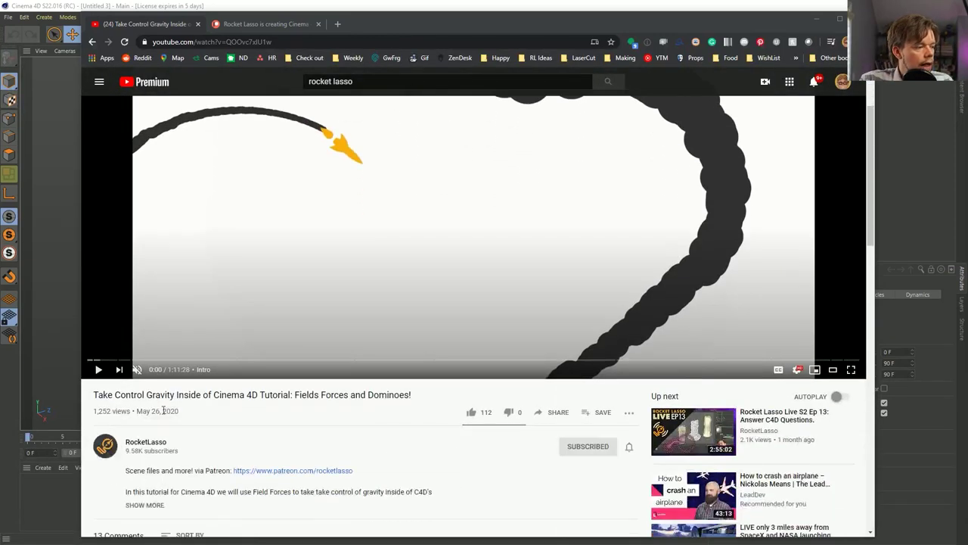
- Skim the tutorial's spline, field, wall and ring chapters, pausing at 55:00 on the helix-around-spline chapter
{"action": "left_click", "coordinate": [154, 459]}
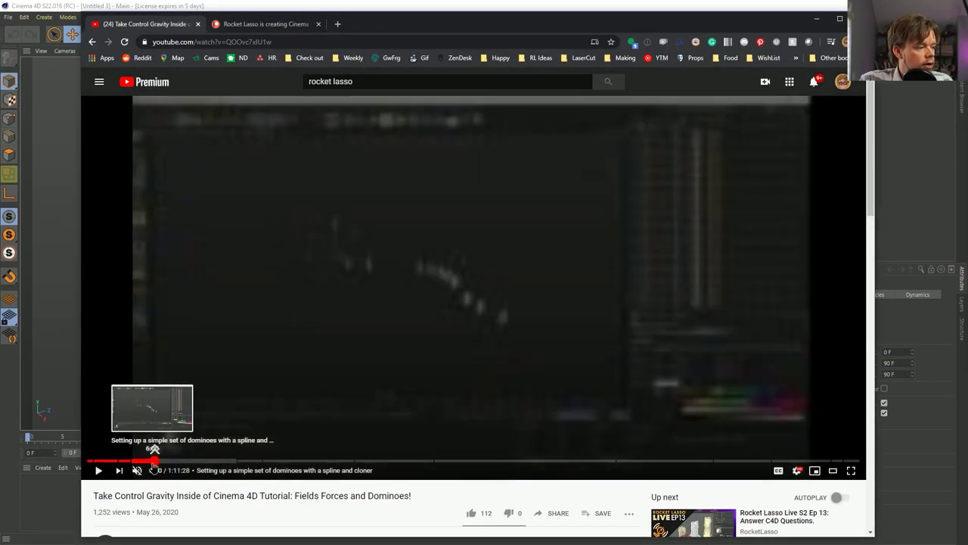
{"action": "left_click_drag", "start_coordinate": [154, 454], "coordinate": [206, 454]}
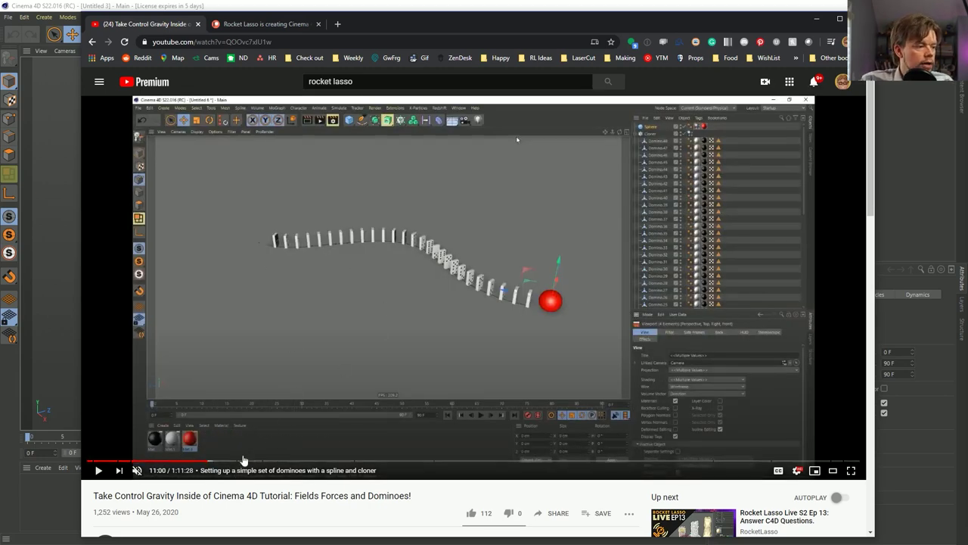
{"action": "left_click", "coordinate": [249, 460]}
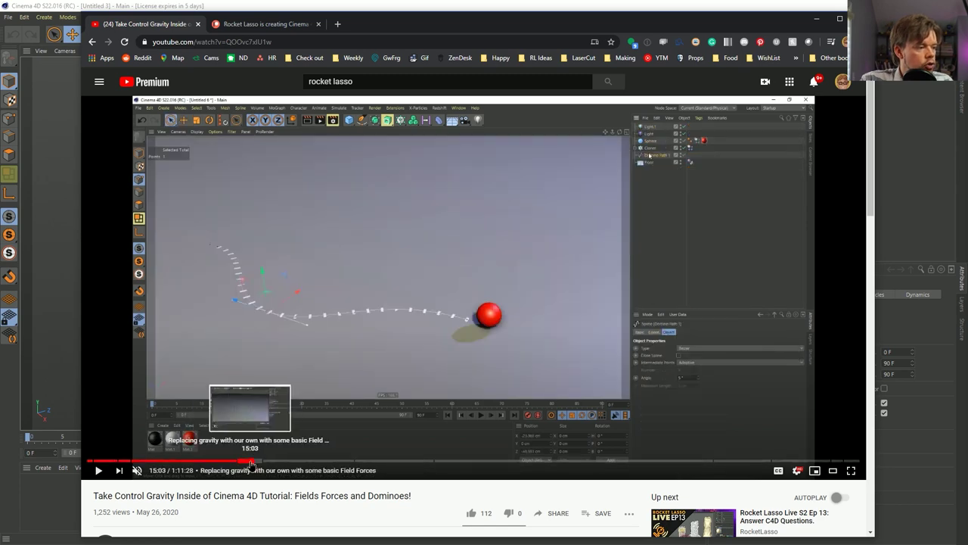
{"action": "left_click_drag", "start_coordinate": [251, 462], "coordinate": [293, 460]}
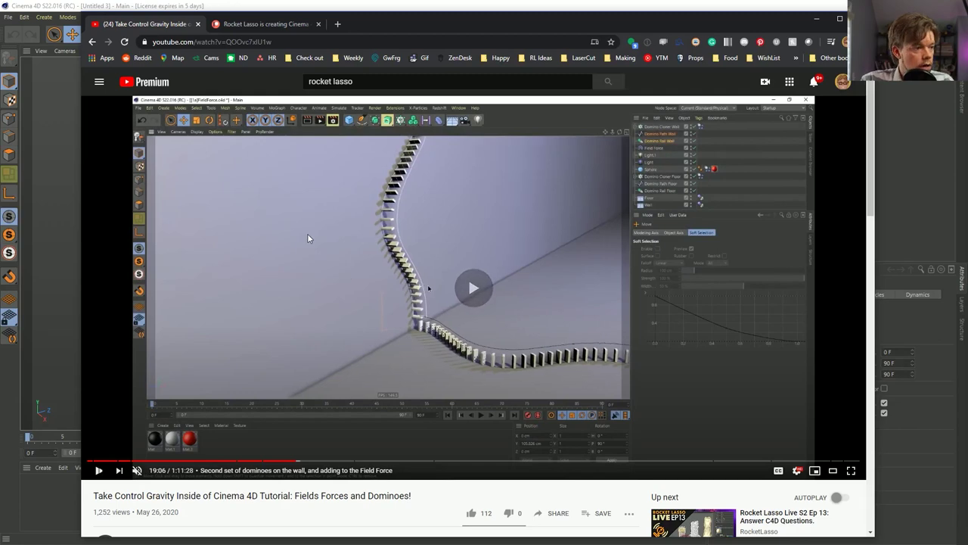
{"action": "left_click", "coordinate": [307, 238]}
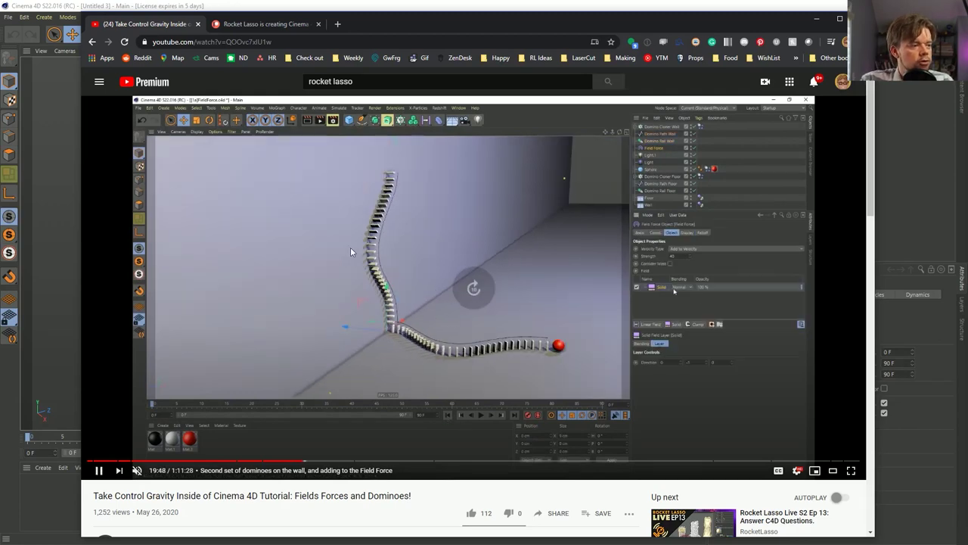
{"action": "left_click", "coordinate": [385, 460]}
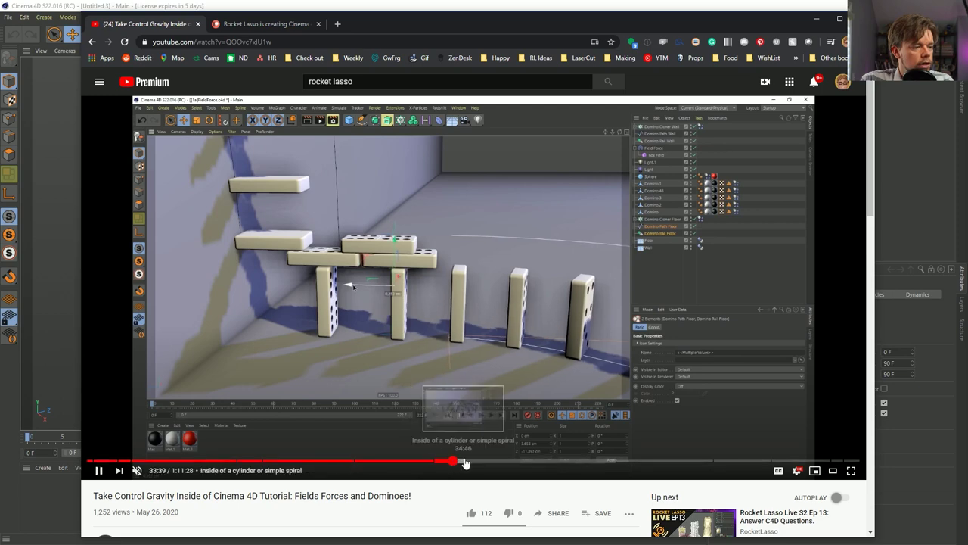
{"action": "left_click", "coordinate": [451, 461]}
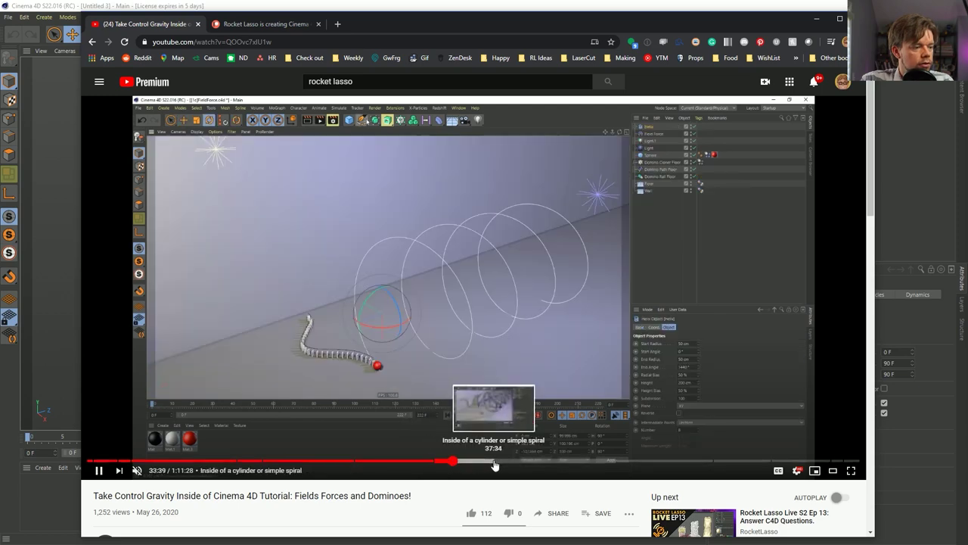
{"action": "left_click", "coordinate": [497, 461]}
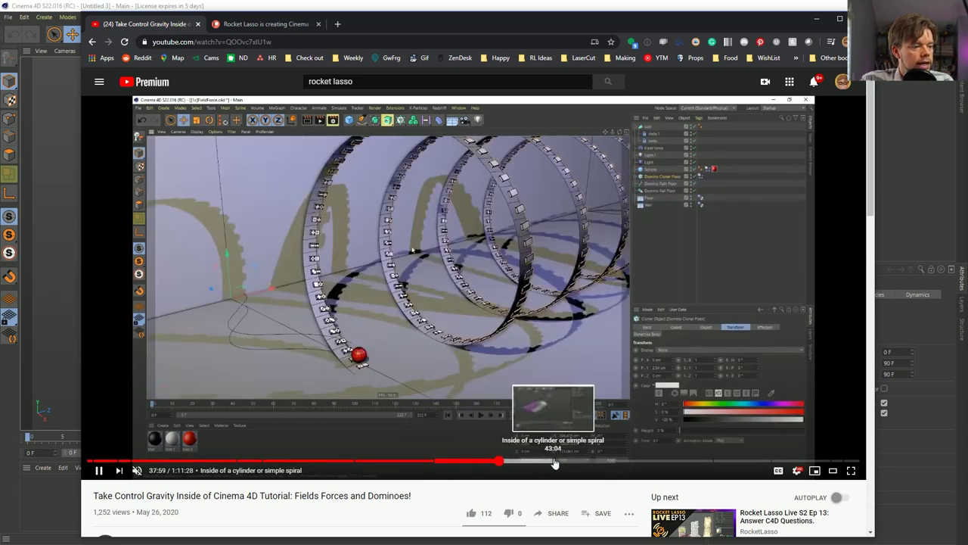
{"action": "left_click", "coordinate": [575, 461]}
{"action": "left_click", "coordinate": [679, 461]}
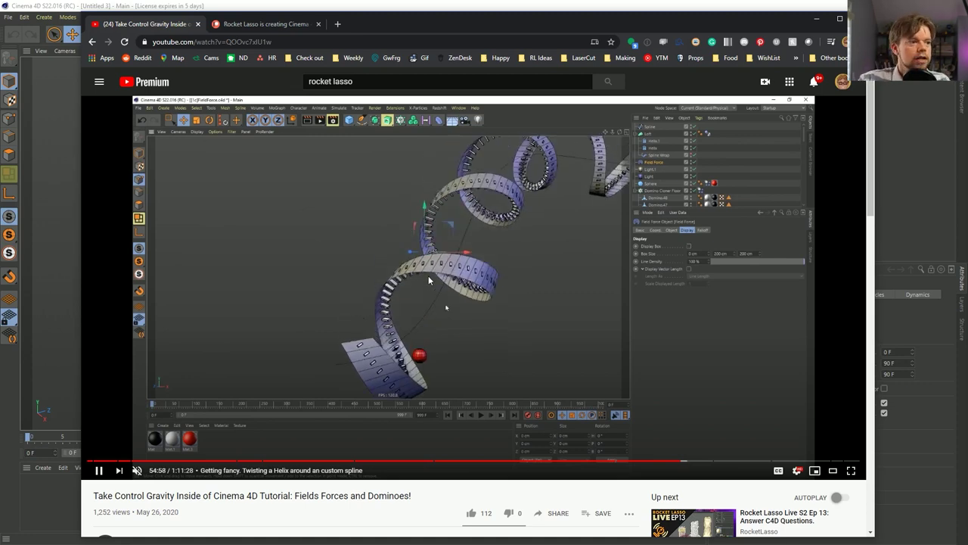
{"action": "left_click", "coordinate": [663, 338]}
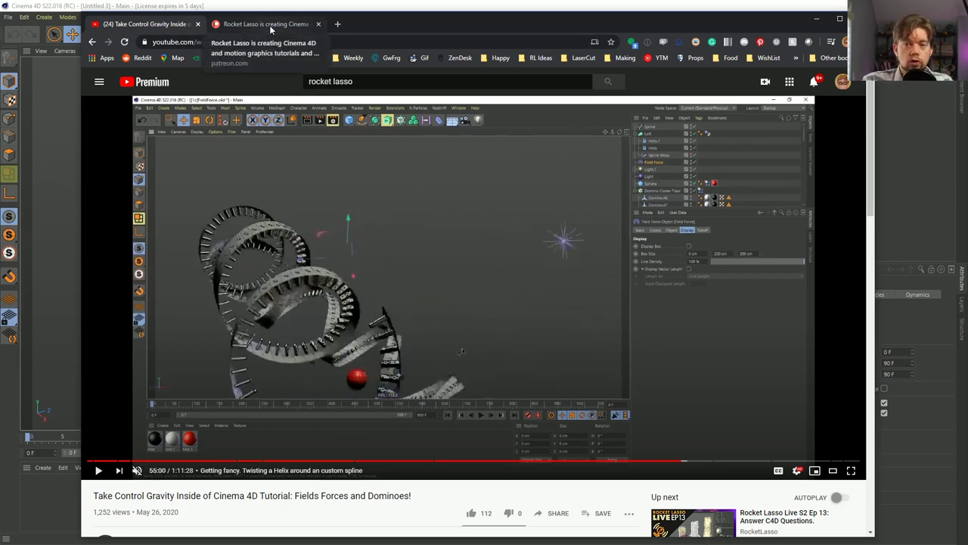
- Scroll through the Rocket Lasso Patreon page, then minimize the browser to show the empty 30 FPS project
{"action": "left_click", "coordinate": [270, 26]}
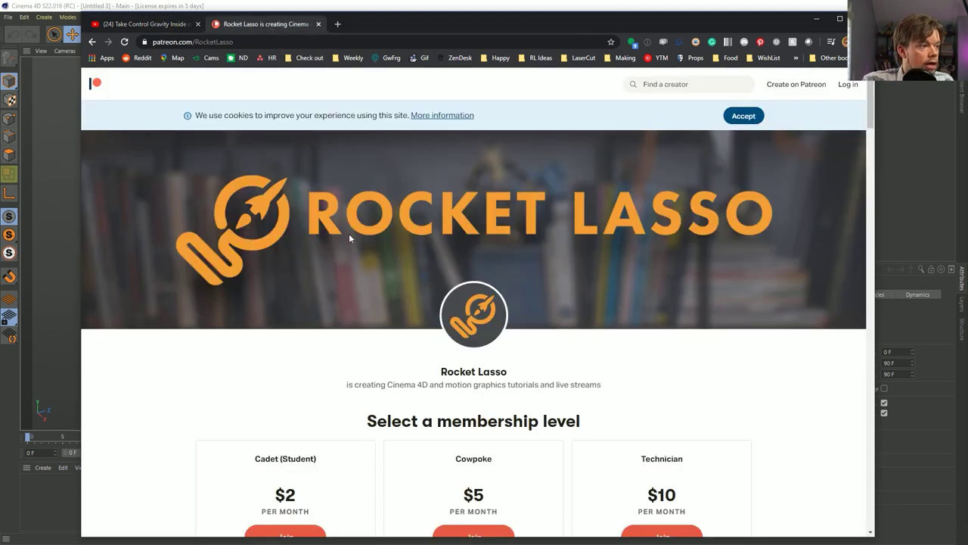
{"action": "scroll", "coordinate": [349, 234], "scroll_direction": "down", "scroll_amount": 15}
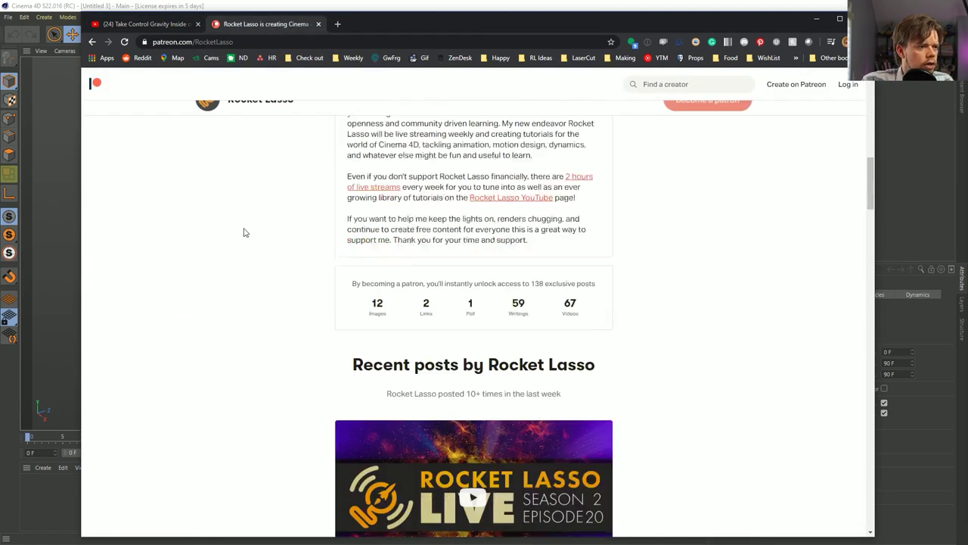
{"action": "scroll", "coordinate": [244, 233], "scroll_direction": "up", "scroll_amount": 15}
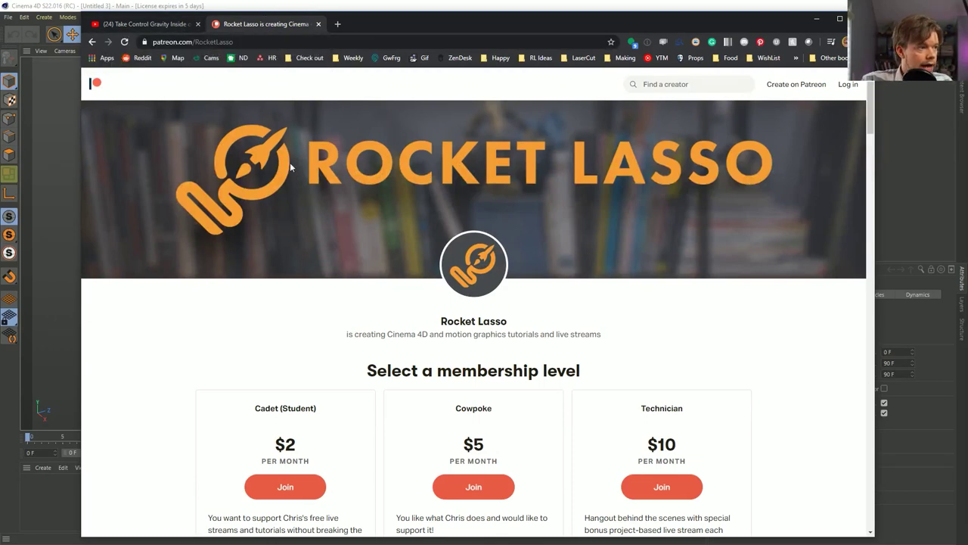
{"action": "scroll", "coordinate": [291, 167], "scroll_direction": "down", "scroll_amount": 15}
{"action": "scroll", "coordinate": [344, 283], "scroll_direction": "up", "scroll_amount": 15}
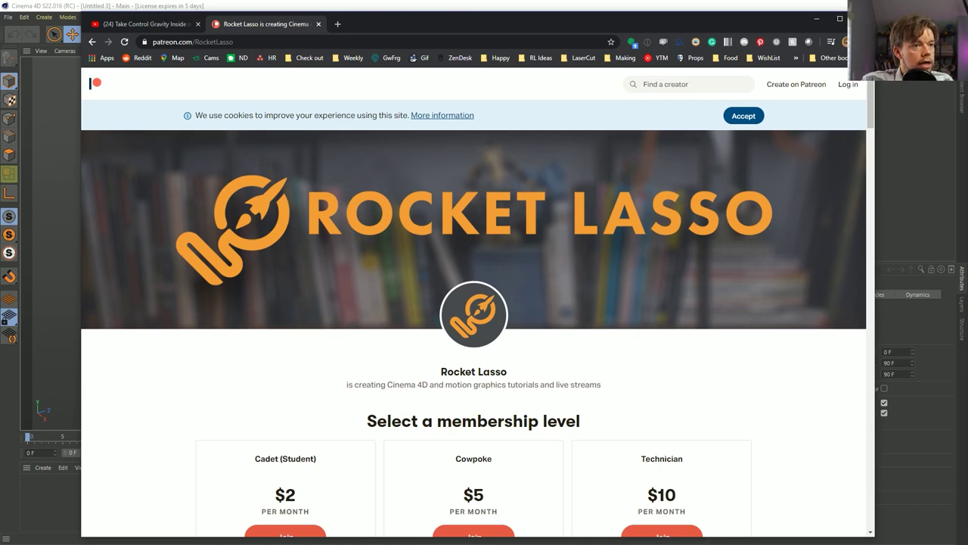
{"action": "left_click", "coordinate": [816, 19]}
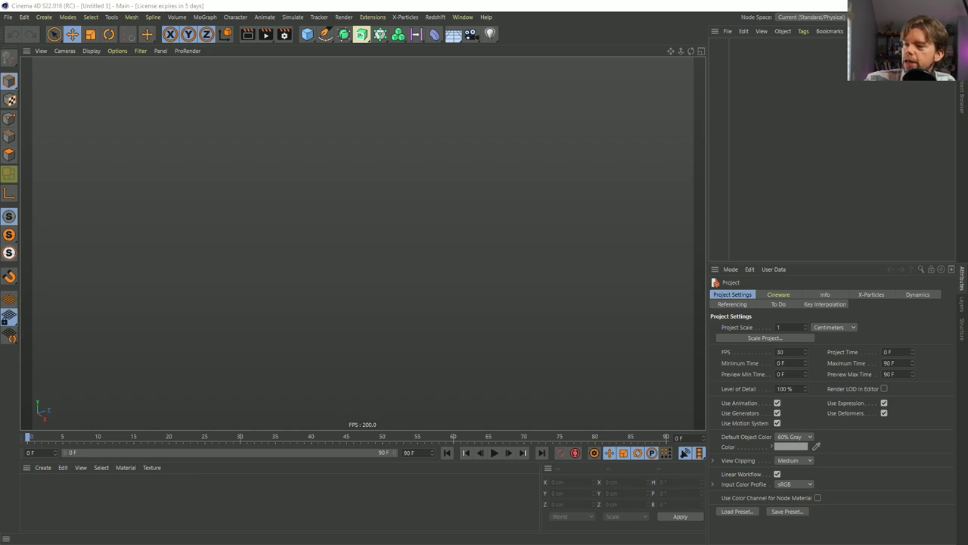
{"action": "key", "text": "alt+Tab"}
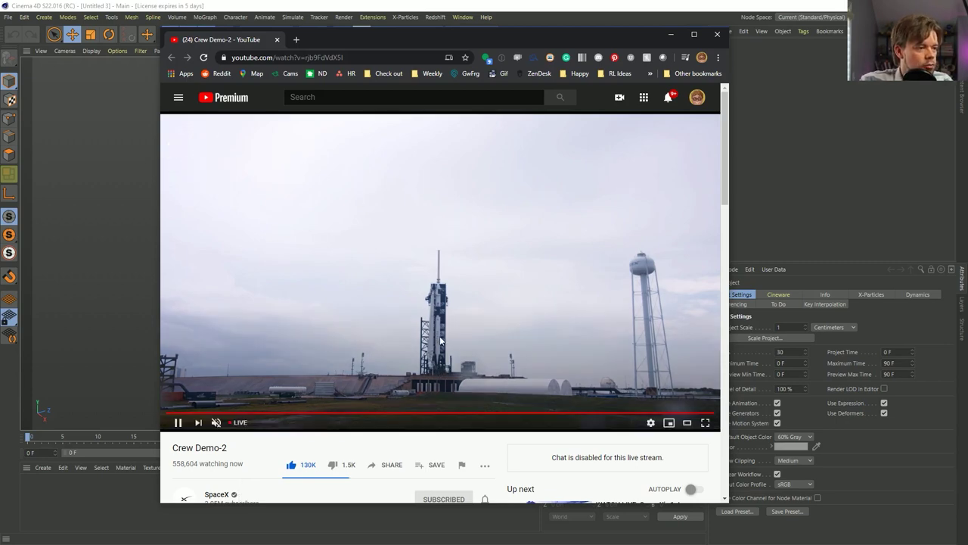
{"action": "left_click_drag", "start_coordinate": [320, 33], "coordinate": [967, 65]}
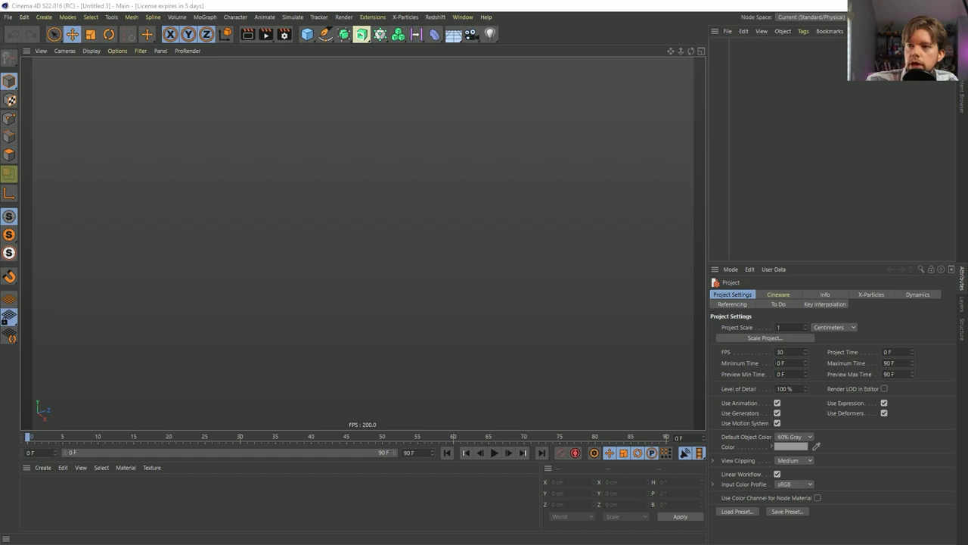
{"action": "key", "text": "alt+Tab"}
{"action": "left_click_drag", "start_coordinate": [418, 213], "coordinate": [252, 51]}
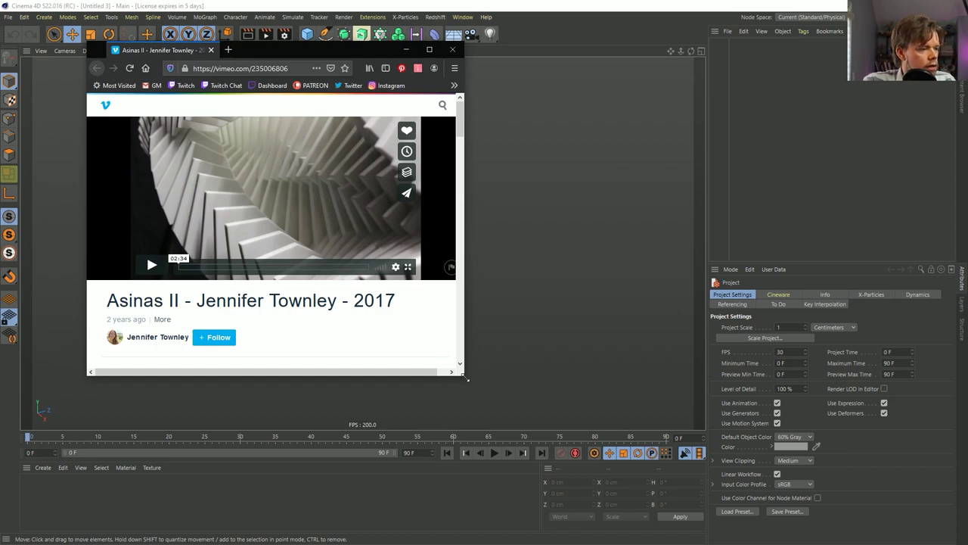
{"action": "left_click_drag", "start_coordinate": [467, 379], "coordinate": [764, 470]}
{"action": "scroll", "coordinate": [146, 361], "scroll_direction": "down", "scroll_amount": 3}
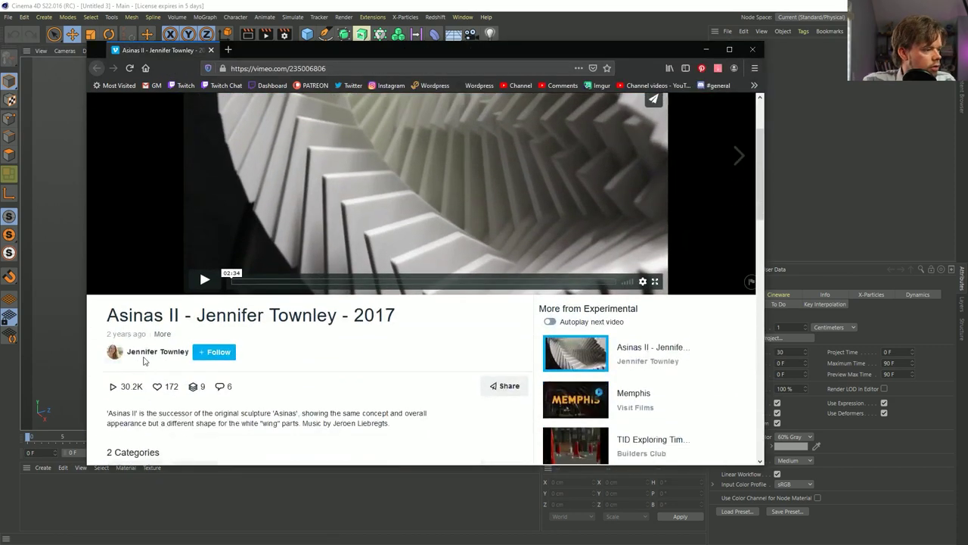
{"action": "scroll", "coordinate": [349, 298], "scroll_direction": "up", "scroll_amount": 3}
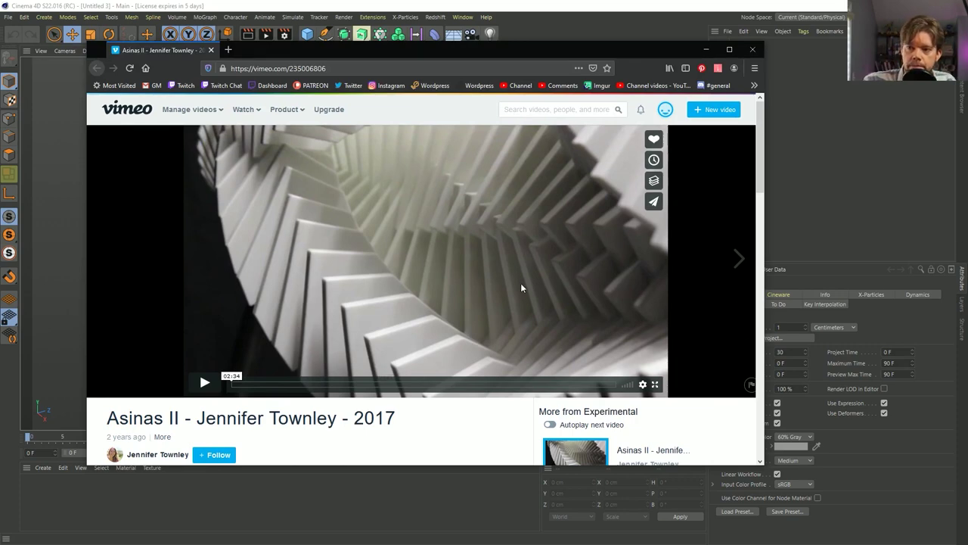
{"action": "left_click", "coordinate": [220, 373]}
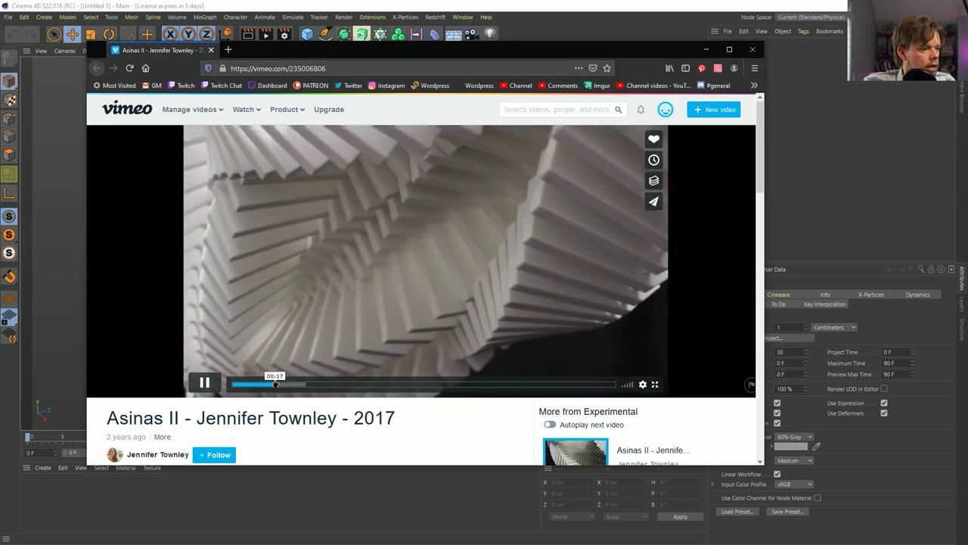
{"action": "left_click", "coordinate": [291, 385]}
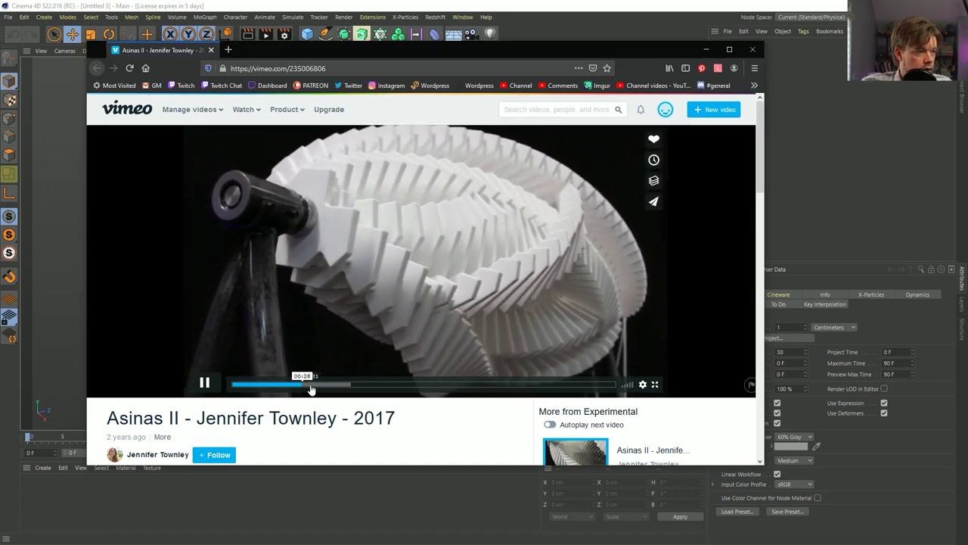
{"action": "left_click", "coordinate": [349, 385]}
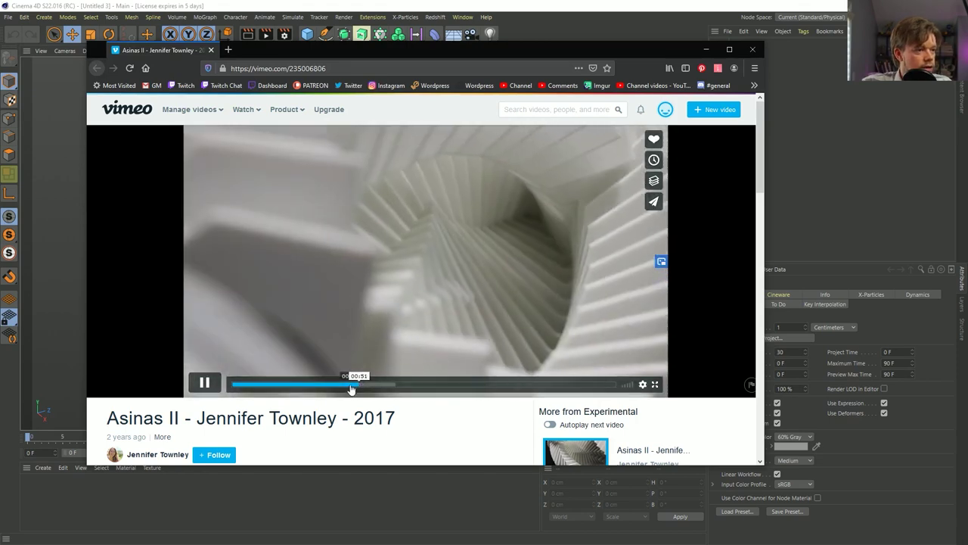
{"action": "left_click", "coordinate": [383, 385]}
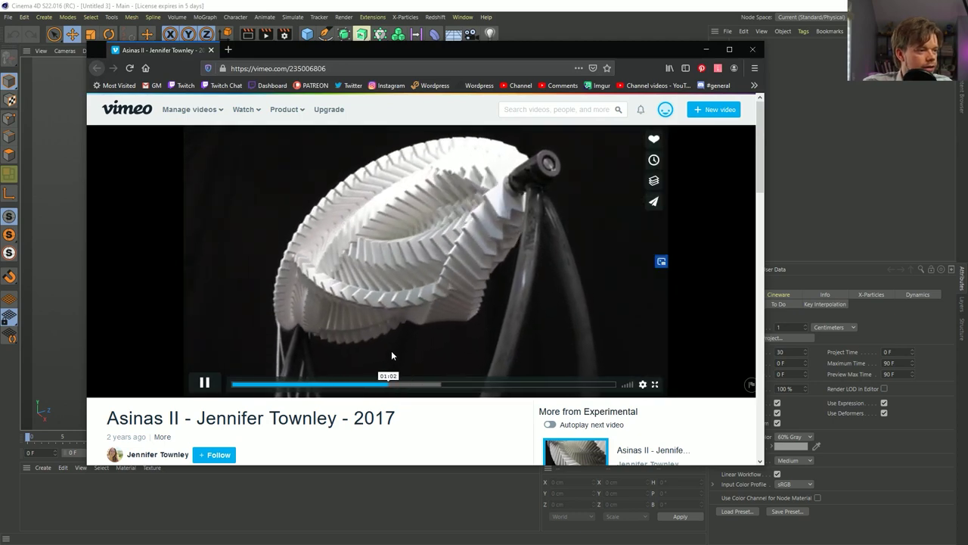
{"action": "left_click", "coordinate": [395, 384]}
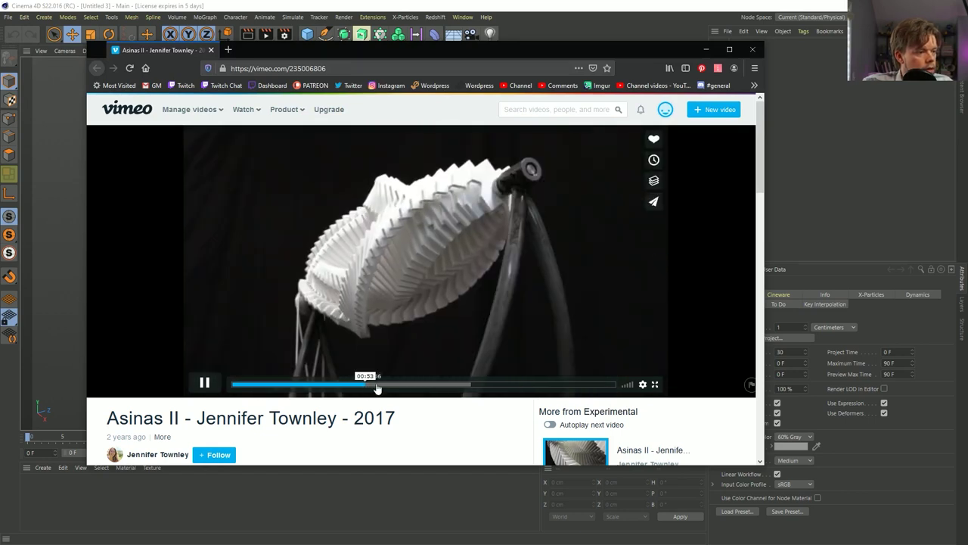
{"action": "scroll", "coordinate": [303, 393], "scroll_direction": "down", "scroll_amount": 2}
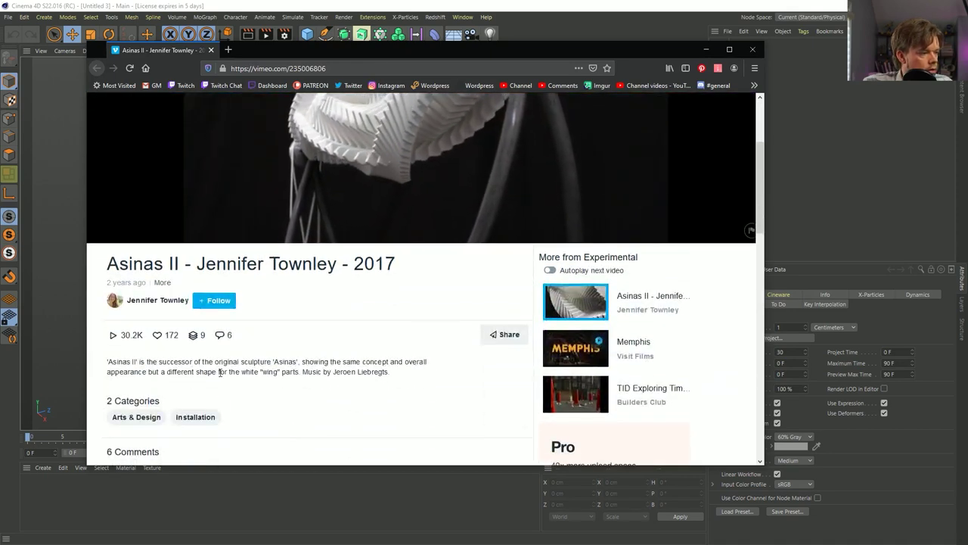
{"action": "scroll", "coordinate": [372, 397], "scroll_direction": "up", "scroll_amount": 2}
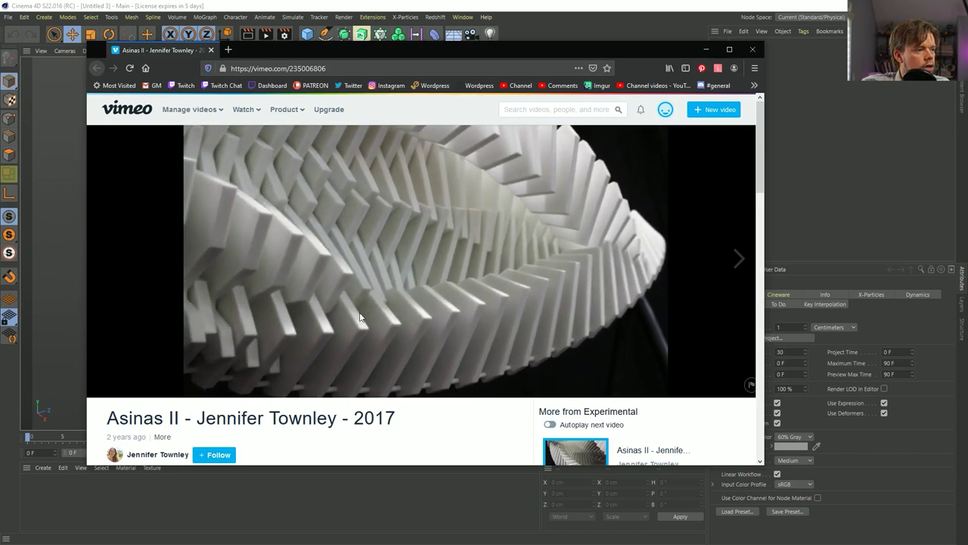
{"action": "left_click", "coordinate": [572, 10]}
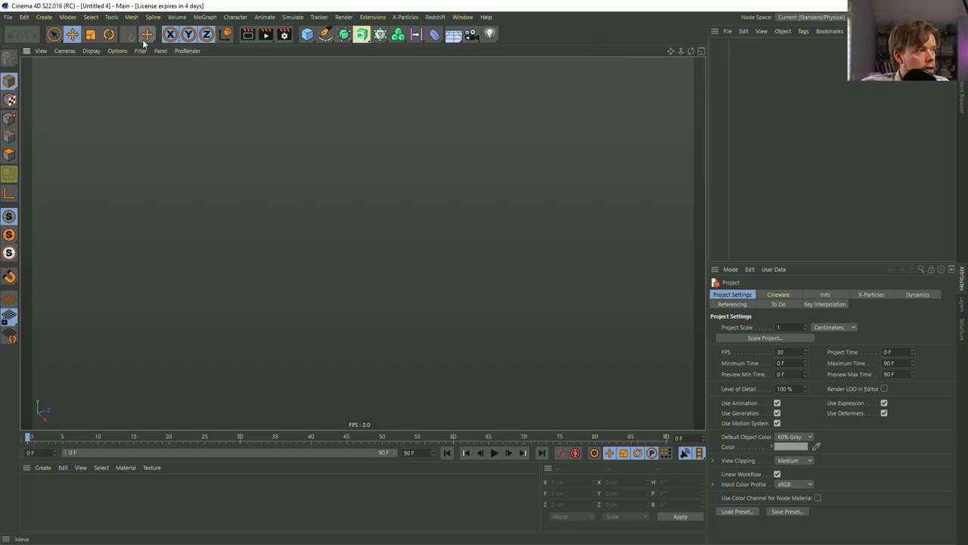
- Add a Cube and set its Size Z to 10 cm
{"action": "left_click", "coordinate": [308, 34]}
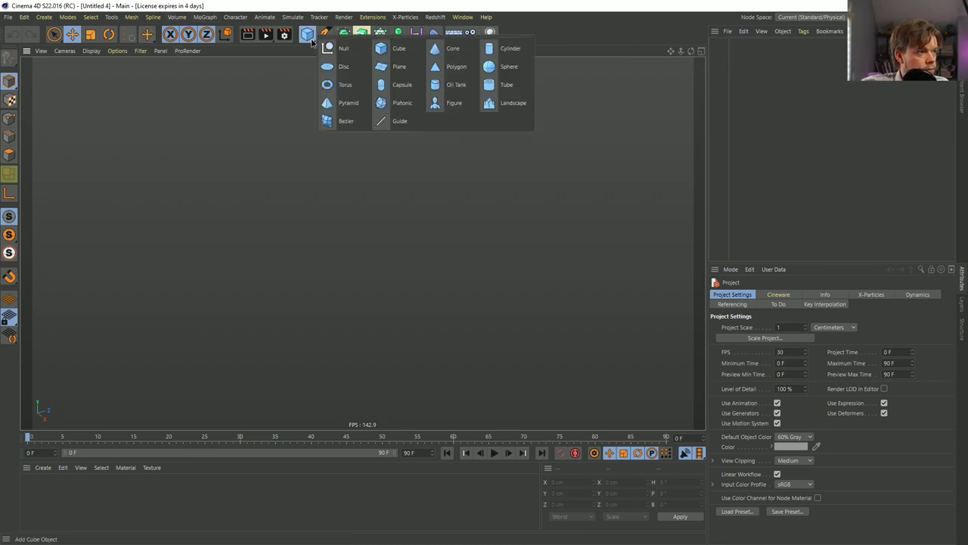
{"action": "left_click", "coordinate": [399, 49]}
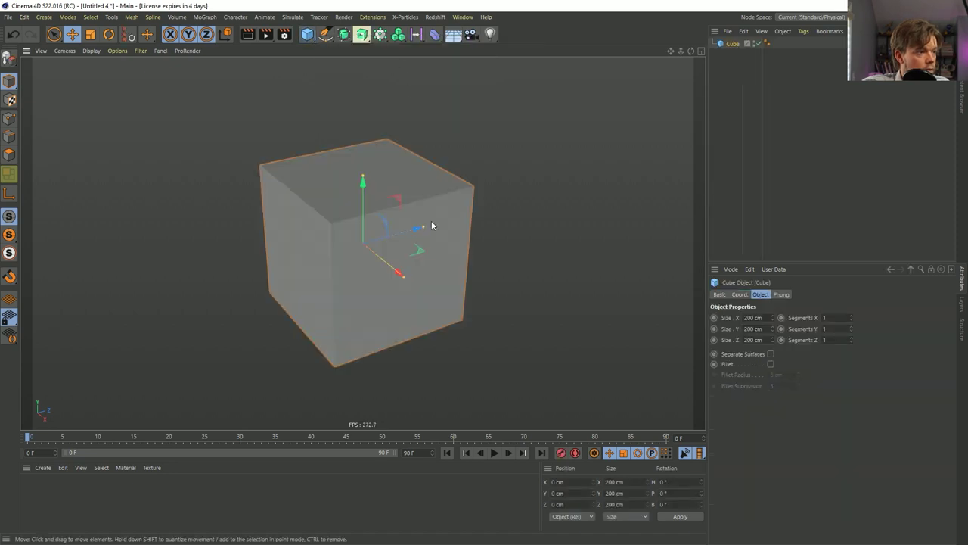
{"action": "left_click_drag", "start_coordinate": [423, 228], "coordinate": [377, 239]}
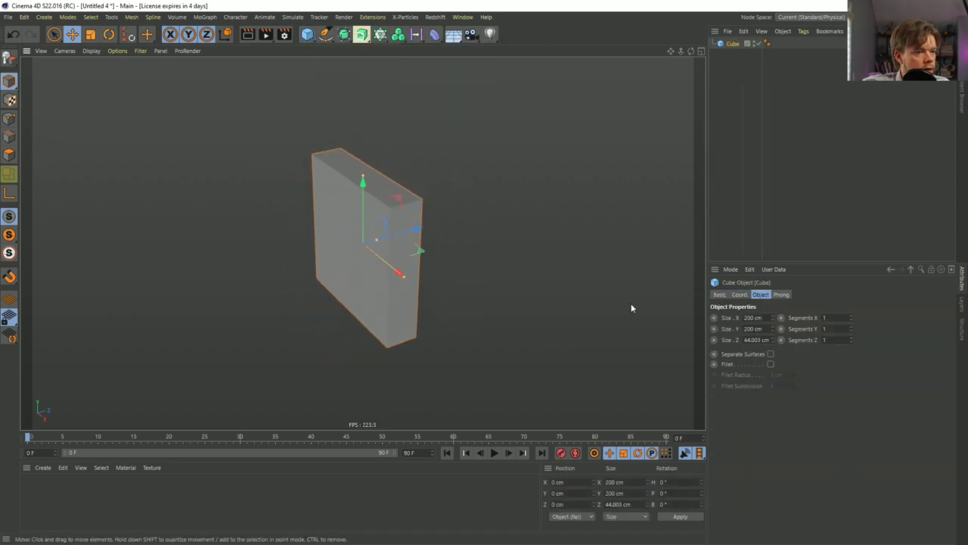
{"action": "left_click", "coordinate": [746, 340]}
{"action": "type", "text": "10"}
{"action": "key", "text": "Return"}
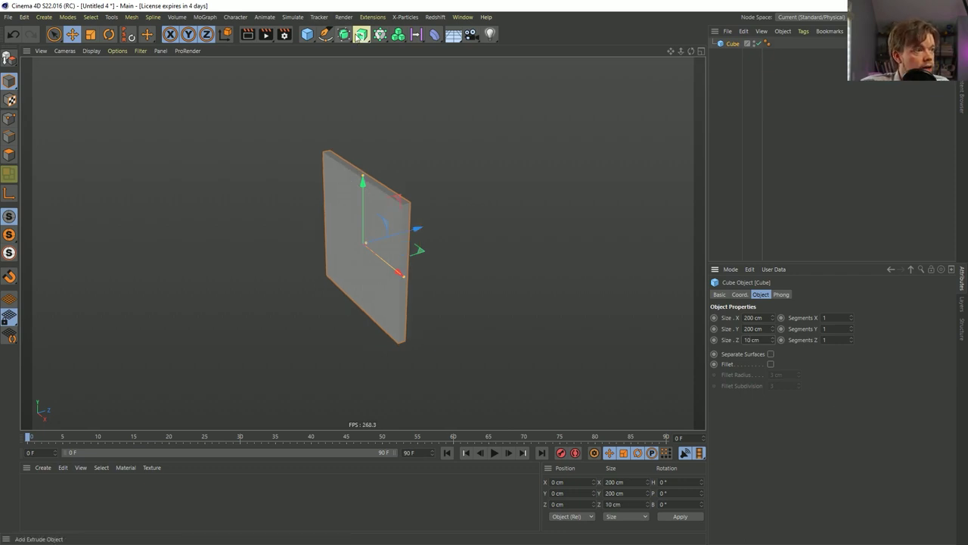
- Put the cube under a Grid Array Cloner with Count 1/1/50 and 12 cm Z spacing
{"action": "left_click", "coordinate": [380, 34]}
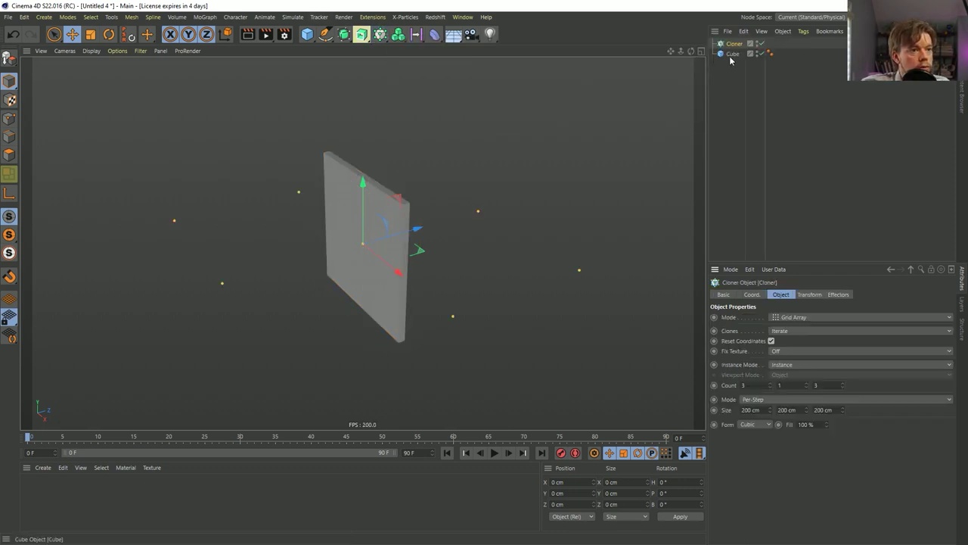
{"action": "left_click_drag", "start_coordinate": [739, 46], "coordinate": [740, 46]}
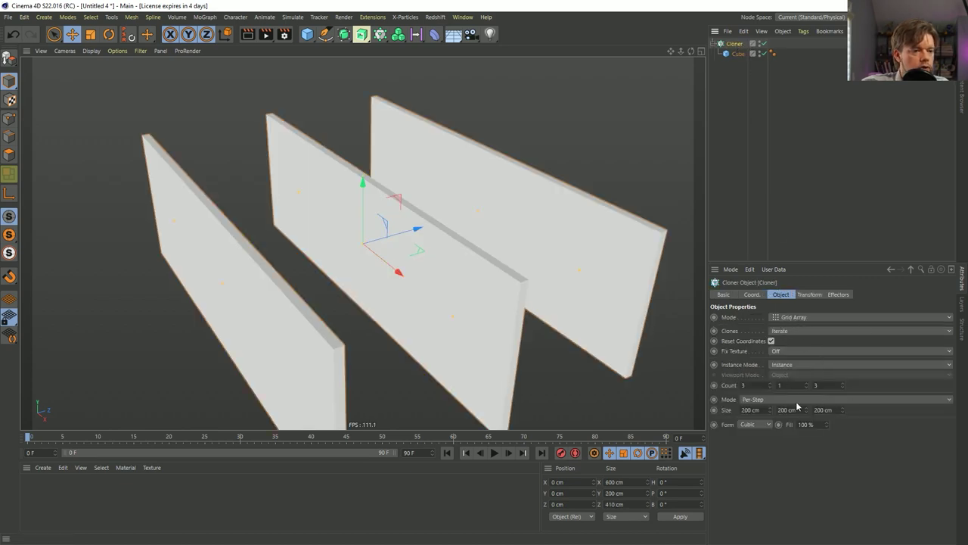
{"action": "mouse_move", "coordinate": [843, 386]}
{"action": "left_mouse_down"}
{"action": "mouse_move", "coordinate": [843, 401]}
{"action": "mouse_move", "coordinate": [843, 371]}
{"action": "left_mouse_up"}
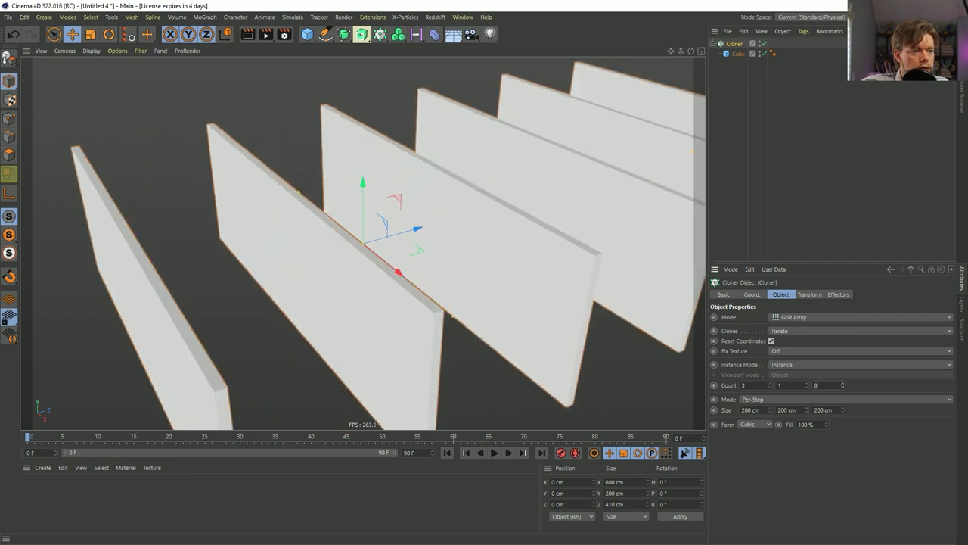
{"action": "left_click_drag", "start_coordinate": [769, 388], "coordinate": [769, 404]}
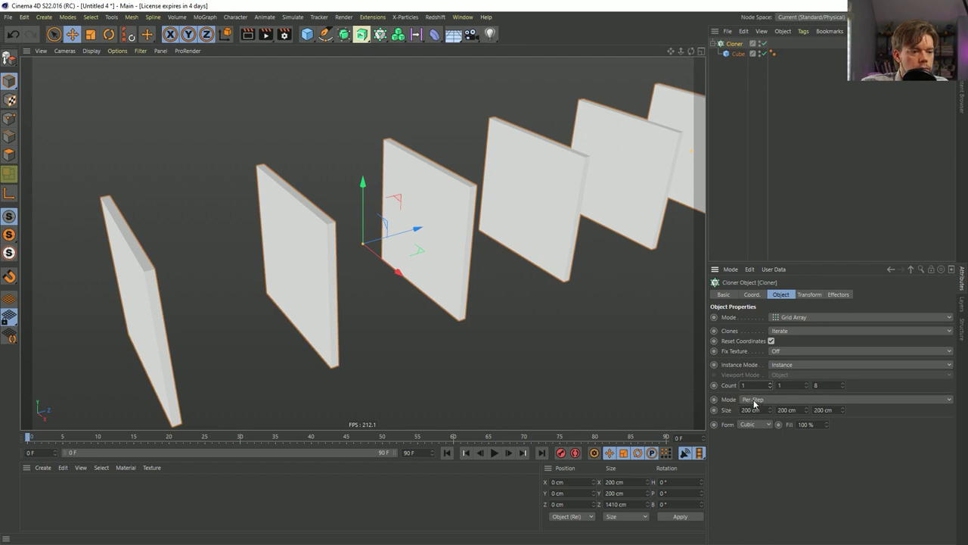
{"action": "type", "text": "10"}
{"action": "key", "text": "Return"}
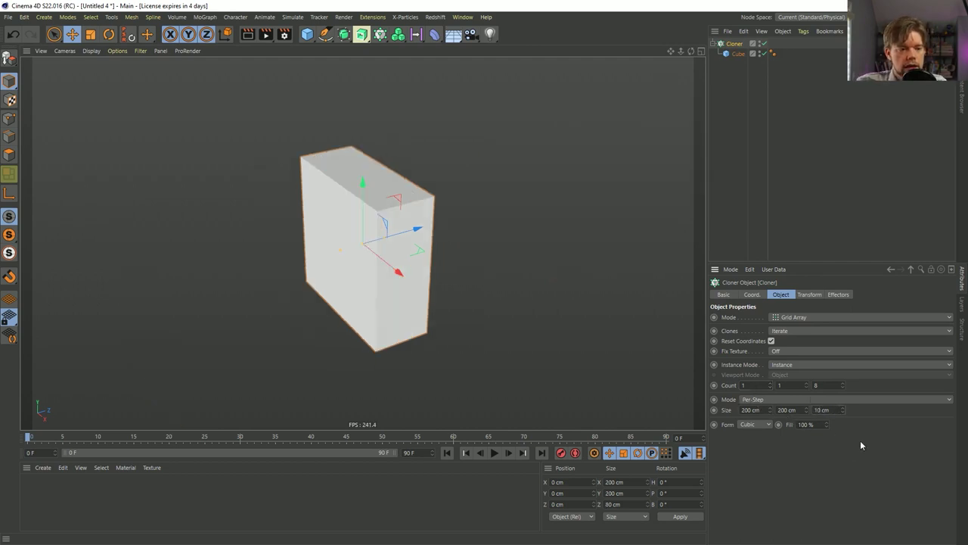
{"action": "left_click_drag", "start_coordinate": [844, 412], "coordinate": [845, 410]}
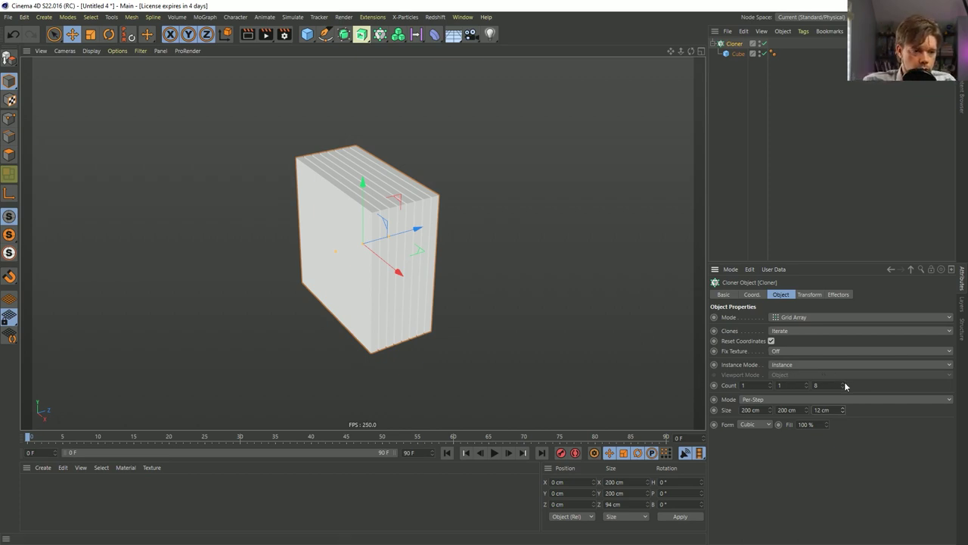
{"action": "left_click_drag", "start_coordinate": [845, 385], "coordinate": [844, 357]}
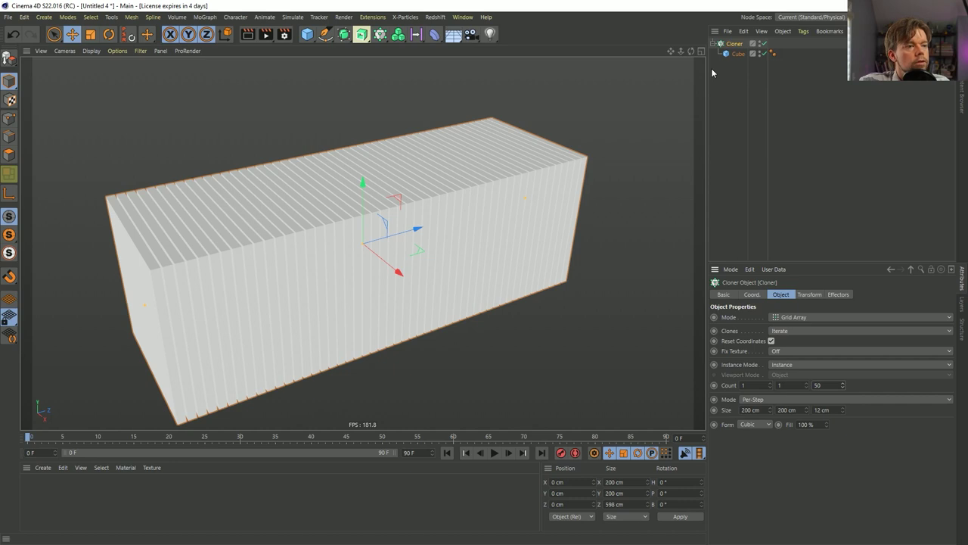
{"action": "key", "text": "alt+Tab"}
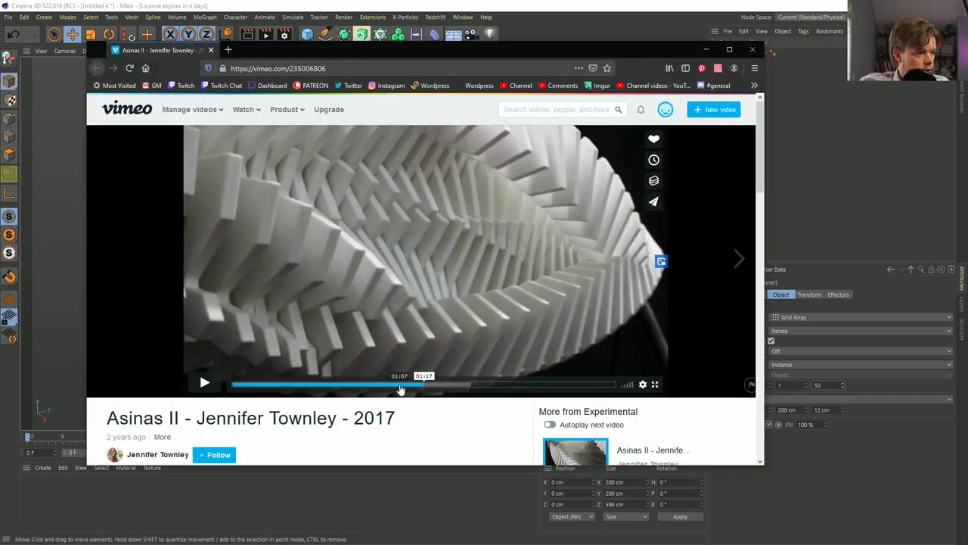
{"action": "left_click", "coordinate": [390, 385]}
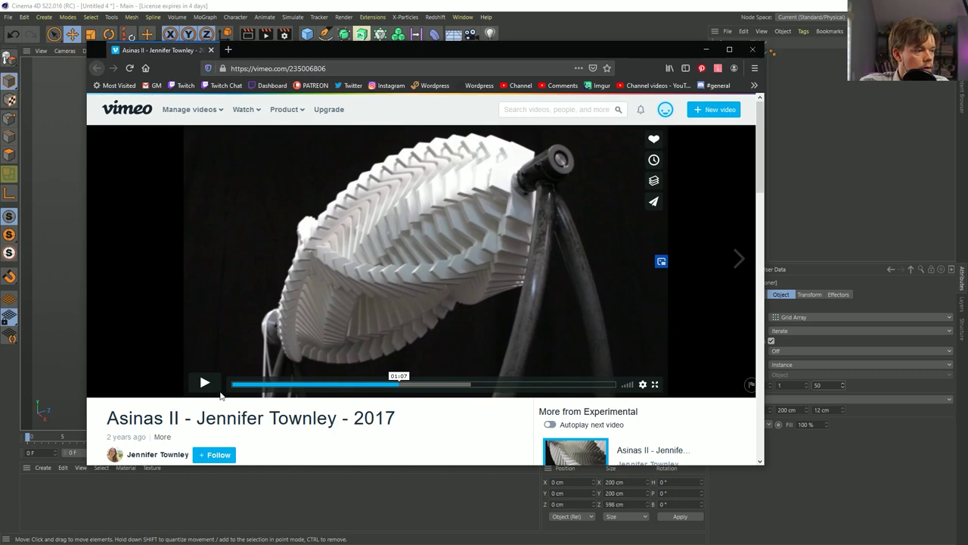
{"action": "left_click", "coordinate": [211, 386]}
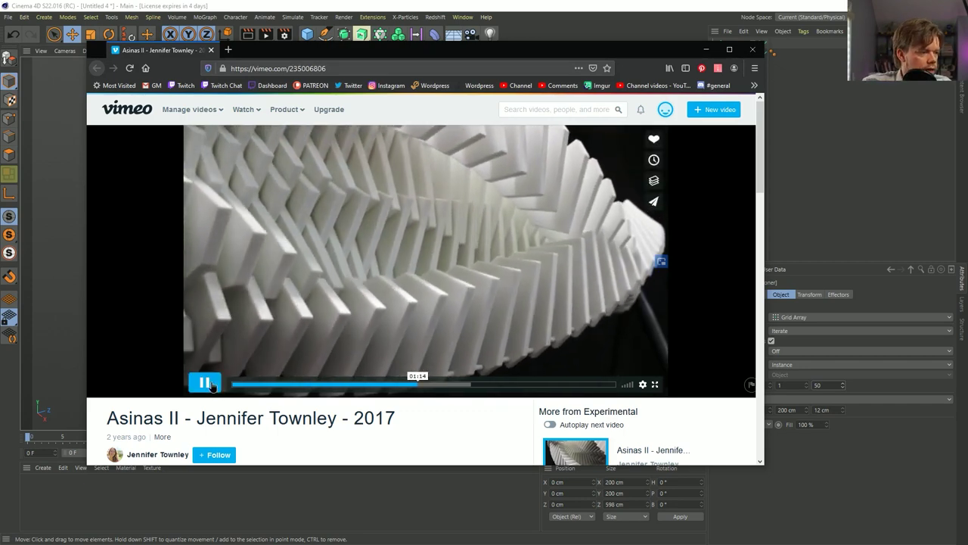
{"action": "left_click", "coordinate": [661, 17]}
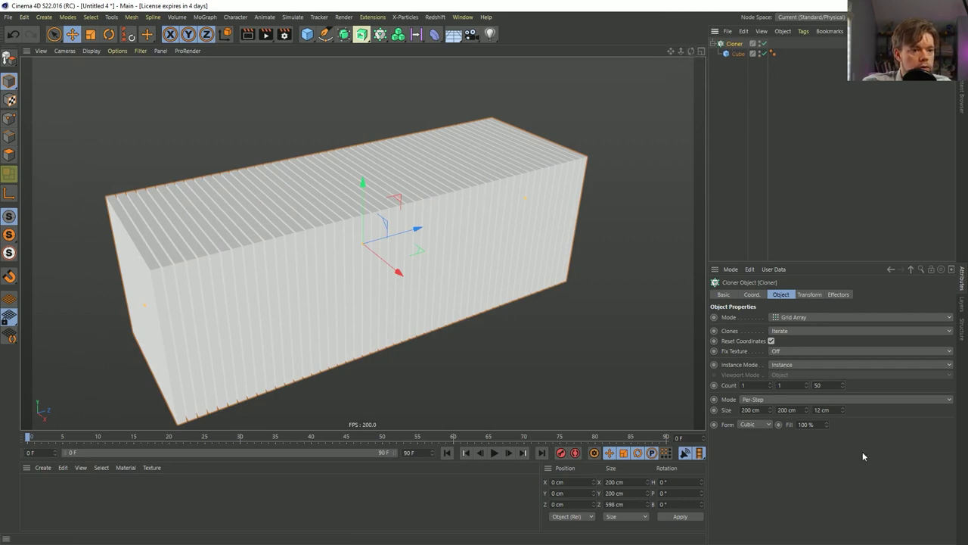
- Set the Cloner's Z spacing to 24 cm and duplicate the Cloner with its cube
{"action": "type", "text": "2"}
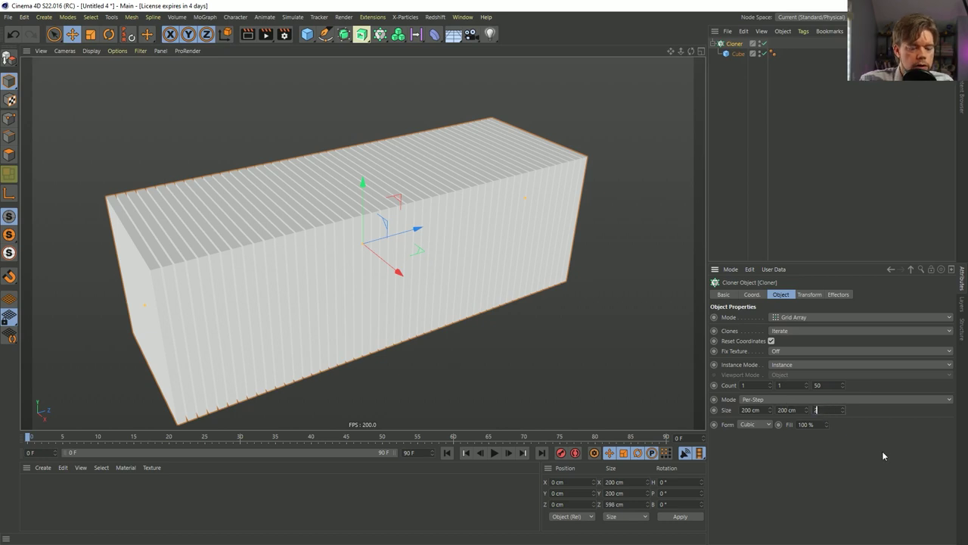
{"action": "type", "text": "4"}
{"action": "key", "text": "Return"}
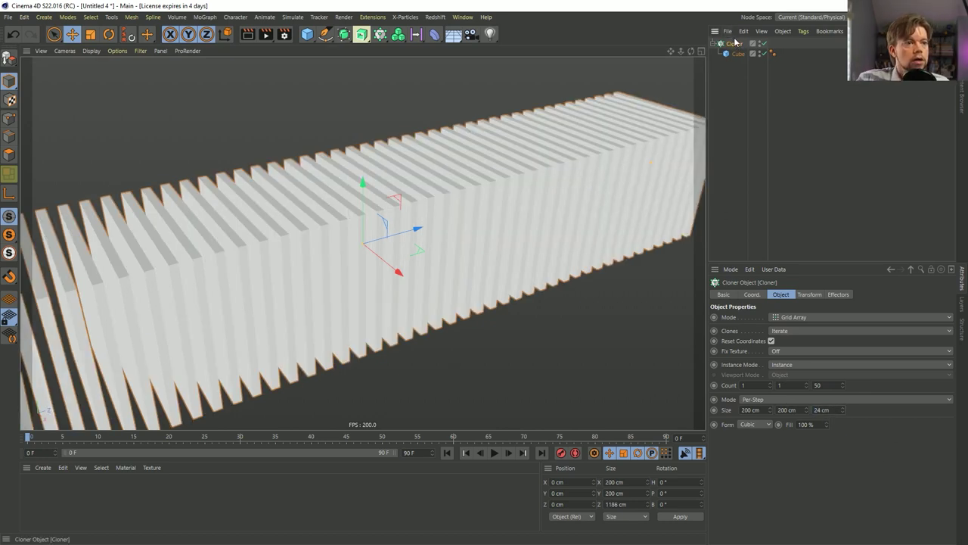
{"action": "key", "text": "ctrl+c"}
{"action": "key", "text": "ctrl+v"}
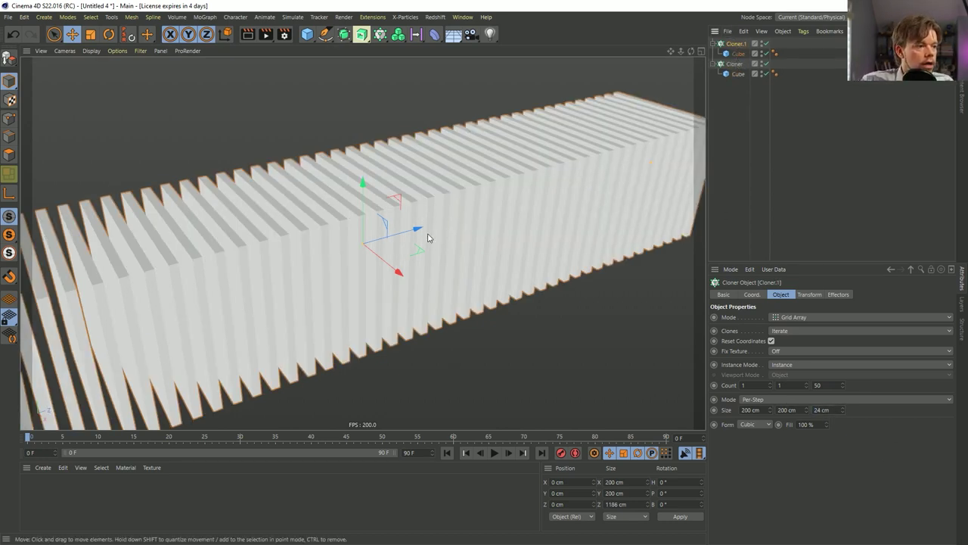
- Shift Cloner.1 12 cm along Z, discarding a trial bank rotation
{"action": "left_click_drag", "start_coordinate": [428, 238], "coordinate": [480, 251]}
{"action": "key", "text": "r"}
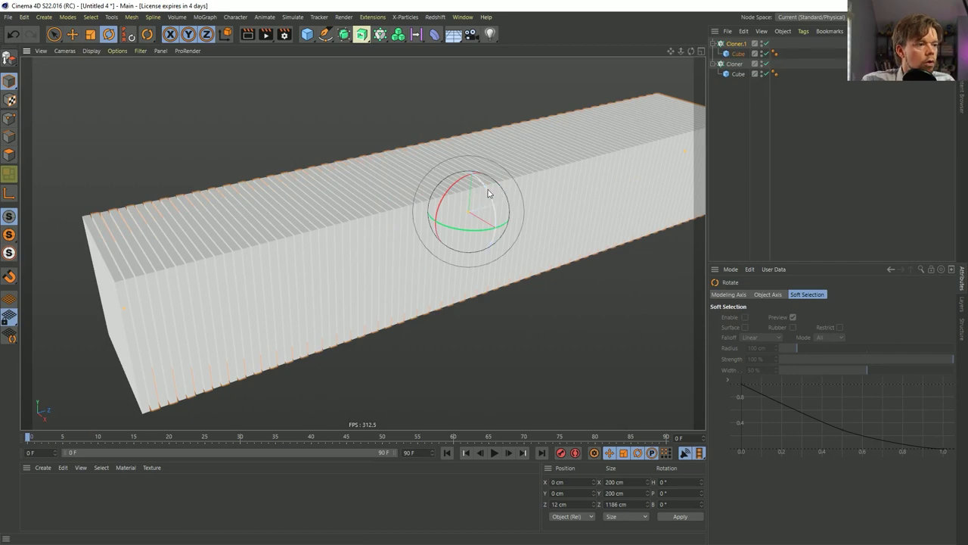
{"action": "left_click_drag", "start_coordinate": [488, 194], "coordinate": [428, 198]}
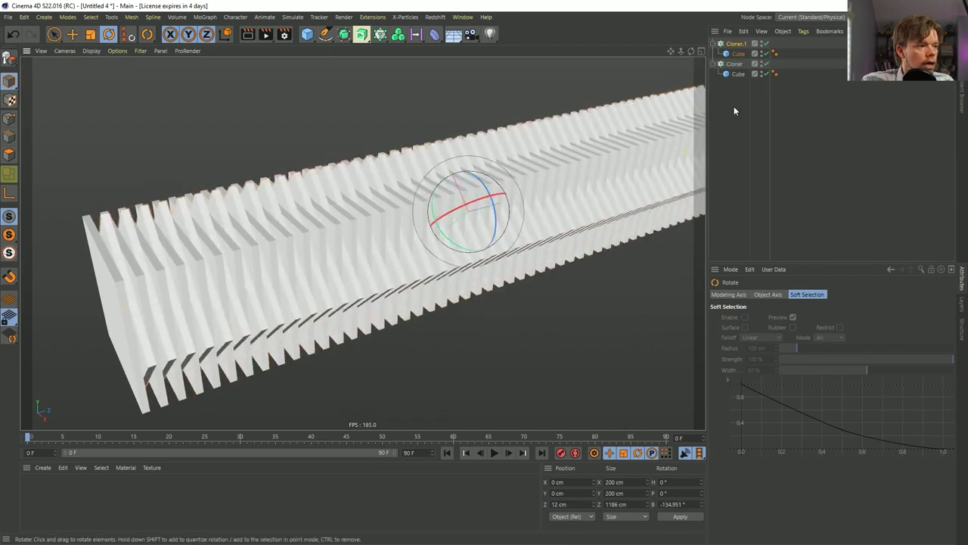
{"action": "key", "text": "ctrl+z"}
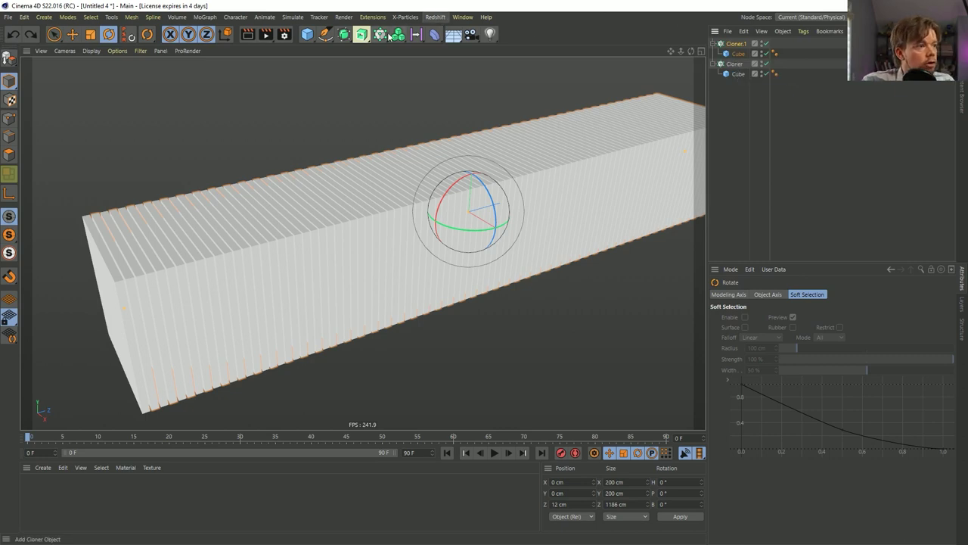
- Add a Plain effector with Position off and Rotation on, banking the clones 90°
{"action": "left_click_drag", "start_coordinate": [383, 38], "coordinate": [537, 48]}
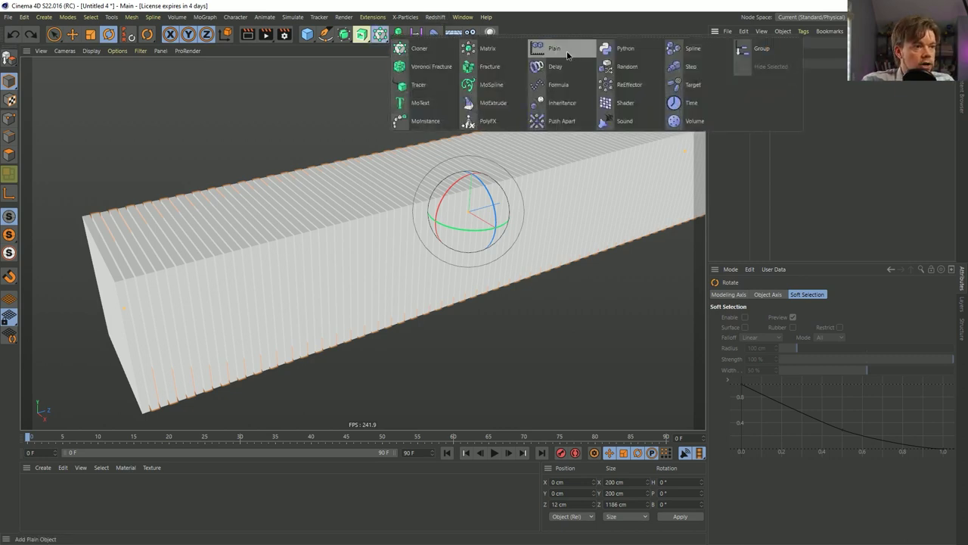
{"action": "left_click", "coordinate": [568, 55]}
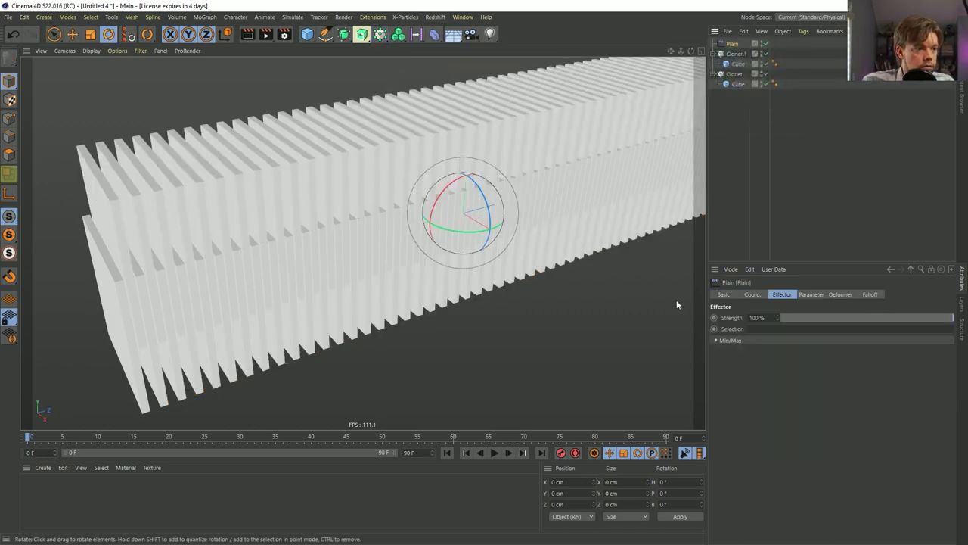
{"action": "left_click", "coordinate": [813, 294]}
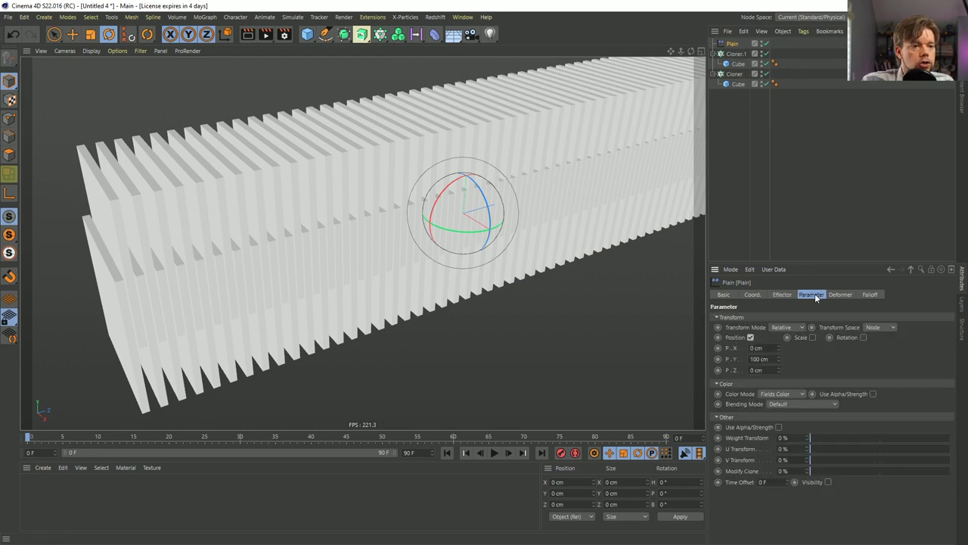
{"action": "left_click", "coordinate": [750, 338]}
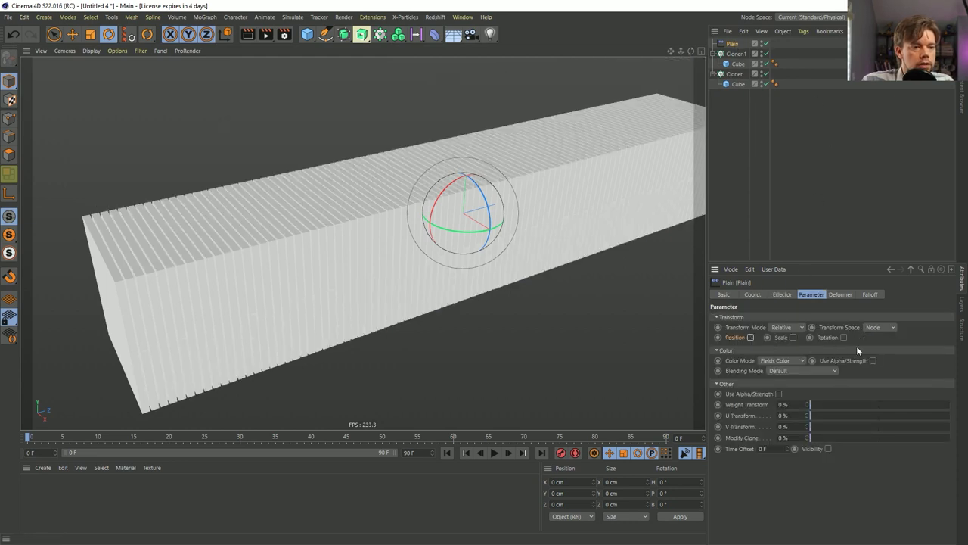
{"action": "left_click", "coordinate": [845, 338]}
{"action": "mouse_move", "coordinate": [872, 359]}
{"action": "left_mouse_down"}
{"action": "mouse_move", "coordinate": [873, 340]}
{"action": "mouse_move", "coordinate": [872, 369]}
{"action": "left_mouse_up"}
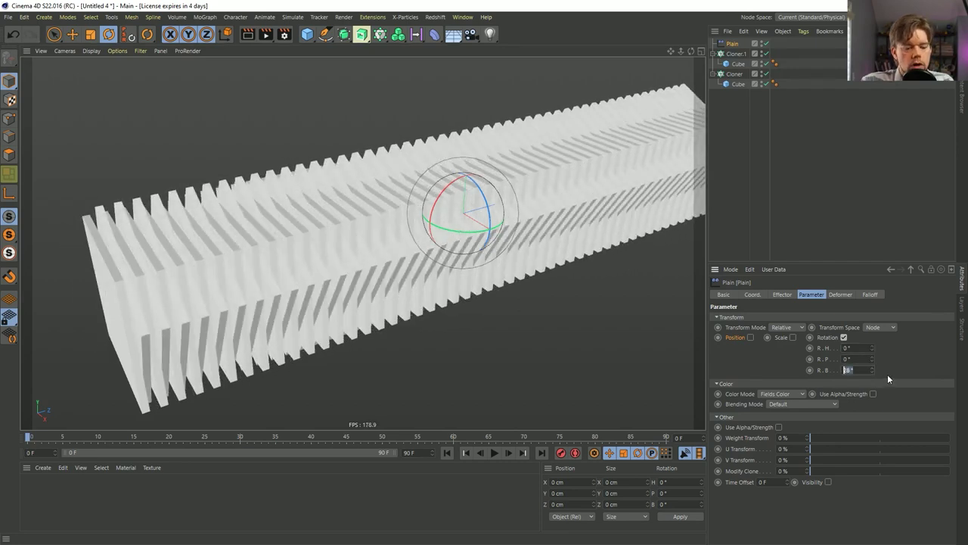
{"action": "type", "text": "90"}
{"action": "key", "text": "Return"}
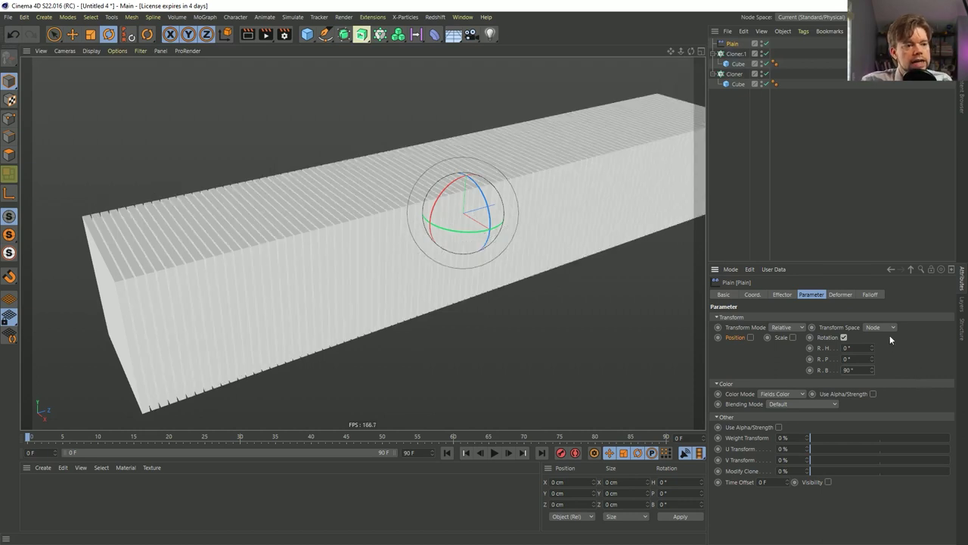
{"action": "left_click", "coordinate": [871, 294]}
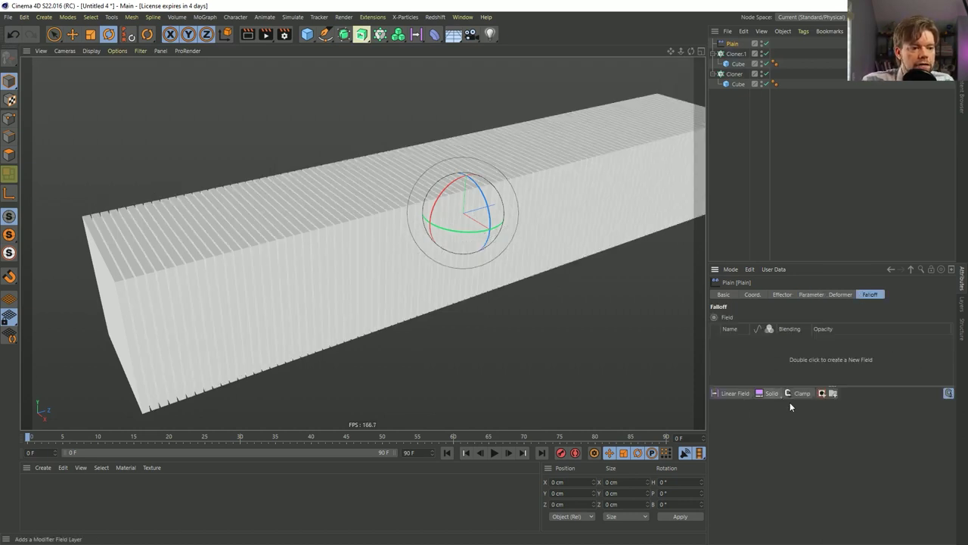
- Add a Time field layer to the Plain effector's falloff, keeping its shape at None
{"action": "left_click", "coordinate": [776, 394]}
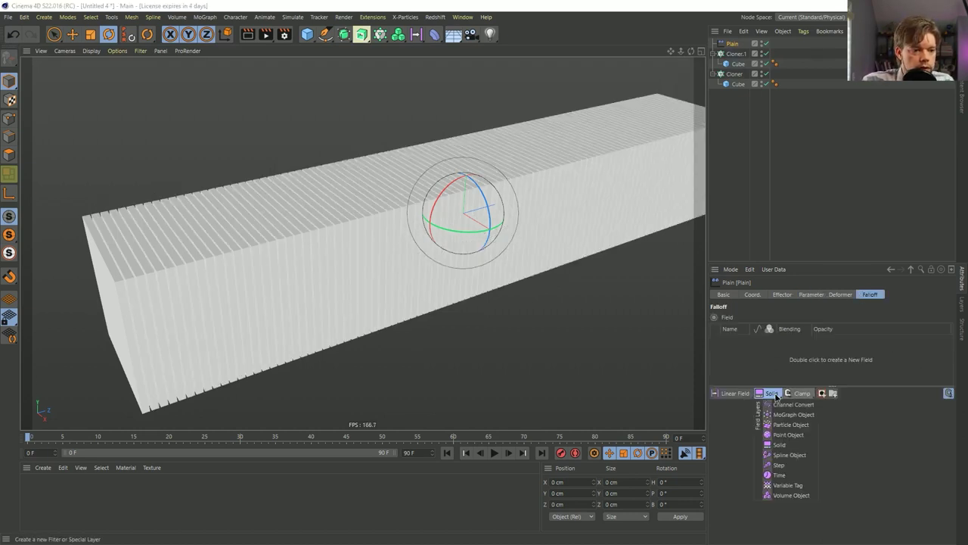
{"action": "left_click", "coordinate": [780, 474]}
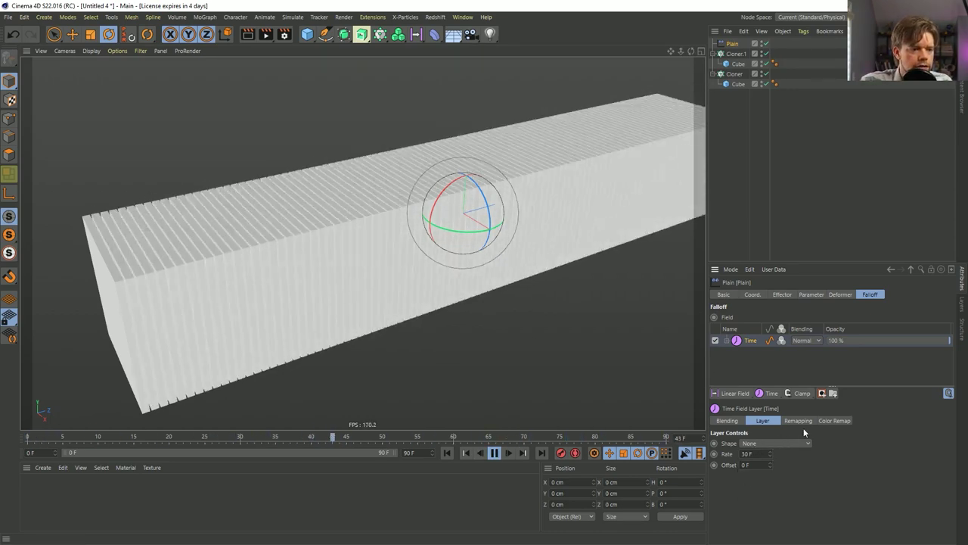
{"action": "left_click", "coordinate": [757, 444]}
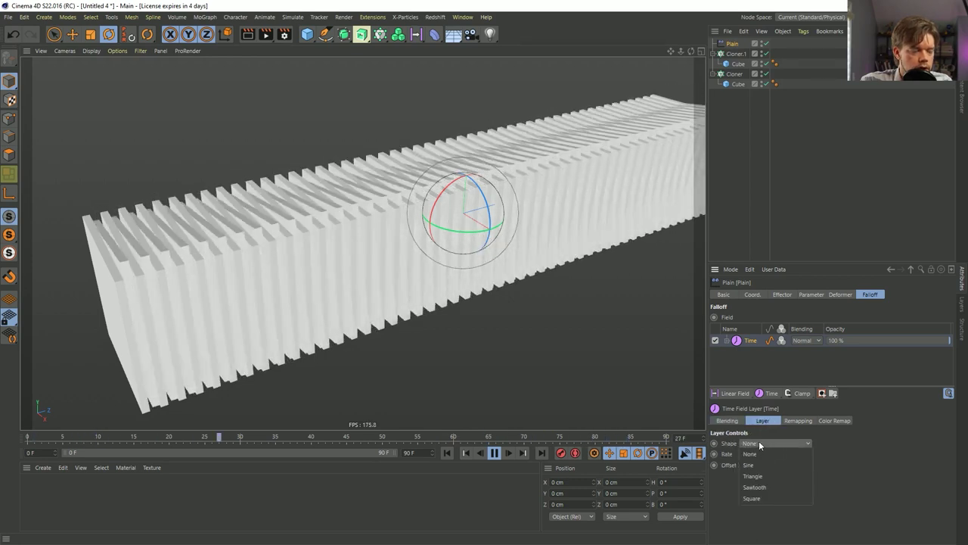
{"action": "left_click", "coordinate": [864, 452]}
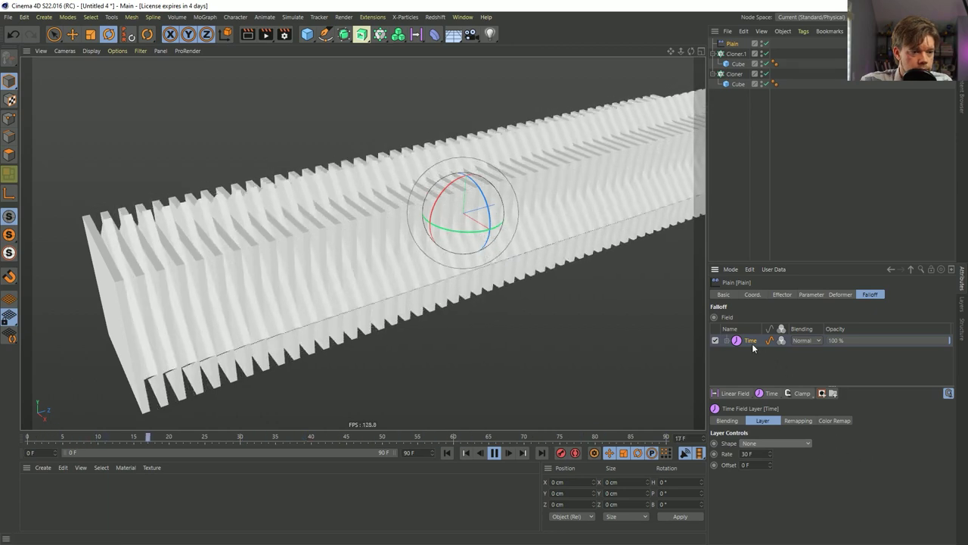
{"action": "left_click", "coordinate": [797, 421]}
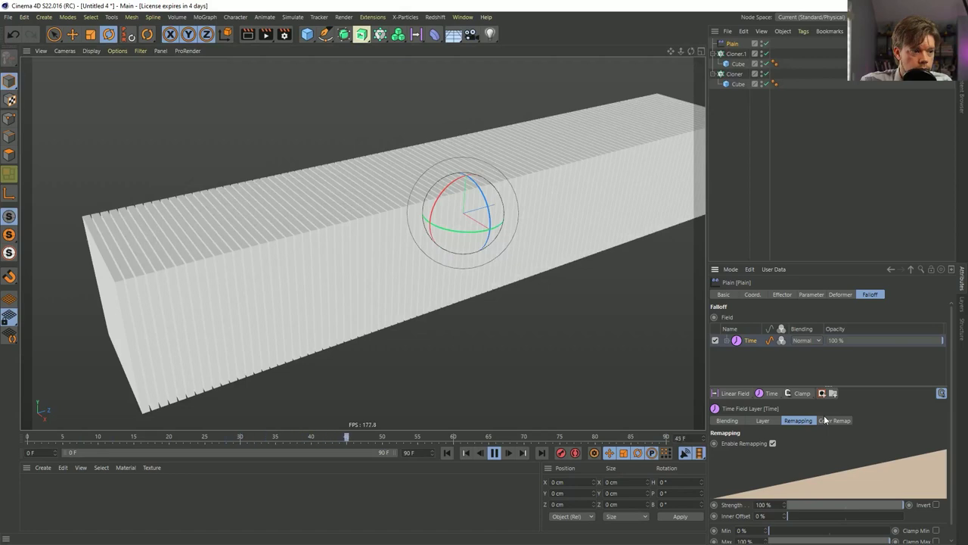
{"action": "left_click", "coordinate": [771, 421]}
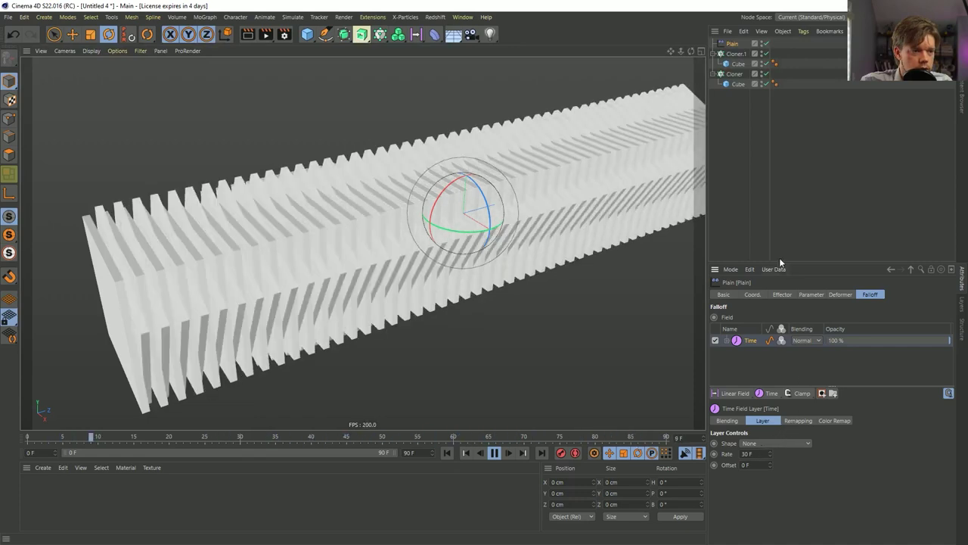
- Enlarge the attributes area and review the Time field's Remapping and Layer tabs
{"action": "left_click_drag", "start_coordinate": [791, 267], "coordinate": [796, 192]}
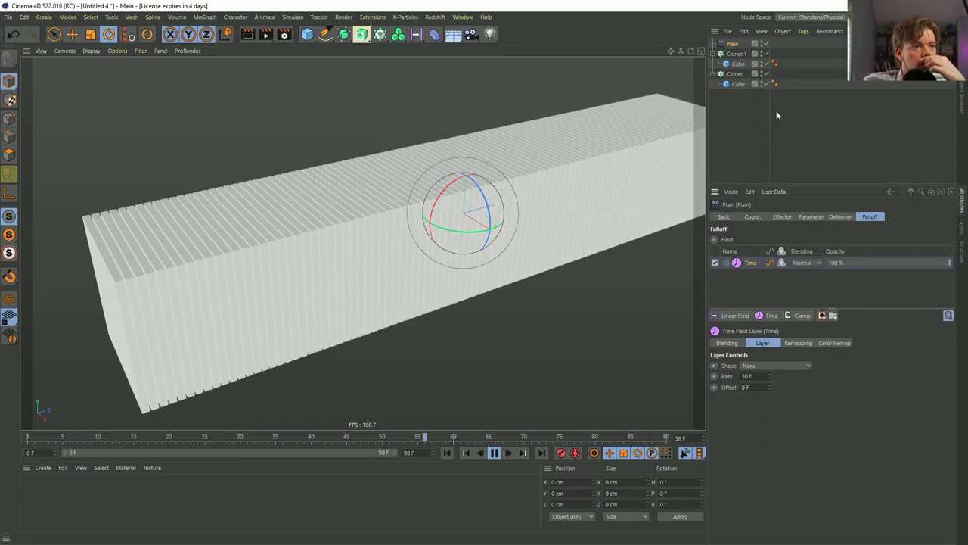
{"action": "left_click", "coordinate": [767, 73]}
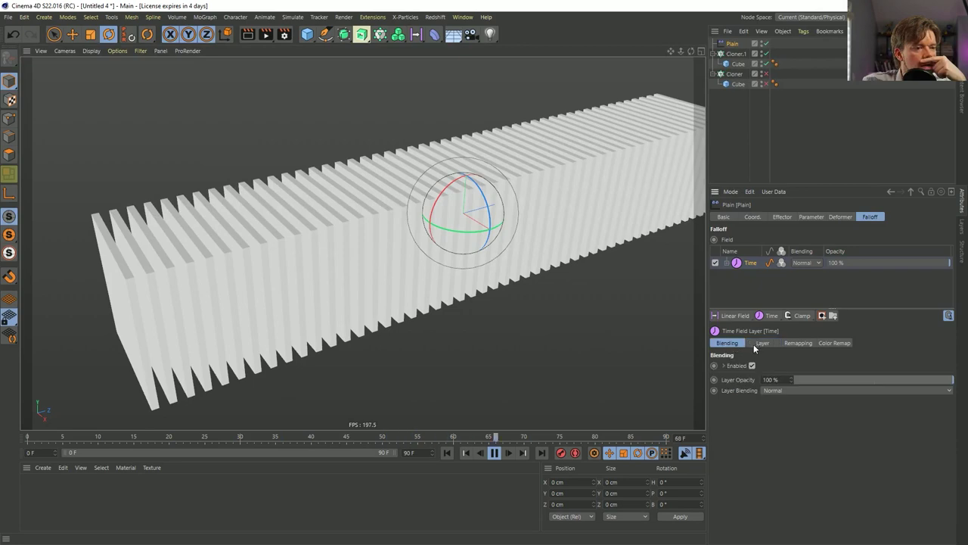
{"action": "left_click", "coordinate": [790, 342]}
{"action": "left_click", "coordinate": [763, 343]}
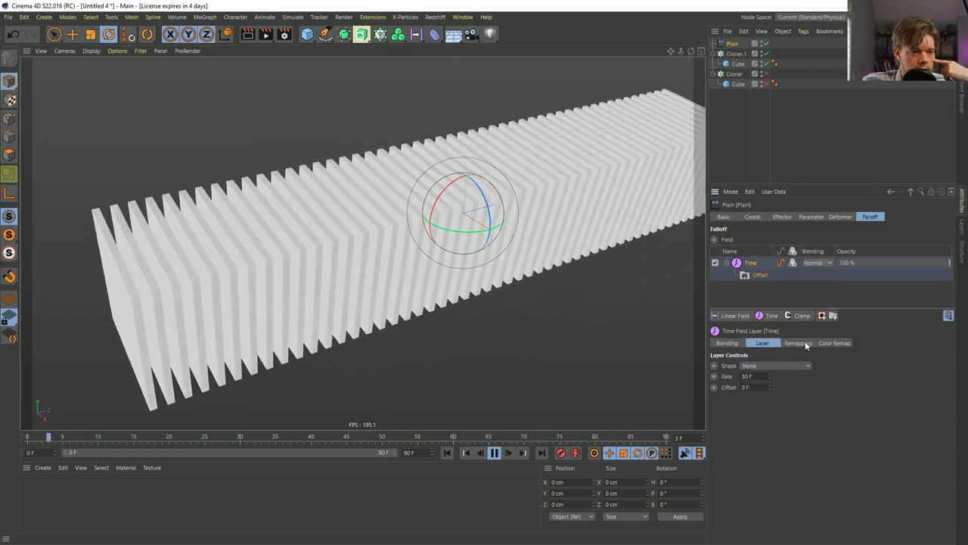
- Try the Triangle shape on the Time field, revert to None, and review its remapping tabs
{"action": "left_click", "coordinate": [788, 366]}
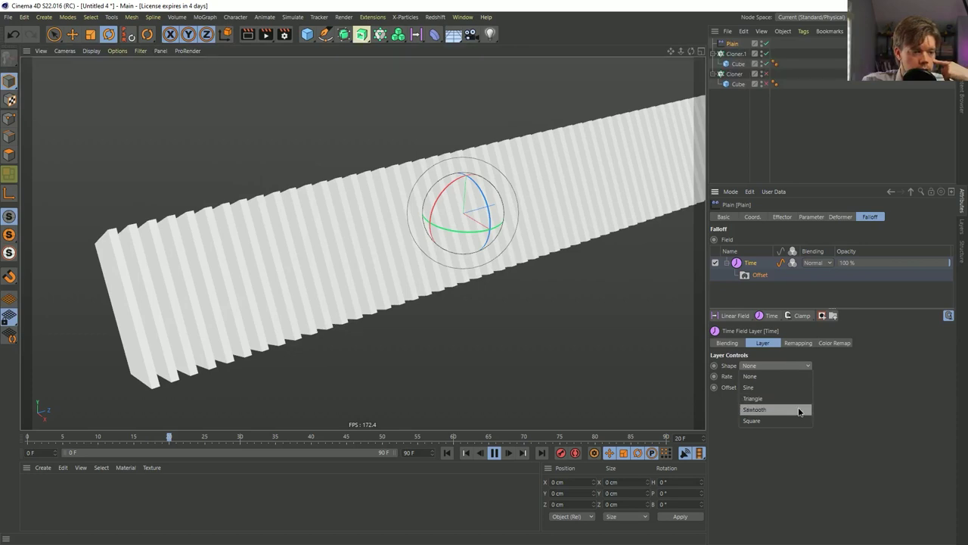
{"action": "left_click", "coordinate": [801, 398]}
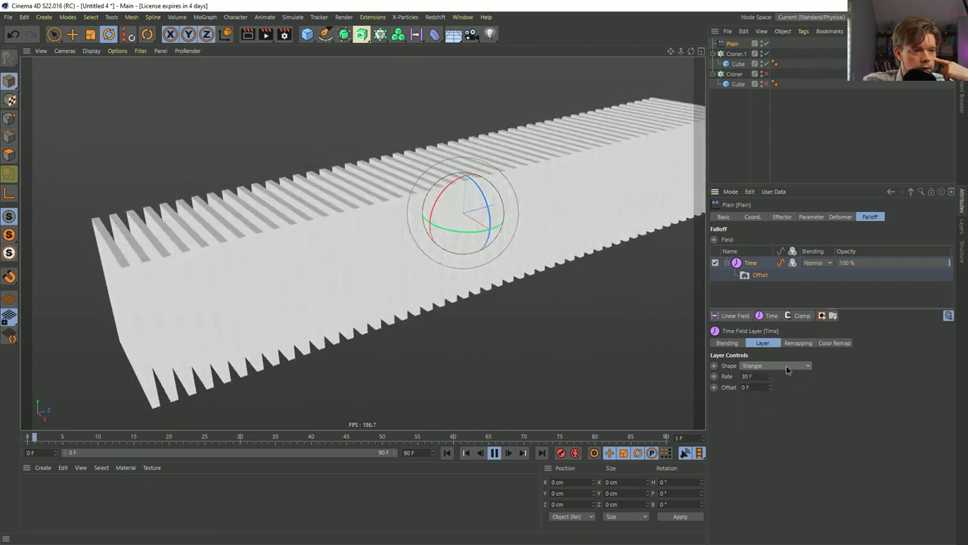
{"action": "left_click", "coordinate": [787, 366]}
{"action": "left_click", "coordinate": [787, 372]}
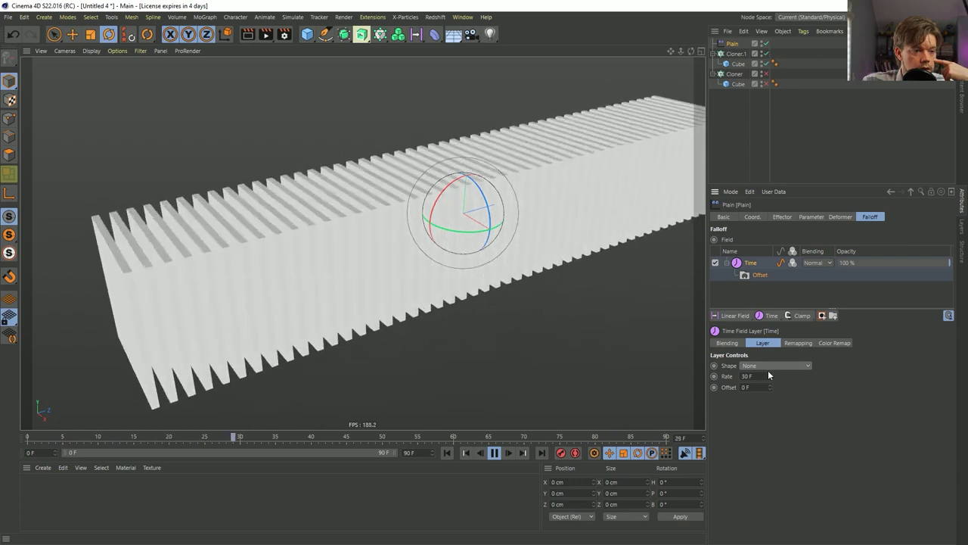
{"action": "left_click", "coordinate": [787, 344]}
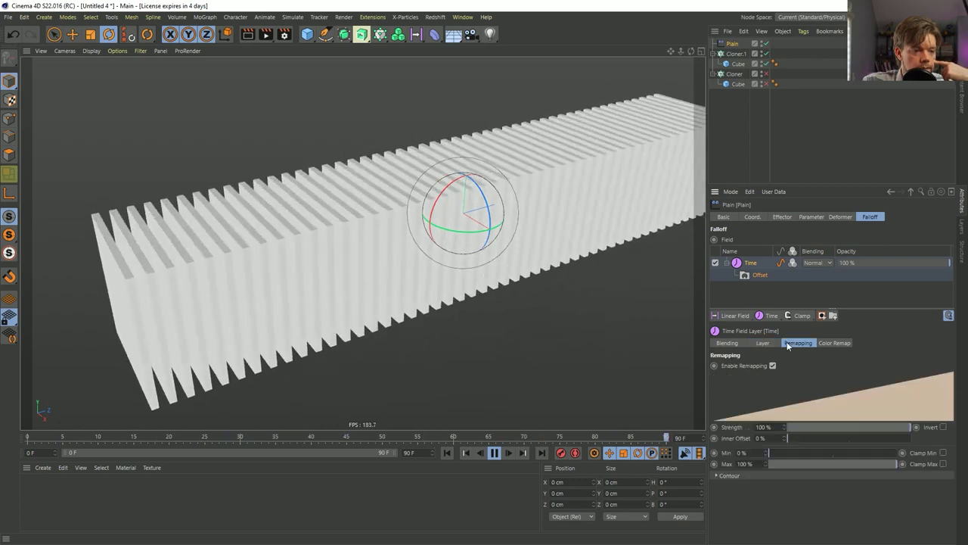
{"action": "left_click", "coordinate": [823, 343]}
{"action": "left_click", "coordinate": [728, 344]}
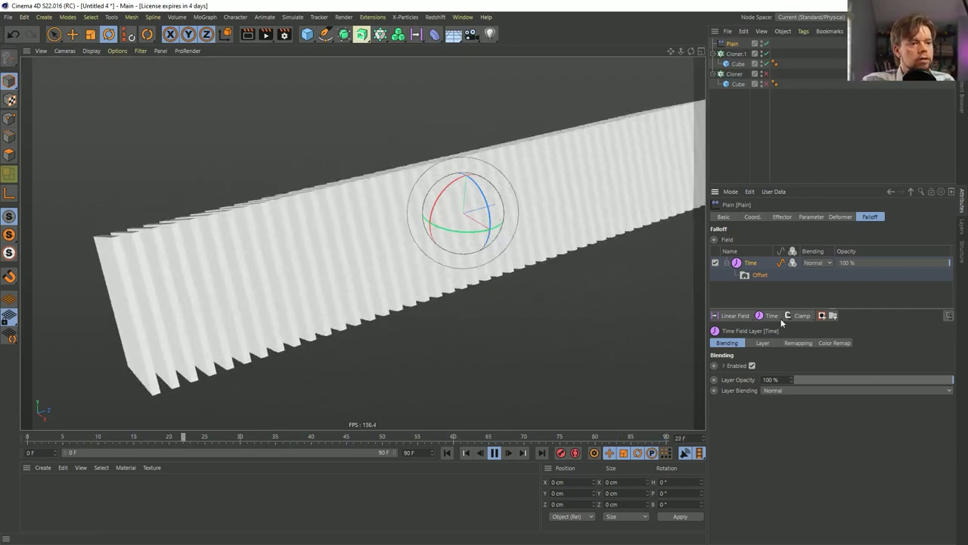
{"action": "left_click", "coordinate": [766, 344]}
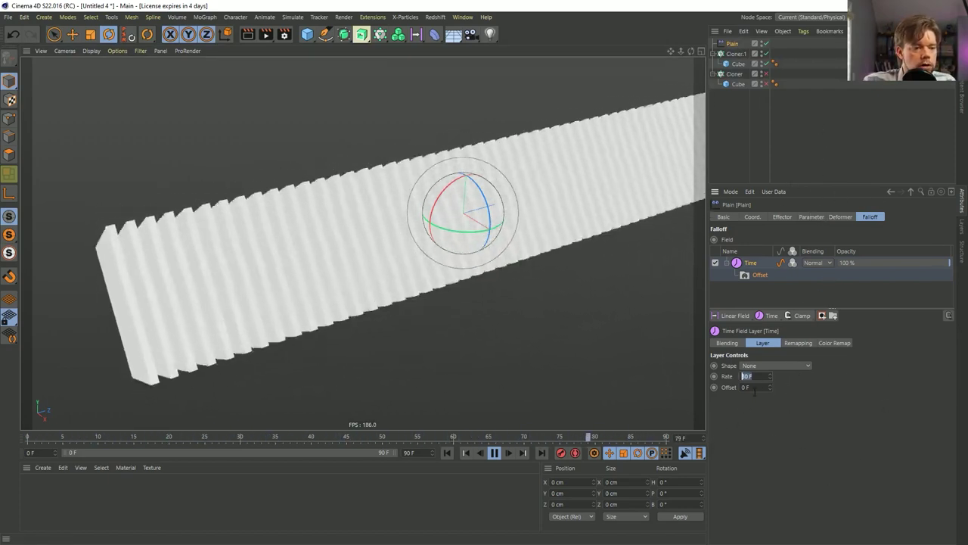
- Set the Time field rate to 10 F, then change it to 60 F
{"action": "type", "text": "10"}
{"action": "key", "text": "Return"}
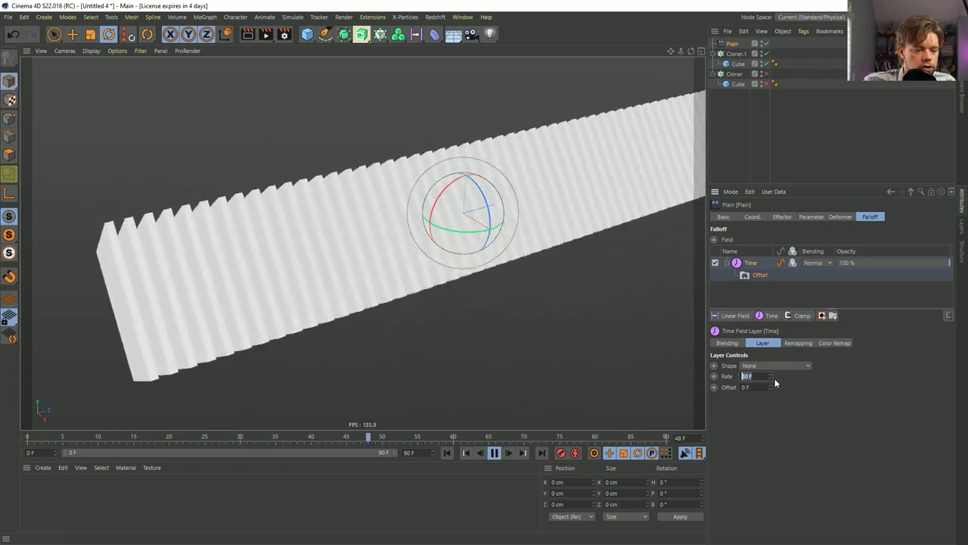
{"action": "double_click", "coordinate": [753, 376]}
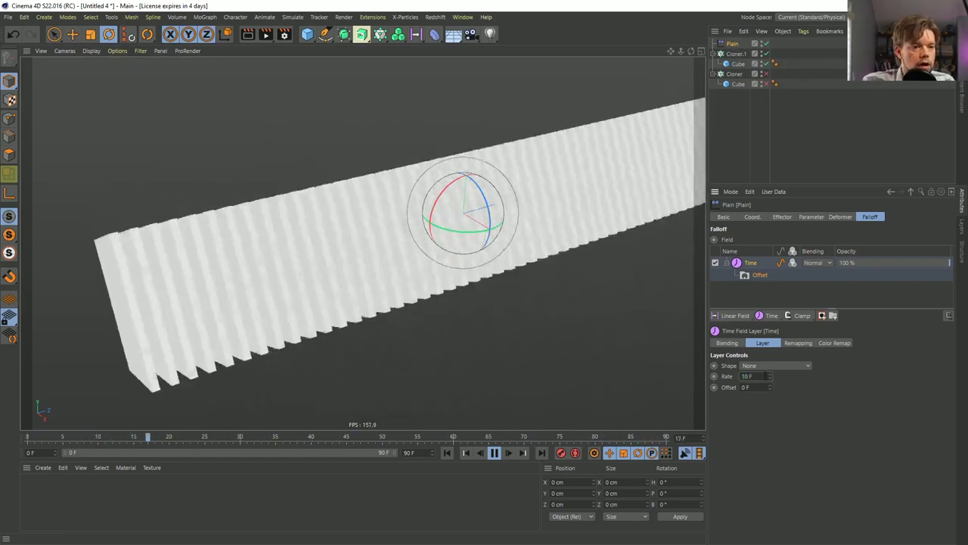
{"action": "type", "text": "60"}
{"action": "key", "text": "Return"}
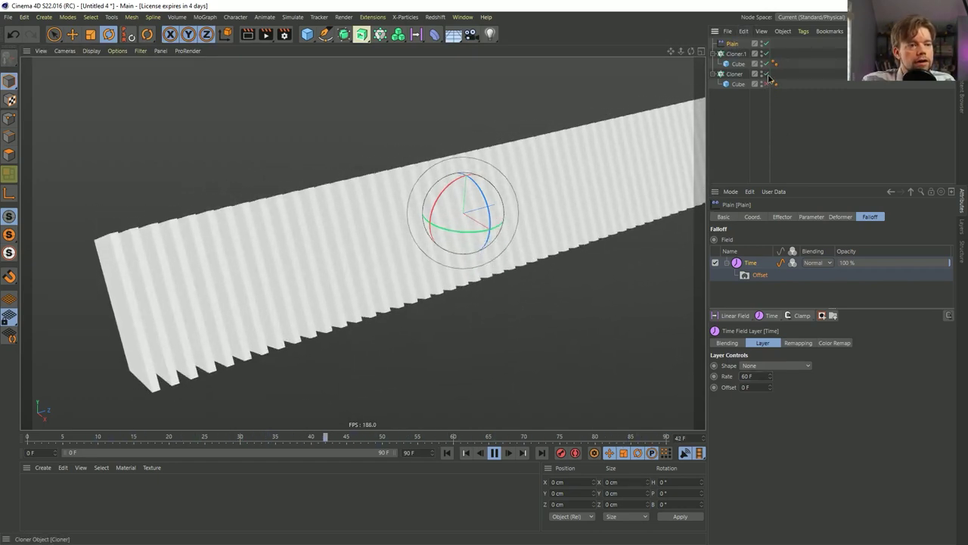
- Add a second Plain effector, Plain.1, with a Time field in its falloff
{"action": "left_click", "coordinate": [737, 74]}
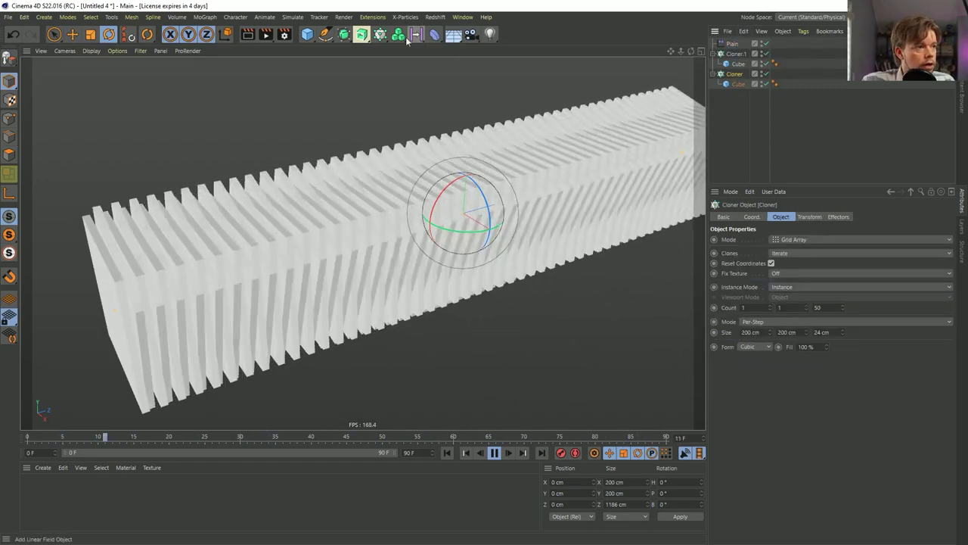
{"action": "left_click_drag", "start_coordinate": [380, 39], "coordinate": [454, 76]}
{"action": "left_click_drag", "start_coordinate": [542, 53], "coordinate": [542, 53]}
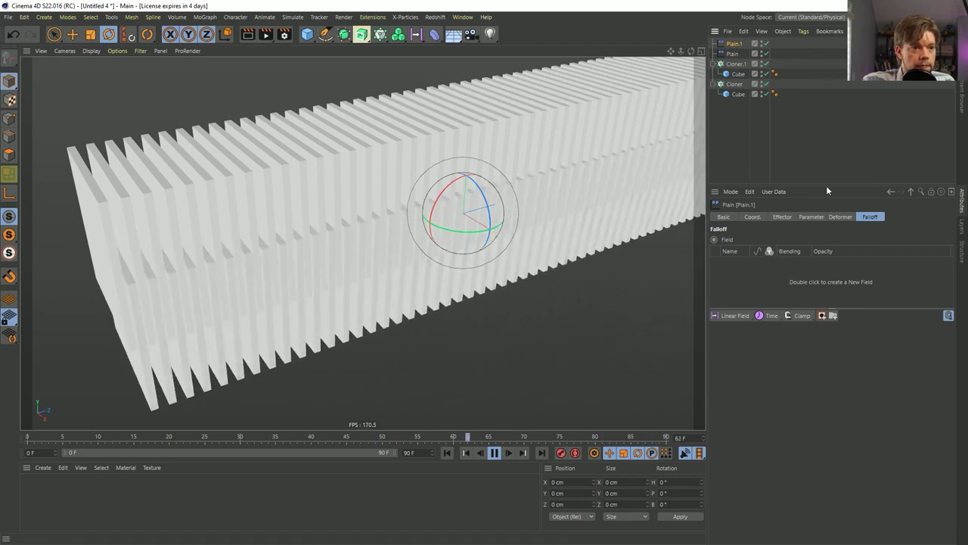
{"action": "left_click", "coordinate": [734, 87]}
{"action": "left_click", "coordinate": [732, 44]}
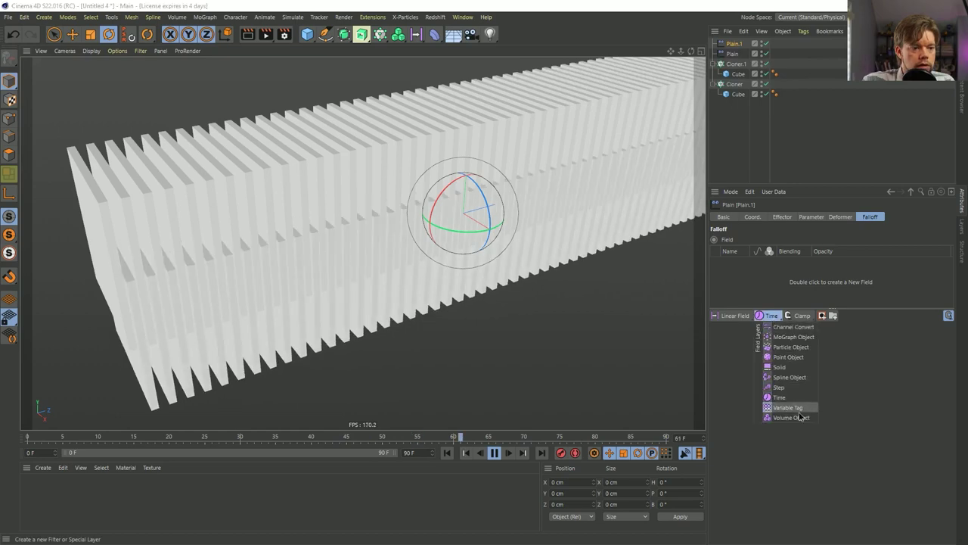
{"action": "left_click", "coordinate": [789, 397]}
{"action": "left_click", "coordinate": [749, 377]}
{"action": "type", "text": "100"}
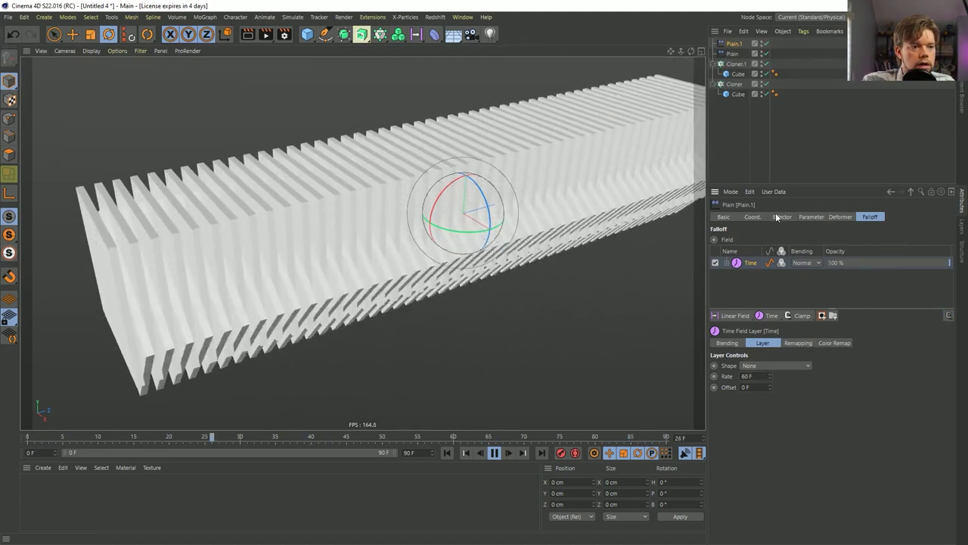
- Set Plain.1 to Rotation only with R.B -90°, and move it below Cloner.1
{"action": "left_click", "coordinate": [782, 216]}
{"action": "left_click", "coordinate": [811, 216]}
{"action": "left_click", "coordinate": [750, 260]}
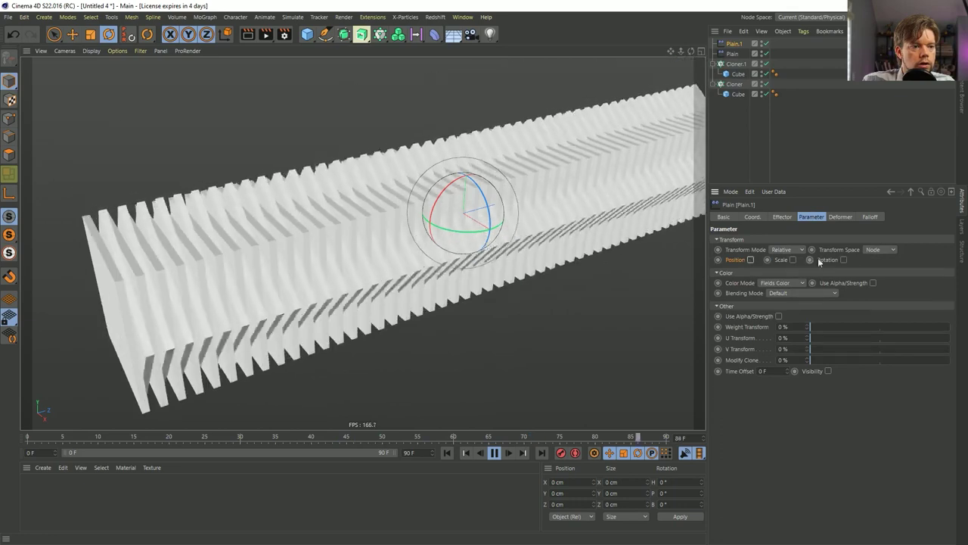
{"action": "left_click", "coordinate": [843, 260]}
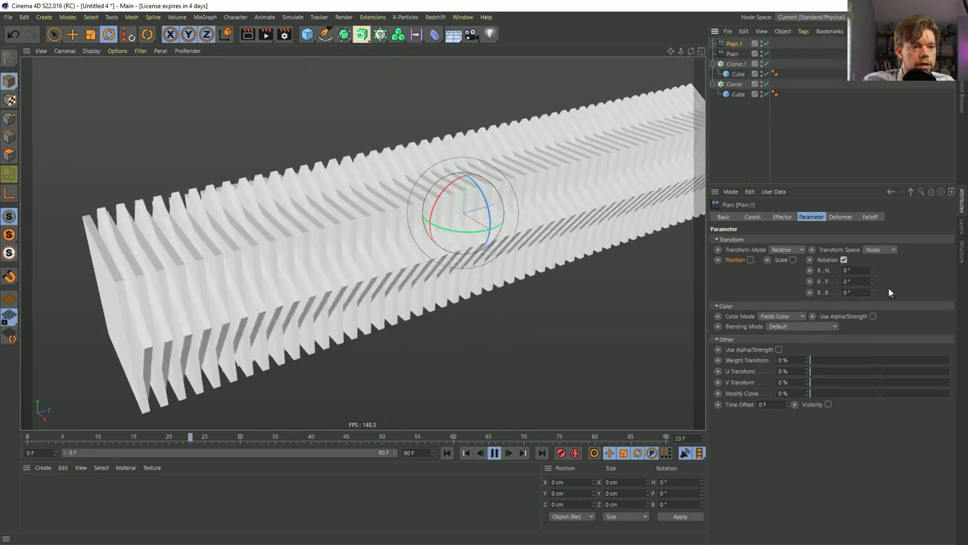
{"action": "type", "text": "-90"}
{"action": "key", "text": "Return"}
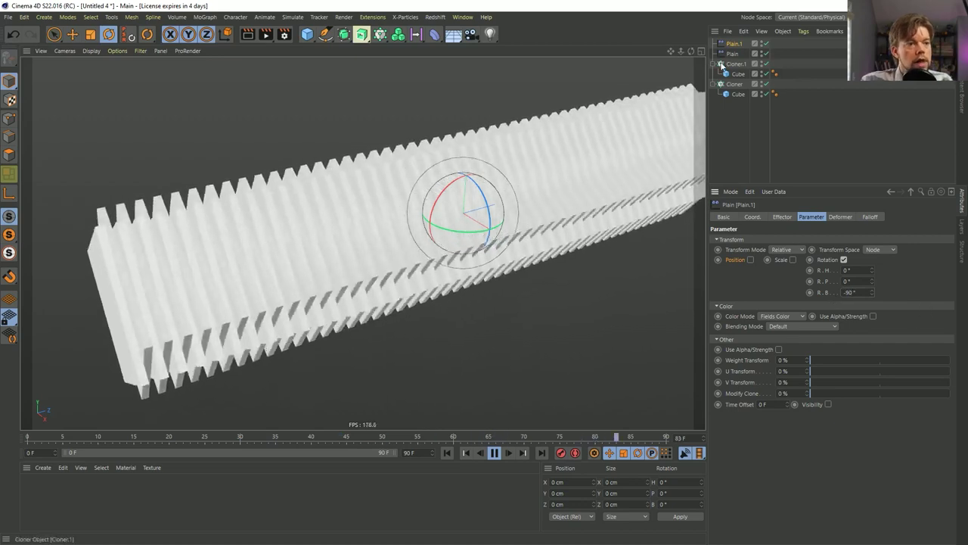
{"action": "left_click_drag", "start_coordinate": [738, 122], "coordinate": [727, 71]}
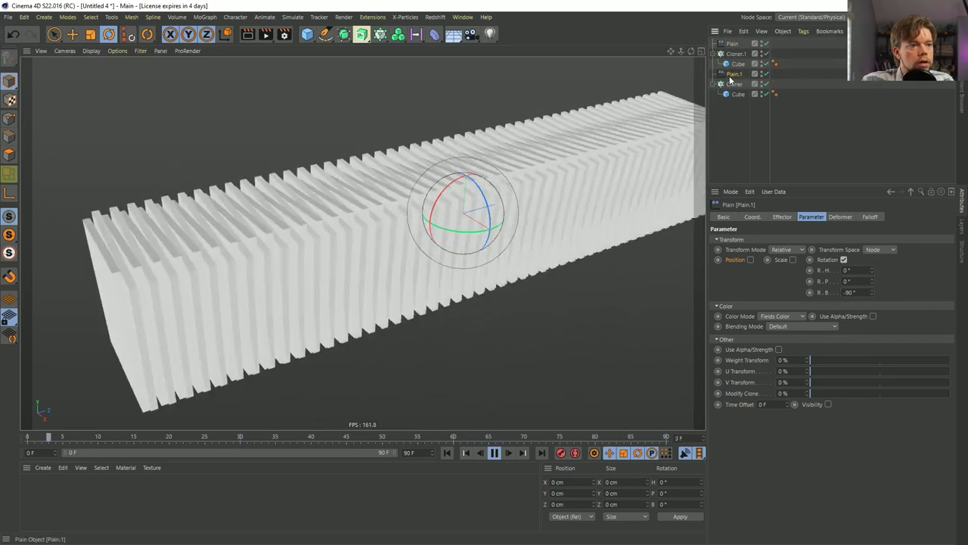
{"action": "mouse_move", "coordinate": [436, 210]}
{"action": "left_mouse_down", "text": "alt"}
{"action": "mouse_move", "coordinate": [504, 201]}
{"action": "mouse_move", "coordinate": [467, 201]}
{"action": "left_mouse_up", "text": "alt"}
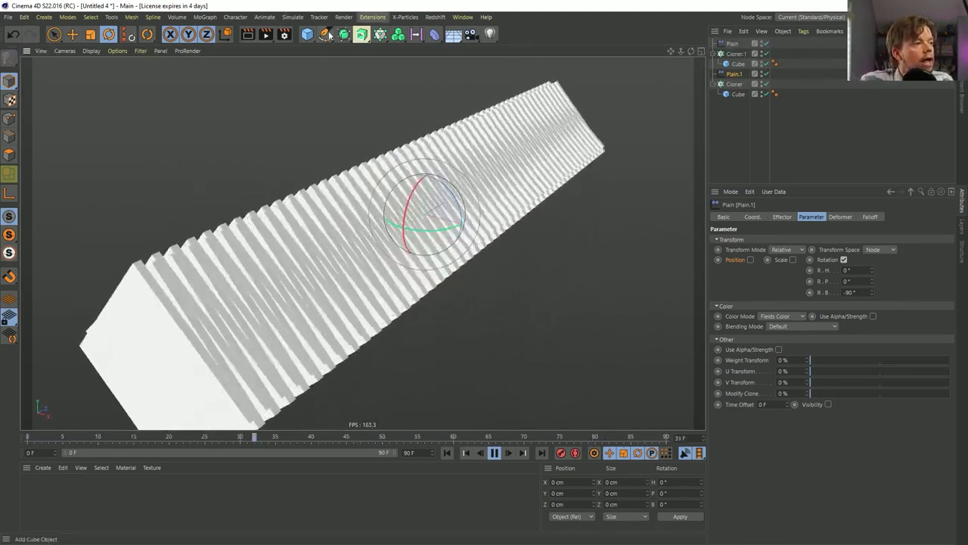
- Add a -Z Cylinder rod about 1279 cm long with a 19.7 cm radius through the slabs
{"action": "left_click", "coordinate": [307, 34]}
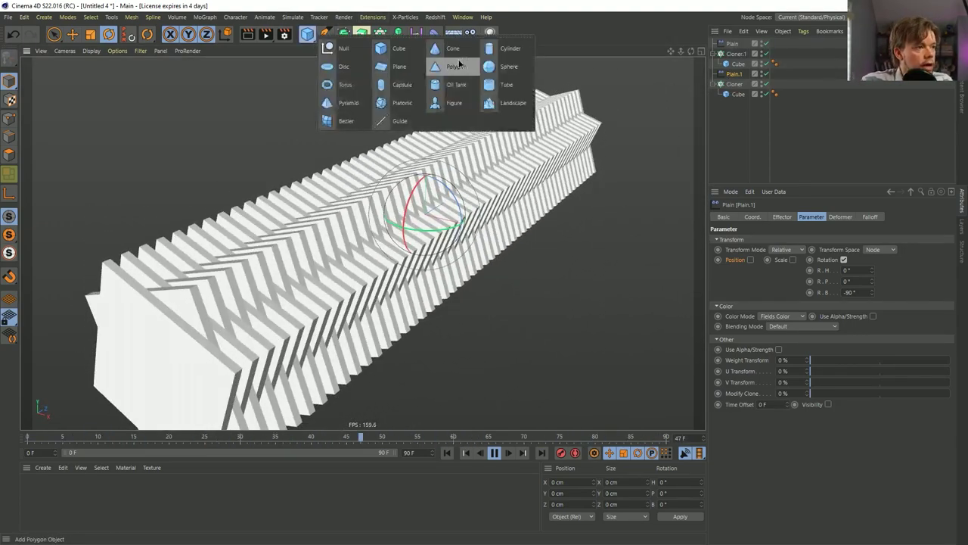
{"action": "left_click", "coordinate": [501, 50]}
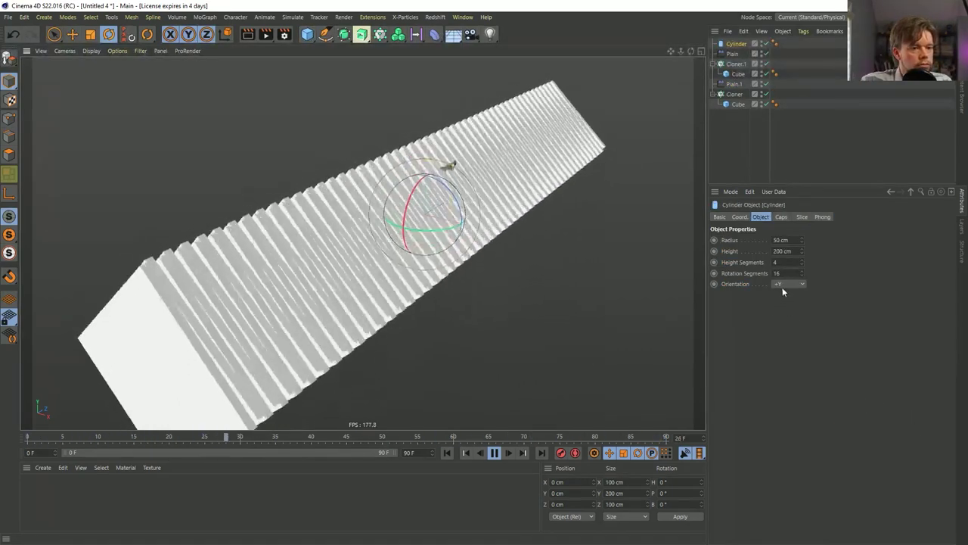
{"action": "scroll", "coordinate": [784, 283], "scroll_direction": "down", "scroll_amount": 3}
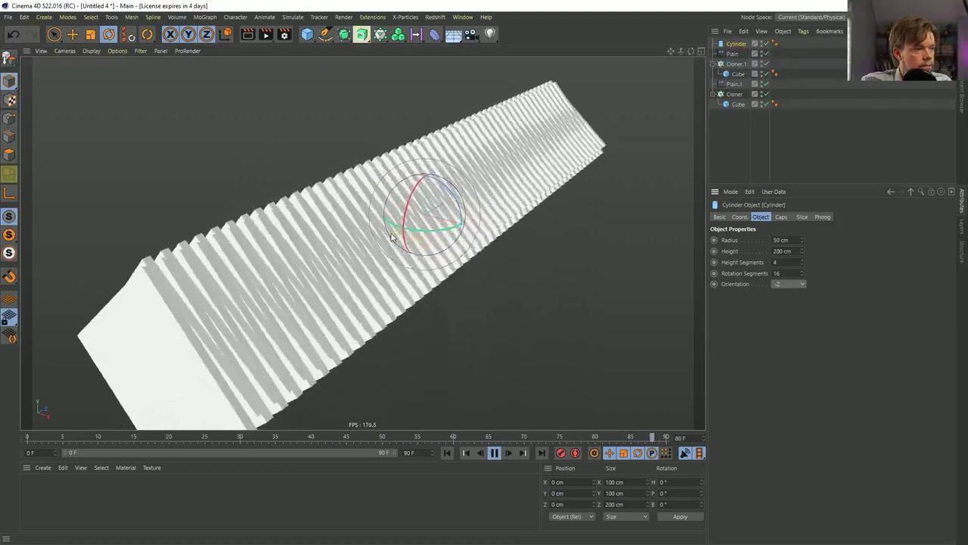
{"action": "left_click_drag", "start_coordinate": [391, 237], "coordinate": [197, 361]}
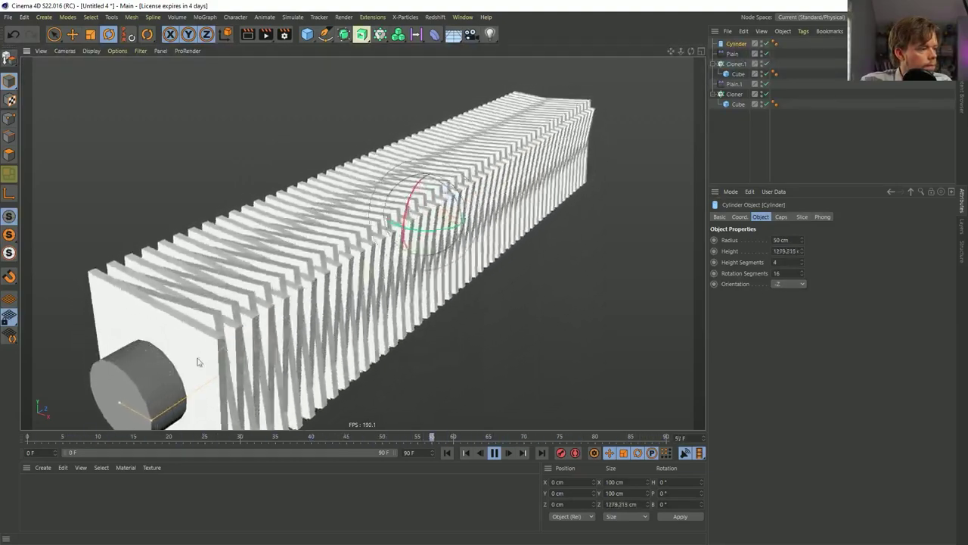
{"action": "left_click_drag", "start_coordinate": [151, 418], "coordinate": [134, 413]}
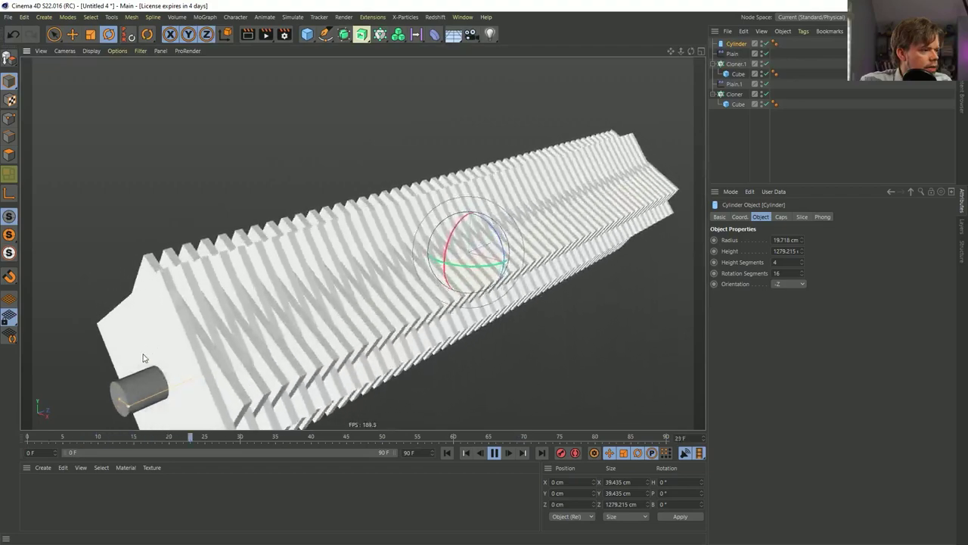
{"action": "left_click_drag", "start_coordinate": [143, 358], "coordinate": [267, 273], "text": "alt"}
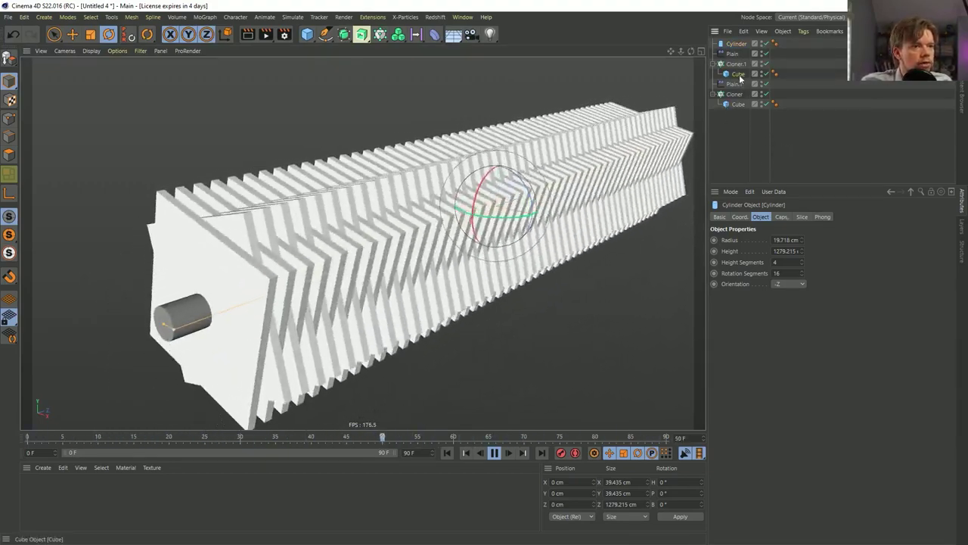
- Select both cloners' Cube slats and shorten them to 55 cm tall
{"action": "left_click", "coordinate": [738, 74]}
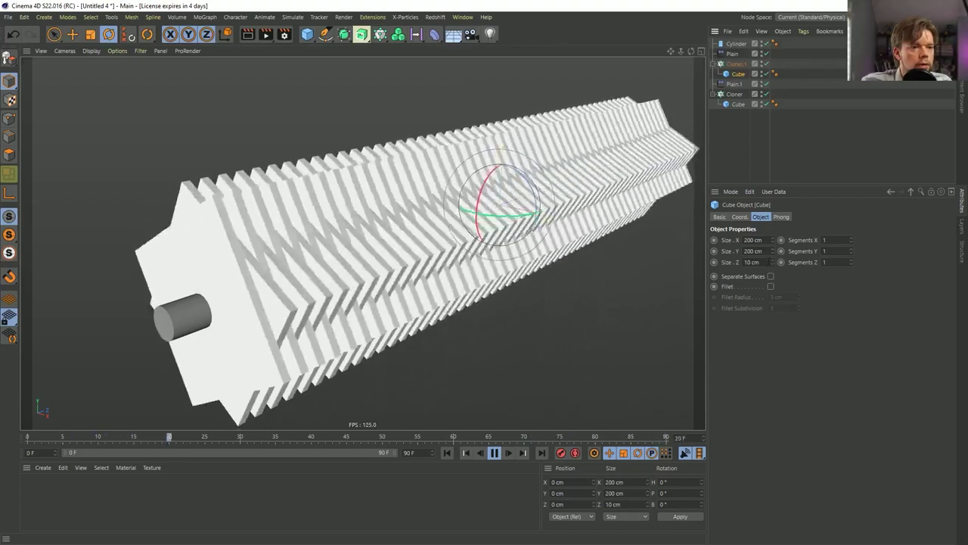
{"action": "left_click_drag", "start_coordinate": [771, 257], "coordinate": [766, 260]}
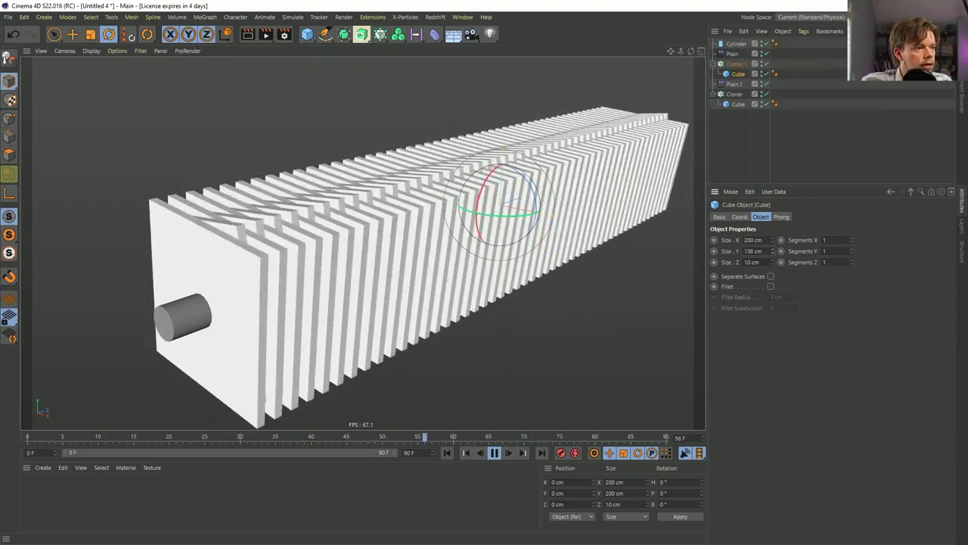
{"action": "left_click", "coordinate": [732, 53]}
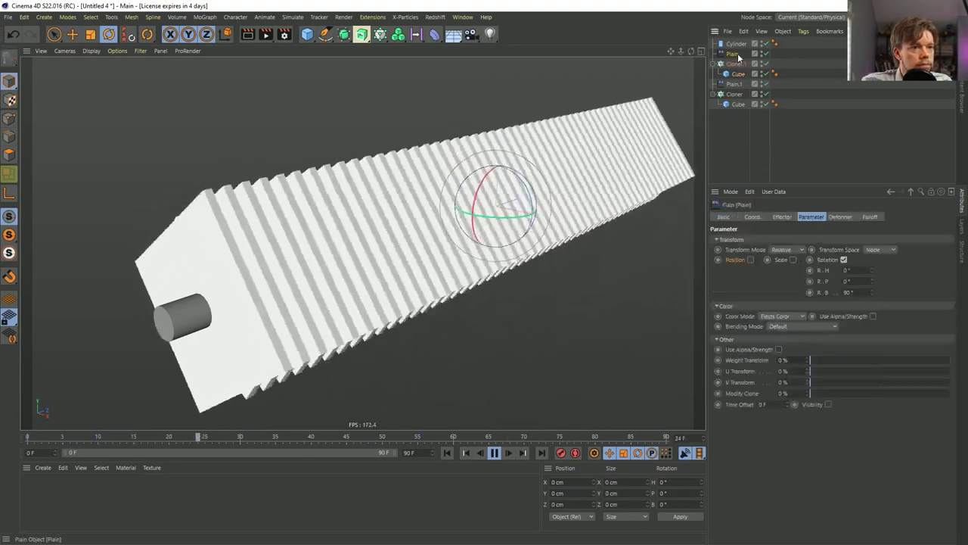
{"action": "left_click", "coordinate": [739, 74]}
{"action": "left_click", "coordinate": [739, 104], "text": "ctrl"}
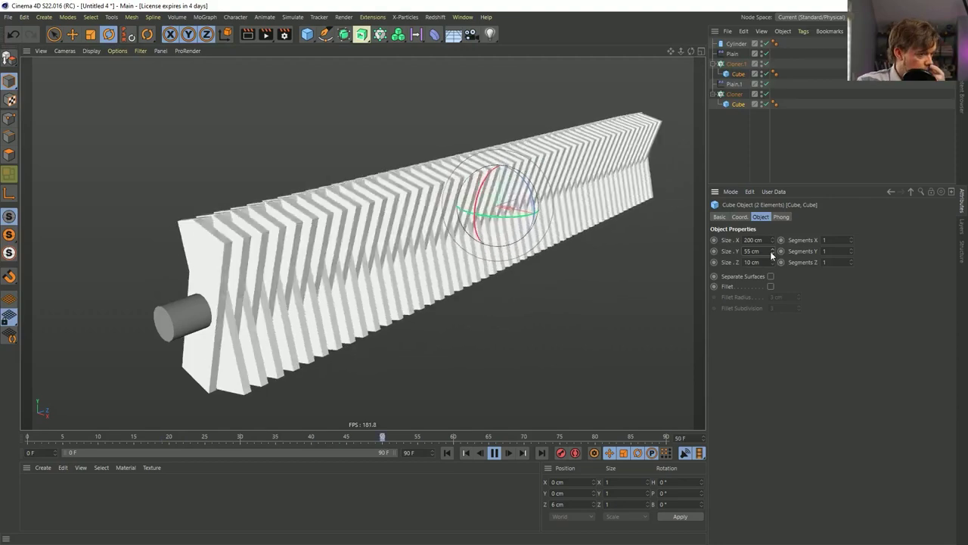
{"action": "left_click", "coordinate": [734, 94]}
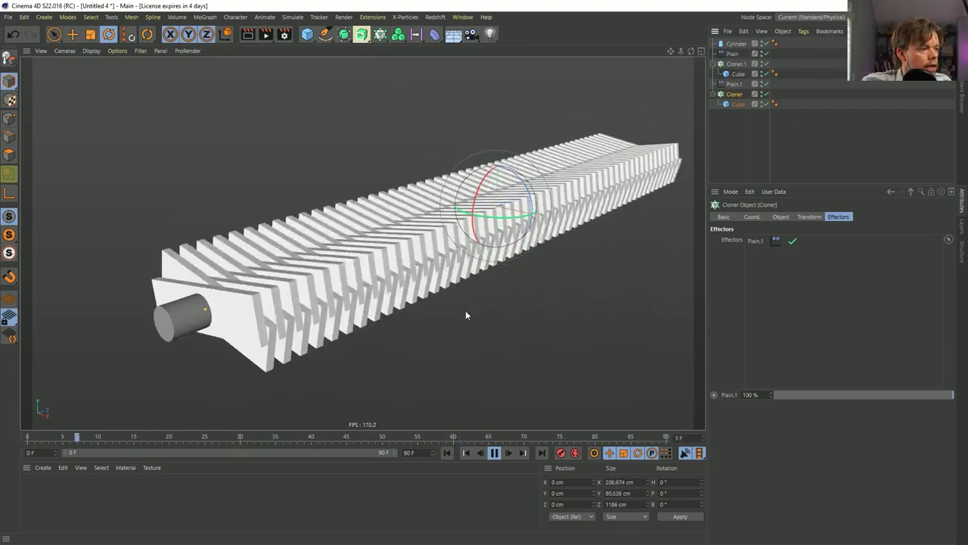
- Replay the animation to watch the slabs flip into a chevron pattern
{"action": "left_click", "coordinate": [496, 452]}
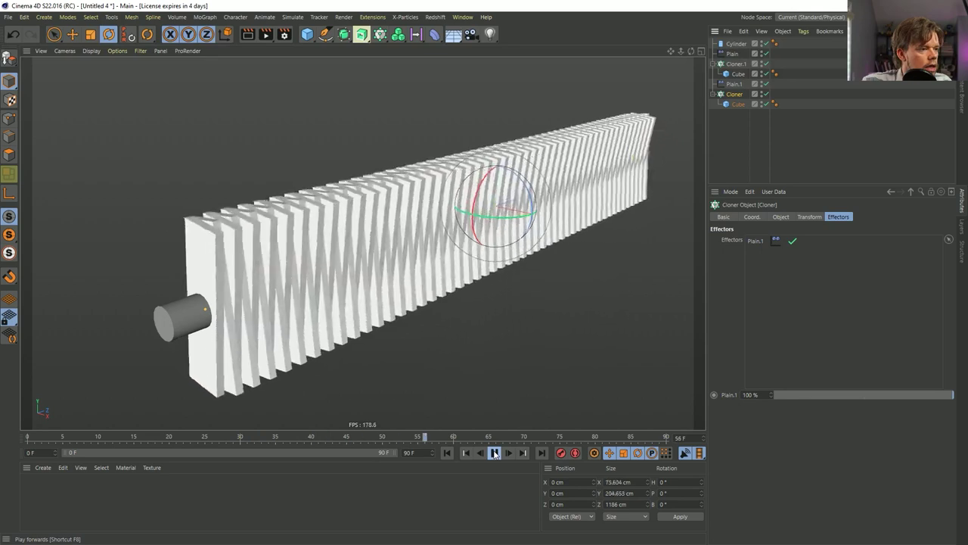
{"action": "key", "text": "F8"}
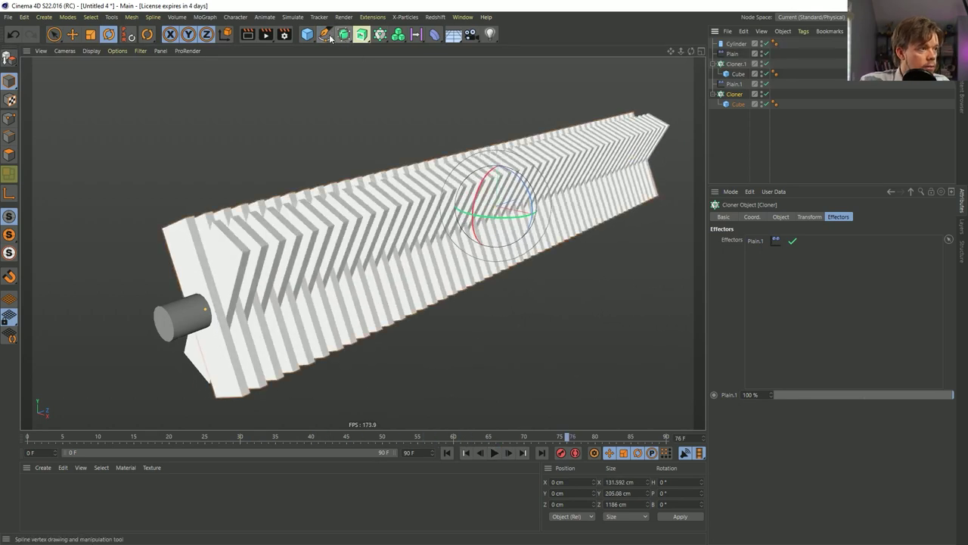
{"action": "left_click", "coordinate": [330, 38]}
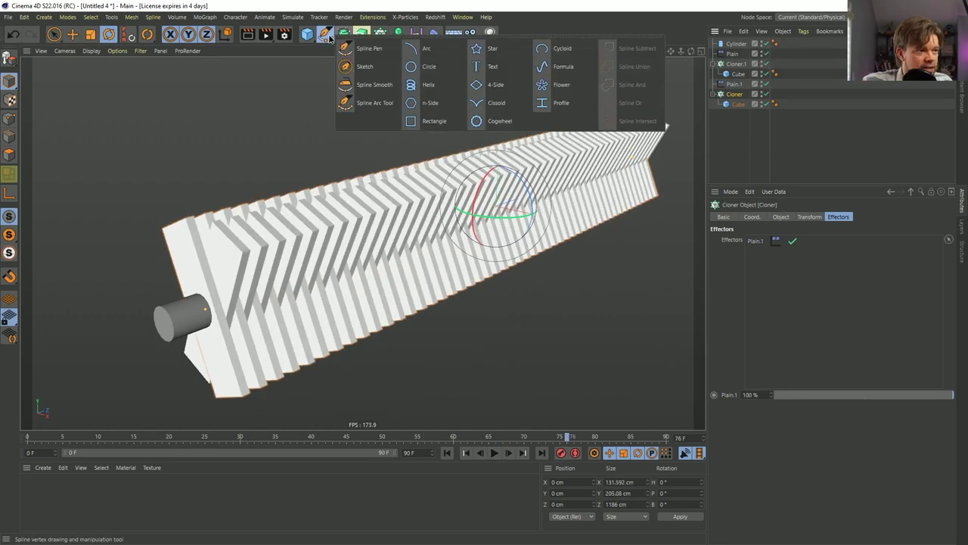
{"action": "left_click", "coordinate": [380, 34]}
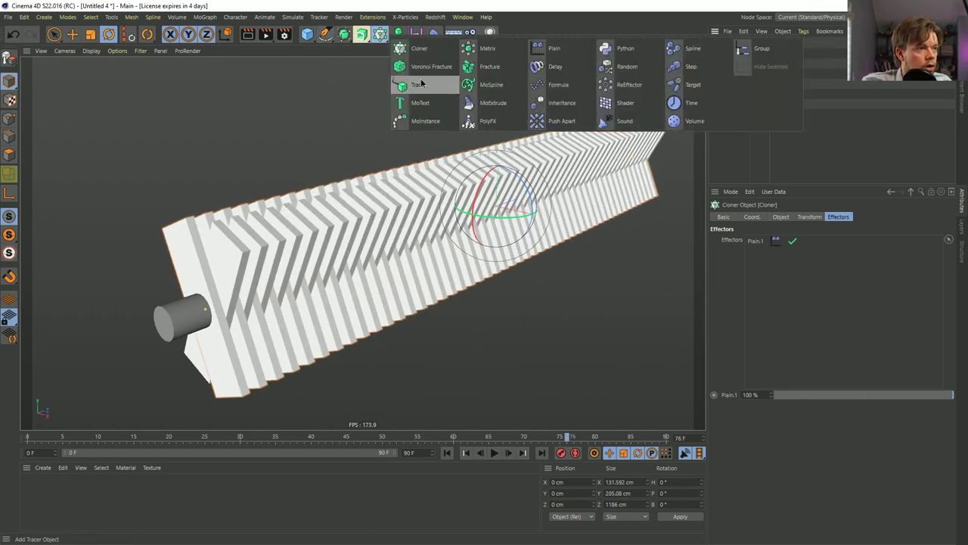
- Add a MoSpline in Simple mode and set its Angle P to 90°
{"action": "left_click", "coordinate": [492, 85]}
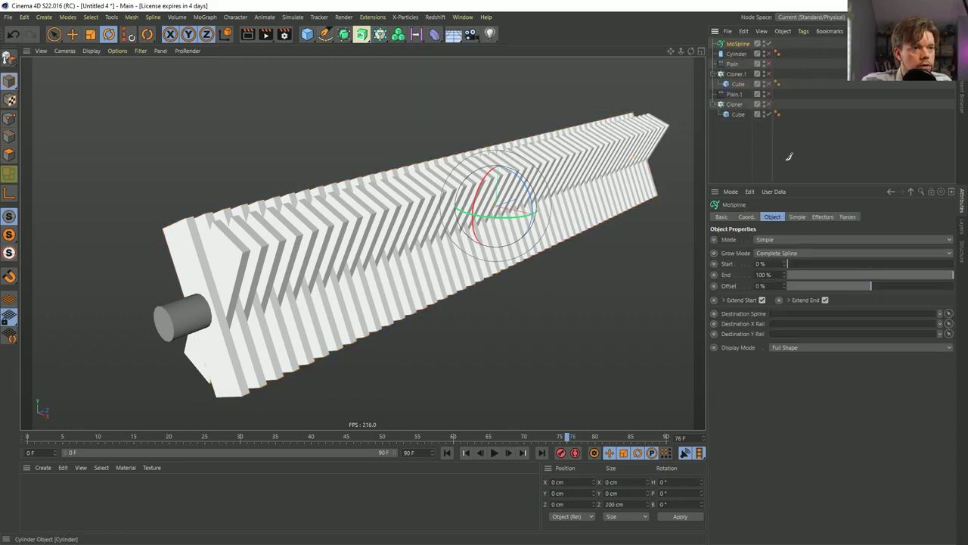
{"action": "left_click", "coordinate": [798, 218]}
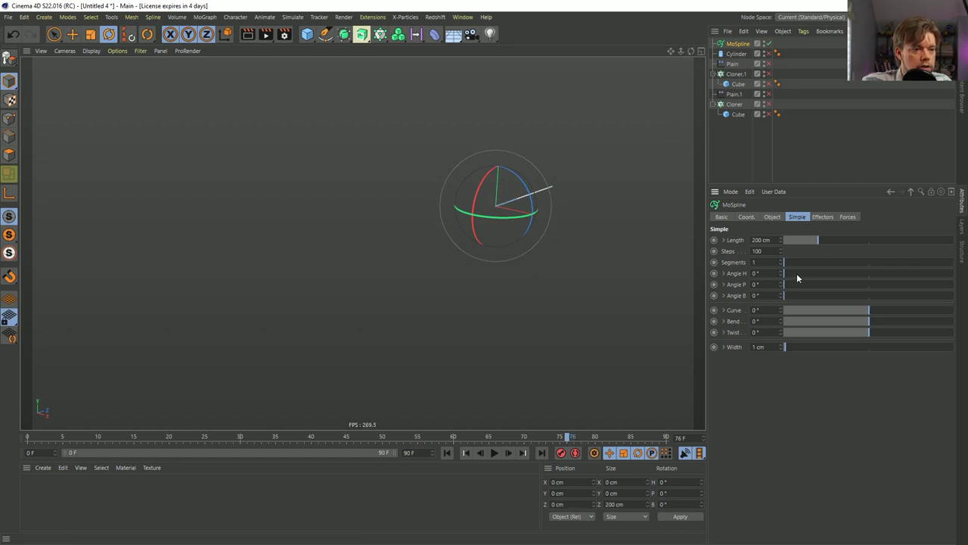
{"action": "left_click_drag", "start_coordinate": [796, 273], "coordinate": [870, 280]}
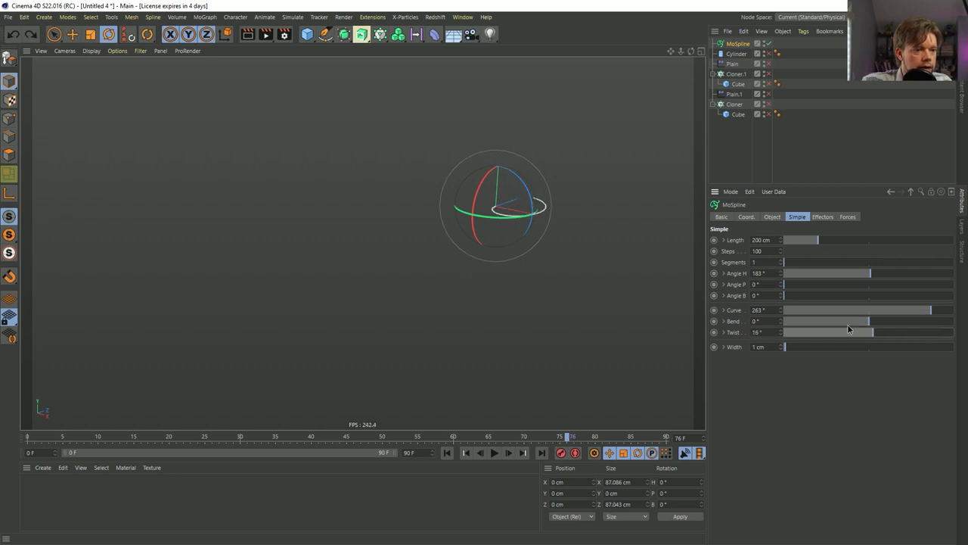
{"action": "left_click_drag", "start_coordinate": [894, 316], "coordinate": [859, 312]}
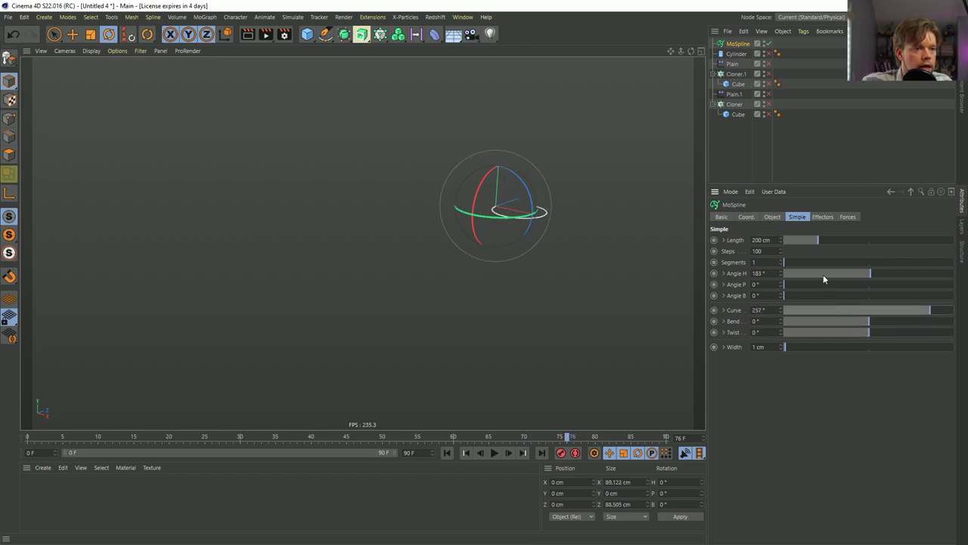
{"action": "mouse_move", "coordinate": [823, 280]}
{"action": "left_mouse_down"}
{"action": "mouse_move", "coordinate": [762, 282]}
{"action": "mouse_move", "coordinate": [867, 290]}
{"action": "mouse_move", "coordinate": [835, 299]}
{"action": "mouse_move", "coordinate": [826, 284]}
{"action": "left_mouse_up"}
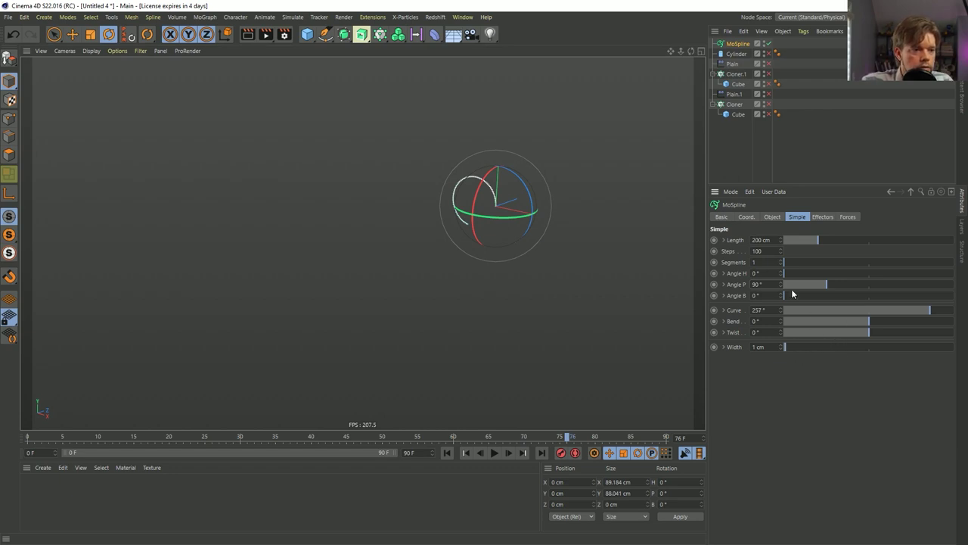
- Curl the spline to 1100°, easing the Curve graph toward the tip, and scale the spiral up
{"action": "left_click", "coordinate": [724, 311]}
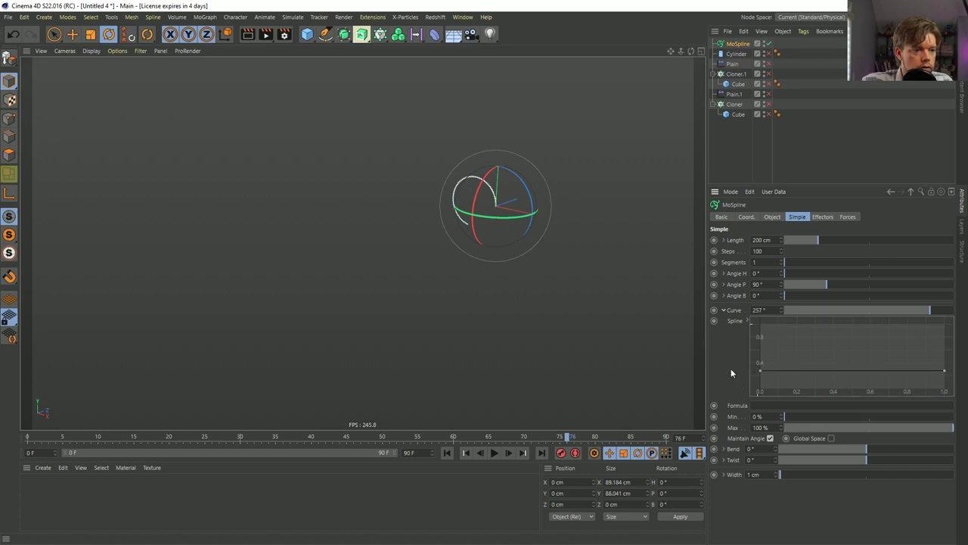
{"action": "left_click_drag", "start_coordinate": [760, 326], "coordinate": [732, 402]}
{"action": "left_click_drag", "start_coordinate": [905, 310], "coordinate": [863, 313]}
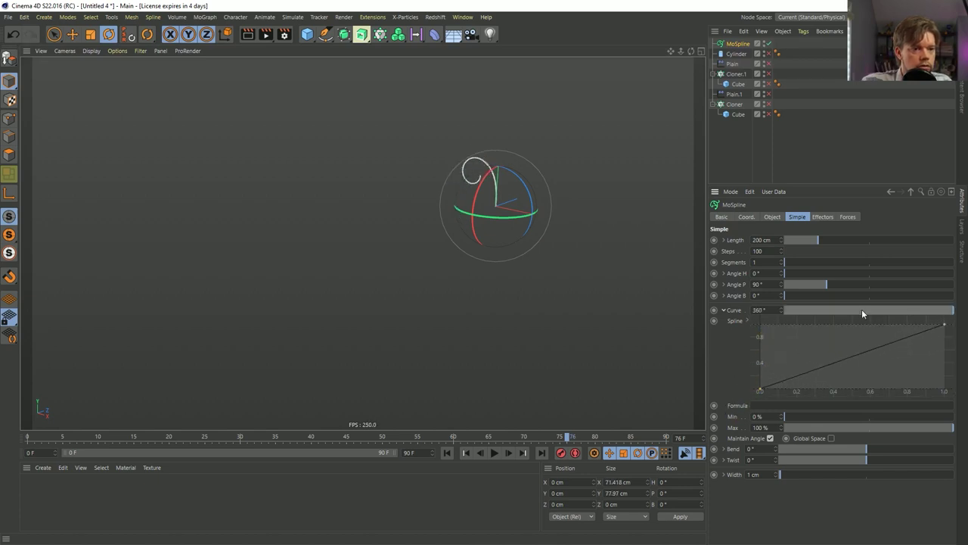
{"action": "left_click_drag", "start_coordinate": [778, 310], "coordinate": [770, 306]}
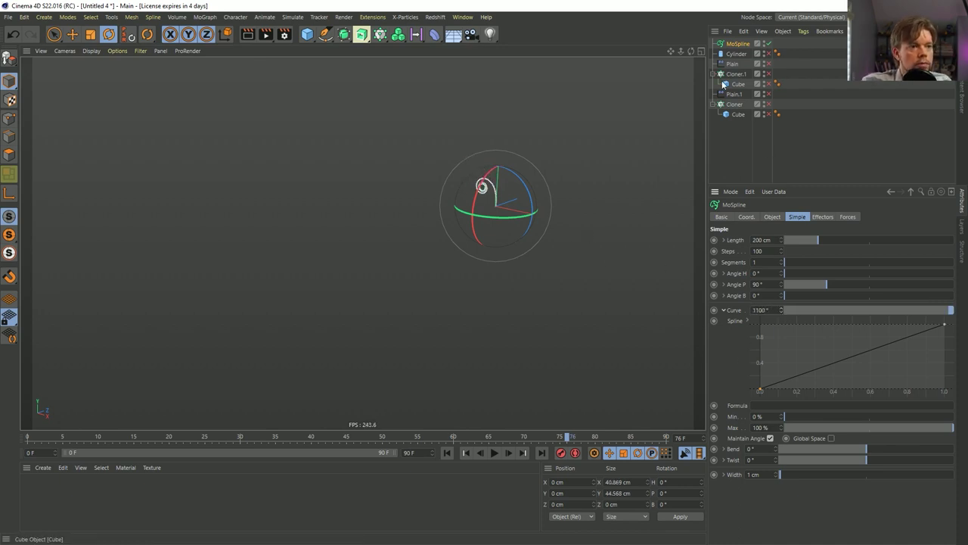
{"action": "key", "text": "t"}
{"action": "left_click_drag", "start_coordinate": [359, 268], "coordinate": [401, 253]}
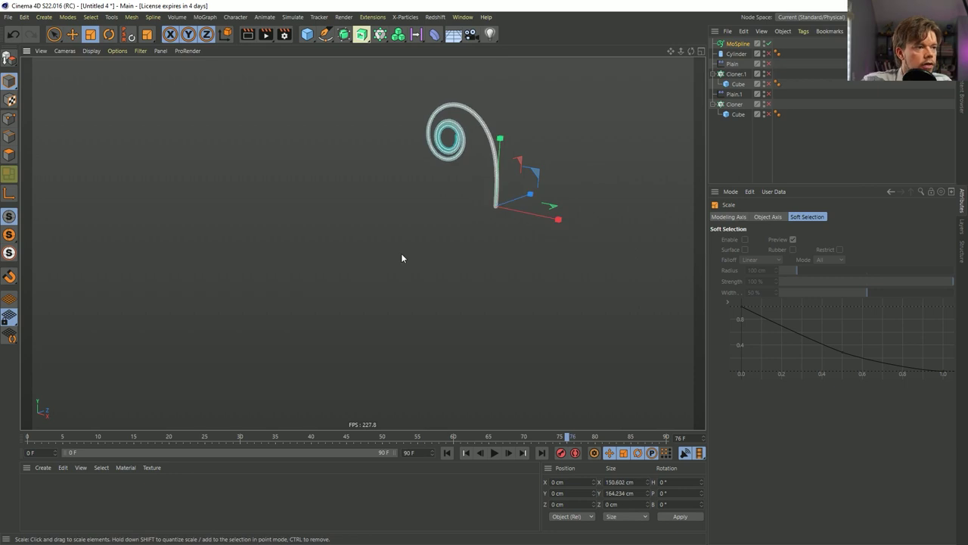
{"action": "left_click", "coordinate": [737, 44]}
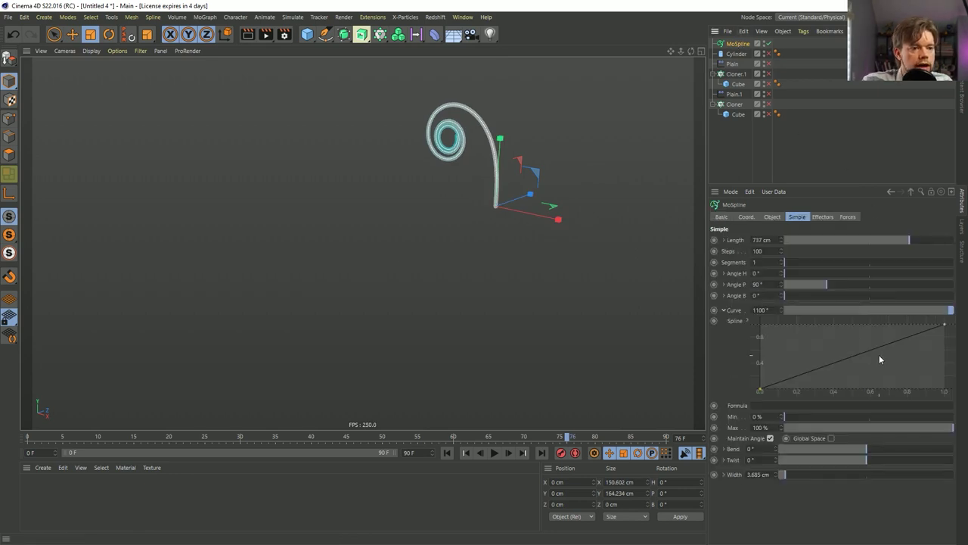
{"action": "left_click_drag", "start_coordinate": [882, 358], "coordinate": [914, 370]}
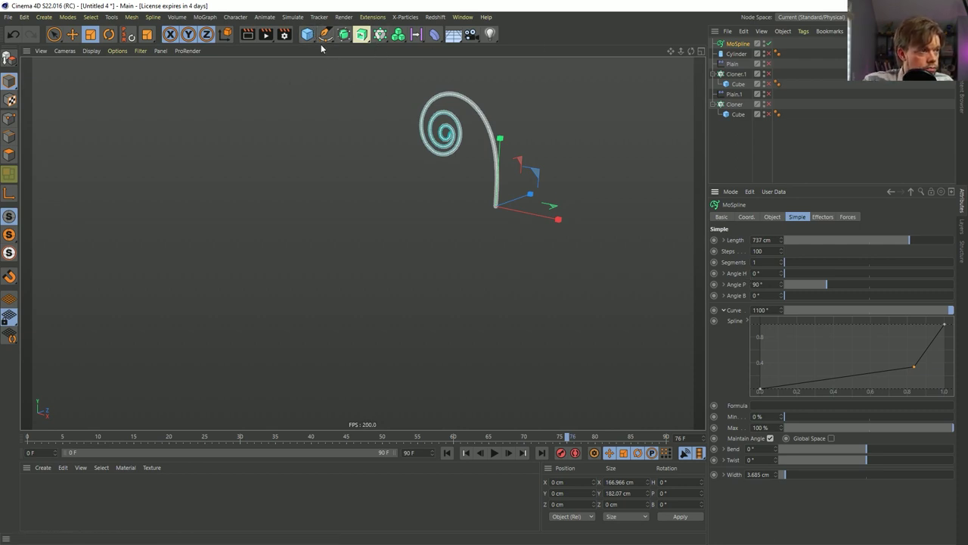
- Sweep a Rectangle profile along the MoSpline
{"action": "left_click", "coordinate": [362, 34]}
{"action": "left_click", "coordinate": [398, 102], "text": "alt"}
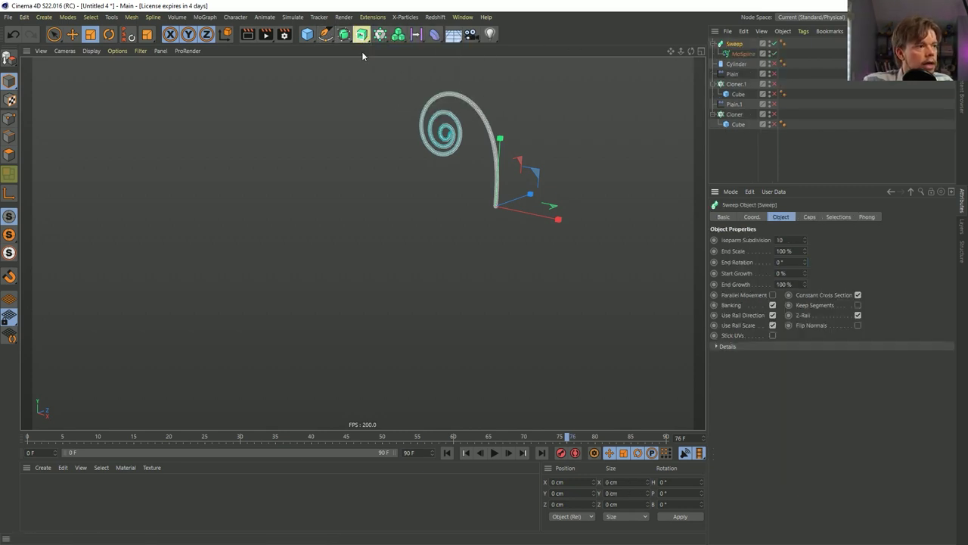
{"action": "left_click", "coordinate": [324, 38]}
{"action": "left_click", "coordinate": [432, 121]}
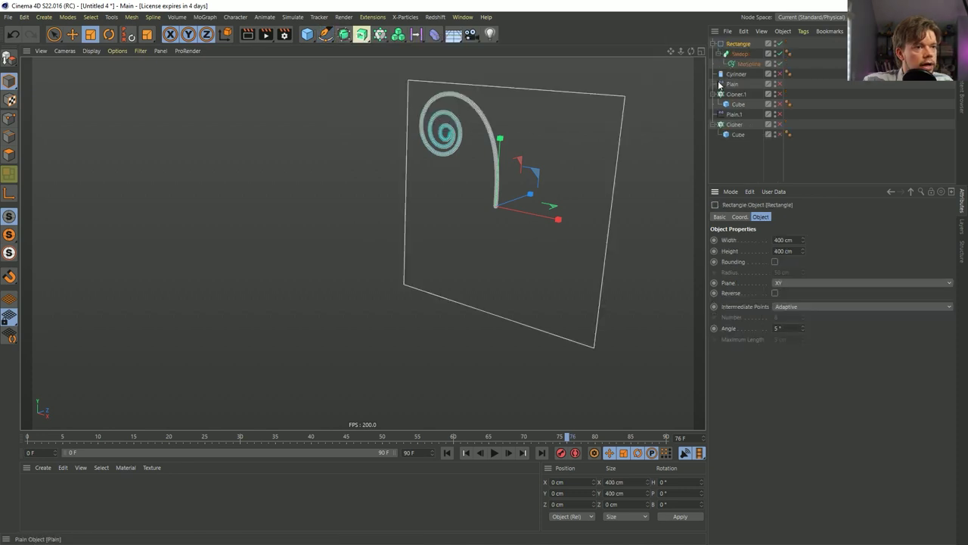
{"action": "key", "text": "ctrl+z"}
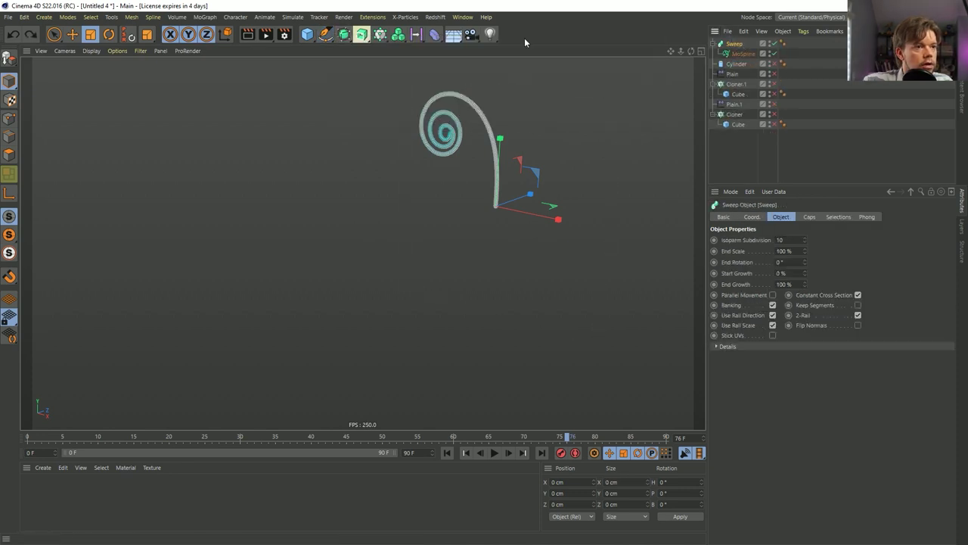
{"action": "left_click", "coordinate": [324, 36]}
{"action": "left_click", "coordinate": [432, 121], "text": "alt"}
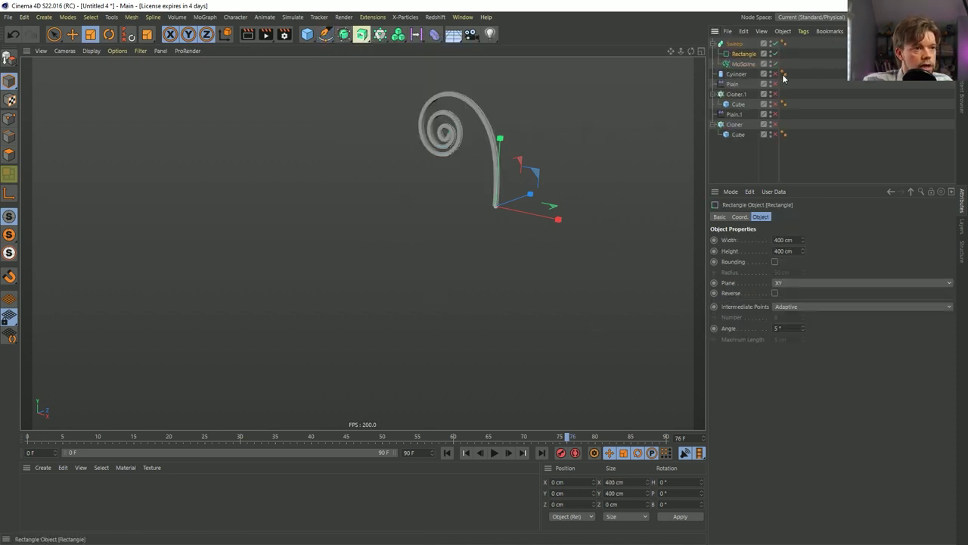
{"action": "left_click_drag", "start_coordinate": [492, 157], "coordinate": [752, 74], "text": "alt"}
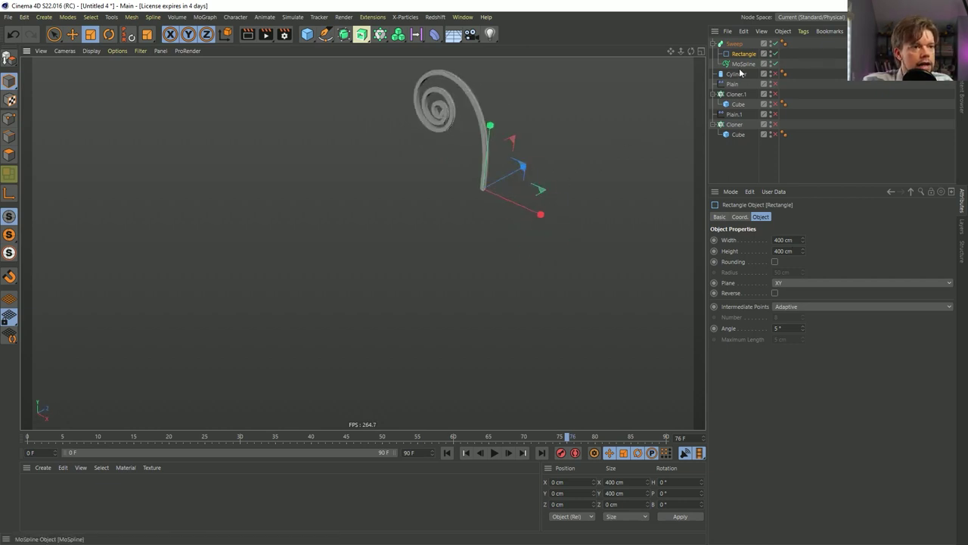
- Try turning off the Sweep's rail scaling, then revert to the thin spiral sweep
{"action": "left_click", "coordinate": [740, 63]}
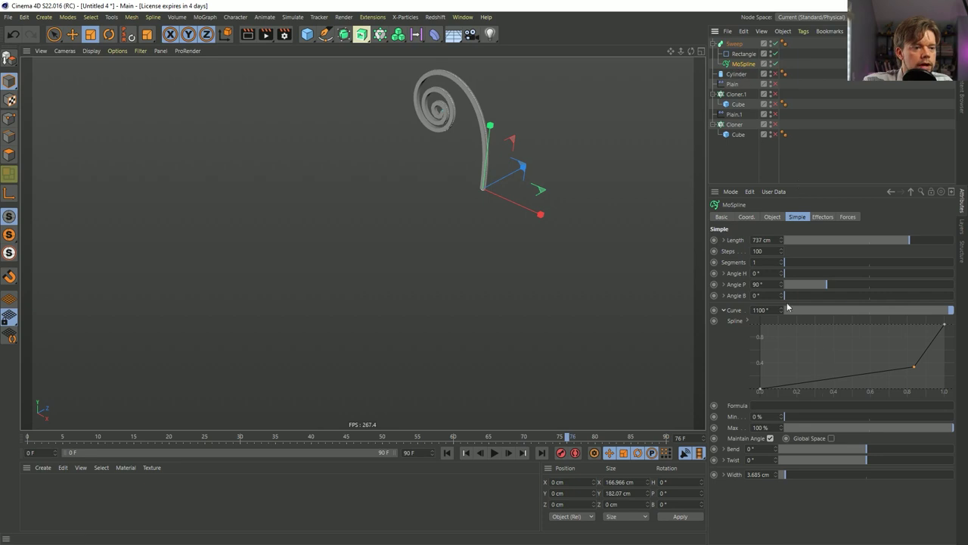
{"action": "left_click", "coordinate": [735, 44]}
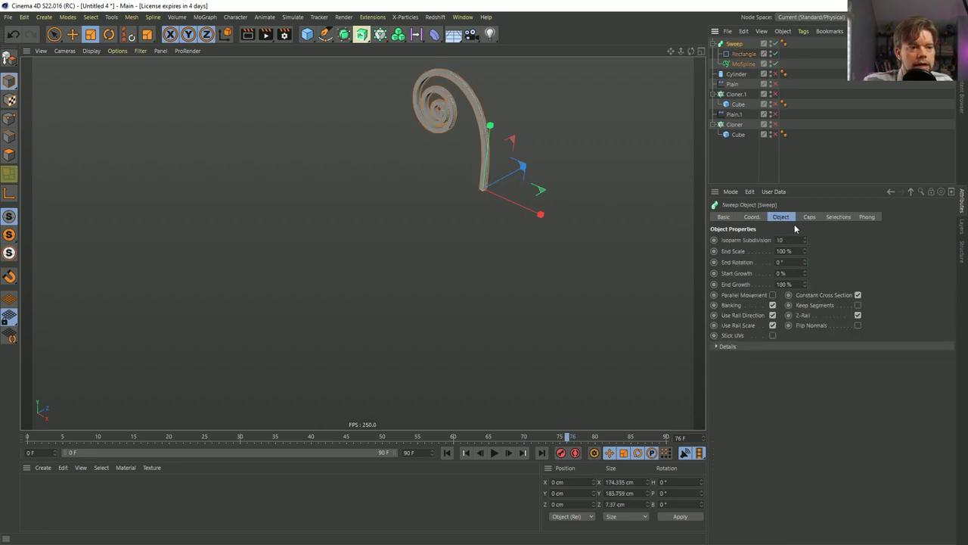
{"action": "left_click", "coordinate": [773, 326]}
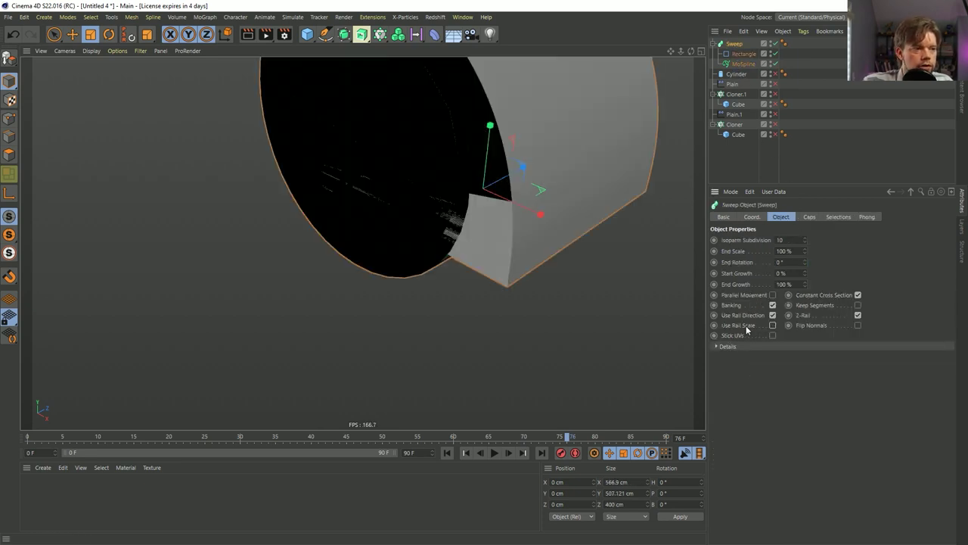
{"action": "key", "text": "ctrl+z"}
{"action": "scroll", "coordinate": [352, 296], "scroll_direction": "down", "scroll_amount": 4}
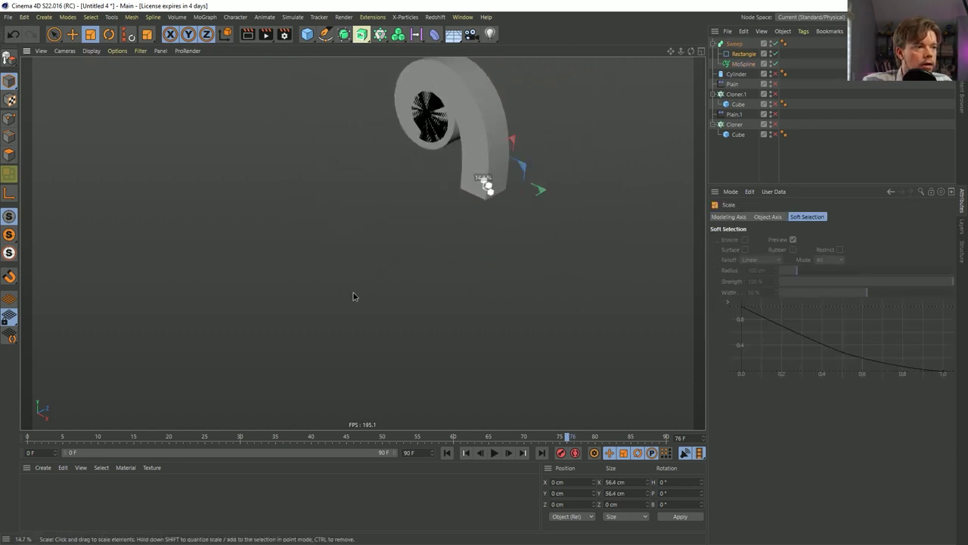
{"action": "key", "text": "ctrl+z"}
{"action": "key", "text": "ctrl+z"}
{"action": "key", "text": "ctrl+z"}
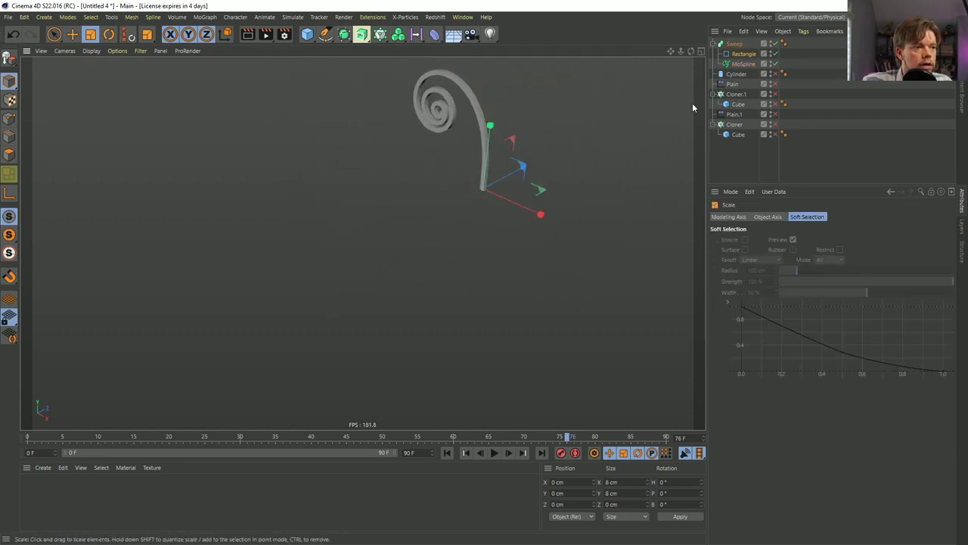
- Set the Rectangle profile to 10 cm wide and 30 cm tall
{"action": "left_click", "coordinate": [744, 57]}
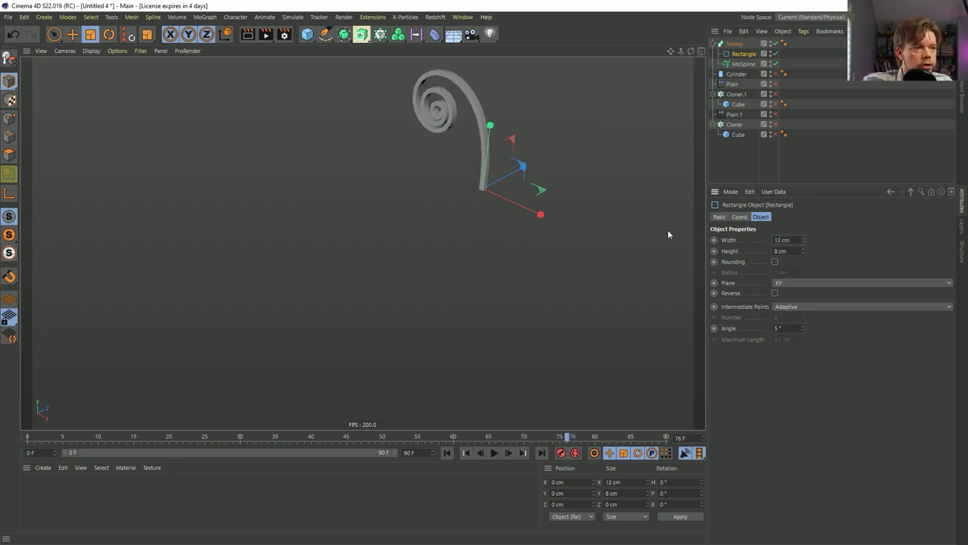
{"action": "left_click", "coordinate": [803, 242]}
{"action": "left_click", "coordinate": [803, 242]}
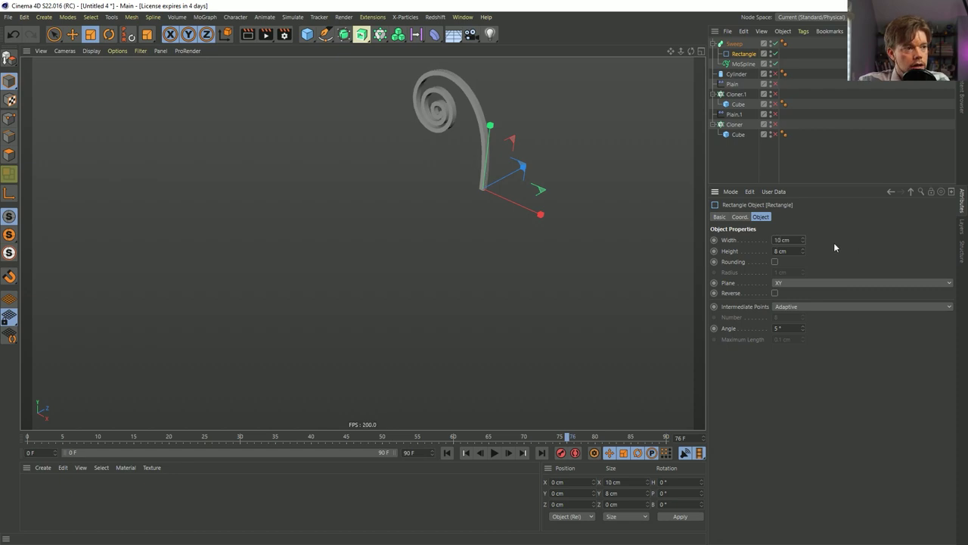
{"action": "scroll", "coordinate": [467, 117], "scroll_direction": "up", "scroll_amount": 2}
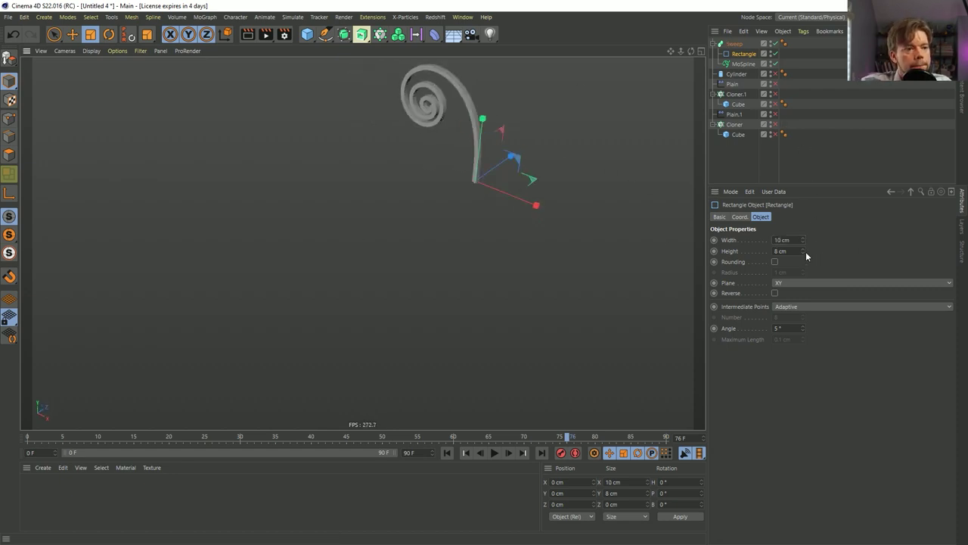
{"action": "left_click_drag", "start_coordinate": [803, 251], "coordinate": [803, 227]}
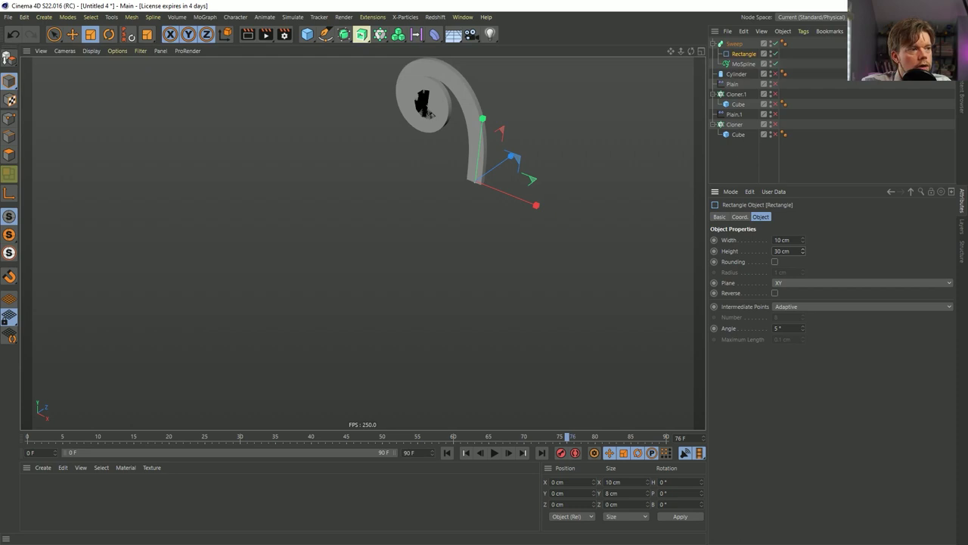
- Raise the MoSpline's Curve to about 640° and move the Sweep into Cloner.1
{"action": "left_click", "coordinate": [743, 65]}
{"action": "left_click_drag", "start_coordinate": [826, 285], "coordinate": [803, 284]}
{"action": "key", "text": "ctrl+z"}
{"action": "left_click_drag", "start_coordinate": [943, 317], "coordinate": [905, 316]}
{"action": "middle_click_drag", "start_coordinate": [497, 146], "coordinate": [494, 280], "text": "alt"}
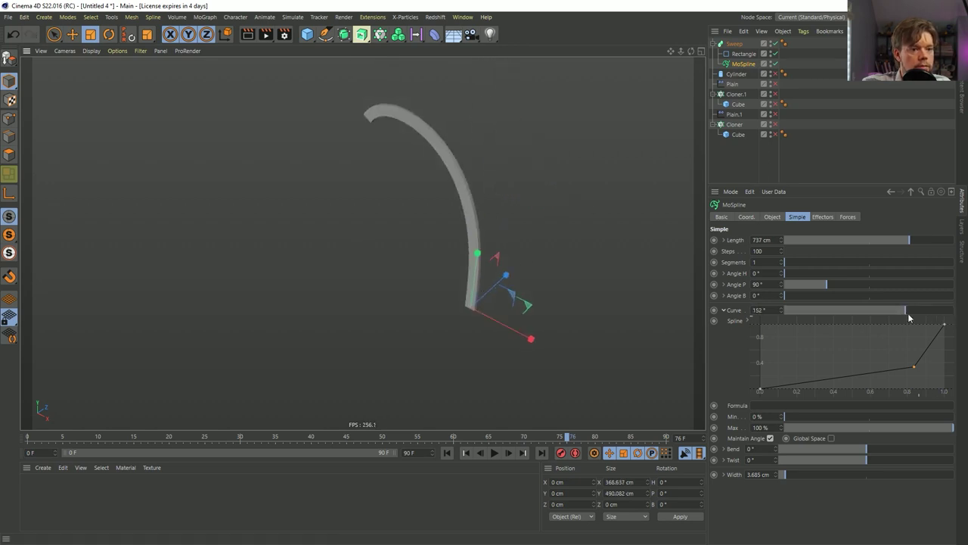
{"action": "left_click_drag", "start_coordinate": [908, 311], "coordinate": [954, 311]}
{"action": "left_click_drag", "start_coordinate": [781, 310], "coordinate": [793, 292]}
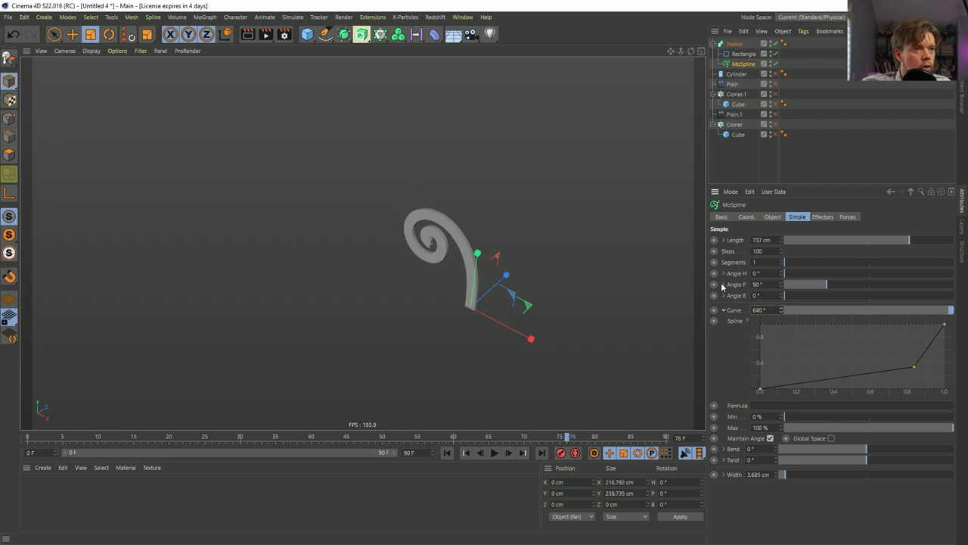
{"action": "left_click_drag", "start_coordinate": [740, 102], "coordinate": [766, 73]}
- Delete the Cube from Cloner.1 and set the copied ribbon's MoSpline Curve to -409°
{"action": "left_click", "coordinate": [740, 103]}
{"action": "key", "text": "Delete"}
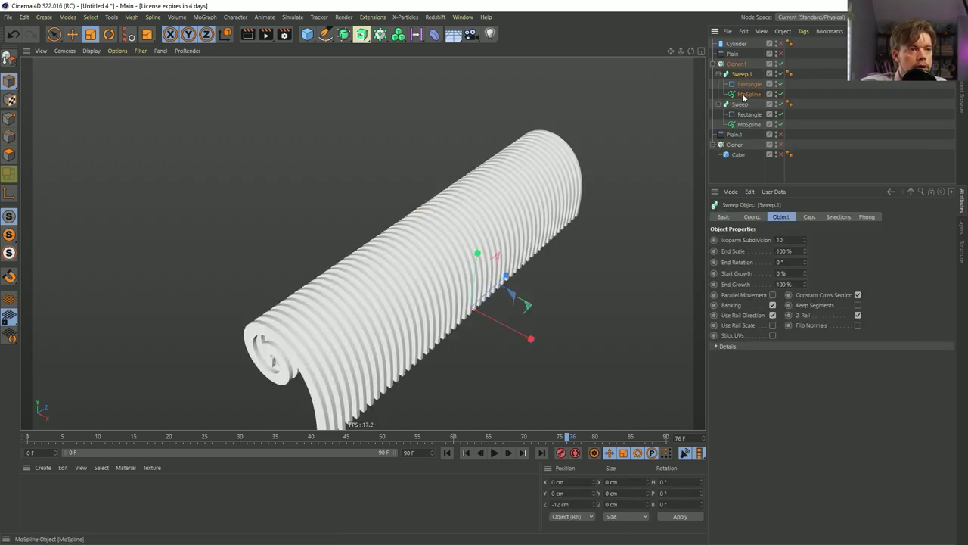
{"action": "left_click", "coordinate": [749, 94]}
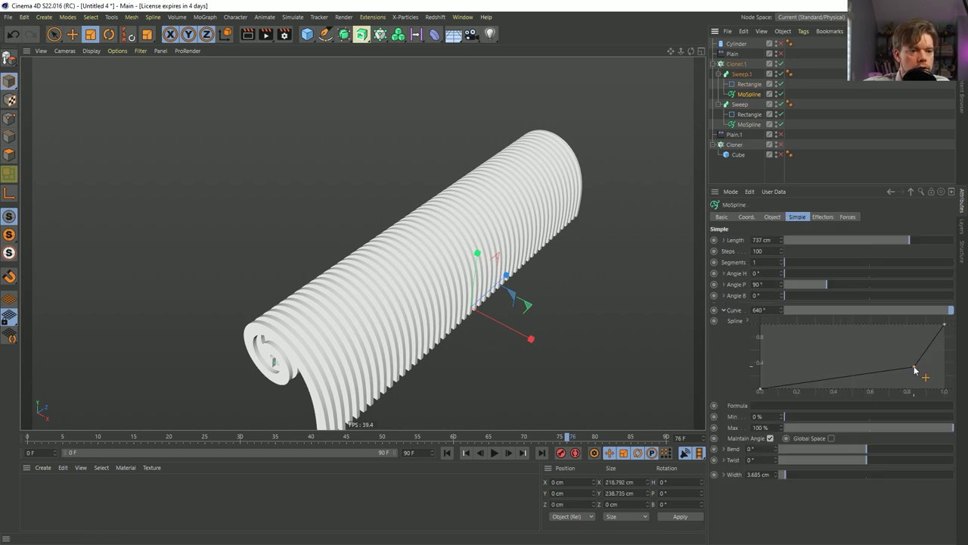
{"action": "left_click_drag", "start_coordinate": [914, 367], "coordinate": [828, 347]}
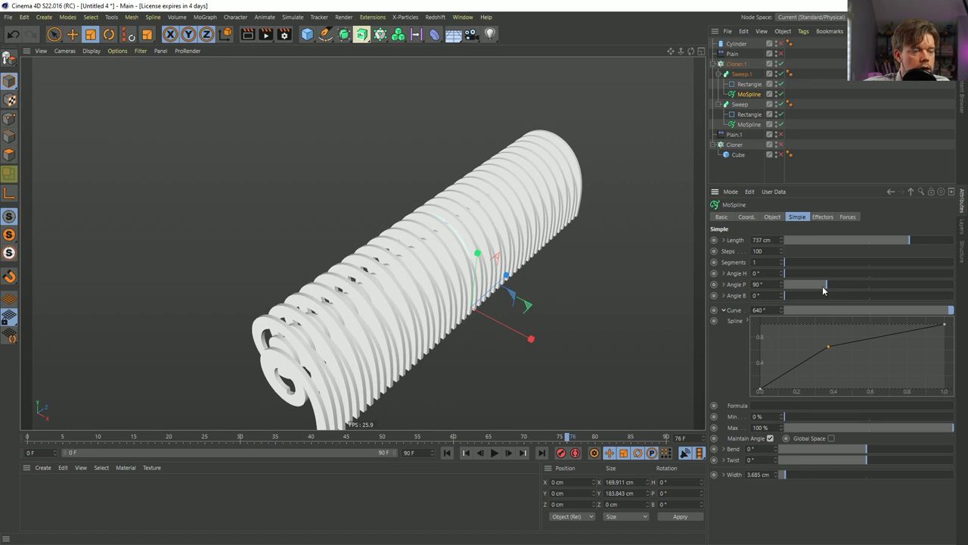
{"action": "left_click_drag", "start_coordinate": [824, 290], "coordinate": [738, 312]}
{"action": "key", "text": "ctrl+z"}
{"action": "middle_click_drag", "start_coordinate": [531, 223], "coordinate": [529, 193], "text": "alt"}
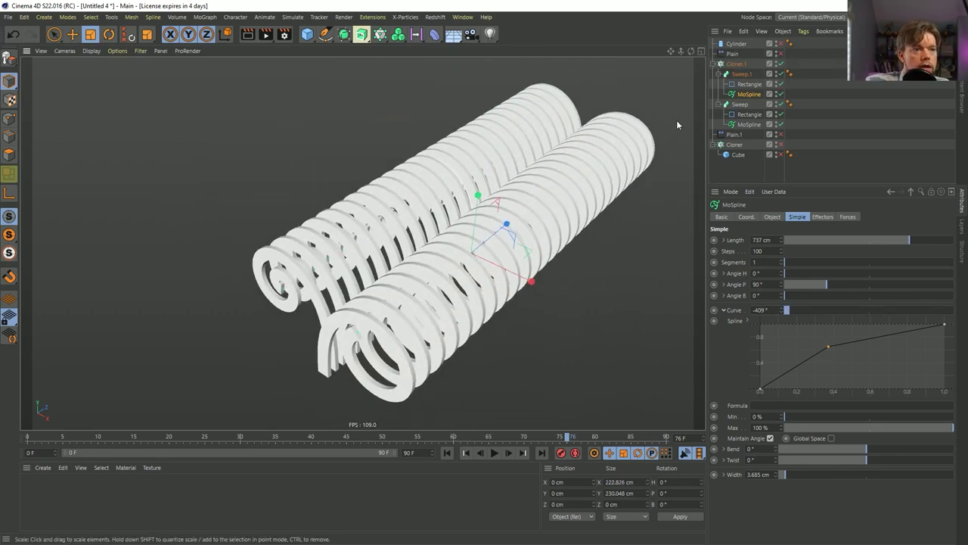
- Switch Cloner.1's Clones mode to Blend and inspect the two ribbon coils
{"action": "left_click", "coordinate": [735, 64]}
{"action": "left_click", "coordinate": [781, 218]}
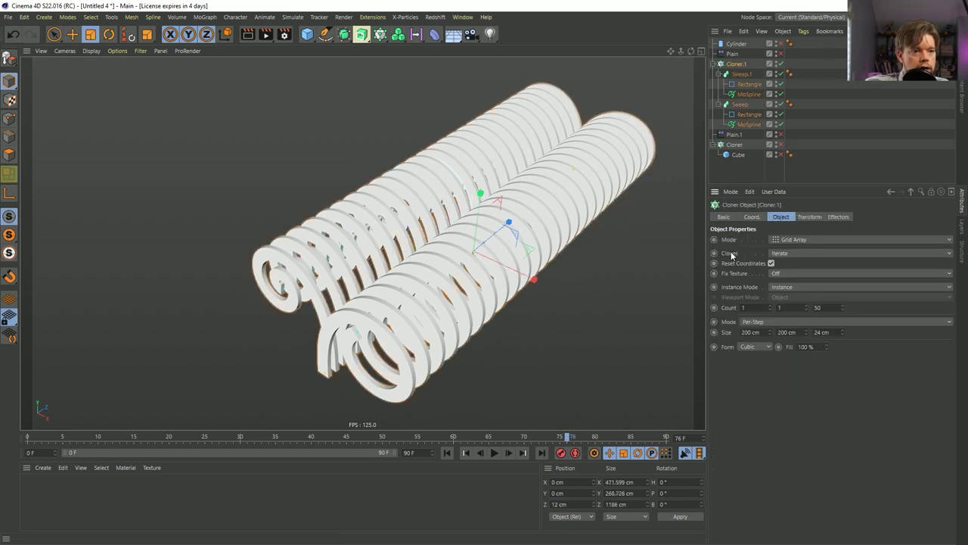
{"action": "left_click", "coordinate": [774, 255]}
{"action": "left_click", "coordinate": [781, 274]}
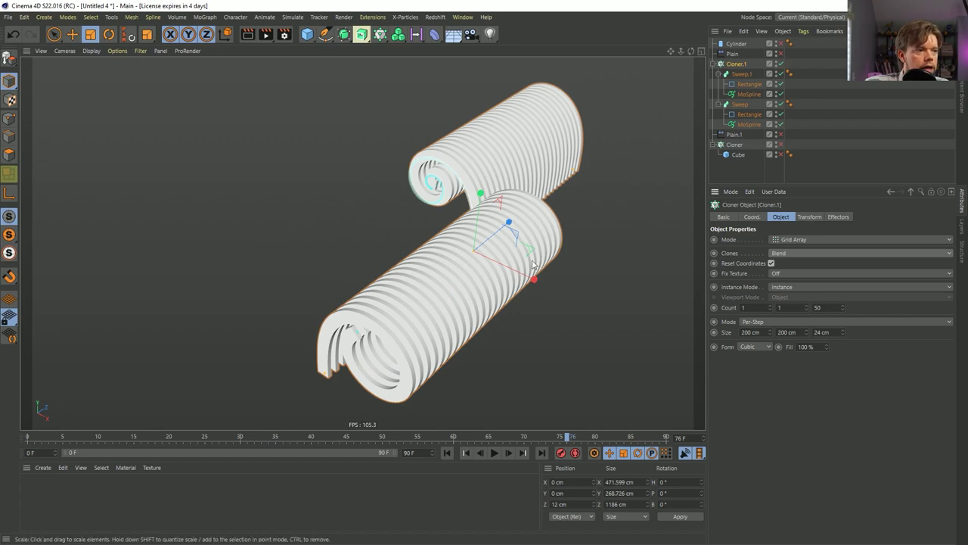
{"action": "left_click_drag", "start_coordinate": [482, 246], "coordinate": [575, 241], "text": "alt"}
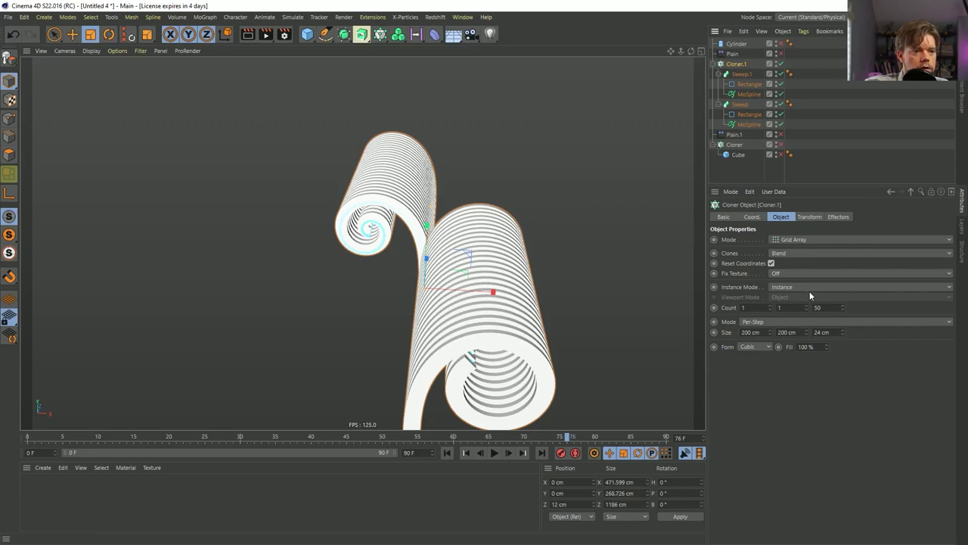
{"action": "left_click_drag", "start_coordinate": [340, 189], "coordinate": [394, 227], "text": "alt"}
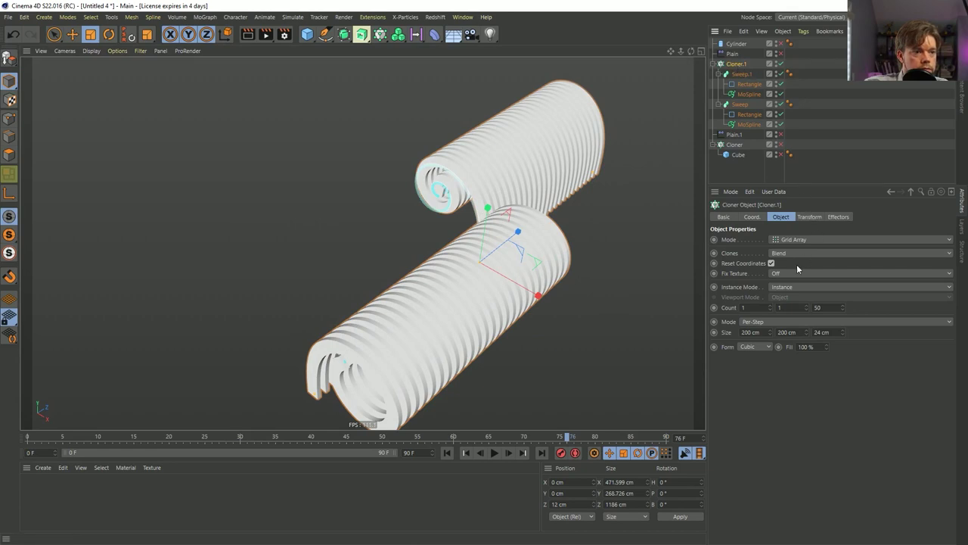
{"action": "left_click", "coordinate": [771, 263]}
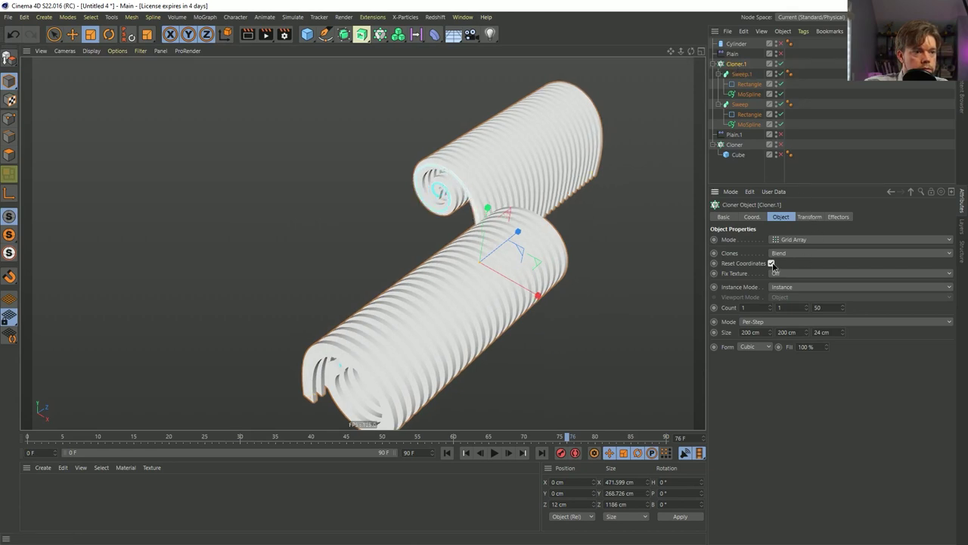
{"action": "left_click", "coordinate": [809, 217]}
{"action": "left_click", "coordinate": [782, 217]}
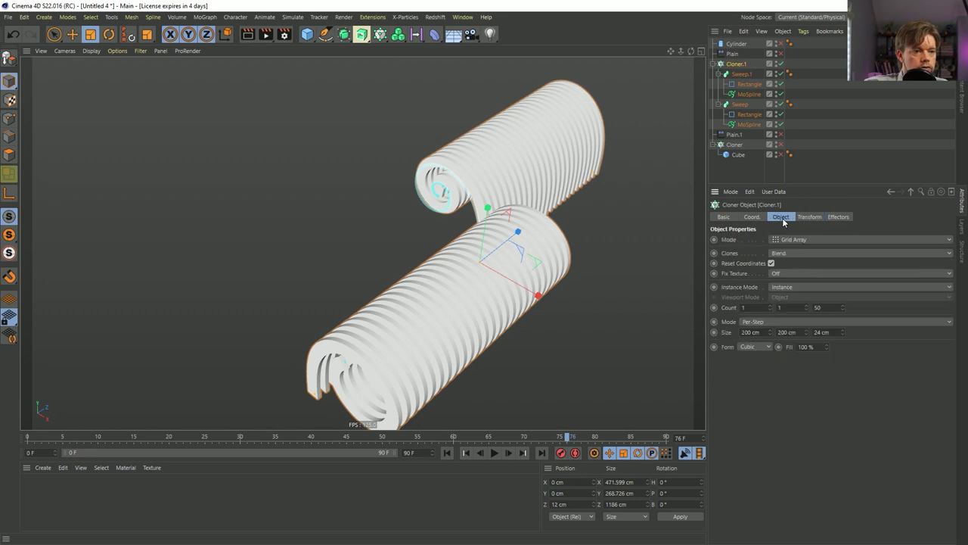
- Move both MoSplines directly under Cloner.1 and drop the redundant second Sweep
{"action": "left_click", "coordinate": [749, 94]}
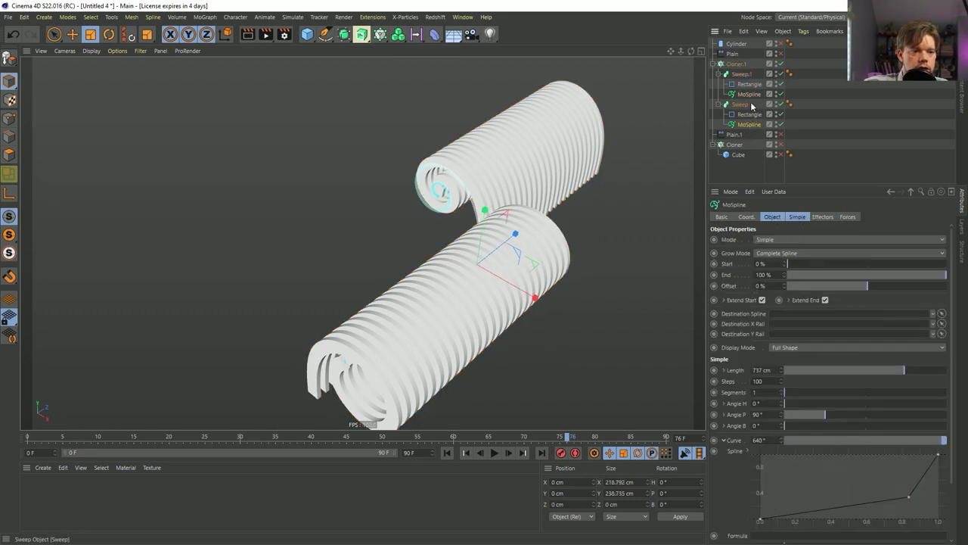
{"action": "left_click", "coordinate": [749, 93]}
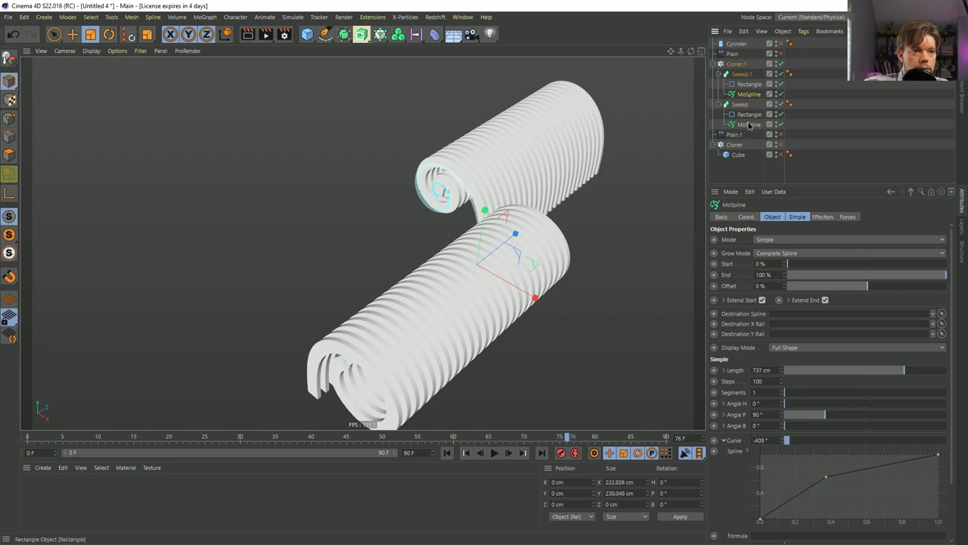
{"action": "left_click", "coordinate": [749, 124], "text": "ctrl"}
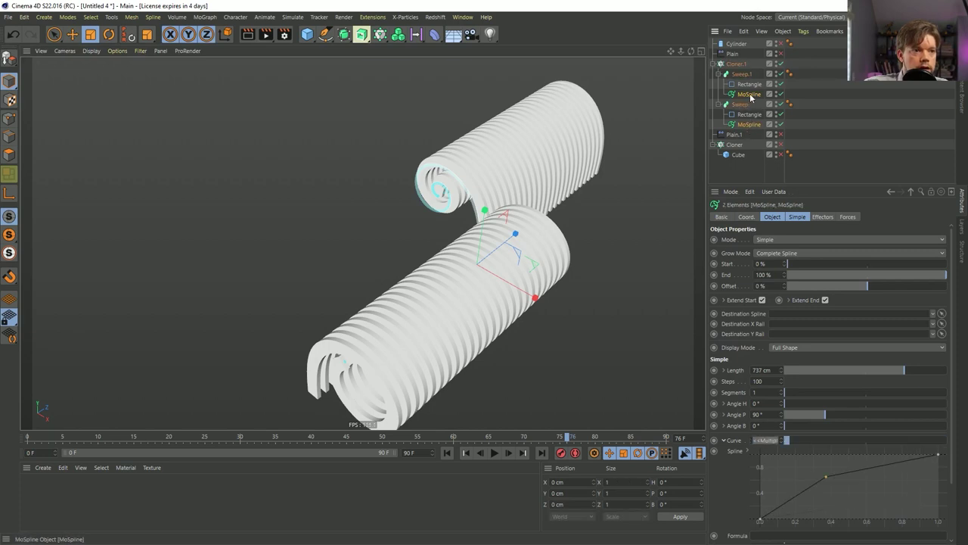
{"action": "left_click_drag", "start_coordinate": [751, 75], "coordinate": [742, 70]}
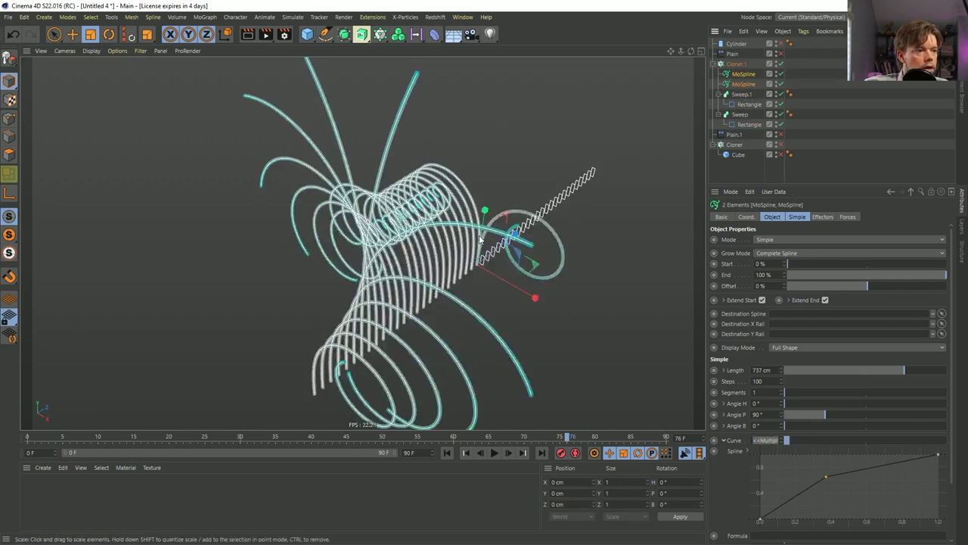
{"action": "mouse_move", "coordinate": [569, 198]}
{"action": "left_mouse_down", "text": "alt"}
{"action": "mouse_move", "coordinate": [335, 165]}
{"action": "mouse_move", "coordinate": [365, 214]}
{"action": "mouse_move", "coordinate": [454, 235]}
{"action": "left_mouse_up", "text": "alt"}
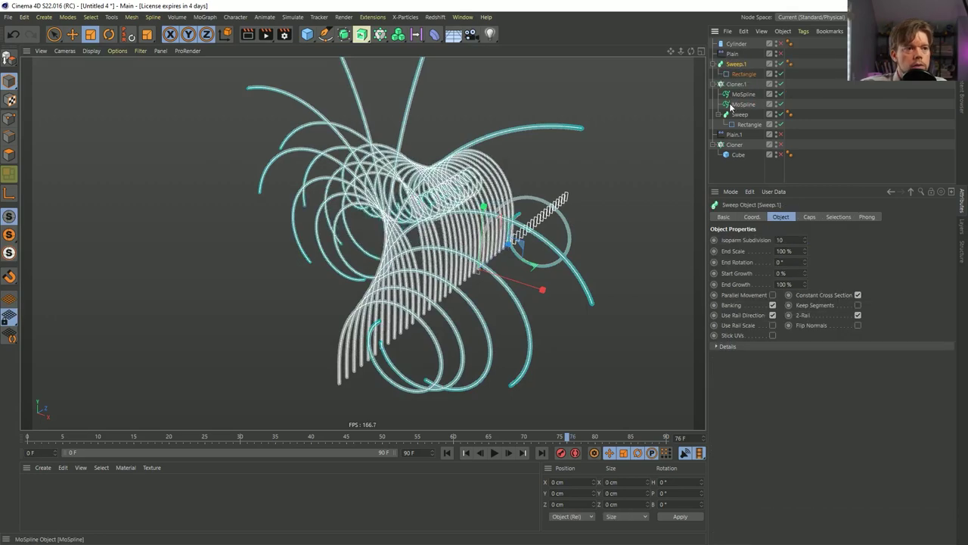
{"action": "key", "text": "ctrl+z"}
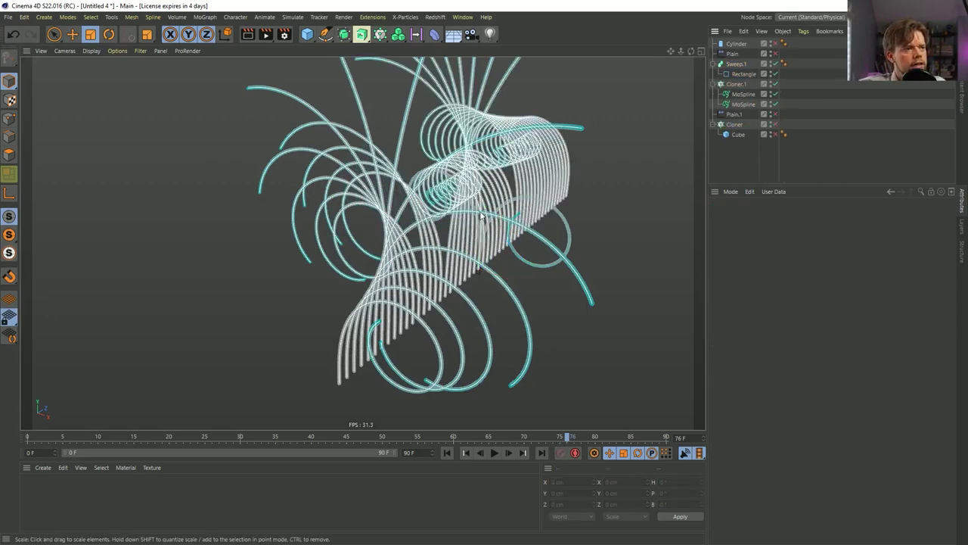
{"action": "left_click_drag", "start_coordinate": [420, 189], "coordinate": [206, 198], "text": "alt"}
- Delete the Plain effector from Cloner.1's Effectors list
{"action": "left_click", "coordinate": [728, 85]}
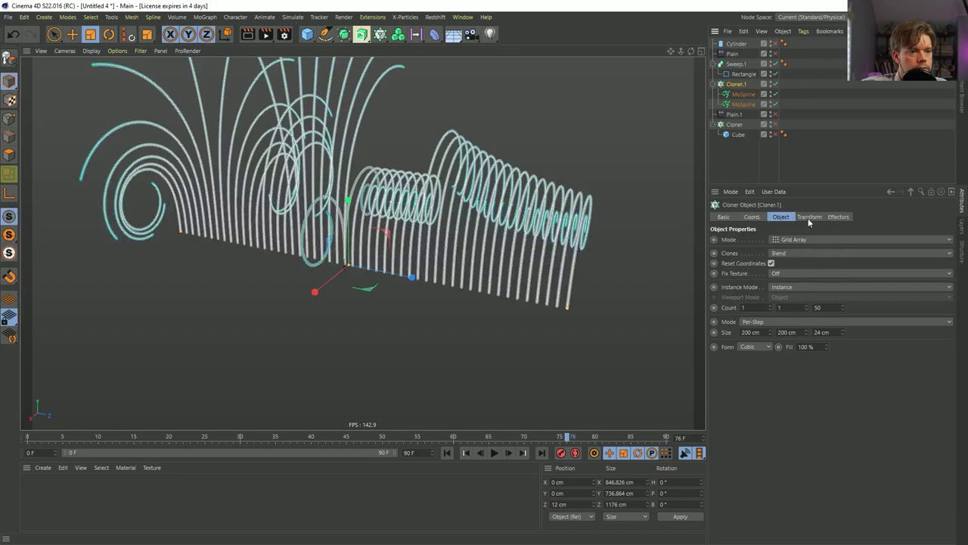
{"action": "left_click_drag", "start_coordinate": [530, 250], "coordinate": [356, 119], "text": "alt"}
{"action": "mouse_move", "coordinate": [197, 156]}
{"action": "left_mouse_down", "text": "alt"}
{"action": "mouse_move", "coordinate": [287, 252]}
{"action": "mouse_move", "coordinate": [356, 261]}
{"action": "left_mouse_up", "text": "alt"}
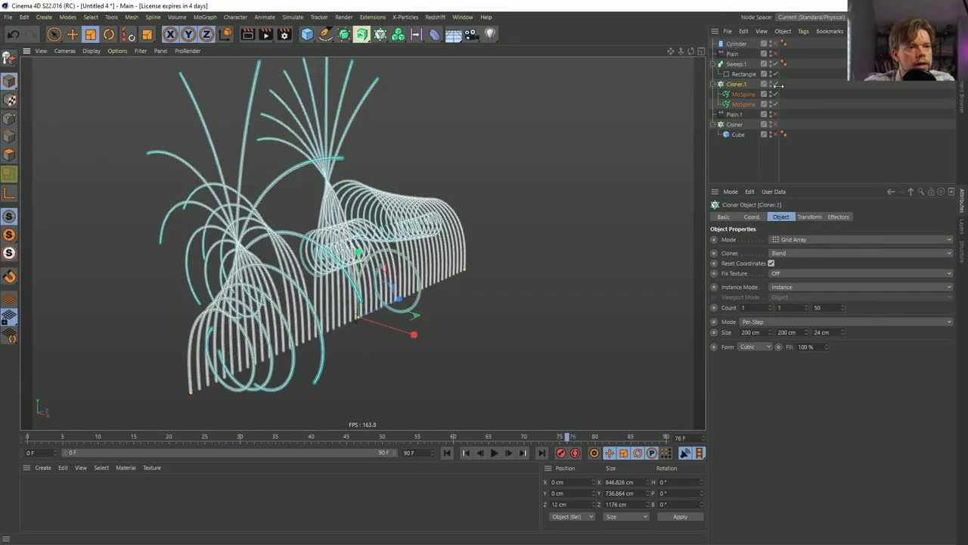
{"action": "left_click", "coordinate": [840, 217]}
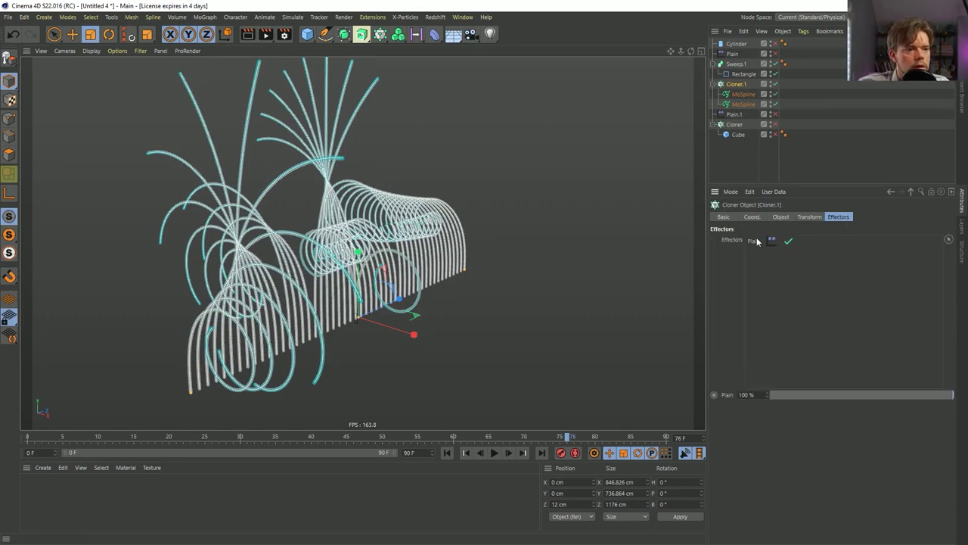
{"action": "key", "text": "Delete"}
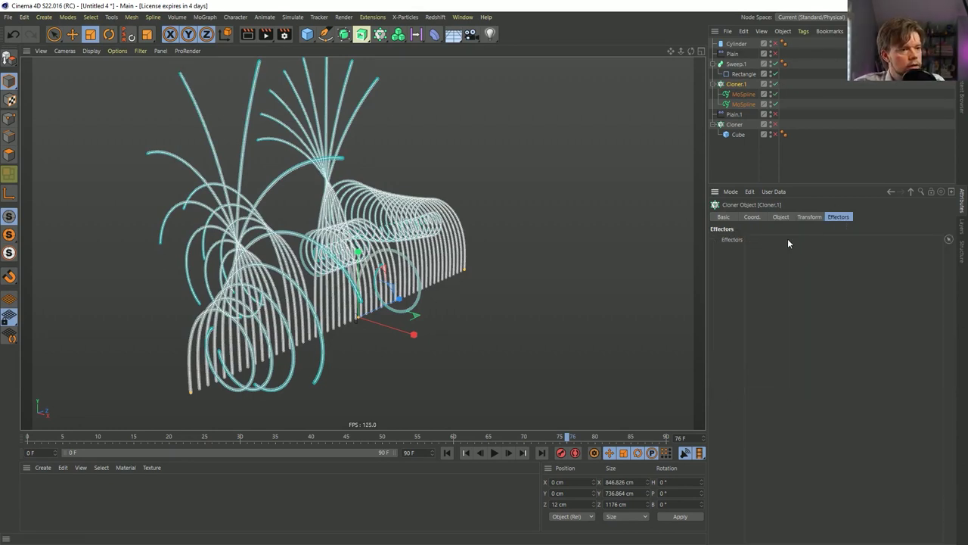
{"action": "left_click", "coordinate": [743, 94]}
{"action": "left_click", "coordinate": [775, 85]}
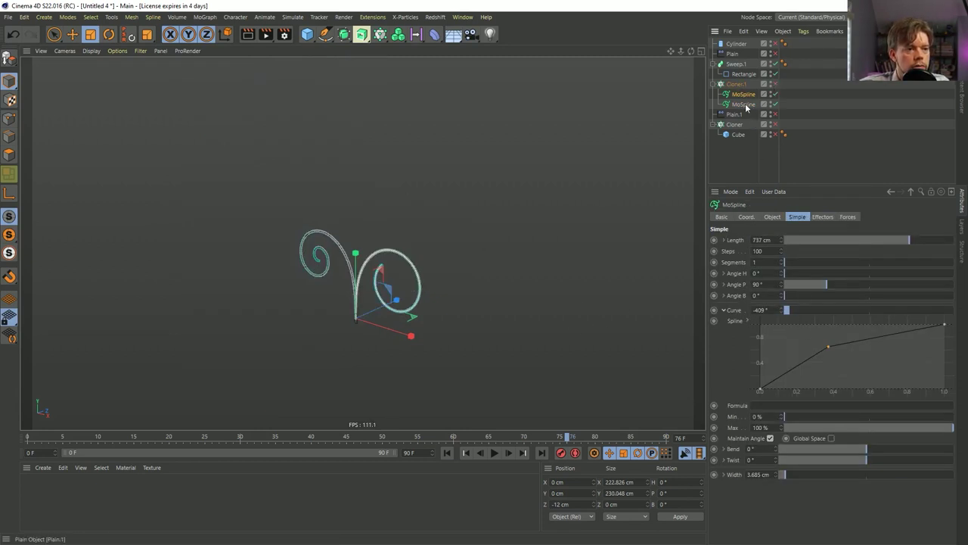
{"action": "left_click", "coordinate": [744, 103], "text": "ctrl"}
{"action": "right_click", "coordinate": [745, 332]}
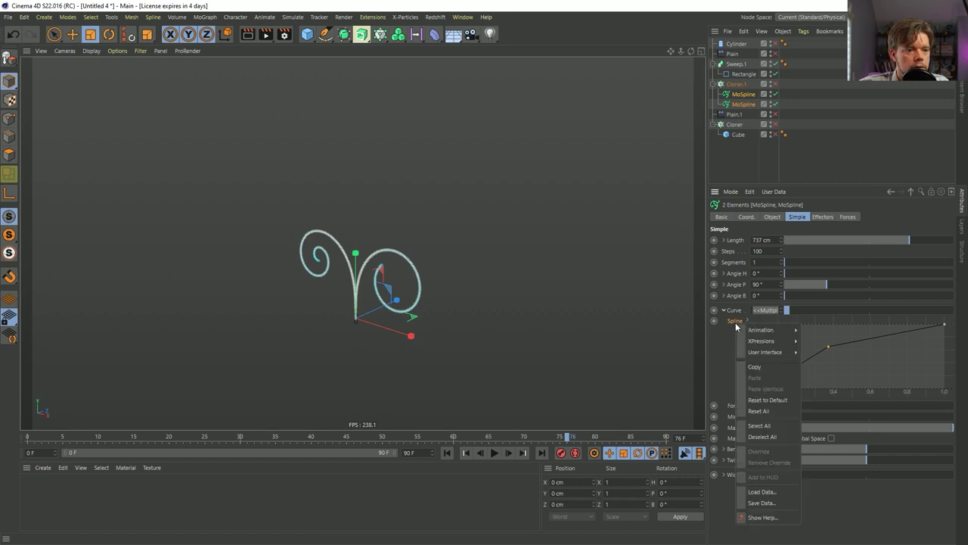
{"action": "left_click", "coordinate": [782, 393]}
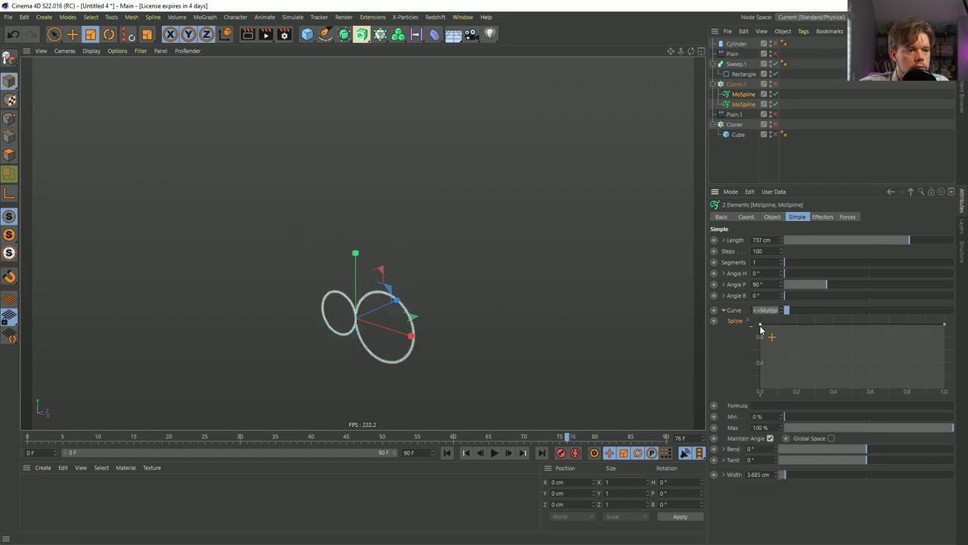
{"action": "left_click_drag", "start_coordinate": [761, 326], "coordinate": [760, 391]}
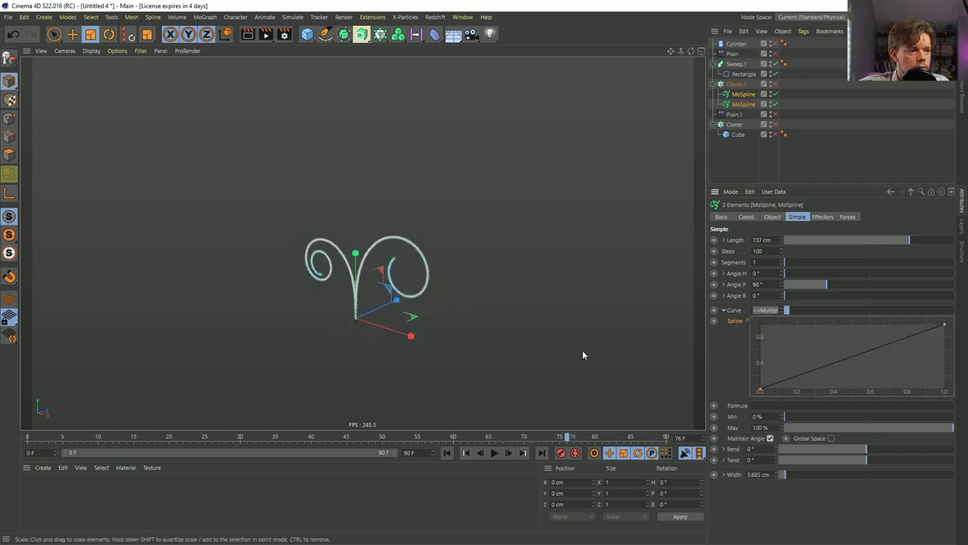
{"action": "left_click", "coordinate": [776, 84]}
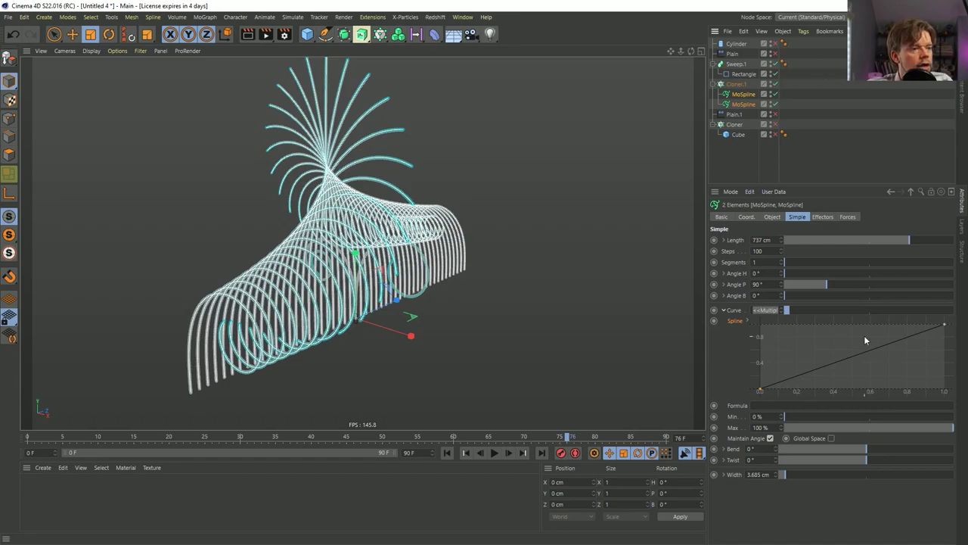
{"action": "left_click_drag", "start_coordinate": [452, 301], "coordinate": [353, 282], "text": "alt"}
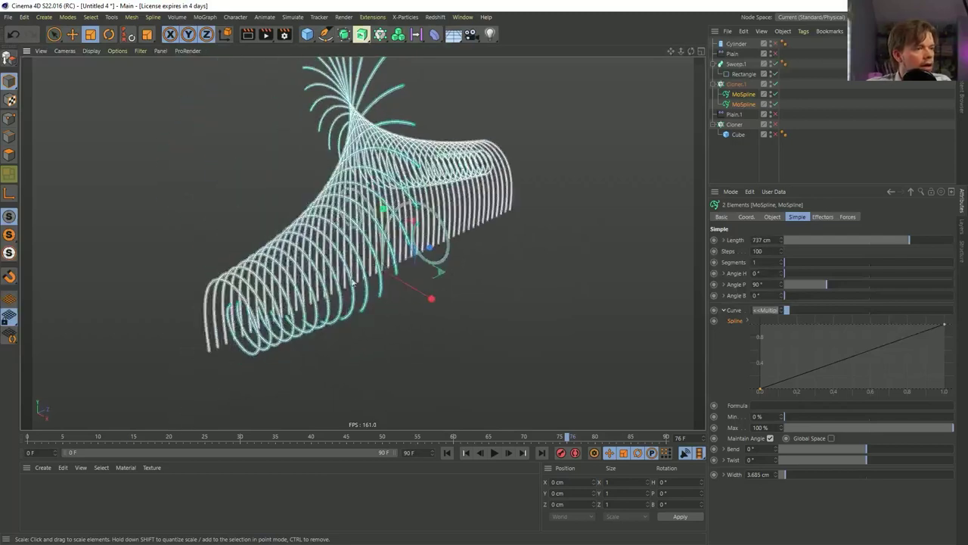
{"action": "left_click", "coordinate": [736, 85]}
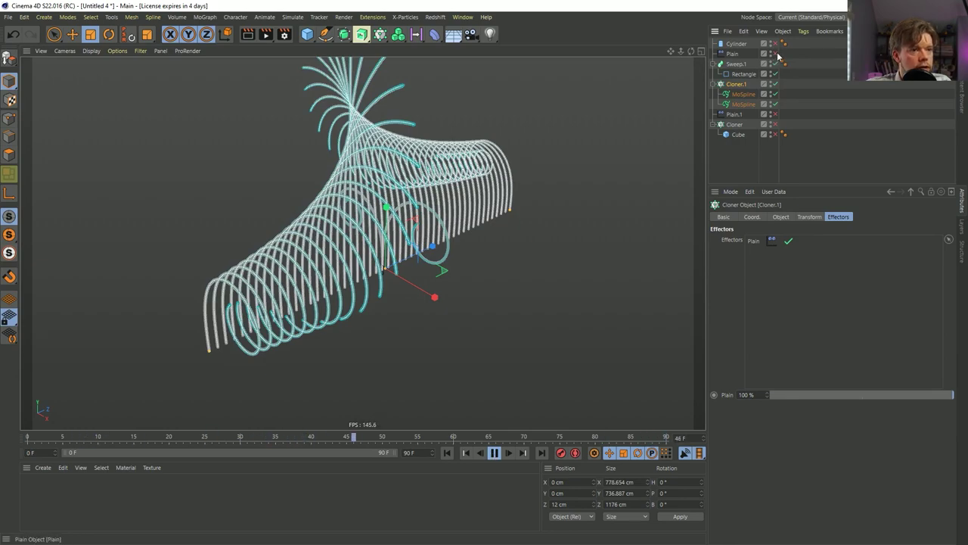
{"action": "left_click", "coordinate": [811, 103]}
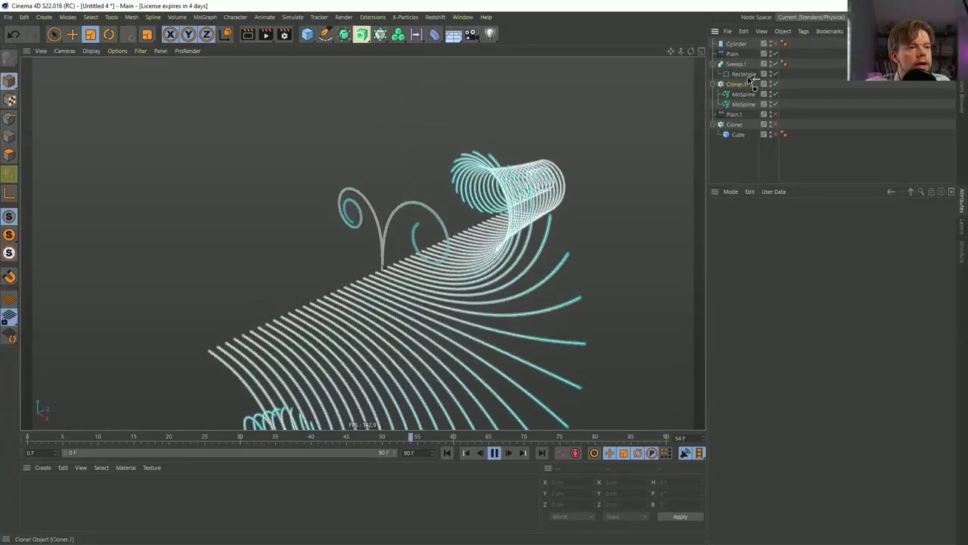
- Parent Cloner.1 under a new Connect object, then orbit to check the resulting ribbon strips
{"action": "left_click", "coordinate": [746, 81]}
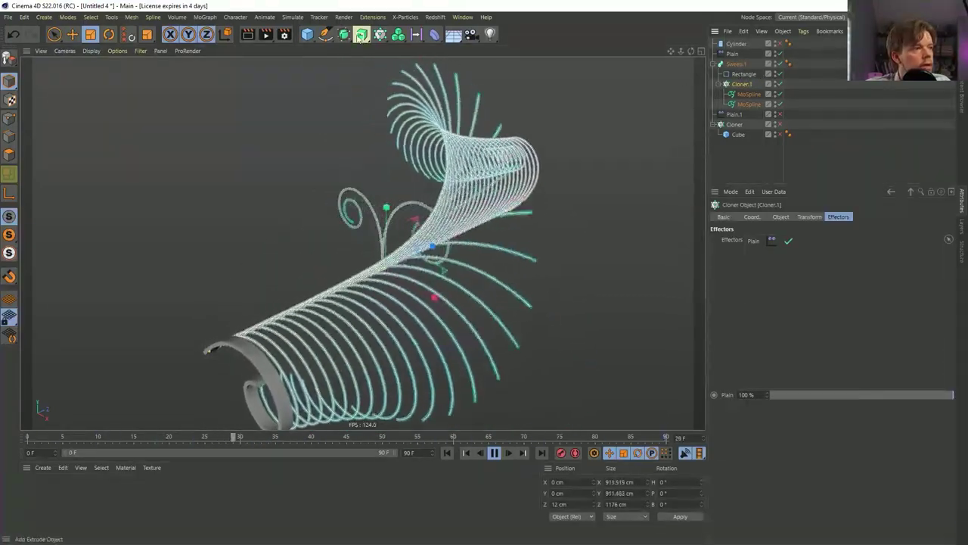
{"action": "left_click", "coordinate": [343, 34]}
{"action": "left_click", "coordinate": [463, 102], "text": "alt"}
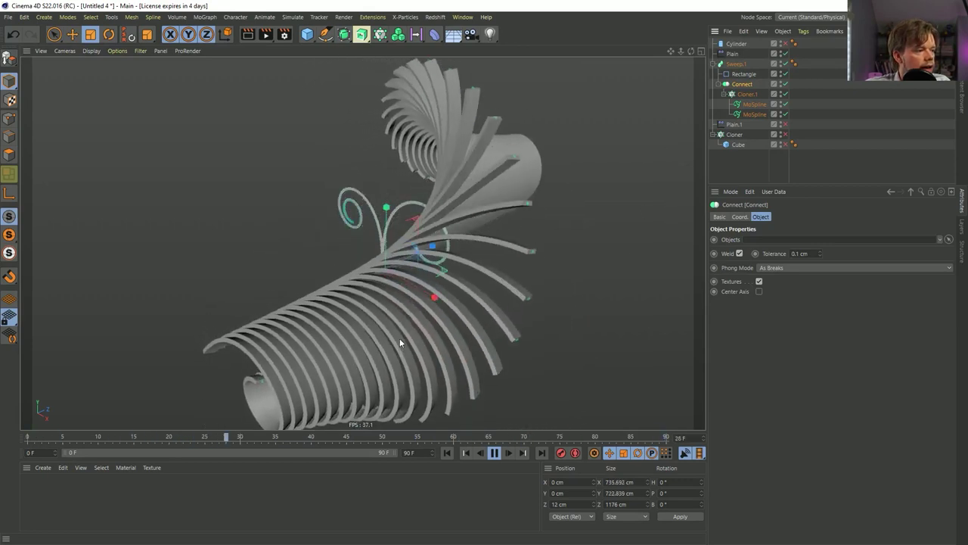
{"action": "mouse_move", "coordinate": [400, 338]}
{"action": "left_mouse_down", "text": "alt"}
{"action": "mouse_move", "coordinate": [292, 292]}
{"action": "mouse_move", "coordinate": [396, 332]}
{"action": "mouse_move", "coordinate": [383, 322]}
{"action": "left_mouse_up", "text": "alt"}
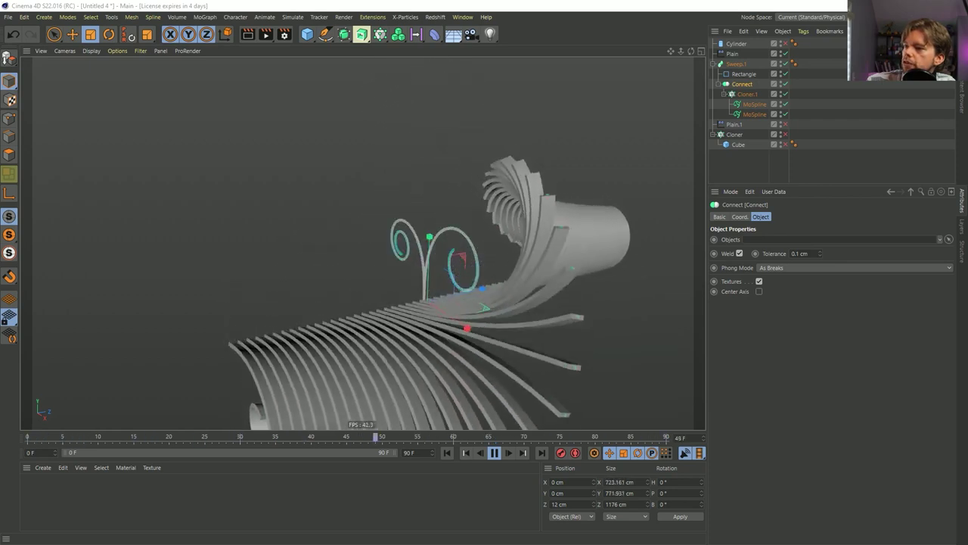
{"action": "key", "text": "alt+Tab"}
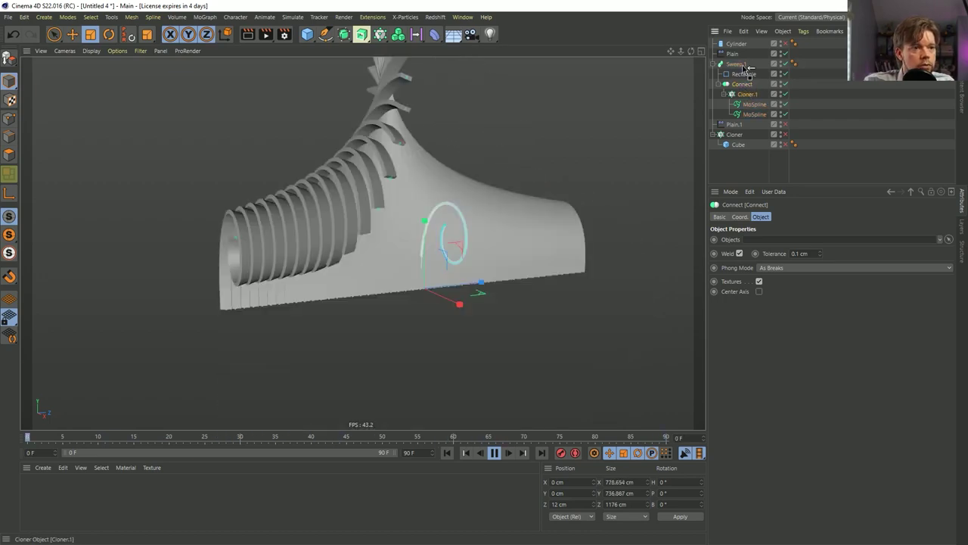
{"action": "left_click_drag", "start_coordinate": [735, 65], "coordinate": [737, 62]}
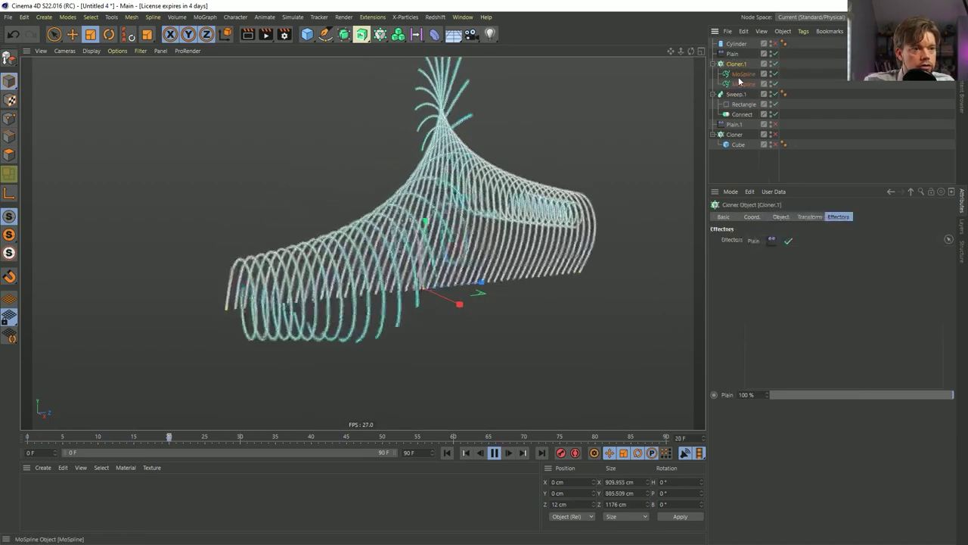
{"action": "left_click_drag", "start_coordinate": [745, 112], "coordinate": [743, 114]}
{"action": "left_click", "coordinate": [743, 114]}
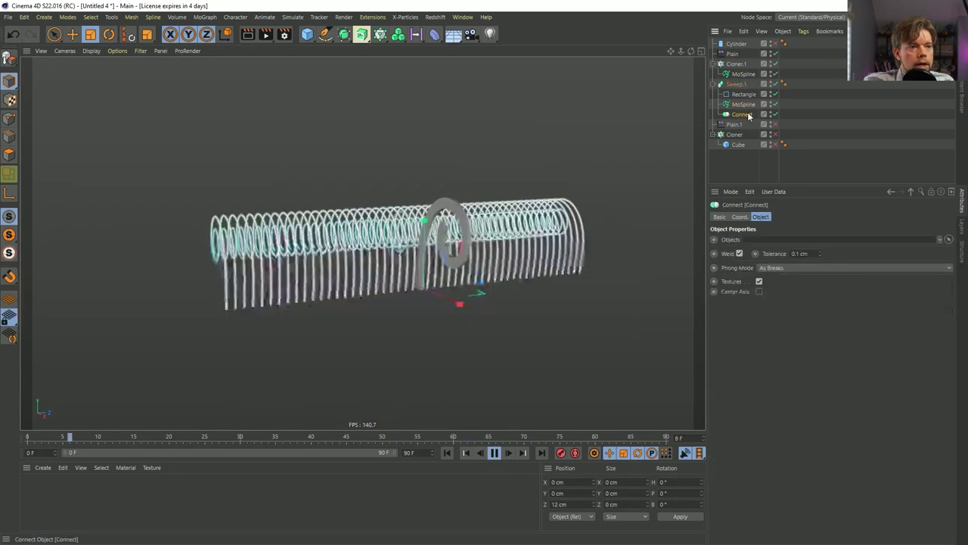
{"action": "key", "text": "Delete"}
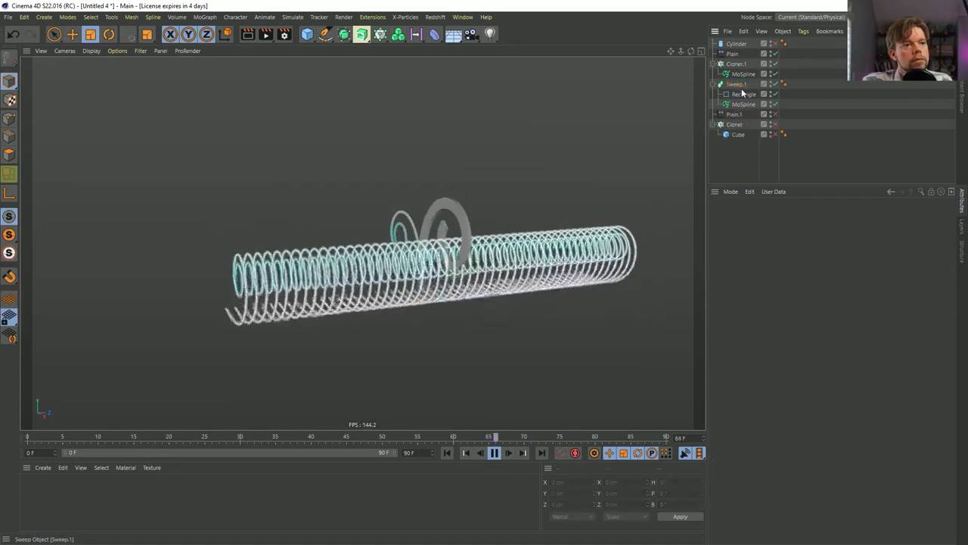
{"action": "key", "text": "ctrl+v"}
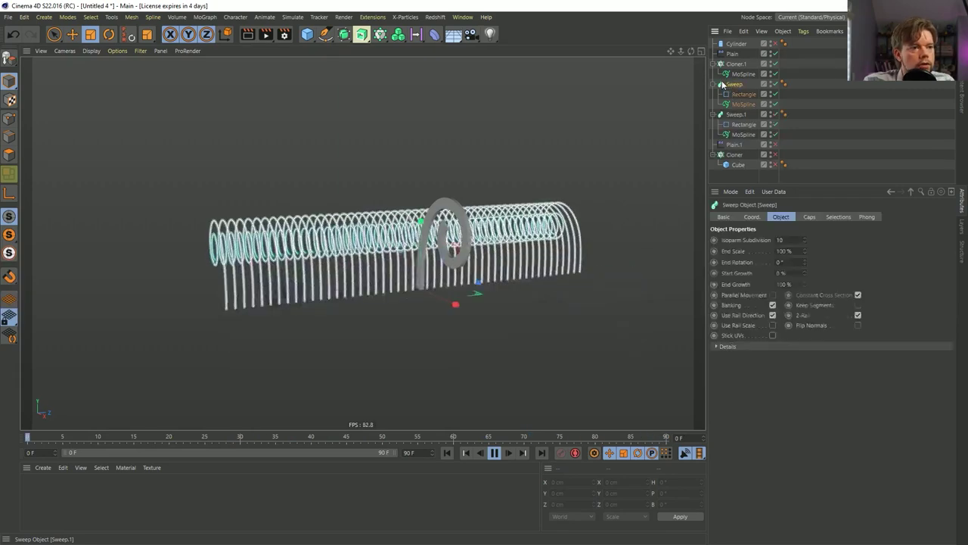
{"action": "left_click", "coordinate": [737, 105]}
{"action": "key", "text": "Delete"}
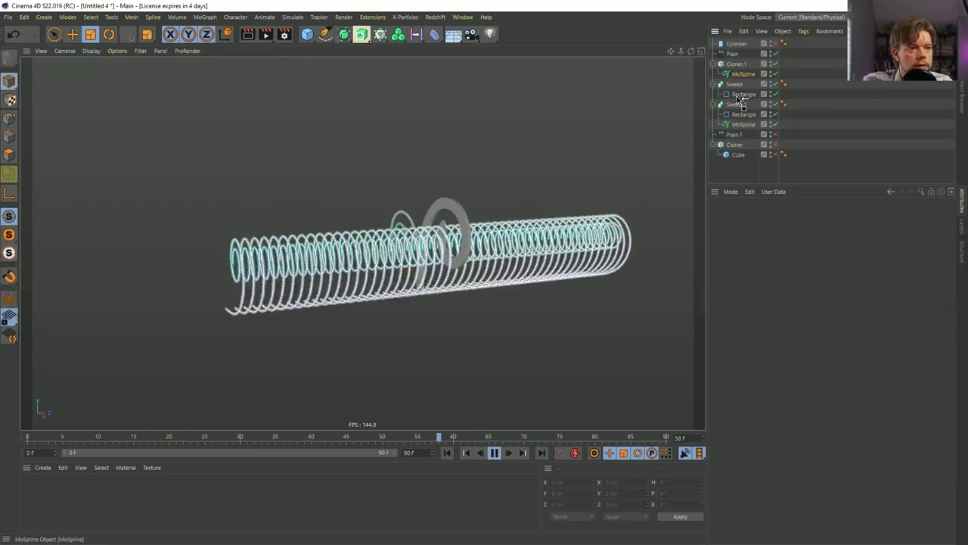
{"action": "left_click_drag", "start_coordinate": [740, 101], "coordinate": [735, 99]}
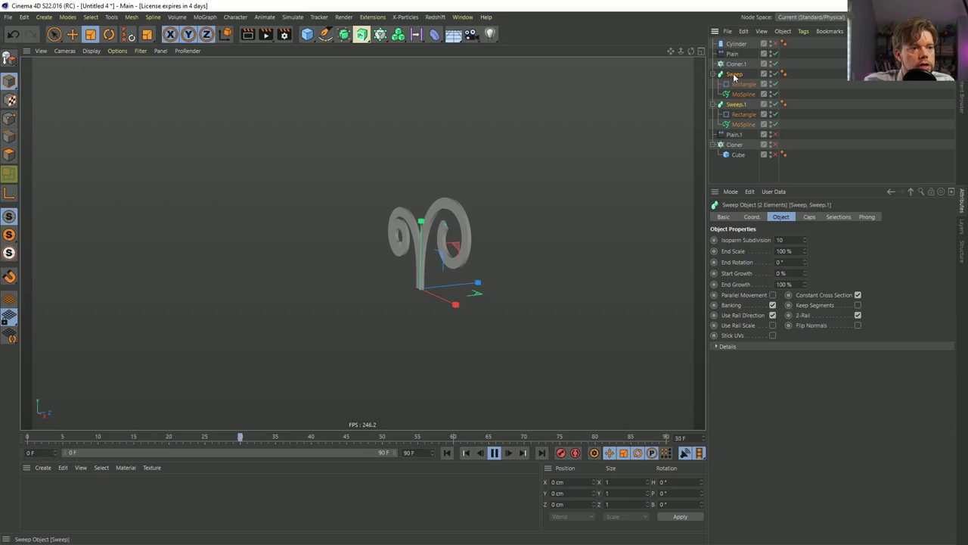
{"action": "left_click_drag", "start_coordinate": [742, 64], "coordinate": [743, 65]}
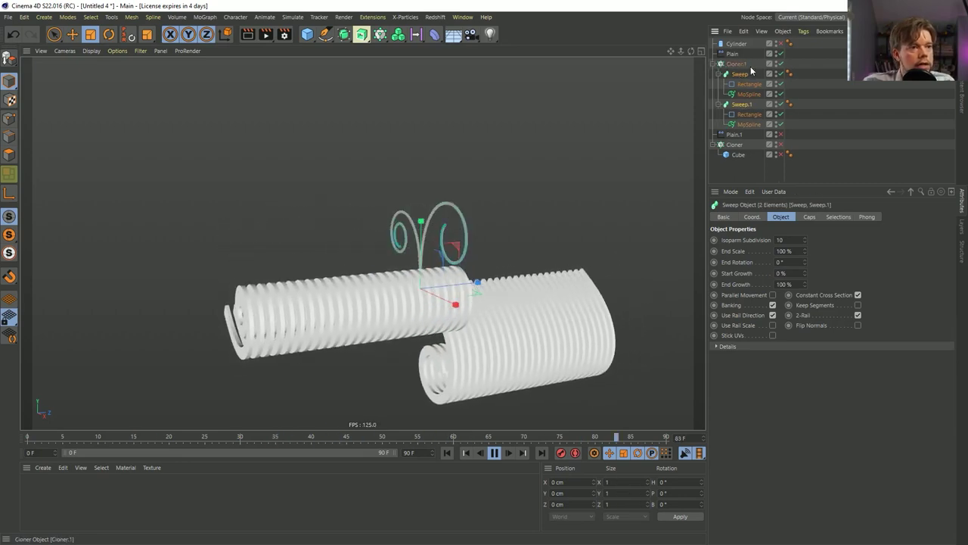
{"action": "key", "text": "ctrl+z"}
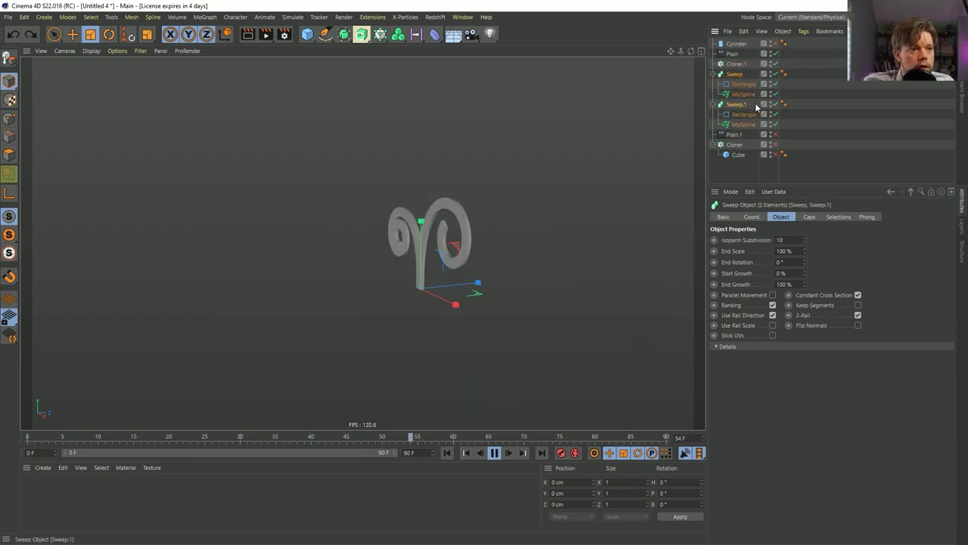
{"action": "key", "text": "ctrl+z"}
{"action": "key", "text": "ctrl+z"}
{"action": "key", "text": "ctrl+z"}
{"action": "key", "text": "ctrl+z"}
{"action": "key", "text": "ctrl+z"}
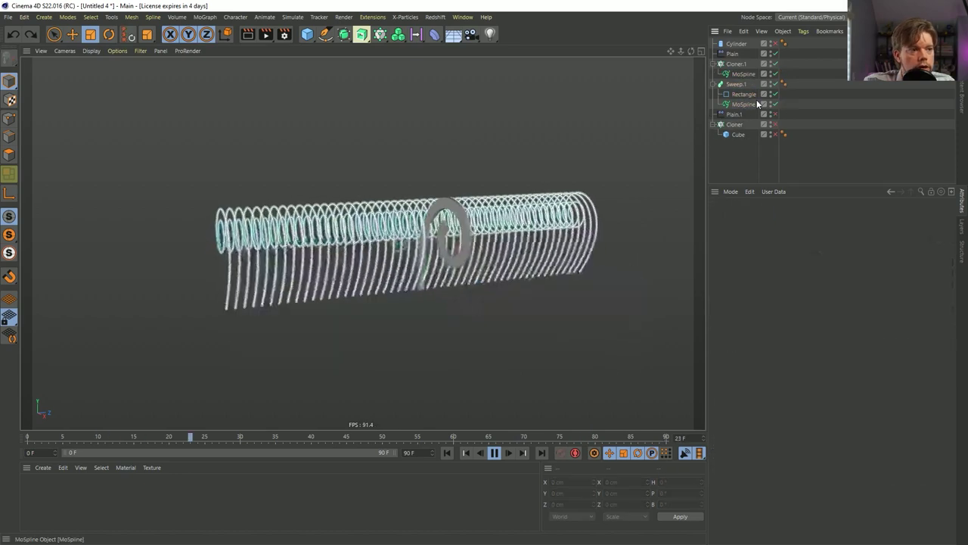
{"action": "key", "text": "ctrl+z"}
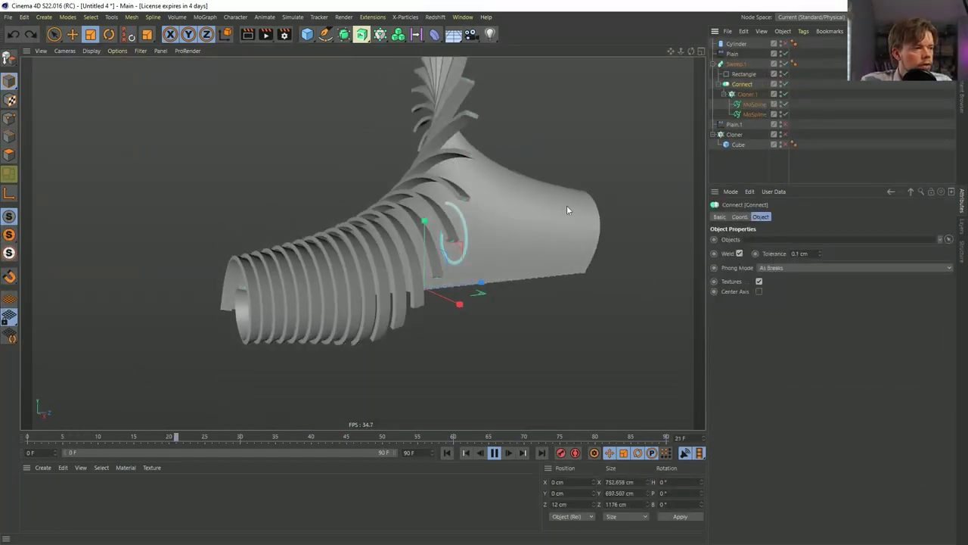
- Resize the Rectangle profile under Sweep.1 to 38 cm wide by 11 cm high
{"action": "left_click", "coordinate": [743, 73]}
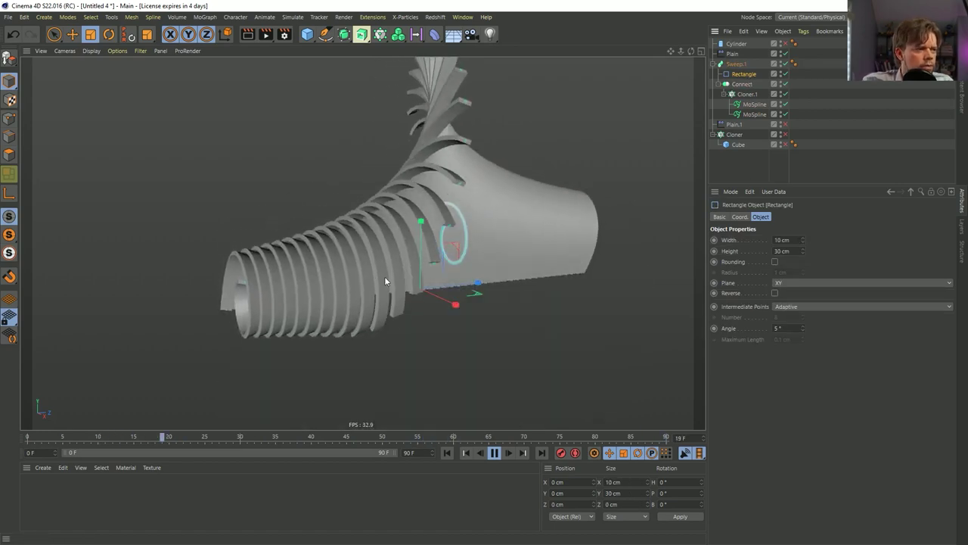
{"action": "left_click_drag", "start_coordinate": [471, 259], "coordinate": [491, 250], "text": "alt"}
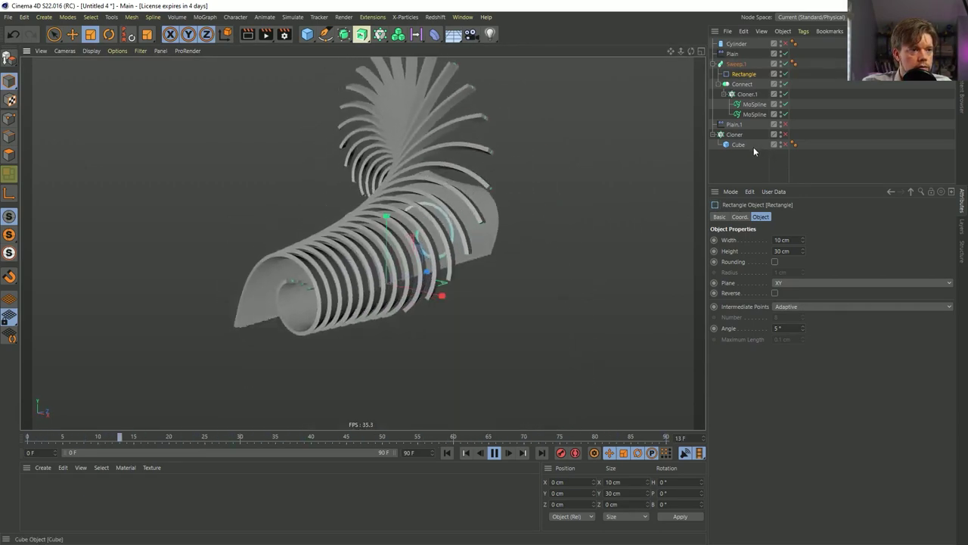
{"action": "left_click", "coordinate": [754, 105]}
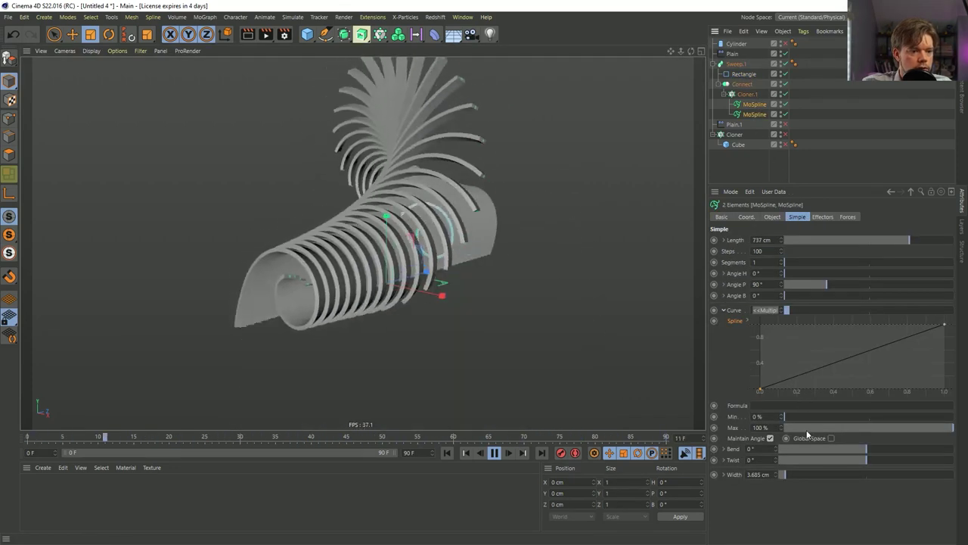
{"action": "left_click", "coordinate": [773, 217]}
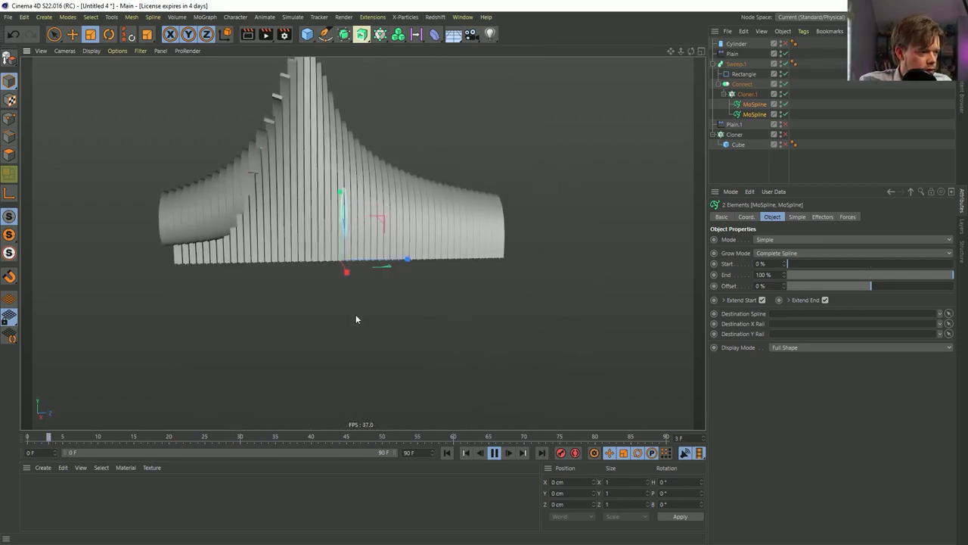
{"action": "left_click", "coordinate": [743, 74]}
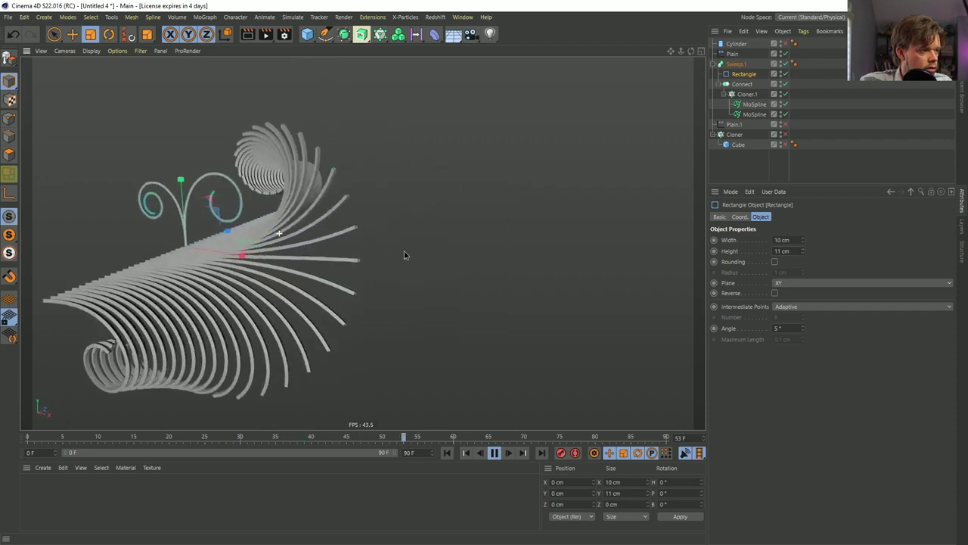
{"action": "left_click_drag", "start_coordinate": [802, 240], "coordinate": [803, 221]}
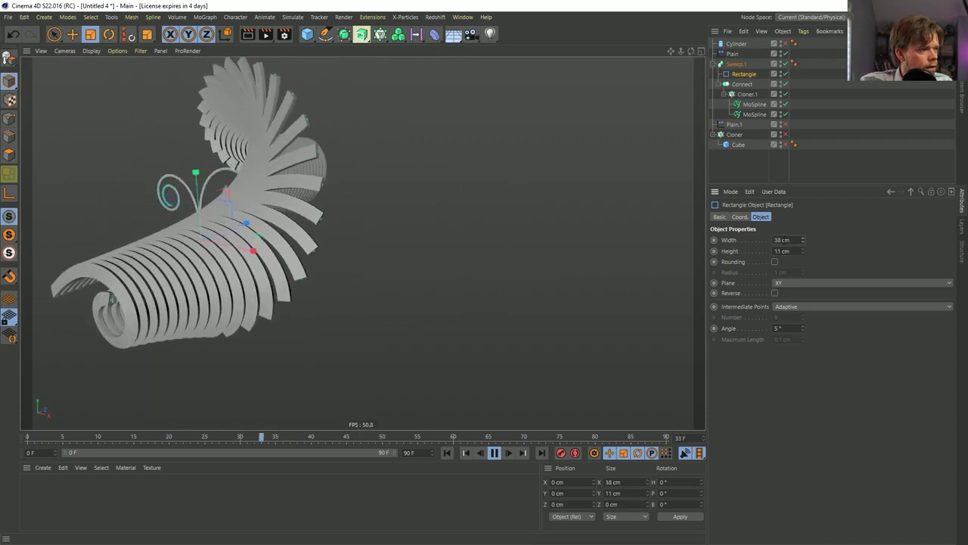
{"action": "left_click_drag", "start_coordinate": [282, 191], "coordinate": [399, 216], "text": "alt"}
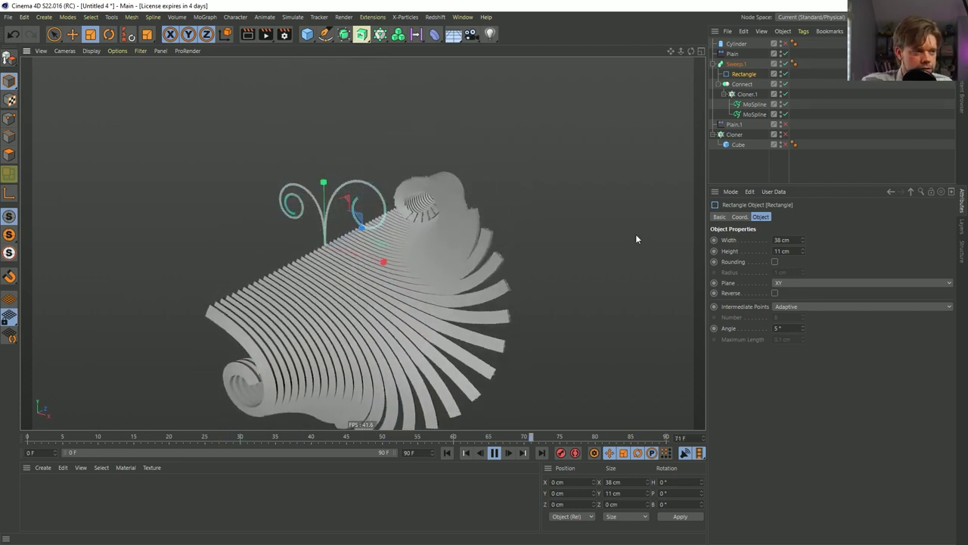
- Duplicate the whole Sweep.1 ribbon setup
{"action": "left_click", "coordinate": [714, 65]}
{"action": "left_click", "coordinate": [734, 65]}
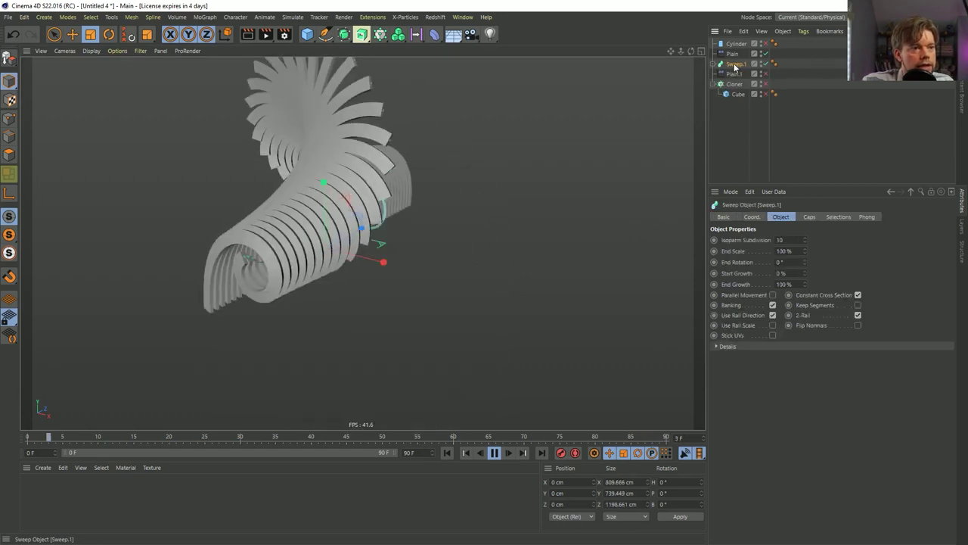
{"action": "left_click", "coordinate": [713, 65]}
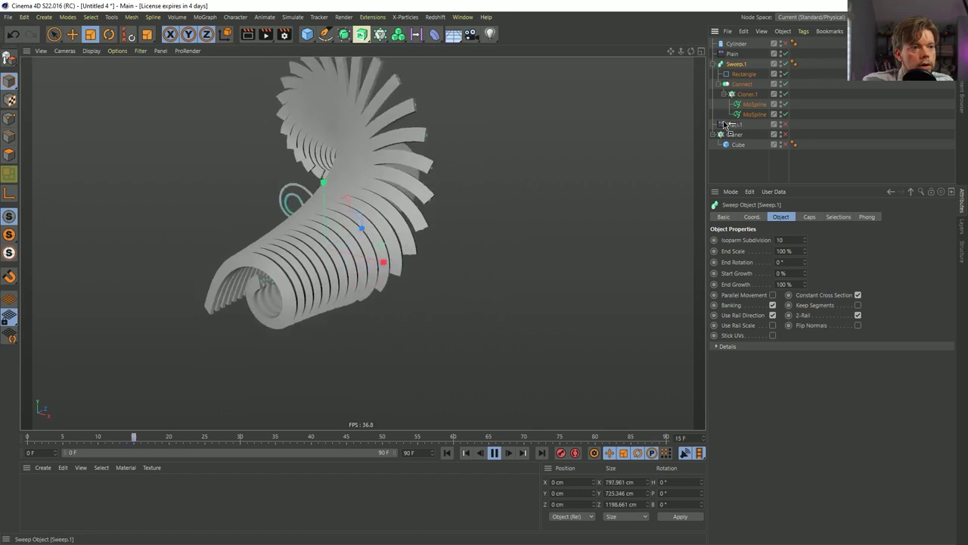
{"action": "left_click_drag", "start_coordinate": [725, 123], "coordinate": [745, 125], "text": "ctrl"}
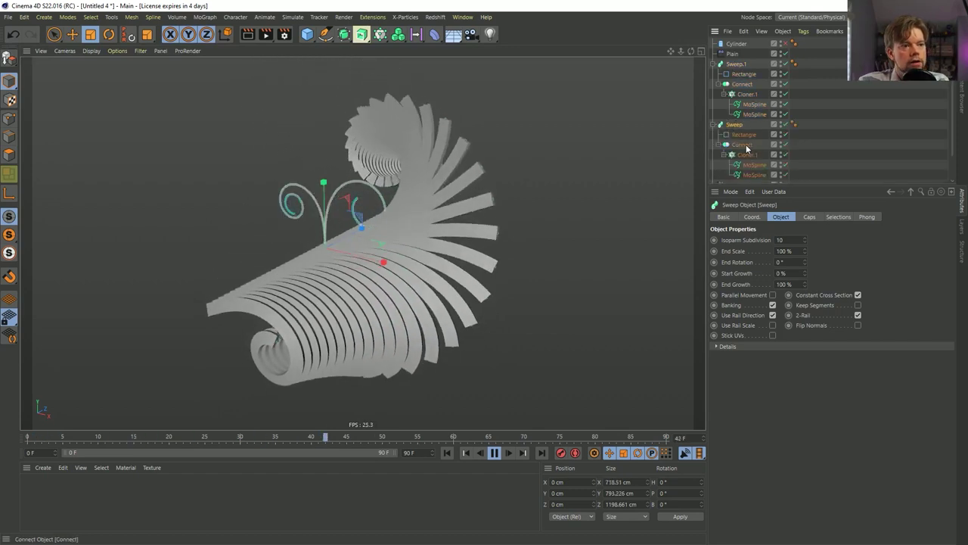
- Remove the Plain effector from the copied cloner and delete the old Cube cloner
{"action": "left_click", "coordinate": [746, 156]}
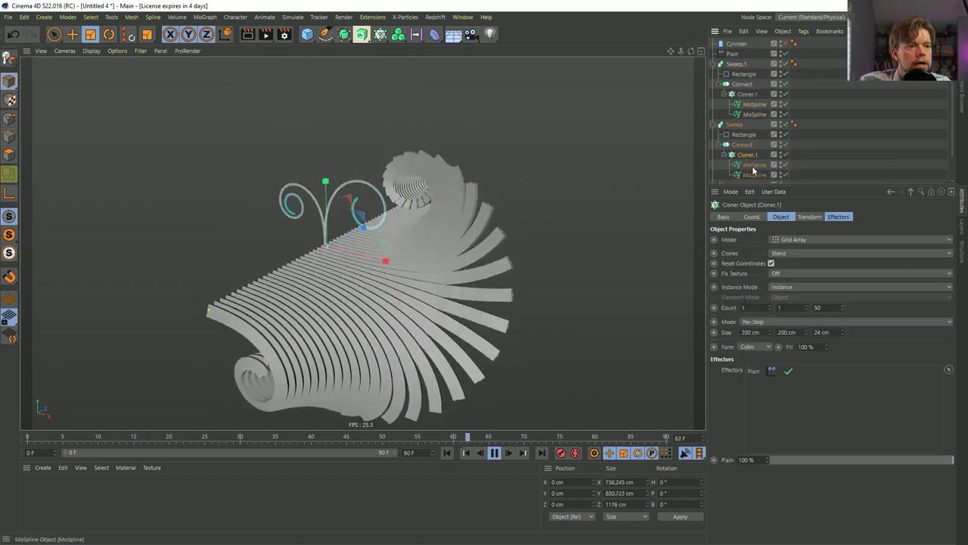
{"action": "left_click", "coordinate": [809, 216]}
{"action": "left_click", "coordinate": [838, 216]}
{"action": "left_click_drag", "start_coordinate": [756, 244], "coordinate": [766, 187]}
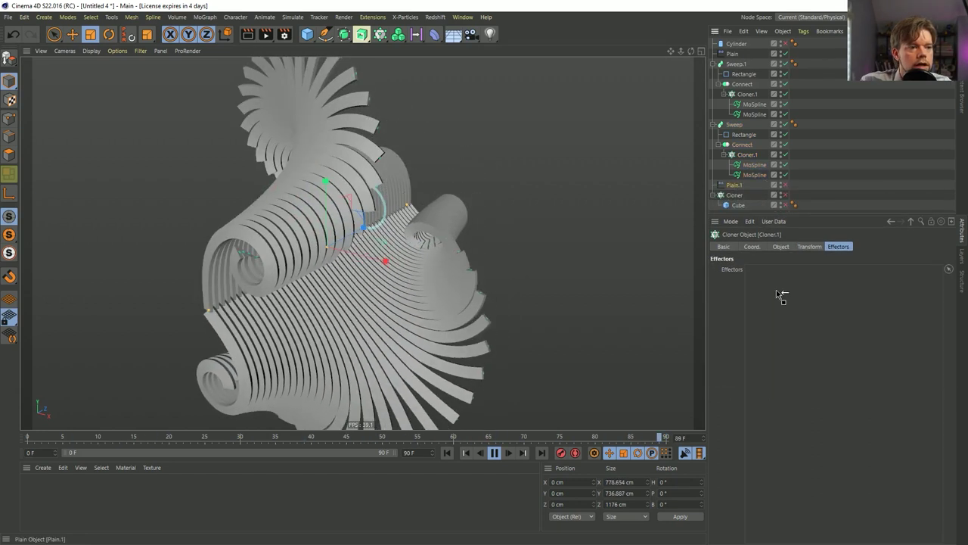
{"action": "left_click", "coordinate": [734, 195]}
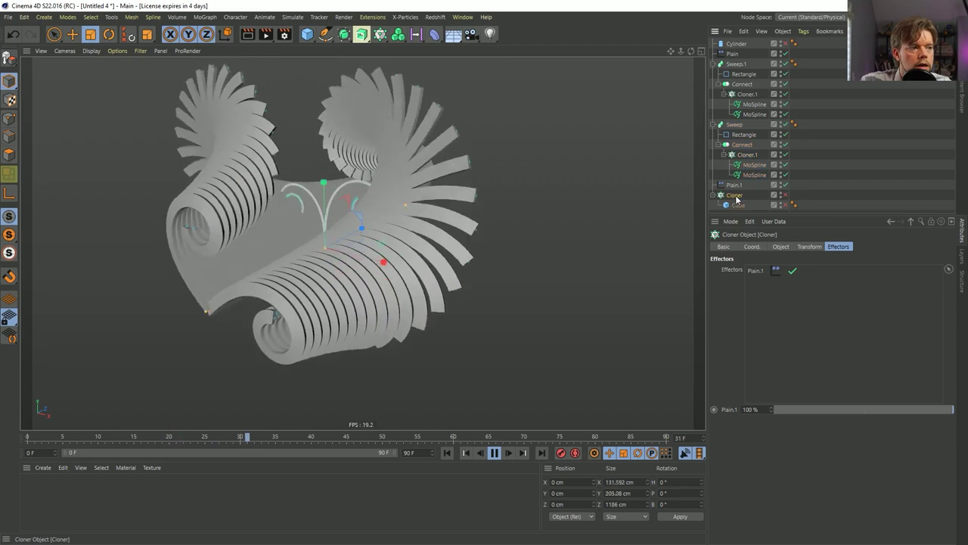
{"action": "key", "text": "Delete"}
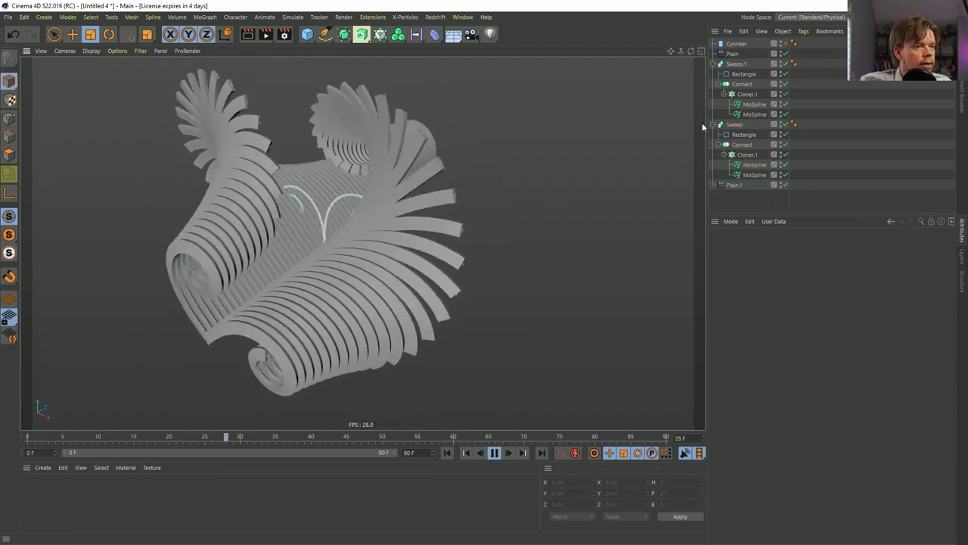
- Adjust the MoSplines' Angle P, then select both ribbon cloners and bring up the MoGraph effector list
{"action": "left_click", "coordinate": [747, 95], "text": "ctrl"}
{"action": "left_click", "coordinate": [781, 246]}
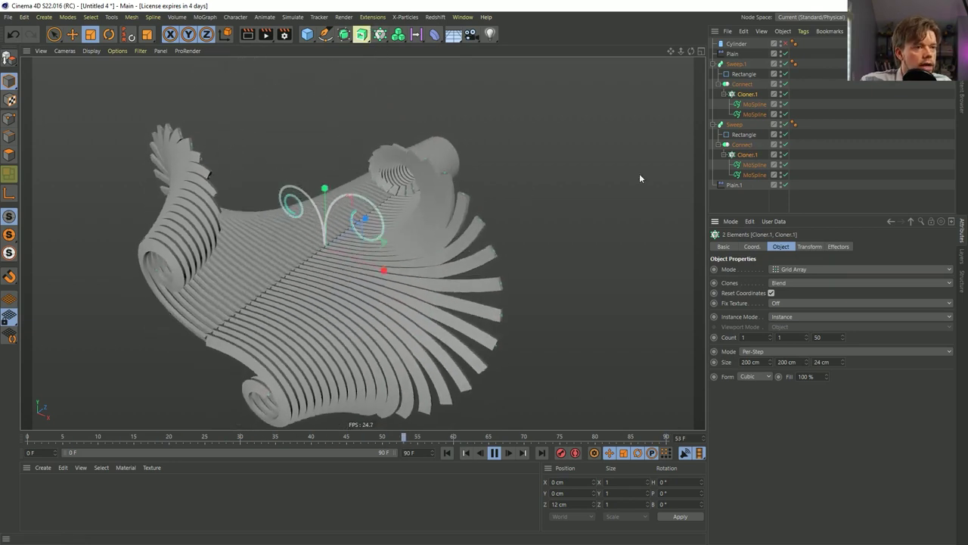
{"action": "left_click", "coordinate": [751, 105]}
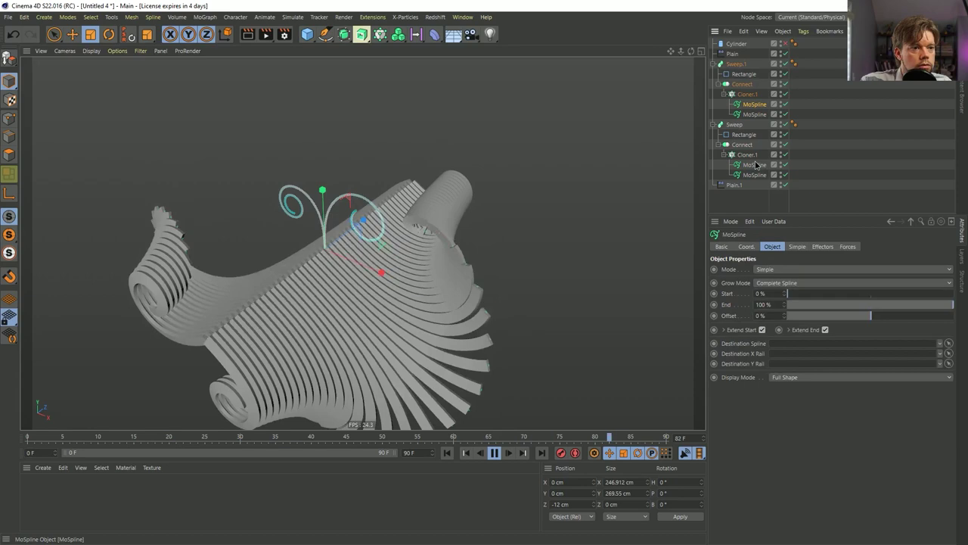
{"action": "left_click", "coordinate": [798, 247]}
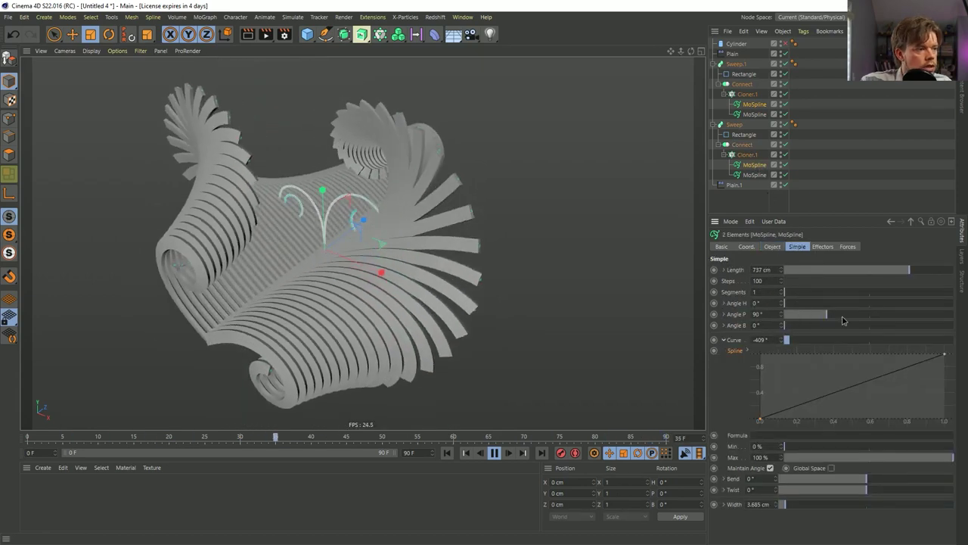
{"action": "left_click_drag", "start_coordinate": [843, 320], "coordinate": [795, 303]}
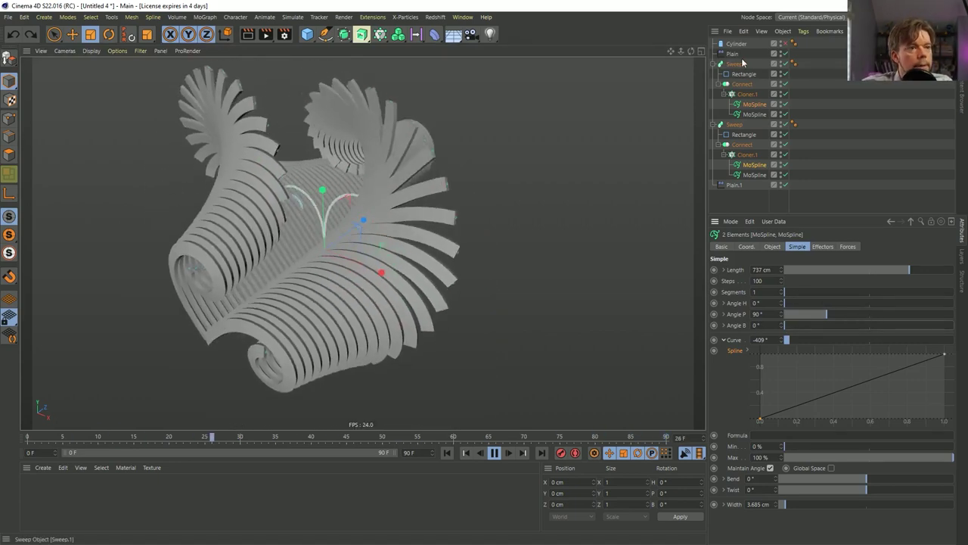
{"action": "left_click", "coordinate": [747, 154]}
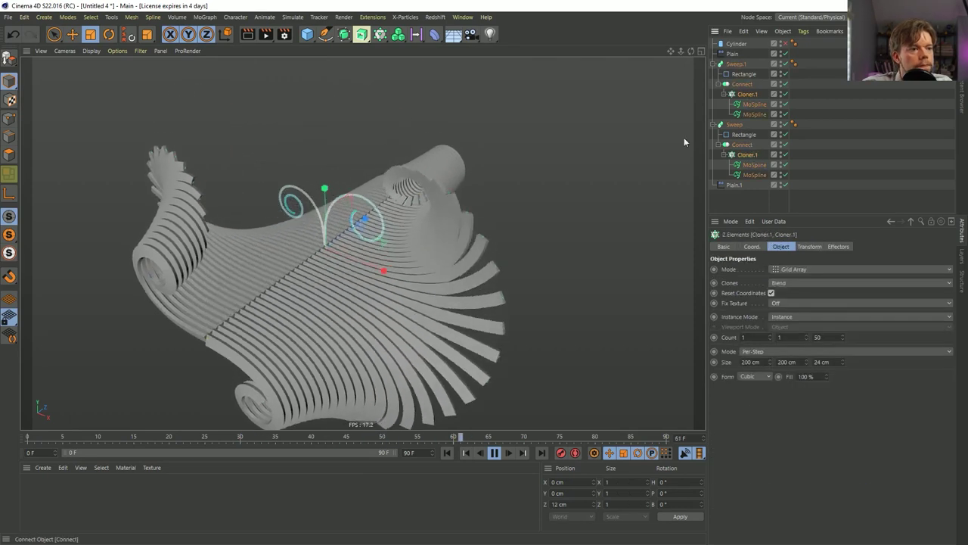
{"action": "left_click", "coordinate": [380, 35]}
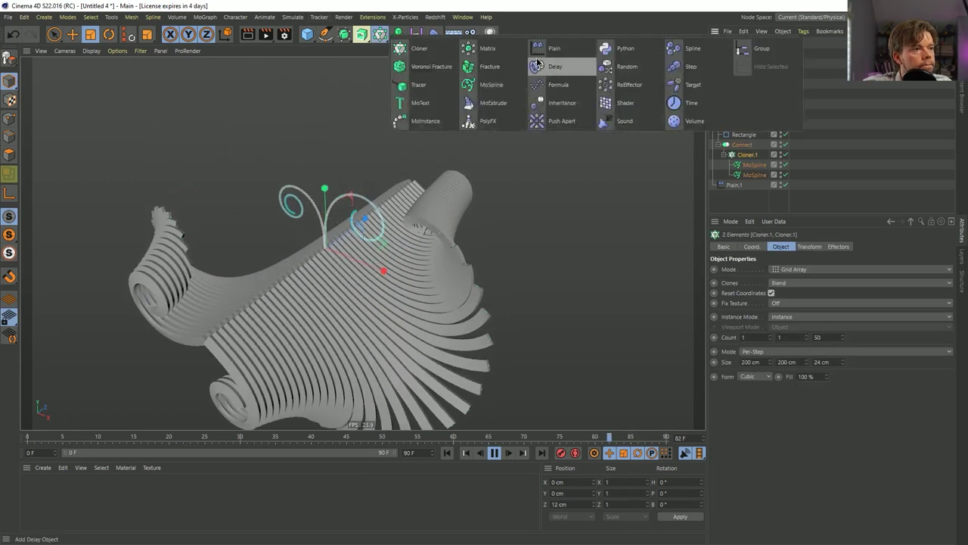
- Add a Step effector with Scale and Position off, rotating clones by a 944° bank
{"action": "left_click", "coordinate": [690, 66]}
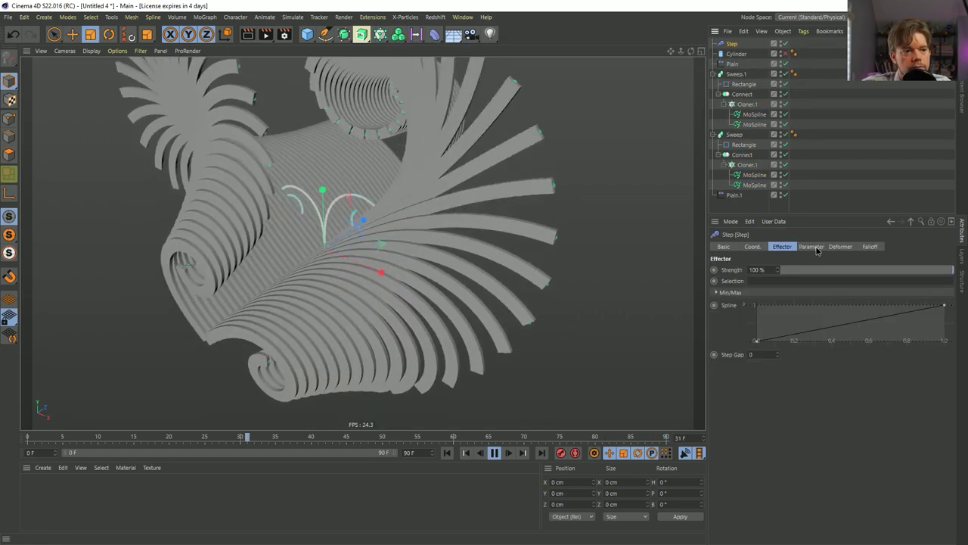
{"action": "left_click", "coordinate": [811, 247]}
{"action": "left_click", "coordinate": [782, 247]}
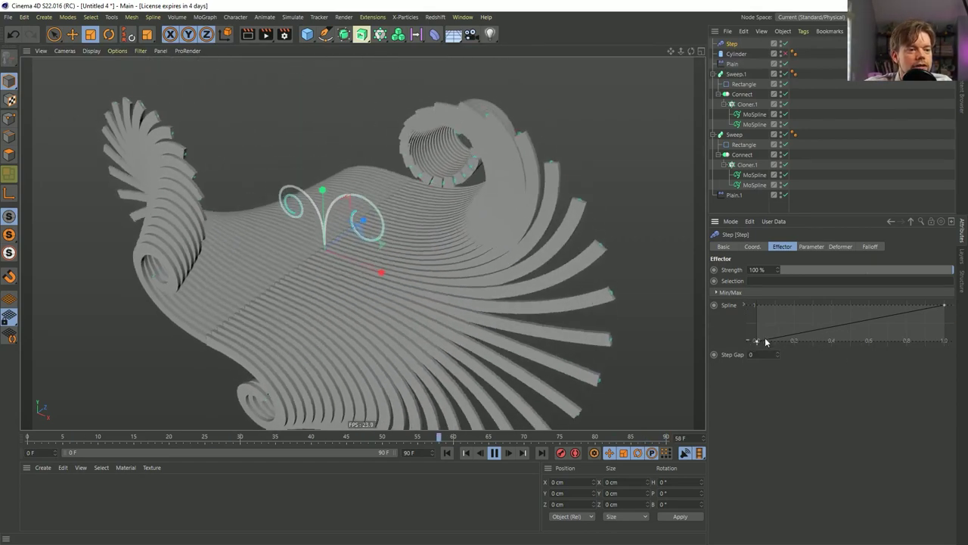
{"action": "left_click", "coordinate": [811, 247]}
{"action": "left_click", "coordinate": [815, 289]}
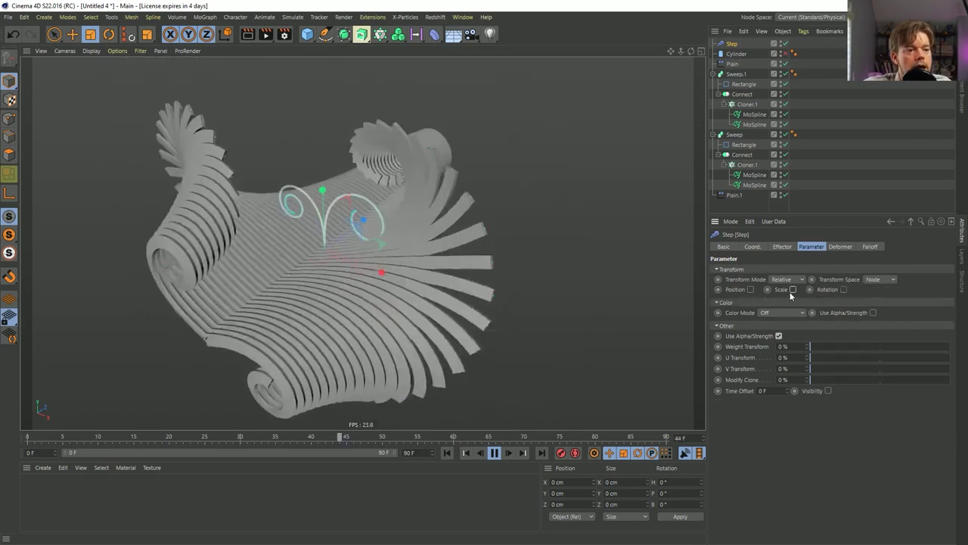
{"action": "left_click", "coordinate": [750, 289]}
{"action": "left_click", "coordinate": [751, 289]}
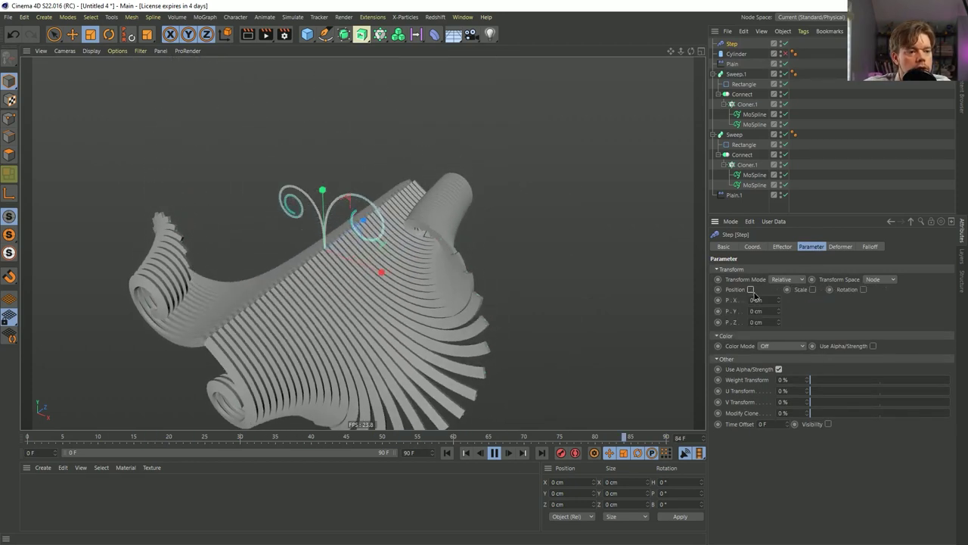
{"action": "left_click", "coordinate": [844, 289]}
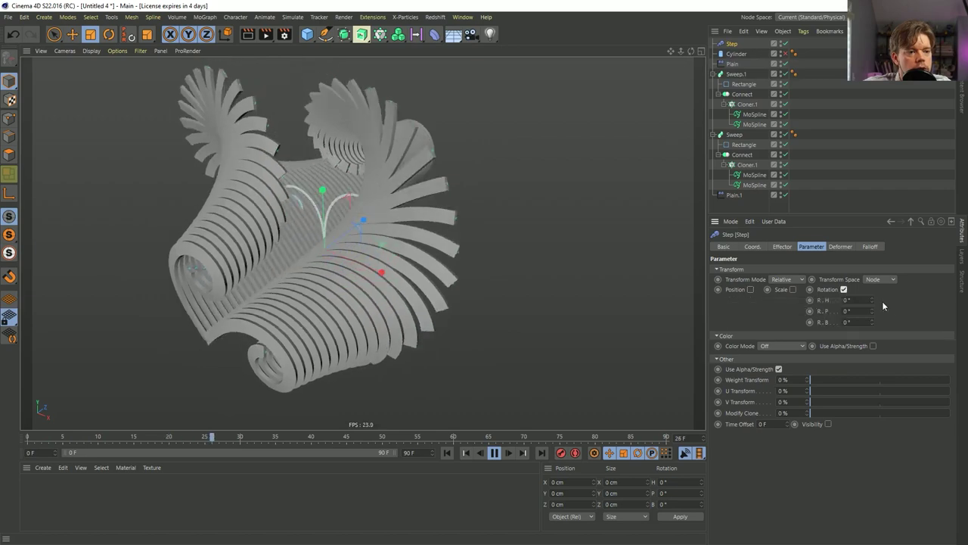
{"action": "left_click_drag", "start_coordinate": [872, 300], "coordinate": [872, 324]}
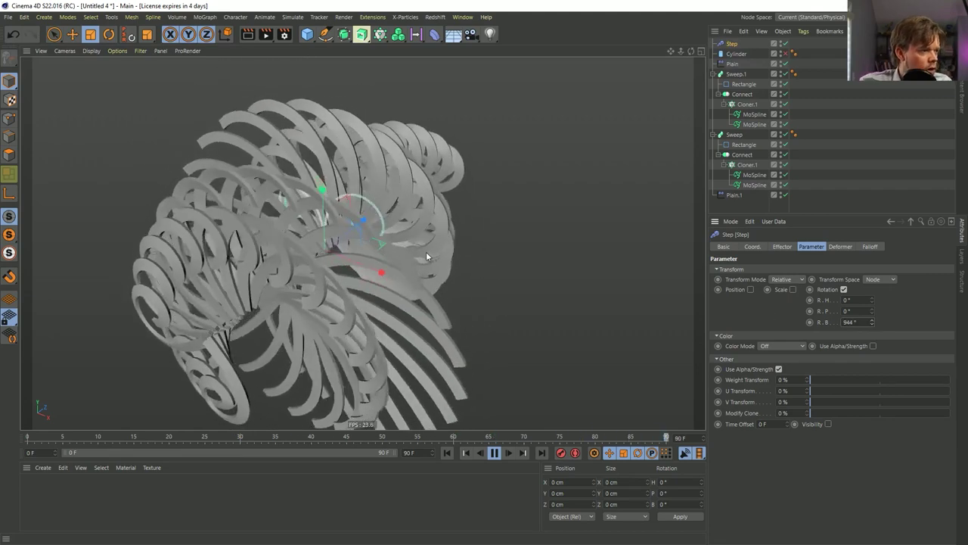
{"action": "left_click_drag", "start_coordinate": [308, 265], "coordinate": [242, 254], "text": "alt"}
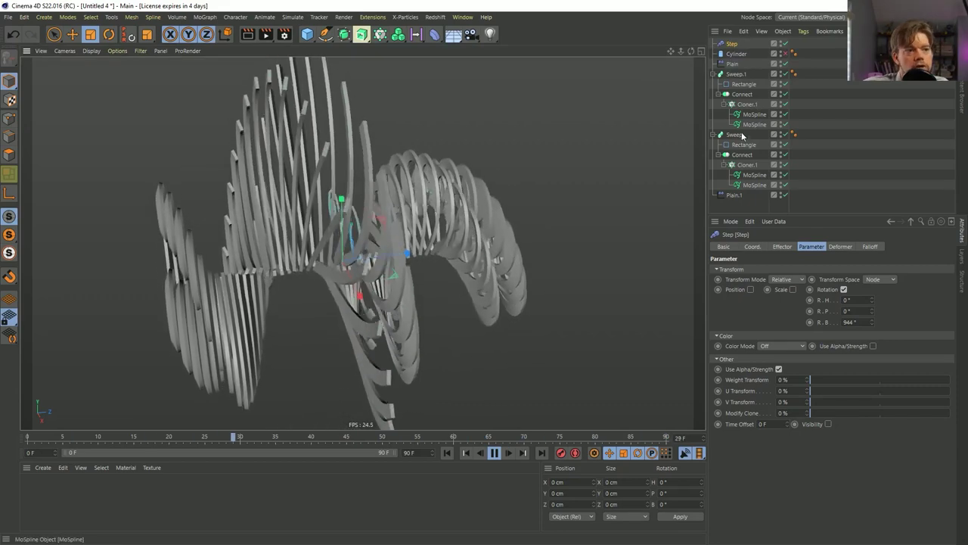
- Increase both ribbon cloners' spacing and shift one ribbon cluster's Connect along Z
{"action": "left_click", "coordinate": [742, 154]}
{"action": "left_click", "coordinate": [747, 103], "text": "ctrl"}
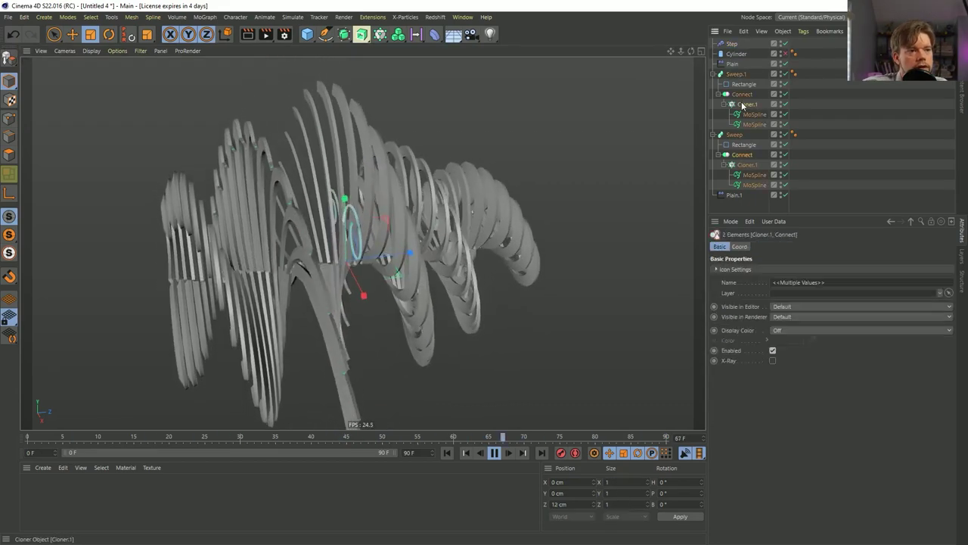
{"action": "left_click", "coordinate": [743, 154], "text": "ctrl"}
{"action": "left_click", "coordinate": [747, 164], "text": "ctrl"}
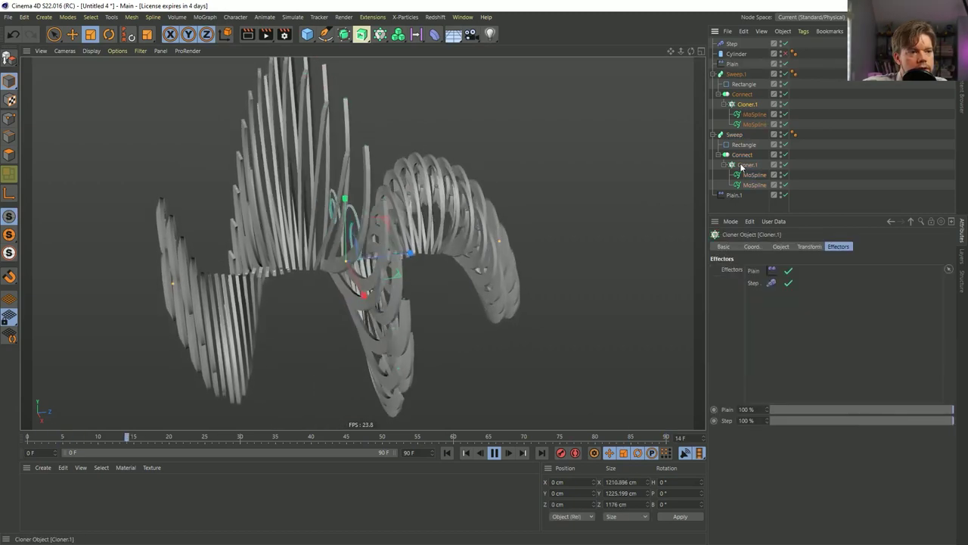
{"action": "left_click", "coordinate": [781, 246]}
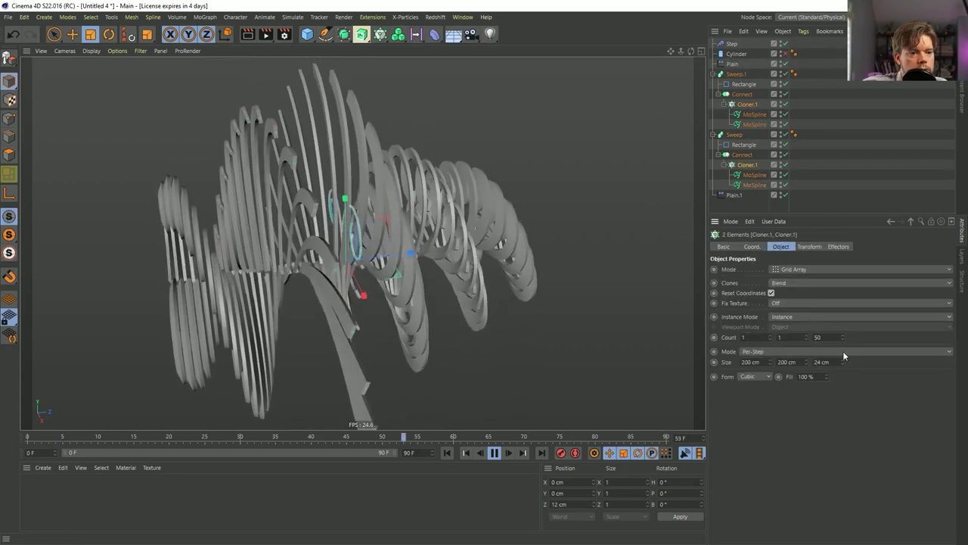
{"action": "mouse_move", "coordinate": [842, 360]}
{"action": "left_mouse_down"}
{"action": "mouse_move", "coordinate": [842, 340]}
{"action": "mouse_move", "coordinate": [769, 345]}
{"action": "left_mouse_up"}
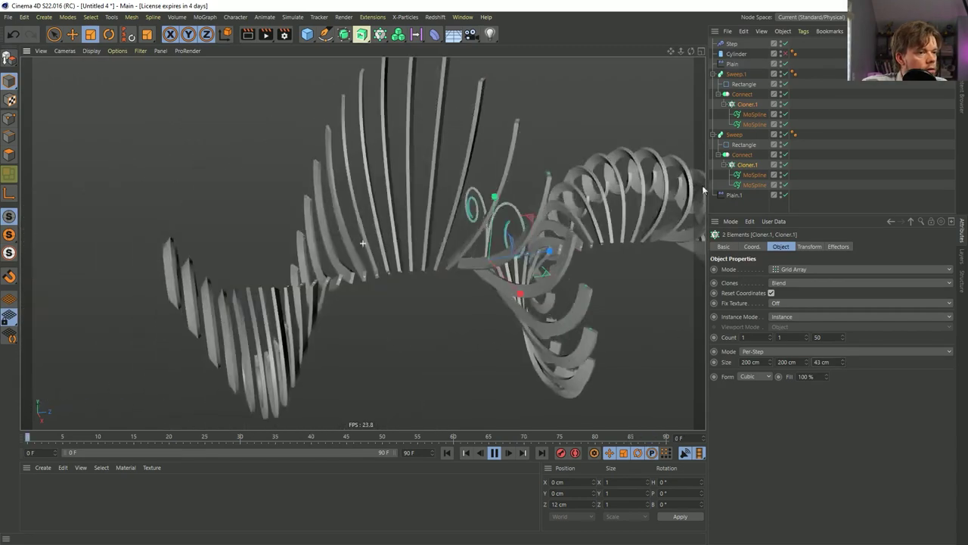
{"action": "left_click", "coordinate": [743, 155]}
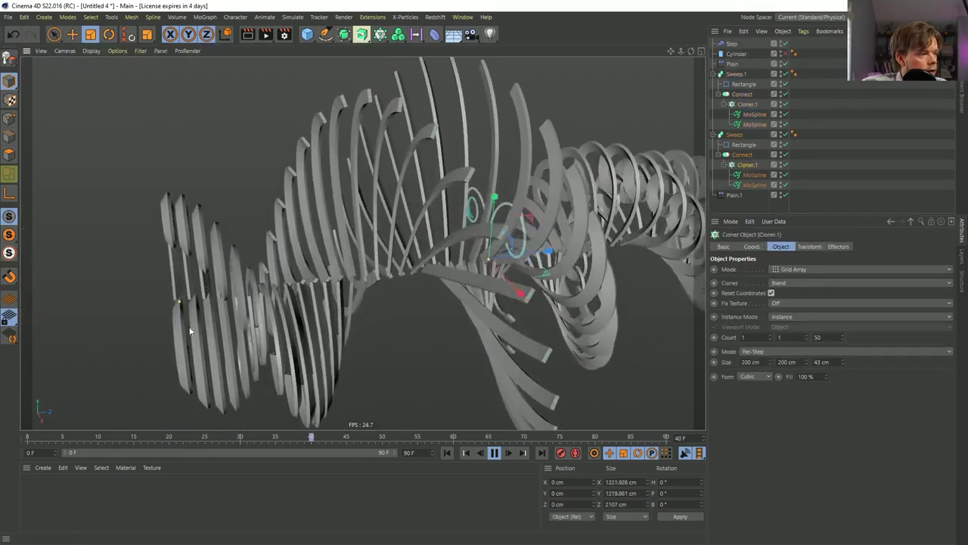
{"action": "key", "text": "e"}
{"action": "left_click_drag", "start_coordinate": [548, 252], "coordinate": [548, 258]}
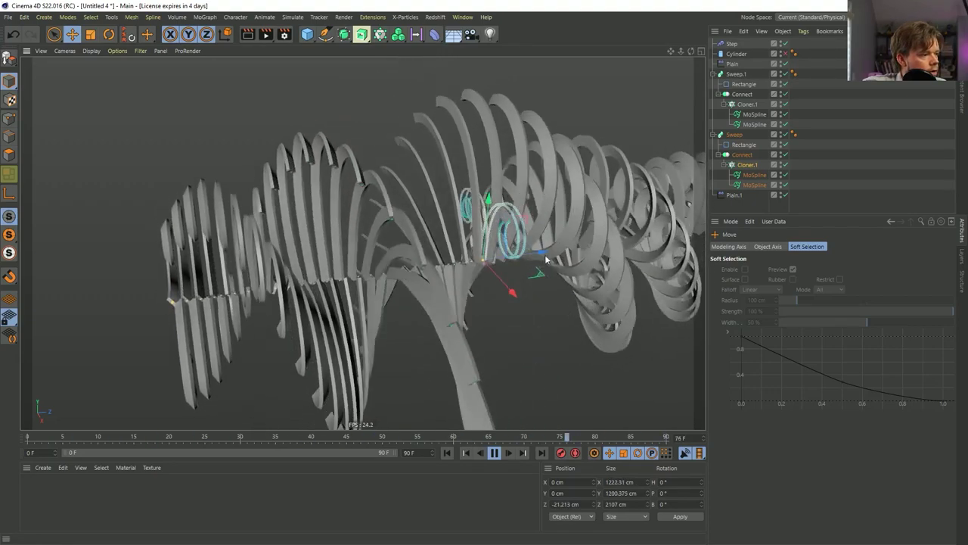
- Widen the clone spacing to 76 cm and push the lower ribbon splines back along Z
{"action": "left_click", "coordinate": [747, 164], "text": "ctrl"}
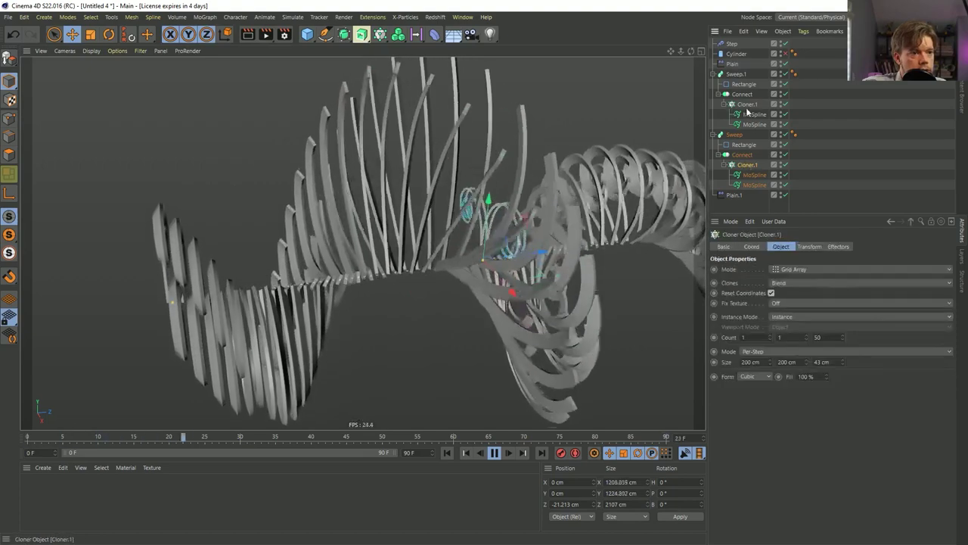
{"action": "mouse_move", "coordinate": [843, 362]}
{"action": "left_mouse_down"}
{"action": "mouse_move", "coordinate": [873, 361]}
{"action": "mouse_move", "coordinate": [855, 361]}
{"action": "left_mouse_up"}
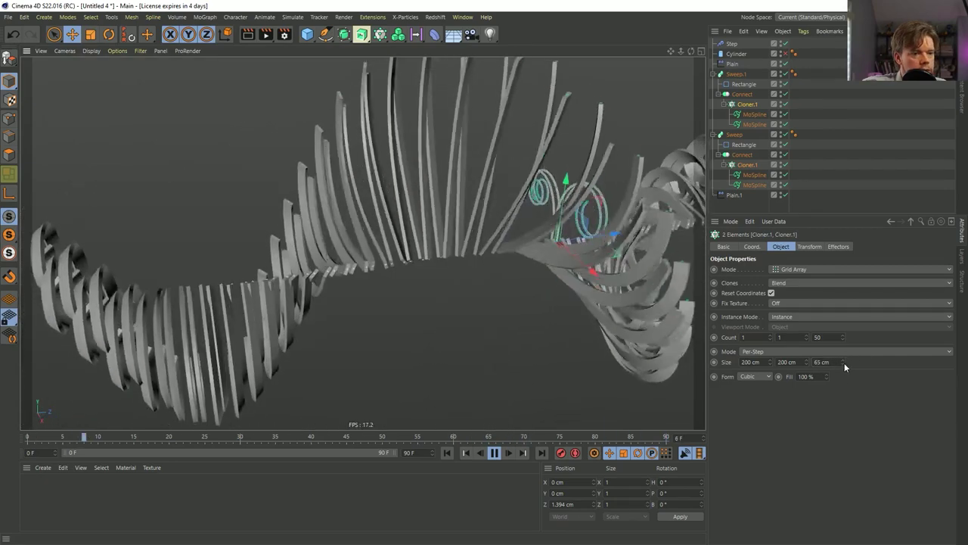
{"action": "left_click_drag", "start_coordinate": [844, 362], "coordinate": [854, 363]}
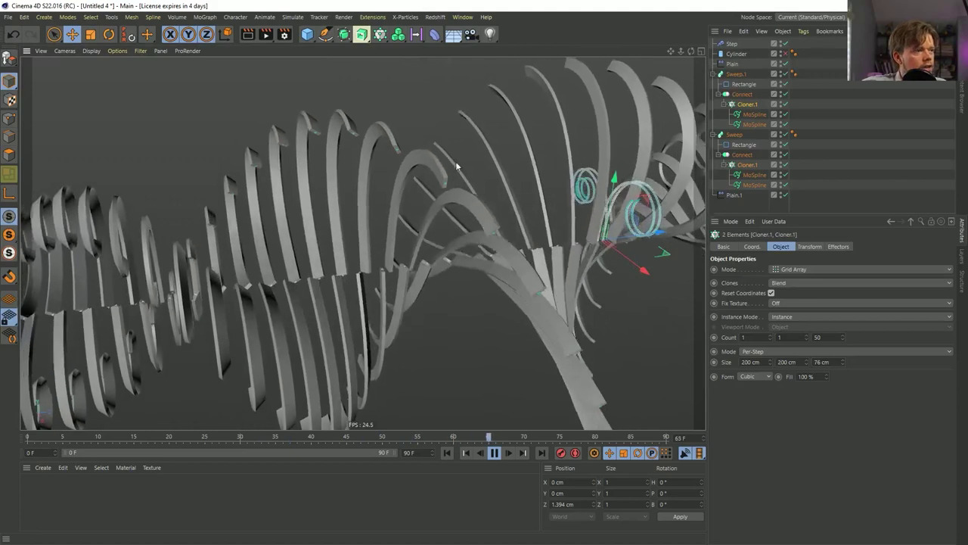
{"action": "left_click_drag", "start_coordinate": [422, 186], "coordinate": [517, 169], "text": "alt"}
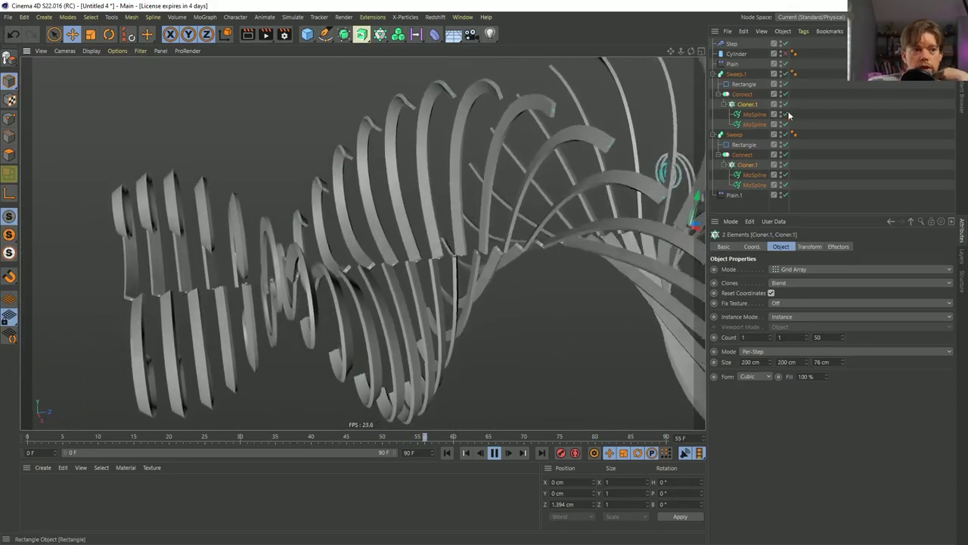
{"action": "left_click", "coordinate": [742, 176]}
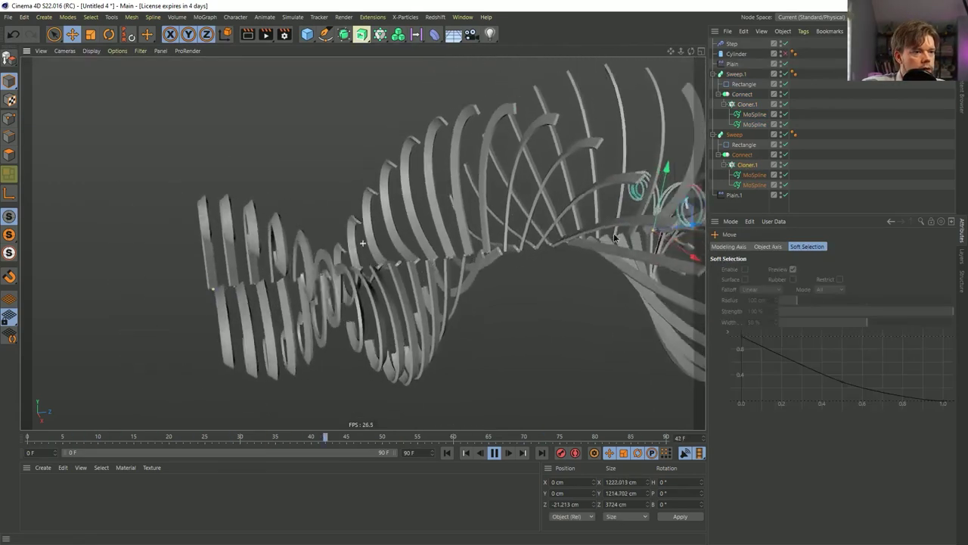
{"action": "left_click_drag", "start_coordinate": [675, 229], "coordinate": [197, 297]}
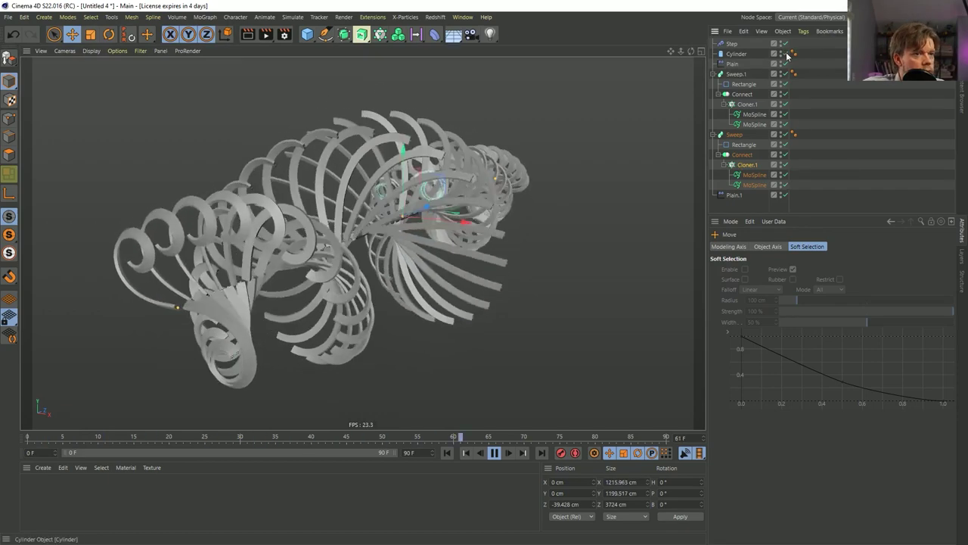
- Unhide the Cylinder rod and select the ribbon Sweep
{"action": "left_click", "coordinate": [734, 55]}
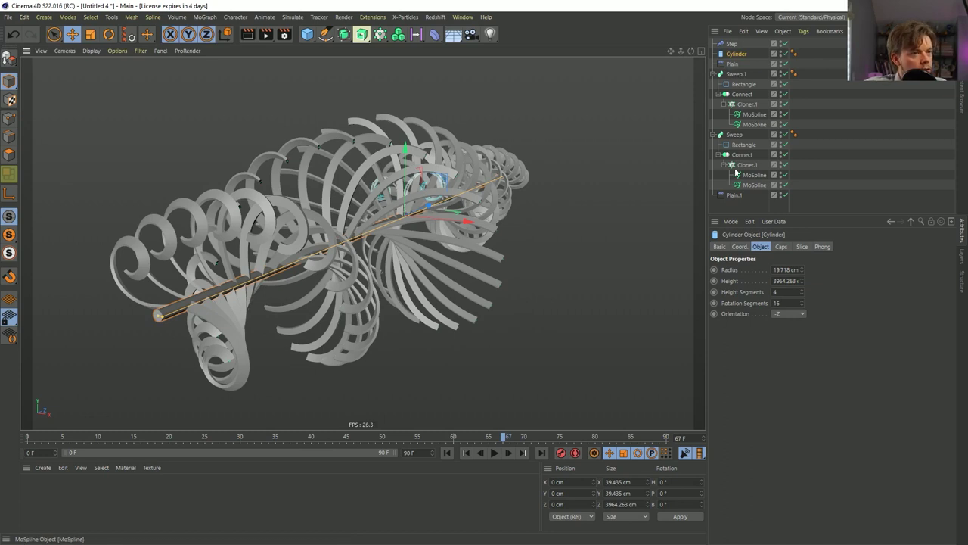
{"action": "left_click", "coordinate": [734, 135]}
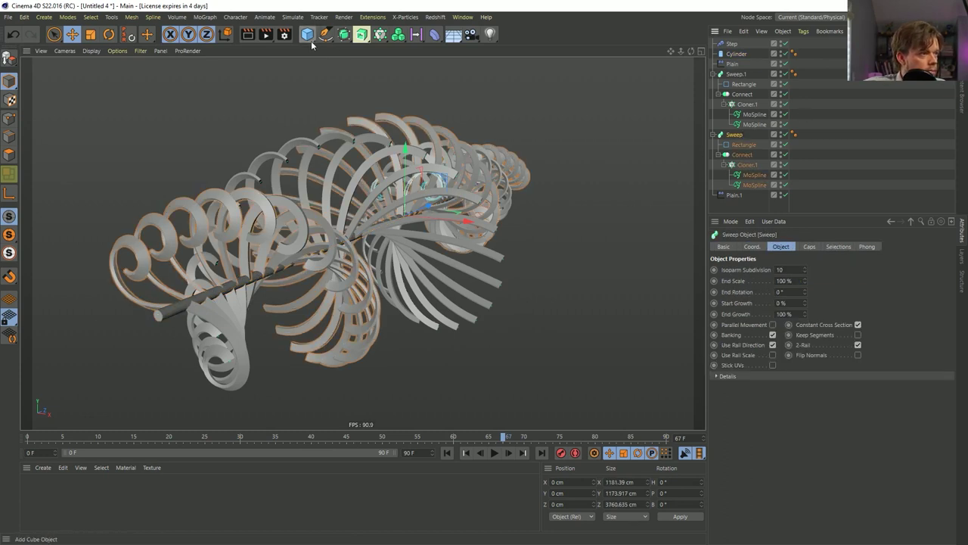
- Create a solid red material Mat and apply it to the Sweep.1 ribbons and the Cylinder rod
{"action": "double_click", "coordinate": [43, 510]}
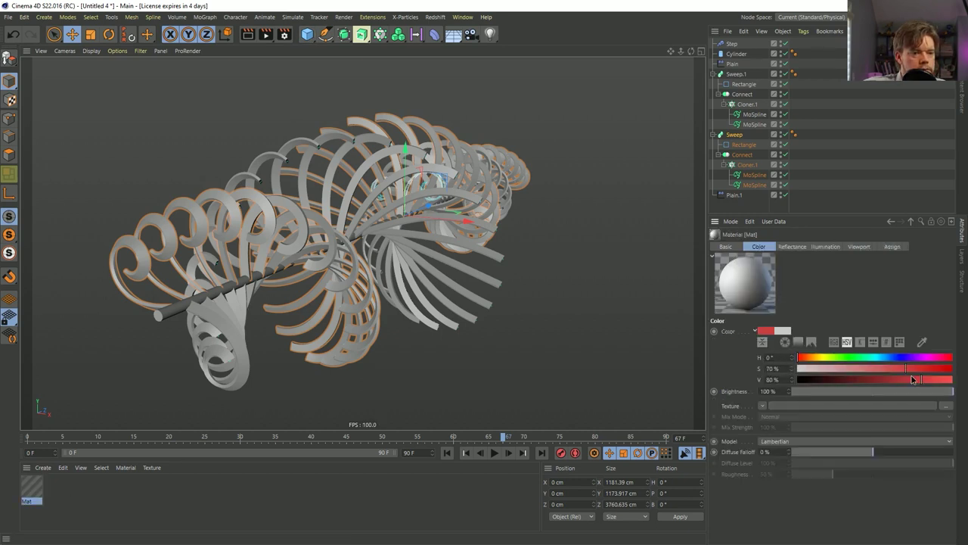
{"action": "left_click_drag", "start_coordinate": [963, 376], "coordinate": [965, 371]}
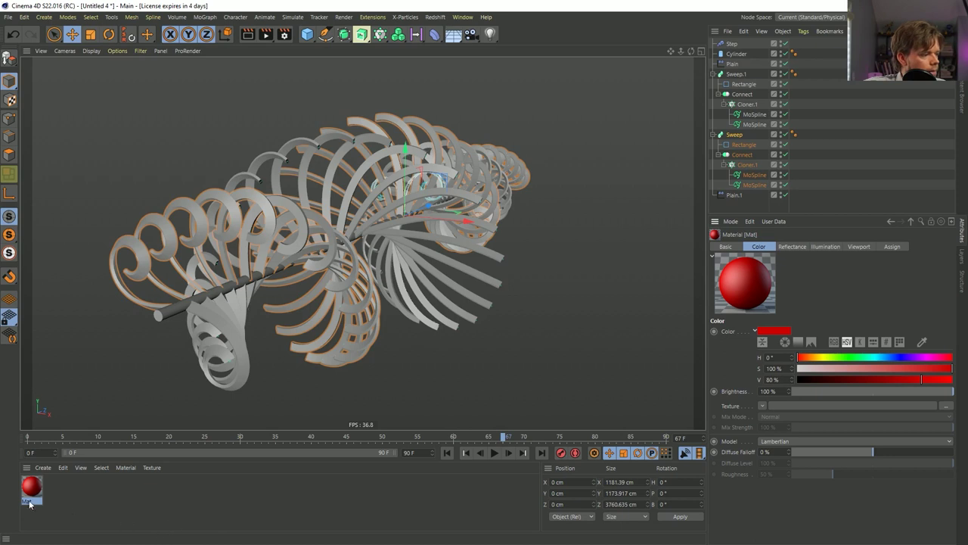
{"action": "left_click_drag", "start_coordinate": [736, 78], "coordinate": [736, 75]}
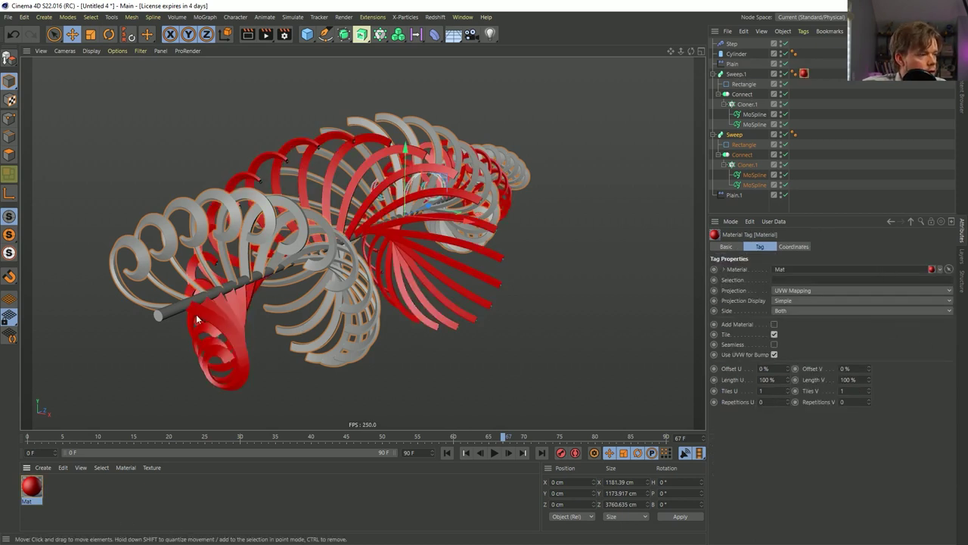
{"action": "left_click_drag", "start_coordinate": [43, 490], "coordinate": [165, 318]}
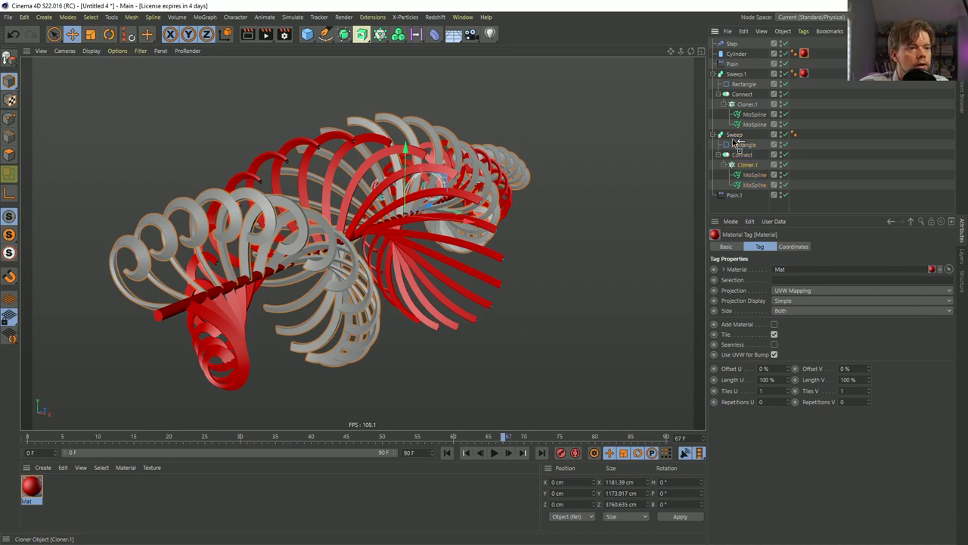
- Move a Cloner to top level and add a Torus as its cloned child object
{"action": "left_click_drag", "start_coordinate": [725, 134], "coordinate": [725, 134]}
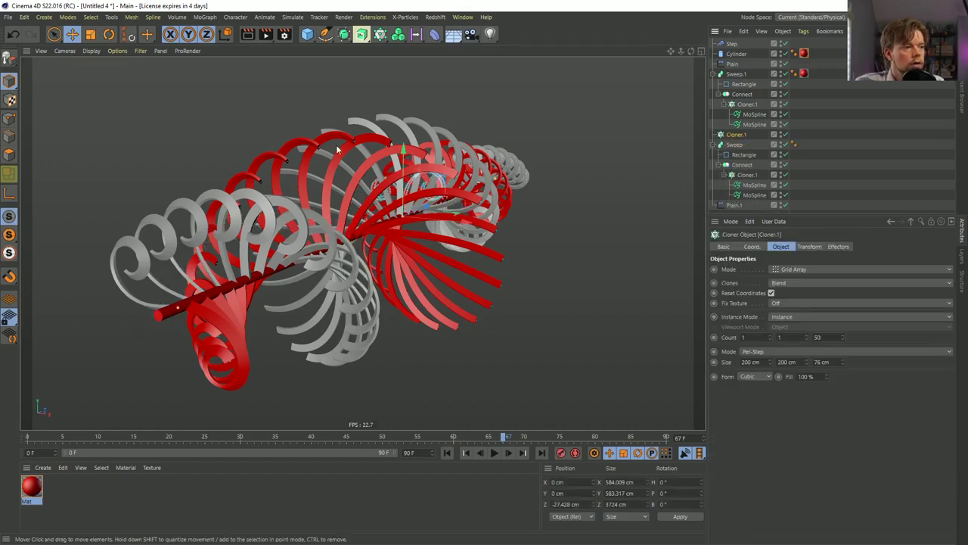
{"action": "left_click_drag", "start_coordinate": [309, 31], "coordinate": [435, 119]}
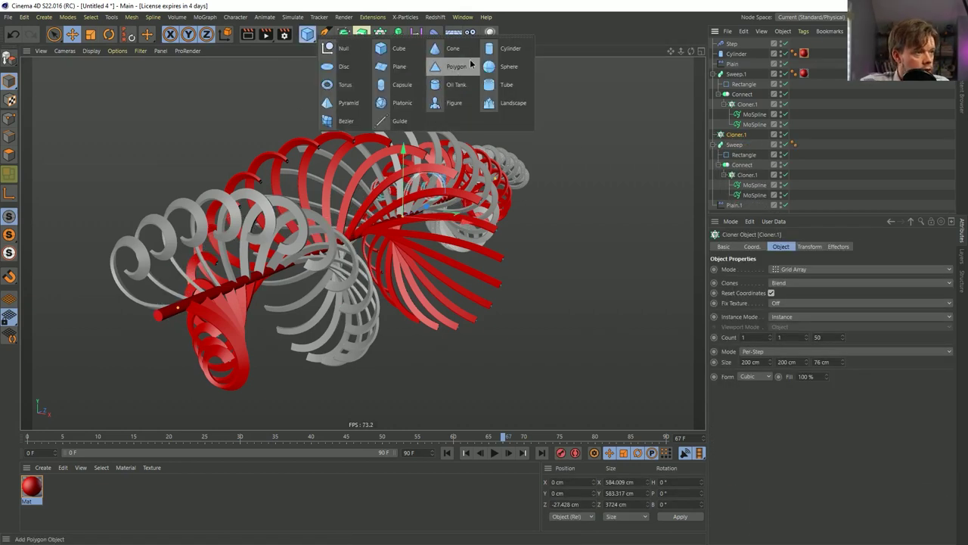
{"action": "left_click", "coordinate": [346, 85]}
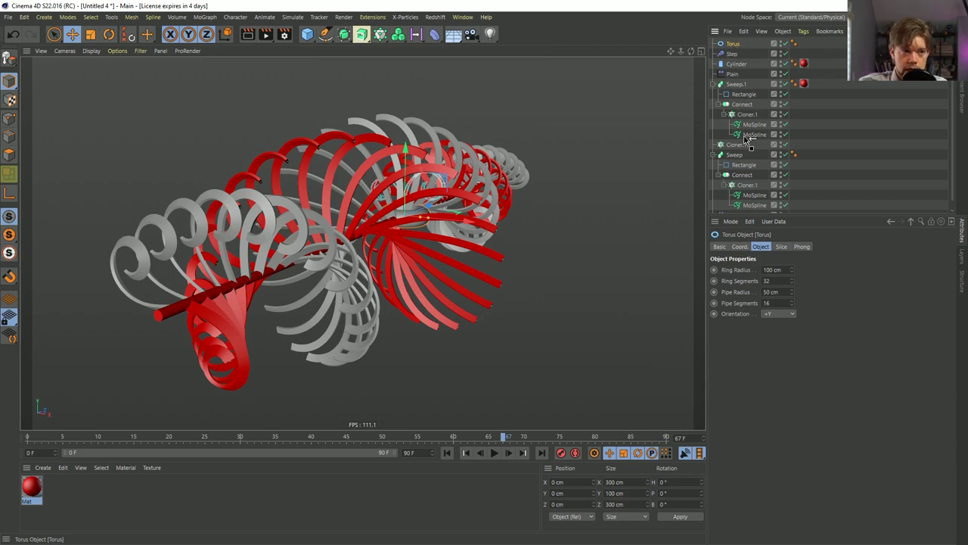
{"action": "left_click_drag", "start_coordinate": [748, 146], "coordinate": [742, 151]}
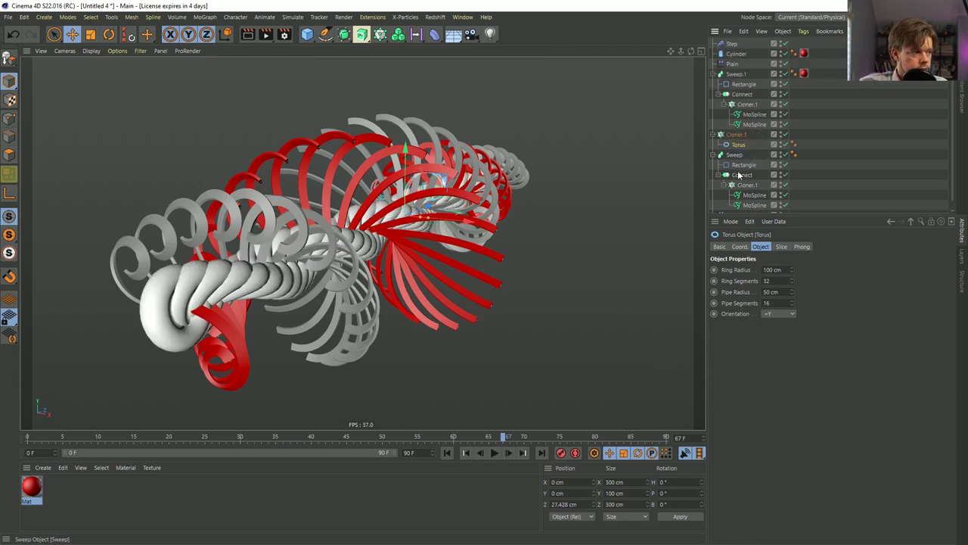
- Orient the tori along -Z, scale them down around the rod, and tune the Ring Radius
{"action": "left_click", "coordinate": [777, 311]}
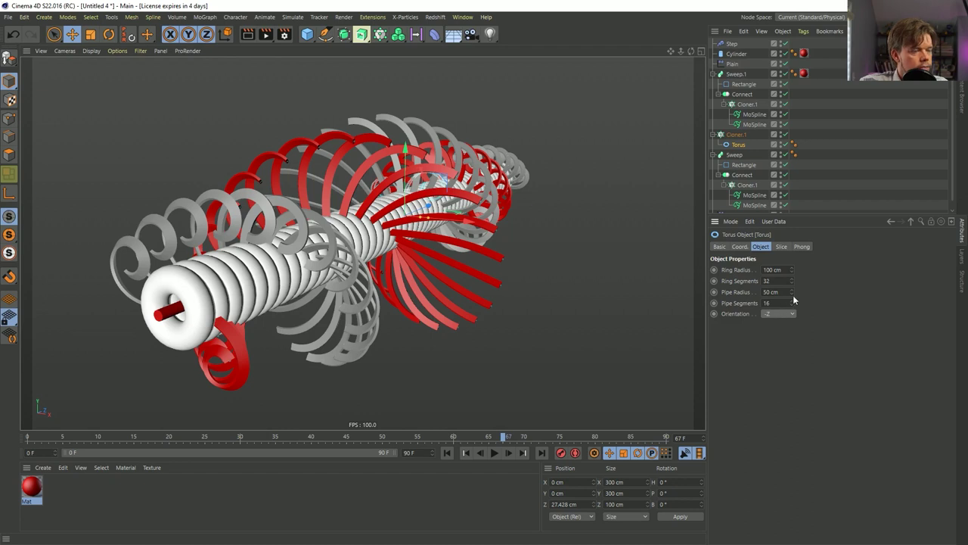
{"action": "key", "text": "t"}
{"action": "left_click_drag", "start_coordinate": [571, 255], "coordinate": [221, 300]}
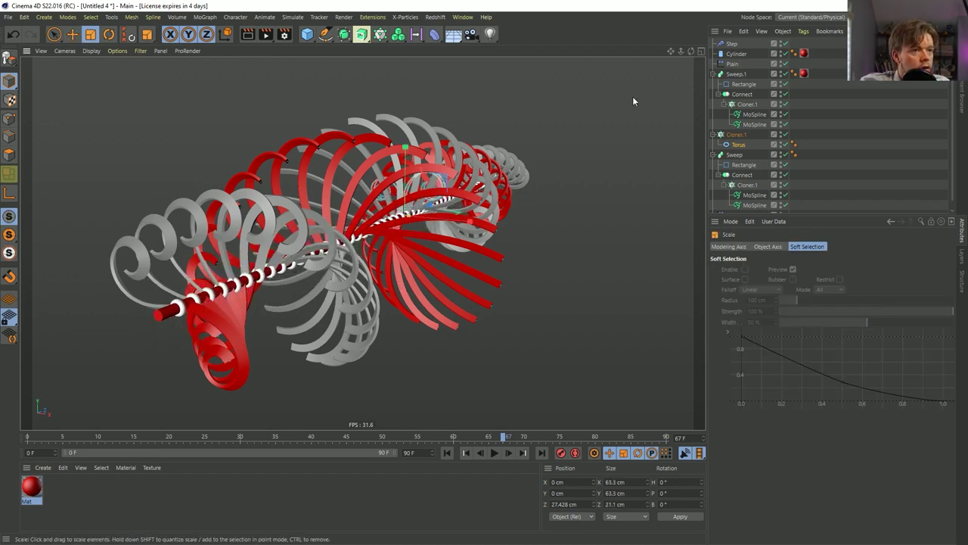
{"action": "left_click_drag", "start_coordinate": [409, 245], "coordinate": [467, 229]}
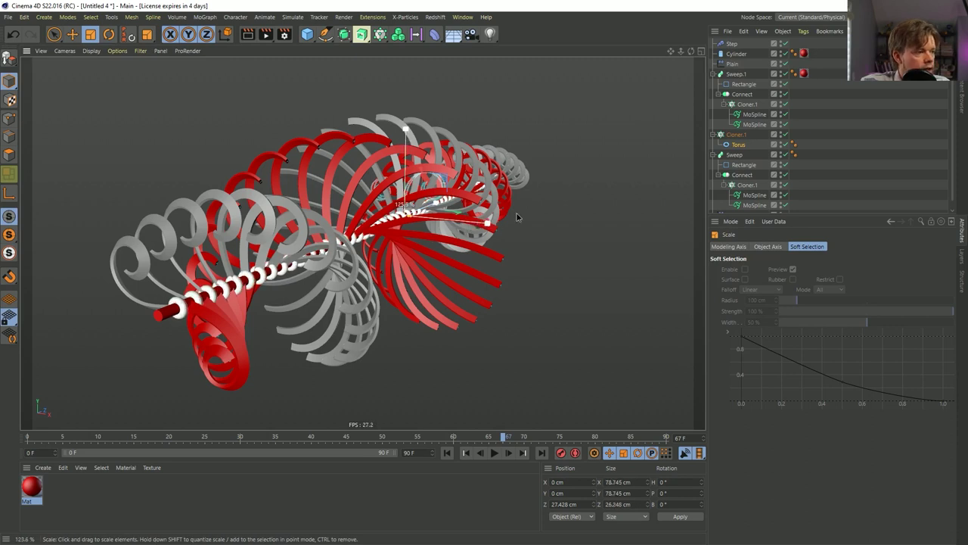
{"action": "left_click", "coordinate": [738, 144]}
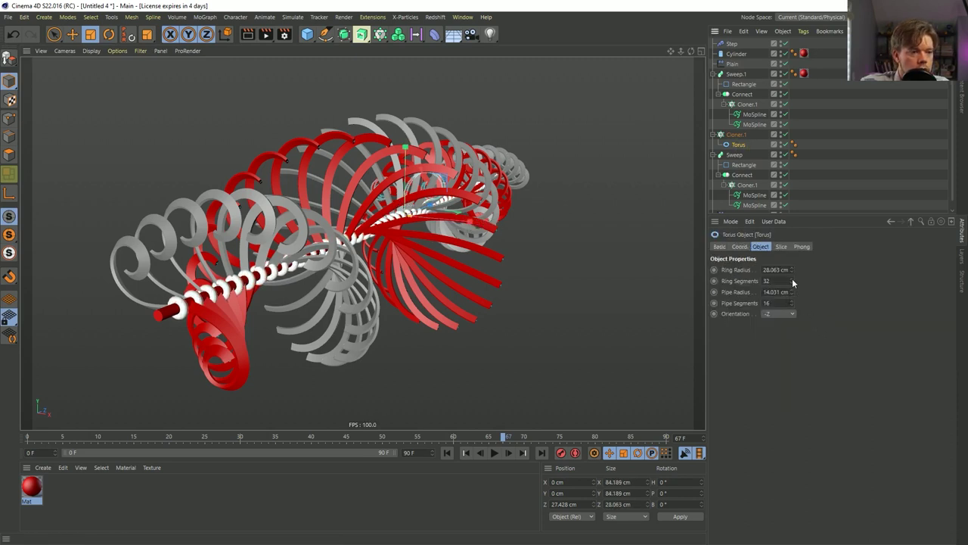
{"action": "left_click_drag", "start_coordinate": [791, 270], "coordinate": [792, 282]}
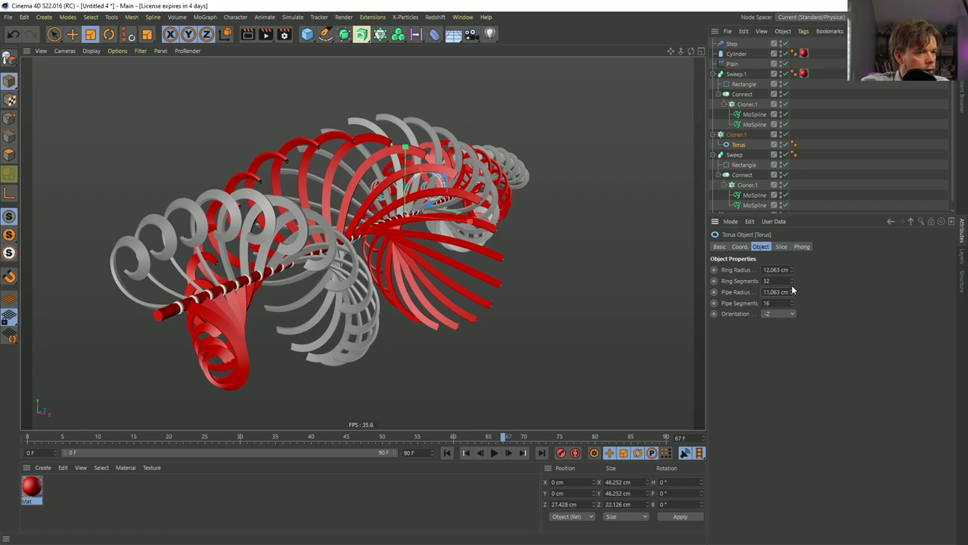
{"action": "mouse_move", "coordinate": [793, 273]}
{"action": "left_mouse_down"}
{"action": "mouse_move", "coordinate": [793, 257]}
{"action": "mouse_move", "coordinate": [791, 275]}
{"action": "left_mouse_up"}
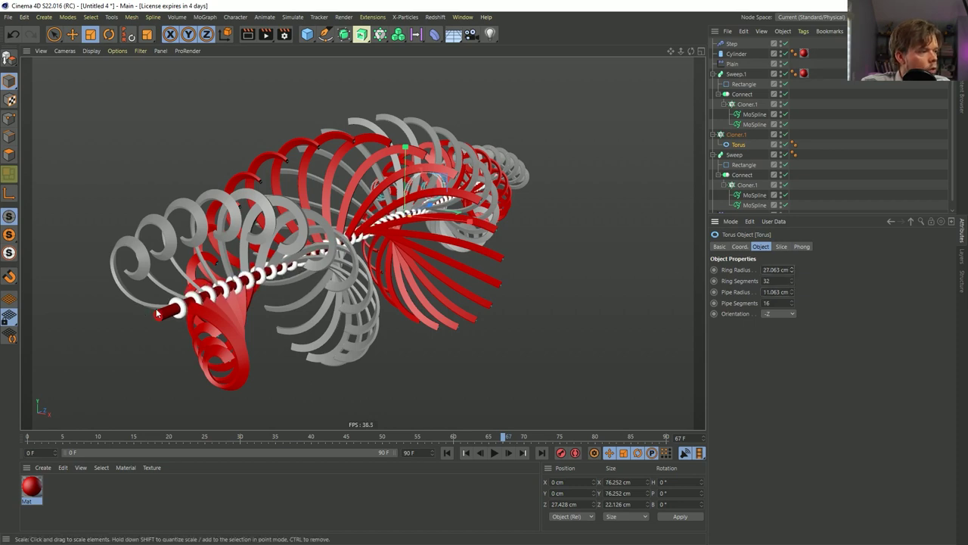
- Colour the new material Mat.1 yellow at 87% value
{"action": "left_click", "coordinate": [34, 488]}
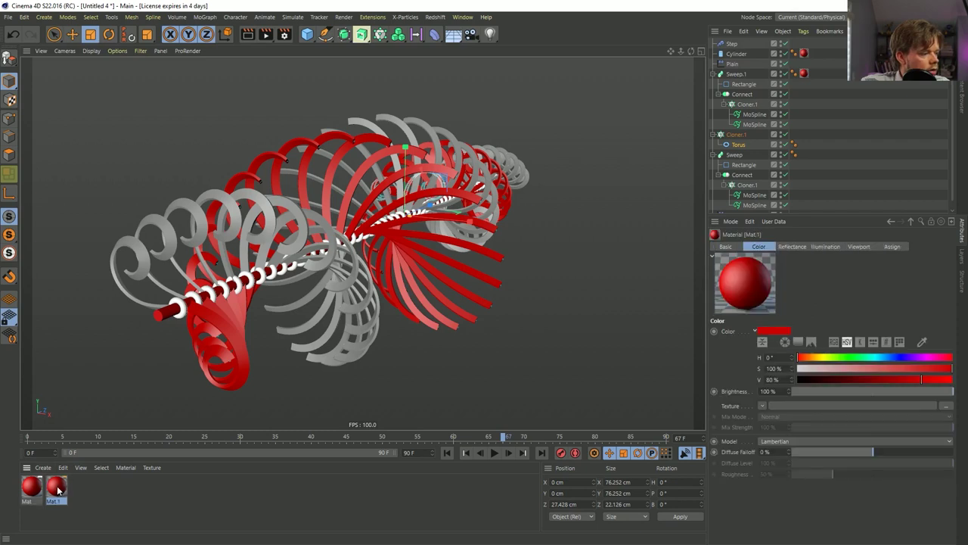
{"action": "left_click", "coordinate": [814, 358]}
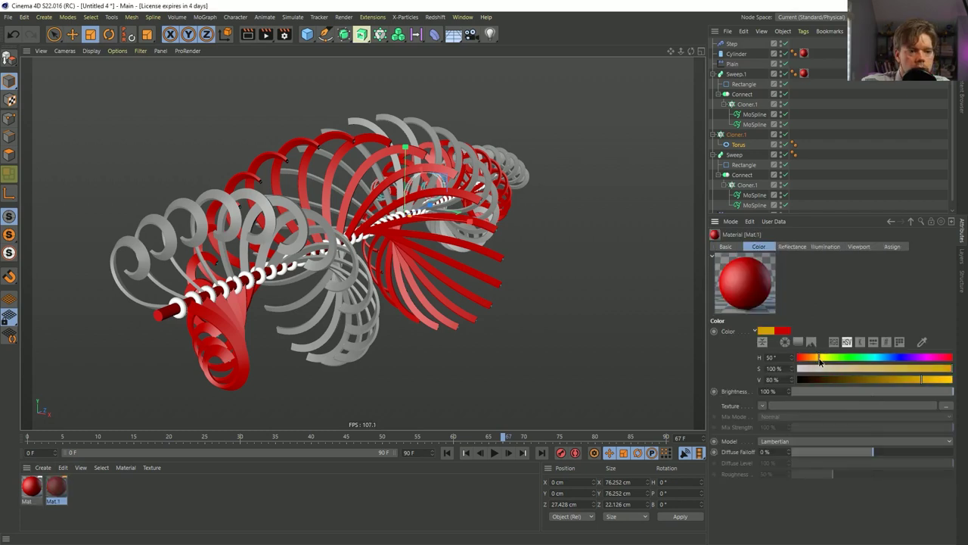
{"action": "left_click", "coordinate": [932, 379]}
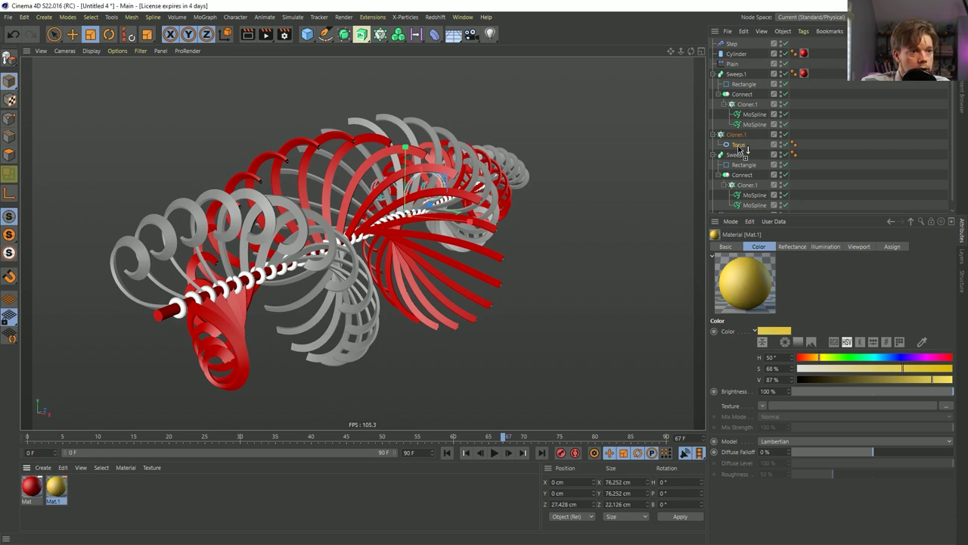
- Apply Mat.1 to the Cloner.1 torus rings and the grey Sweep ribbons
{"action": "left_click_drag", "start_coordinate": [737, 139], "coordinate": [738, 136]}
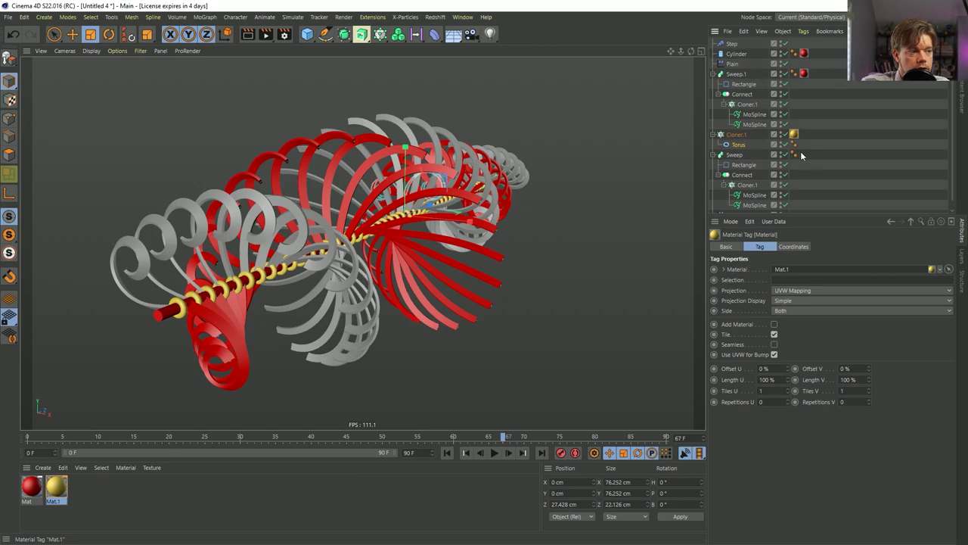
{"action": "left_click_drag", "start_coordinate": [802, 155], "coordinate": [802, 155]}
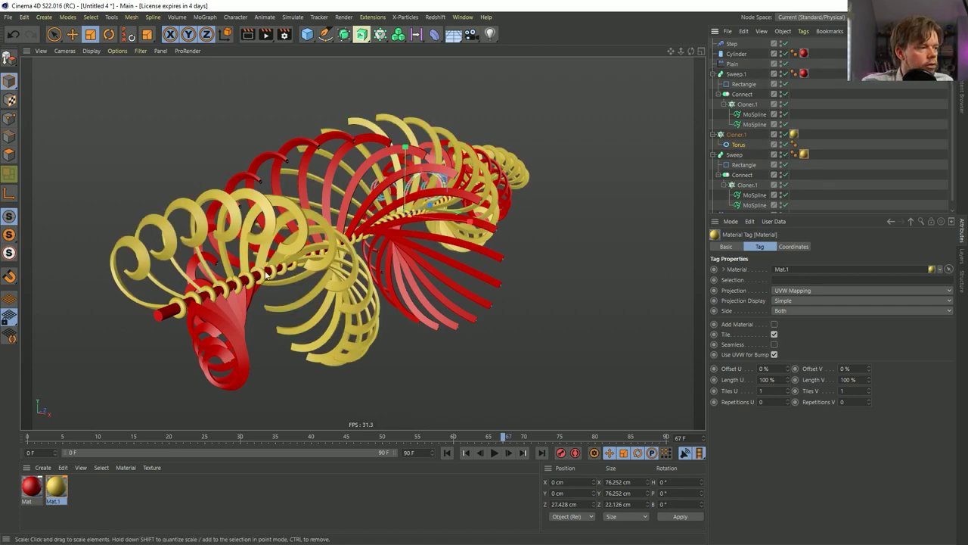
{"action": "left_click_drag", "start_coordinate": [266, 276], "coordinate": [313, 286], "text": "alt"}
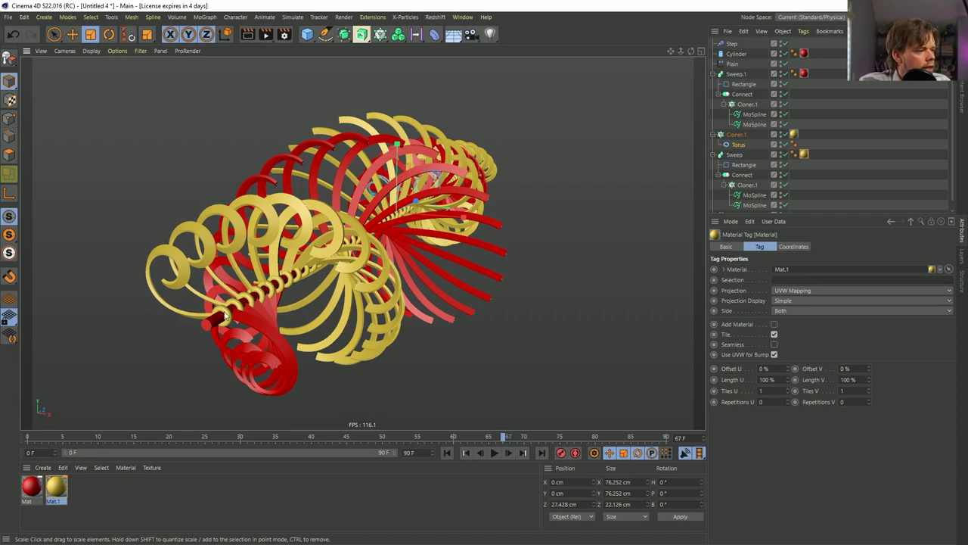
{"action": "left_click_drag", "start_coordinate": [225, 317], "coordinate": [218, 314], "text": "alt"}
{"action": "left_click_drag", "start_coordinate": [211, 327], "coordinate": [223, 316], "text": "alt"}
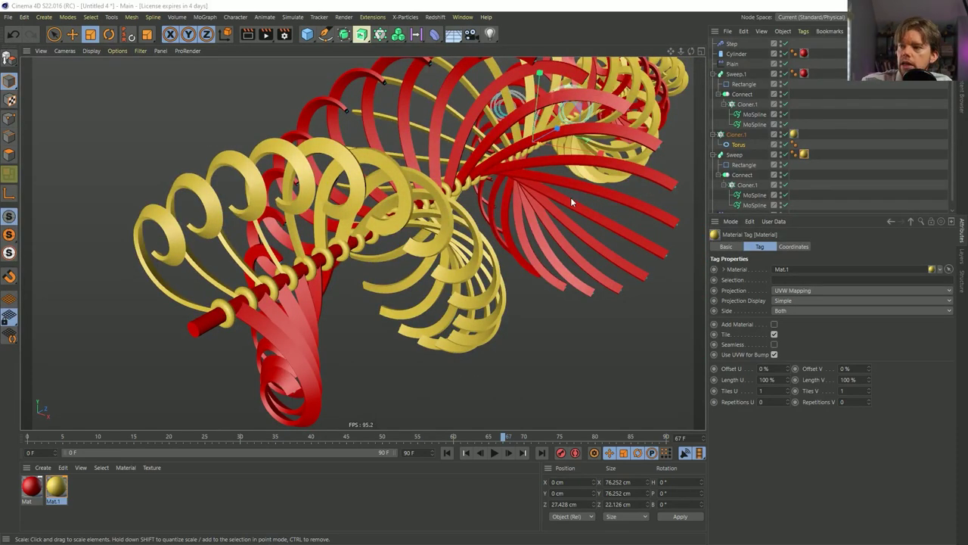
{"action": "key", "text": "alt+Tab"}
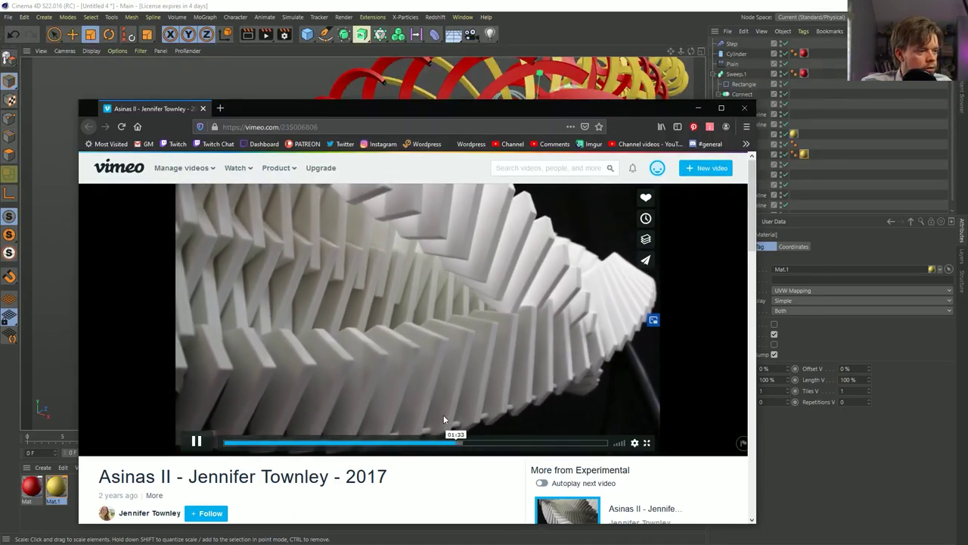
{"action": "key", "text": "alt+Tab"}
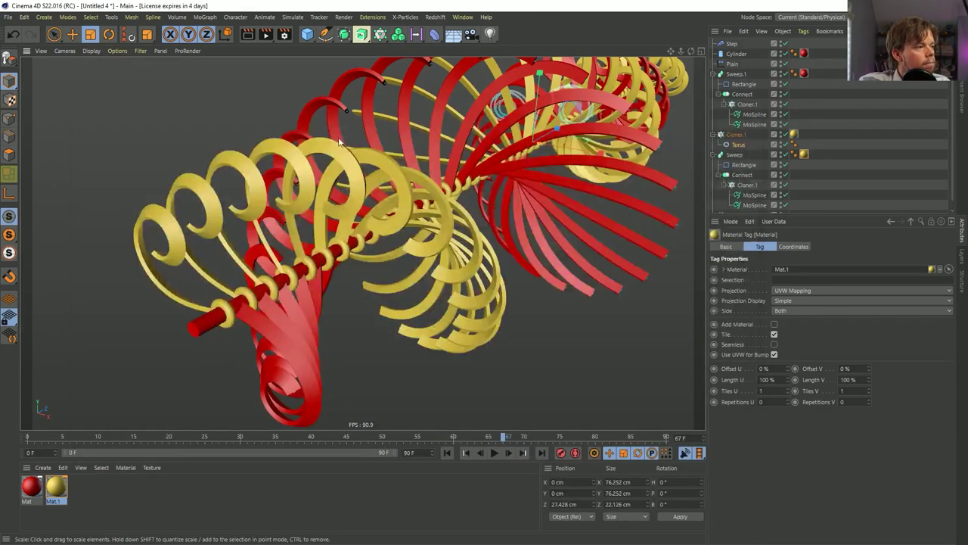
{"action": "left_click_drag", "start_coordinate": [307, 223], "coordinate": [393, 216], "text": "alt"}
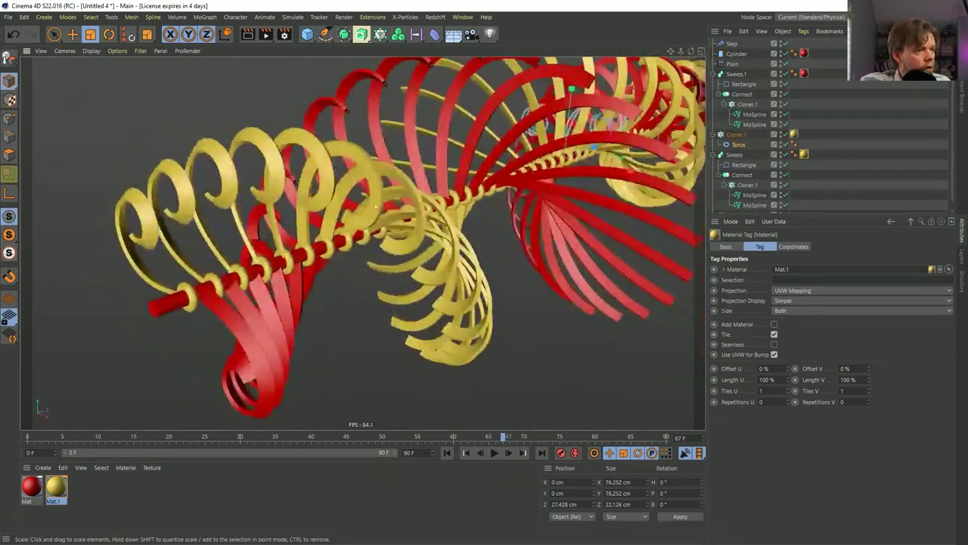
- Set both Sweep.1 MoSplines' Length to 441 cm on the Simple tab
{"action": "left_click", "coordinate": [756, 115]}
{"action": "left_click", "coordinate": [755, 124], "text": "shift"}
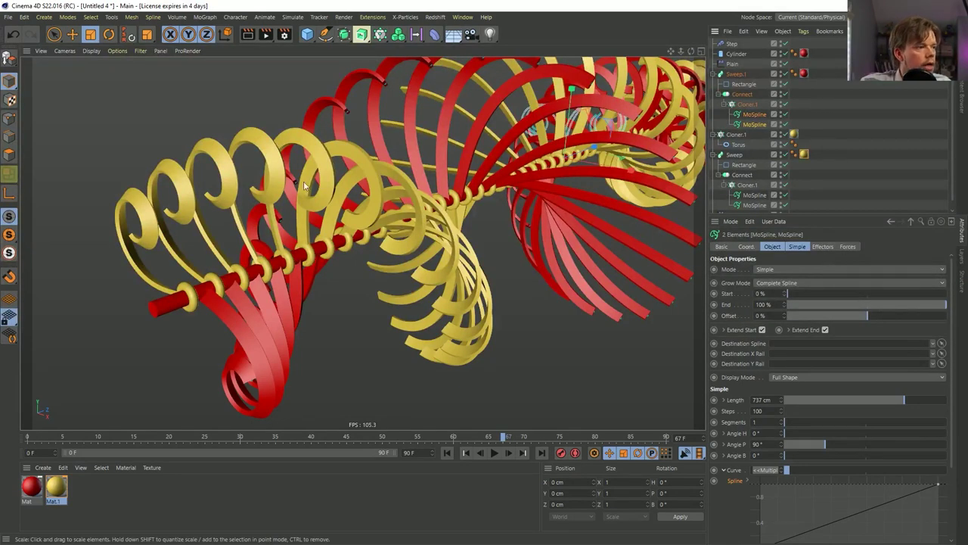
{"action": "left_click_drag", "start_coordinate": [454, 189], "coordinate": [499, 137], "text": "alt"}
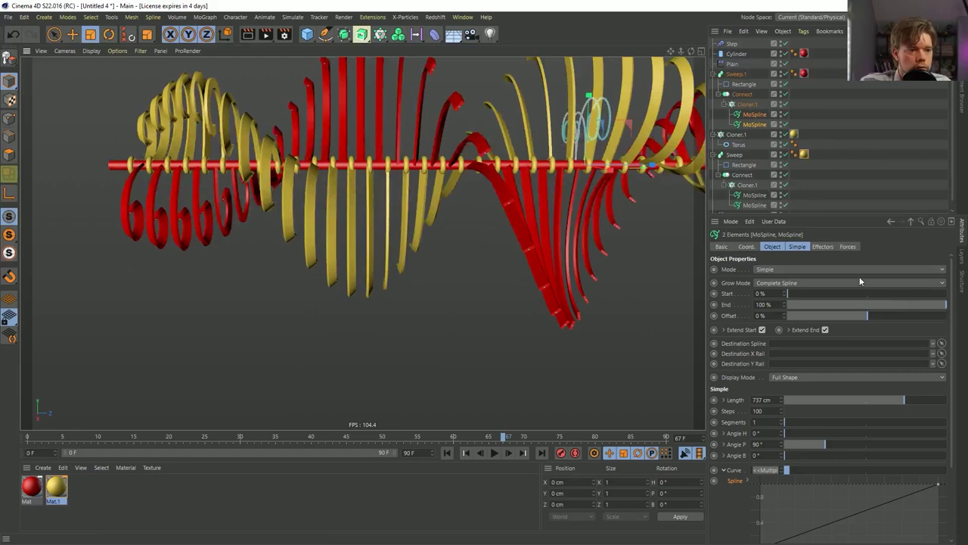
{"action": "left_click", "coordinate": [798, 246]}
{"action": "left_click_drag", "start_coordinate": [908, 272], "coordinate": [860, 270]}
- Orbit around the helix during playback to watch the ribbons twist along the rod
{"action": "left_click_drag", "start_coordinate": [252, 178], "coordinate": [227, 211], "text": "alt"}
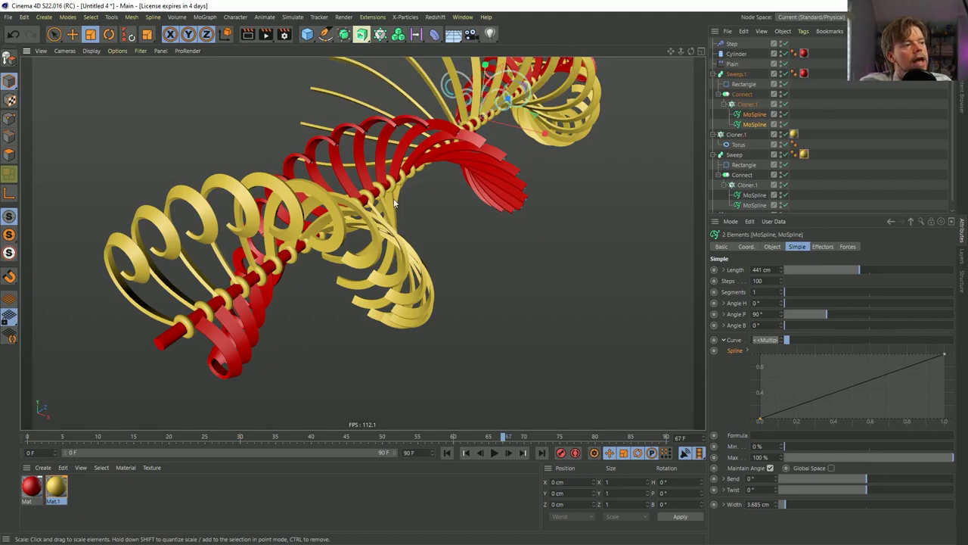
{"action": "left_click_drag", "start_coordinate": [286, 191], "coordinate": [126, 255], "text": "alt"}
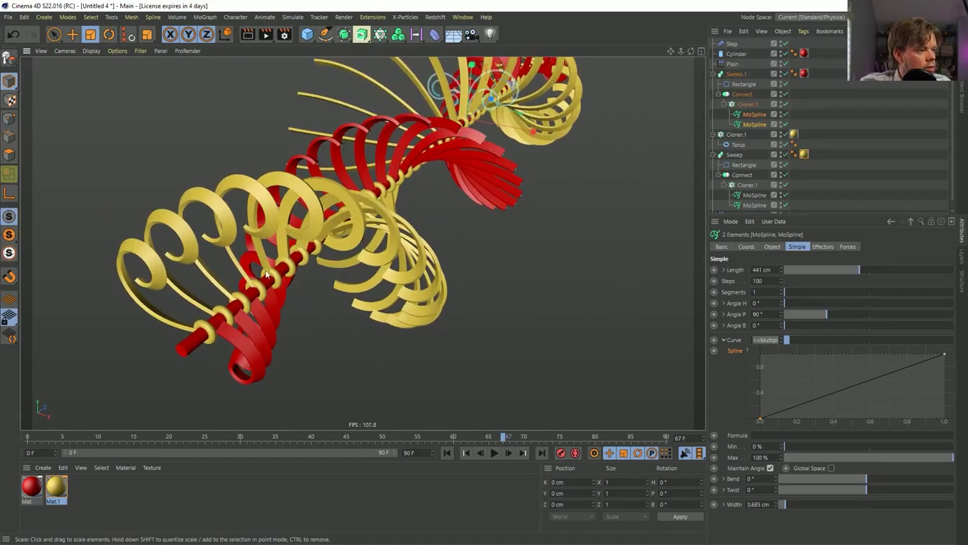
{"action": "left_click_drag", "start_coordinate": [266, 273], "coordinate": [299, 300], "text": "alt"}
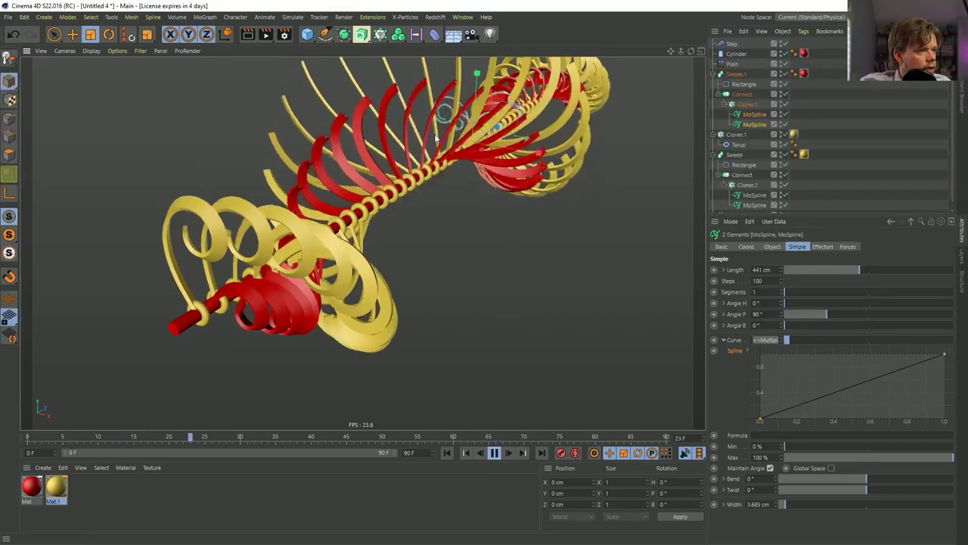
{"action": "left_click_drag", "start_coordinate": [342, 172], "coordinate": [362, 161], "text": "alt"}
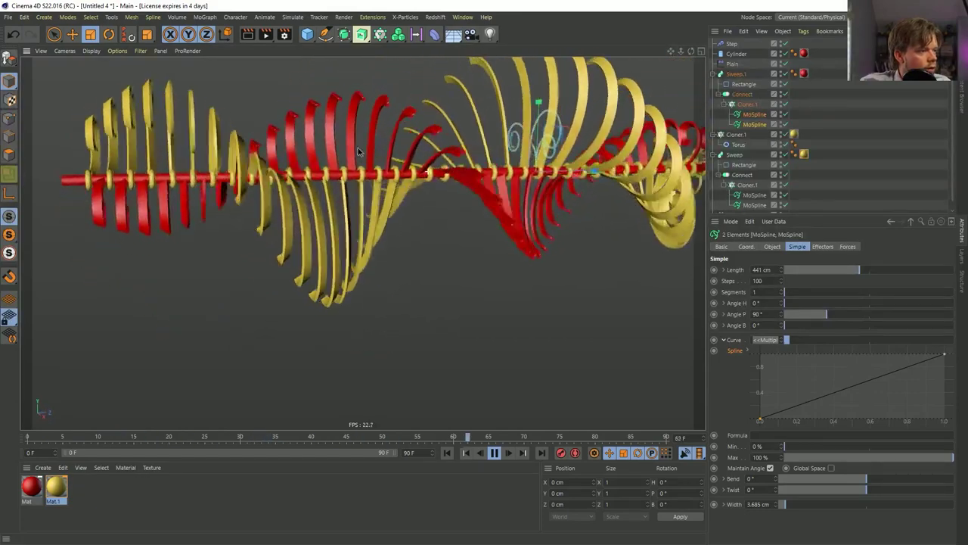
{"action": "left_click_drag", "start_coordinate": [362, 204], "coordinate": [425, 170], "text": "alt"}
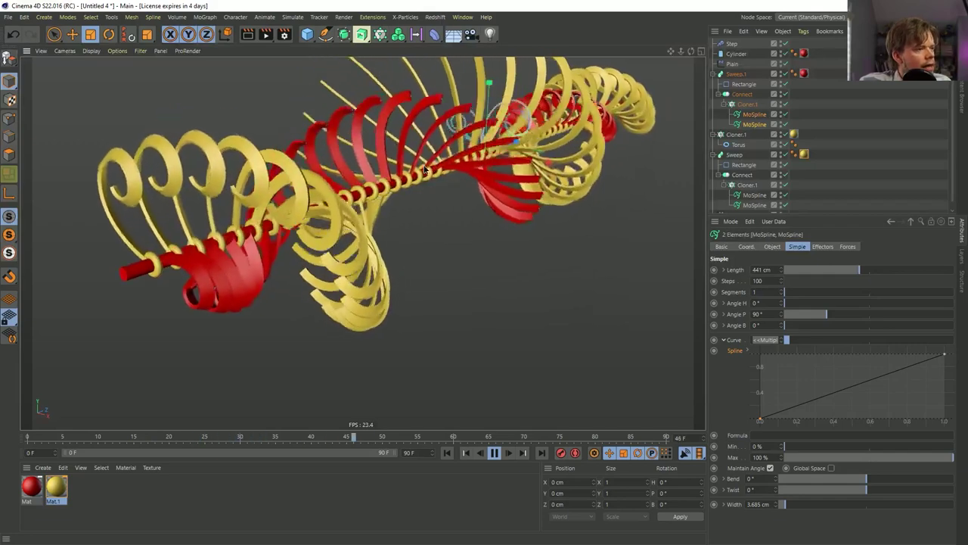
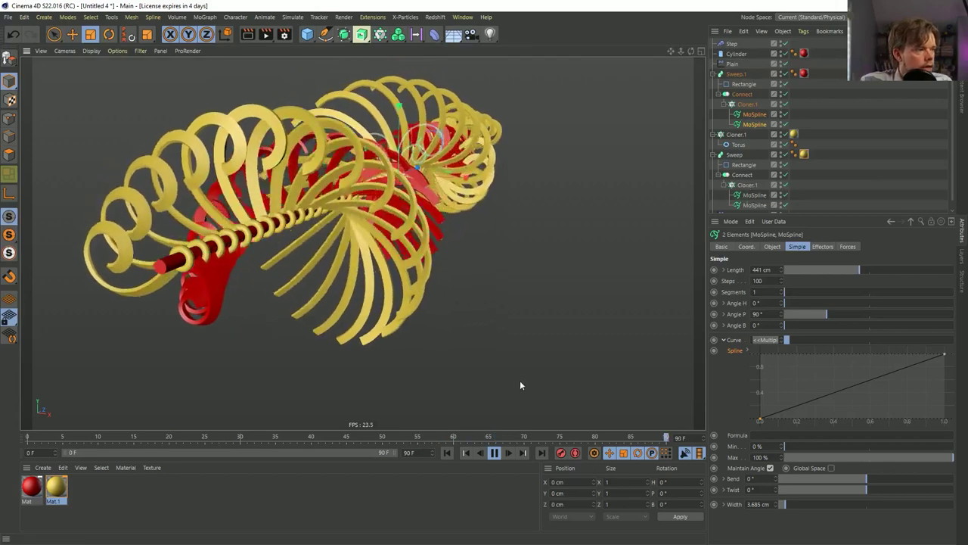
- Stop playback, rewind to frame 0, and enlarge the object list to show all objects
{"action": "left_click", "coordinate": [457, 459]}
{"action": "left_click", "coordinate": [457, 458]}
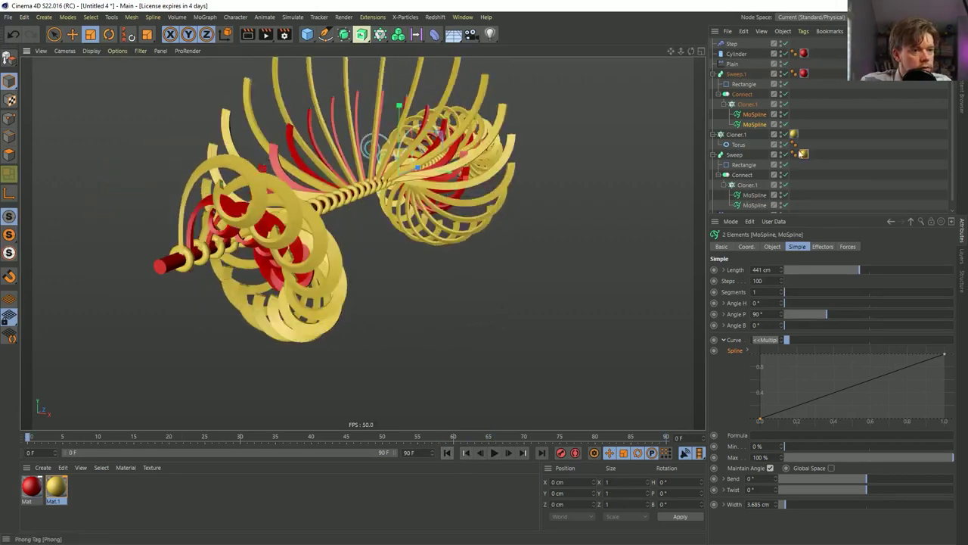
{"action": "left_click", "coordinate": [747, 185]}
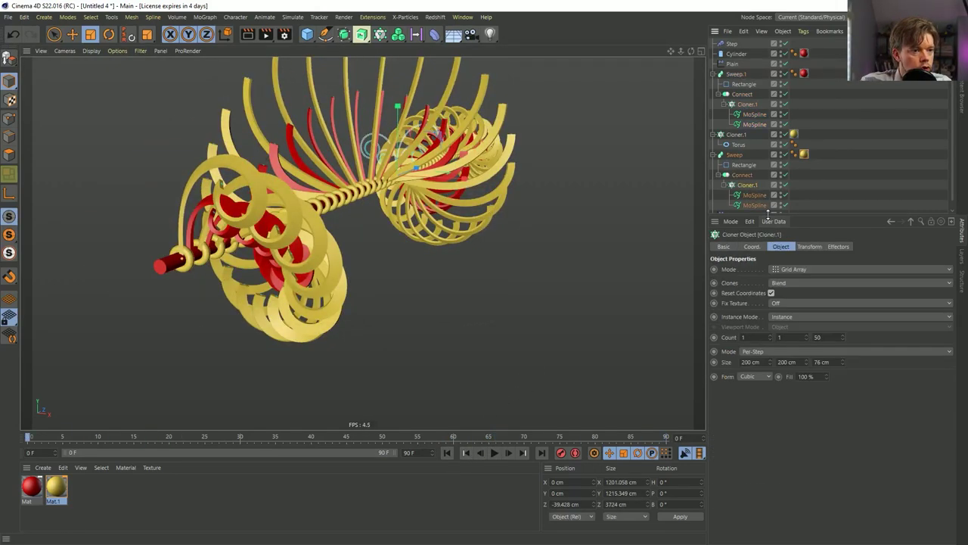
{"action": "left_click_drag", "start_coordinate": [768, 216], "coordinate": [766, 300]}
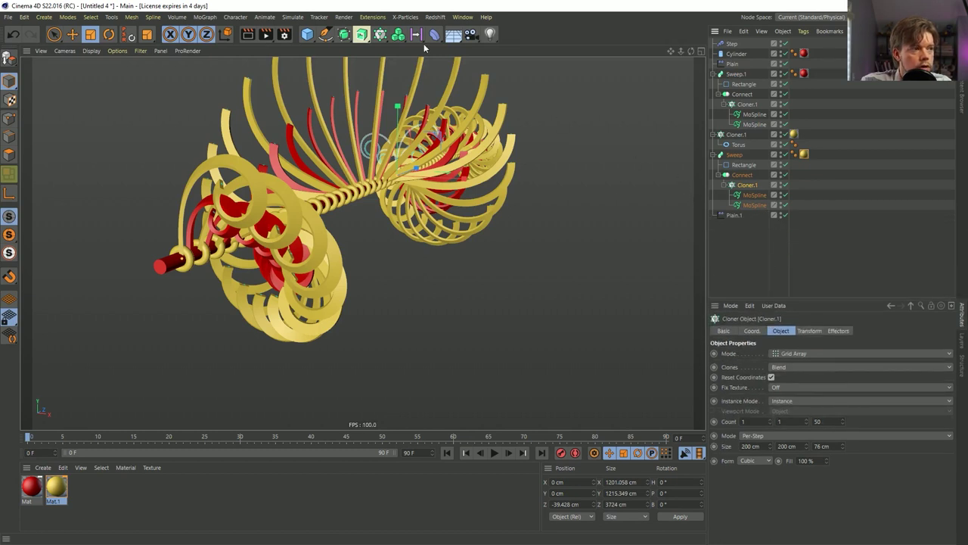
- Add a new Cloner with a Cylinder as its child and set the Cloner to Object mode
{"action": "left_click", "coordinate": [384, 39]}
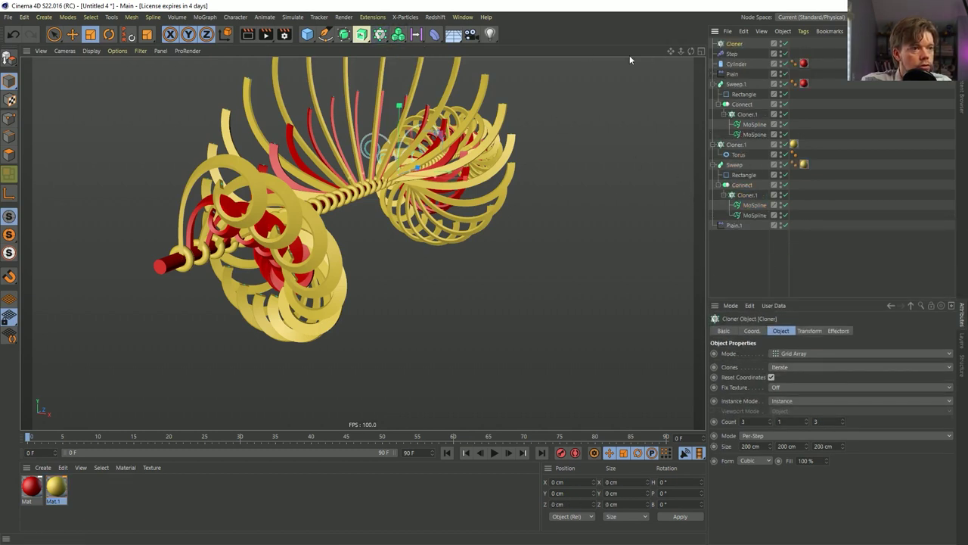
{"action": "left_click", "coordinate": [307, 34]}
{"action": "left_click", "coordinate": [505, 48]}
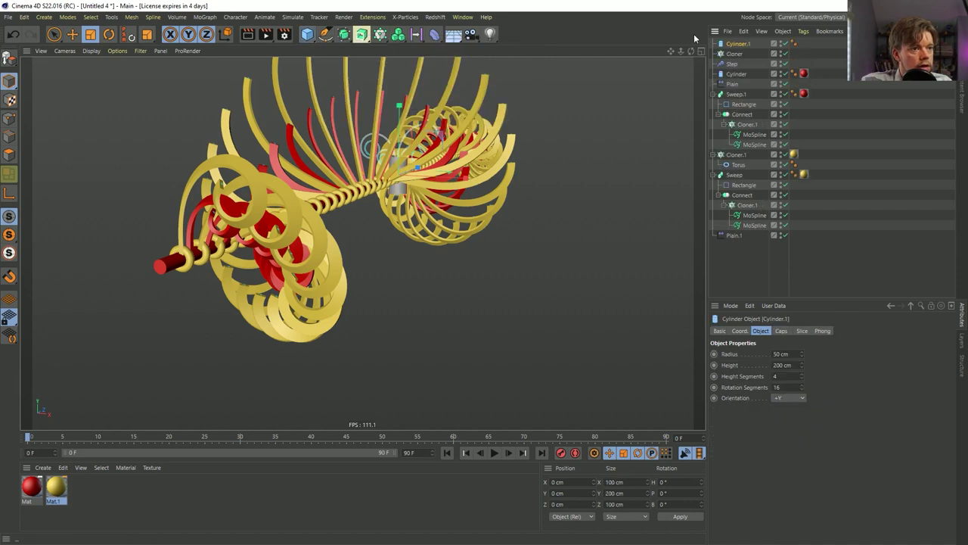
{"action": "left_click_drag", "start_coordinate": [739, 57], "coordinate": [738, 55]}
{"action": "left_click", "coordinate": [734, 44]}
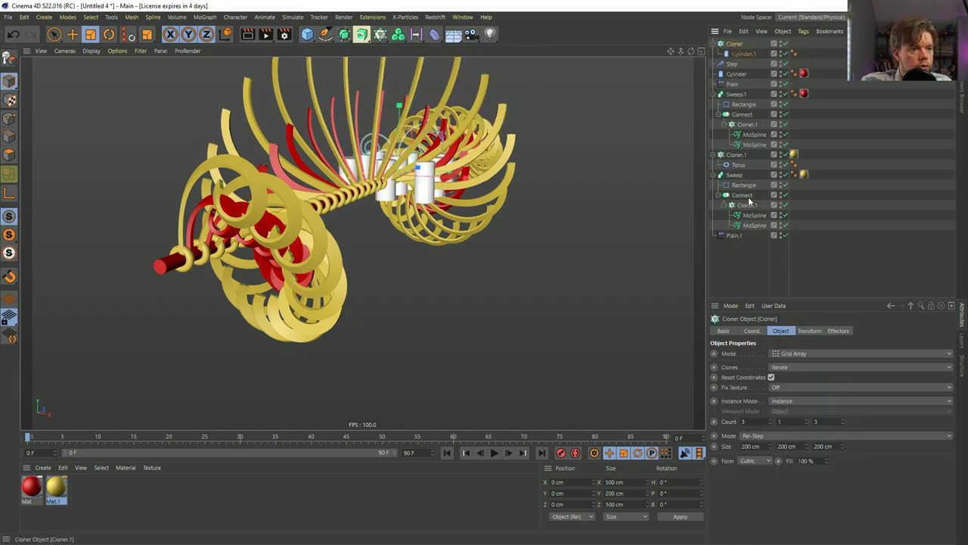
{"action": "left_click", "coordinate": [789, 356]}
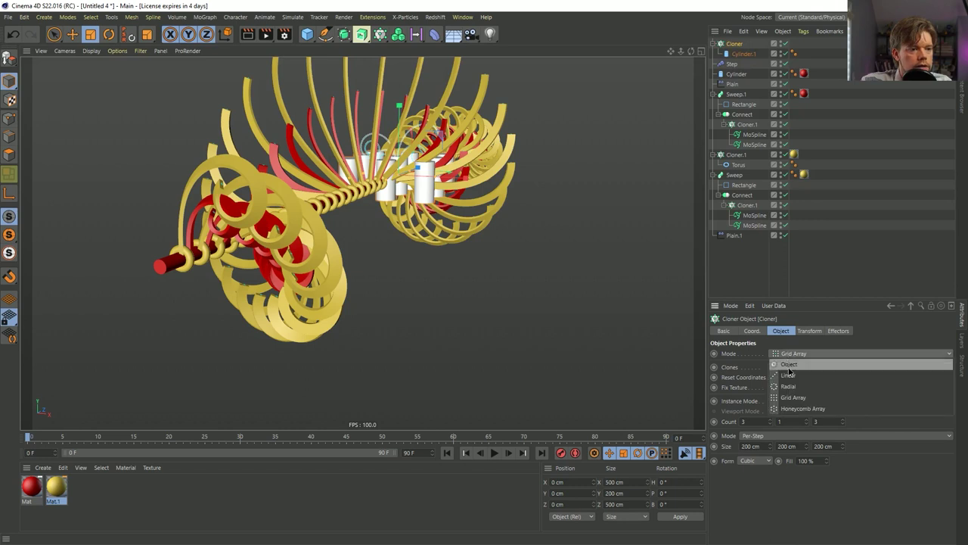
{"action": "left_click", "coordinate": [789, 364]}
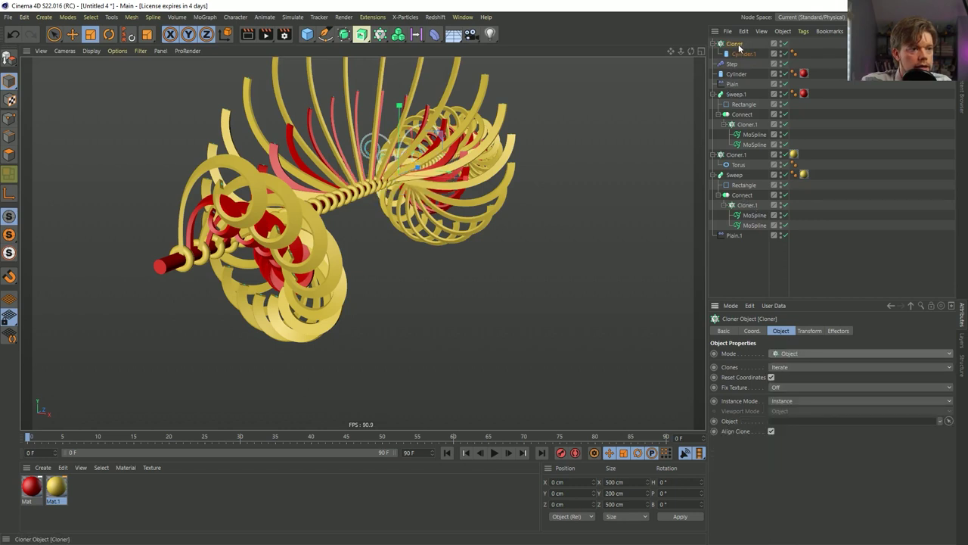
- Link Connect as the Cloner's source object, keeping Count as the distribution
{"action": "left_click_drag", "start_coordinate": [741, 201], "coordinate": [806, 381]}
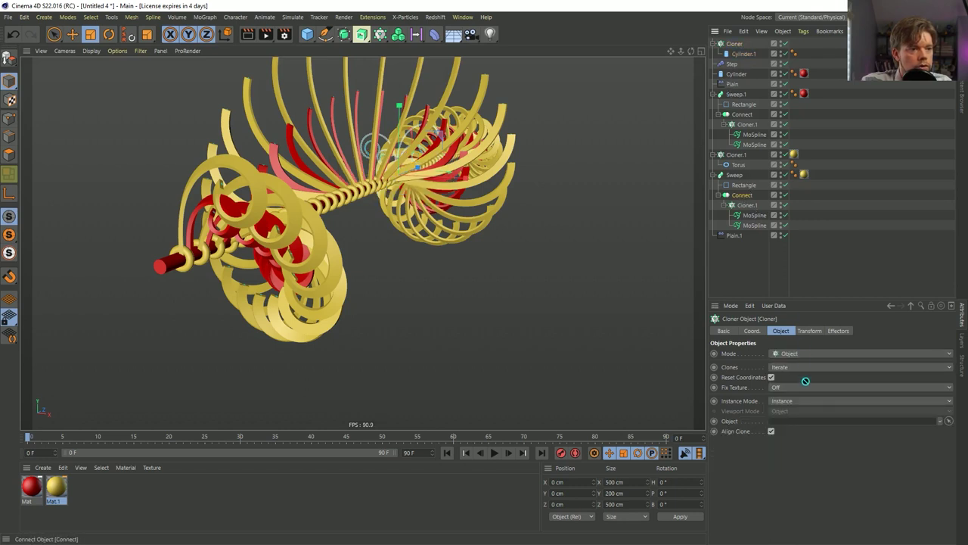
{"action": "left_click_drag", "start_coordinate": [805, 424], "coordinate": [805, 424]}
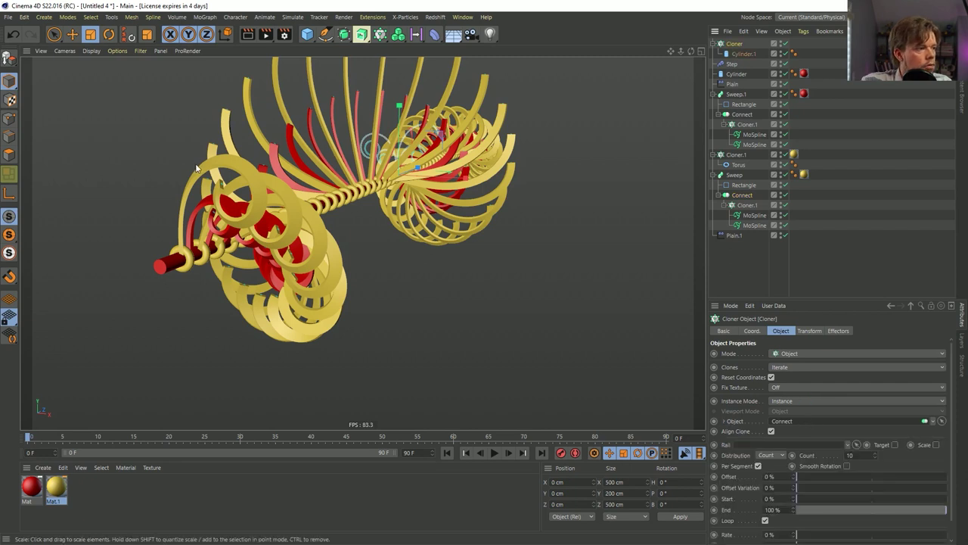
{"action": "left_click", "coordinate": [767, 455]}
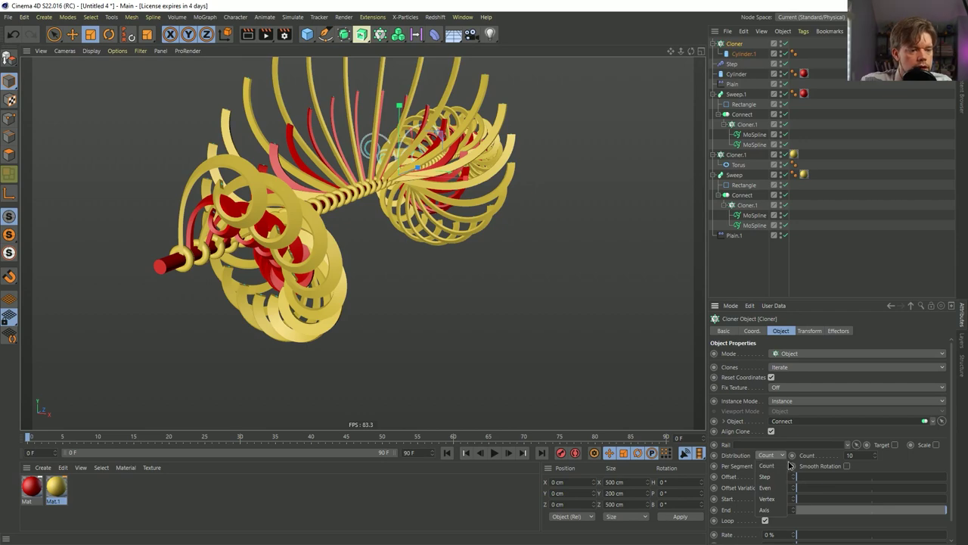
{"action": "left_click", "coordinate": [765, 455]}
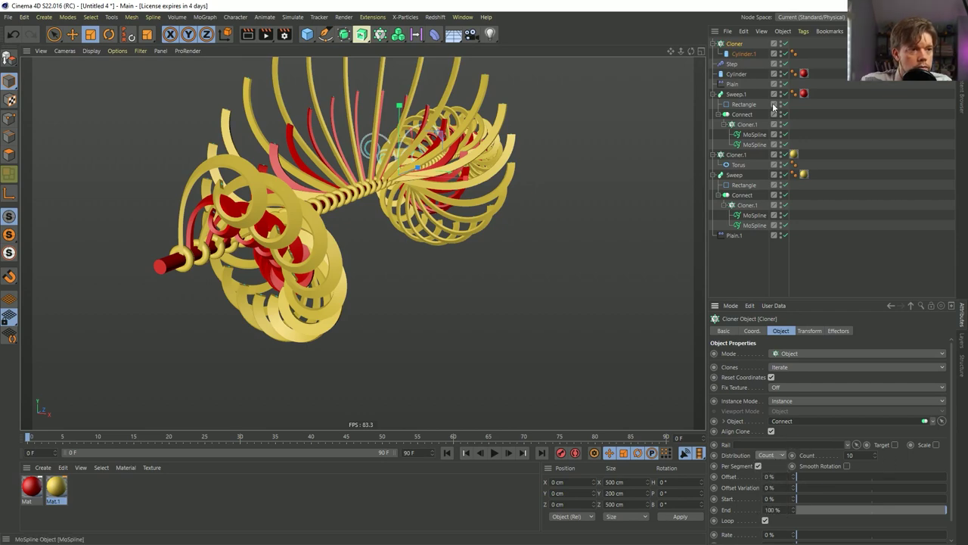
{"action": "left_click", "coordinate": [740, 54]}
{"action": "left_click_drag", "start_coordinate": [454, 199], "coordinate": [430, 195], "text": "alt"}
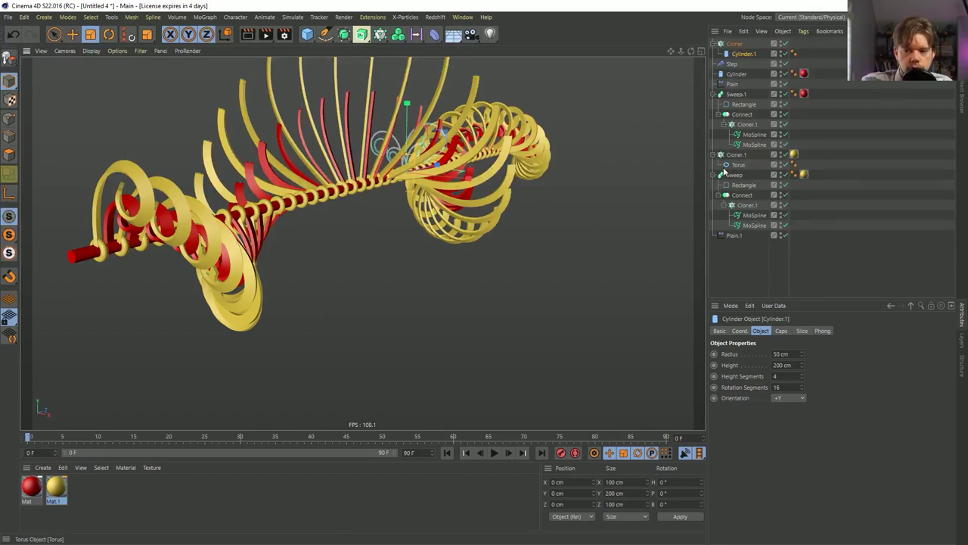
- Scale Cylinder.1 up to about 136.5 cm wide with the Scale tool
{"action": "key", "text": "t"}
{"action": "left_click_drag", "start_coordinate": [485, 180], "coordinate": [534, 185]}
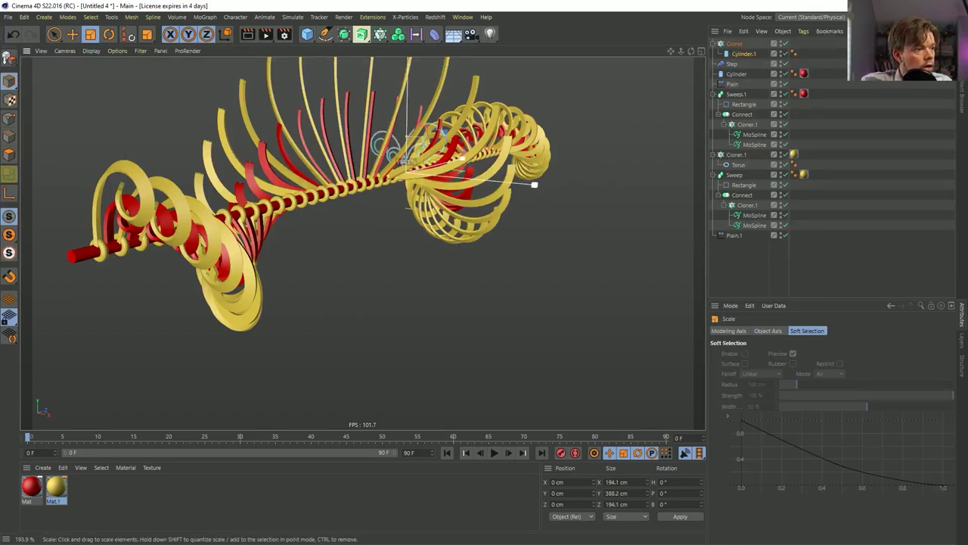
{"action": "left_click_drag", "start_coordinate": [615, 179], "coordinate": [663, 209]}
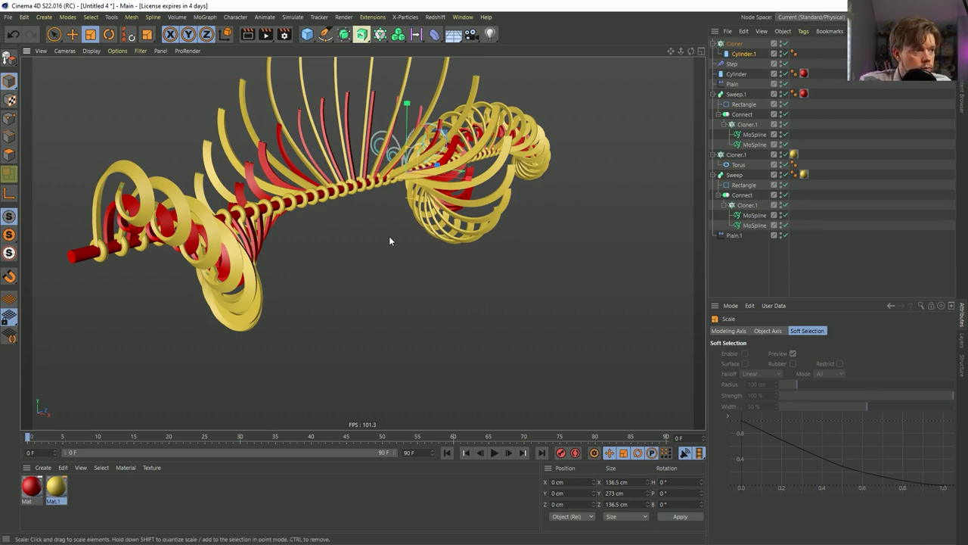
{"action": "left_click_drag", "start_coordinate": [389, 240], "coordinate": [666, 182], "text": "alt"}
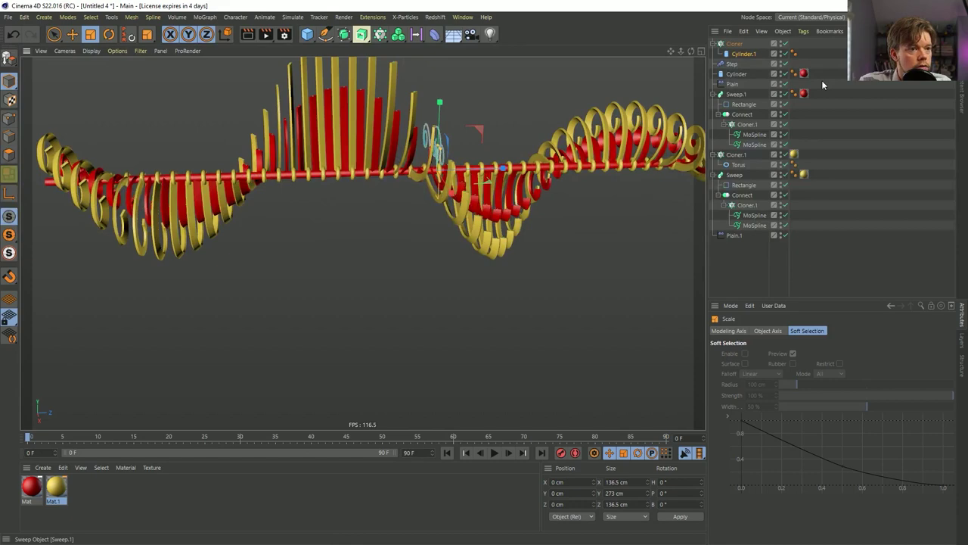
{"action": "left_click", "coordinate": [744, 55]}
{"action": "left_click_drag", "start_coordinate": [454, 189], "coordinate": [552, 167], "text": "alt"}
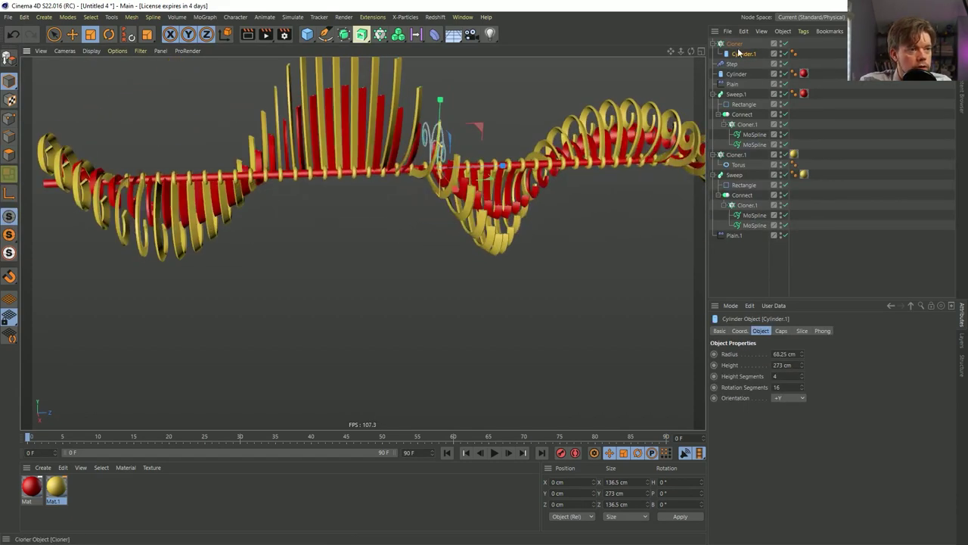
- Switch the Cloner's distribution from Count to Step at 100 cm
{"action": "left_click", "coordinate": [739, 45]}
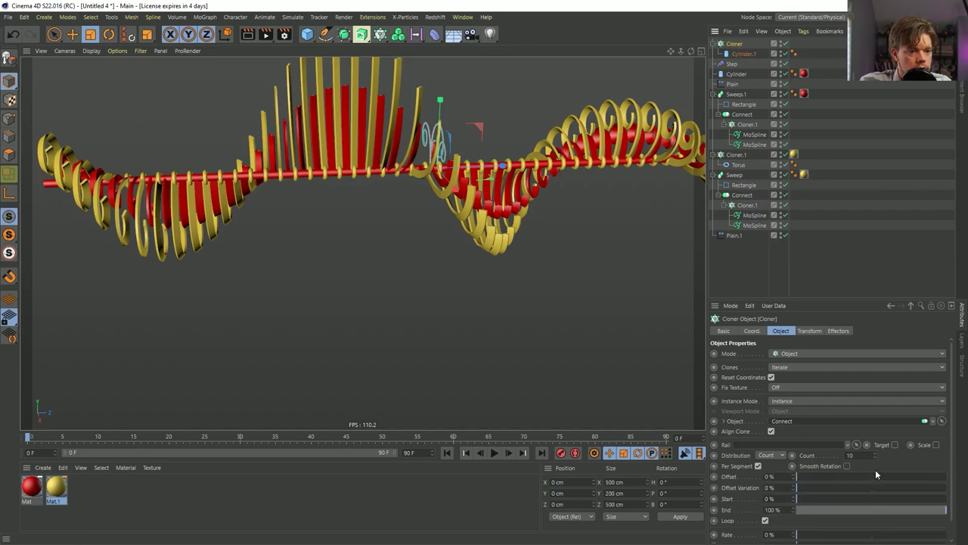
{"action": "left_click_drag", "start_coordinate": [469, 144], "coordinate": [401, 179], "text": "alt"}
{"action": "left_click", "coordinate": [770, 455]}
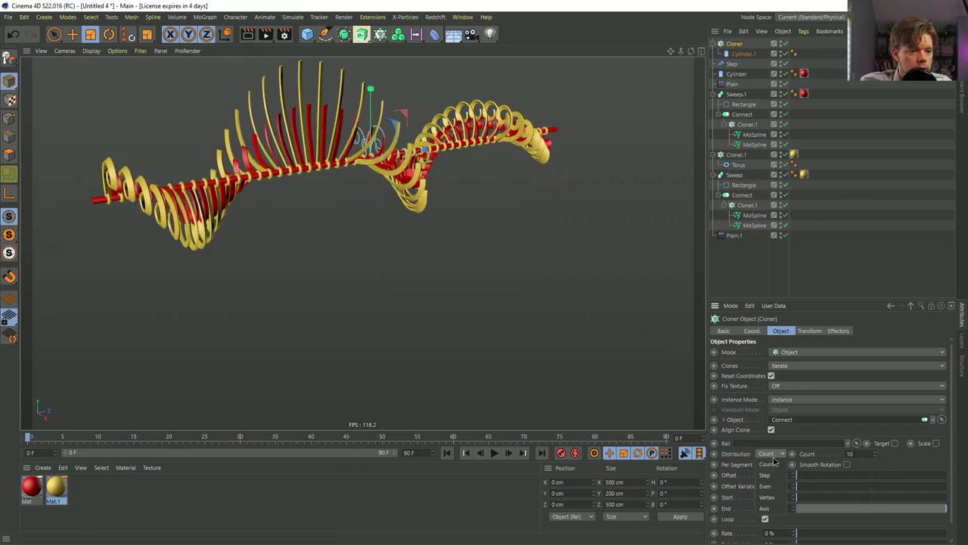
{"action": "left_click", "coordinate": [774, 475]}
{"action": "left_click_drag", "start_coordinate": [520, 298], "coordinate": [392, 193], "text": "alt"}
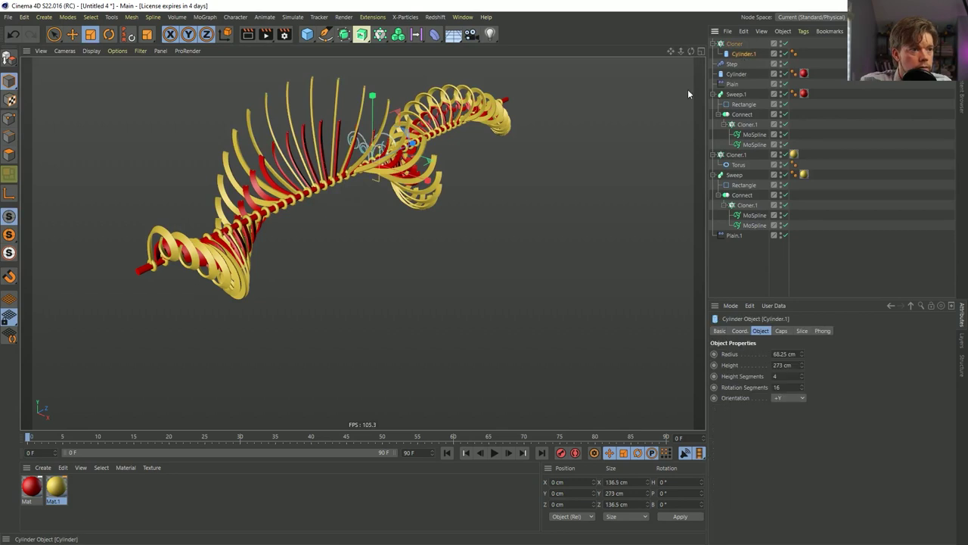
{"action": "left_click_drag", "start_coordinate": [688, 89], "coordinate": [622, 185]}
{"action": "key", "text": "ctrl+z"}
{"action": "key", "text": "ctrl+z"}
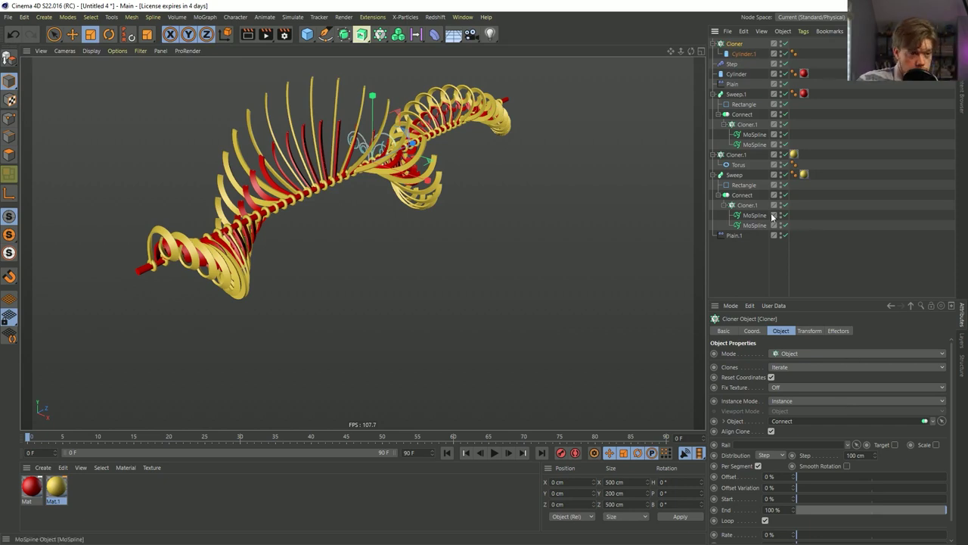
- Inspect the Connect and Cloner.1 settings from a side view of the sweeps
{"action": "left_click", "coordinate": [745, 195]}
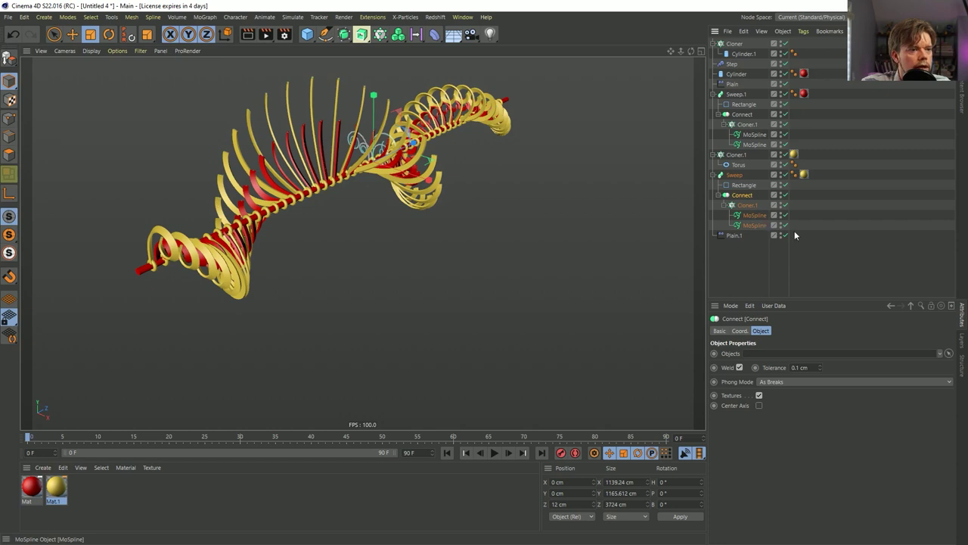
{"action": "left_click_drag", "start_coordinate": [250, 174], "coordinate": [313, 152], "text": "alt"}
{"action": "left_click", "coordinate": [749, 207]}
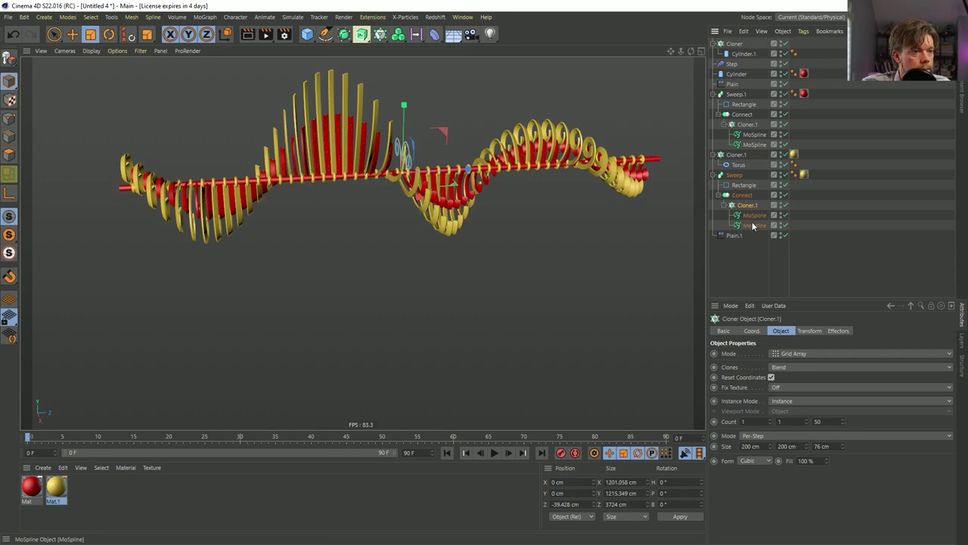
- Return the Cloner's distribution to Count with a count of 1
{"action": "left_click", "coordinate": [733, 43]}
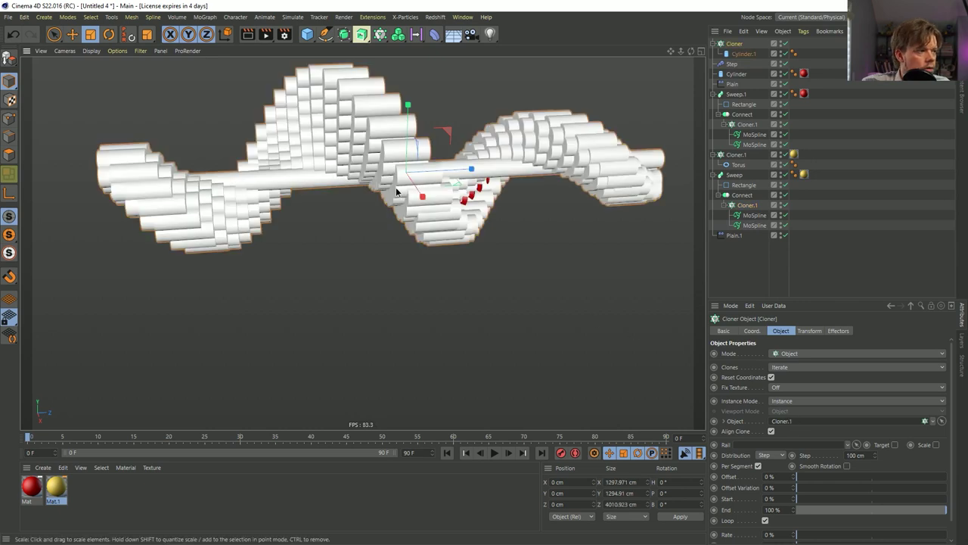
{"action": "left_click_drag", "start_coordinate": [397, 191], "coordinate": [529, 280], "text": "alt"}
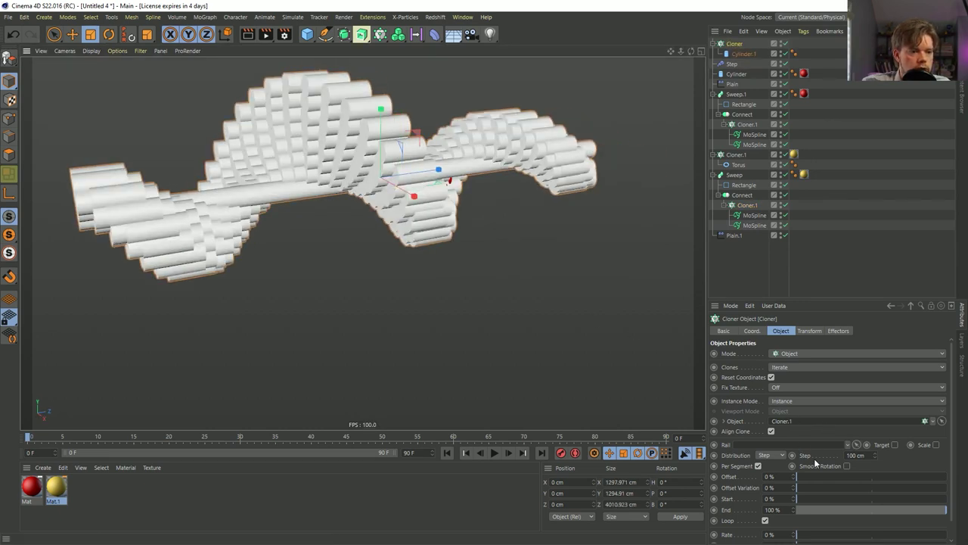
{"action": "left_click_drag", "start_coordinate": [875, 455], "coordinate": [882, 449]}
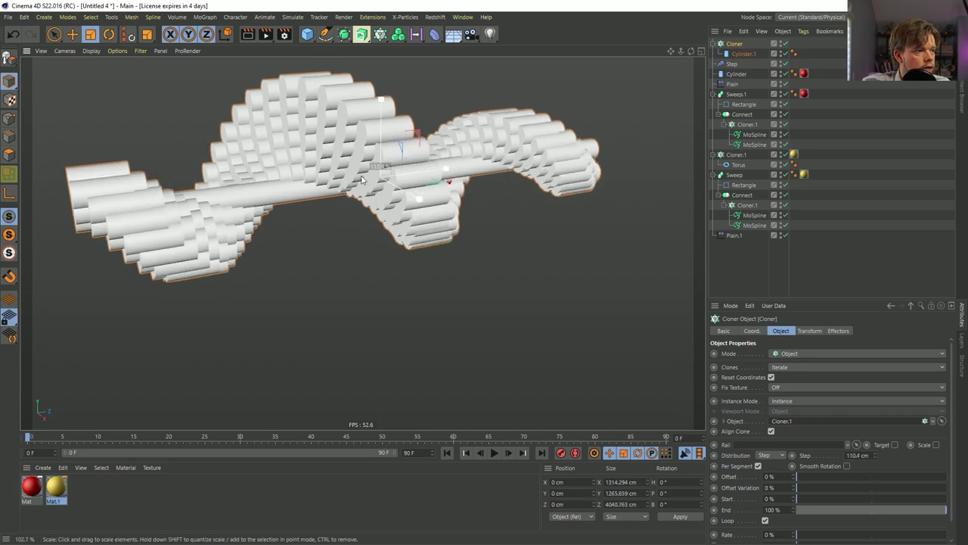
{"action": "key", "text": "ctrl+z"}
{"action": "left_click", "coordinate": [777, 455]}
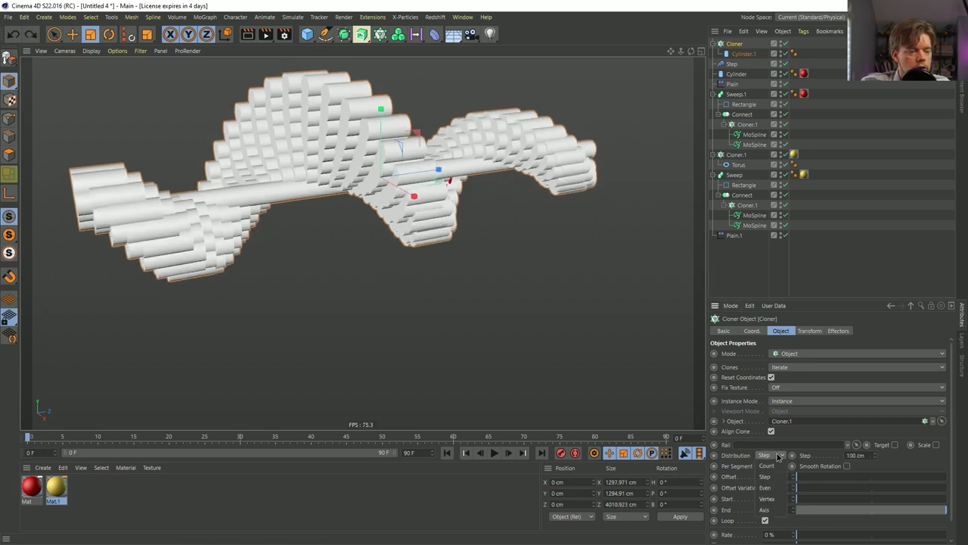
{"action": "left_click", "coordinate": [768, 465]}
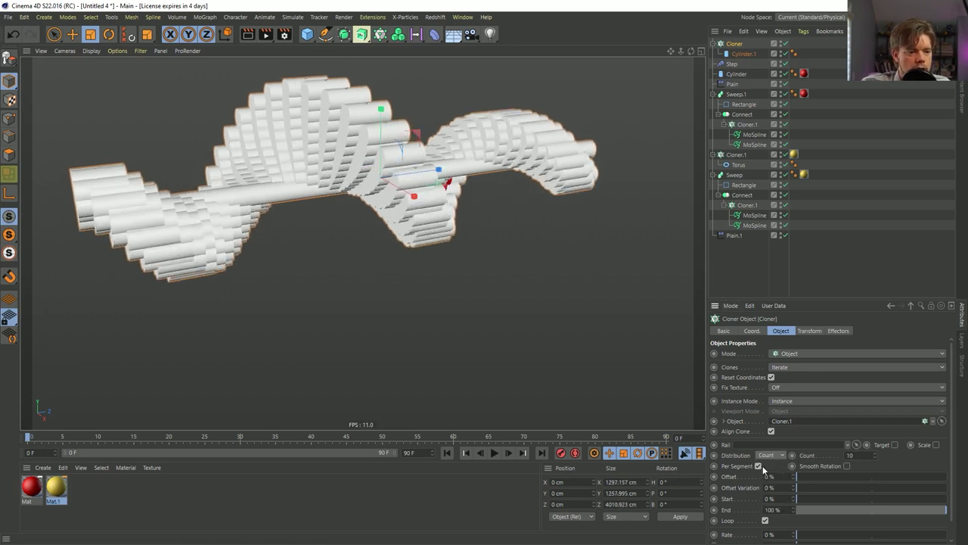
{"action": "type", "text": "1"}
{"action": "key", "text": "Return"}
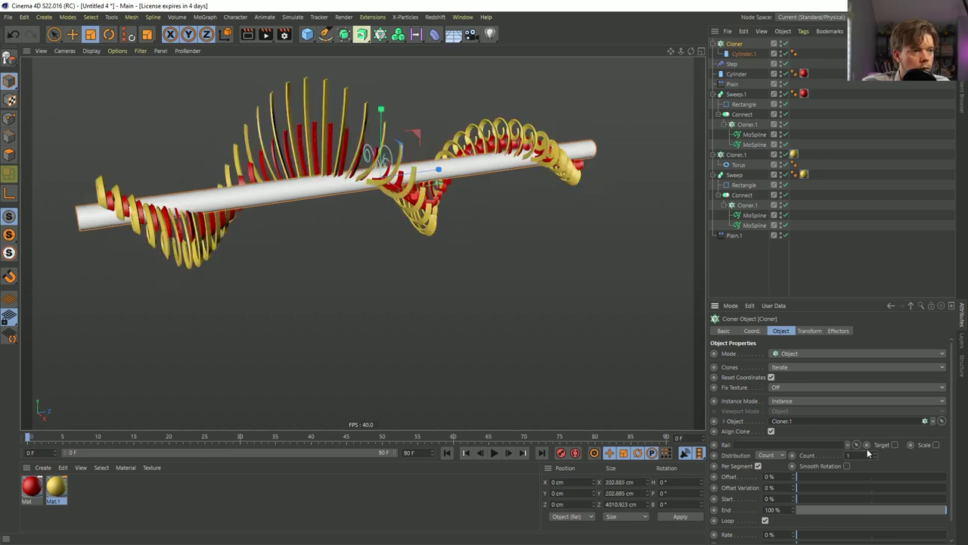
- Drag the Cloner's Offset up to 68% and check the cylinder arch from several angles
{"action": "left_click_drag", "start_coordinate": [358, 251], "coordinate": [163, 238], "text": "alt"}
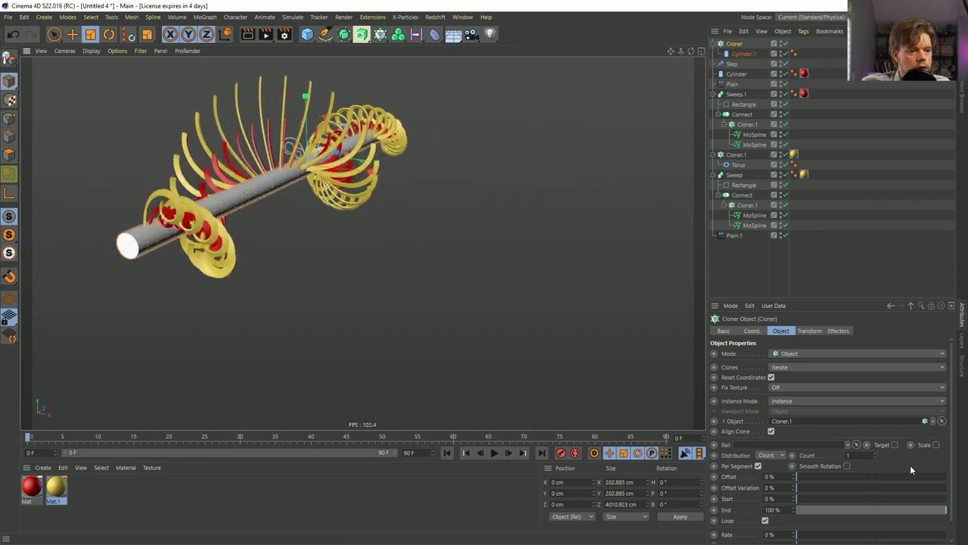
{"action": "mouse_move", "coordinate": [807, 478]}
{"action": "left_mouse_down"}
{"action": "mouse_move", "coordinate": [859, 462]}
{"action": "mouse_move", "coordinate": [789, 395]}
{"action": "left_mouse_up"}
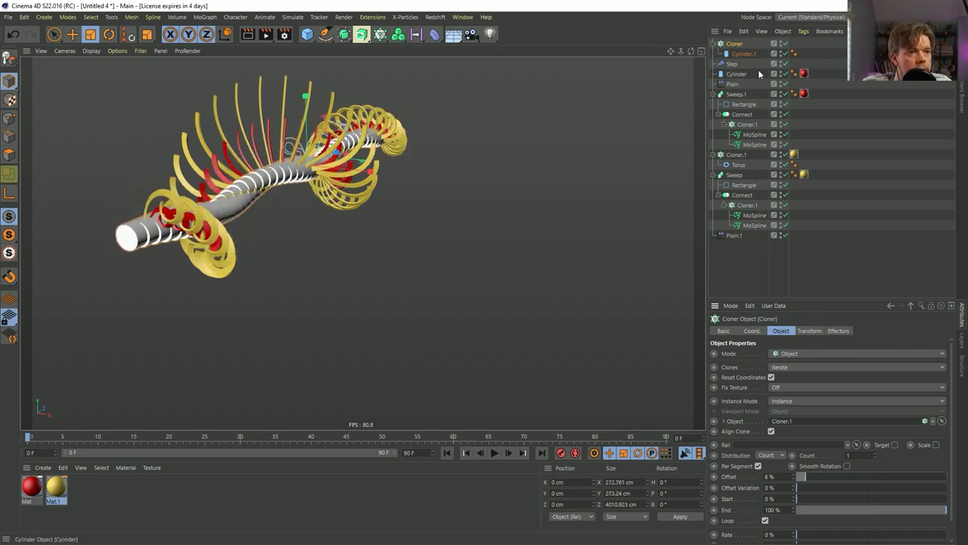
{"action": "left_click", "coordinate": [746, 207]}
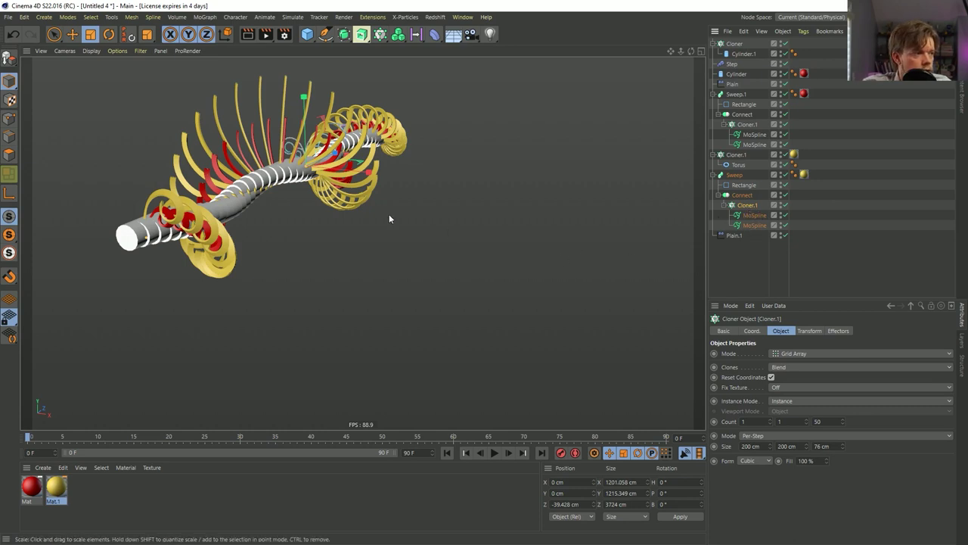
{"action": "left_click", "coordinate": [734, 43]}
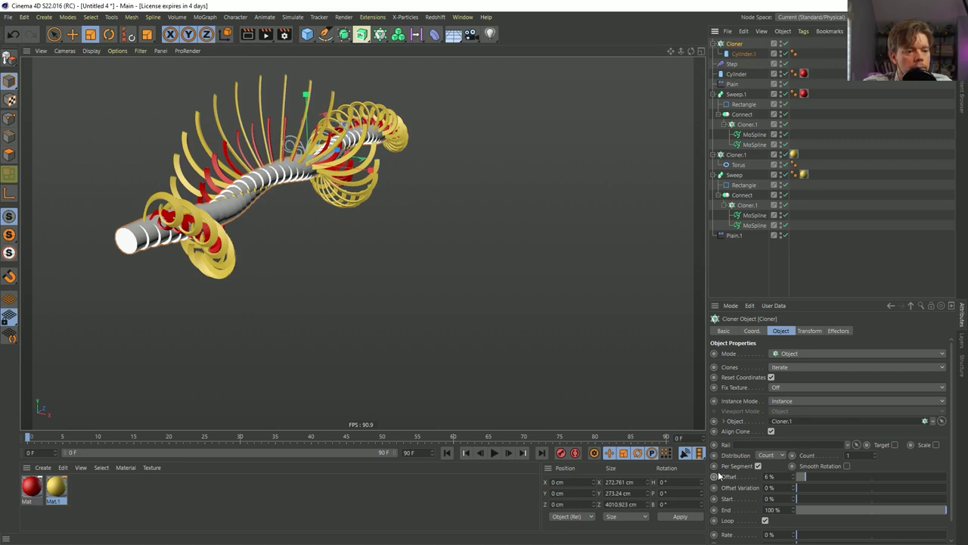
{"action": "mouse_move", "coordinate": [803, 479]}
{"action": "left_mouse_down"}
{"action": "mouse_move", "coordinate": [922, 473]}
{"action": "mouse_move", "coordinate": [899, 475]}
{"action": "left_mouse_up"}
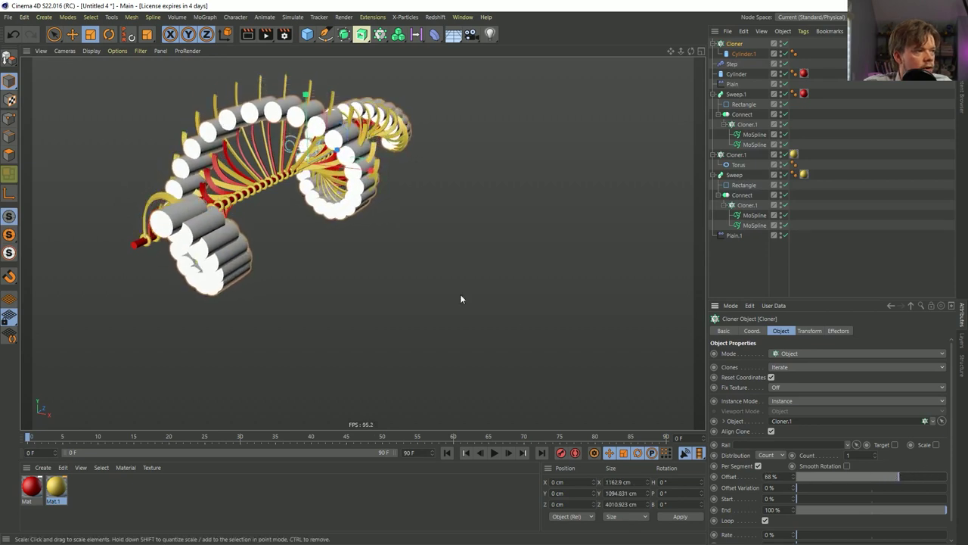
{"action": "mouse_move", "coordinate": [460, 298]}
{"action": "left_mouse_down", "text": "alt"}
{"action": "mouse_move", "coordinate": [393, 177]}
{"action": "mouse_move", "coordinate": [240, 127]}
{"action": "left_mouse_up", "text": "alt"}
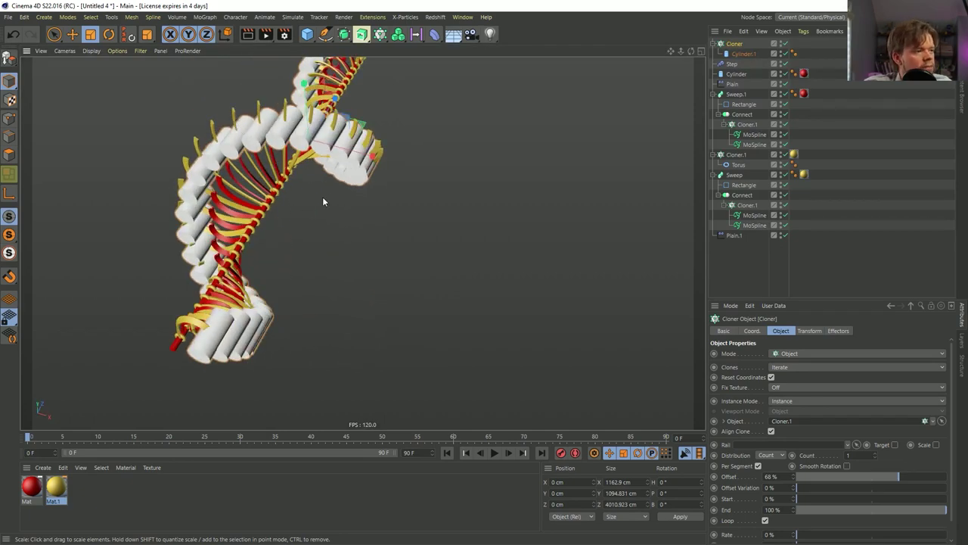
{"action": "mouse_move", "coordinate": [298, 161]}
{"action": "left_mouse_down", "text": "alt"}
{"action": "mouse_move", "coordinate": [270, 110]}
{"action": "mouse_move", "coordinate": [286, 142]}
{"action": "left_mouse_up", "text": "alt"}
{"action": "left_click_drag", "start_coordinate": [250, 195], "coordinate": [211, 192], "text": "alt"}
{"action": "left_click_drag", "start_coordinate": [227, 198], "coordinate": [284, 229], "text": "alt"}
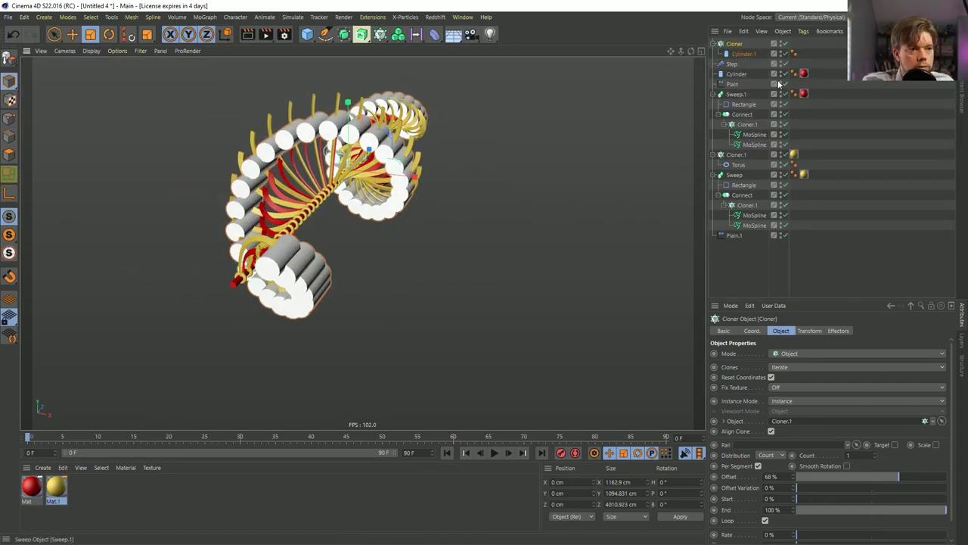
{"action": "left_click", "coordinate": [743, 53]}
- Shrink Cylinder.1 into small pegs with the Scale tool
{"action": "key", "text": "t"}
{"action": "left_click_drag", "start_coordinate": [485, 212], "coordinate": [277, 302]}
{"action": "left_click_drag", "start_coordinate": [277, 302], "coordinate": [223, 220], "text": "alt"}
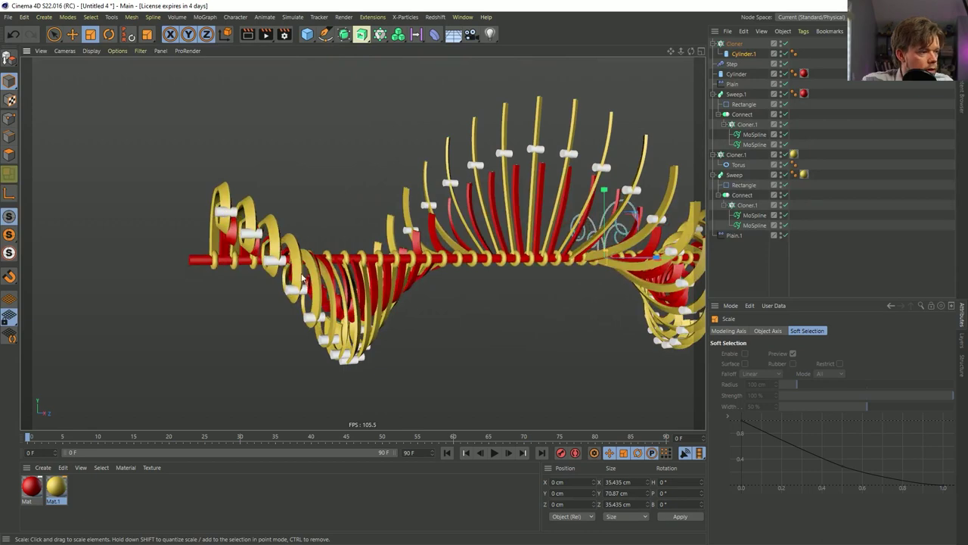
{"action": "left_click_drag", "start_coordinate": [302, 279], "coordinate": [355, 333], "text": "alt"}
- In the Cloner's Transform tab, offset the clones 5 cm on X and -35 cm on Y
{"action": "left_click", "coordinate": [734, 43]}
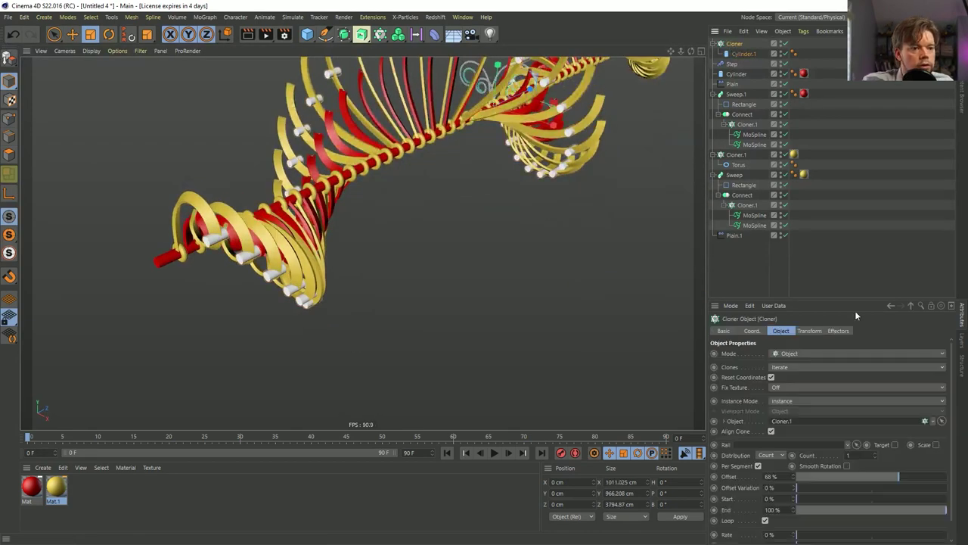
{"action": "left_click", "coordinate": [810, 331]}
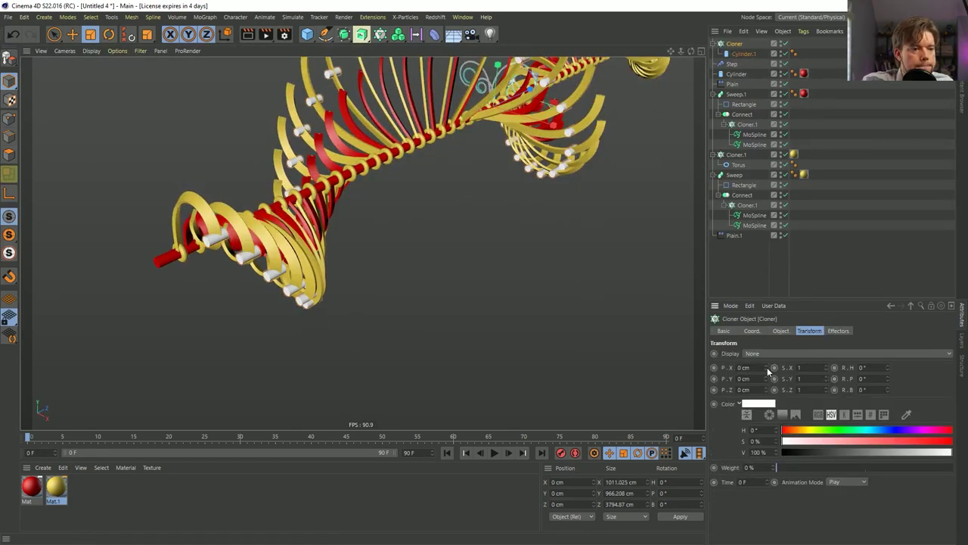
{"action": "left_click_drag", "start_coordinate": [768, 371], "coordinate": [769, 405]}
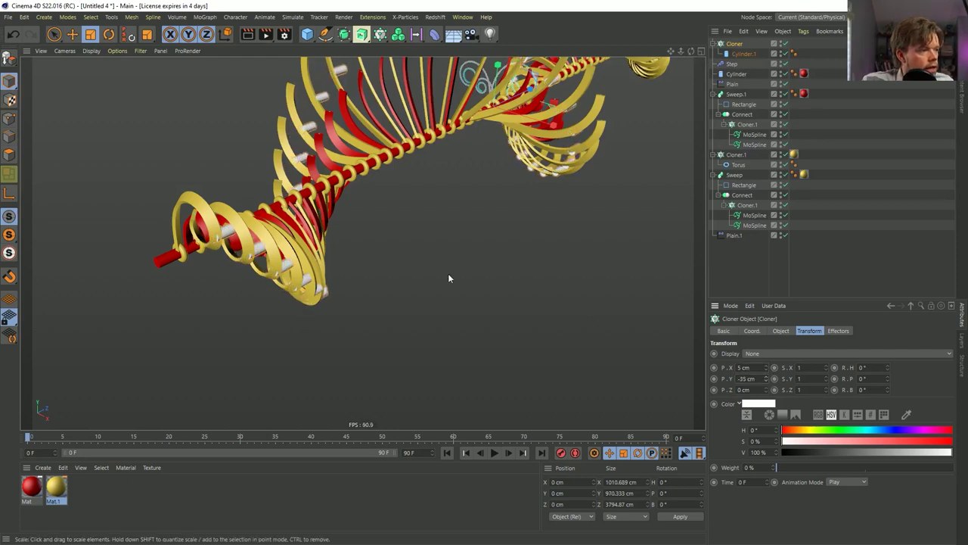
{"action": "mouse_move", "coordinate": [361, 255]}
{"action": "left_mouse_down", "text": "alt"}
{"action": "mouse_move", "coordinate": [236, 227]}
{"action": "mouse_move", "coordinate": [270, 302]}
{"action": "mouse_move", "coordinate": [329, 296]}
{"action": "mouse_move", "coordinate": [319, 305]}
{"action": "left_mouse_up", "text": "alt"}
{"action": "mouse_move", "coordinate": [357, 342]}
{"action": "left_mouse_down", "text": "alt"}
{"action": "mouse_move", "coordinate": [437, 304]}
{"action": "mouse_move", "coordinate": [329, 298]}
{"action": "left_mouse_up", "text": "alt"}
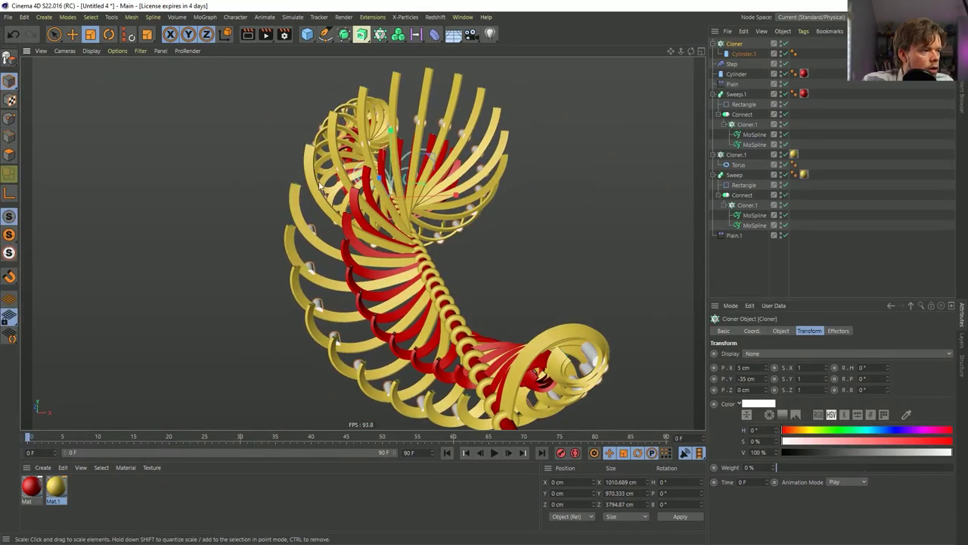
{"action": "mouse_move", "coordinate": [417, 100]}
{"action": "left_mouse_down", "text": "alt"}
{"action": "mouse_move", "coordinate": [469, 110]}
{"action": "mouse_move", "coordinate": [405, 113]}
{"action": "left_mouse_up", "text": "alt"}
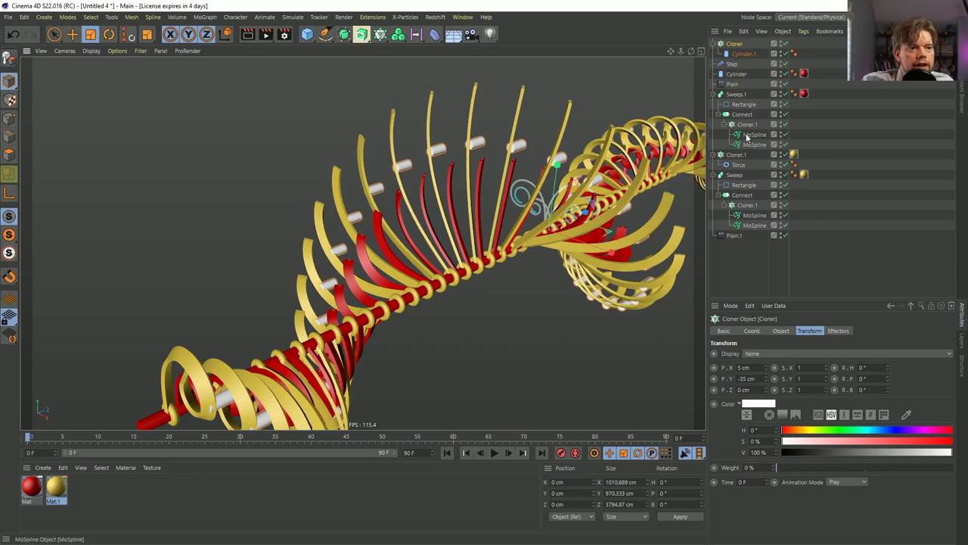
{"action": "left_click", "coordinate": [756, 186]}
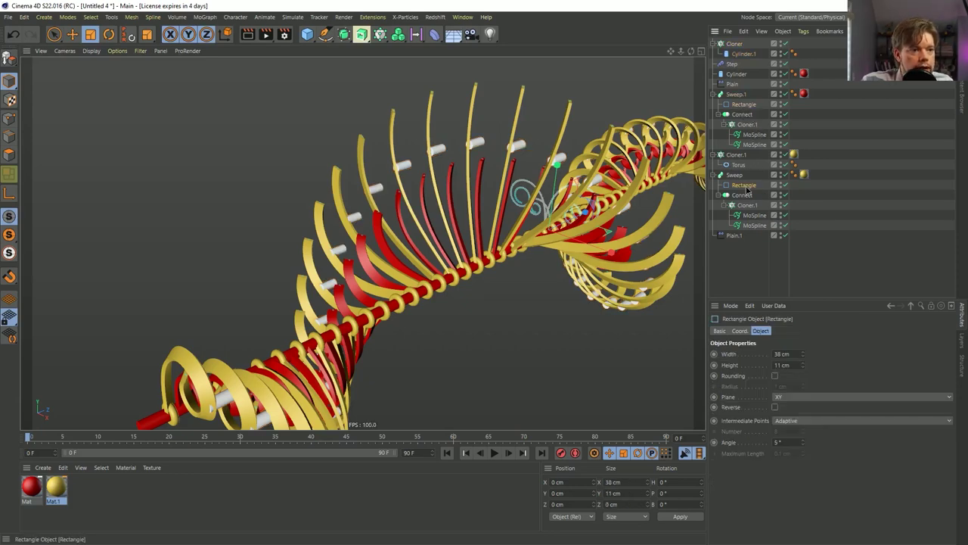
- Set the profile Rectangle height to 110 cm and Ctrl-drag Connect to create Connect.1 inside the Sweep
{"action": "left_click_drag", "start_coordinate": [802, 365], "coordinate": [840, 335]}
{"action": "left_click_drag", "start_coordinate": [373, 246], "coordinate": [286, 240], "text": "alt"}
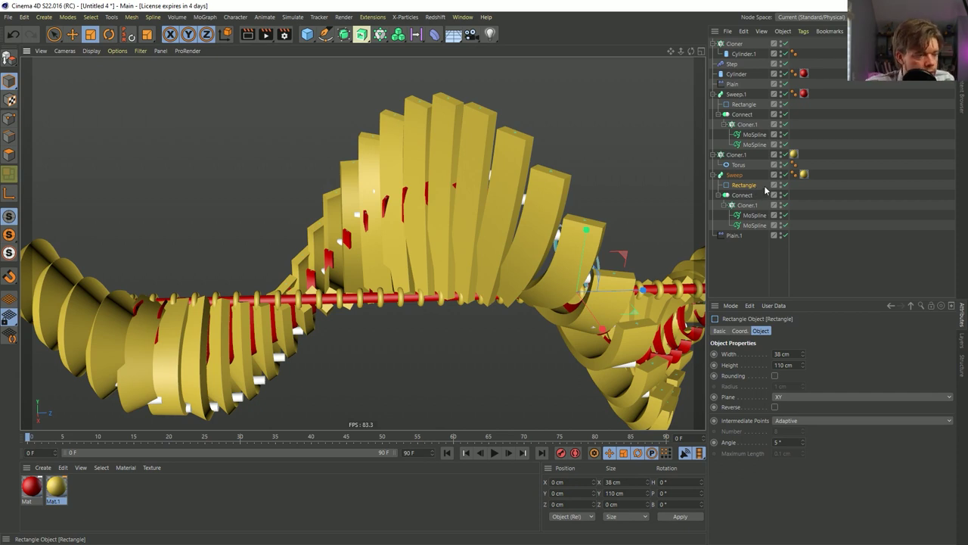
{"action": "left_click", "coordinate": [718, 195]}
{"action": "left_click_drag", "start_coordinate": [744, 185], "coordinate": [745, 202]}
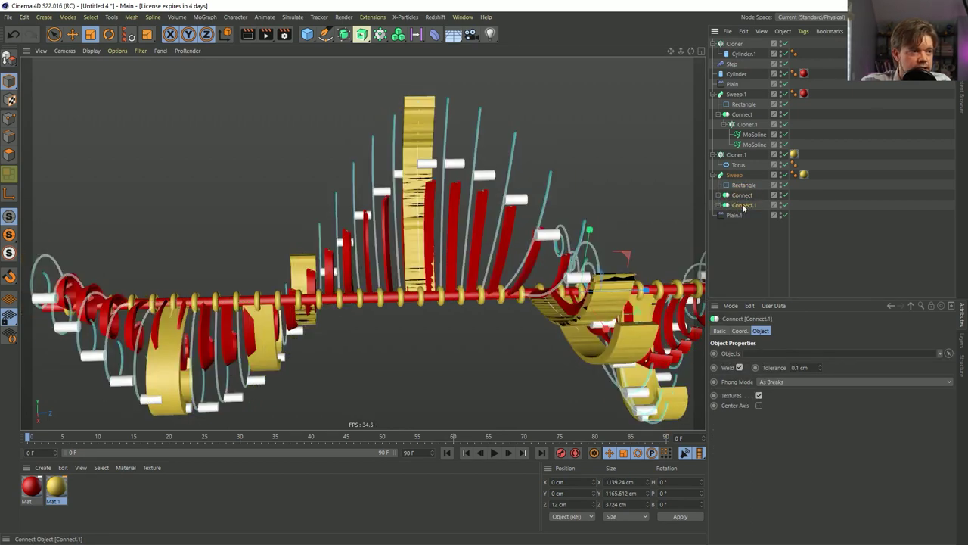
{"action": "left_click_drag", "start_coordinate": [422, 231], "coordinate": [469, 296], "text": "alt"}
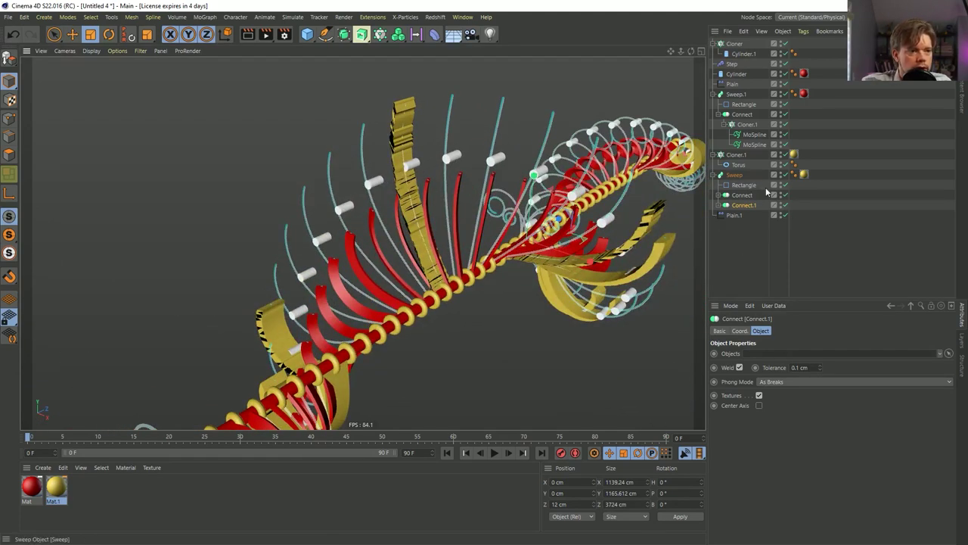
- Select both MoSplines under Connect.1 and set their Angle P to 86°
{"action": "left_click", "coordinate": [721, 209]}
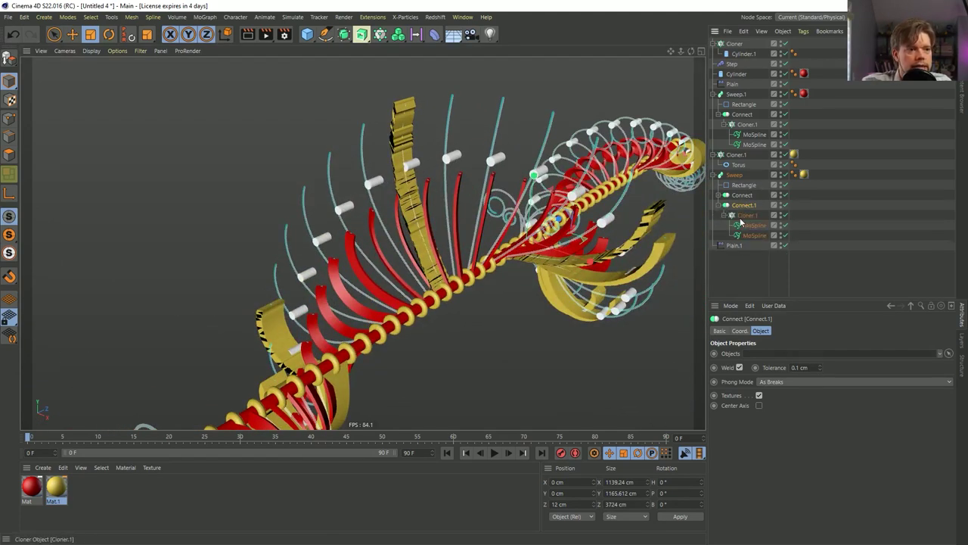
{"action": "left_click", "coordinate": [754, 225]}
{"action": "left_click", "coordinate": [754, 236], "text": "shift"}
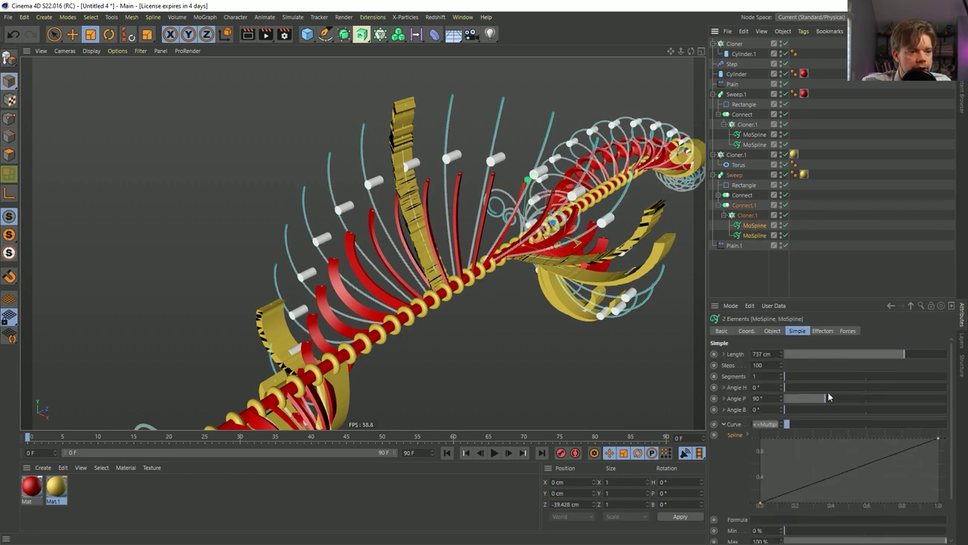
{"action": "left_click_drag", "start_coordinate": [825, 399], "coordinate": [824, 401]}
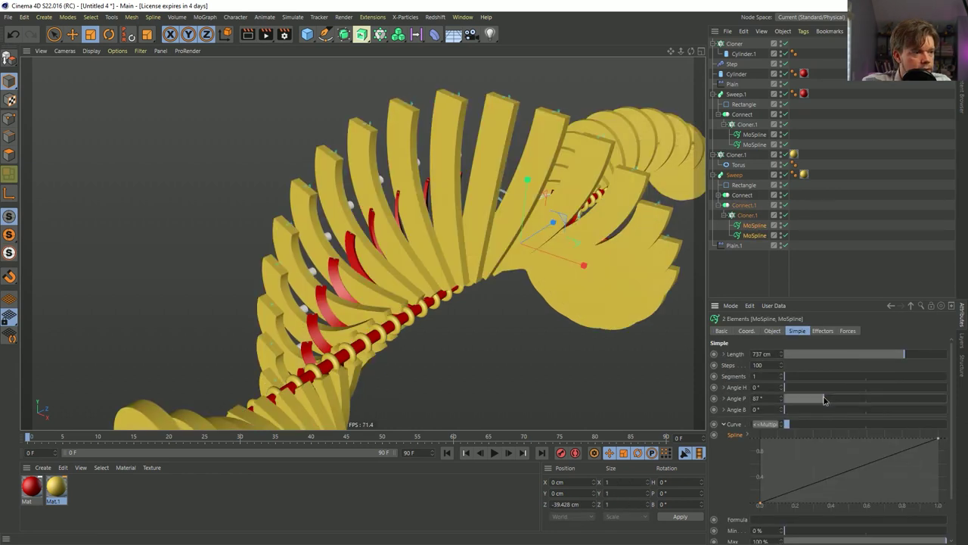
{"action": "left_click_drag", "start_coordinate": [356, 314], "coordinate": [196, 257], "text": "alt"}
{"action": "scroll", "coordinate": [129, 259], "scroll_direction": "up", "scroll_amount": 5}
{"action": "scroll", "coordinate": [130, 263], "scroll_direction": "down", "scroll_amount": 5}
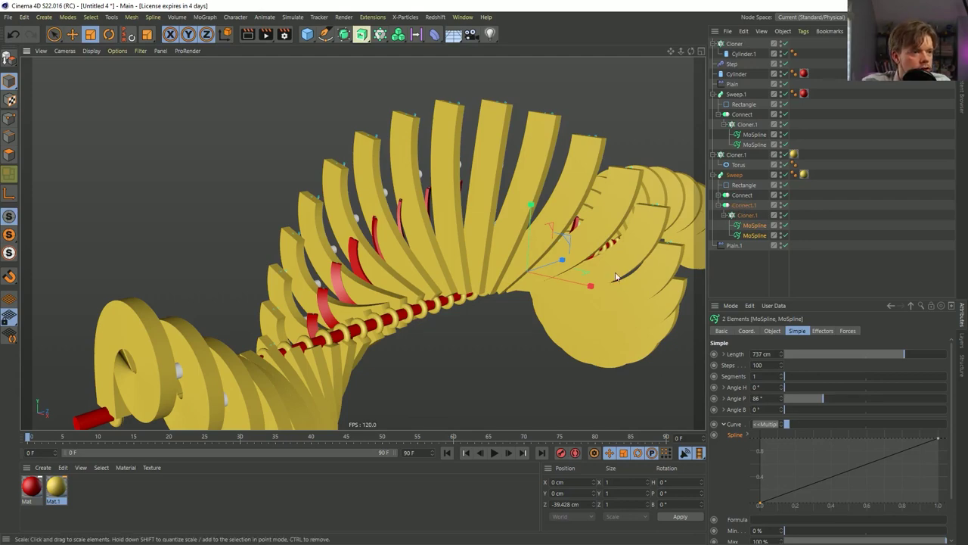
{"action": "left_click_drag", "start_coordinate": [615, 271], "coordinate": [617, 301], "text": "alt"}
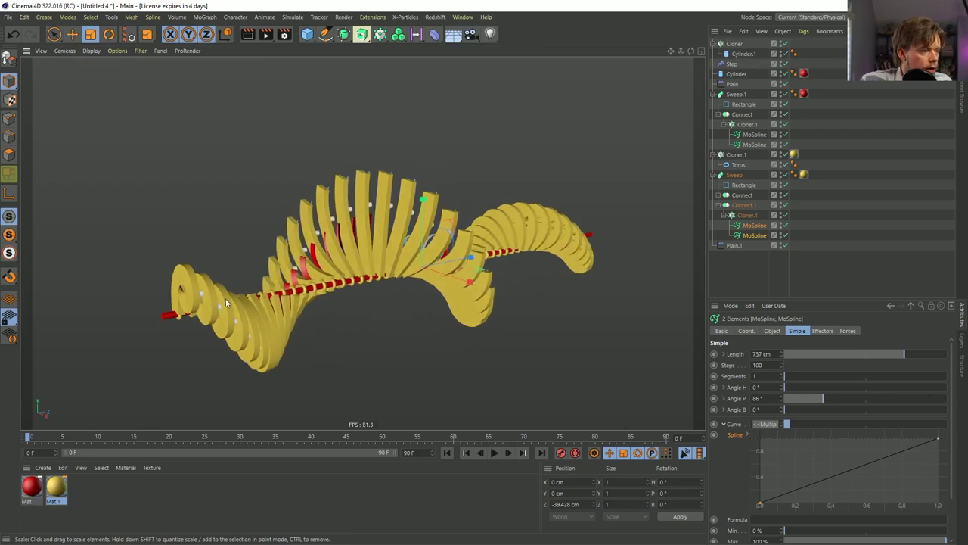
{"action": "left_click_drag", "start_coordinate": [485, 241], "coordinate": [352, 259], "text": "alt"}
{"action": "scroll", "coordinate": [446, 274], "scroll_direction": "up", "scroll_amount": 3}
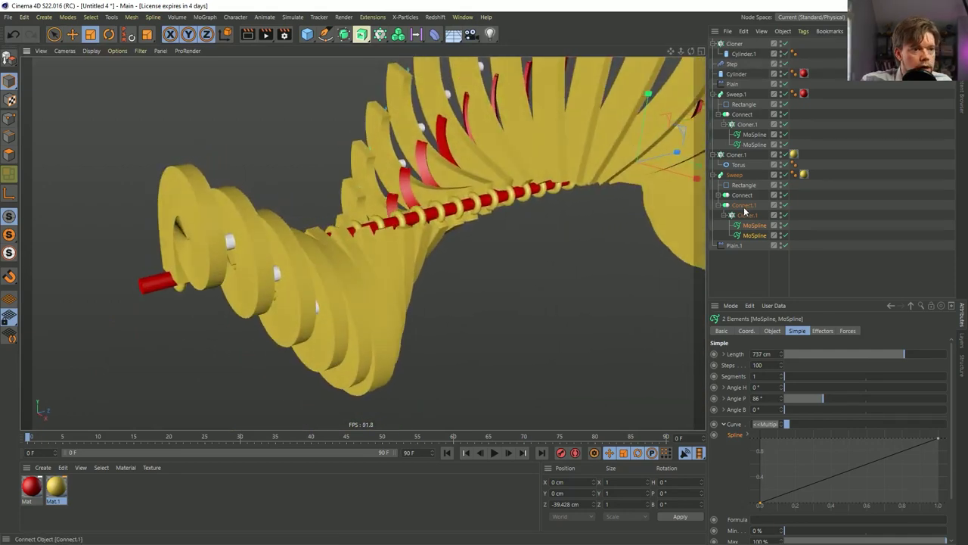
- In the Cloner's Transform tab, set the clones' P.Y to -34 cm and P.X to 12 cm
{"action": "left_click", "coordinate": [735, 43]}
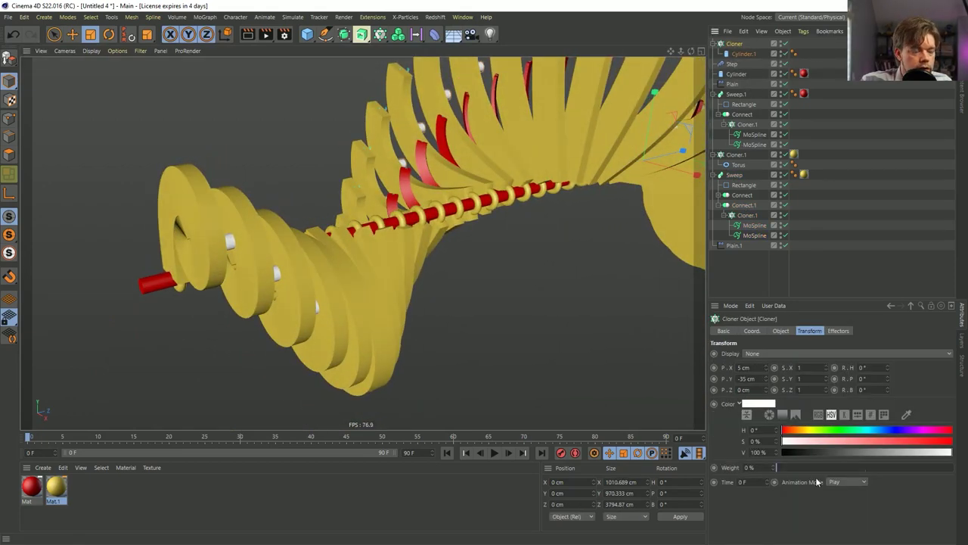
{"action": "left_click", "coordinate": [768, 378]}
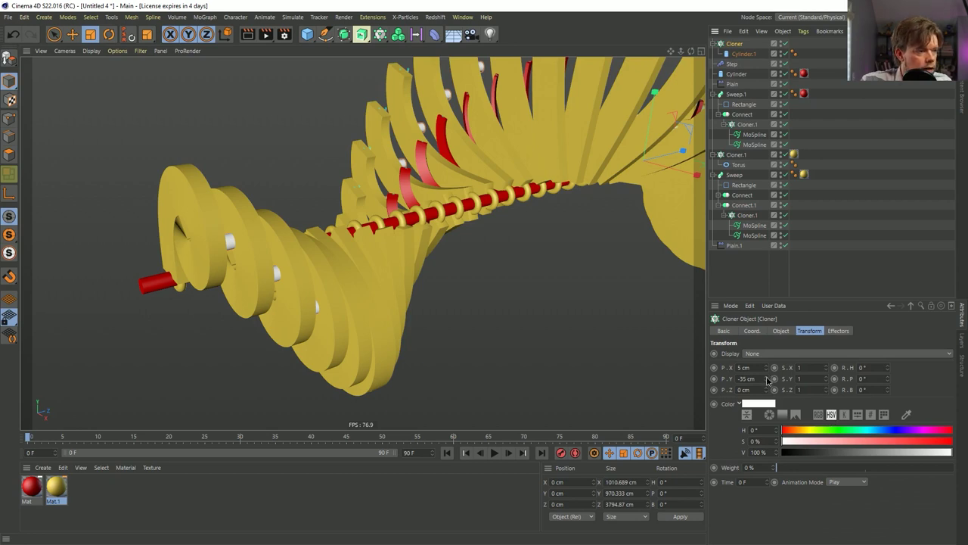
{"action": "left_click_drag", "start_coordinate": [767, 369], "coordinate": [767, 395]}
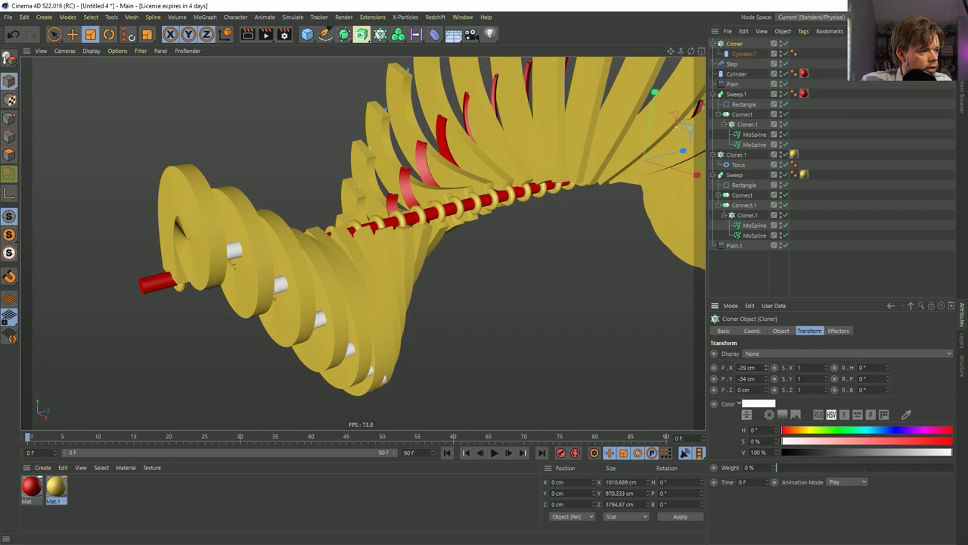
{"action": "left_click_drag", "start_coordinate": [435, 348], "coordinate": [364, 330], "text": "alt"}
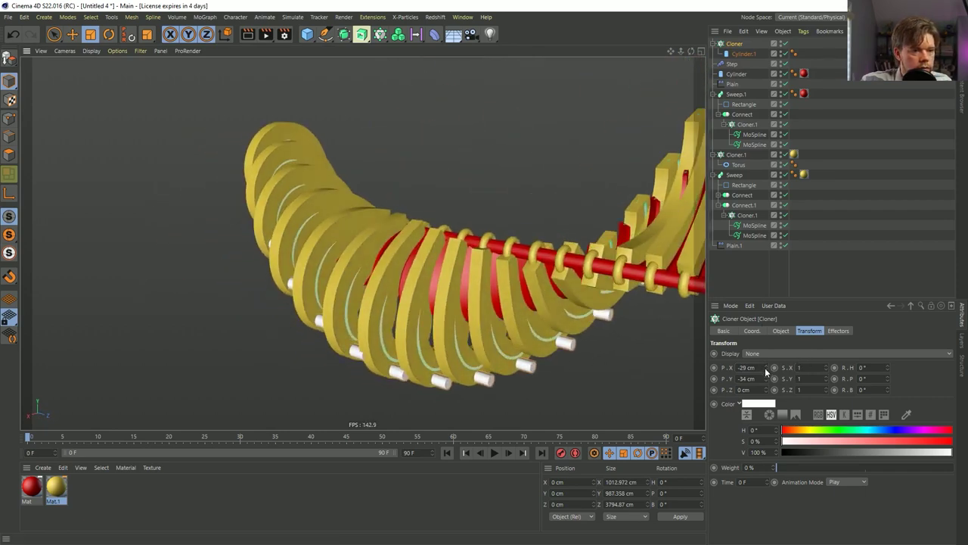
{"action": "left_click_drag", "start_coordinate": [766, 368], "coordinate": [765, 336]}
{"action": "left_click_drag", "start_coordinate": [633, 383], "coordinate": [369, 174], "text": "alt"}
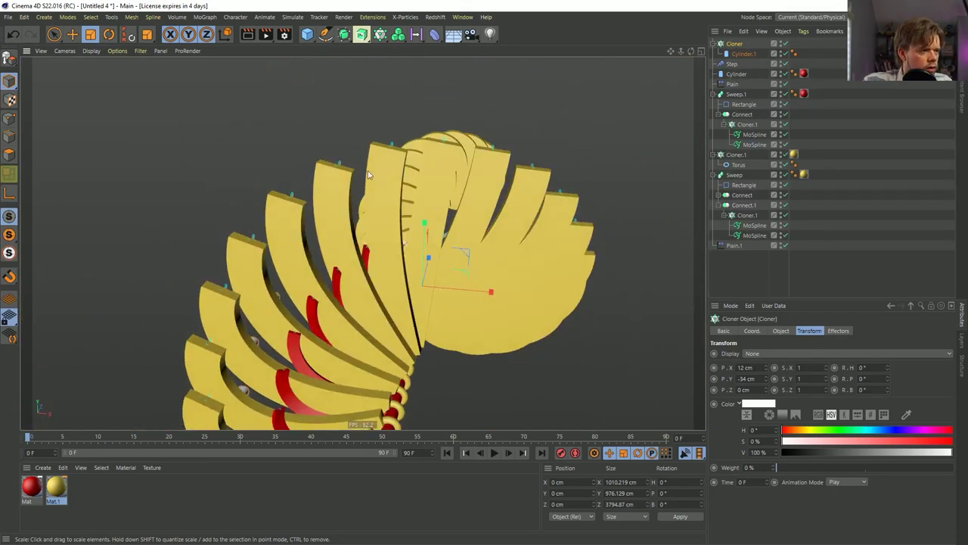
{"action": "left_click_drag", "start_coordinate": [387, 205], "coordinate": [338, 257], "text": "alt"}
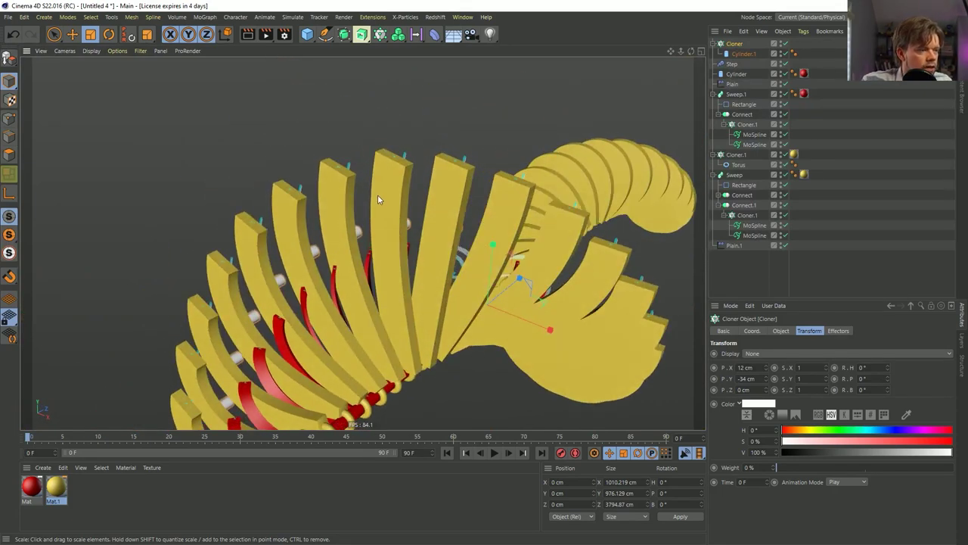
{"action": "left_click_drag", "start_coordinate": [398, 220], "coordinate": [499, 276], "text": "alt"}
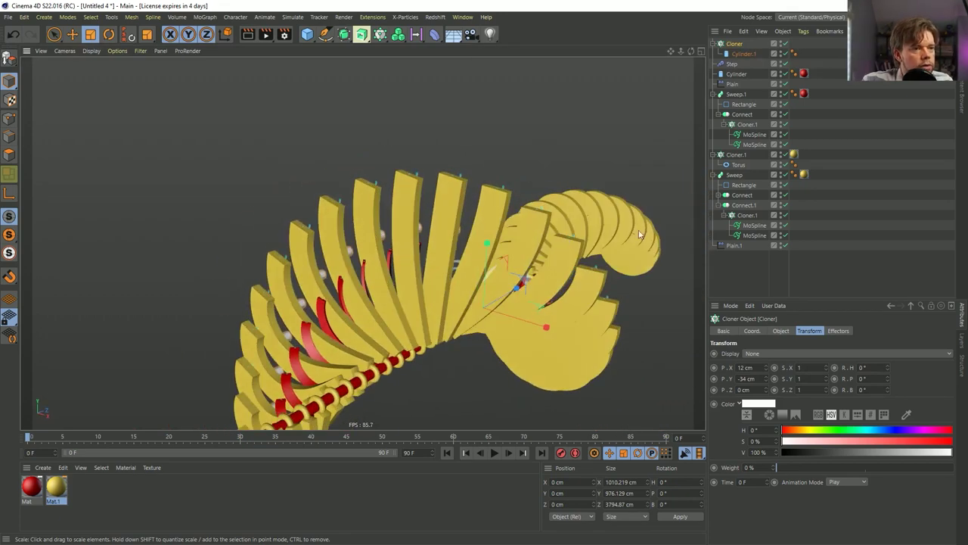
{"action": "left_click", "coordinate": [745, 185]}
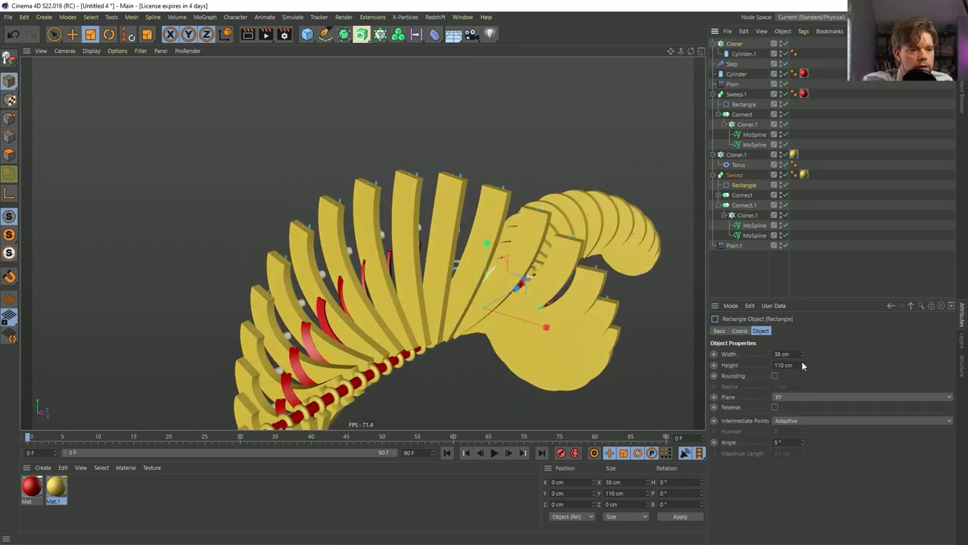
{"action": "left_click_drag", "start_coordinate": [803, 365], "coordinate": [803, 329]}
{"action": "left_click_drag", "start_coordinate": [419, 409], "coordinate": [272, 298], "text": "alt"}
{"action": "left_click_drag", "start_coordinate": [426, 261], "coordinate": [274, 310], "text": "alt"}
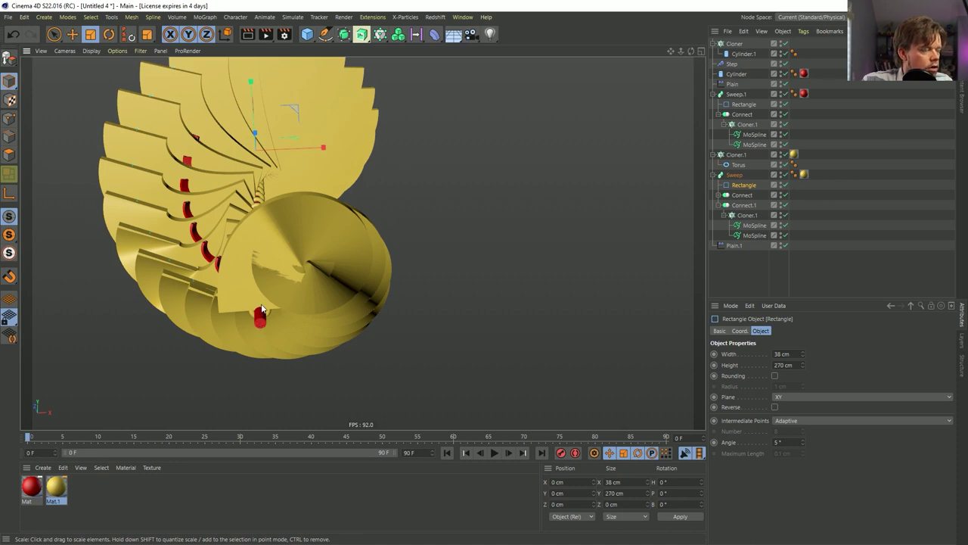
{"action": "left_click_drag", "start_coordinate": [261, 310], "coordinate": [462, 371], "text": "alt"}
{"action": "left_click", "coordinate": [495, 452]}
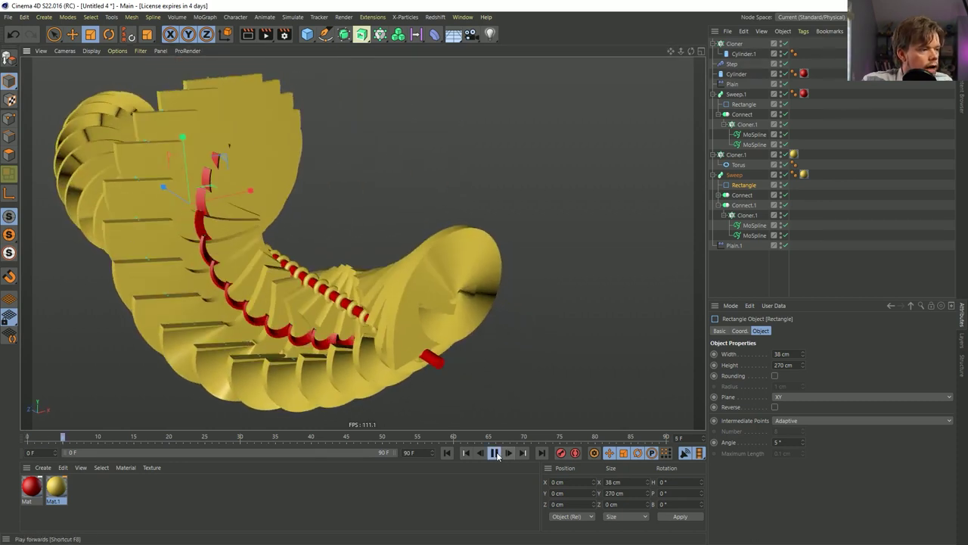
{"action": "left_click_drag", "start_coordinate": [363, 296], "coordinate": [394, 240], "text": "alt"}
{"action": "scroll", "coordinate": [393, 240], "scroll_direction": "down", "scroll_amount": 5}
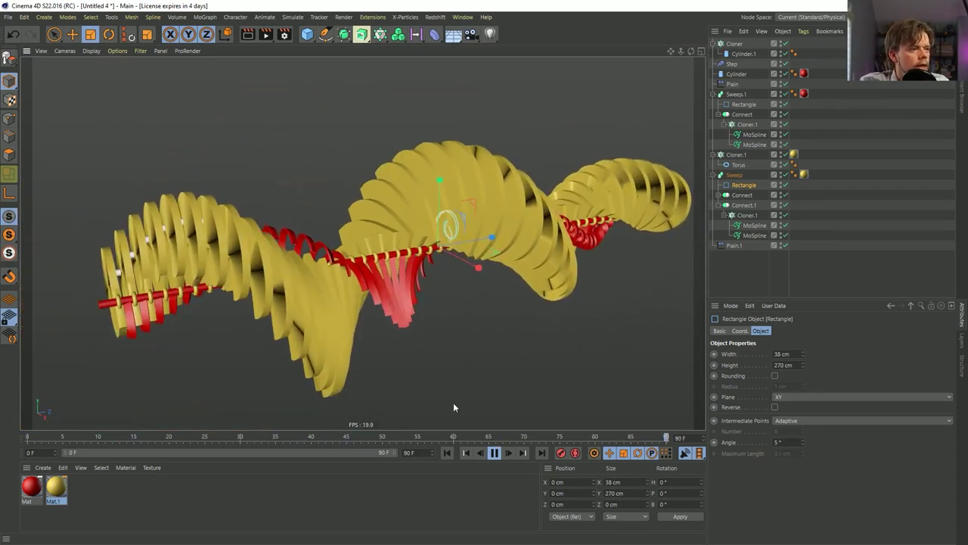
{"action": "left_click", "coordinate": [493, 452]}
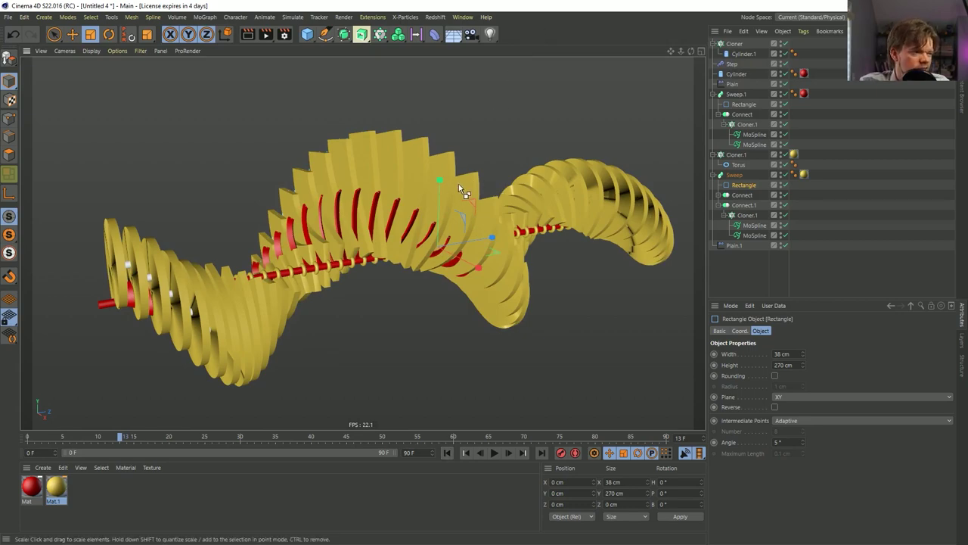
- Save the scene in Episode 20 > SceneFiles as [1a]AlternatingSpin.c4d
{"action": "key", "text": "ctrl+s"}
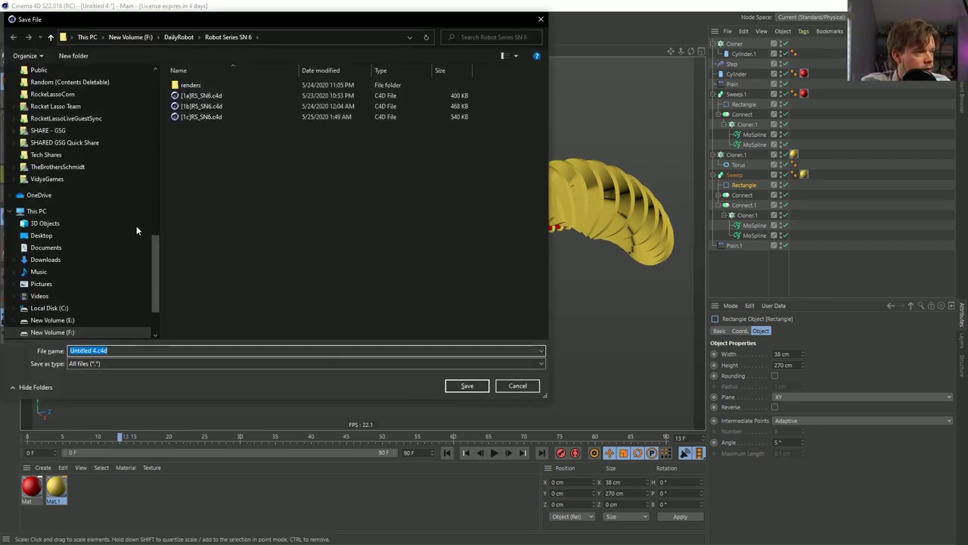
{"action": "left_click_drag", "start_coordinate": [156, 267], "coordinate": [156, 106]}
{"action": "left_click", "coordinate": [113, 91]}
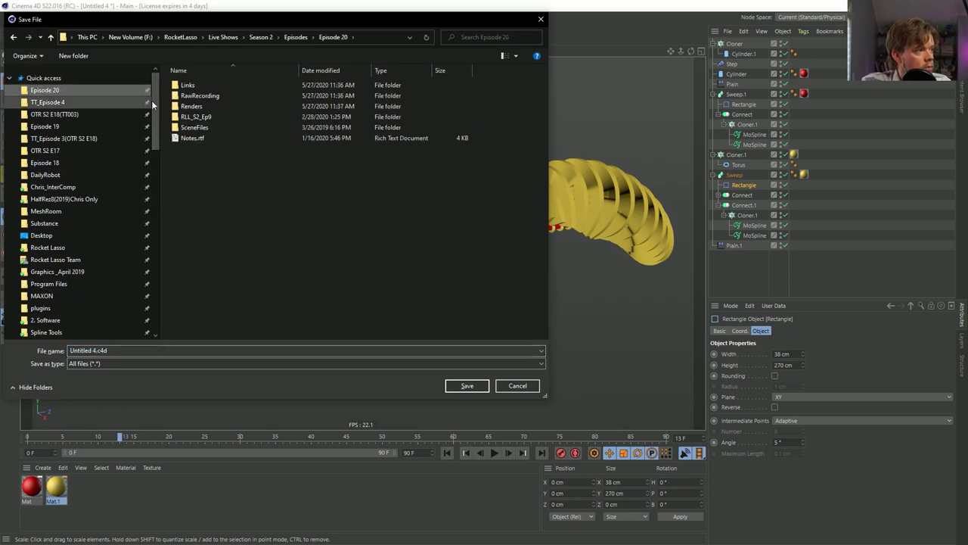
{"action": "double_click", "coordinate": [195, 127]}
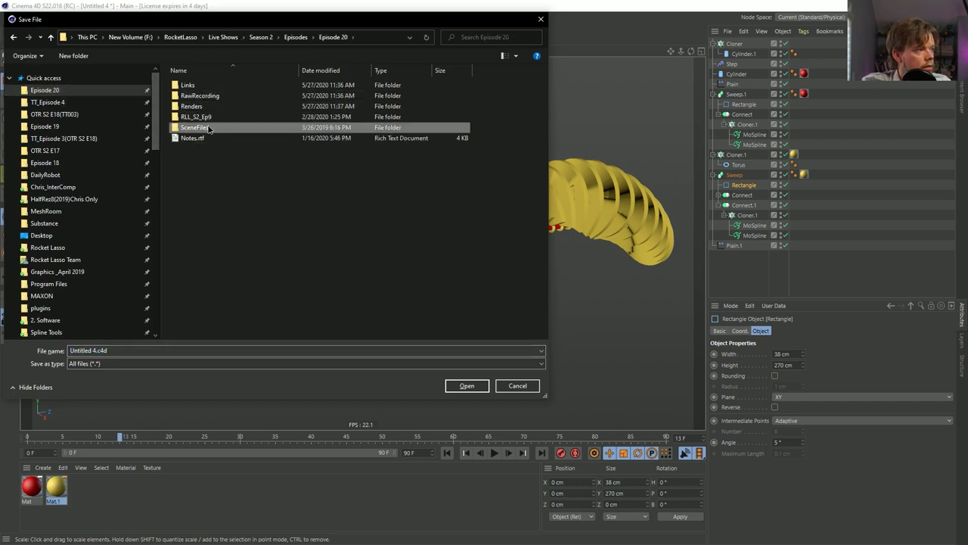
{"action": "key", "text": "alt+n"}
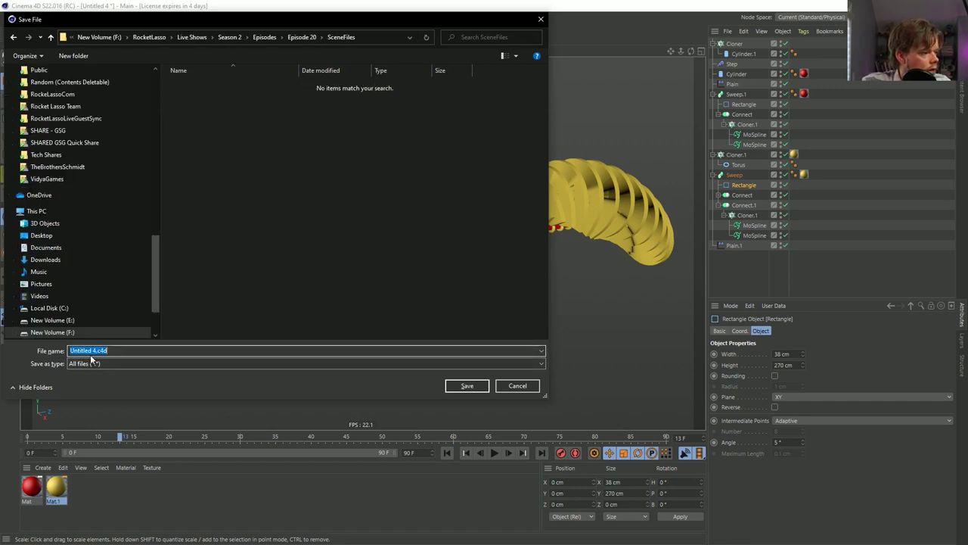
{"action": "key", "text": "BackSpace"}
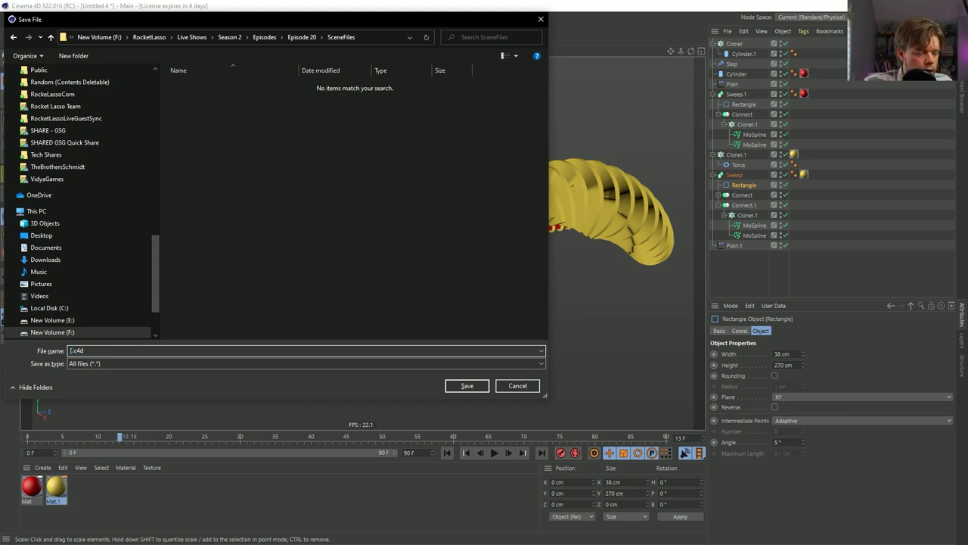
{"action": "type", "text": "1a]Altern"}
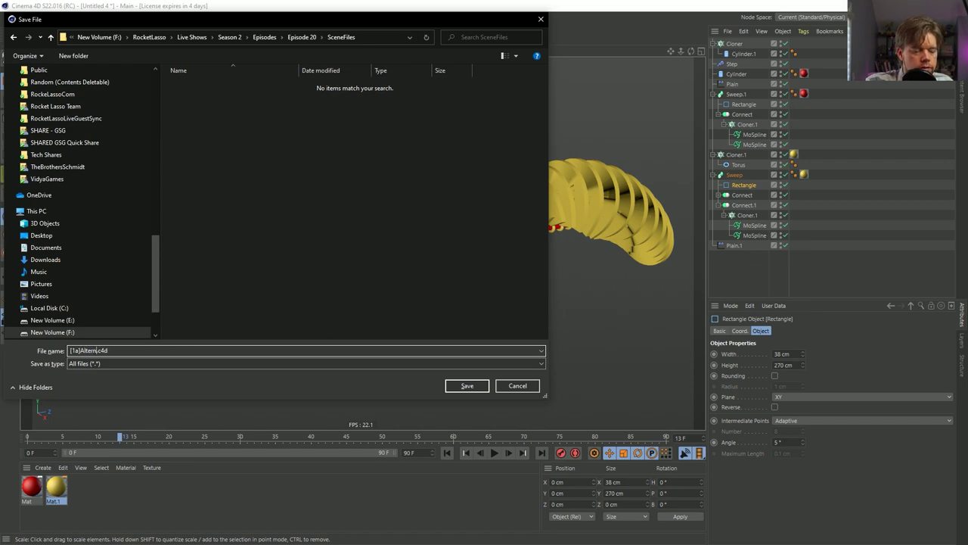
{"action": "type", "text": "."}
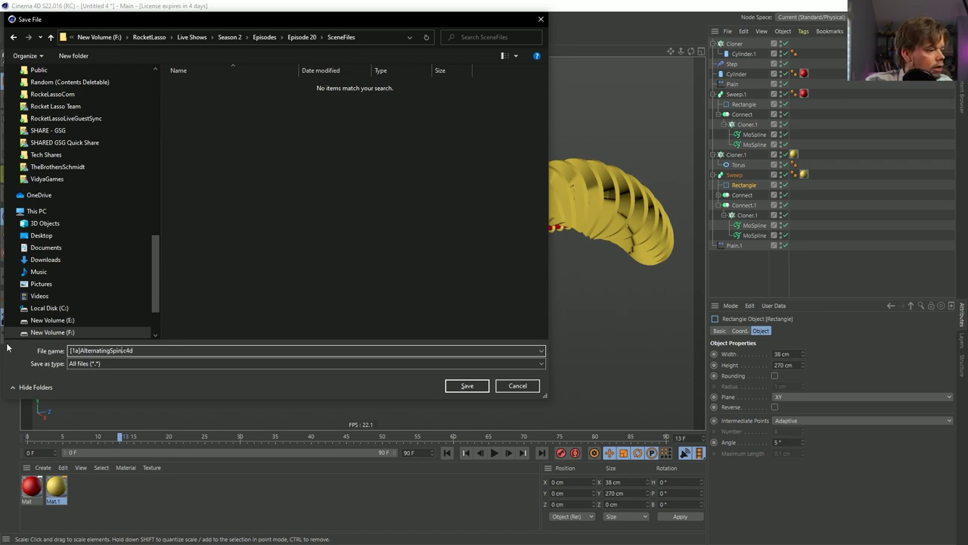
{"action": "key", "text": "Return"}
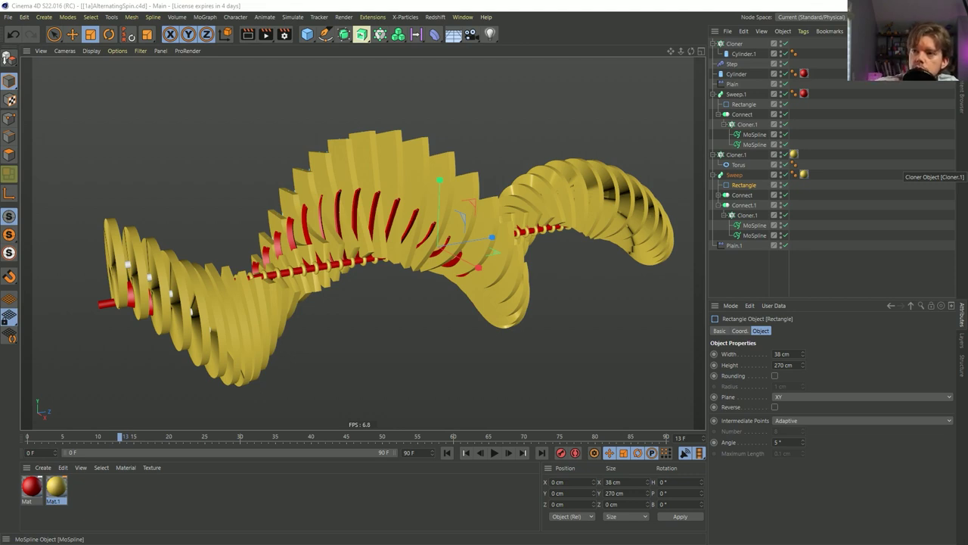
- Switch to Firefox, maximize the window, and scroll through the Colorful Nature Explorations gallery
{"action": "key", "text": "alt+Tab"}
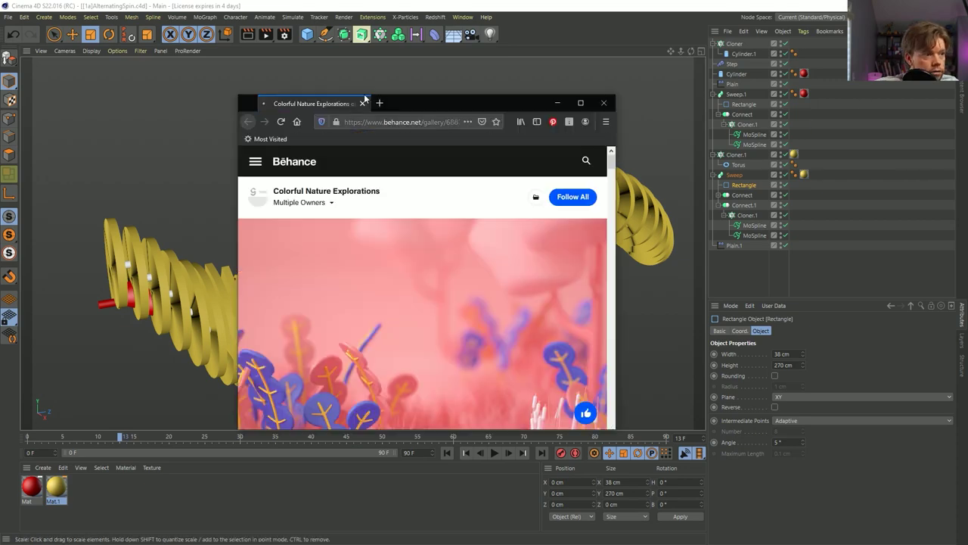
{"action": "double_click", "coordinate": [407, 107]}
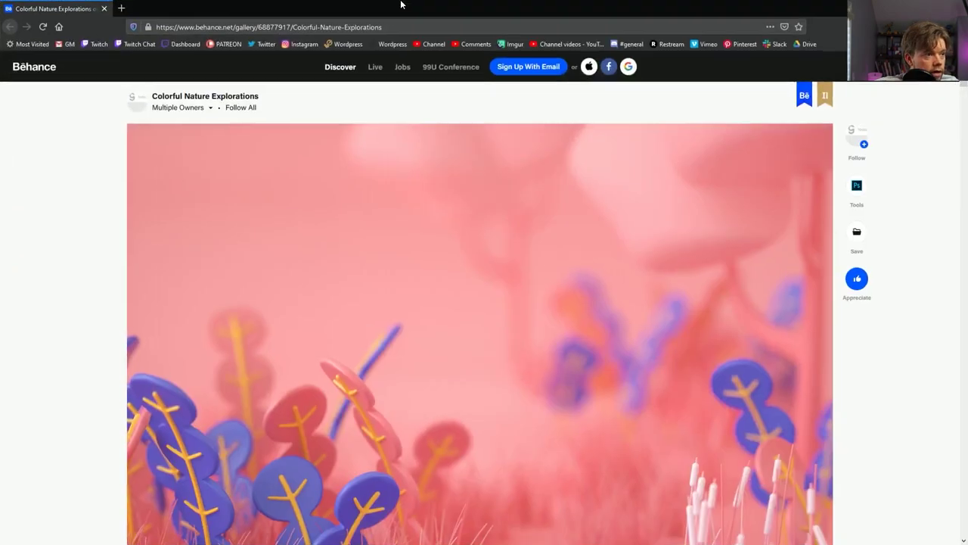
{"action": "scroll", "coordinate": [408, 275], "scroll_direction": "down", "scroll_amount": 3}
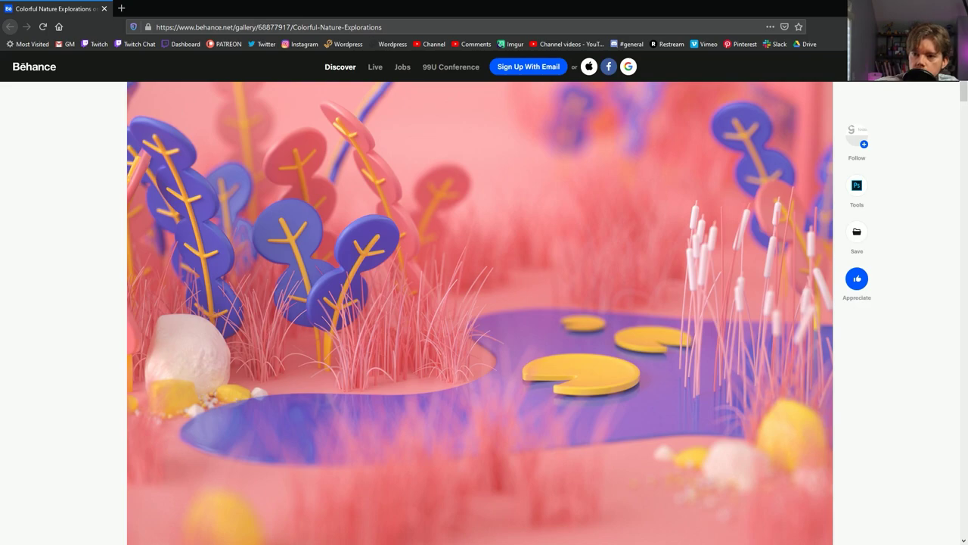
{"action": "scroll", "coordinate": [499, 378], "scroll_direction": "down", "scroll_amount": 8}
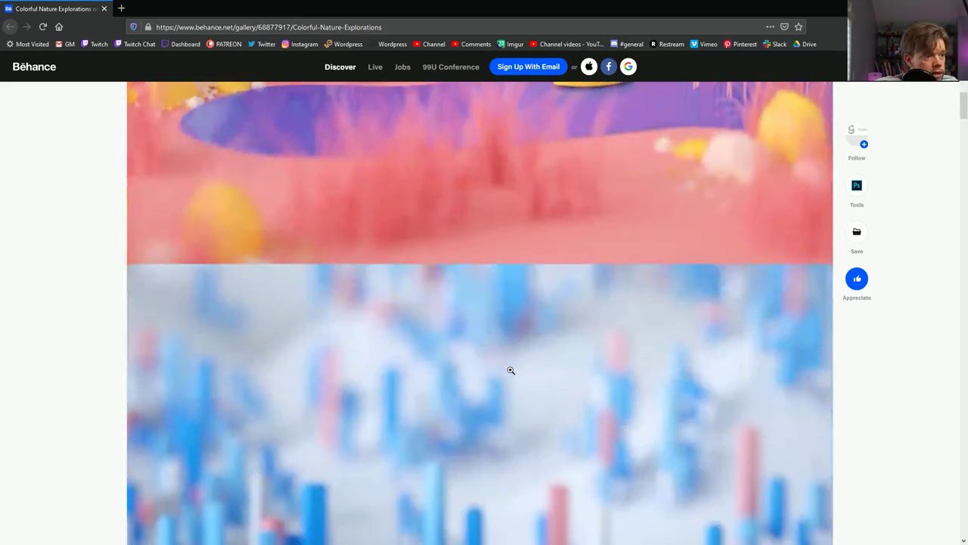
{"action": "scroll", "coordinate": [517, 376], "scroll_direction": "down", "scroll_amount": 10}
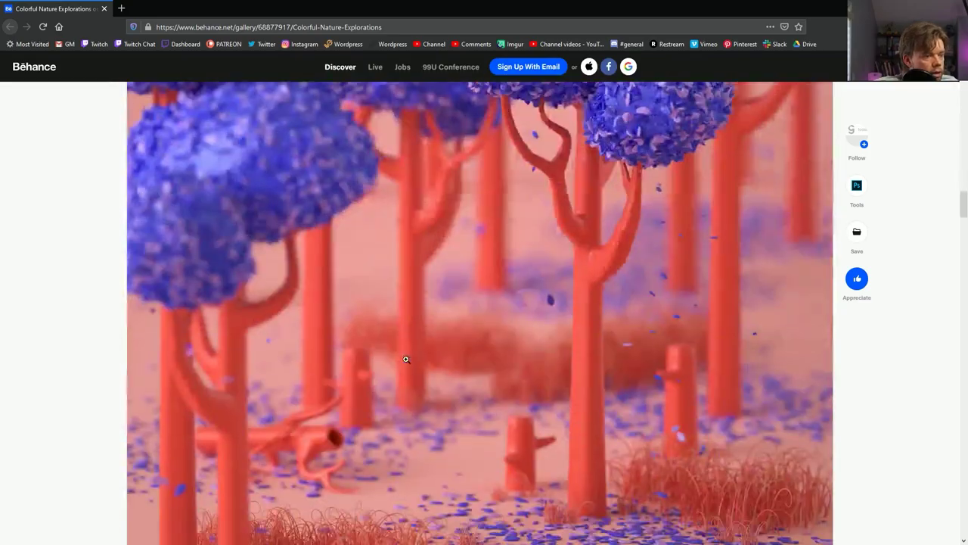
{"action": "scroll", "coordinate": [406, 356], "scroll_direction": "down", "scroll_amount": 10}
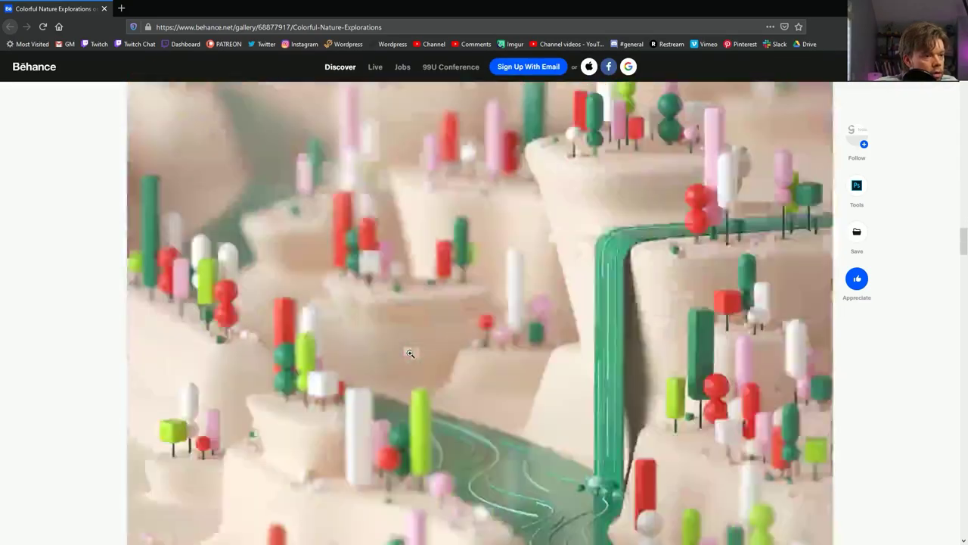
{"action": "scroll", "coordinate": [415, 350], "scroll_direction": "up", "scroll_amount": 8}
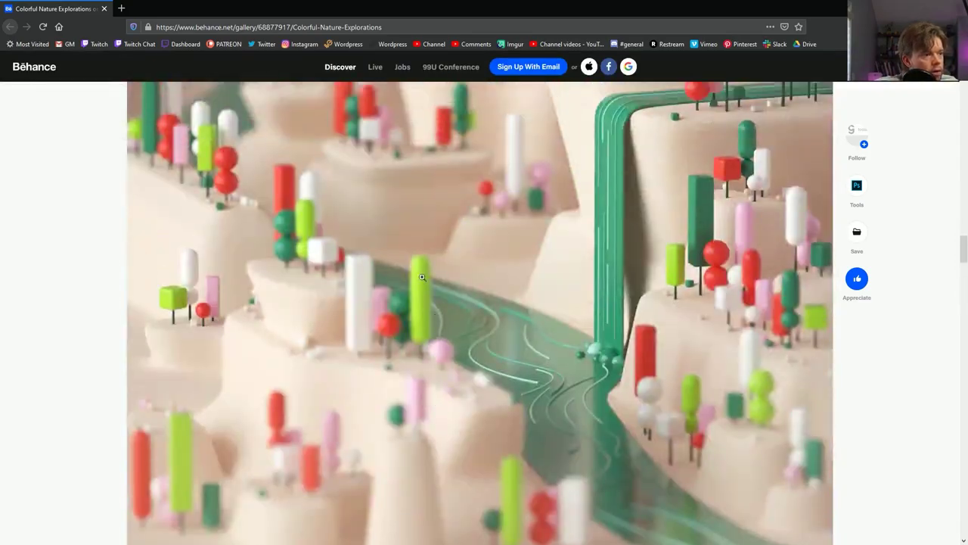
{"action": "scroll", "coordinate": [477, 288], "scroll_direction": "up", "scroll_amount": 15}
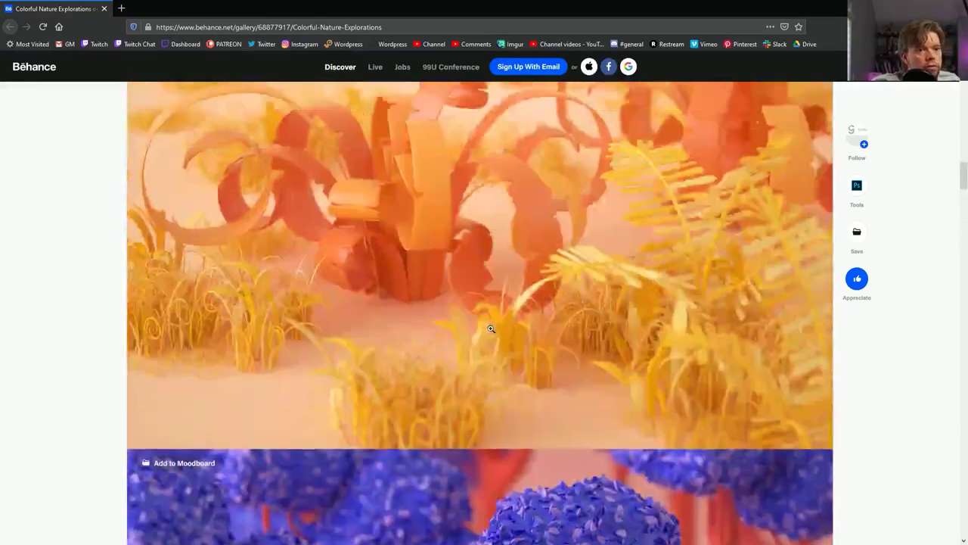
{"action": "scroll", "coordinate": [464, 337], "scroll_direction": "up", "scroll_amount": 3}
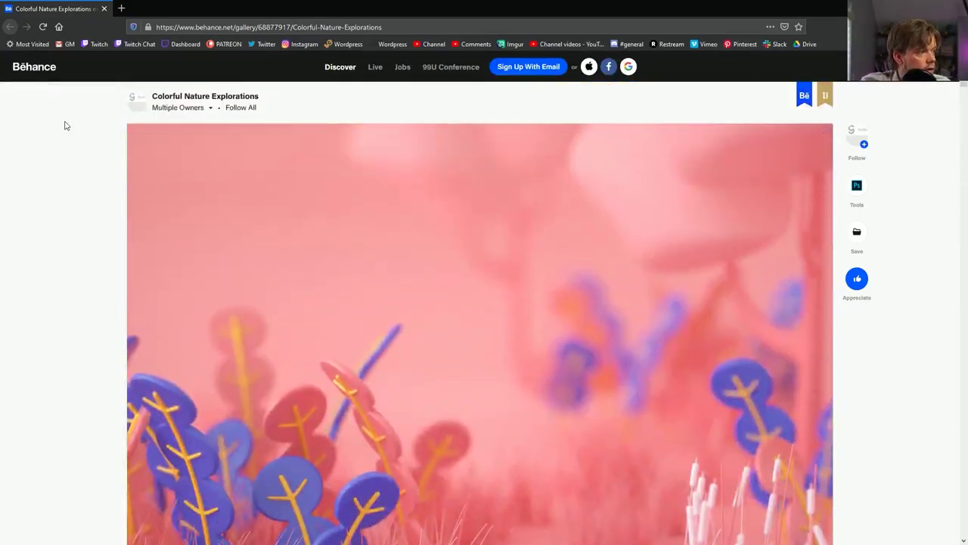
- Keep browsing the gallery images, scrolling up and down the page
{"action": "mouse_move", "coordinate": [209, 110]}
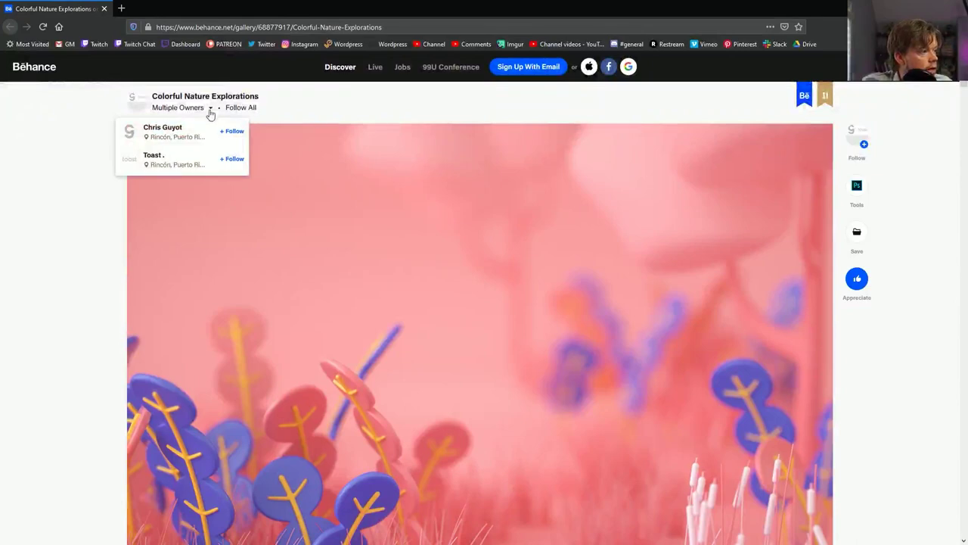
{"action": "mouse_move", "coordinate": [168, 136]}
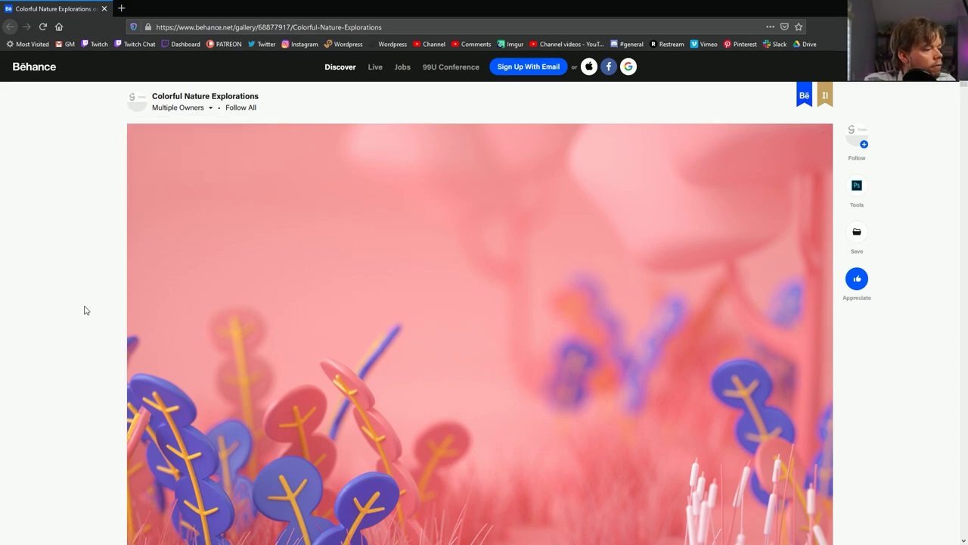
{"action": "scroll", "coordinate": [134, 324], "scroll_direction": "down", "scroll_amount": 4}
{"action": "scroll", "coordinate": [135, 325], "scroll_direction": "down", "scroll_amount": 8}
{"action": "scroll", "coordinate": [164, 316], "scroll_direction": "down", "scroll_amount": 7}
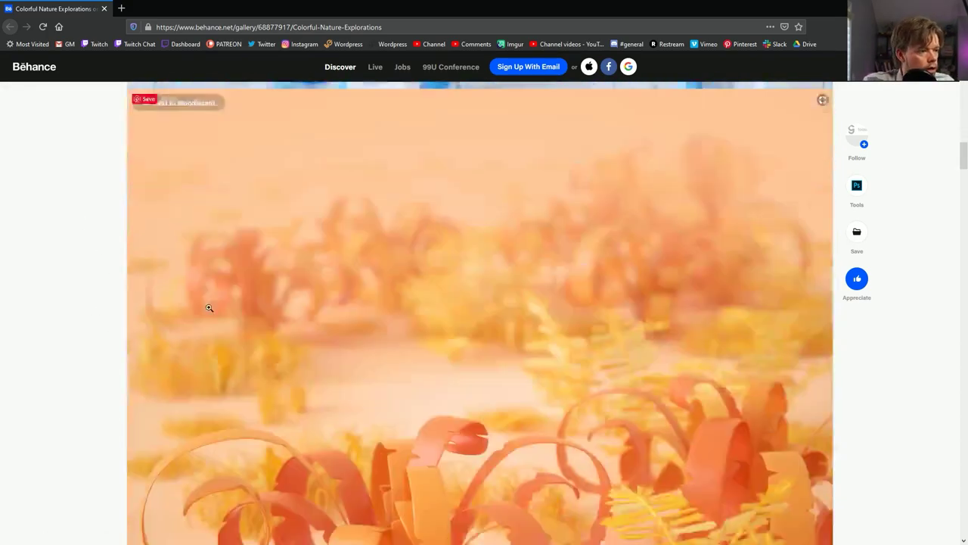
{"action": "scroll", "coordinate": [211, 306], "scroll_direction": "down", "scroll_amount": 15}
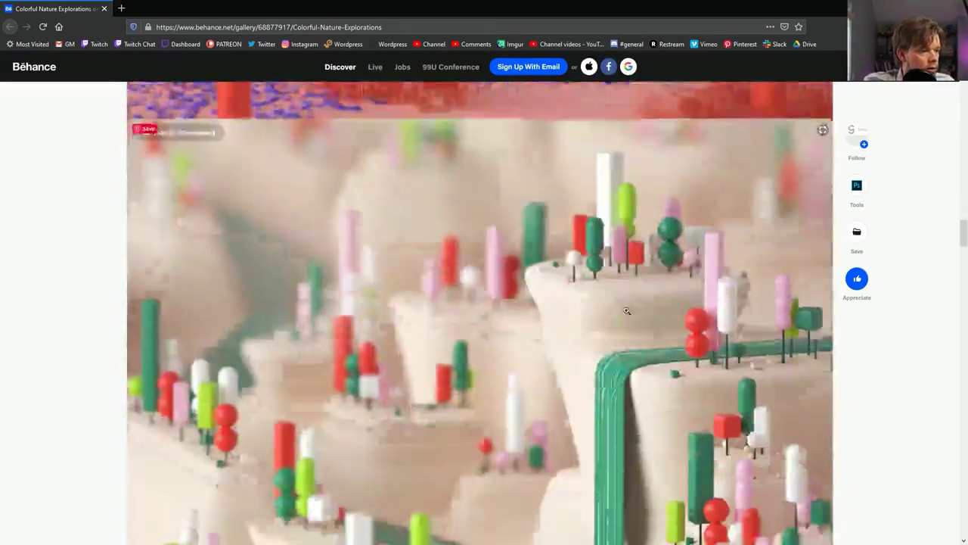
{"action": "scroll", "coordinate": [696, 357], "scroll_direction": "down", "scroll_amount": 12}
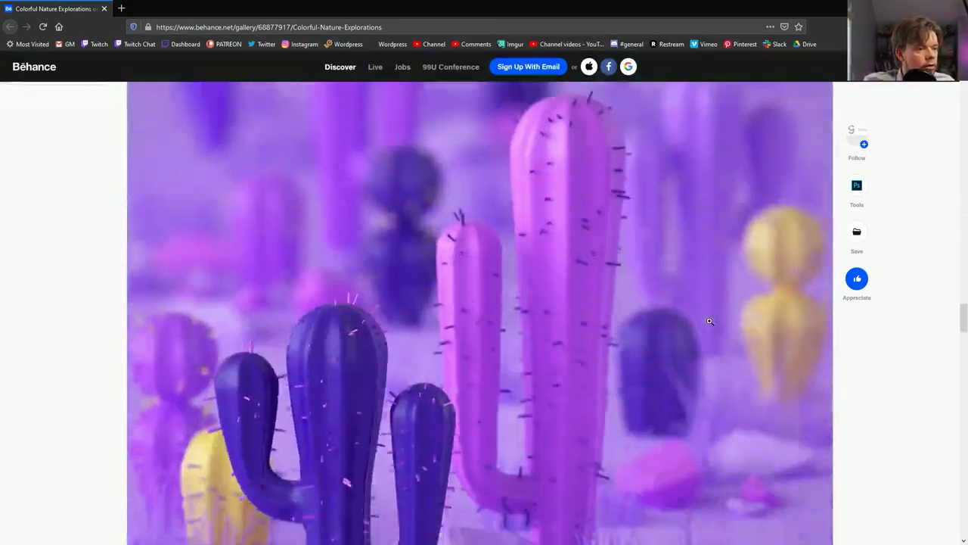
{"action": "scroll", "coordinate": [714, 319], "scroll_direction": "up", "scroll_amount": 3}
{"action": "scroll", "coordinate": [714, 318], "scroll_direction": "up", "scroll_amount": 4}
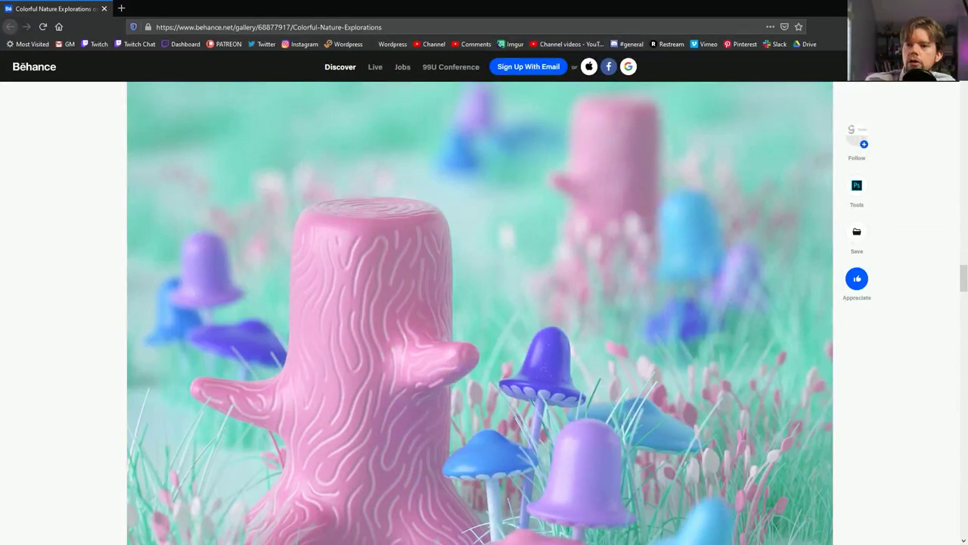
{"action": "scroll", "coordinate": [588, 283], "scroll_direction": "down", "scroll_amount": 1}
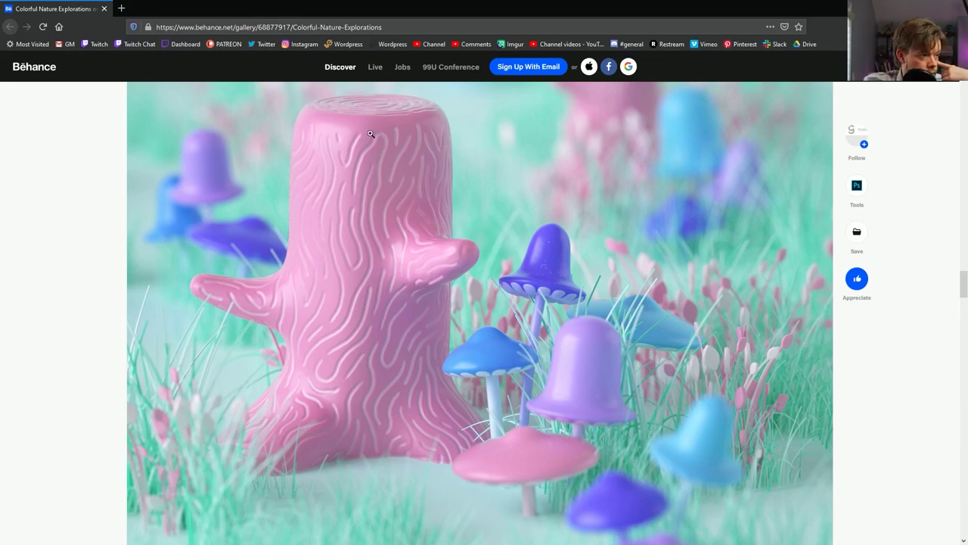
{"action": "scroll", "coordinate": [367, 198], "scroll_direction": "down", "scroll_amount": 8}
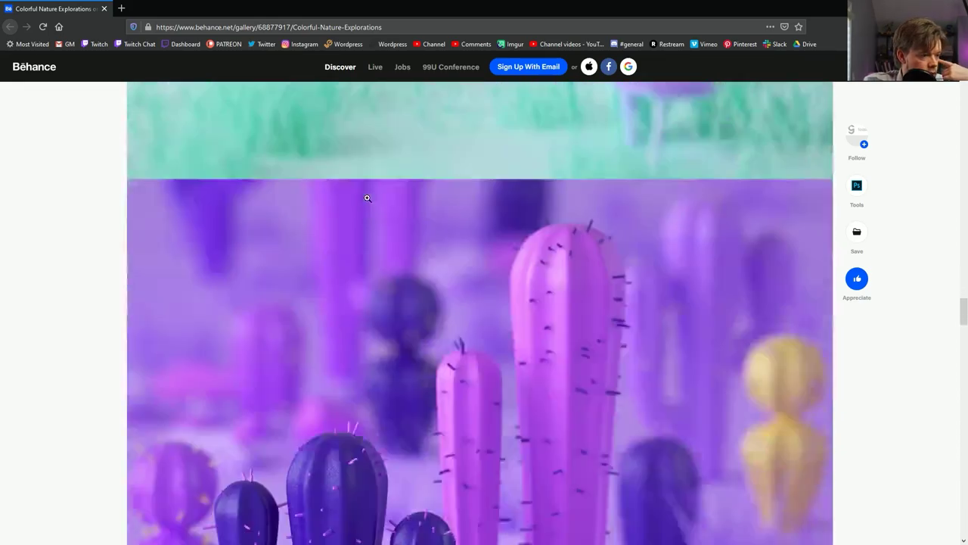
{"action": "scroll", "coordinate": [367, 198], "scroll_direction": "down", "scroll_amount": 7}
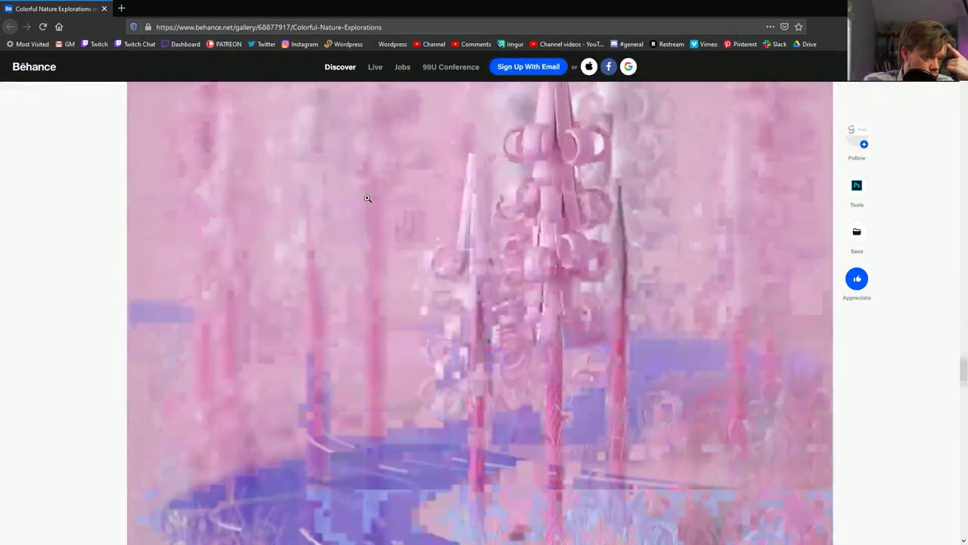
{"action": "scroll", "coordinate": [538, 139], "scroll_direction": "up", "scroll_amount": 3}
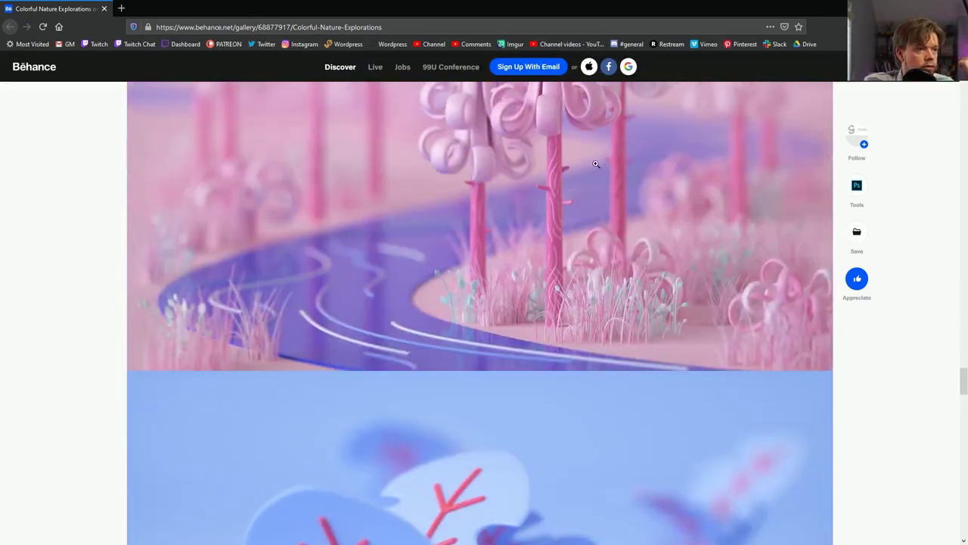
{"action": "scroll", "coordinate": [548, 236], "scroll_direction": "down", "scroll_amount": 9}
{"action": "scroll", "coordinate": [549, 235], "scroll_direction": "down", "scroll_amount": 5}
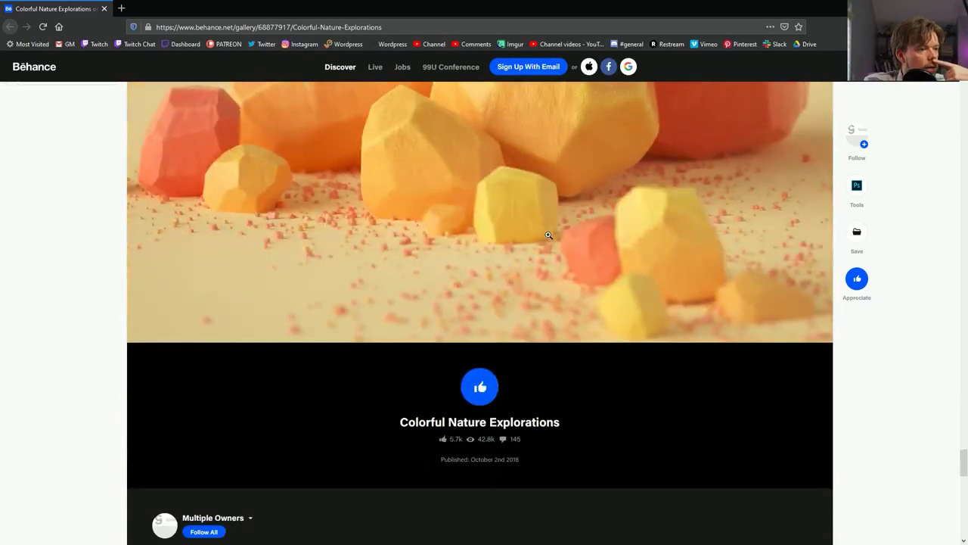
{"action": "scroll", "coordinate": [544, 227], "scroll_direction": "up", "scroll_amount": 10}
{"action": "scroll", "coordinate": [553, 223], "scroll_direction": "up", "scroll_amount": 15}
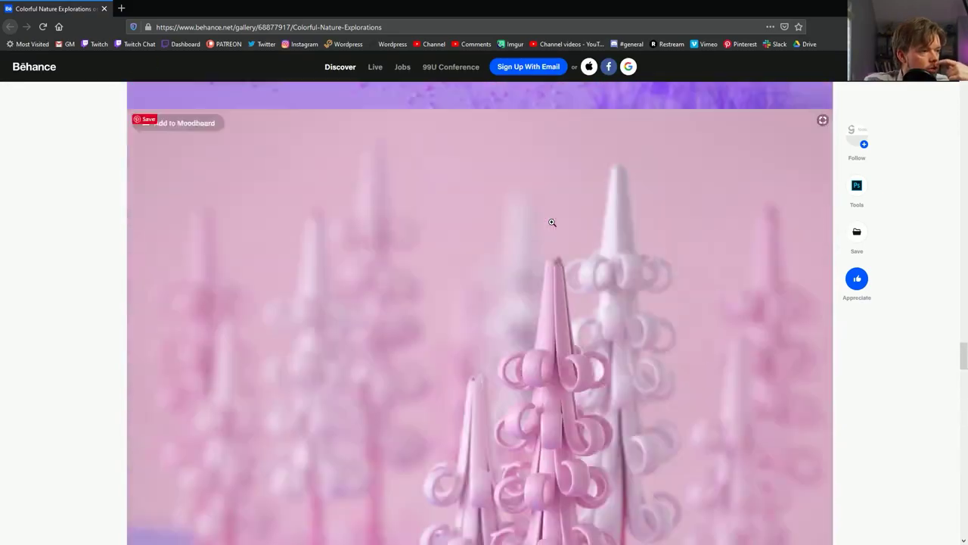
{"action": "scroll", "coordinate": [523, 217], "scroll_direction": "up", "scroll_amount": 2}
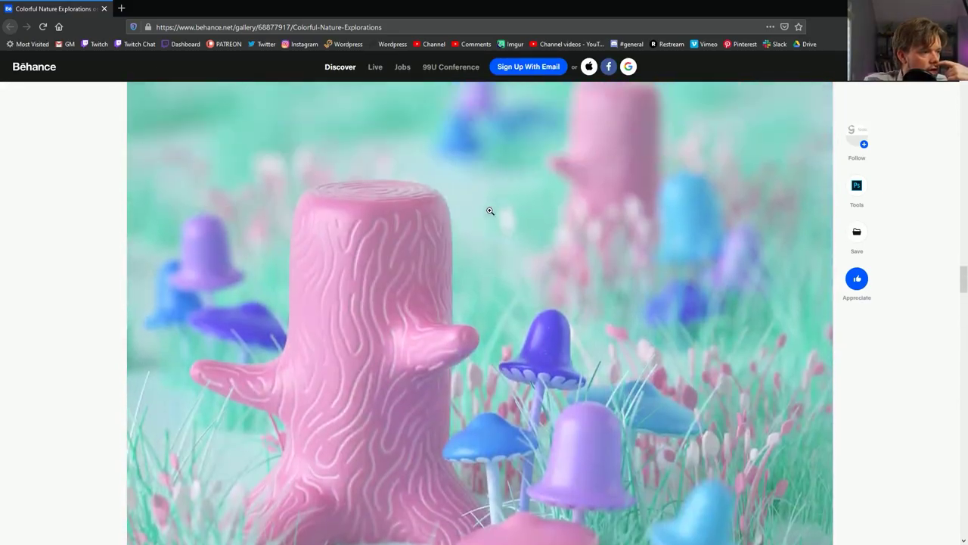
{"action": "scroll", "coordinate": [424, 318], "scroll_direction": "down", "scroll_amount": 2}
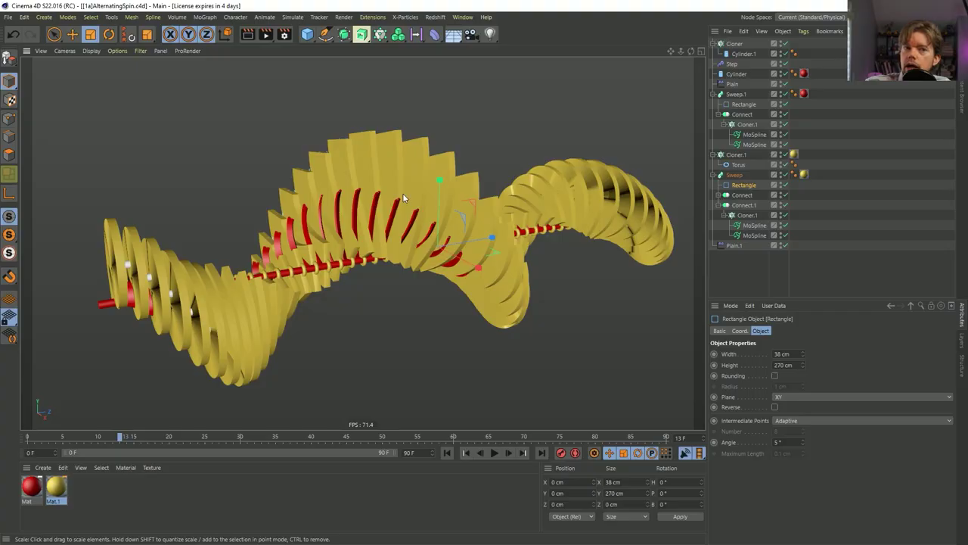
- Start a new empty scene, Untitled 5, with Ctrl+N
{"action": "key", "text": "ctrl+n"}
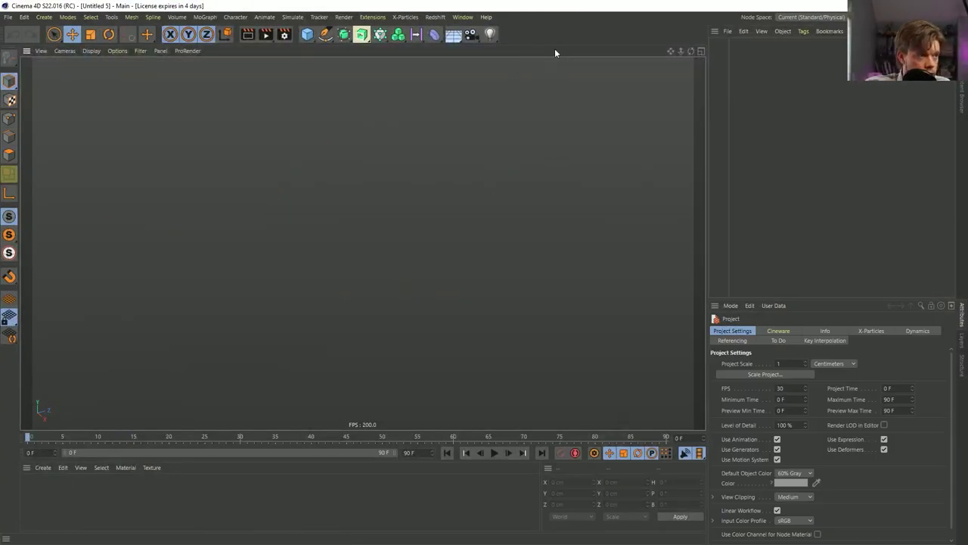
- Add a Cube, make it an editable polygon object and select its top face
{"action": "left_click", "coordinate": [308, 34]}
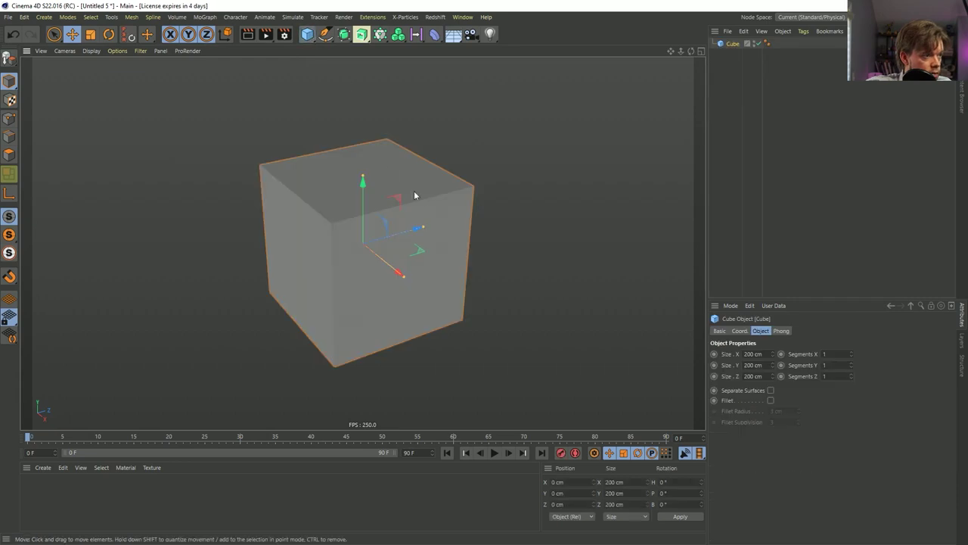
{"action": "key", "text": "c"}
{"action": "scroll", "coordinate": [243, 269], "scroll_direction": "down", "scroll_amount": 3}
{"action": "left_click_drag", "start_coordinate": [244, 268], "coordinate": [272, 257], "text": "alt"}
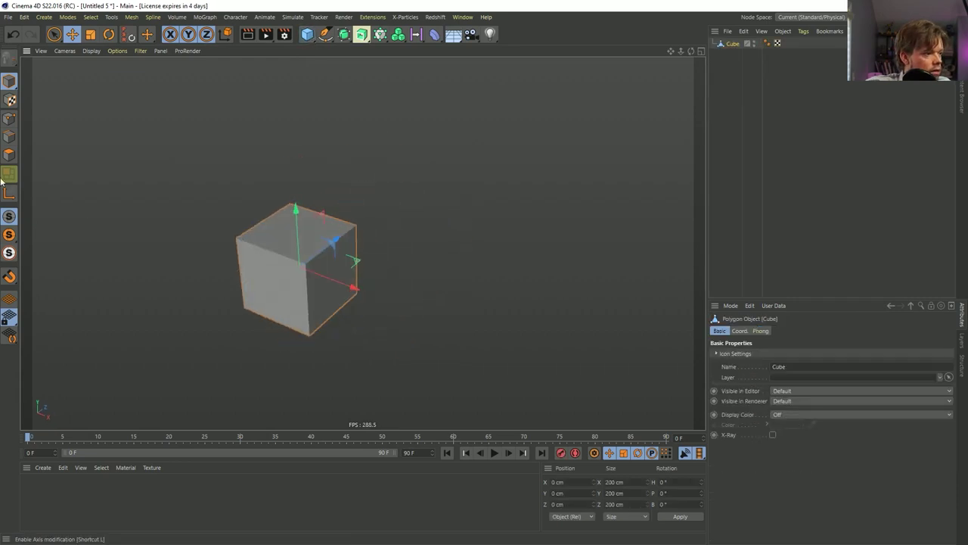
{"action": "left_click", "coordinate": [9, 173]}
{"action": "left_click", "coordinate": [292, 241]}
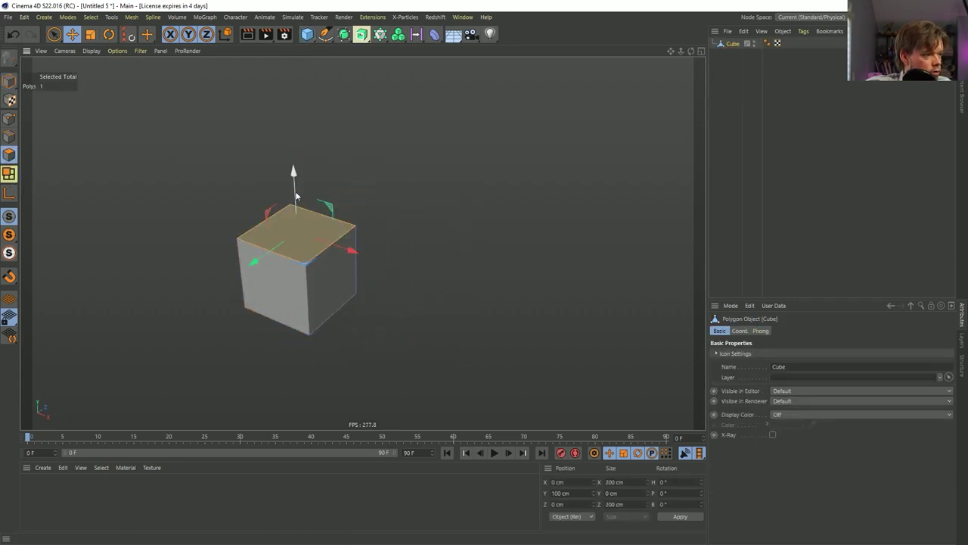
{"action": "left_click_drag", "start_coordinate": [295, 171], "coordinate": [289, 68]}
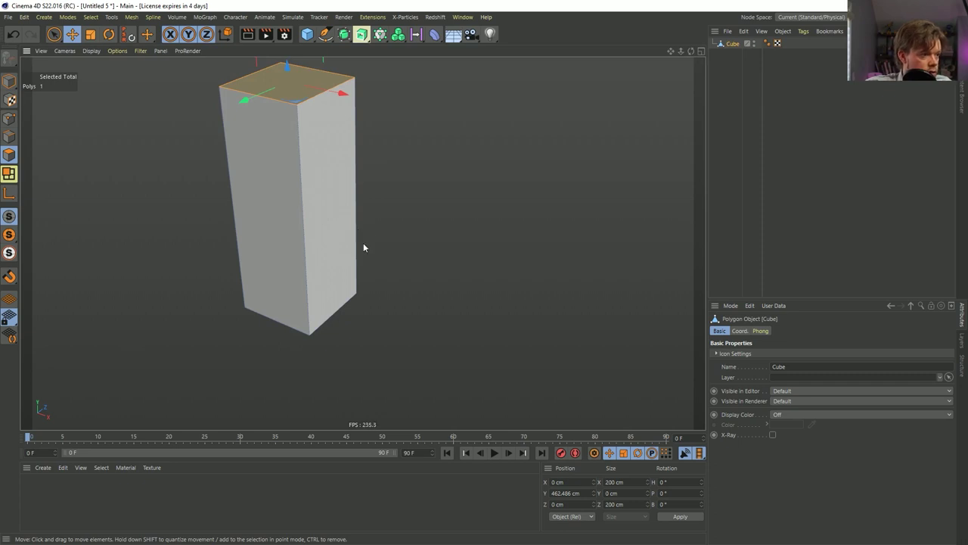
{"action": "key", "text": "ctrl+z"}
- Extrude the top face 200 cm twice to build a tall column
{"action": "key", "text": "d"}
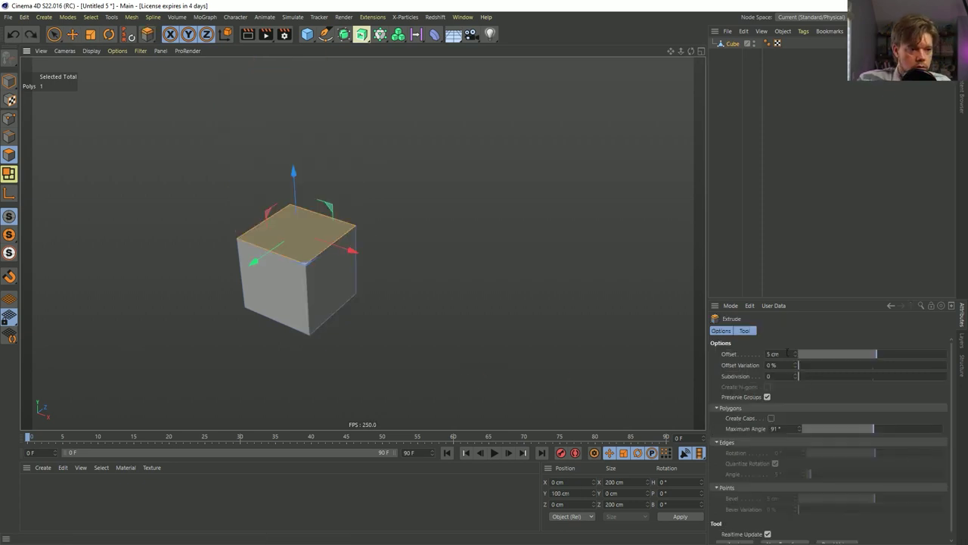
{"action": "type", "text": "200"}
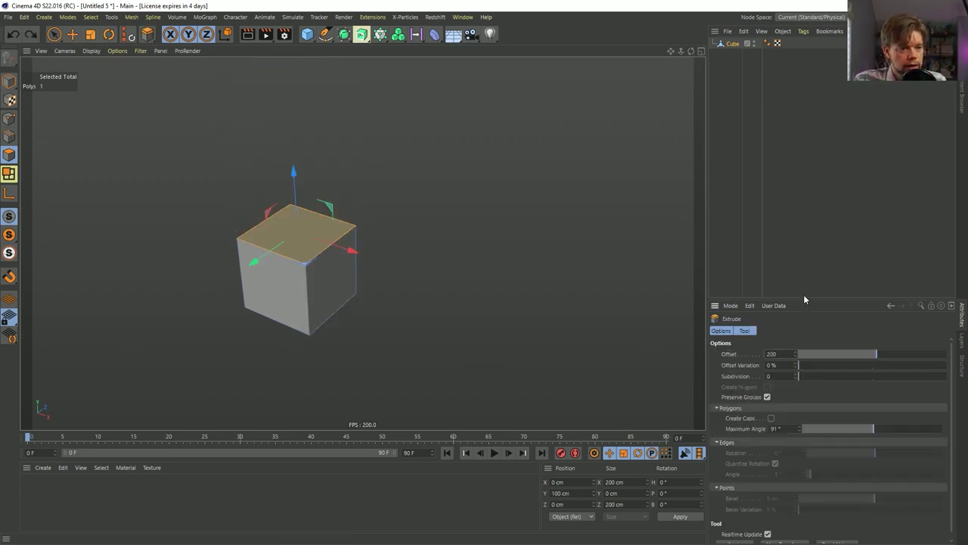
{"action": "left_click_drag", "start_coordinate": [800, 297], "coordinate": [800, 149]}
{"action": "left_click", "coordinate": [735, 395]}
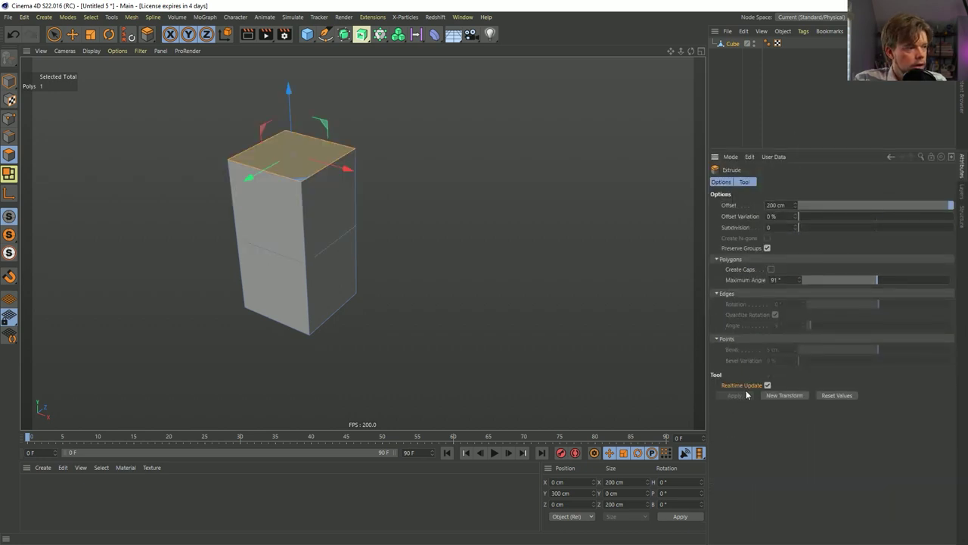
{"action": "left_click", "coordinate": [792, 398]}
{"action": "scroll", "coordinate": [313, 199], "scroll_direction": "down", "scroll_amount": 3}
- Extrude the four side faces separately into 227 cm arms that slope downward
{"action": "key", "text": "9"}
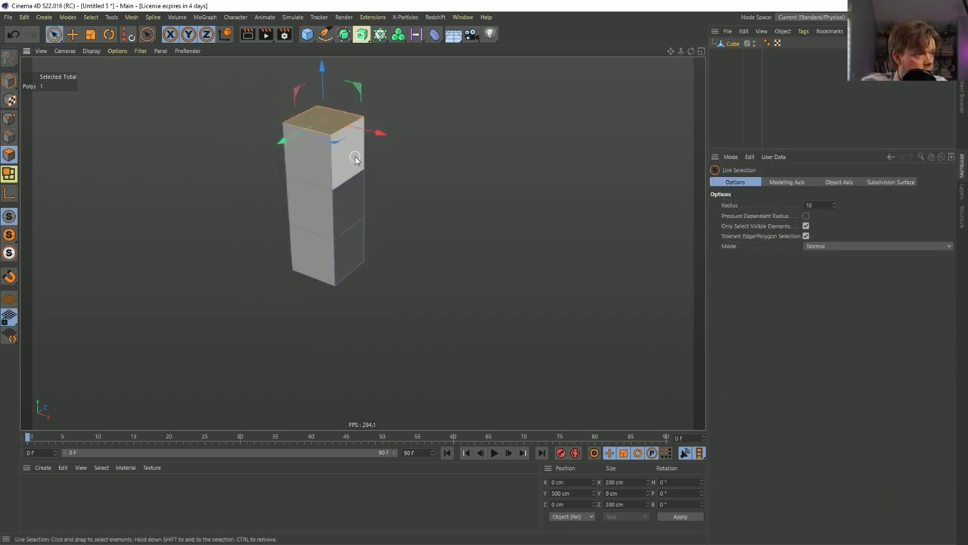
{"action": "left_click", "coordinate": [333, 159]}
{"action": "key", "text": "d"}
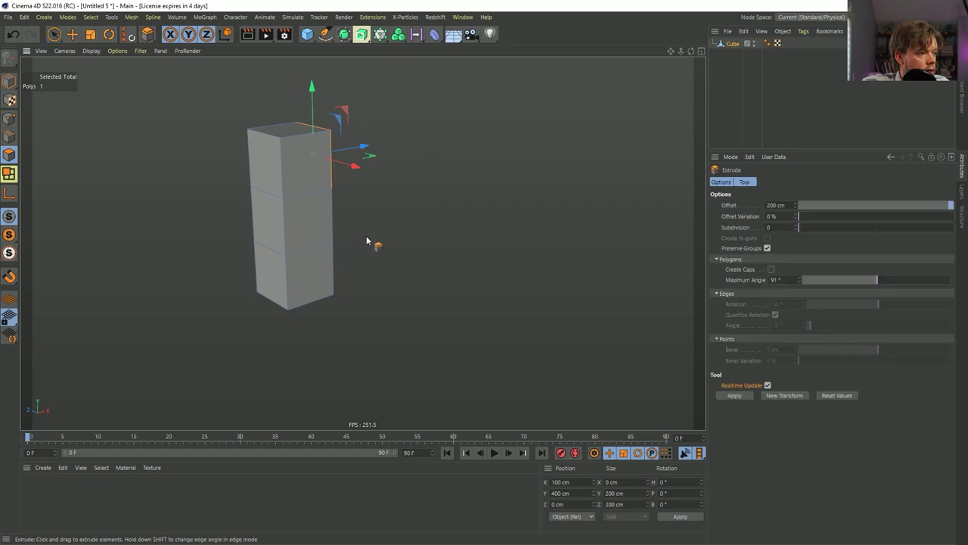
{"action": "left_click_drag", "start_coordinate": [367, 241], "coordinate": [444, 281], "text": "alt"}
{"action": "left_click", "coordinate": [375, 271]}
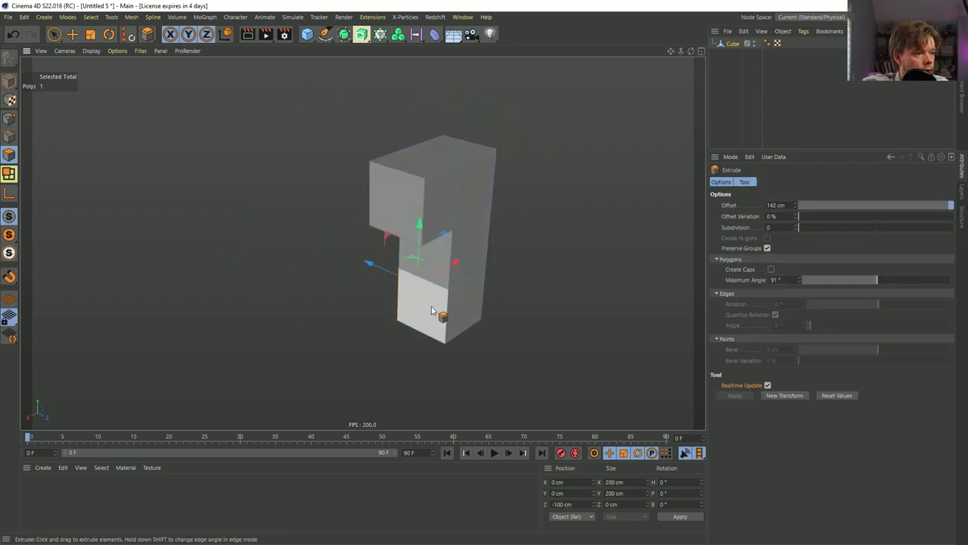
{"action": "left_click_drag", "start_coordinate": [443, 314], "coordinate": [752, 220]}
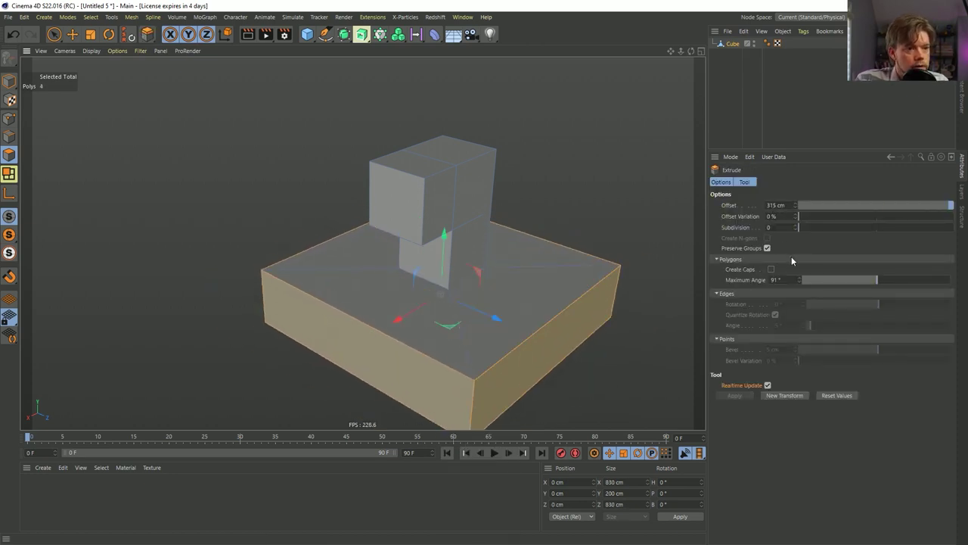
{"action": "left_click", "coordinate": [768, 248]}
{"action": "left_click_drag", "start_coordinate": [562, 281], "coordinate": [492, 311]}
{"action": "left_click_drag", "start_coordinate": [440, 294], "coordinate": [417, 261]}
{"action": "left_click_drag", "start_coordinate": [452, 234], "coordinate": [457, 249]}
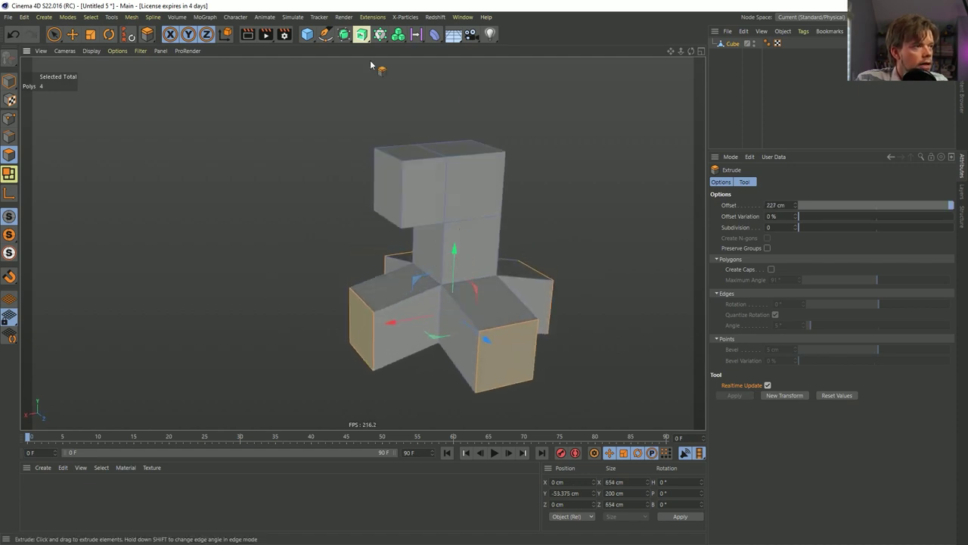
- Parent the extruded cube under a new Subdivision Surface
{"action": "left_click", "coordinate": [344, 35]}
{"action": "left_click_drag", "start_coordinate": [730, 54], "coordinate": [740, 47]}
{"action": "left_click", "coordinate": [739, 45]}
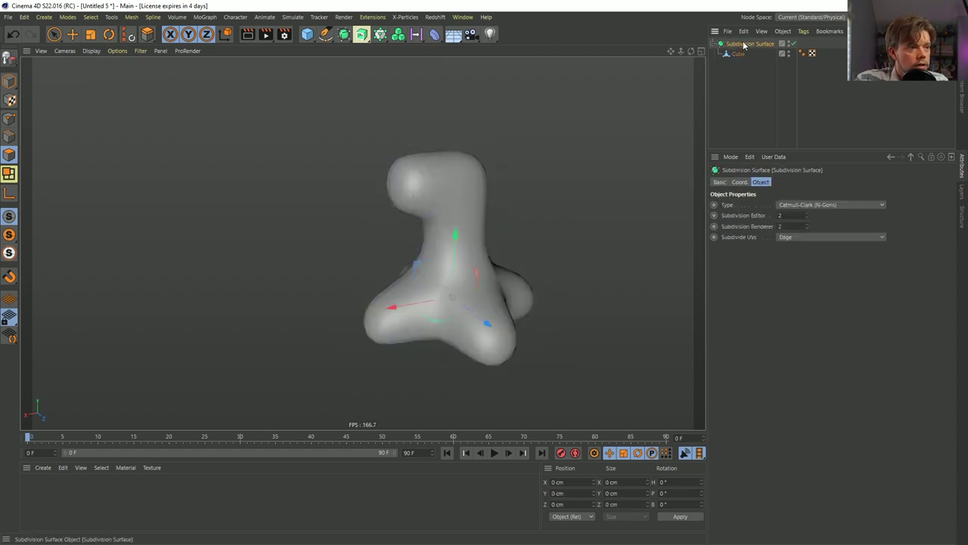
- Collapse the Subdivision Surface into one editable mesh and switch to the Sculpt layout
{"action": "key", "text": "c"}
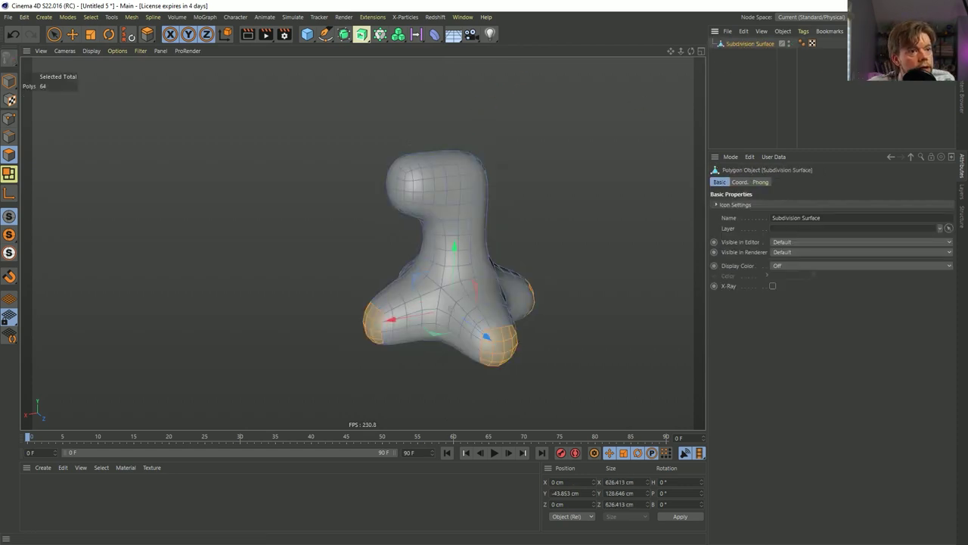
{"action": "left_click", "coordinate": [908, 17]}
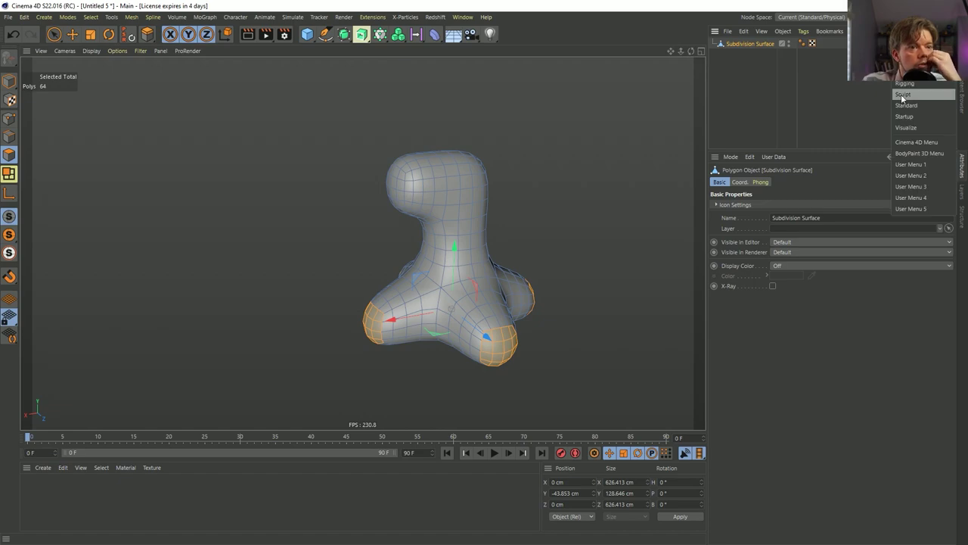
{"action": "key", "text": "Escape"}
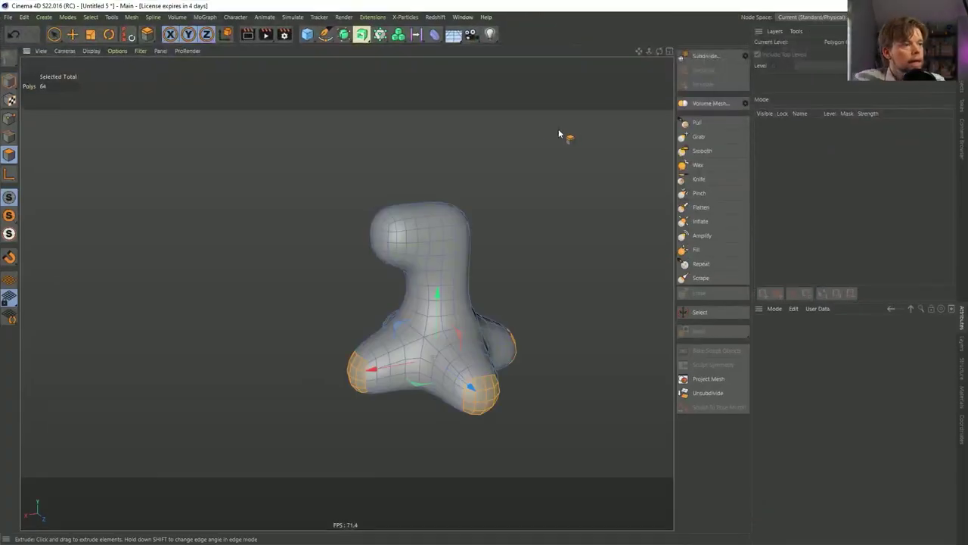
- Subdivide the mesh up to sculpt level 3 (34,816 polygons), with the Pull brush selected
{"action": "left_click", "coordinate": [705, 57]}
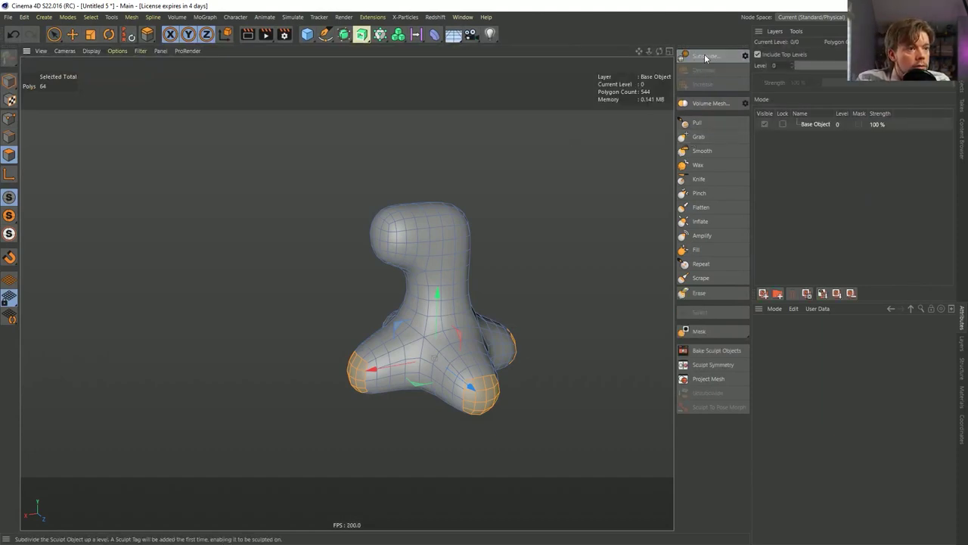
{"action": "left_click", "coordinate": [705, 57]}
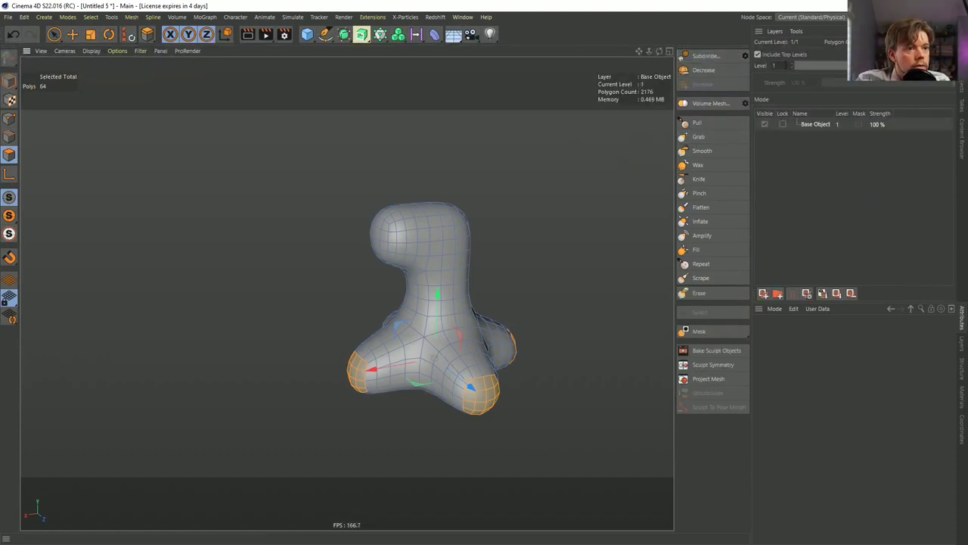
{"action": "left_click", "coordinate": [710, 58]}
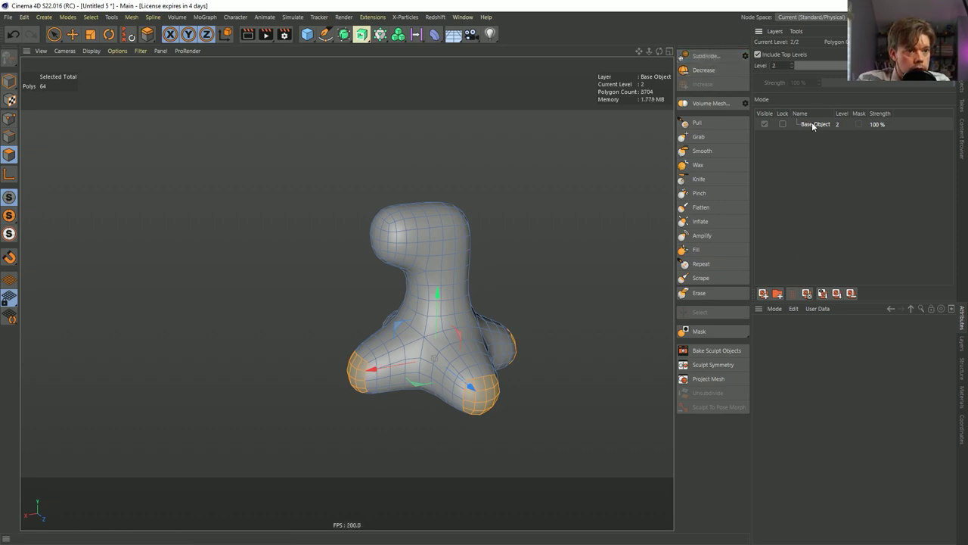
{"action": "left_click", "coordinate": [784, 124]}
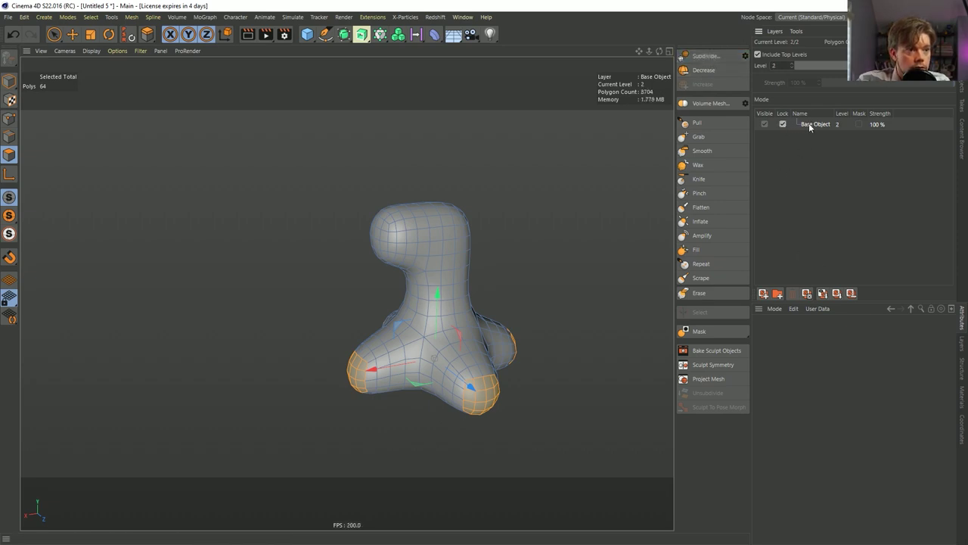
{"action": "left_click", "coordinate": [699, 71]}
{"action": "left_click", "coordinate": [8, 81]}
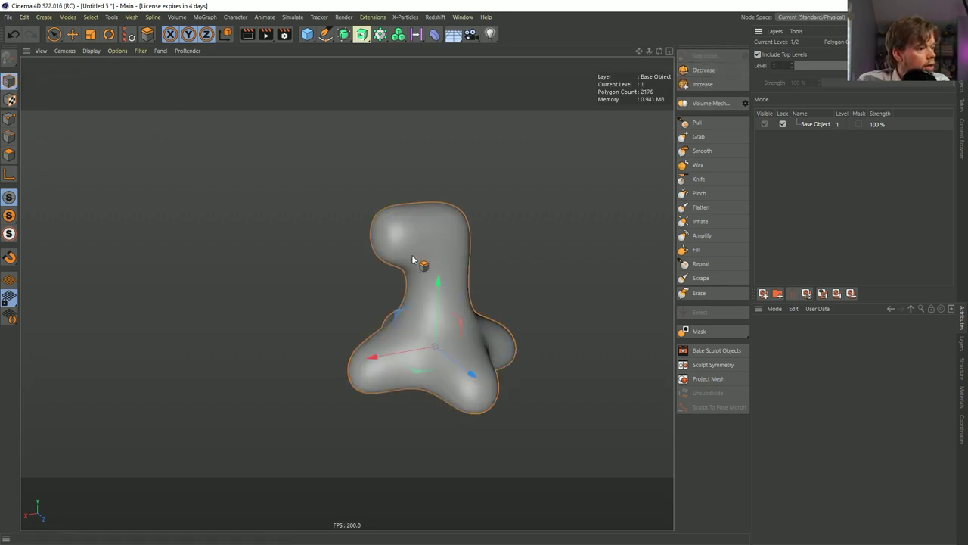
{"action": "left_click", "coordinate": [698, 122]}
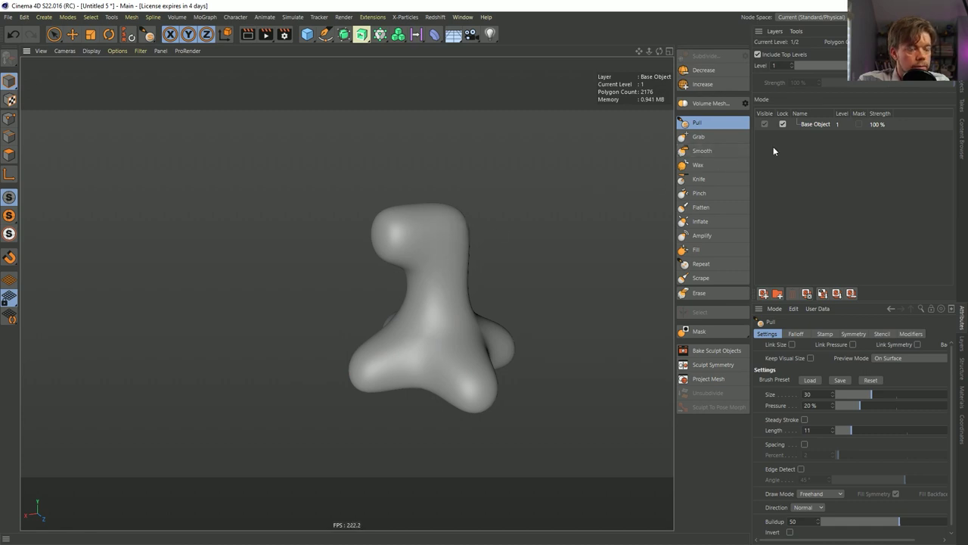
{"action": "left_click", "coordinate": [821, 64]}
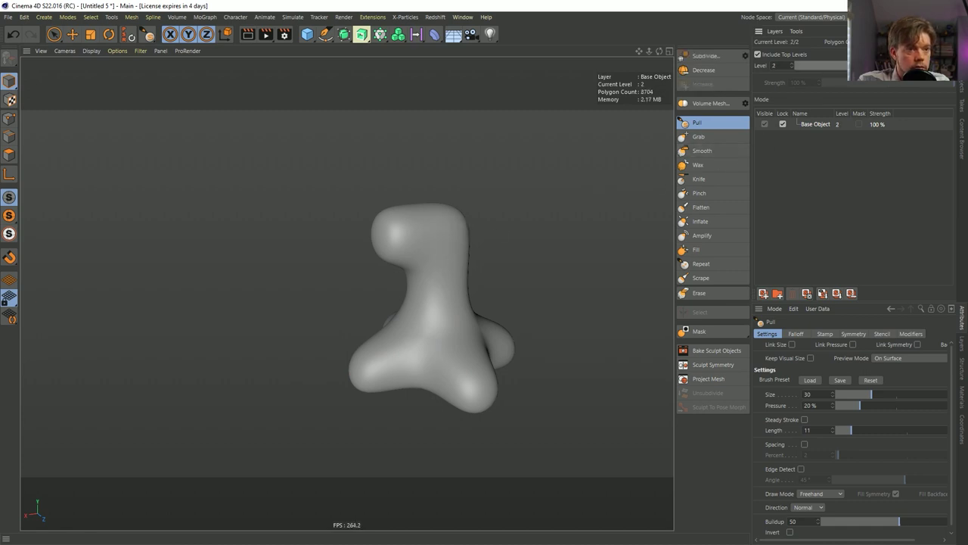
{"action": "left_click", "coordinate": [706, 55]}
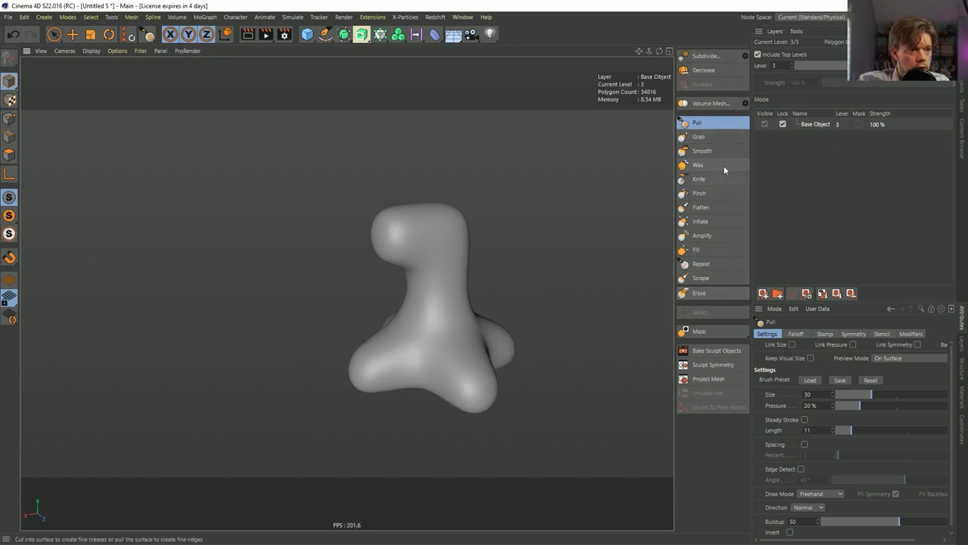
- Show the wireframe over the shading and bring up the blob's sculpt tag layers
{"action": "scroll", "coordinate": [437, 281], "scroll_direction": "up", "scroll_amount": 3}
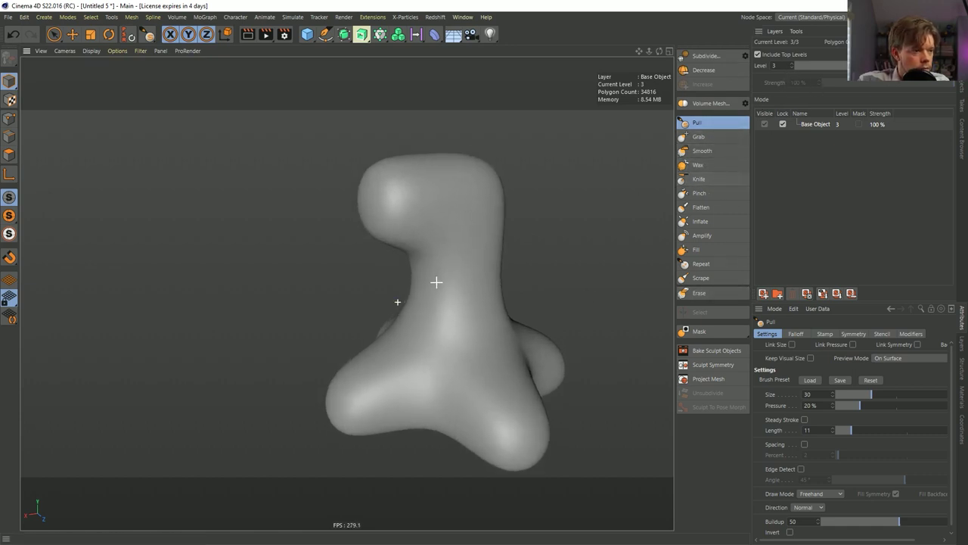
{"action": "key", "text": "n"}
{"action": "key", "text": "b"}
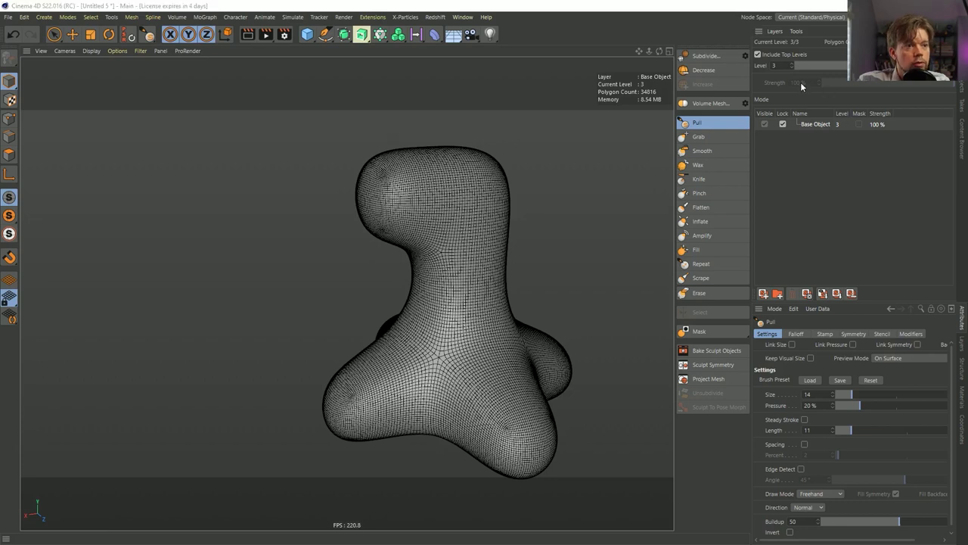
{"action": "left_click", "coordinate": [961, 86]}
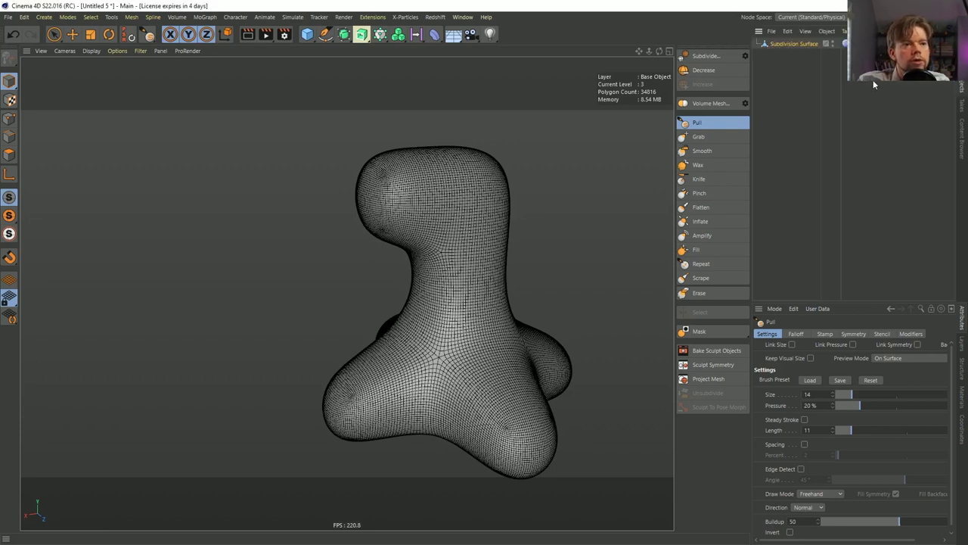
{"action": "left_click", "coordinate": [845, 43]}
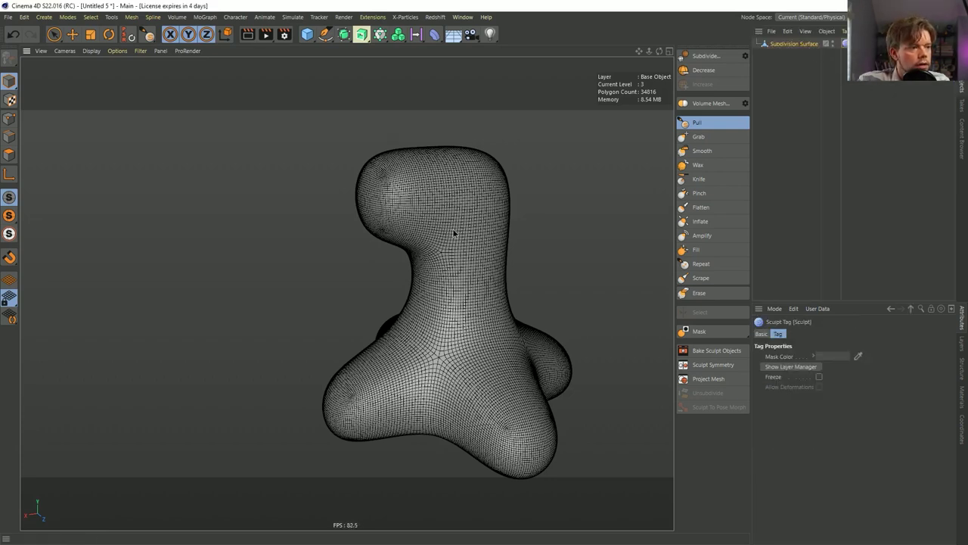
{"action": "double_click", "coordinate": [844, 43]}
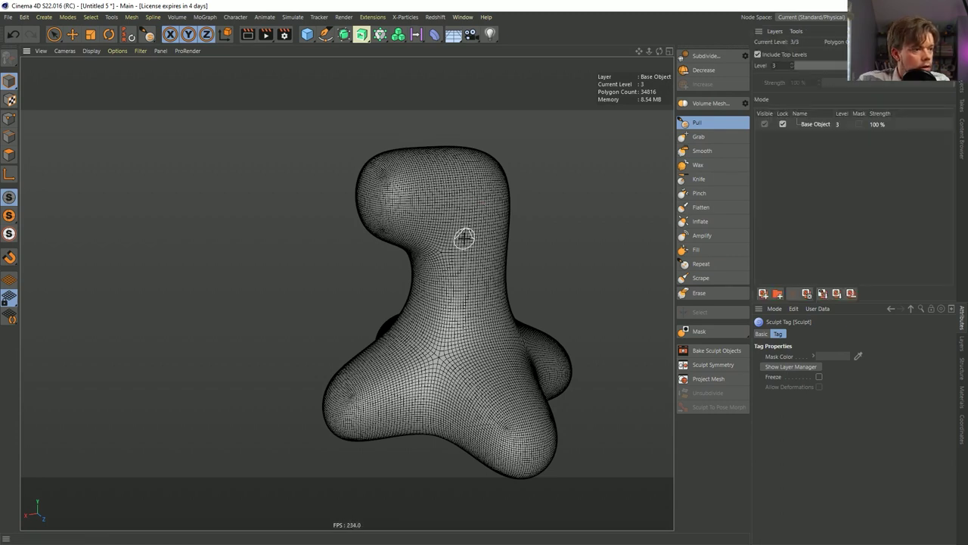
- Reopen the blob's sculpt layers in polygon mode and clear the polygon selection
{"action": "left_click", "coordinate": [9, 154]}
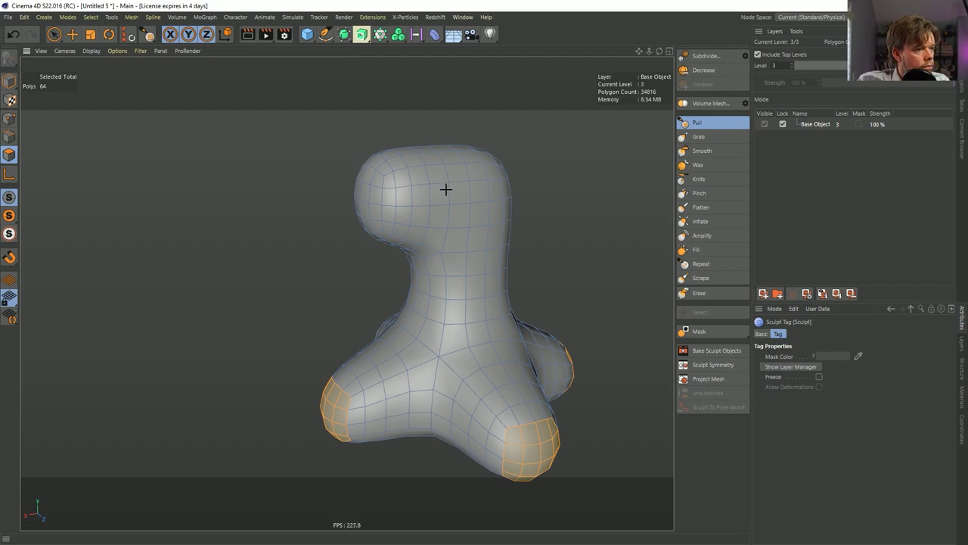
{"action": "left_click", "coordinate": [10, 100]}
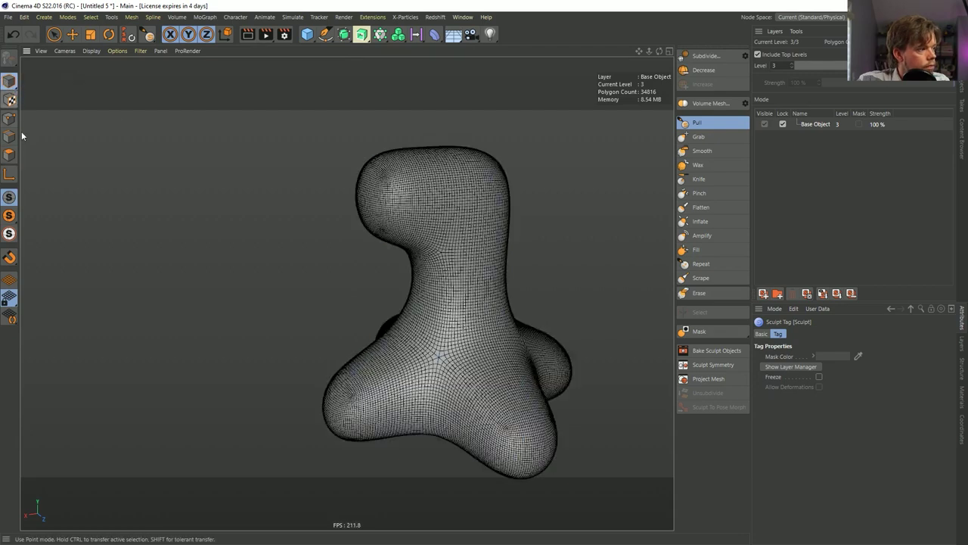
{"action": "left_click", "coordinate": [961, 83]}
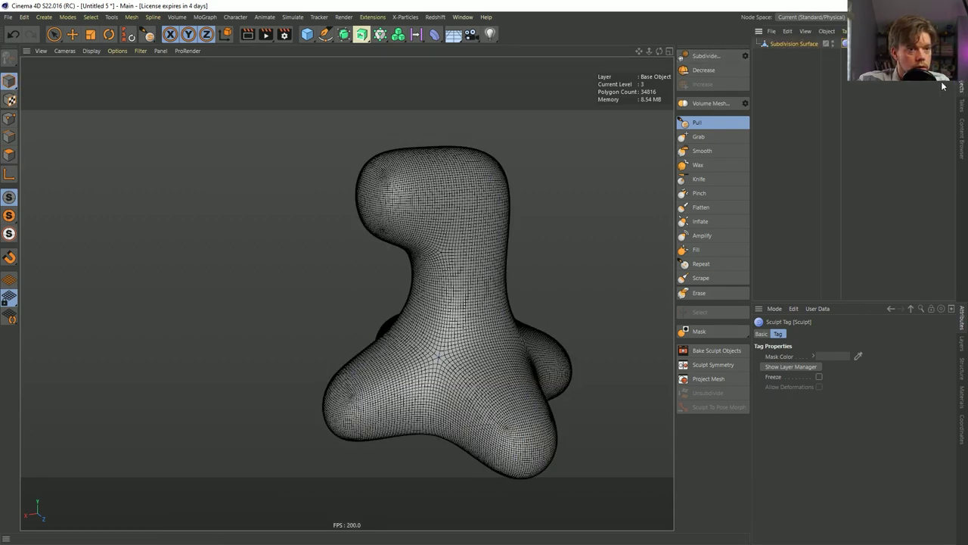
{"action": "double_click", "coordinate": [845, 44]}
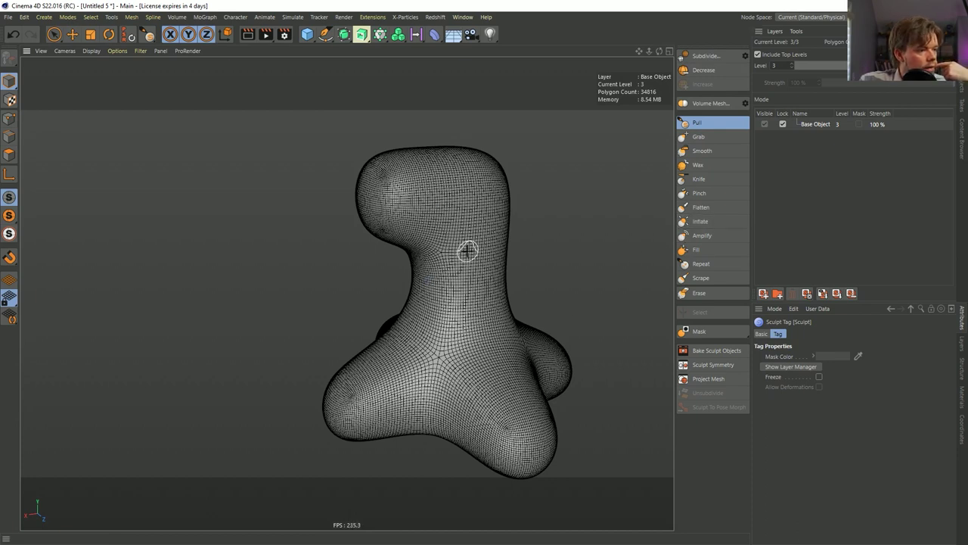
{"action": "left_click", "coordinate": [10, 155]}
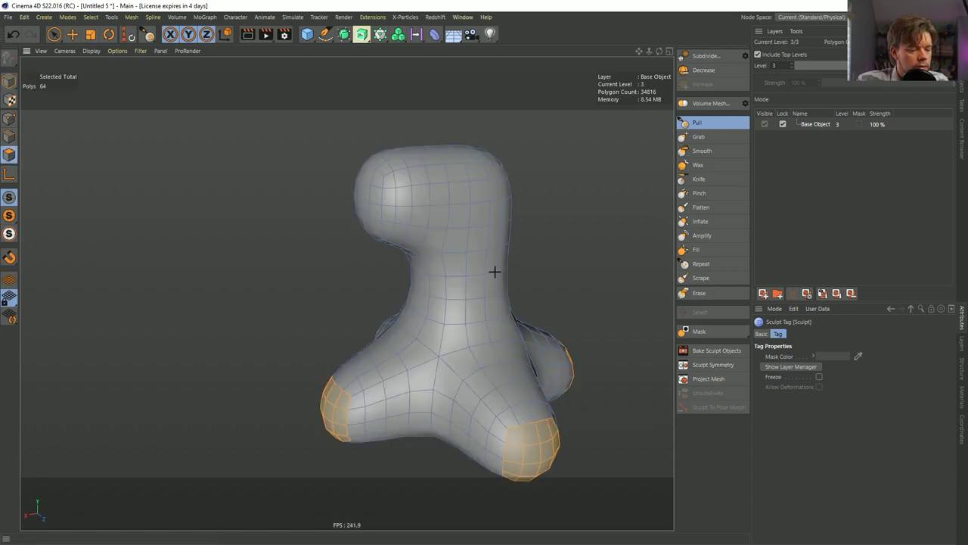
{"action": "key", "text": "ctrl+shift+a"}
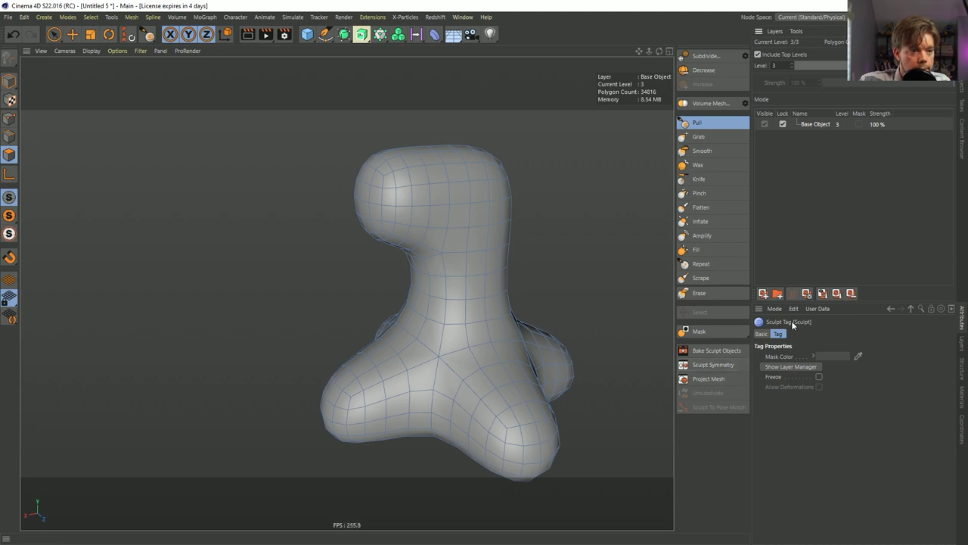
- Unlock the Base Object layer, return to Model mode and undo a test neck stroke
{"action": "left_click", "coordinate": [783, 124]}
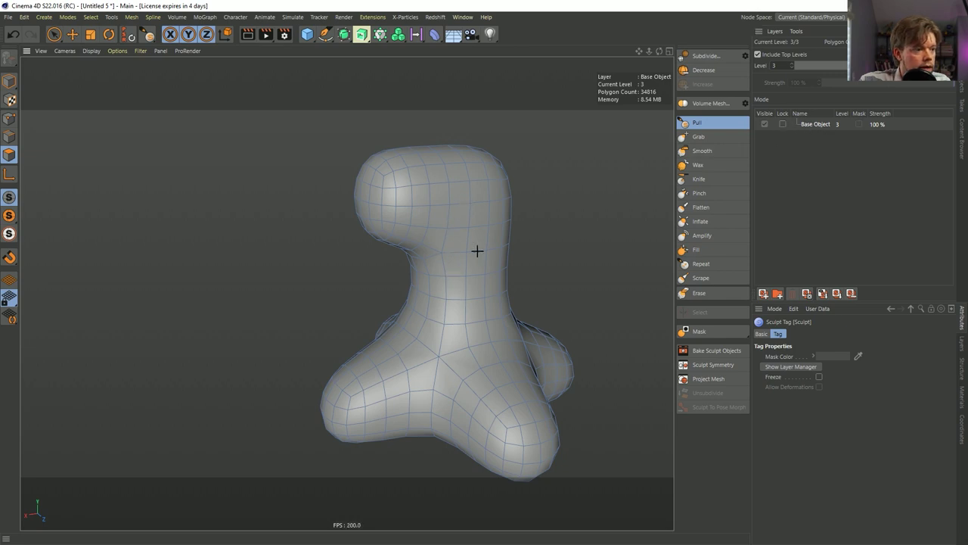
{"action": "left_click", "coordinate": [15, 90]}
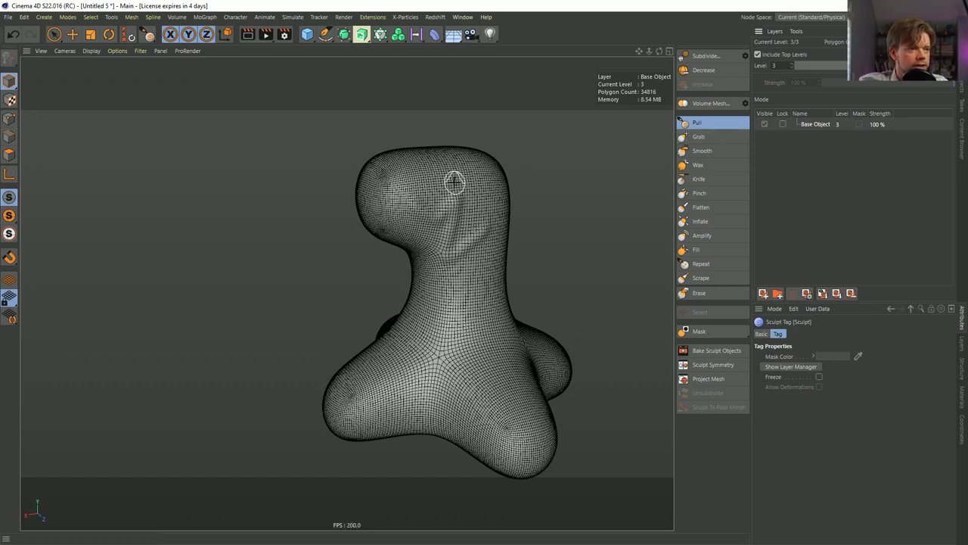
{"action": "mouse_move", "coordinate": [469, 186]}
{"action": "left_mouse_down"}
{"action": "mouse_move", "coordinate": [470, 307]}
{"action": "mouse_move", "coordinate": [504, 426]}
{"action": "left_mouse_up"}
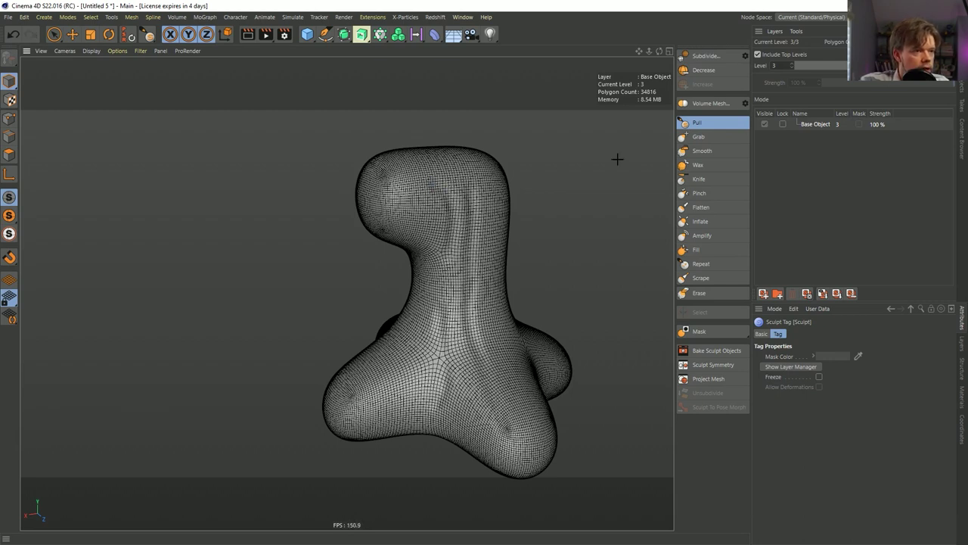
{"action": "key", "text": "ctrl+z"}
{"action": "key", "text": "ctrl+z"}
- Subdivide to level 4 and pull ridges down the blob's neck and lower body
{"action": "left_click", "coordinate": [711, 56]}
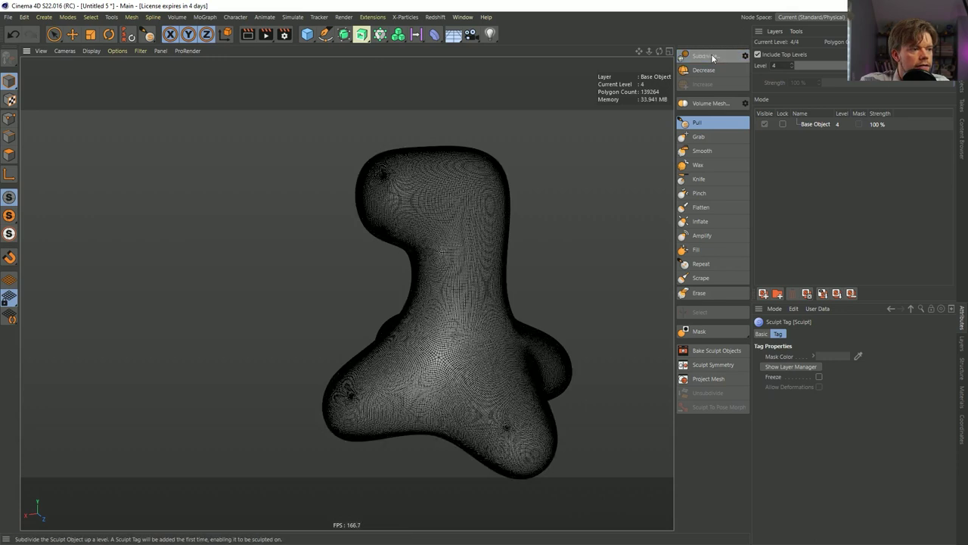
{"action": "middle_click_drag", "start_coordinate": [476, 215], "coordinate": [474, 166]}
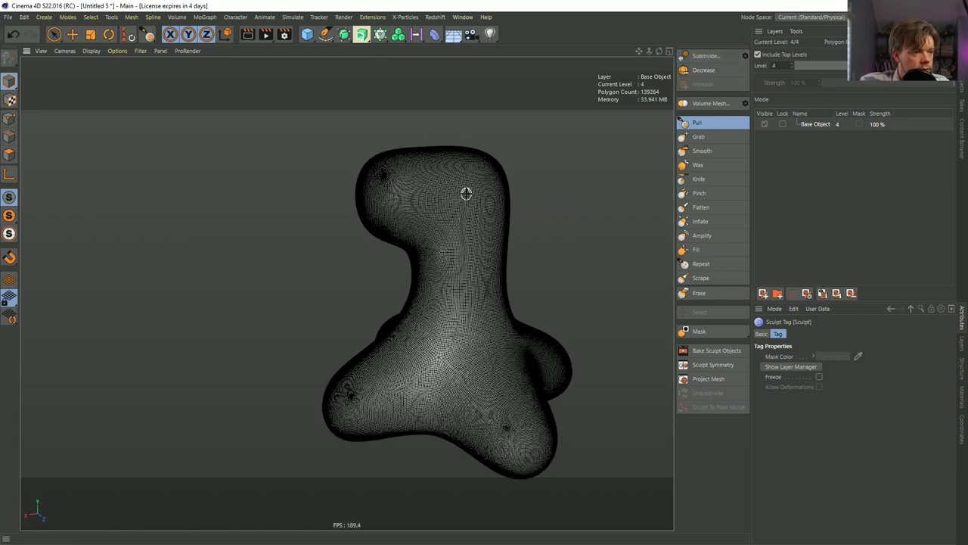
{"action": "left_click_drag", "start_coordinate": [464, 237], "coordinate": [446, 341]}
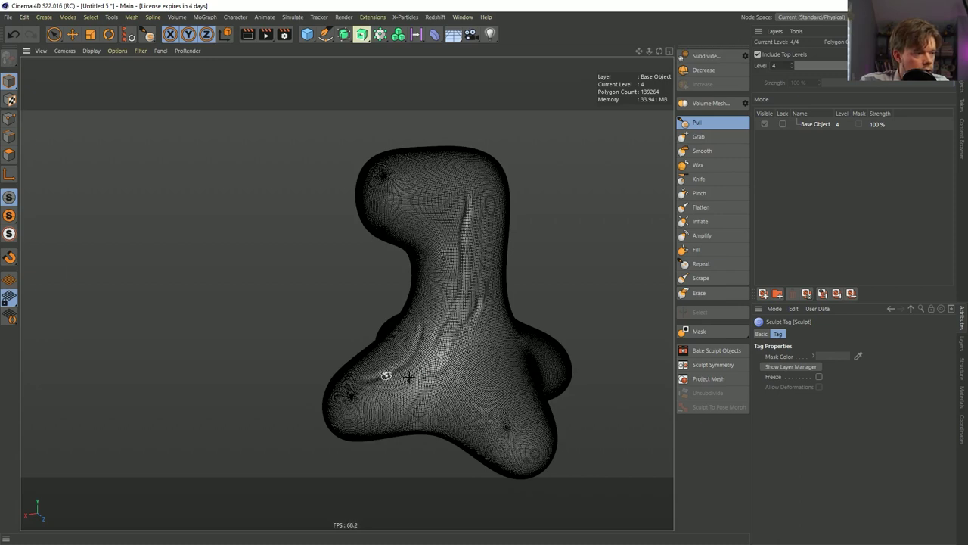
{"action": "mouse_move", "coordinate": [463, 380]}
{"action": "left_mouse_down"}
{"action": "mouse_move", "coordinate": [476, 384]}
{"action": "mouse_move", "coordinate": [486, 422]}
{"action": "left_mouse_up"}
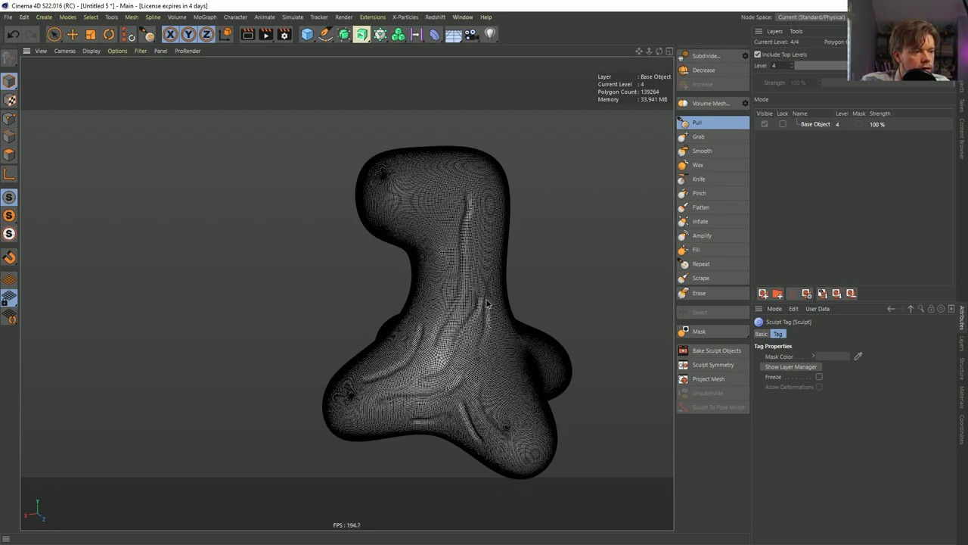
{"action": "mouse_move", "coordinate": [484, 277]}
{"action": "left_mouse_down", "text": "alt"}
{"action": "mouse_move", "coordinate": [388, 310]}
{"action": "mouse_move", "coordinate": [503, 282]}
{"action": "left_mouse_up", "text": "alt"}
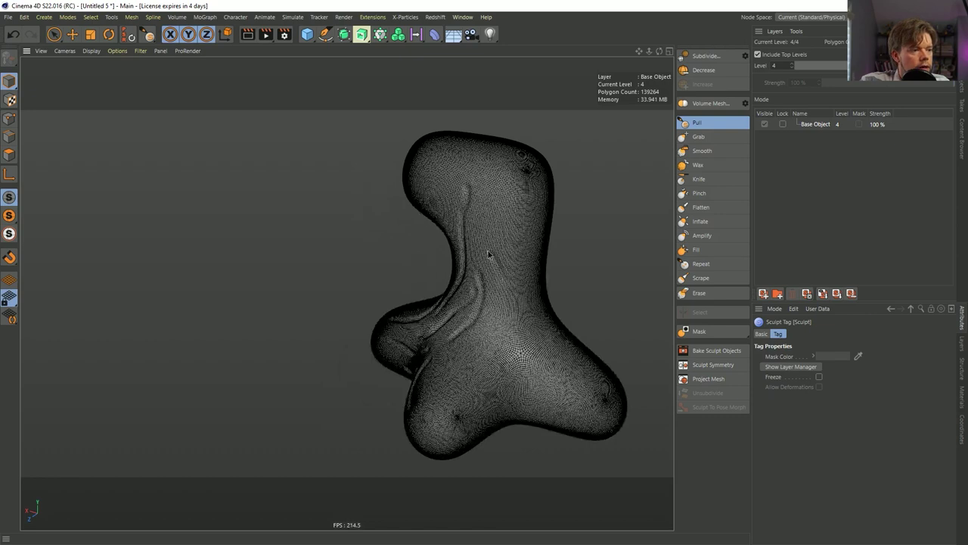
{"action": "mouse_move", "coordinate": [480, 184]}
{"action": "left_mouse_down", "text": "alt"}
{"action": "mouse_move", "coordinate": [530, 320]}
{"action": "mouse_move", "coordinate": [566, 307]}
{"action": "left_mouse_up", "text": "alt"}
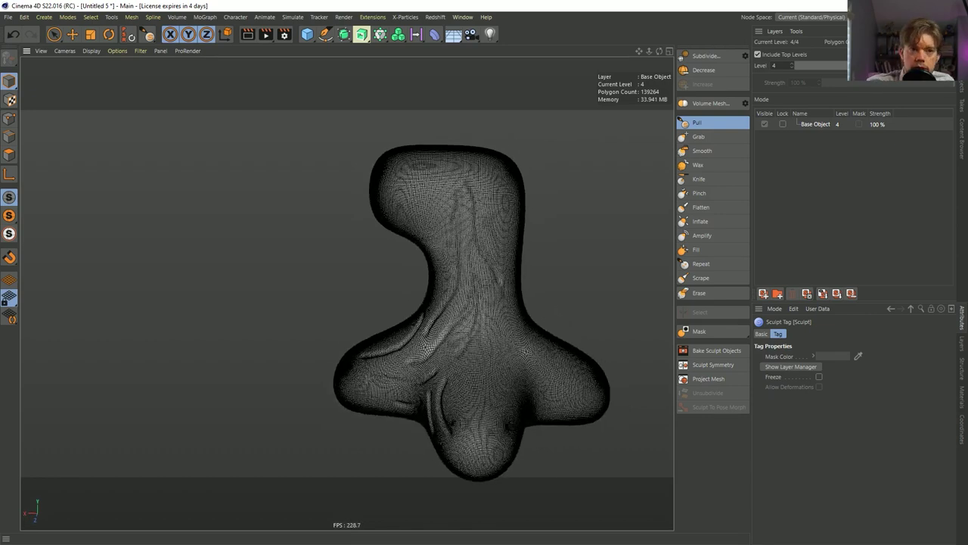
- Start a new empty project, Untitled 6
{"action": "left_click", "coordinate": [961, 87]}
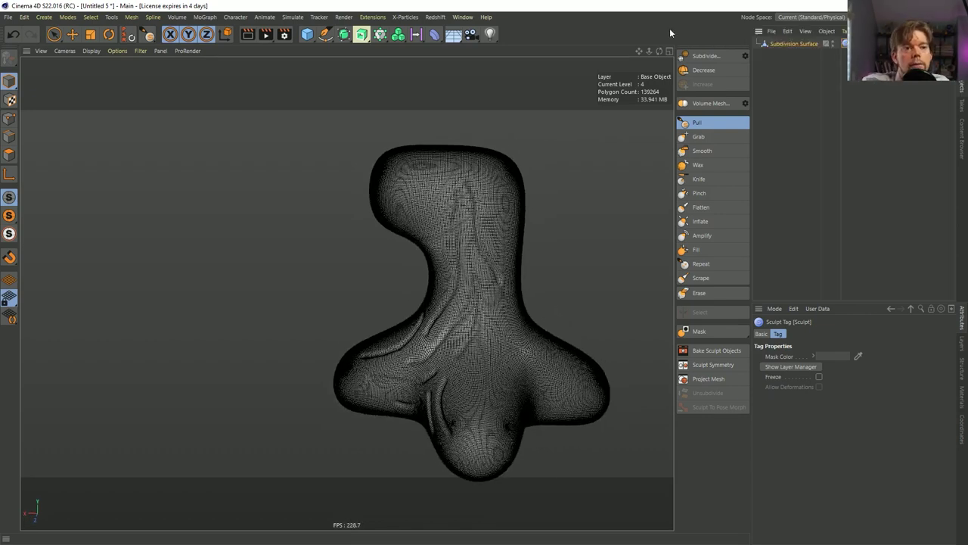
{"action": "key", "text": "ctrl+n"}
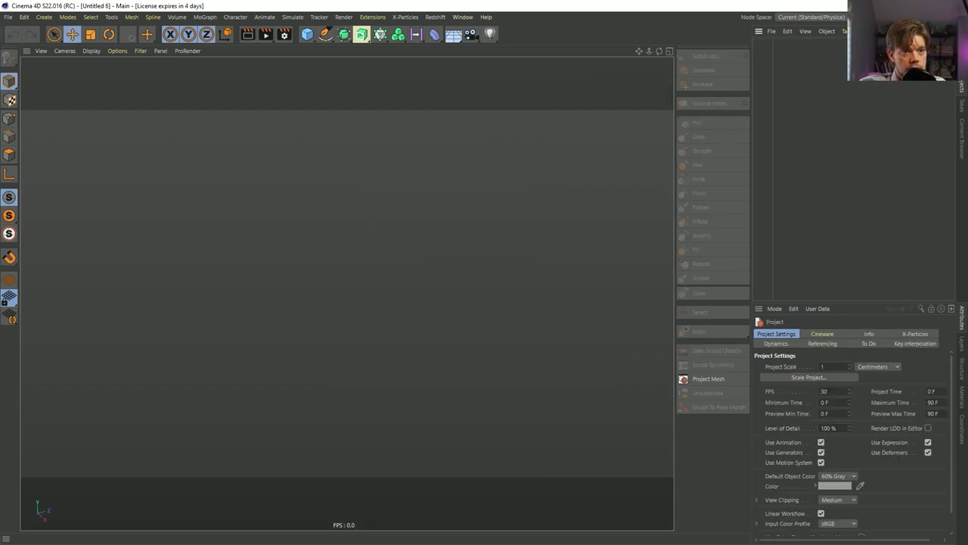
{"action": "left_click", "coordinate": [931, 17]}
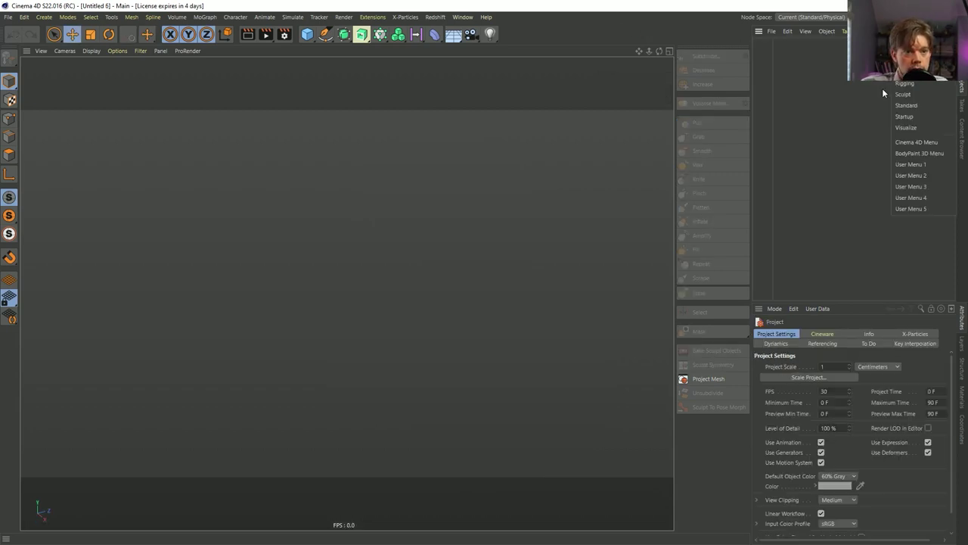
- Pick the Standard layout and maximize the restored window to fill the screen
{"action": "left_click", "coordinate": [929, 107]}
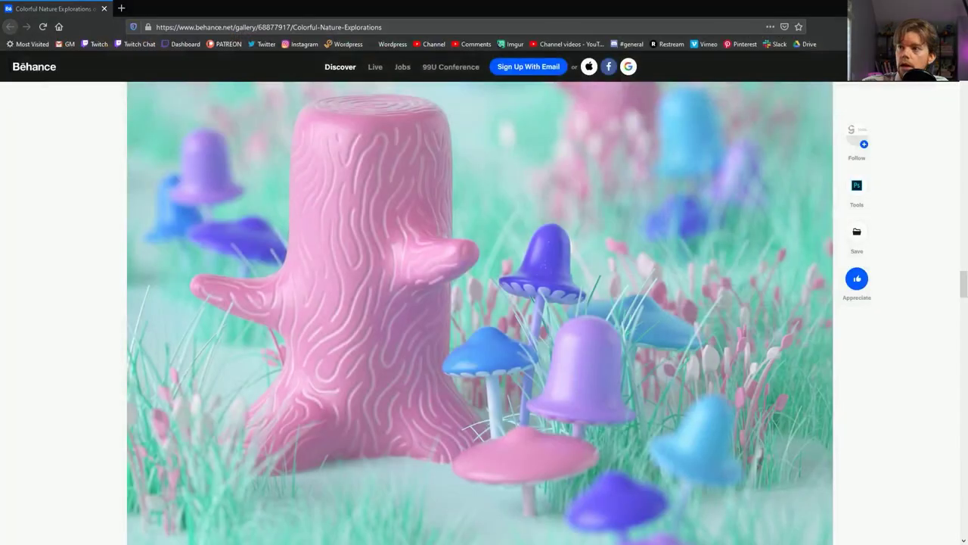
{"action": "left_click_drag", "start_coordinate": [757, 292], "coordinate": [436, 5]}
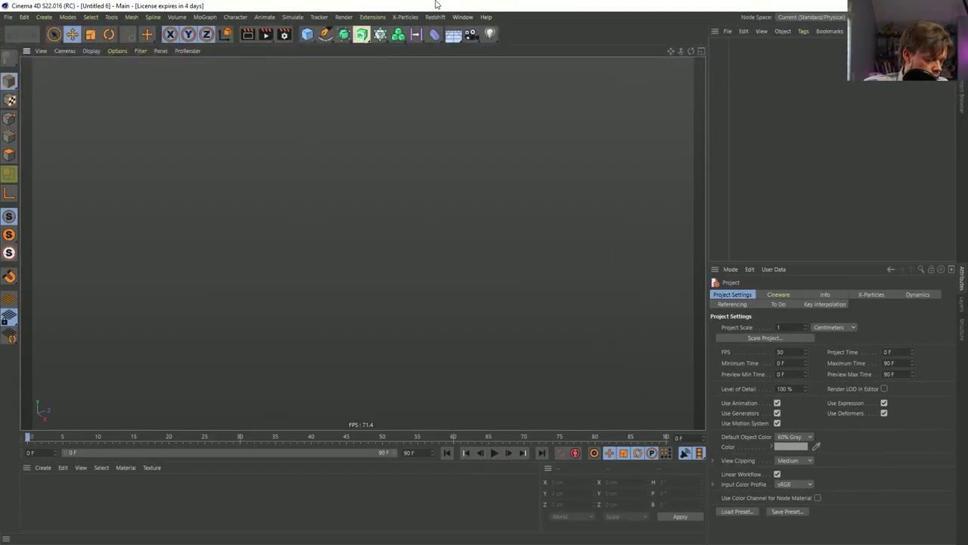
- Switch to Untitled 5 and select the blob's Subdivision Surface object to copy
{"action": "left_click", "coordinate": [305, 39]}
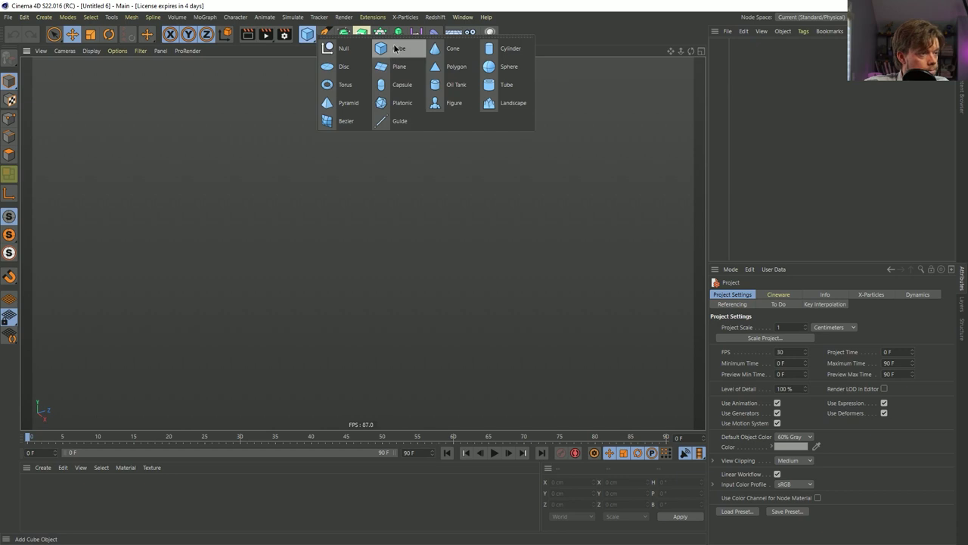
{"action": "left_click", "coordinate": [463, 16]}
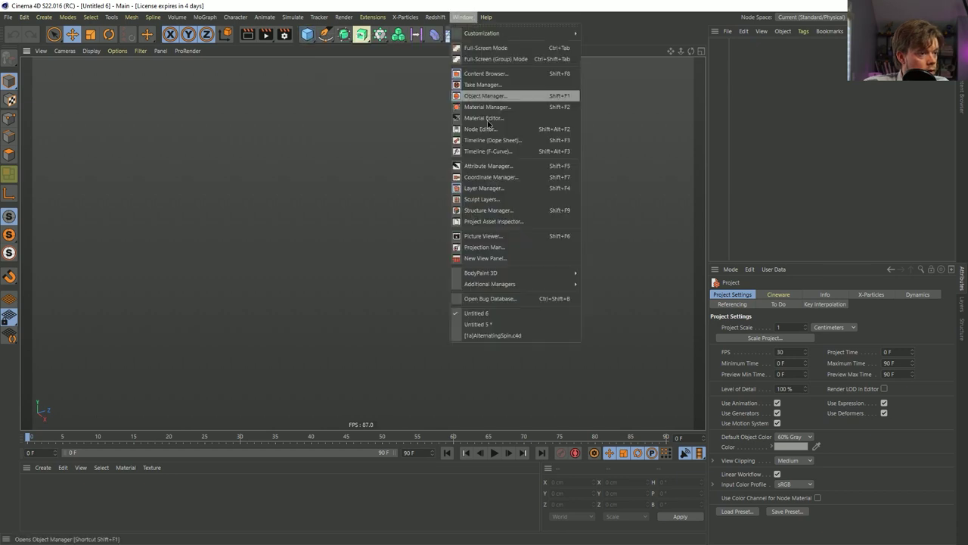
{"action": "left_click", "coordinate": [491, 333]}
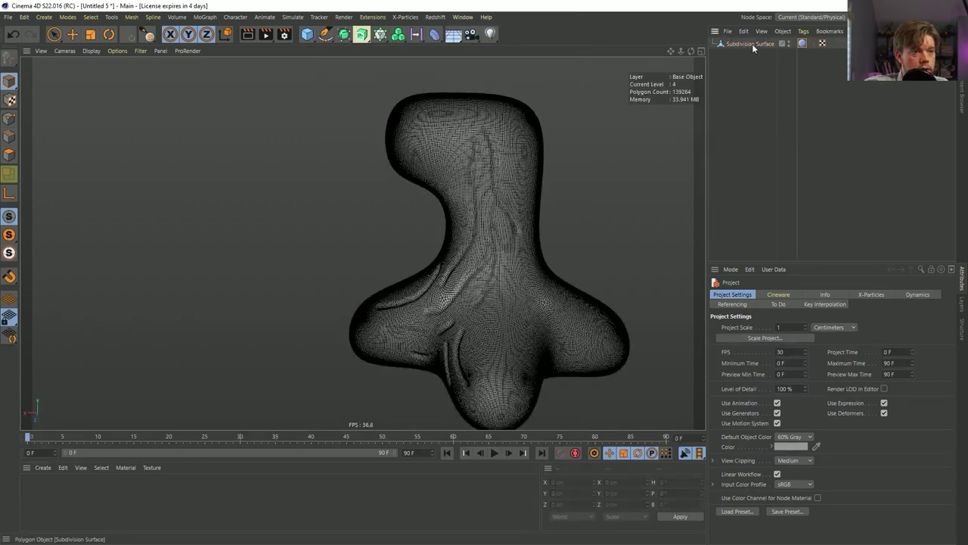
{"action": "left_click", "coordinate": [752, 44]}
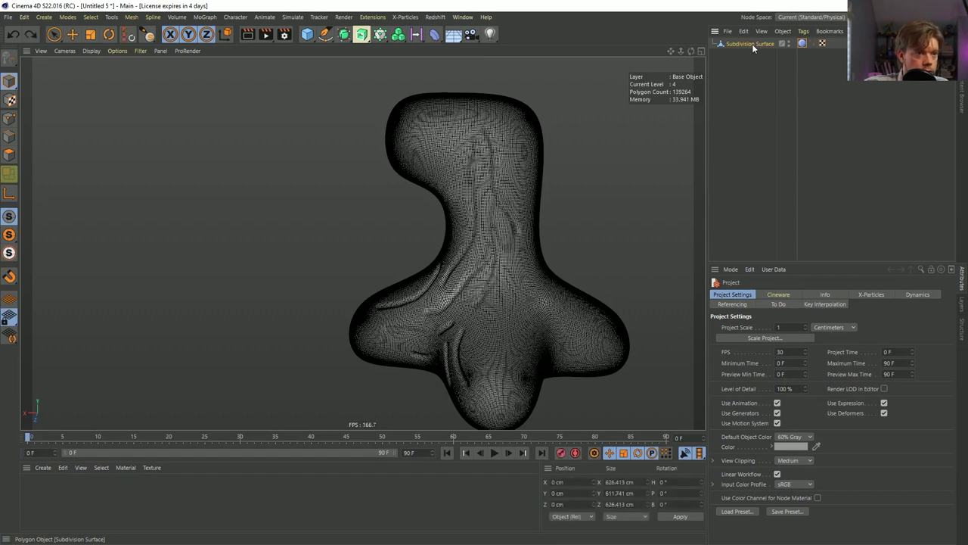
{"action": "left_click", "coordinate": [803, 44]}
{"action": "key", "text": "Delete"}
{"action": "left_click", "coordinate": [803, 44]}
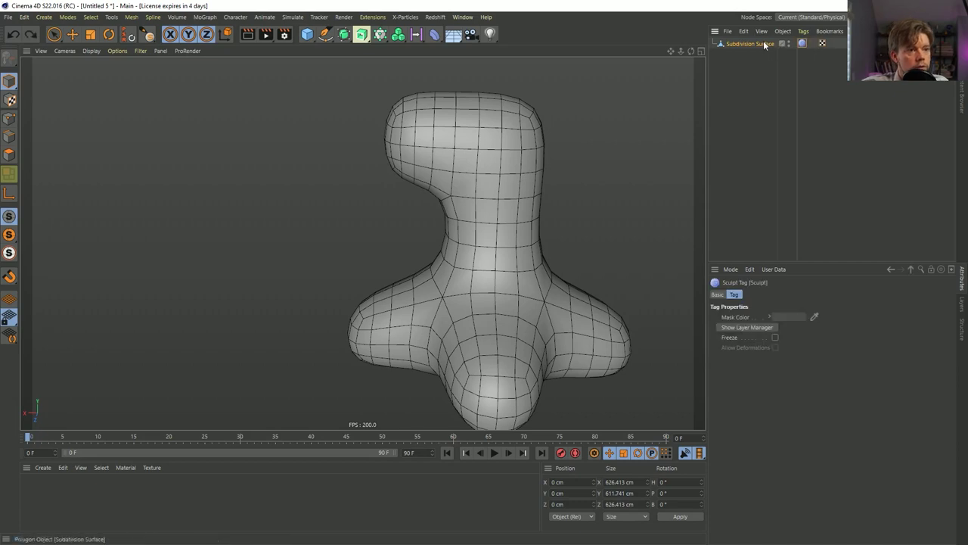
{"action": "key", "text": "ctrl+z"}
{"action": "left_click", "coordinate": [753, 44]}
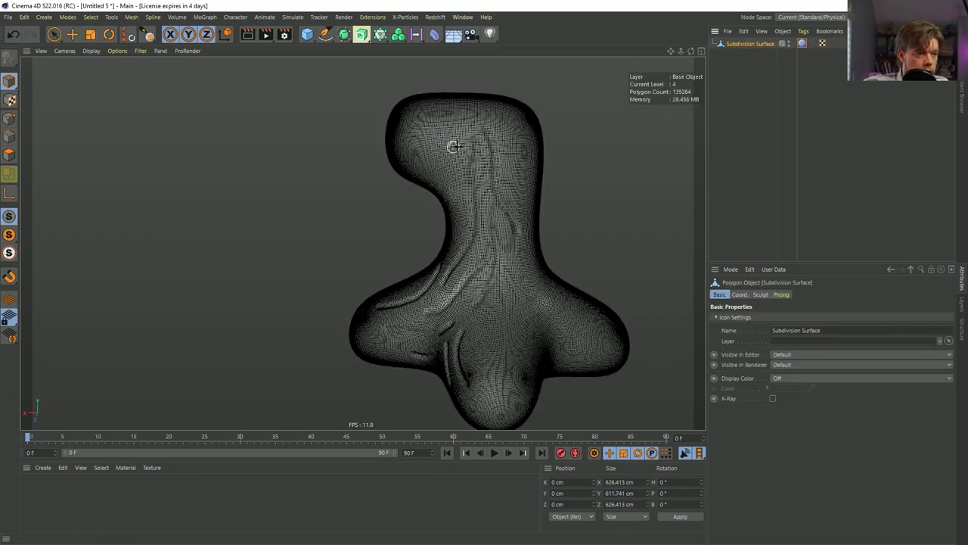
- Paste the blob into a new project, Untitled 7, and delete its Sculpt tag
{"action": "key", "text": "ctrl+n"}
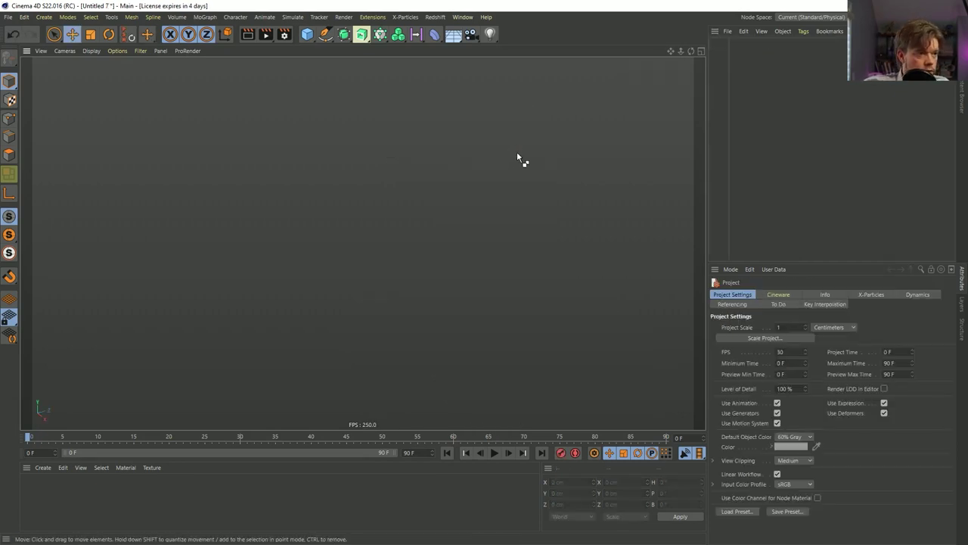
{"action": "key", "text": "ctrl+v"}
{"action": "left_click", "coordinate": [803, 43]}
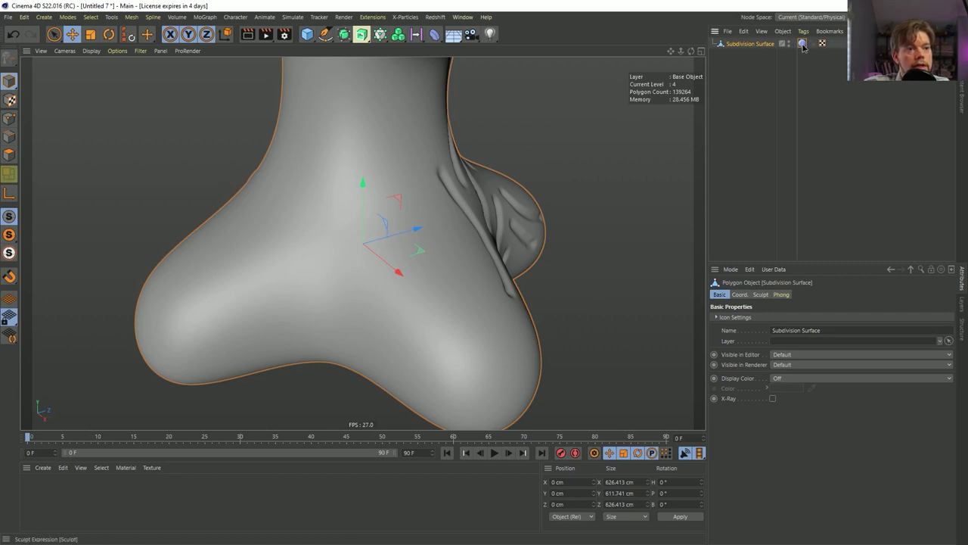
{"action": "key", "text": "Delete"}
{"action": "left_click", "coordinate": [4, 168]}
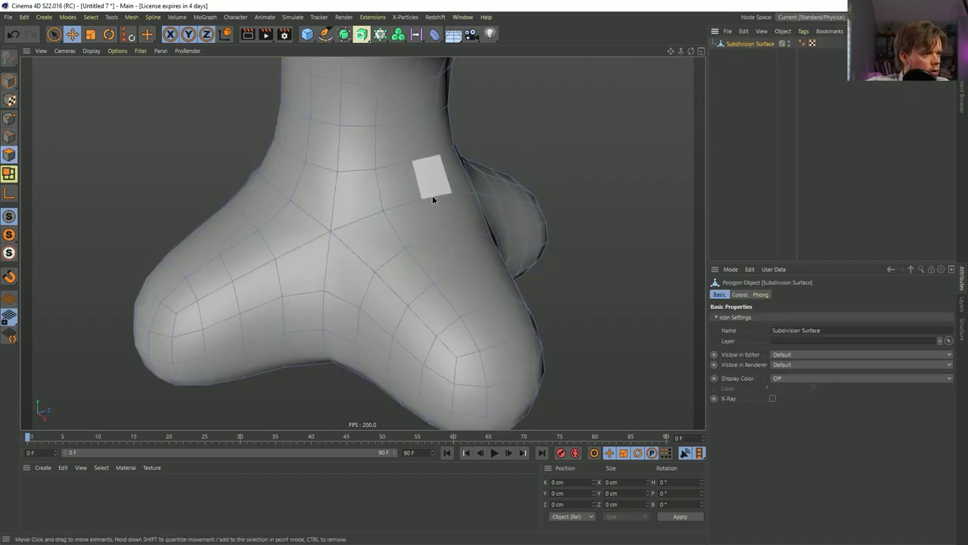
{"action": "scroll", "coordinate": [416, 187], "scroll_direction": "down", "scroll_amount": 5}
{"action": "left_click_drag", "start_coordinate": [396, 179], "coordinate": [363, 241], "text": "alt"}
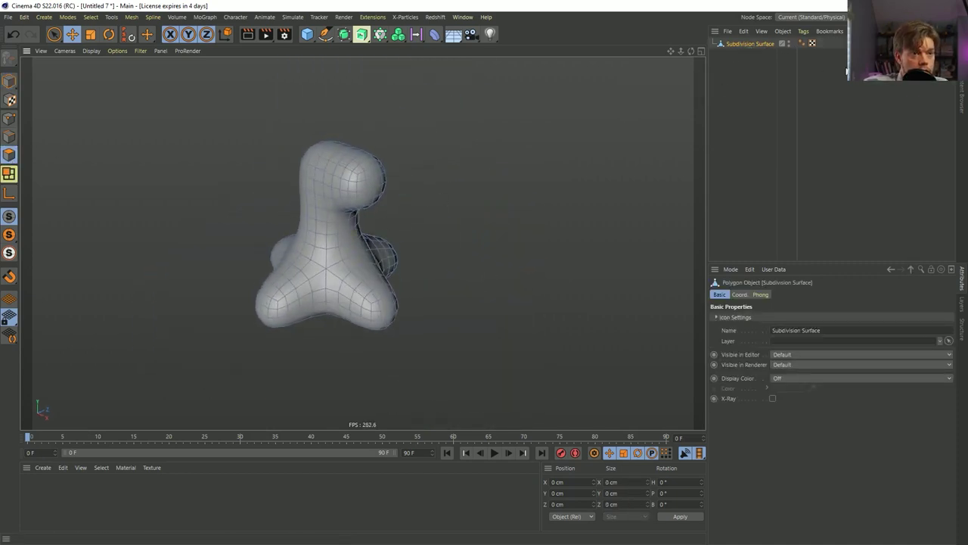
- Give the blob a Rigid Body dynamics tag and add a Helix spline
{"action": "right_click", "coordinate": [748, 44]}
{"action": "mouse_move", "coordinate": [776, 157]}
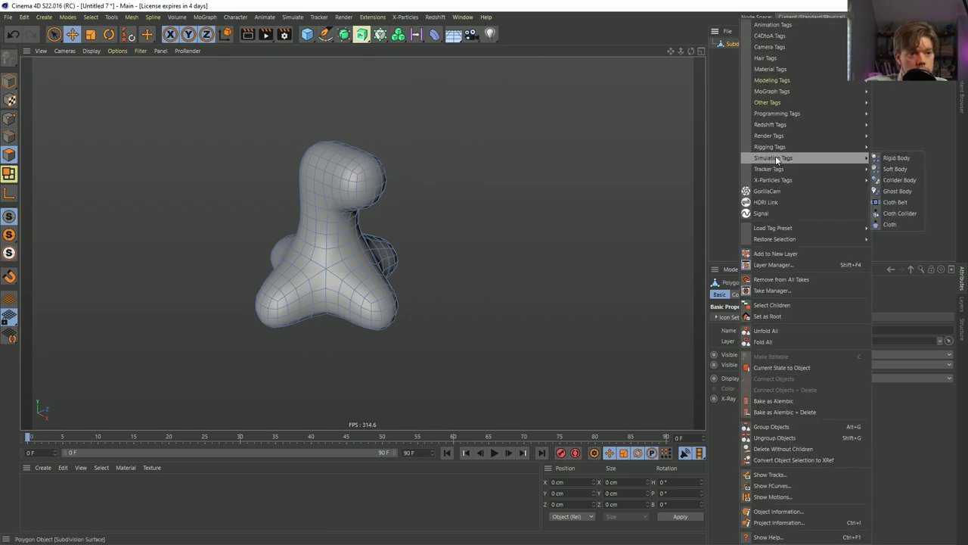
{"action": "left_click", "coordinate": [892, 159]}
{"action": "left_click", "coordinate": [325, 35]}
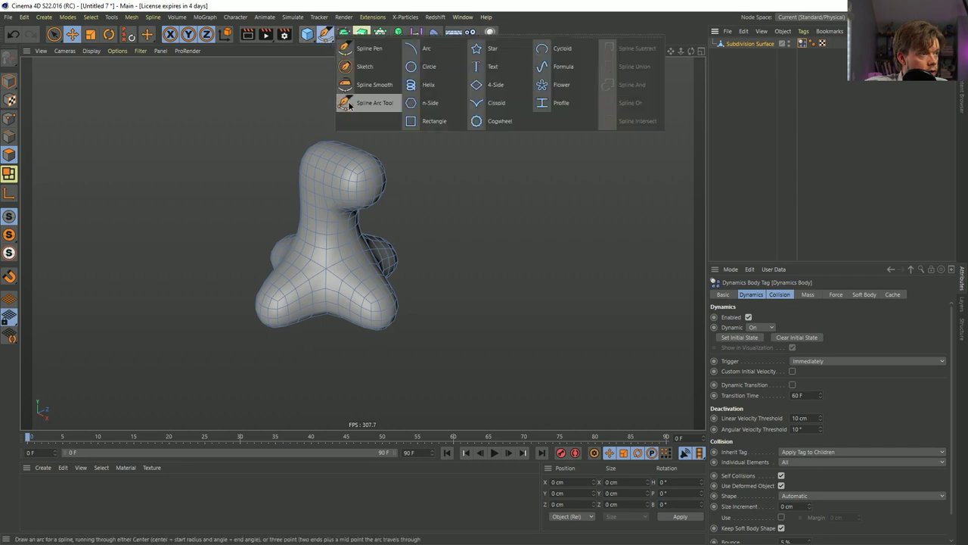
{"action": "left_click", "coordinate": [428, 87]}
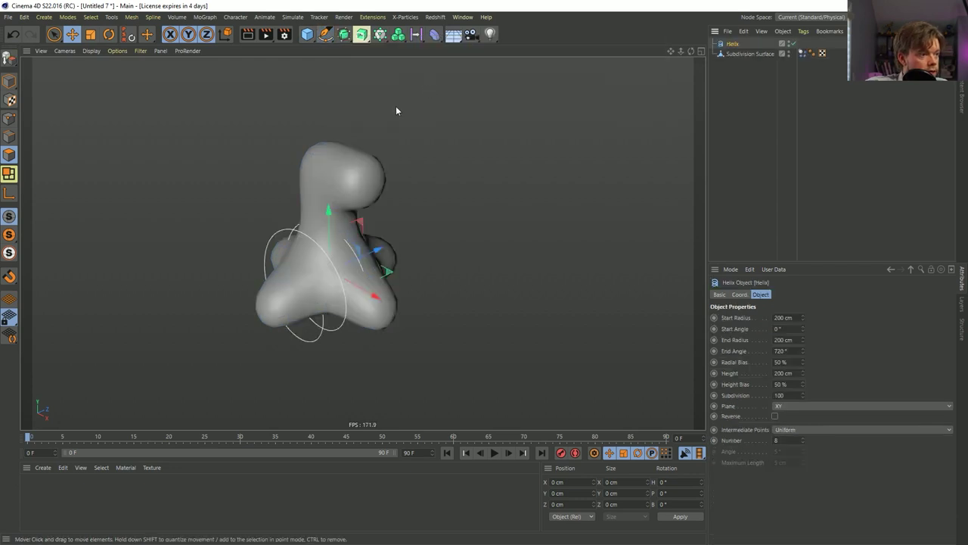
- Set the Helix's start radius, end radius and end angle to 0, and raise the line above the blob
{"action": "left_click", "coordinate": [784, 318]}
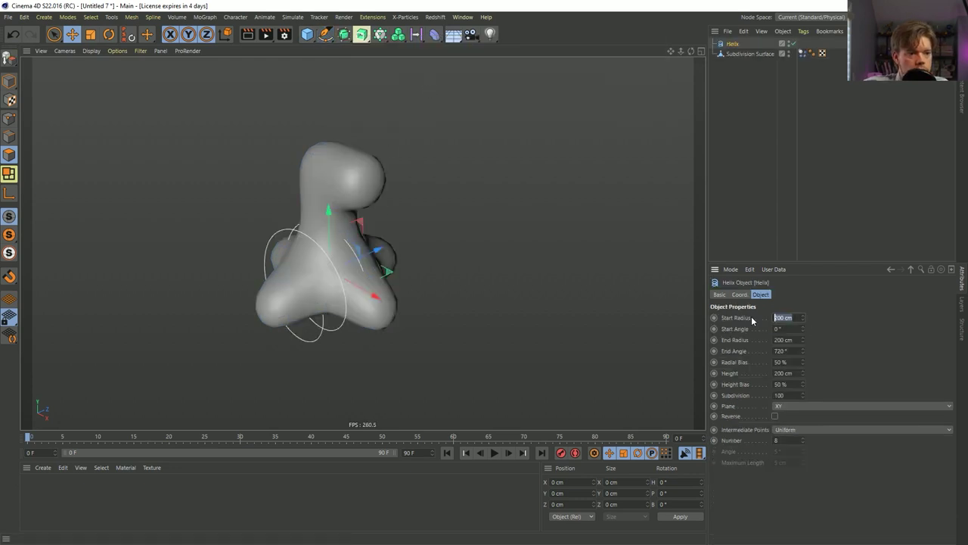
{"action": "type", "text": "0"}
{"action": "left_click", "coordinate": [784, 340]}
{"action": "type", "text": "0"}
{"action": "key", "text": "Return"}
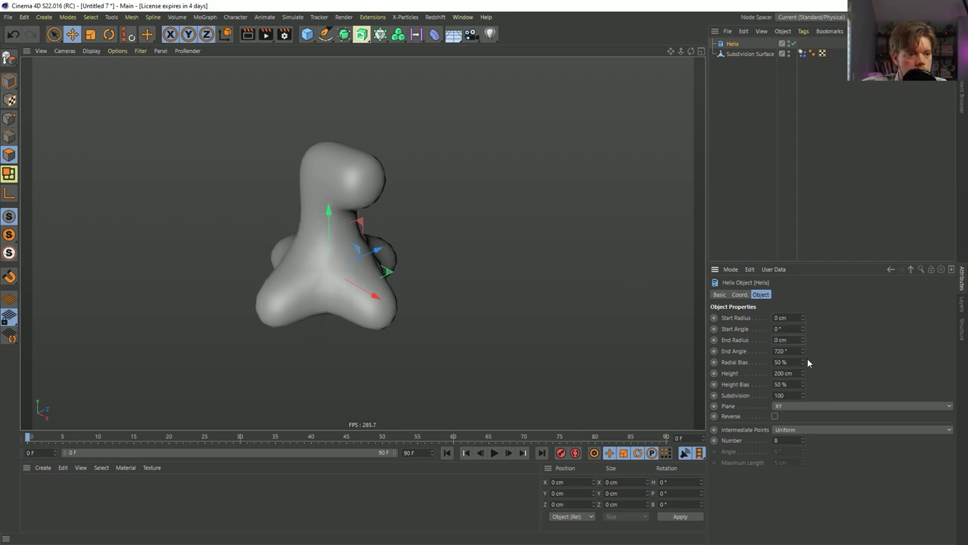
{"action": "type", "text": "0"}
{"action": "key", "text": "Return"}
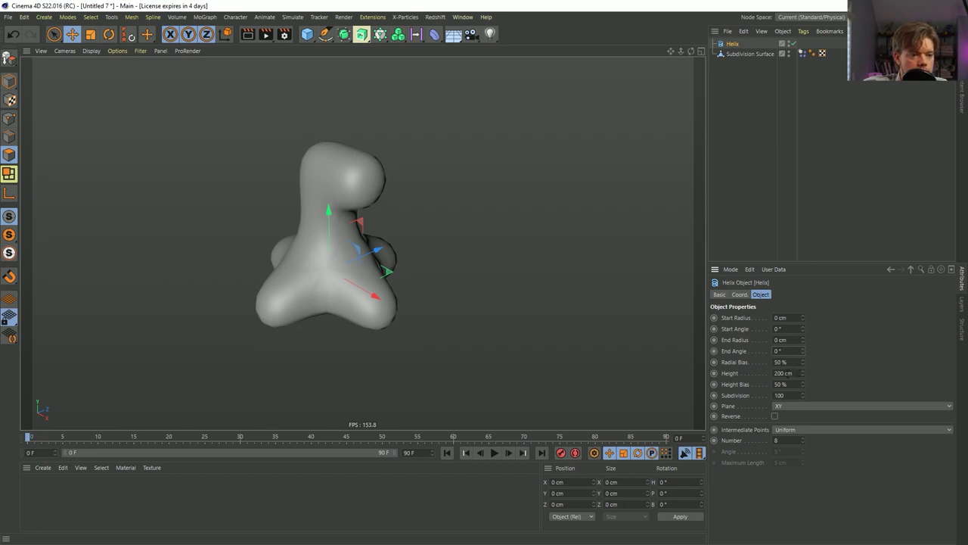
{"action": "left_click_drag", "start_coordinate": [329, 216], "coordinate": [286, 84]}
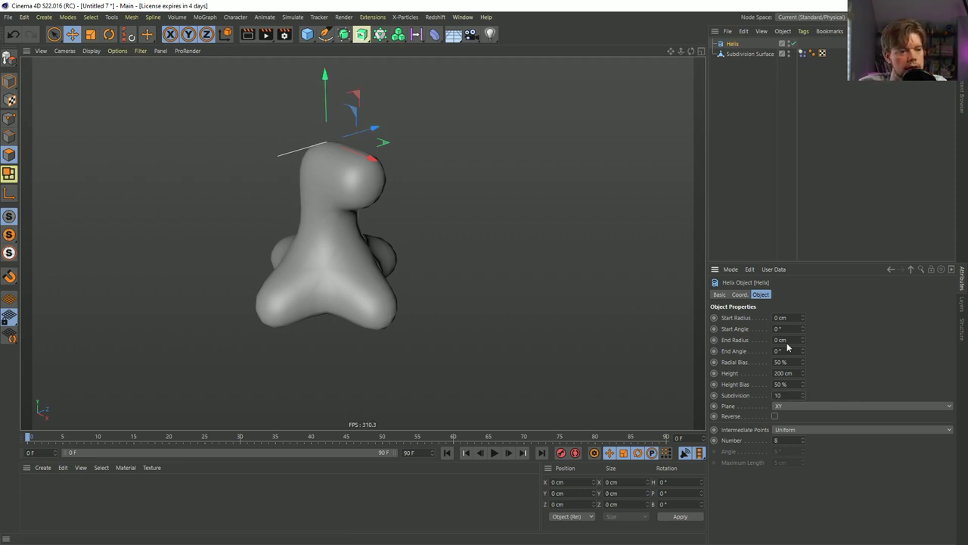
- Put the Helix in a Cloner set to Object mode on Subdivision Surface, Surface distribution, count 100
{"action": "left_click", "coordinate": [383, 40], "text": "alt"}
{"action": "left_click_drag", "start_coordinate": [738, 48], "coordinate": [735, 44]}
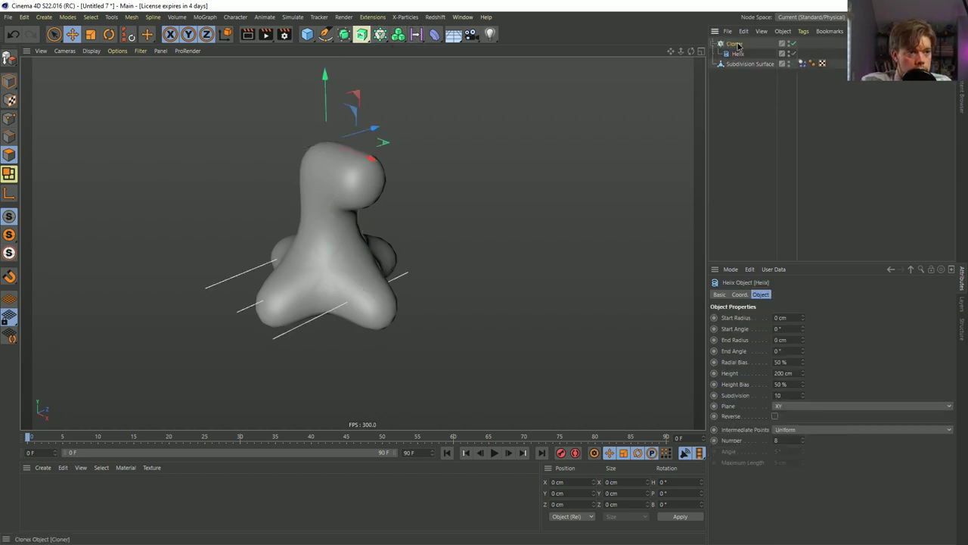
{"action": "left_click", "coordinate": [734, 43]}
{"action": "left_click", "coordinate": [781, 294]}
{"action": "left_click", "coordinate": [791, 320]}
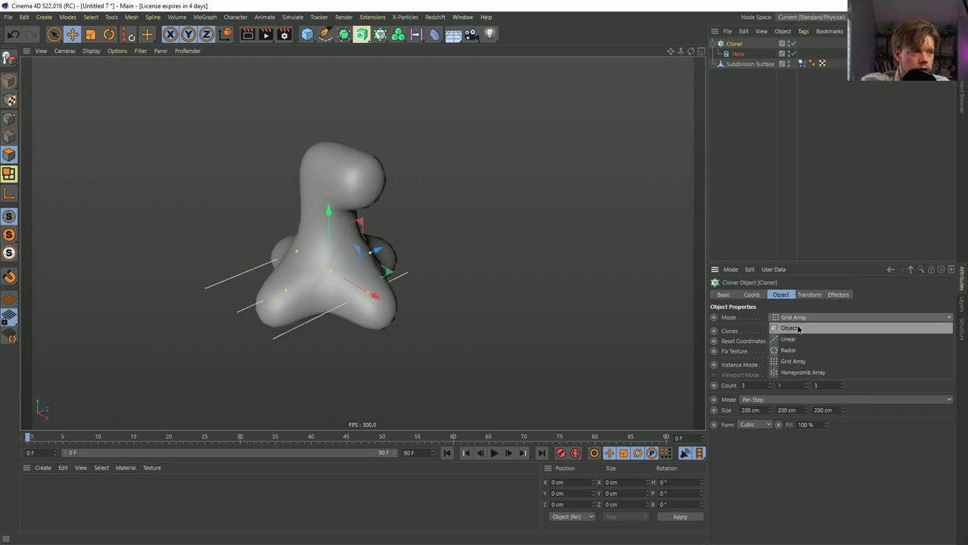
{"action": "left_click", "coordinate": [791, 328]}
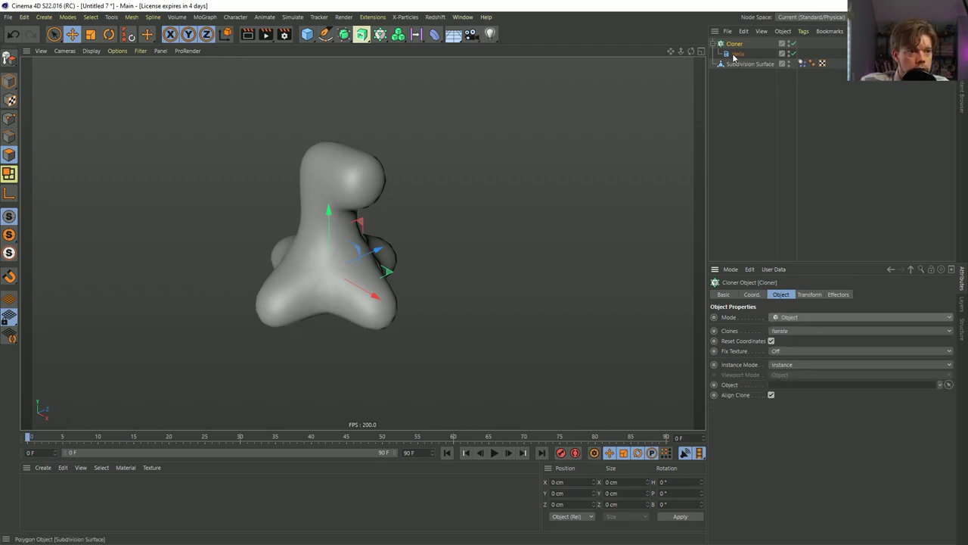
{"action": "left_click_drag", "start_coordinate": [733, 64], "coordinate": [778, 389]}
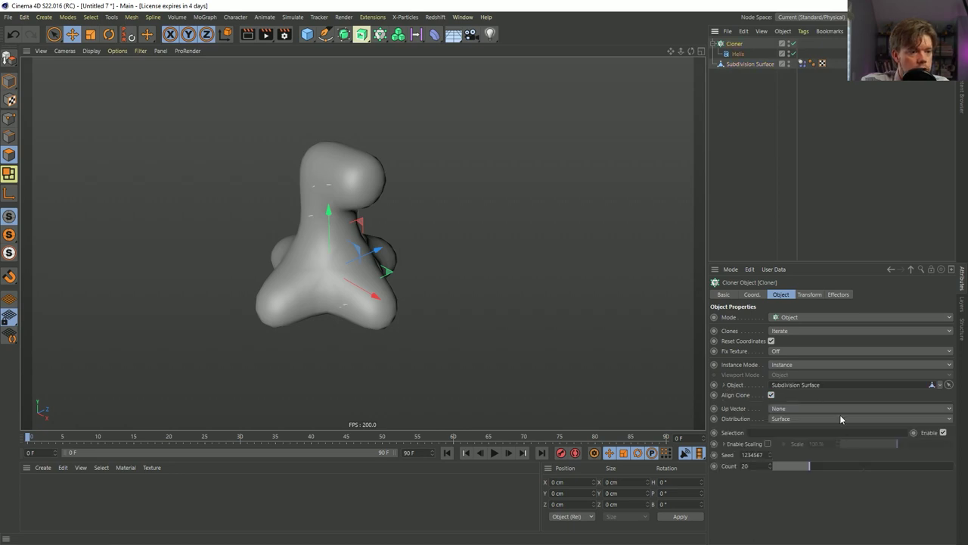
{"action": "left_click", "coordinate": [784, 418]}
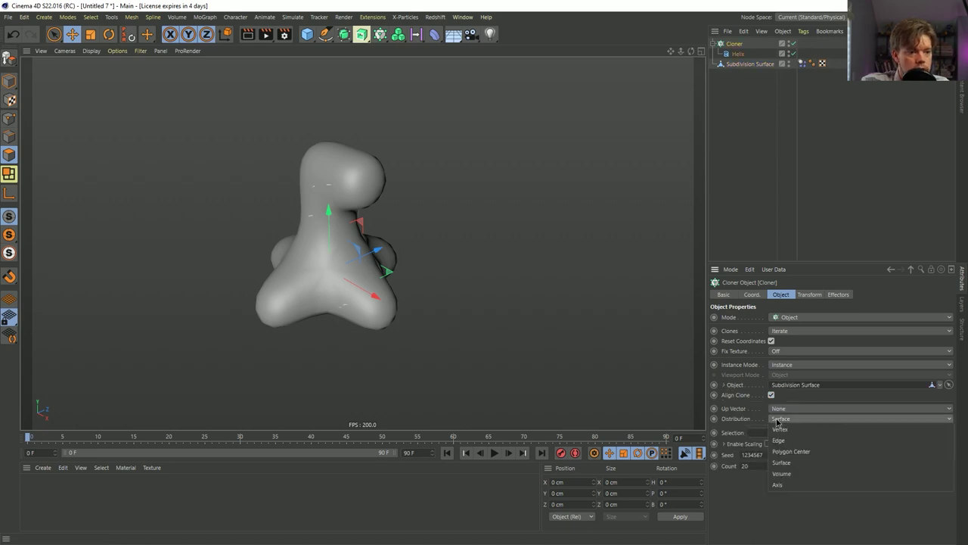
{"action": "left_click", "coordinate": [806, 460]}
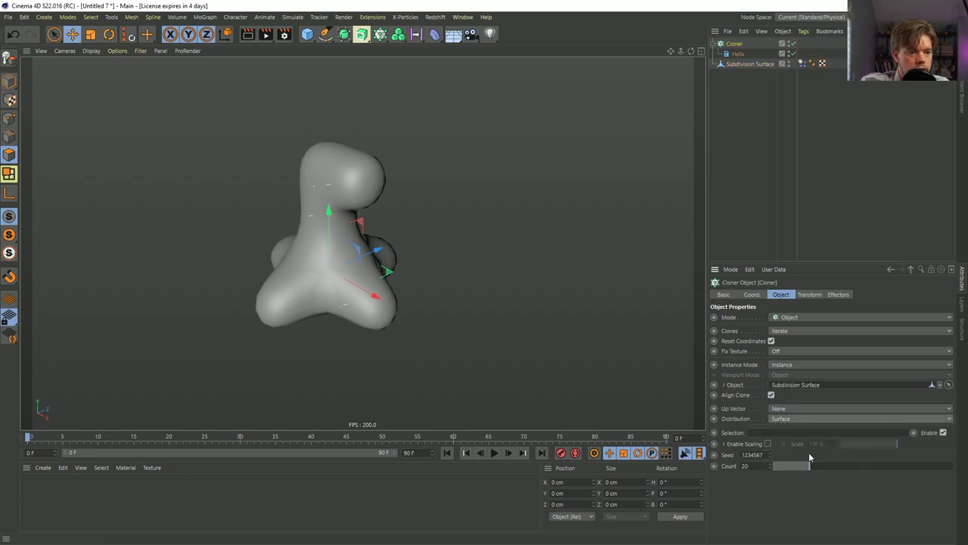
{"action": "left_click_drag", "start_coordinate": [823, 467], "coordinate": [957, 469]}
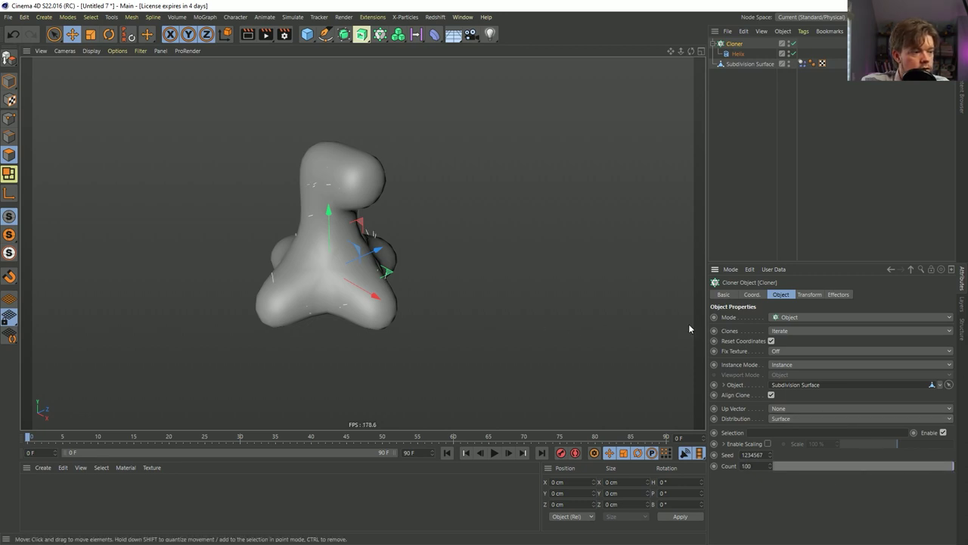
- Set the clones' transform pitch rotation to 180° so the strands point outward
{"action": "left_click", "coordinate": [810, 295]}
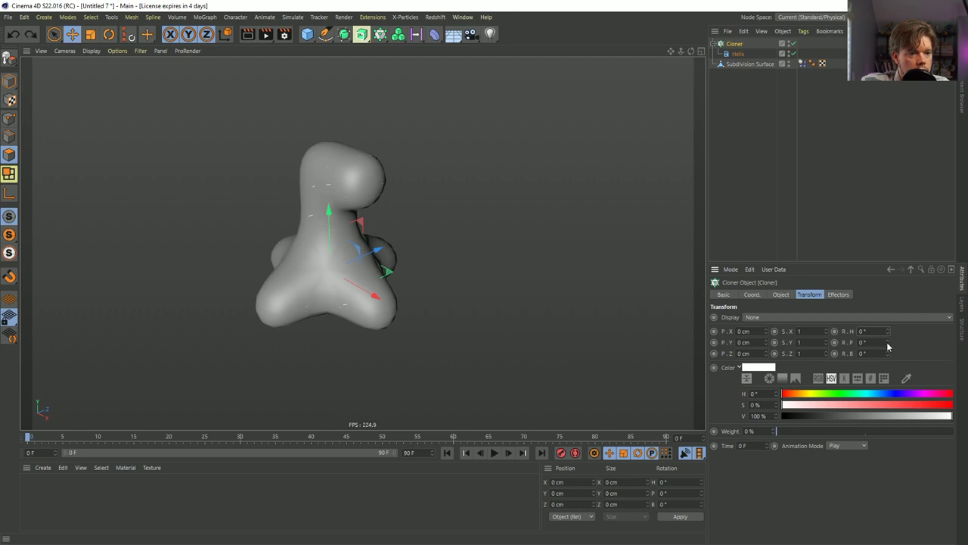
{"action": "mouse_move", "coordinate": [888, 342]}
{"action": "left_mouse_down"}
{"action": "mouse_move", "coordinate": [888, 268]}
{"action": "mouse_move", "coordinate": [870, 333]}
{"action": "left_mouse_up"}
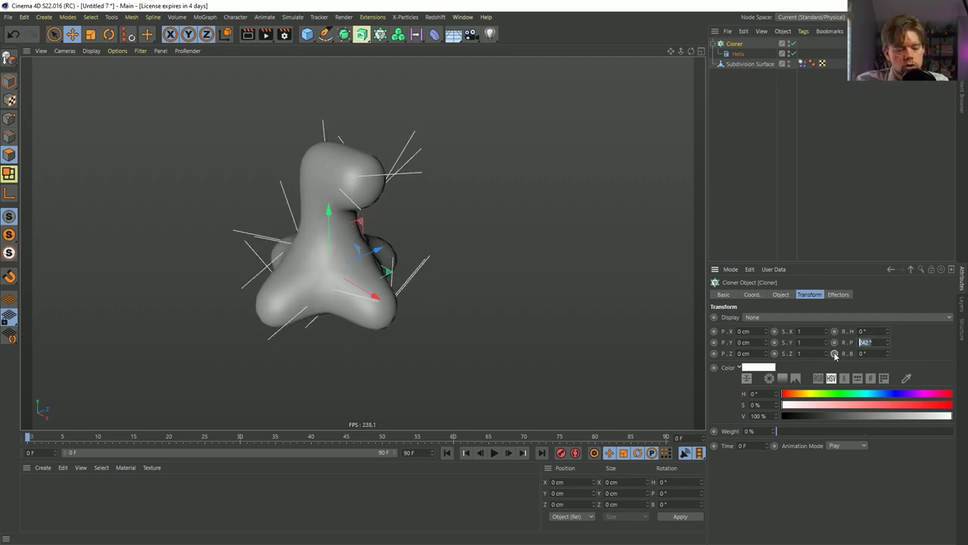
{"action": "type", "text": "180"}
{"action": "key", "text": "Return"}
{"action": "left_click_drag", "start_coordinate": [273, 218], "coordinate": [431, 204], "text": "alt"}
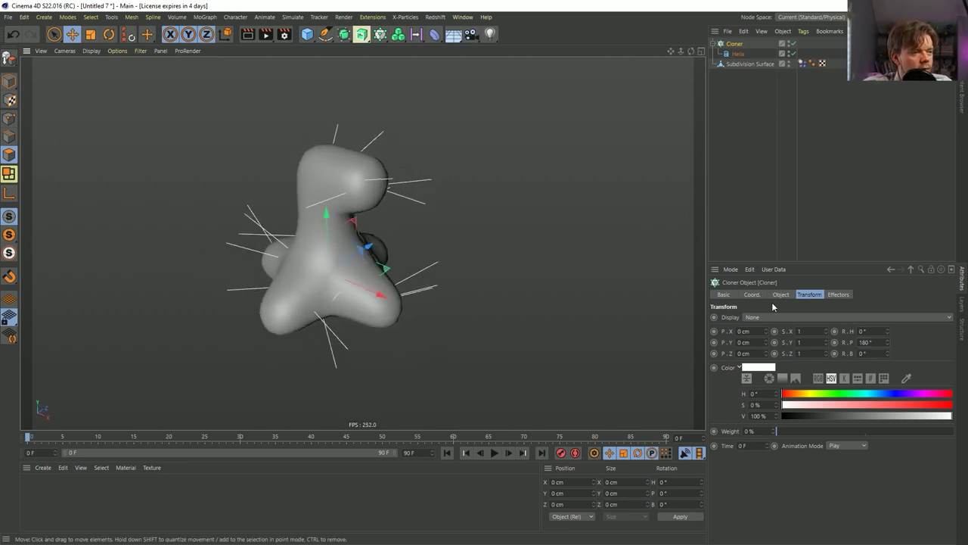
{"action": "left_click", "coordinate": [866, 342]}
{"action": "type", "text": "90"}
{"action": "key", "text": "Return"}
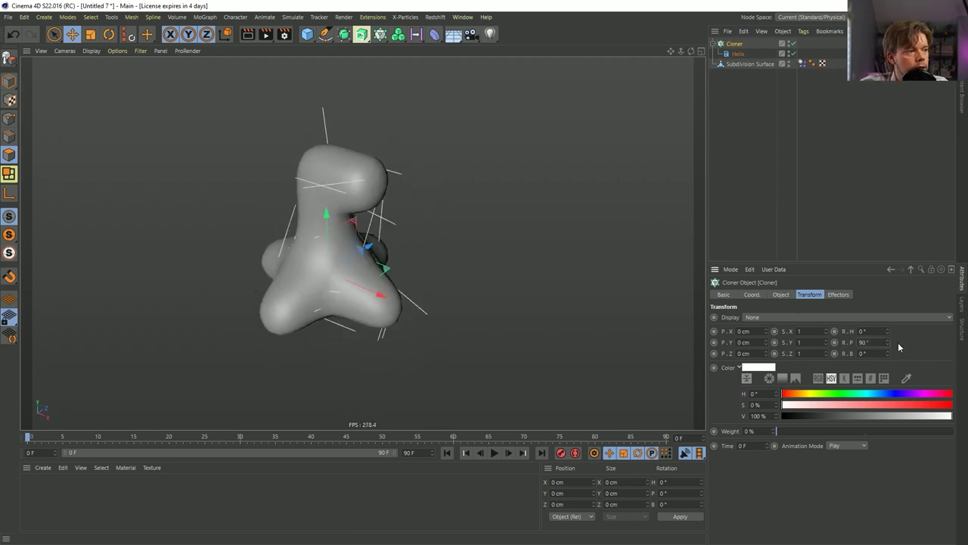
{"action": "mouse_move", "coordinate": [290, 131]}
{"action": "left_mouse_down", "text": "alt"}
{"action": "mouse_move", "coordinate": [400, 189]}
{"action": "mouse_move", "coordinate": [480, 182]}
{"action": "mouse_move", "coordinate": [406, 145]}
{"action": "mouse_move", "coordinate": [234, 238]}
{"action": "mouse_move", "coordinate": [190, 219]}
{"action": "mouse_move", "coordinate": [282, 267]}
{"action": "mouse_move", "coordinate": [315, 339]}
{"action": "left_mouse_up", "text": "alt"}
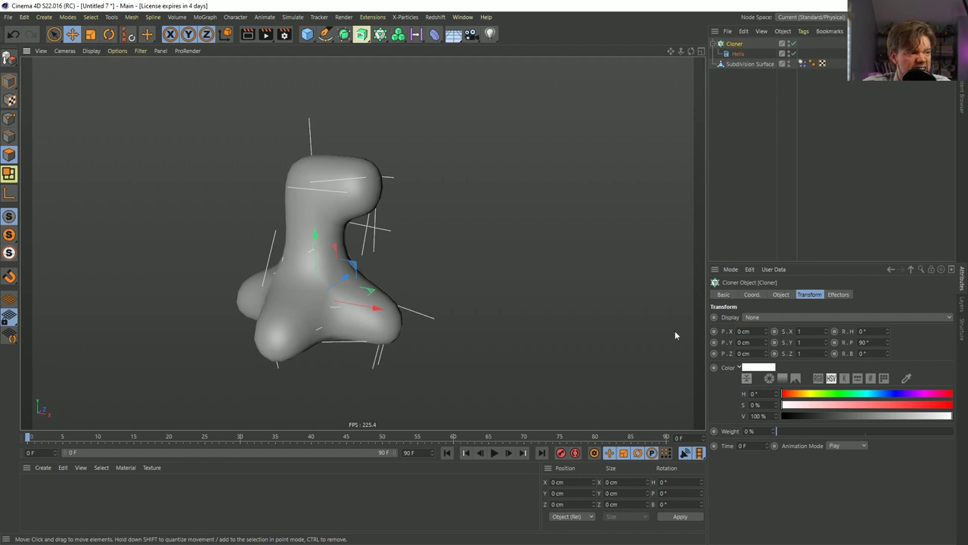
{"action": "left_click_drag", "start_coordinate": [888, 342], "coordinate": [892, 346]}
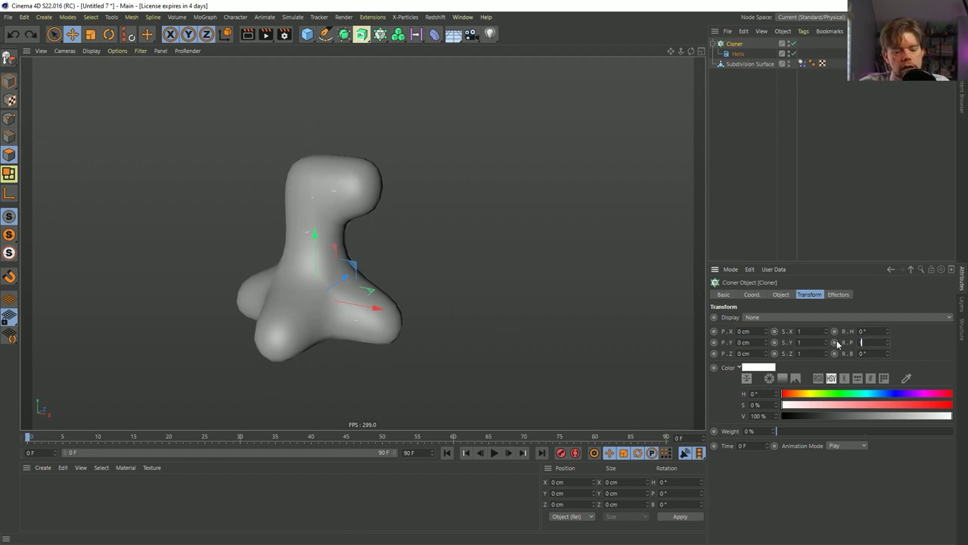
{"action": "key", "text": "Return"}
{"action": "mouse_move", "coordinate": [498, 285]}
{"action": "left_mouse_down", "text": "alt"}
{"action": "mouse_move", "coordinate": [300, 314]}
{"action": "mouse_move", "coordinate": [434, 346]}
{"action": "mouse_move", "coordinate": [371, 353]}
{"action": "mouse_move", "coordinate": [336, 313]}
{"action": "left_mouse_up", "text": "alt"}
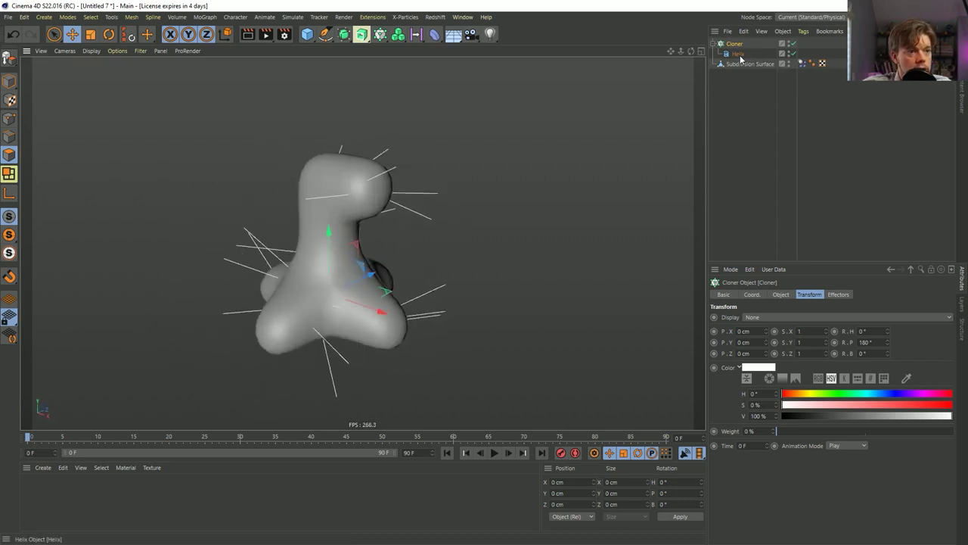
- Raise the clone count back to 100 and inspect the spiky blob
{"action": "left_click", "coordinate": [785, 295]}
{"action": "left_click_drag", "start_coordinate": [807, 464], "coordinate": [955, 466]}
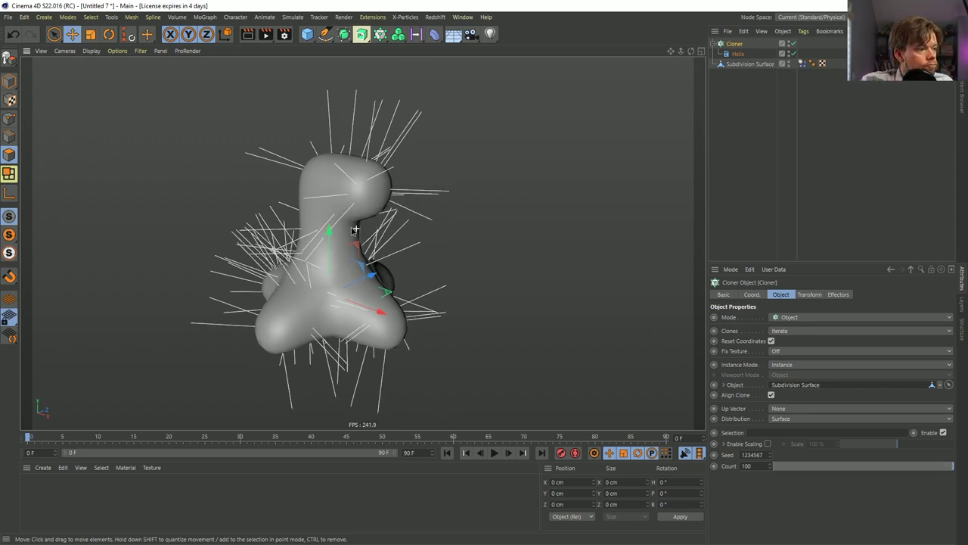
{"action": "left_click_drag", "start_coordinate": [355, 229], "coordinate": [691, 119], "text": "alt"}
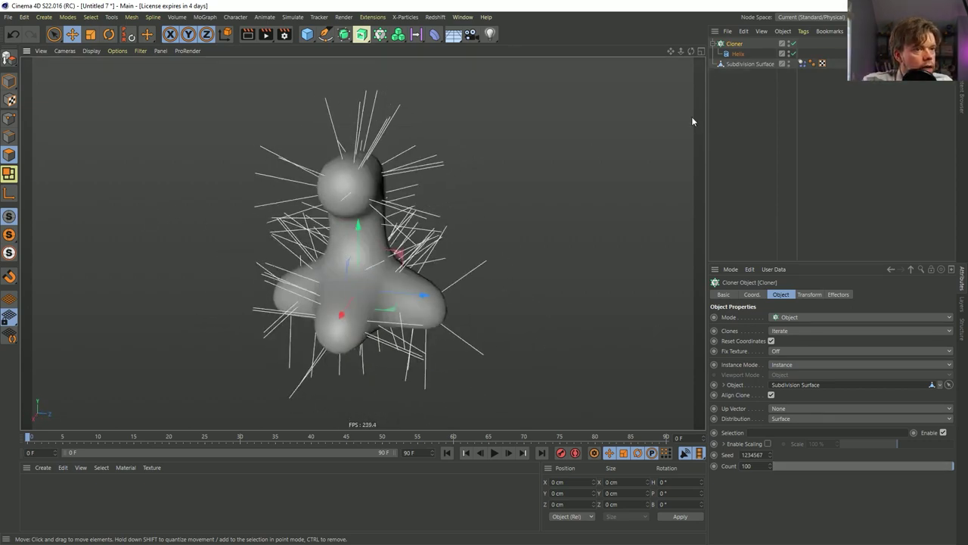
- Add a Soft Body dynamics tag to the Helix inside the Cloner
{"action": "left_click", "coordinate": [736, 54]}
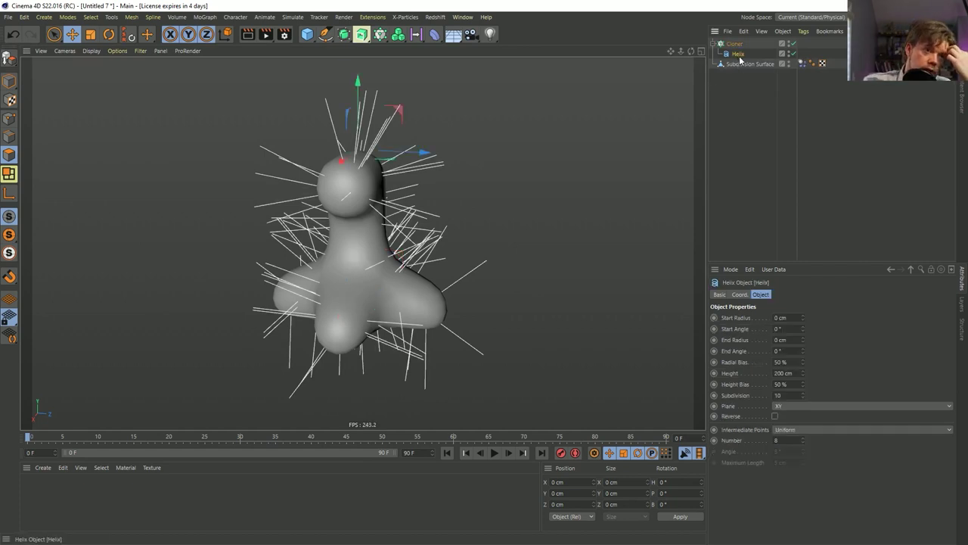
{"action": "right_click", "coordinate": [740, 61]}
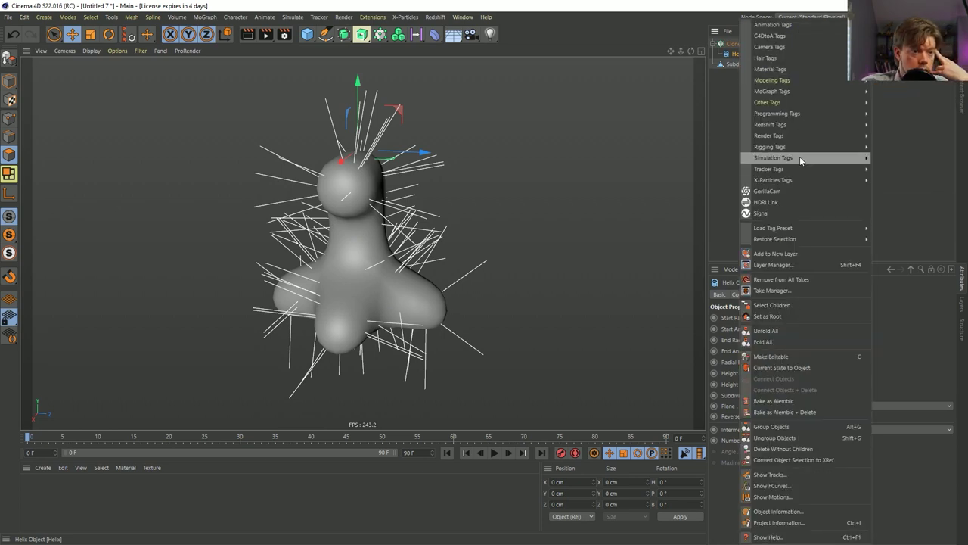
{"action": "mouse_move", "coordinate": [797, 158]}
{"action": "left_click", "coordinate": [895, 169]}
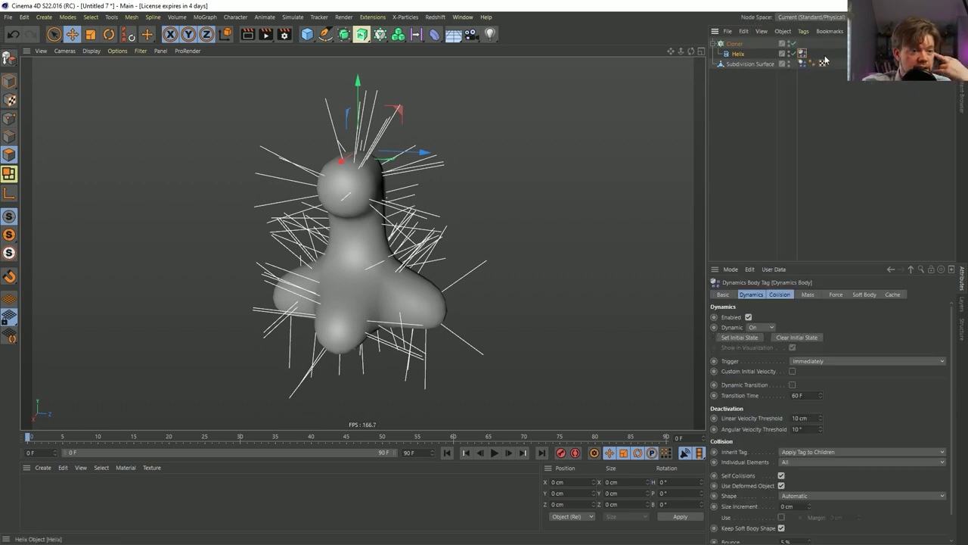
{"action": "left_click_drag", "start_coordinate": [858, 262], "coordinate": [835, 134]}
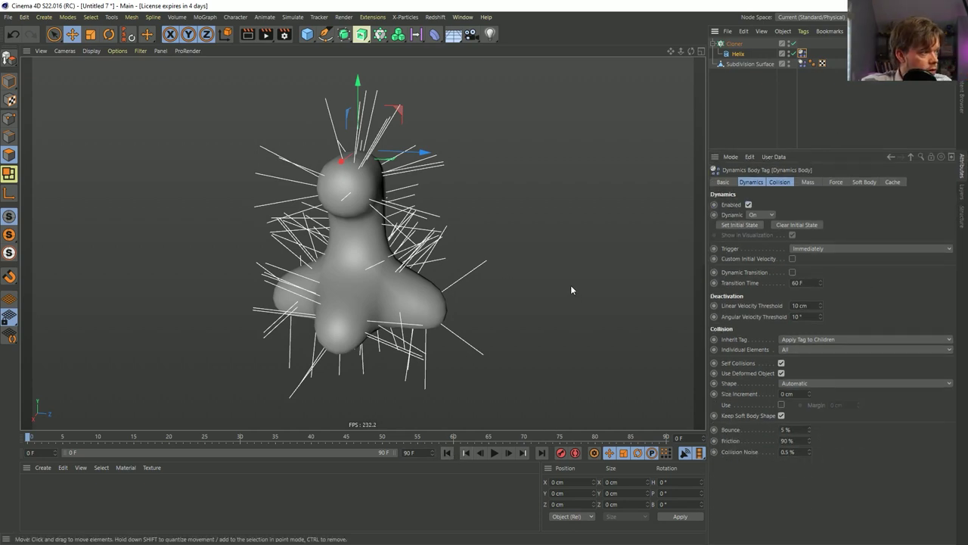
{"action": "left_click_drag", "start_coordinate": [9, 81], "coordinate": [34, 95]}
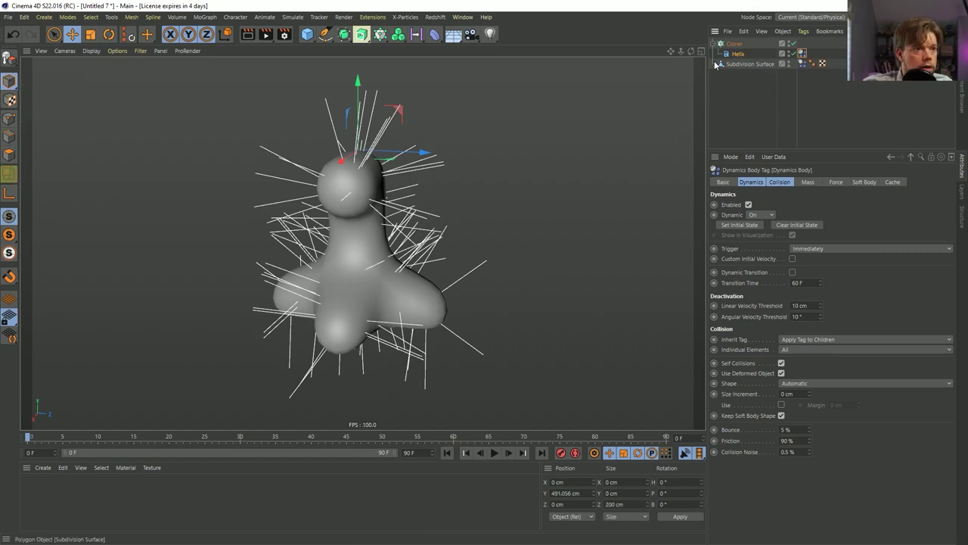
- Save the scene under the new name '[2a]StumpLines.c4d'
{"action": "left_click", "coordinate": [738, 53]}
{"action": "key", "text": "ctrl+s"}
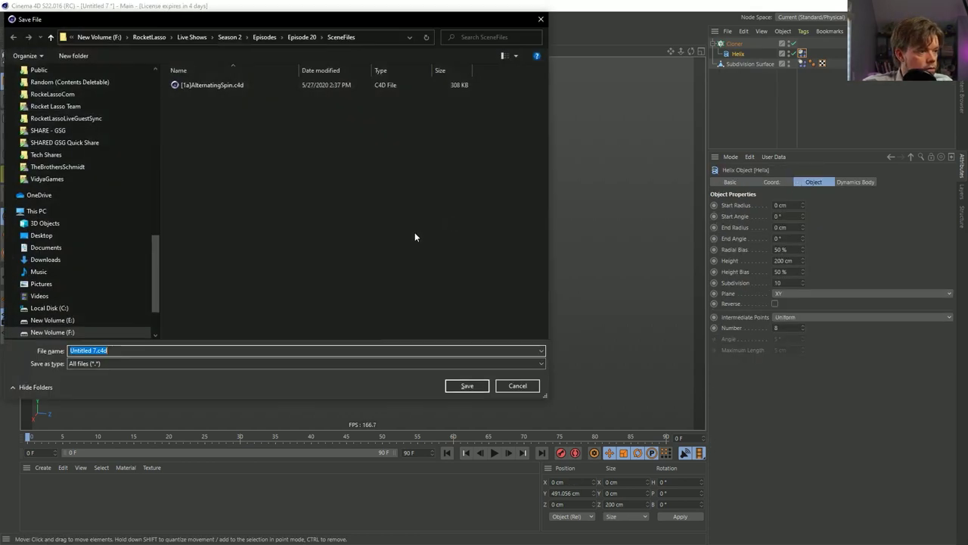
{"action": "left_click", "coordinate": [198, 84]}
{"action": "left_click", "coordinate": [75, 350]}
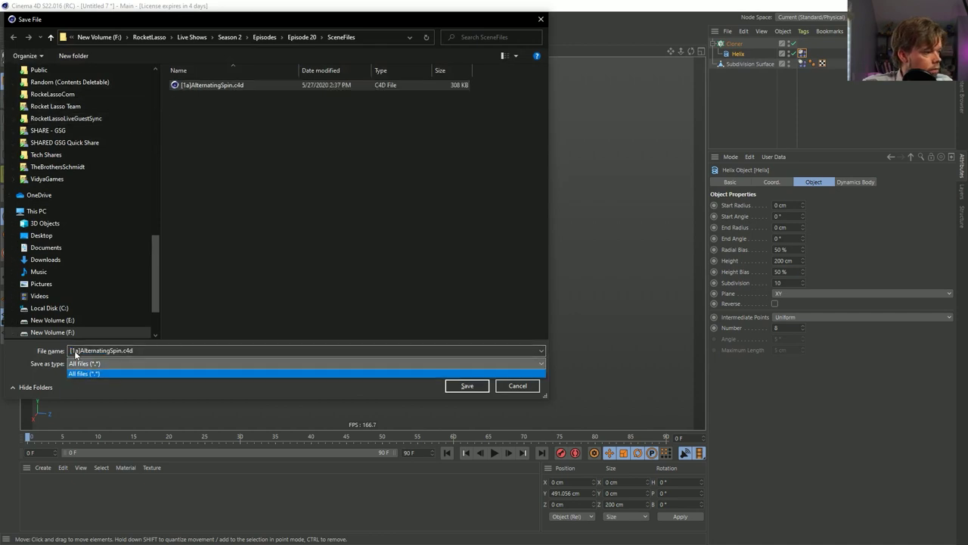
{"action": "double_click", "coordinate": [75, 350]}
{"action": "key", "text": "BackSpace"}
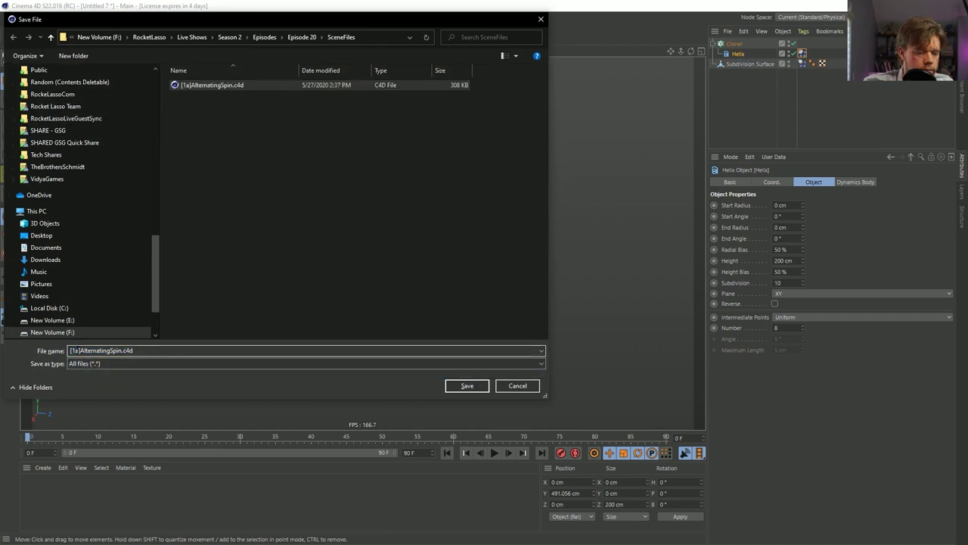
{"action": "type", "text": "2a]"}
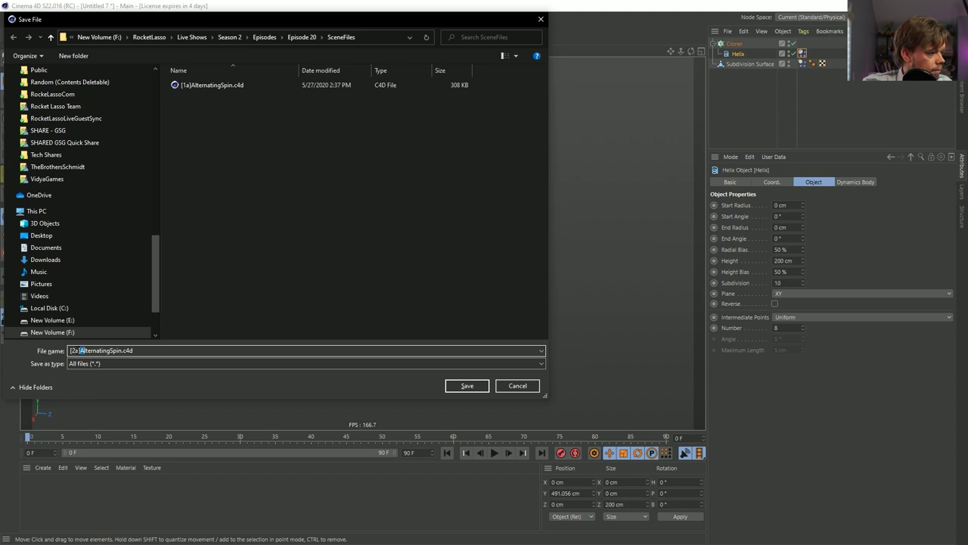
{"action": "type", "text": "StumpLin"}
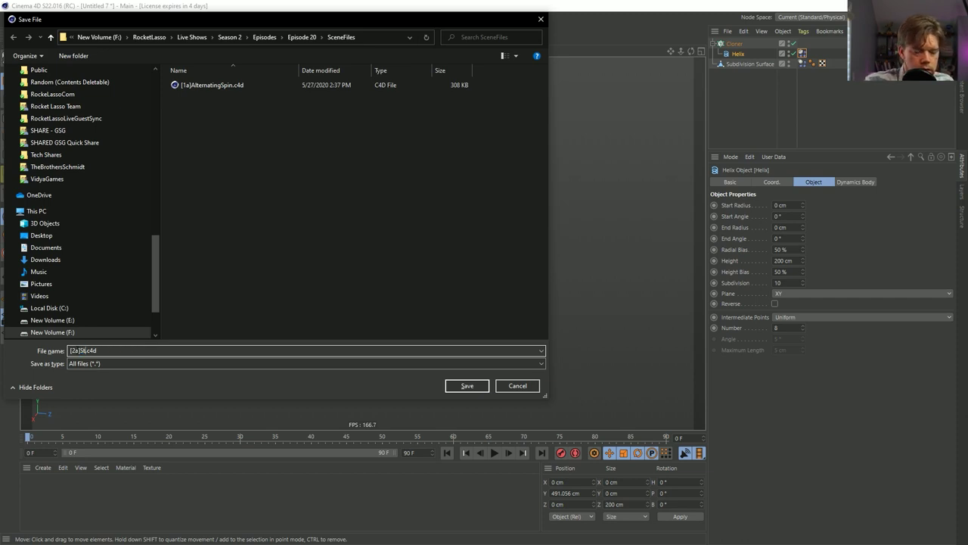
{"action": "type", "text": "es"}
{"action": "key", "text": "Return"}
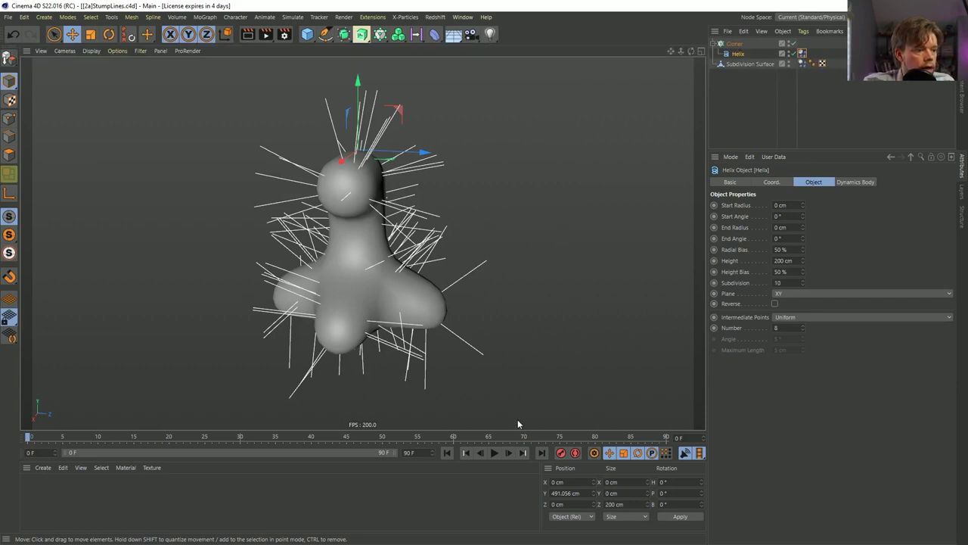
- Step two frames to test, rewind, and set the Helix's Intermediate Points to None
{"action": "left_click", "coordinate": [509, 452]}
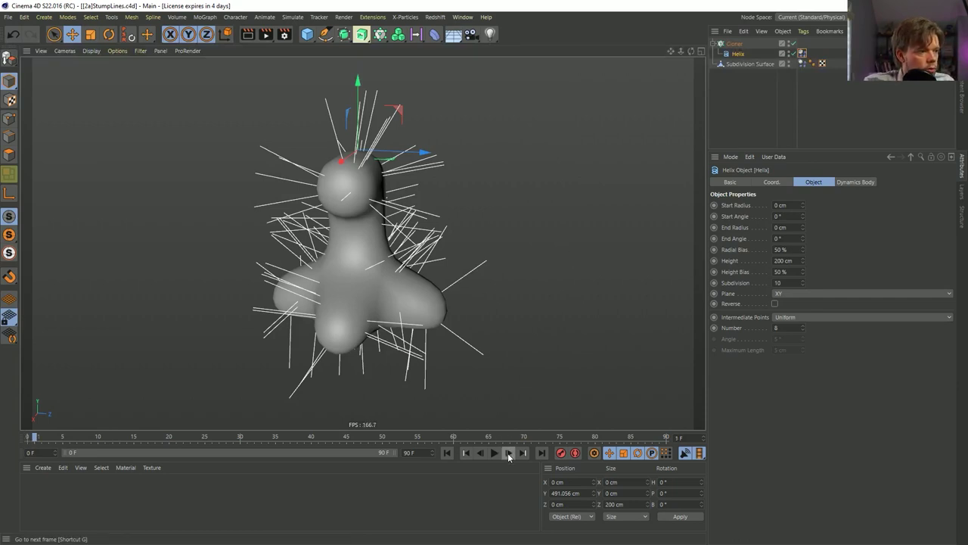
{"action": "left_click", "coordinate": [508, 453]}
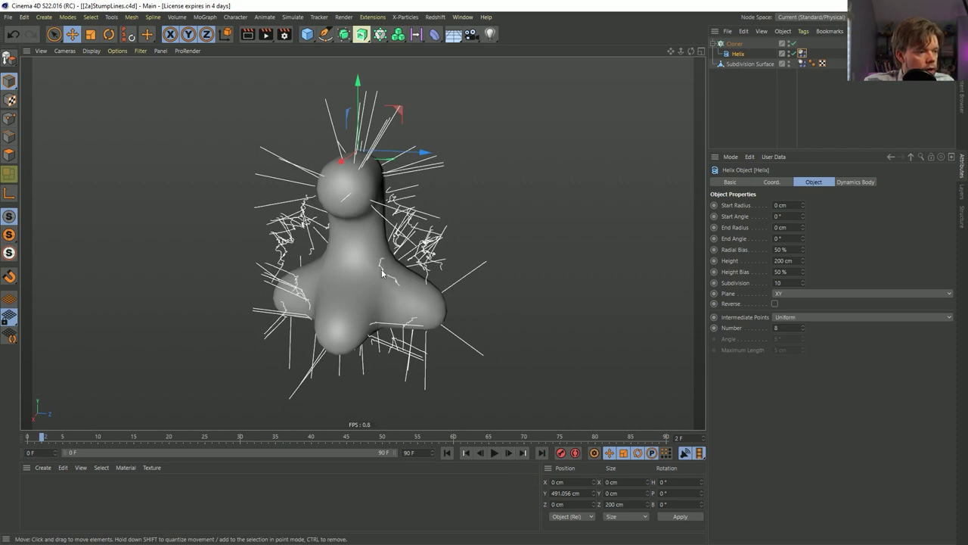
{"action": "left_click", "coordinate": [448, 452]}
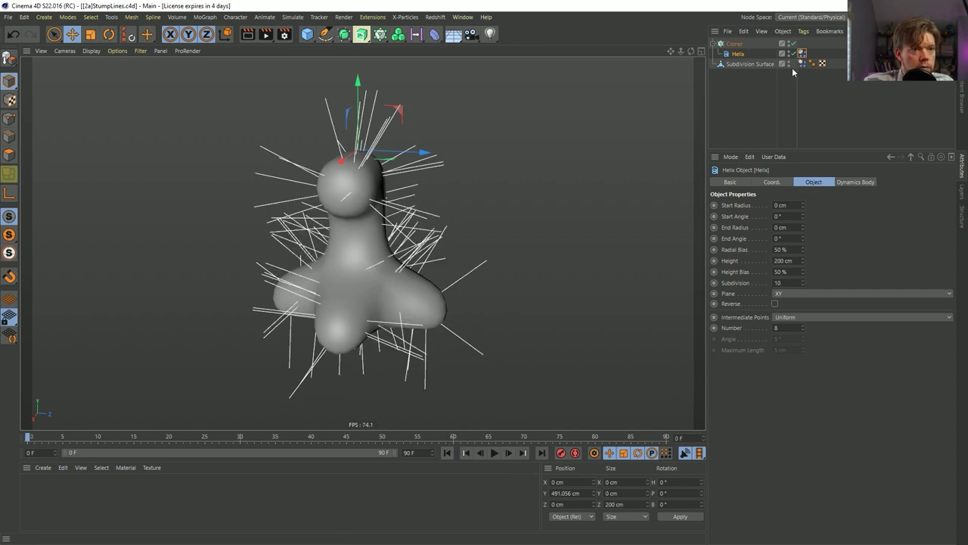
{"action": "left_click", "coordinate": [783, 317]}
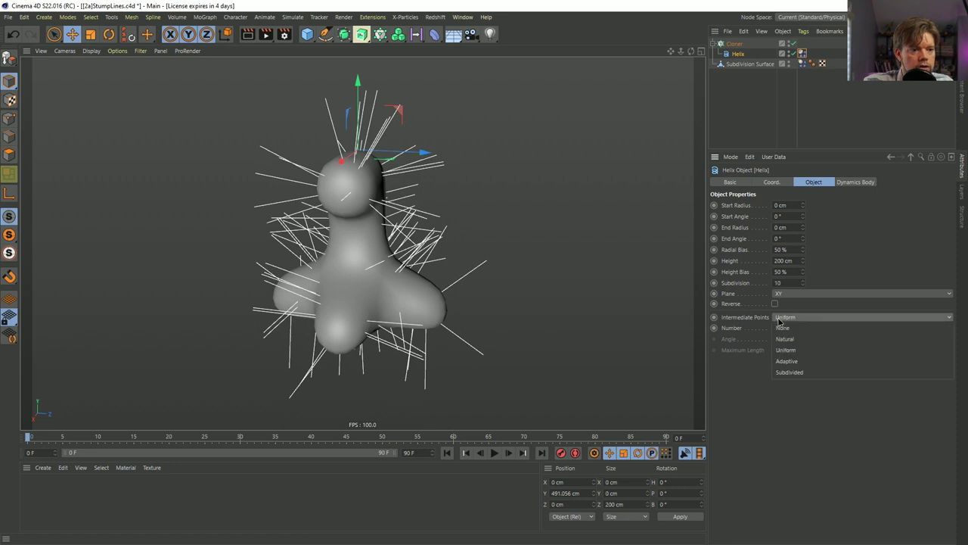
{"action": "left_click", "coordinate": [786, 328]}
- Step the simulation forward five frames to check the straight strands, then rewind
{"action": "left_click", "coordinate": [509, 454]}
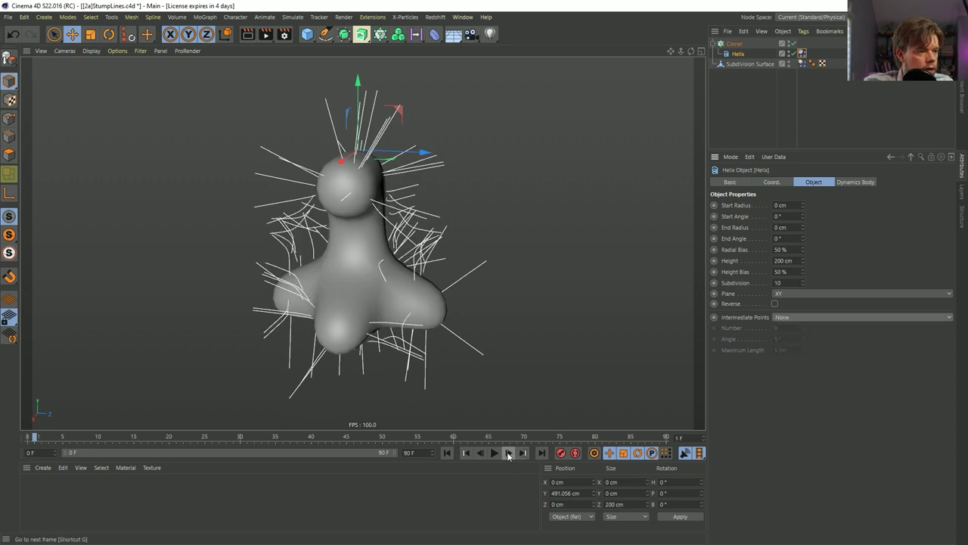
{"action": "left_click", "coordinate": [509, 453]}
{"action": "left_click", "coordinate": [509, 453]}
{"action": "left_click", "coordinate": [509, 454]}
{"action": "left_click", "coordinate": [508, 453]}
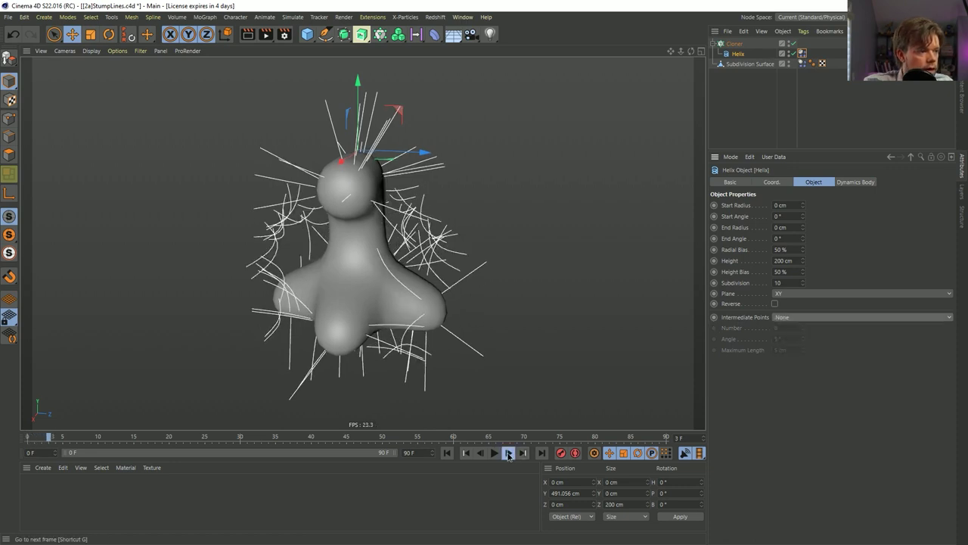
{"action": "left_click", "coordinate": [508, 453]}
{"action": "left_click", "coordinate": [508, 453]}
{"action": "left_click", "coordinate": [509, 453]}
{"action": "left_click", "coordinate": [466, 453]}
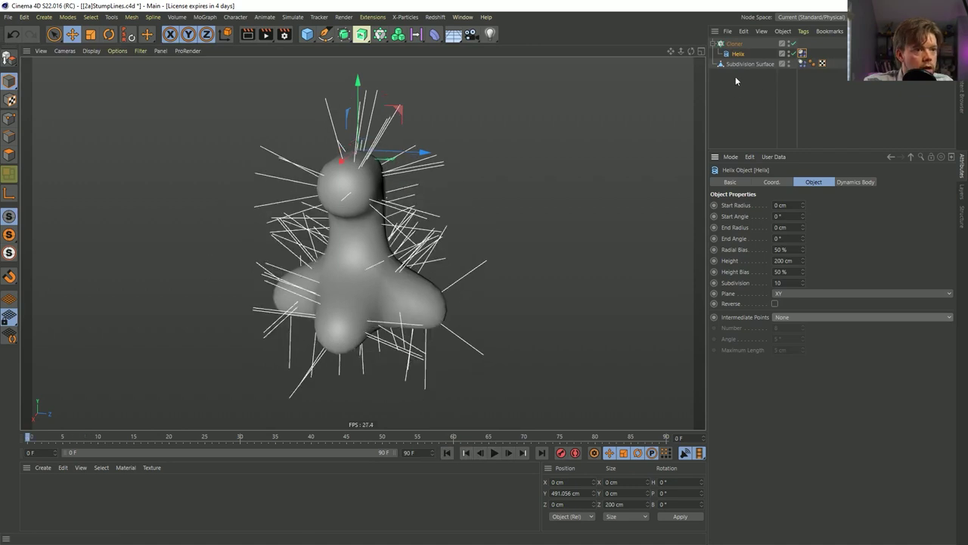
- Set the blob's Dynamics Body tag Dynamic to Off and test-play the timeline
{"action": "left_click", "coordinate": [803, 53]}
{"action": "left_click", "coordinate": [760, 215]}
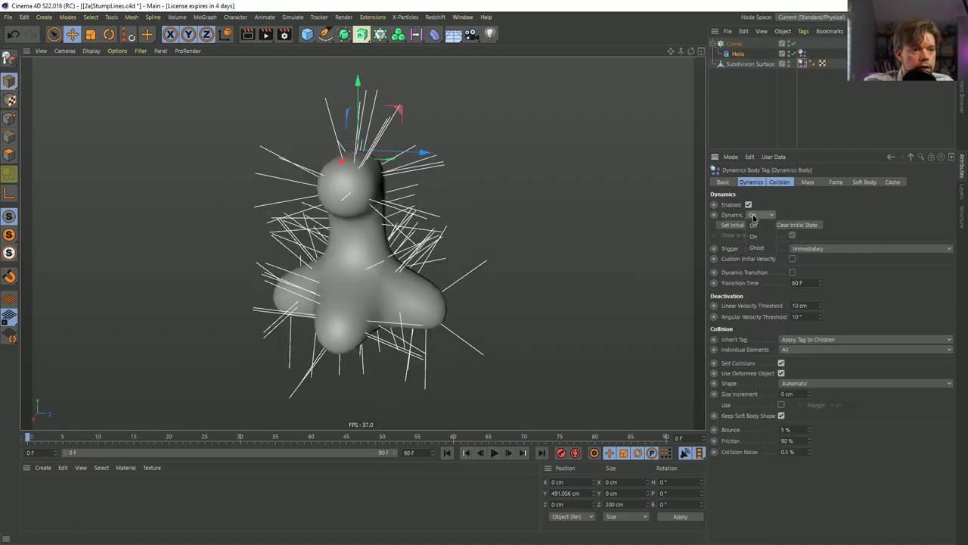
{"action": "left_click", "coordinate": [754, 220]}
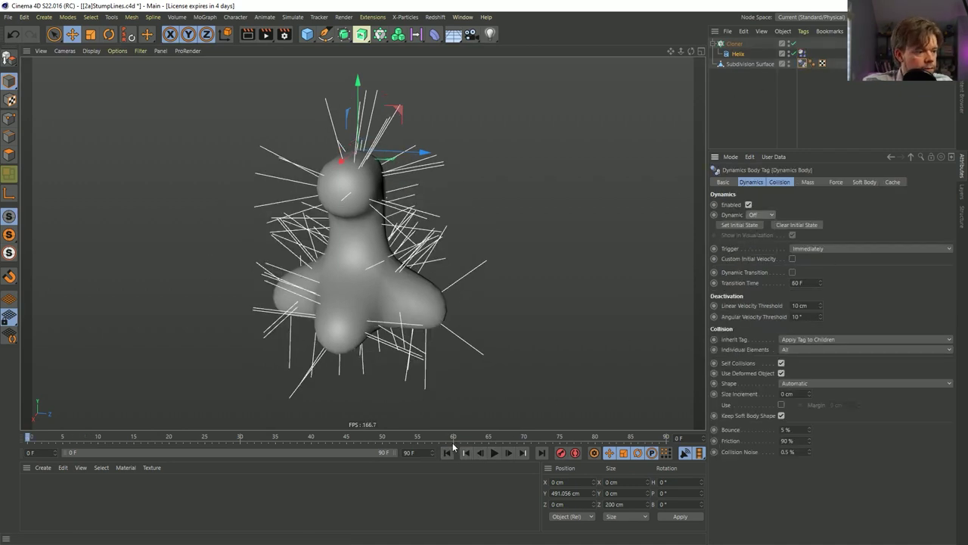
{"action": "left_click", "coordinate": [495, 454]}
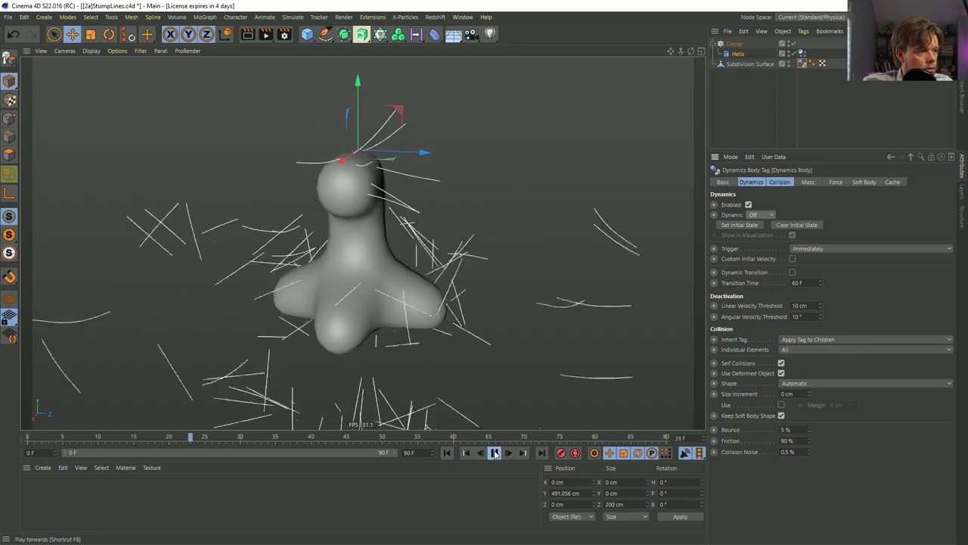
{"action": "left_click", "coordinate": [447, 452]}
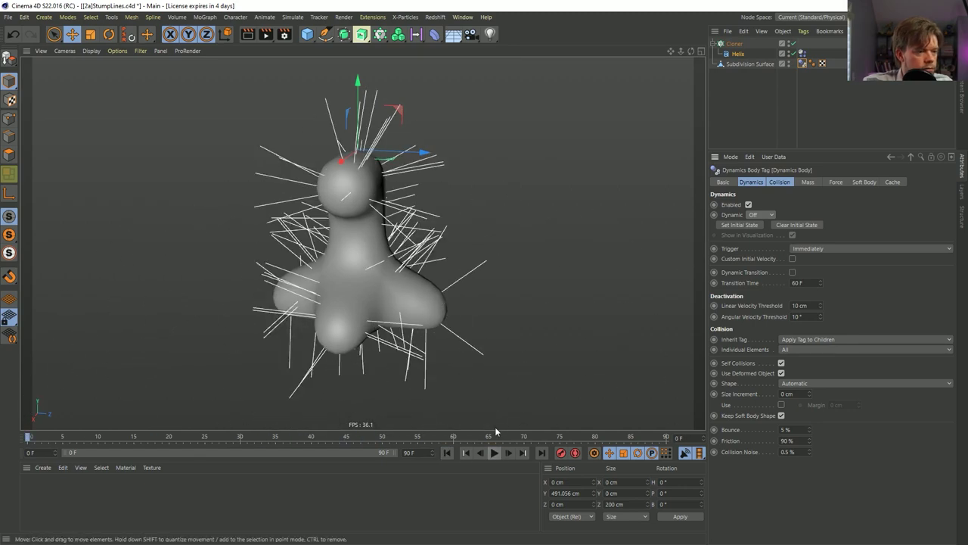
{"action": "left_click", "coordinate": [492, 452]}
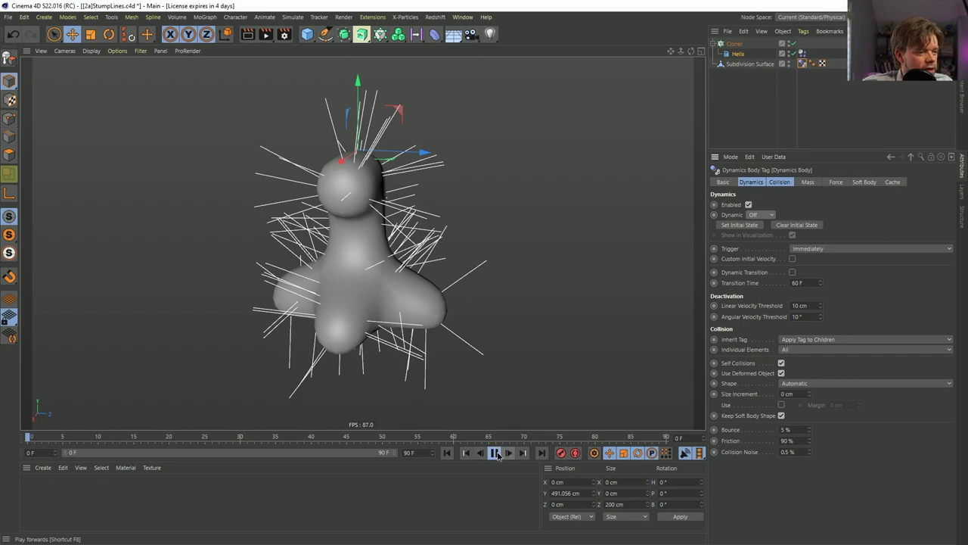
{"action": "left_click", "coordinate": [447, 452]}
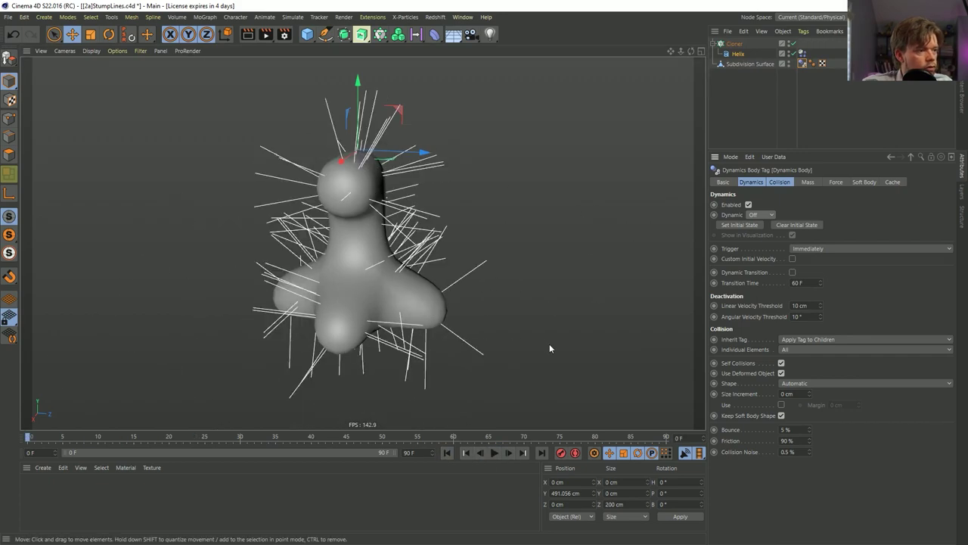
- Set the Cloner's Transform P.Z to 15 cm and play to check the offset
{"action": "left_click", "coordinate": [731, 44]}
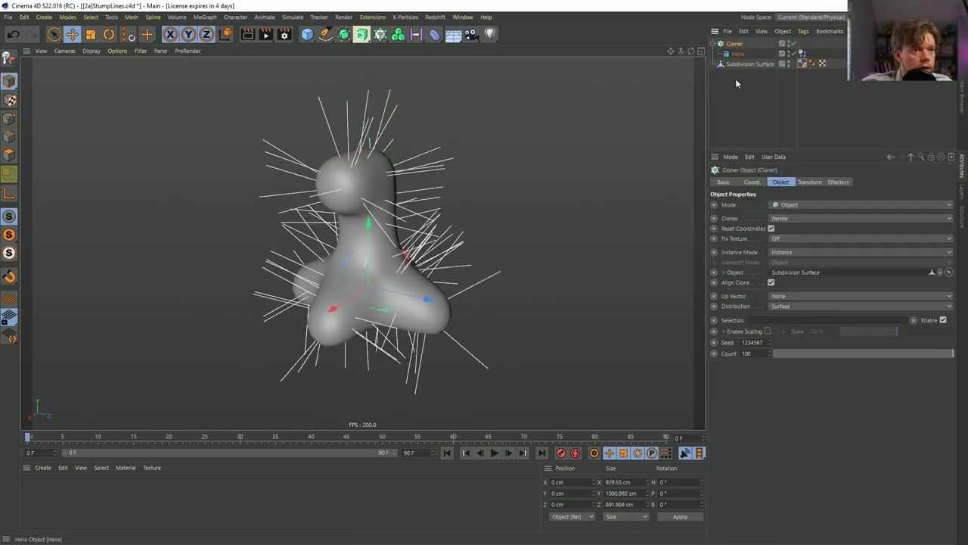
{"action": "left_click", "coordinate": [807, 182]}
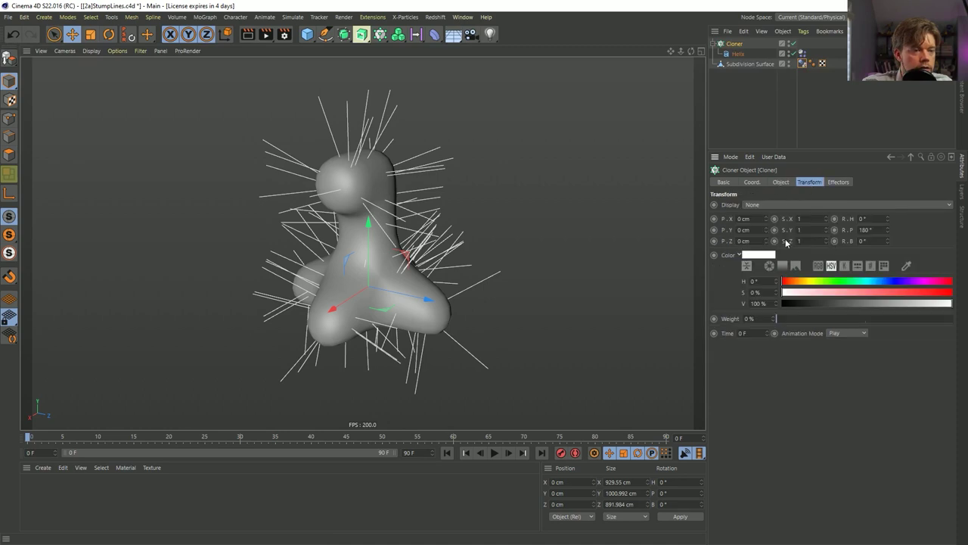
{"action": "left_click", "coordinate": [767, 239]}
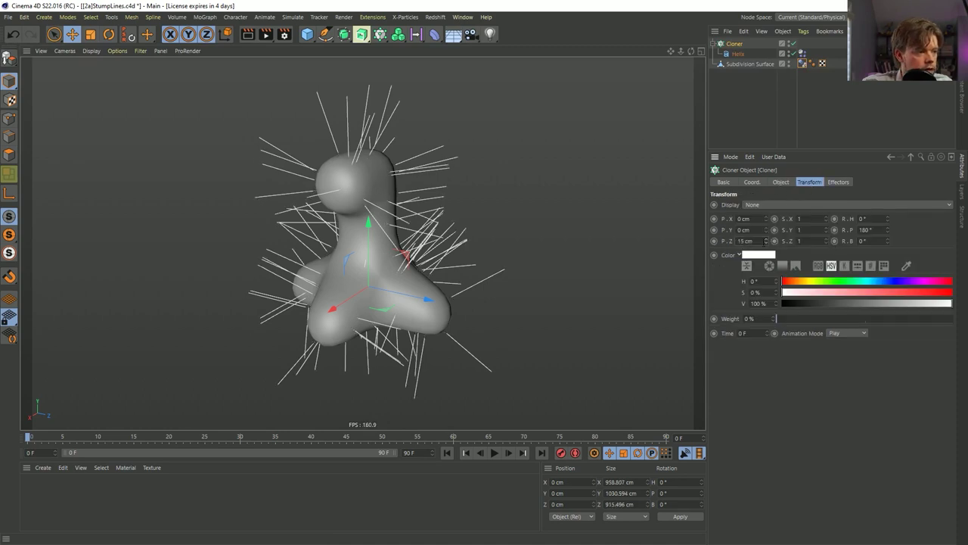
{"action": "left_click", "coordinate": [495, 452]}
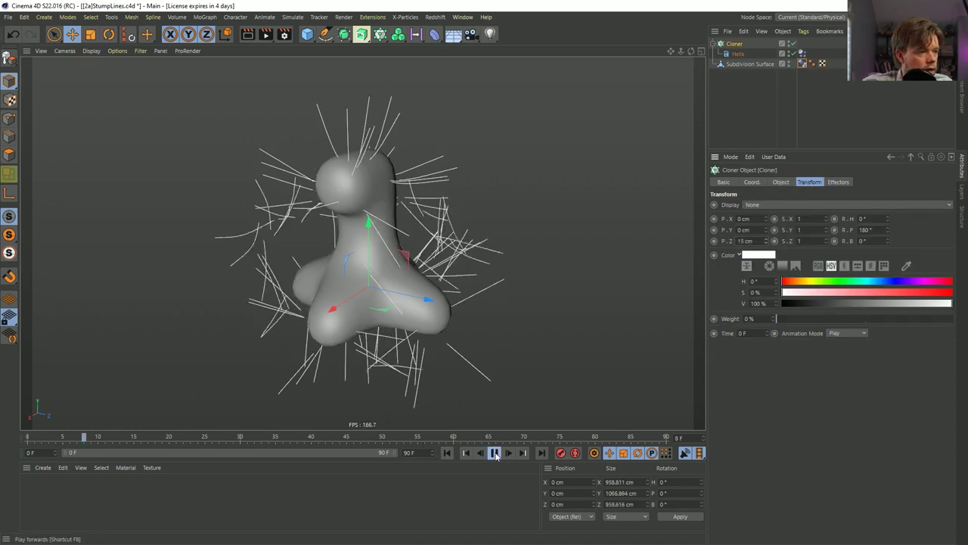
{"action": "left_click", "coordinate": [495, 453]}
{"action": "left_click", "coordinate": [447, 453]}
{"action": "left_click", "coordinate": [507, 452]}
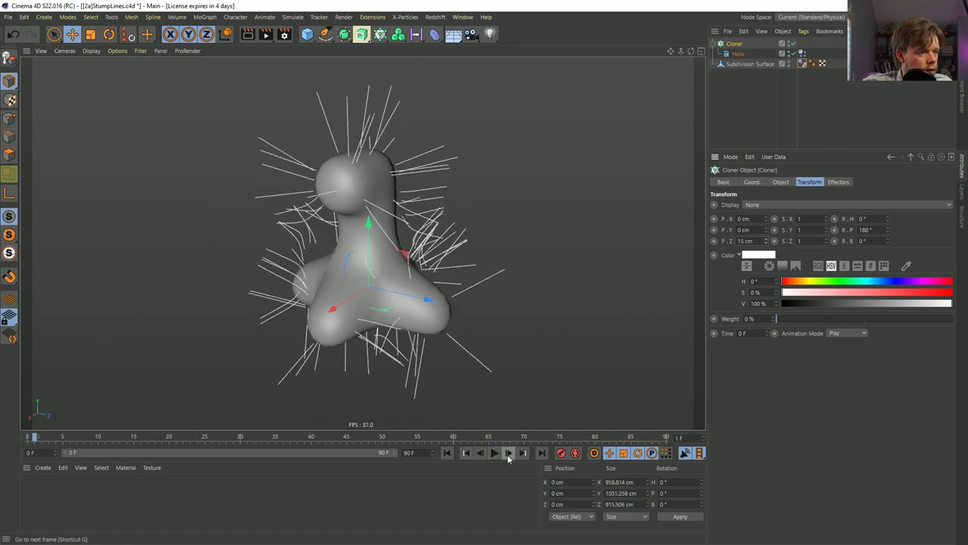
{"action": "left_click_drag", "start_coordinate": [484, 333], "coordinate": [499, 288], "text": "alt"}
- Set the blob's Dynamics Body Collision Shape to Static Mesh and play to test collisions
{"action": "left_click", "coordinate": [803, 64]}
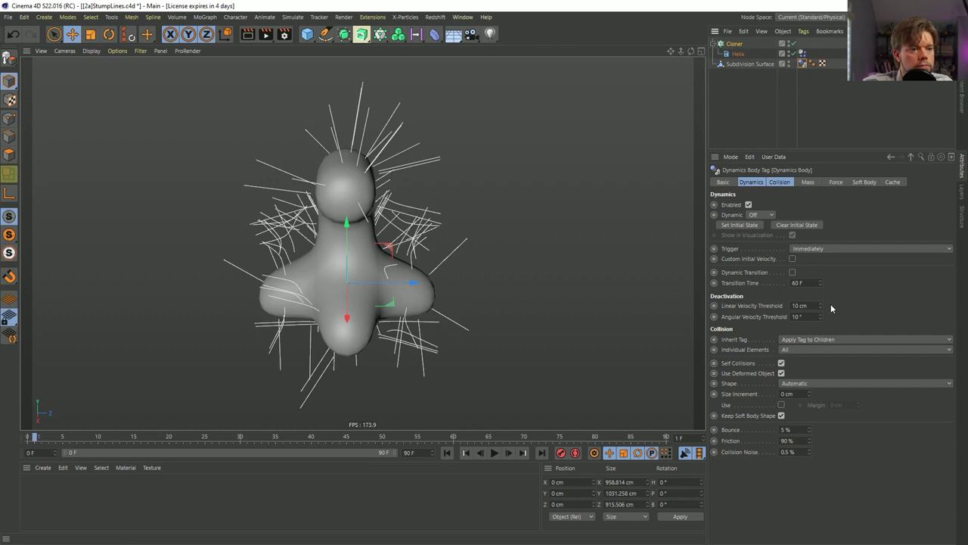
{"action": "left_click", "coordinate": [780, 182]}
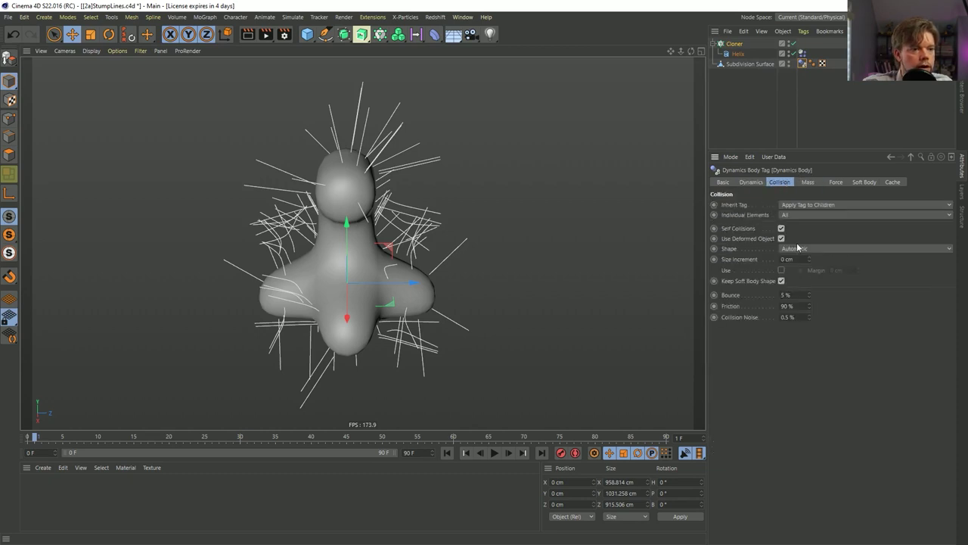
{"action": "left_click", "coordinate": [798, 248]}
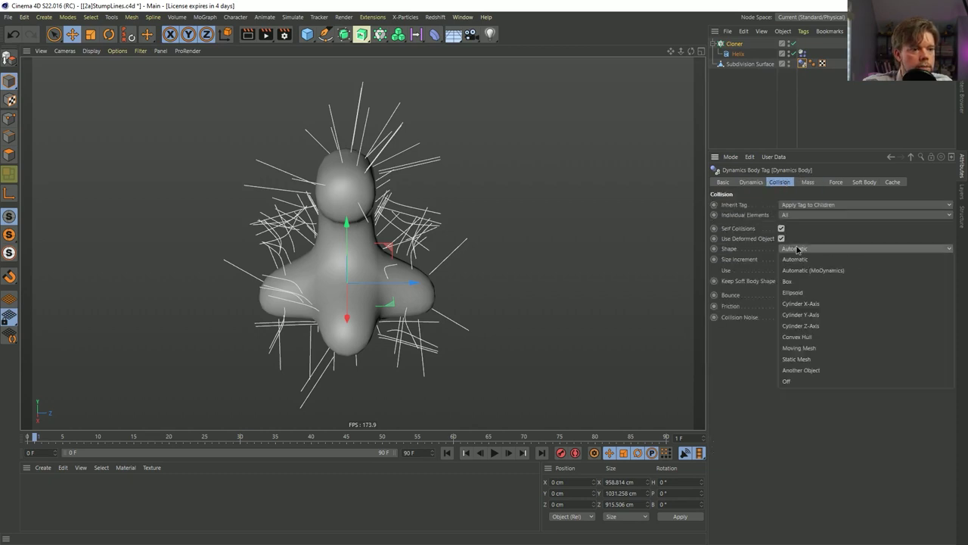
{"action": "left_click", "coordinate": [818, 359]}
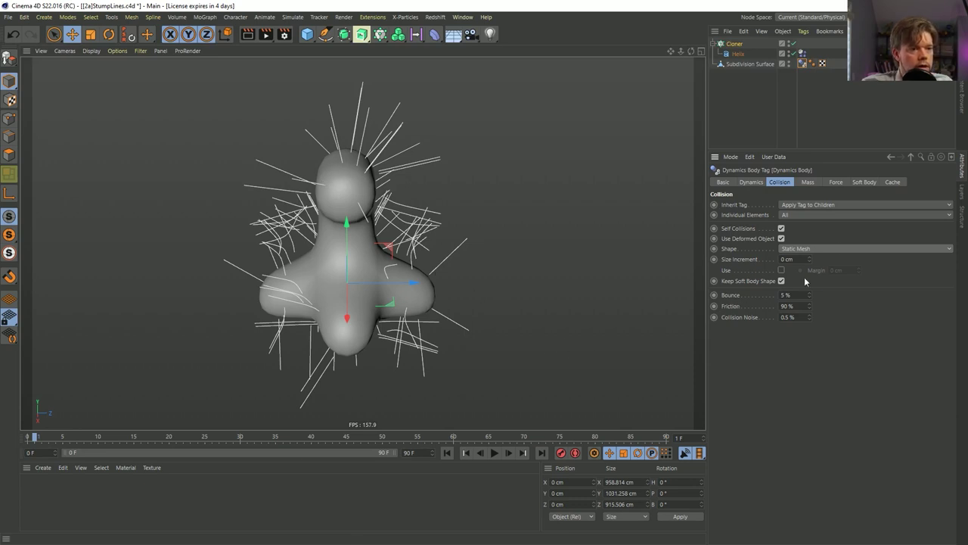
{"action": "left_click", "coordinate": [823, 249]}
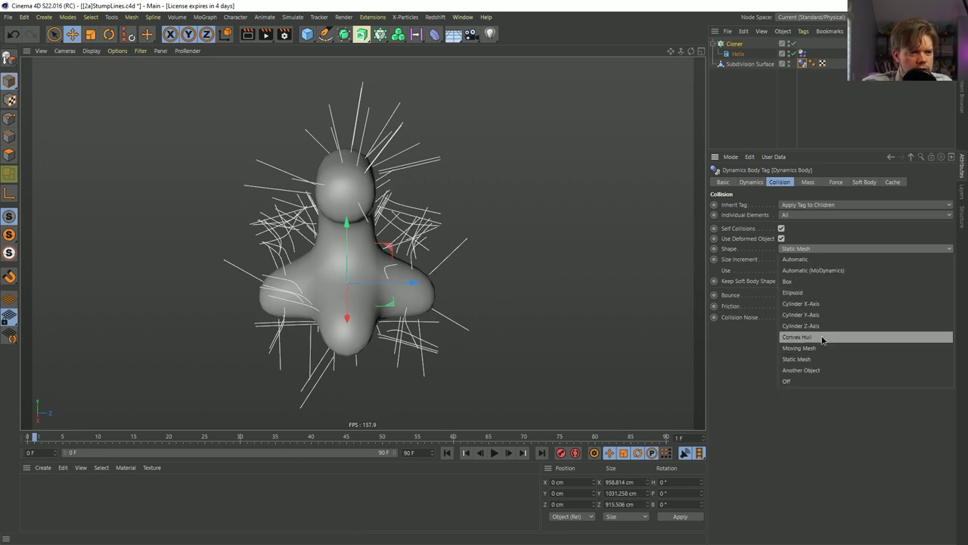
{"action": "left_click", "coordinate": [796, 357]}
{"action": "left_click", "coordinate": [494, 452]}
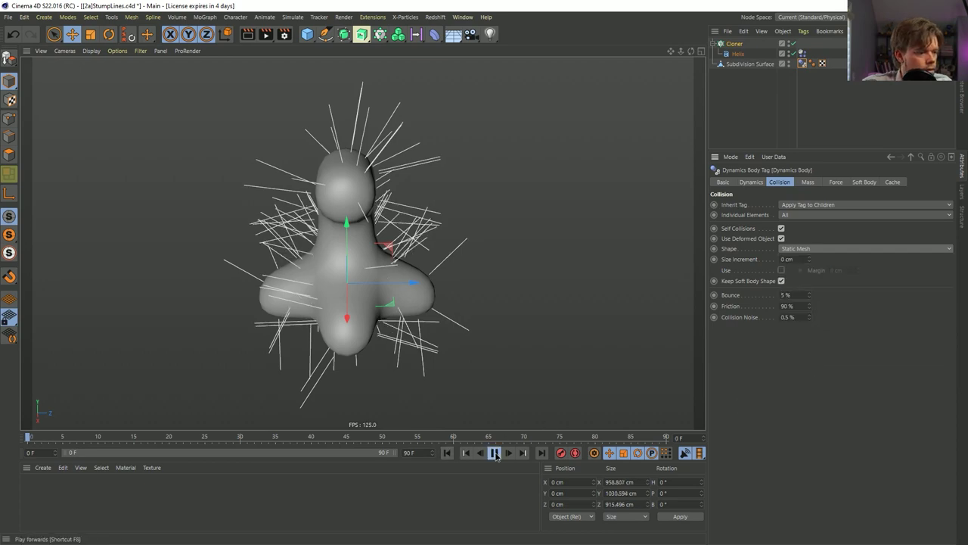
{"action": "left_click", "coordinate": [494, 453]}
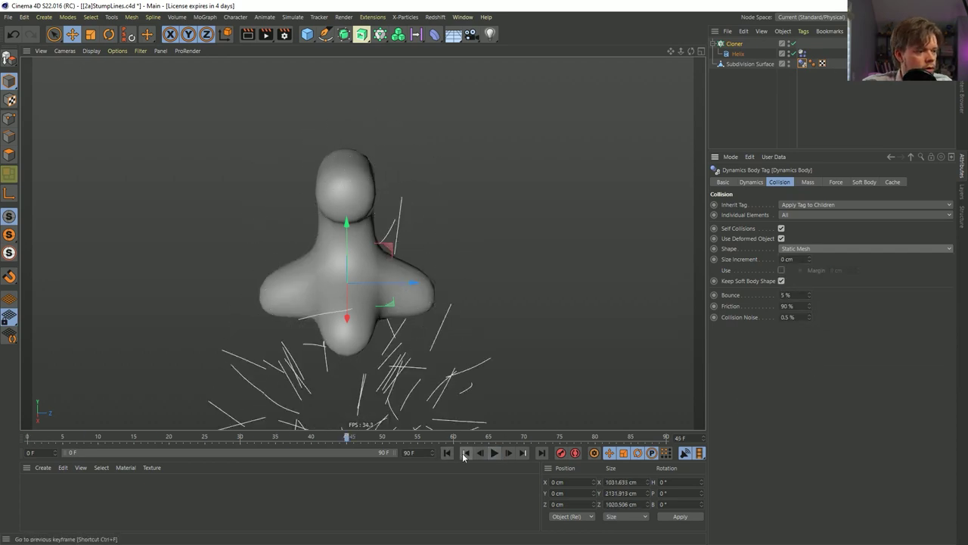
{"action": "left_click", "coordinate": [447, 453]}
{"action": "left_click_drag", "start_coordinate": [447, 304], "coordinate": [498, 109], "text": "alt"}
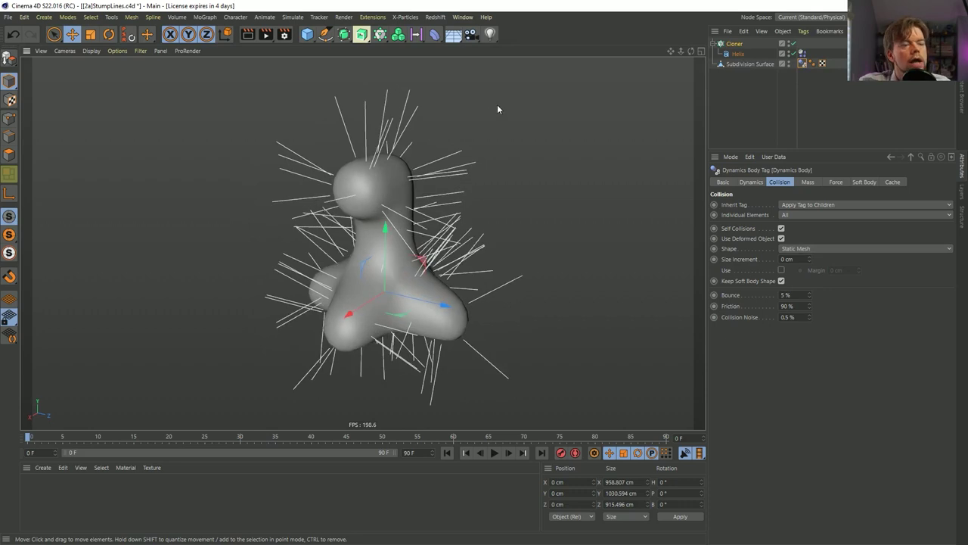
- Change the project Dynamics Gravity from 1000 cm to 0 cm via Project Settings (Ctrl+D)
{"action": "key", "text": "ctrl+d"}
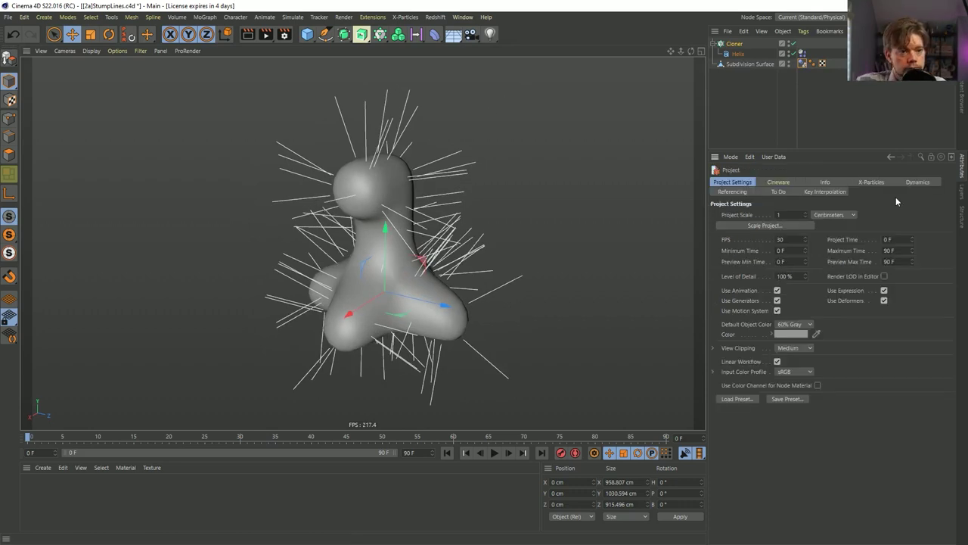
{"action": "left_click", "coordinate": [917, 183]}
{"action": "double_click", "coordinate": [792, 271]}
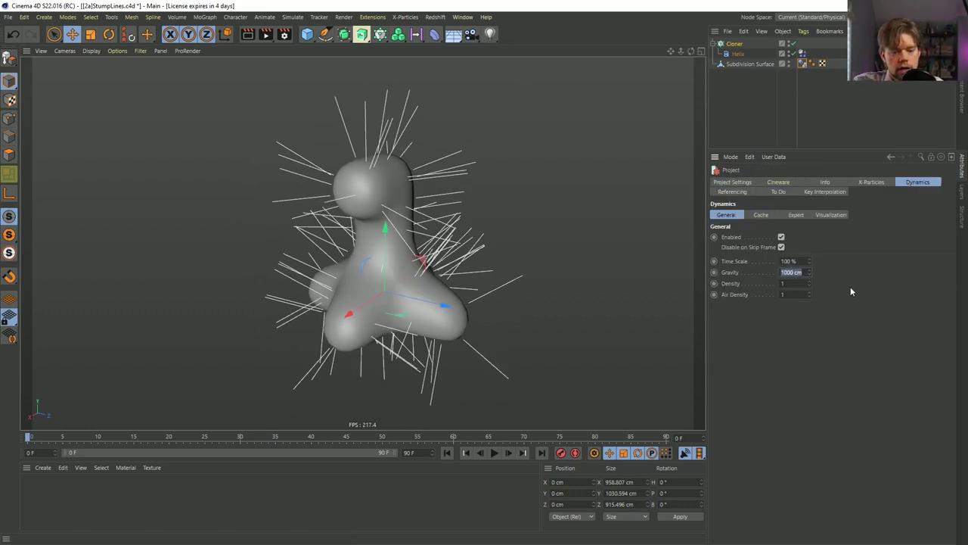
{"action": "type", "text": "0"}
{"action": "key", "text": "Return"}
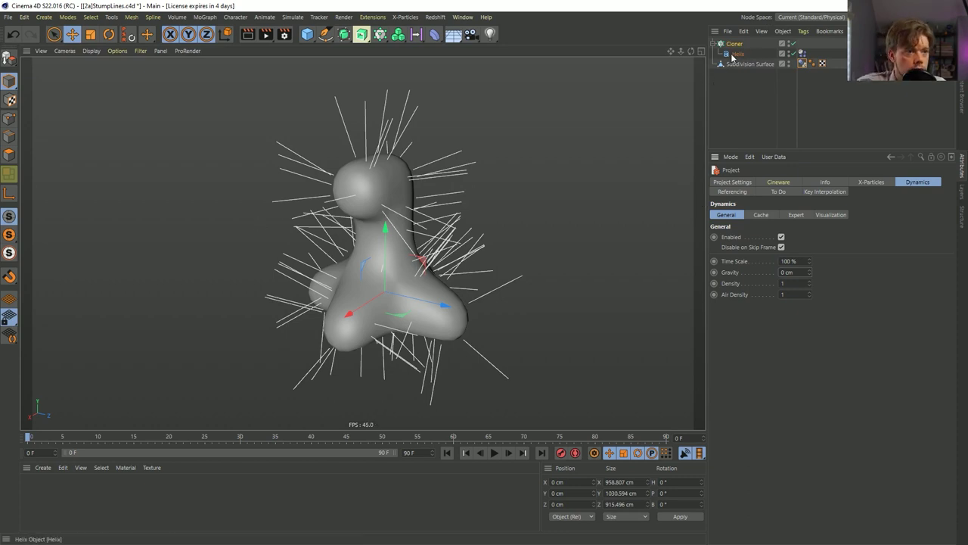
- Insert a Field Force object from Simulate > Forces > Field Force
{"action": "left_click", "coordinate": [380, 34]}
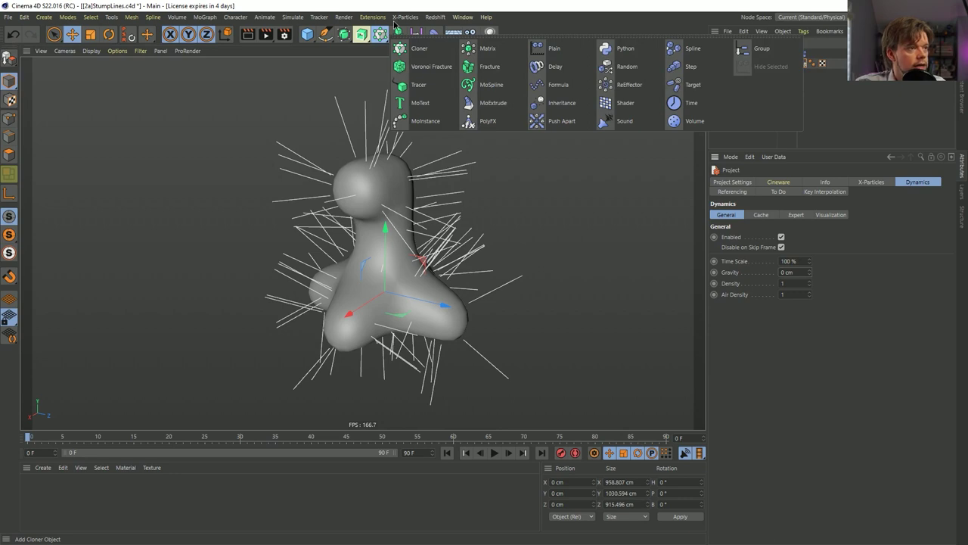
{"action": "left_click", "coordinate": [401, 48], "text": "alt"}
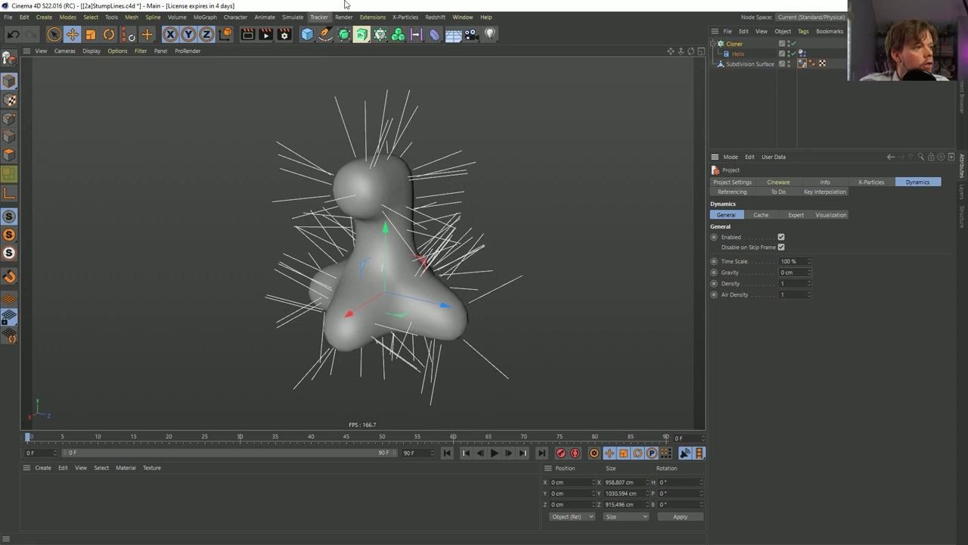
{"action": "left_click", "coordinate": [293, 17]}
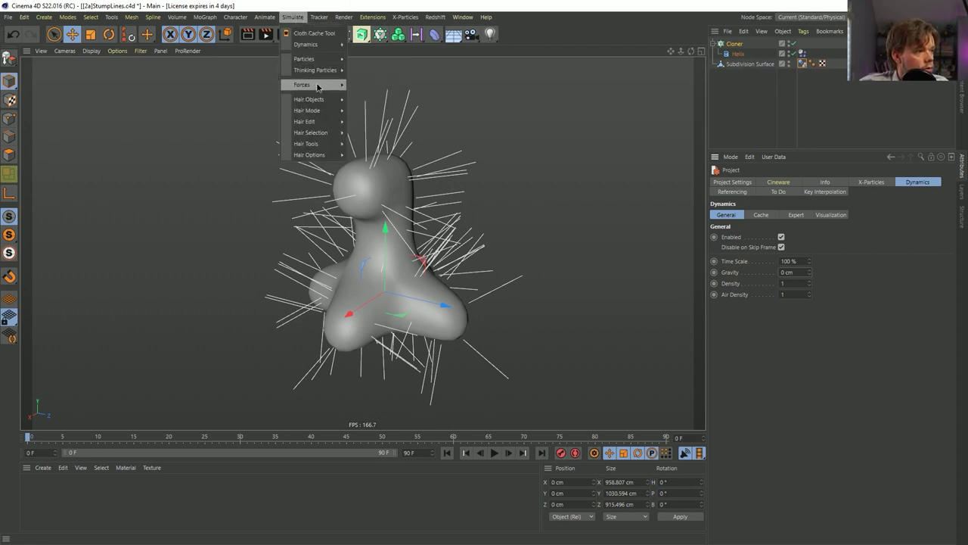
{"action": "mouse_move", "coordinate": [318, 86]}
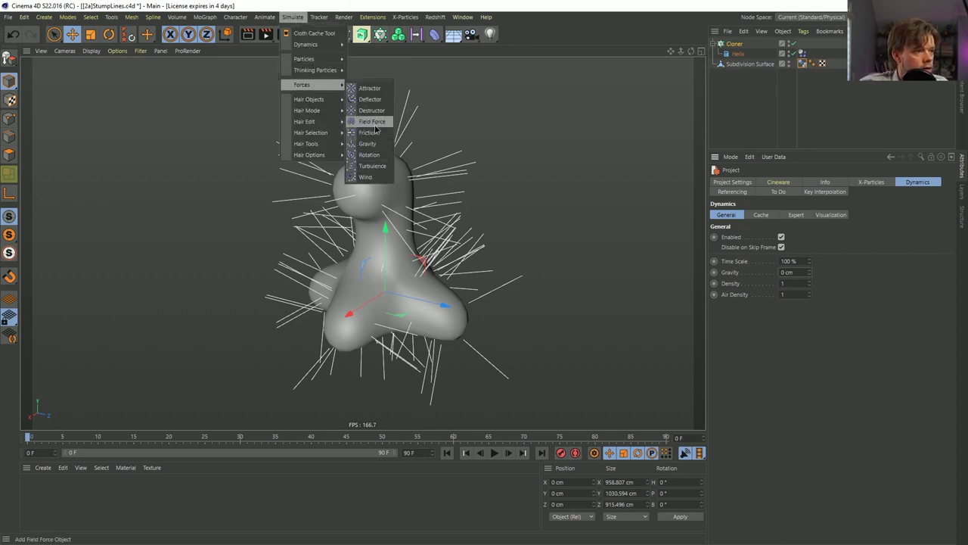
{"action": "left_click", "coordinate": [374, 123]}
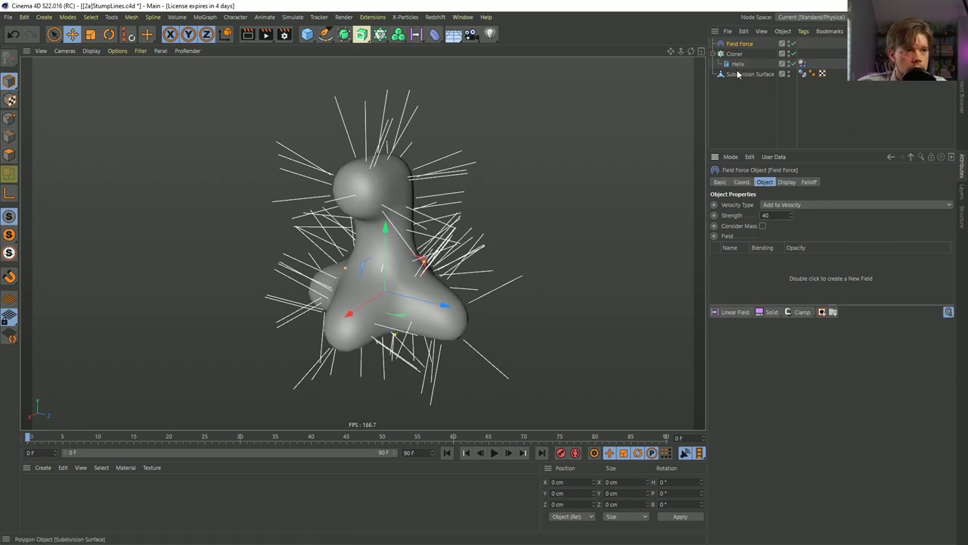
- Add the Subdivision Surface as the Field Force's driving field layer
{"action": "left_click_drag", "start_coordinate": [738, 73], "coordinate": [755, 273]}
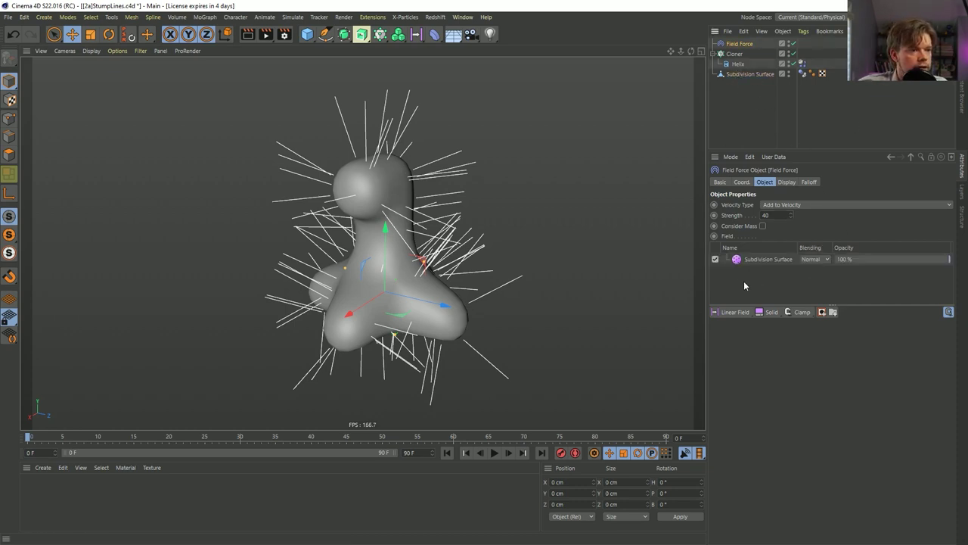
{"action": "left_click", "coordinate": [764, 258]}
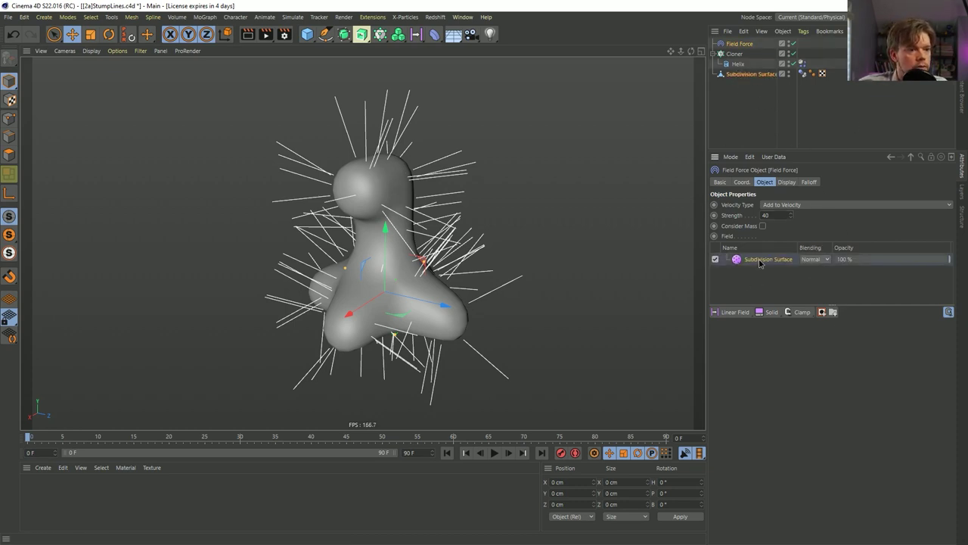
{"action": "left_click", "coordinate": [738, 44]}
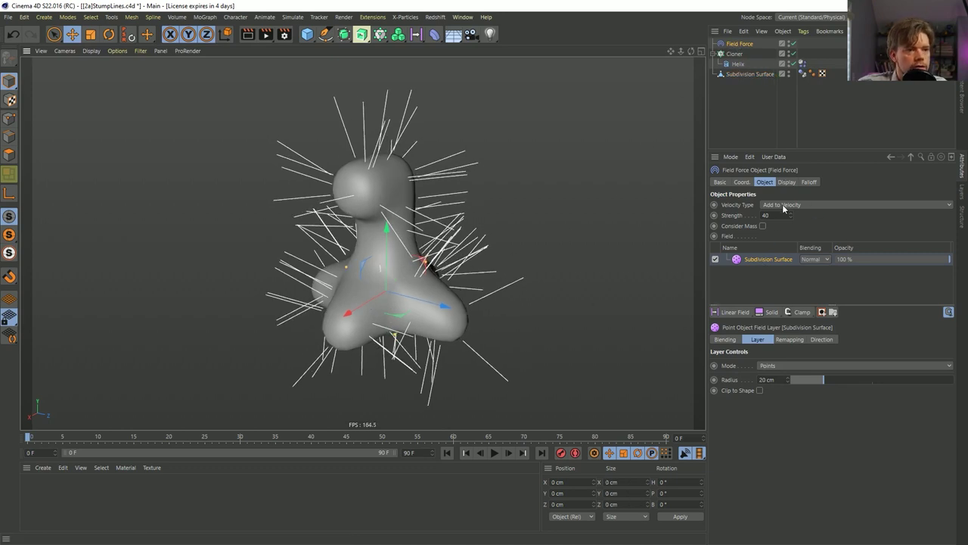
{"action": "left_click", "coordinate": [807, 182]}
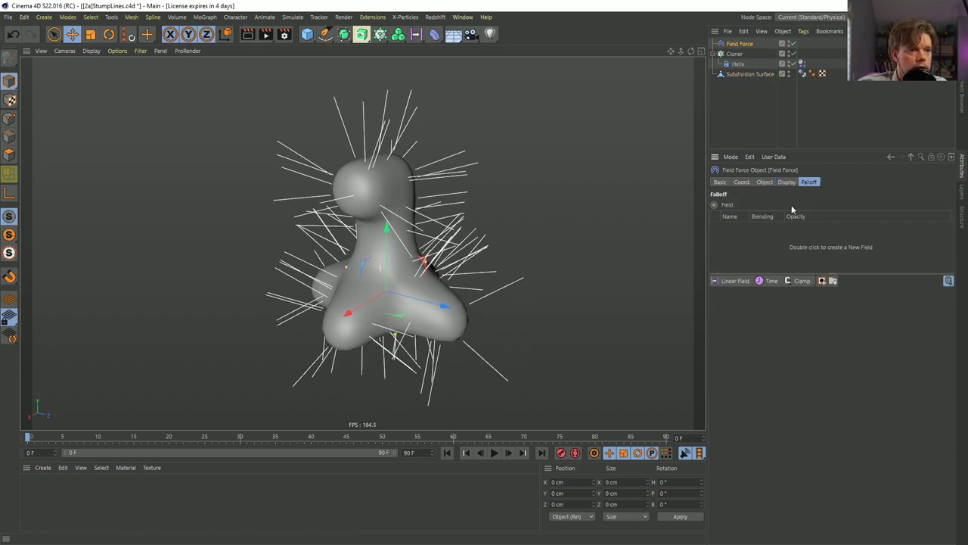
- Set the Field Force display Box Size to 1100 × 1100 × 0 cm and Line Density to 100%
{"action": "left_click", "coordinate": [787, 182]}
{"action": "left_click_drag", "start_coordinate": [825, 232], "coordinate": [842, 230]}
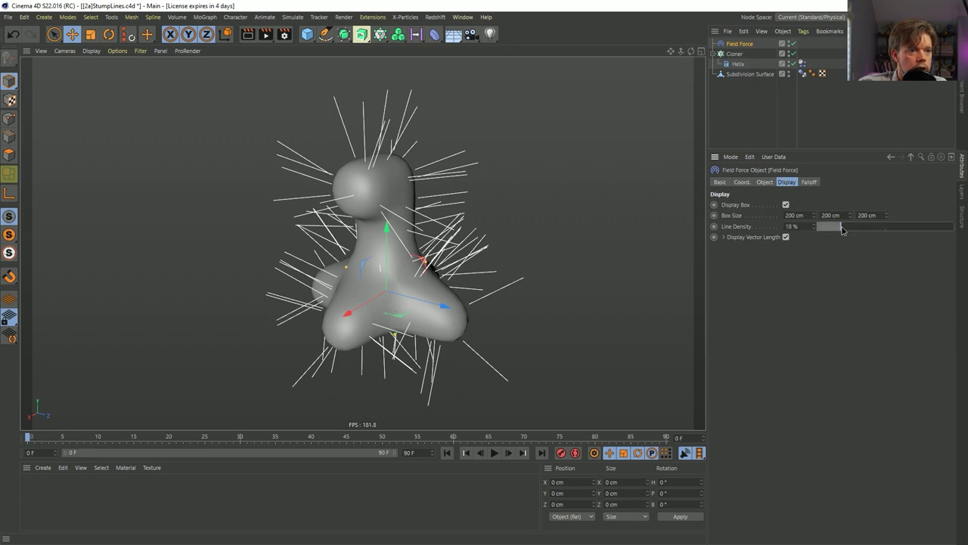
{"action": "left_click", "coordinate": [786, 215]}
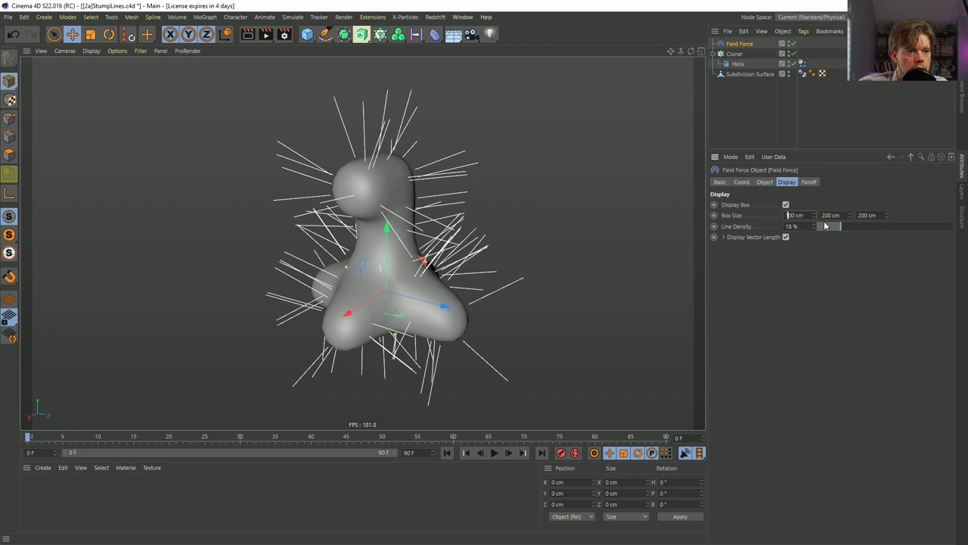
{"action": "type", "text": "11"}
{"action": "key", "text": "Return"}
{"action": "key", "text": "Tab"}
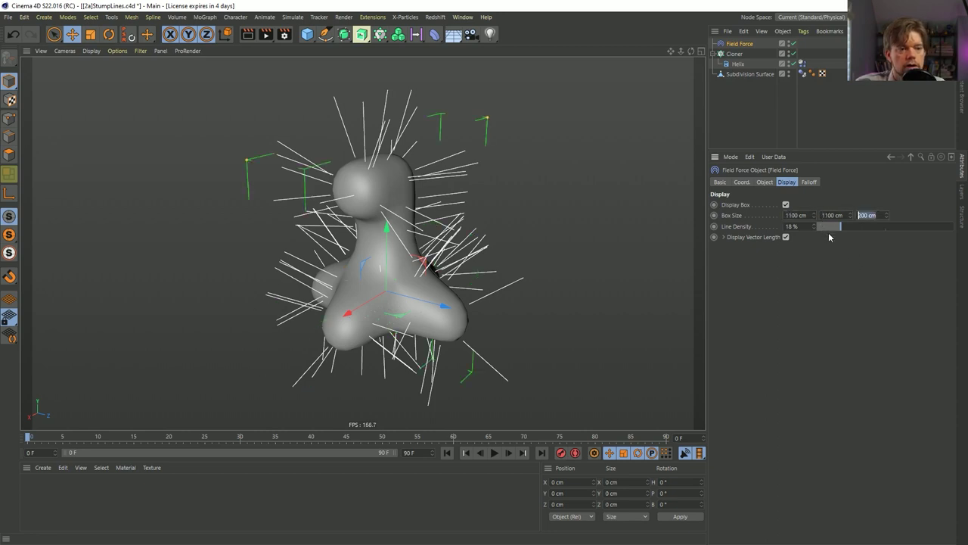
{"action": "type", "text": "0"}
{"action": "key", "text": "Return"}
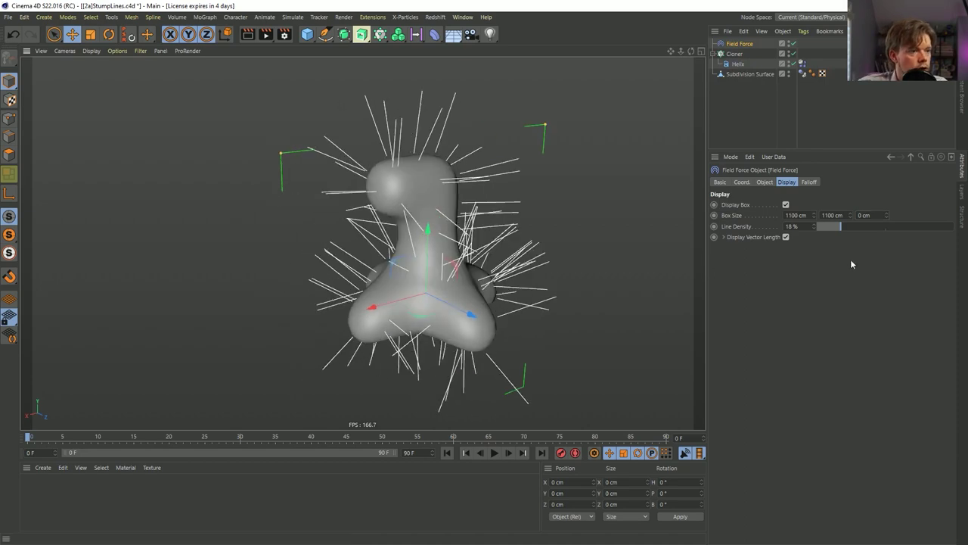
{"action": "left_click_drag", "start_coordinate": [841, 227], "coordinate": [955, 226]}
{"action": "left_click_drag", "start_coordinate": [371, 220], "coordinate": [350, 216], "text": "alt"}
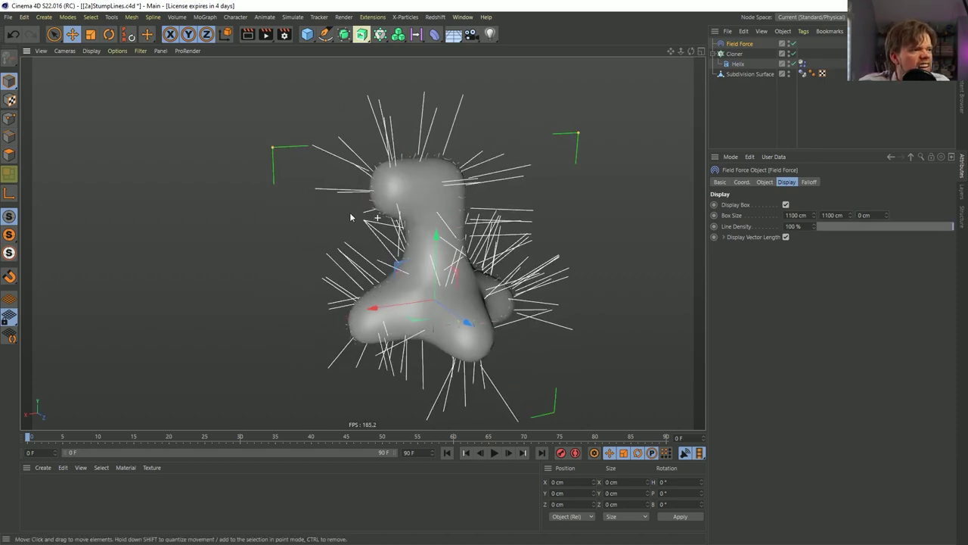
{"action": "scroll", "coordinate": [391, 197], "scroll_direction": "up", "scroll_amount": 5}
{"action": "scroll", "coordinate": [408, 151], "scroll_direction": "down", "scroll_amount": 5}
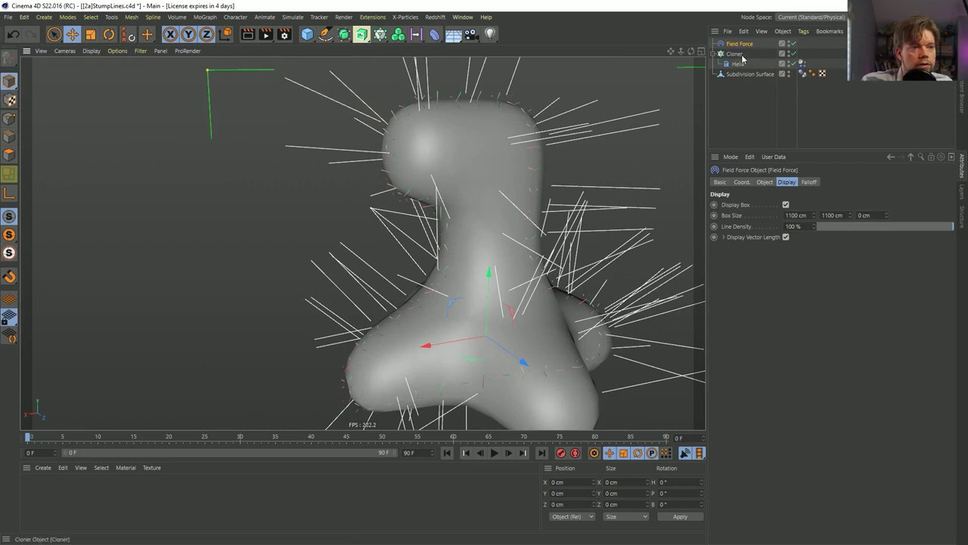
- Drag the Subdivision Surface field layer's Radius up to about 337 cm
{"action": "left_click", "coordinate": [766, 182]}
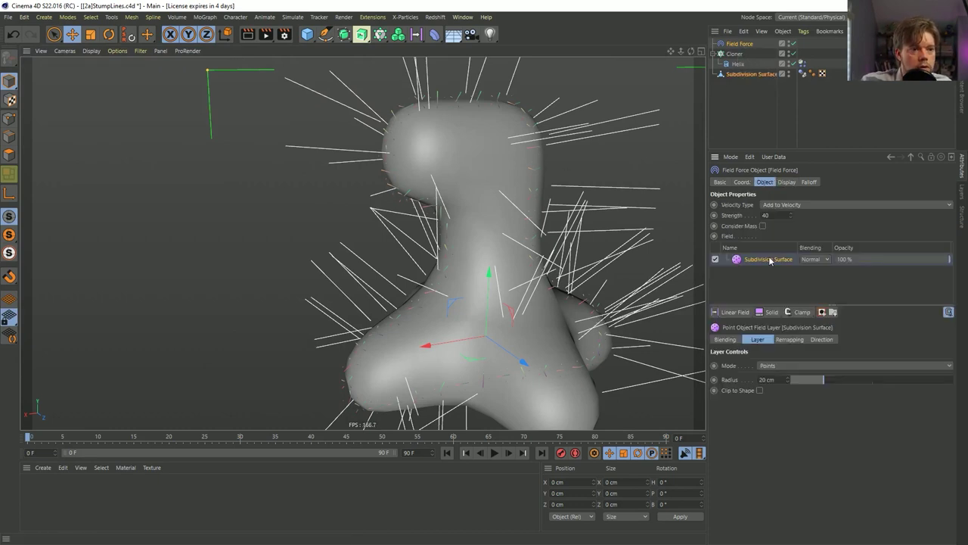
{"action": "left_click_drag", "start_coordinate": [819, 377], "coordinate": [943, 385]}
{"action": "left_click_drag", "start_coordinate": [790, 382], "coordinate": [788, 383]}
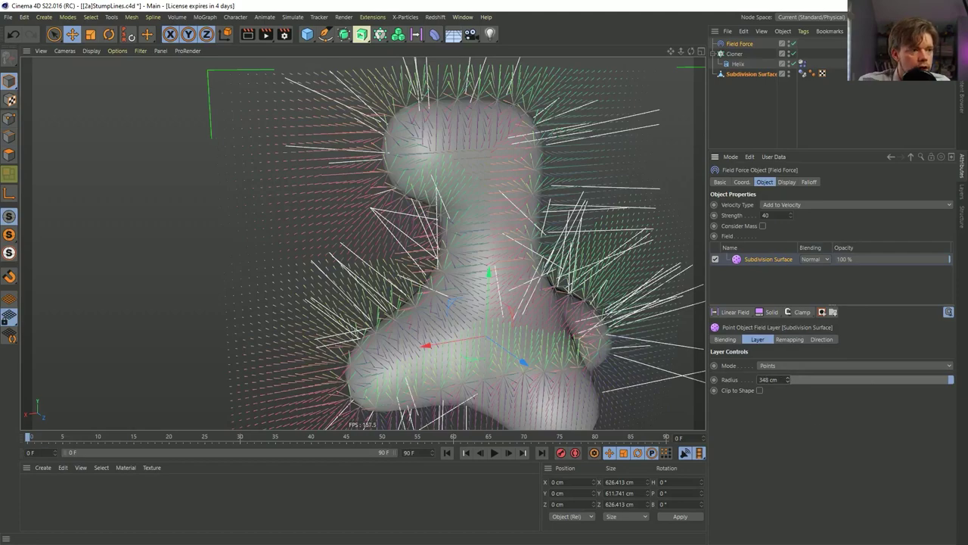
{"action": "scroll", "coordinate": [388, 213], "scroll_direction": "down", "scroll_amount": 5}
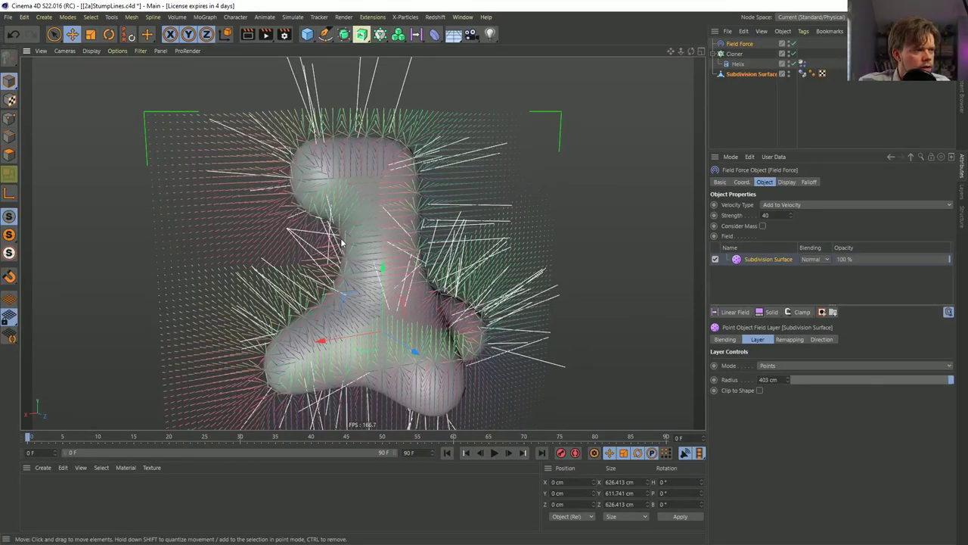
{"action": "left_click", "coordinate": [785, 182]}
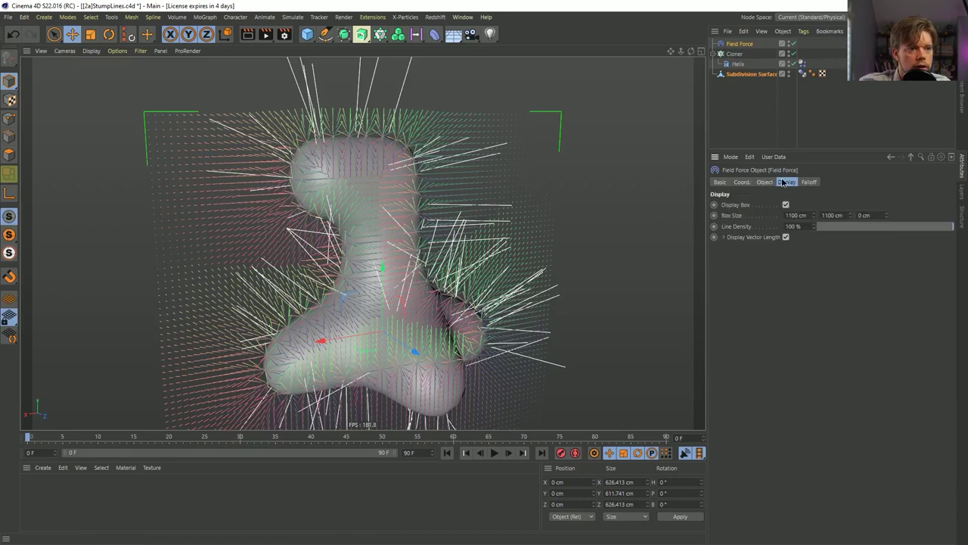
{"action": "left_click", "coordinate": [809, 182]}
{"action": "left_click", "coordinate": [765, 183]}
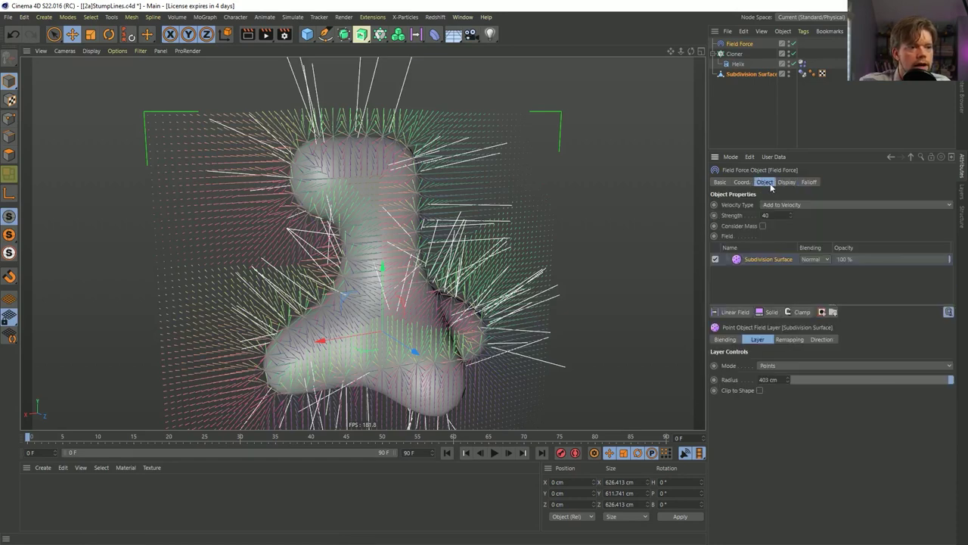
- Set the layer's Remapping Inner Offset to 100% and raise Radius to 655 cm
{"action": "left_click", "coordinate": [790, 340]}
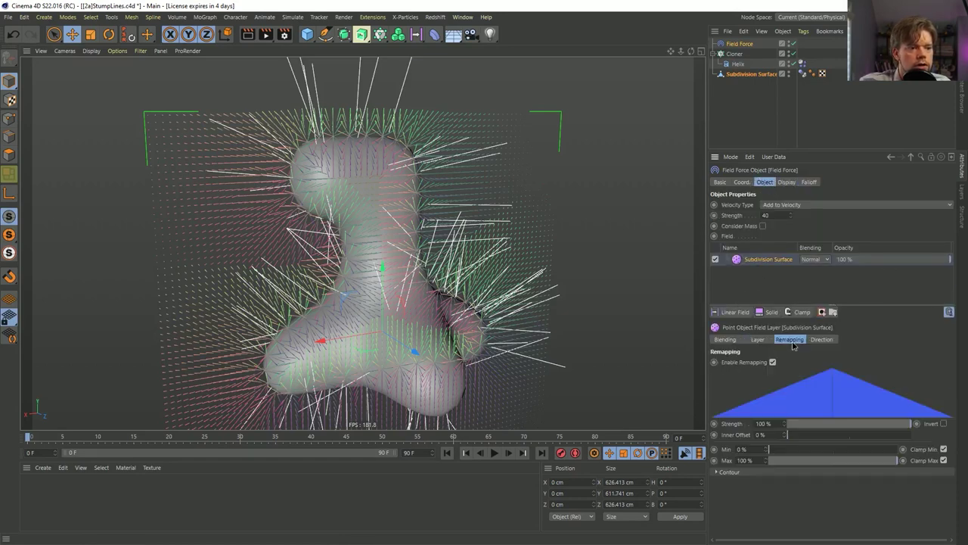
{"action": "left_click_drag", "start_coordinate": [789, 435], "coordinate": [926, 437]}
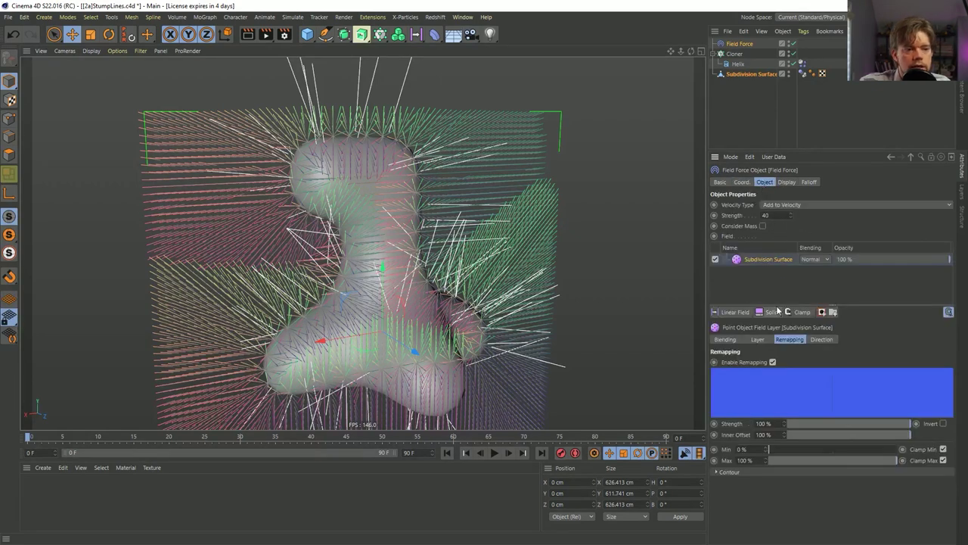
{"action": "left_click", "coordinate": [749, 341]}
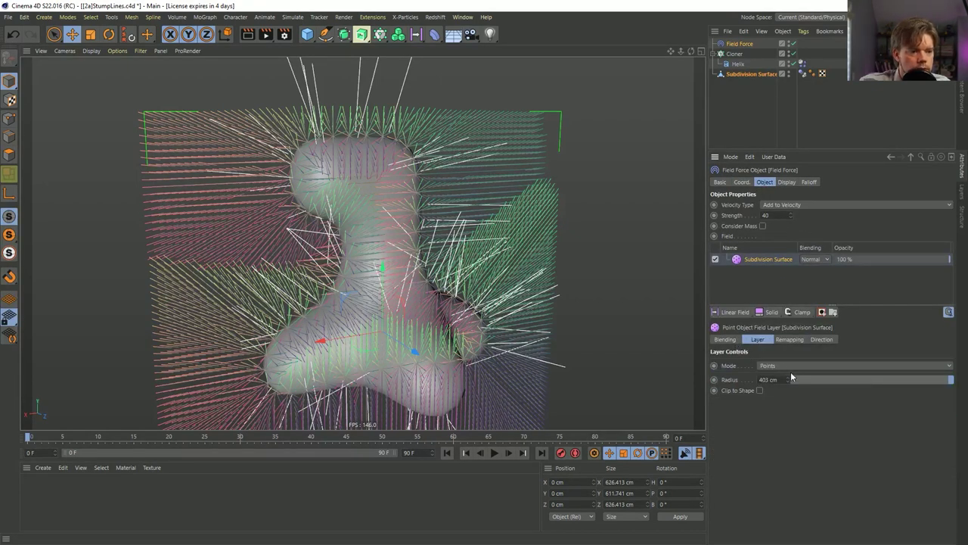
{"action": "mouse_move", "coordinate": [787, 380]}
{"action": "left_mouse_down"}
{"action": "mouse_move", "coordinate": [787, 356]}
{"action": "mouse_move", "coordinate": [788, 394]}
{"action": "mouse_move", "coordinate": [788, 374]}
{"action": "left_mouse_up"}
{"action": "scroll", "coordinate": [531, 98], "scroll_direction": "down", "scroll_amount": 4}
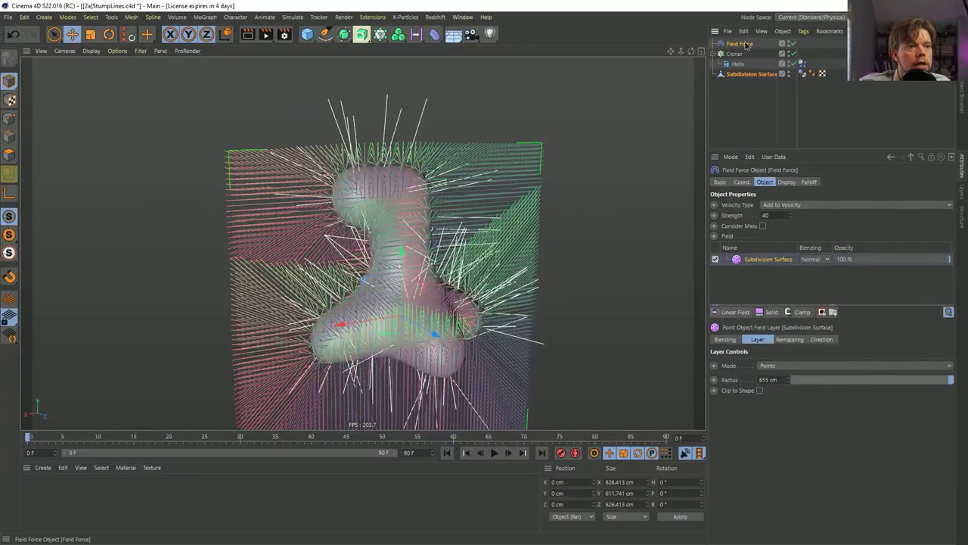
- Turn off the Field Force's Display Box
{"action": "left_click", "coordinate": [809, 183]}
{"action": "left_click", "coordinate": [786, 183]}
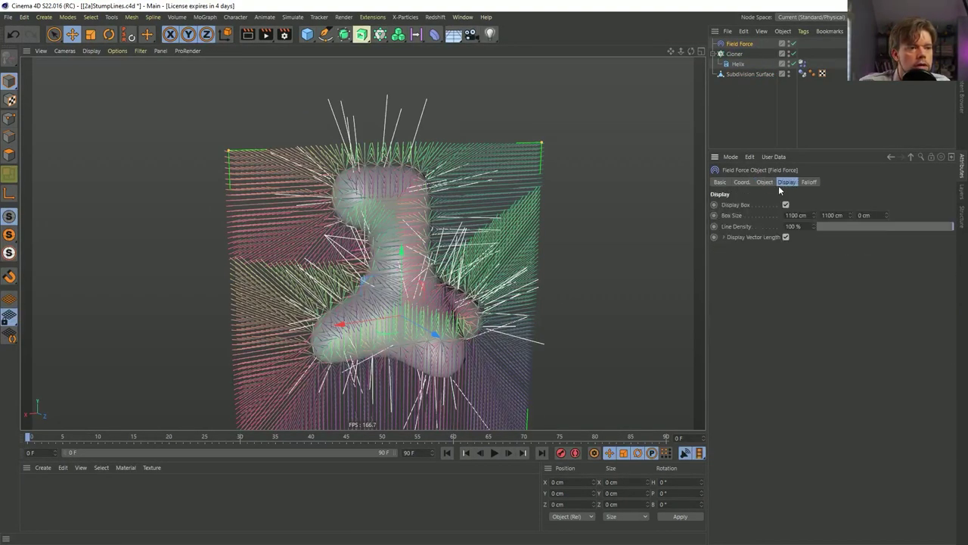
{"action": "left_click", "coordinate": [787, 205]}
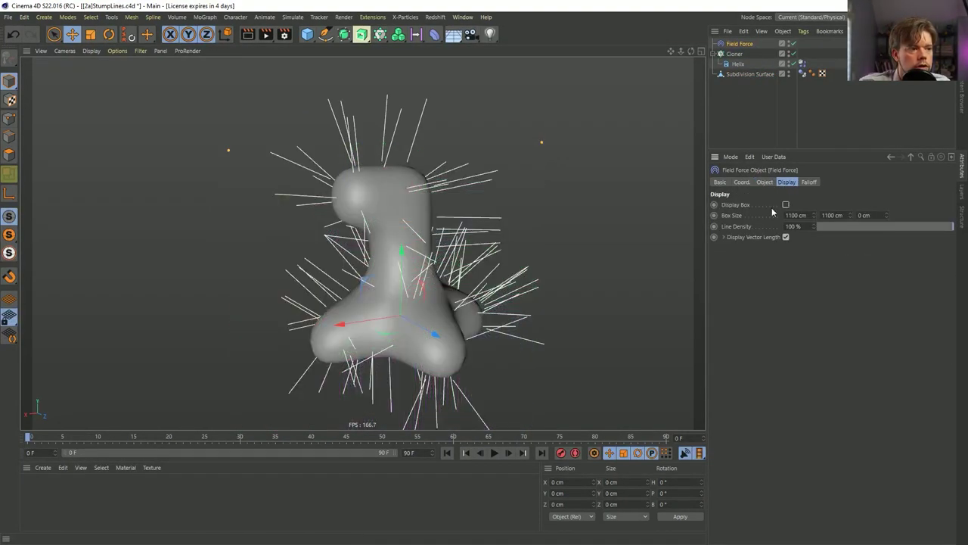
- Step six frames forward to preview the strands, stop, and return to frame 0
{"action": "left_click", "coordinate": [511, 454]}
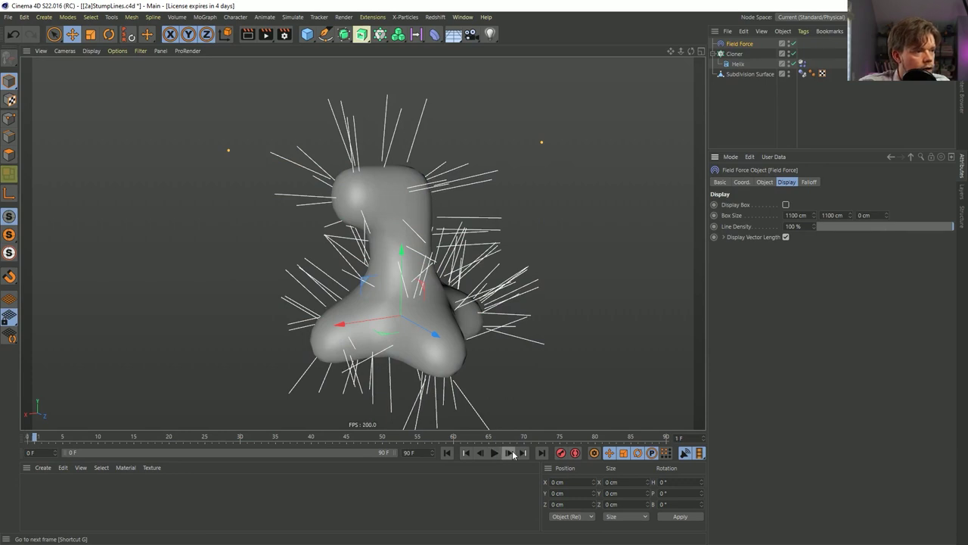
{"action": "left_click", "coordinate": [511, 454]}
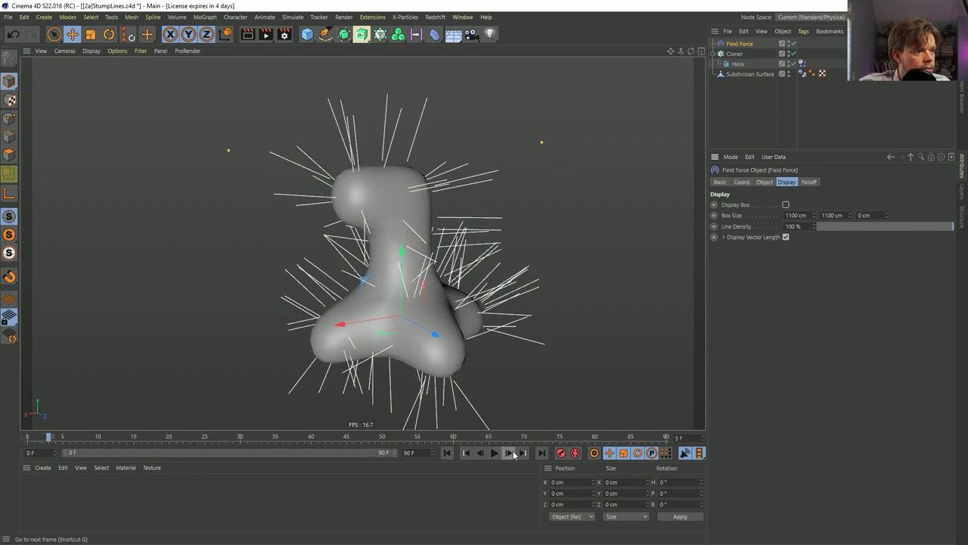
{"action": "left_click", "coordinate": [511, 453]}
{"action": "left_click", "coordinate": [510, 453]}
{"action": "left_click", "coordinate": [511, 454]}
{"action": "left_click", "coordinate": [511, 453]}
{"action": "left_click", "coordinate": [510, 454]}
{"action": "left_click", "coordinate": [510, 453]}
{"action": "left_click", "coordinate": [511, 453]}
{"action": "left_click", "coordinate": [510, 453]}
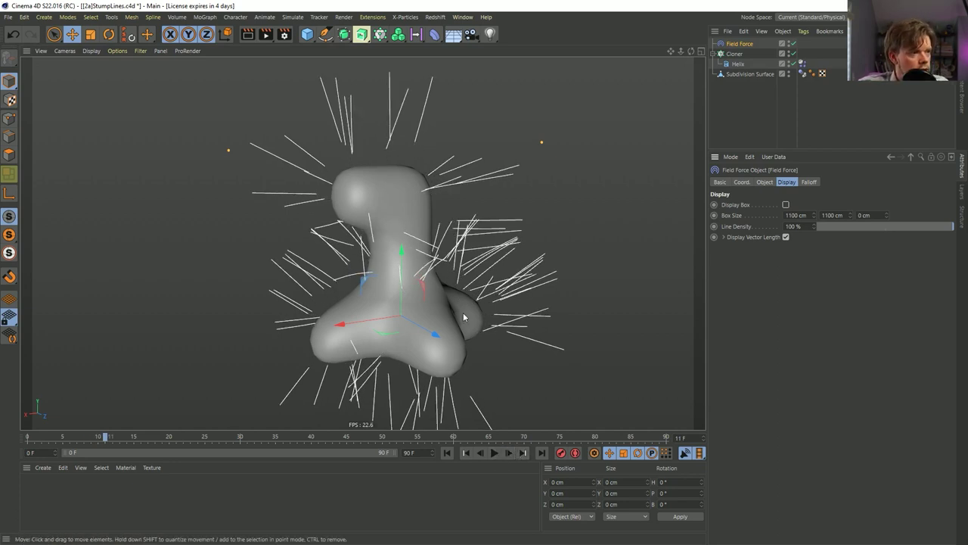
{"action": "left_click", "coordinate": [494, 452]}
{"action": "left_click", "coordinate": [446, 453]}
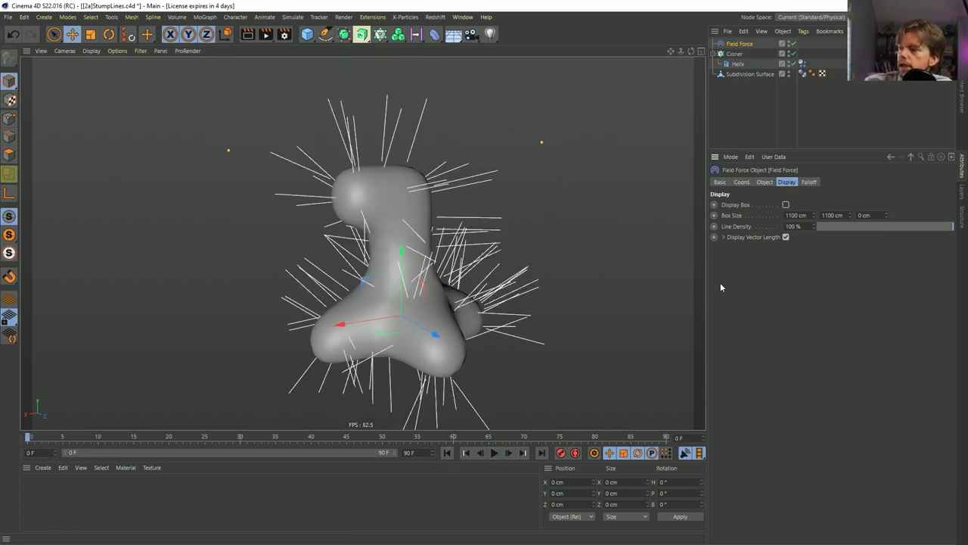
{"action": "key", "text": "alt+Tab"}
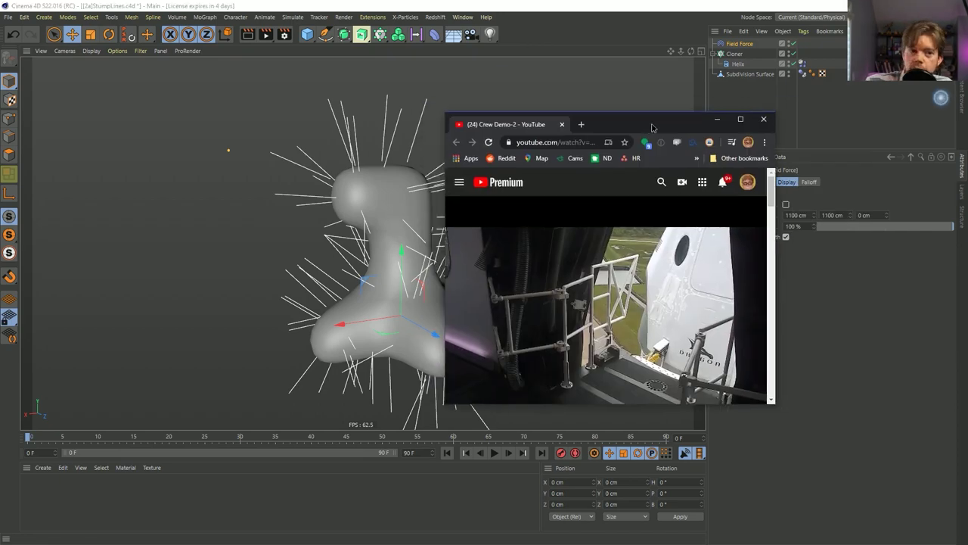
{"action": "left_click_drag", "start_coordinate": [605, 123], "coordinate": [396, 76]}
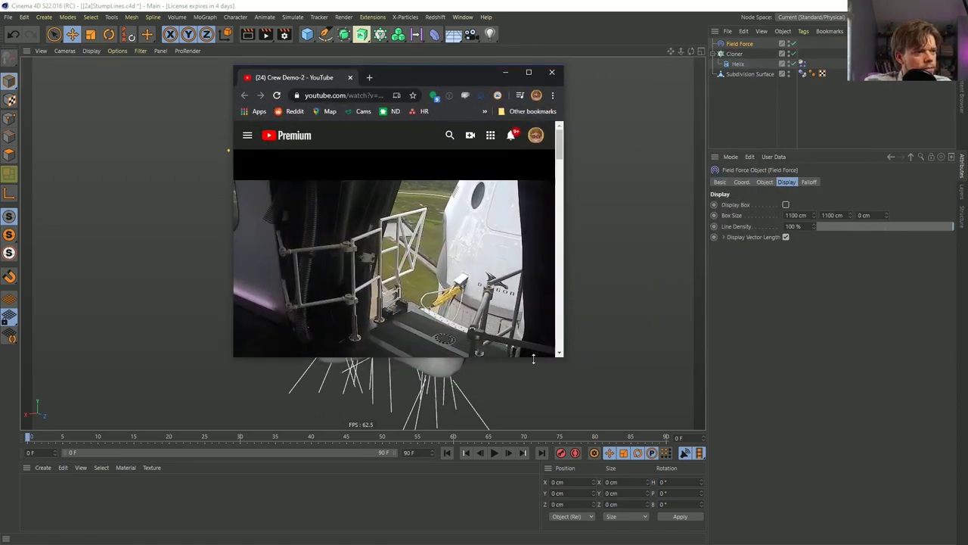
{"action": "left_click_drag", "start_coordinate": [562, 358], "coordinate": [760, 435]}
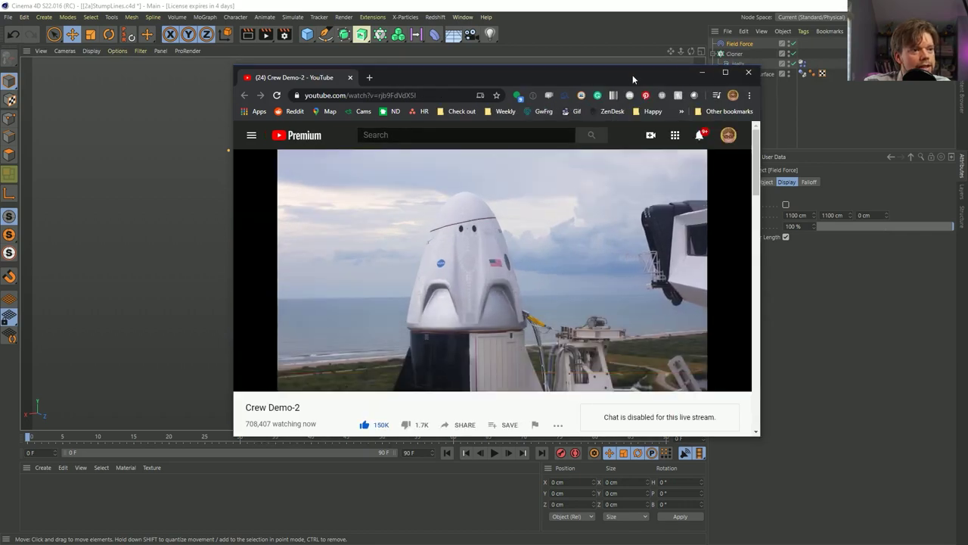
{"action": "left_click_drag", "start_coordinate": [641, 74], "coordinate": [967, 98]}
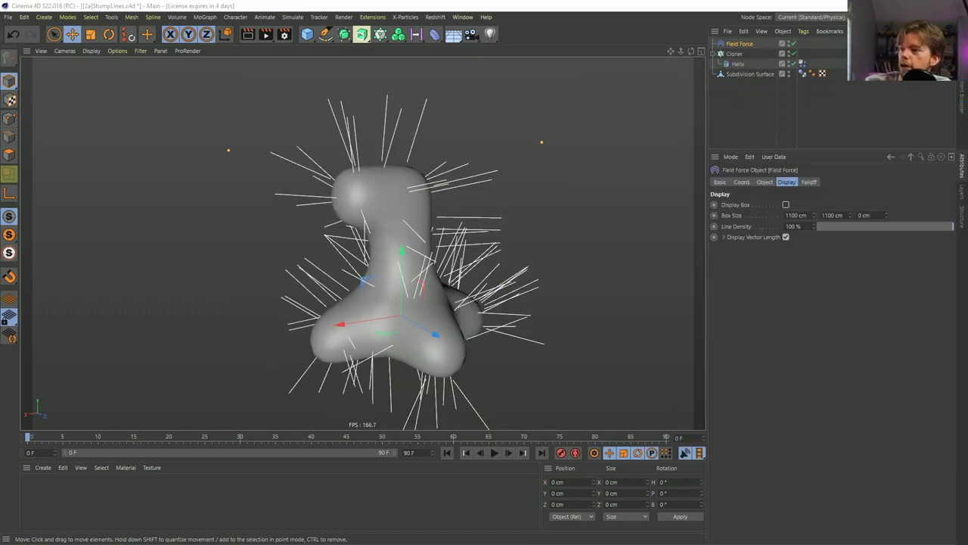
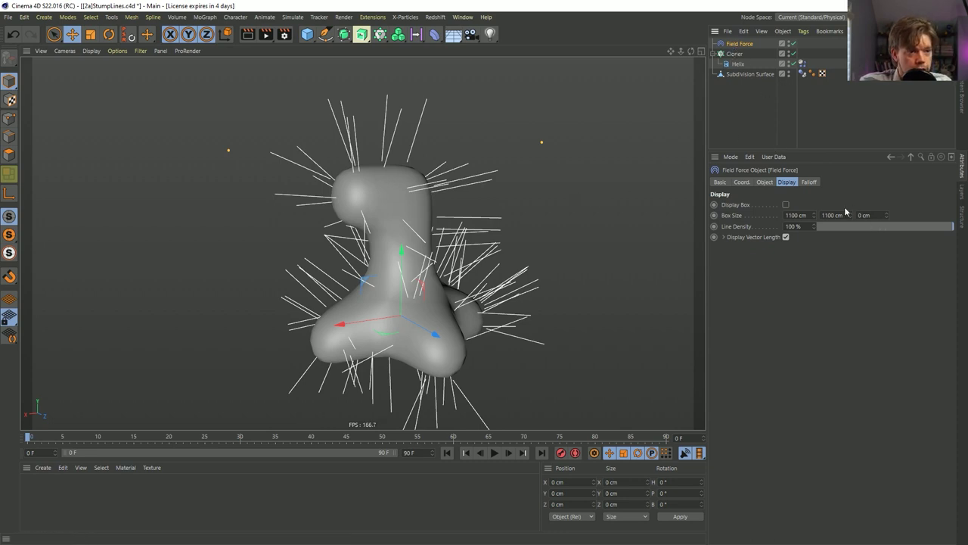
- Check the Field Force's field list and its field layer's Direction settings
{"action": "left_click", "coordinate": [808, 182]}
{"action": "left_click", "coordinate": [766, 183]}
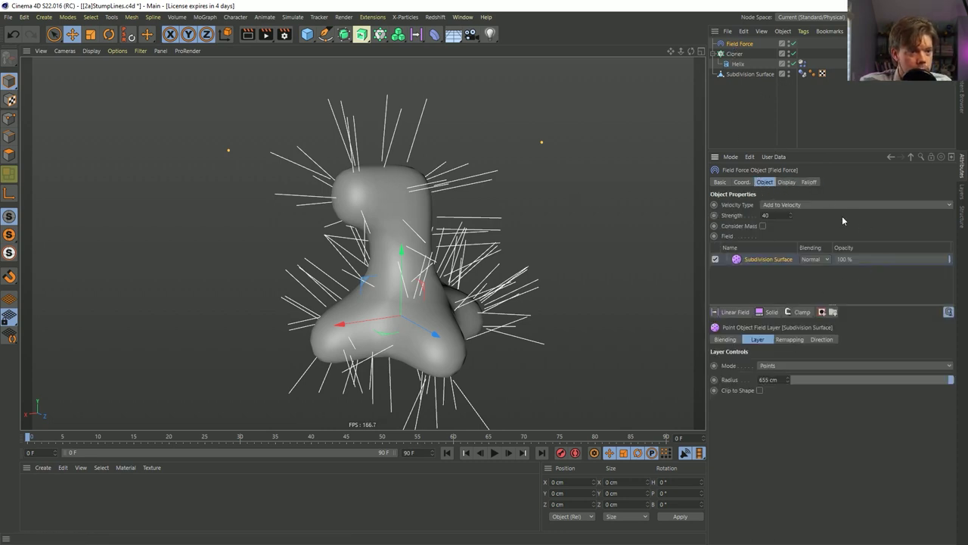
{"action": "left_click", "coordinate": [821, 339]}
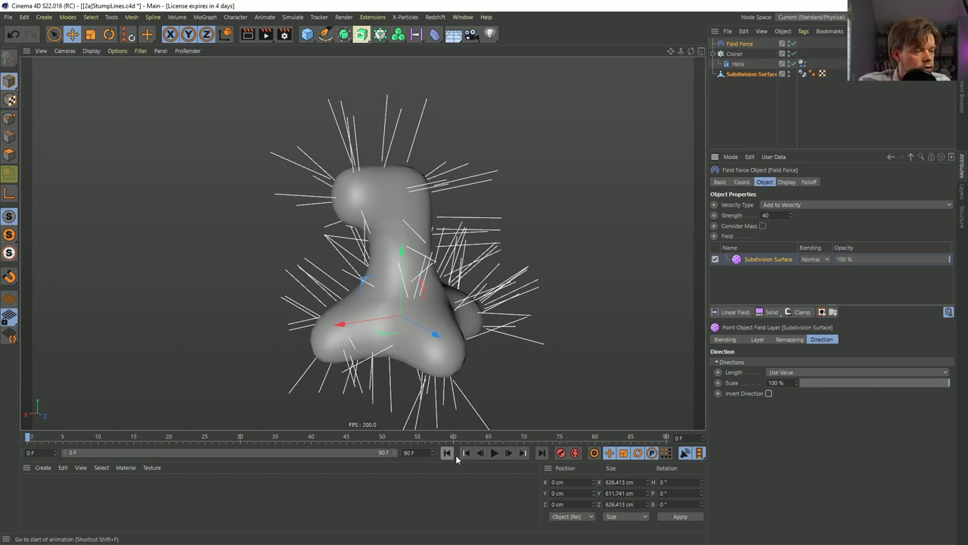
- Play the simulation to frame 88 and orbit to inspect the lines clinging to the blob
{"action": "left_click", "coordinate": [495, 453]}
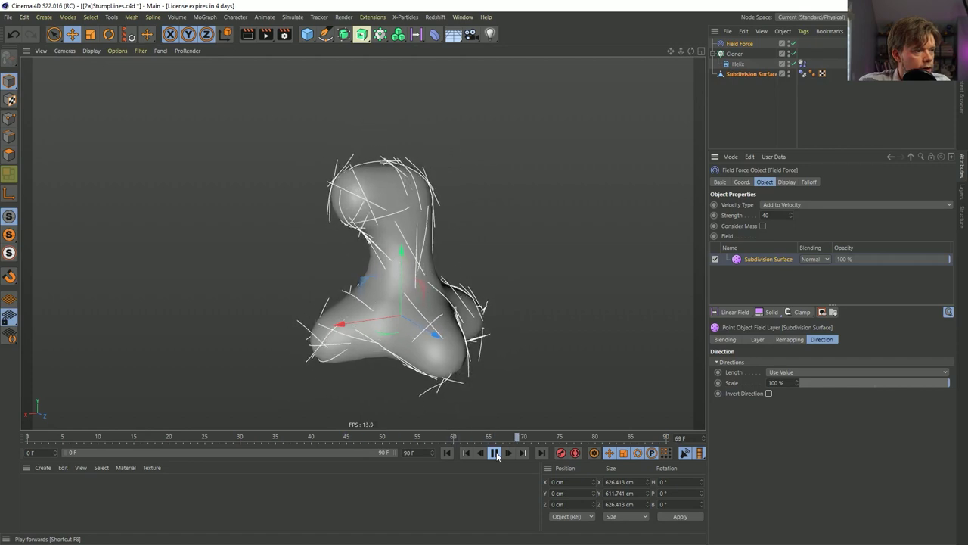
{"action": "left_click", "coordinate": [496, 452]}
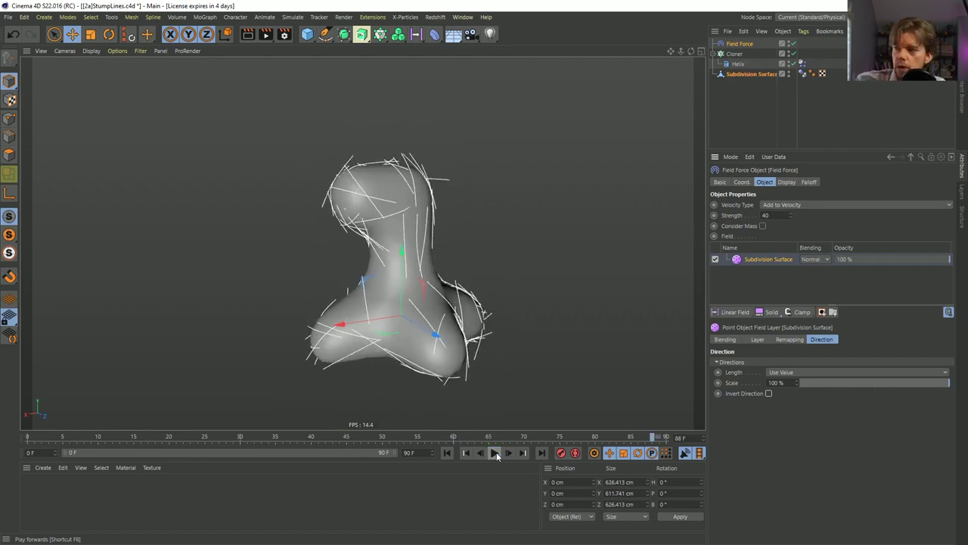
{"action": "left_click_drag", "start_coordinate": [390, 310], "coordinate": [450, 259], "text": "alt"}
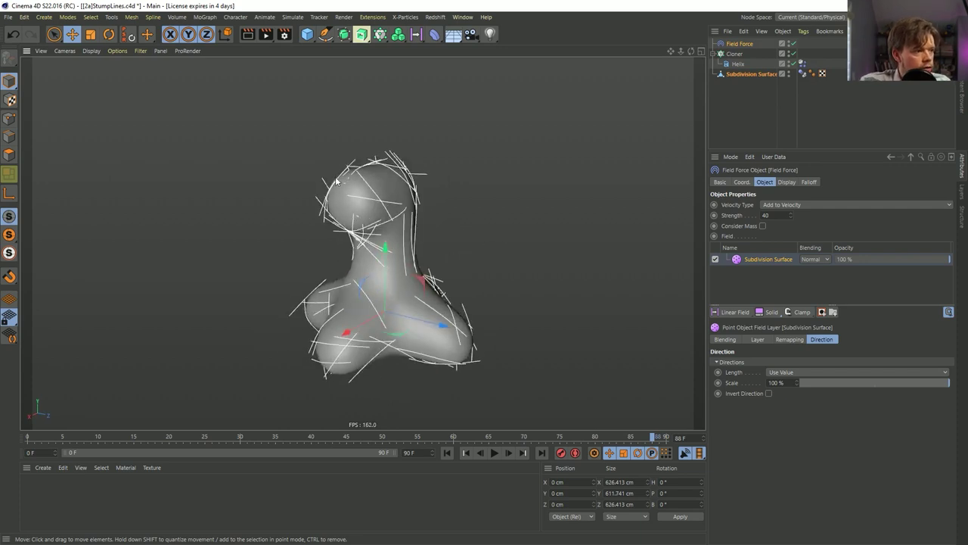
{"action": "left_click_drag", "start_coordinate": [389, 156], "coordinate": [355, 165], "text": "alt"}
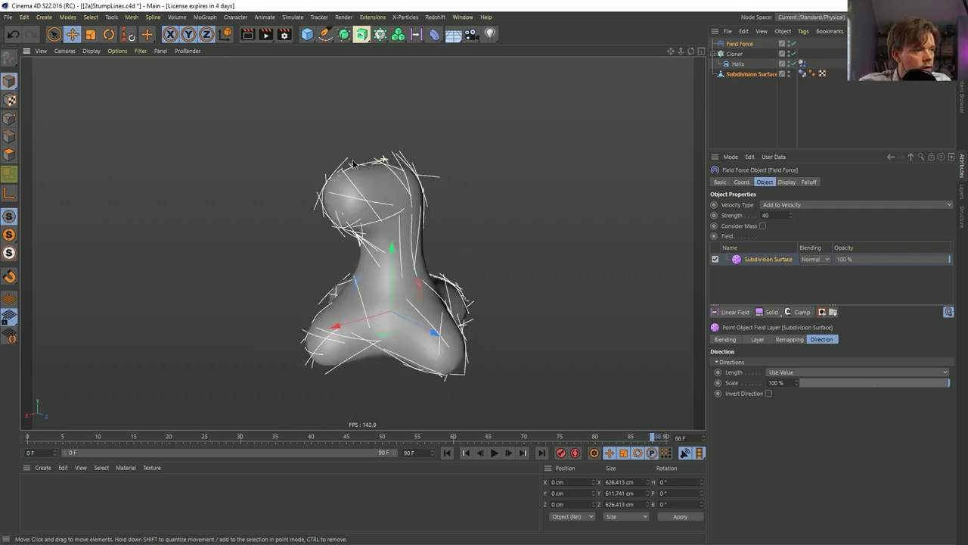
- Set the Helix Dynamics Body tag's Soft Body Flexion to 5
{"action": "left_click", "coordinate": [802, 64]}
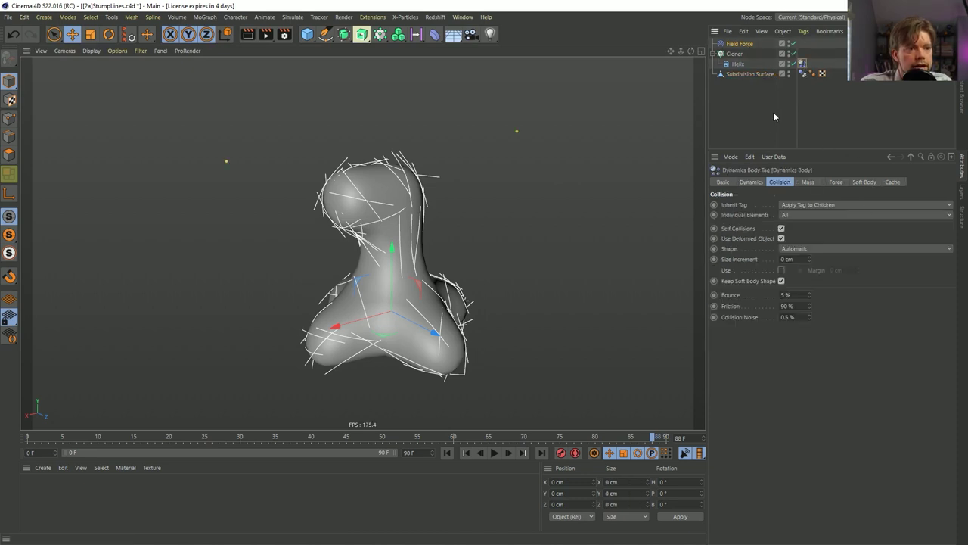
{"action": "left_click", "coordinate": [866, 183]}
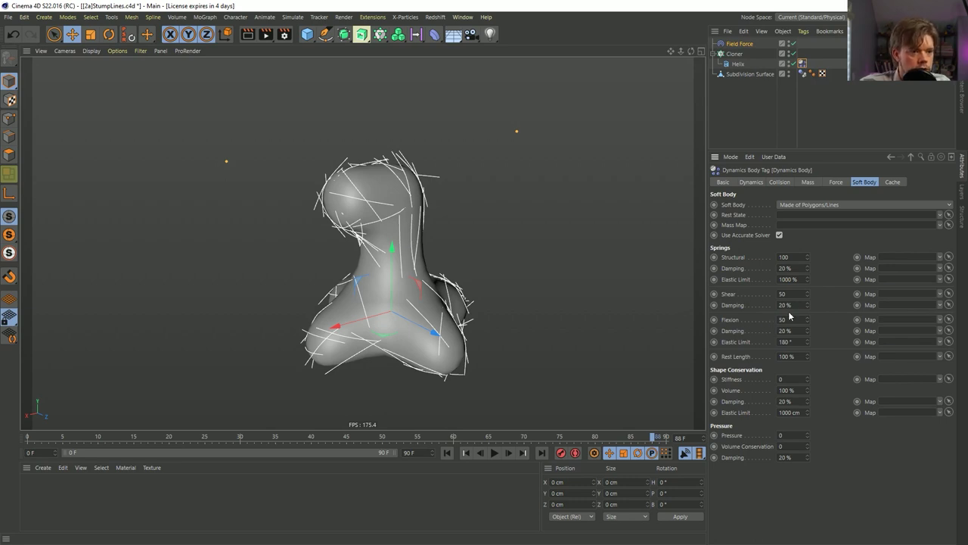
{"action": "left_click", "coordinate": [742, 319]}
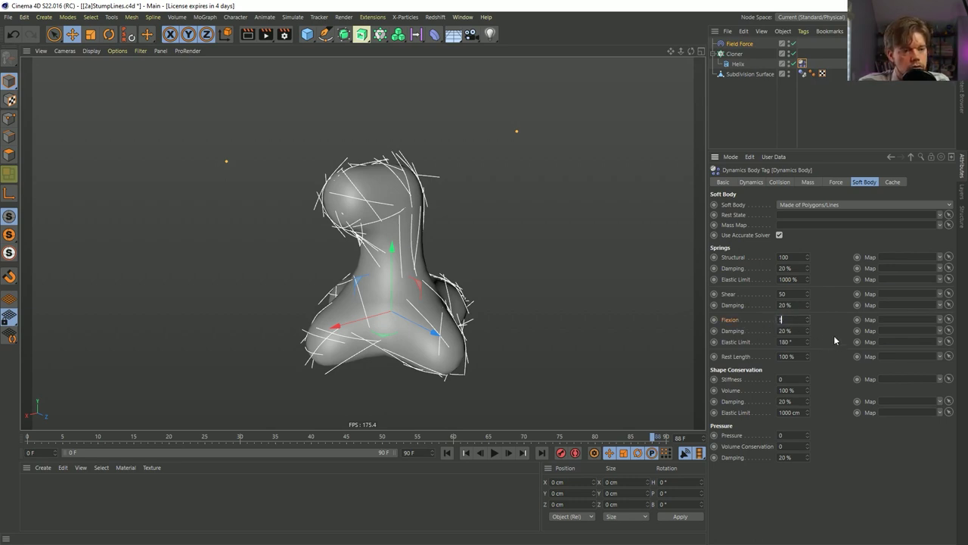
{"action": "type", "text": "5"}
{"action": "key", "text": "Return"}
- Play and rewind the simulation, then set the animation's end frame to 999
{"action": "left_click", "coordinate": [494, 453]}
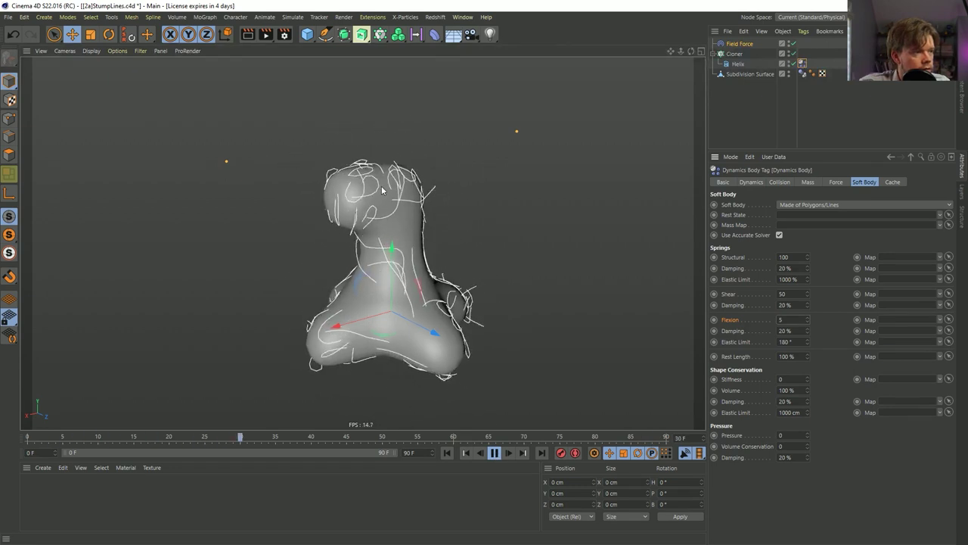
{"action": "left_click", "coordinate": [494, 453]}
{"action": "left_click", "coordinate": [448, 453]}
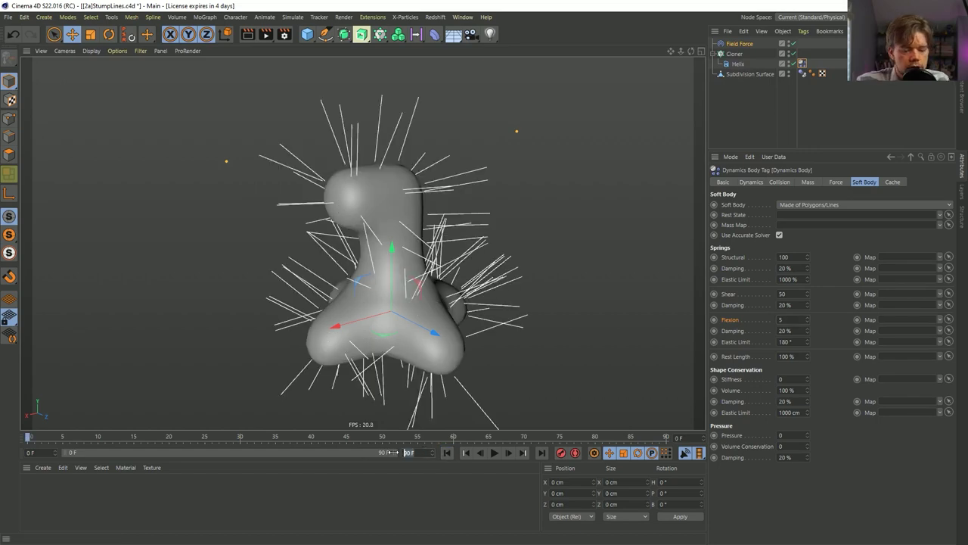
{"action": "type", "text": "999"}
{"action": "key", "text": "Return"}
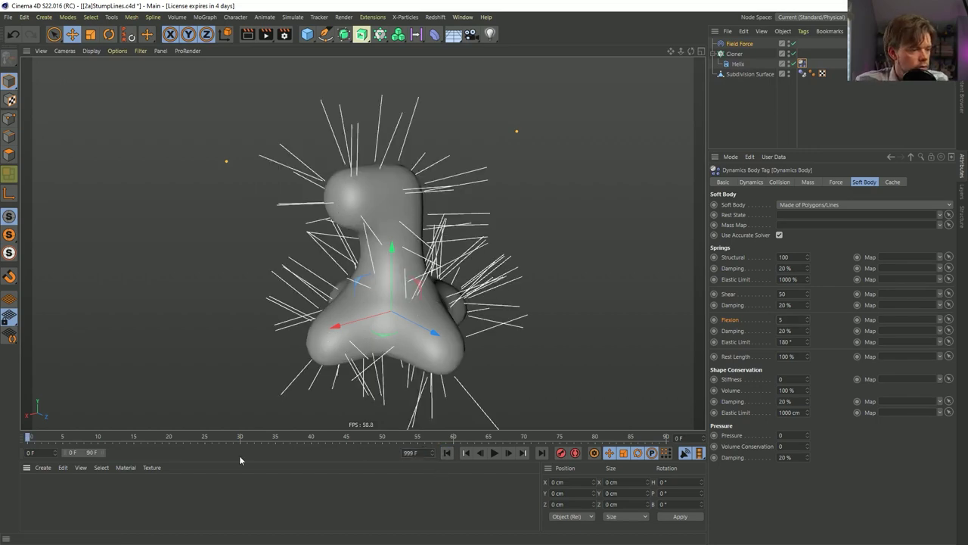
- Expand the preview range to all 999 frames and set the Helix tag's collision margin to 5 cm
{"action": "double_click", "coordinate": [107, 452]}
{"action": "left_click_drag", "start_coordinate": [219, 227], "coordinate": [340, 241], "text": "alt"}
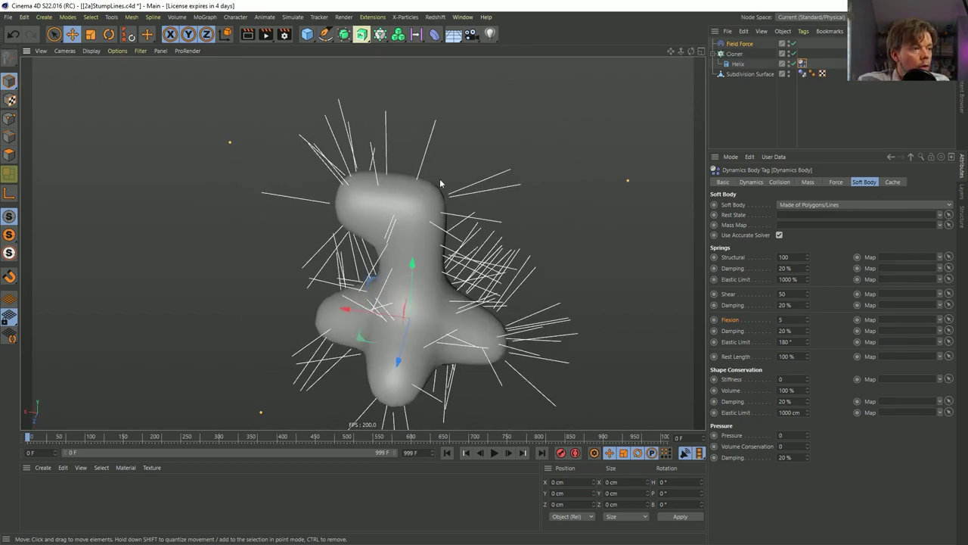
{"action": "left_click", "coordinate": [737, 65]}
{"action": "left_click", "coordinate": [802, 64]}
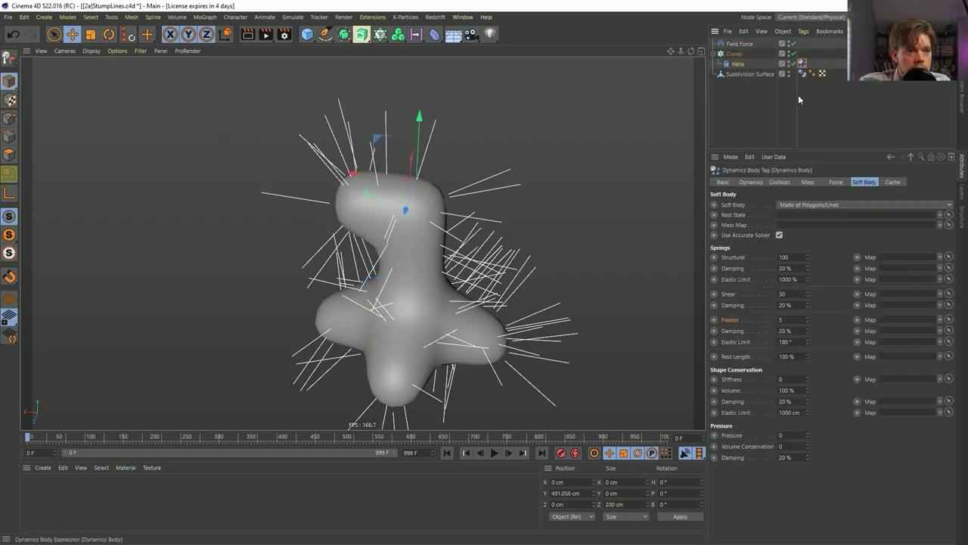
{"action": "left_click", "coordinate": [779, 181]}
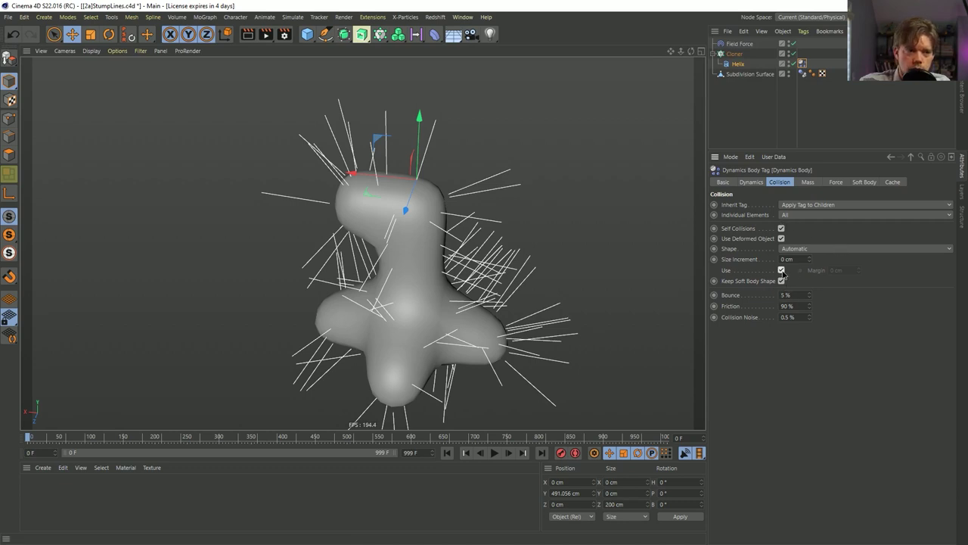
{"action": "left_click", "coordinate": [849, 270]}
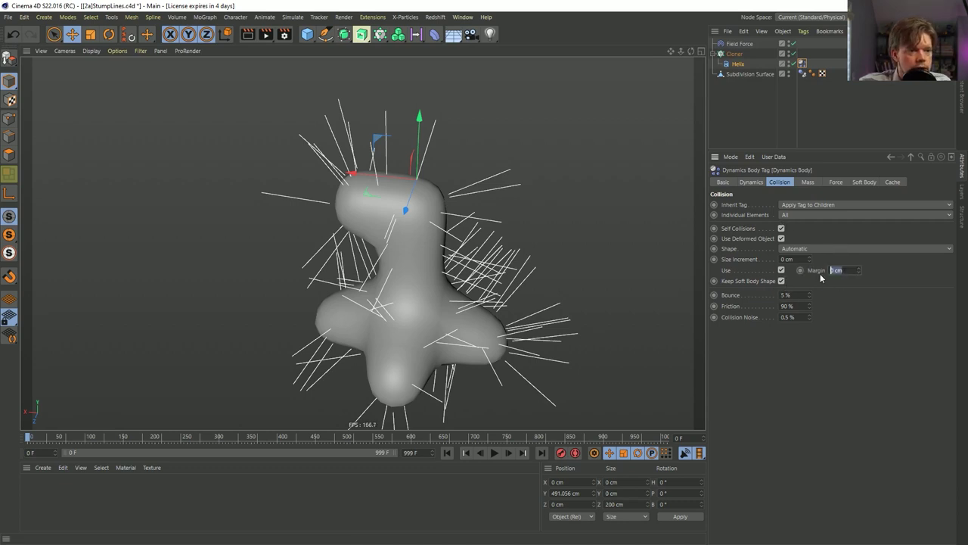
{"action": "type", "text": "5"}
{"action": "key", "text": "Return"}
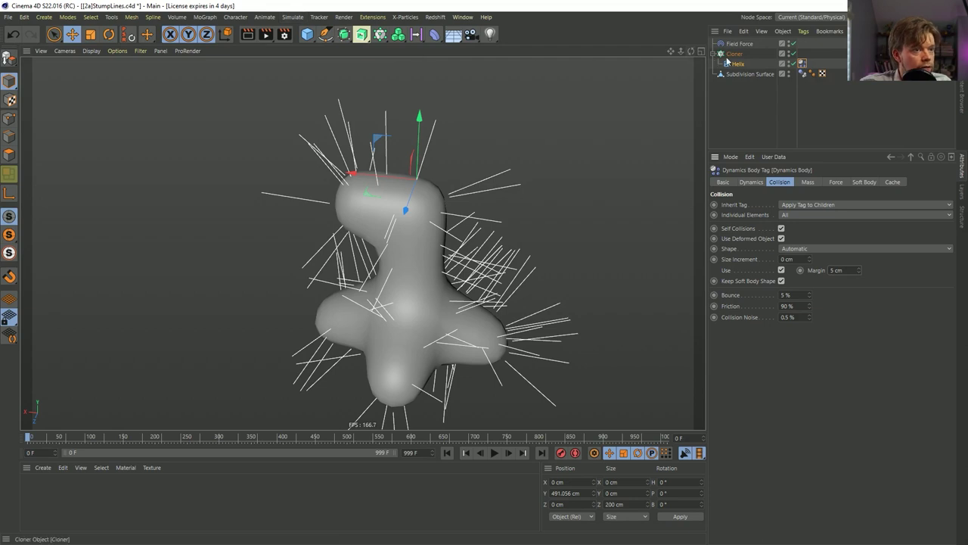
{"action": "key", "text": "Up"}
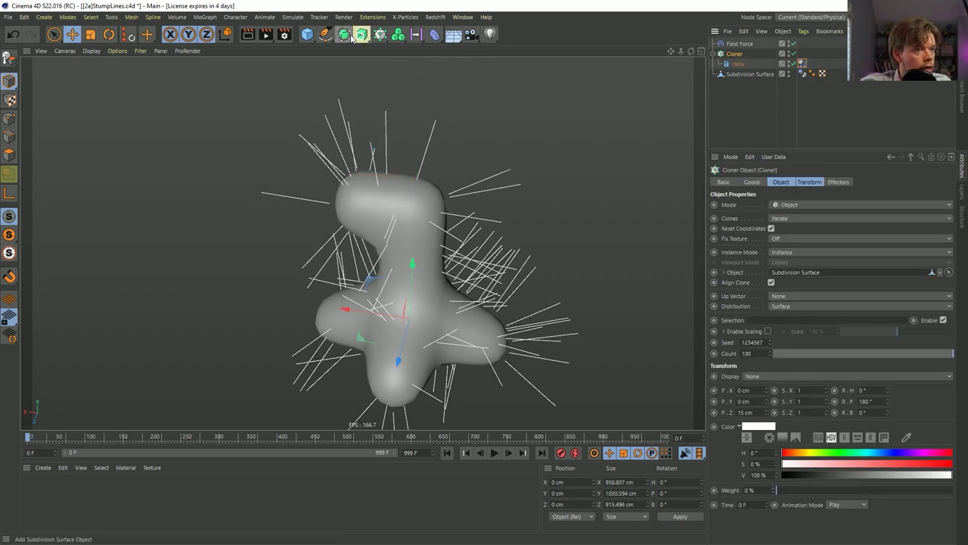
- Wrap the Cloner in a new Sweep and add an n-Side profile spline under it
{"action": "left_click", "coordinate": [344, 34]}
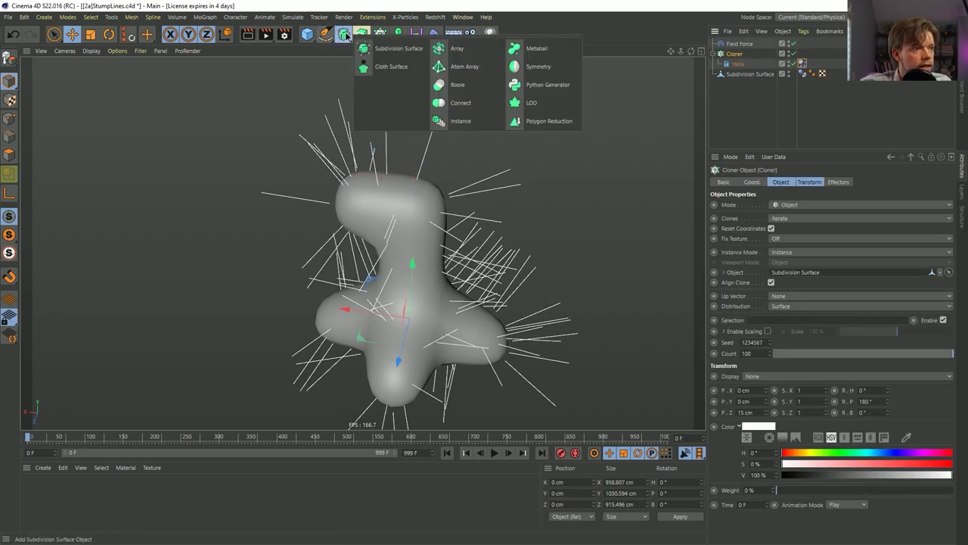
{"action": "left_click", "coordinate": [361, 34]}
{"action": "left_click", "coordinate": [399, 103], "text": "alt"}
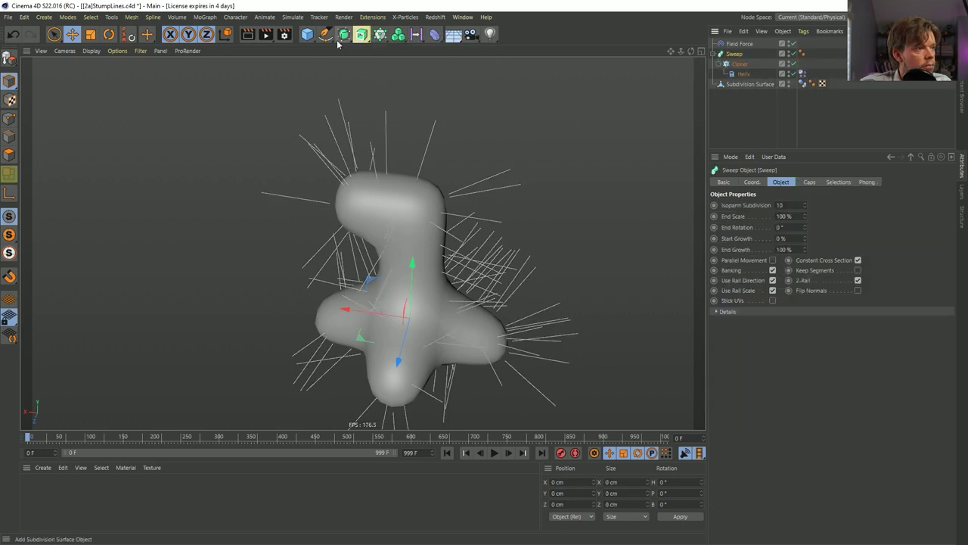
{"action": "left_click", "coordinate": [336, 43]}
{"action": "left_click", "coordinate": [439, 103], "text": "shift"}
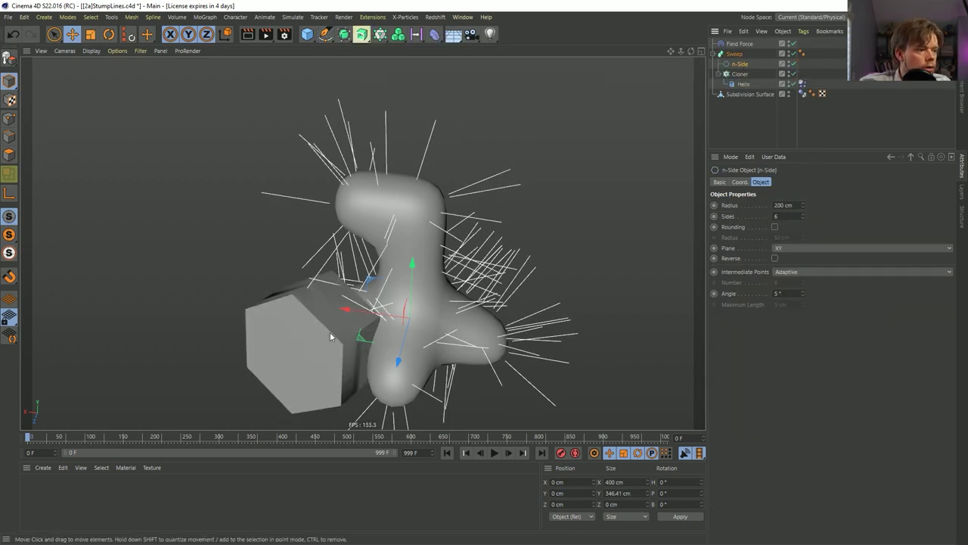
- Scale the n-Side profile down to about 50.8 × 44 cm for a thin tube
{"action": "key", "text": "t"}
{"action": "left_click_drag", "start_coordinate": [330, 337], "coordinate": [199, 403]}
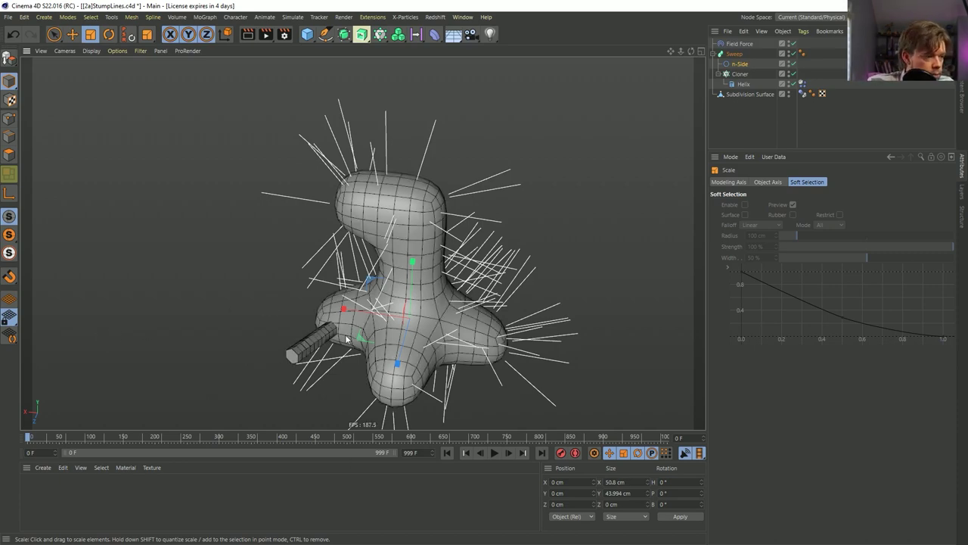
{"action": "scroll", "coordinate": [295, 361], "scroll_direction": "up", "scroll_amount": 5}
{"action": "scroll", "coordinate": [361, 321], "scroll_direction": "down", "scroll_amount": 3}
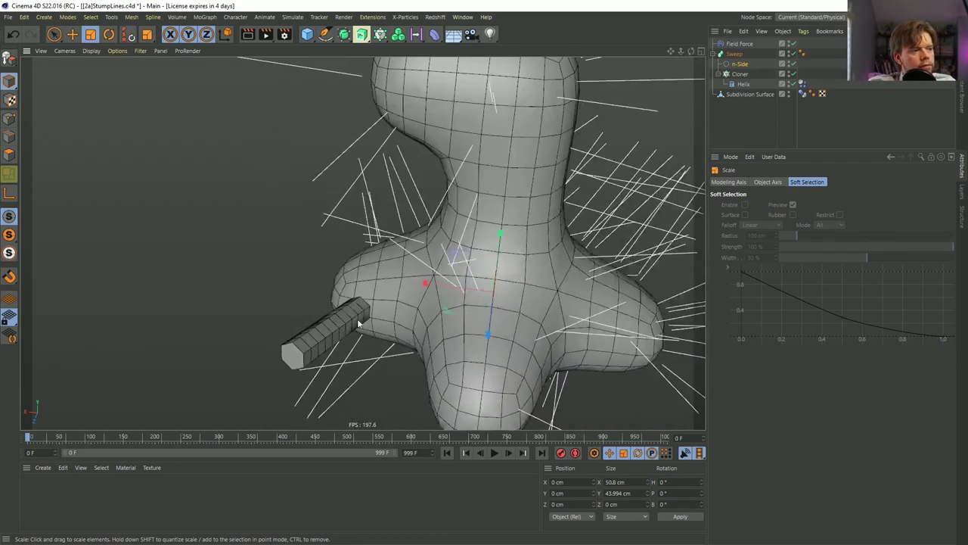
- Give the n-Side profile 4 sides and inspect the resulting square tube
{"action": "left_click", "coordinate": [740, 64]}
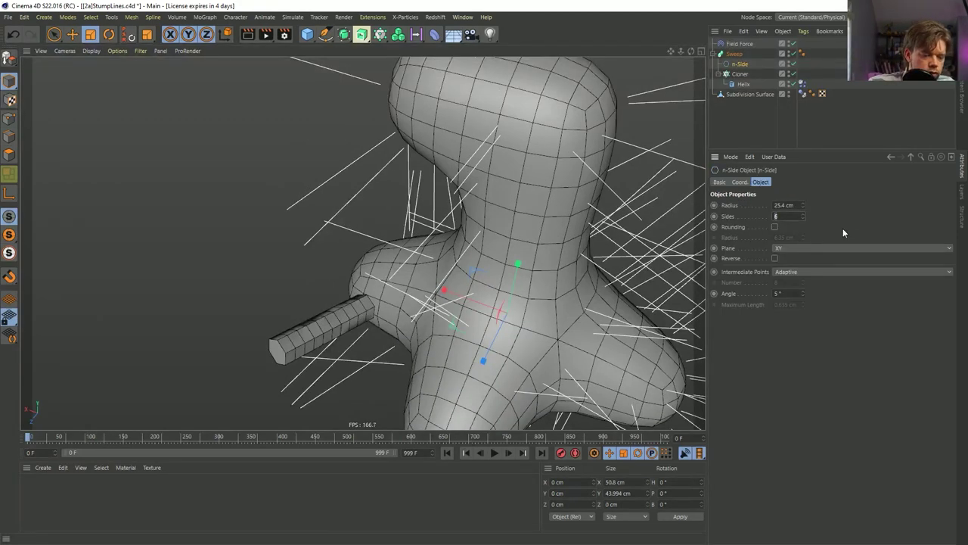
{"action": "type", "text": "4"}
{"action": "key", "text": "Return"}
{"action": "left_click_drag", "start_coordinate": [390, 365], "coordinate": [306, 347], "text": "alt"}
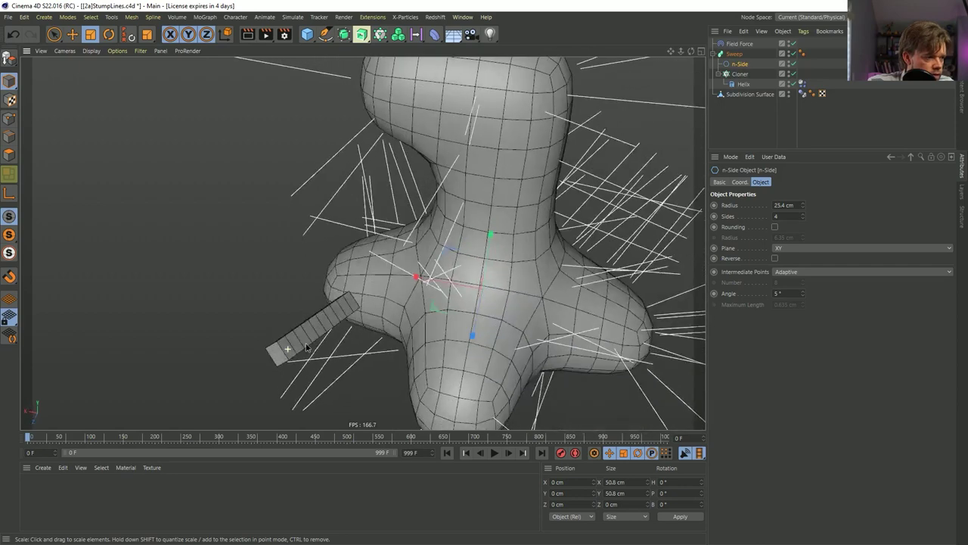
{"action": "scroll", "coordinate": [306, 342], "scroll_direction": "up", "scroll_amount": 5}
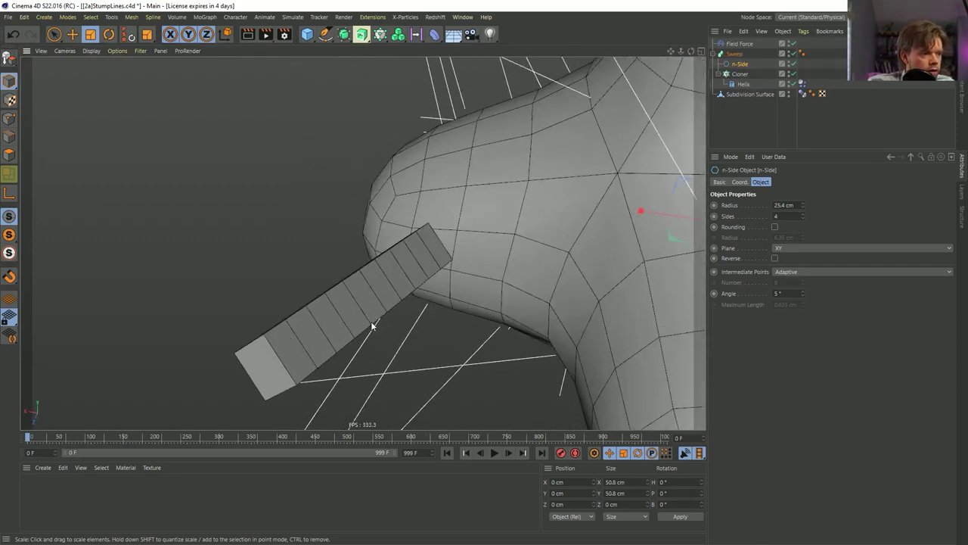
{"action": "left_click_drag", "start_coordinate": [370, 318], "coordinate": [320, 324], "text": "alt"}
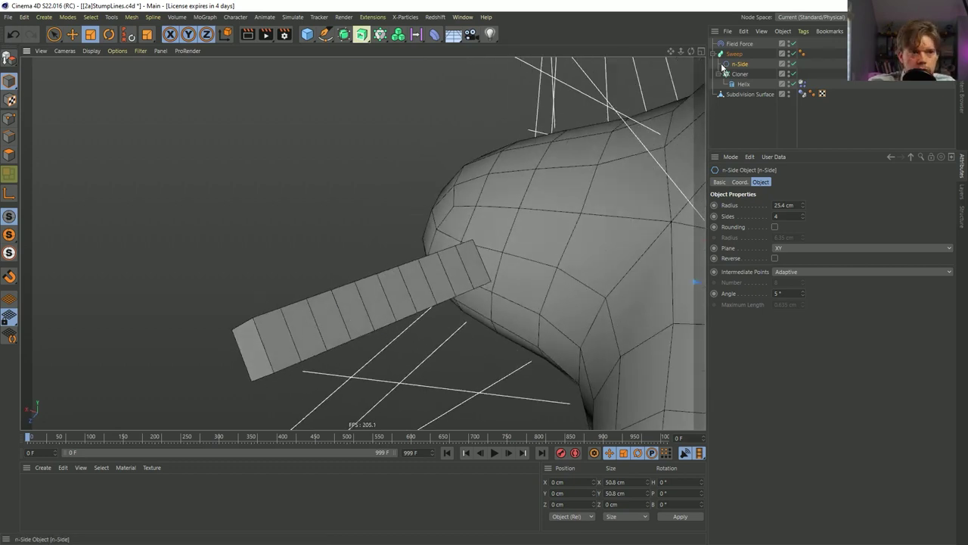
- Shrink the profile further and confirm an n-Side radius of 14.046 cm
{"action": "key", "text": "t"}
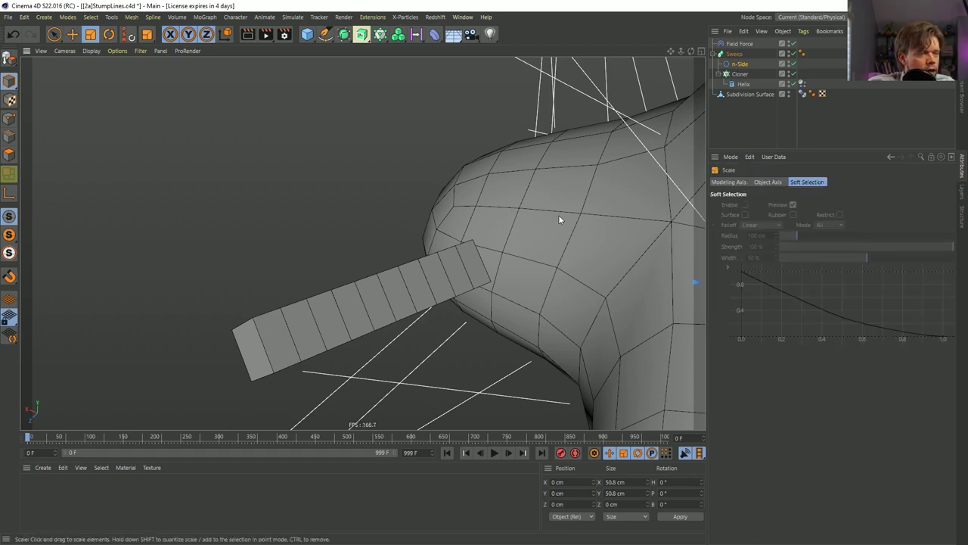
{"action": "left_click_drag", "start_coordinate": [570, 211], "coordinate": [439, 308]}
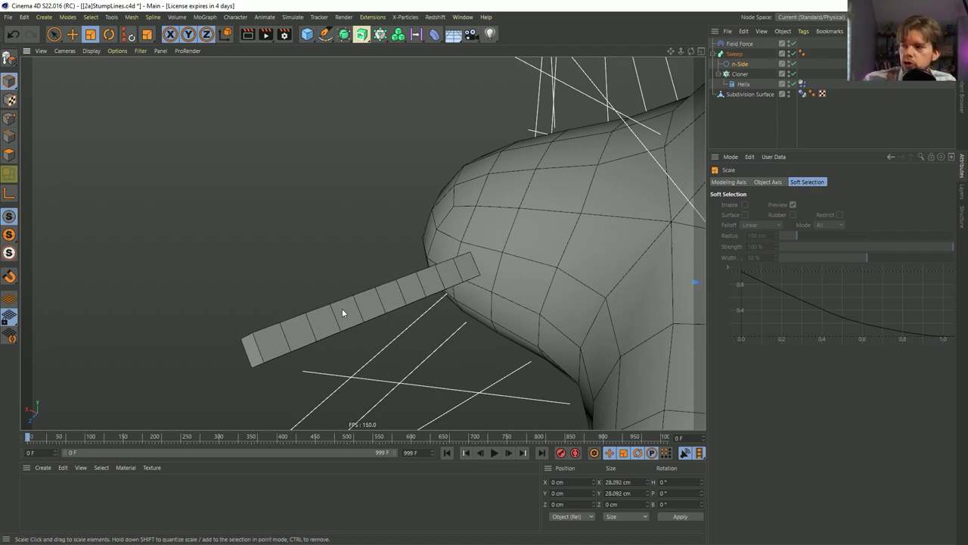
{"action": "left_click", "coordinate": [741, 65]}
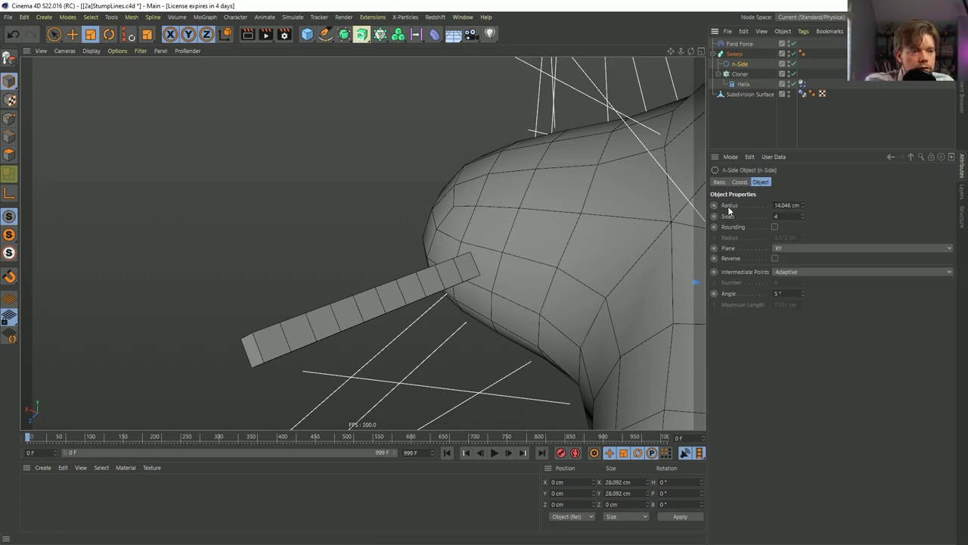
{"action": "left_click", "coordinate": [787, 205]}
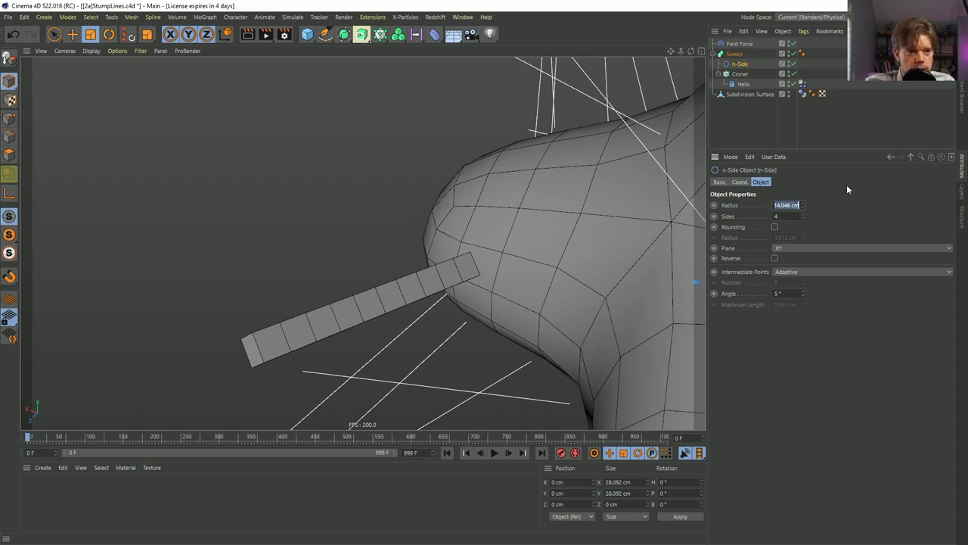
{"action": "key", "text": "Return"}
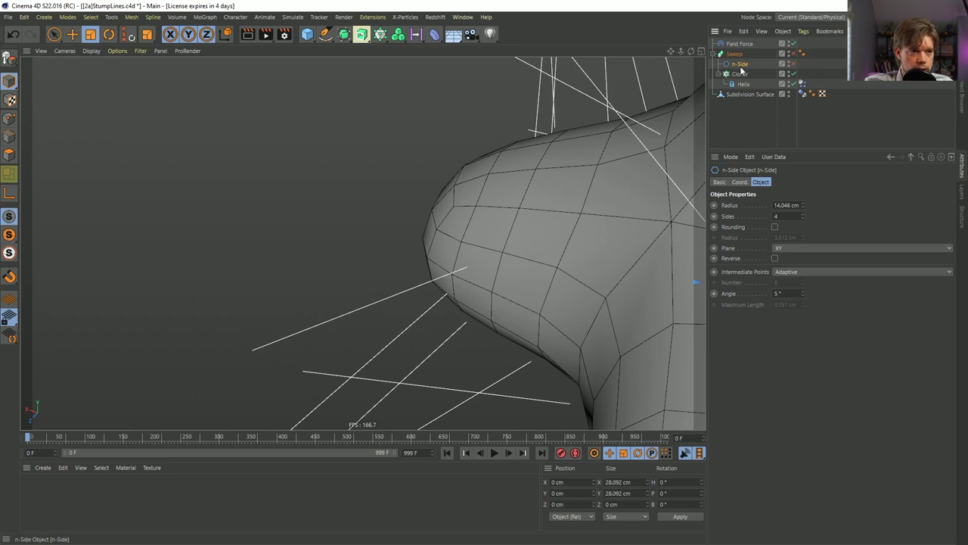
- Commit a 14 cm collision margin and step the simulation forward frame by frame
{"action": "left_click", "coordinate": [802, 84]}
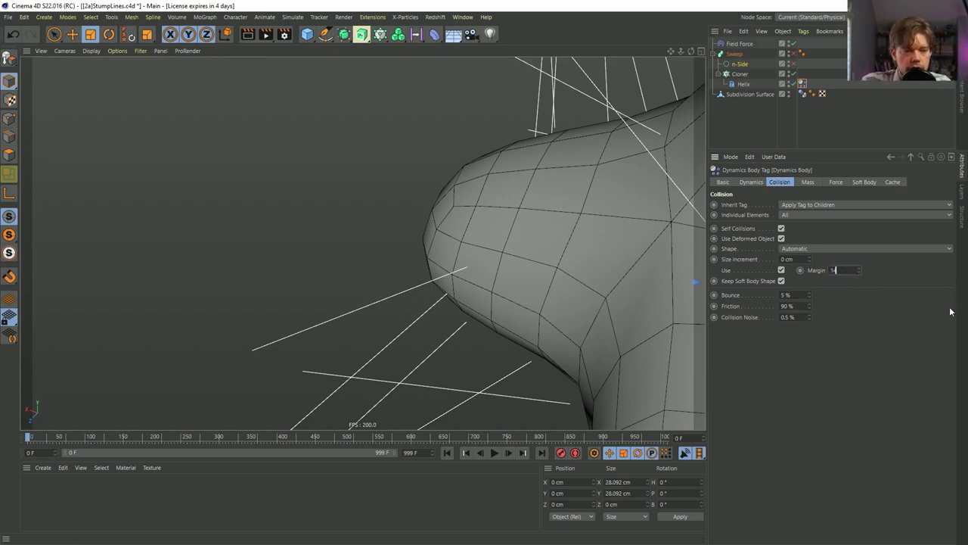
{"action": "key", "text": "Return"}
{"action": "left_click_drag", "start_coordinate": [359, 415], "coordinate": [578, 441], "text": "alt"}
{"action": "left_click", "coordinate": [510, 453]}
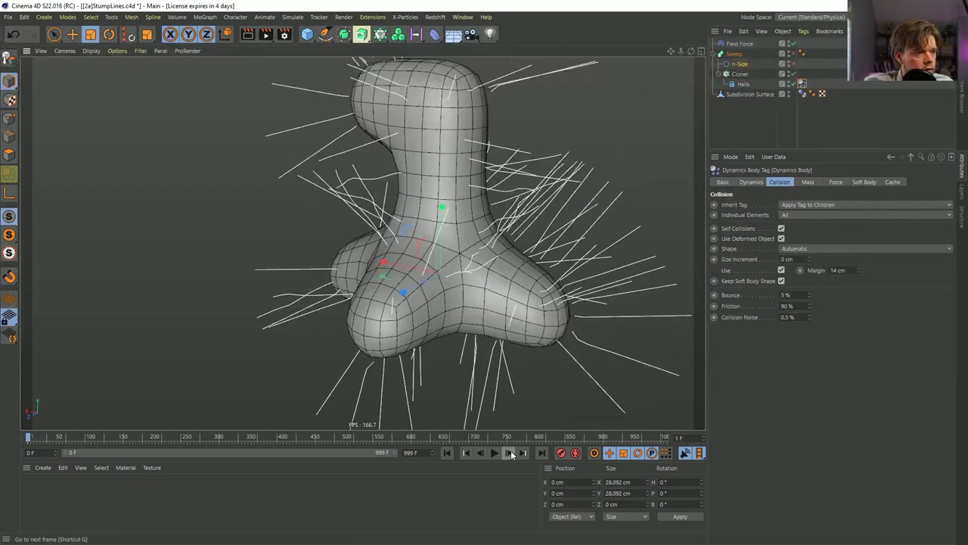
{"action": "left_click", "coordinate": [511, 453]}
{"action": "left_click", "coordinate": [511, 453]}
{"action": "left_click", "coordinate": [511, 453]}
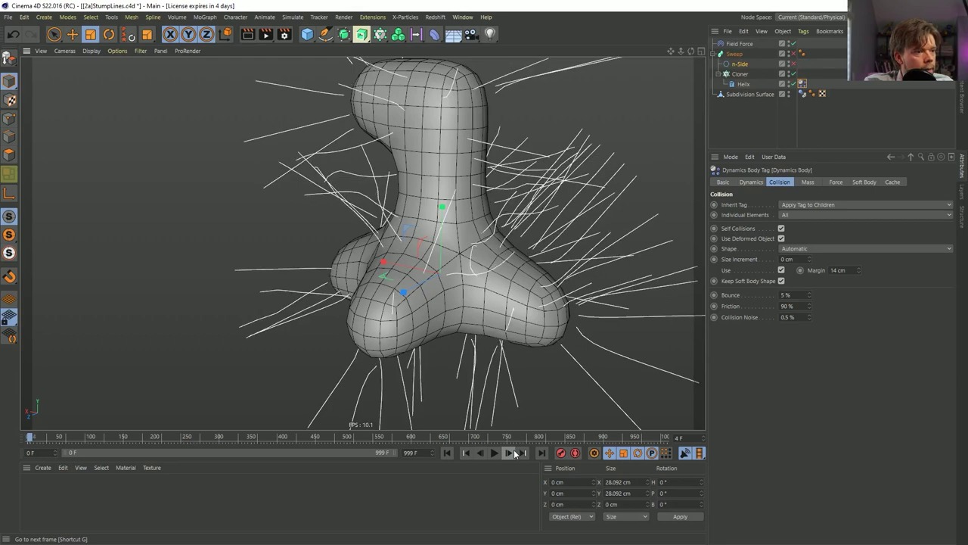
{"action": "left_click", "coordinate": [513, 454]}
{"action": "left_click", "coordinate": [515, 454]}
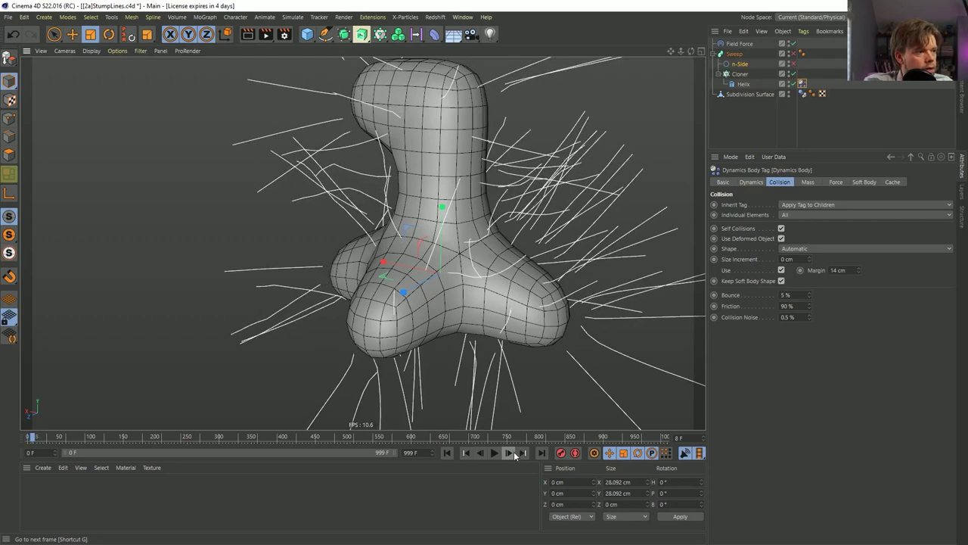
{"action": "left_click", "coordinate": [508, 456]}
{"action": "left_click", "coordinate": [494, 454]}
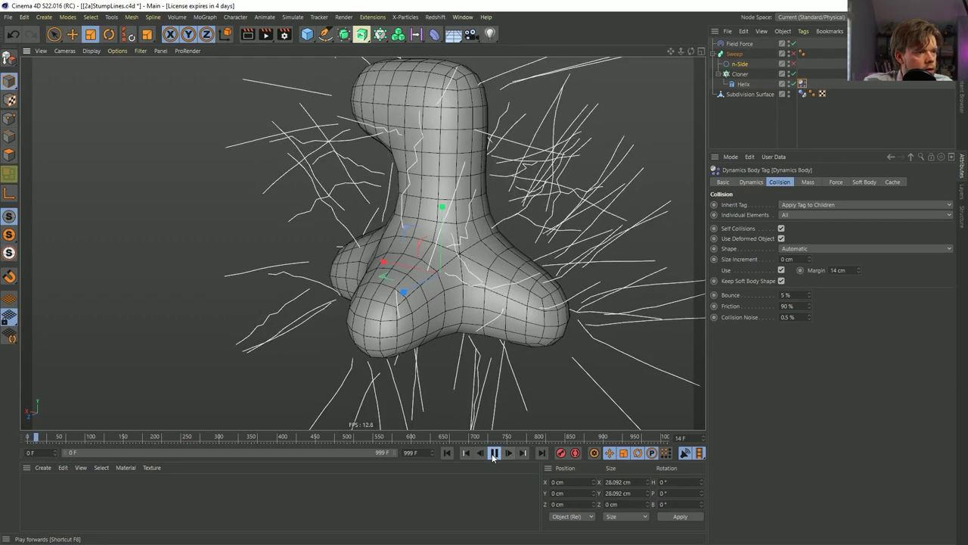
{"action": "key", "text": "F8"}
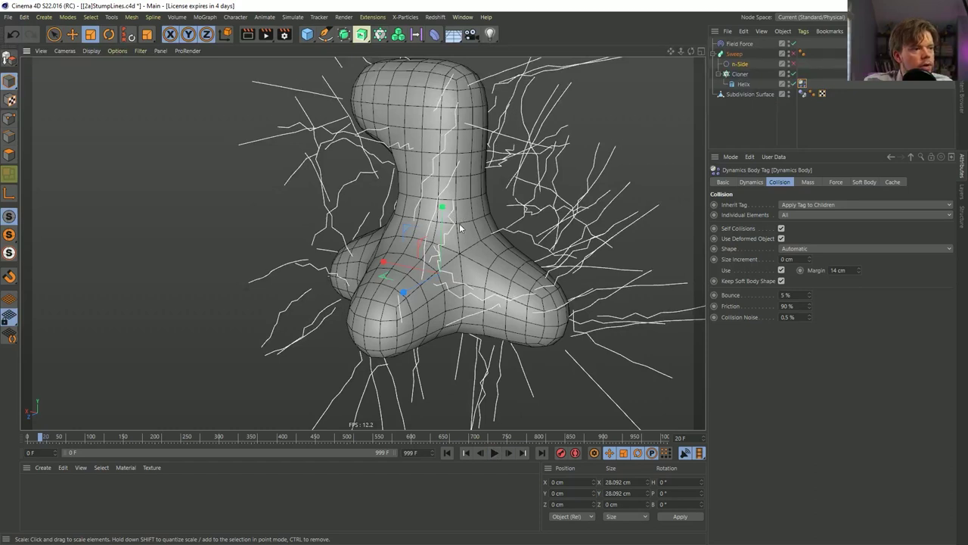
- Set the collision margin to 10 cm and replay the simulation from the start to frame 74
{"action": "left_click", "coordinate": [855, 270]}
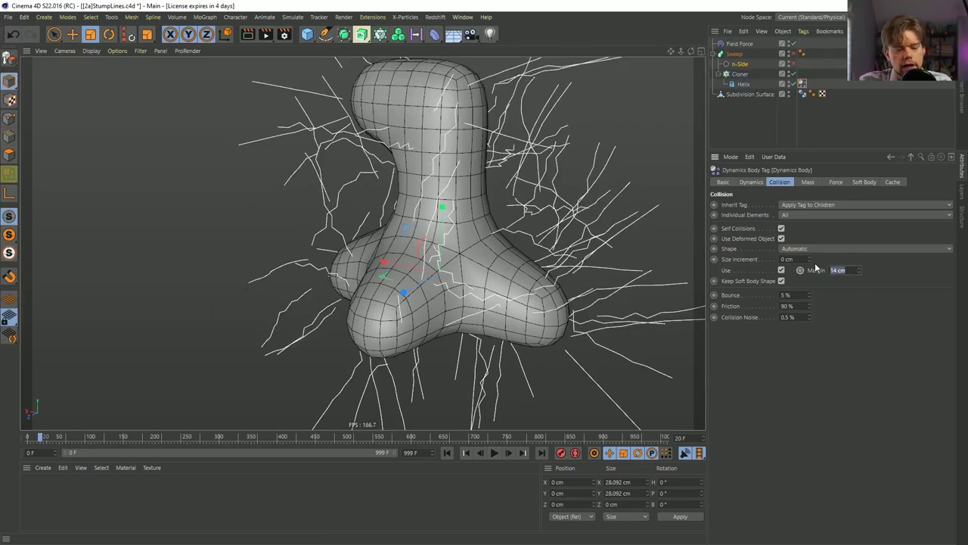
{"action": "type", "text": "10"}
{"action": "key", "text": "Return"}
{"action": "left_click", "coordinate": [446, 453]}
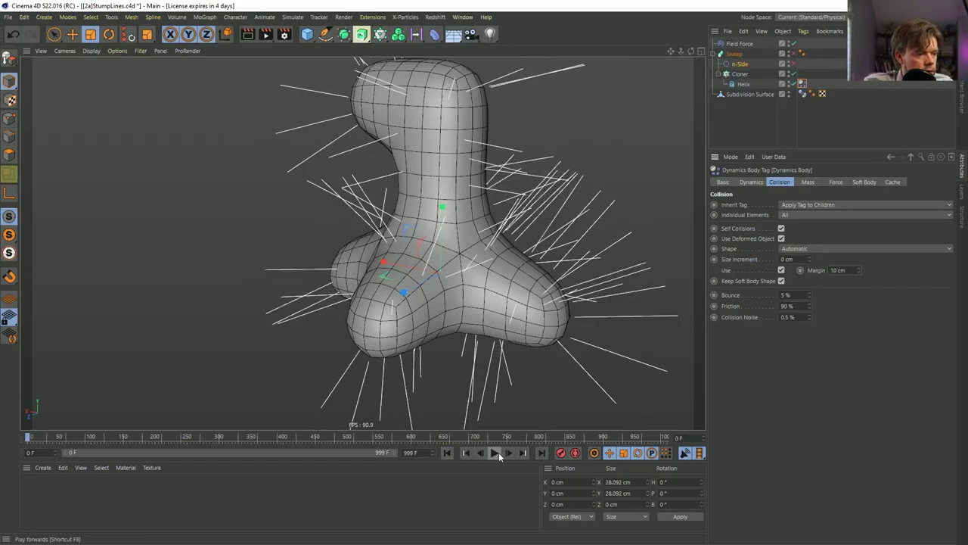
{"action": "left_click", "coordinate": [495, 453]}
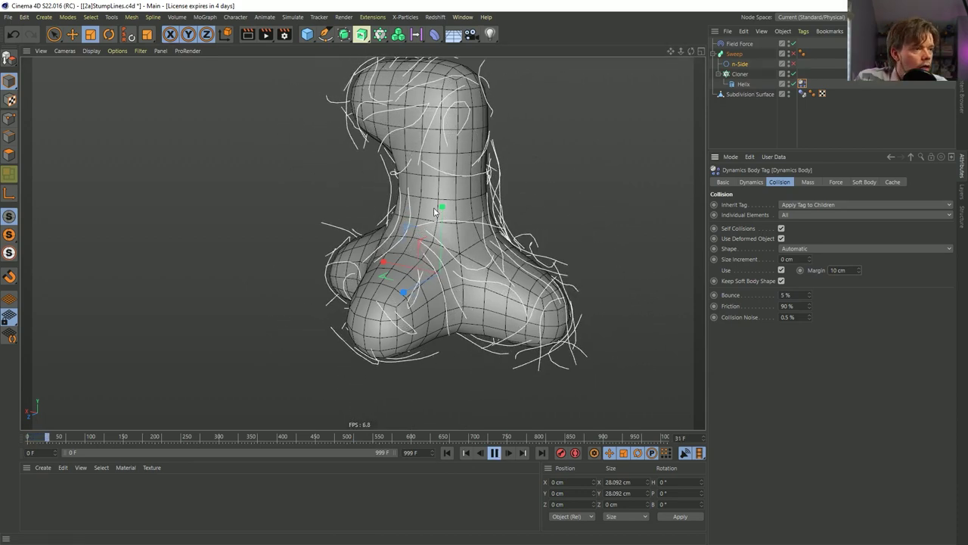
{"action": "left_click", "coordinate": [494, 452]}
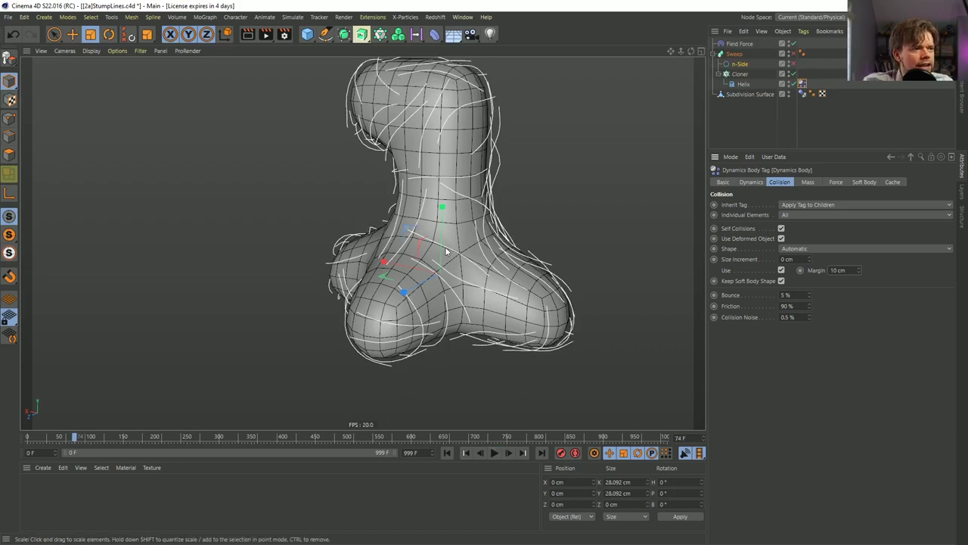
- Inspect the strands hugging the blob from several angles, stopping playback at frame 176
{"action": "left_click_drag", "start_coordinate": [408, 227], "coordinate": [510, 255], "text": "alt"}
{"action": "scroll", "coordinate": [485, 256], "scroll_direction": "up", "scroll_amount": 5}
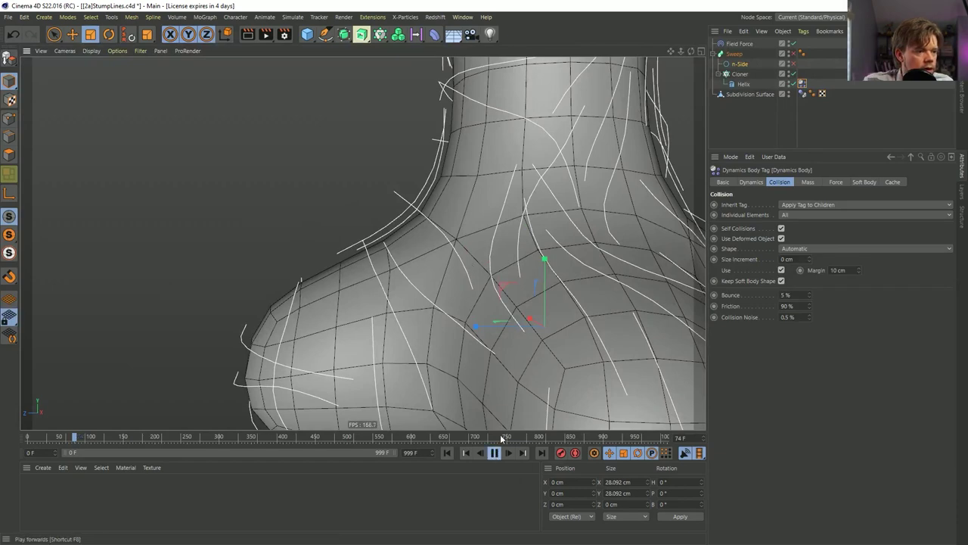
{"action": "scroll", "coordinate": [527, 257], "scroll_direction": "down", "scroll_amount": 3}
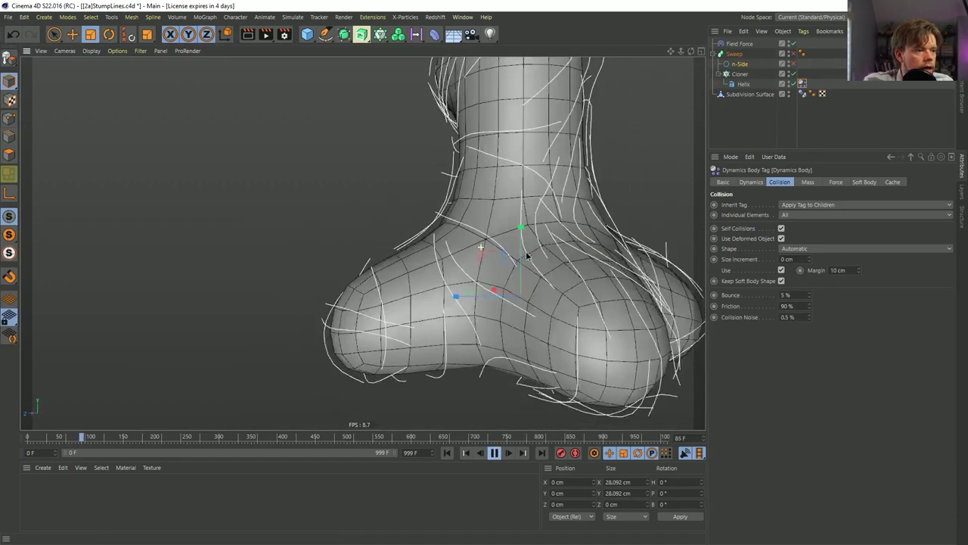
{"action": "middle_click_drag", "start_coordinate": [527, 257], "coordinate": [429, 345], "text": "alt"}
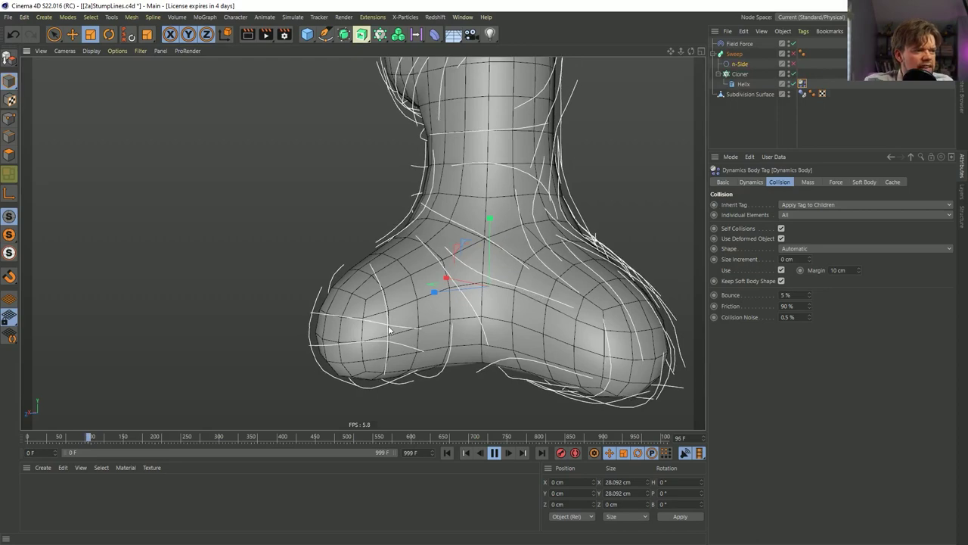
{"action": "scroll", "coordinate": [463, 218], "scroll_direction": "down", "scroll_amount": 2}
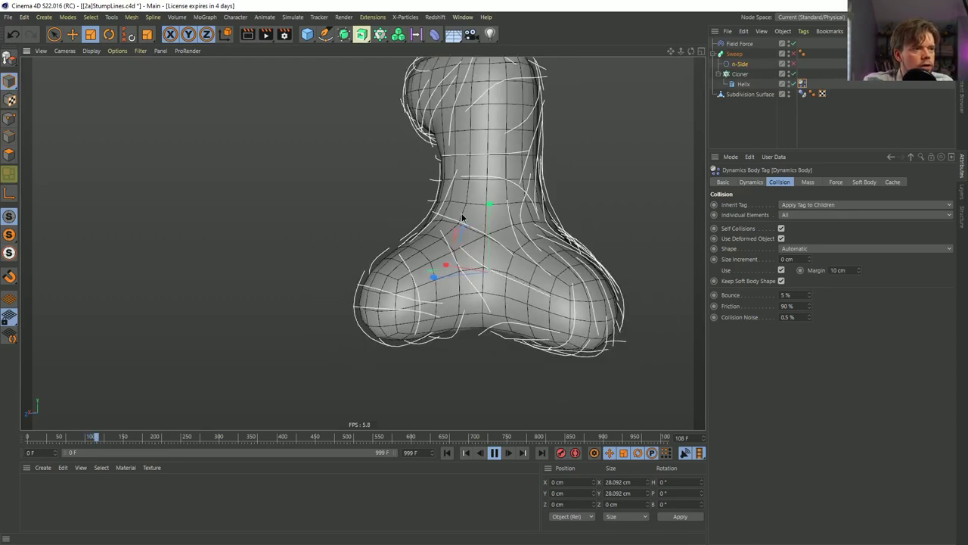
{"action": "left_click_drag", "start_coordinate": [463, 218], "coordinate": [634, 266], "text": "alt"}
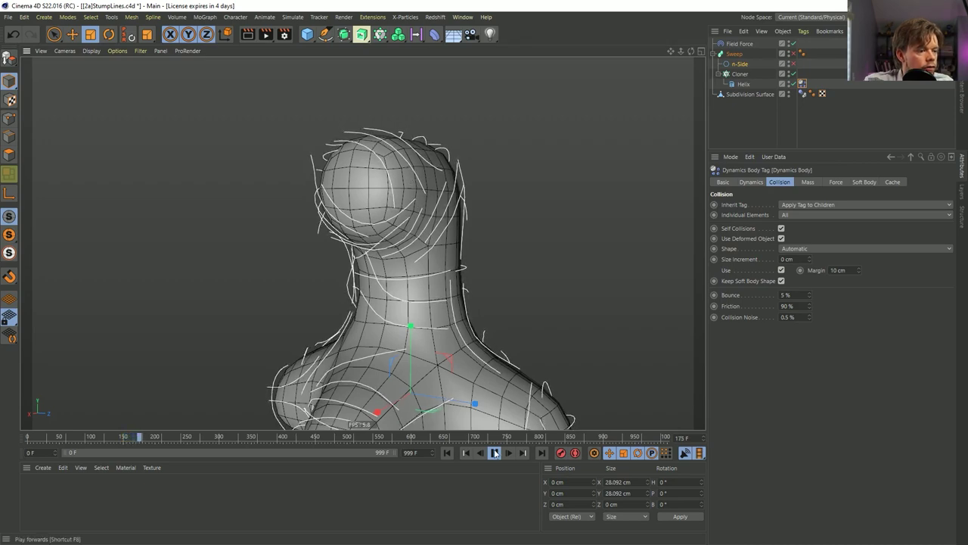
{"action": "key", "text": "space"}
{"action": "left_click_drag", "start_coordinate": [405, 229], "coordinate": [409, 255], "text": "alt"}
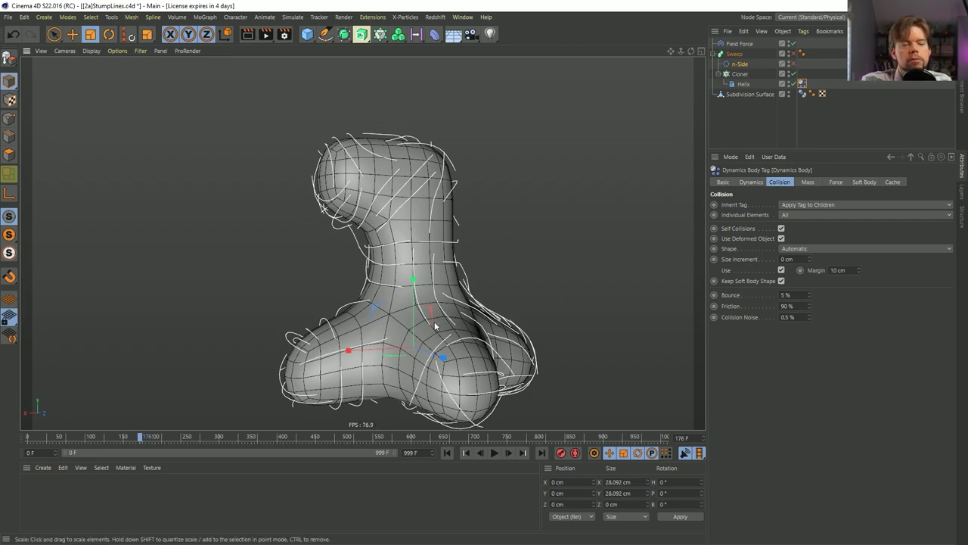
{"action": "left_click_drag", "start_coordinate": [406, 232], "coordinate": [508, 251], "text": "alt"}
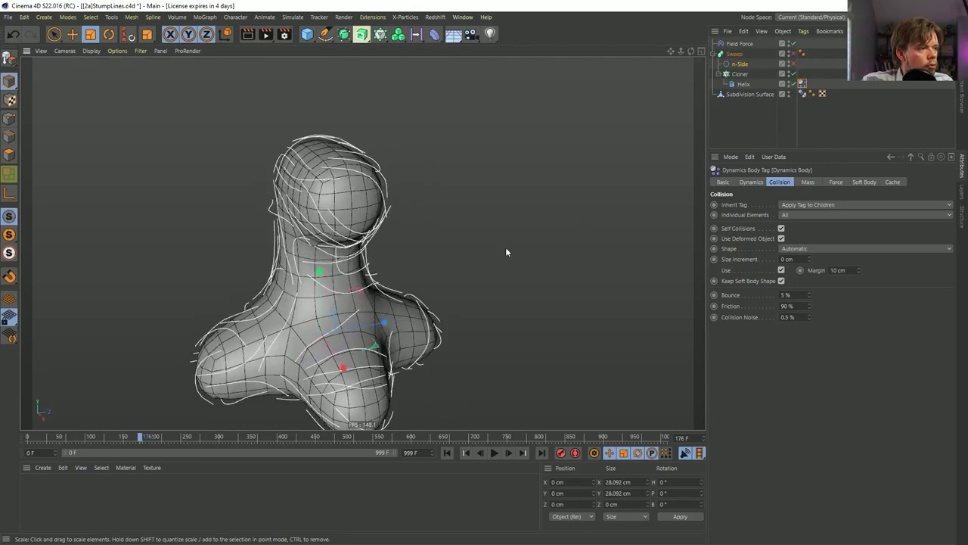
{"action": "left_click", "coordinate": [866, 183]}
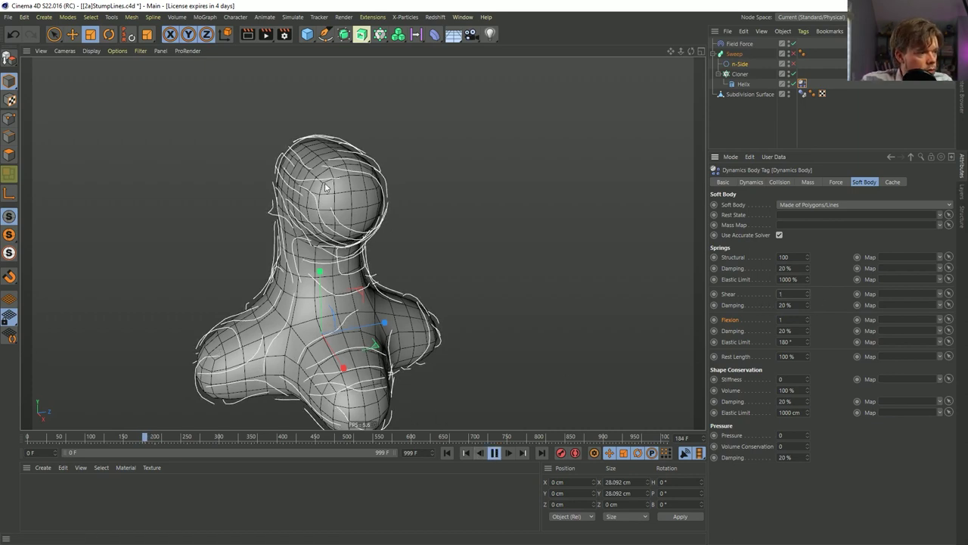
- Freeze the simulation at frame 228 and Ctrl-drag a copy named Subdivision Surface.1
{"action": "left_click", "coordinate": [493, 453]}
{"action": "left_click_drag", "start_coordinate": [355, 340], "coordinate": [367, 410], "text": "alt"}
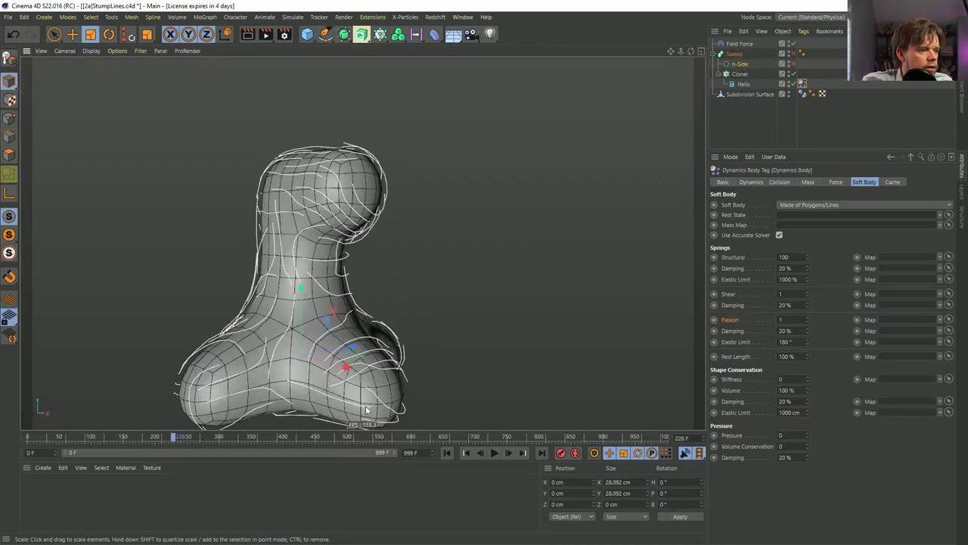
{"action": "left_click_drag", "start_coordinate": [216, 378], "coordinate": [321, 347], "text": "alt"}
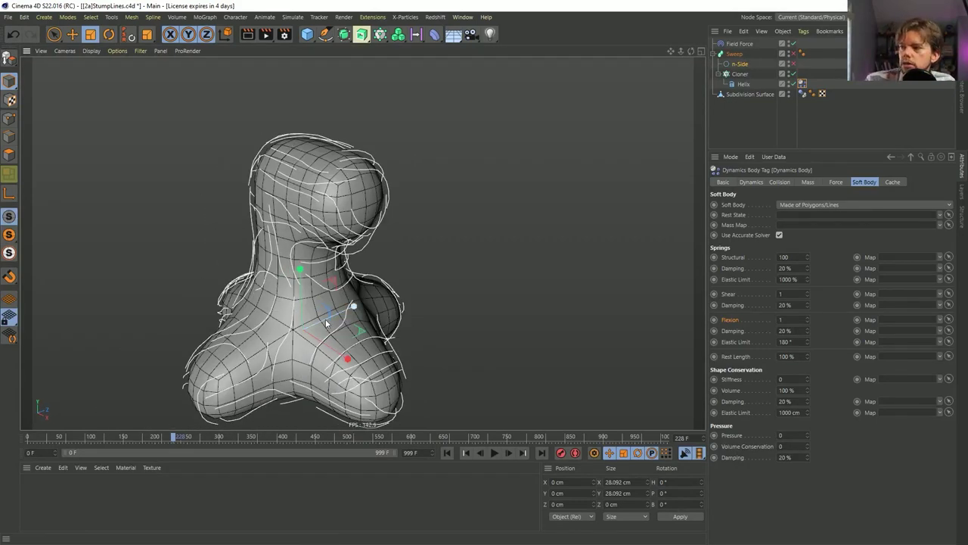
{"action": "left_click_drag", "start_coordinate": [301, 242], "coordinate": [281, 237], "text": "alt"}
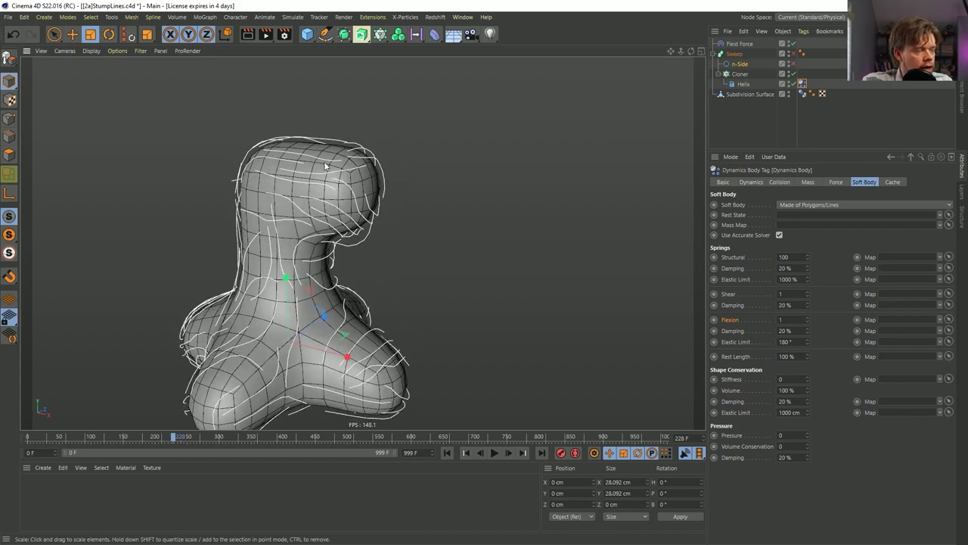
{"action": "mouse_move", "coordinate": [326, 165]}
{"action": "left_mouse_down", "text": "alt"}
{"action": "mouse_move", "coordinate": [255, 156]}
{"action": "mouse_move", "coordinate": [333, 179]}
{"action": "left_mouse_up", "text": "alt"}
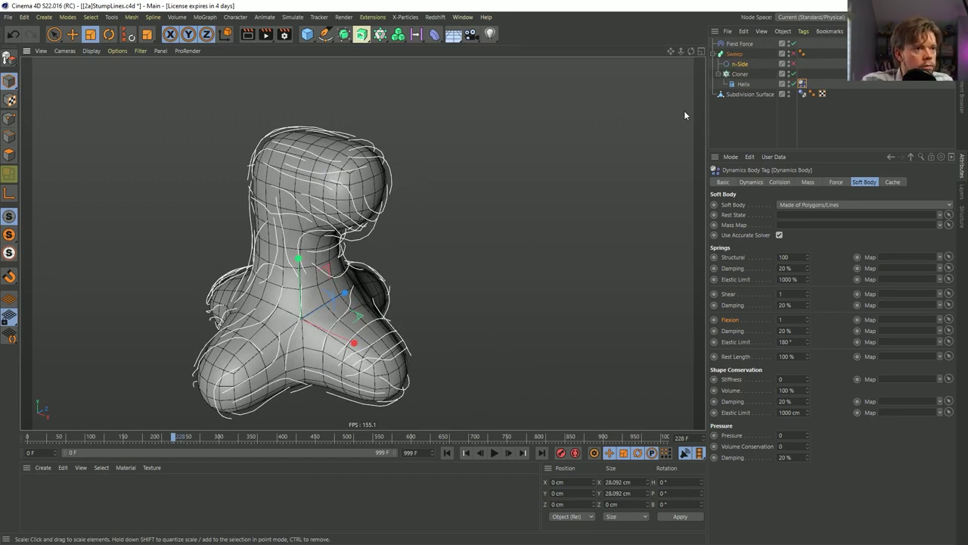
{"action": "left_click_drag", "start_coordinate": [750, 95], "coordinate": [753, 105], "text": "ctrl"}
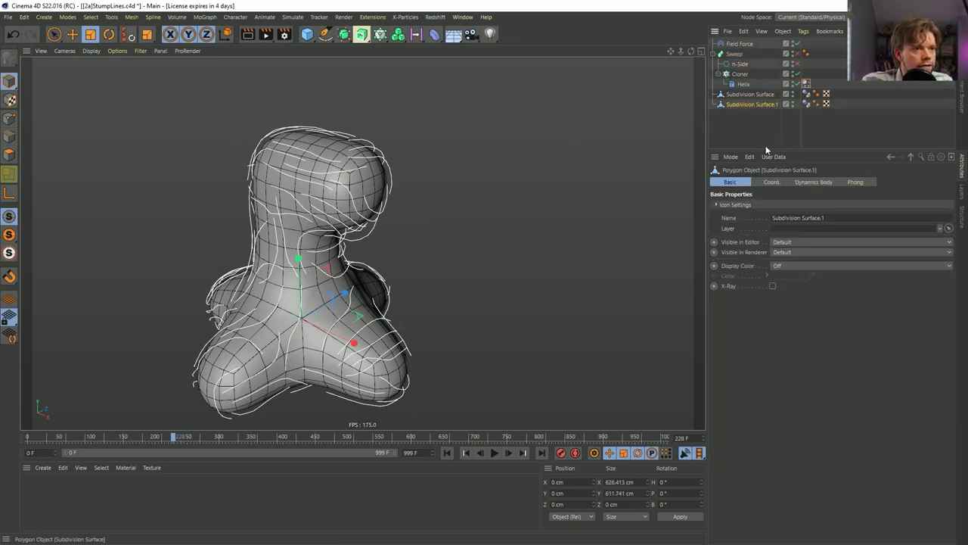
- Give Subdivision Surface.1 a Display tag with shading set to Lines, then select Subdivision Surface
{"action": "left_click", "coordinate": [806, 104]}
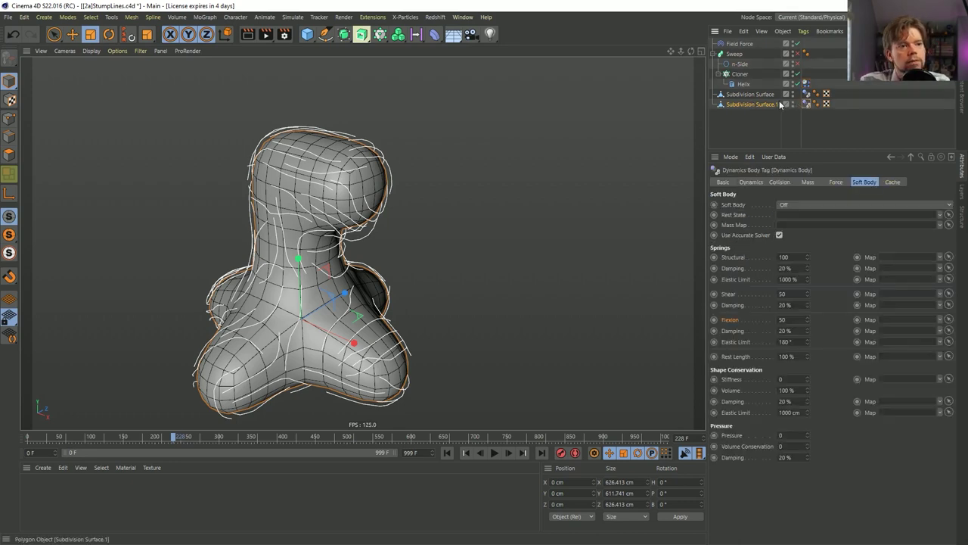
{"action": "left_click", "coordinate": [761, 105]}
{"action": "right_click", "coordinate": [745, 106]}
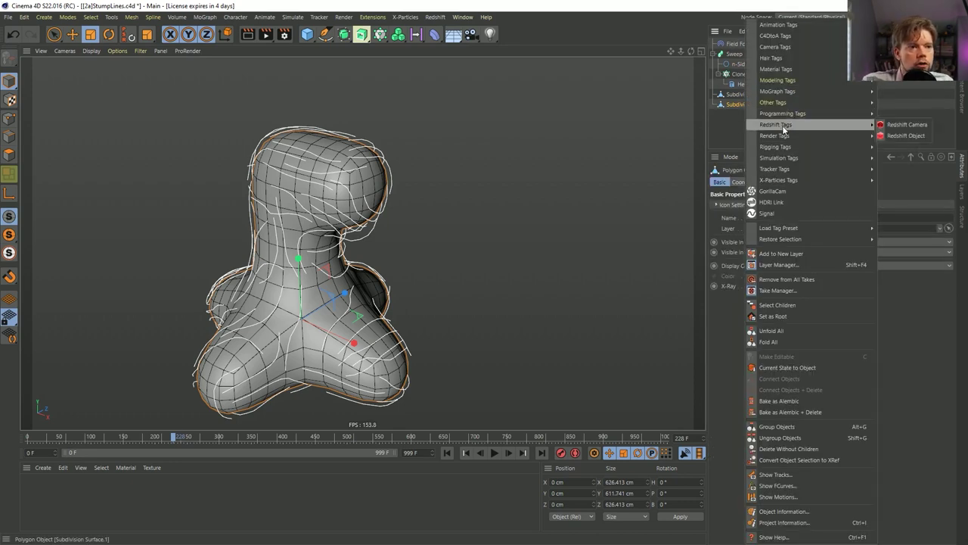
{"action": "mouse_move", "coordinate": [788, 104]}
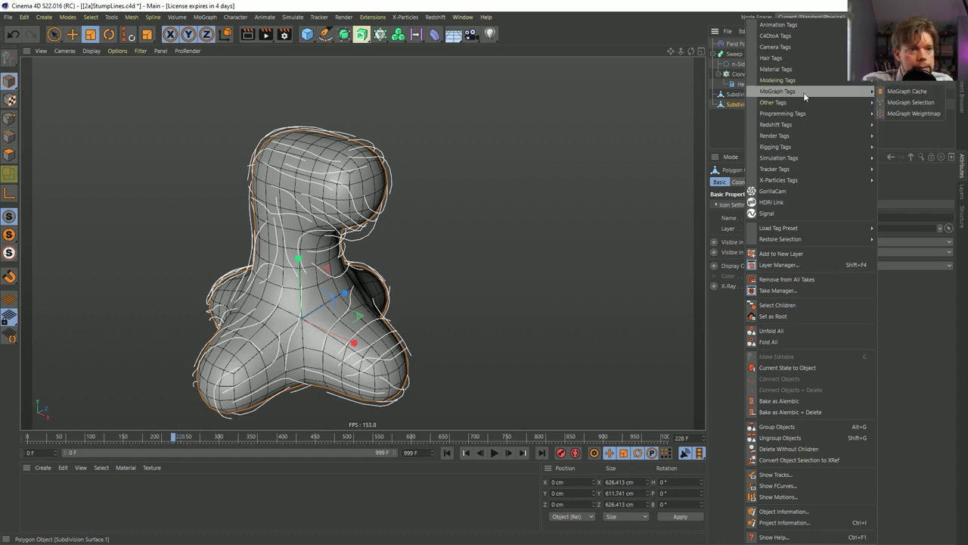
{"action": "mouse_move", "coordinate": [795, 134]}
{"action": "left_click", "coordinate": [904, 157]}
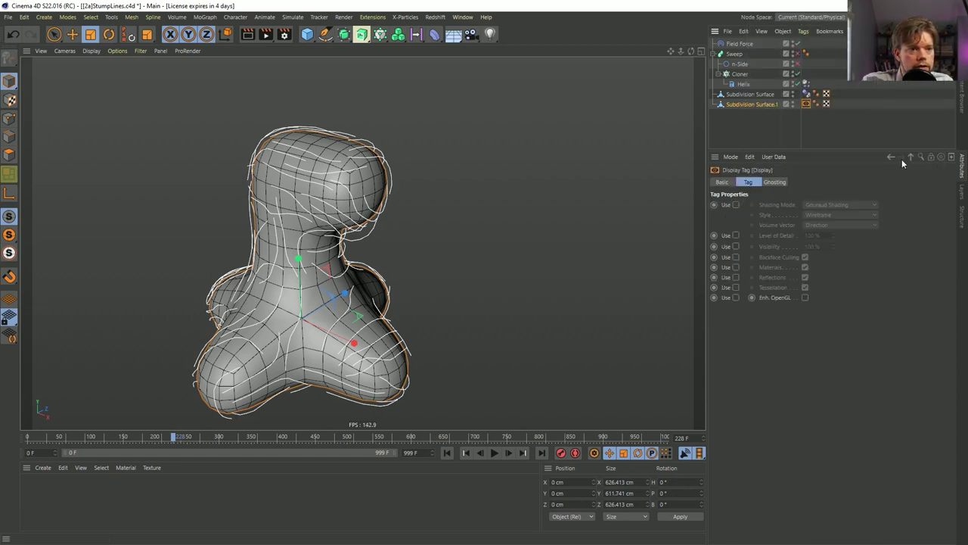
{"action": "left_click", "coordinate": [738, 205]}
{"action": "left_click", "coordinate": [840, 204]}
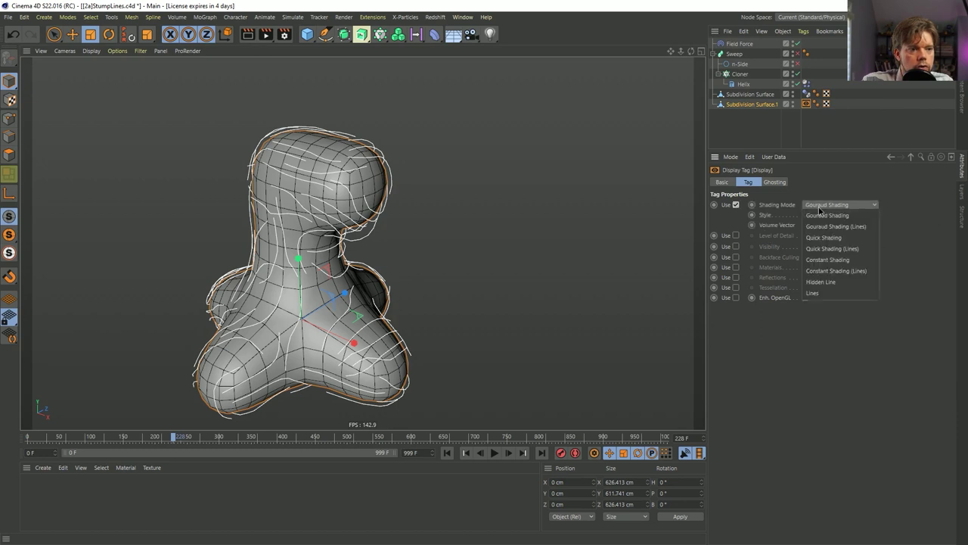
{"action": "left_click", "coordinate": [825, 295]}
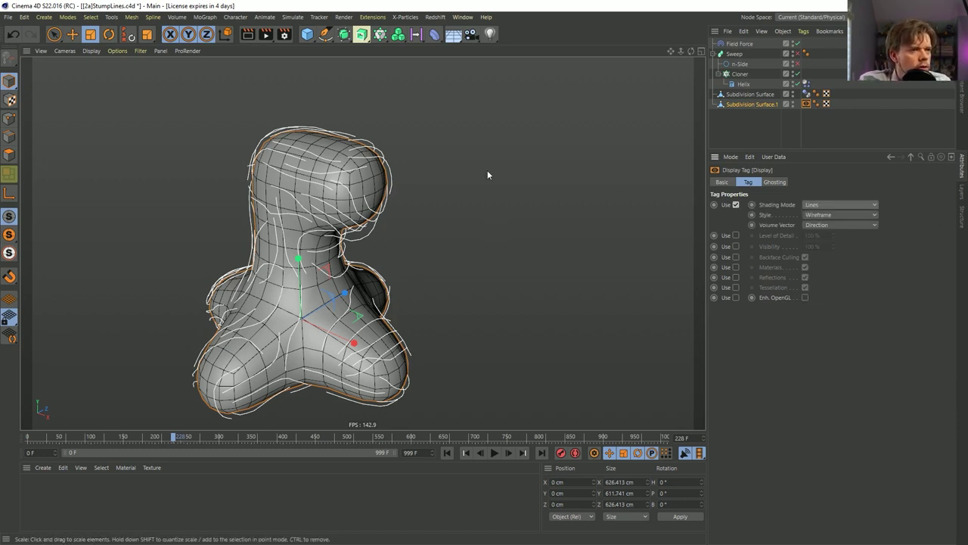
{"action": "left_click", "coordinate": [751, 95]}
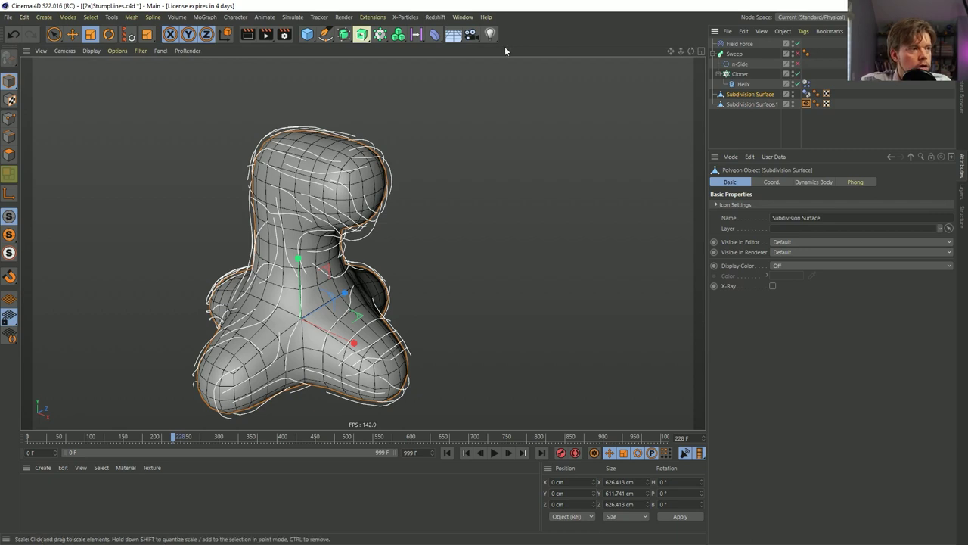
- Add a Displacer under Subdivision Surface using a Color shader
{"action": "left_click", "coordinate": [434, 34]}
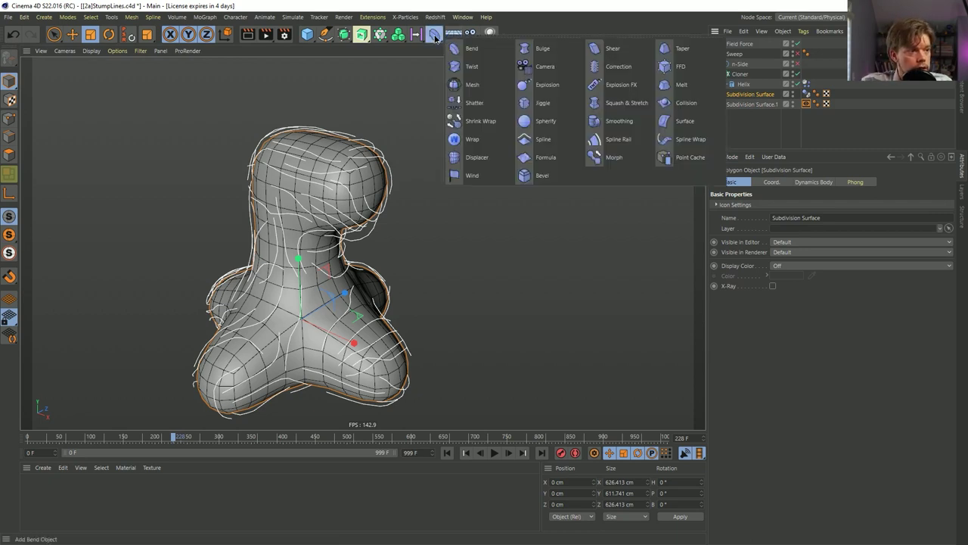
{"action": "left_click", "coordinate": [465, 158]}
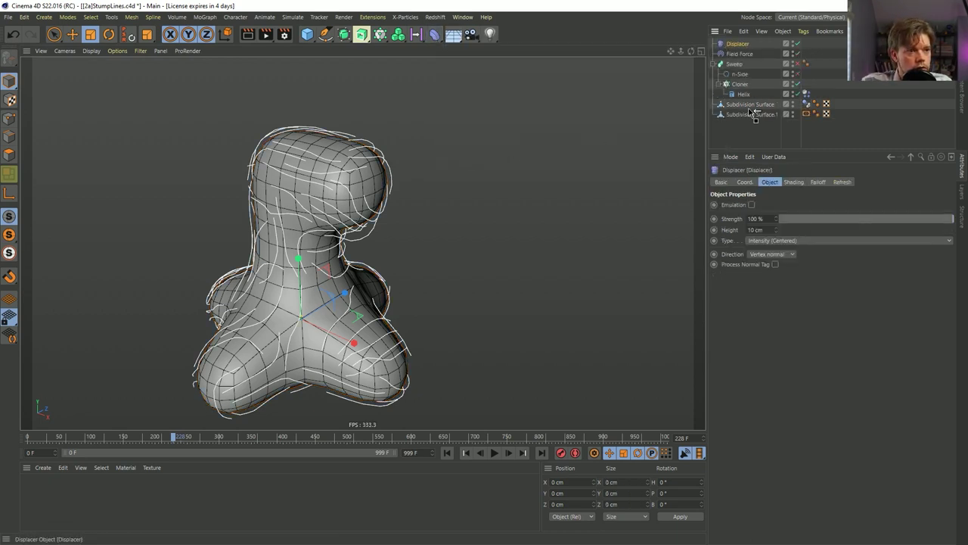
{"action": "left_click_drag", "start_coordinate": [747, 106], "coordinate": [749, 106]}
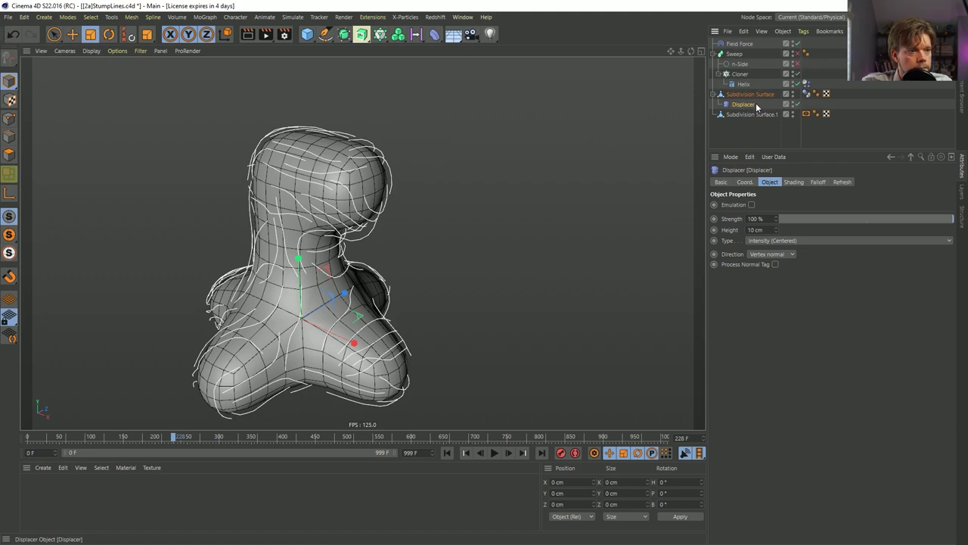
{"action": "left_click", "coordinate": [794, 181]}
{"action": "left_click", "coordinate": [747, 215]}
{"action": "left_click", "coordinate": [770, 300]}
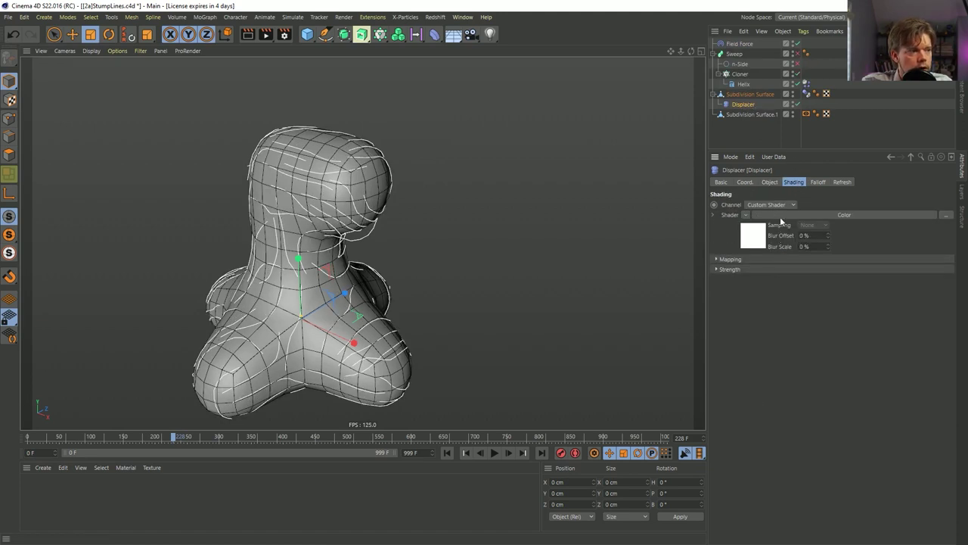
{"action": "left_click", "coordinate": [770, 183]}
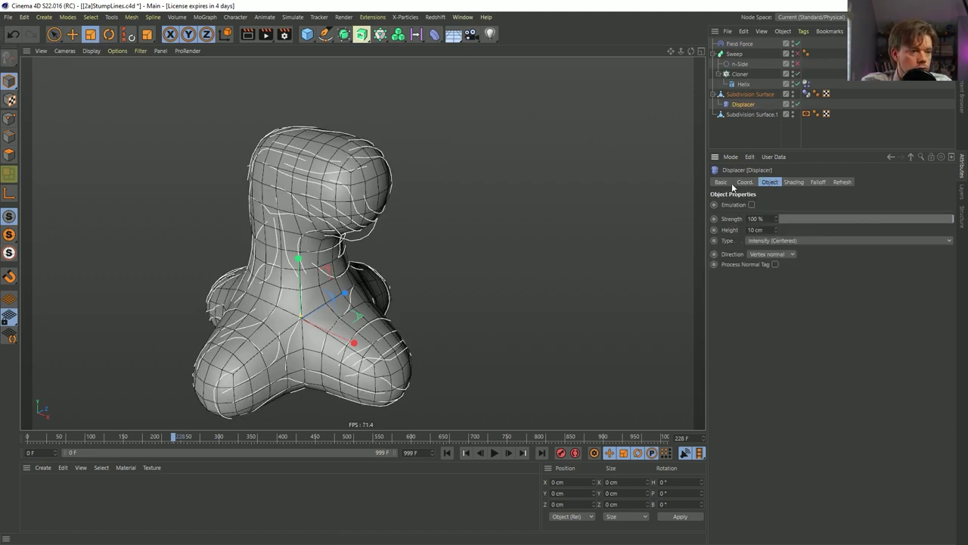
- Try a Displacer height of 11 cm and play the animation to watch the splines
{"action": "left_click_drag", "start_coordinate": [383, 195], "coordinate": [311, 148], "text": "alt"}
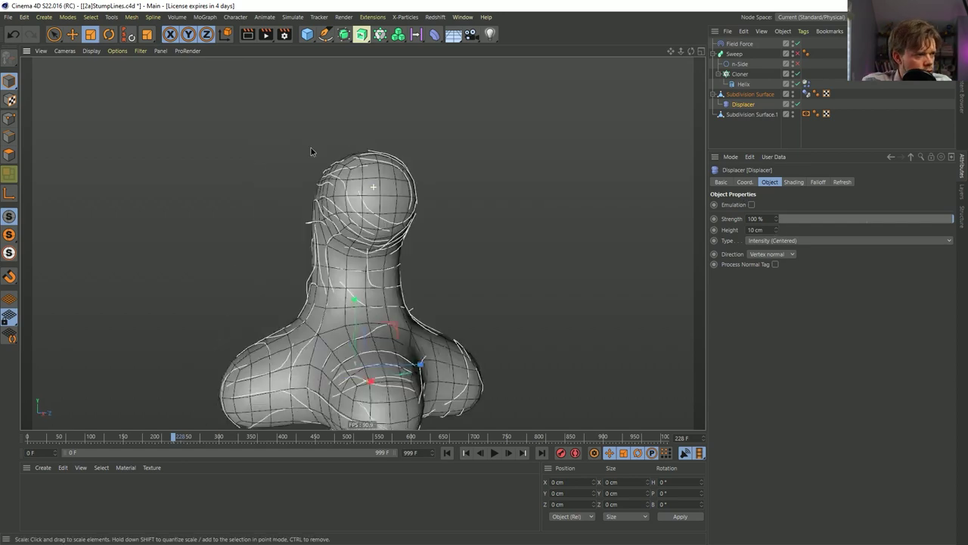
{"action": "scroll", "coordinate": [355, 156], "scroll_direction": "up", "scroll_amount": 6}
{"action": "left_click_drag", "start_coordinate": [391, 156], "coordinate": [485, 147], "text": "alt"}
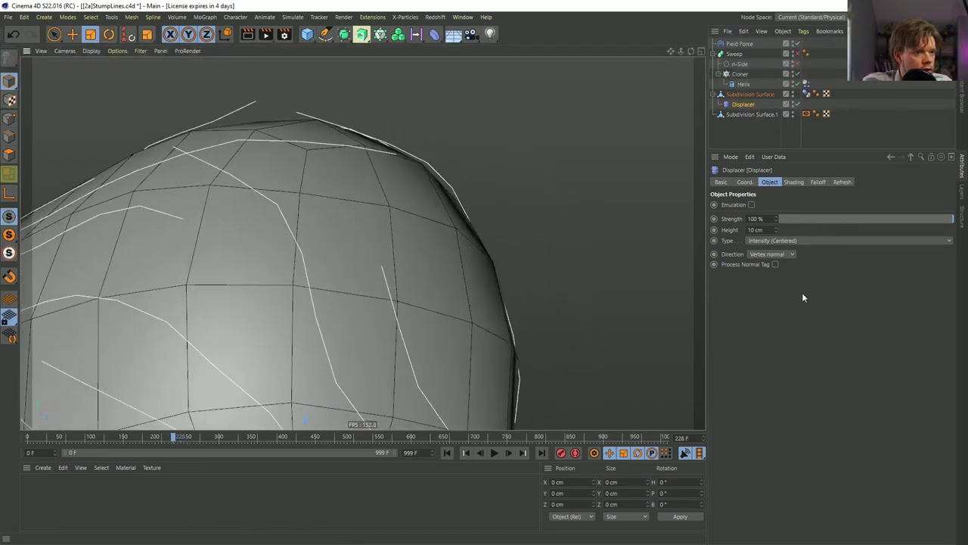
{"action": "left_click", "coordinate": [776, 229]}
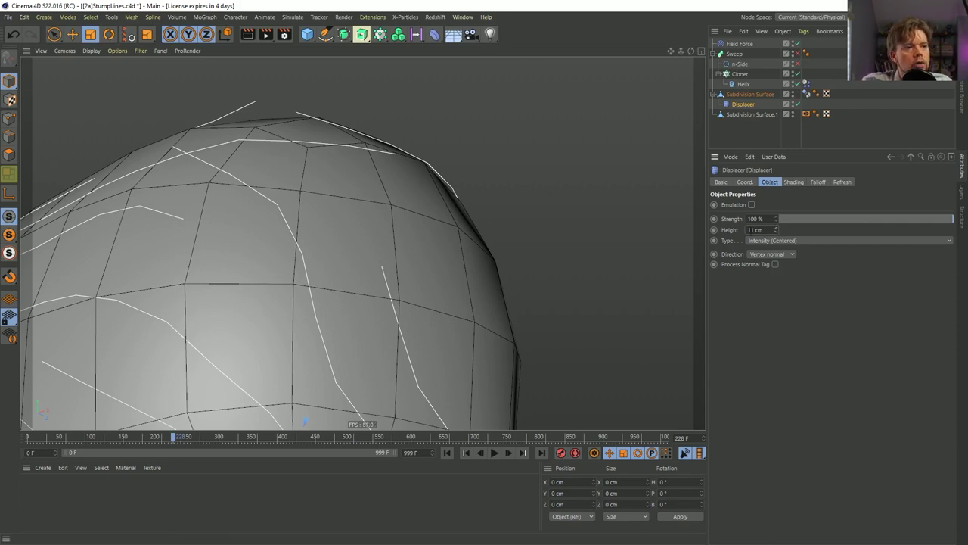
{"action": "scroll", "coordinate": [359, 211], "scroll_direction": "down", "scroll_amount": 6}
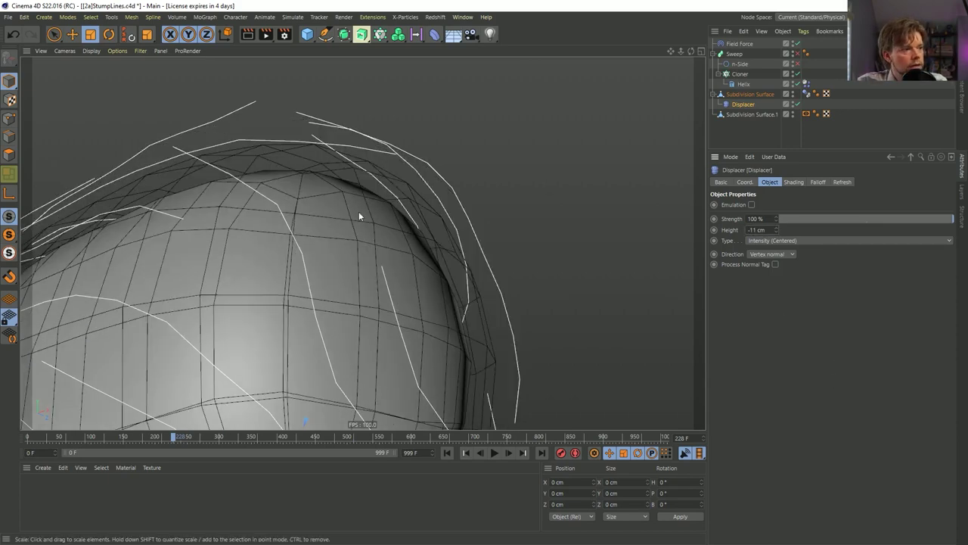
{"action": "left_click_drag", "start_coordinate": [356, 228], "coordinate": [469, 252], "text": "alt"}
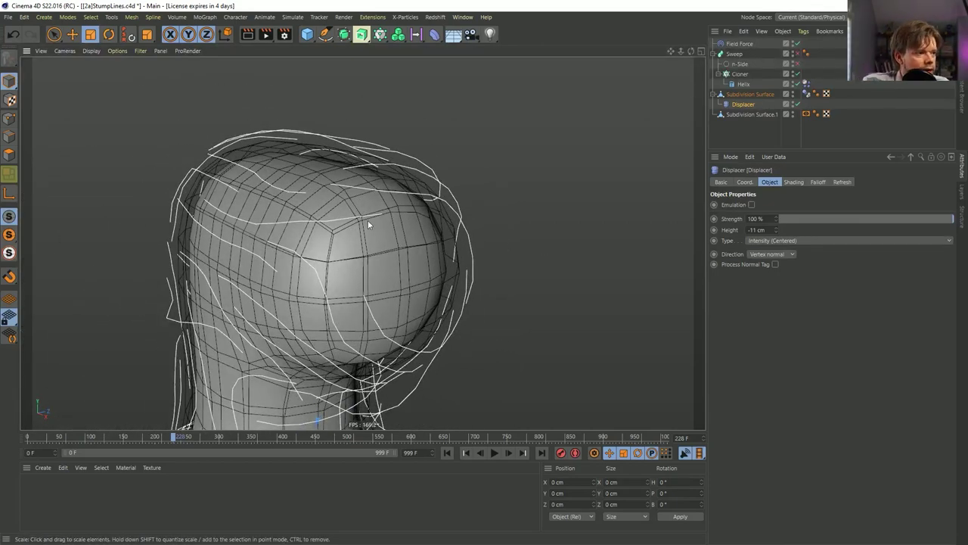
{"action": "left_click", "coordinate": [495, 452]}
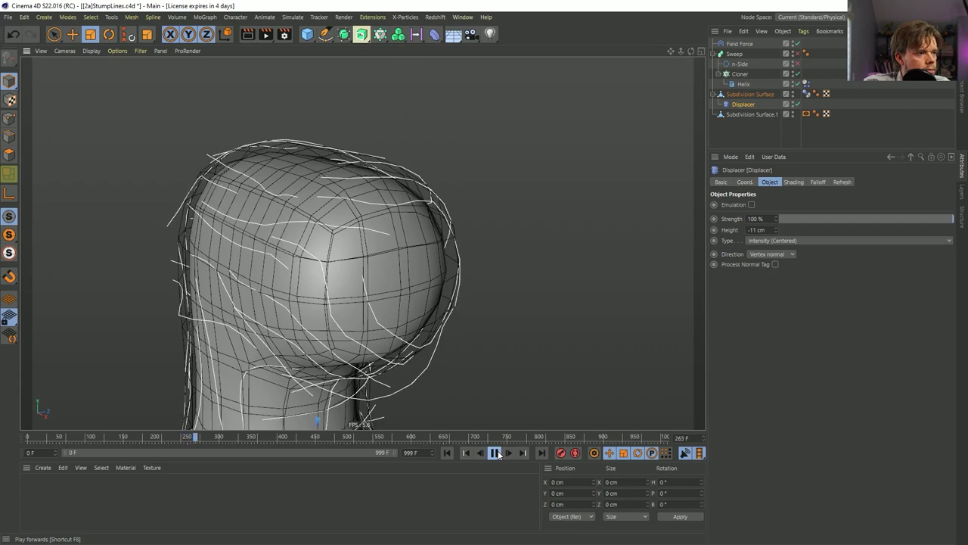
{"action": "left_click", "coordinate": [496, 453]}
- Review the head from several angles and revert the Displacer height to −11 cm
{"action": "left_click_drag", "start_coordinate": [411, 313], "coordinate": [232, 227], "text": "alt"}
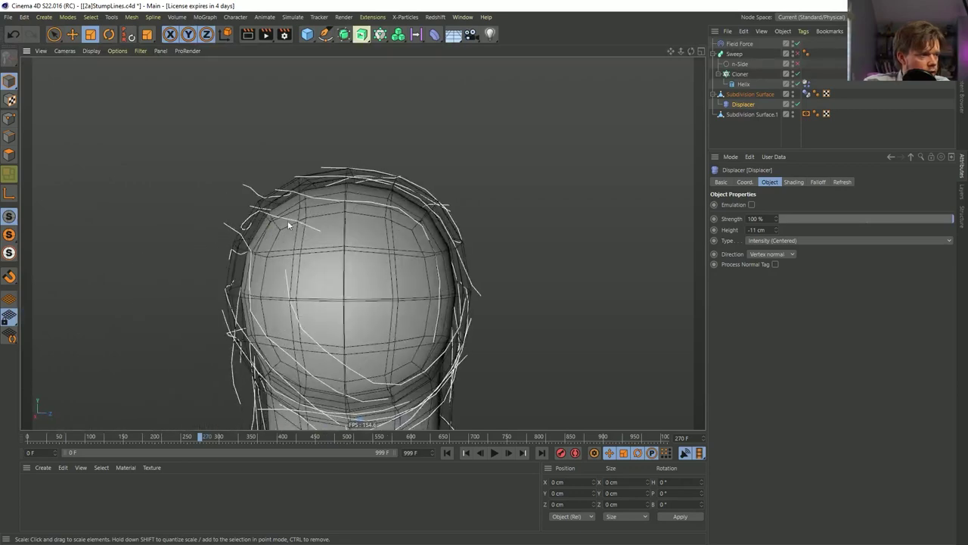
{"action": "left_click_drag", "start_coordinate": [317, 270], "coordinate": [487, 413], "text": "alt"}
{"action": "left_click", "coordinate": [496, 452]}
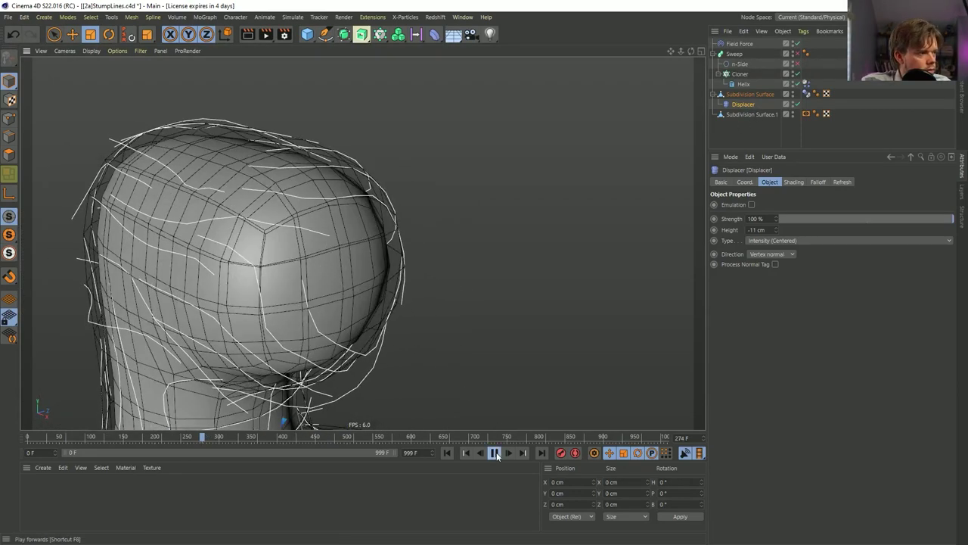
{"action": "left_click", "coordinate": [495, 452]}
{"action": "key", "text": "ctrl+z"}
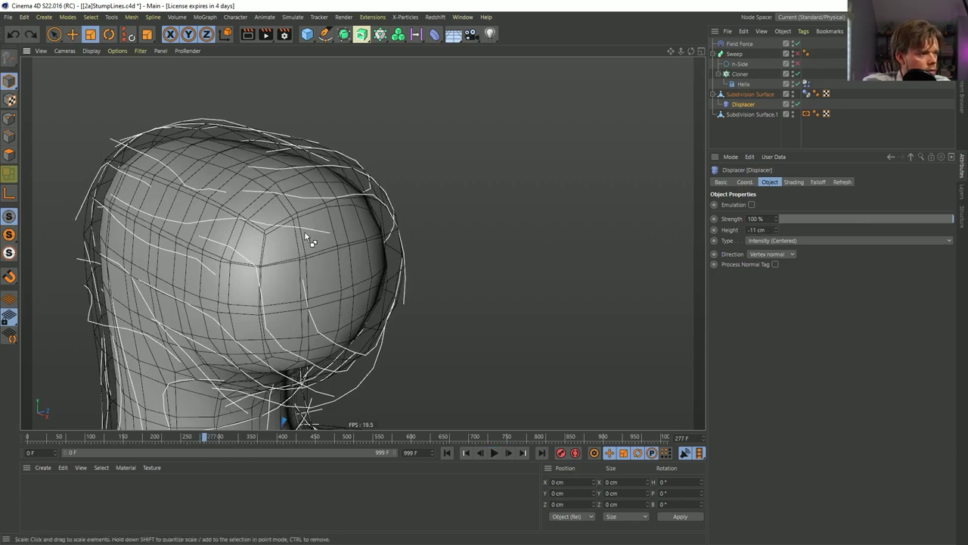
{"action": "left_click_drag", "start_coordinate": [305, 233], "coordinate": [369, 236], "text": "alt"}
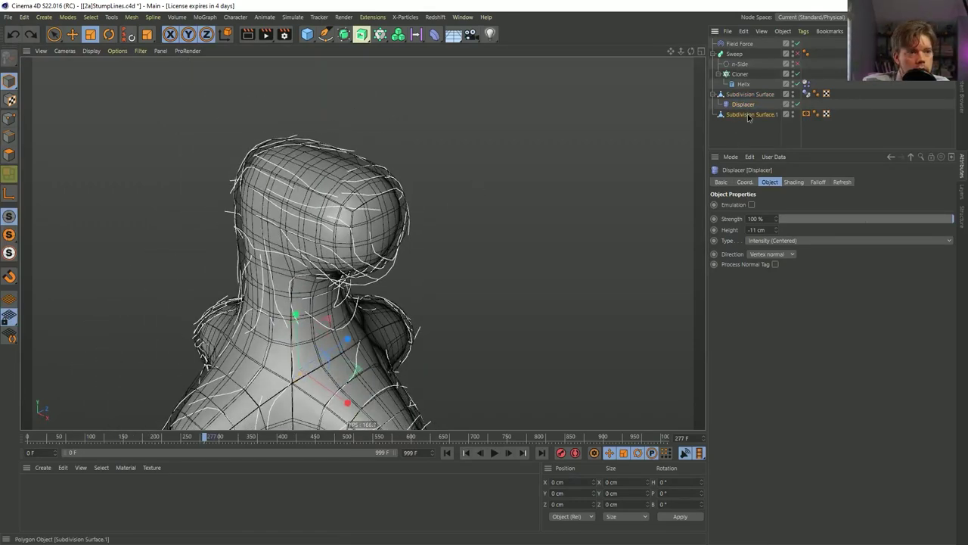
- Move the Display tag to Subdivision Surface and nest Subdivision Surface.1 in a level-3 Subdivision Surface.2
{"action": "left_click", "coordinate": [748, 114]}
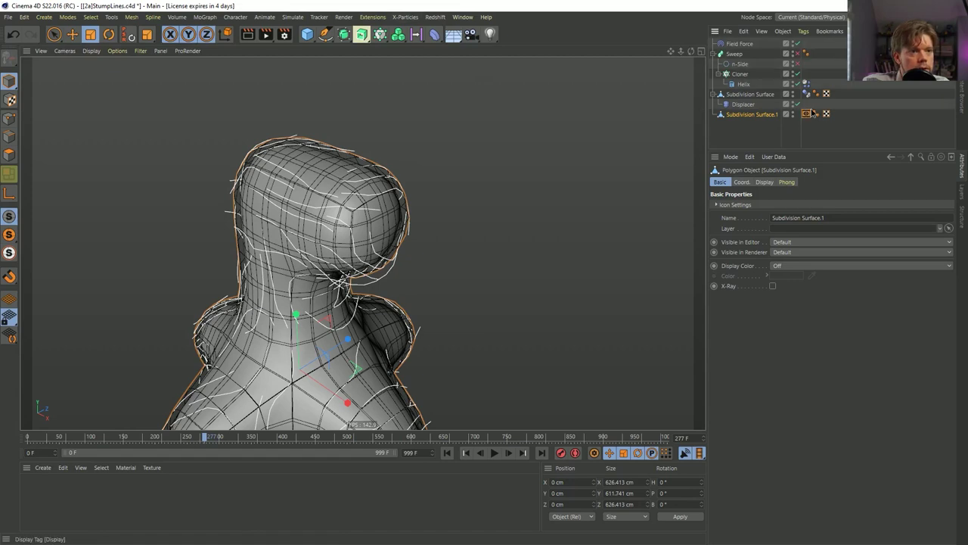
{"action": "left_click_drag", "start_coordinate": [812, 113], "coordinate": [836, 93]}
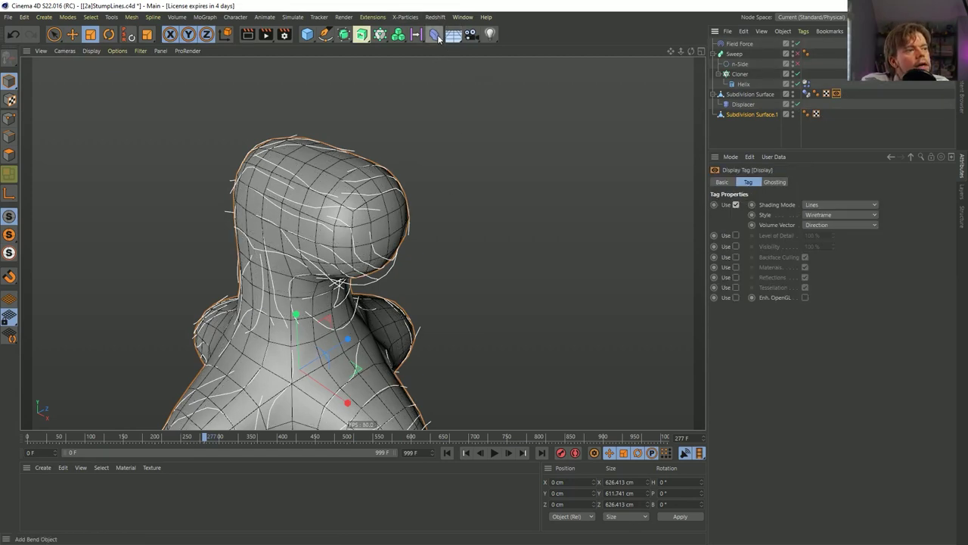
{"action": "left_click", "coordinate": [343, 36], "text": "alt"}
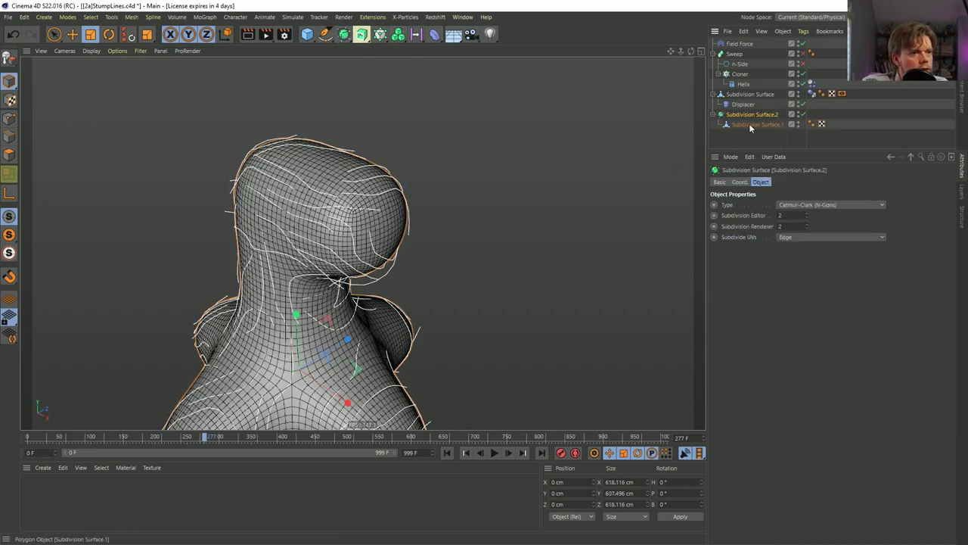
{"action": "type", "text": "3"}
{"action": "key", "text": "Return"}
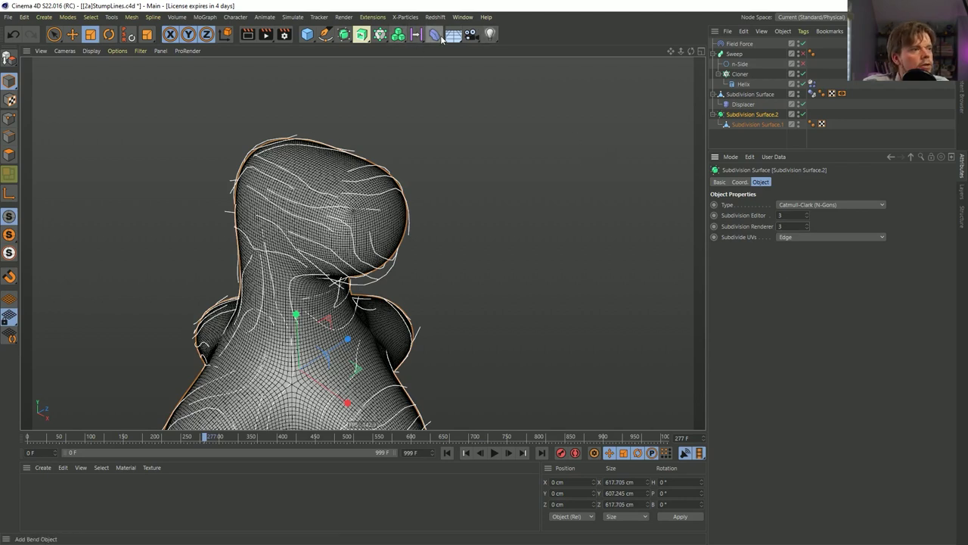
{"action": "left_click_drag", "start_coordinate": [434, 34], "coordinate": [521, 4]}
- Add a Plain effector under Subdivision Surface.2 and set its deformer mode to Point
{"action": "left_click_drag", "start_coordinate": [380, 34], "coordinate": [575, 57]}
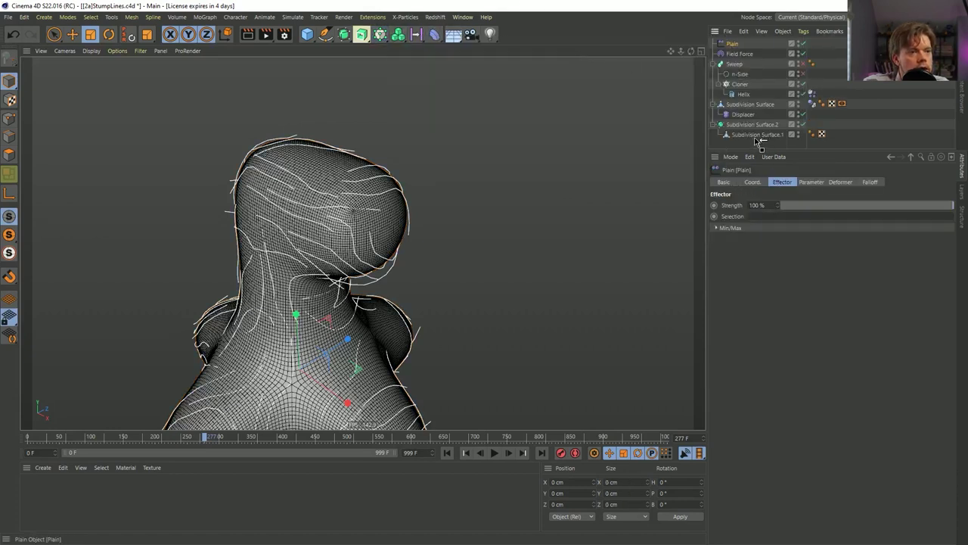
{"action": "left_click_drag", "start_coordinate": [758, 141], "coordinate": [757, 141]}
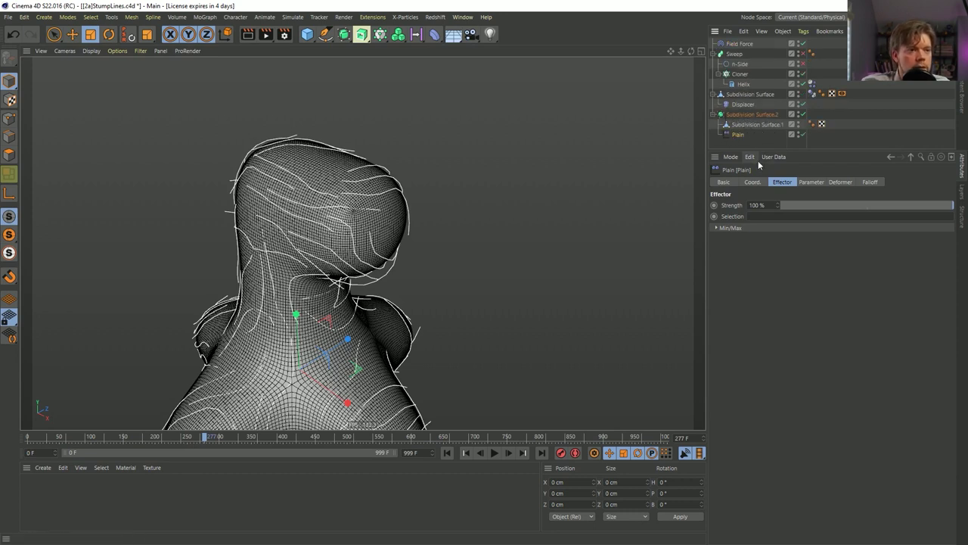
{"action": "left_click", "coordinate": [806, 181]}
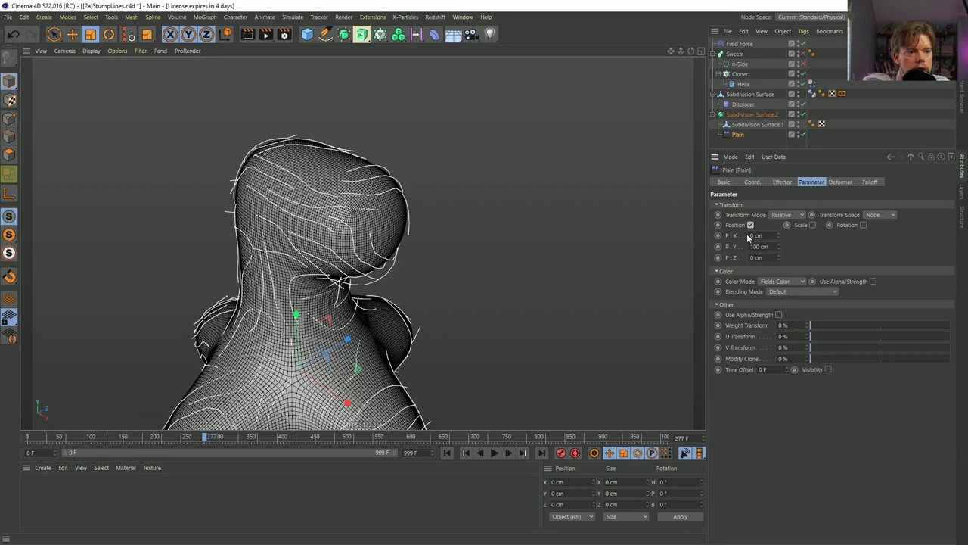
{"action": "left_click", "coordinate": [841, 181]}
{"action": "left_click", "coordinate": [773, 204]}
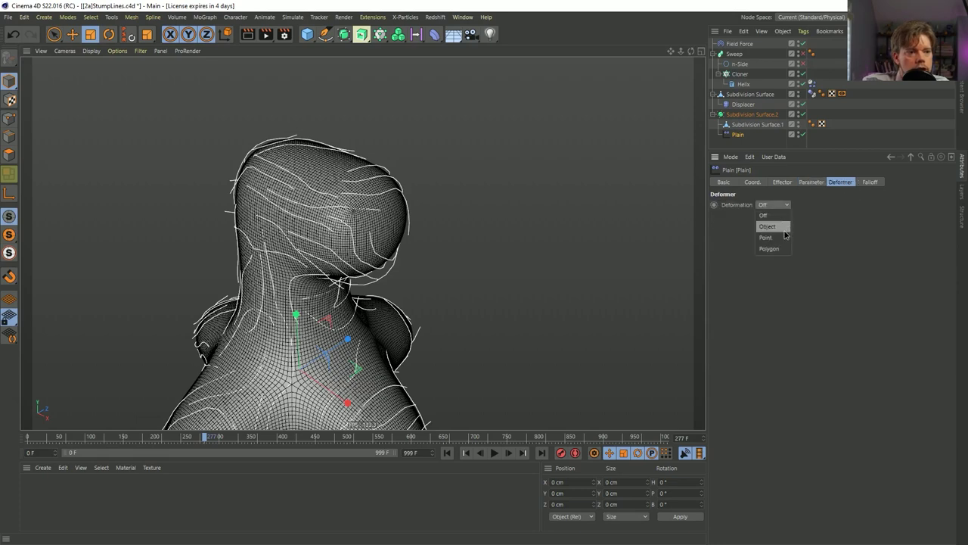
{"action": "left_click", "coordinate": [771, 226]}
- Offset the Plain effector to P.Y 0 cm and P.Z -5 cm
{"action": "left_click", "coordinate": [811, 182]}
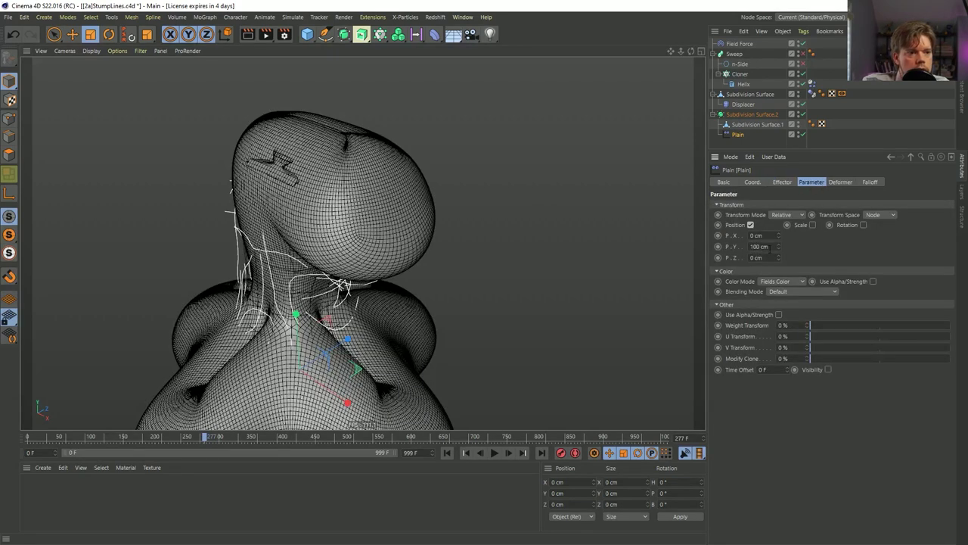
{"action": "type", "text": "0"}
{"action": "key", "text": "Tab"}
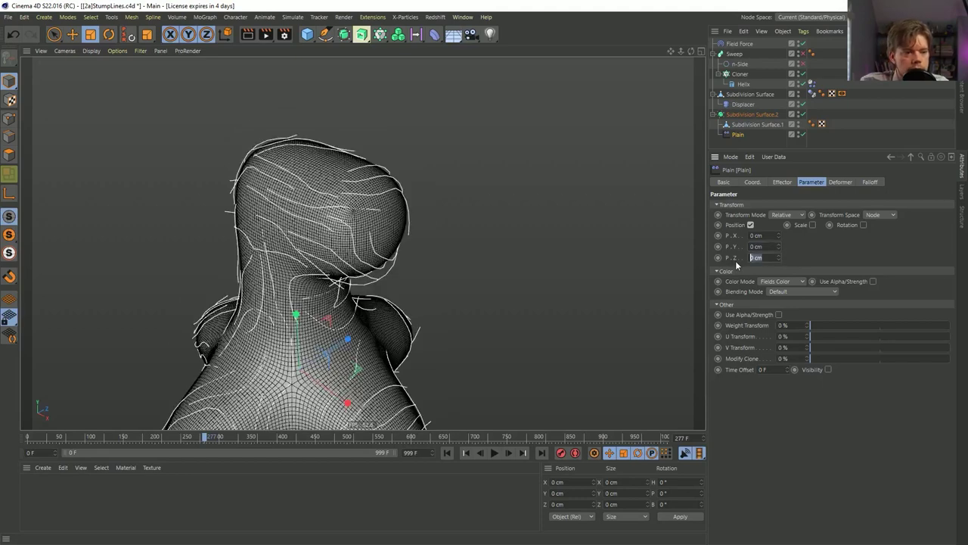
{"action": "type", "text": "-5"}
{"action": "key", "text": "Return"}
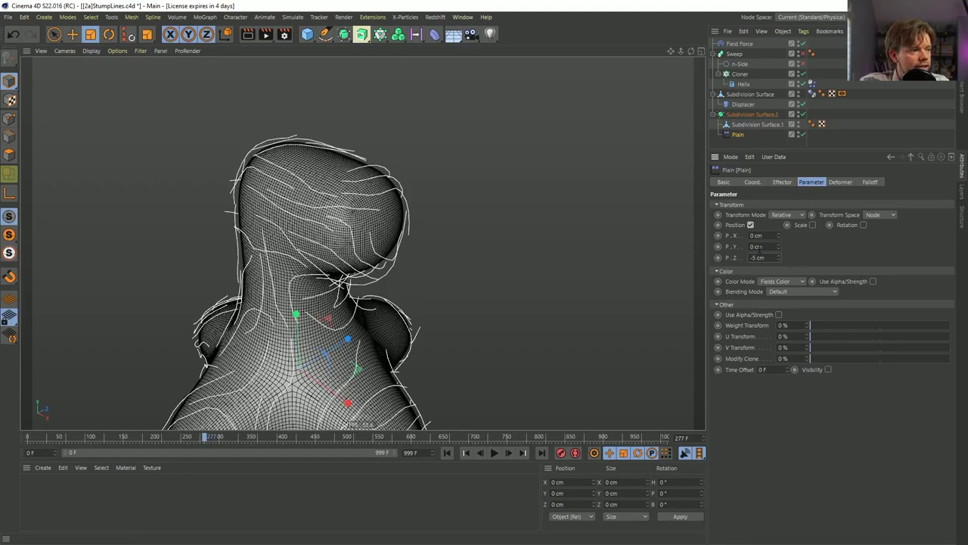
{"action": "left_click", "coordinate": [868, 182]}
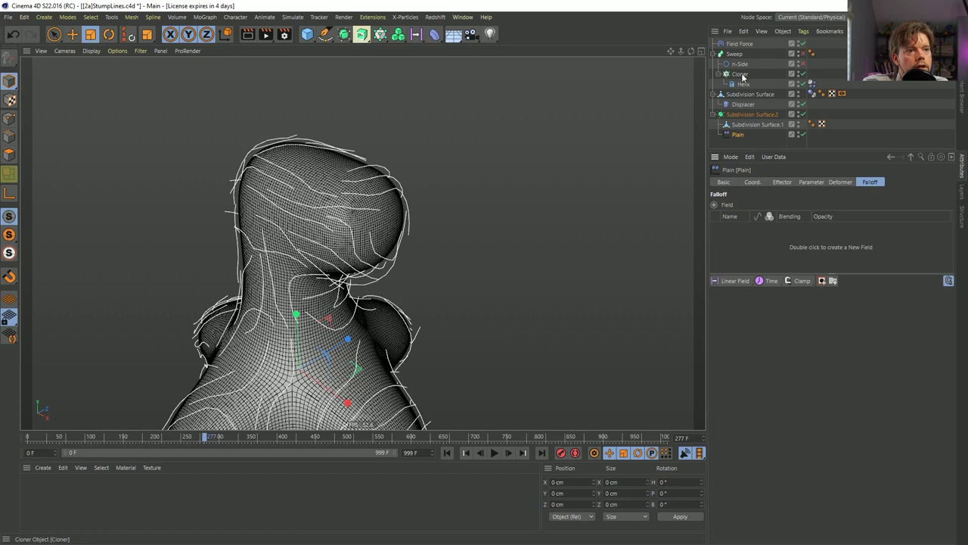
- Add the Cloner as a field in the Plain effector's falloff list
{"action": "mouse_move", "coordinate": [743, 77]}
{"action": "left_mouse_down"}
{"action": "mouse_move", "coordinate": [725, 94]}
{"action": "mouse_move", "coordinate": [746, 79]}
{"action": "left_mouse_up"}
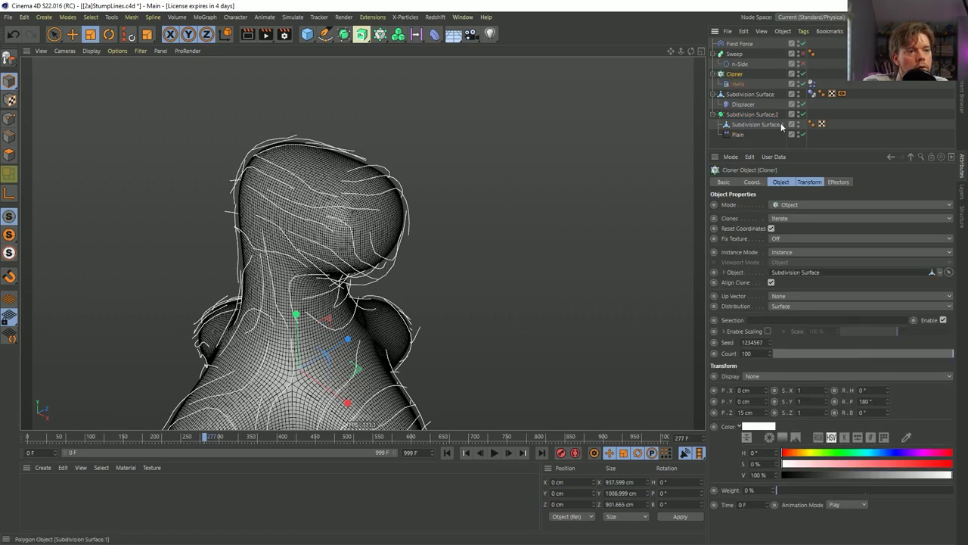
{"action": "left_click", "coordinate": [738, 135]}
{"action": "left_click_drag", "start_coordinate": [735, 76], "coordinate": [742, 235]}
{"action": "left_click", "coordinate": [771, 237]}
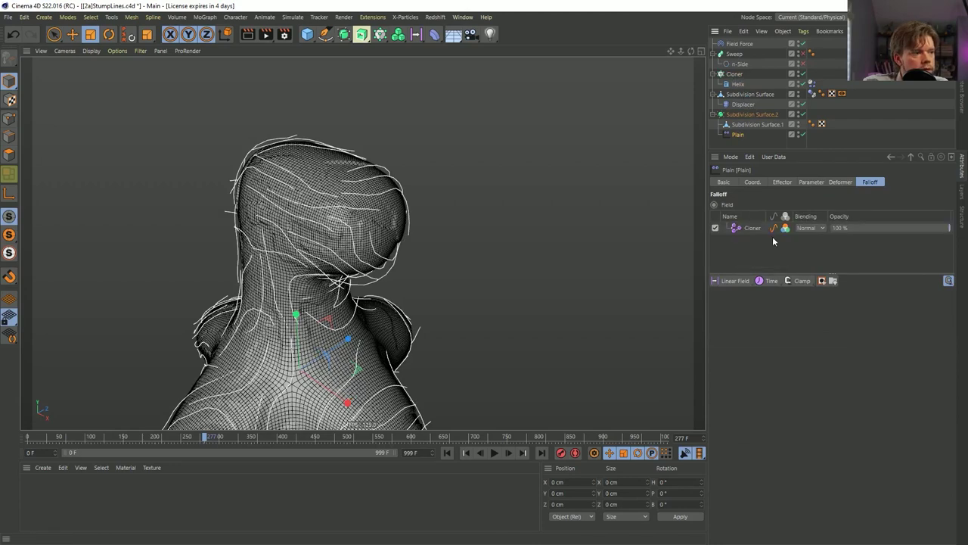
{"action": "left_click_drag", "start_coordinate": [363, 241], "coordinate": [363, 193], "text": "alt"}
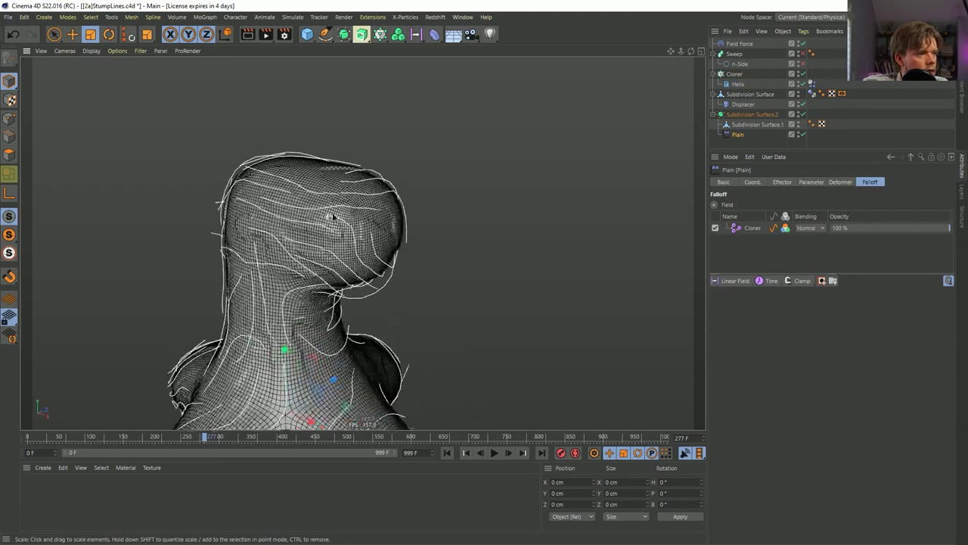
{"action": "scroll", "coordinate": [363, 190], "scroll_direction": "up", "scroll_amount": 5}
{"action": "left_click_drag", "start_coordinate": [308, 159], "coordinate": [428, 204], "text": "alt"}
{"action": "left_click_drag", "start_coordinate": [358, 245], "coordinate": [363, 227], "text": "alt"}
{"action": "left_click_drag", "start_coordinate": [519, 249], "coordinate": [429, 392], "text": "alt"}
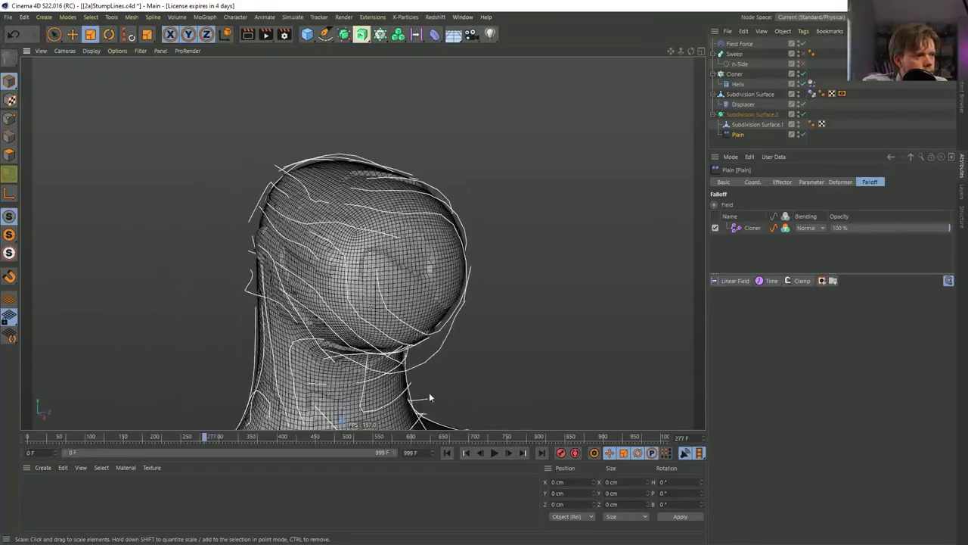
- Set the Cloner spline field to Radius distance mode with a 10 cm radius
{"action": "left_click", "coordinate": [753, 227]}
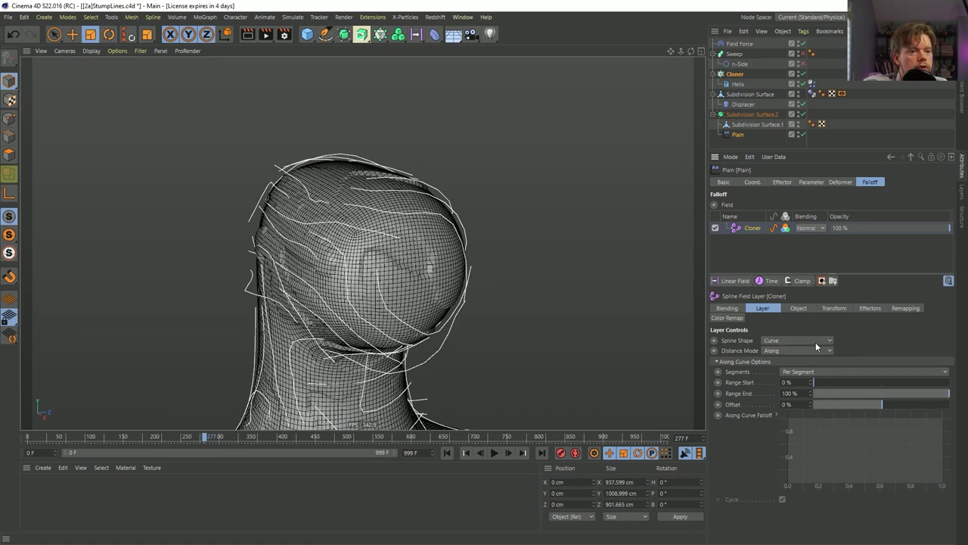
{"action": "left_click", "coordinate": [784, 351]}
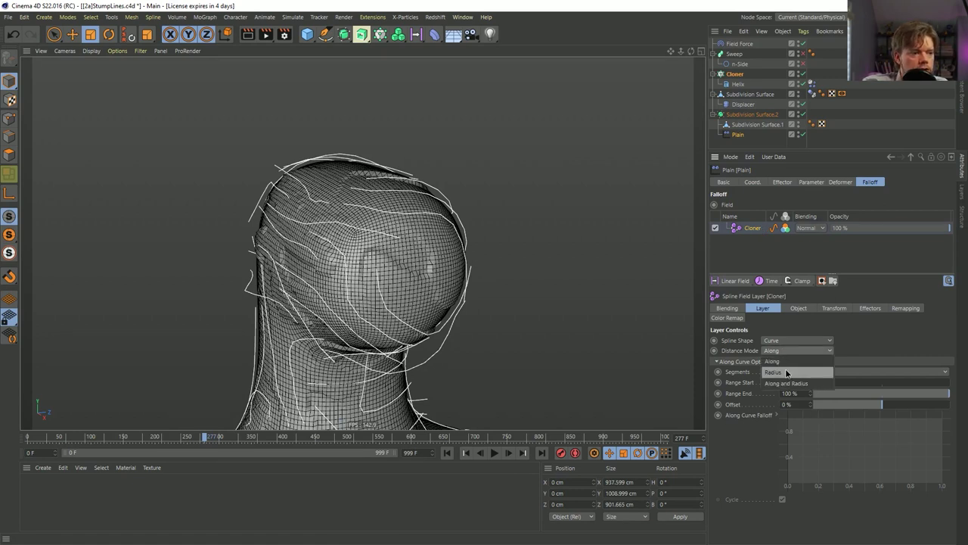
{"action": "left_click", "coordinate": [773, 372]}
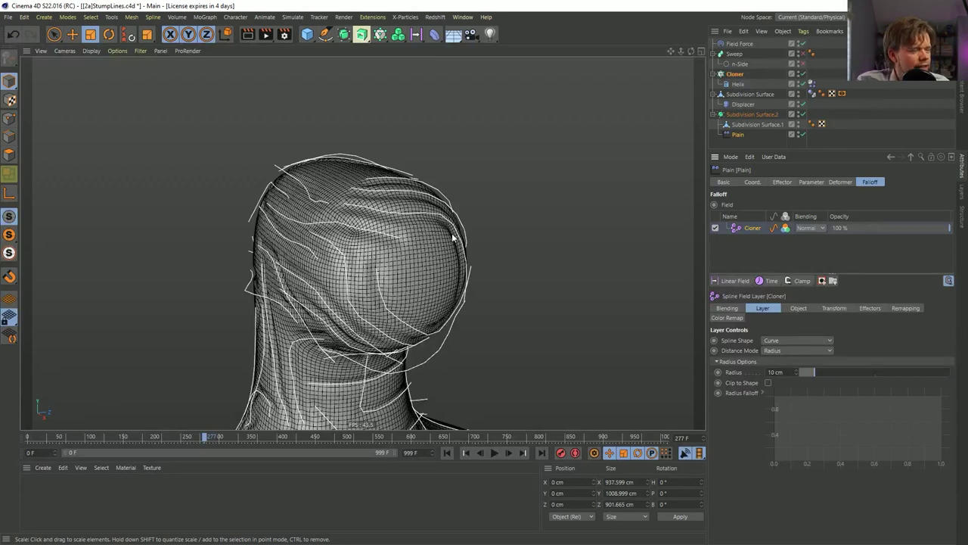
{"action": "left_click_drag", "start_coordinate": [453, 241], "coordinate": [484, 250], "text": "alt"}
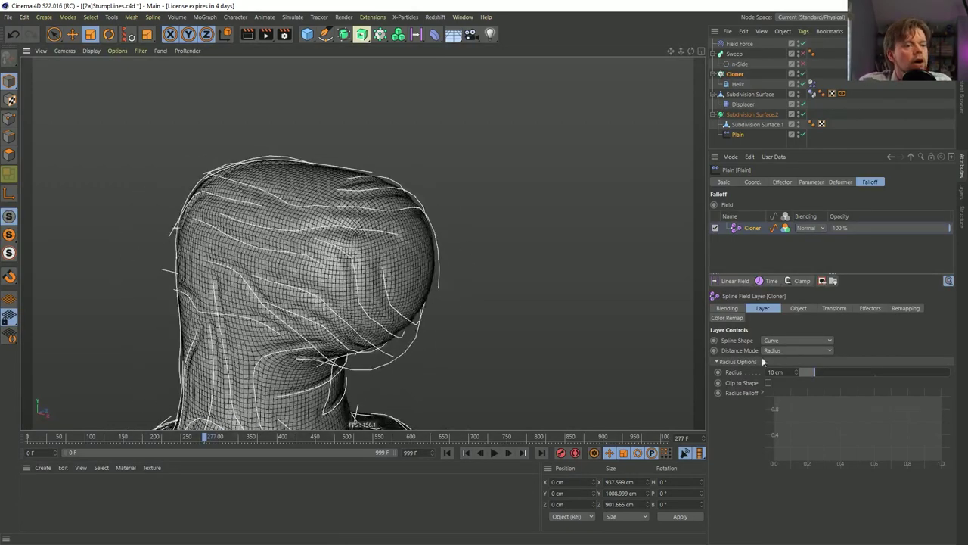
{"action": "left_click_drag", "start_coordinate": [818, 372], "coordinate": [817, 376]}
{"action": "left_click_drag", "start_coordinate": [376, 256], "coordinate": [394, 211], "text": "alt"}
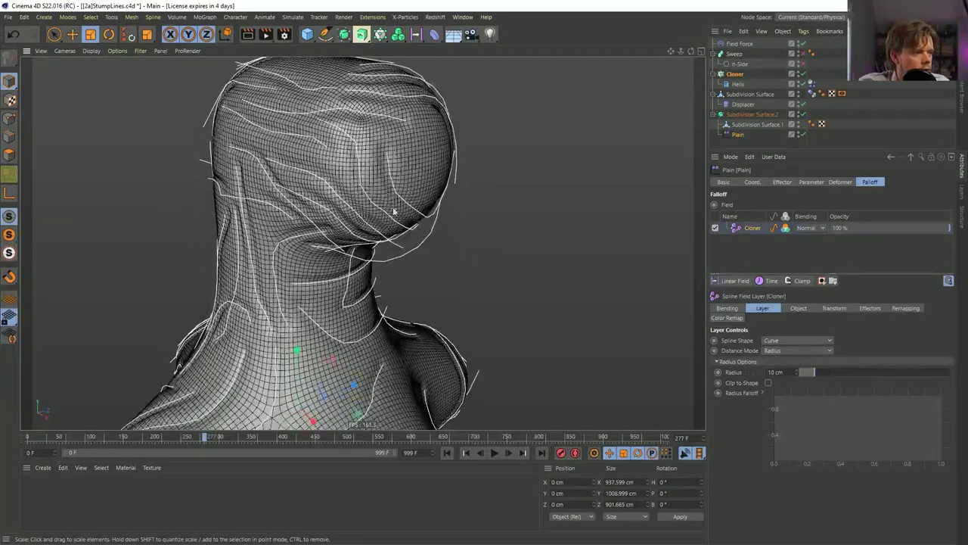
{"action": "left_click", "coordinate": [813, 145]}
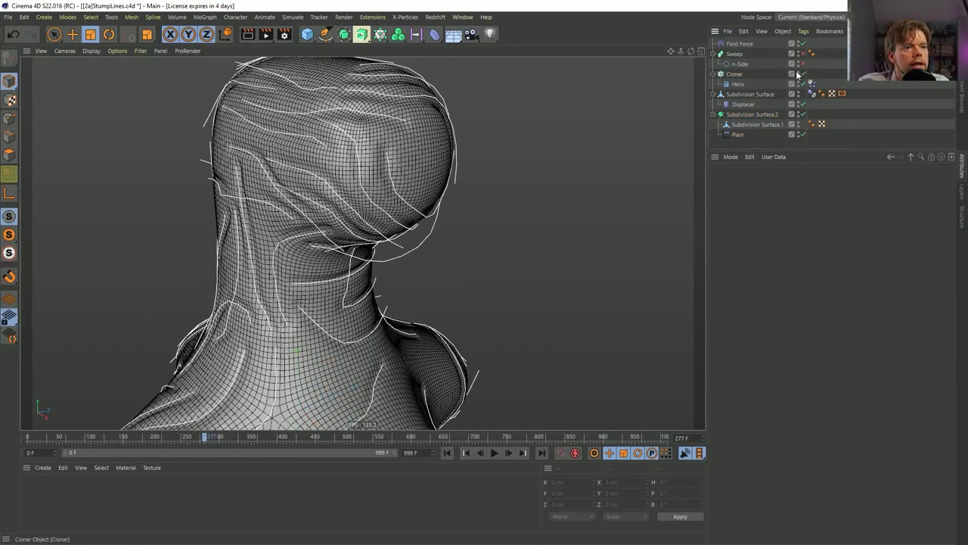
- Hide the Cloner's helix splines, switch to smooth shading, and save StumpLines.c4d
{"action": "left_click", "coordinate": [798, 72]}
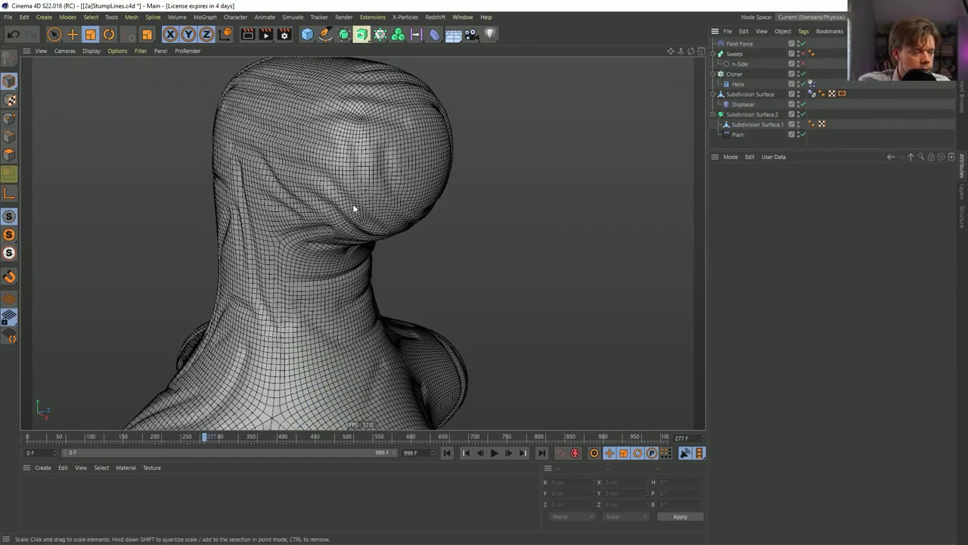
{"action": "key", "text": "n"}
{"action": "key", "text": "a"}
{"action": "mouse_move", "coordinate": [355, 196]}
{"action": "left_mouse_down", "text": "alt"}
{"action": "mouse_move", "coordinate": [324, 249]}
{"action": "mouse_move", "coordinate": [452, 234]}
{"action": "mouse_move", "coordinate": [406, 242]}
{"action": "mouse_move", "coordinate": [317, 287]}
{"action": "mouse_move", "coordinate": [447, 289]}
{"action": "mouse_move", "coordinate": [392, 259]}
{"action": "mouse_move", "coordinate": [373, 280]}
{"action": "mouse_move", "coordinate": [372, 236]}
{"action": "left_mouse_up", "text": "alt"}
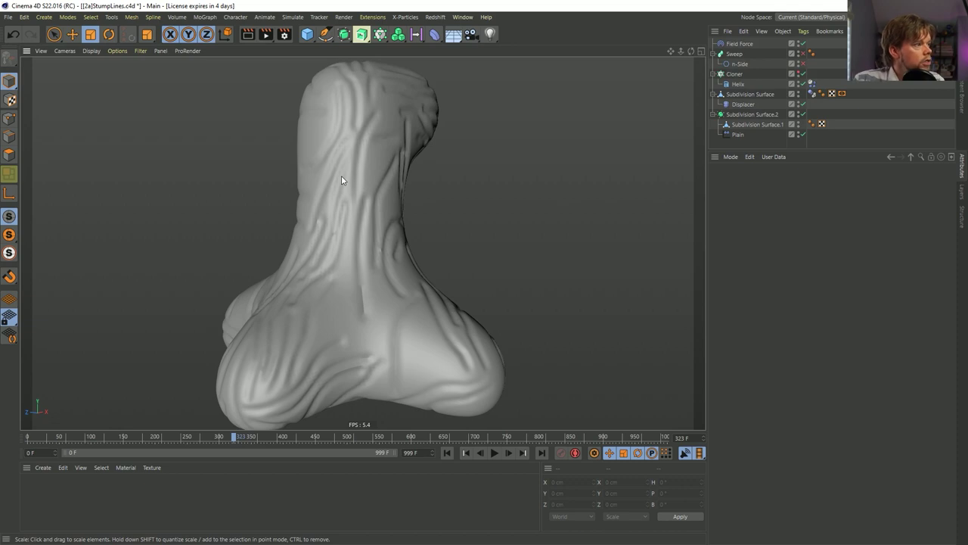
{"action": "key", "text": "ctrl+s"}
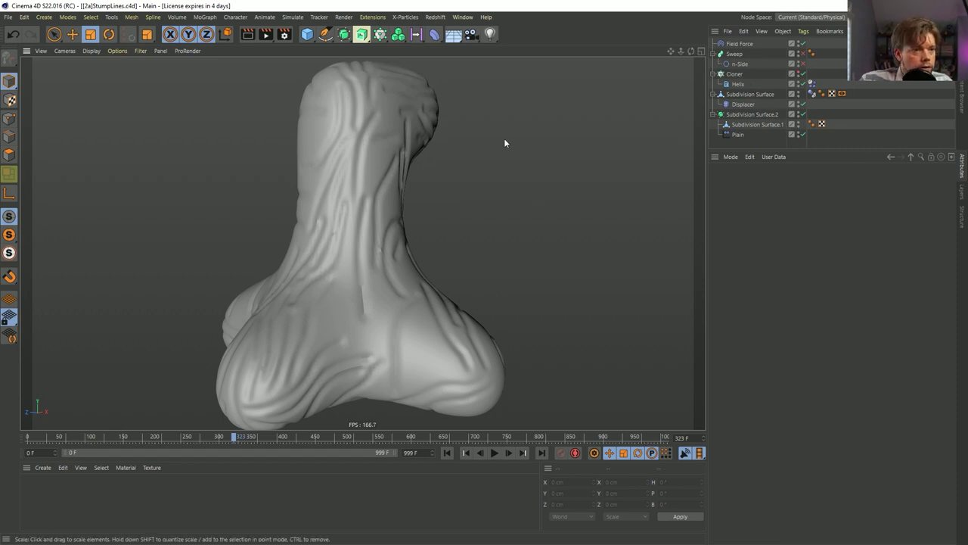
- Flip the Plain effector's Z offset back to -5 cm
{"action": "left_click", "coordinate": [737, 135]}
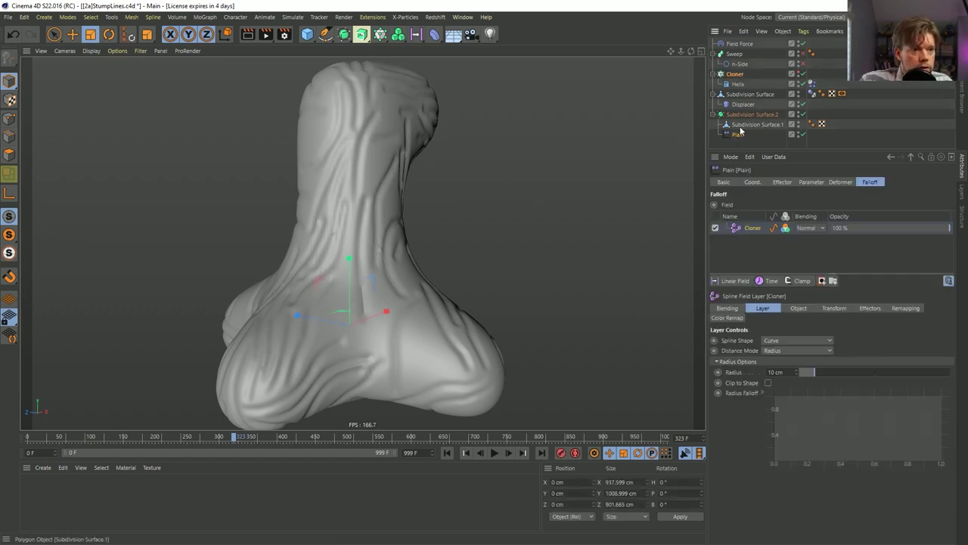
{"action": "left_click", "coordinate": [775, 183]}
{"action": "left_click", "coordinate": [807, 183]}
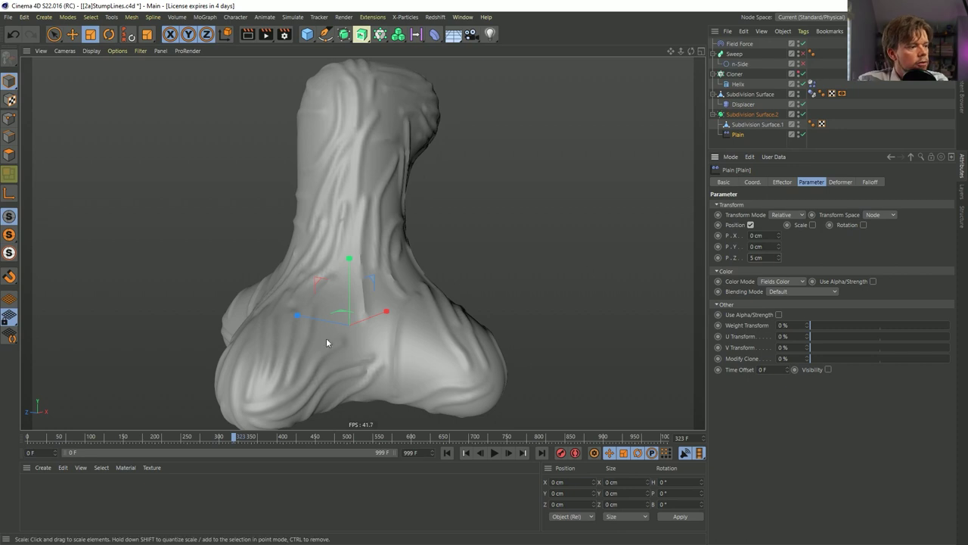
{"action": "mouse_move", "coordinate": [326, 338]}
{"action": "left_mouse_down", "text": "alt"}
{"action": "mouse_move", "coordinate": [334, 247]}
{"action": "mouse_move", "coordinate": [244, 252]}
{"action": "mouse_move", "coordinate": [380, 265]}
{"action": "left_mouse_up", "text": "alt"}
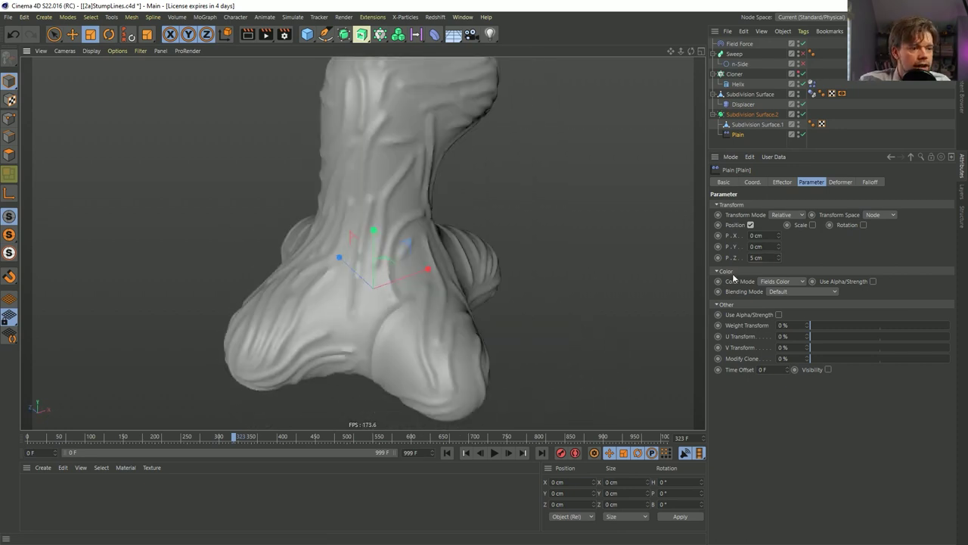
{"action": "key", "text": "ctrl+z"}
- Widen the Plain effector's spline field radius to 23 cm
{"action": "left_click", "coordinate": [839, 182]}
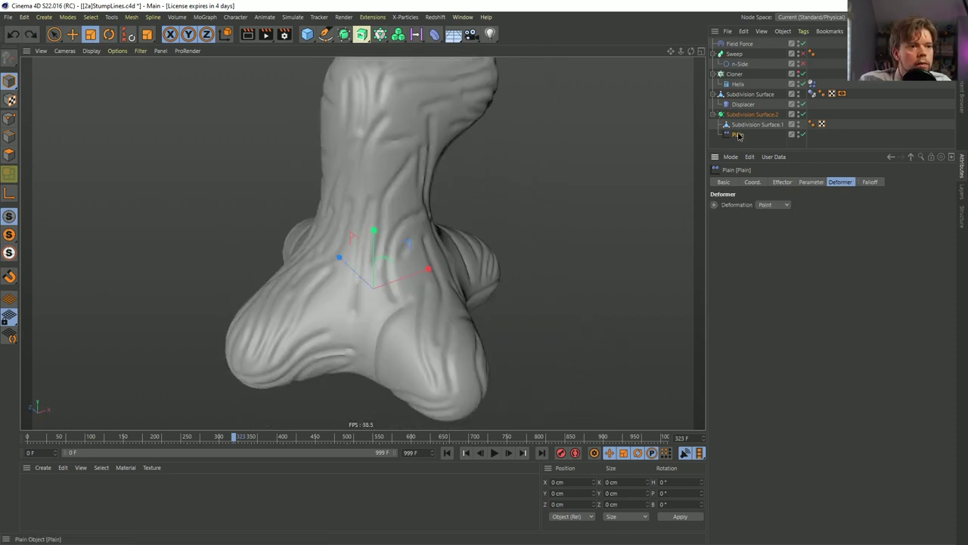
{"action": "left_click", "coordinate": [870, 181]}
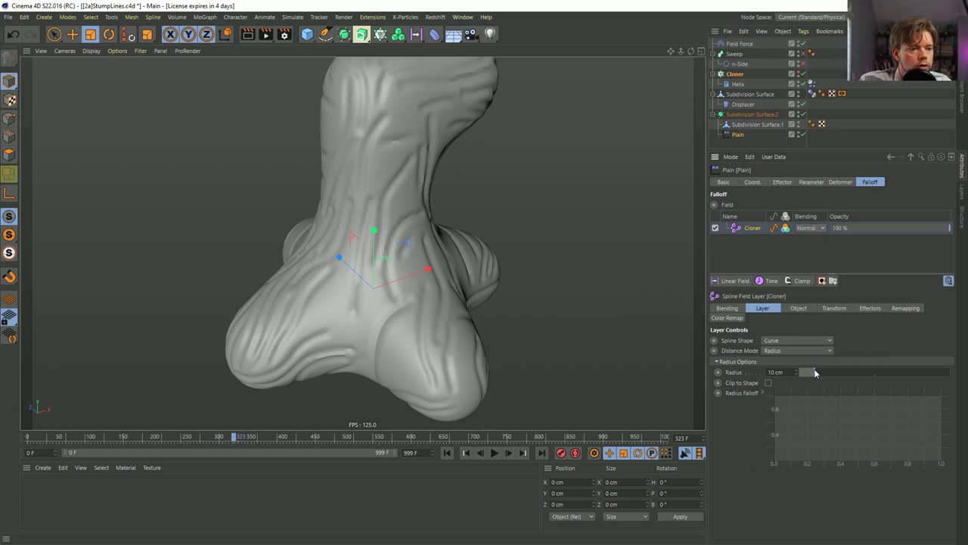
{"action": "left_click_drag", "start_coordinate": [815, 372], "coordinate": [833, 379]}
{"action": "left_click_drag", "start_coordinate": [484, 326], "coordinate": [269, 326], "text": "alt"}
{"action": "left_click_drag", "start_coordinate": [307, 392], "coordinate": [303, 385], "text": "alt"}
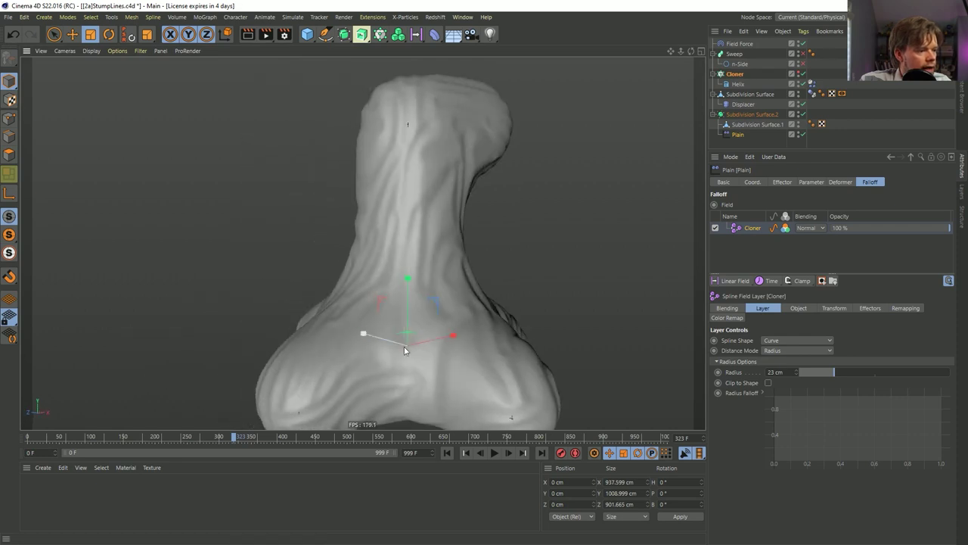
{"action": "mouse_move", "coordinate": [404, 349]}
{"action": "left_mouse_down", "text": "alt"}
{"action": "mouse_move", "coordinate": [368, 361]}
{"action": "mouse_move", "coordinate": [456, 335]}
{"action": "mouse_move", "coordinate": [452, 325]}
{"action": "mouse_move", "coordinate": [490, 320]}
{"action": "mouse_move", "coordinate": [444, 323]}
{"action": "mouse_move", "coordinate": [448, 390]}
{"action": "left_mouse_up", "text": "alt"}
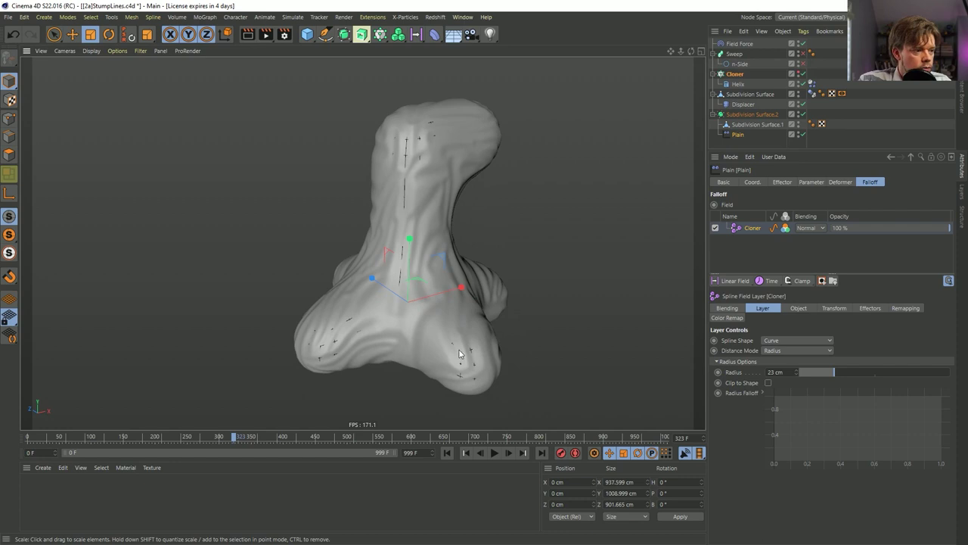
- Play the animation from frame 0 and stop at frame 93 to watch the grooves form
{"action": "left_click", "coordinate": [453, 457]}
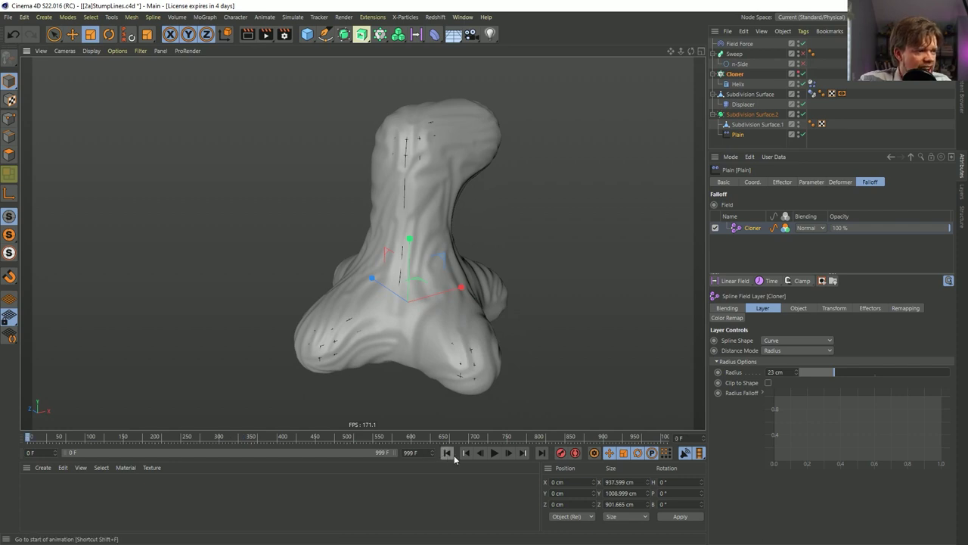
{"action": "left_click", "coordinate": [494, 453]}
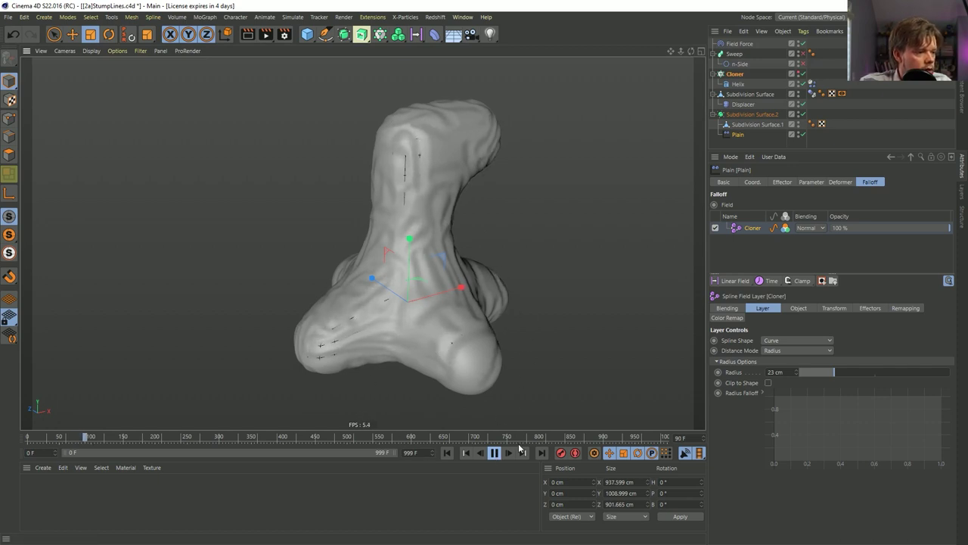
{"action": "key", "text": "F8"}
{"action": "left_click_drag", "start_coordinate": [441, 346], "coordinate": [628, 193], "text": "alt"}
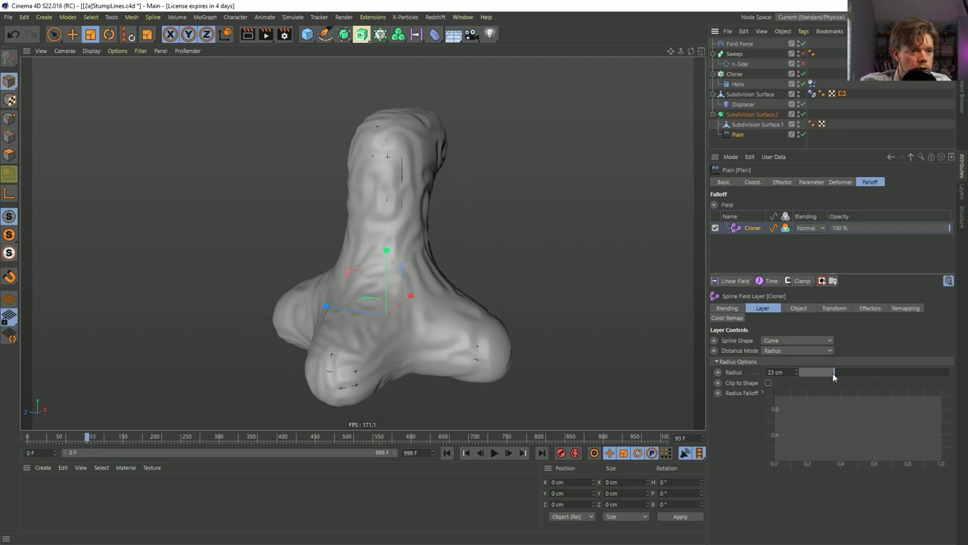
- Narrow the spline field radius back to 10 cm, replay, and rewind to frame 0 with the Cloner selected
{"action": "left_click_drag", "start_coordinate": [833, 376], "coordinate": [812, 379]}
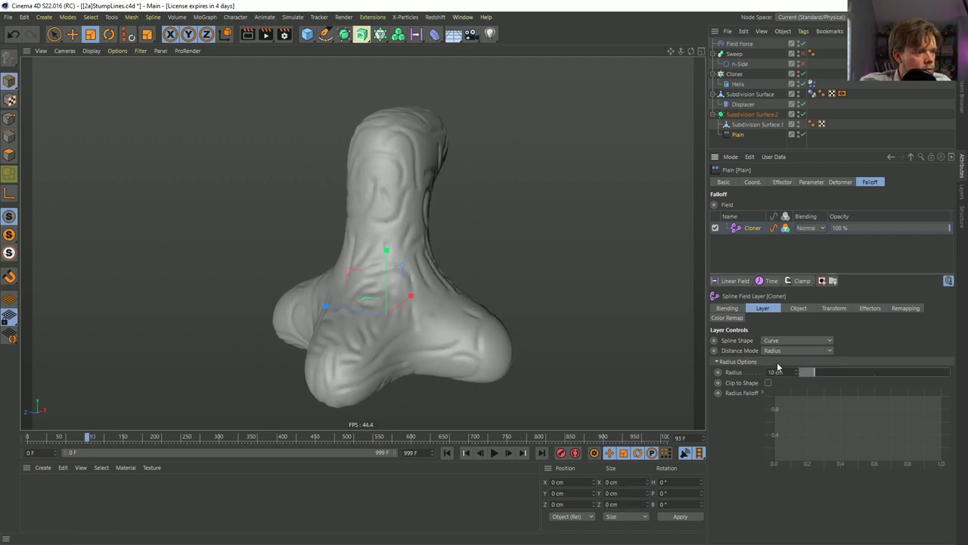
{"action": "left_click", "coordinate": [495, 452]}
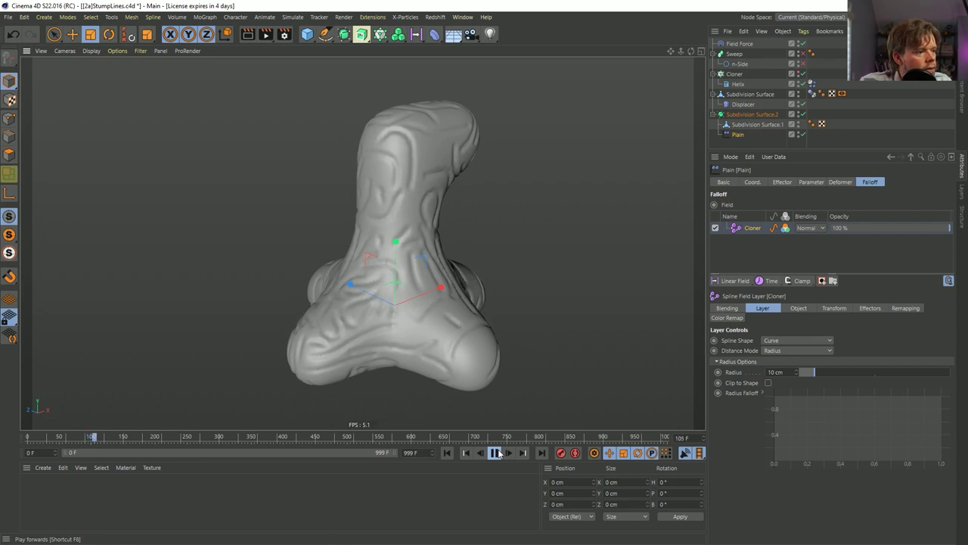
{"action": "left_click", "coordinate": [495, 453]}
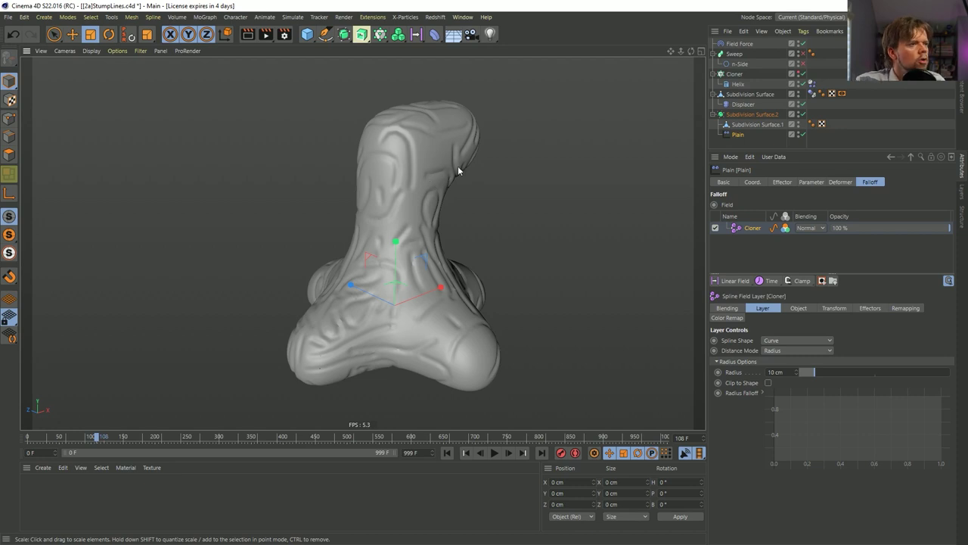
{"action": "left_click_drag", "start_coordinate": [421, 218], "coordinate": [403, 147], "text": "alt"}
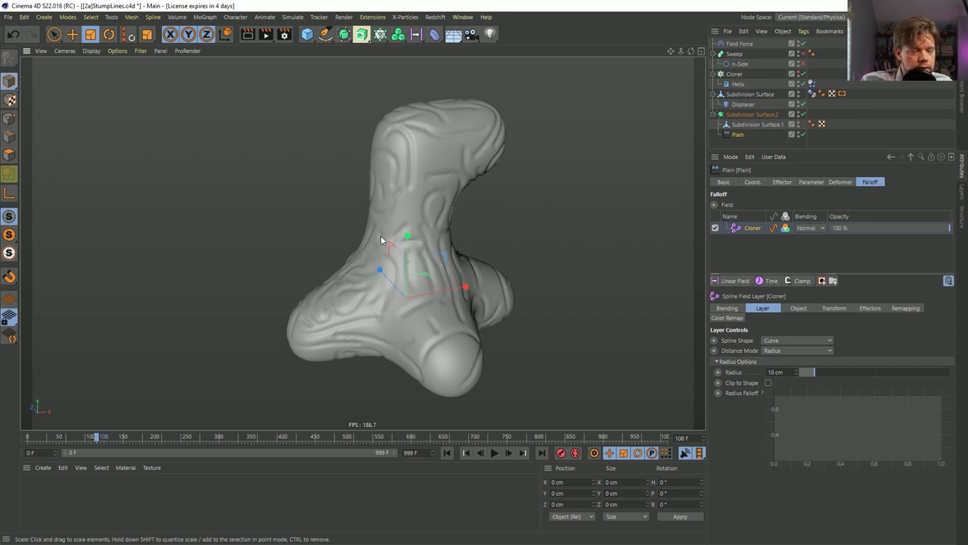
{"action": "left_click_drag", "start_coordinate": [390, 215], "coordinate": [429, 205], "text": "alt"}
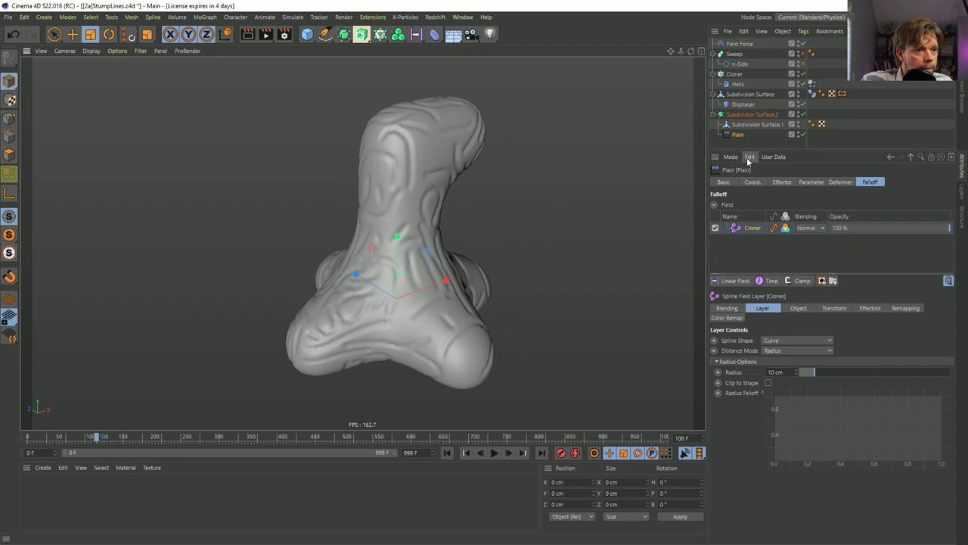
{"action": "left_click", "coordinate": [737, 76]}
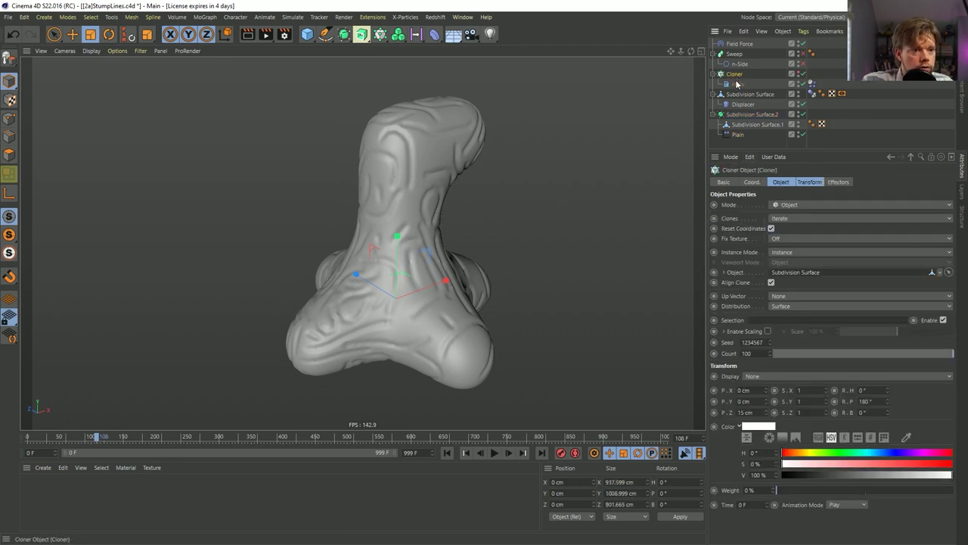
{"action": "left_click", "coordinate": [446, 453]}
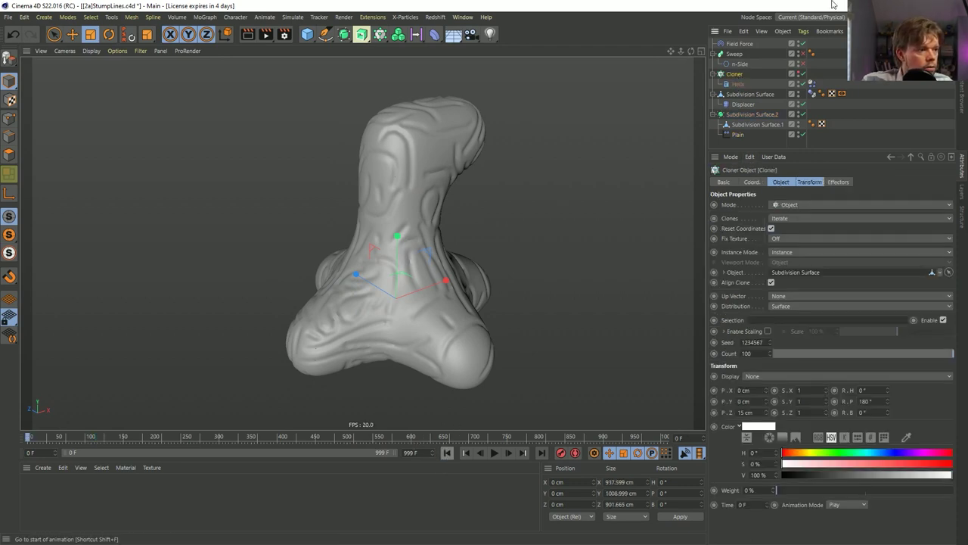
- Duplicate the Helix under the Cloner twice, setting the newest copy's height to 400 cm
{"action": "left_click", "coordinate": [738, 85]}
{"action": "key", "text": "ctrl+c"}
{"action": "key", "text": "ctrl+v"}
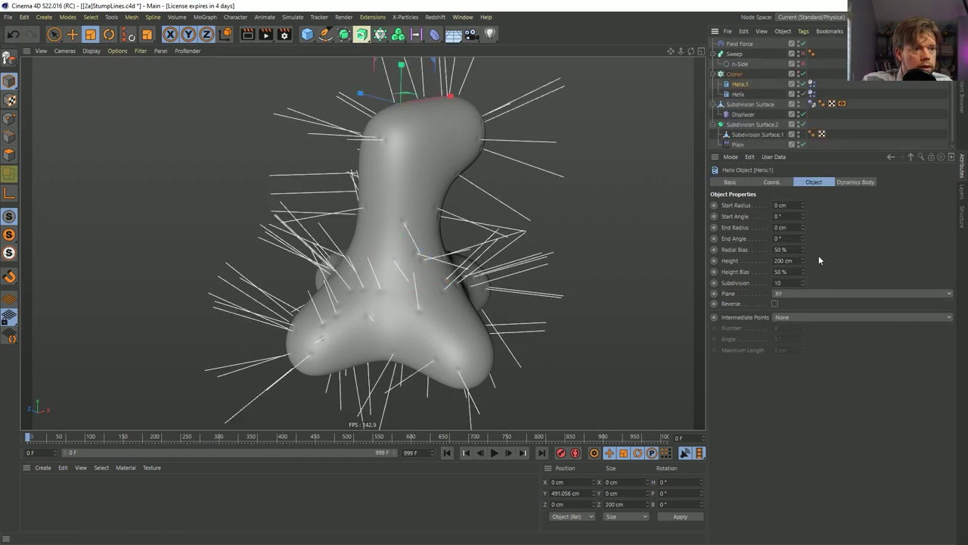
{"action": "type", "text": "1"}
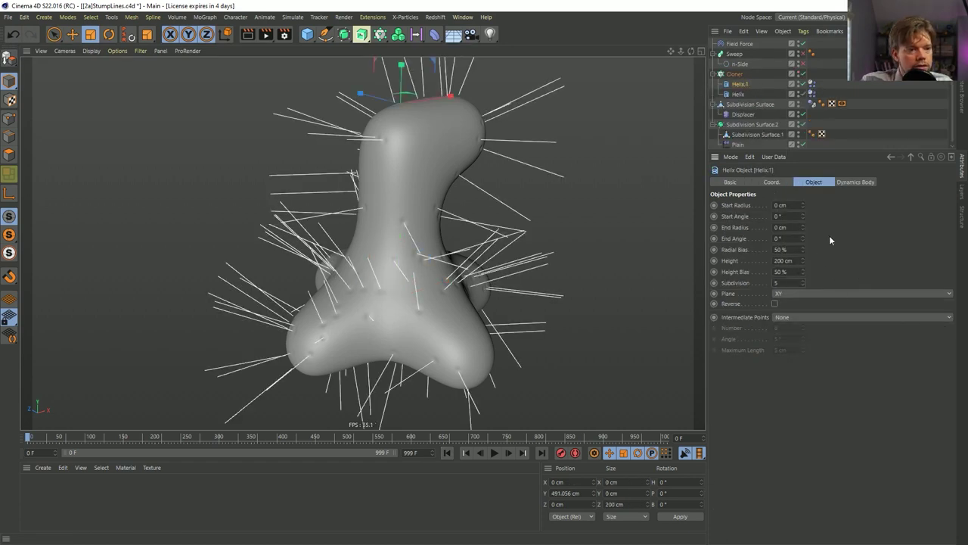
{"action": "type", "text": "1"}
{"action": "key", "text": "Return"}
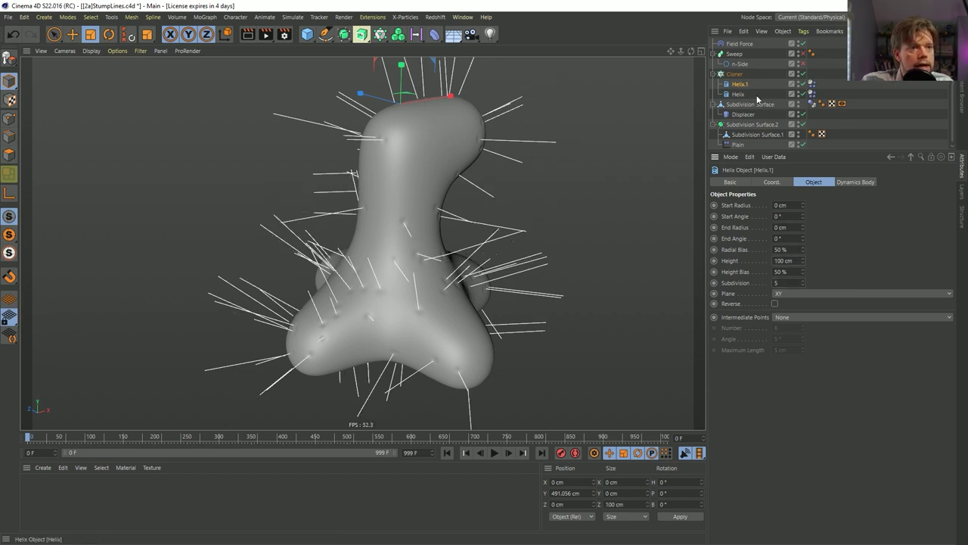
{"action": "left_click_drag", "start_coordinate": [741, 98], "coordinate": [743, 104], "text": "ctrl"}
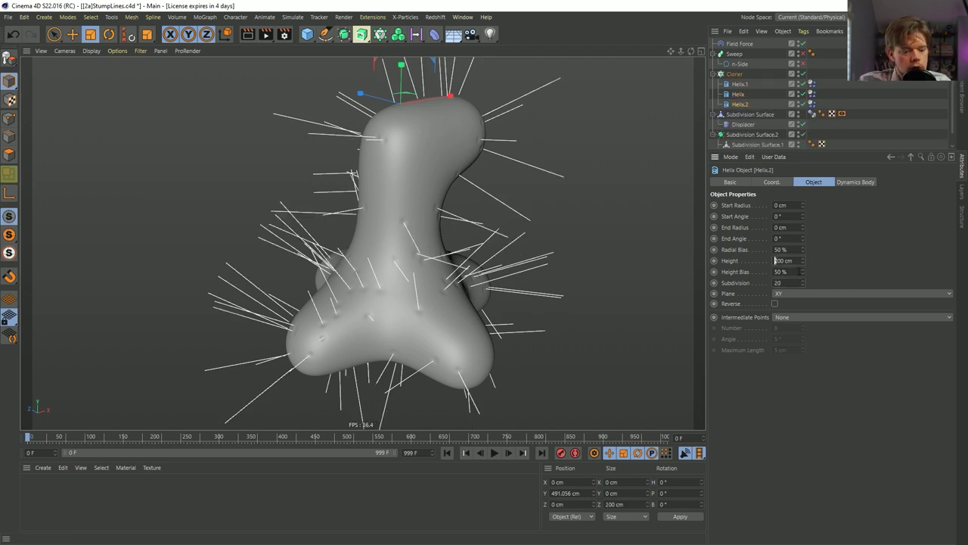
{"action": "key", "text": "Return"}
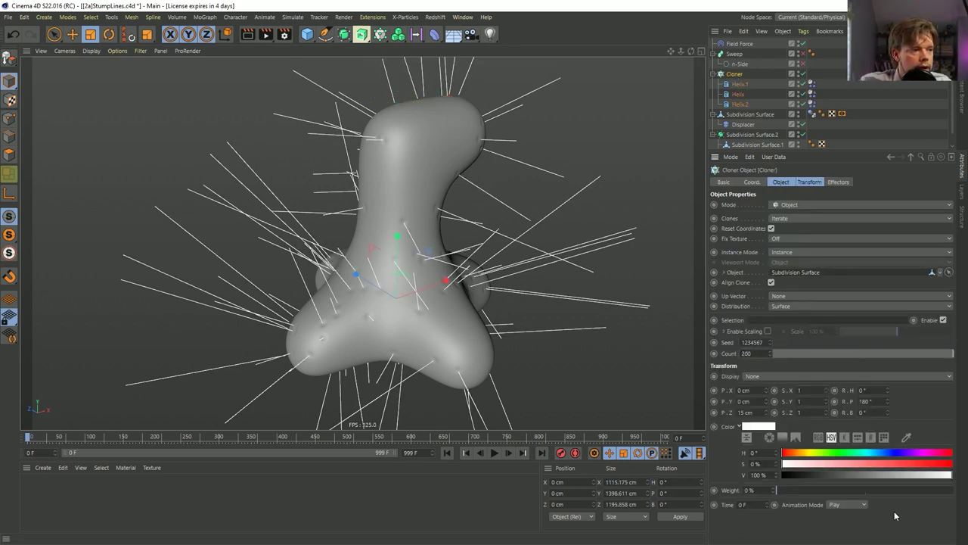
{"action": "mouse_move", "coordinate": [459, 282]}
{"action": "left_mouse_down", "text": "alt"}
{"action": "mouse_move", "coordinate": [469, 282]}
{"action": "mouse_move", "coordinate": [428, 287]}
{"action": "mouse_move", "coordinate": [450, 290]}
{"action": "mouse_move", "coordinate": [441, 292]}
{"action": "left_mouse_up", "text": "alt"}
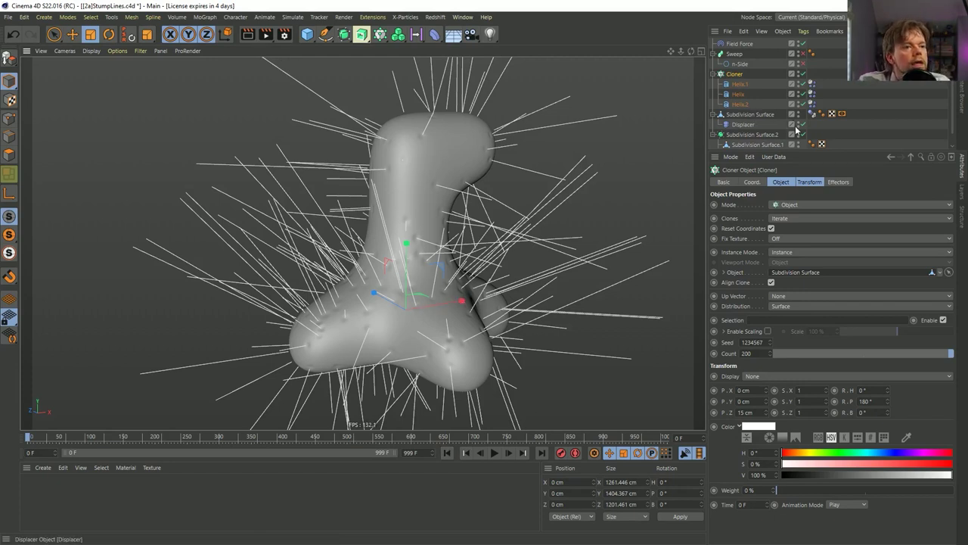
- Turn off Subdivision Surface.2 and run the simulation, pausing at frame 26
{"action": "left_click_drag", "start_coordinate": [825, 149], "coordinate": [823, 184]}
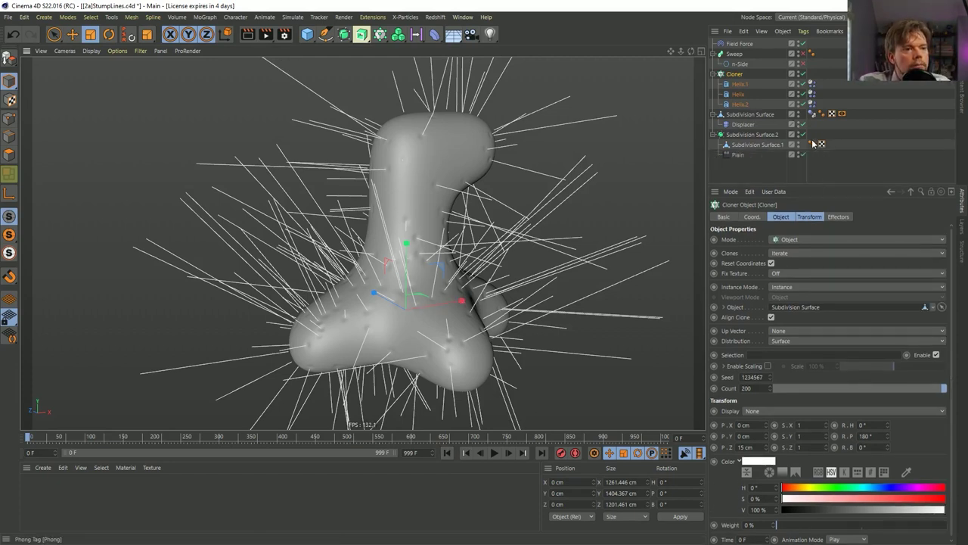
{"action": "left_click", "coordinate": [804, 135]}
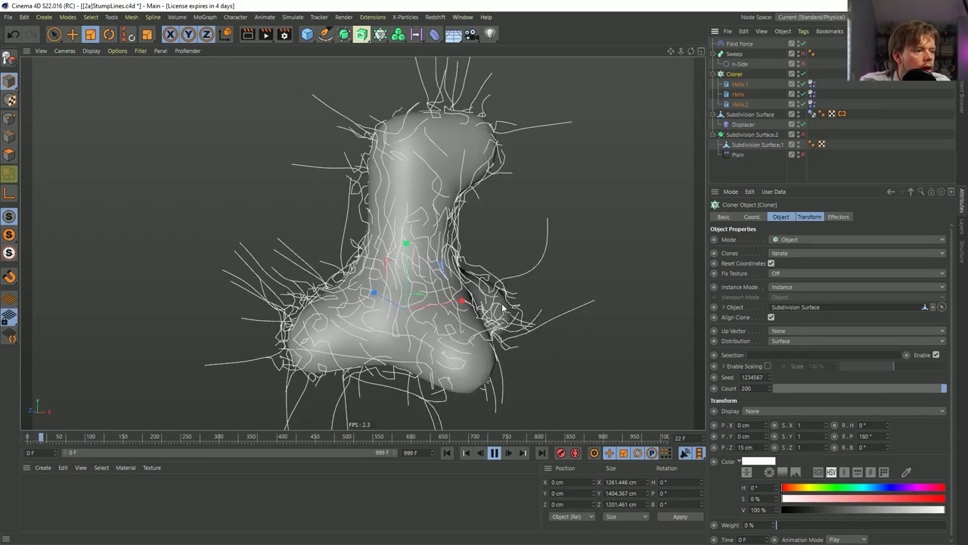
{"action": "left_click", "coordinate": [495, 453]}
{"action": "mouse_move", "coordinate": [458, 164]}
{"action": "left_mouse_down", "text": "alt"}
{"action": "mouse_move", "coordinate": [523, 143]}
{"action": "mouse_move", "coordinate": [468, 155]}
{"action": "left_mouse_up", "text": "alt"}
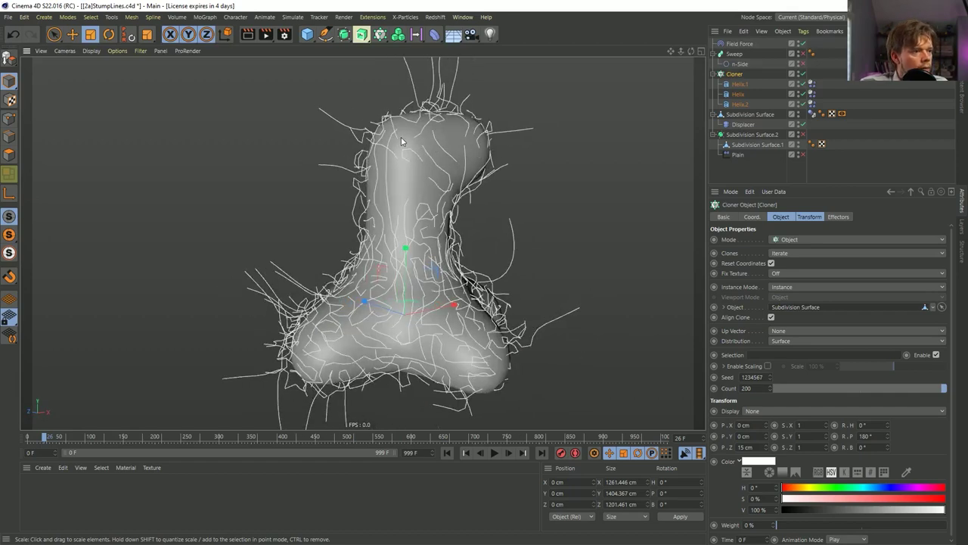
- Pause at frame 31 and select the dynamics tags on all three helices
{"action": "left_click", "coordinate": [743, 124]}
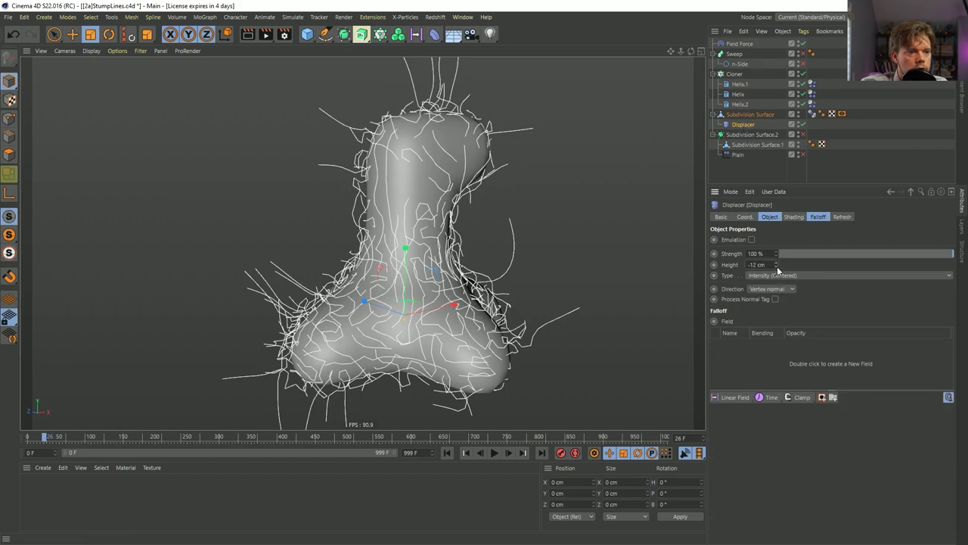
{"action": "left_click", "coordinate": [495, 452]}
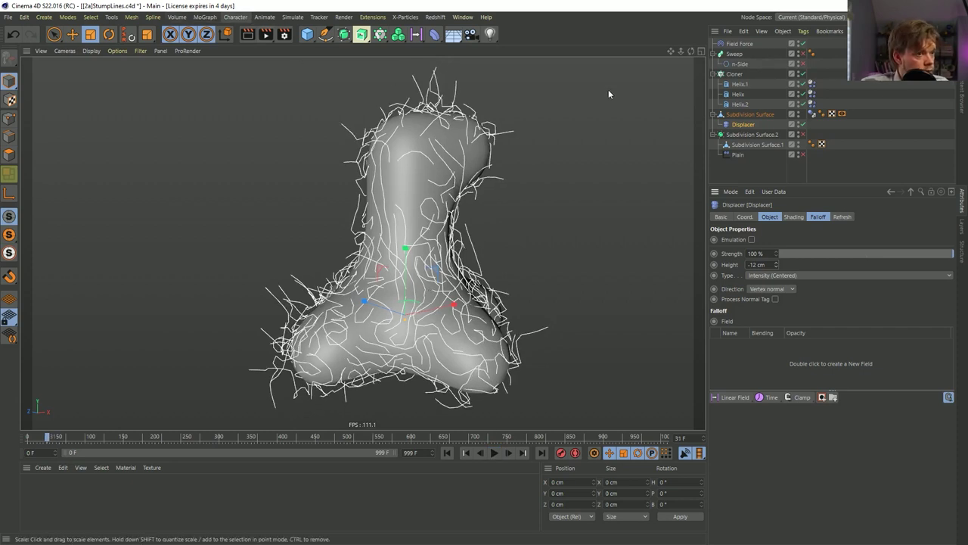
{"action": "left_click_drag", "start_coordinate": [819, 75], "coordinate": [811, 107]}
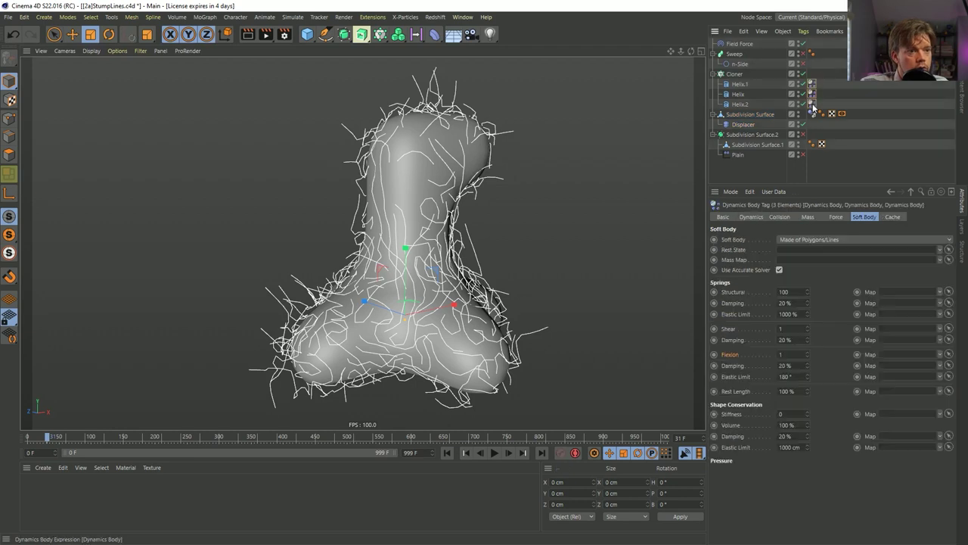
- Set the strands' collision Friction to 0 %
{"action": "left_click", "coordinate": [784, 218]}
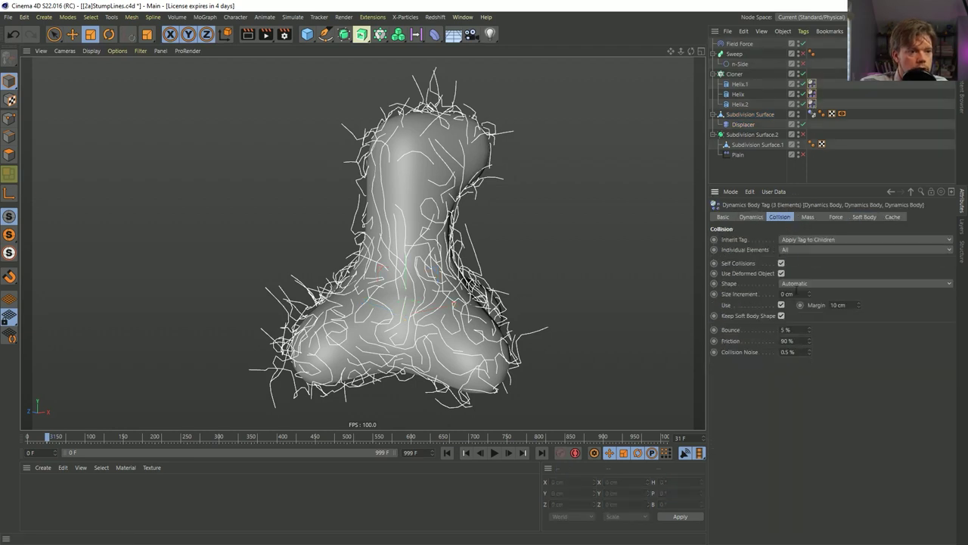
{"action": "double_click", "coordinate": [786, 341]}
{"action": "type", "text": "0"}
{"action": "key", "text": "Return"}
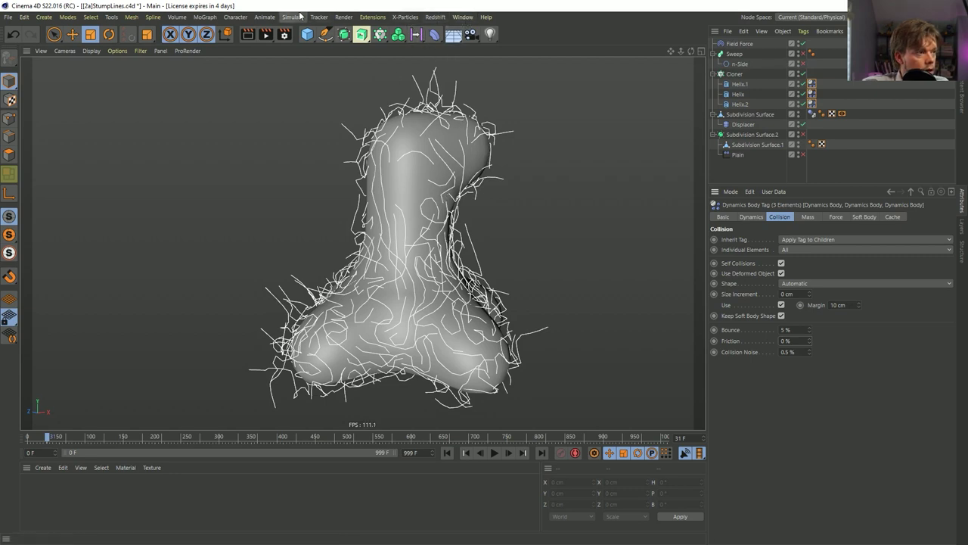
- Add a Turbulence force from the Simulate Forces menu
{"action": "left_click", "coordinate": [230, 17]}
{"action": "left_click", "coordinate": [227, 18]}
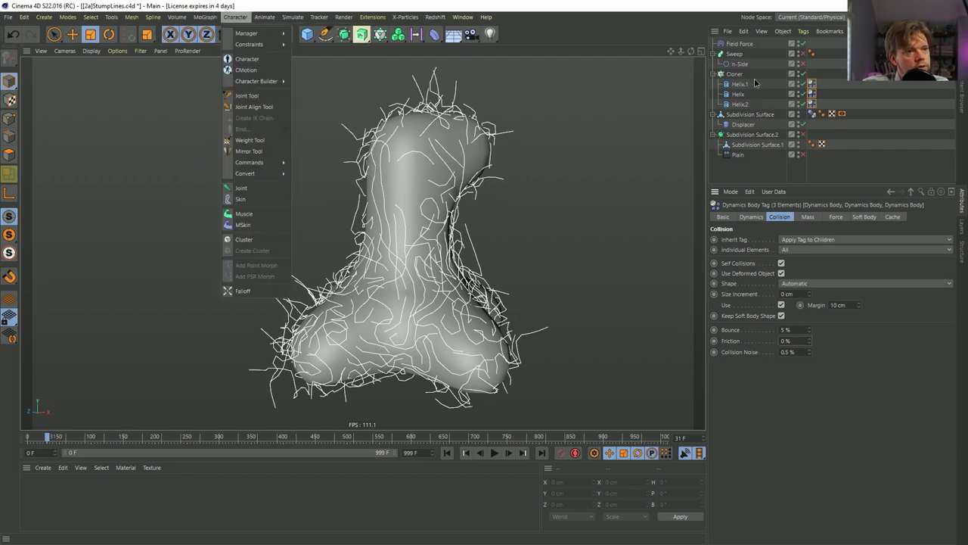
{"action": "mouse_move", "coordinate": [217, 18]}
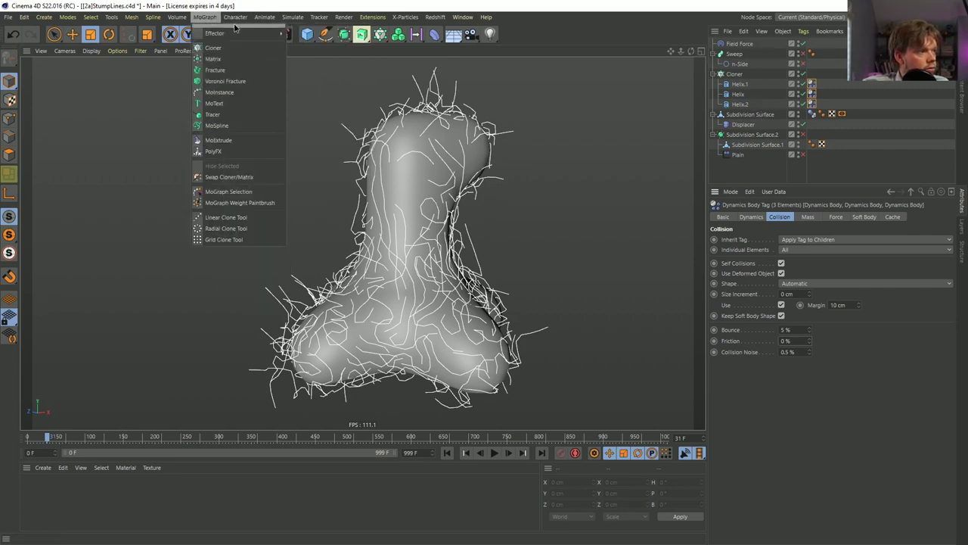
{"action": "mouse_move", "coordinate": [292, 17]}
{"action": "mouse_move", "coordinate": [310, 84]}
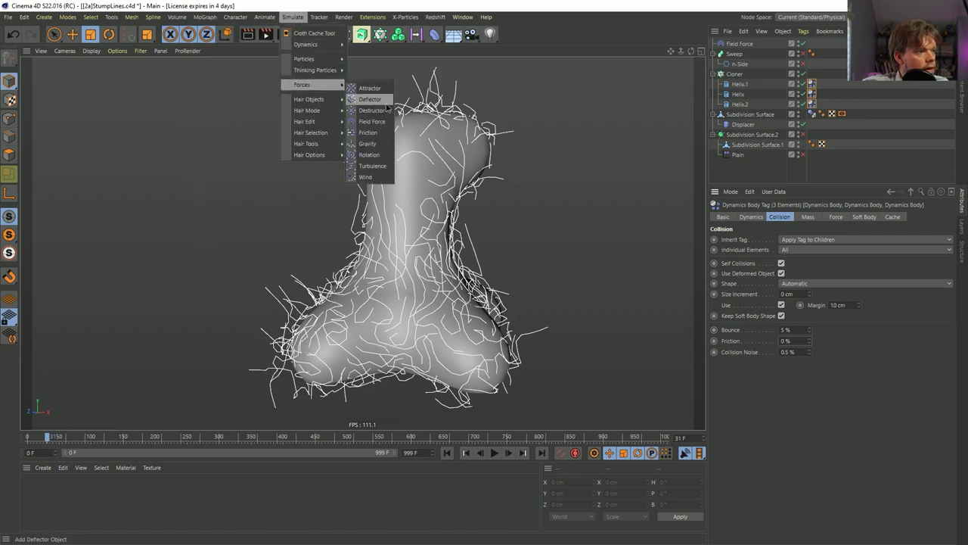
{"action": "left_click", "coordinate": [367, 161]}
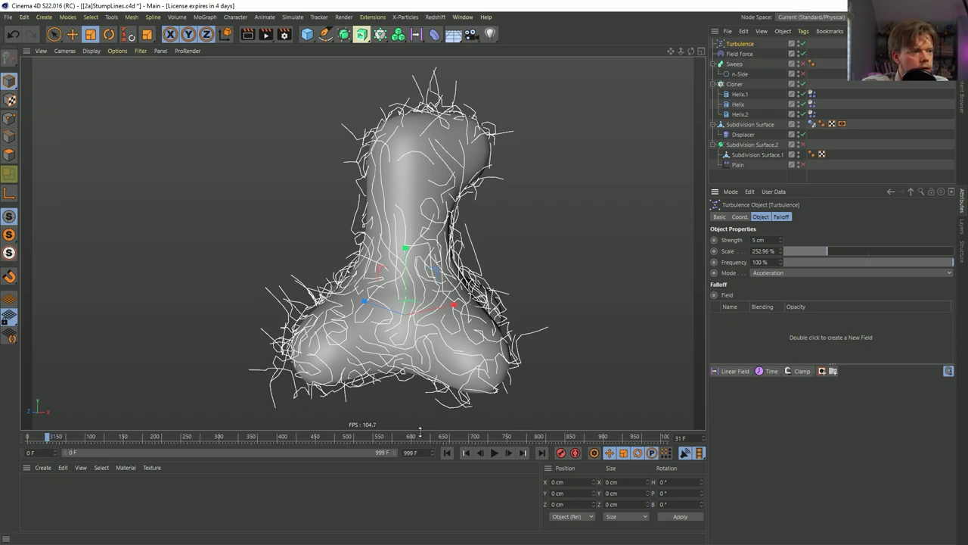
- Replay the turbulence simulation to frame 52, re-enable Subdivision Surface.2, and hide the Cloner
{"action": "left_click", "coordinate": [447, 452]}
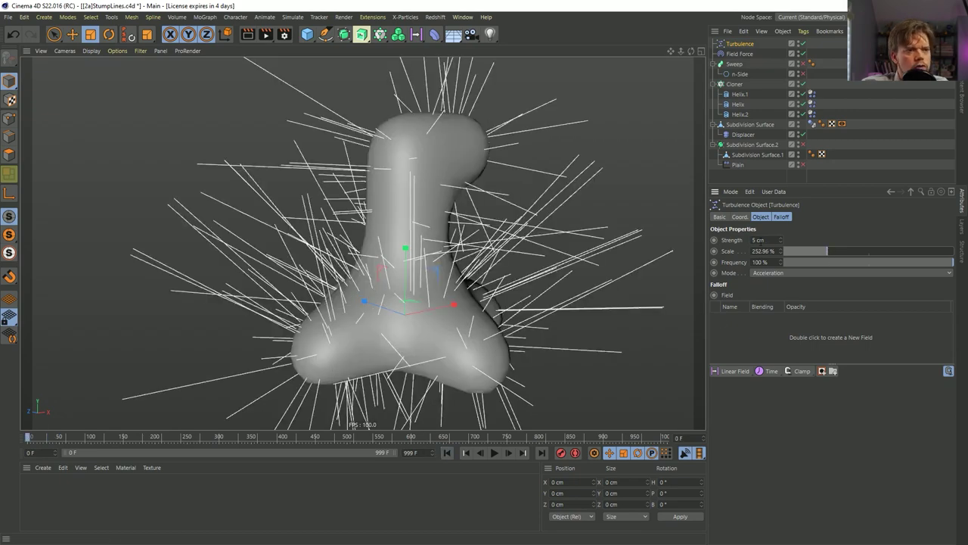
{"action": "left_click", "coordinate": [495, 452]}
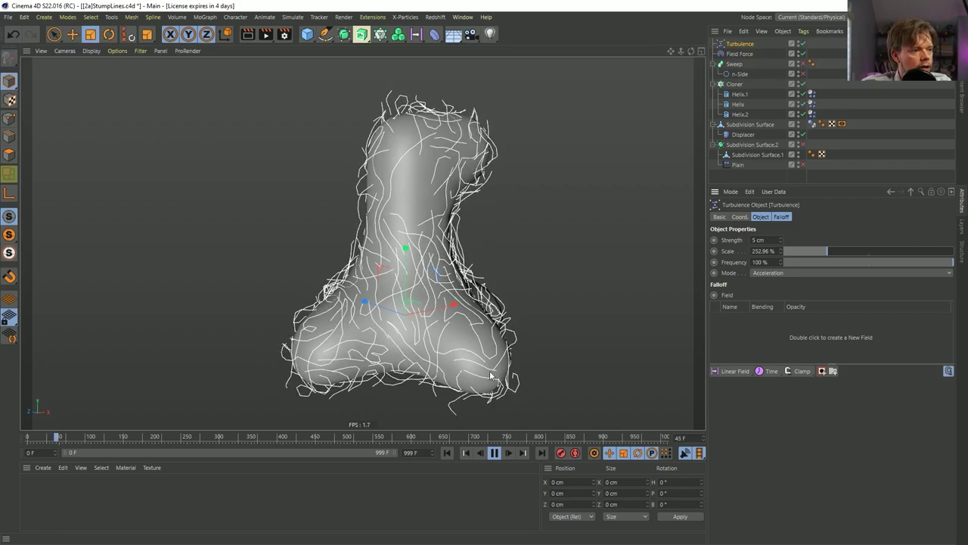
{"action": "left_click", "coordinate": [495, 453]}
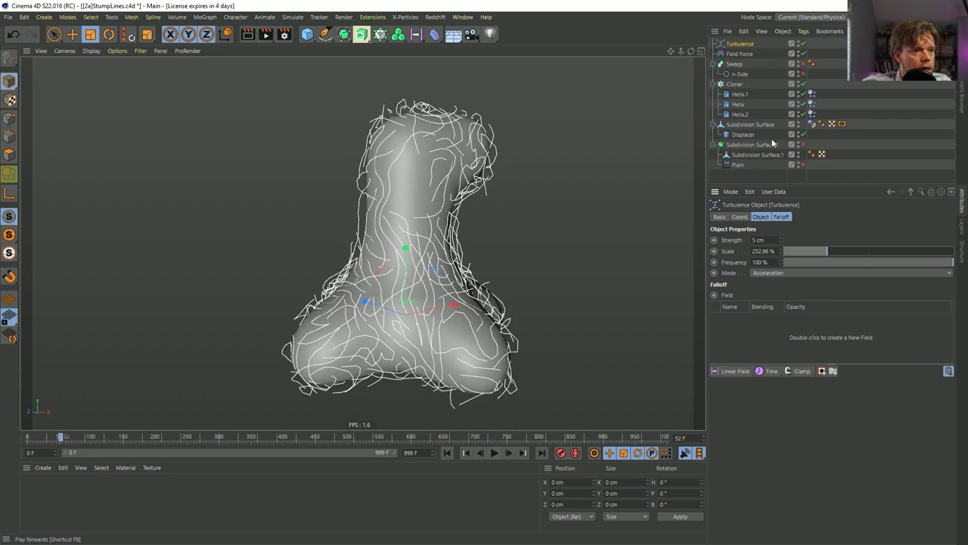
{"action": "left_click", "coordinate": [803, 144]}
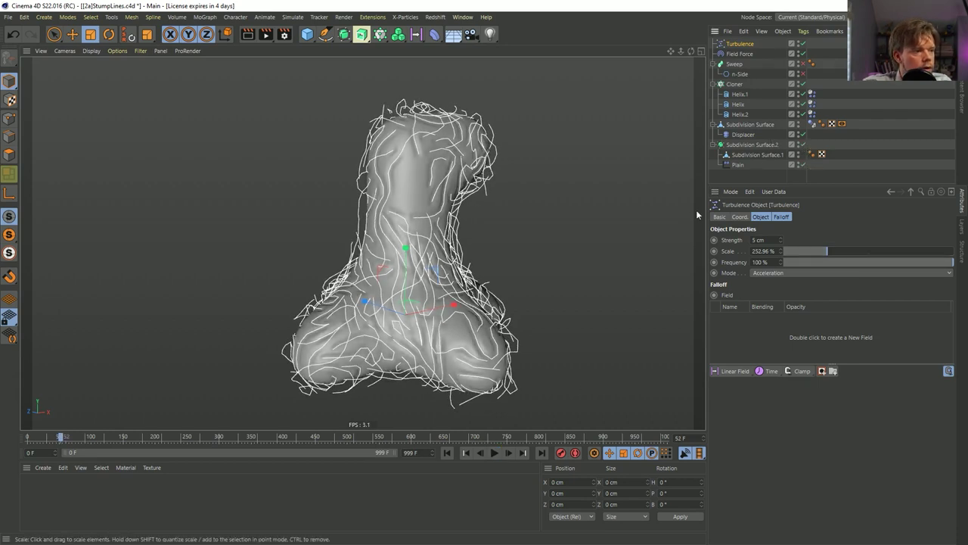
{"action": "left_click", "coordinate": [798, 83]}
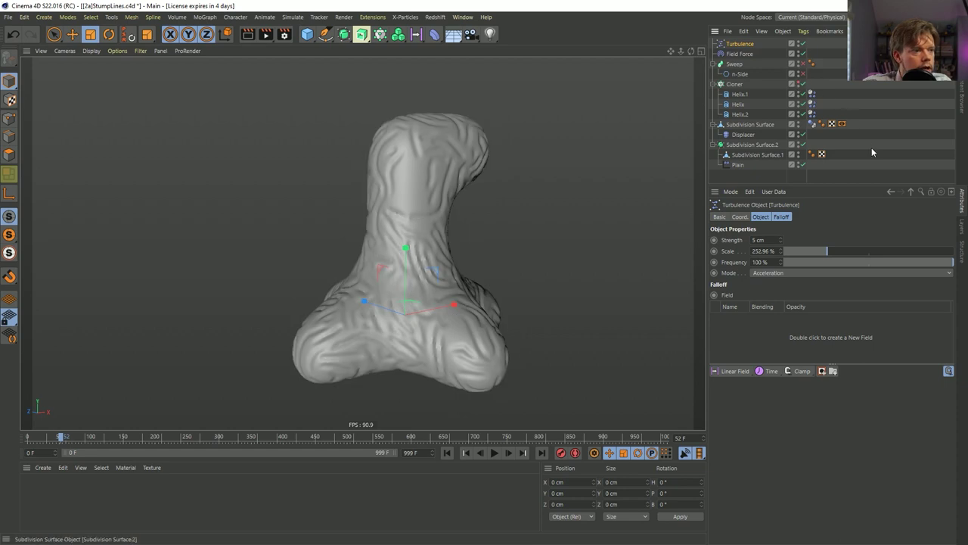
{"action": "left_click_drag", "start_coordinate": [385, 310], "coordinate": [467, 395], "text": "alt"}
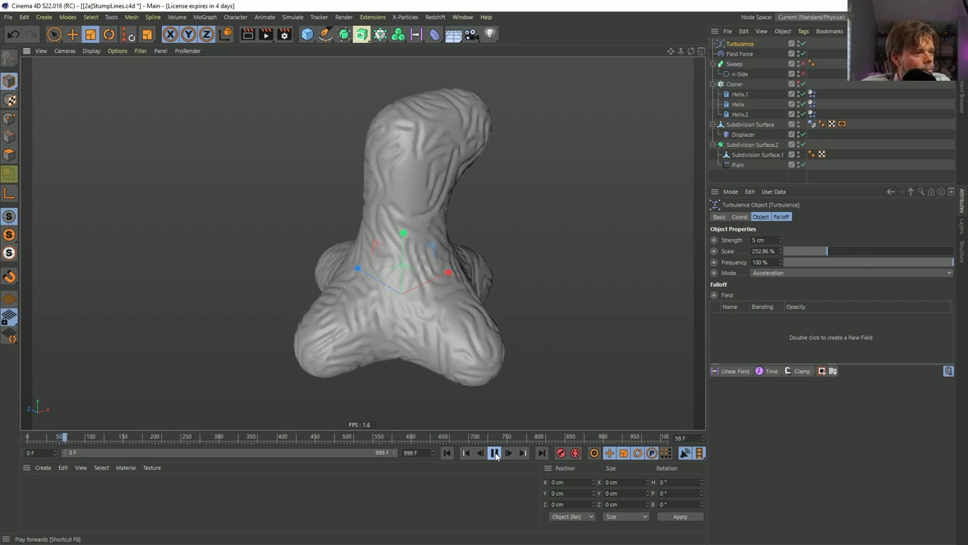
- Pause at frame 60 and increase the Plain spline field radius from 10 cm
{"action": "left_click", "coordinate": [495, 452]}
{"action": "left_click", "coordinate": [739, 164]}
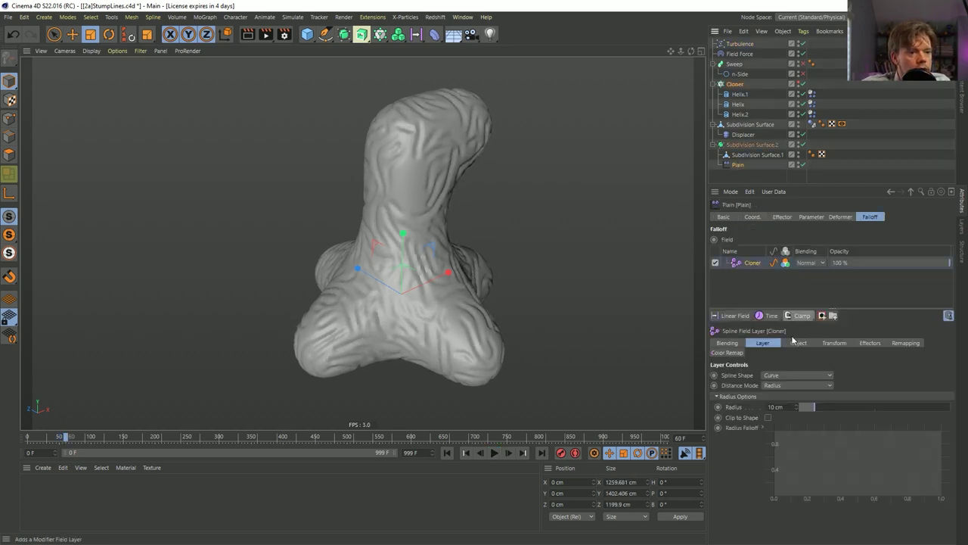
{"action": "left_click_drag", "start_coordinate": [819, 412], "coordinate": [824, 411]}
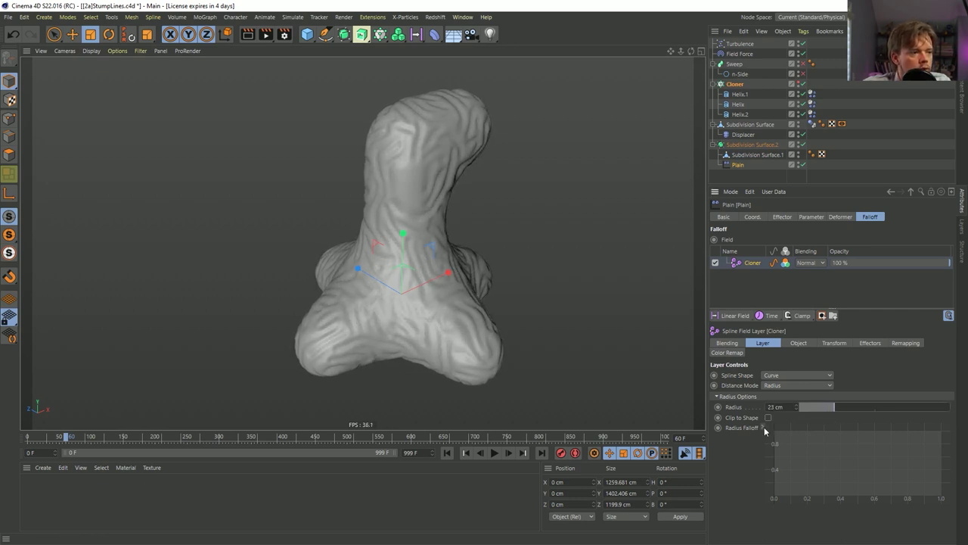
{"action": "left_click_drag", "start_coordinate": [826, 466], "coordinate": [819, 440]}
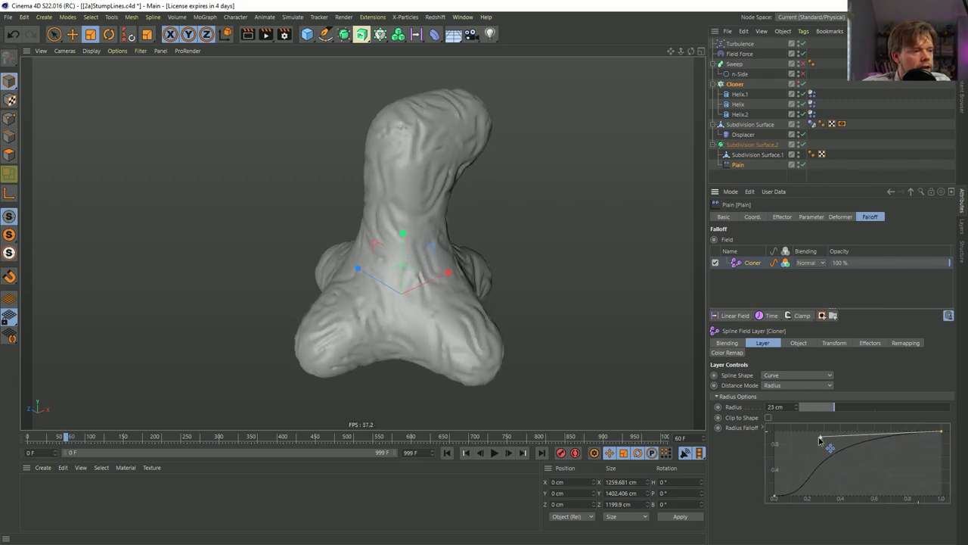
{"action": "left_click", "coordinate": [749, 144]}
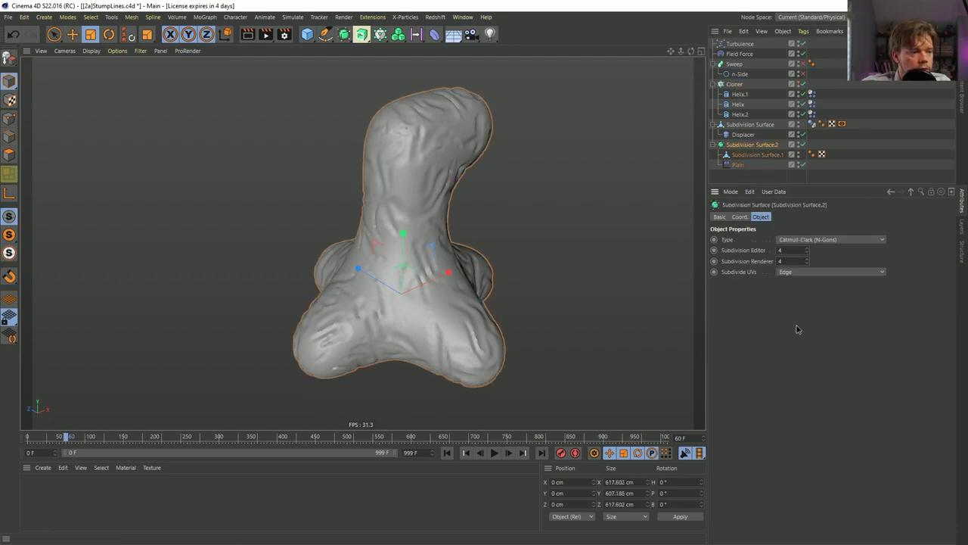
{"action": "scroll", "coordinate": [421, 135], "scroll_direction": "up", "scroll_amount": 5}
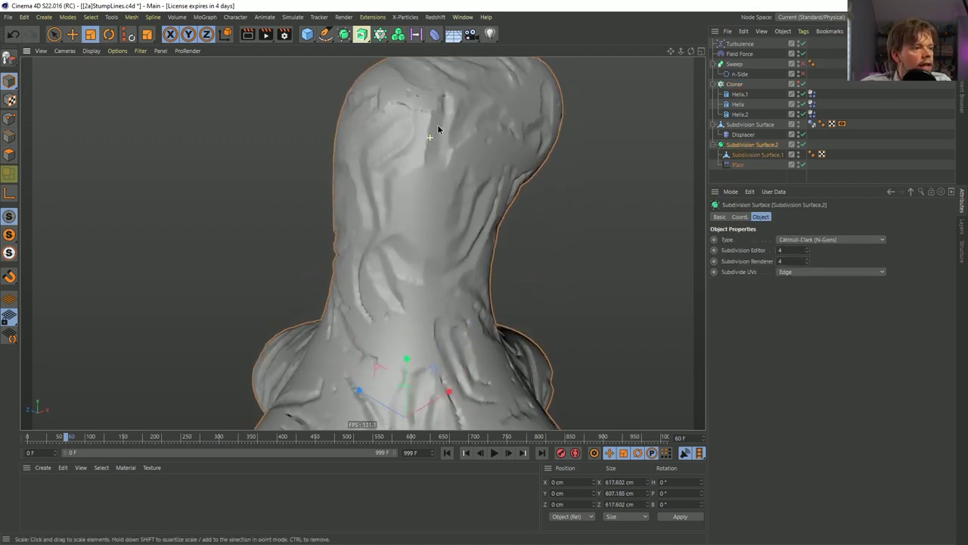
{"action": "mouse_move", "coordinate": [368, 220]}
{"action": "left_mouse_down", "text": "alt"}
{"action": "mouse_move", "coordinate": [412, 107]}
{"action": "mouse_move", "coordinate": [381, 108]}
{"action": "mouse_move", "coordinate": [515, 195]}
{"action": "mouse_move", "coordinate": [462, 244]}
{"action": "mouse_move", "coordinate": [510, 180]}
{"action": "mouse_move", "coordinate": [467, 245]}
{"action": "mouse_move", "coordinate": [485, 350]}
{"action": "mouse_move", "coordinate": [530, 326]}
{"action": "left_mouse_up", "text": "alt"}
- Give the Plain's radius falloff curve a steep start, then remove the shaping again
{"action": "left_click", "coordinate": [751, 165]}
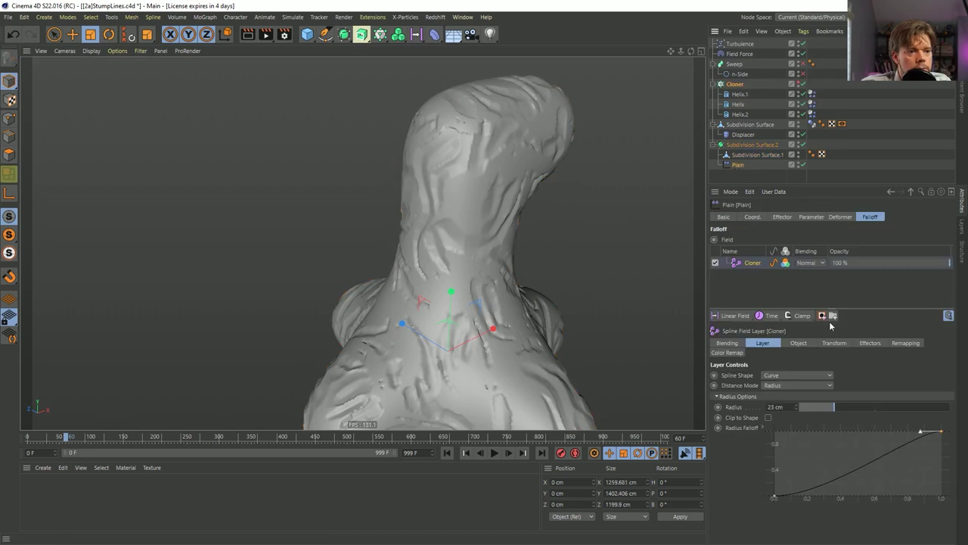
{"action": "left_click", "coordinate": [777, 499]}
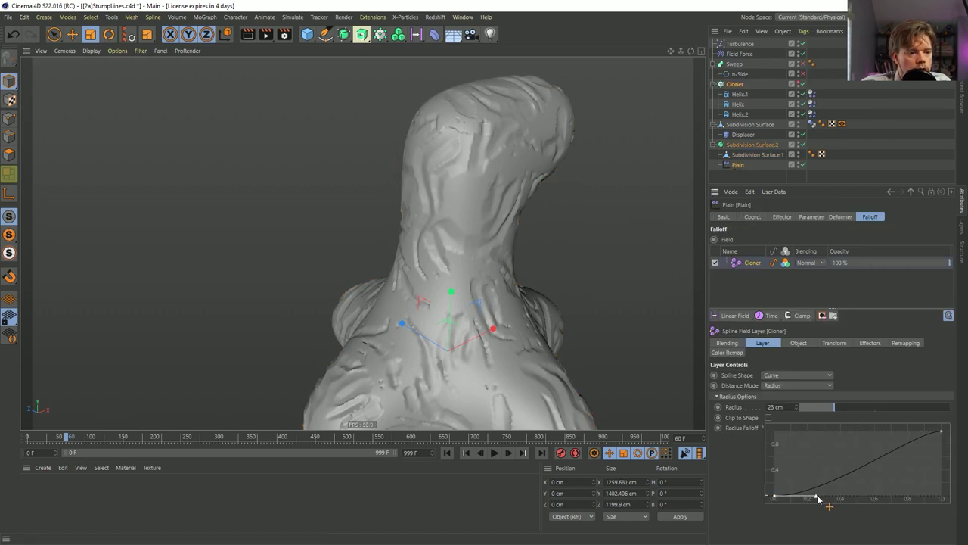
{"action": "left_click_drag", "start_coordinate": [817, 499], "coordinate": [790, 470]}
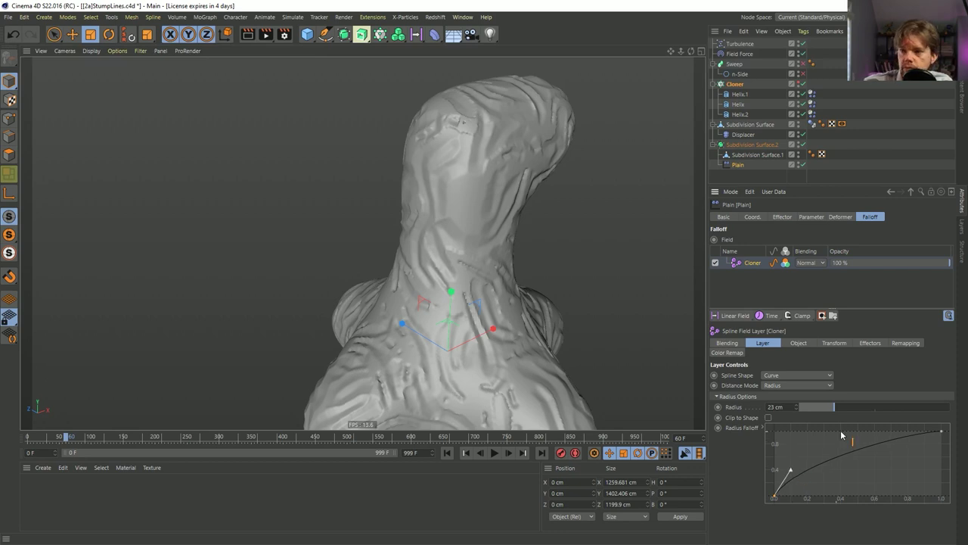
{"action": "left_click_drag", "start_coordinate": [457, 245], "coordinate": [394, 230], "text": "alt"}
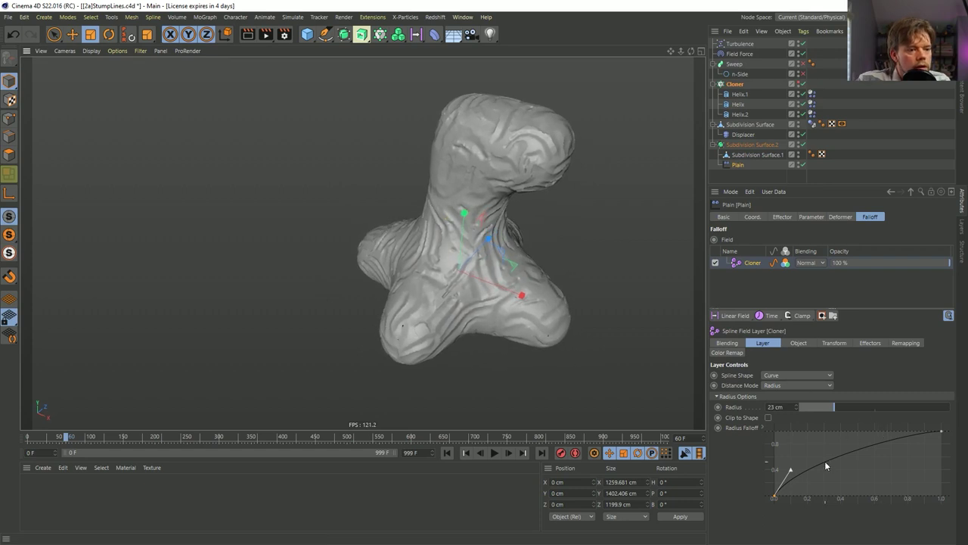
{"action": "left_click_drag", "start_coordinate": [734, 507], "coordinate": [837, 469]}
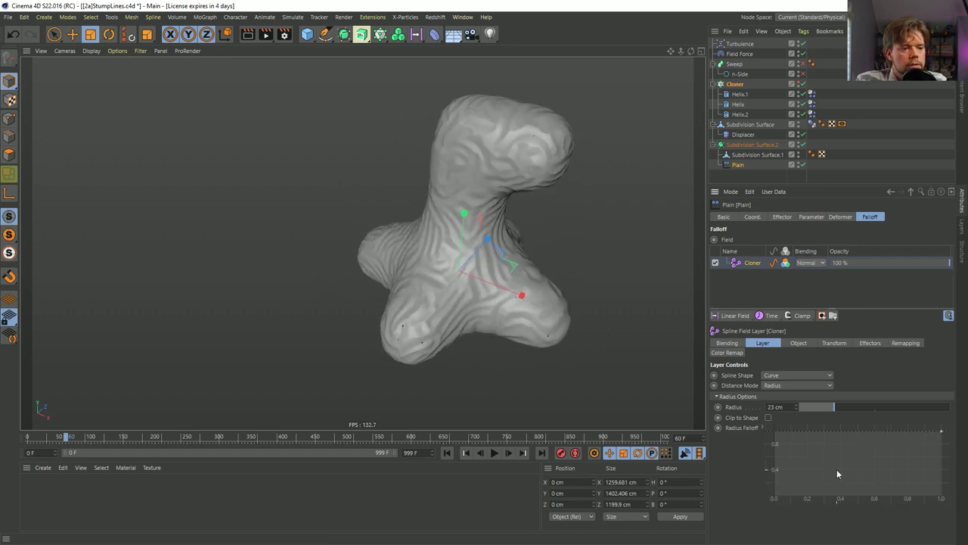
{"action": "left_click_drag", "start_coordinate": [461, 209], "coordinate": [596, 253], "text": "alt"}
{"action": "left_click_drag", "start_coordinate": [514, 258], "coordinate": [467, 279], "text": "alt"}
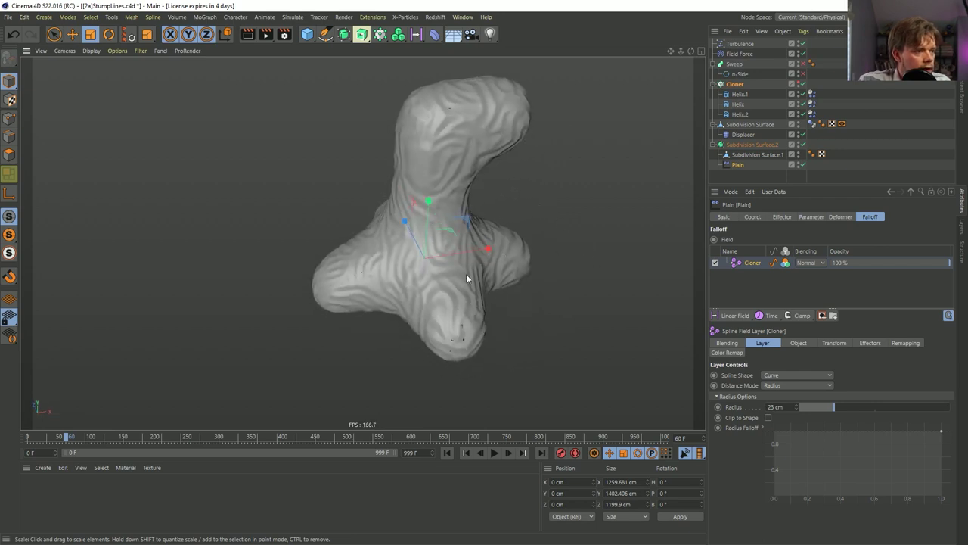
{"action": "right_click_drag", "start_coordinate": [376, 293], "coordinate": [447, 281], "text": "alt"}
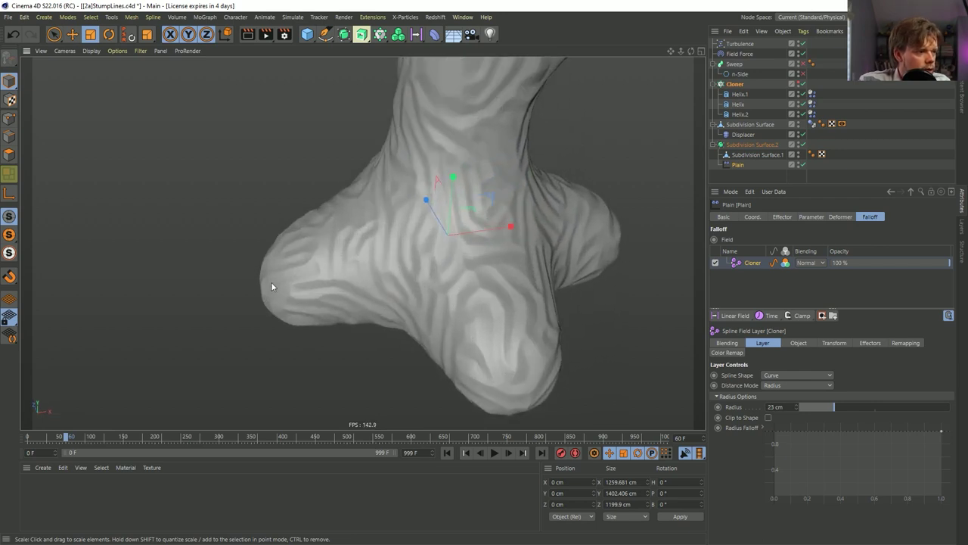
{"action": "left_click_drag", "start_coordinate": [451, 261], "coordinate": [475, 213], "text": "alt"}
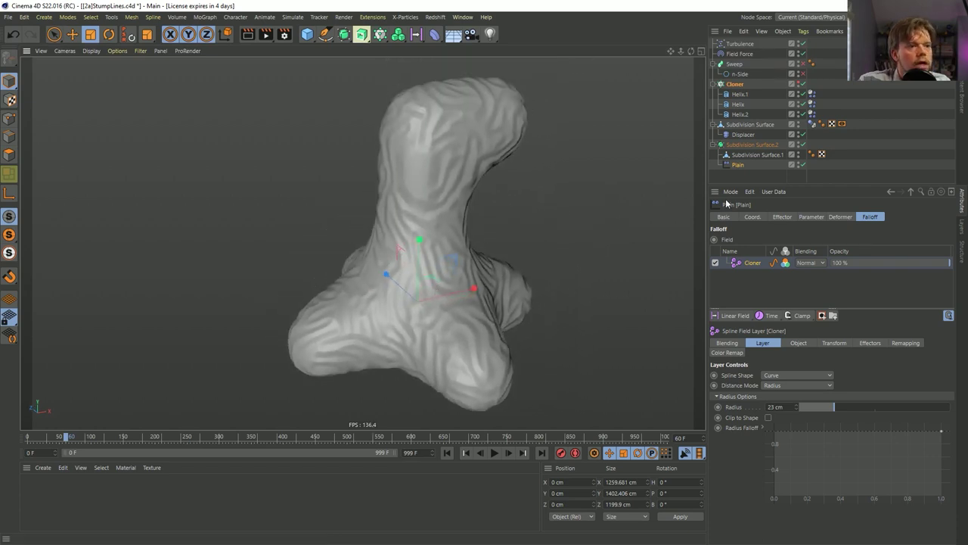
- Push the Plain effector's P.Z offset from -5 cm to about -20 cm
{"action": "left_click", "coordinate": [782, 217]}
{"action": "left_click", "coordinate": [811, 216]}
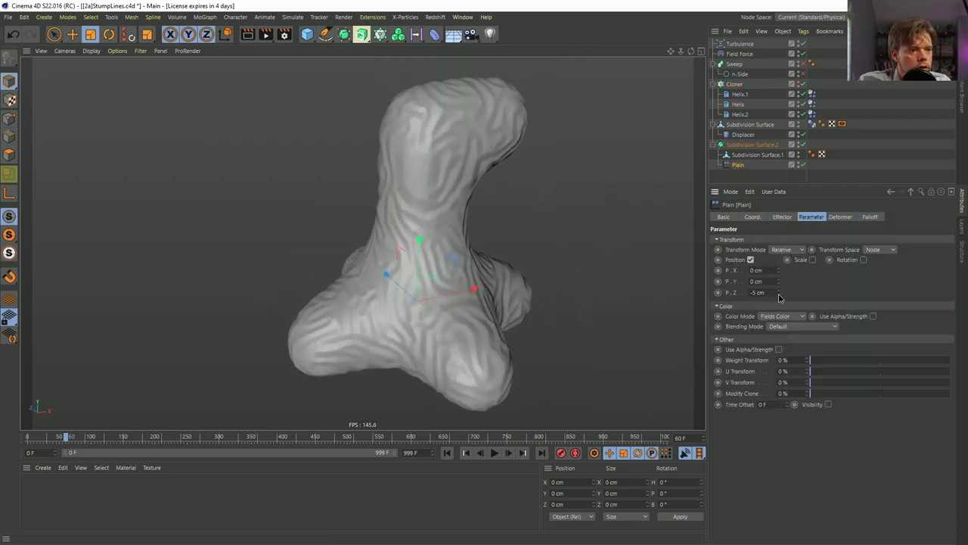
{"action": "left_click_drag", "start_coordinate": [779, 292], "coordinate": [779, 311]}
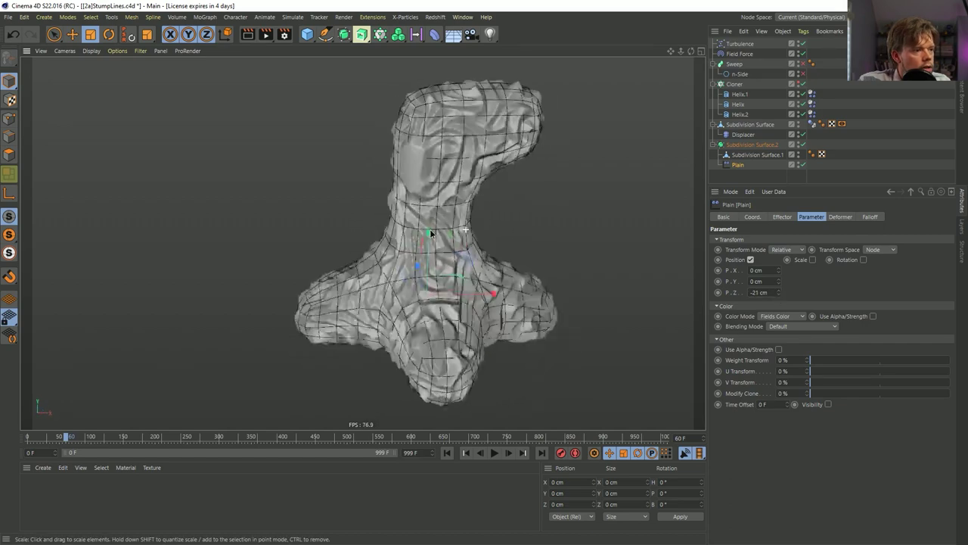
{"action": "left_click", "coordinate": [855, 140]}
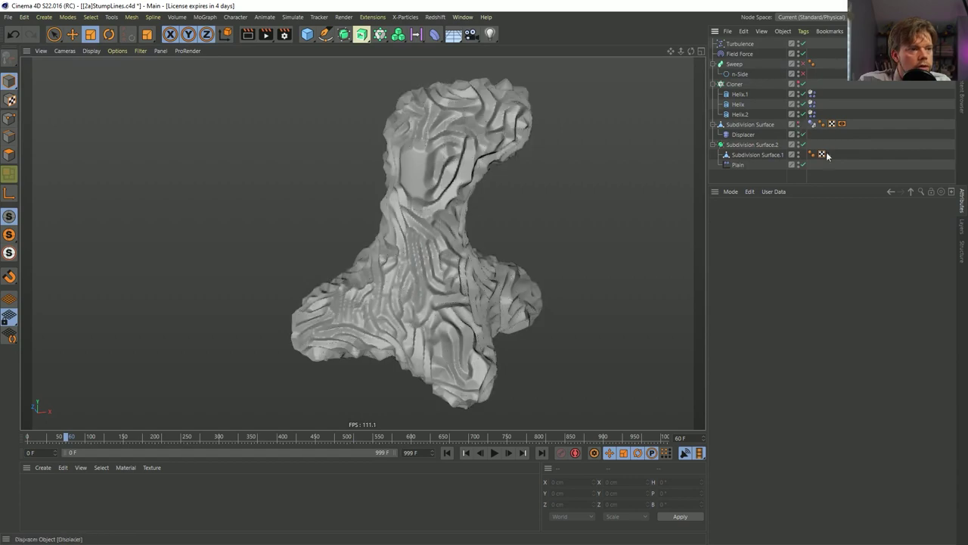
- Replay the animation from frame 0, then select Subdivision Surface.2 for its display options
{"action": "left_click_drag", "start_coordinate": [421, 270], "coordinate": [466, 305], "text": "alt"}
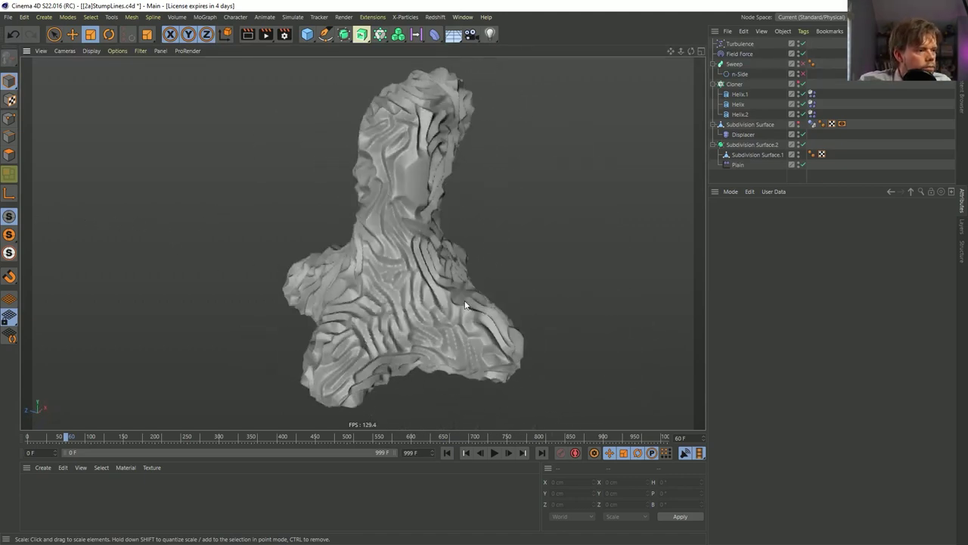
{"action": "left_click", "coordinate": [447, 453]}
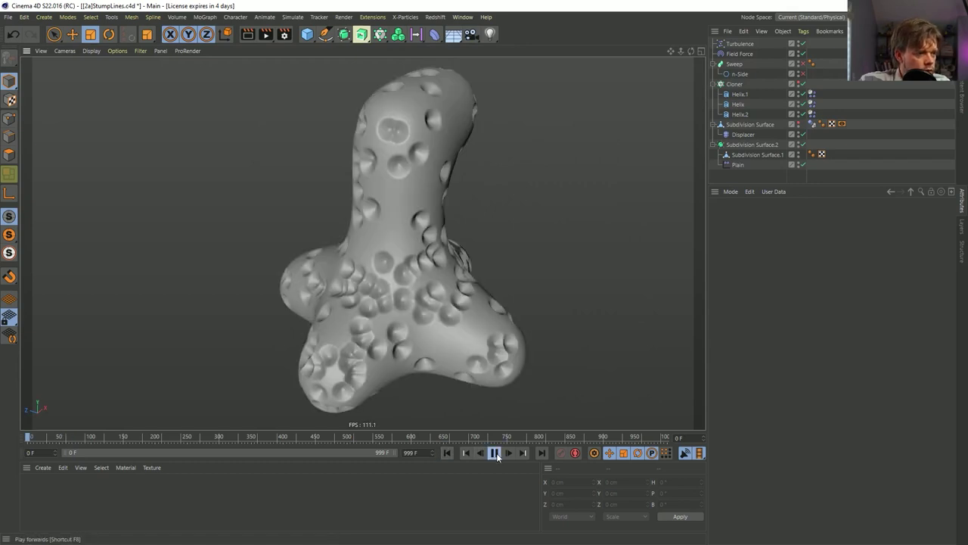
{"action": "left_click", "coordinate": [495, 452]}
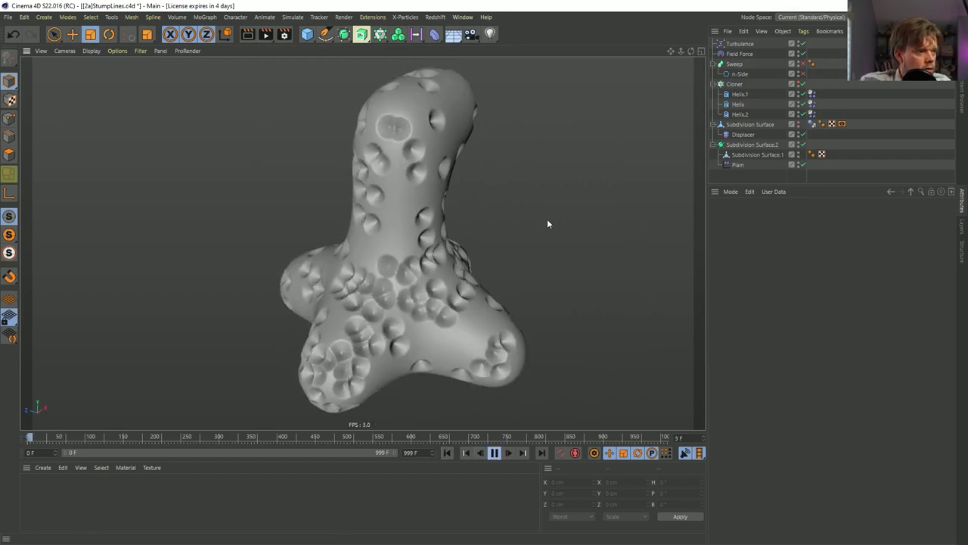
{"action": "left_click", "coordinate": [756, 144]}
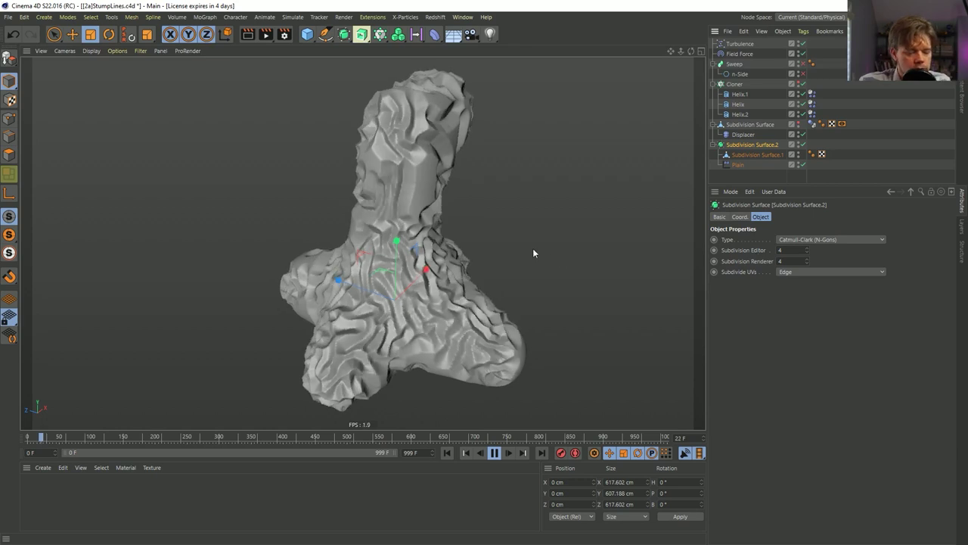
{"action": "key", "text": "n"}
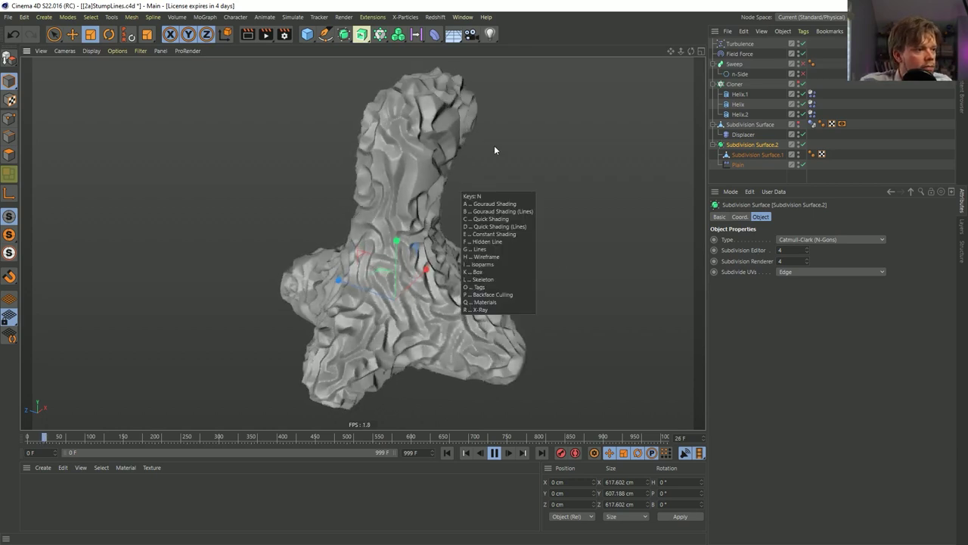
{"action": "key", "text": "n"}
{"action": "key", "text": "b"}
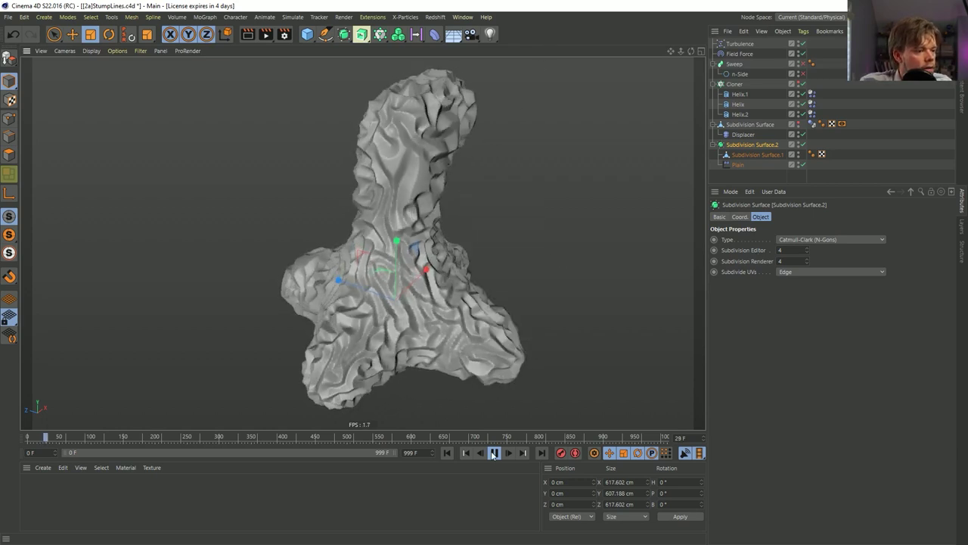
{"action": "left_click", "coordinate": [494, 453]}
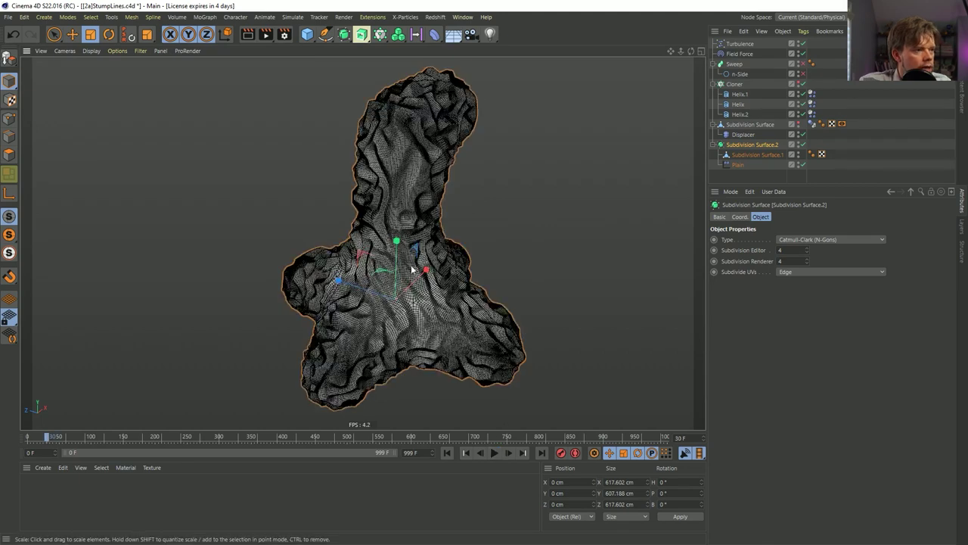
{"action": "left_click", "coordinate": [494, 452]}
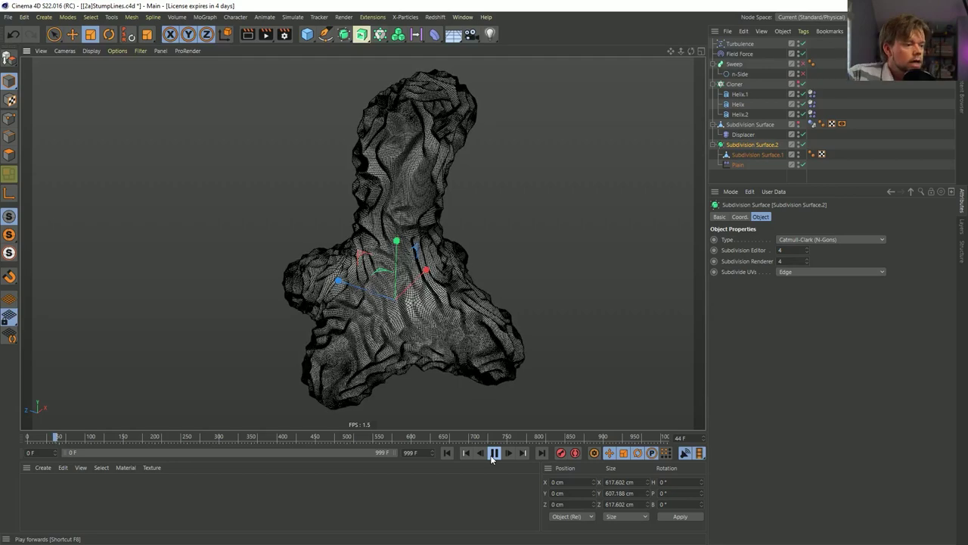
{"action": "left_click", "coordinate": [494, 452]}
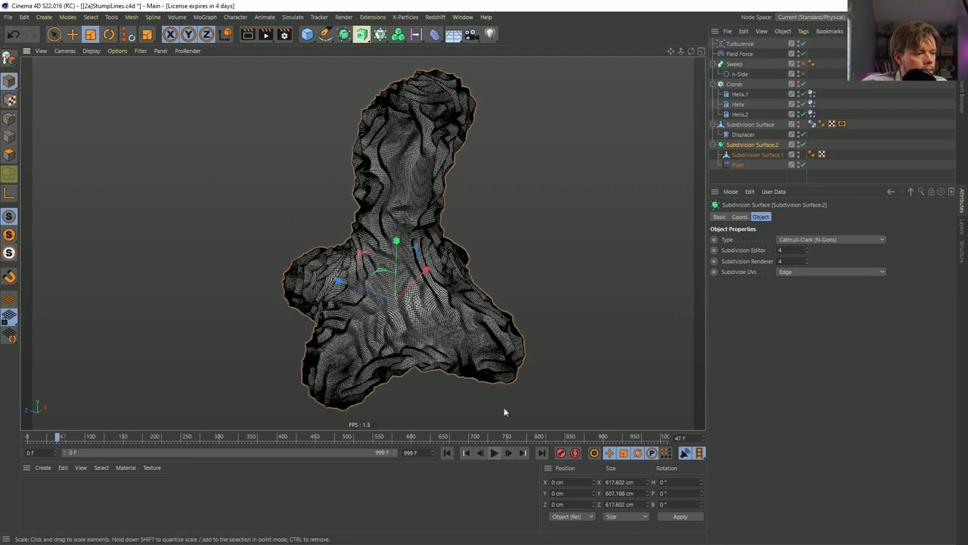
{"action": "left_click_drag", "start_coordinate": [233, 170], "coordinate": [666, 147], "text": "alt"}
{"action": "left_click", "coordinate": [884, 160]}
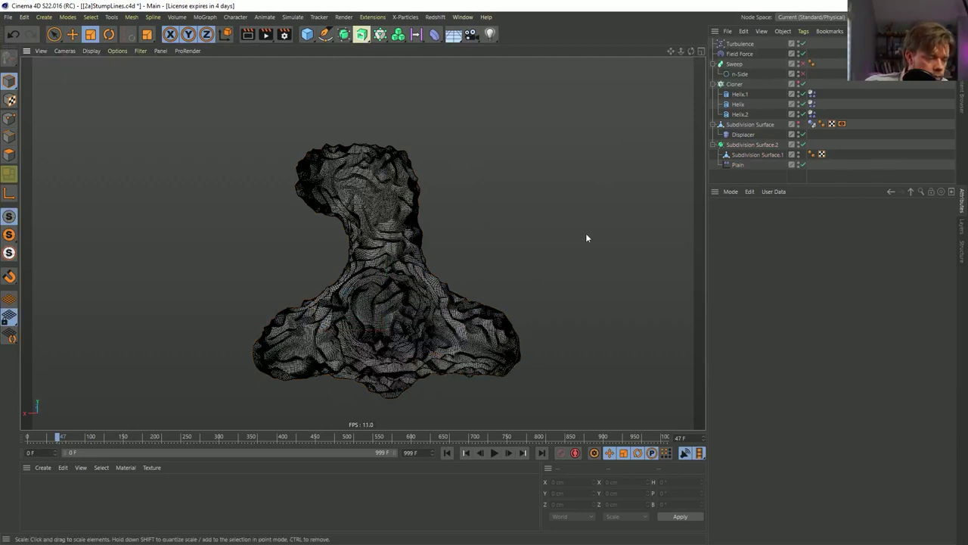
{"action": "left_click_drag", "start_coordinate": [424, 271], "coordinate": [366, 305], "text": "alt"}
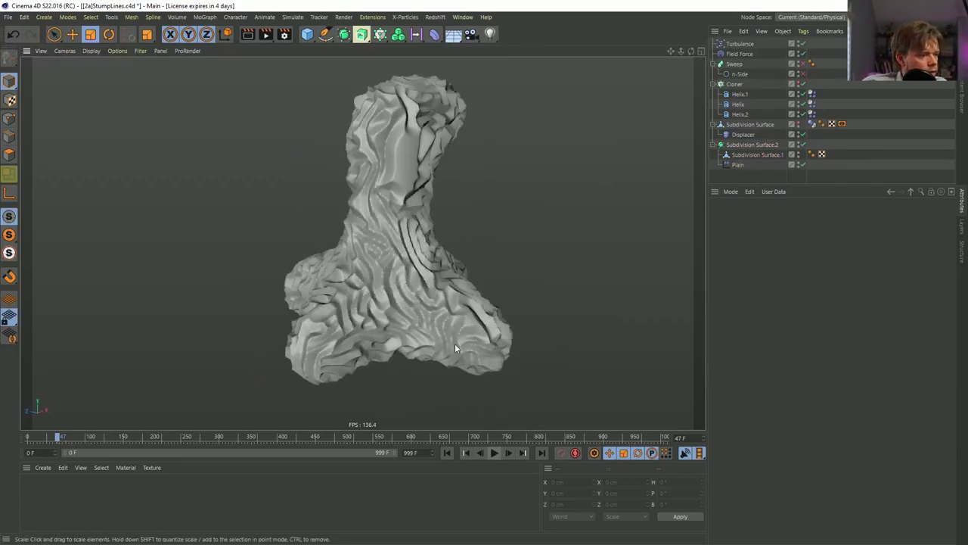
{"action": "mouse_move", "coordinate": [455, 343]}
{"action": "right_mouse_down", "text": "alt"}
{"action": "mouse_move", "coordinate": [355, 296]}
{"action": "mouse_move", "coordinate": [353, 261]}
{"action": "right_mouse_up", "text": "alt"}
{"action": "mouse_move", "coordinate": [354, 261]}
{"action": "left_mouse_down", "text": "alt"}
{"action": "mouse_move", "coordinate": [527, 244]}
{"action": "mouse_move", "coordinate": [369, 283]}
{"action": "mouse_move", "coordinate": [367, 311]}
{"action": "mouse_move", "coordinate": [400, 299]}
{"action": "mouse_move", "coordinate": [395, 289]}
{"action": "mouse_move", "coordinate": [443, 392]}
{"action": "left_mouse_up", "text": "alt"}
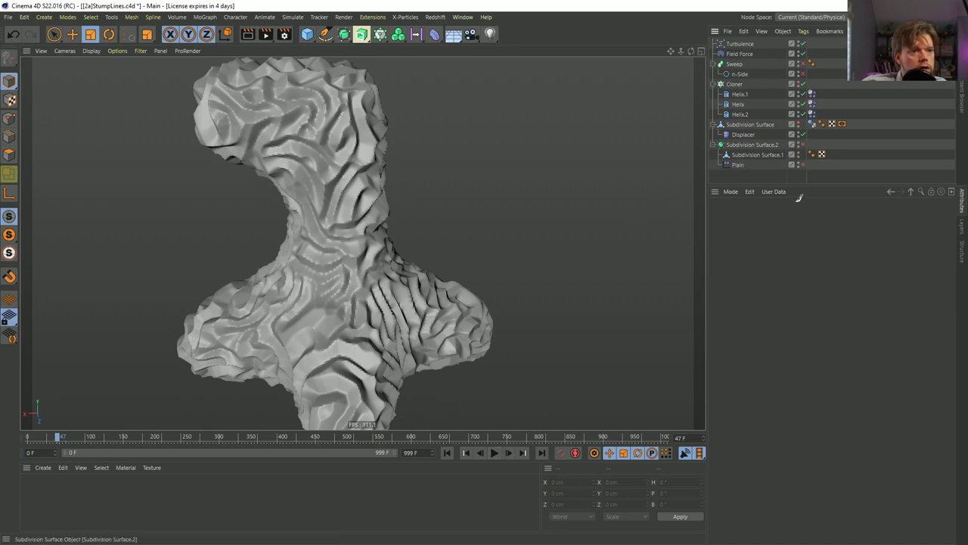
- Re-enable the Cloner to show the helix strands, stopping playback at frame 61
{"action": "left_click", "coordinate": [802, 84]}
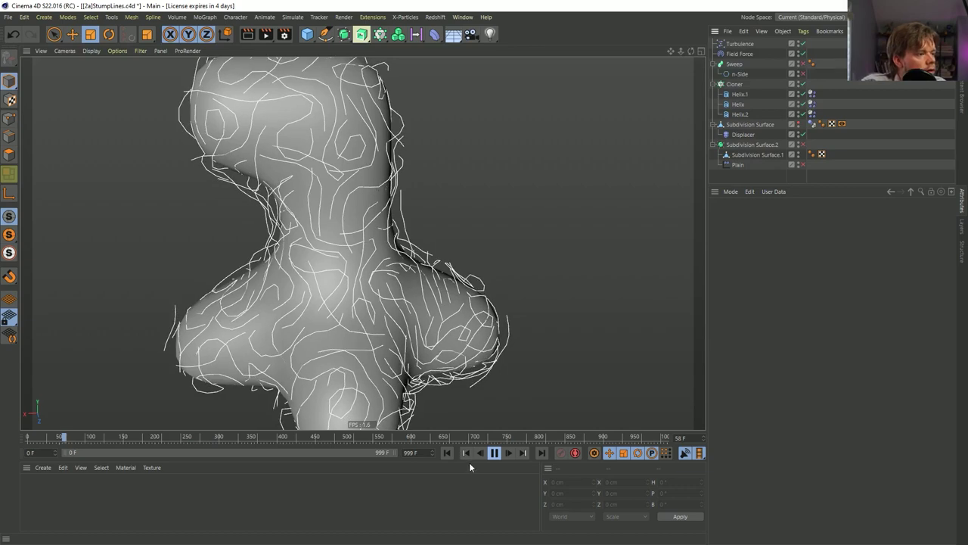
{"action": "left_click", "coordinate": [492, 452]}
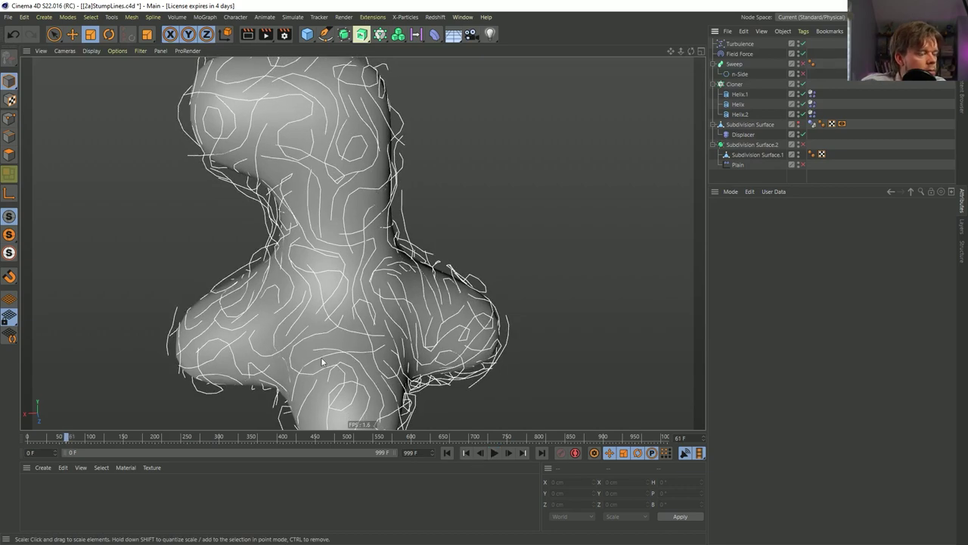
{"action": "left_click_drag", "start_coordinate": [359, 307], "coordinate": [363, 284], "text": "alt"}
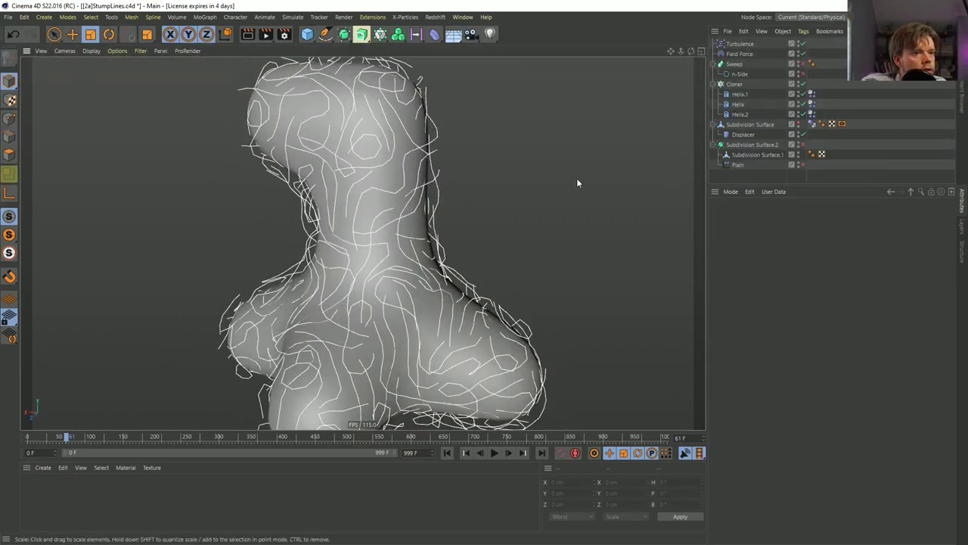
- Disable Subdivision Surface.2 in the Object Manager
{"action": "left_click", "coordinate": [771, 145]}
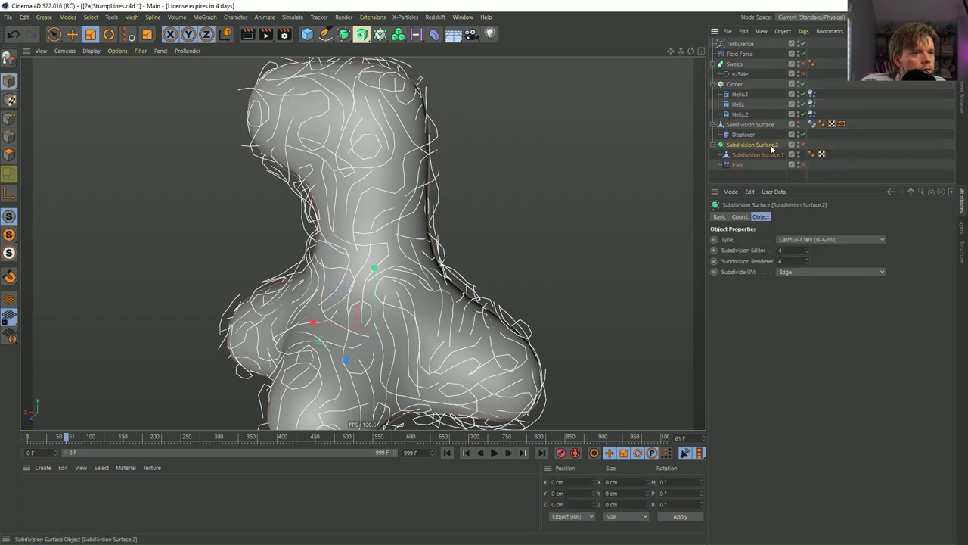
{"action": "left_click", "coordinate": [802, 144]}
{"action": "left_click", "coordinate": [751, 154]}
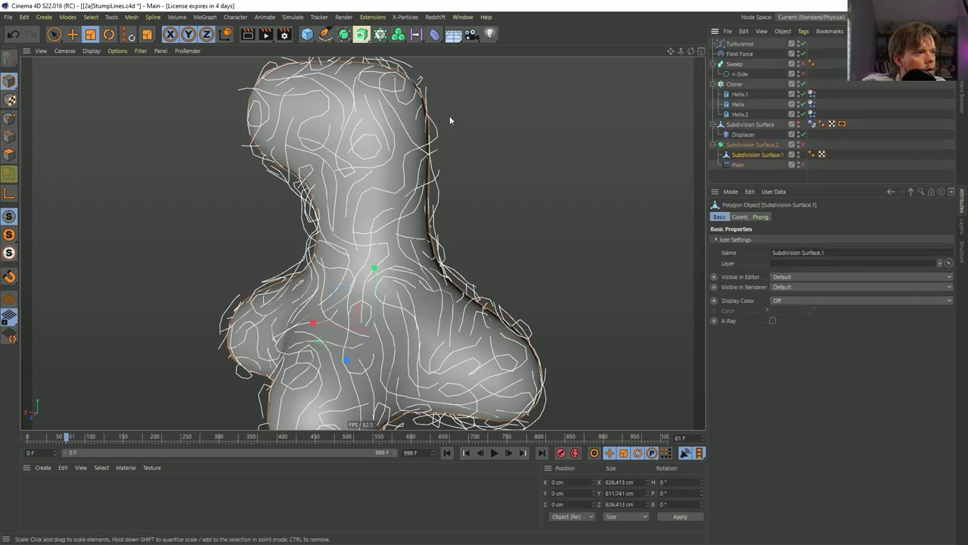
- Set the first Subdivision Surface's Visible in Editor and Visible in Renderer to Off
{"action": "mouse_move", "coordinate": [450, 116]}
{"action": "left_mouse_down", "text": "alt"}
{"action": "mouse_move", "coordinate": [327, 84]}
{"action": "mouse_move", "coordinate": [541, 148]}
{"action": "left_mouse_up", "text": "alt"}
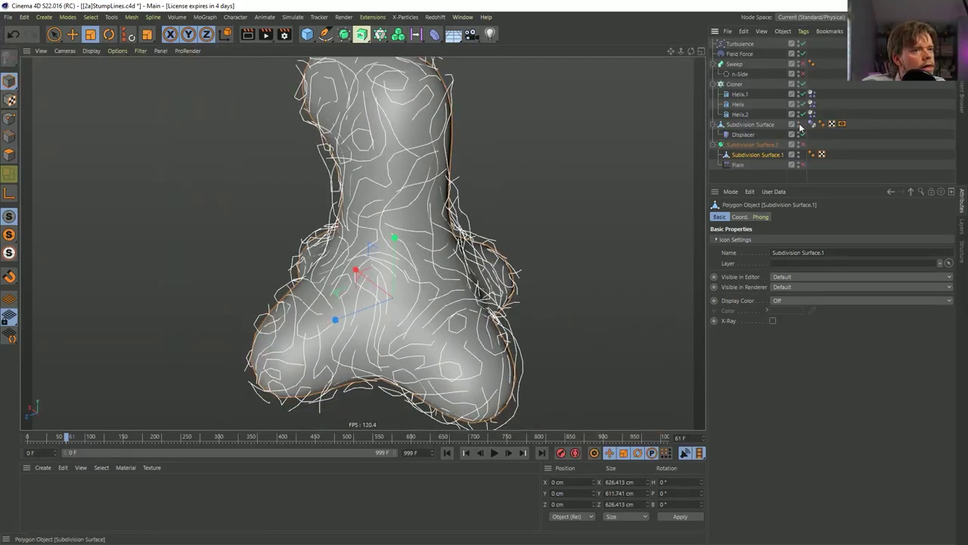
{"action": "left_click", "coordinate": [760, 125]}
{"action": "mouse_move", "coordinate": [375, 183]}
{"action": "left_mouse_down", "text": "alt"}
{"action": "mouse_move", "coordinate": [349, 187]}
{"action": "mouse_move", "coordinate": [246, 140]}
{"action": "mouse_move", "coordinate": [275, 109]}
{"action": "mouse_move", "coordinate": [426, 192]}
{"action": "left_mouse_up", "text": "alt"}
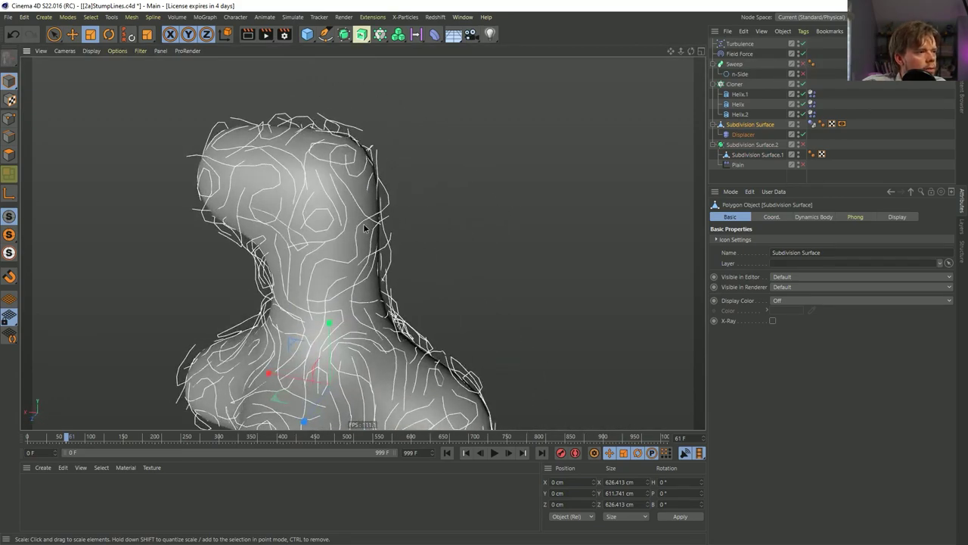
{"action": "left_click_drag", "start_coordinate": [364, 227], "coordinate": [368, 259], "text": "alt"}
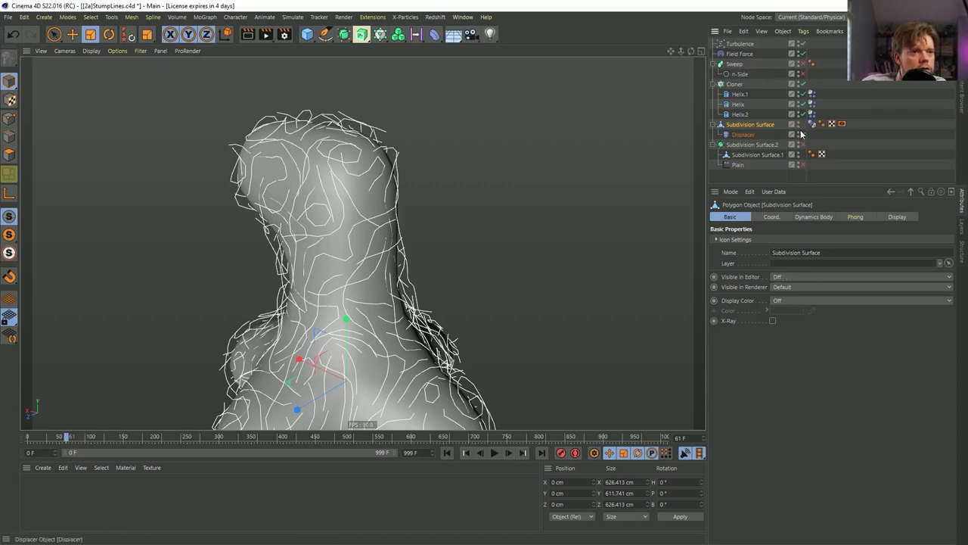
{"action": "left_click", "coordinate": [799, 127]}
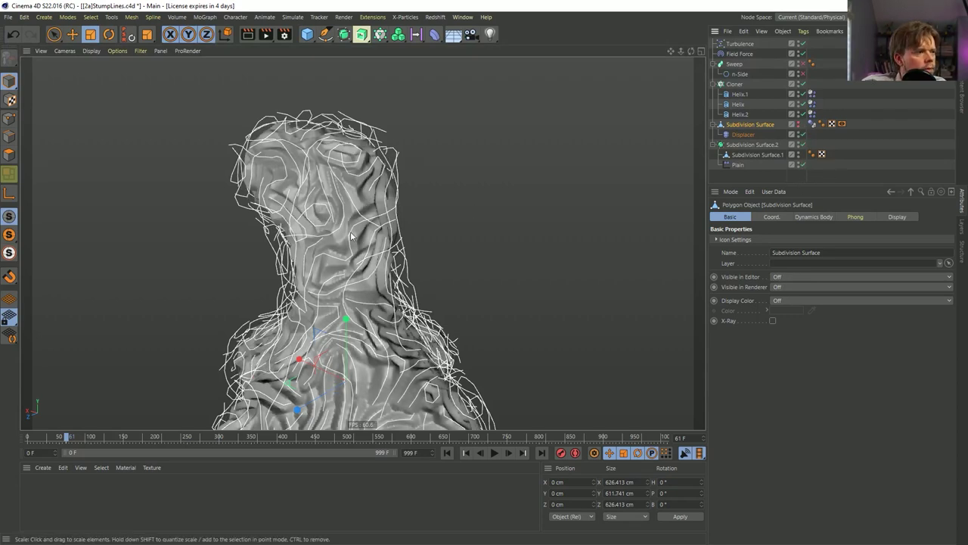
{"action": "mouse_move", "coordinate": [424, 216]}
{"action": "left_mouse_down", "text": "alt"}
{"action": "mouse_move", "coordinate": [401, 187]}
{"action": "mouse_move", "coordinate": [203, 299]}
{"action": "mouse_move", "coordinate": [376, 340]}
{"action": "mouse_move", "coordinate": [390, 300]}
{"action": "left_mouse_up", "text": "alt"}
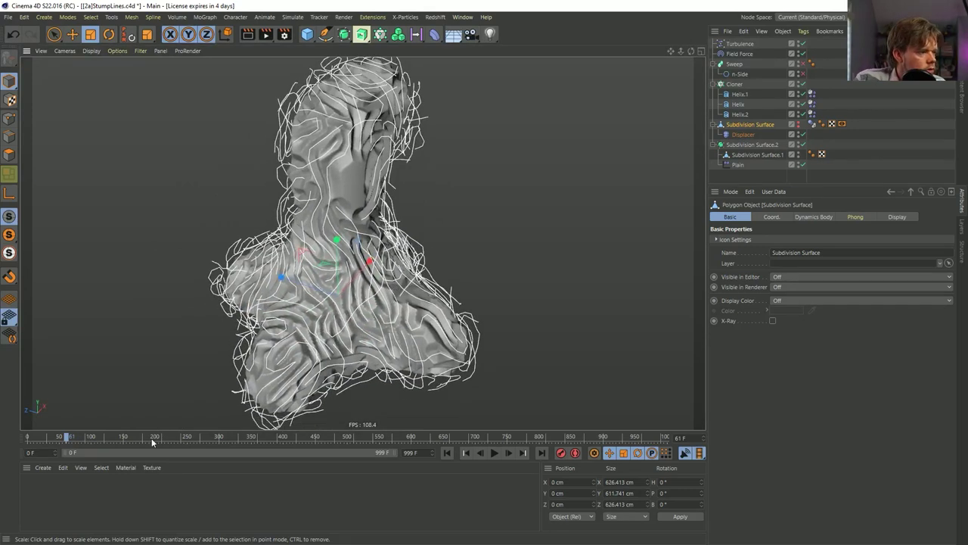
{"action": "left_click", "coordinate": [38, 500]}
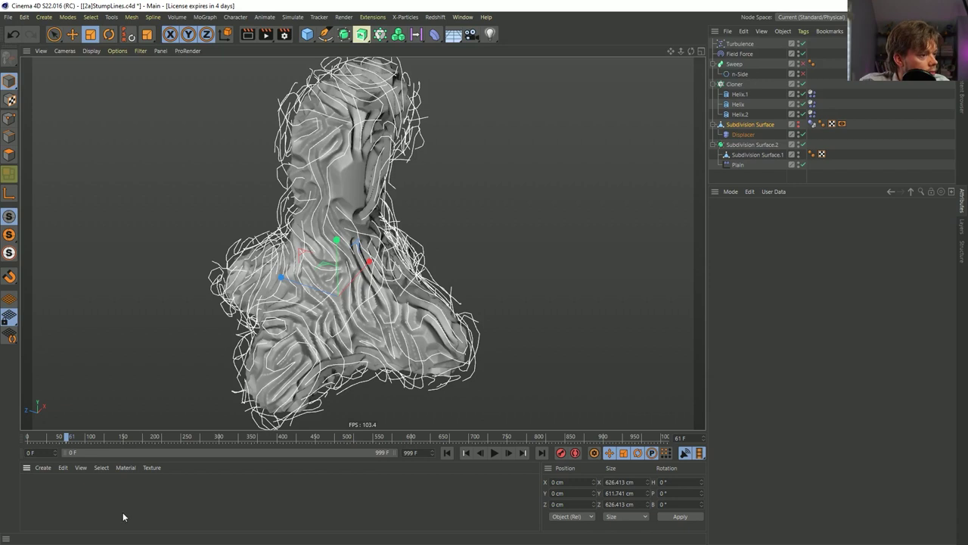
{"action": "left_click", "coordinate": [43, 469]}
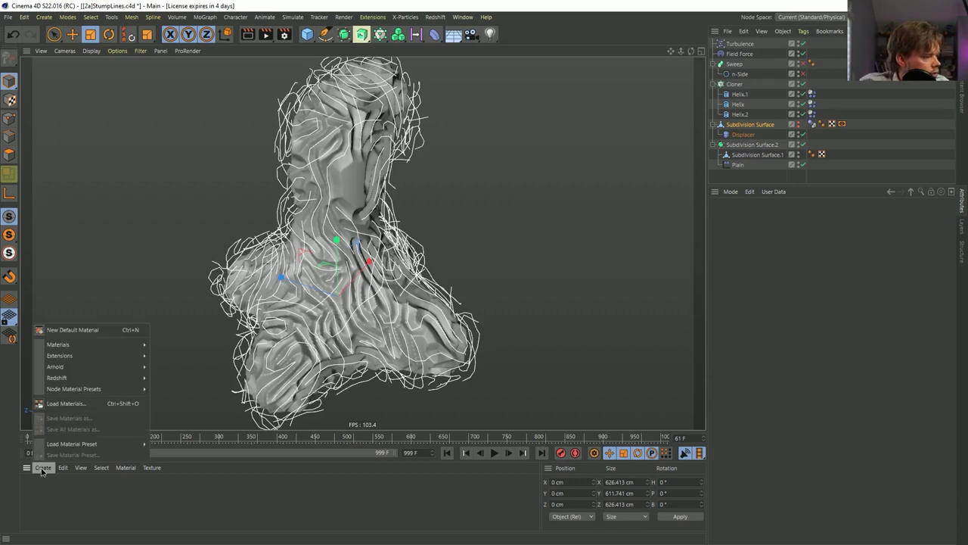
- Check the frame range in Render Settings, leaving it unchanged
{"action": "left_click", "coordinate": [43, 469]}
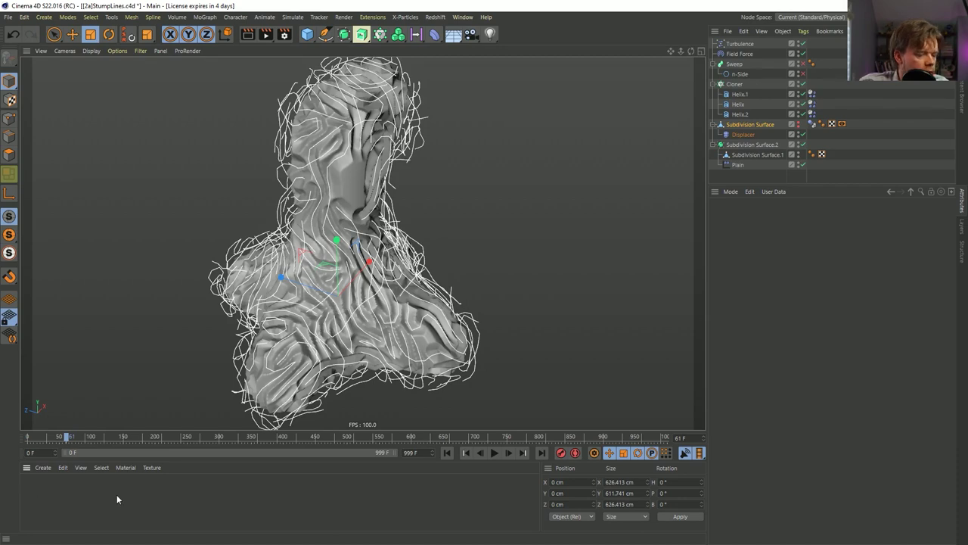
{"action": "left_click", "coordinate": [266, 34]}
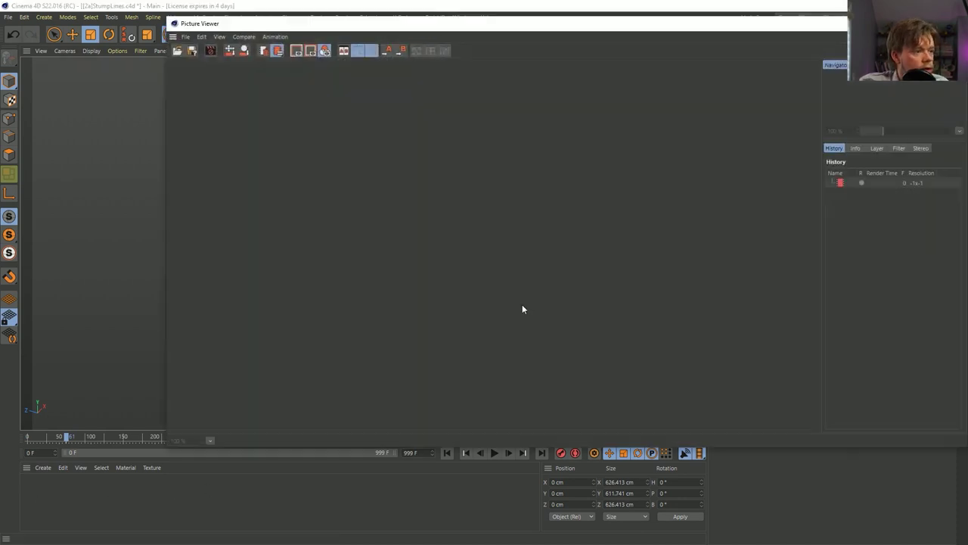
{"action": "key", "text": "ctrl+b"}
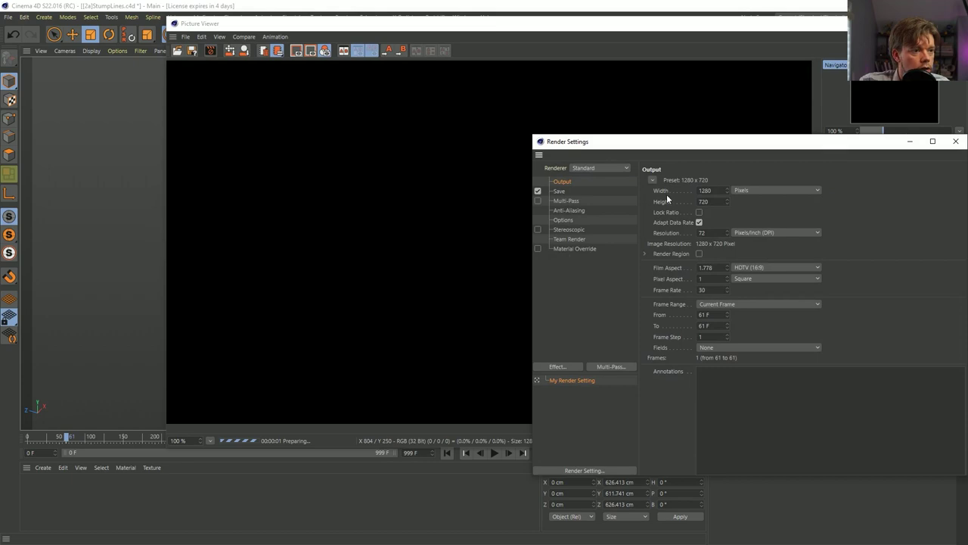
{"action": "left_click", "coordinate": [726, 304]}
{"action": "left_click", "coordinate": [726, 335]}
{"action": "left_click", "coordinate": [955, 140]}
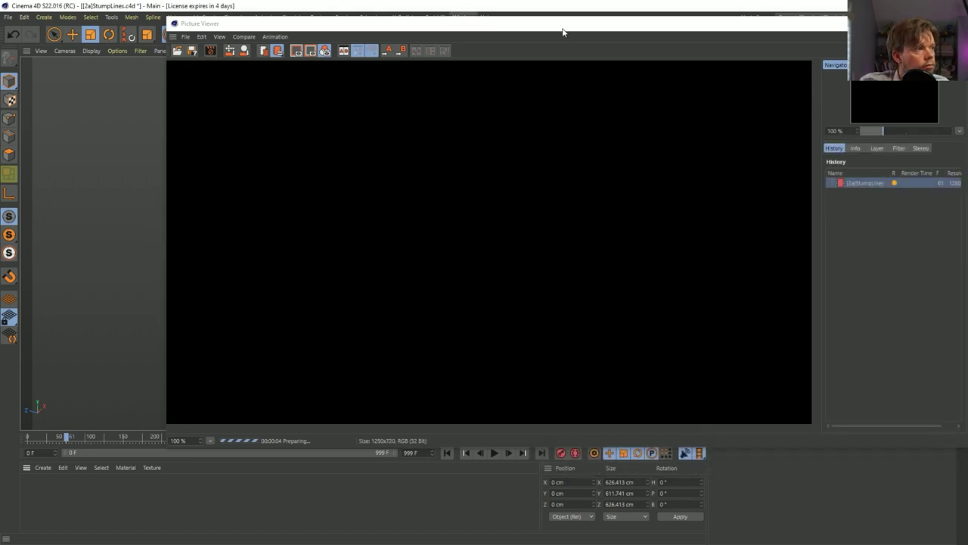
- Restart the Picture Viewer render without saving, then move the viewer down
{"action": "key", "text": "shift+r"}
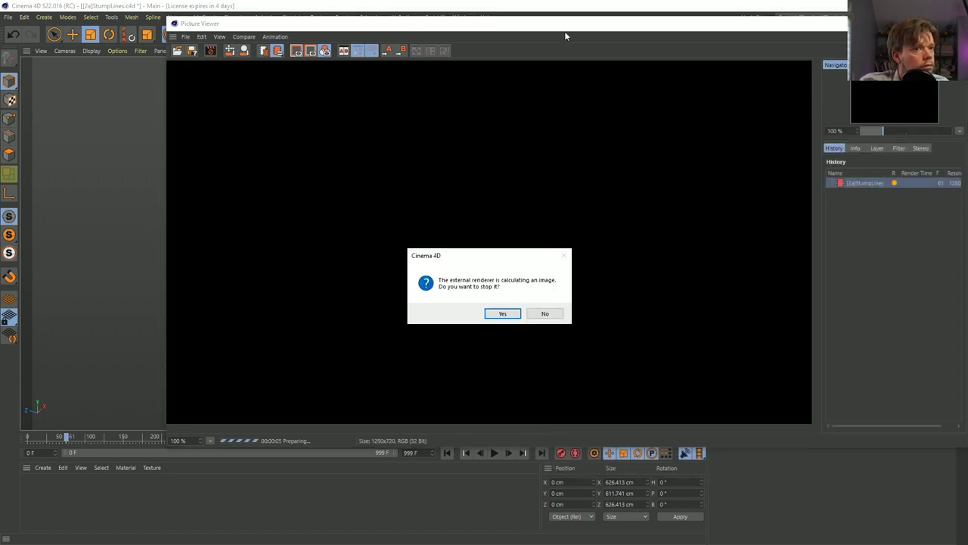
{"action": "left_click", "coordinate": [502, 314]}
{"action": "left_click", "coordinate": [515, 313]}
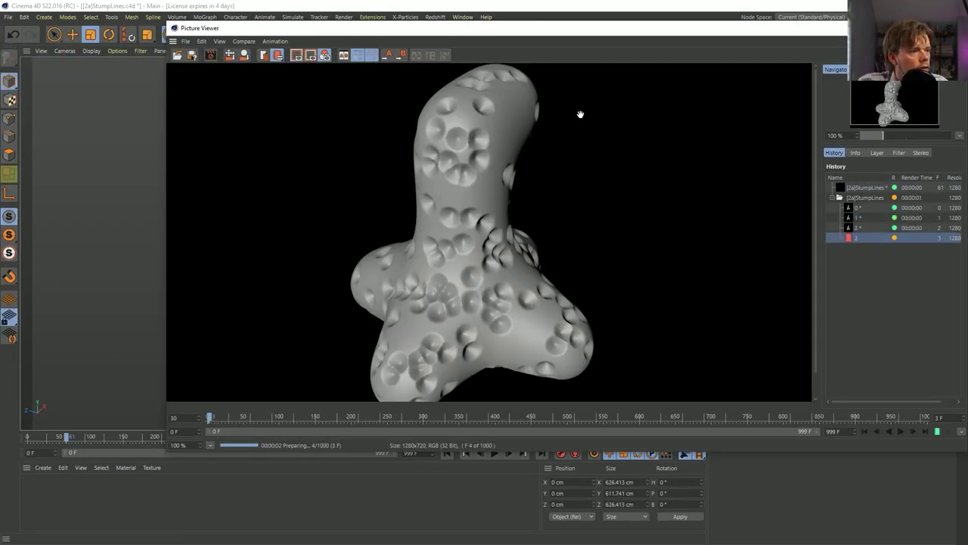
{"action": "left_click_drag", "start_coordinate": [598, 33], "coordinate": [468, 538]}
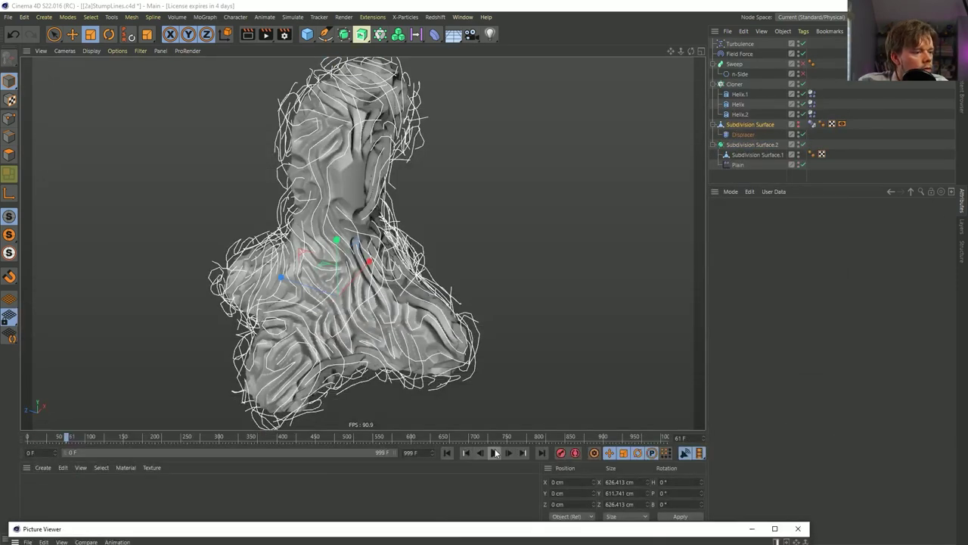
- Rewind to frame 0 and select arm-tip polygons of Subdivision Surface in Polygon mode
{"action": "left_click", "coordinate": [447, 452]}
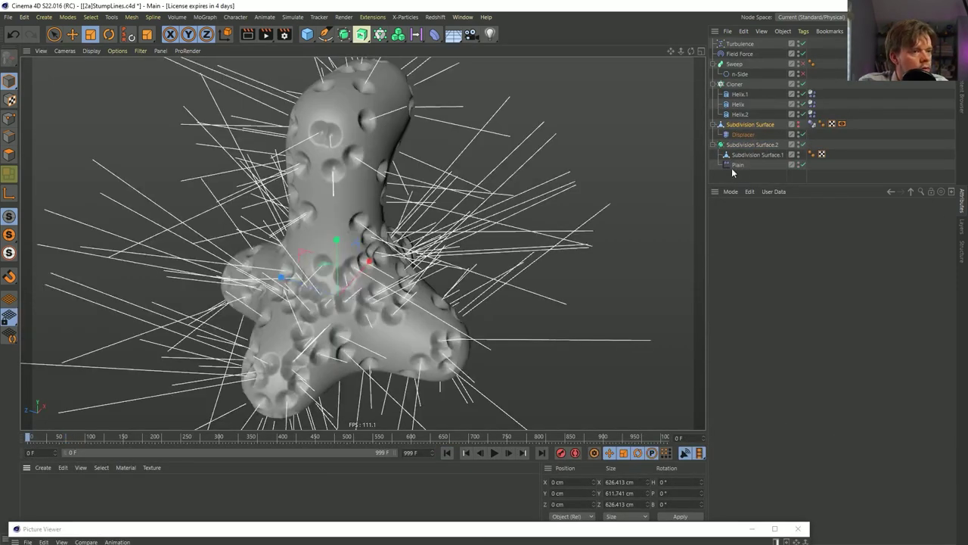
{"action": "left_click", "coordinate": [750, 125]}
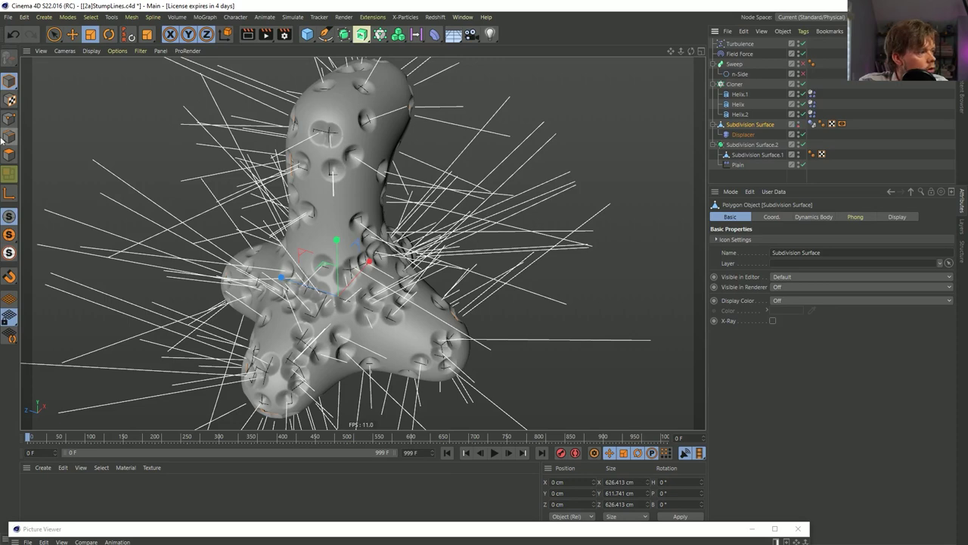
{"action": "left_click", "coordinate": [9, 174]}
{"action": "left_click", "coordinate": [54, 34]}
{"action": "left_click_drag", "start_coordinate": [364, 208], "coordinate": [341, 210], "text": "alt"}
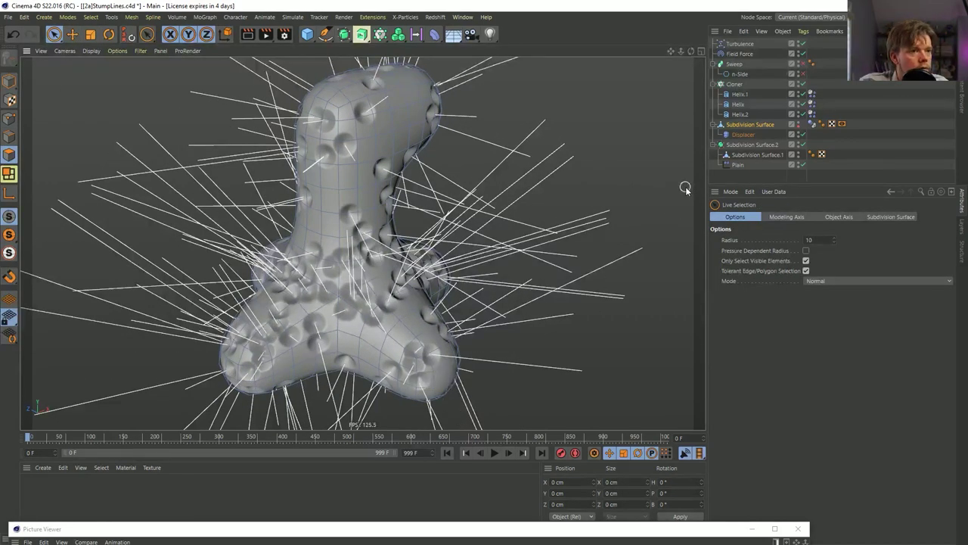
{"action": "left_click", "coordinate": [759, 155]}
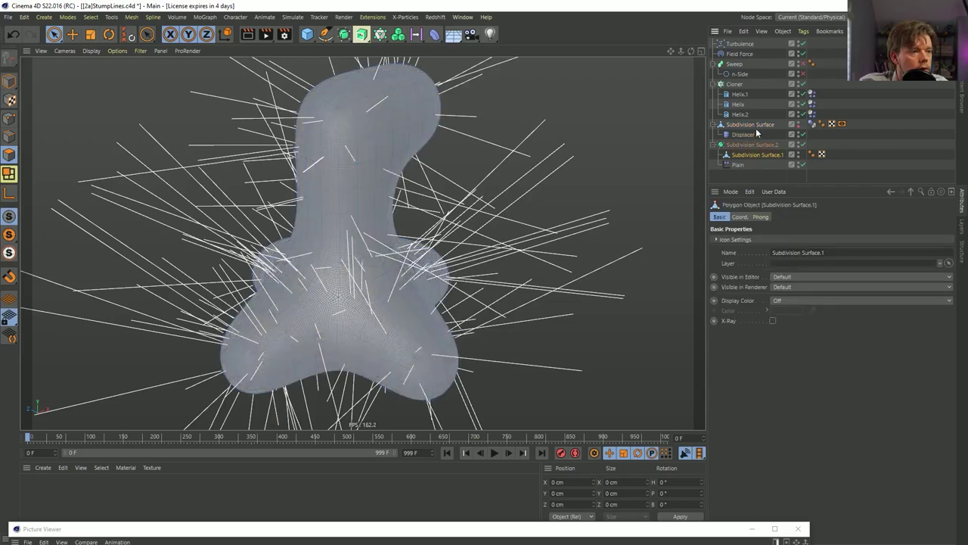
{"action": "left_click", "coordinate": [756, 133]}
{"action": "left_click_drag", "start_coordinate": [433, 388], "coordinate": [407, 345], "text": "alt"}
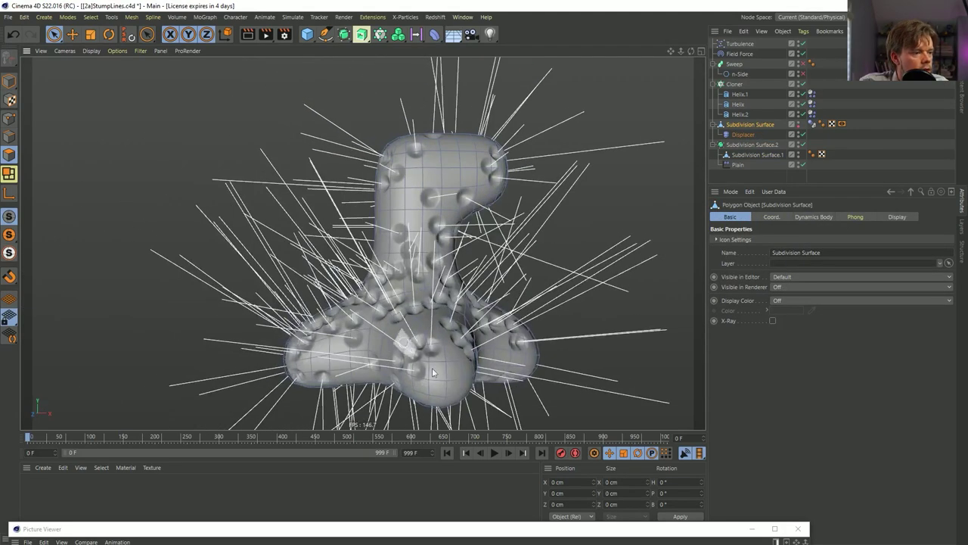
{"action": "left_click", "coordinate": [447, 378]}
{"action": "left_click_drag", "start_coordinate": [447, 379], "coordinate": [447, 303], "text": "alt"}
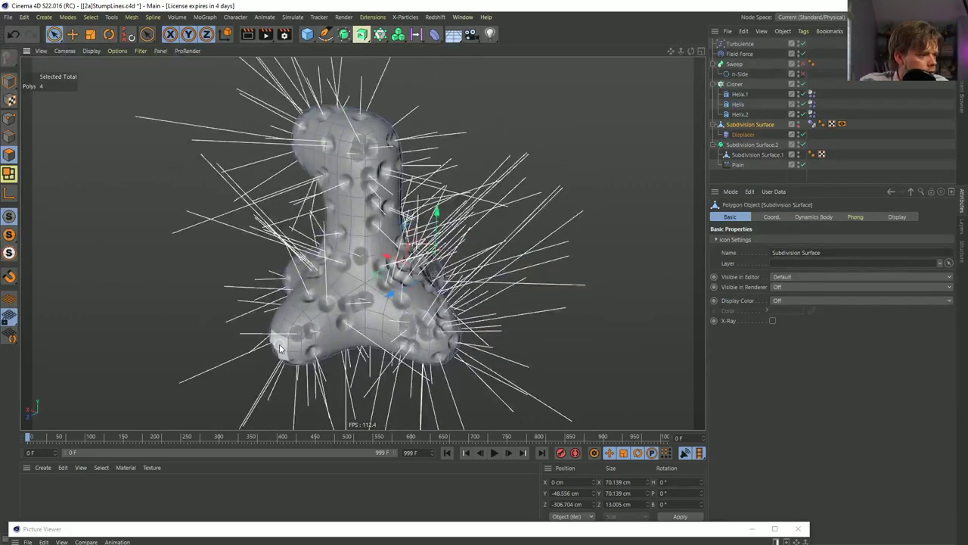
{"action": "left_click_drag", "start_coordinate": [279, 343], "coordinate": [255, 371], "text": "alt"}
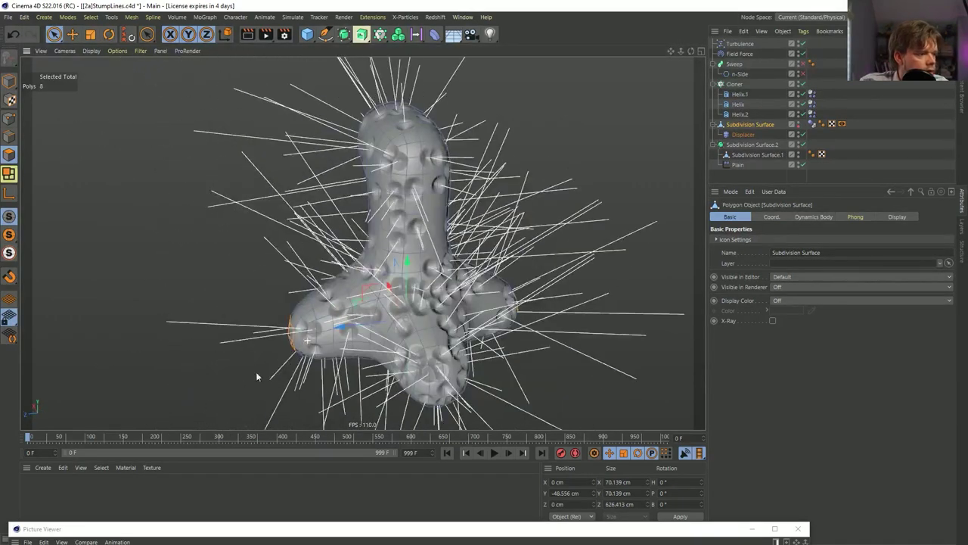
- Scale the arm polygons to about 113%, undo it, and raise the Picture Viewer
{"action": "key", "text": "t"}
{"action": "left_click_drag", "start_coordinate": [378, 352], "coordinate": [520, 347]}
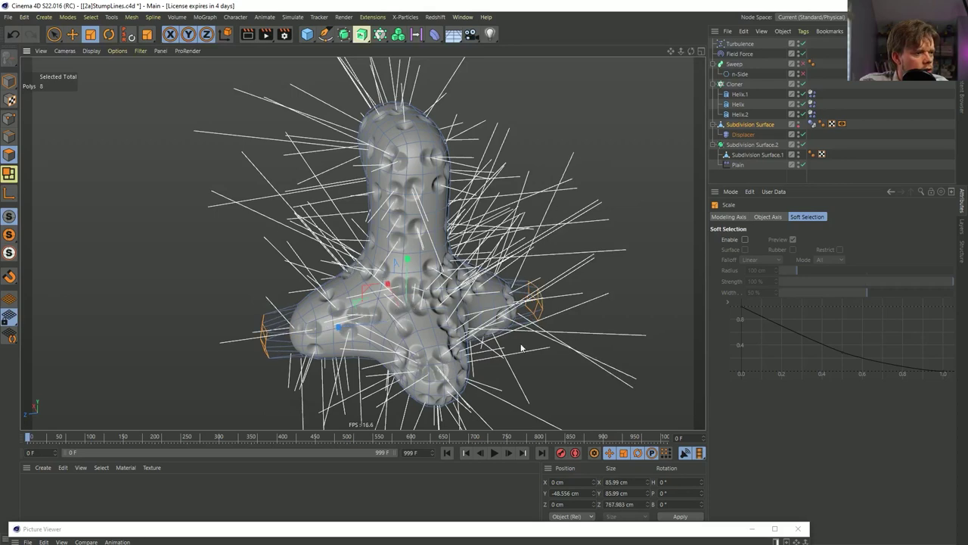
{"action": "key", "text": "ctrl+z"}
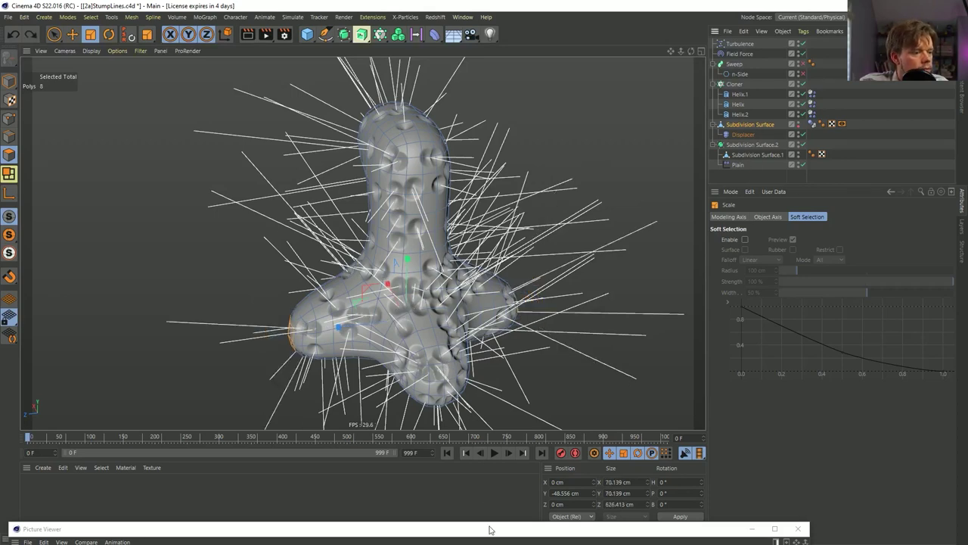
{"action": "left_click_drag", "start_coordinate": [490, 530], "coordinate": [514, 54]}
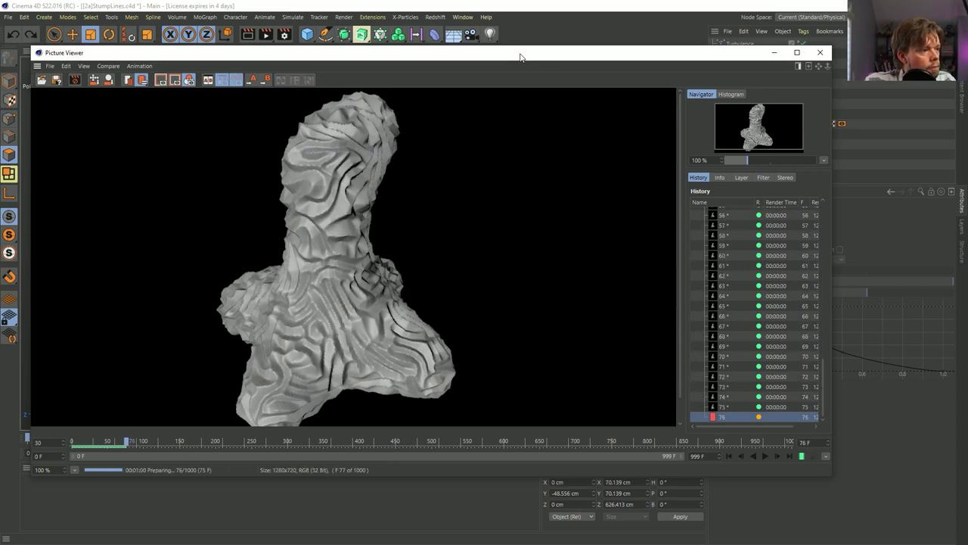
- Wrap the Cloner in a Connect object and place it in the Sweep below n-Side
{"action": "left_click_drag", "start_coordinate": [521, 58], "coordinate": [468, 476]}
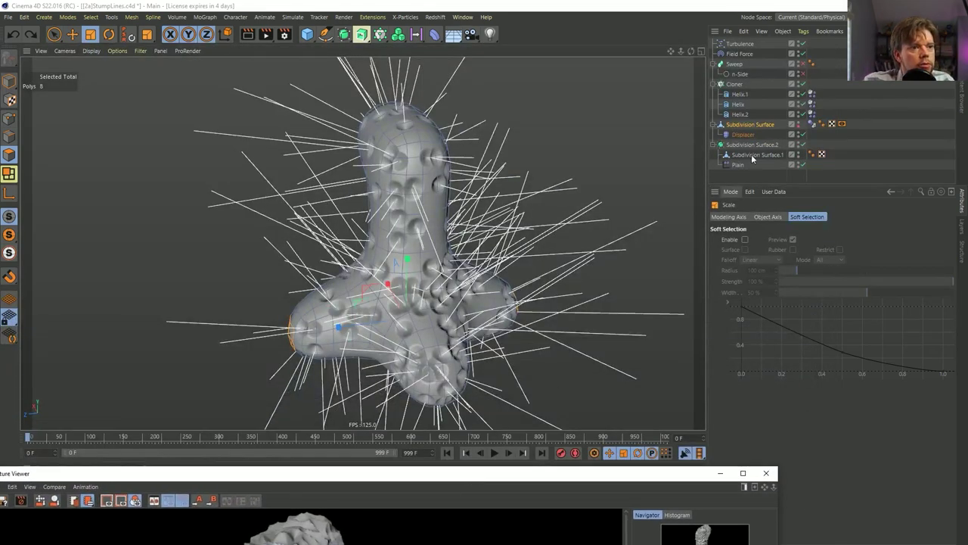
{"action": "left_click", "coordinate": [734, 84]}
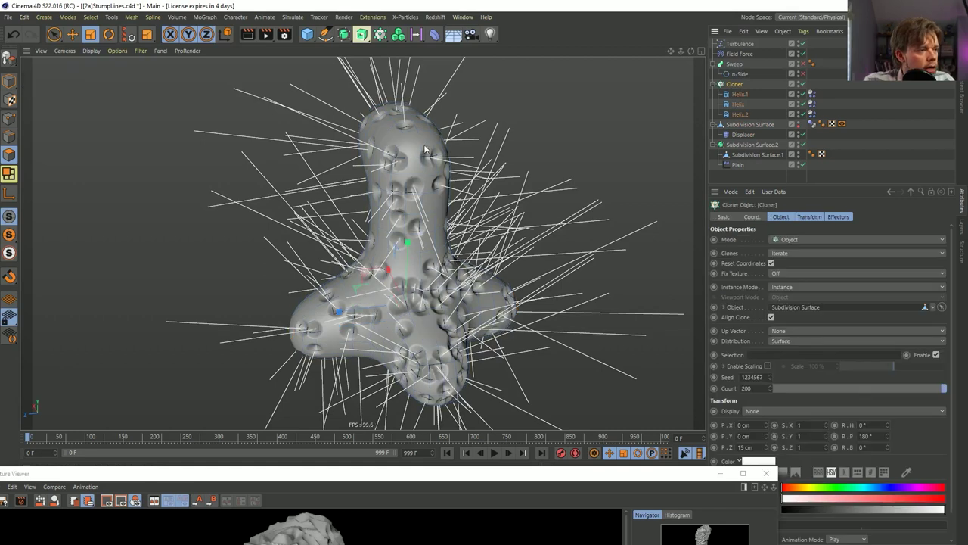
{"action": "left_click", "coordinate": [307, 34]}
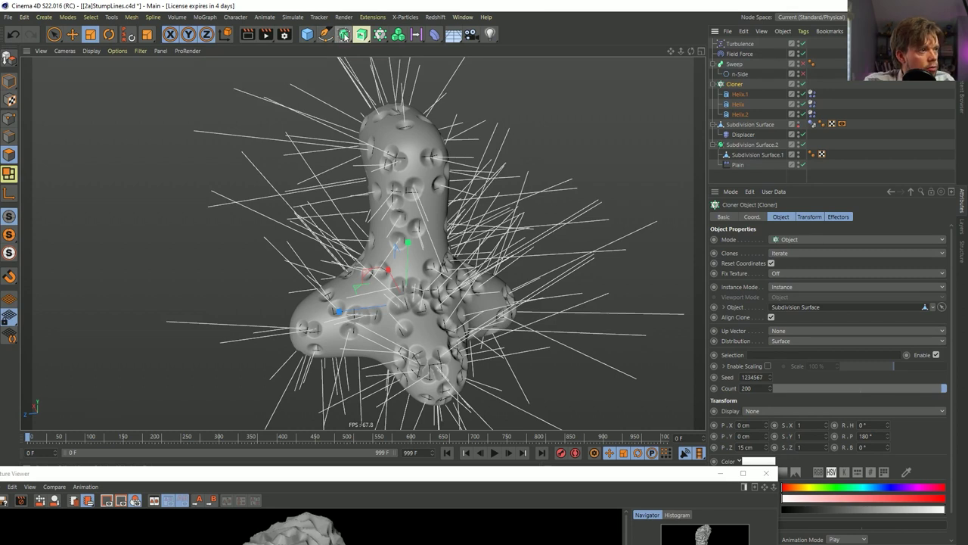
{"action": "left_click", "coordinate": [344, 34]}
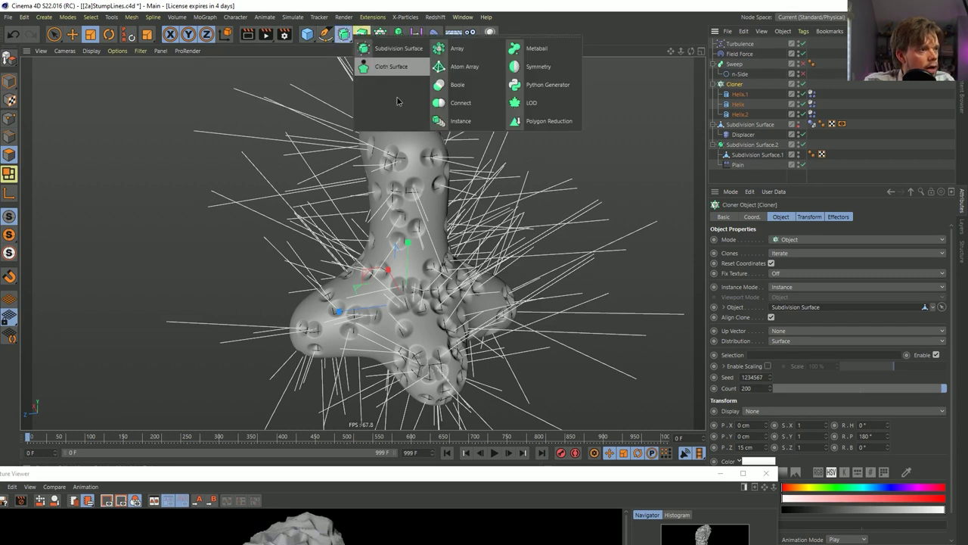
{"action": "left_click", "coordinate": [487, 114]}
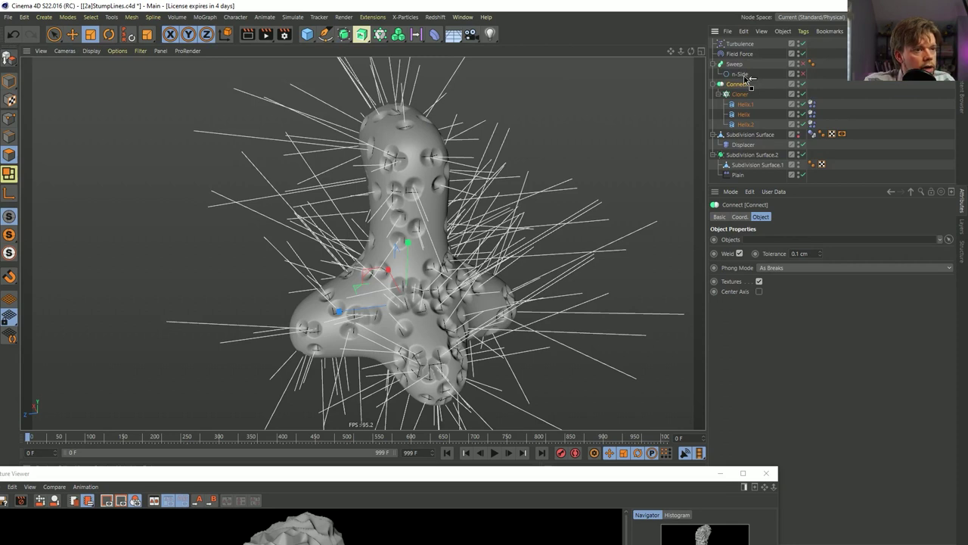
{"action": "left_click_drag", "start_coordinate": [748, 78], "coordinate": [749, 79]}
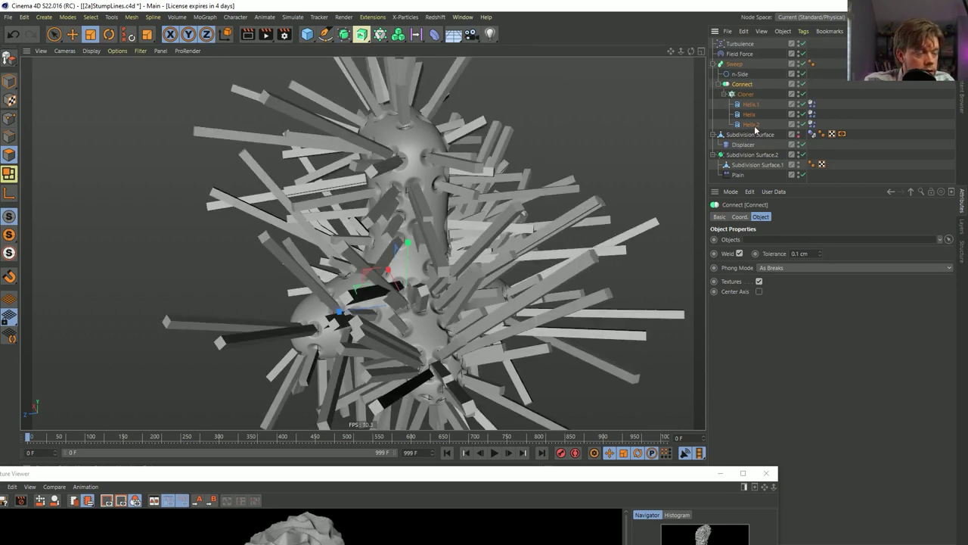
{"action": "left_click_drag", "start_coordinate": [551, 479], "coordinate": [562, 505]}
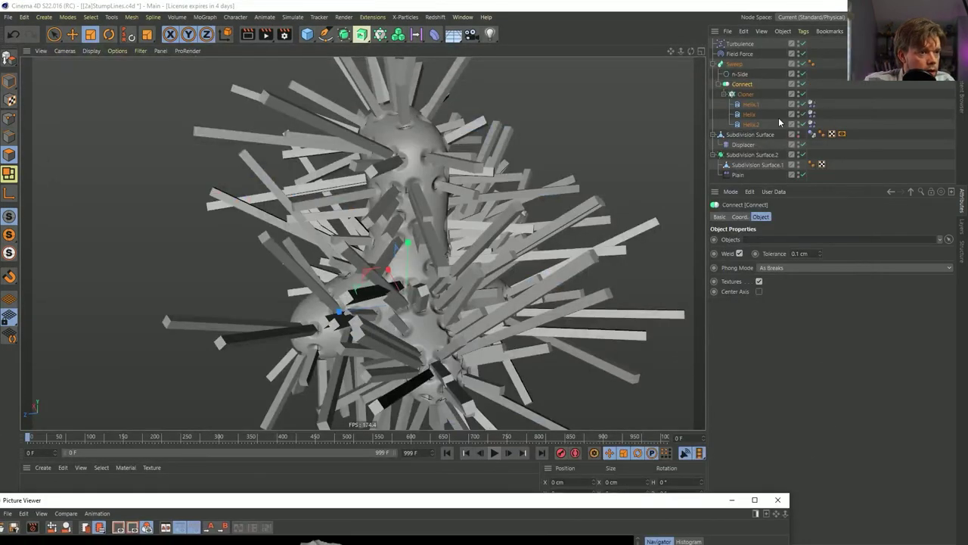
- Set the n-Side profile to 8 sides and raise the Picture Viewer to check the render
{"action": "left_click", "coordinate": [740, 73]}
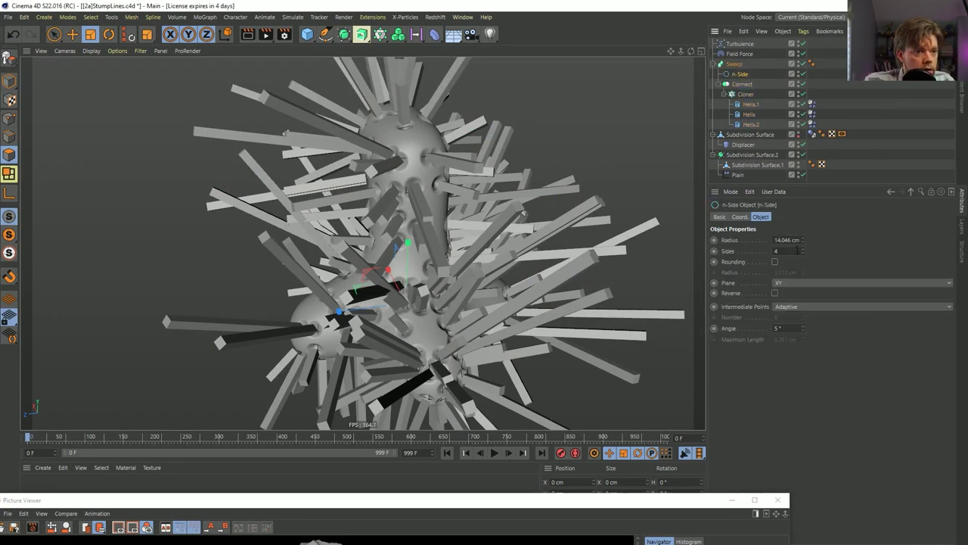
{"action": "left_click_drag", "start_coordinate": [803, 252], "coordinate": [804, 248]}
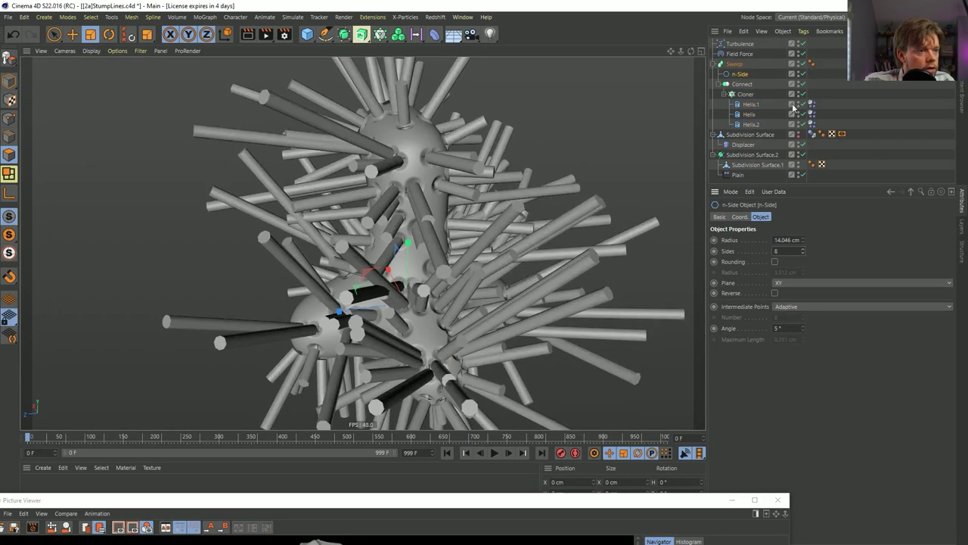
{"action": "left_click_drag", "start_coordinate": [460, 199], "coordinate": [374, 225]}
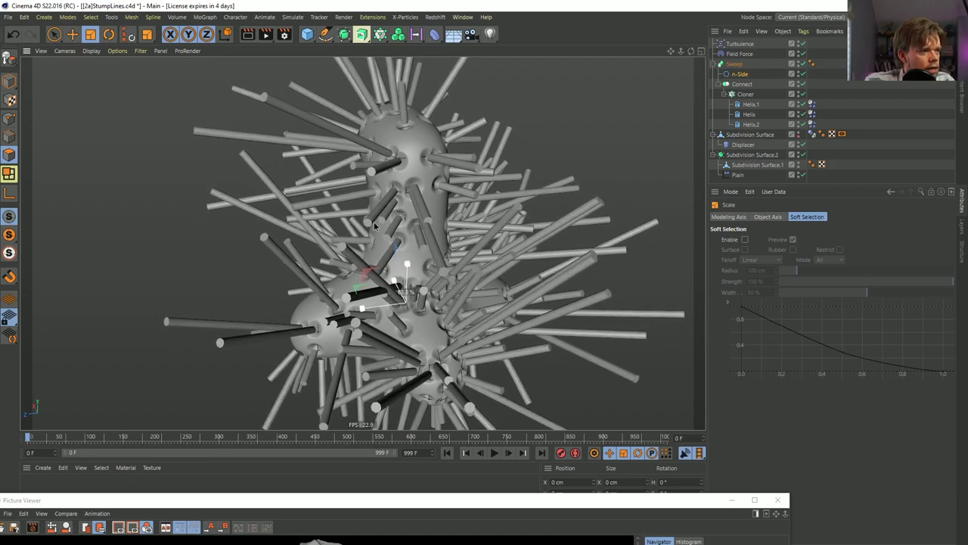
{"action": "left_click_drag", "start_coordinate": [506, 504], "coordinate": [558, 12]}
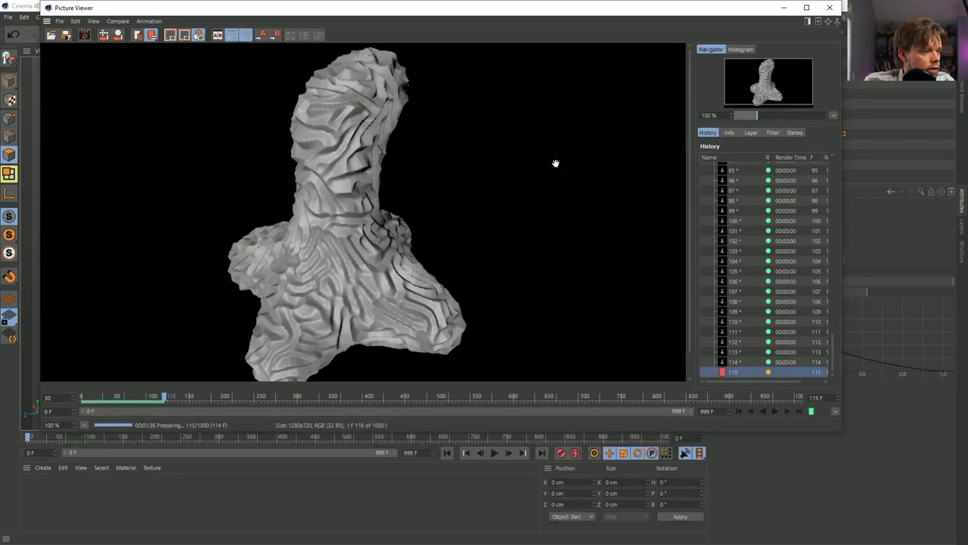
- Replay the rendered frames from the start, then close the Picture Viewer and stop rendering
{"action": "left_click", "coordinate": [738, 411]}
{"action": "left_click", "coordinate": [773, 412]}
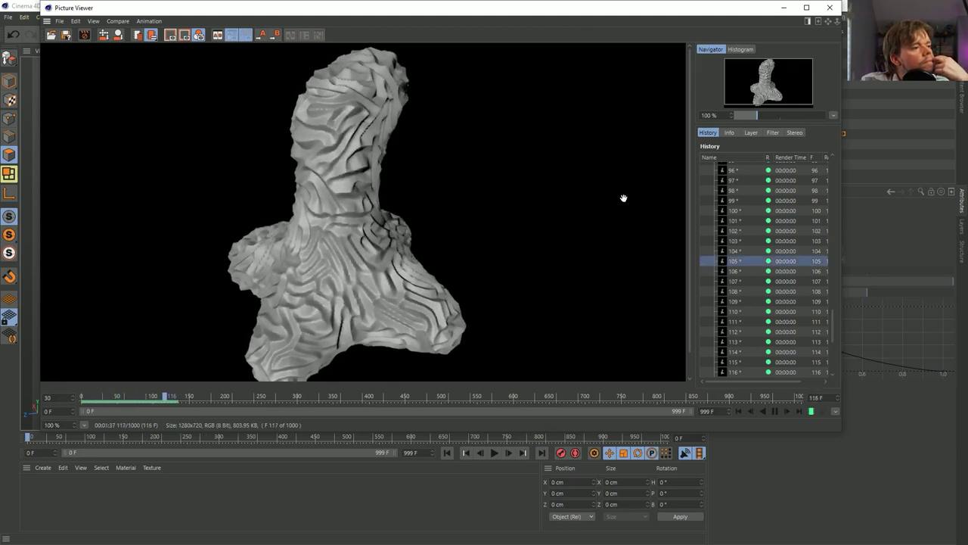
{"action": "left_click", "coordinate": [830, 7]}
{"action": "left_click", "coordinate": [502, 313]}
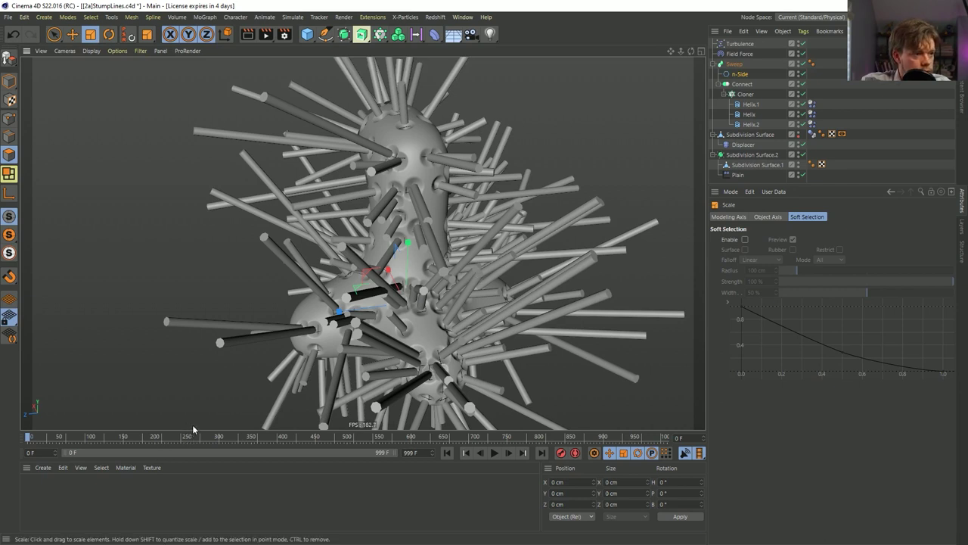
- Create a green material at 80% saturation and apply it to Subdivision Surface.2
{"action": "double_click", "coordinate": [53, 492]}
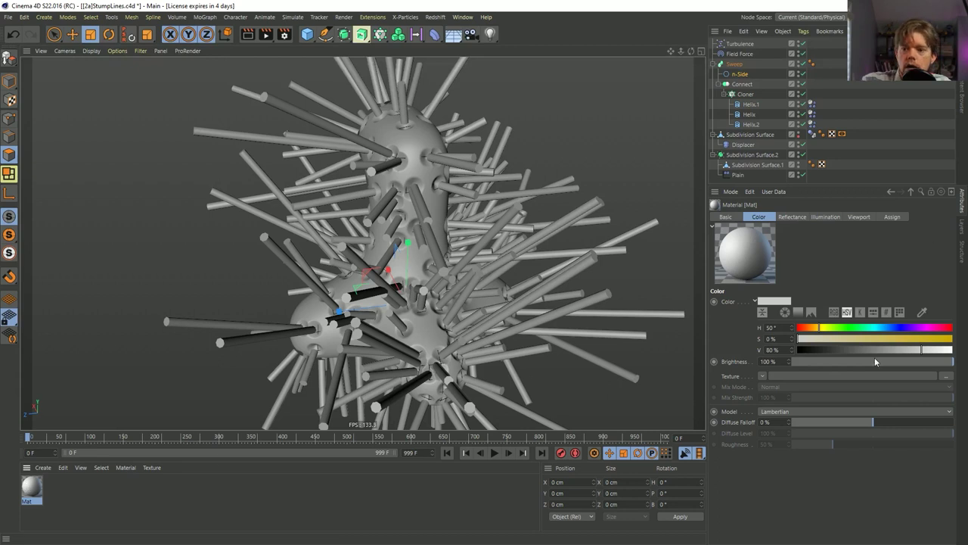
{"action": "left_click", "coordinate": [858, 327]}
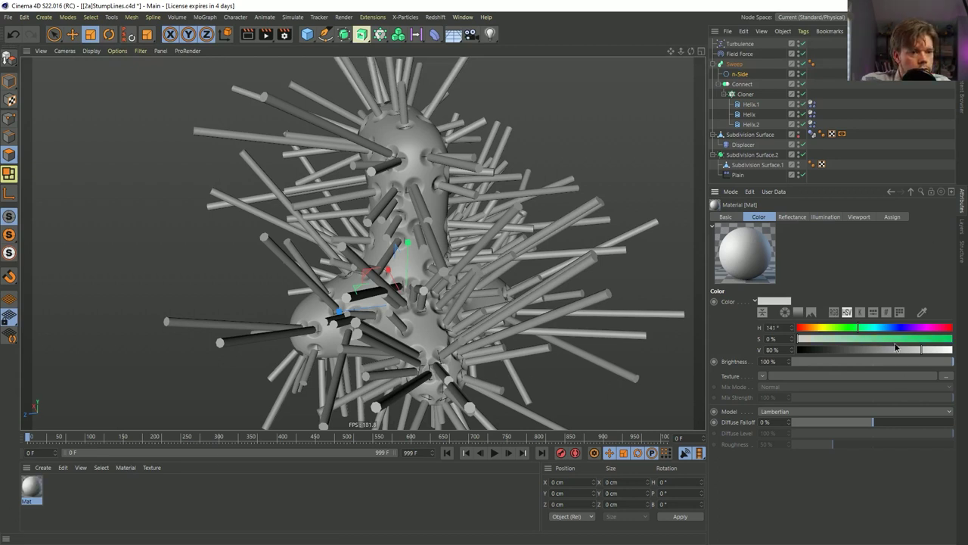
{"action": "left_click", "coordinate": [921, 339]}
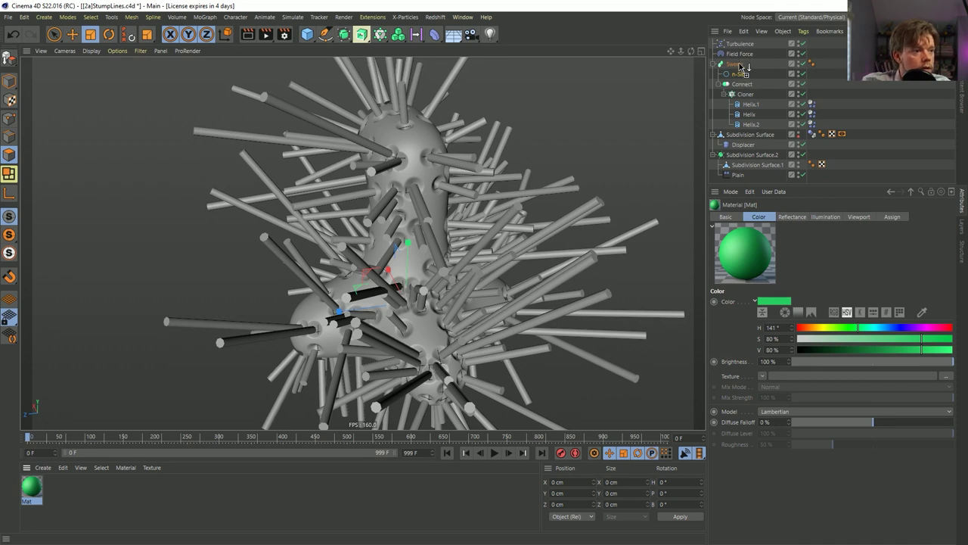
{"action": "left_click_drag", "start_coordinate": [745, 157], "coordinate": [746, 156]}
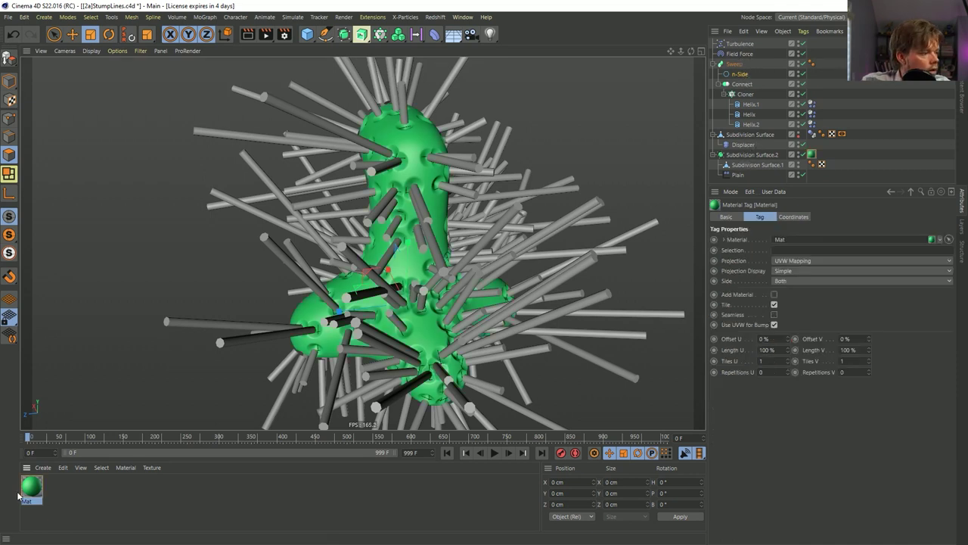
- Create Mat.1 with an orange hue of 39° and apply it to the Sweep
{"action": "double_click", "coordinate": [70, 487]}
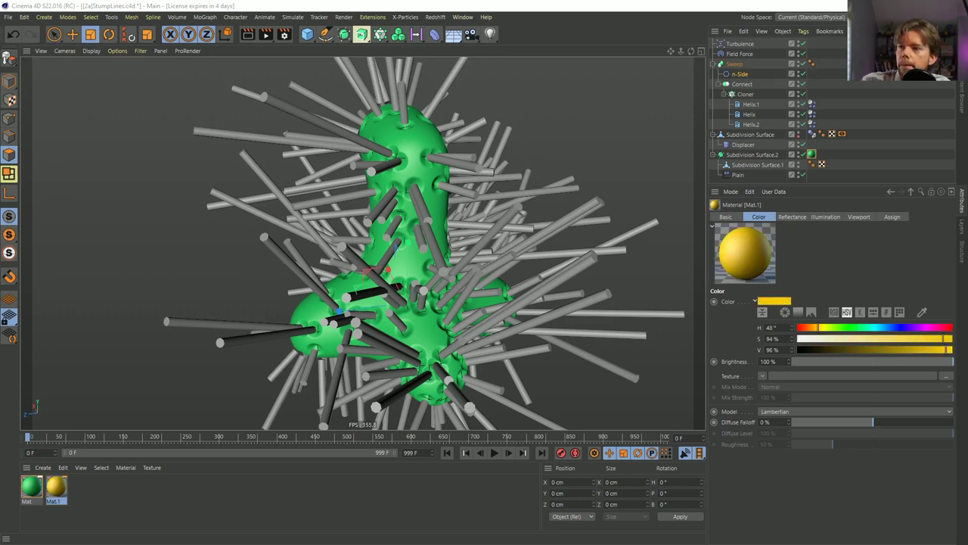
{"action": "left_click_drag", "start_coordinate": [821, 327], "coordinate": [815, 327]}
{"action": "left_click_drag", "start_coordinate": [57, 488], "coordinate": [739, 66]}
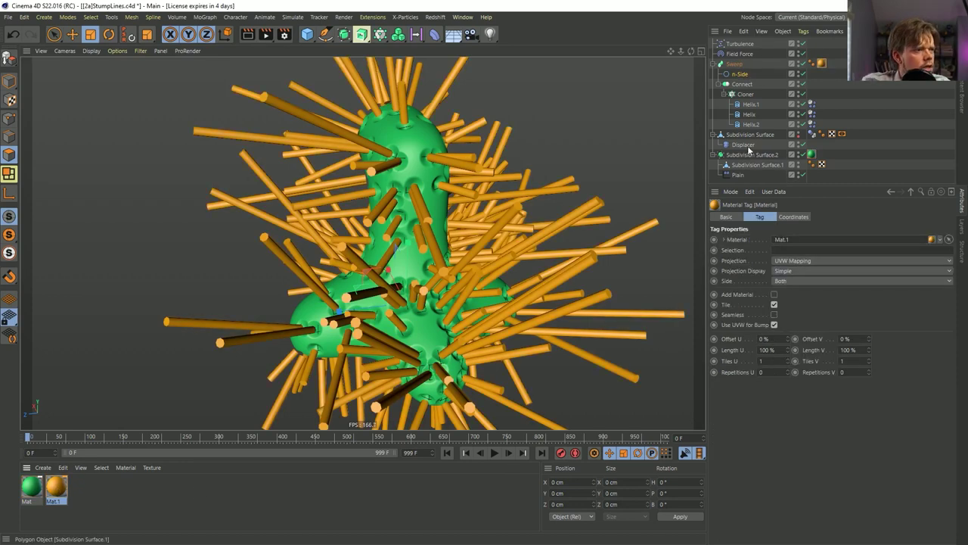
{"action": "left_click", "coordinate": [261, 36]}
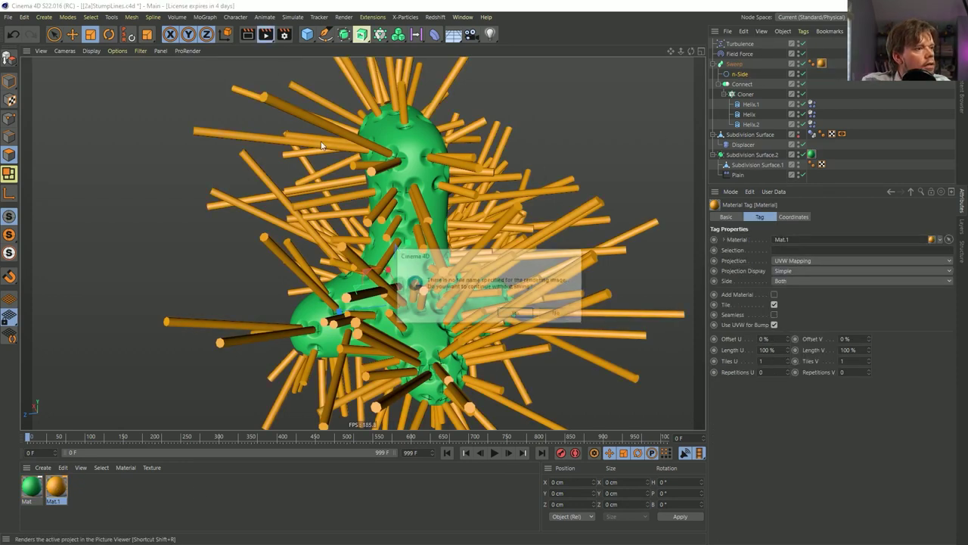
- Render without saving, review the frames from the first one, then close the viewer and stop rendering
{"action": "left_click", "coordinate": [511, 313]}
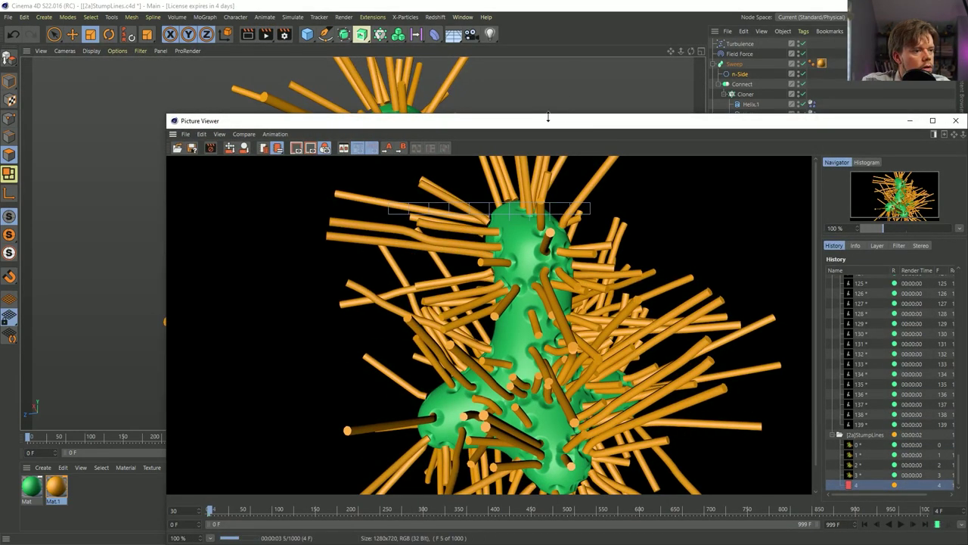
{"action": "left_click_drag", "start_coordinate": [536, 119], "coordinate": [447, 68]}
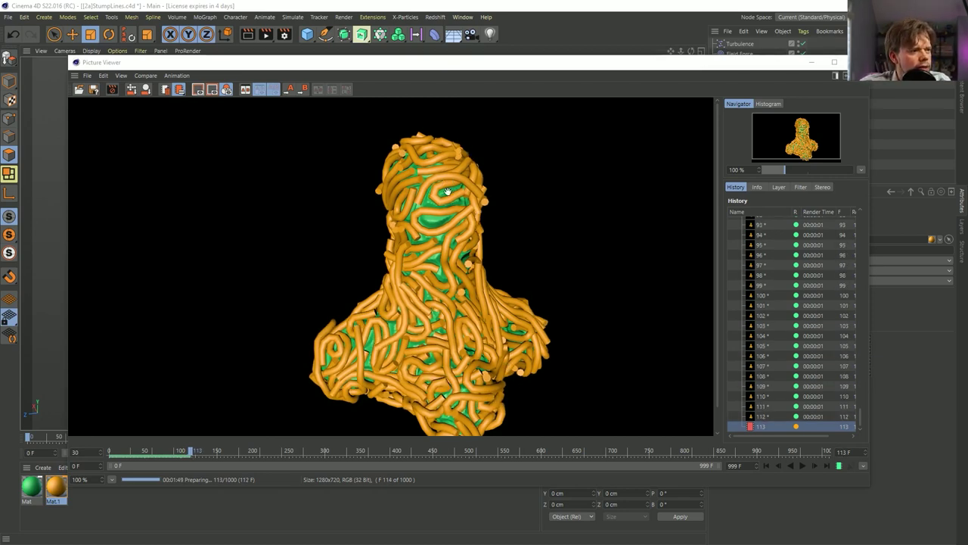
{"action": "left_click", "coordinate": [768, 463]}
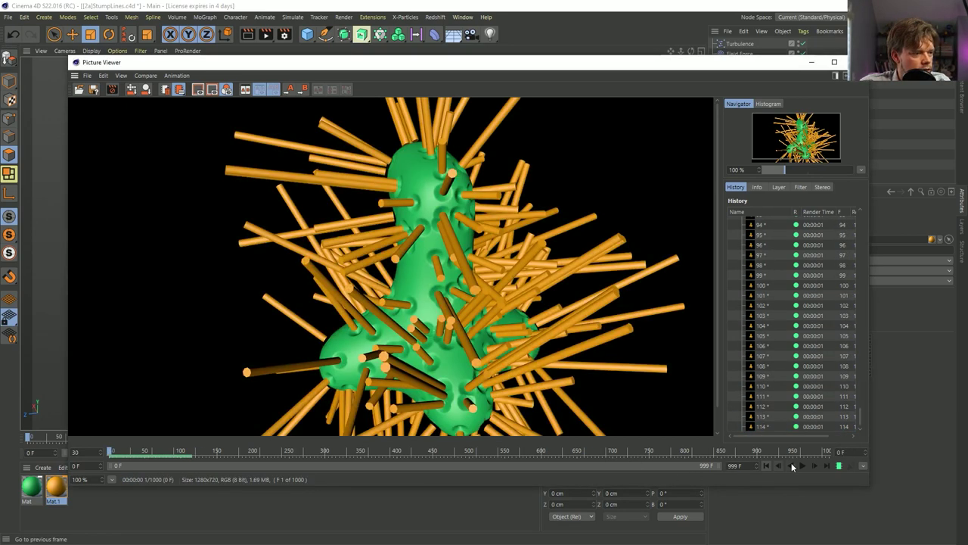
{"action": "left_click", "coordinate": [802, 466]}
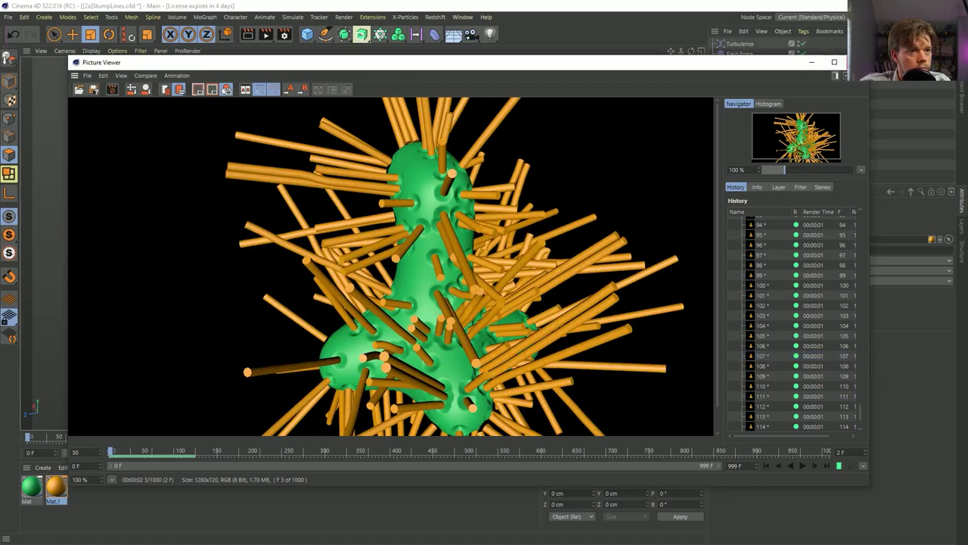
{"action": "left_click", "coordinate": [855, 62]}
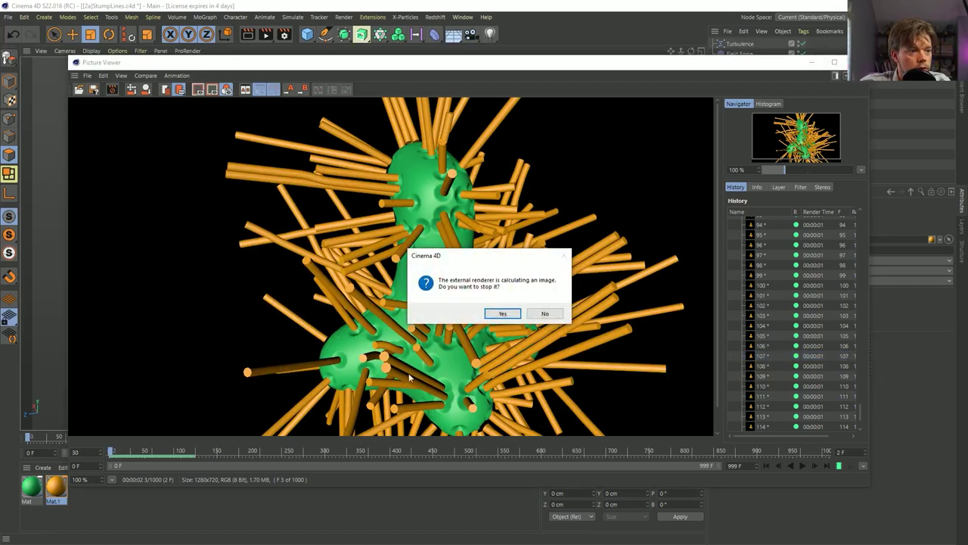
{"action": "left_click", "coordinate": [501, 314]}
- Scale the n-Side profile to about 54% so the tubes are half as thick
{"action": "left_click", "coordinate": [742, 74]}
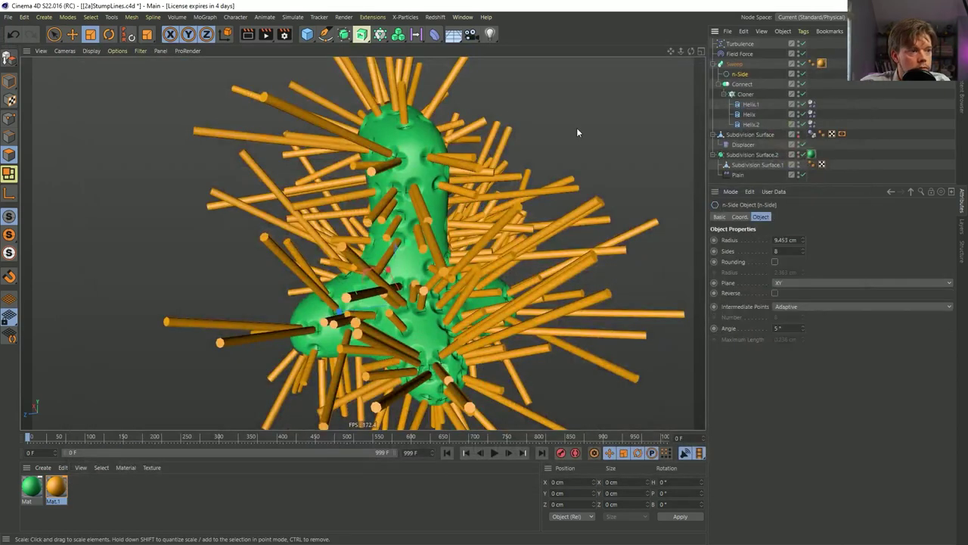
{"action": "key", "text": "t"}
{"action": "left_click_drag", "start_coordinate": [530, 157], "coordinate": [430, 233]}
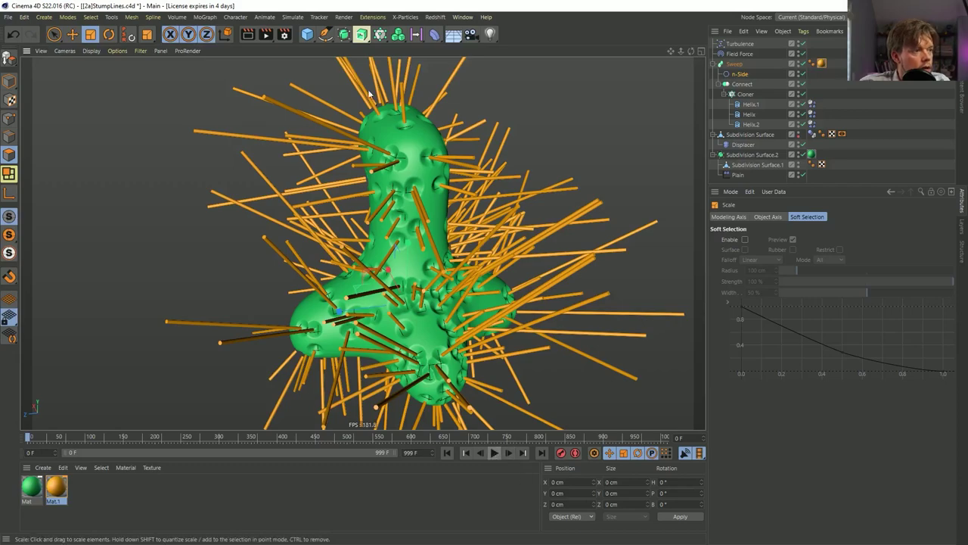
- Render to the Picture Viewer without saving and move the render window up and left
{"action": "left_click", "coordinate": [265, 35]}
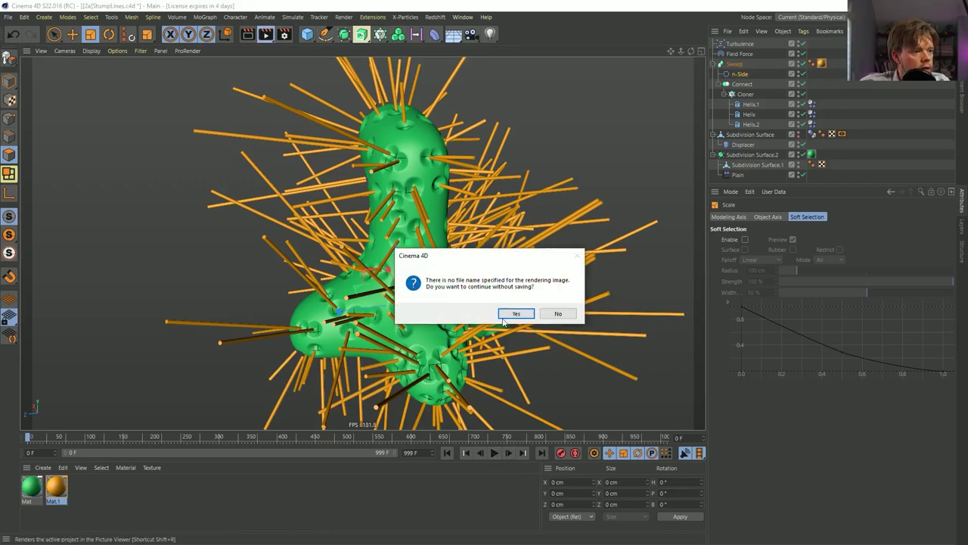
{"action": "left_click", "coordinate": [517, 317]}
{"action": "left_click_drag", "start_coordinate": [564, 123], "coordinate": [437, 68]}
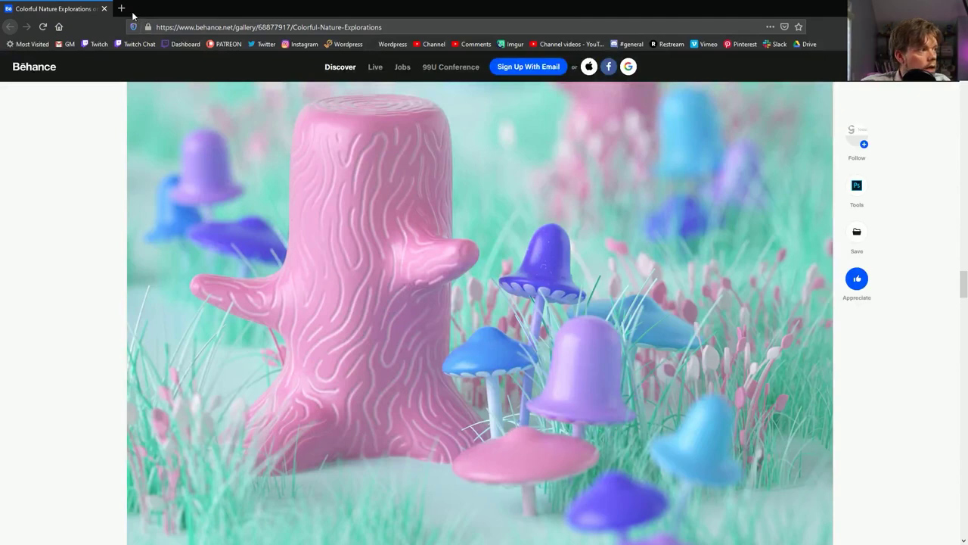
- Run a Google search for 'palm fron' in a new Firefox tab
{"action": "left_click", "coordinate": [121, 9]}
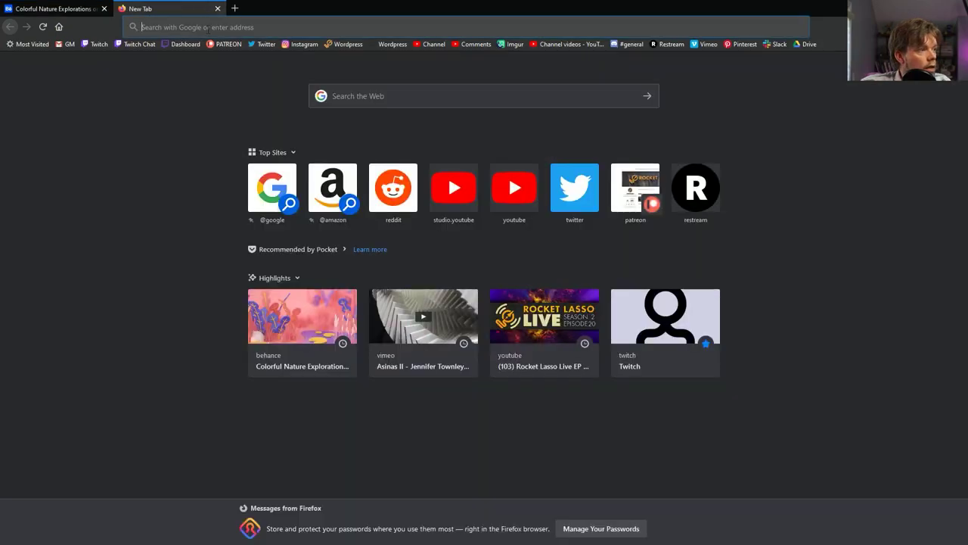
{"action": "left_click", "coordinate": [342, 94]}
{"action": "type", "text": "pal"}
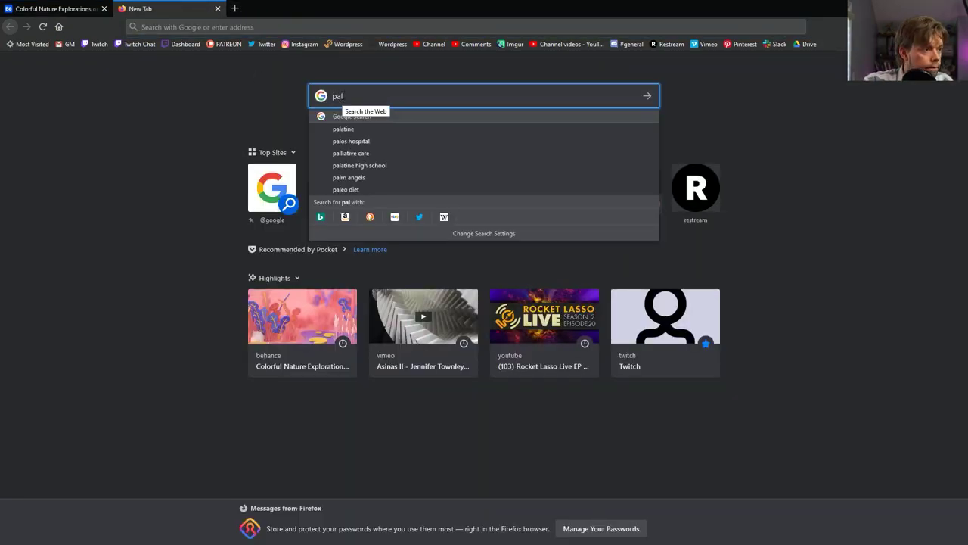
{"action": "type", "text": "m frond"}
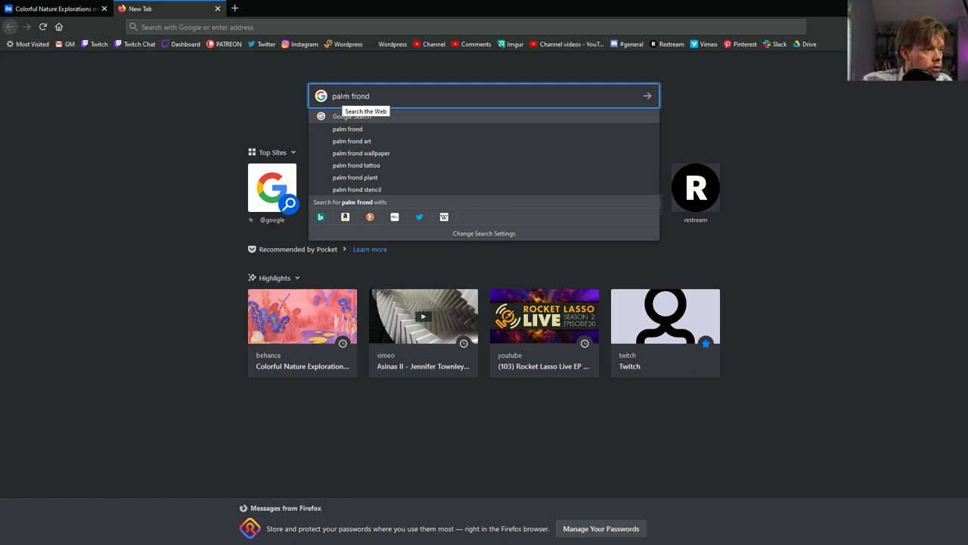
{"action": "key", "text": "Return"}
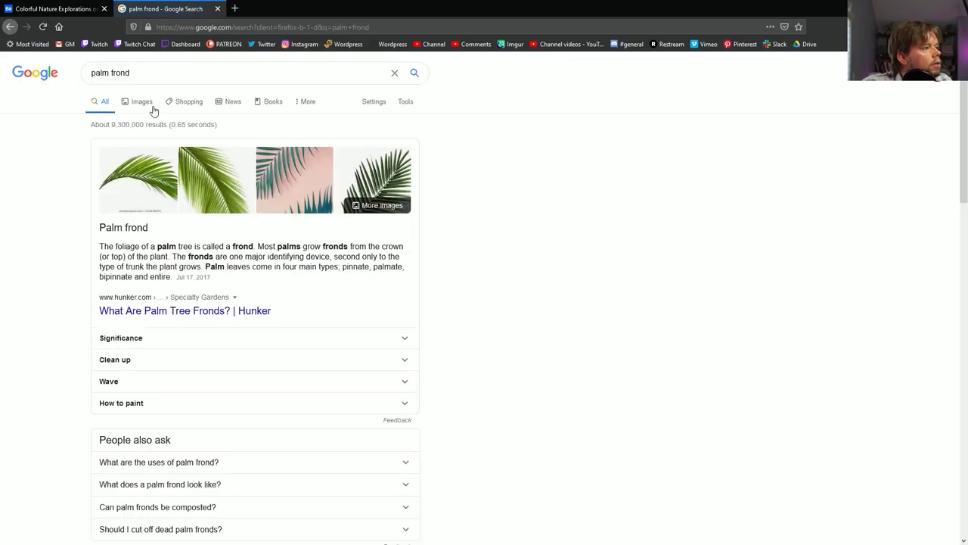
- Browse the palm frond image results, then restore Firefox to a smaller window
{"action": "left_click", "coordinate": [142, 101]}
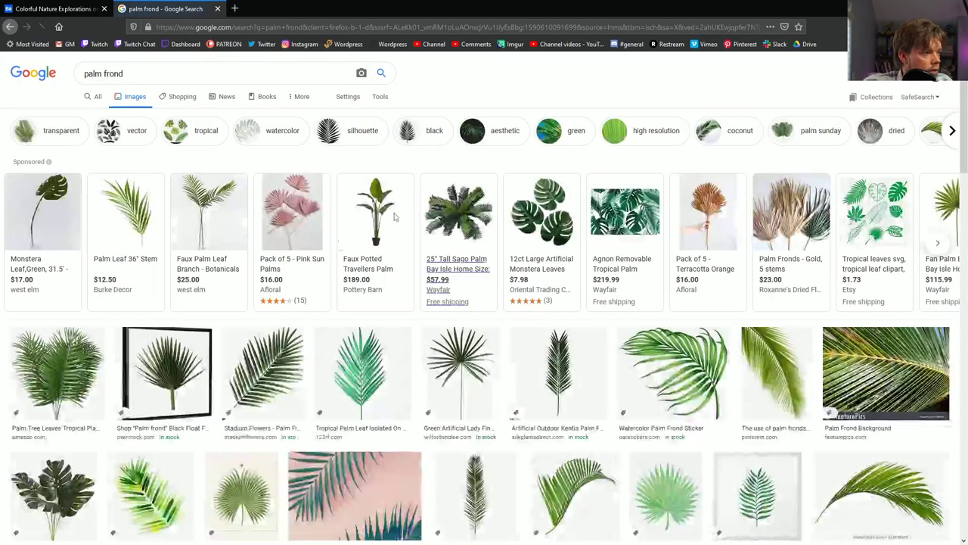
{"action": "scroll", "coordinate": [393, 220], "scroll_direction": "down", "scroll_amount": 3}
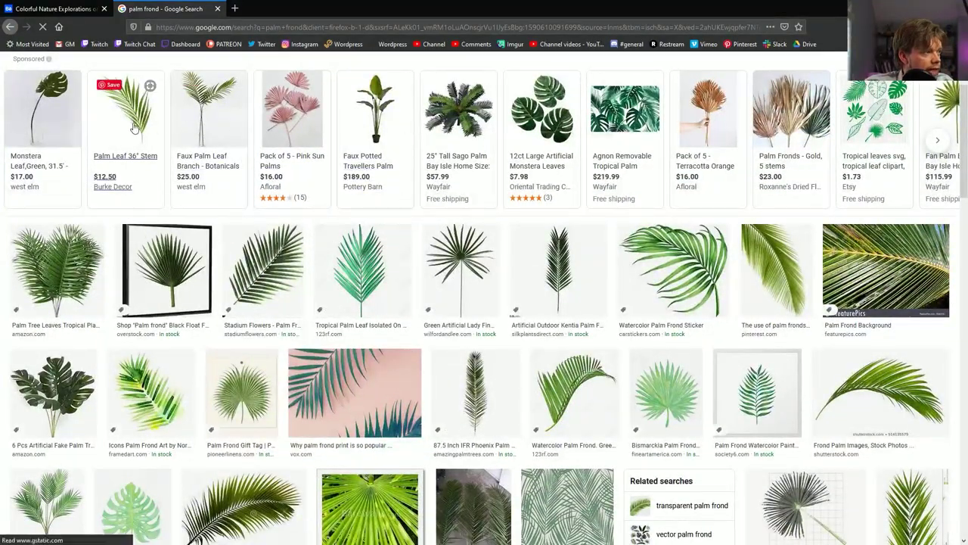
{"action": "mouse_move", "coordinate": [127, 127]}
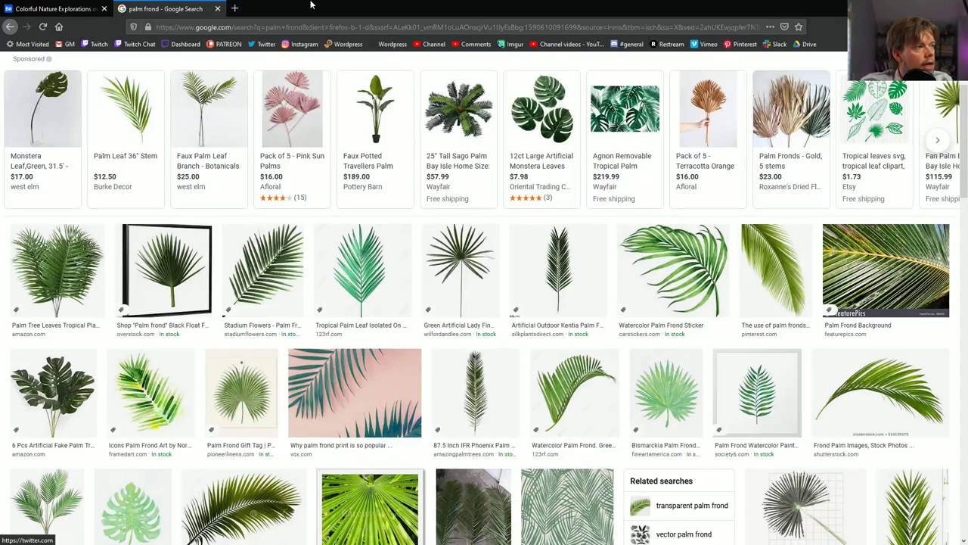
{"action": "left_click_drag", "start_coordinate": [315, 9], "coordinate": [967, 125]}
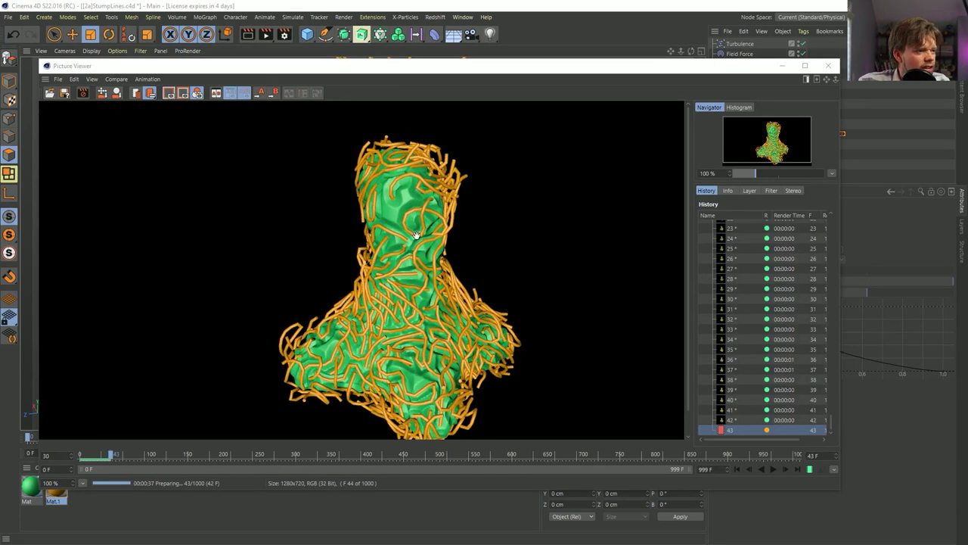
- Replay the thinner-tube render from frame 1 in Picture Viewer, stop on frame 32, then close the viewer
{"action": "left_click", "coordinate": [737, 470]}
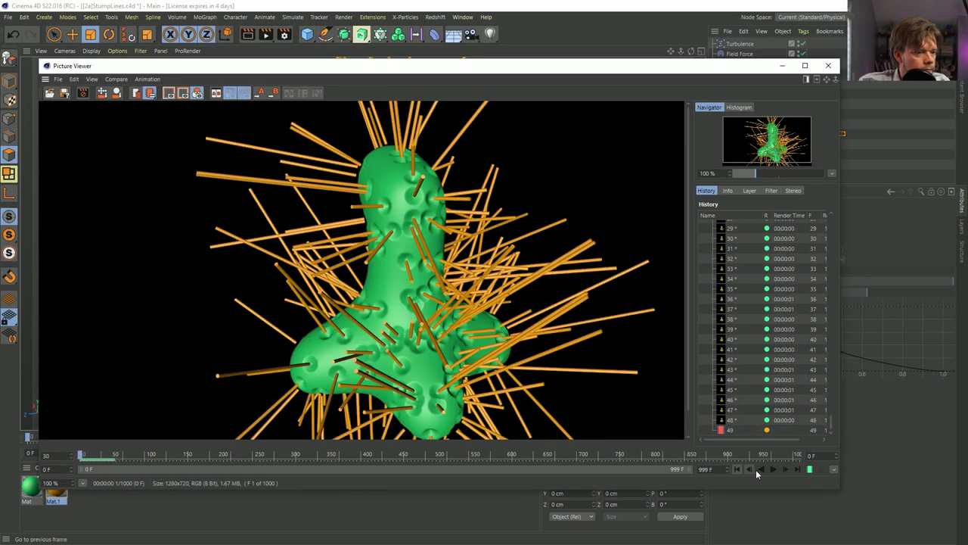
{"action": "left_click", "coordinate": [773, 470]}
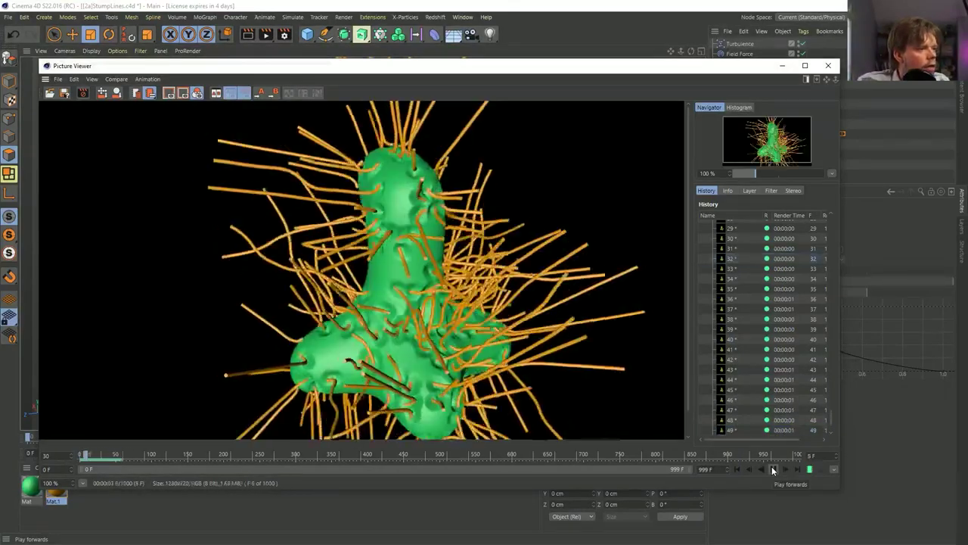
{"action": "left_click", "coordinate": [772, 467]}
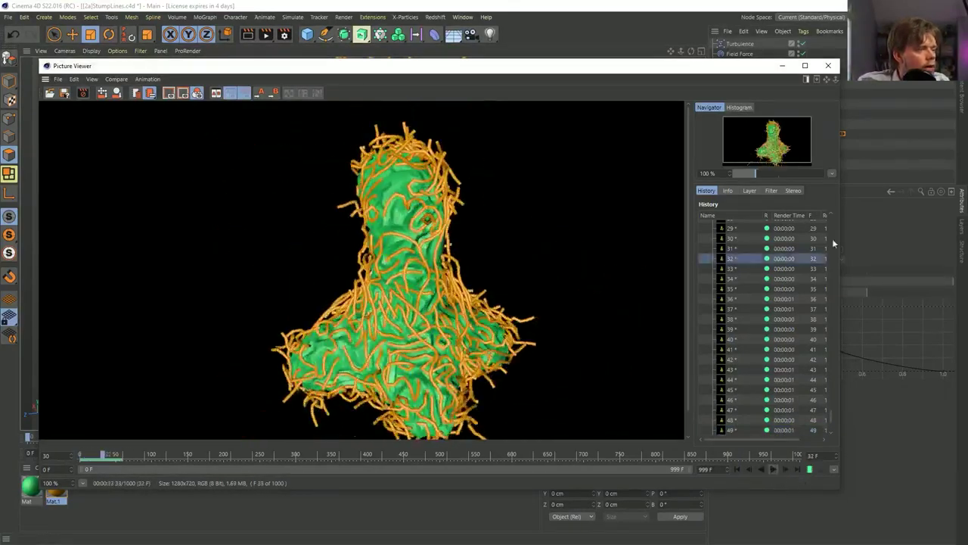
{"action": "left_click", "coordinate": [828, 65]}
- Stop the render, disable the Sweep, save StumpLines, and start a new document showing the primitives palette
{"action": "left_click", "coordinate": [503, 314]}
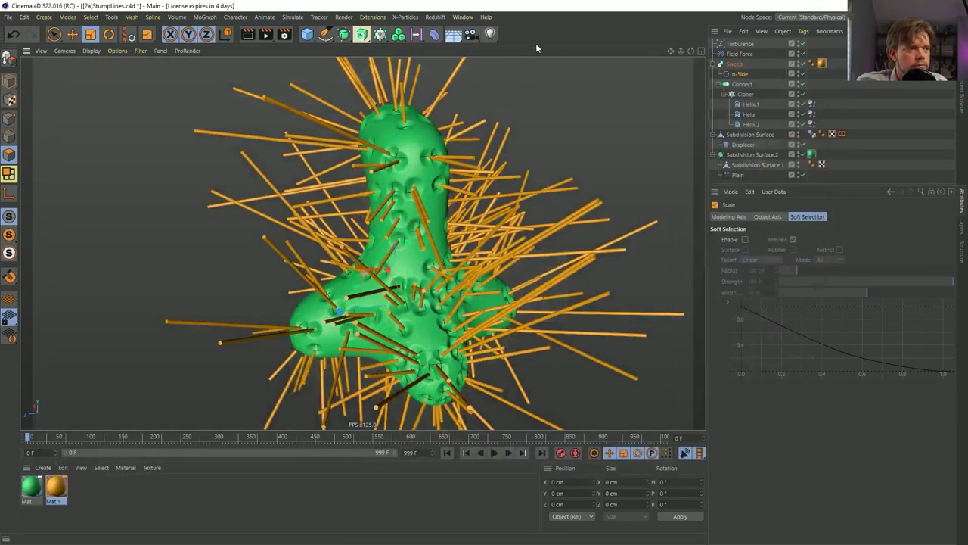
{"action": "left_click", "coordinate": [801, 63]}
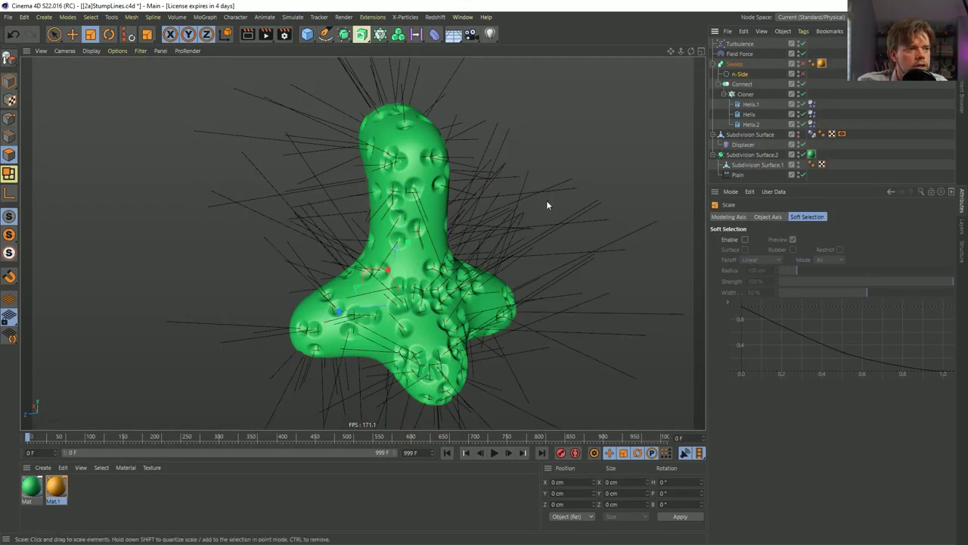
{"action": "key", "text": "ctrl+s"}
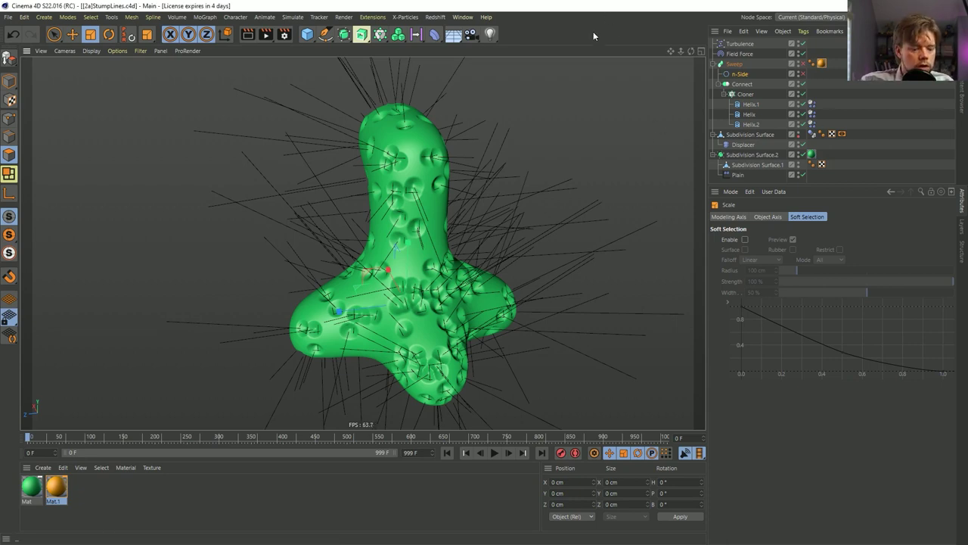
{"action": "key", "text": "ctrl+n"}
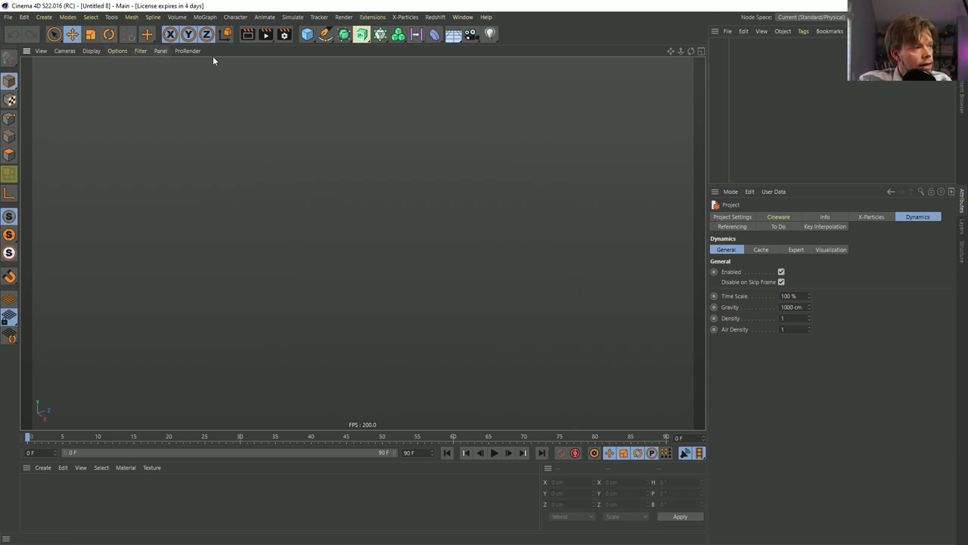
{"action": "left_click", "coordinate": [307, 34]}
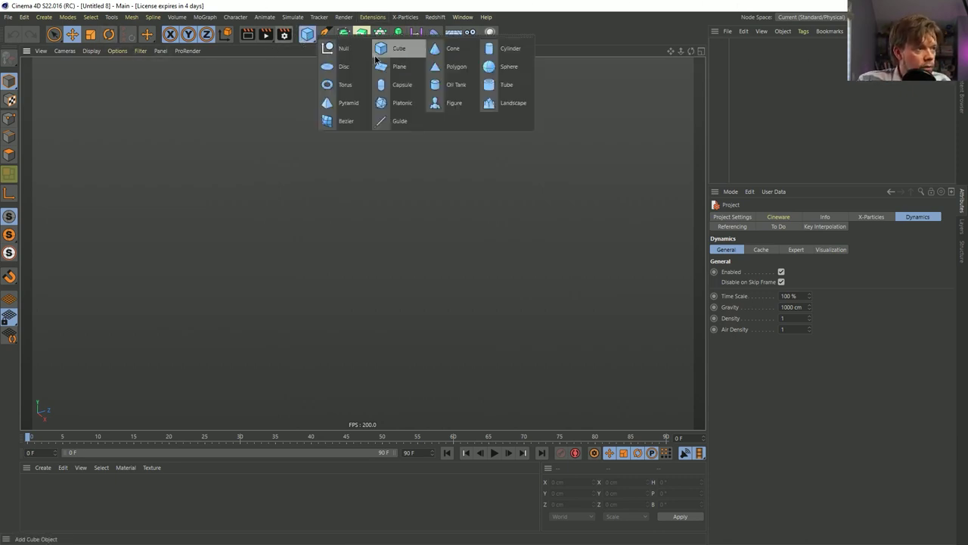
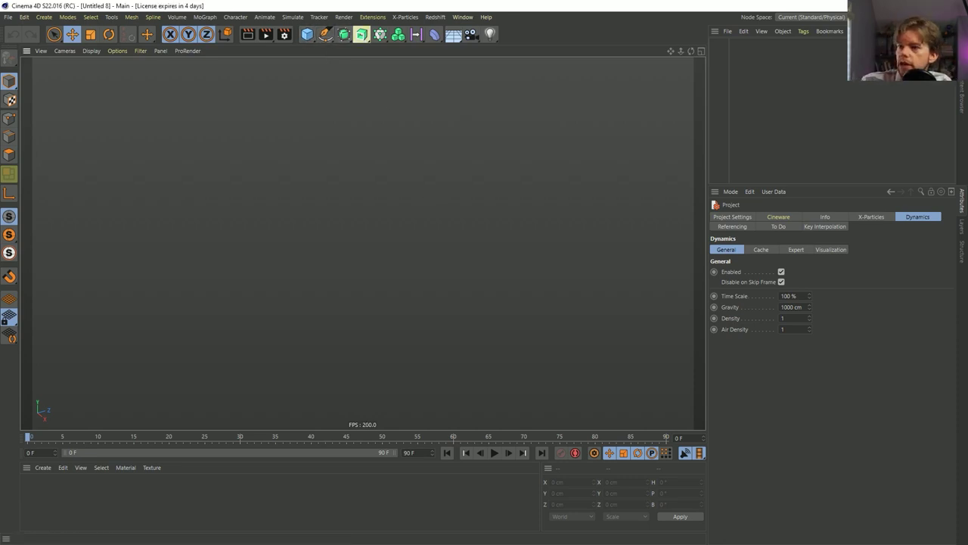
- Enlarge the Firefox window and filter image results to 'Labeled for reuse with modification'
{"action": "key", "text": "alt+Tab"}
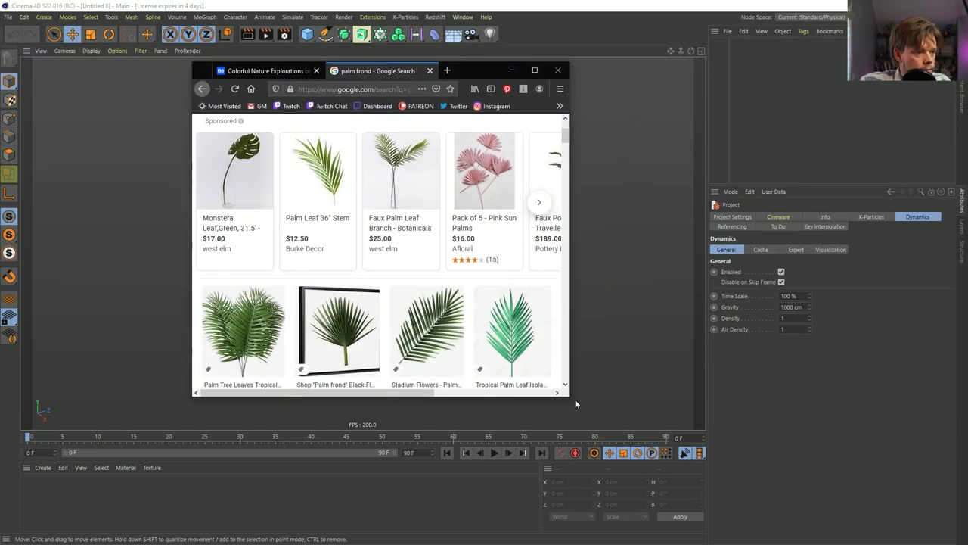
{"action": "left_click_drag", "start_coordinate": [569, 397], "coordinate": [843, 492]}
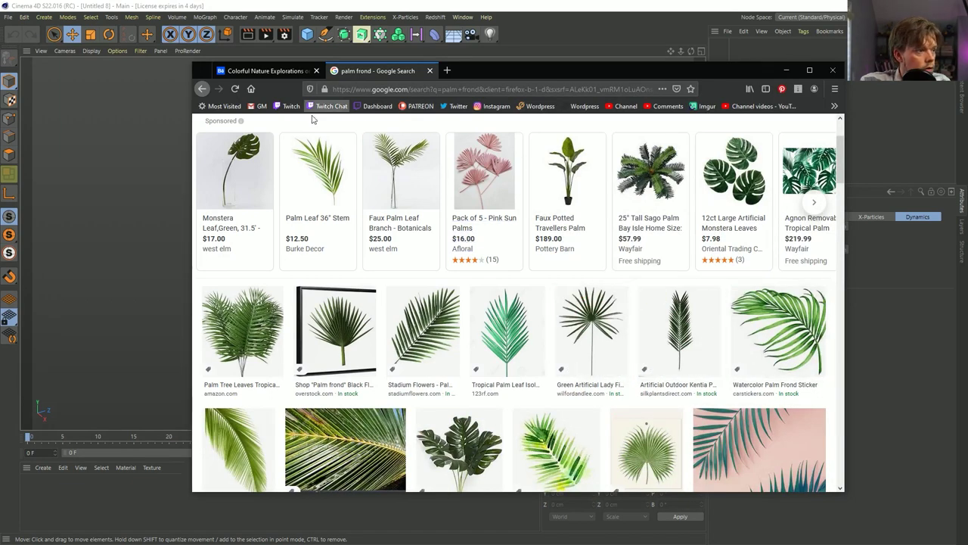
{"action": "scroll", "coordinate": [529, 170], "scroll_direction": "up", "scroll_amount": 3}
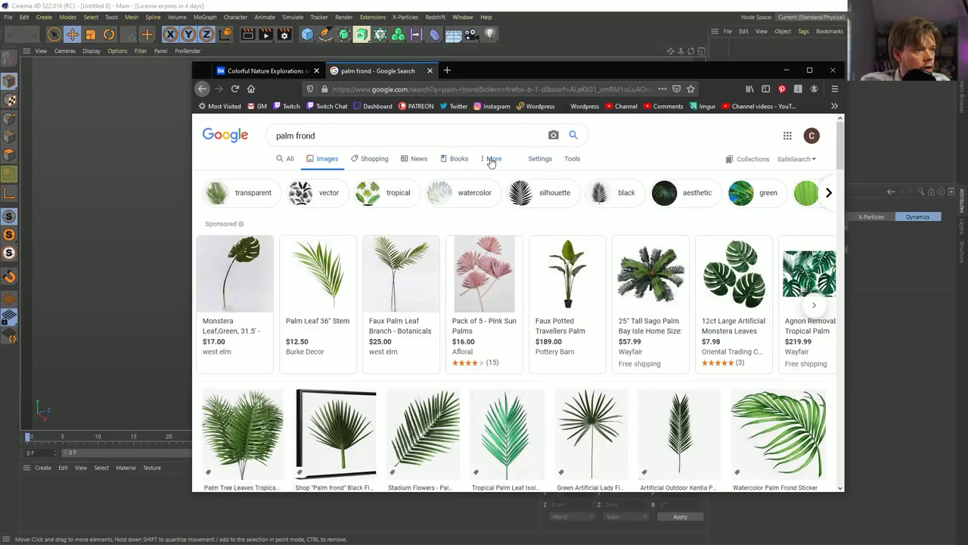
{"action": "left_click", "coordinate": [569, 159]}
{"action": "left_click", "coordinate": [355, 179]}
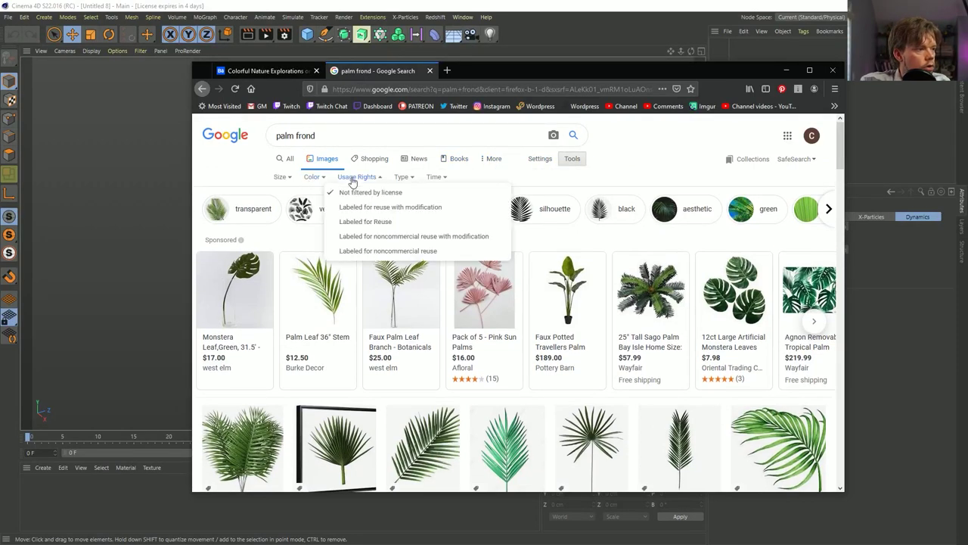
{"action": "left_click", "coordinate": [403, 209]}
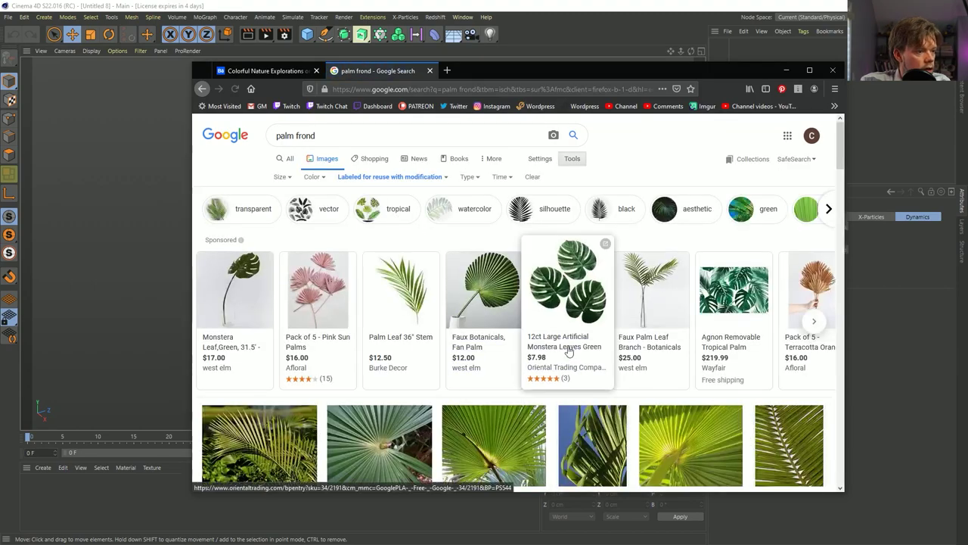
{"action": "scroll", "coordinate": [651, 355], "scroll_direction": "down", "scroll_amount": 3}
{"action": "scroll", "coordinate": [724, 364], "scroll_direction": "up", "scroll_amount": 3}
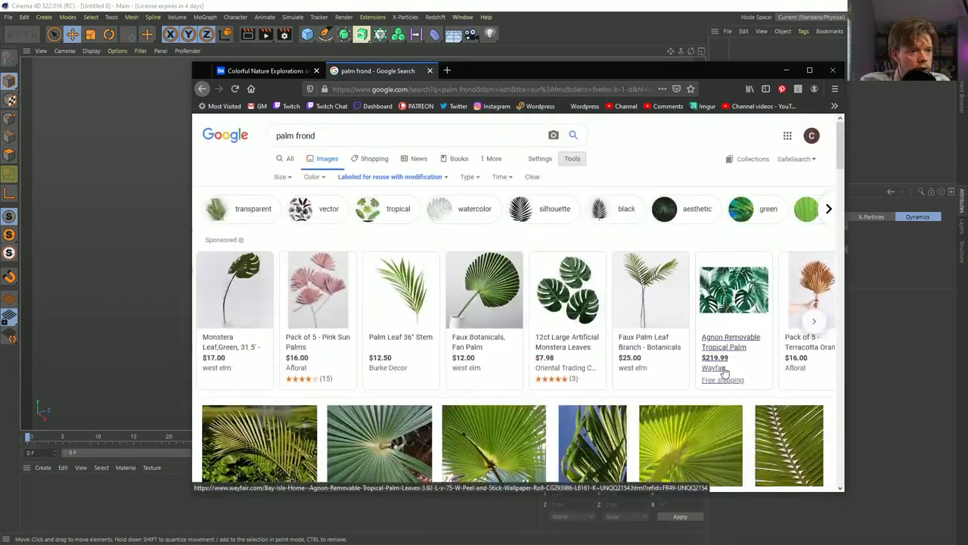
- Open the Large Hawaiian Leaf Palm Stem result and copy its image
{"action": "left_click", "coordinate": [814, 321]}
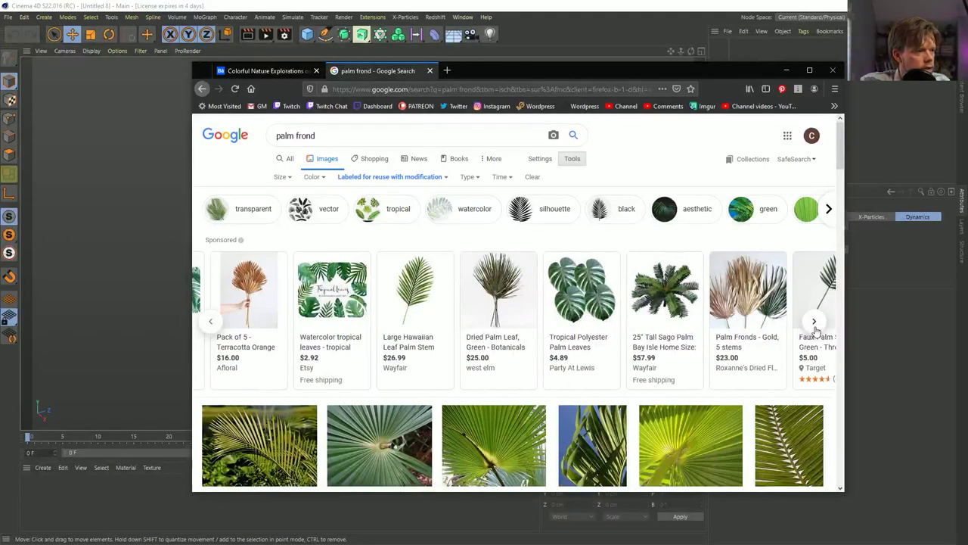
{"action": "left_click", "coordinate": [418, 296]}
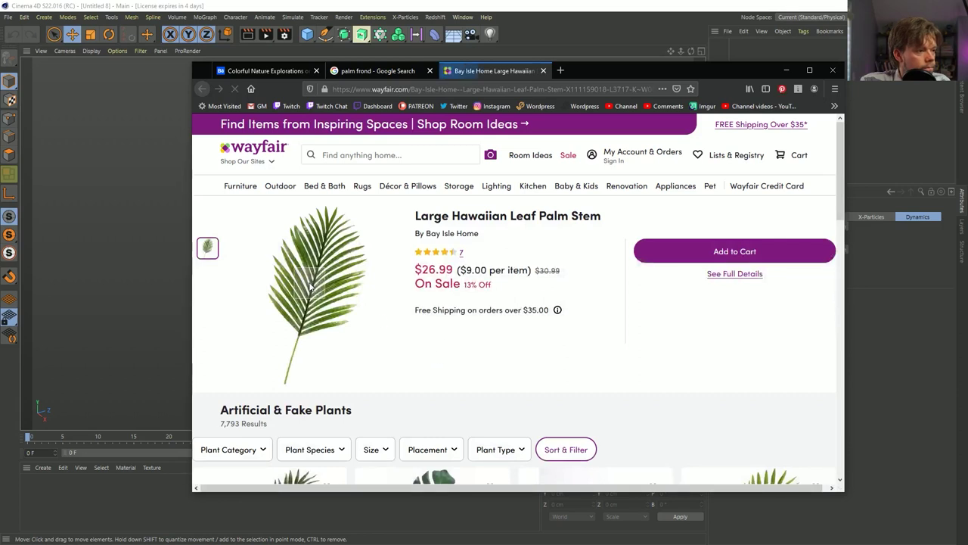
{"action": "right_click", "coordinate": [312, 286]}
{"action": "left_click", "coordinate": [336, 304]}
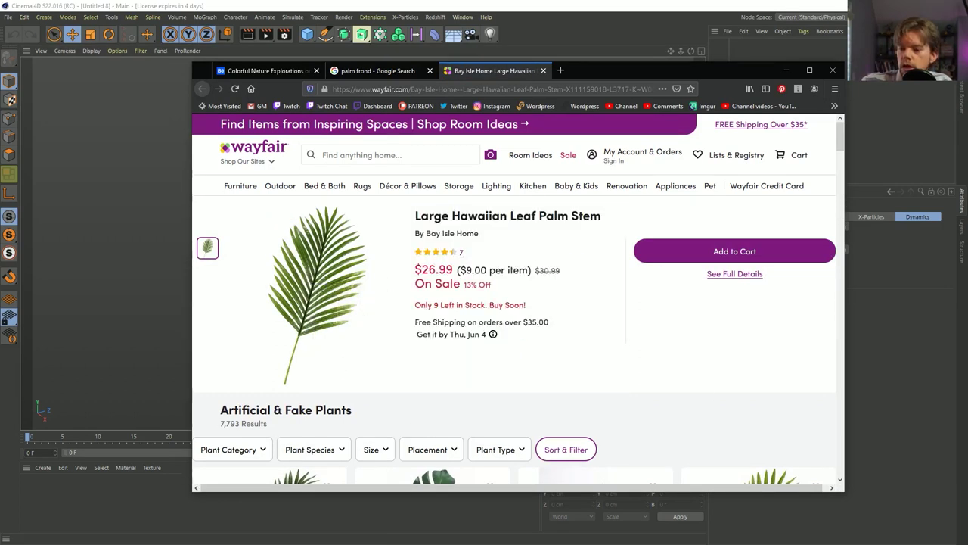
{"action": "key", "text": "alt+Tab"}
- Create a 453×800 px document from the clipboard and paste the palm leaf into it
{"action": "key", "text": "ctrl+n"}
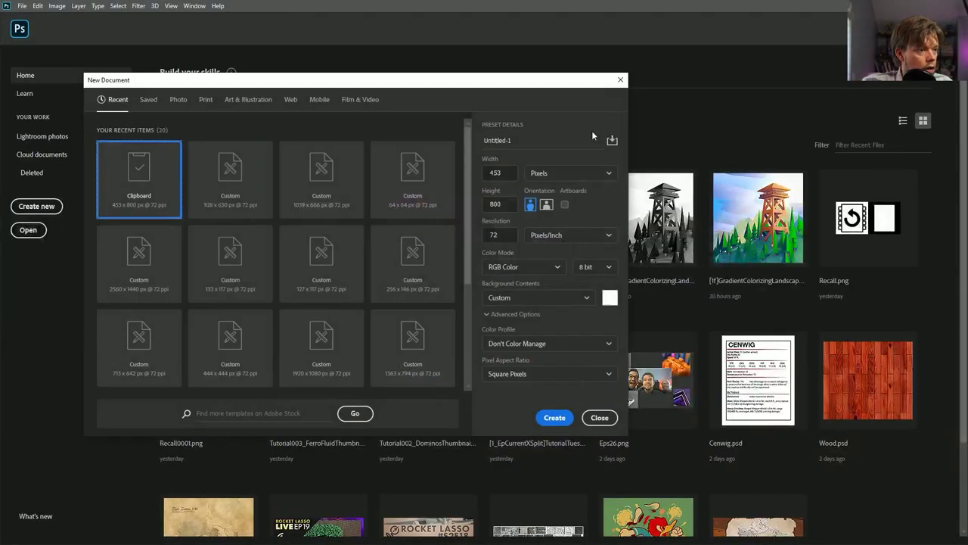
{"action": "left_click", "coordinate": [545, 421]}
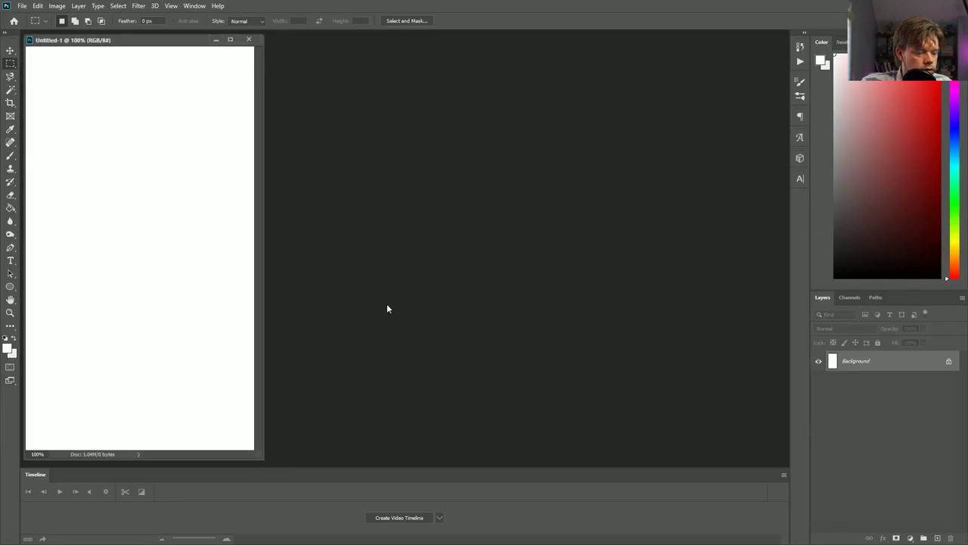
{"action": "key", "text": "ctrl+v"}
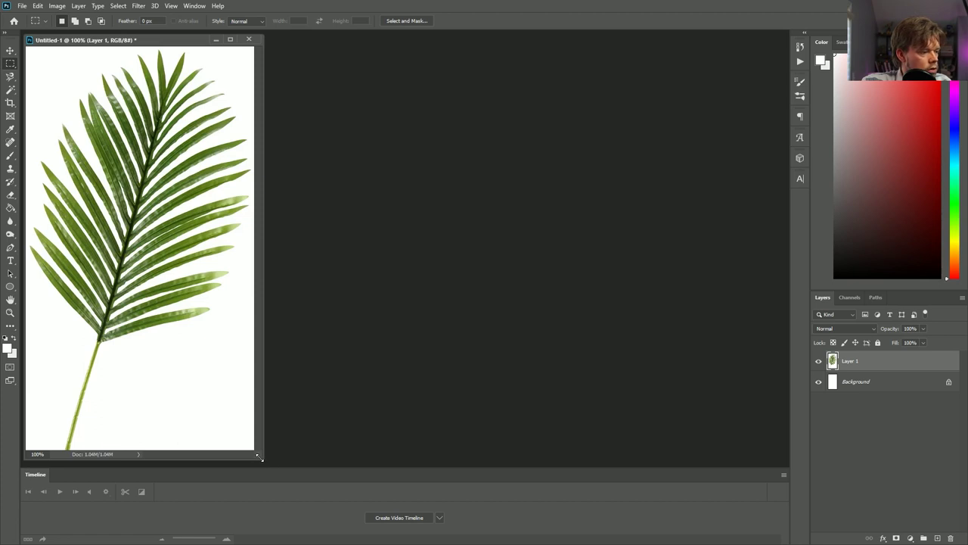
{"action": "left_click_drag", "start_coordinate": [258, 457], "coordinate": [498, 480]}
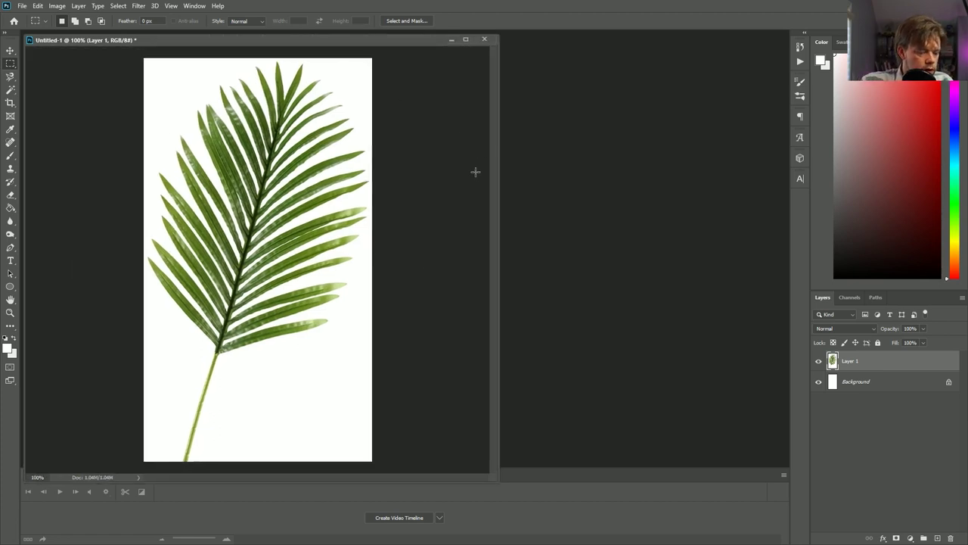
- Rotate the leaf upright, merge it down and duplicate the layer for Magic Wand selection
{"action": "key", "text": "v"}
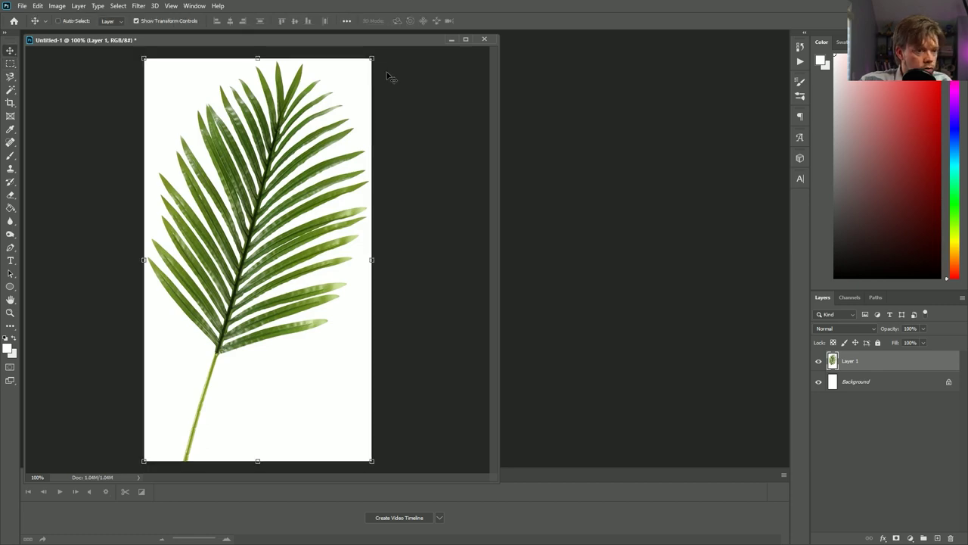
{"action": "left_click_drag", "start_coordinate": [346, 35], "coordinate": [283, 15]}
{"action": "left_click_drag", "start_coordinate": [246, 251], "coordinate": [258, 249]}
{"action": "key", "text": "Return"}
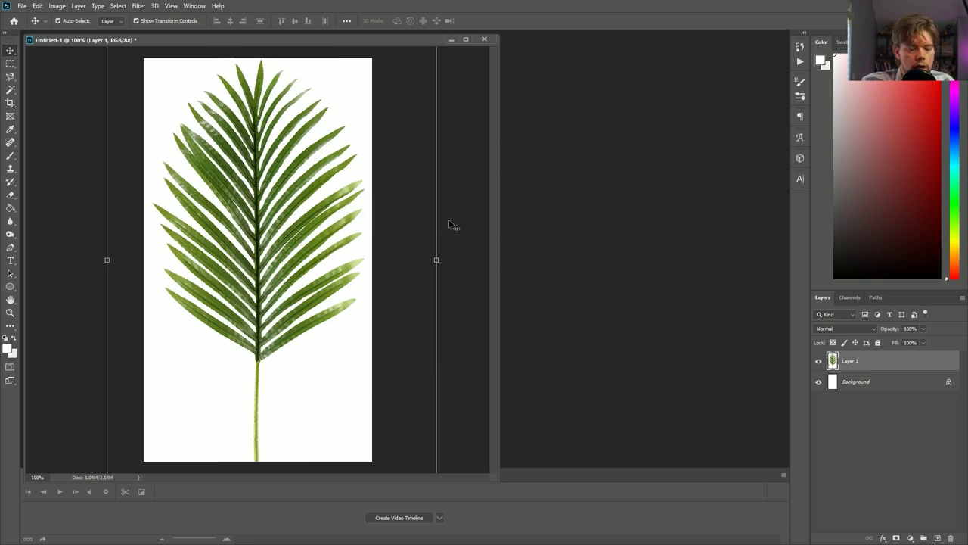
{"action": "key", "text": "ctrl+e"}
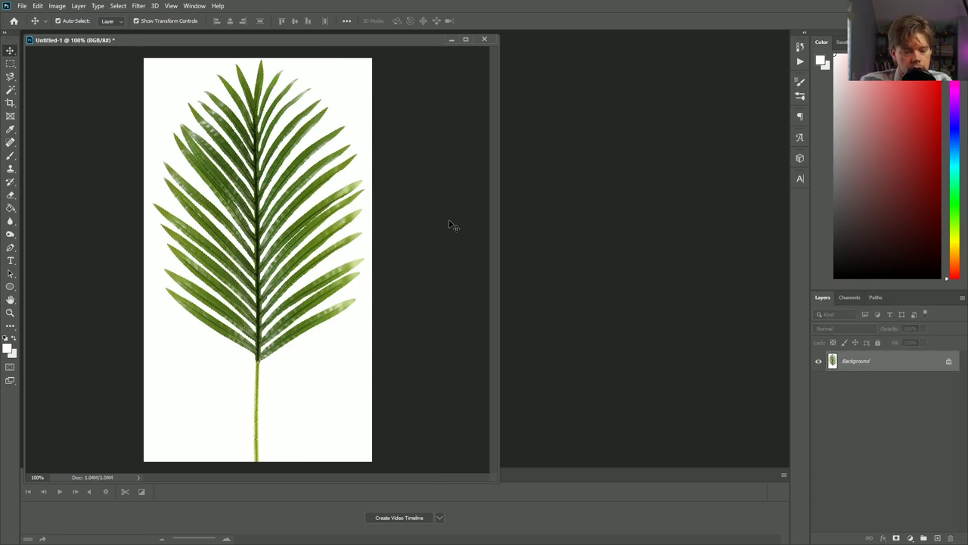
{"action": "key", "text": "ctrl+j"}
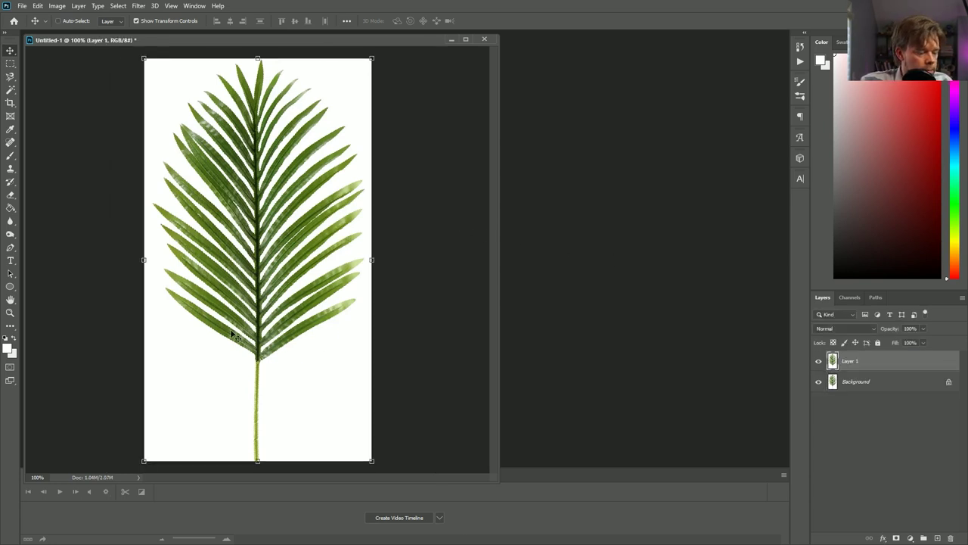
{"action": "key", "text": "w"}
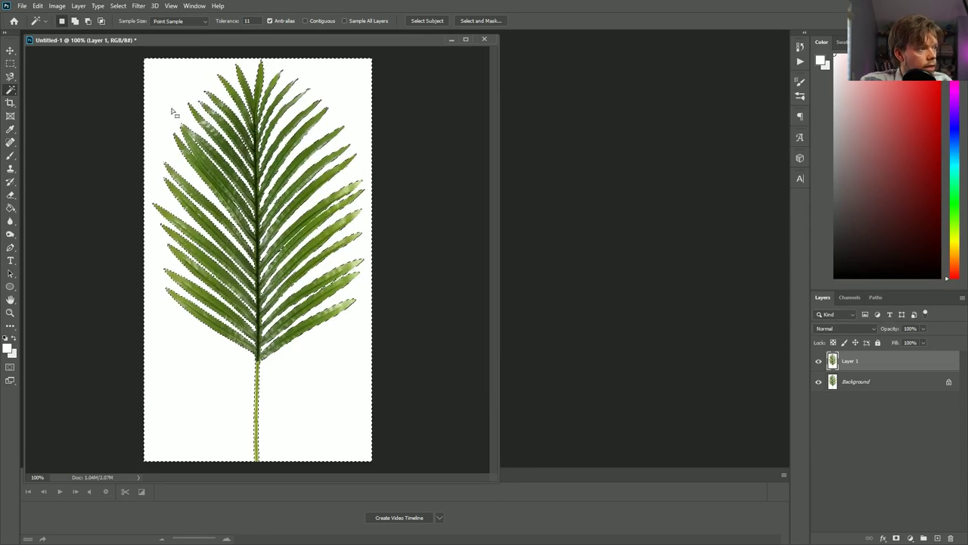
- Mask Layer 1 to the leaf and paste a copy of the mask into a hidden Layer 2
{"action": "left_click", "coordinate": [895, 538]}
{"action": "left_click", "coordinate": [850, 362], "text": "alt"}
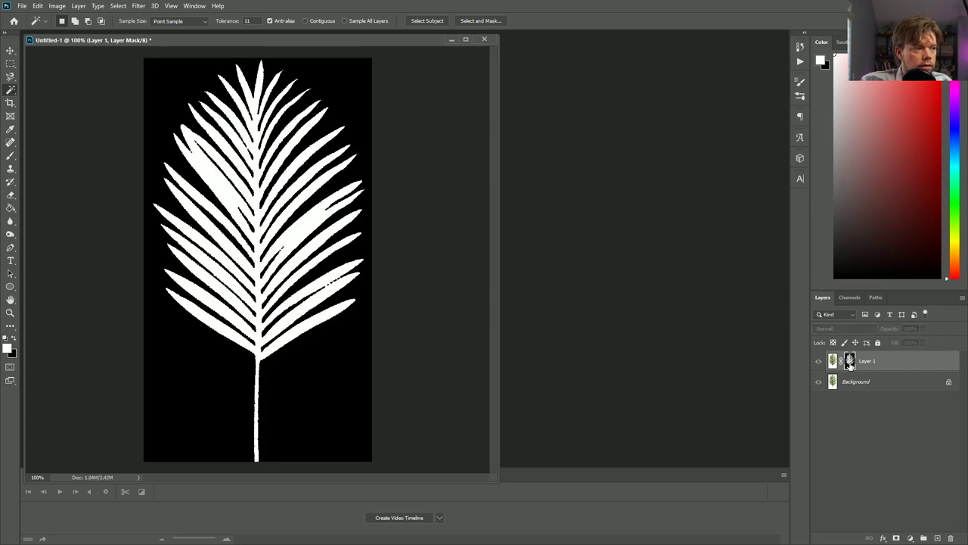
{"action": "key", "text": "ctrl+a"}
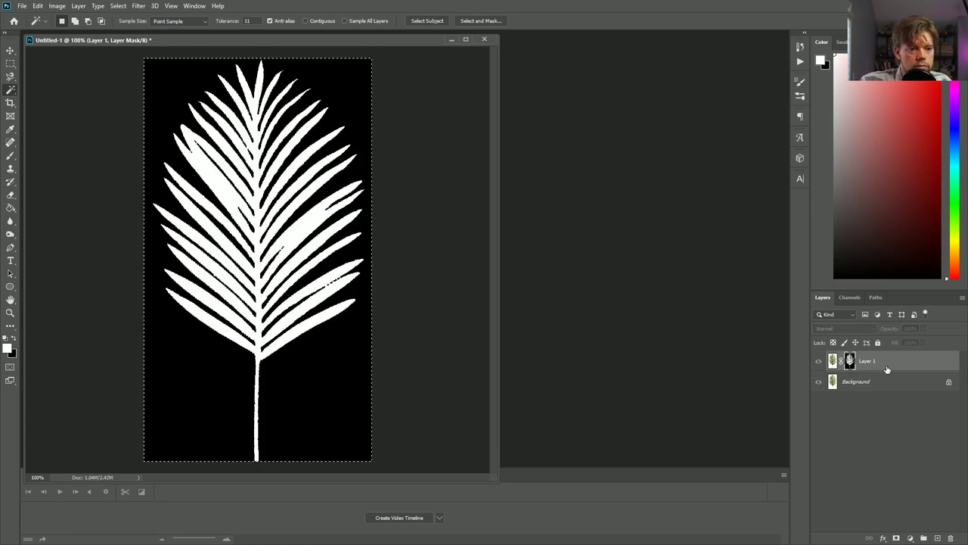
{"action": "left_click", "coordinate": [849, 361], "text": "alt"}
{"action": "left_click", "coordinate": [937, 538]}
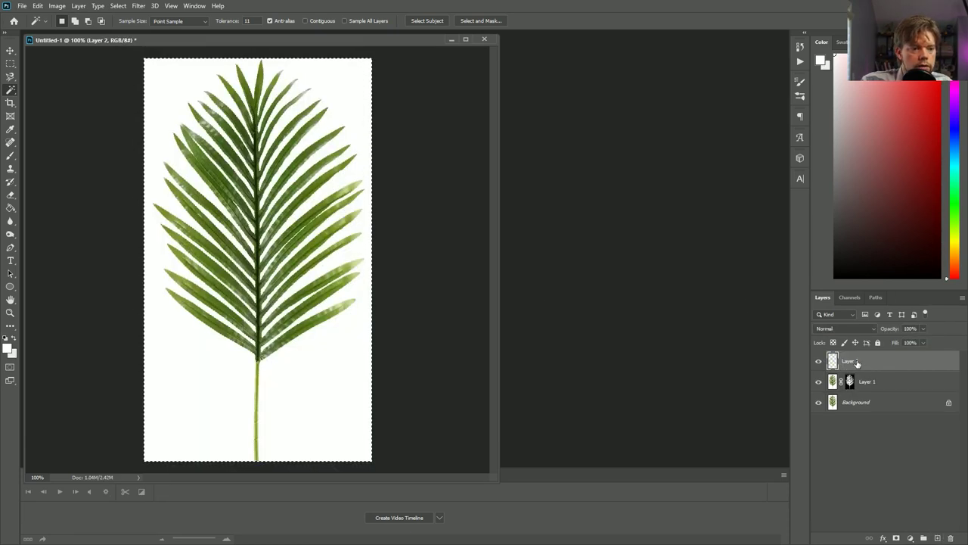
{"action": "key", "text": "ctrl+v"}
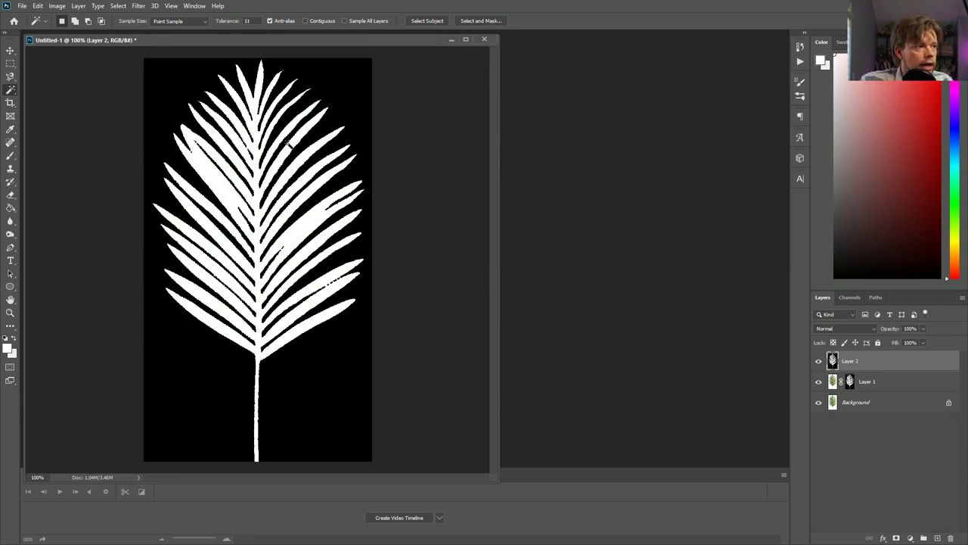
{"action": "left_click", "coordinate": [819, 361]}
- Merge masked Layer 1 into a new Layer 3, duplicate it and hide the Background
{"action": "left_click", "coordinate": [866, 382]}
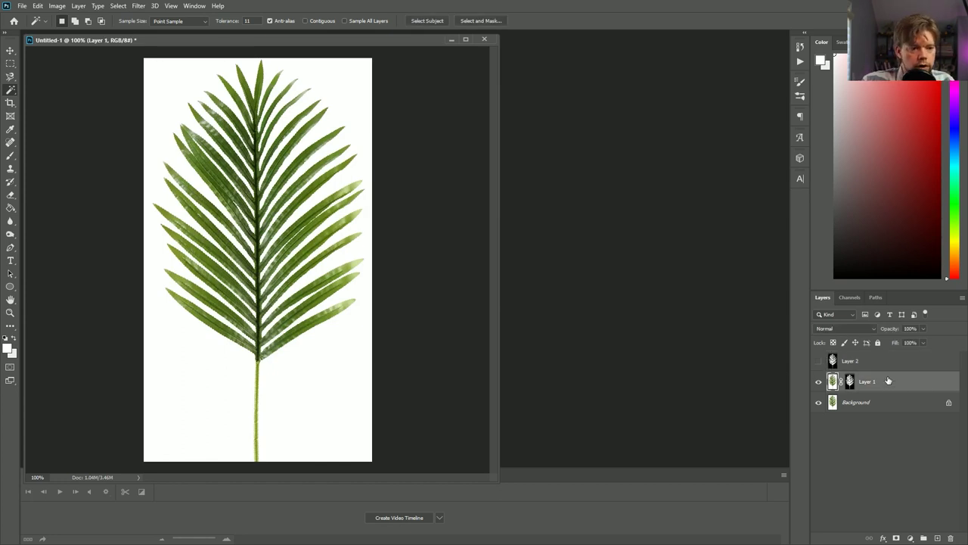
{"action": "left_click", "coordinate": [939, 537]}
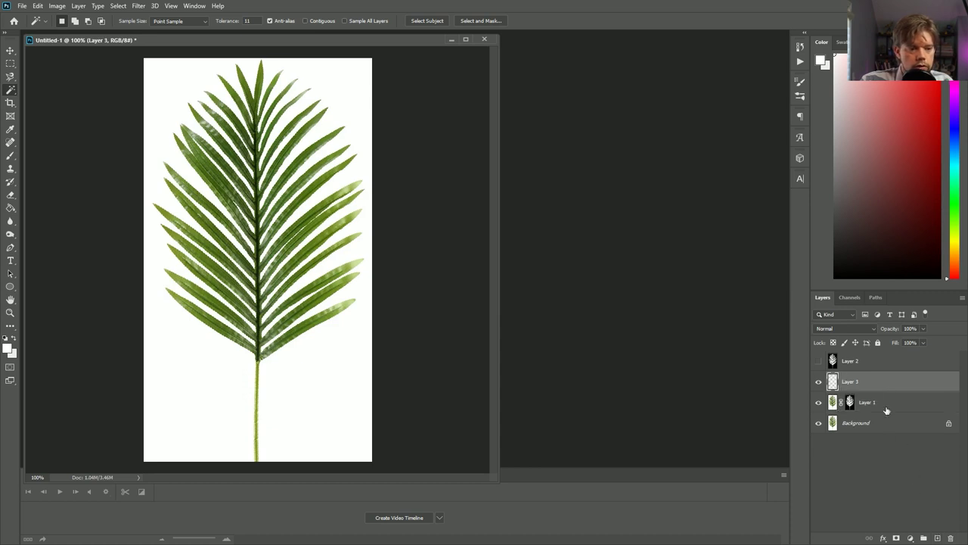
{"action": "left_click_drag", "start_coordinate": [869, 402], "coordinate": [872, 381]}
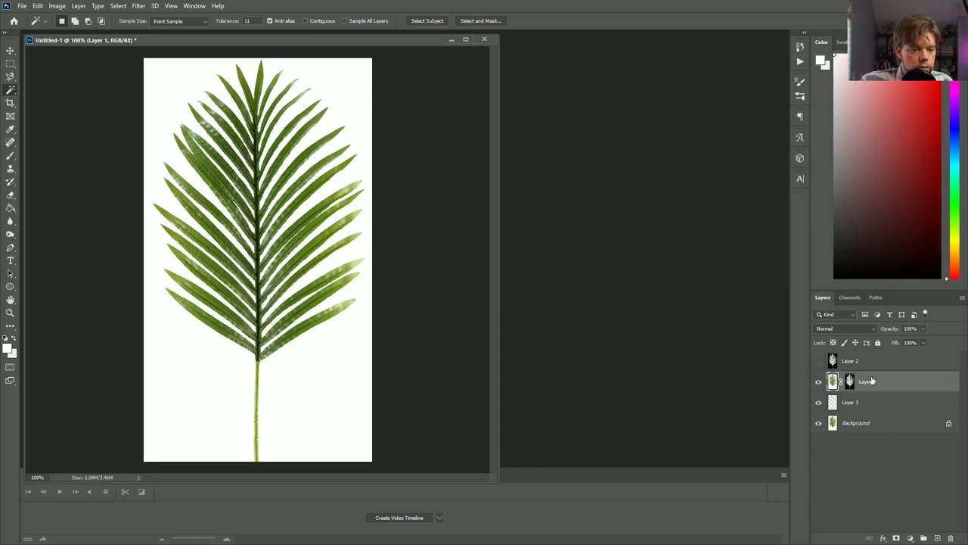
{"action": "key", "text": "ctrl+e"}
{"action": "key", "text": "ctrl+j"}
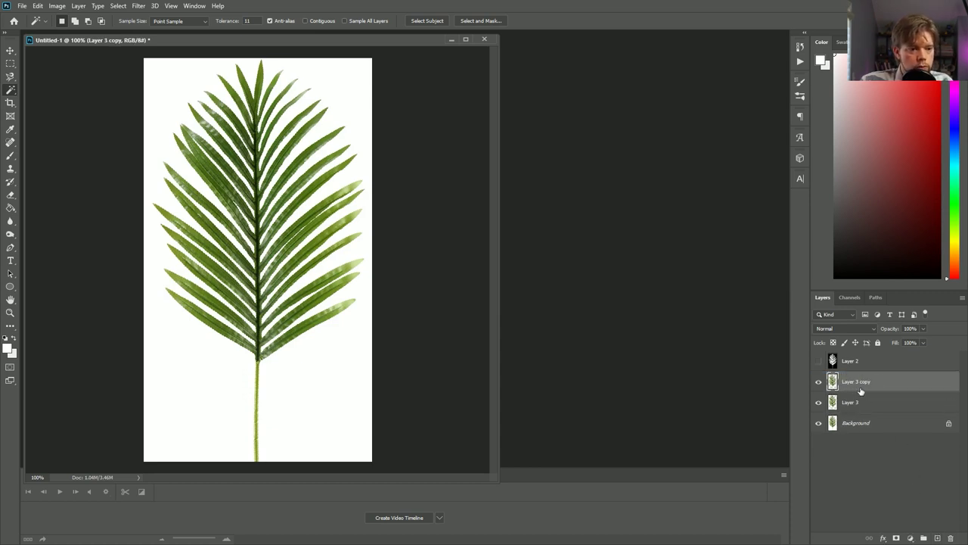
{"action": "left_click", "coordinate": [819, 423]}
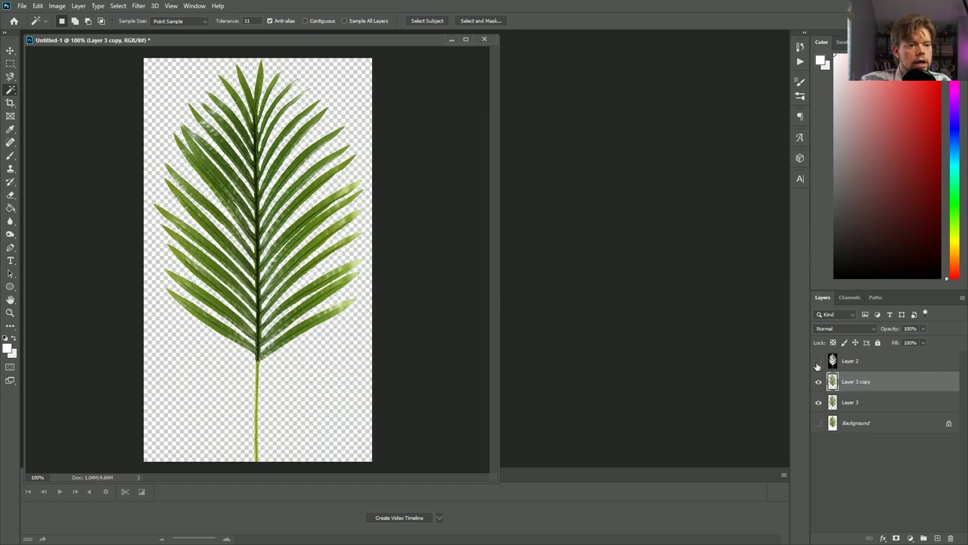
{"action": "left_click", "coordinate": [842, 404]}
- Apply a Gaussian Blur of about 6 px to Layer 3
{"action": "left_click", "coordinate": [139, 5]}
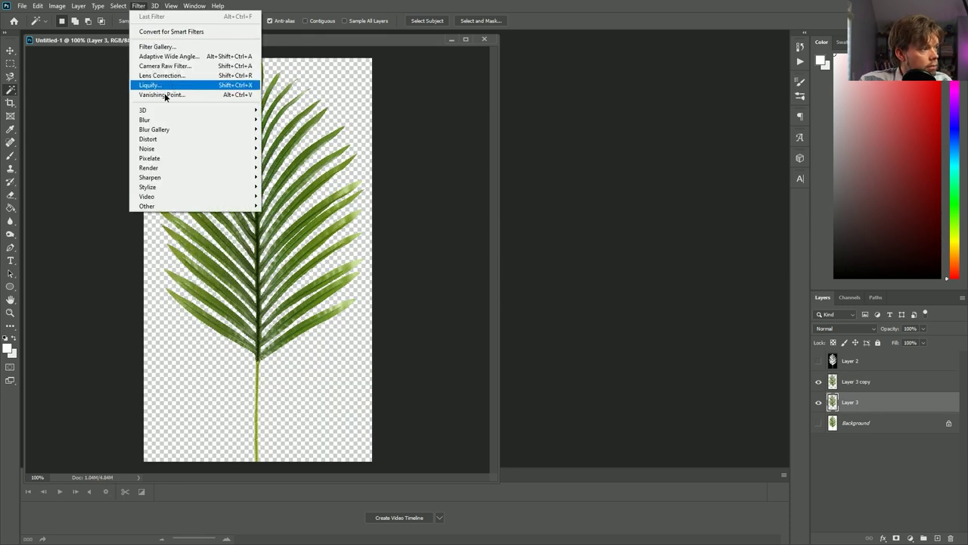
{"action": "mouse_move", "coordinate": [198, 121]}
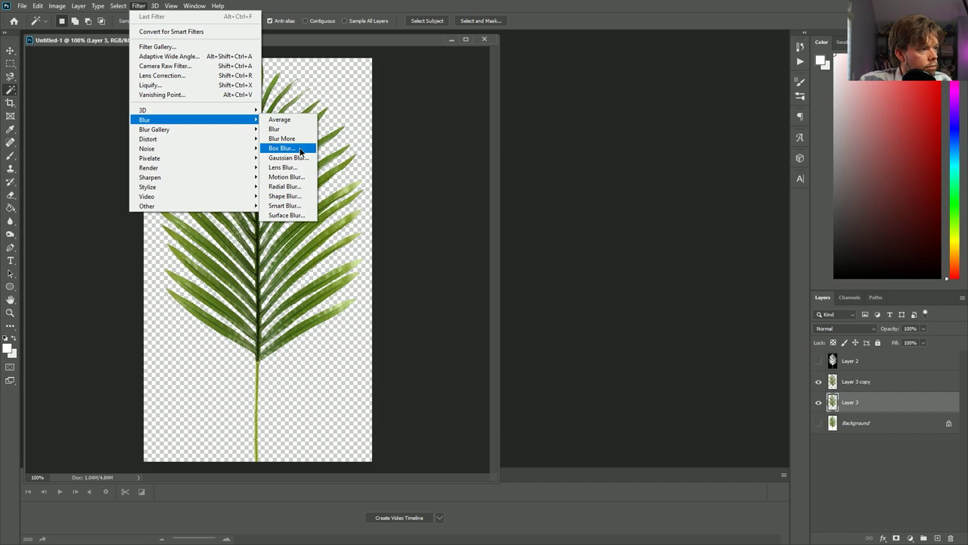
{"action": "left_click", "coordinate": [287, 157]}
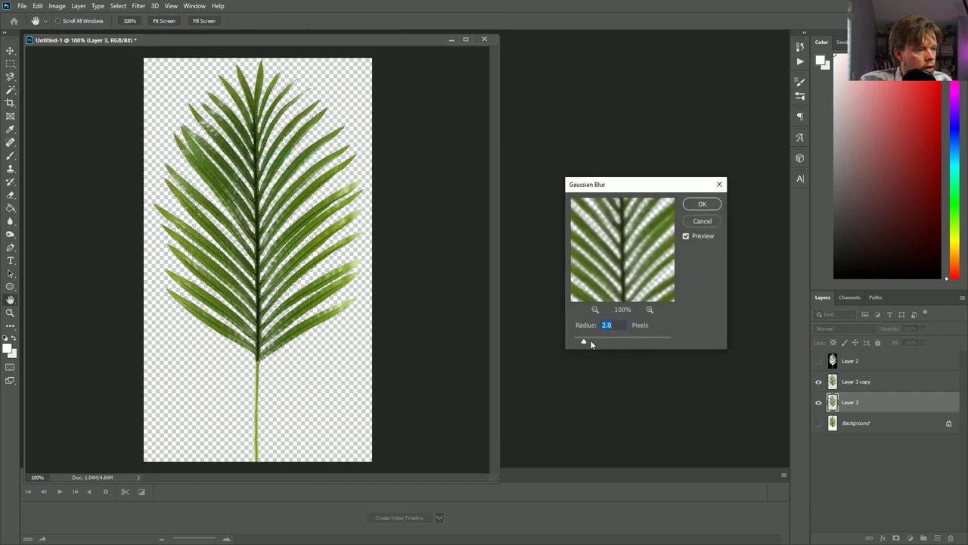
{"action": "left_click_drag", "start_coordinate": [591, 342], "coordinate": [597, 342]}
{"action": "left_click", "coordinate": [702, 205]}
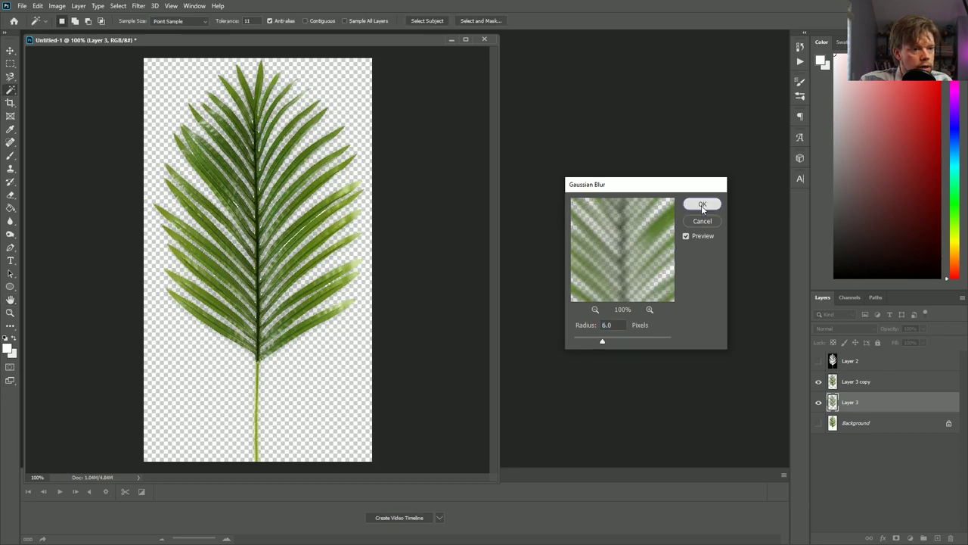
- Thicken the blurred Layer 3 by duplicating and merging it twice, then show Layer 3 copy
{"action": "left_click", "coordinate": [819, 381]}
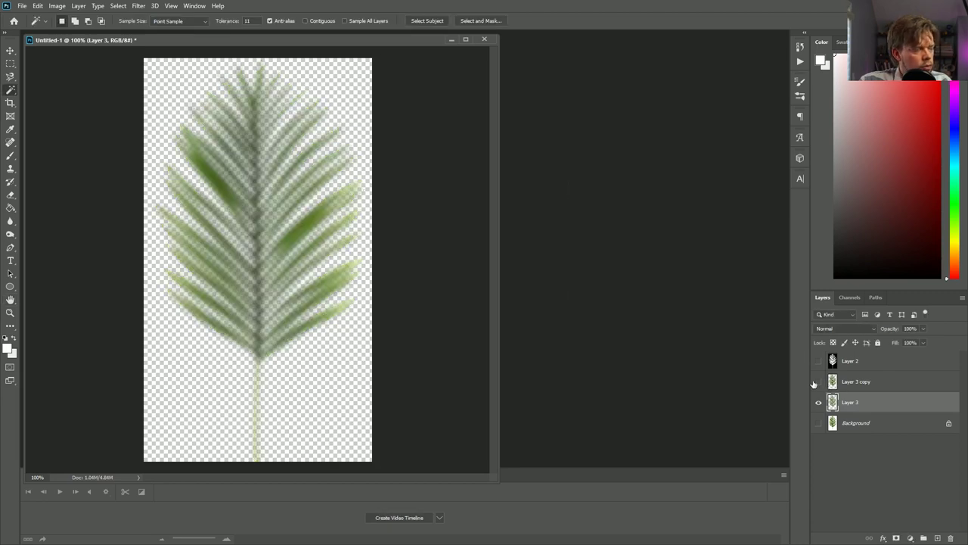
{"action": "key", "text": "ctrl+j"}
{"action": "key", "text": "ctrl+j"}
{"action": "key", "text": "ctrl+j"}
{"action": "key", "text": "ctrl+j"}
{"action": "key", "text": "ctrl+j"}
{"action": "key", "text": "ctrl+j"}
{"action": "key", "text": "ctrl+j"}
{"action": "key", "text": "ctrl+j"}
{"action": "key", "text": "ctrl+j"}
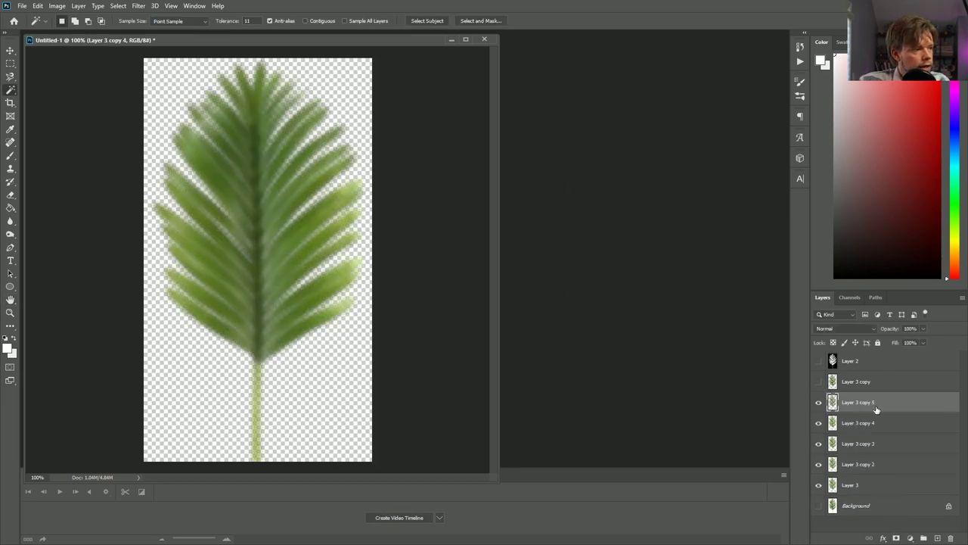
{"action": "key", "text": "ctrl+e"}
{"action": "key", "text": "ctrl+e"}
{"action": "key", "text": "ctrl+e"}
{"action": "key", "text": "ctrl+e"}
{"action": "key", "text": "ctrl+e"}
{"action": "key", "text": "ctrl+e"}
{"action": "key", "text": "ctrl+e"}
{"action": "key", "text": "ctrl+e"}
{"action": "key", "text": "ctrl+e"}
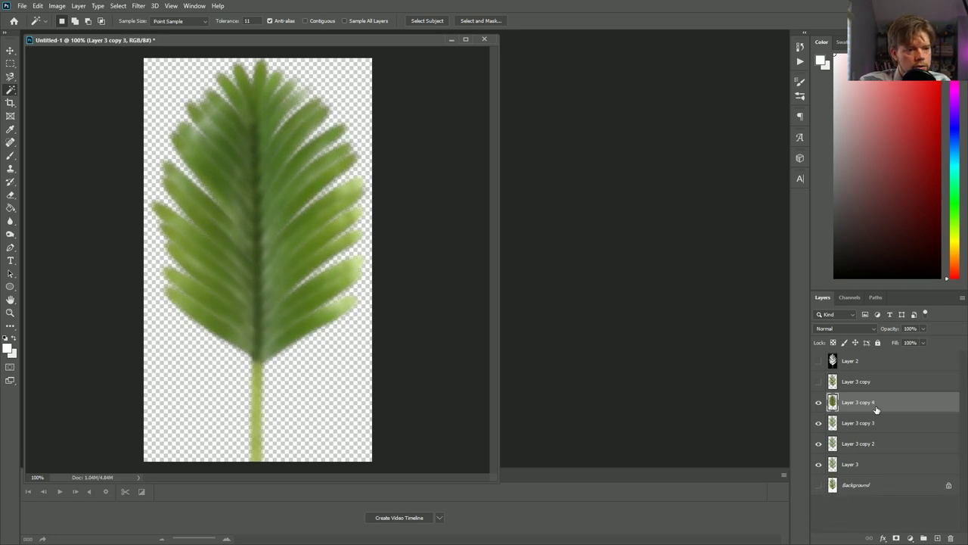
{"action": "key", "text": "ctrl+j"}
{"action": "key", "text": "ctrl+j"}
{"action": "key", "text": "ctrl+j"}
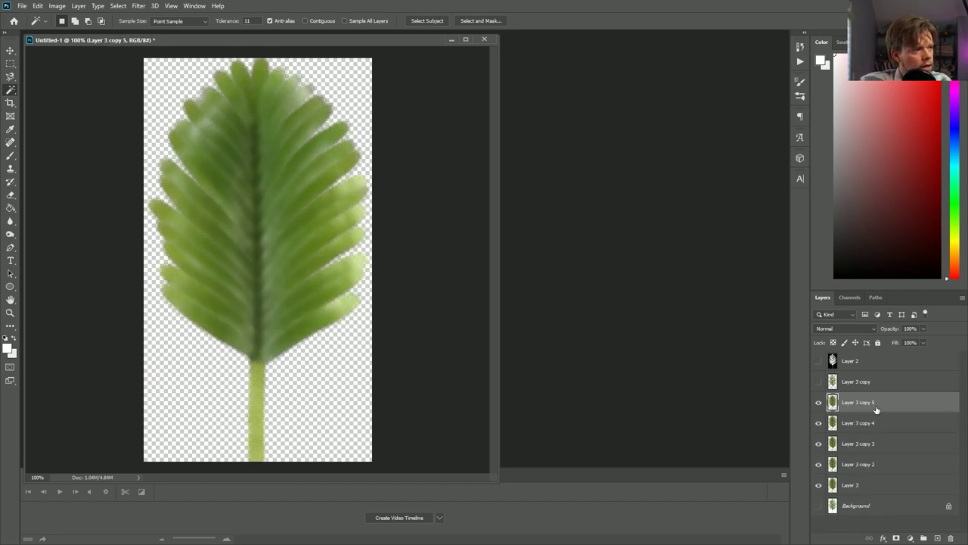
{"action": "key", "text": "ctrl+e"}
{"action": "key", "text": "ctrl+e"}
{"action": "key", "text": "ctrl+e"}
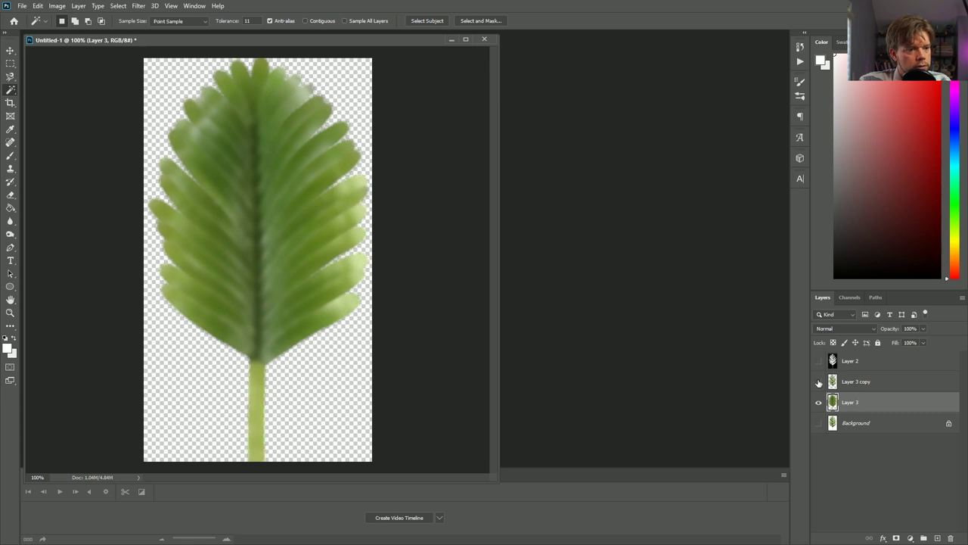
{"action": "left_click", "coordinate": [819, 381]}
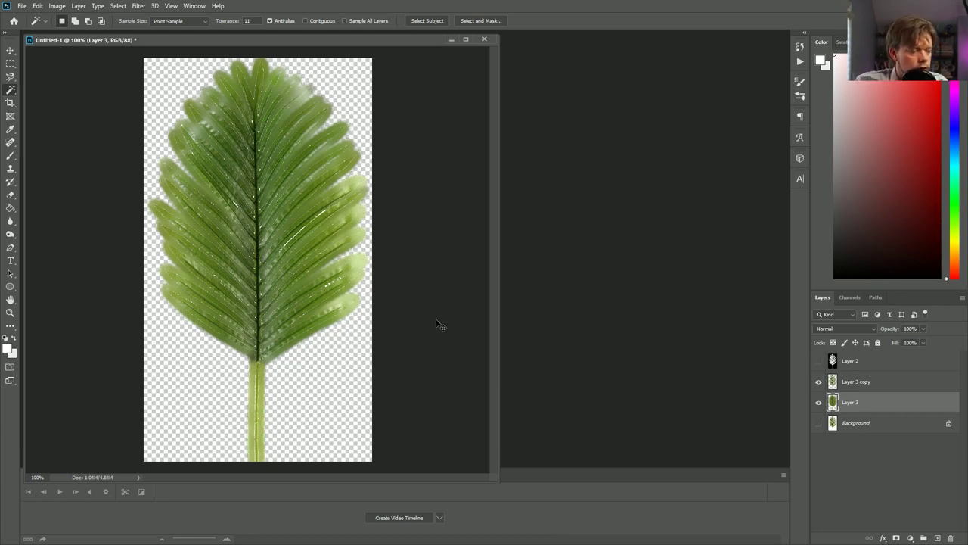
{"action": "key", "text": "ctrl+s"}
- Cancel the save, delete Layer 3 copy and Layer 3, and make Layer 2 visible and active
{"action": "left_click", "coordinate": [230, 373]}
{"action": "left_click", "coordinate": [195, 370]}
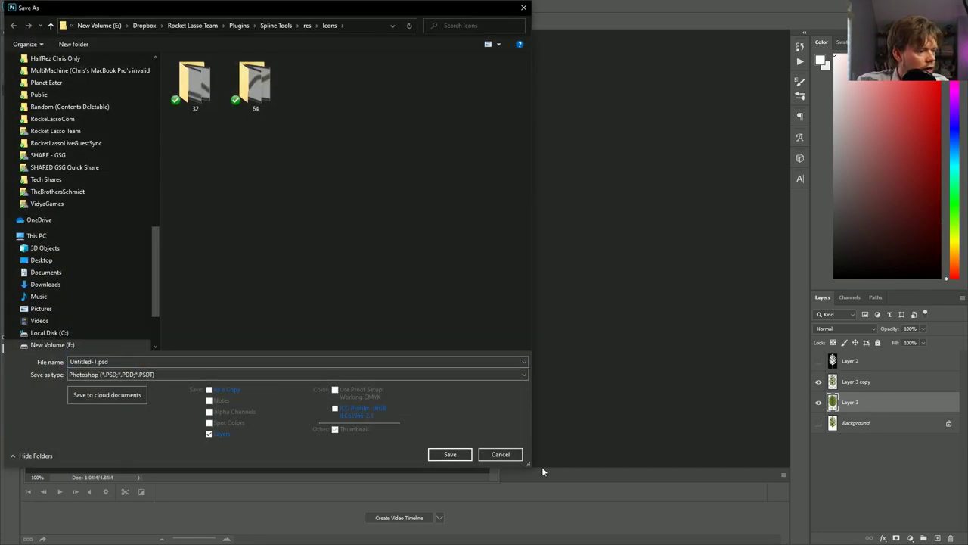
{"action": "left_click", "coordinate": [505, 456]}
{"action": "left_click", "coordinate": [854, 381]}
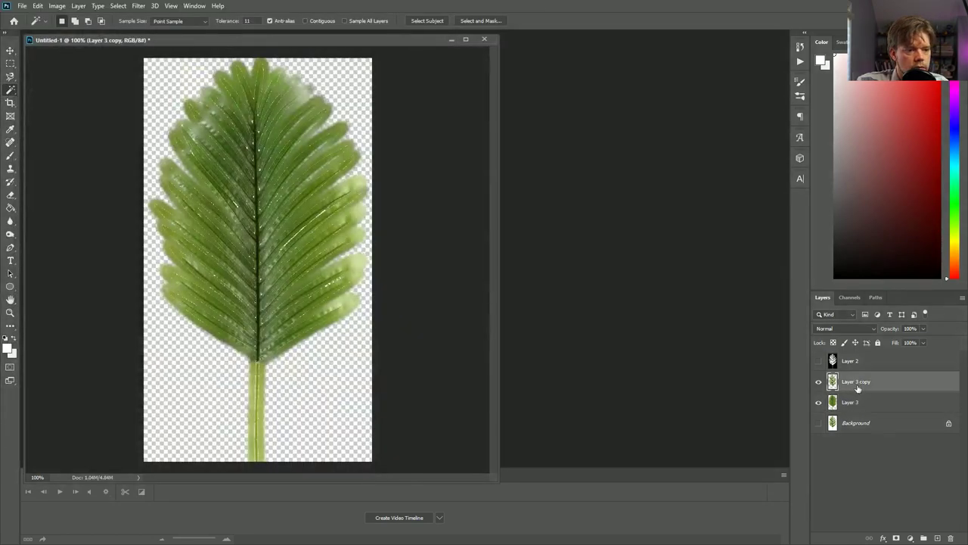
{"action": "key", "text": "Delete"}
{"action": "left_click", "coordinate": [818, 402]}
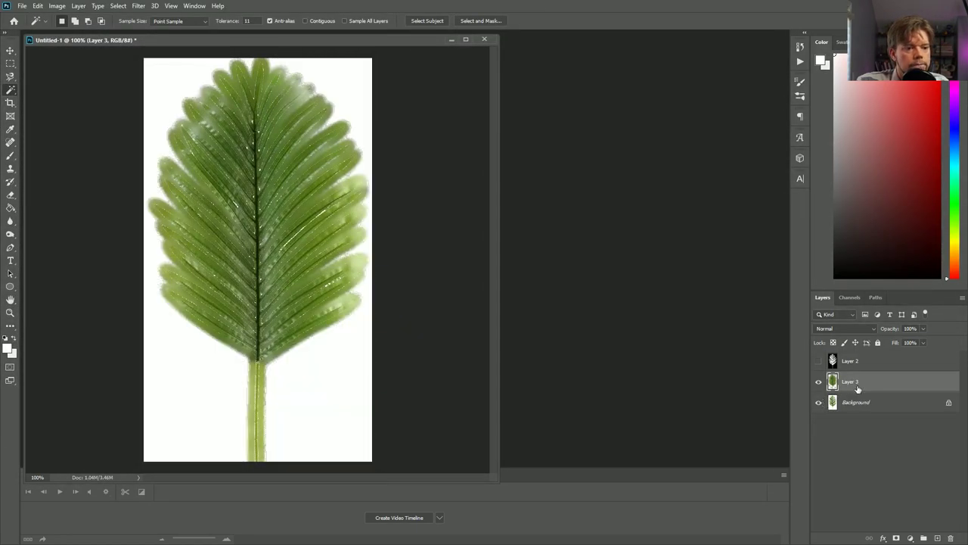
{"action": "key", "text": "Delete"}
{"action": "left_click", "coordinate": [818, 361]}
{"action": "left_click", "coordinate": [852, 364]}
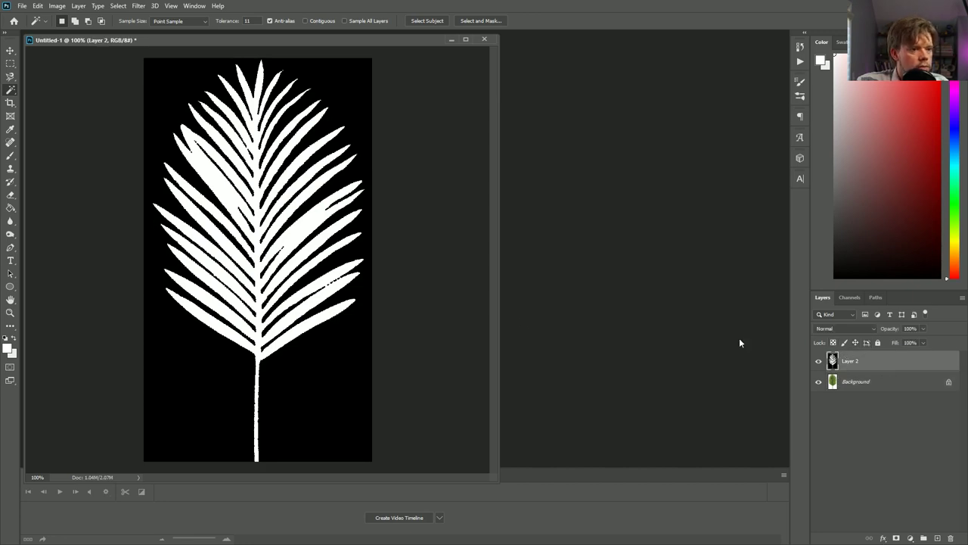
- Save the document as PalmFrond.psd in a new SceneFiles\tex folder
{"action": "key", "text": "ctrl+shift+s"}
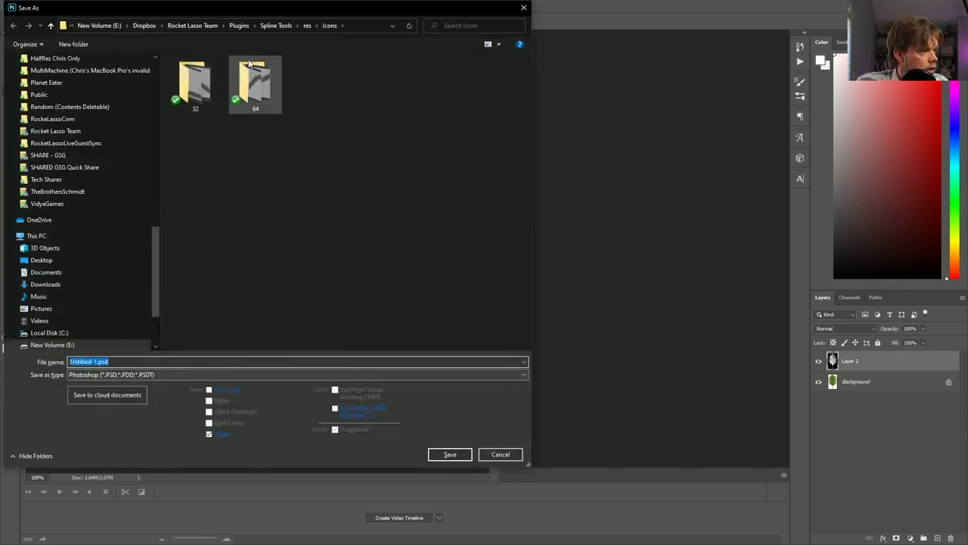
{"action": "left_click_drag", "start_coordinate": [152, 229], "coordinate": [152, 65]}
{"action": "left_click", "coordinate": [98, 81]}
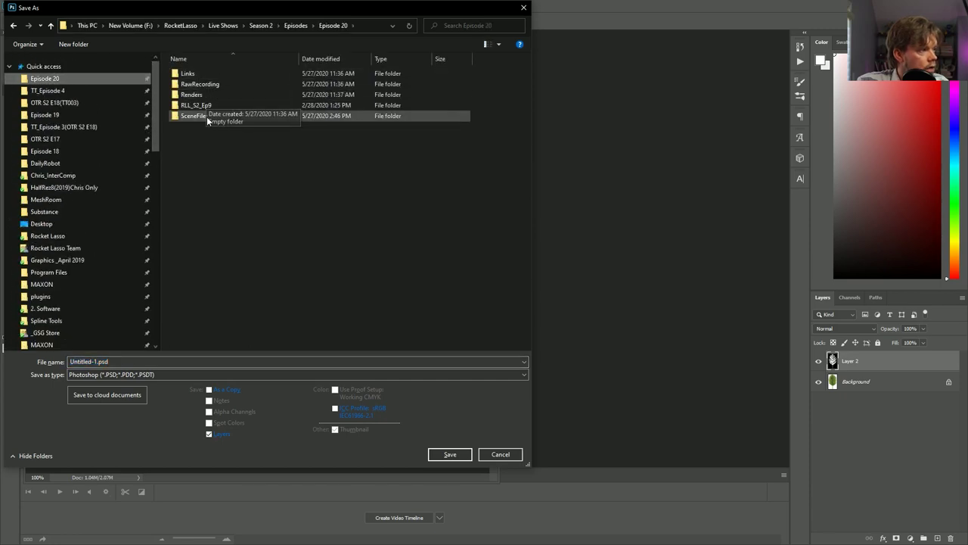
{"action": "double_click", "coordinate": [207, 117]}
{"action": "right_click", "coordinate": [263, 271]}
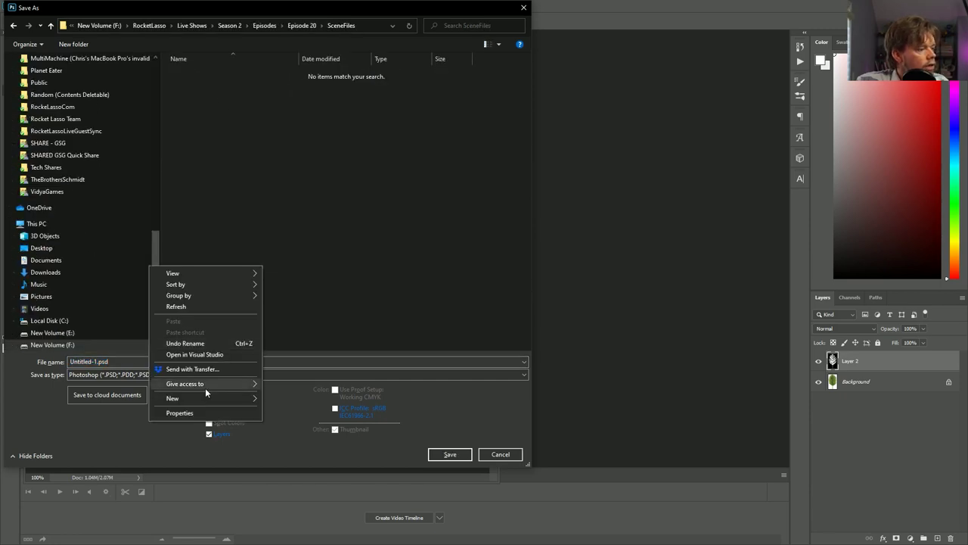
{"action": "mouse_move", "coordinate": [210, 398]}
{"action": "left_click", "coordinate": [314, 400]}
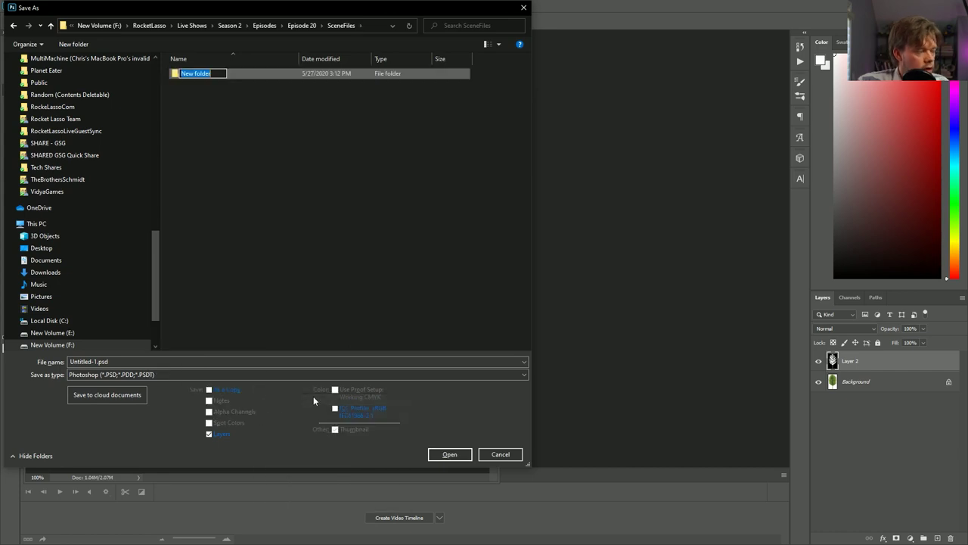
{"action": "type", "text": "tex"}
{"action": "key", "text": "Return"}
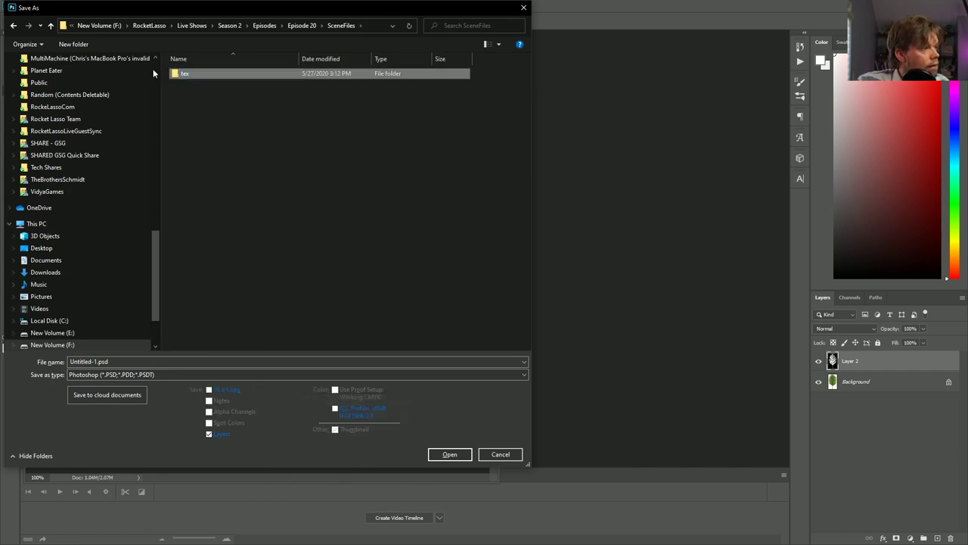
{"action": "double_click", "coordinate": [174, 75]}
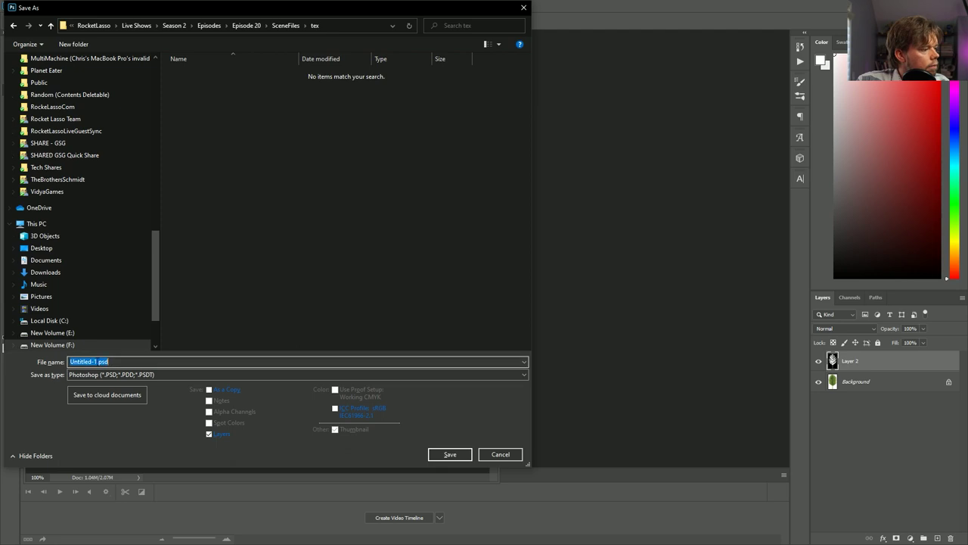
{"action": "type", "text": "Palm"}
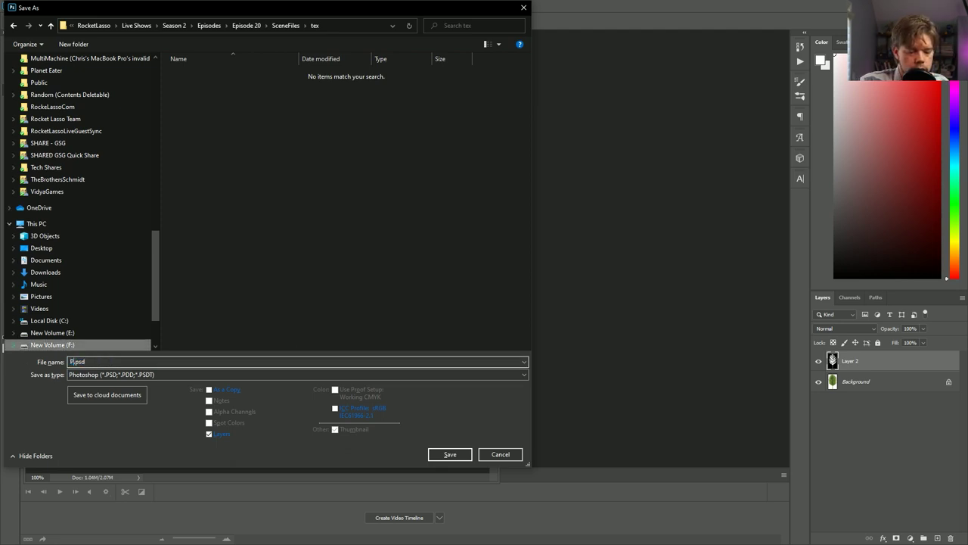
{"action": "type", "text": "Frond"}
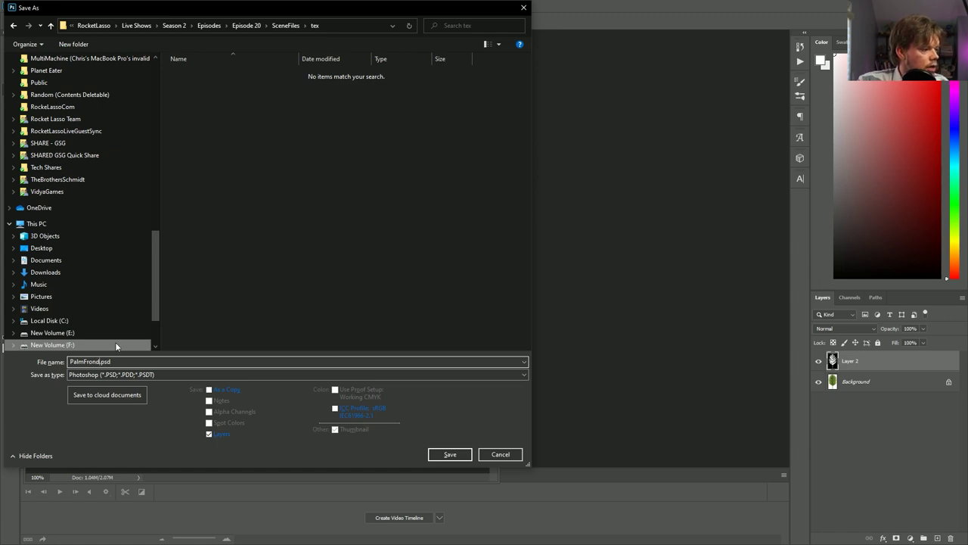
{"action": "left_click", "coordinate": [465, 454]}
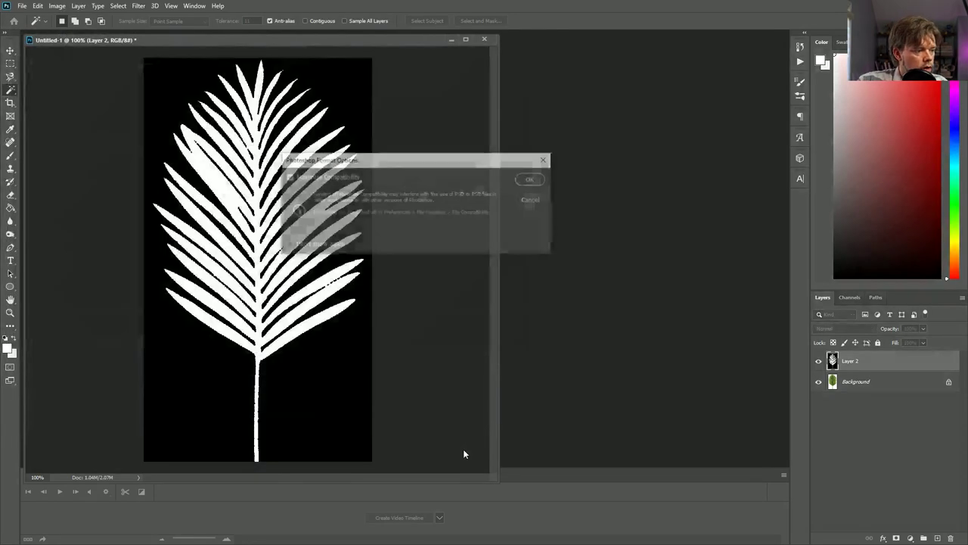
{"action": "left_click", "coordinate": [535, 180]}
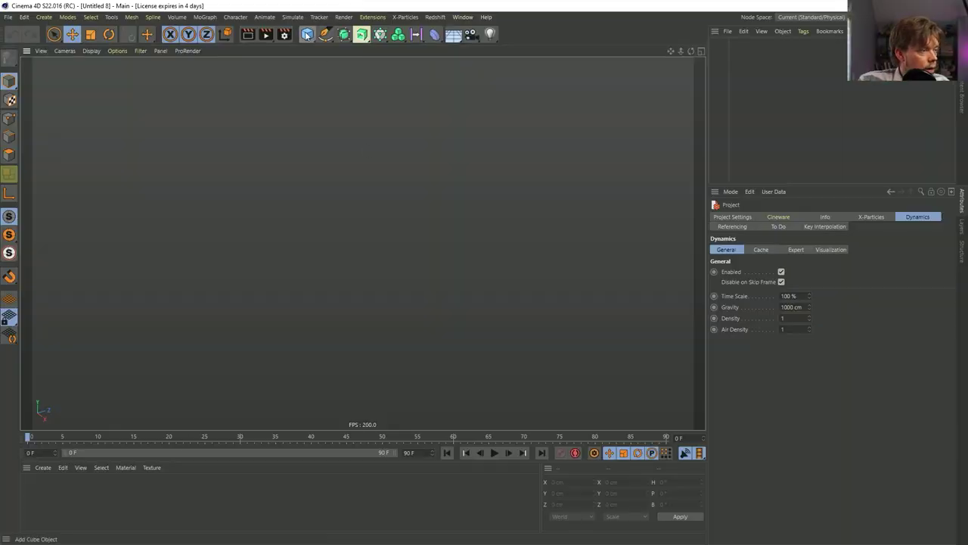
- Create and open a new material Mat, and save the scene as [3a]PalmFrond.c4d
{"action": "double_click", "coordinate": [33, 489]}
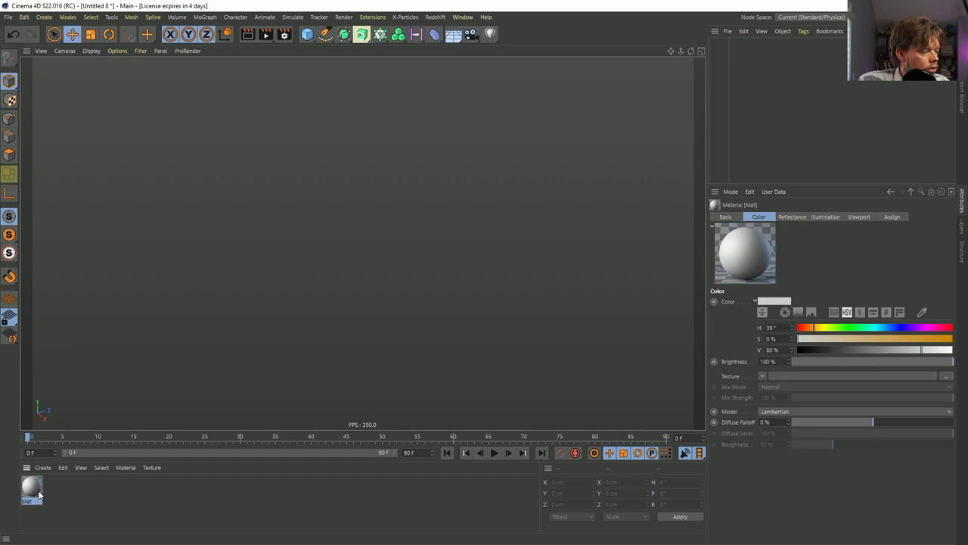
{"action": "double_click", "coordinate": [32, 488]}
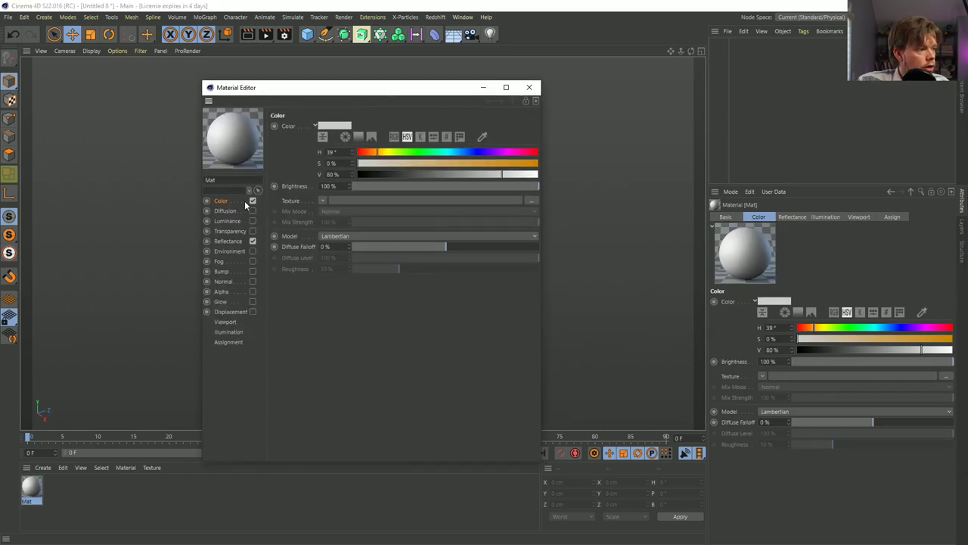
{"action": "key", "text": "ctrl+s"}
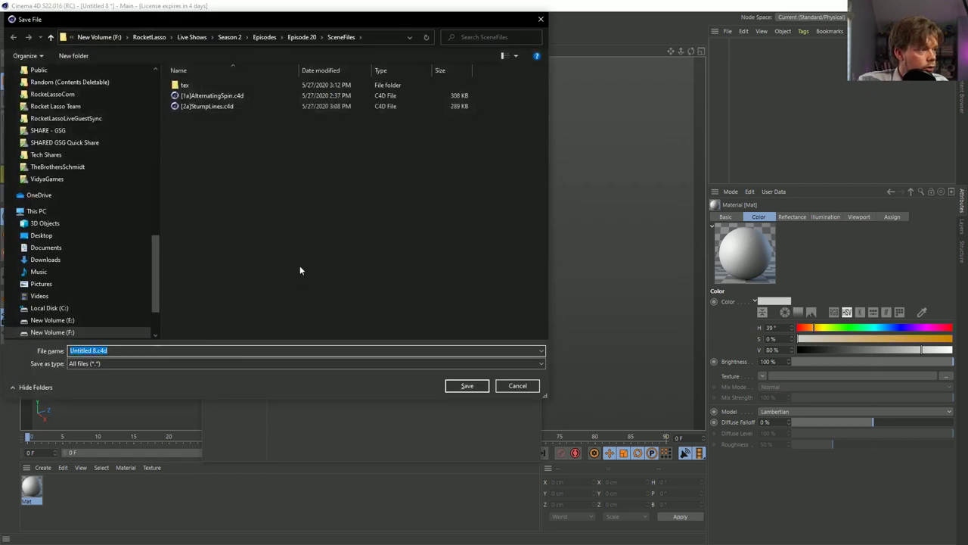
{"action": "left_click", "coordinate": [219, 106]}
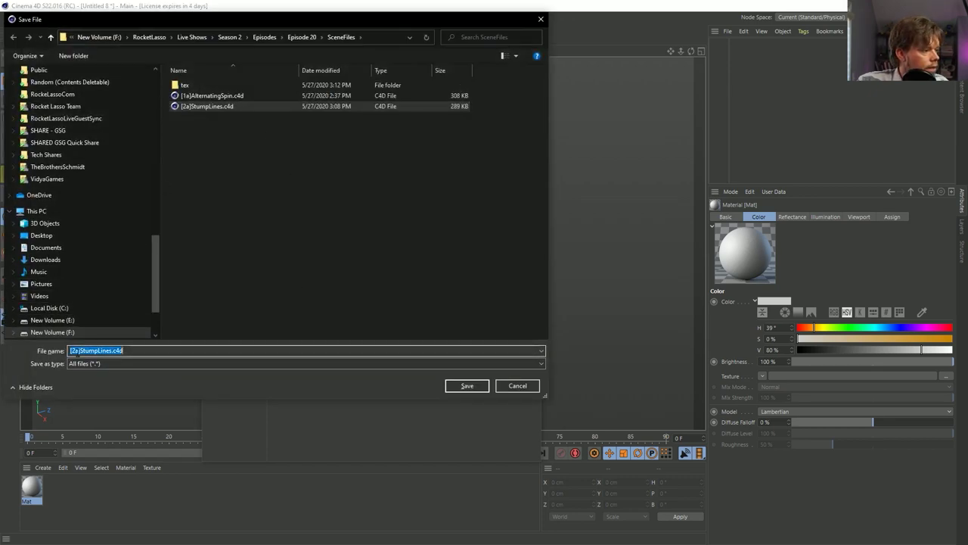
{"action": "left_click", "coordinate": [76, 351]}
{"action": "left_click", "coordinate": [77, 351]}
{"action": "key", "text": "shift+Left"}
{"action": "type", "text": "3"}
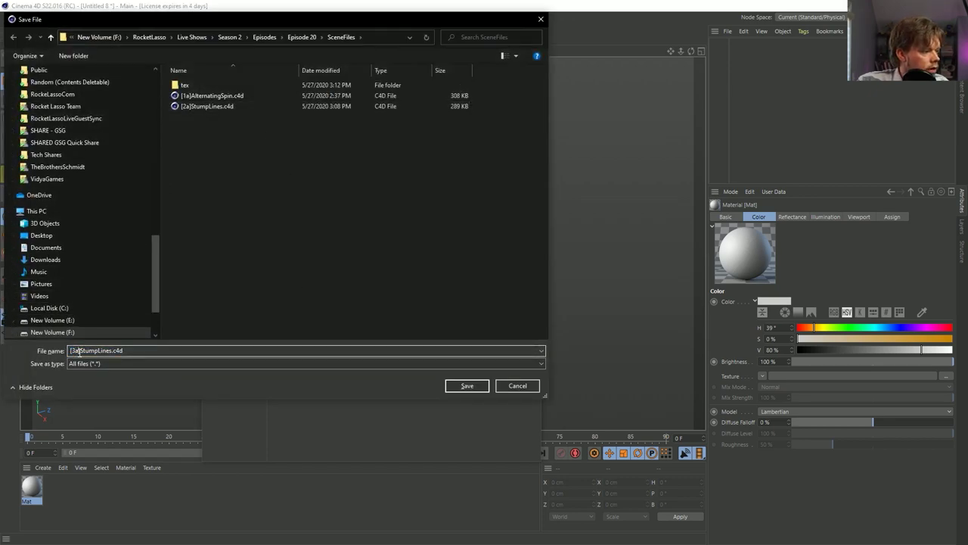
{"action": "left_click_drag", "start_coordinate": [79, 352], "coordinate": [108, 351]}
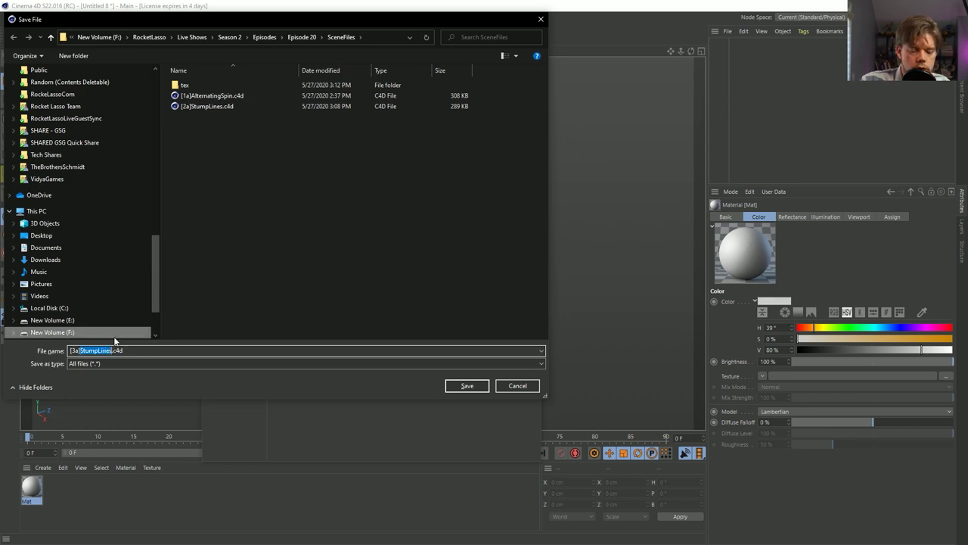
{"action": "type", "text": "PalmFrond"}
{"action": "key", "text": "Return"}
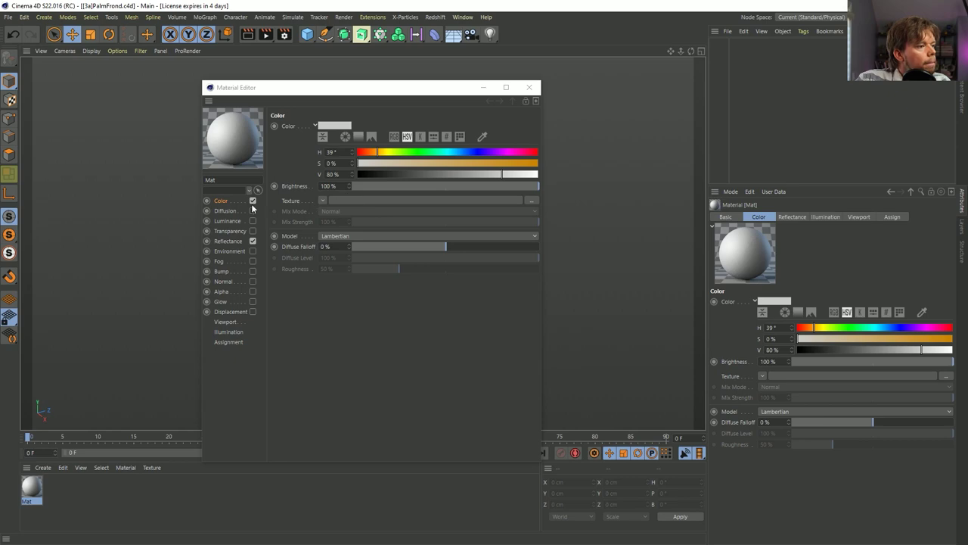
- Load tex/PalmFrond.psd as the material's Color texture
{"action": "left_click", "coordinate": [526, 200]}
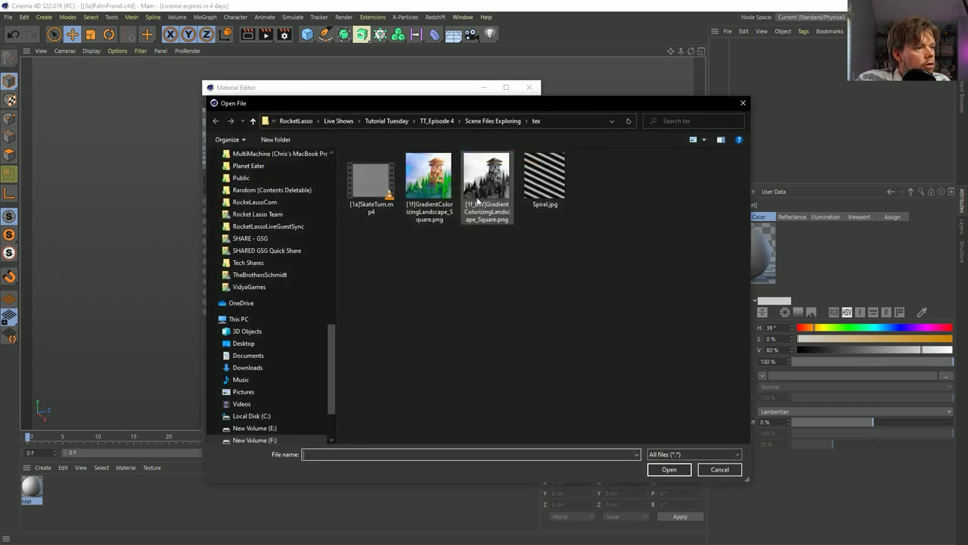
{"action": "left_click_drag", "start_coordinate": [331, 371], "coordinate": [331, 174]}
{"action": "left_click", "coordinate": [273, 173]}
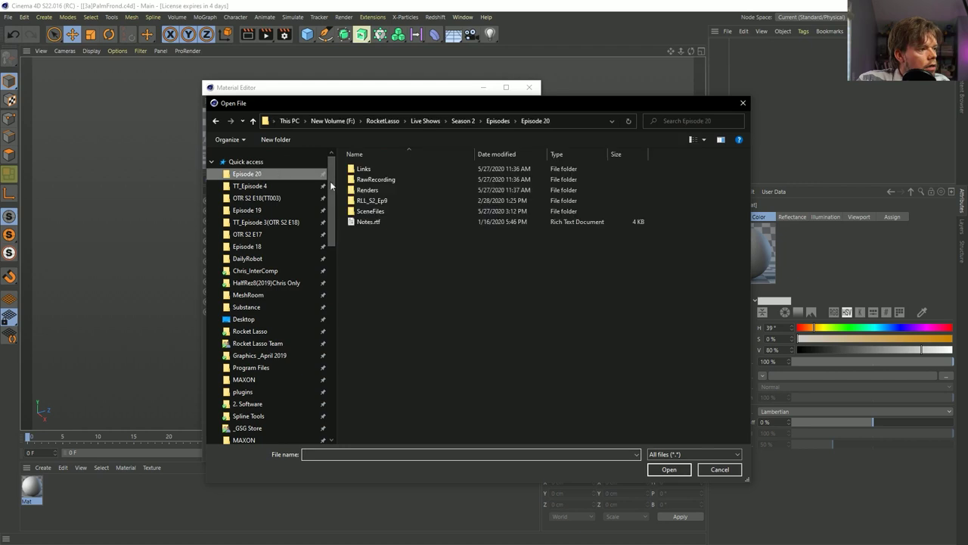
{"action": "double_click", "coordinate": [371, 210]}
{"action": "double_click", "coordinate": [369, 168]}
{"action": "left_click", "coordinate": [378, 180]}
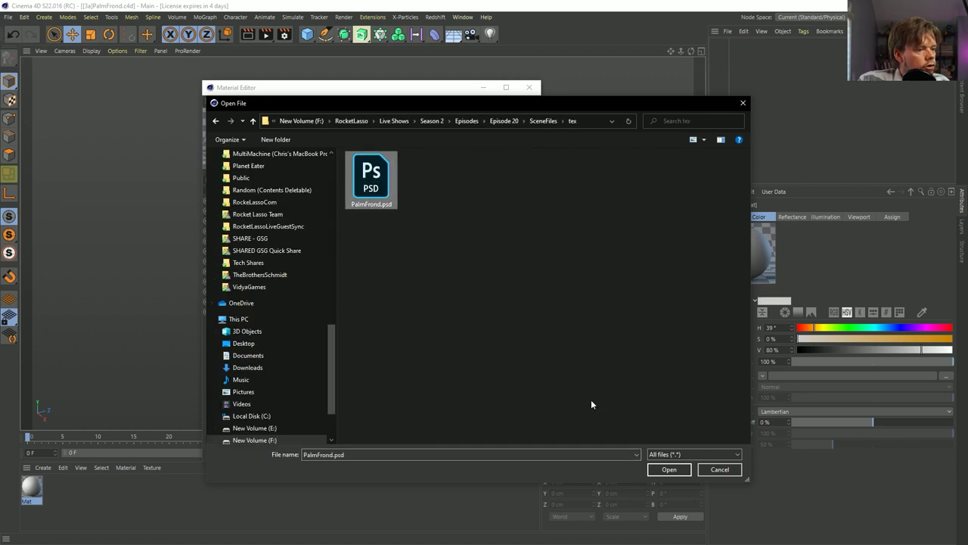
{"action": "left_click", "coordinate": [669, 469]}
- Set the colour texture's Layerset to Background and enable the Alpha channel
{"action": "left_click", "coordinate": [330, 220]}
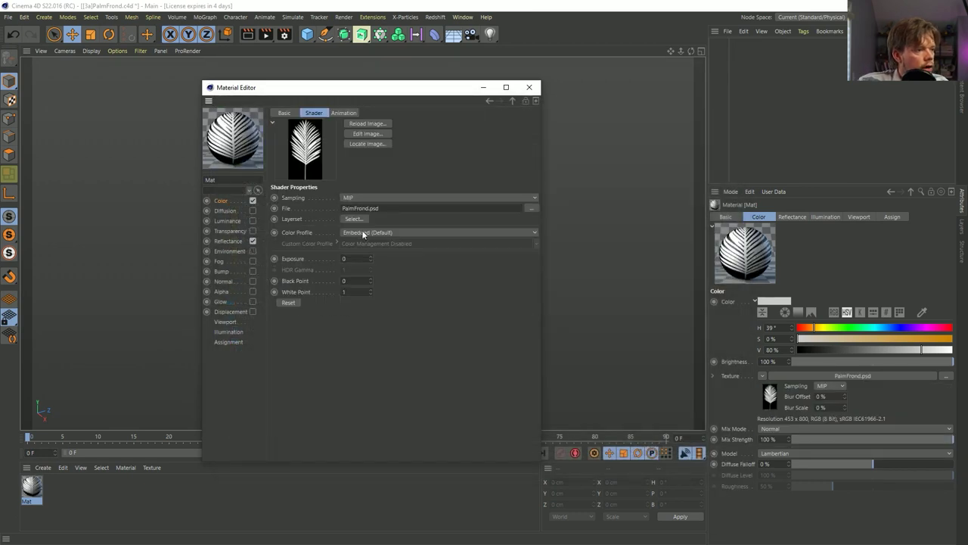
{"action": "left_click", "coordinate": [354, 218]}
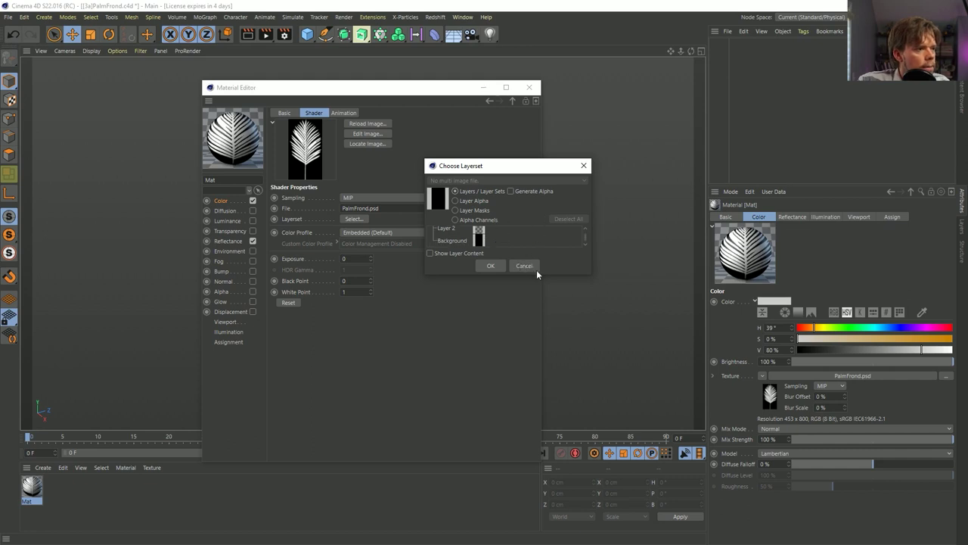
{"action": "left_click_drag", "start_coordinate": [542, 277], "coordinate": [542, 362]}
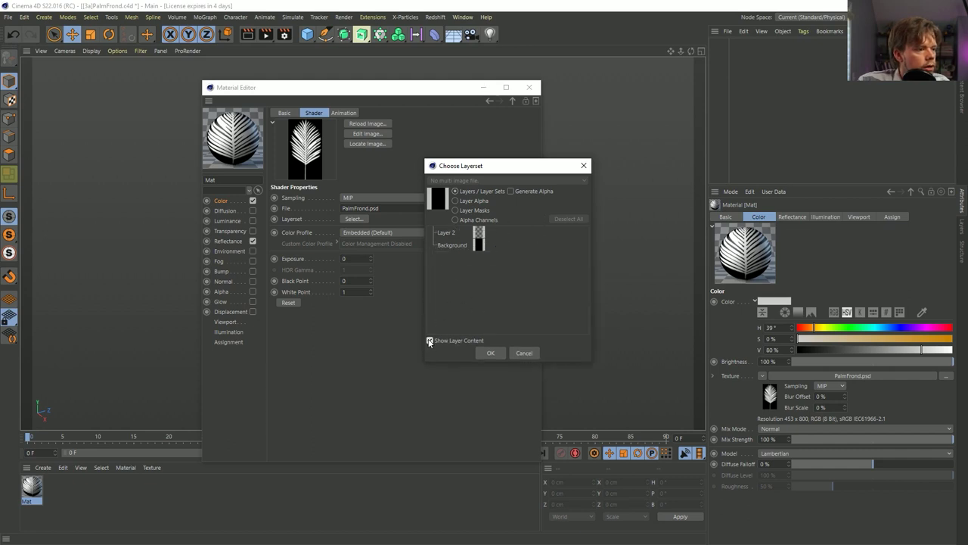
{"action": "left_click", "coordinate": [454, 246]}
{"action": "left_click", "coordinate": [490, 353]}
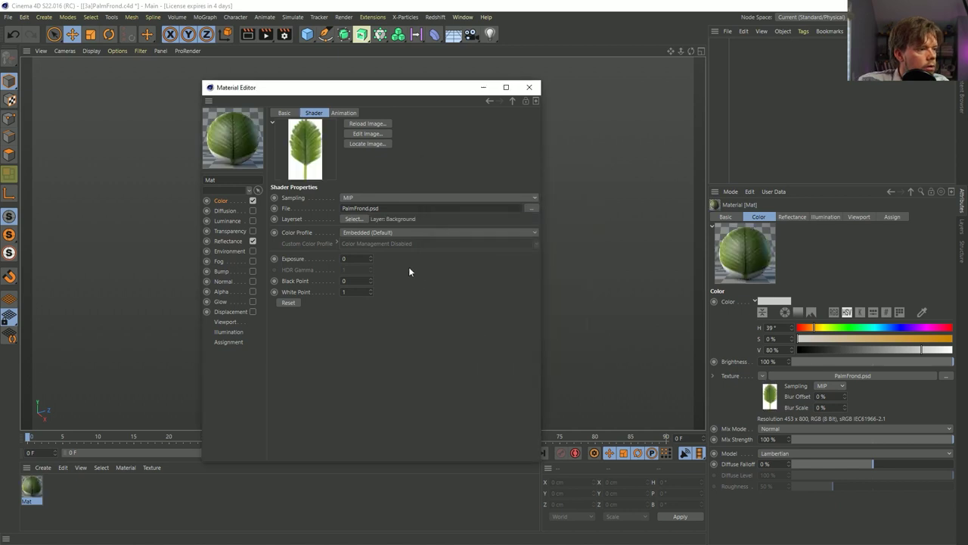
{"action": "left_click", "coordinate": [253, 292]}
{"action": "left_click", "coordinate": [241, 294]}
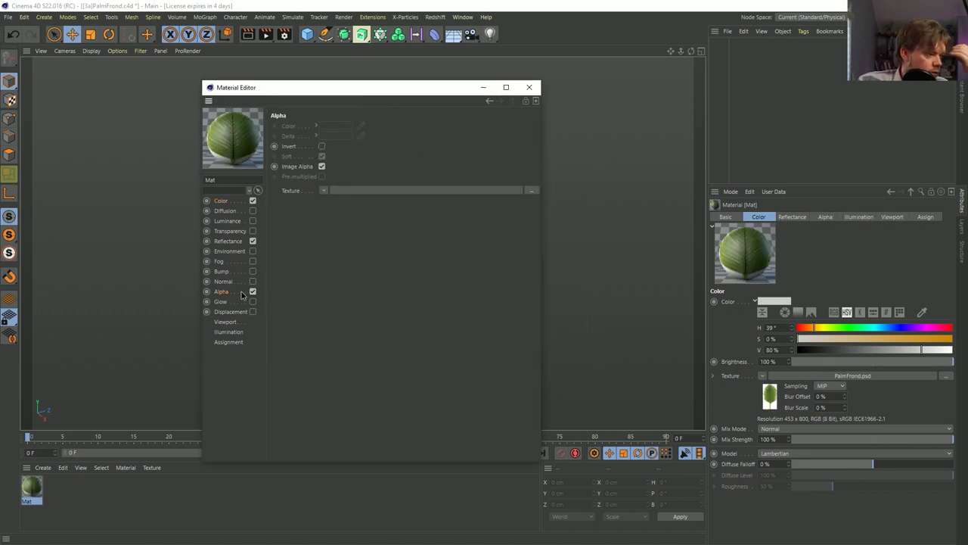
- Load PalmFrond.psd into the Alpha channel with Layer 2 as its Layerset
{"action": "left_click", "coordinate": [535, 194]}
{"action": "left_click", "coordinate": [378, 175]}
{"action": "left_click", "coordinate": [671, 467]}
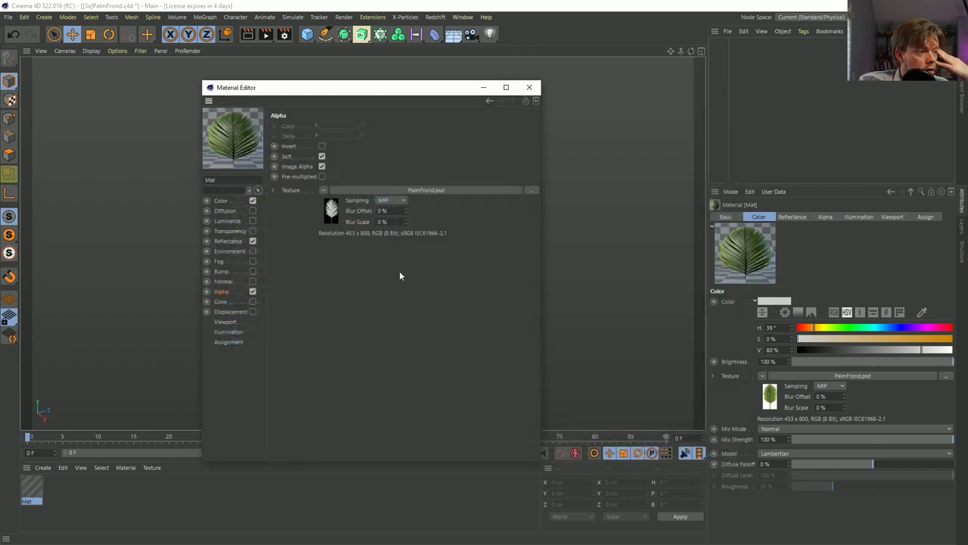
{"action": "left_click", "coordinate": [332, 211]}
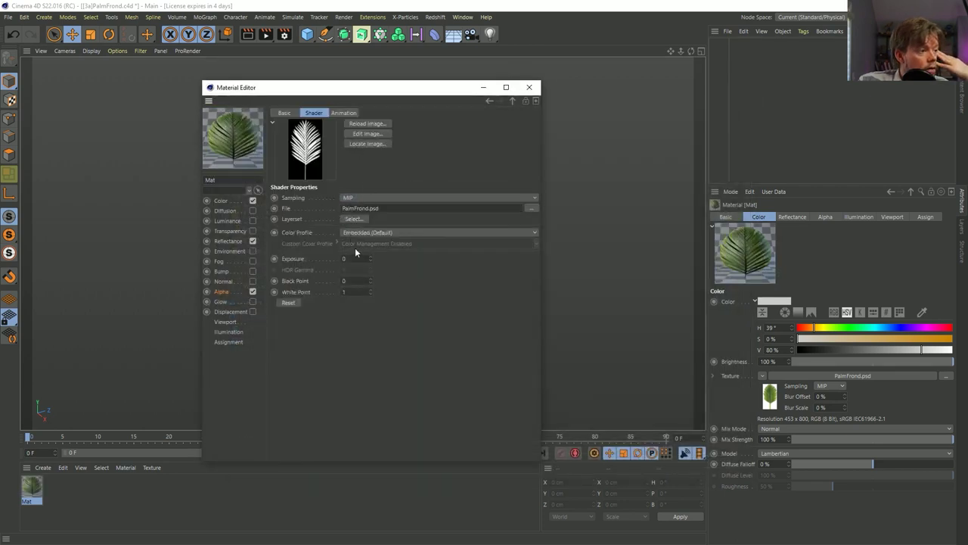
{"action": "left_click", "coordinate": [353, 219]}
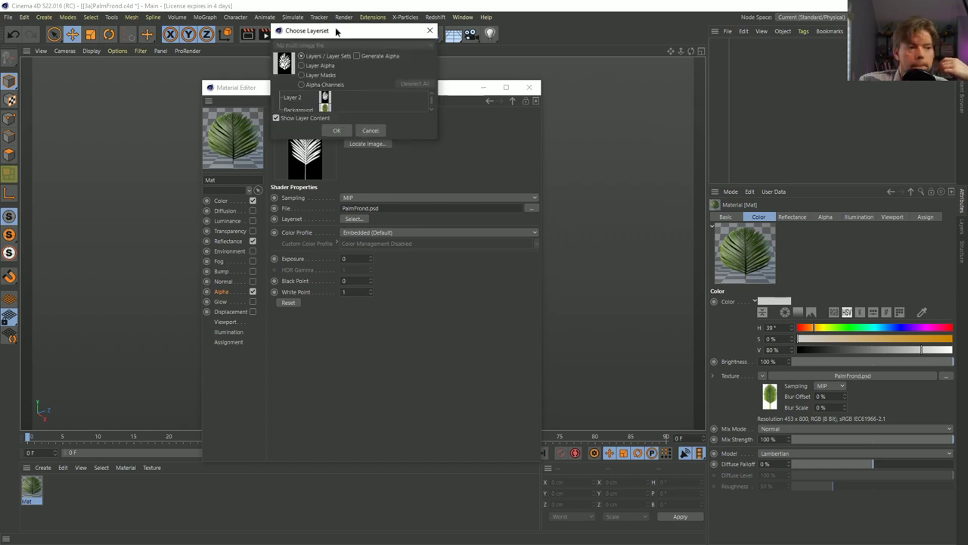
{"action": "left_click", "coordinate": [293, 98]}
{"action": "left_click", "coordinate": [334, 131]}
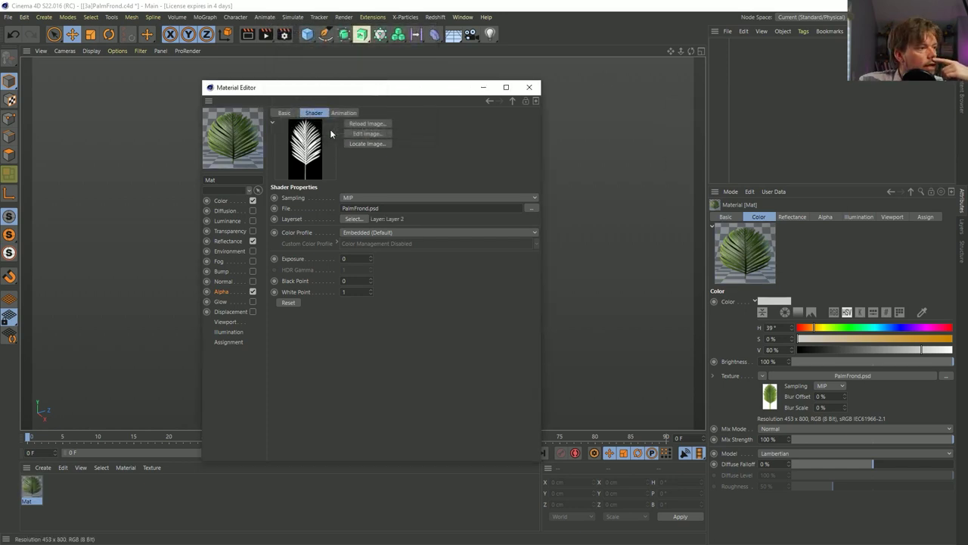
- Test the material on a temporary plane, then delete the plane
{"action": "left_click", "coordinate": [530, 87]}
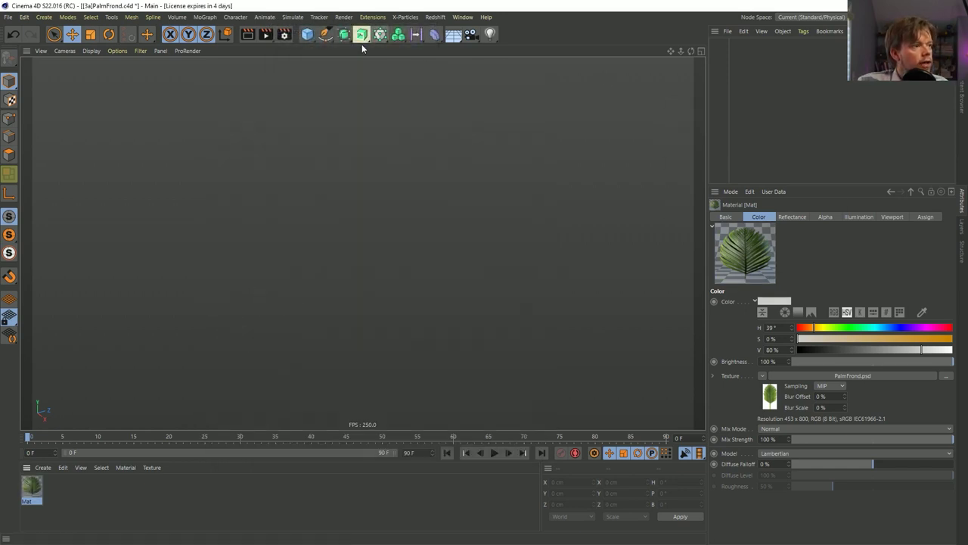
{"action": "left_click", "coordinate": [309, 35]}
{"action": "left_click", "coordinate": [401, 65]}
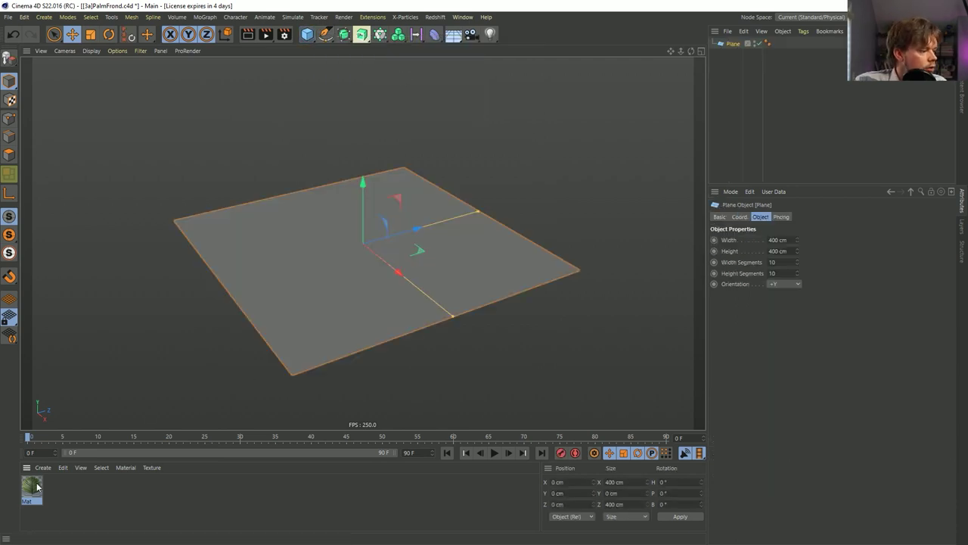
{"action": "left_click_drag", "start_coordinate": [31, 488], "coordinate": [310, 326]}
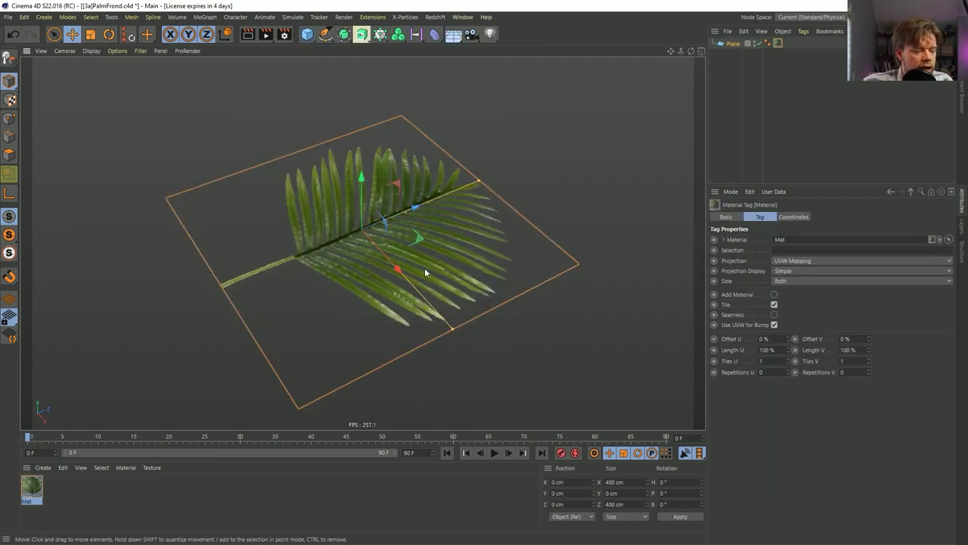
{"action": "key", "text": "Delete"}
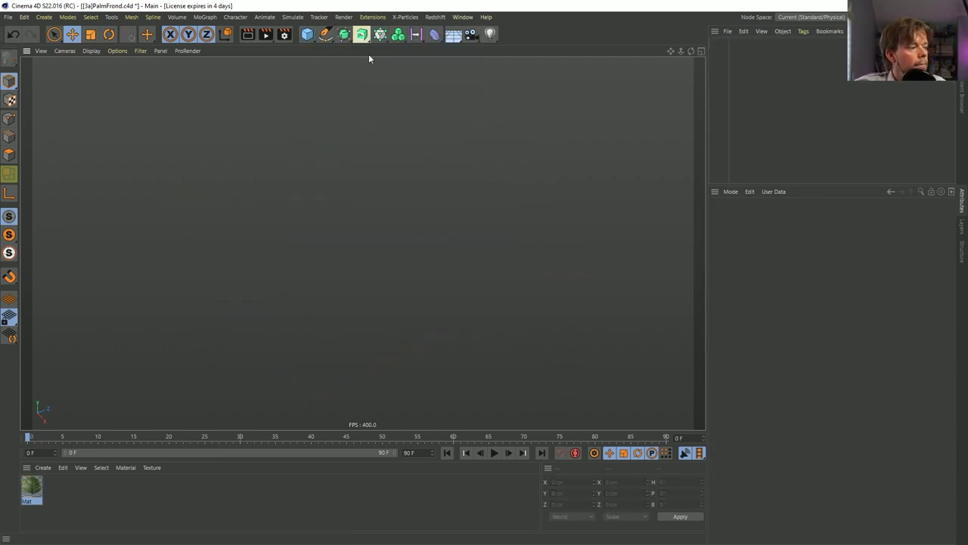
- Rename the material Mat to Frond
{"action": "double_click", "coordinate": [32, 501]}
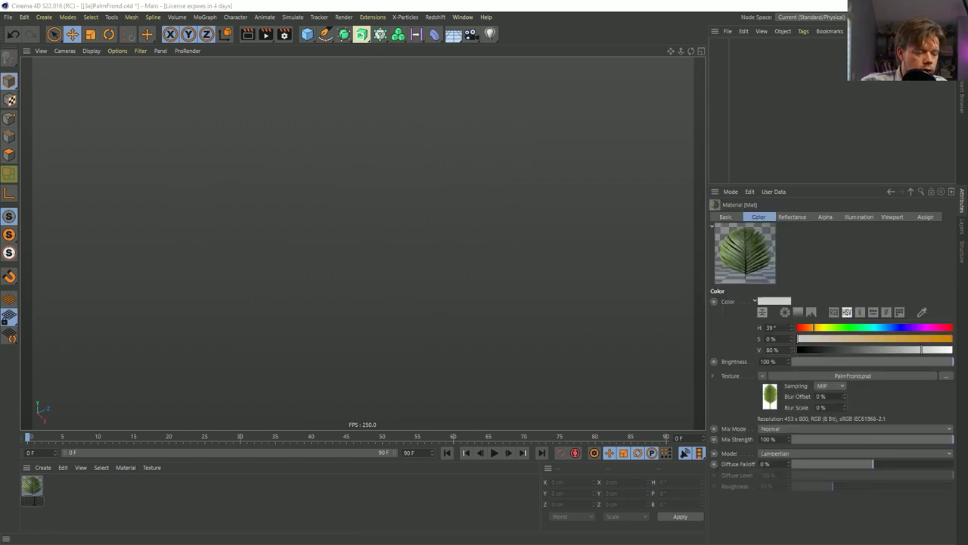
{"action": "type", "text": "Frond"}
{"action": "key", "text": "Return"}
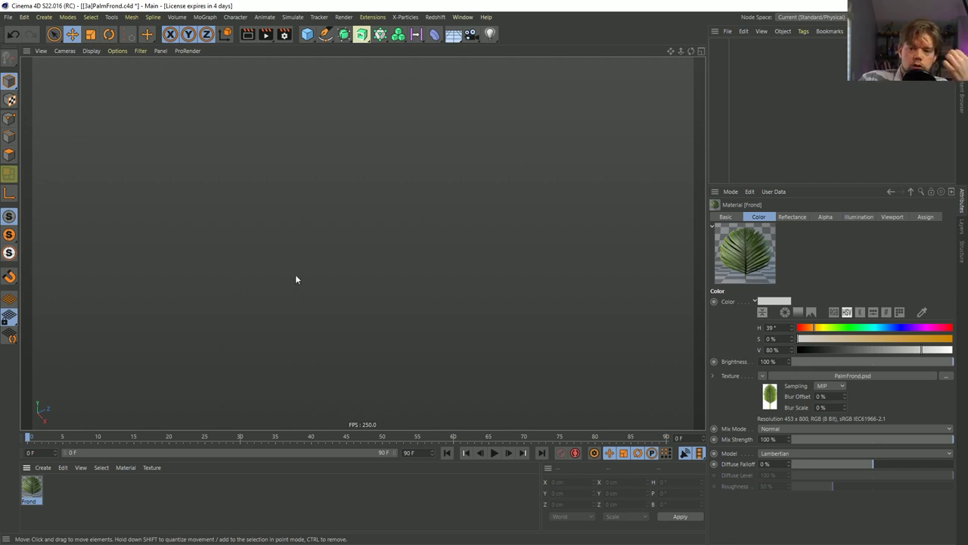
- Add a sphere and set its Type to Icosahedron
{"action": "left_click", "coordinate": [311, 36]}
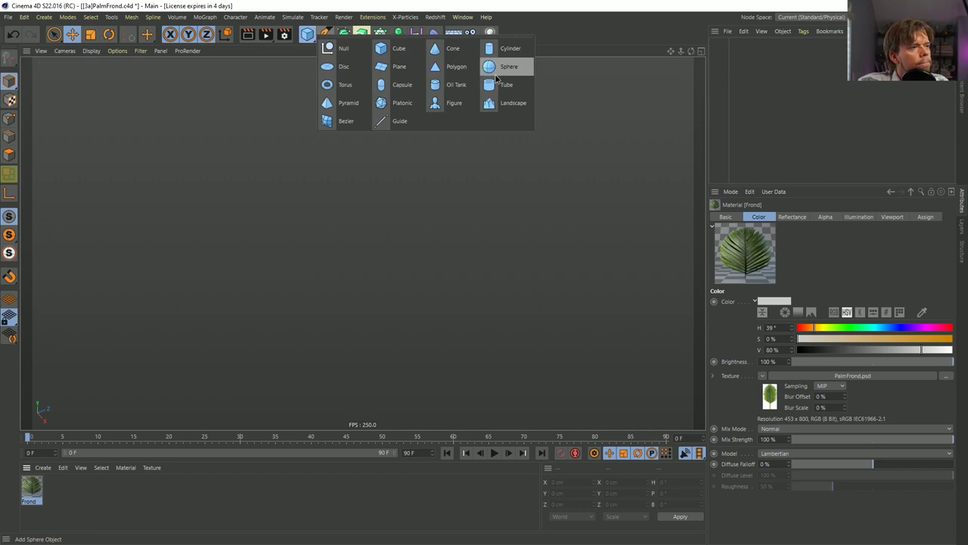
{"action": "left_click", "coordinate": [495, 66]}
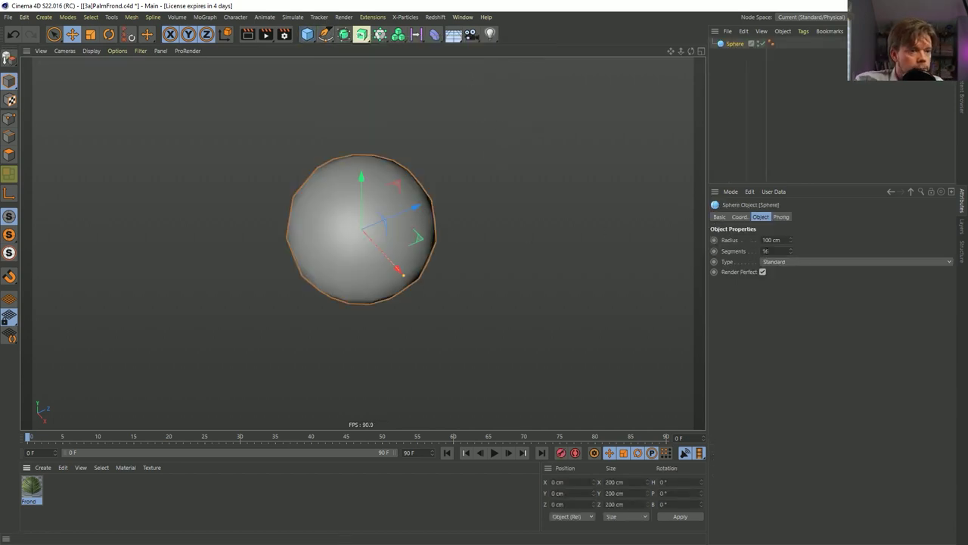
{"action": "left_click", "coordinate": [779, 262]}
{"action": "left_click", "coordinate": [787, 319]}
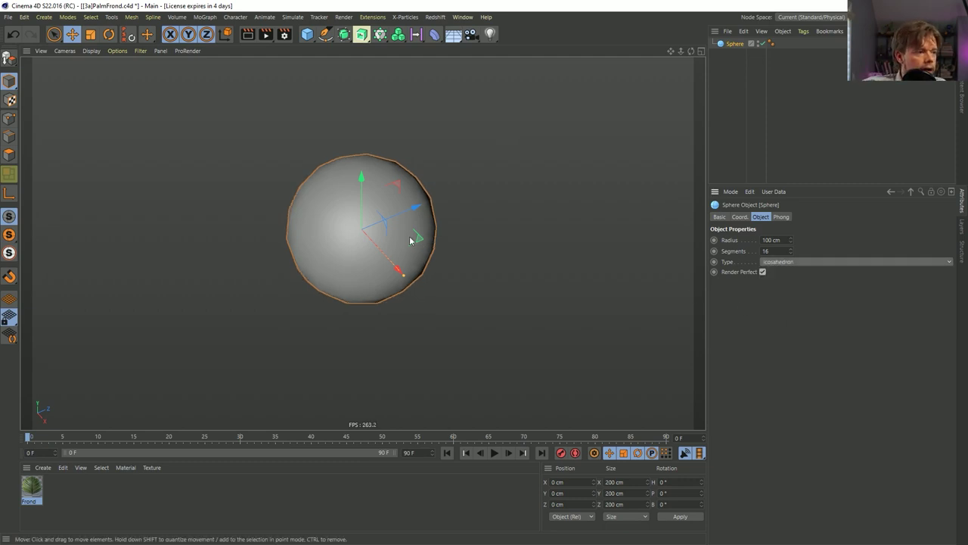
{"action": "left_click_drag", "start_coordinate": [370, 205], "coordinate": [355, 221], "text": "alt"}
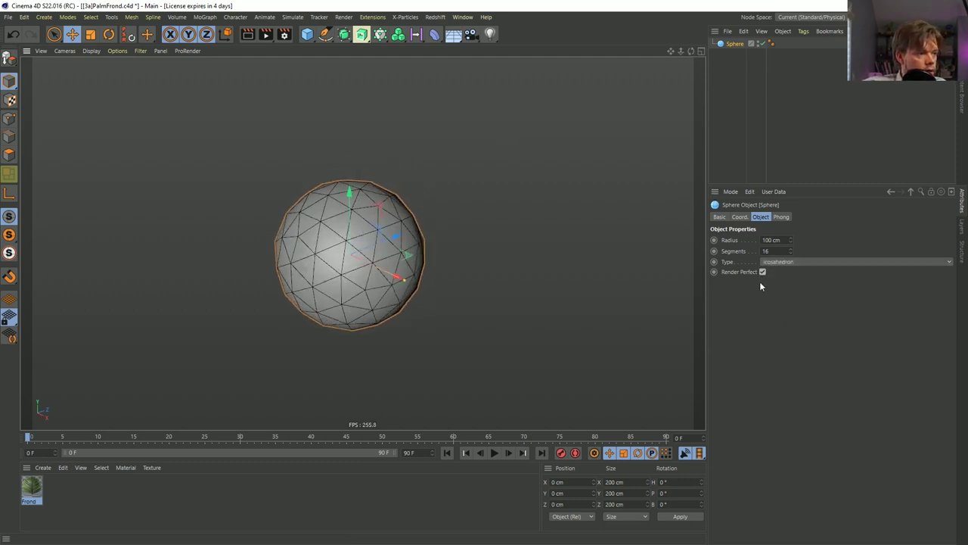
- Add hair to the sphere with a 200 cm length
{"action": "left_click", "coordinate": [294, 18]}
{"action": "mouse_move", "coordinate": [326, 99]}
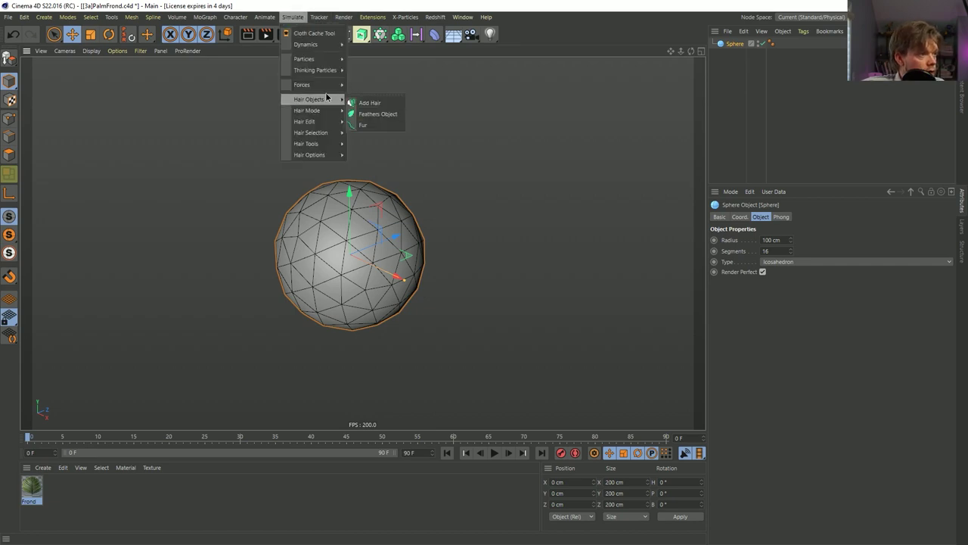
{"action": "left_click", "coordinate": [367, 101]}
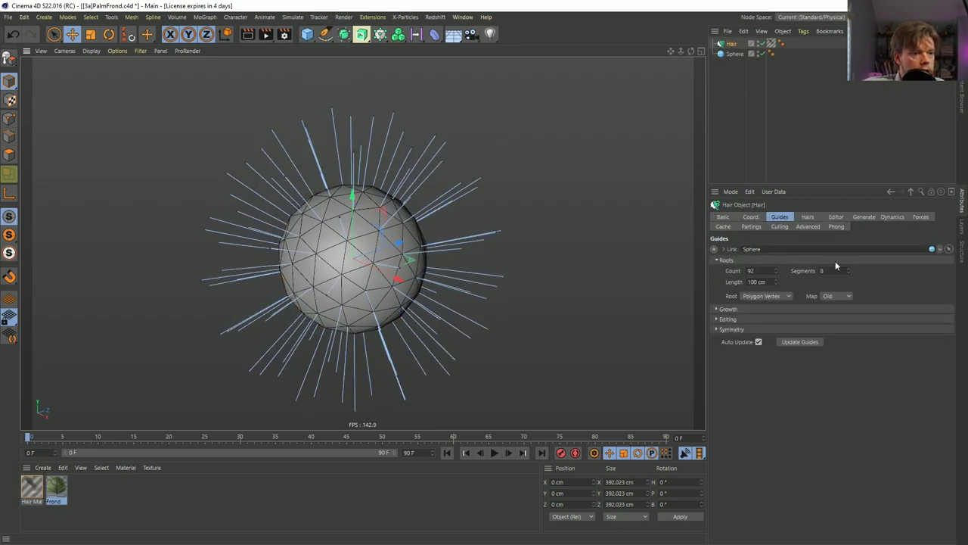
{"action": "type", "text": "200"}
{"action": "key", "text": "Return"}
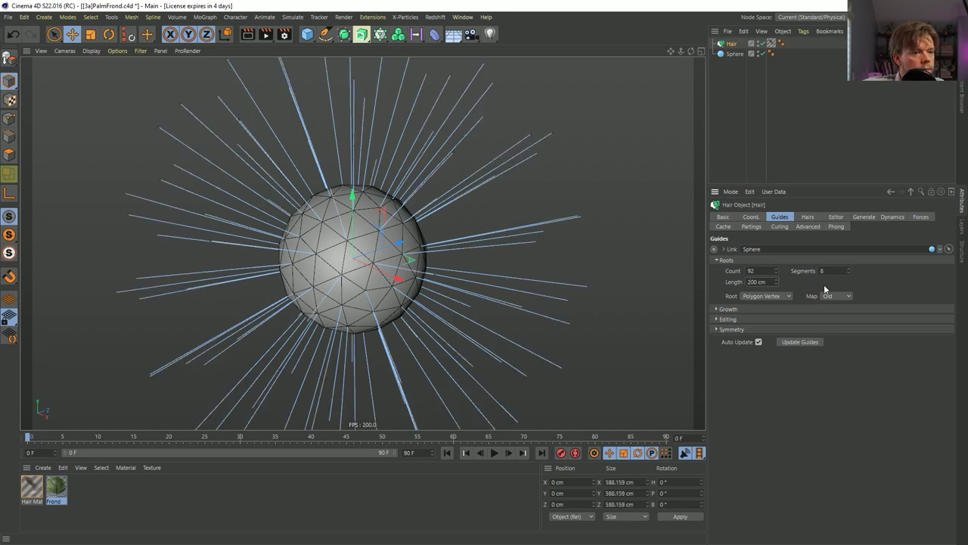
- Raise the hair dynamics segments to 4 during playback, then open the Generate Type list
{"action": "left_click", "coordinate": [893, 217]}
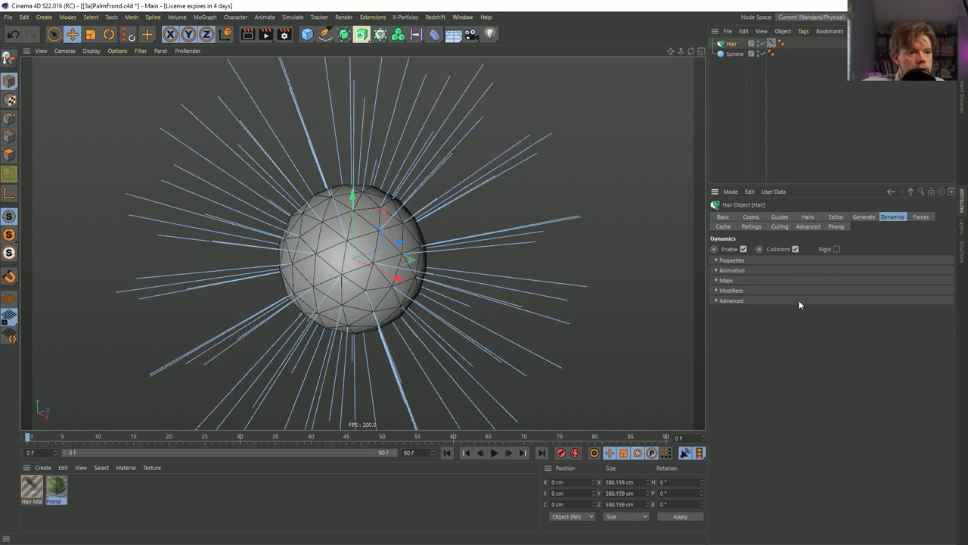
{"action": "left_click", "coordinate": [731, 300]}
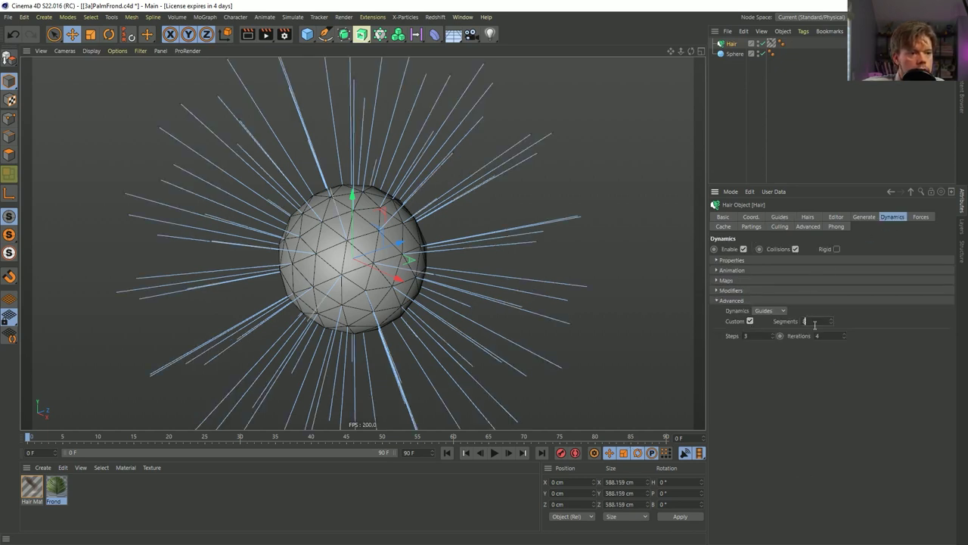
{"action": "left_click", "coordinate": [495, 452]}
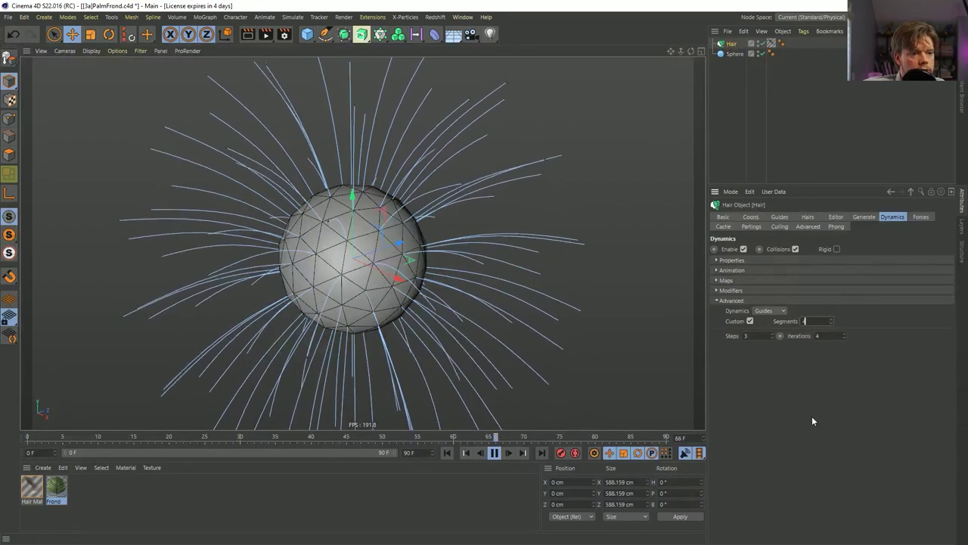
{"action": "left_click", "coordinate": [831, 319]}
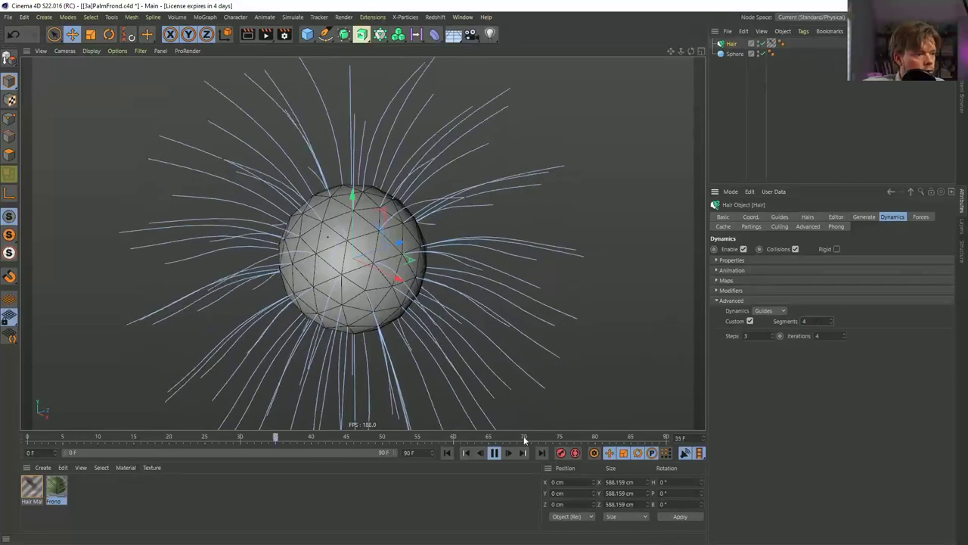
{"action": "left_click", "coordinate": [495, 452]}
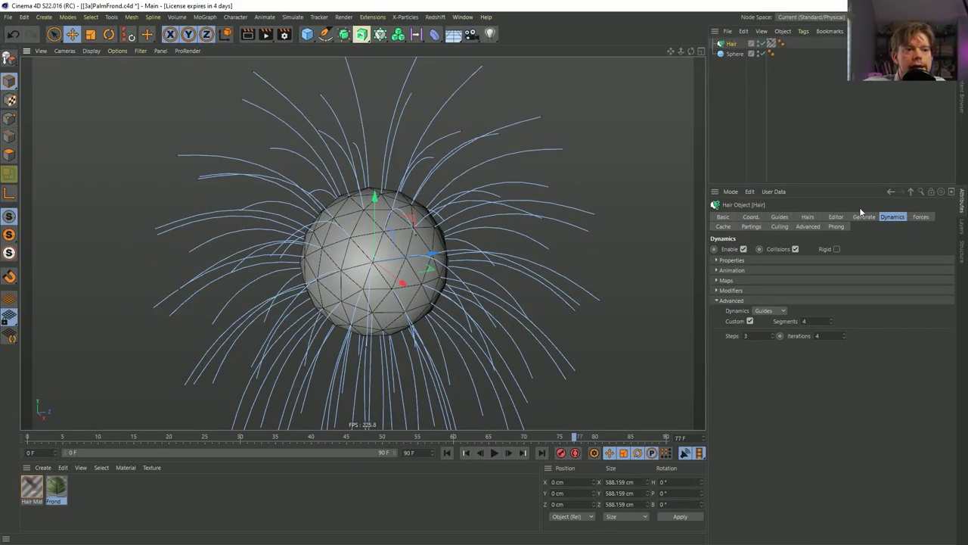
{"action": "left_click", "coordinate": [864, 218]}
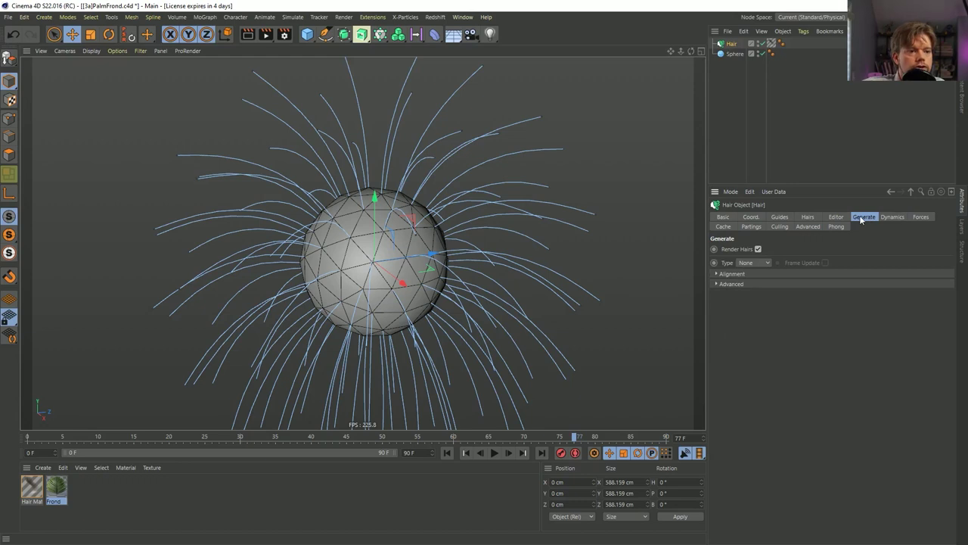
{"action": "left_click", "coordinate": [753, 263]}
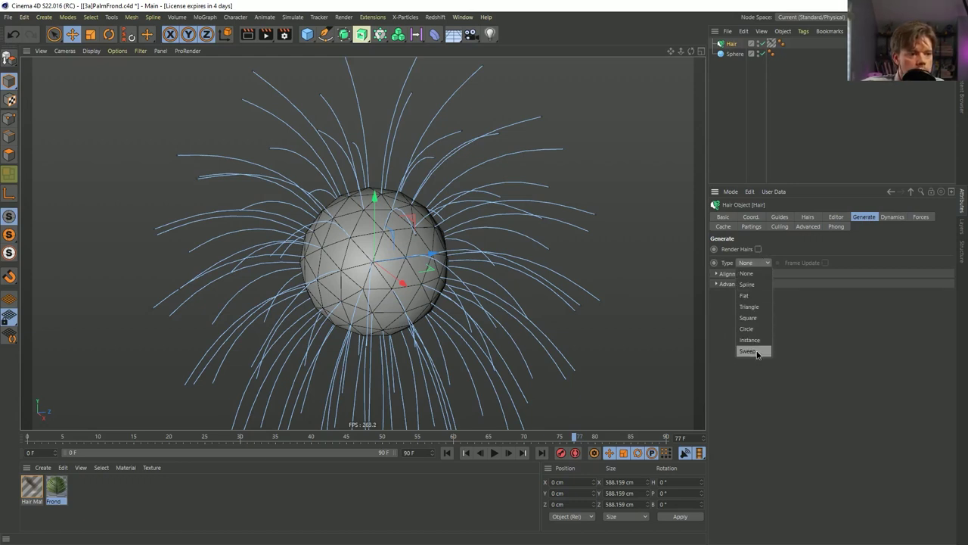
- Set the hairs to generate as Flat strips with roots placed As Guides
{"action": "left_click", "coordinate": [764, 295]}
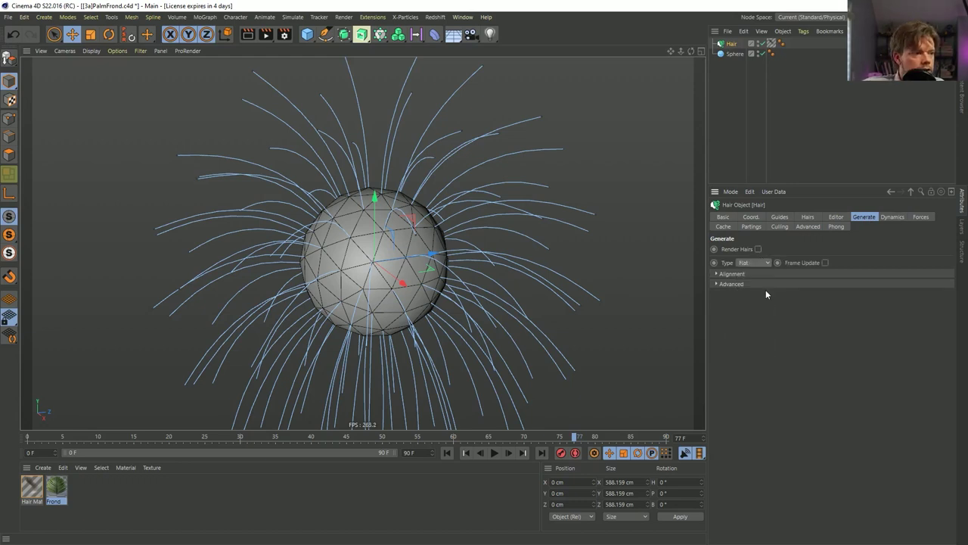
{"action": "left_click_drag", "start_coordinate": [664, 281], "coordinate": [378, 227], "text": "alt"}
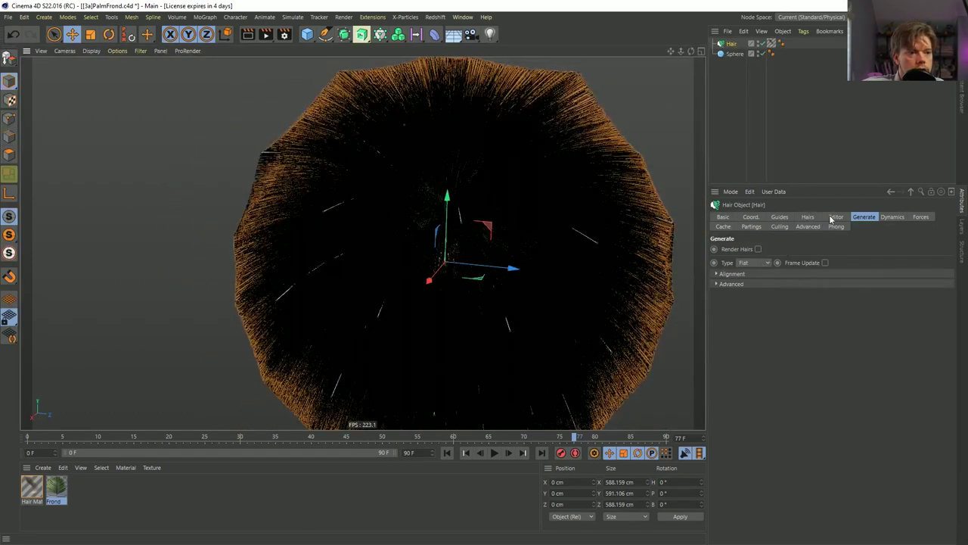
{"action": "left_click", "coordinate": [804, 217]}
{"action": "left_click", "coordinate": [726, 261]}
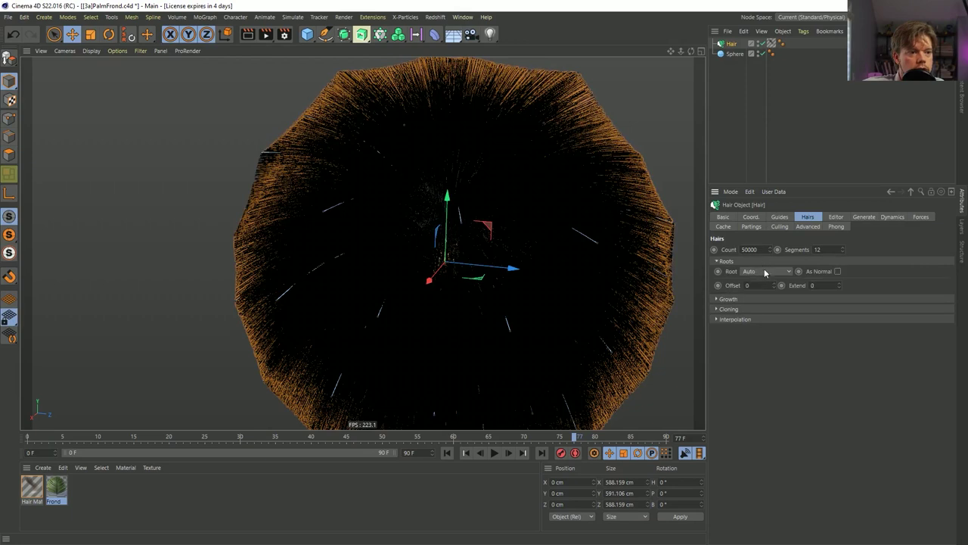
{"action": "left_click", "coordinate": [768, 271]}
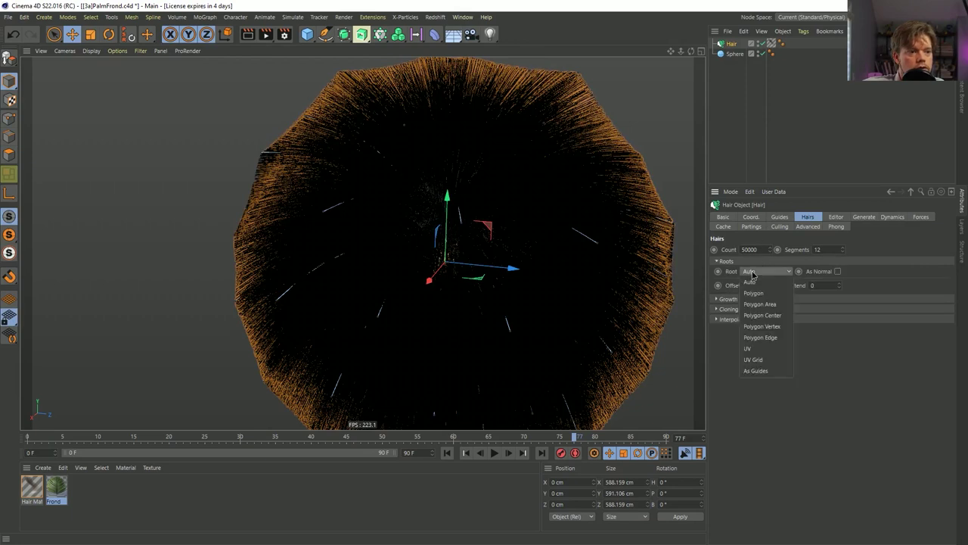
{"action": "left_click", "coordinate": [757, 371]}
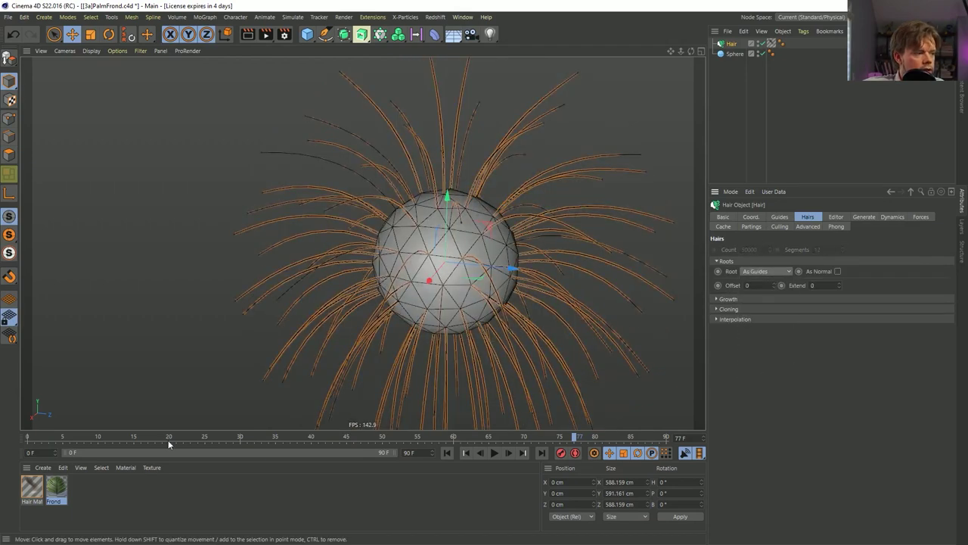
- Set the Hair Mat root and tip thickness to 111 cm
{"action": "double_click", "coordinate": [32, 488]}
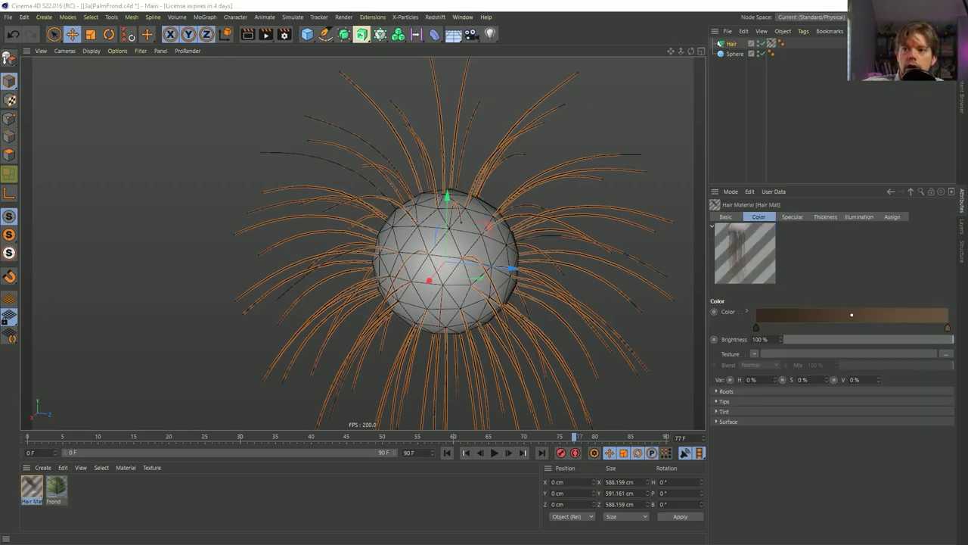
{"action": "left_click", "coordinate": [314, 299]}
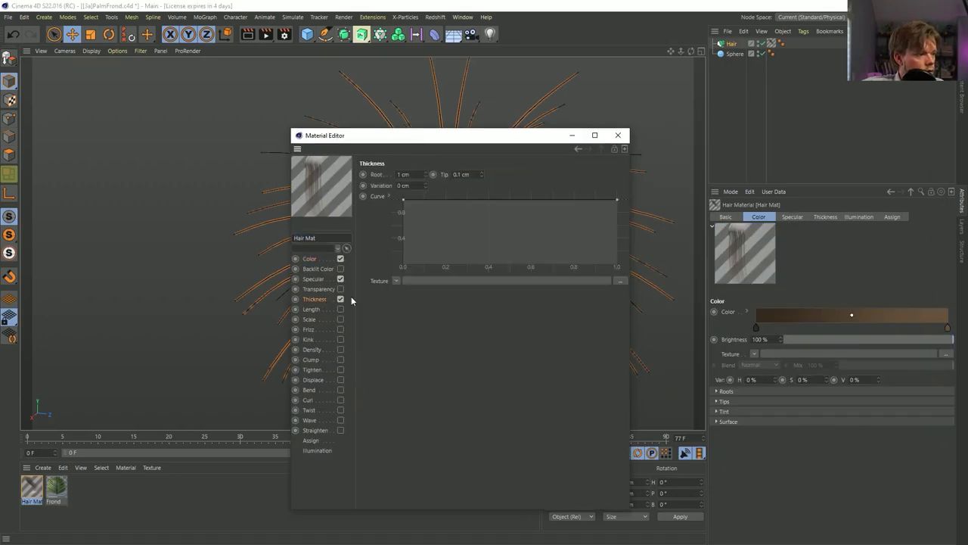
{"action": "left_click", "coordinate": [470, 174]}
{"action": "type", "text": "50"}
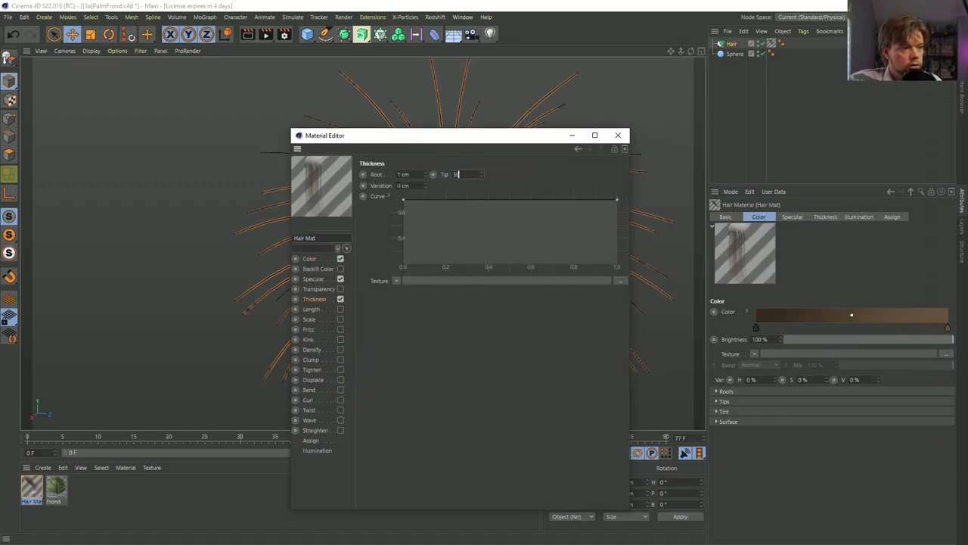
{"action": "left_click", "coordinate": [409, 174]}
{"action": "type", "text": "50"}
{"action": "key", "text": "Return"}
{"action": "left_click_drag", "start_coordinate": [428, 143], "coordinate": [410, 262]}
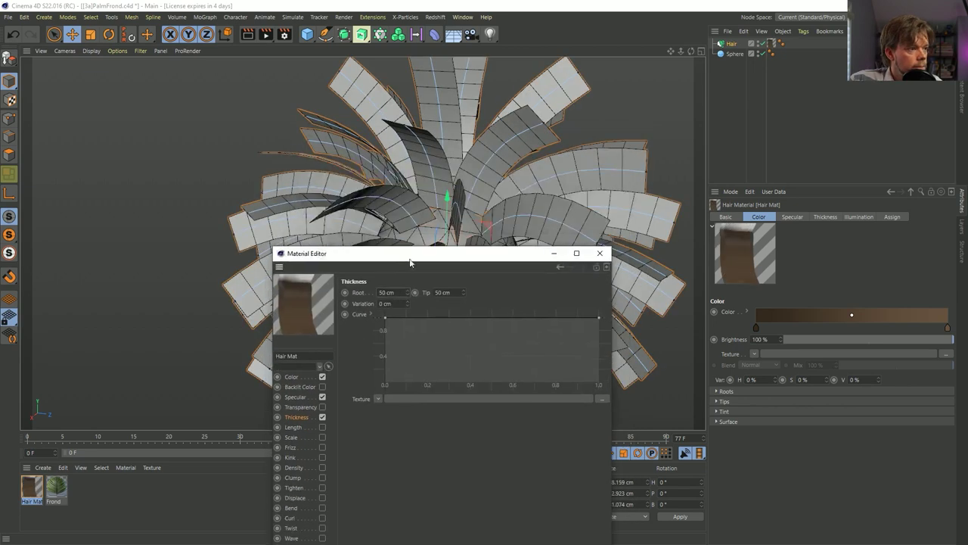
{"action": "left_click", "coordinate": [453, 292]}
{"action": "type", "text": "111"}
{"action": "key", "text": "Tab"}
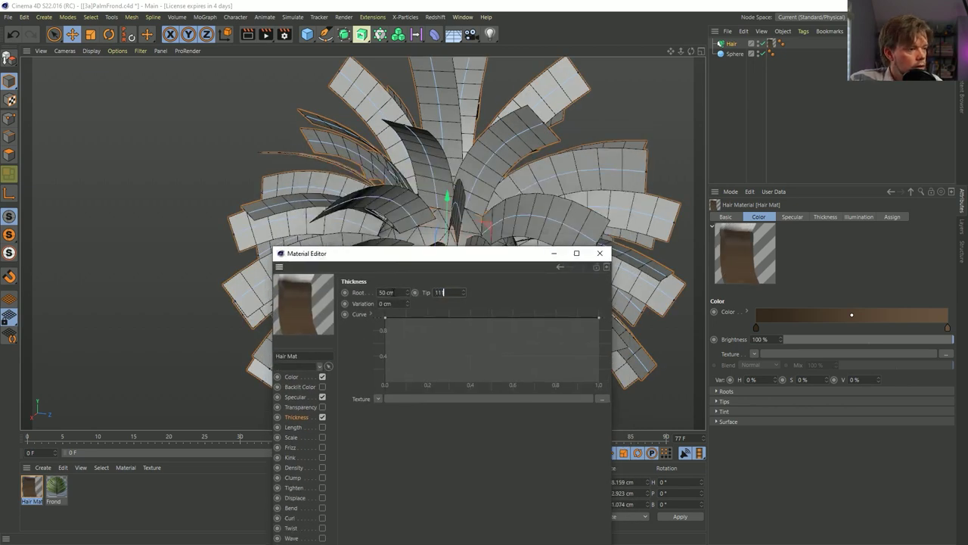
{"action": "left_click", "coordinate": [600, 253]}
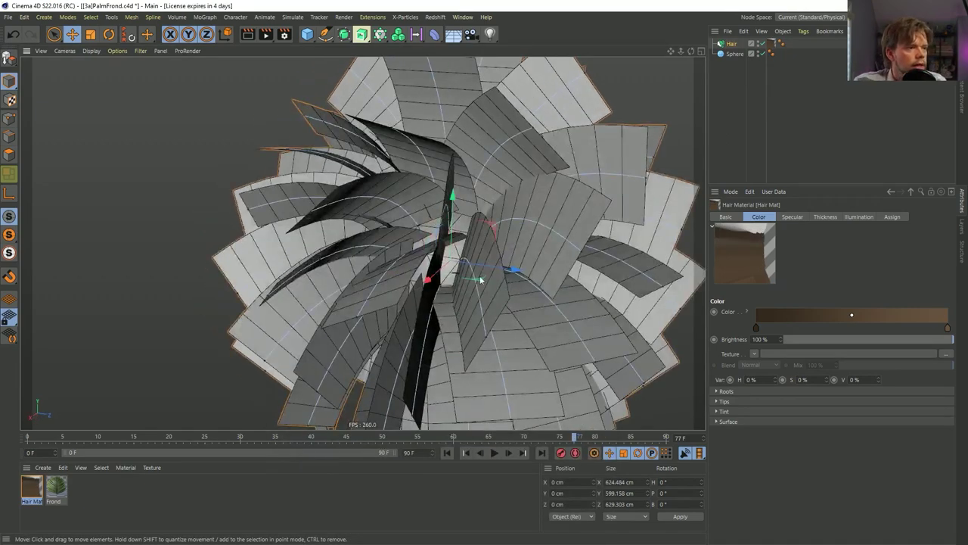
- Align the flat hair strips to Look Y
{"action": "left_click", "coordinate": [494, 453]}
{"action": "left_click", "coordinate": [494, 452]}
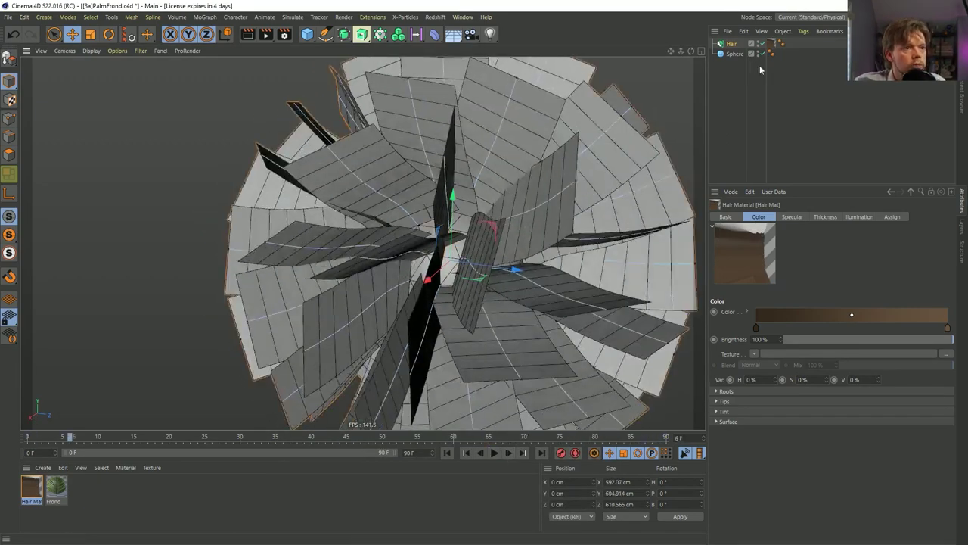
{"action": "left_click", "coordinate": [734, 43]}
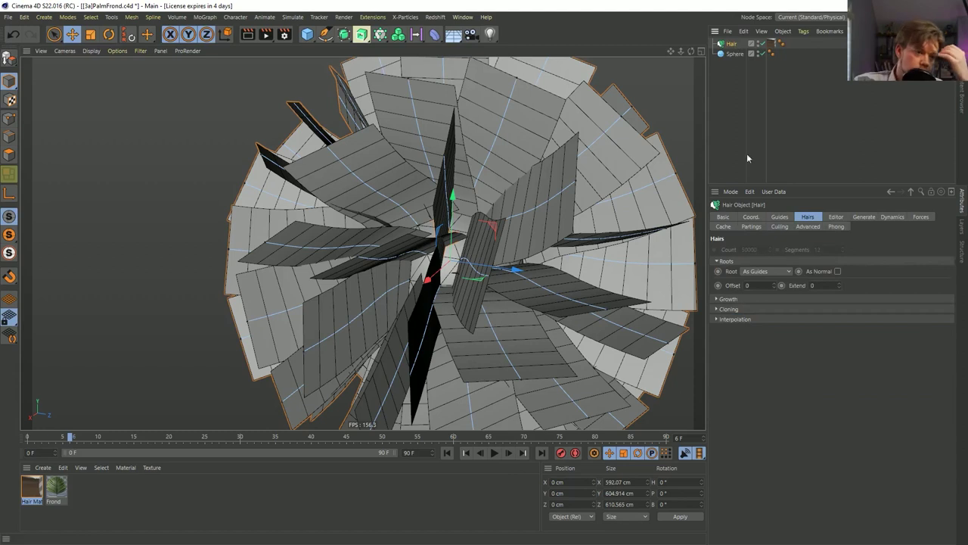
{"action": "left_click", "coordinate": [864, 217]}
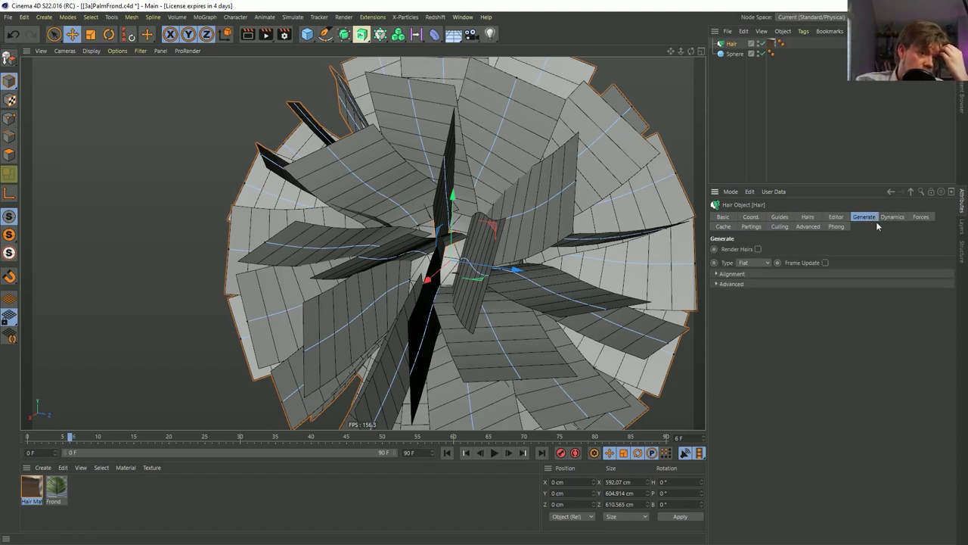
{"action": "left_click", "coordinate": [731, 273]}
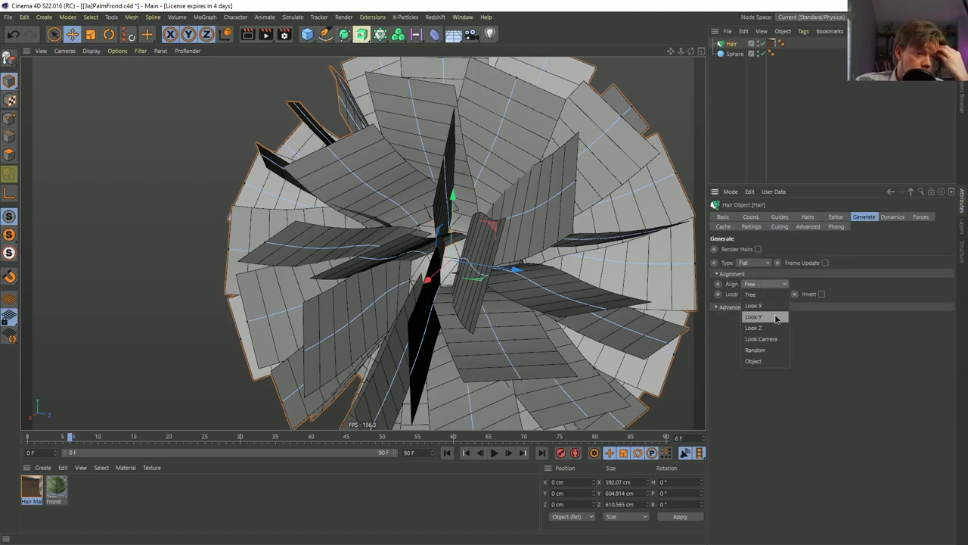
{"action": "left_click", "coordinate": [775, 317]}
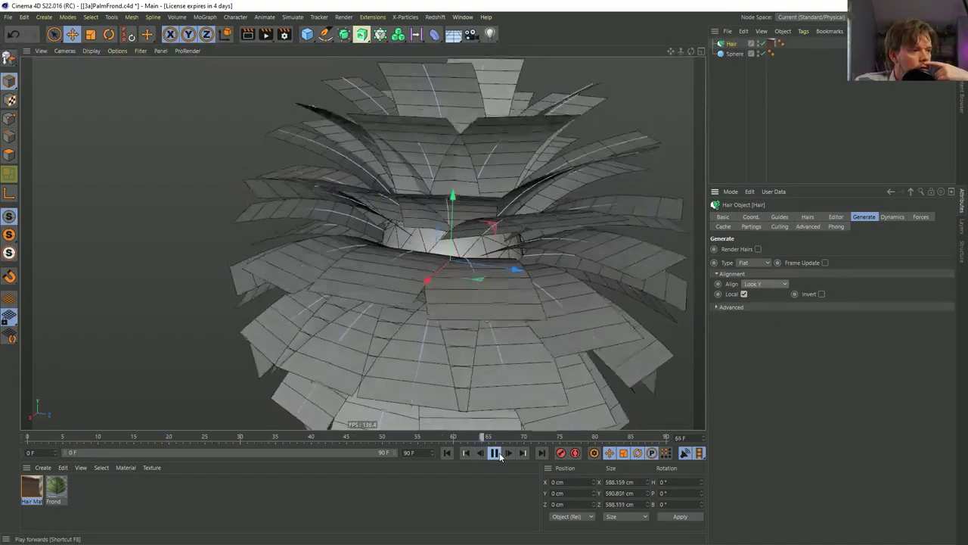
{"action": "left_click", "coordinate": [496, 451]}
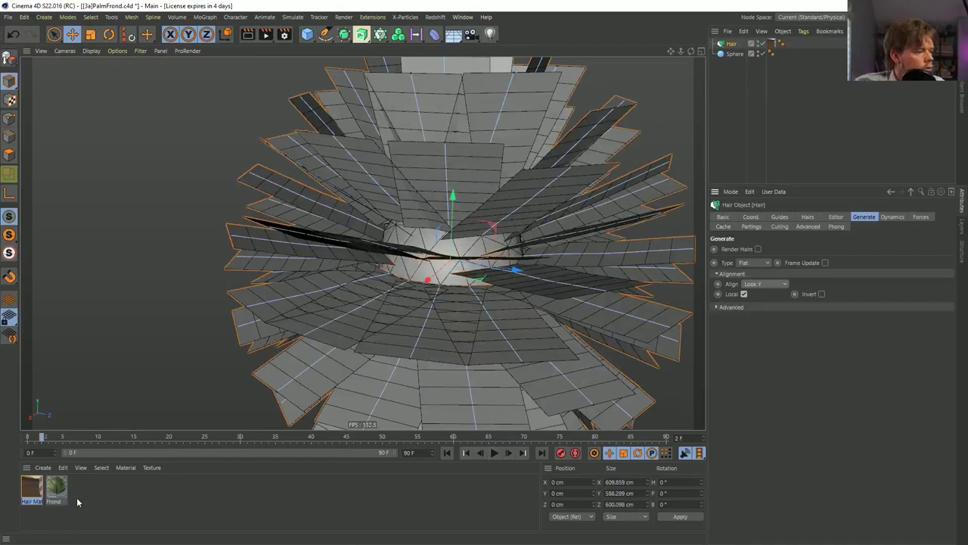
- Apply the Frond material to the hair and move the sphere about 136 cm left
{"action": "left_click_drag", "start_coordinate": [731, 46], "coordinate": [731, 43]}
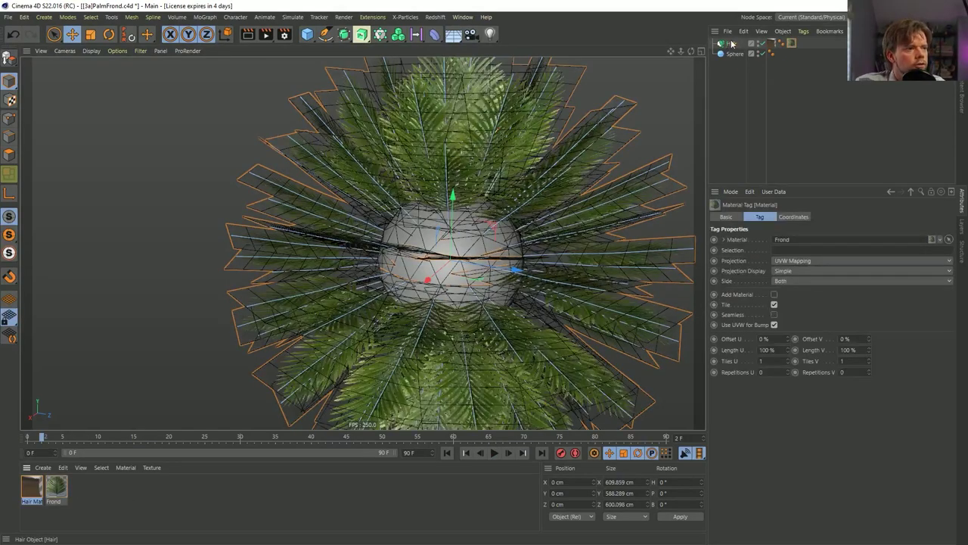
{"action": "left_click_drag", "start_coordinate": [471, 214], "coordinate": [530, 212], "text": "alt"}
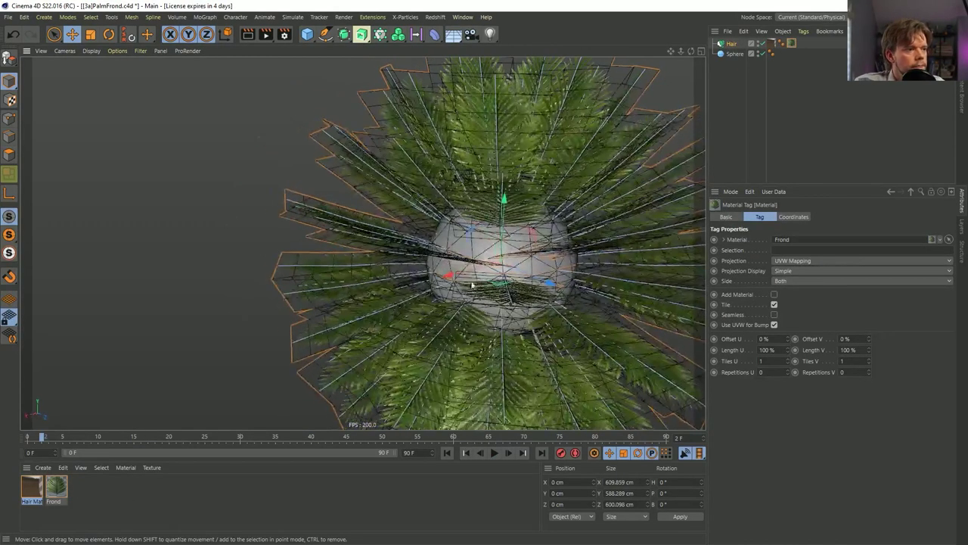
{"action": "left_click", "coordinate": [748, 141]}
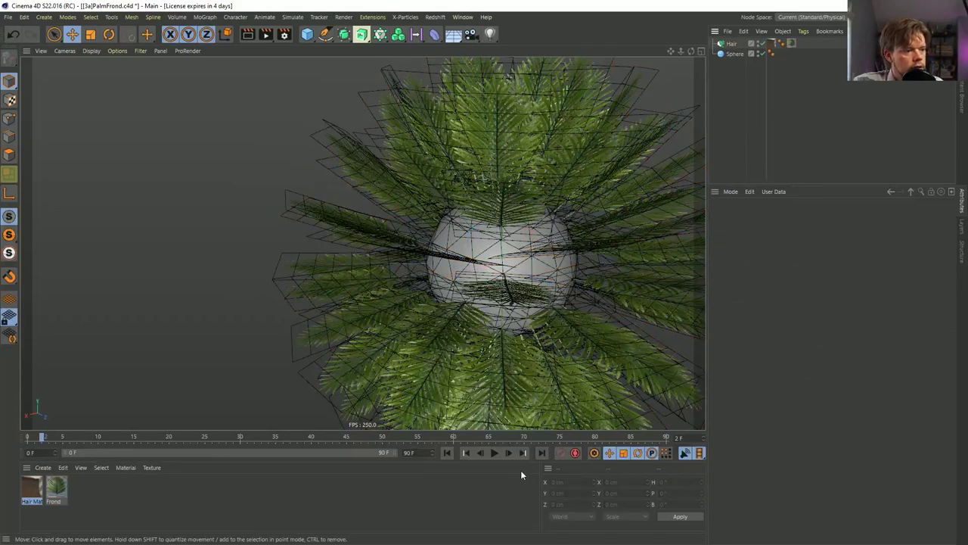
{"action": "left_click", "coordinate": [497, 454]}
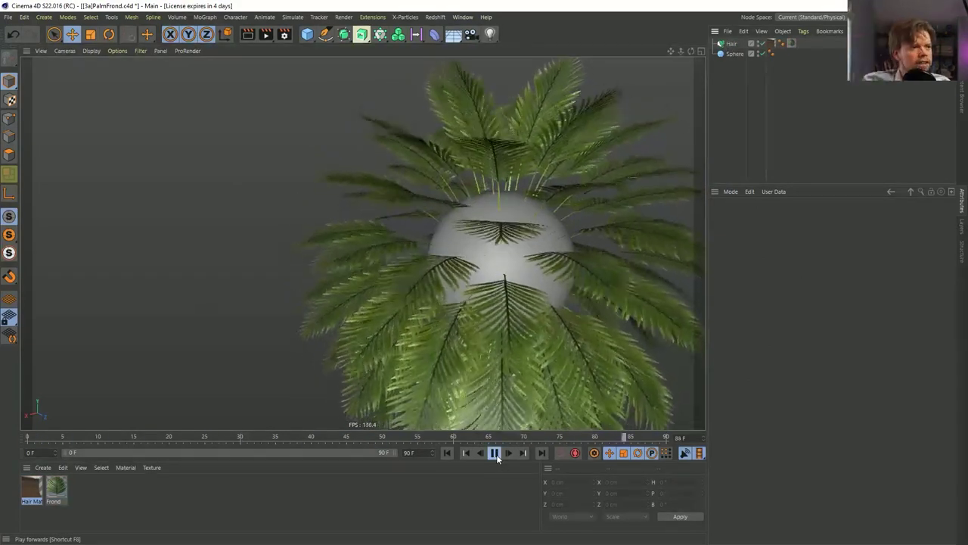
{"action": "left_click_drag", "start_coordinate": [552, 244], "coordinate": [461, 265]}
{"action": "scroll", "coordinate": [453, 267], "scroll_direction": "down", "scroll_amount": 4}
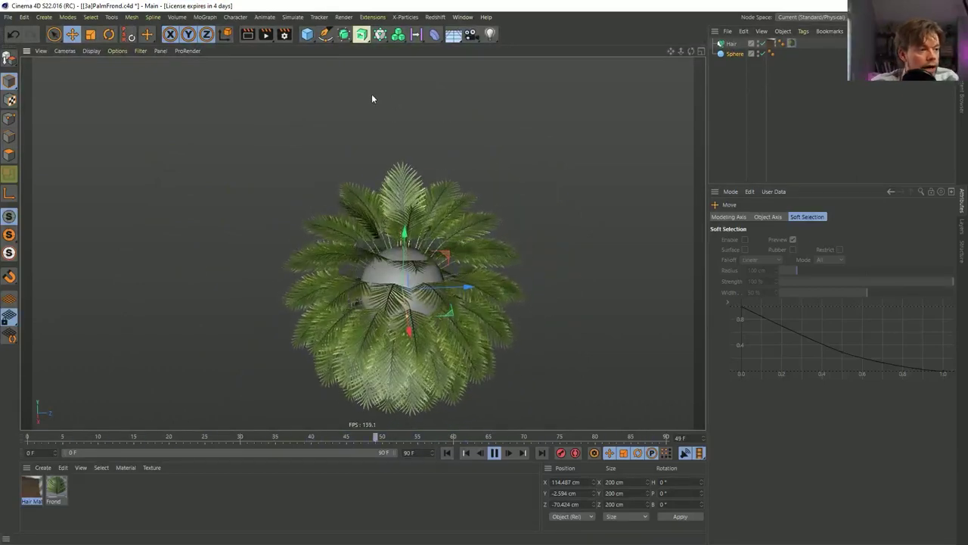
- Enable Scale variation at 34% in the Hair Mat and shrink the palm to about 25 cm
{"action": "left_click", "coordinate": [55, 488]}
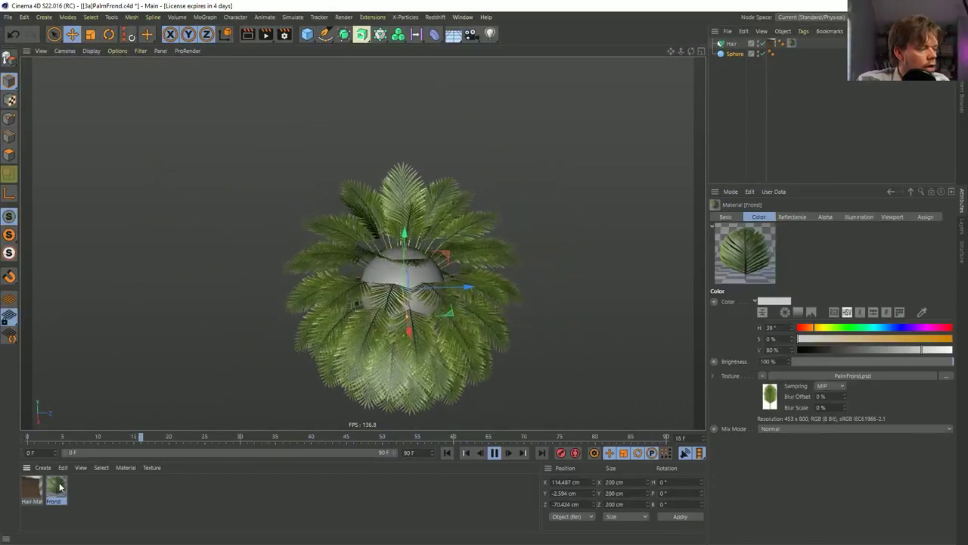
{"action": "double_click", "coordinate": [55, 488]}
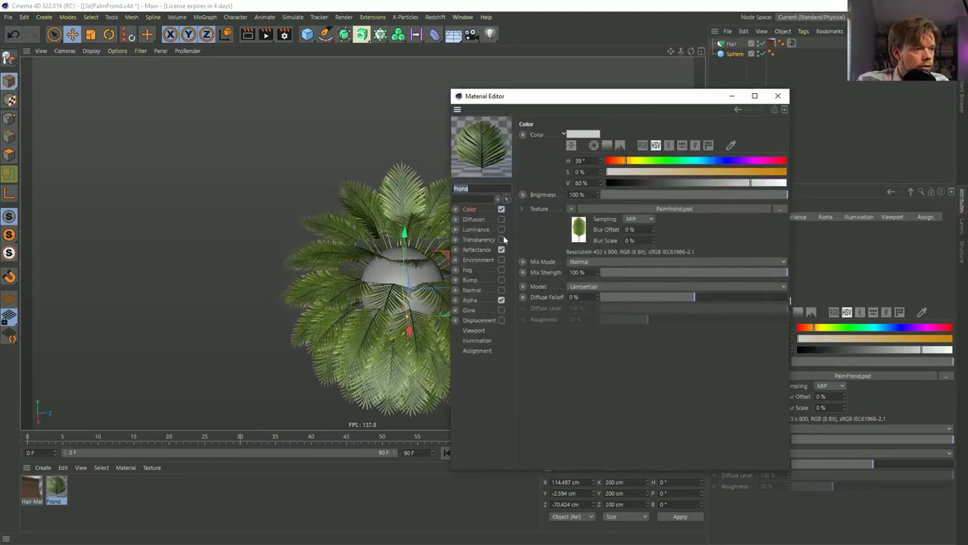
{"action": "left_click", "coordinate": [33, 486]}
{"action": "left_click_drag", "start_coordinate": [530, 97], "coordinate": [646, 70]}
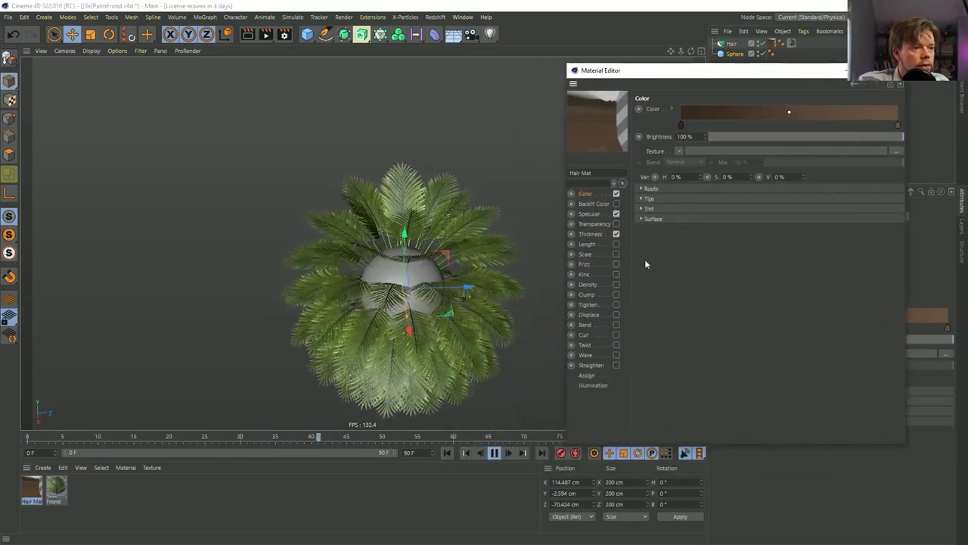
{"action": "left_click", "coordinate": [617, 254]}
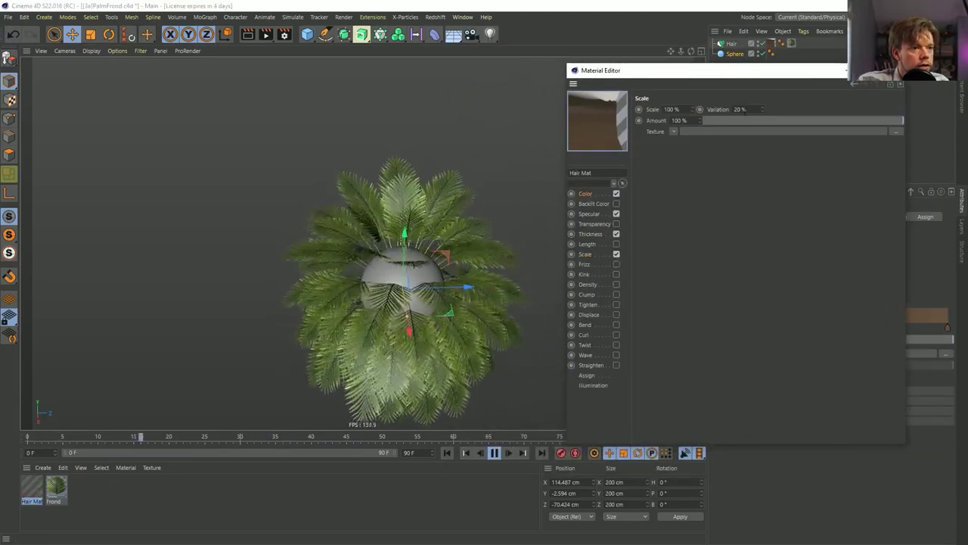
{"action": "mouse_move", "coordinate": [761, 108]}
{"action": "left_mouse_down"}
{"action": "mouse_move", "coordinate": [761, 97]}
{"action": "mouse_move", "coordinate": [763, 107]}
{"action": "left_mouse_up"}
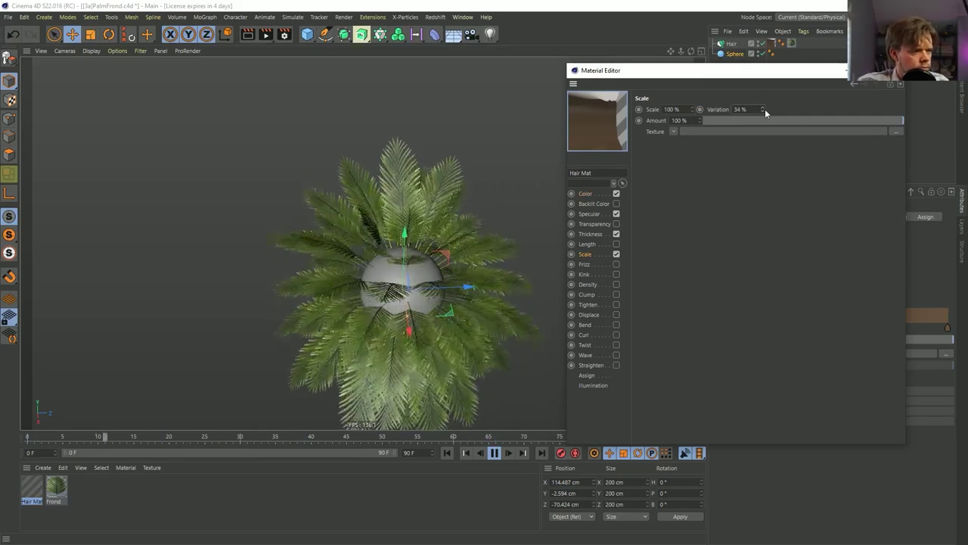
{"action": "left_click", "coordinate": [846, 69]}
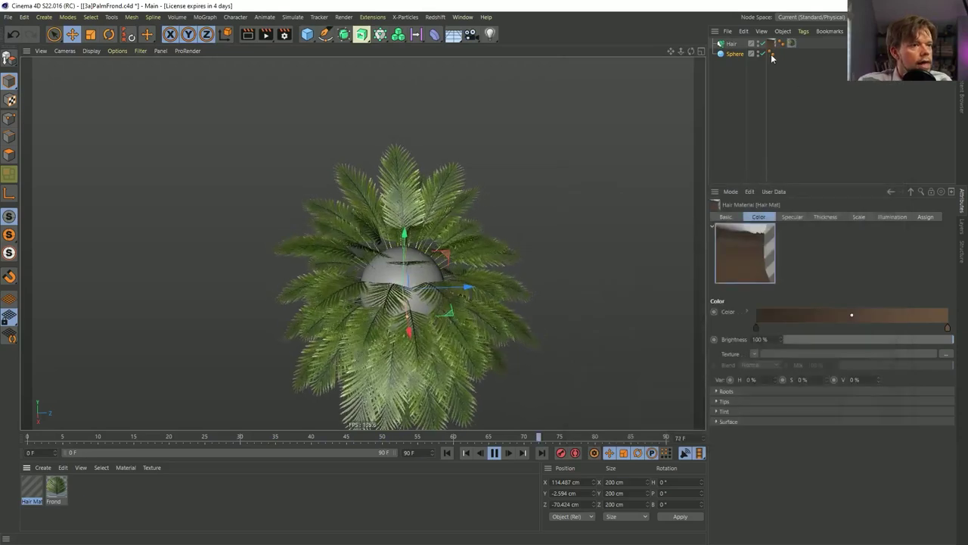
{"action": "key", "text": "t"}
{"action": "left_click_drag", "start_coordinate": [532, 208], "coordinate": [310, 353]}
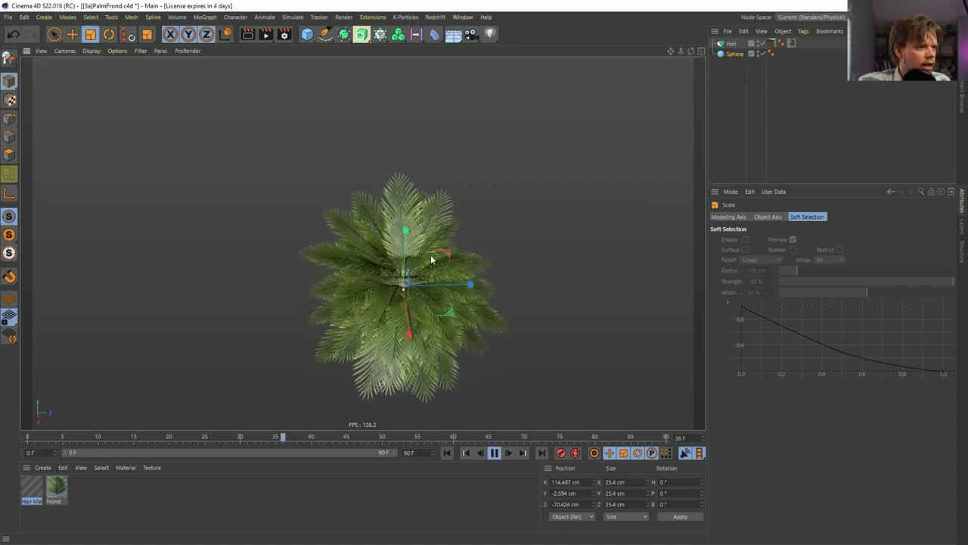
- Extend the animation and preview range to 999 frames and play it
{"action": "left_click", "coordinate": [498, 454]}
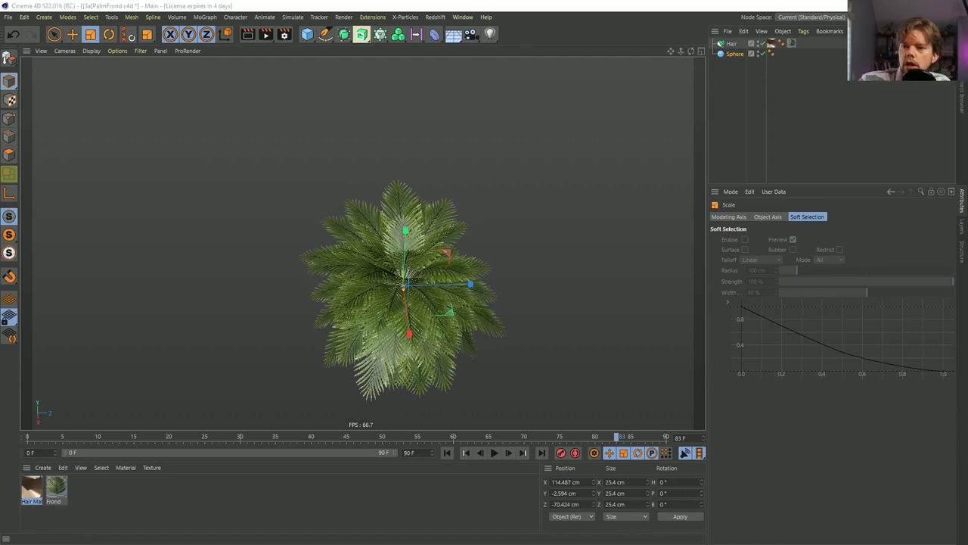
{"action": "left_click_drag", "start_coordinate": [498, 268], "coordinate": [509, 335], "text": "alt"}
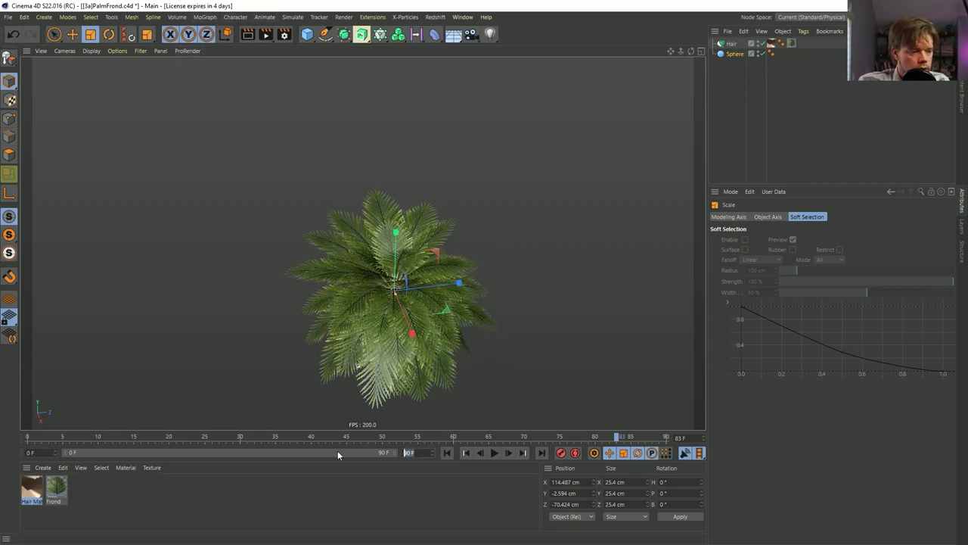
{"action": "type", "text": "999"}
{"action": "key", "text": "Return"}
{"action": "left_click_drag", "start_coordinate": [107, 453], "coordinate": [488, 453]}
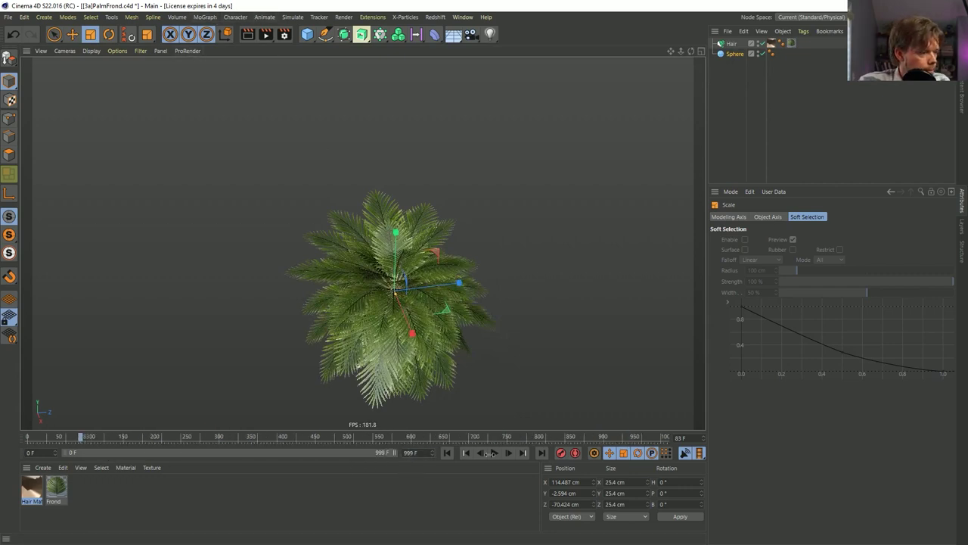
{"action": "left_click", "coordinate": [496, 453]}
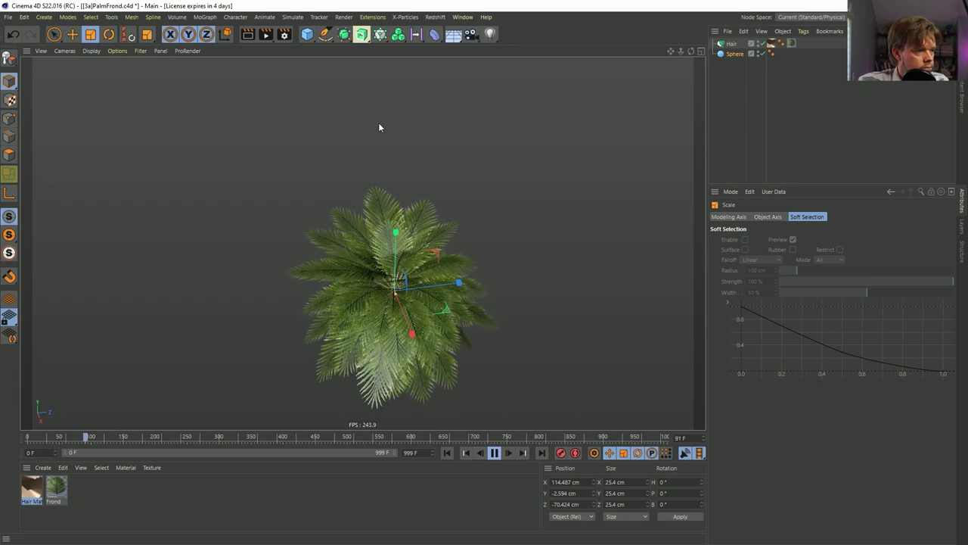
- Add a Turbulence force with 15 cm strength and 602.07% scale
{"action": "left_click", "coordinate": [292, 17]}
{"action": "mouse_move", "coordinate": [318, 85]}
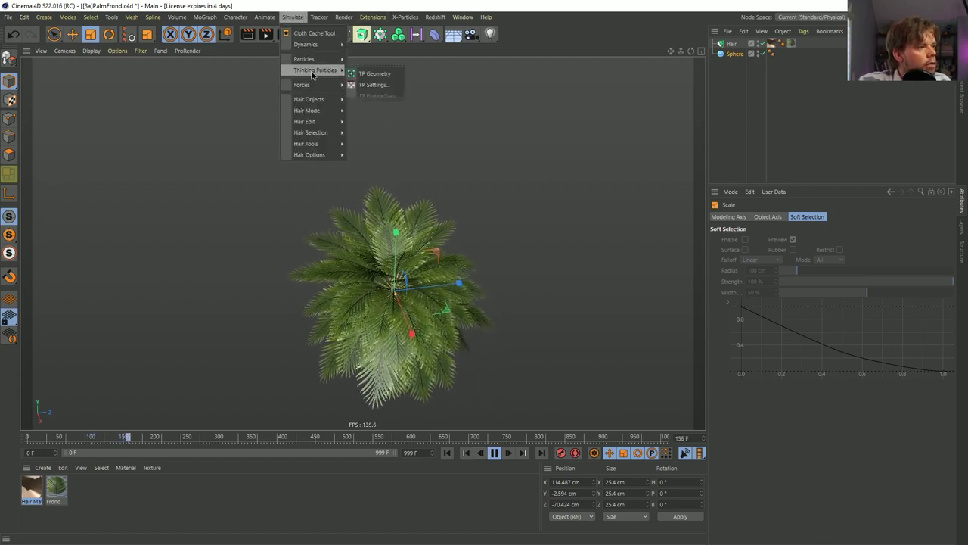
{"action": "left_click", "coordinate": [386, 167]}
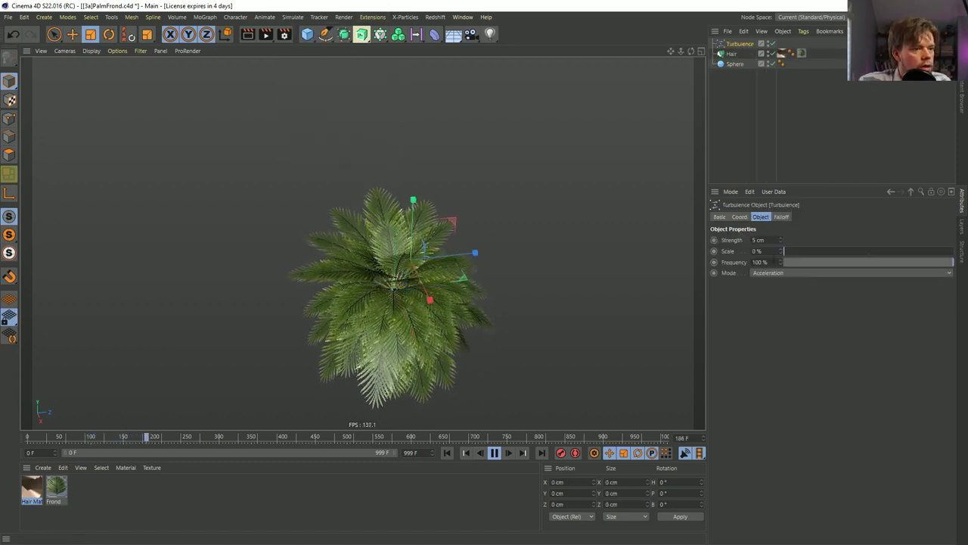
{"action": "left_click_drag", "start_coordinate": [800, 252], "coordinate": [824, 256]}
{"action": "double_click", "coordinate": [759, 240]}
{"action": "type", "text": "55"}
{"action": "key", "text": "Return"}
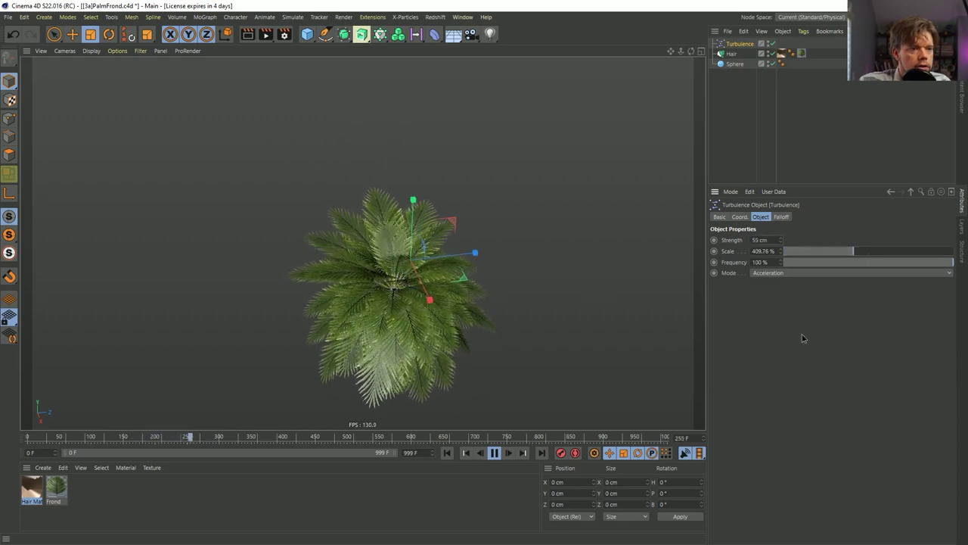
{"action": "left_click_drag", "start_coordinate": [853, 252], "coordinate": [887, 251]}
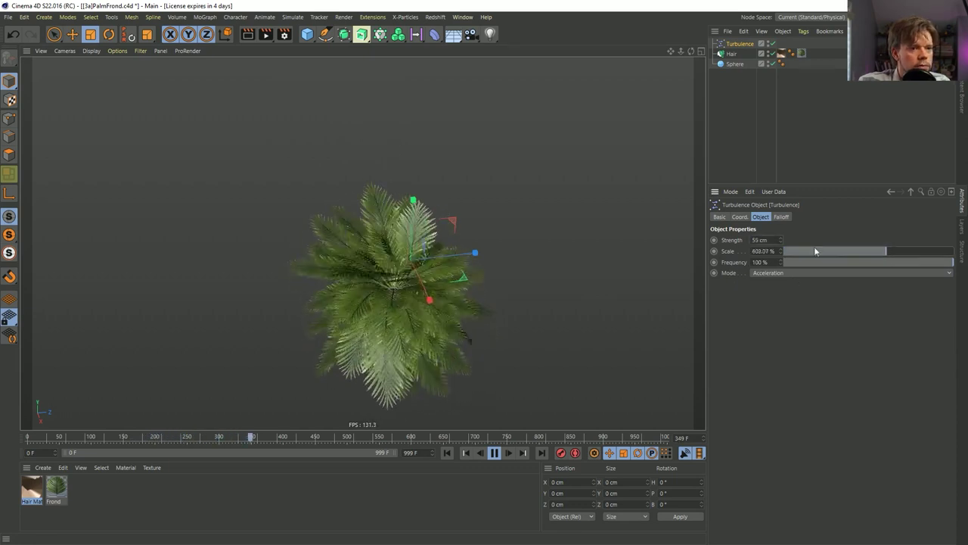
{"action": "double_click", "coordinate": [759, 240]}
{"action": "type", "text": "15"}
{"action": "key", "text": "Return"}
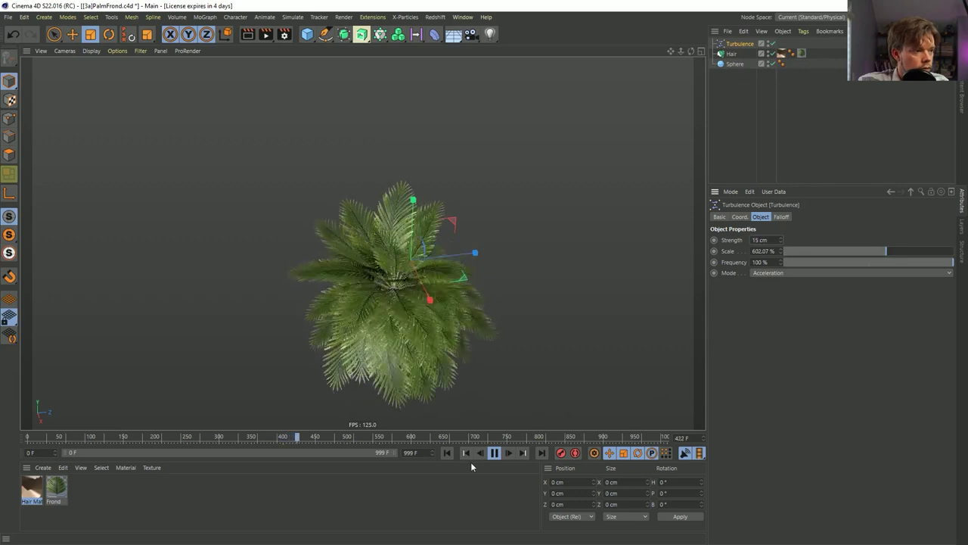
{"action": "left_click", "coordinate": [447, 452]}
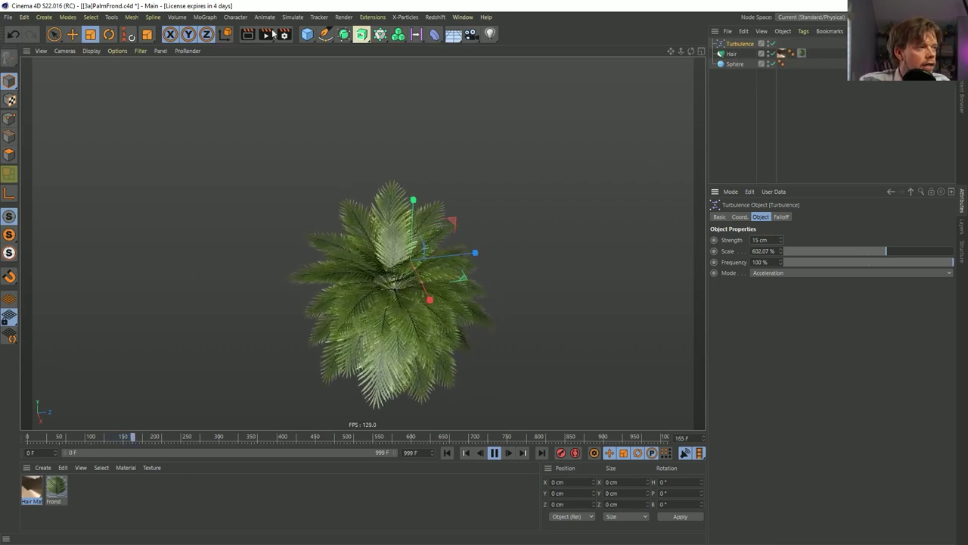
{"action": "left_click", "coordinate": [307, 34]}
- Add an editable sphere with a Hair Collider tag positioned above the palm
{"action": "left_click", "coordinate": [514, 76]}
{"action": "key", "text": "e"}
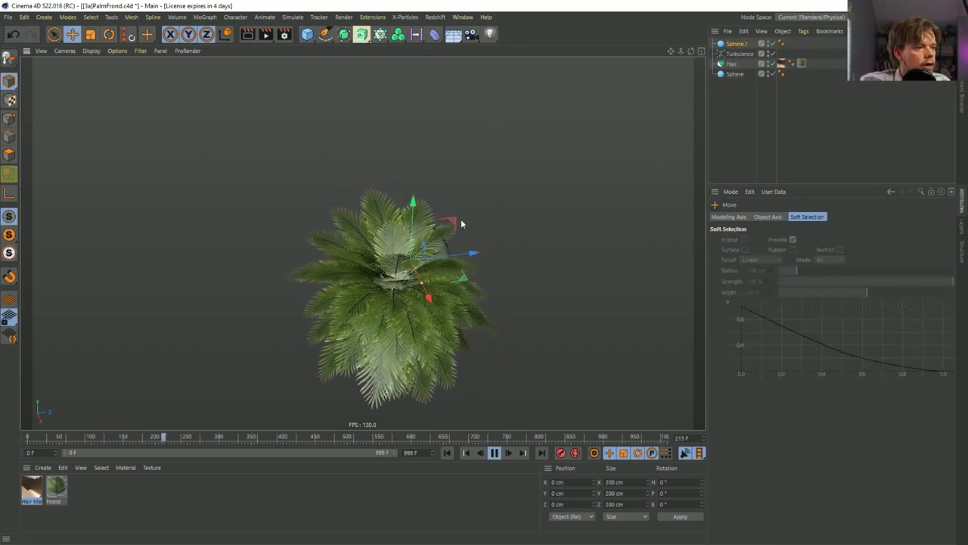
{"action": "left_click_drag", "start_coordinate": [461, 218], "coordinate": [560, 132]}
{"action": "right_click", "coordinate": [736, 44]}
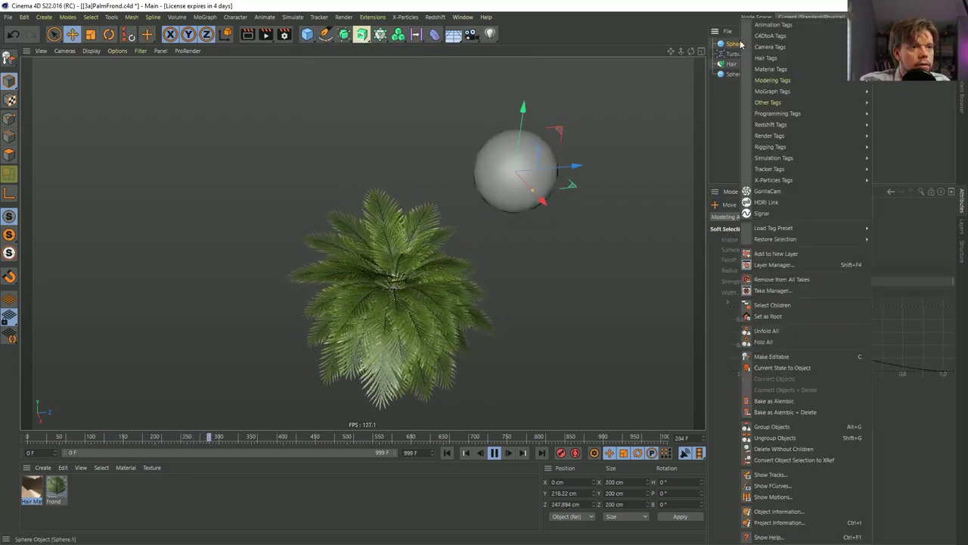
{"action": "left_click", "coordinate": [764, 261]}
{"action": "right_click", "coordinate": [738, 45]}
{"action": "mouse_move", "coordinate": [771, 160]}
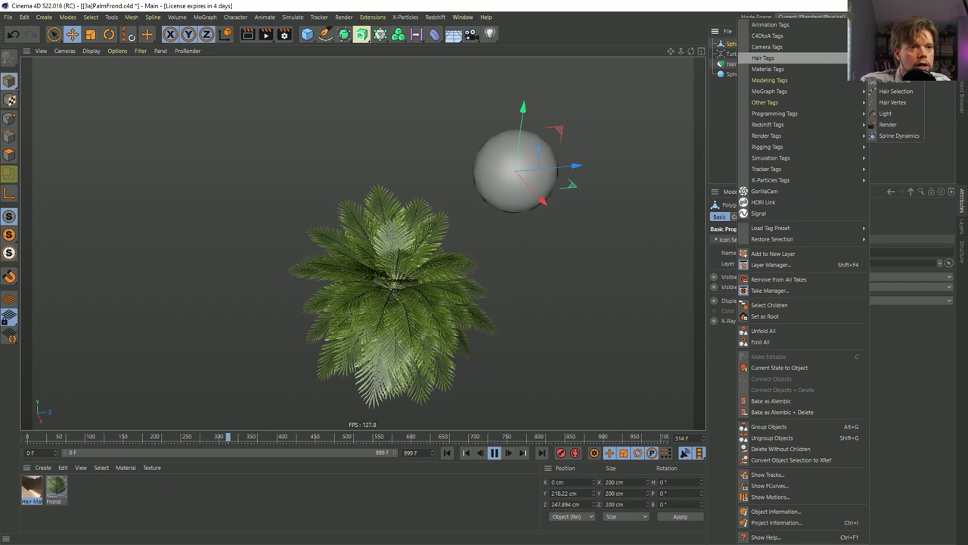
{"action": "left_click", "coordinate": [893, 58]}
{"action": "left_click_drag", "start_coordinate": [556, 141], "coordinate": [675, 168]}
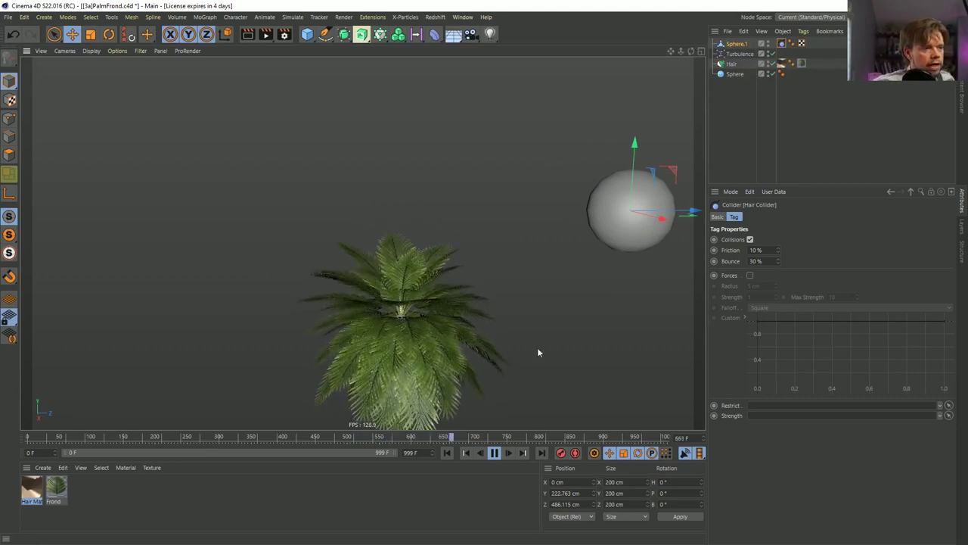
{"action": "left_click_drag", "start_coordinate": [370, 287], "coordinate": [388, 261], "text": "alt"}
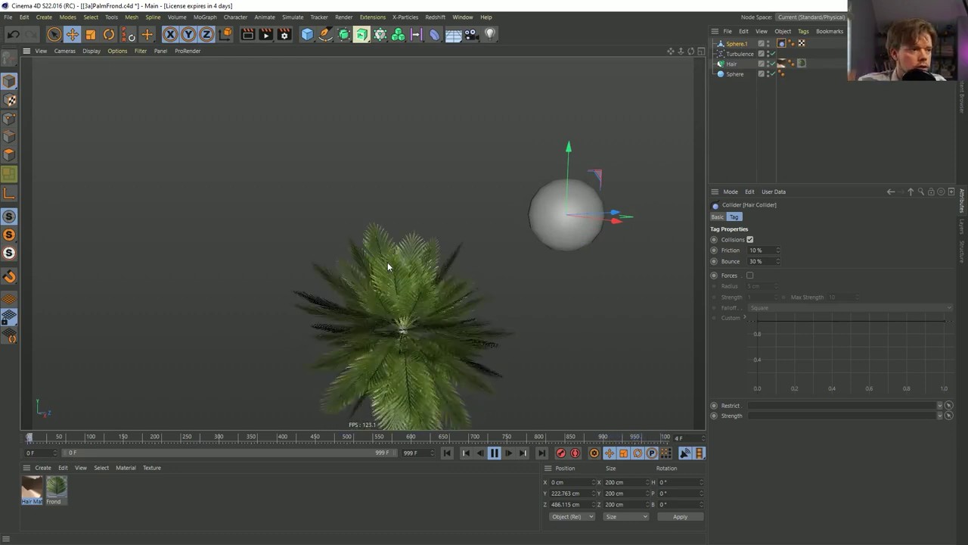
- Save the scene as [3a]PalmFrond.c4d and hide the palm hair
{"action": "left_click", "coordinate": [494, 453]}
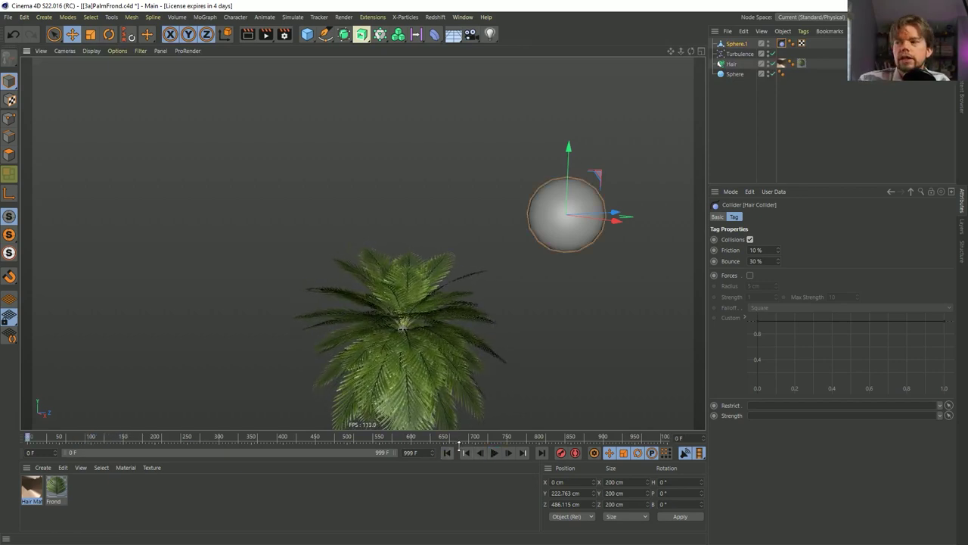
{"action": "left_click", "coordinate": [451, 452]}
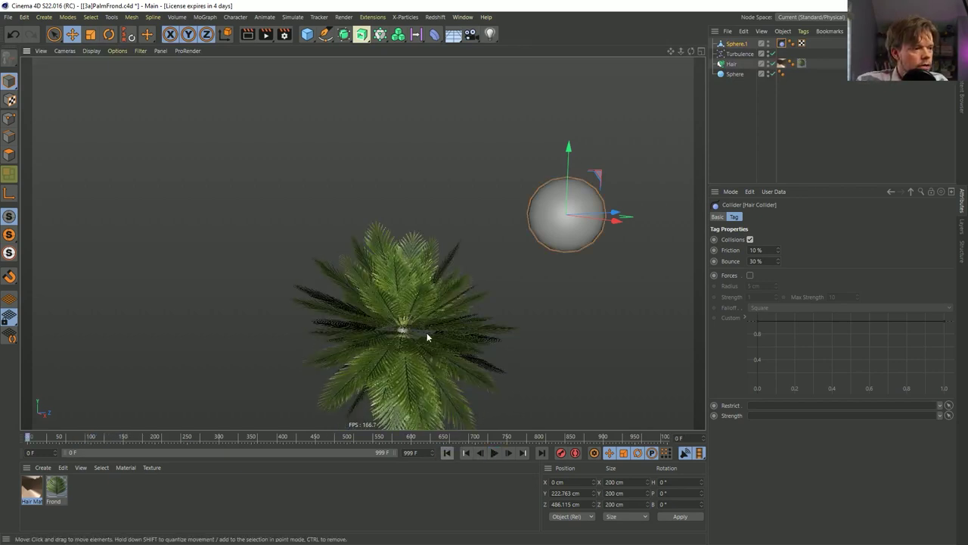
{"action": "key", "text": "ctrl+shift+s"}
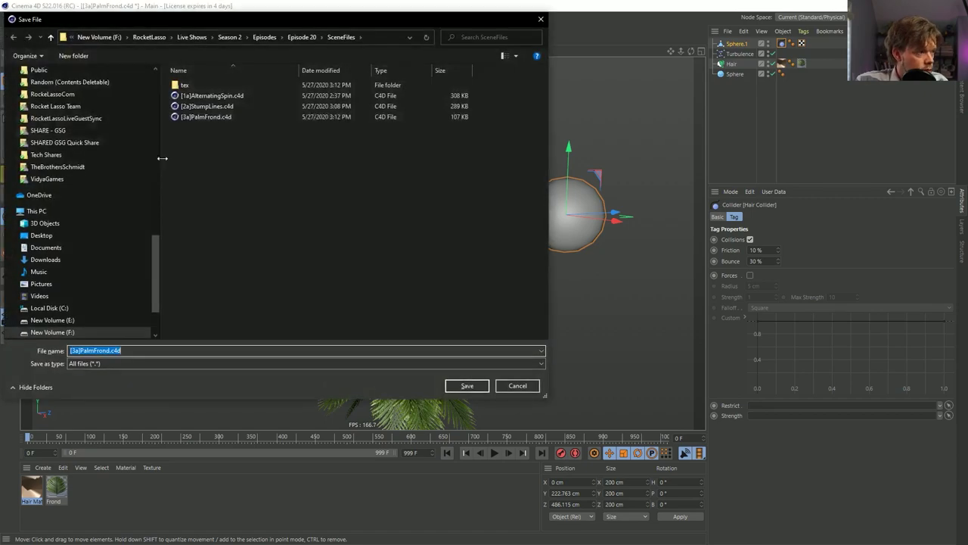
{"action": "left_click", "coordinate": [493, 379]}
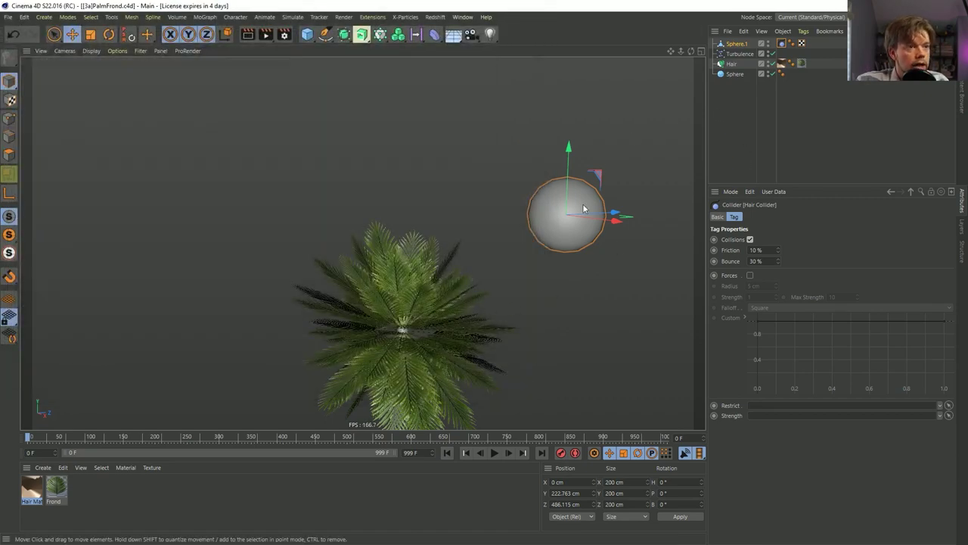
{"action": "left_click_drag", "start_coordinate": [390, 308], "coordinate": [341, 345], "text": "alt"}
{"action": "scroll", "coordinate": [374, 257], "scroll_direction": "up", "scroll_amount": 5}
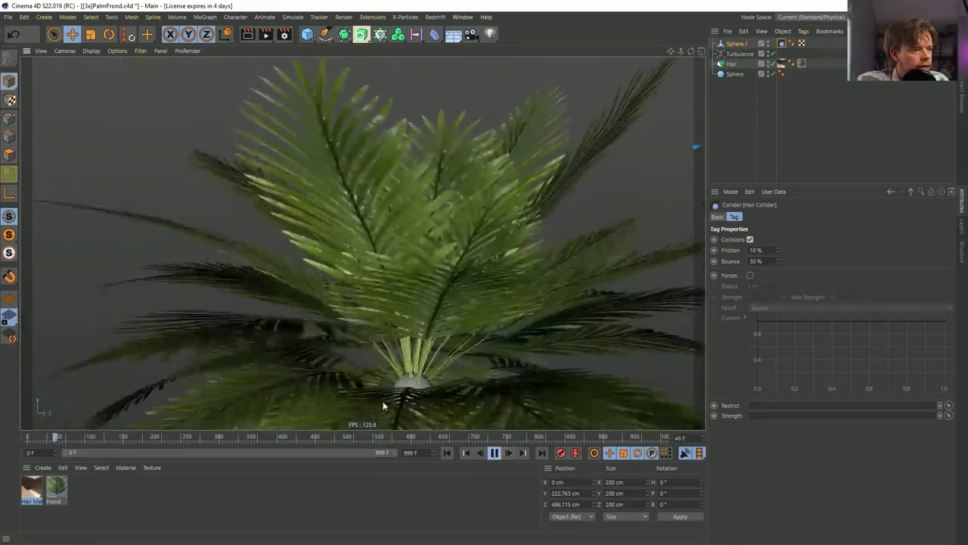
{"action": "left_click", "coordinate": [494, 452]}
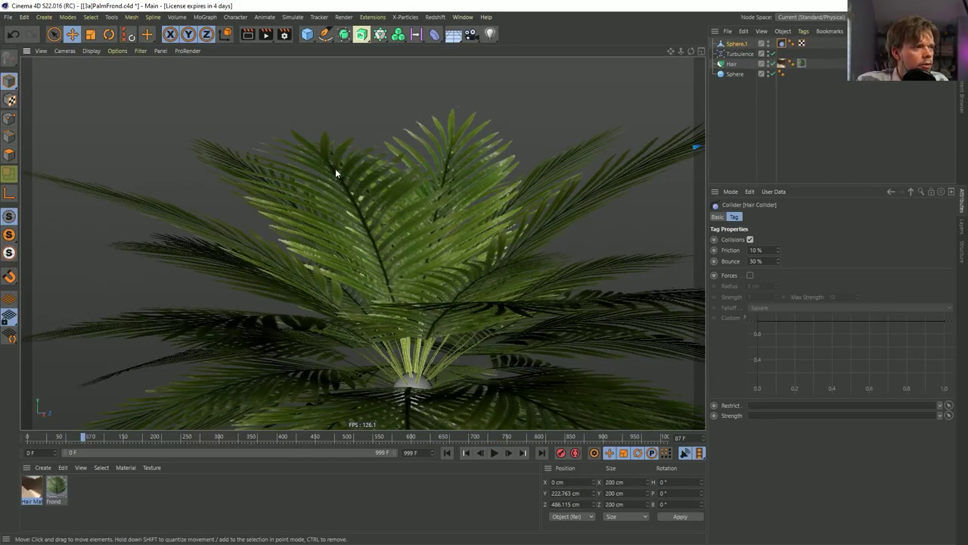
{"action": "left_click_drag", "start_coordinate": [349, 163], "coordinate": [402, 249], "text": "alt"}
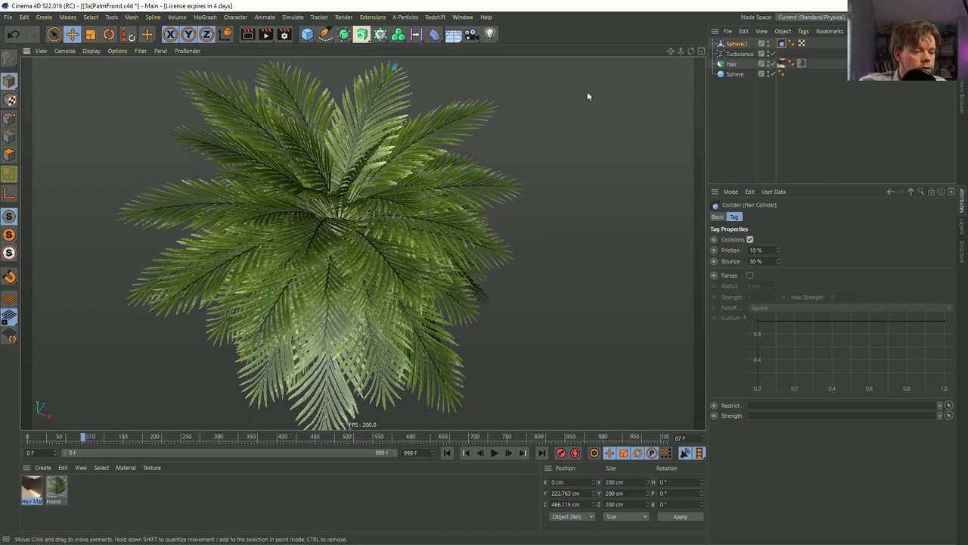
{"action": "left_click", "coordinate": [772, 64]}
- Add a plane with the Frond material, then open the [5c]HairTree.c4d scene
{"action": "left_click_drag", "start_coordinate": [307, 37], "coordinate": [401, 66]}
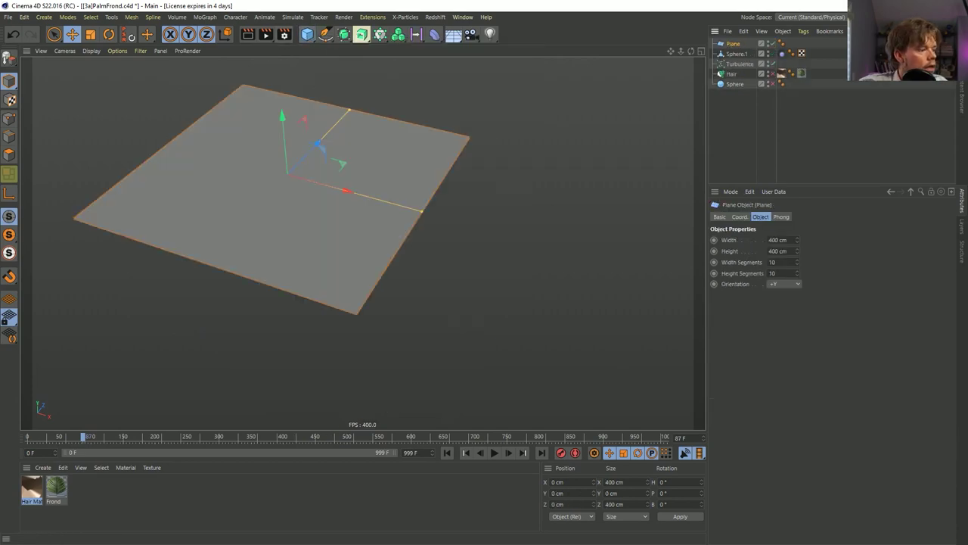
{"action": "left_click_drag", "start_coordinate": [198, 250], "coordinate": [357, 172]}
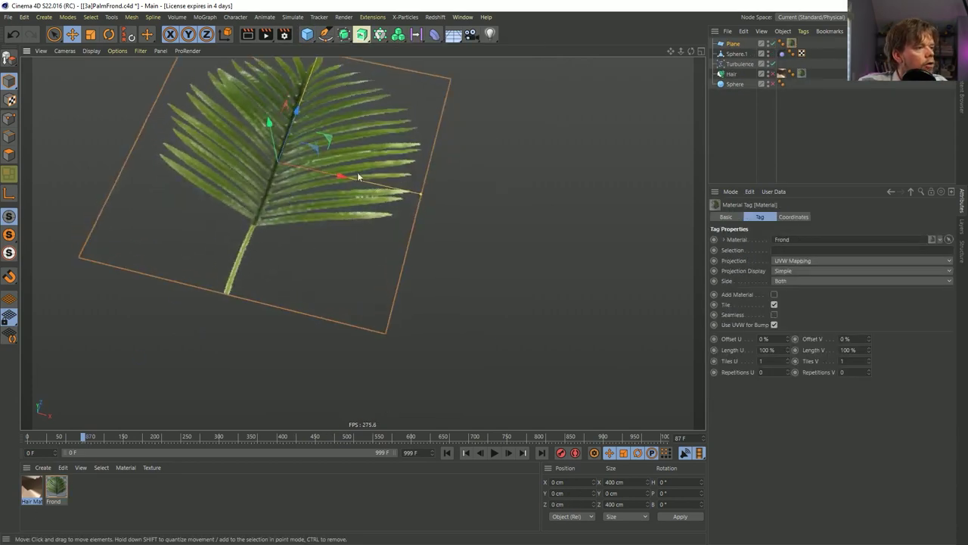
{"action": "left_click_drag", "start_coordinate": [420, 199], "coordinate": [230, 352], "text": "alt"}
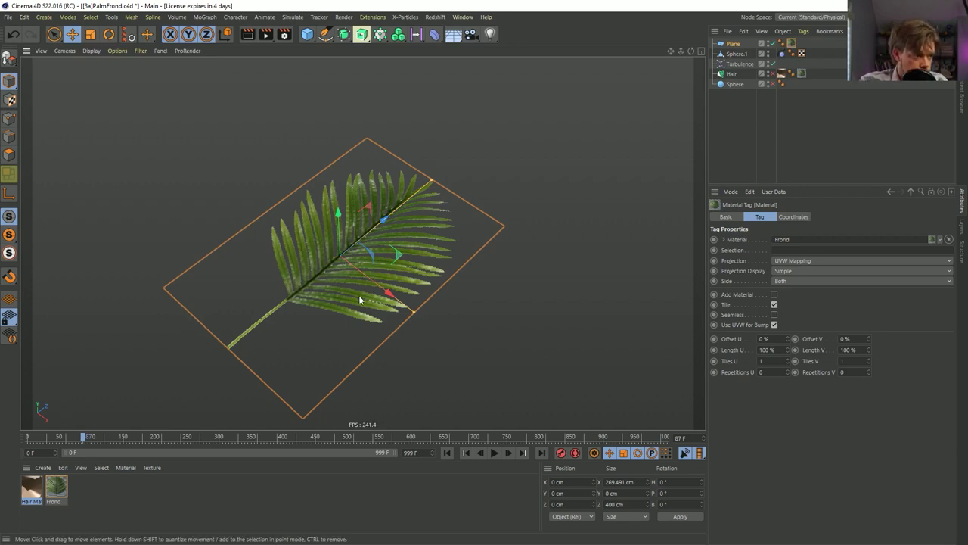
{"action": "left_click_drag", "start_coordinate": [351, 254], "coordinate": [398, 257], "text": "alt"}
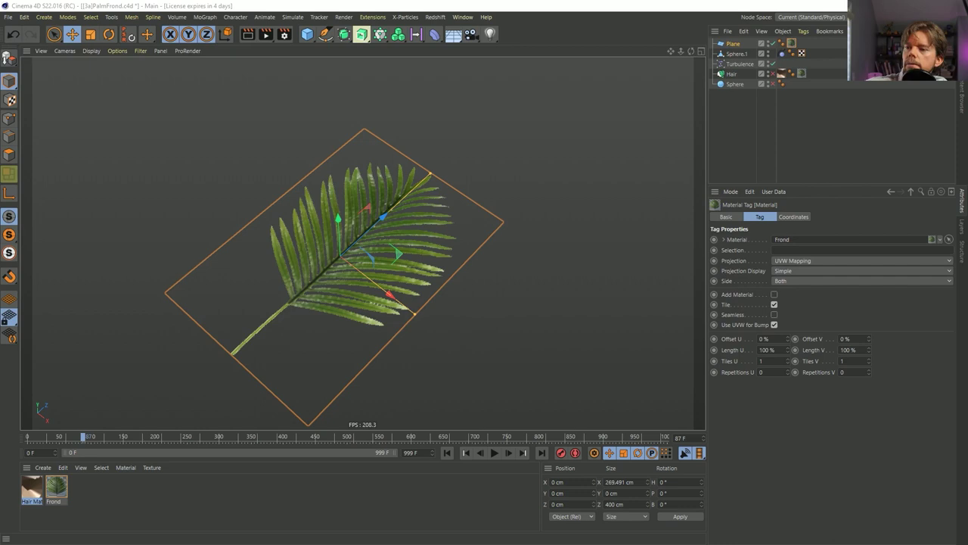
{"action": "left_click_drag", "start_coordinate": [293, 243], "coordinate": [378, 225]}
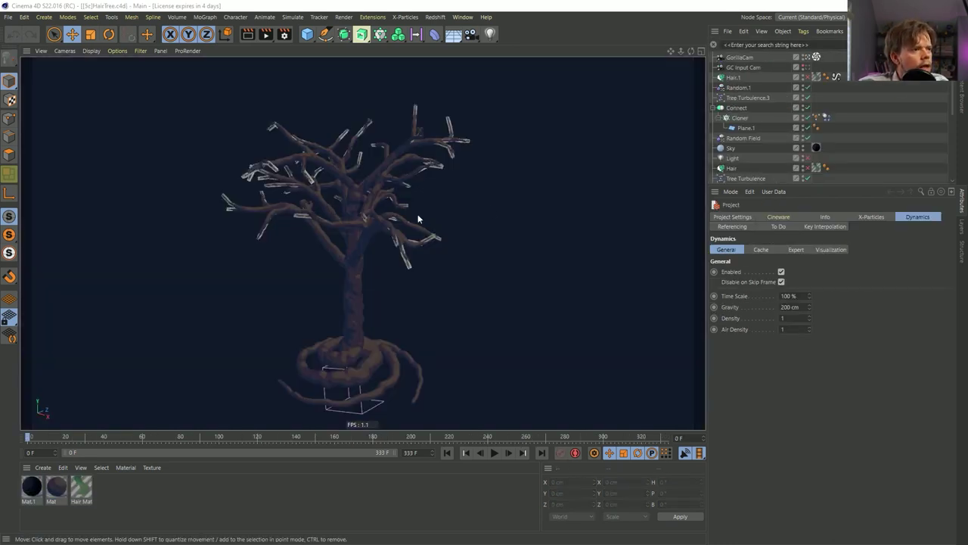
- Delete the Connect and Hair.1 objects and expand the Null
{"action": "left_click", "coordinate": [368, 200]}
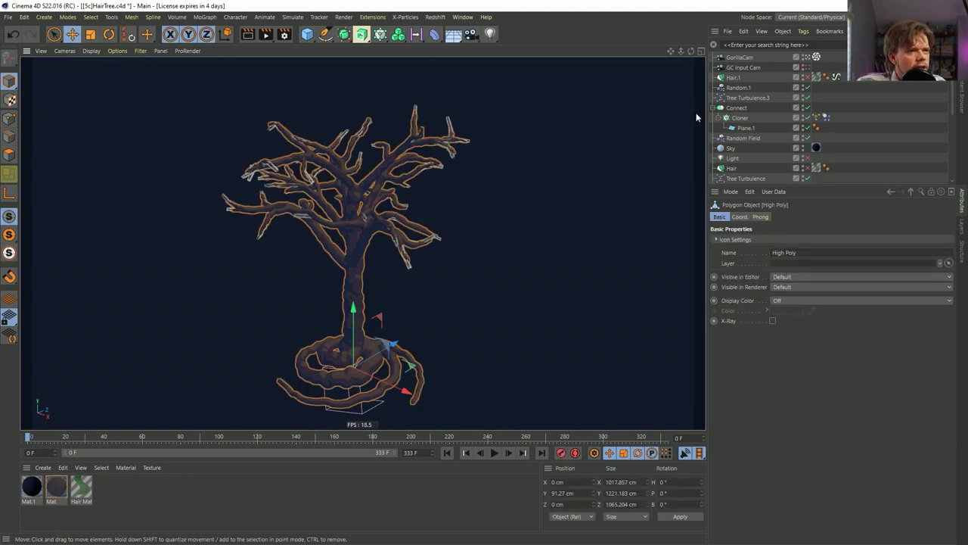
{"action": "scroll", "coordinate": [775, 166], "scroll_direction": "down", "scroll_amount": 2}
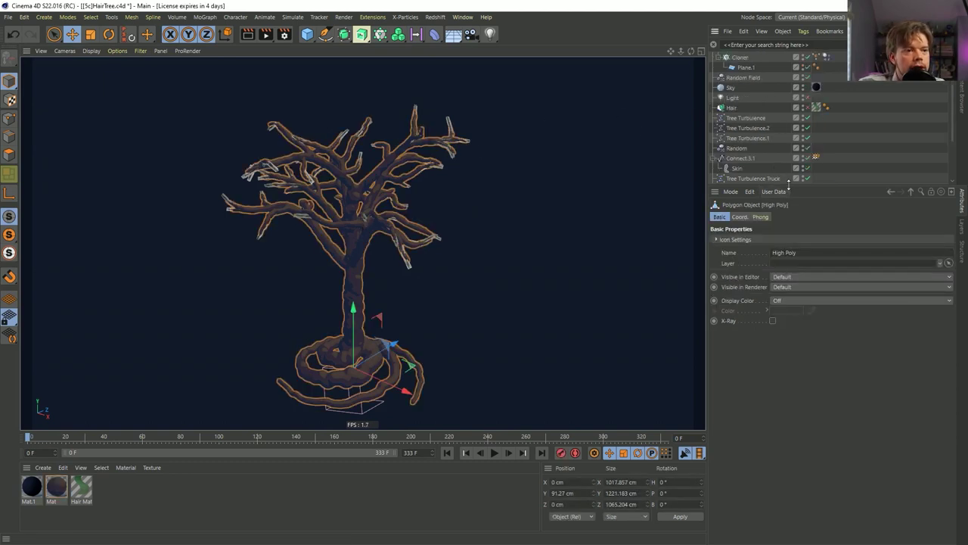
{"action": "left_click_drag", "start_coordinate": [789, 184], "coordinate": [764, 415]}
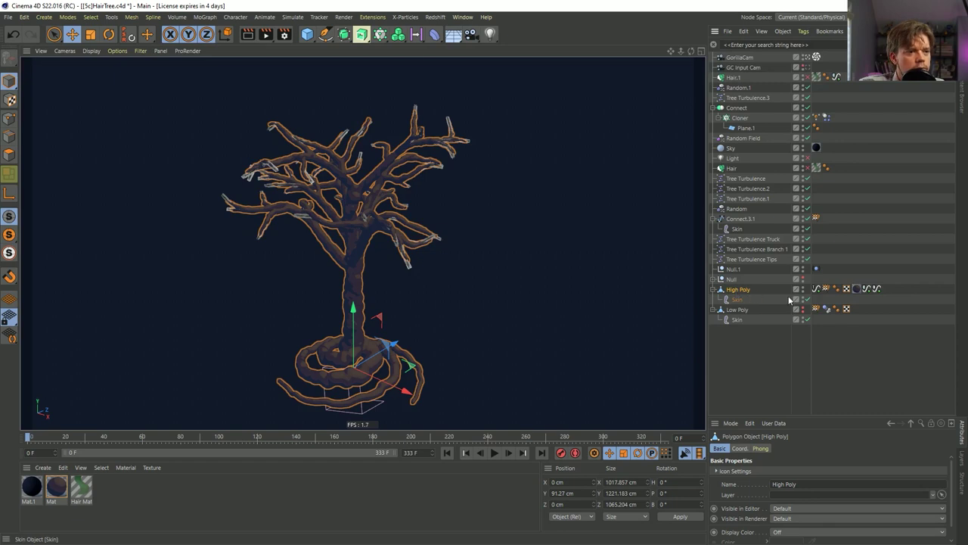
{"action": "left_click", "coordinate": [744, 109]}
{"action": "key", "text": "Delete"}
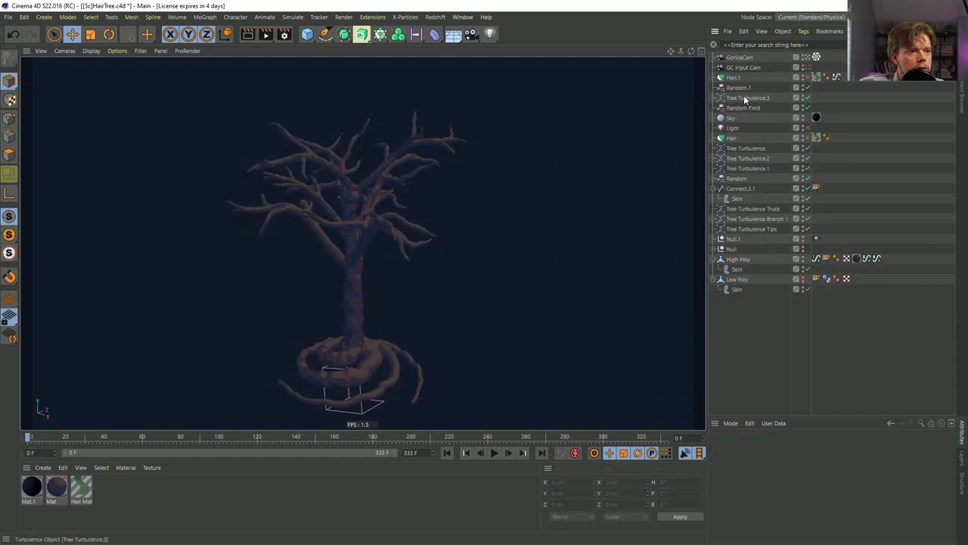
{"action": "left_click", "coordinate": [733, 79]}
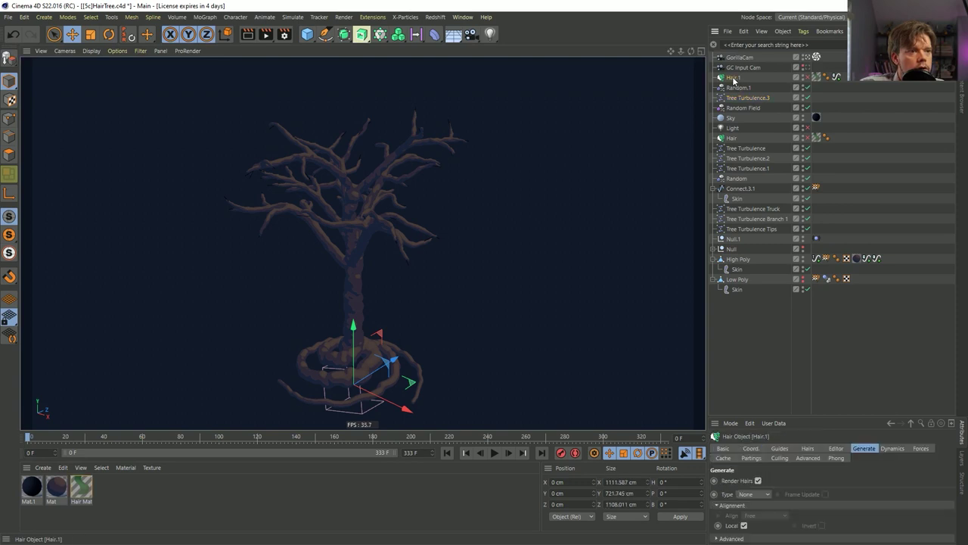
{"action": "key", "text": "Delete"}
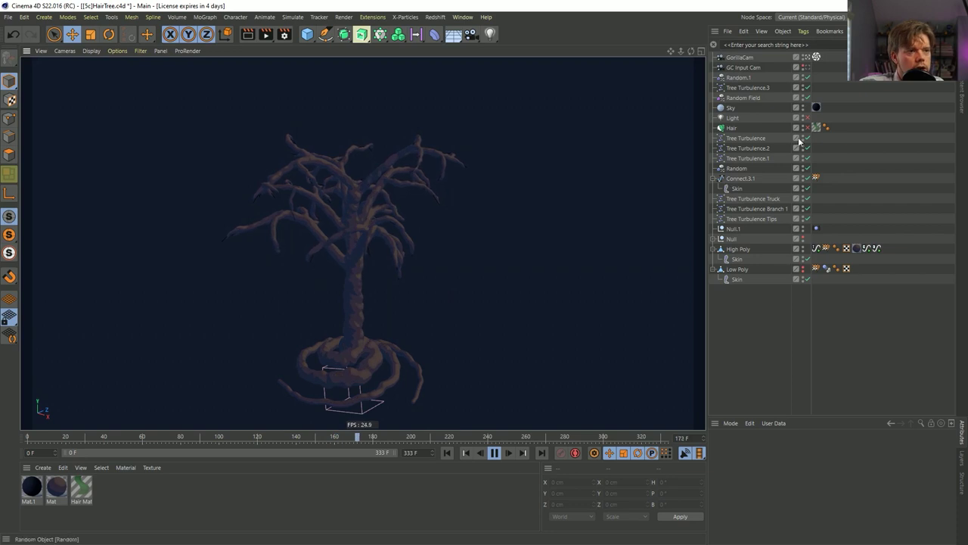
{"action": "left_click", "coordinate": [714, 239]}
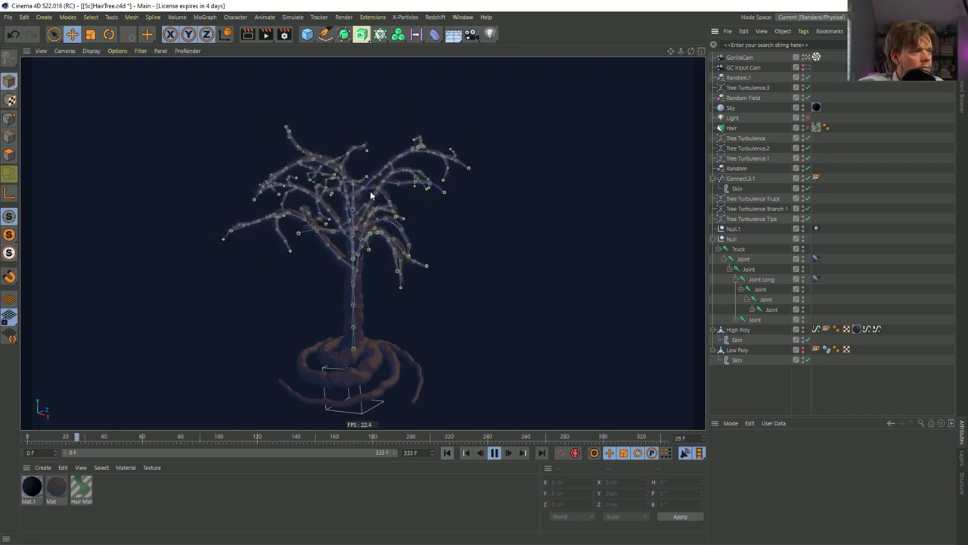
- Set Tree Turbulence.3 strength to 555 cm and Tree Turbulence.1 to 2555 cm
{"action": "left_click", "coordinate": [748, 88]}
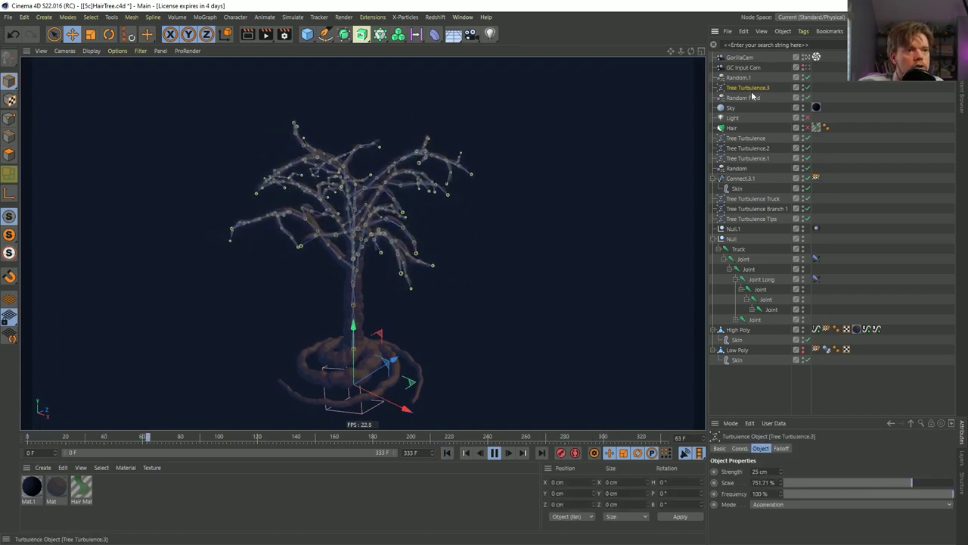
{"action": "left_click", "coordinate": [758, 471]}
{"action": "type", "text": "555"}
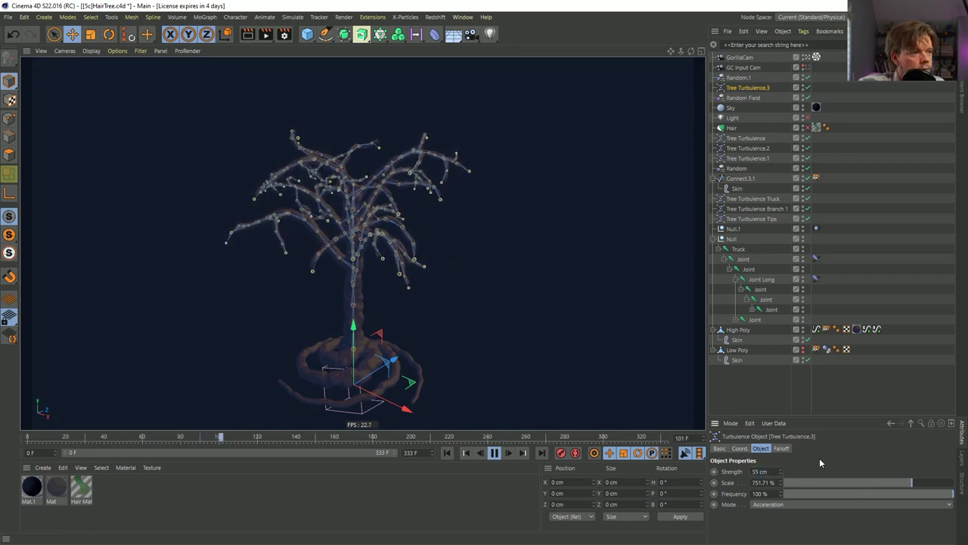
{"action": "key", "text": "Return"}
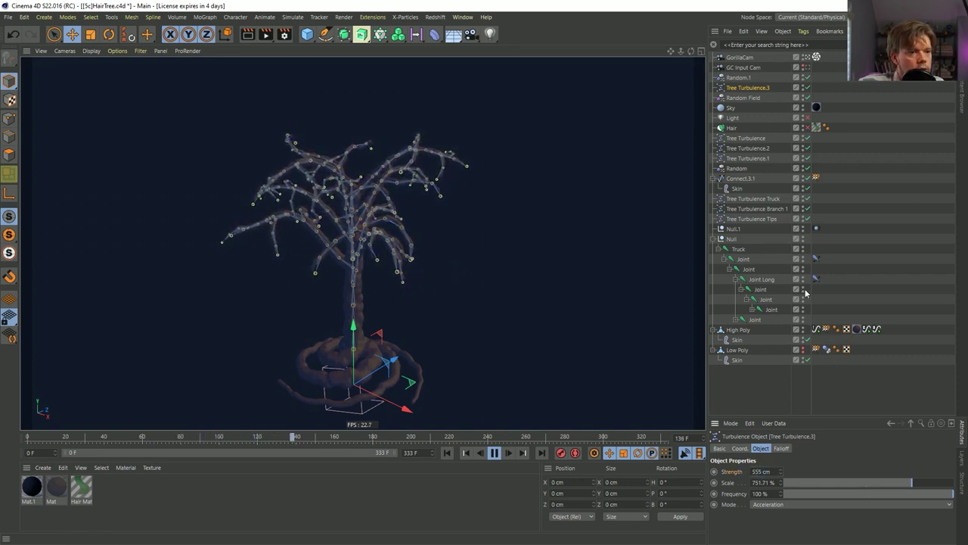
{"action": "left_click", "coordinate": [748, 159]}
{"action": "type", "text": "5"}
{"action": "key", "text": "Return"}
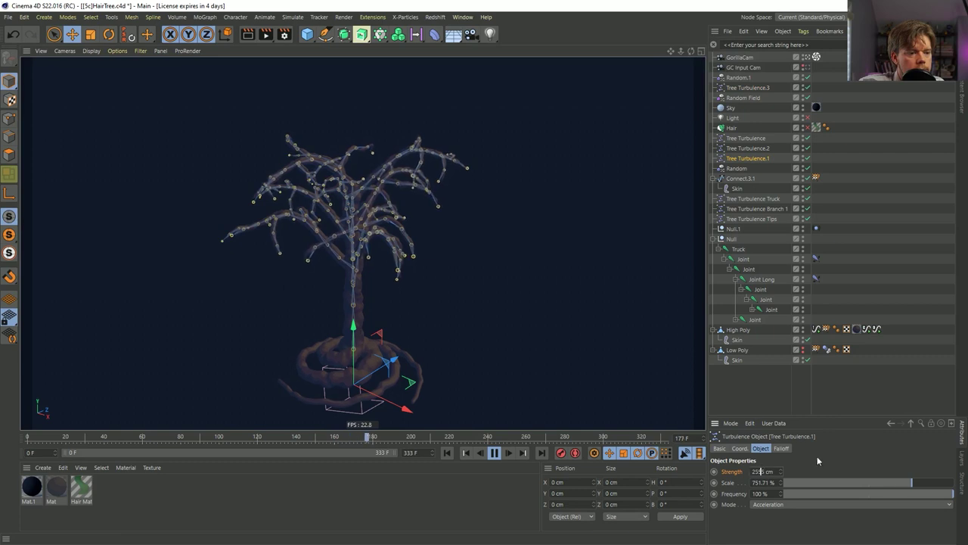
- Set the Branch 1 turbulence strength to 1 cm and Truck to 5 cm
{"action": "left_click", "coordinate": [757, 199]}
{"action": "left_click", "coordinate": [759, 209]}
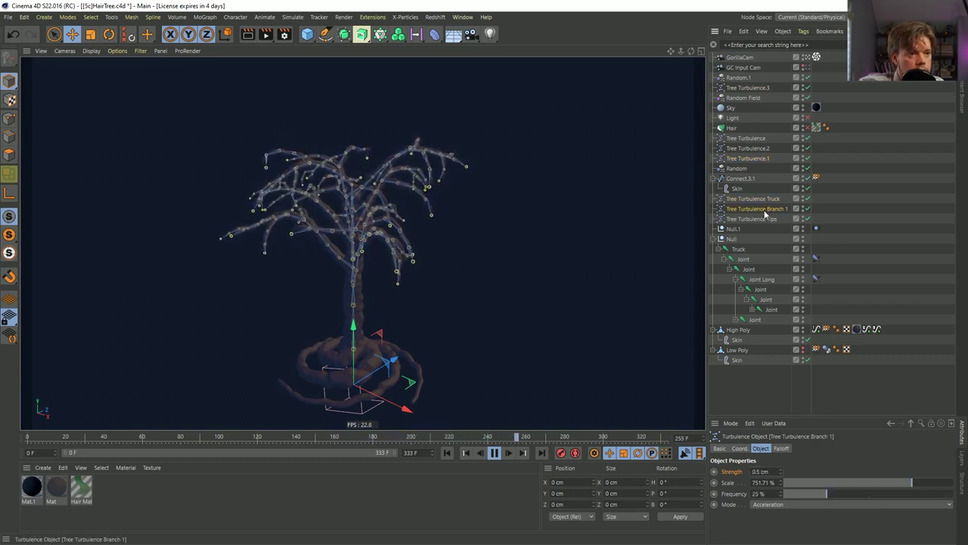
{"action": "double_click", "coordinate": [761, 472]}
{"action": "type", "text": "1"}
{"action": "key", "text": "Return"}
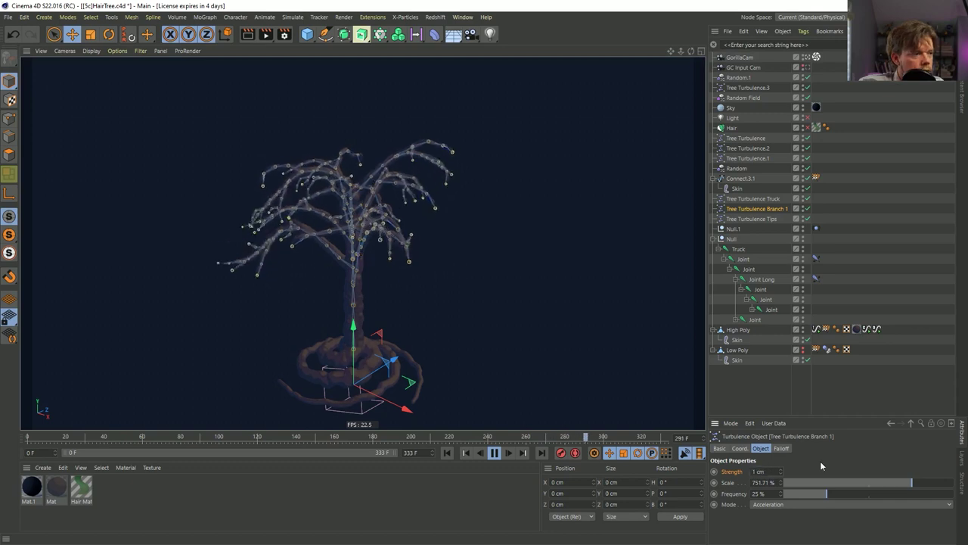
{"action": "left_click", "coordinate": [753, 199]}
{"action": "double_click", "coordinate": [761, 471]}
{"action": "type", "text": "5"}
{"action": "key", "text": "Return"}
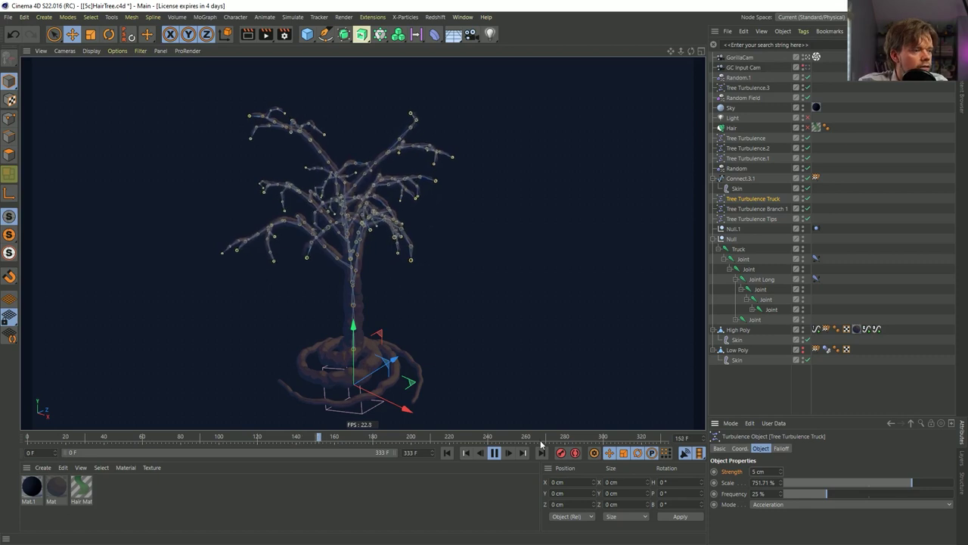
{"action": "left_click", "coordinate": [494, 453]}
{"action": "key", "text": "ctrl+F4"}
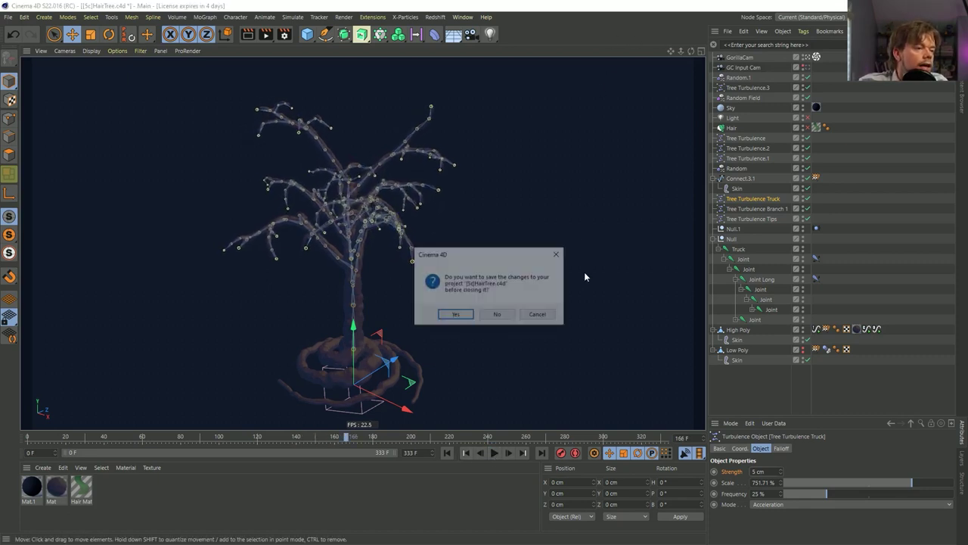
- Discard the tree scene's changes and orbit around the frond plane in PalmFrond
{"action": "left_click", "coordinate": [497, 315]}
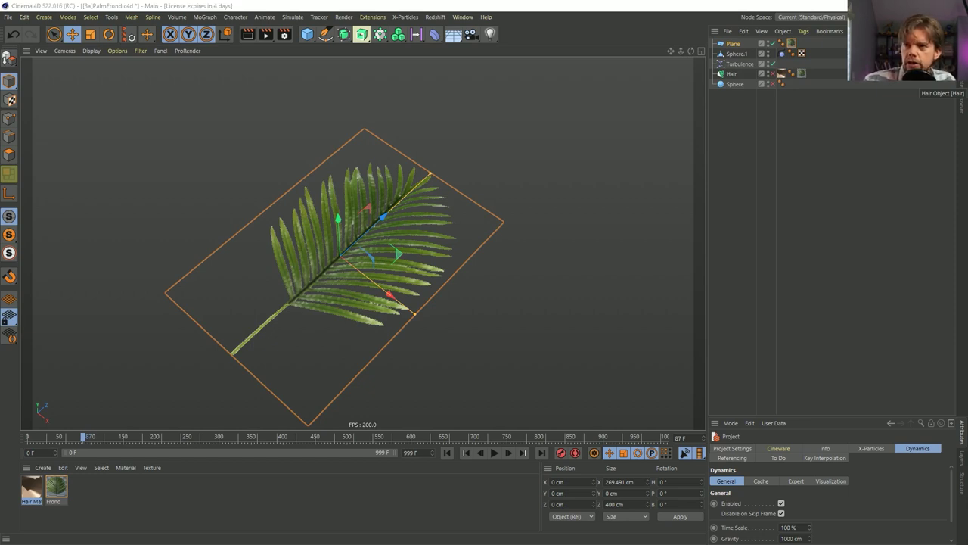
{"action": "left_click_drag", "start_coordinate": [317, 255], "coordinate": [319, 278], "text": "alt"}
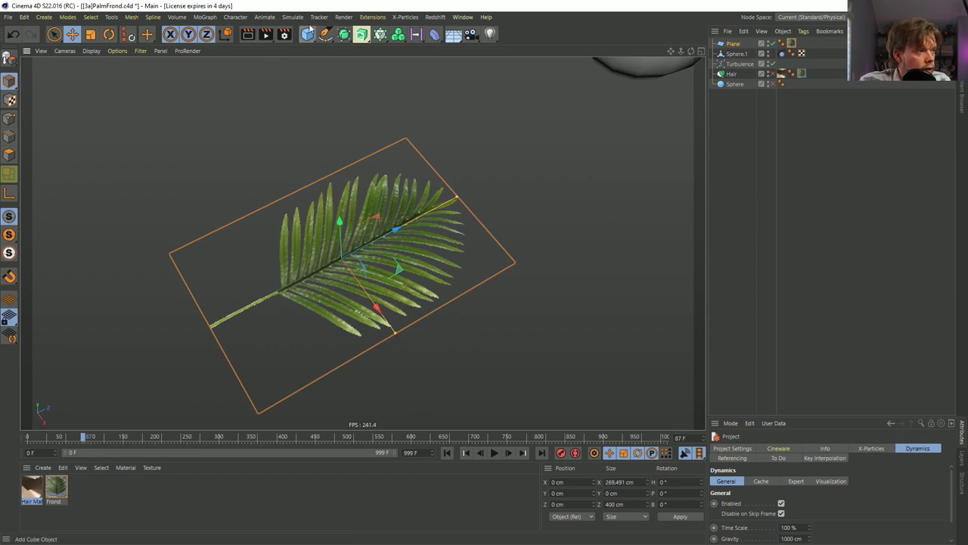
{"action": "left_click_drag", "start_coordinate": [307, 33], "coordinate": [269, 274]}
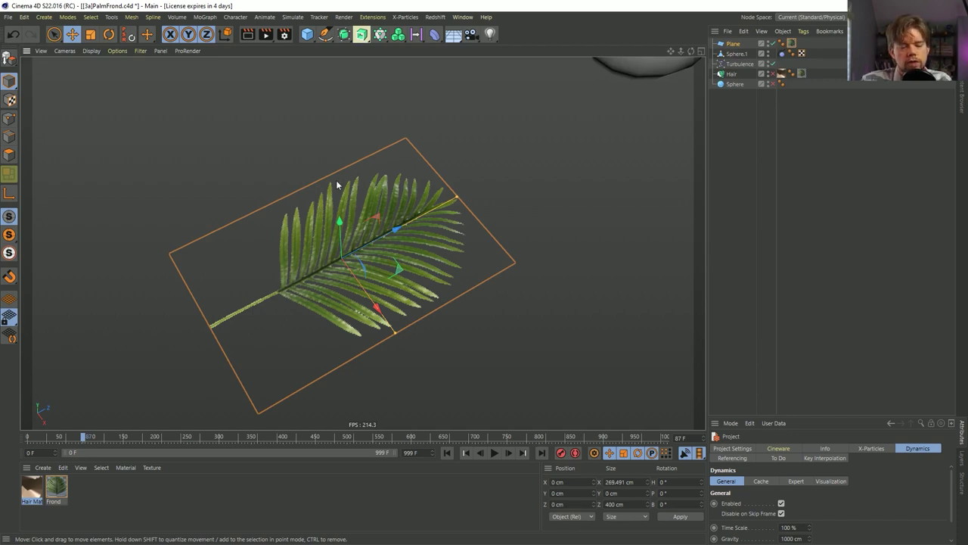
{"action": "left_click_drag", "start_coordinate": [354, 259], "coordinate": [354, 196], "text": "alt"}
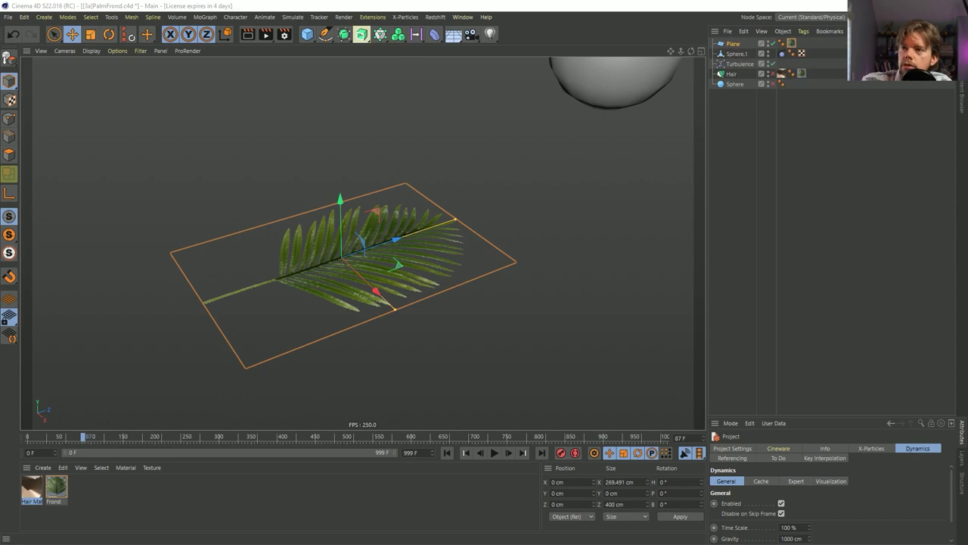
{"action": "key", "text": "alt+Tab"}
- Pause the kinetic origami video at 0:56 and minimise Firefox
{"action": "left_click_drag", "start_coordinate": [333, 136], "coordinate": [290, 64]}
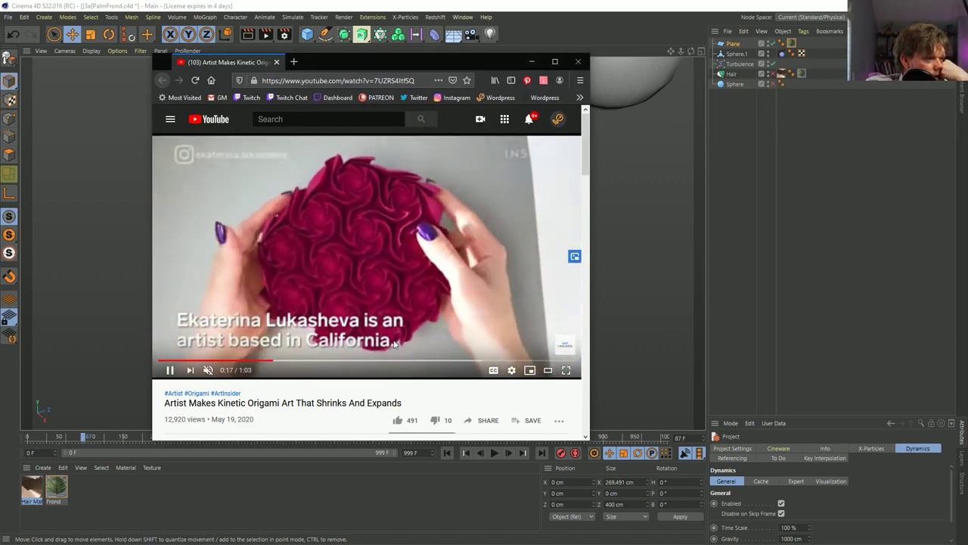
{"action": "scroll", "coordinate": [325, 388], "scroll_direction": "down", "scroll_amount": 2}
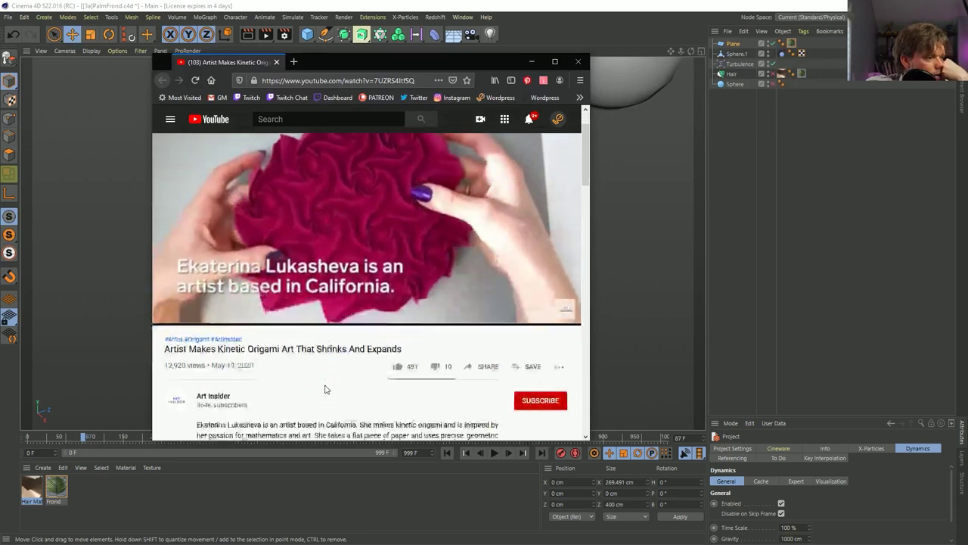
{"action": "scroll", "coordinate": [325, 389], "scroll_direction": "down", "scroll_amount": 2}
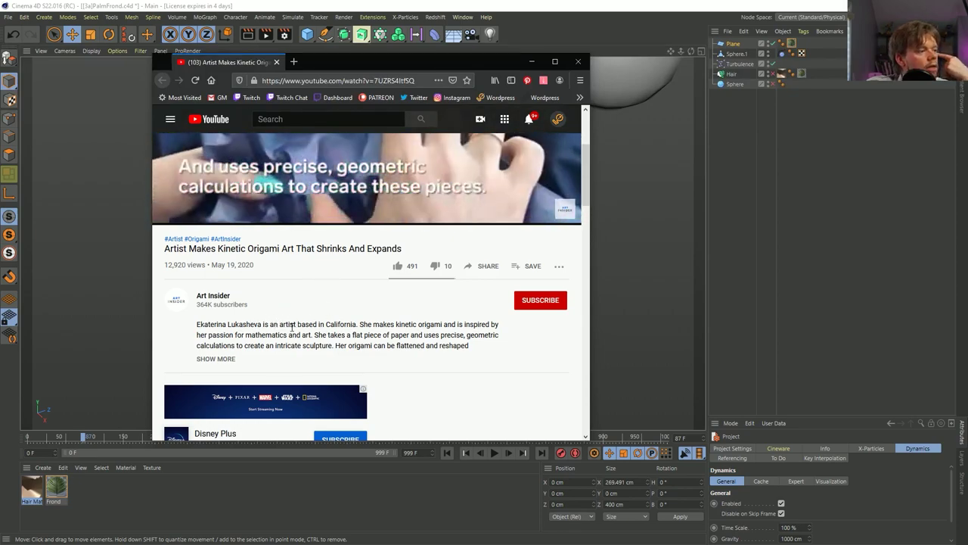
{"action": "scroll", "coordinate": [341, 303], "scroll_direction": "up", "scroll_amount": 3}
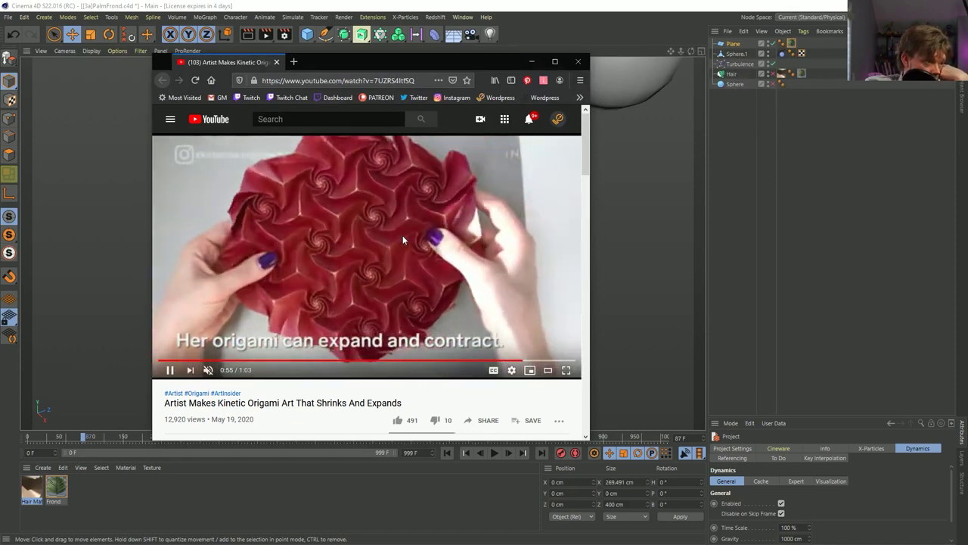
{"action": "left_click", "coordinate": [402, 235]}
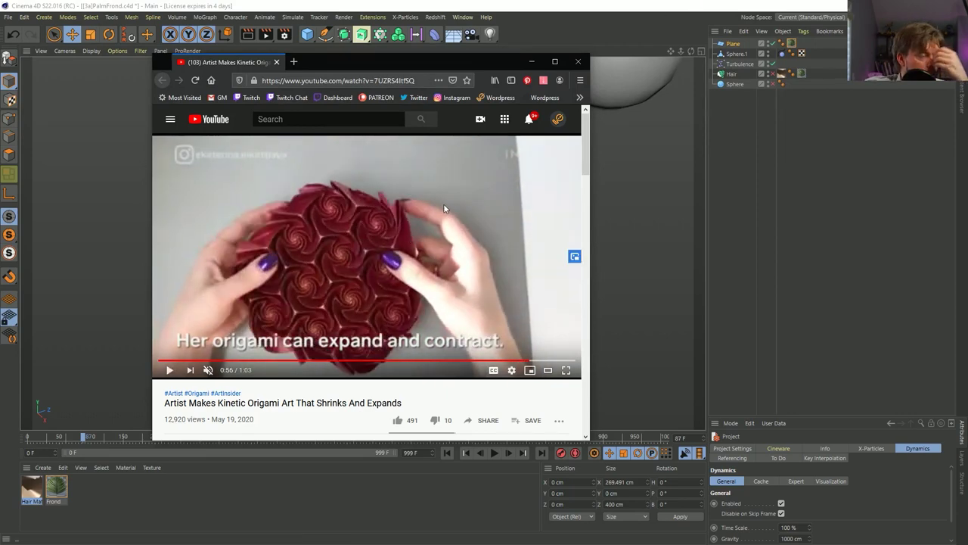
{"action": "left_click", "coordinate": [591, 12]}
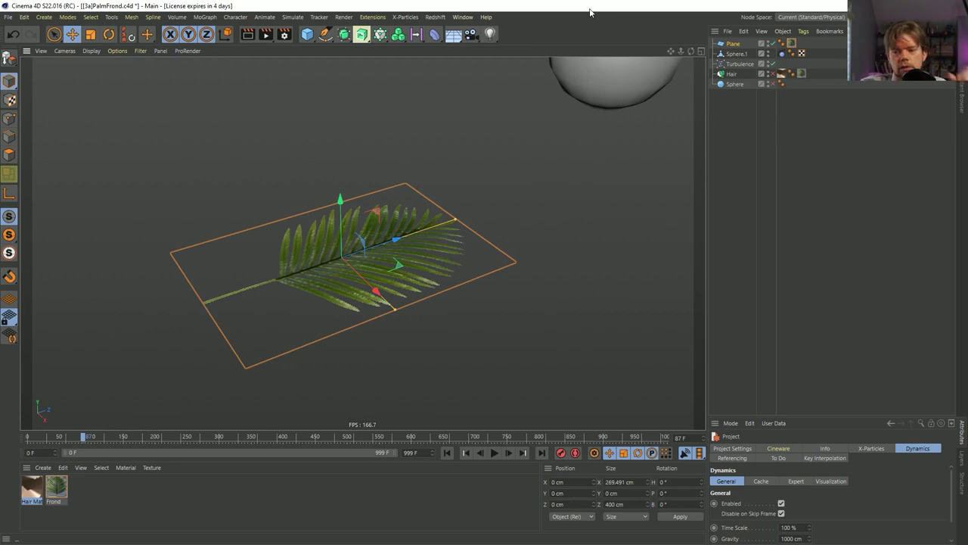
- Create a new empty Untitled scene with Ctrl+N
{"action": "key", "text": "ctrl+n"}
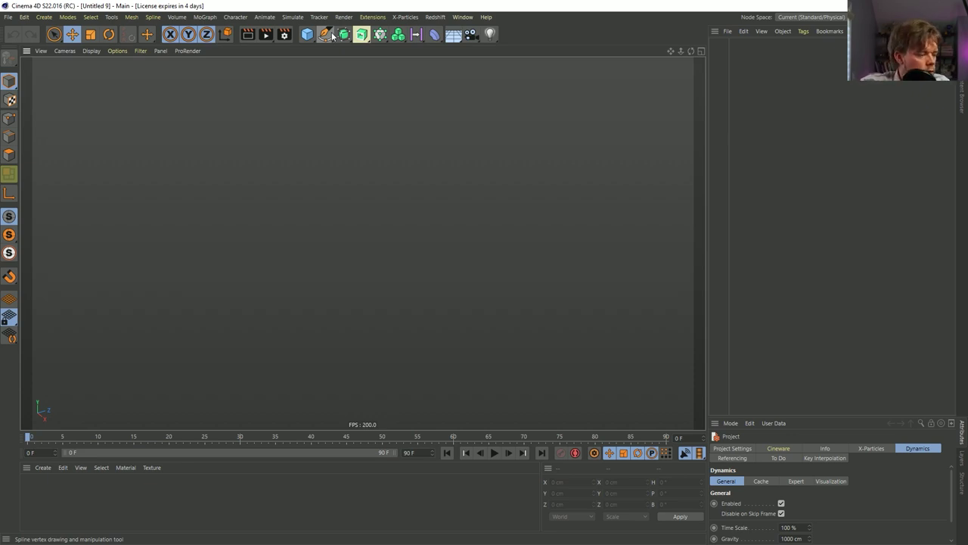
- Add a 400 × 400 cm Plane from the primitive objects list
{"action": "left_click", "coordinate": [375, 39]}
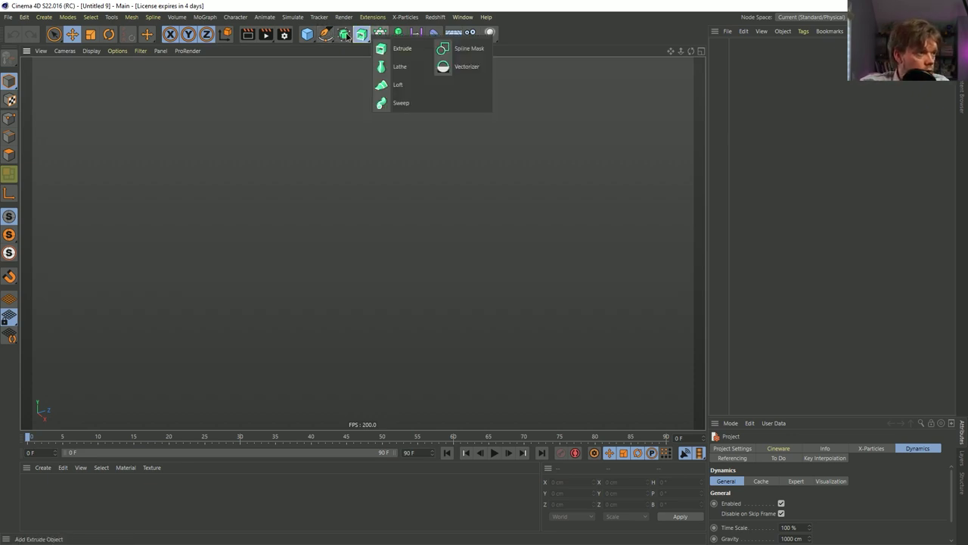
{"action": "left_click", "coordinate": [343, 34]}
{"action": "left_click", "coordinate": [307, 34]}
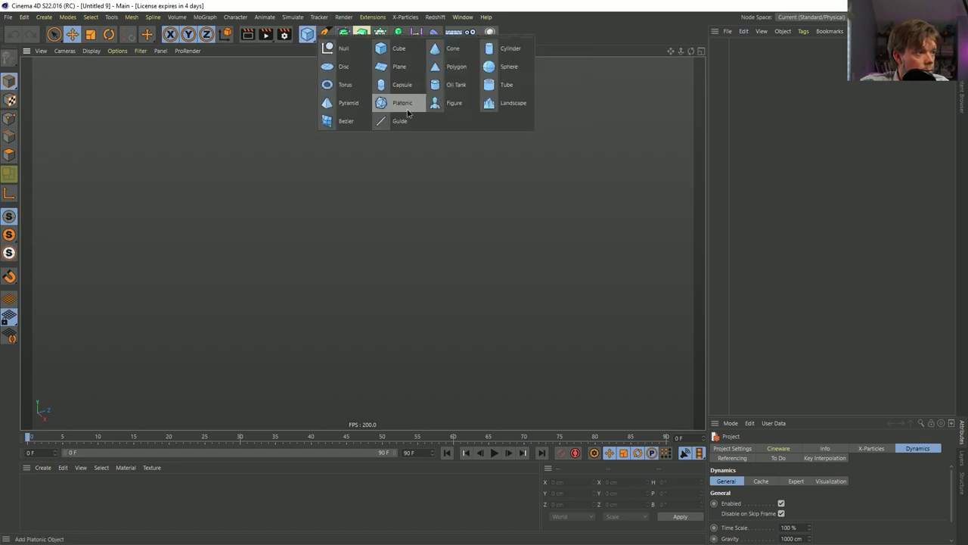
{"action": "left_click", "coordinate": [395, 68]}
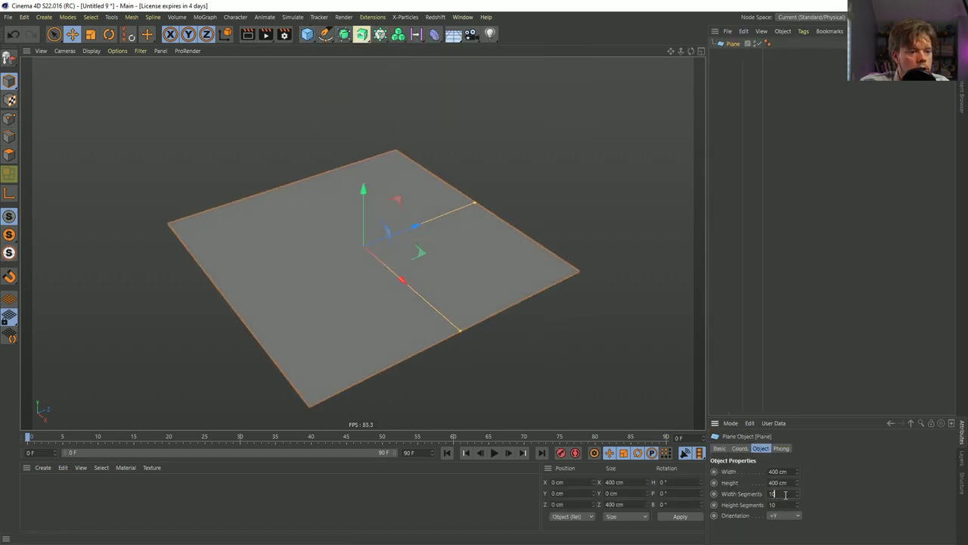
- Add a Helix spline on the XZ plane with Start Radius 0 cm and Height 0 cm
{"action": "type", "text": "0"}
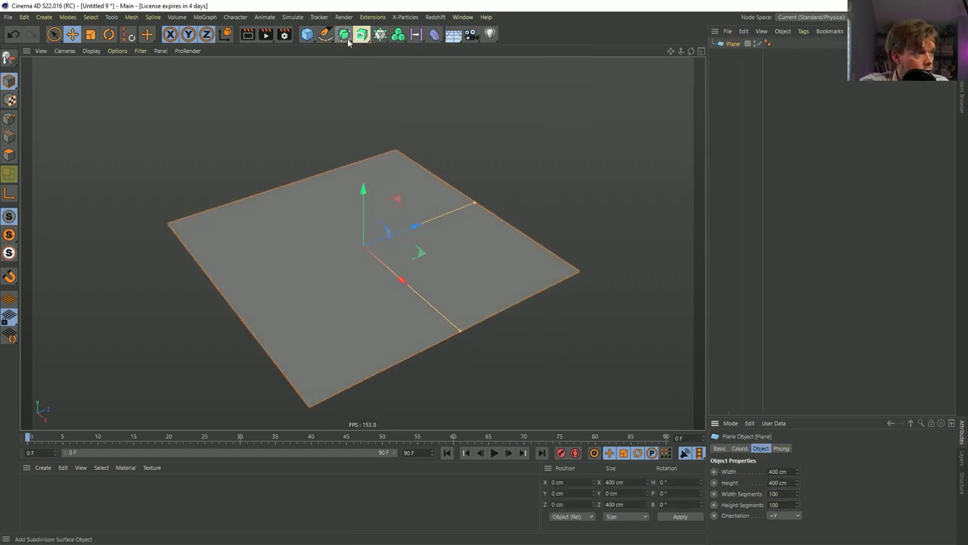
{"action": "left_click", "coordinate": [325, 34]}
{"action": "left_click", "coordinate": [428, 84]}
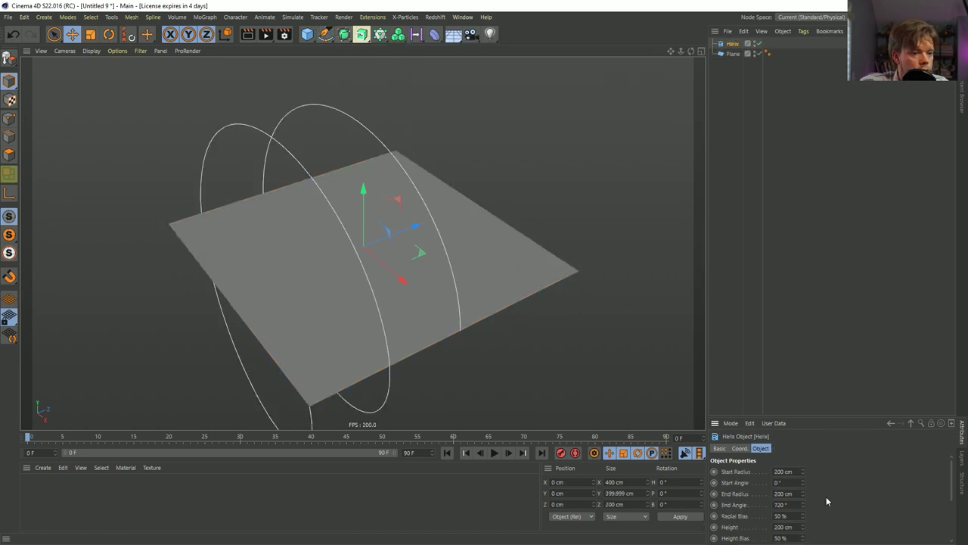
{"action": "left_click_drag", "start_coordinate": [822, 415], "coordinate": [843, 166]}
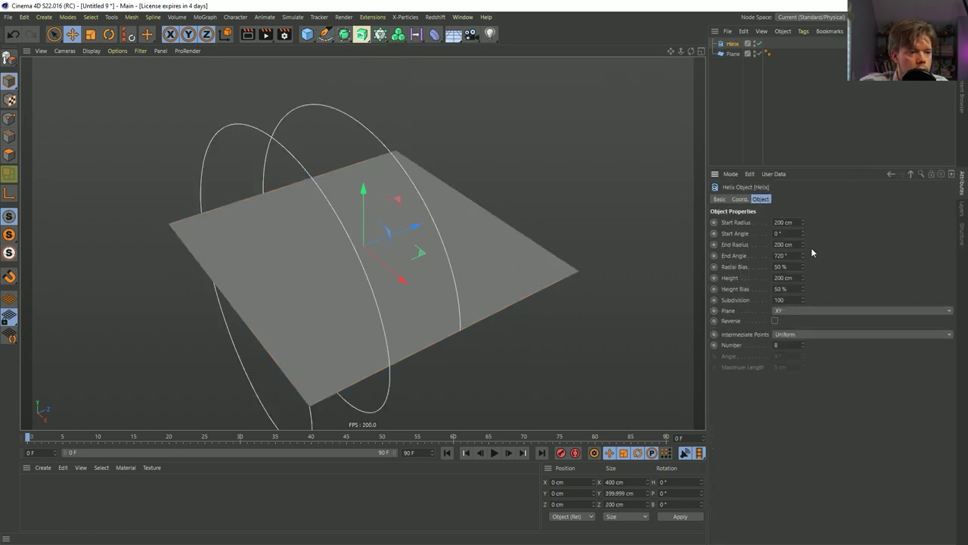
{"action": "left_click", "coordinate": [802, 312]}
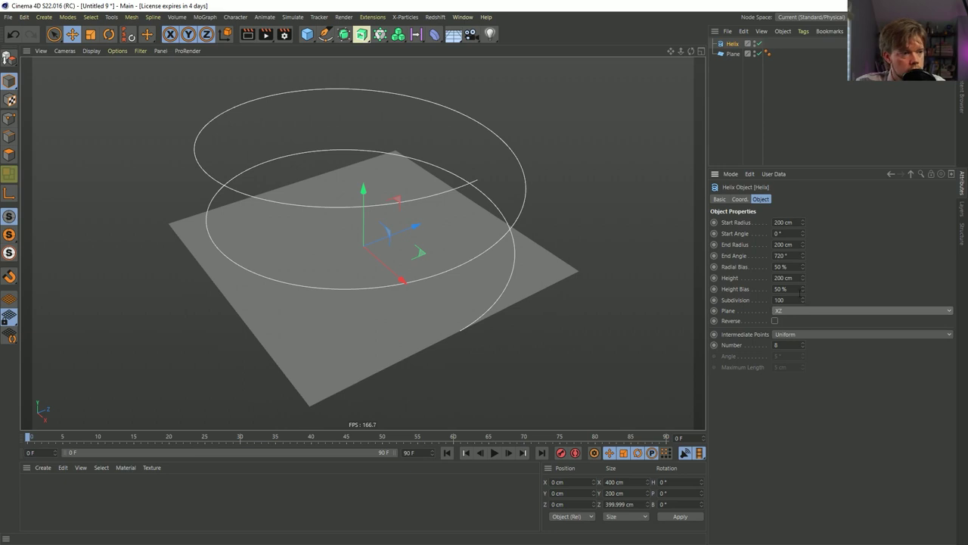
{"action": "double_click", "coordinate": [783, 222]}
{"action": "type", "text": "0"}
{"action": "key", "text": "Return"}
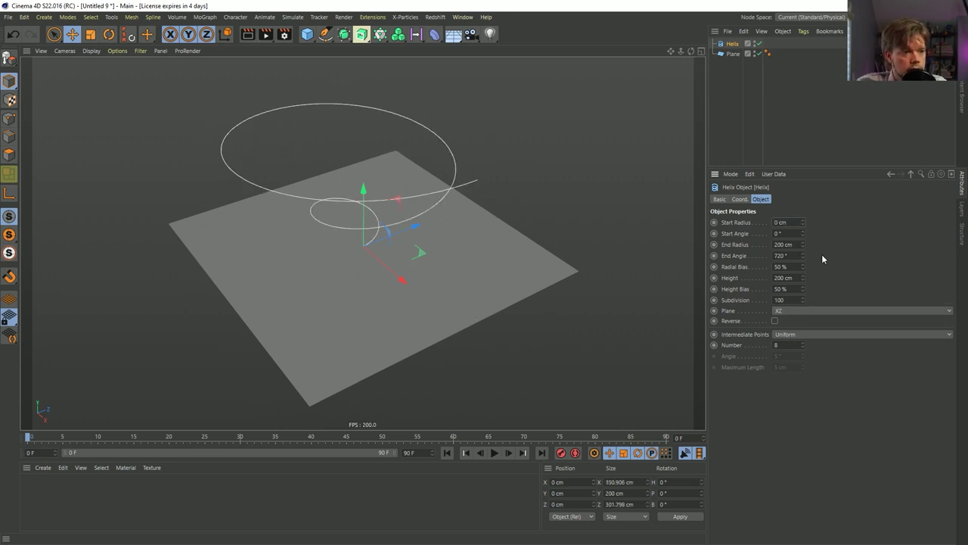
{"action": "type", "text": "0"}
{"action": "key", "text": "Return"}
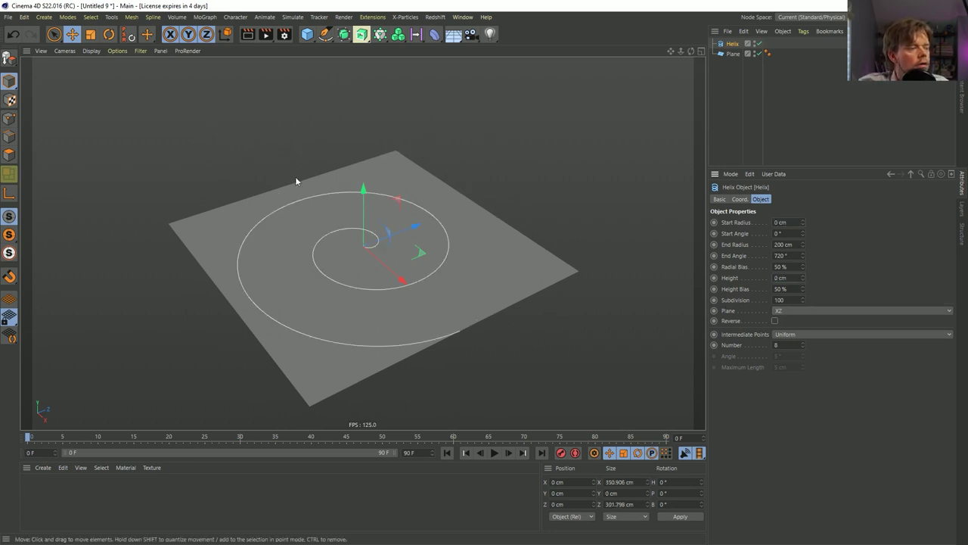
- Put the Helix in a Cloner set to Radial mode on XZ with 0 cm radius
{"action": "left_click", "coordinate": [380, 38]}
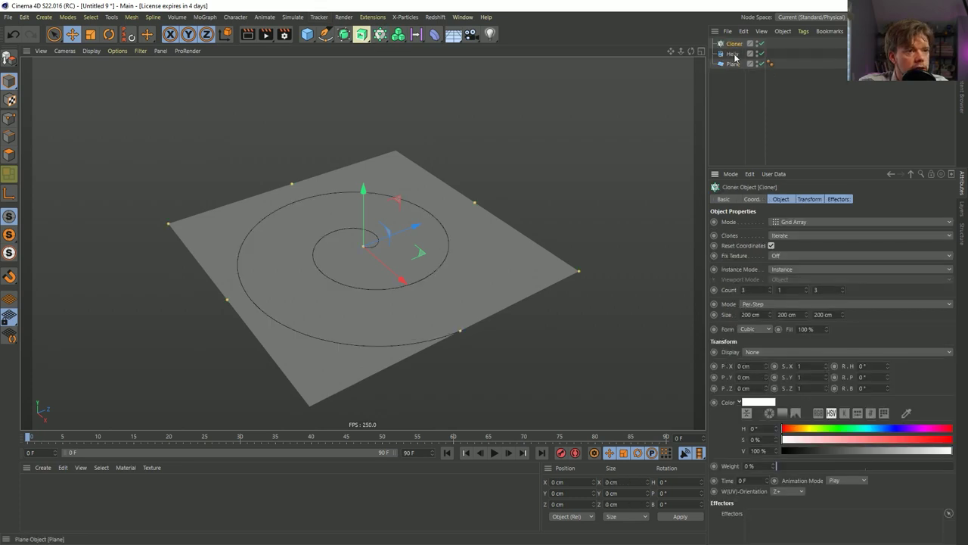
{"action": "left_click_drag", "start_coordinate": [740, 47], "coordinate": [738, 44]}
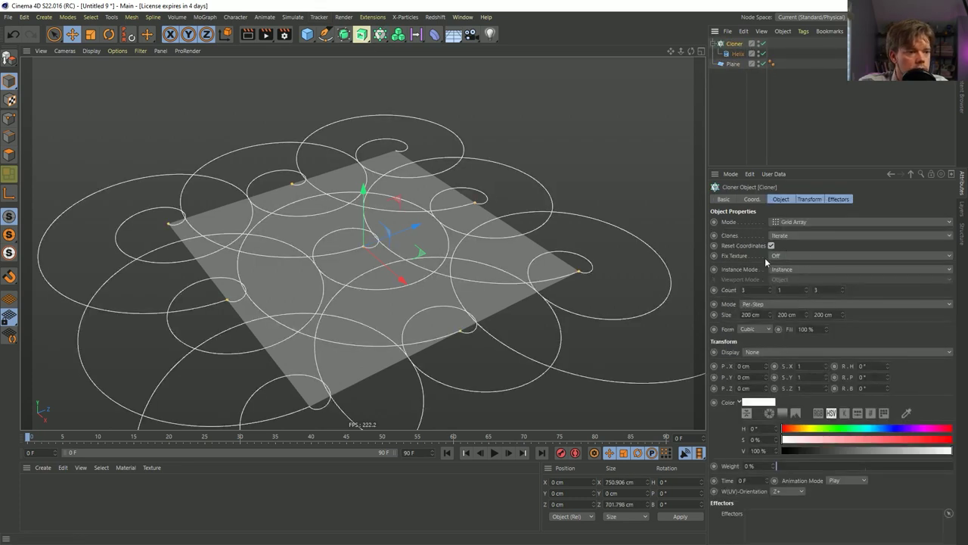
{"action": "left_click", "coordinate": [791, 199]}
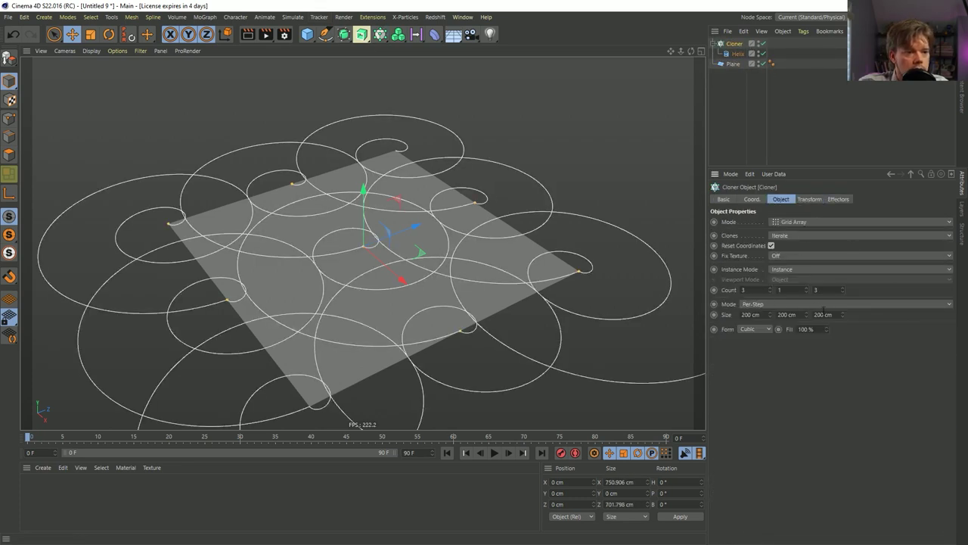
{"action": "left_click", "coordinate": [790, 224]}
{"action": "left_click", "coordinate": [794, 264]}
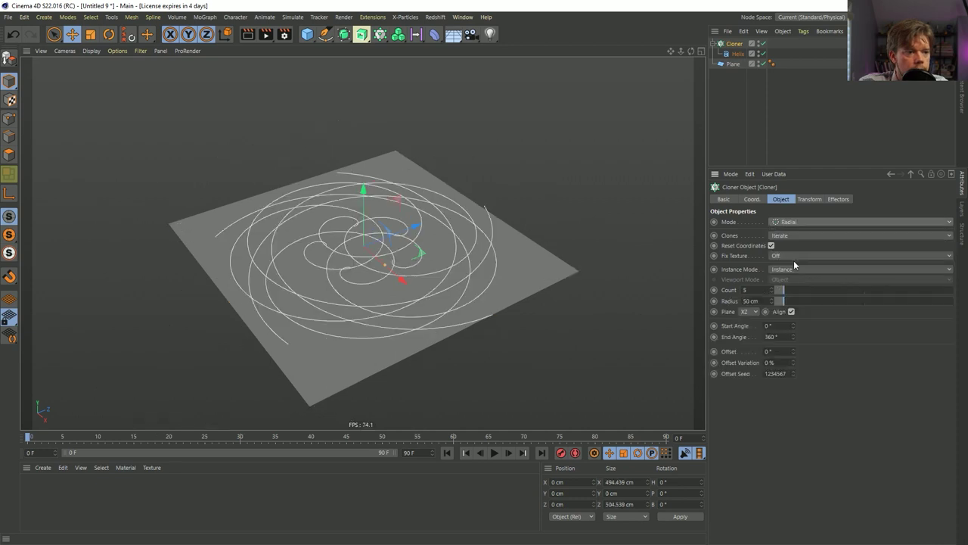
{"action": "left_click", "coordinate": [749, 312]}
{"action": "left_click", "coordinate": [747, 341]}
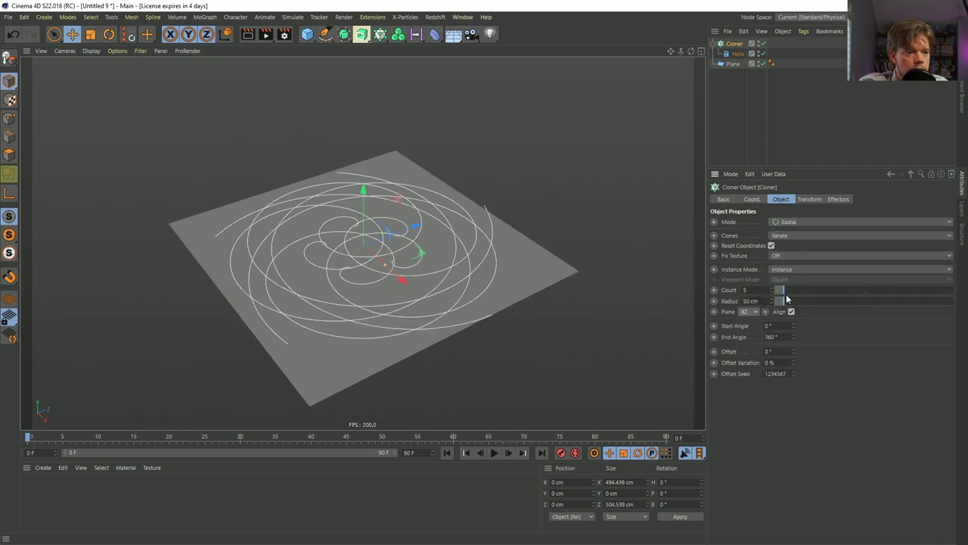
{"action": "left_click_drag", "start_coordinate": [783, 302], "coordinate": [747, 305]}
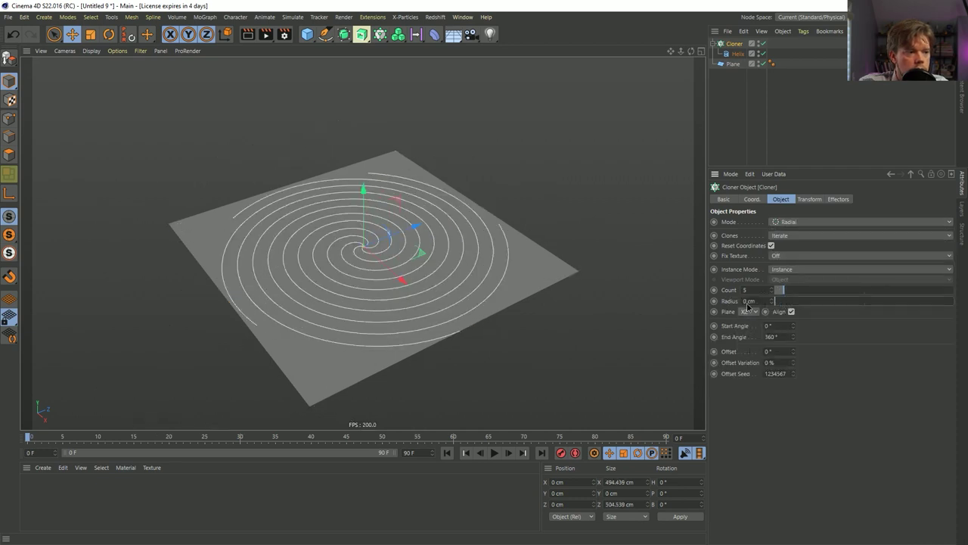
- Lower the Helix End Angle to about 204° to shorten the spiral arms
{"action": "left_click", "coordinate": [738, 54]}
{"action": "left_click_drag", "start_coordinate": [803, 258], "coordinate": [787, 273]}
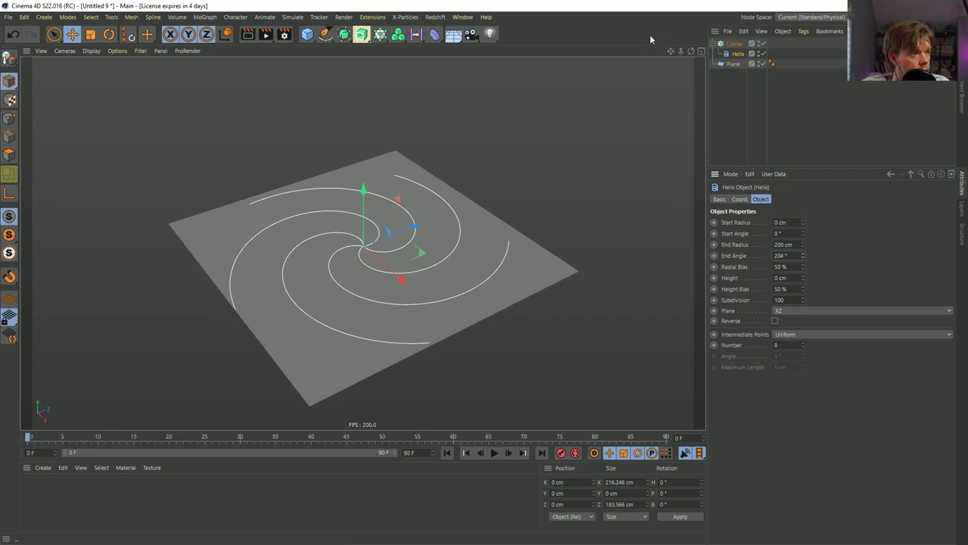
{"action": "left_click", "coordinate": [731, 64]}
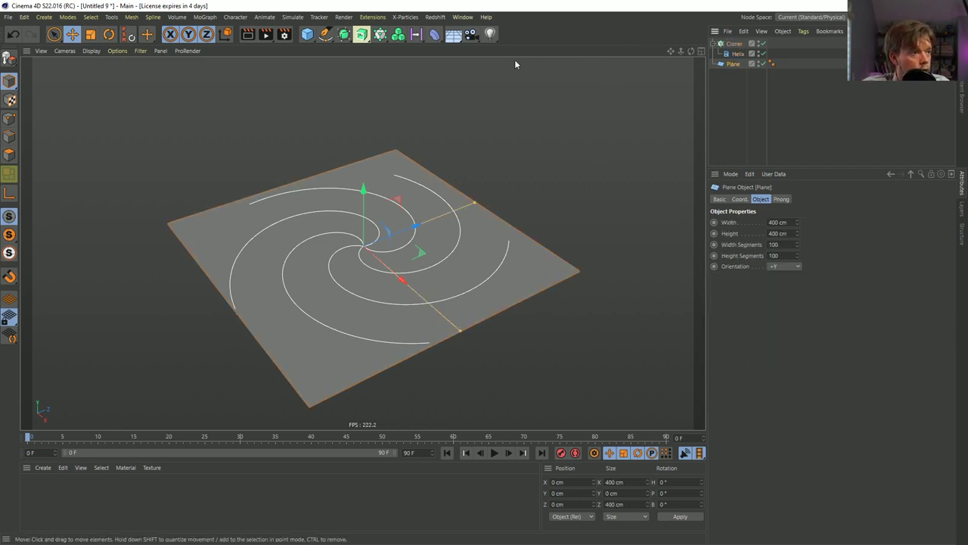
{"action": "left_click_drag", "start_coordinate": [379, 34], "coordinate": [412, 59]}
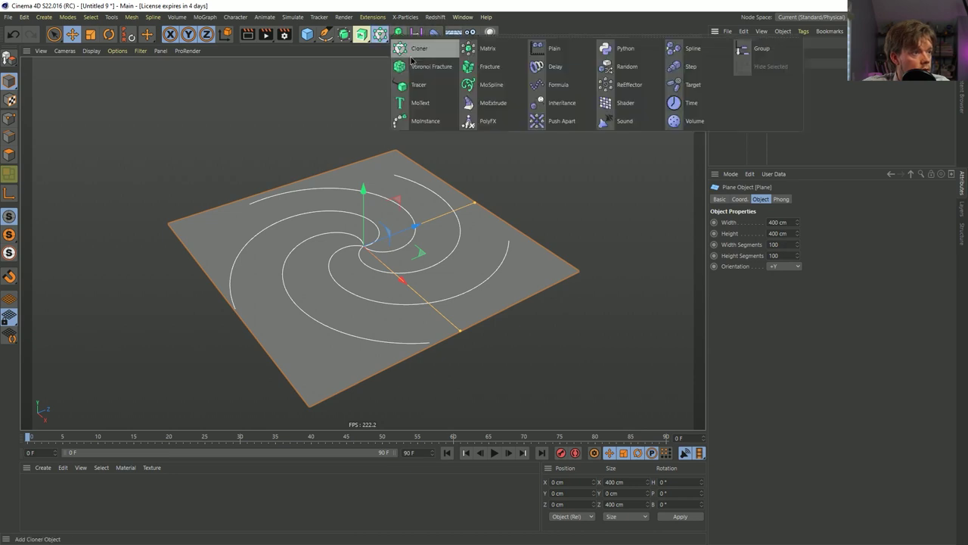
- Add a Plain effector under the Plane with its Deformer set to Point
{"action": "left_click", "coordinate": [566, 55]}
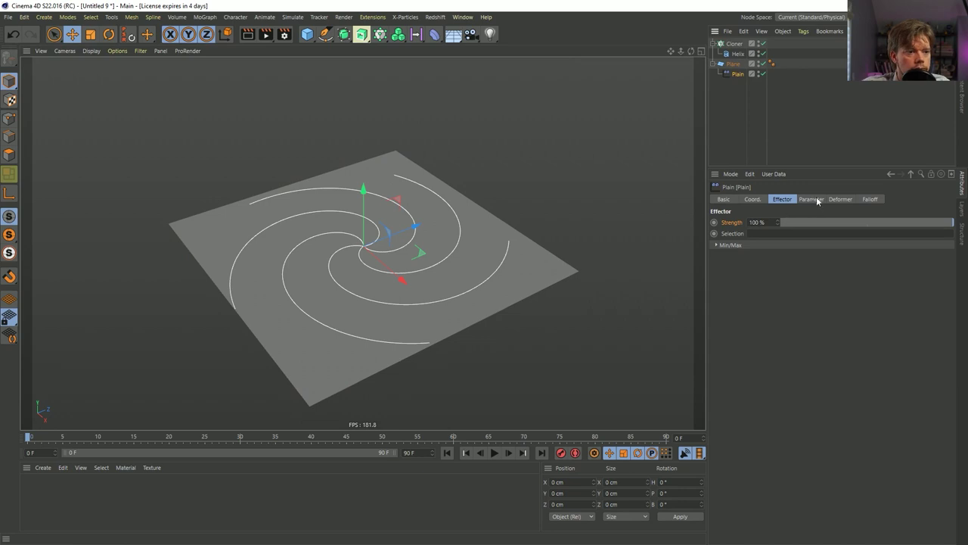
{"action": "left_click", "coordinate": [840, 199]}
{"action": "left_click", "coordinate": [773, 222]}
{"action": "left_click", "coordinate": [767, 252]}
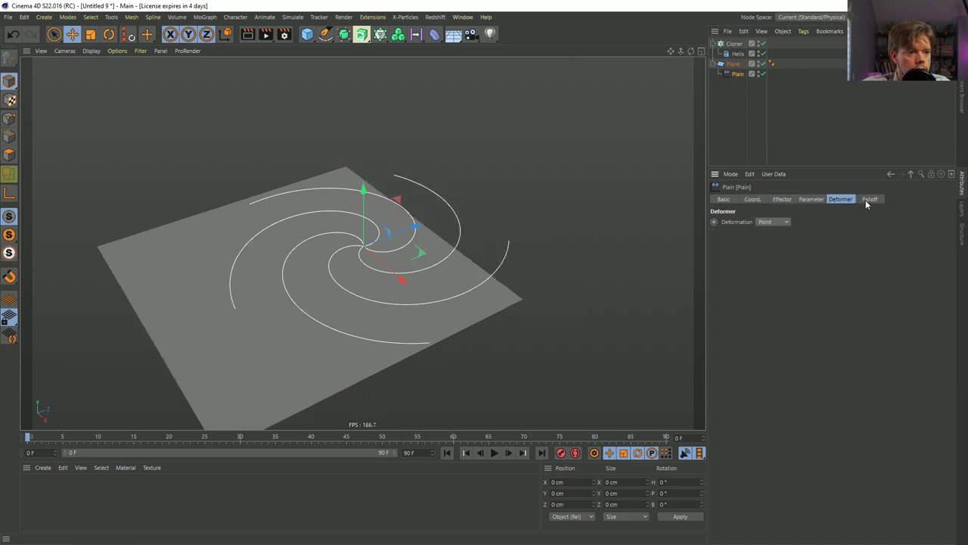
{"action": "left_click", "coordinate": [869, 200]}
{"action": "left_click", "coordinate": [782, 200]}
- Set the Plain effector's position offset to P.Y 0 and P.Z 5
{"action": "left_click", "coordinate": [809, 200]}
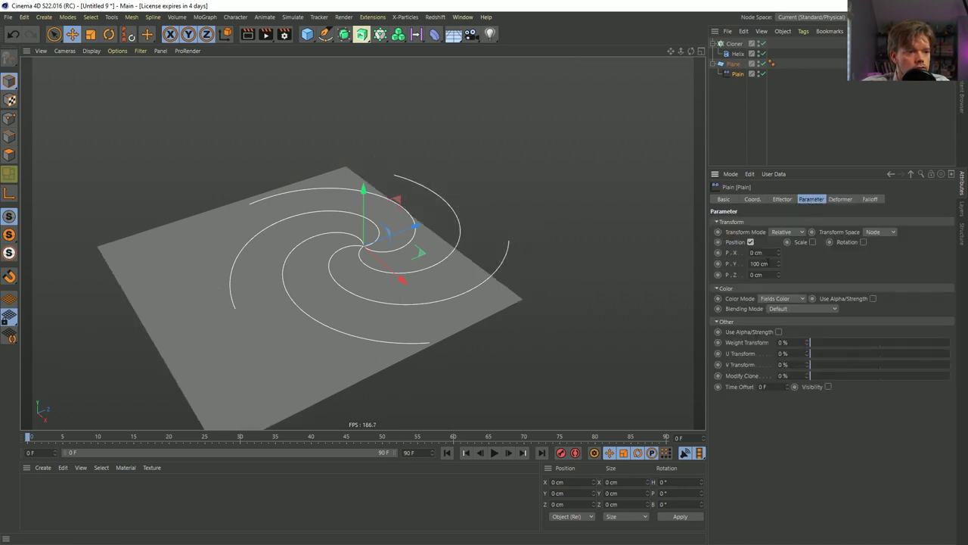
{"action": "key", "text": "Return"}
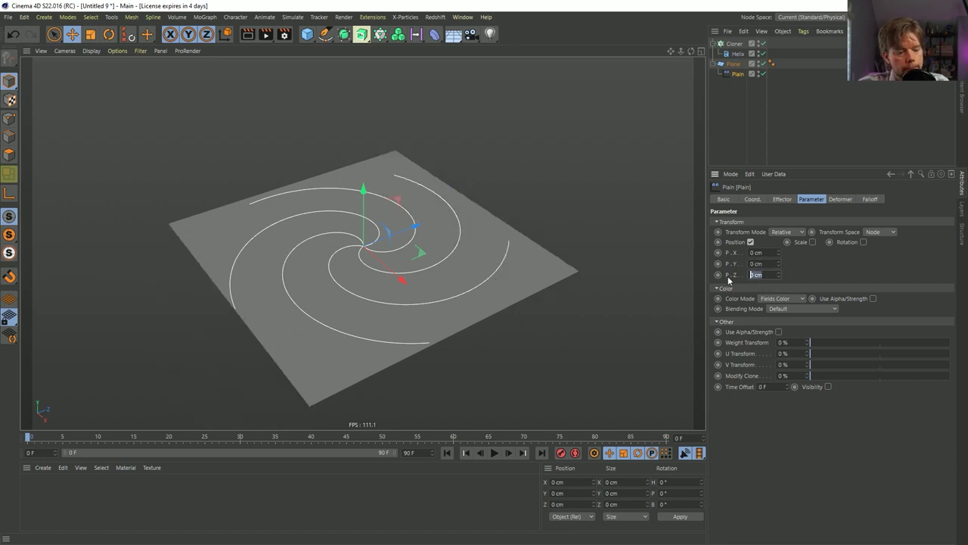
{"action": "type", "text": "100"}
{"action": "key", "text": "Return"}
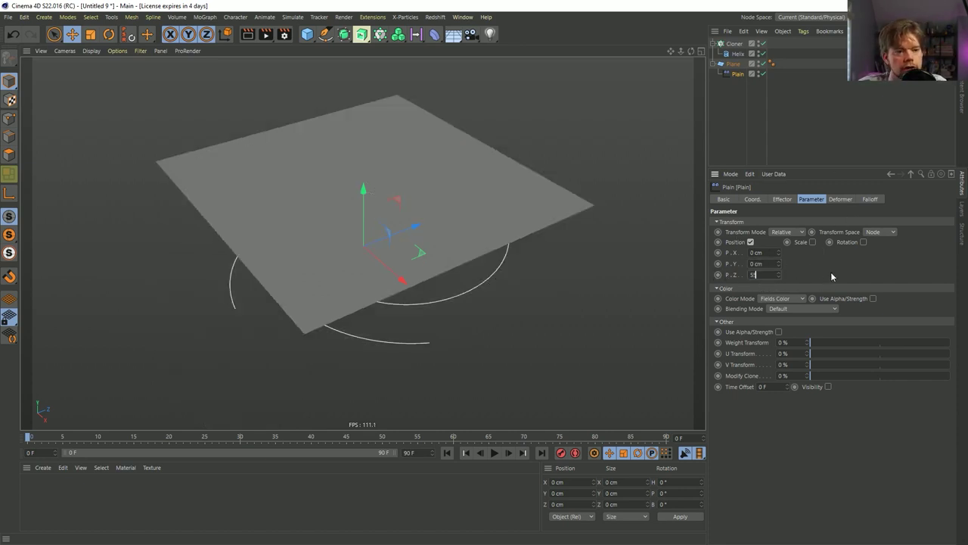
{"action": "type", "text": "5"}
{"action": "key", "text": "Return"}
{"action": "left_click", "coordinate": [869, 200]}
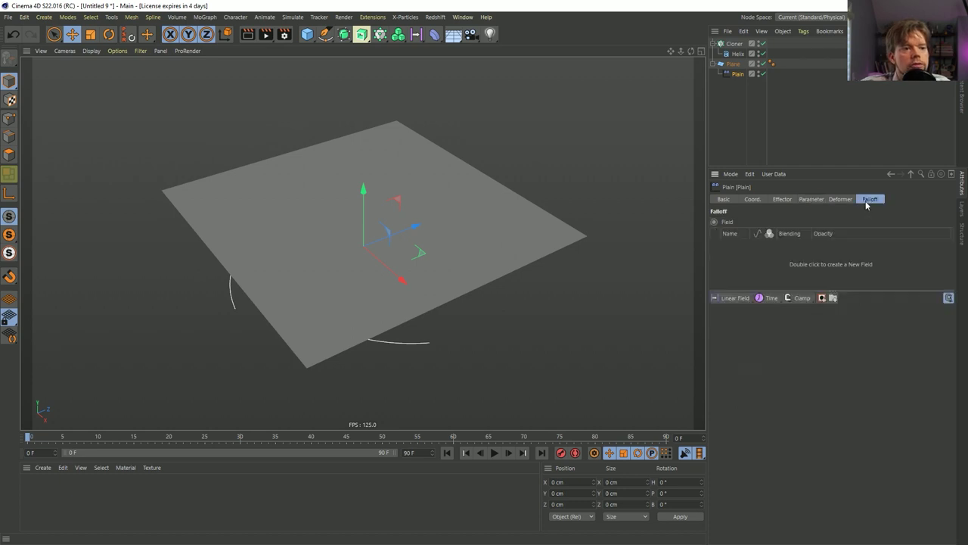
{"action": "left_click", "coordinate": [734, 44]}
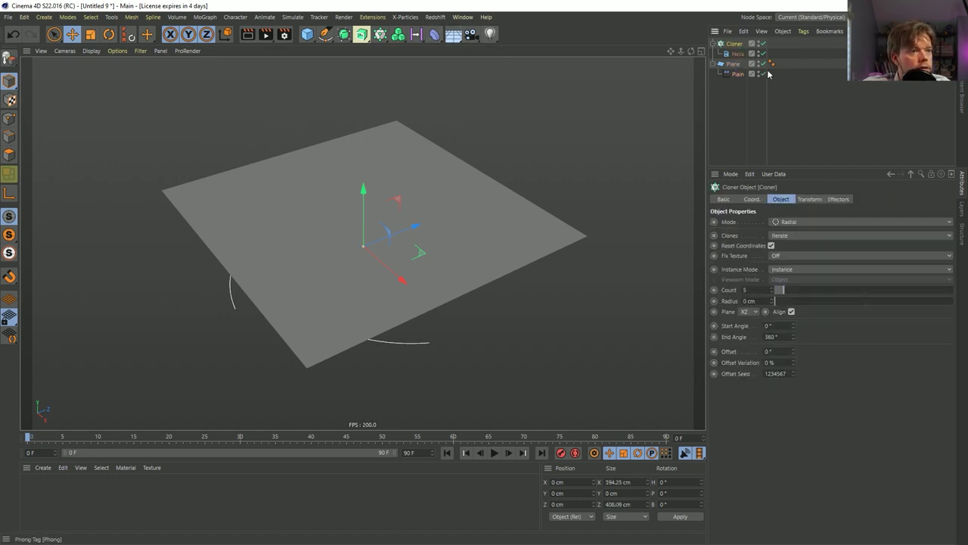
- Use the Cloner as the Plain effector's spline field, measuring distance by Radius
{"action": "left_click", "coordinate": [734, 74]}
{"action": "left_click_drag", "start_coordinate": [736, 44], "coordinate": [783, 277]}
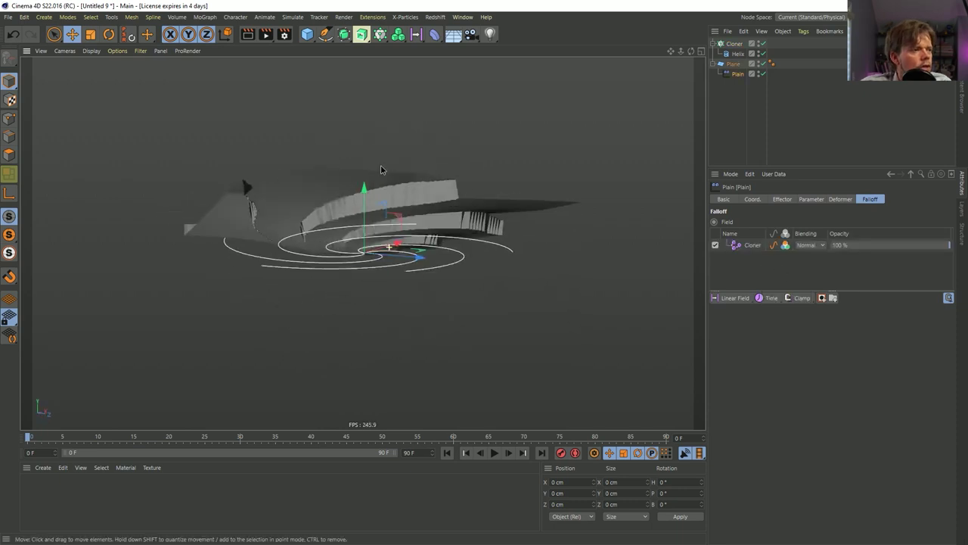
{"action": "left_click_drag", "start_coordinate": [407, 273], "coordinate": [413, 242], "text": "alt"}
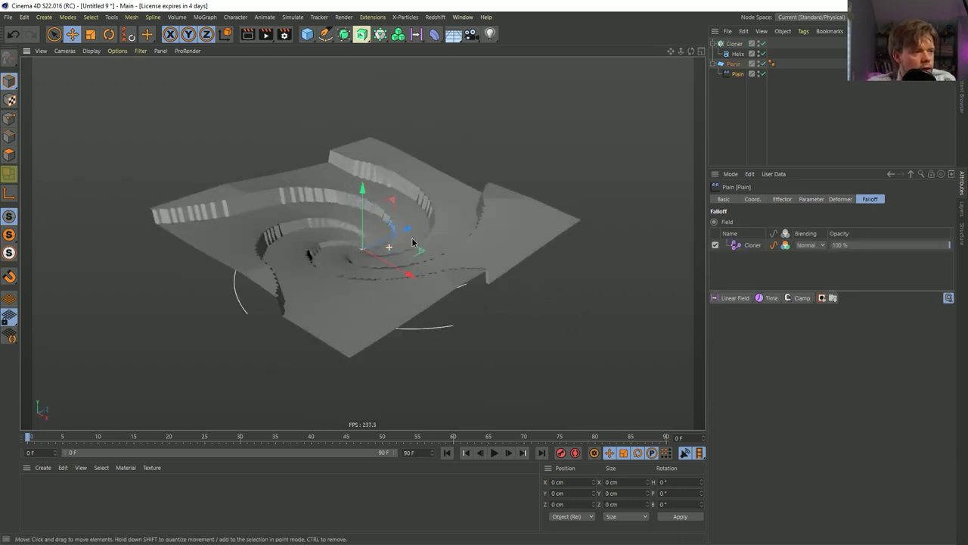
{"action": "left_click", "coordinate": [753, 246]}
{"action": "left_click", "coordinate": [798, 367]}
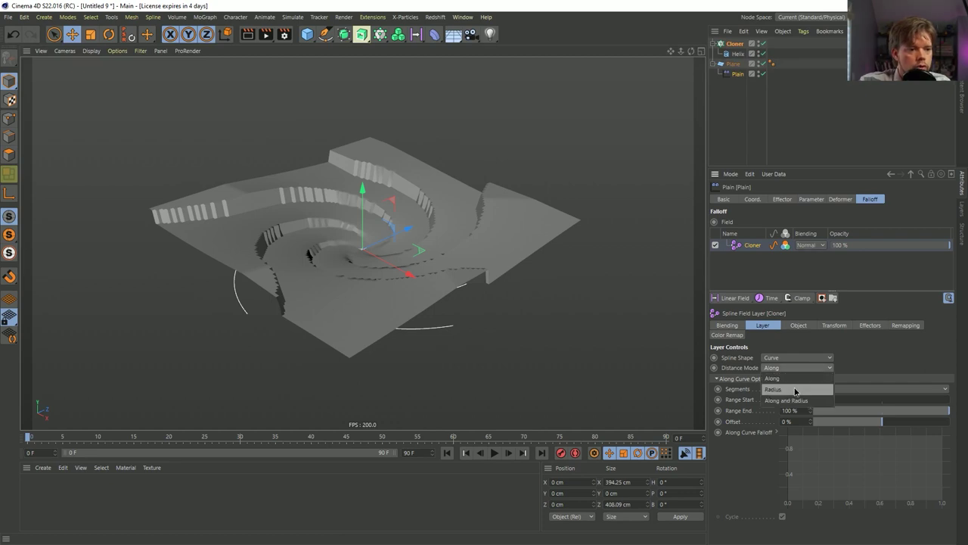
{"action": "left_click", "coordinate": [787, 387]}
- Widen the field radius to 47 cm and make the falloff curve descend from the top
{"action": "left_click_drag", "start_coordinate": [469, 282], "coordinate": [473, 318], "text": "alt"}
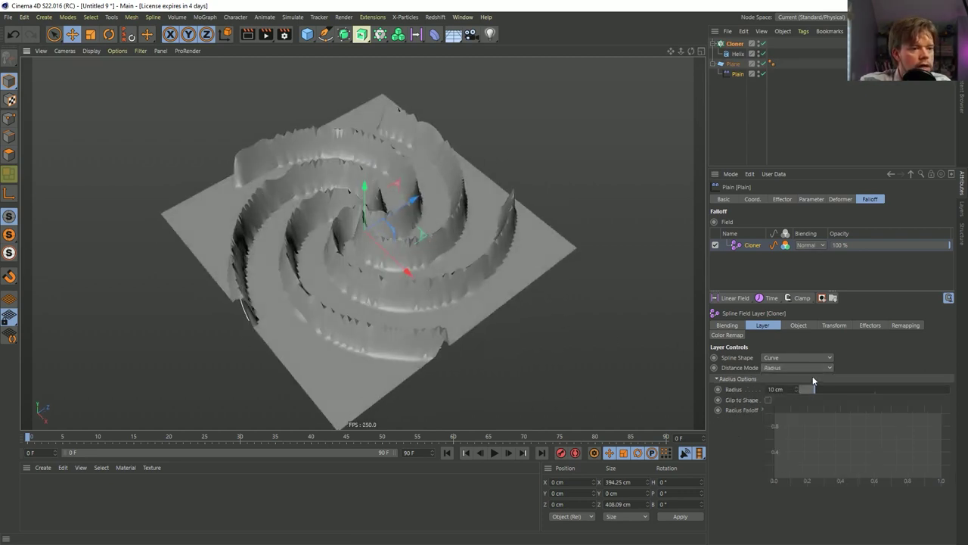
{"action": "left_click_drag", "start_coordinate": [815, 389], "coordinate": [870, 407]}
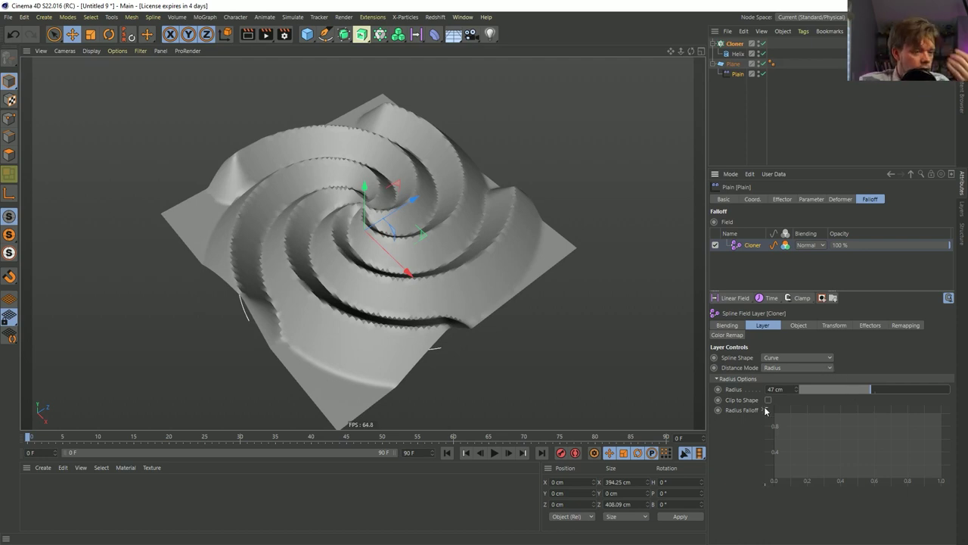
{"action": "left_click_drag", "start_coordinate": [773, 480], "coordinate": [920, 479]}
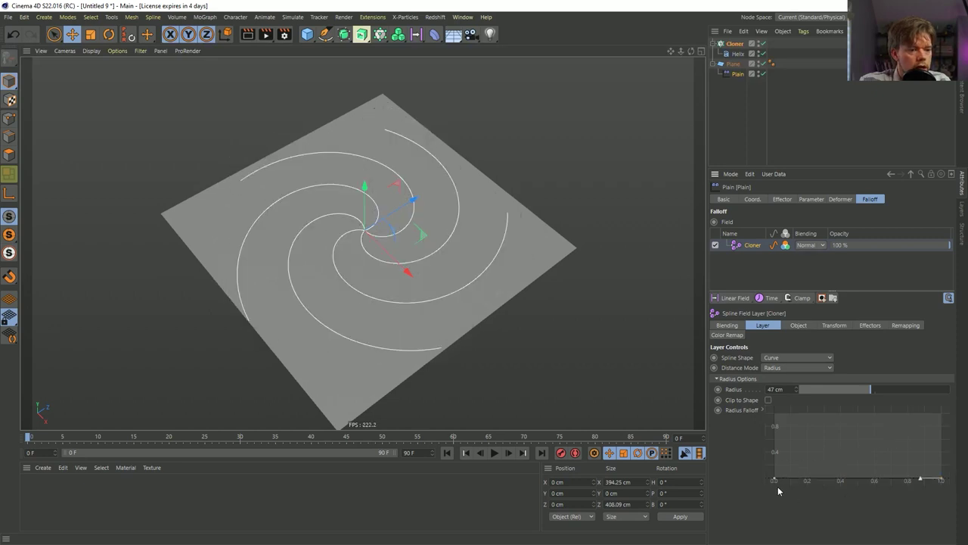
{"action": "left_click_drag", "start_coordinate": [775, 482], "coordinate": [757, 415]}
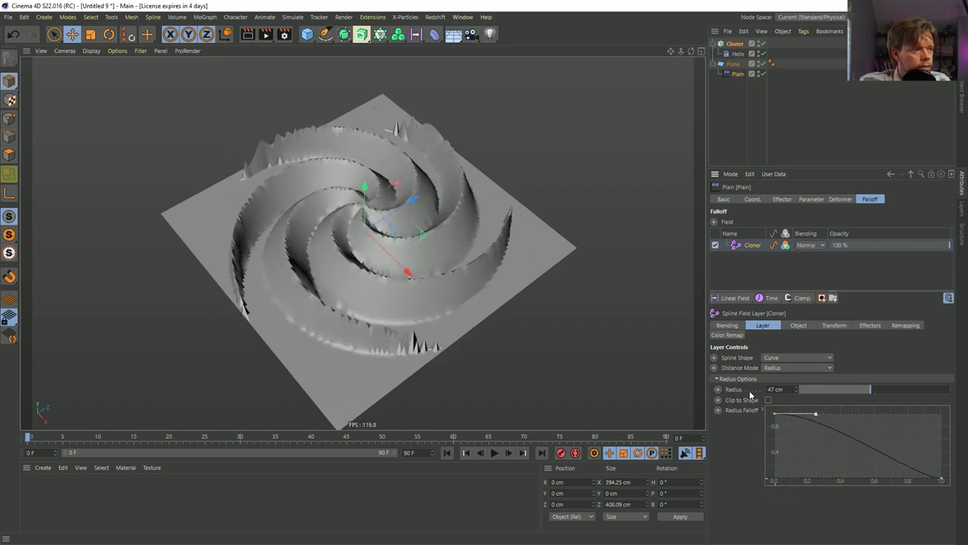
{"action": "left_click_drag", "start_coordinate": [377, 215], "coordinate": [420, 363], "text": "alt"}
- Give the Plane 200 width segments and 200 height segments
{"action": "left_click", "coordinate": [733, 64]}
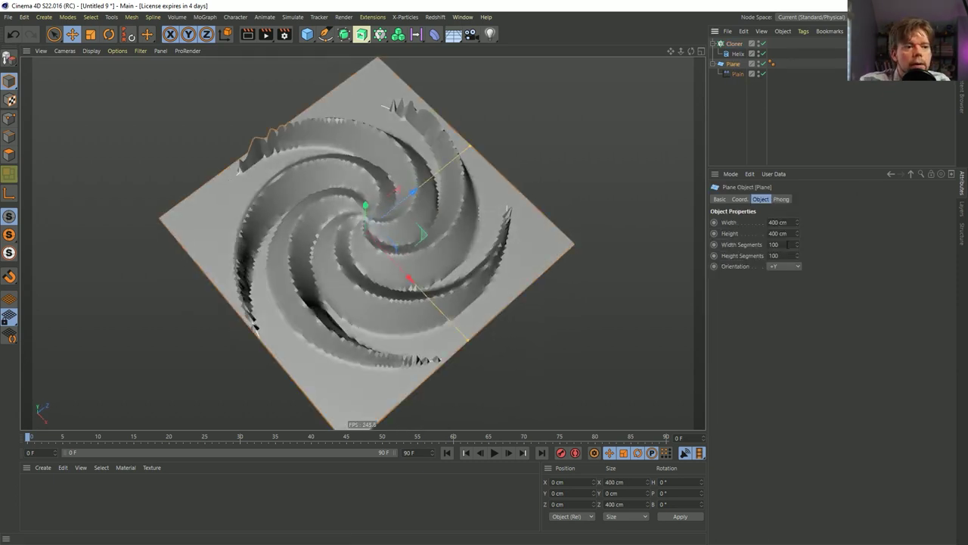
{"action": "left_click", "coordinate": [787, 244]}
{"action": "type", "text": "200"}
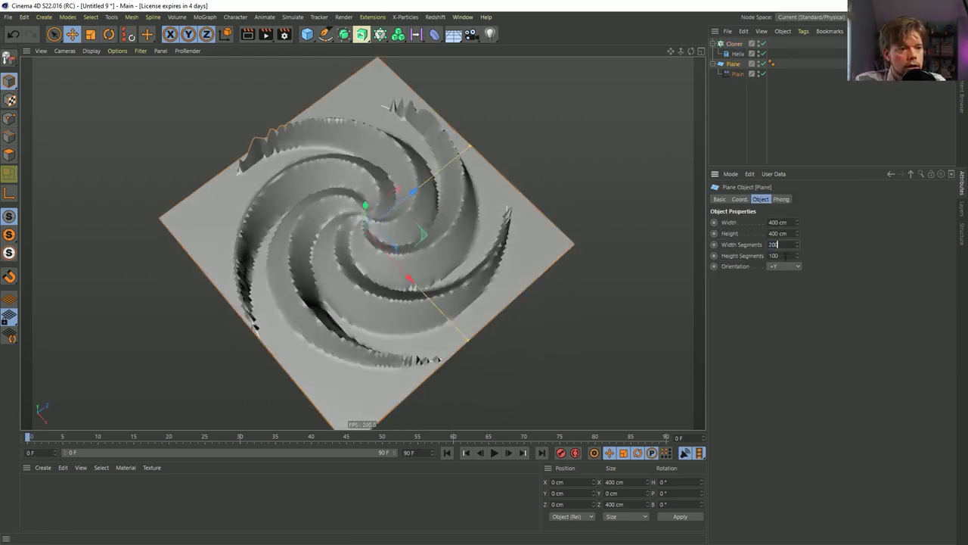
{"action": "key", "text": "Tab"}
{"action": "type", "text": "200"}
{"action": "key", "text": "Return"}
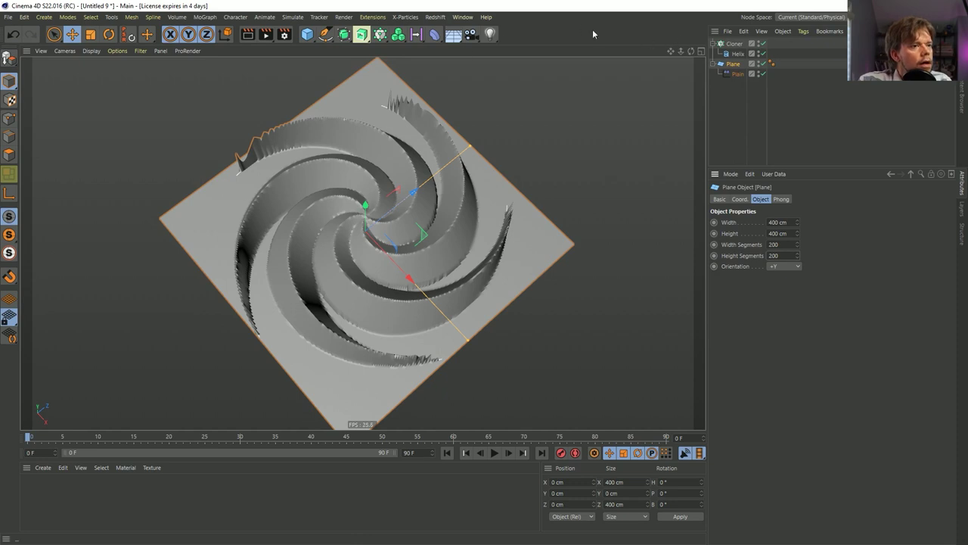
- Wrap the Plane in a Subdivision Surface with editor and renderer subdivision at 1
{"action": "left_click", "coordinate": [343, 34], "text": "alt"}
{"action": "type", "text": "1"}
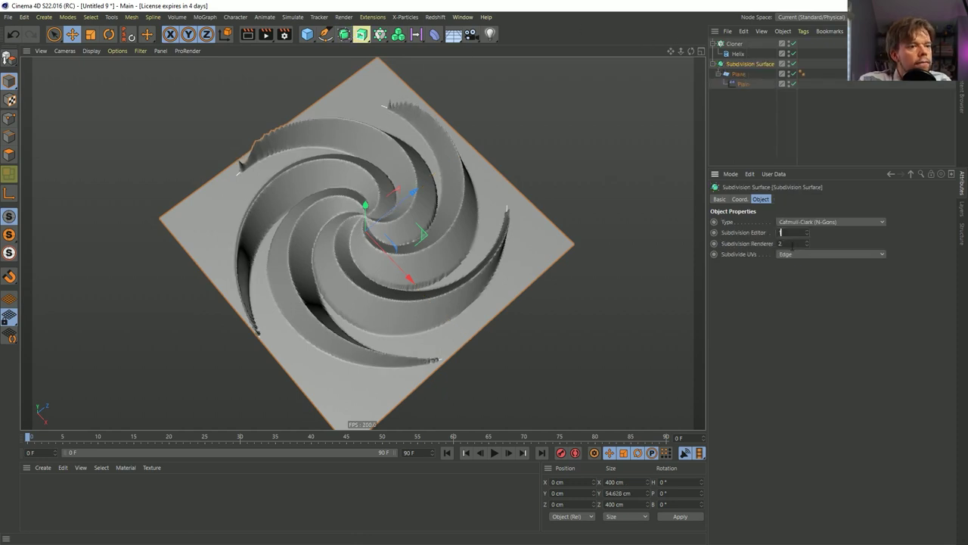
{"action": "key", "text": "Tab"}
{"action": "type", "text": "1"}
{"action": "key", "text": "Return"}
{"action": "left_click_drag", "start_coordinate": [575, 302], "coordinate": [520, 271], "text": "alt"}
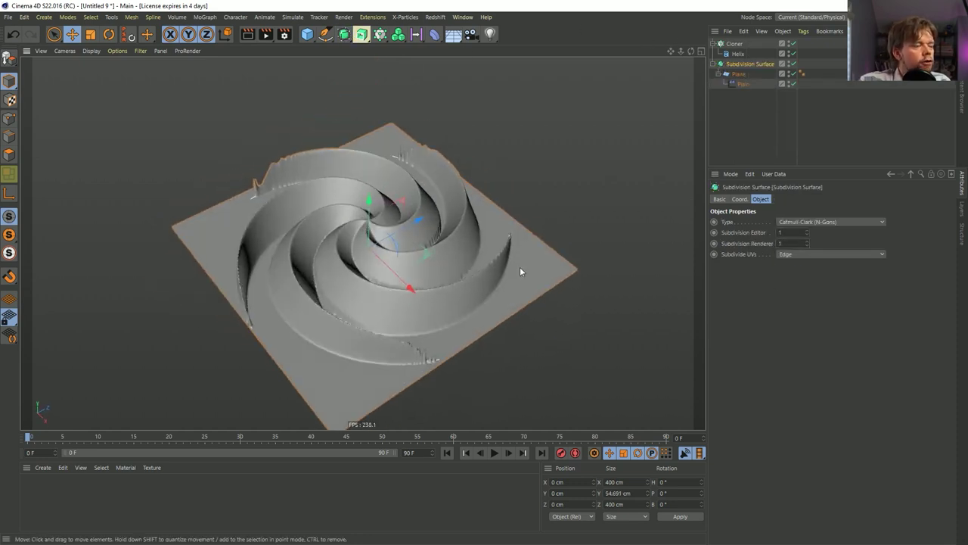
- Try lowering the cloned spirals into the plane, then undo the move
{"action": "left_click", "coordinate": [735, 44]}
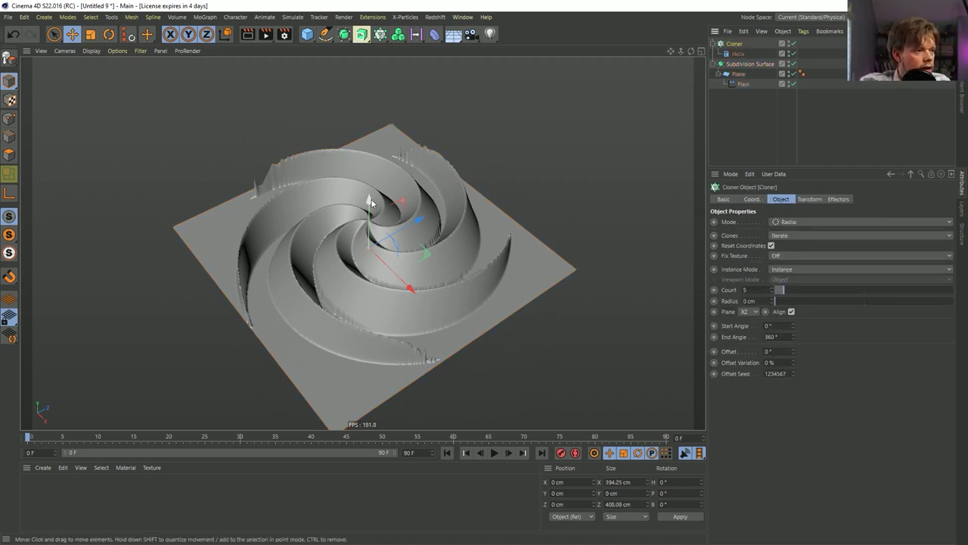
{"action": "mouse_move", "coordinate": [371, 203]}
{"action": "left_mouse_down"}
{"action": "mouse_move", "coordinate": [367, 229]}
{"action": "mouse_move", "coordinate": [379, 175]}
{"action": "mouse_move", "coordinate": [380, 206]}
{"action": "mouse_move", "coordinate": [375, 192]}
{"action": "left_mouse_up"}
{"action": "key", "text": "ctrl+z"}
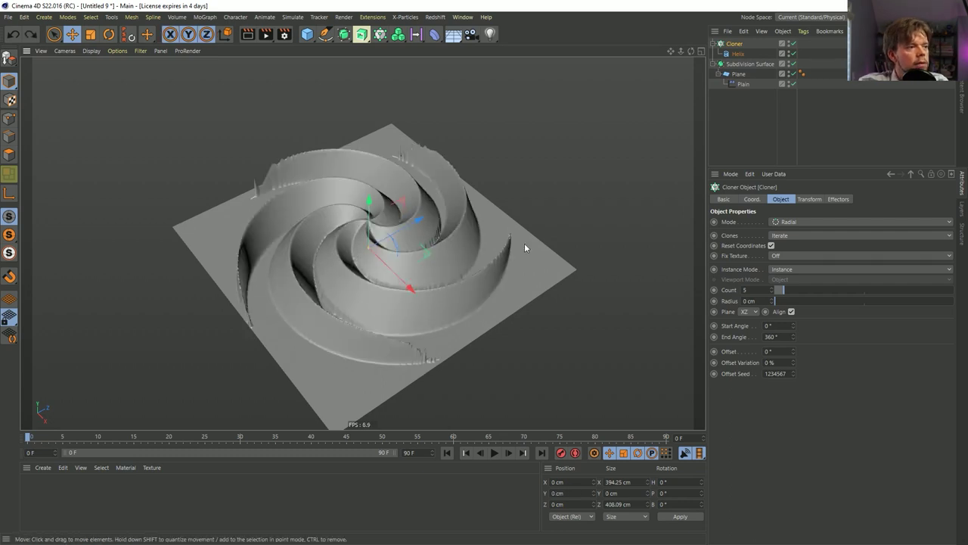
{"action": "left_click", "coordinate": [737, 54]}
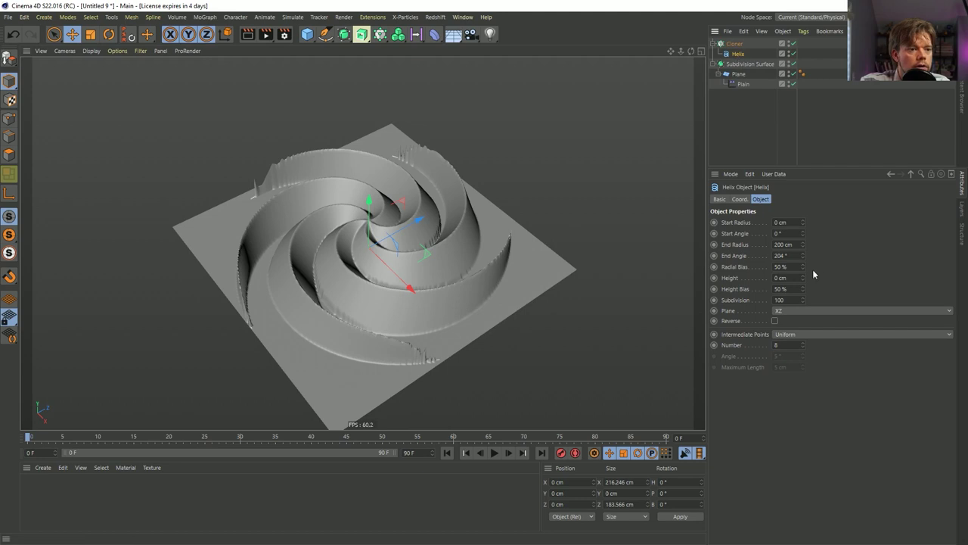
- Raise the Helix End Angle to 381° so the ridges wind into more turns
{"action": "left_click_drag", "start_coordinate": [803, 256], "coordinate": [802, 337]}
{"action": "key", "text": "ctrl+z"}
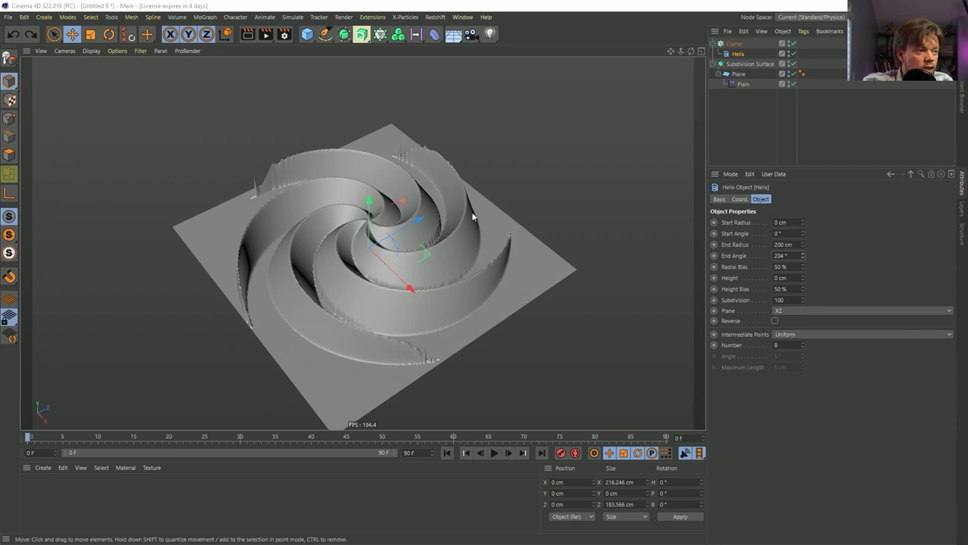
{"action": "left_click_drag", "start_coordinate": [426, 201], "coordinate": [370, 252], "text": "alt"}
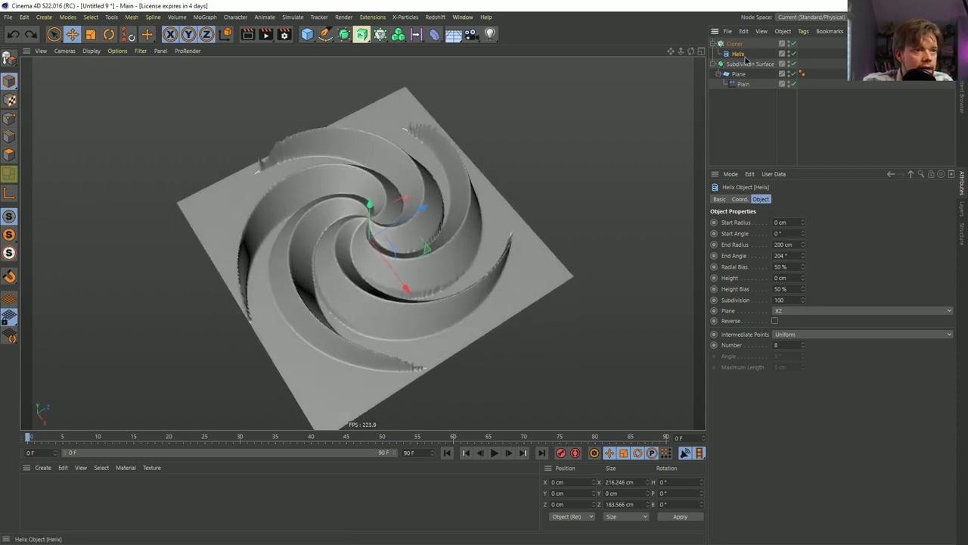
{"action": "left_click_drag", "start_coordinate": [803, 256], "coordinate": [804, 215]}
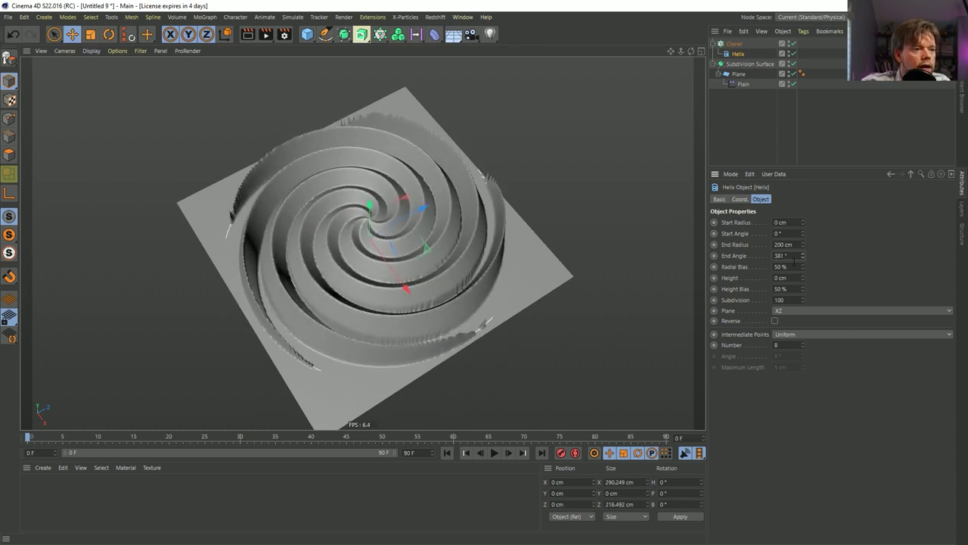
{"action": "left_click_drag", "start_coordinate": [393, 200], "coordinate": [392, 236], "text": "alt"}
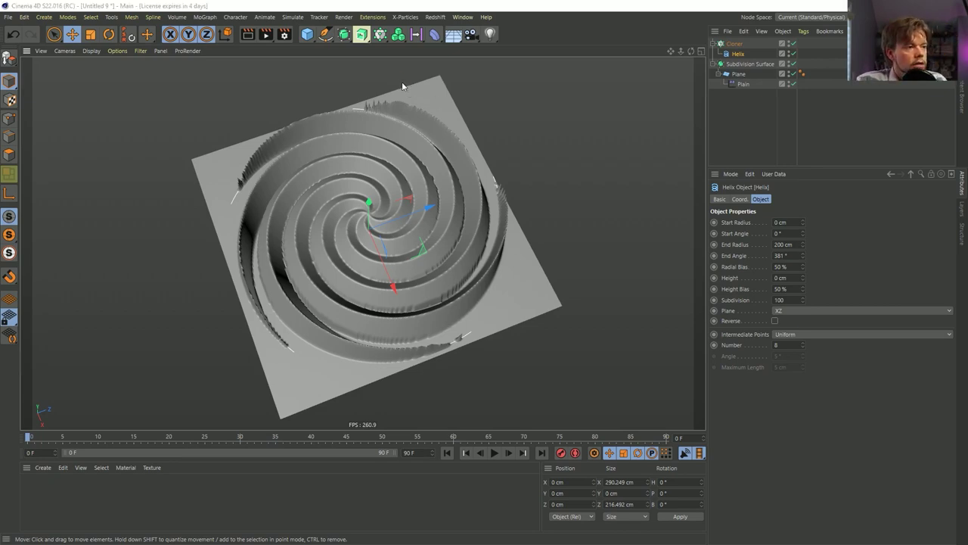
{"action": "key", "text": "ctrl+s"}
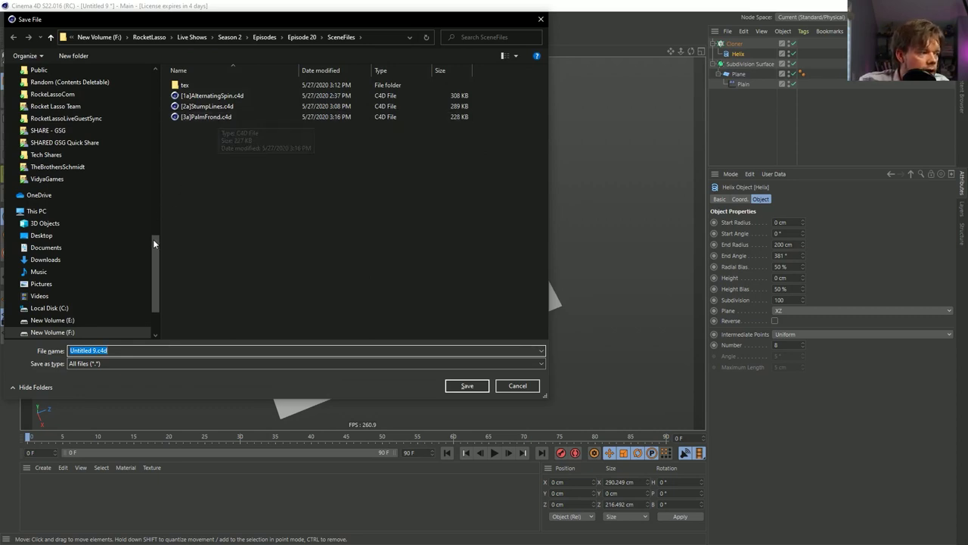
- Save the scene as [4a]SpiralDisplace.c4d in SceneFiles and start a new empty project
{"action": "left_click", "coordinate": [204, 116]}
{"action": "left_click", "coordinate": [75, 350]}
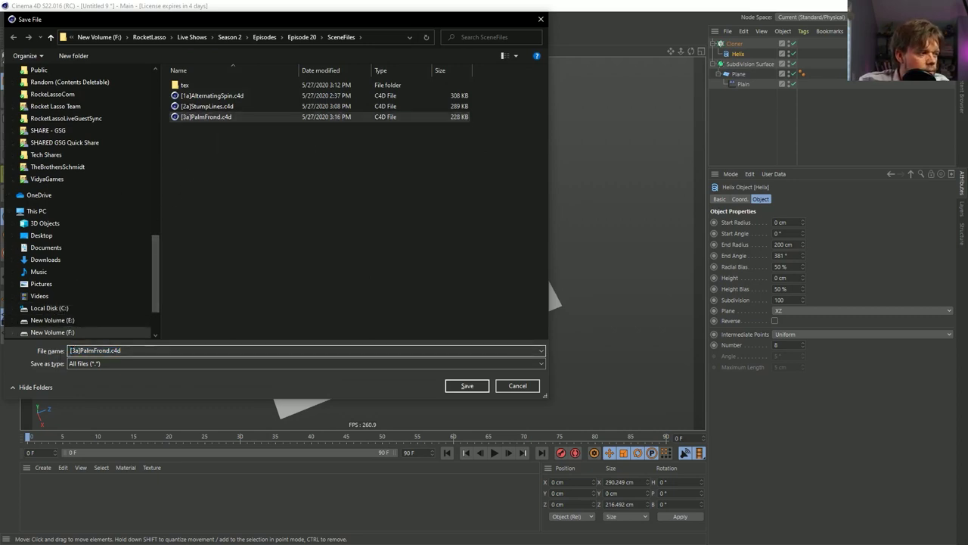
{"action": "key", "text": "BackSpace"}
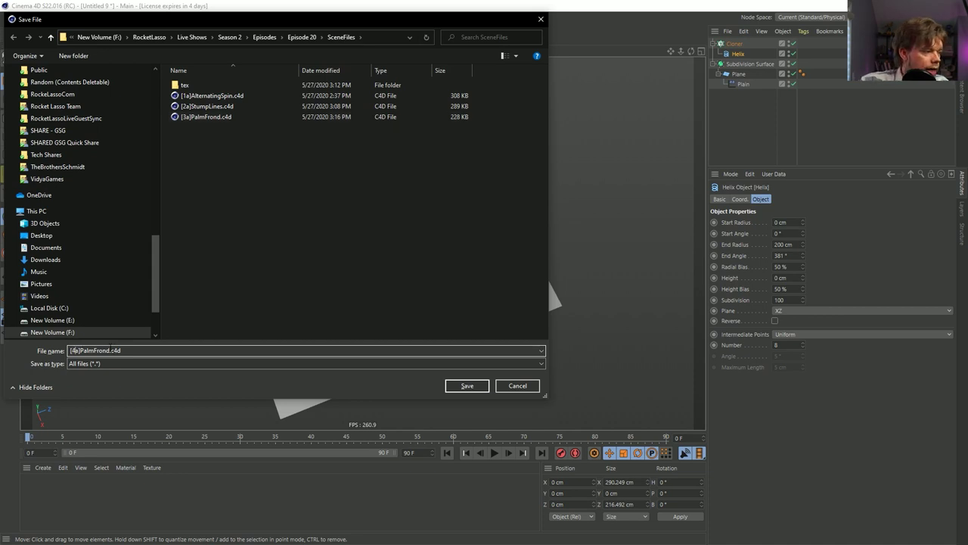
{"action": "type", "text": "4"}
{"action": "key", "text": "Right"}
{"action": "key", "text": "Right"}
{"action": "key", "text": "shift+Right"}
{"action": "key", "text": "shift+Right"}
{"action": "key", "text": "shift+Right"}
{"action": "key", "text": "shift+Right"}
{"action": "key", "text": "shift+Right"}
{"action": "key", "text": "shift+Right"}
{"action": "key", "text": "shift+Right"}
{"action": "key", "text": "shift+Right"}
{"action": "key", "text": "shift+Right"}
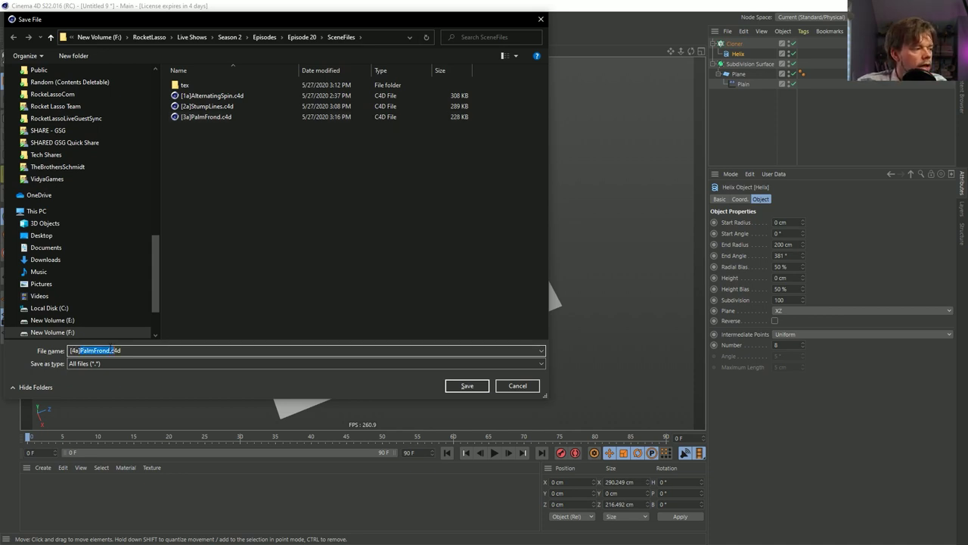
{"action": "type", "text": "Spiral"}
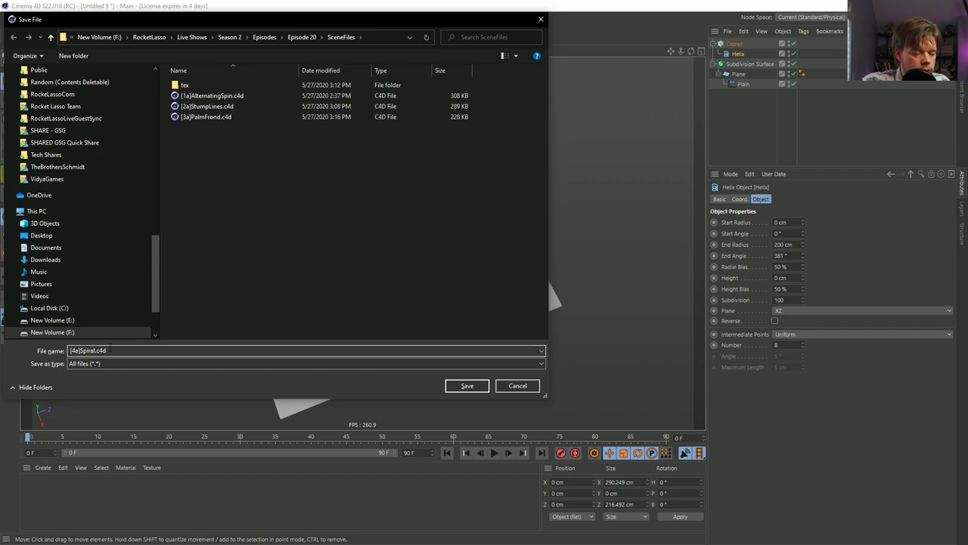
{"action": "type", "text": "Displace"}
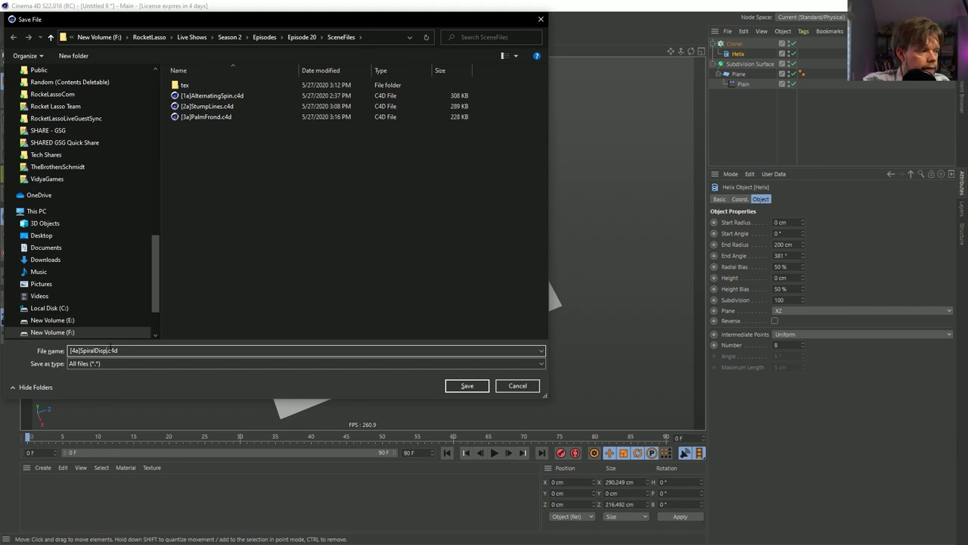
{"action": "key", "text": "Return"}
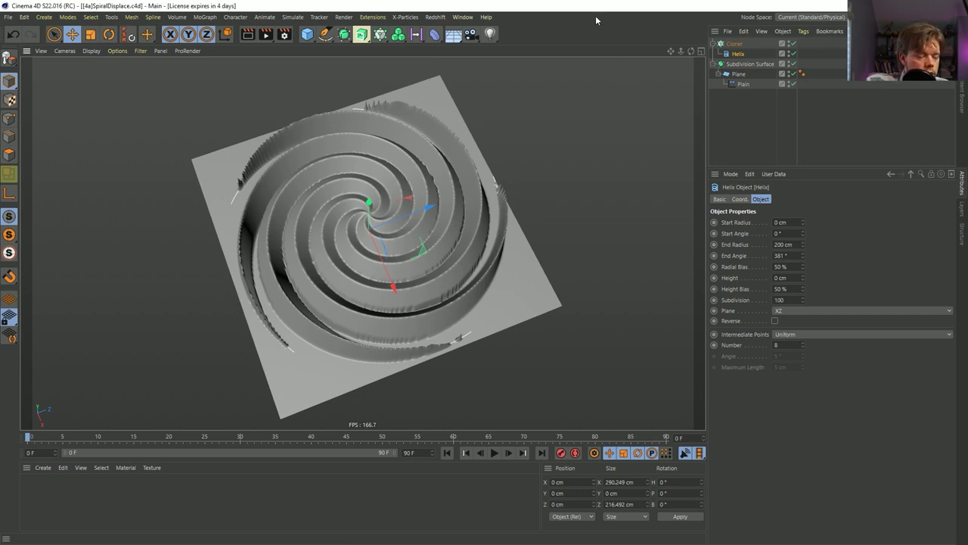
{"action": "key", "text": "ctrl+n"}
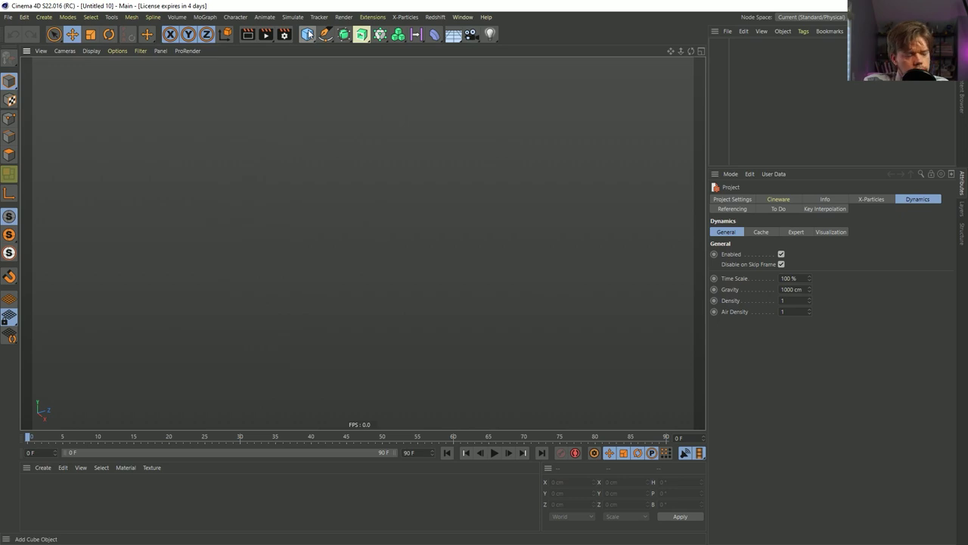
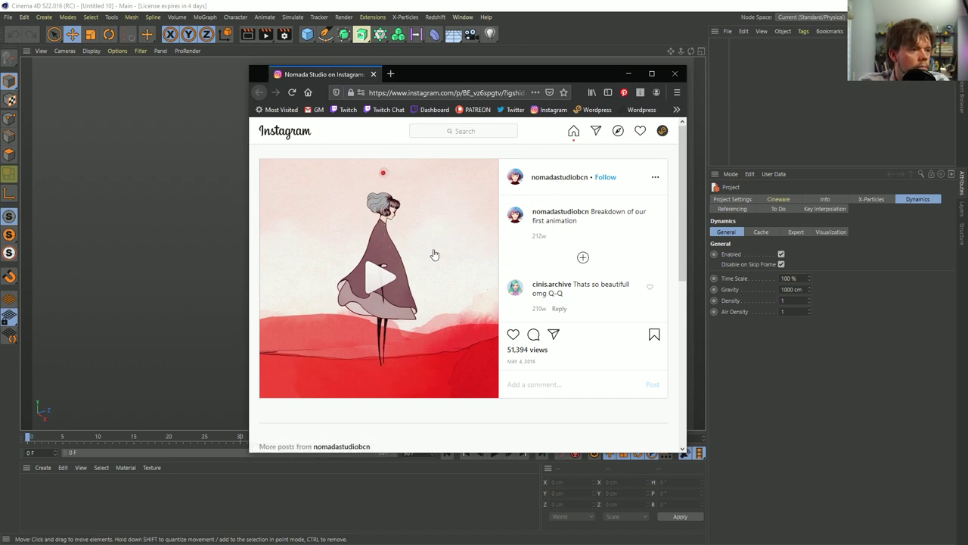
- Play the Instagram animation breakdown video muted, then switch back to the empty Cinema 4D scene
{"action": "left_click", "coordinate": [381, 319]}
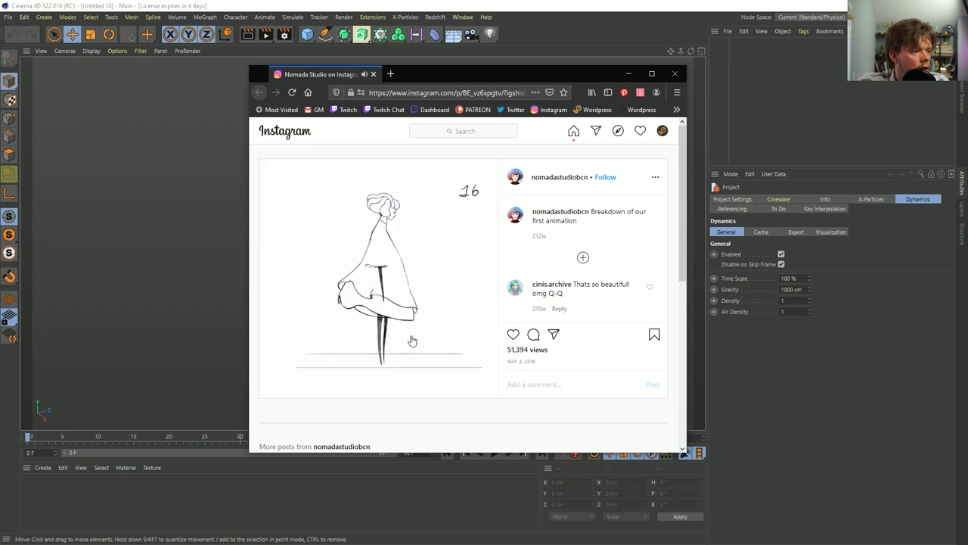
{"action": "left_click", "coordinate": [364, 75]}
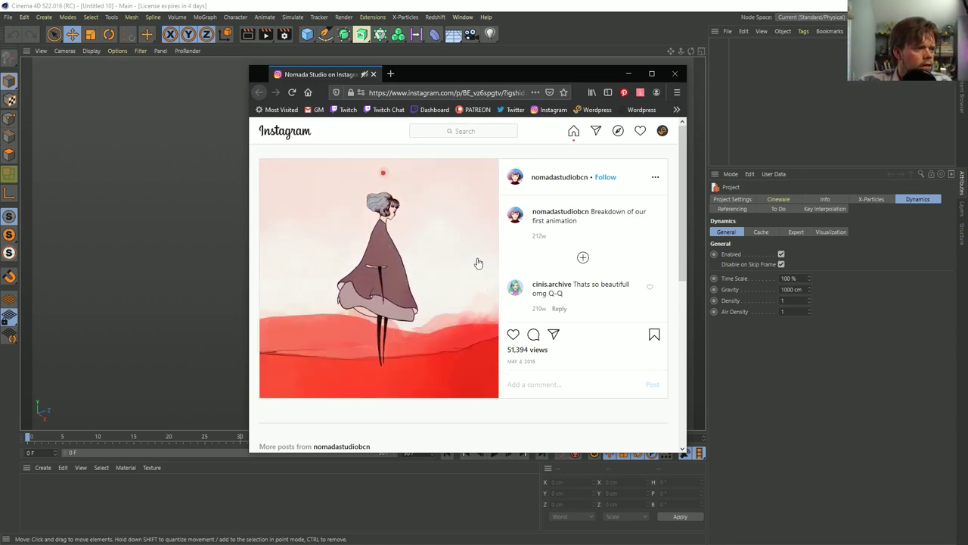
{"action": "scroll", "coordinate": [543, 264], "scroll_direction": "down", "scroll_amount": 3}
{"action": "scroll", "coordinate": [543, 266], "scroll_direction": "up", "scroll_amount": 3}
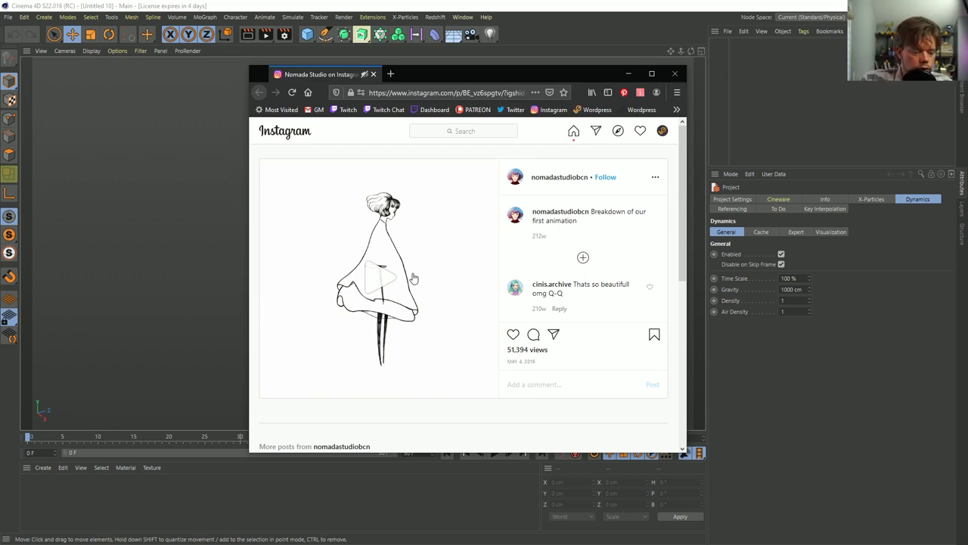
{"action": "left_click", "coordinate": [586, 54]}
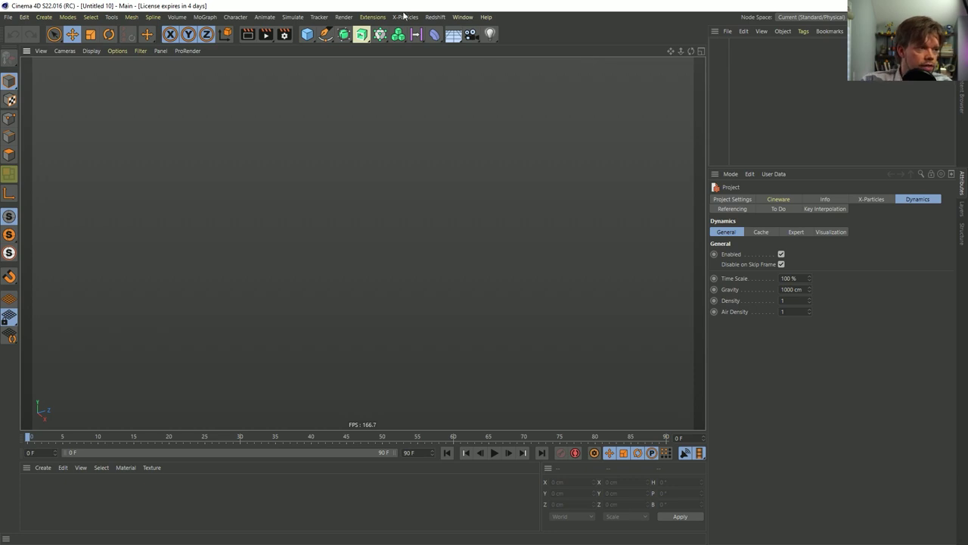
- Bring the Firefox window with the Instagram animation post back over Cinema 4D with Alt+Tab
{"action": "left_click", "coordinate": [331, 35]}
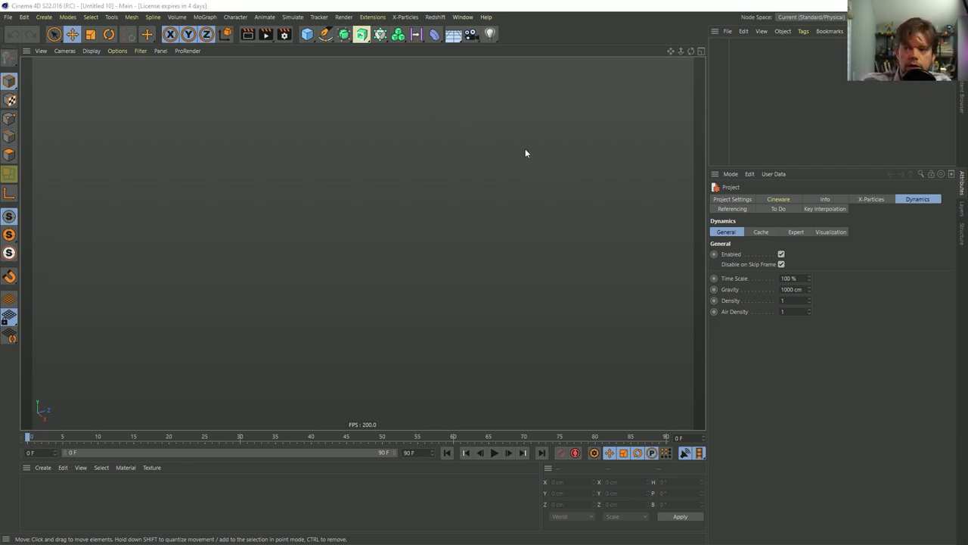
{"action": "key", "text": "alt+Tab"}
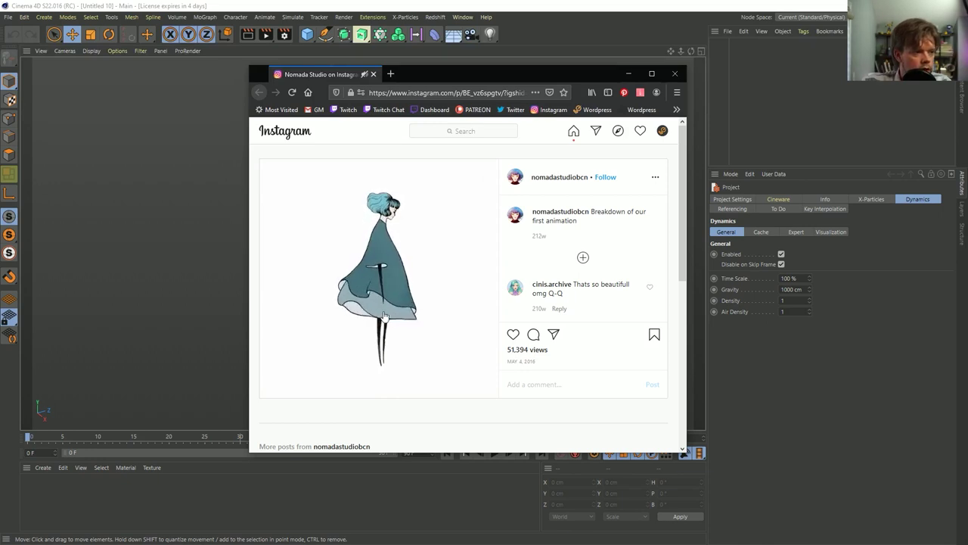
- Pause the Instagram animation video and send the browser behind Cinema 4D
{"action": "left_click", "coordinate": [349, 295]}
{"action": "left_click", "coordinate": [635, 14]}
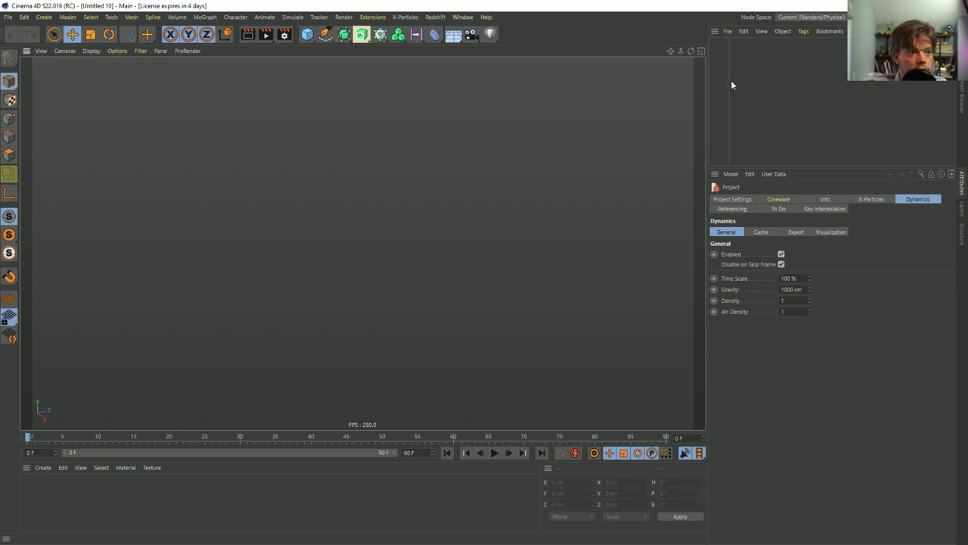
- Widen the name column of the empty scene's Object Manager
{"action": "left_click_drag", "start_coordinate": [730, 80], "coordinate": [758, 81]}
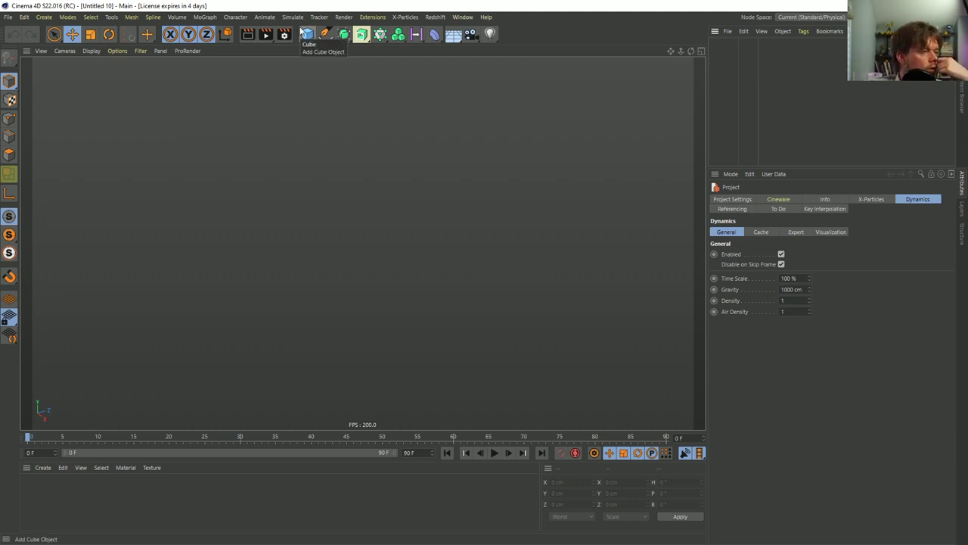
- Add a Sphere set to Hemisphere type with 100 cm radius and 49 segments
{"action": "left_click", "coordinate": [307, 34]}
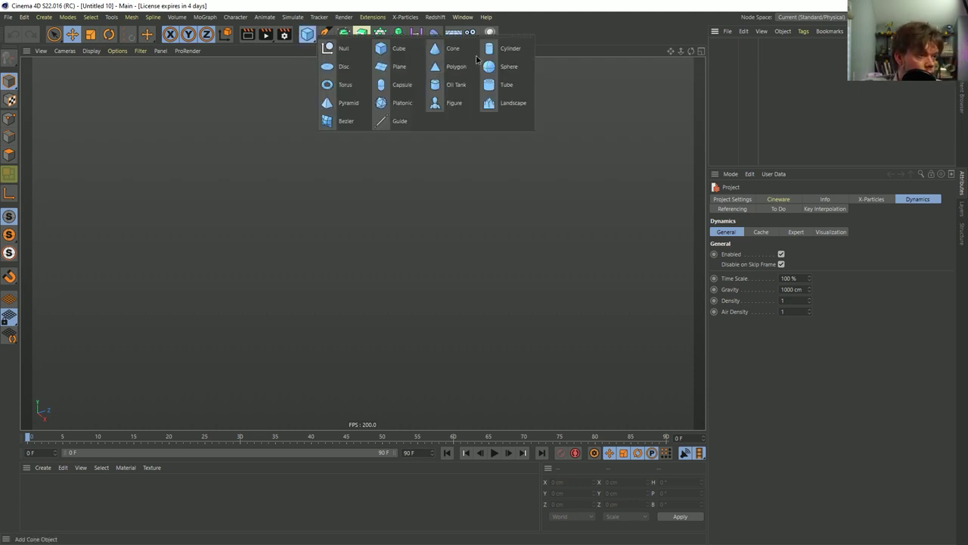
{"action": "left_click", "coordinate": [509, 68]}
{"action": "left_click", "coordinate": [779, 244]}
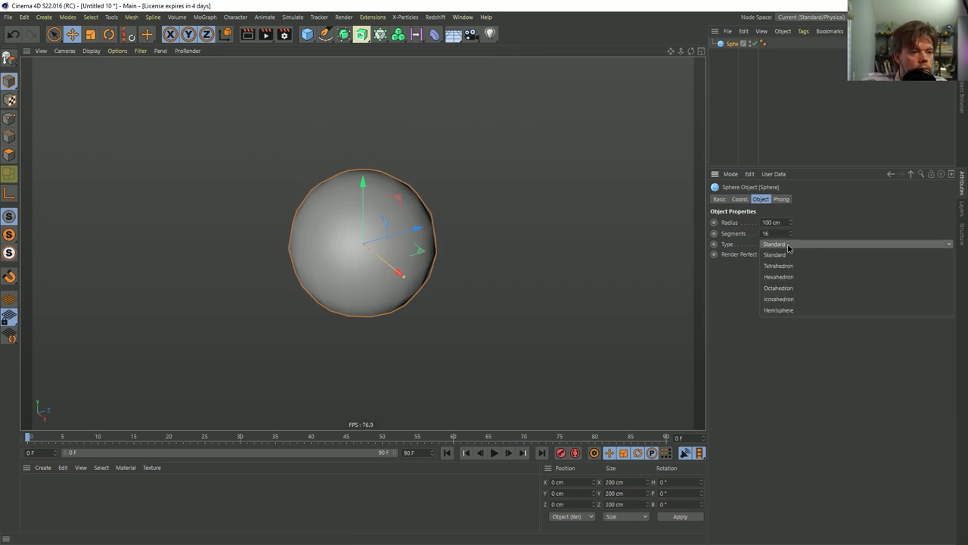
{"action": "left_click", "coordinate": [787, 310]}
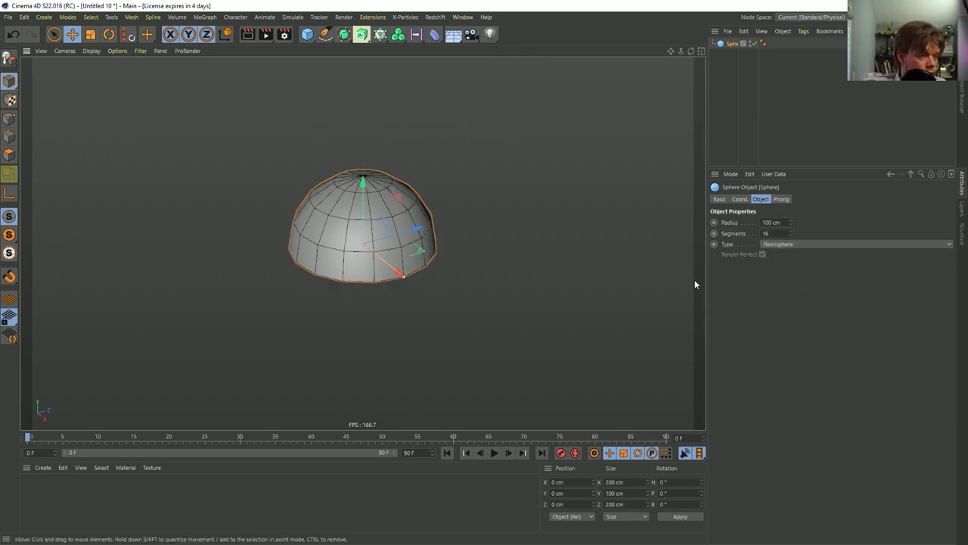
{"action": "left_click_drag", "start_coordinate": [791, 233], "coordinate": [791, 204]}
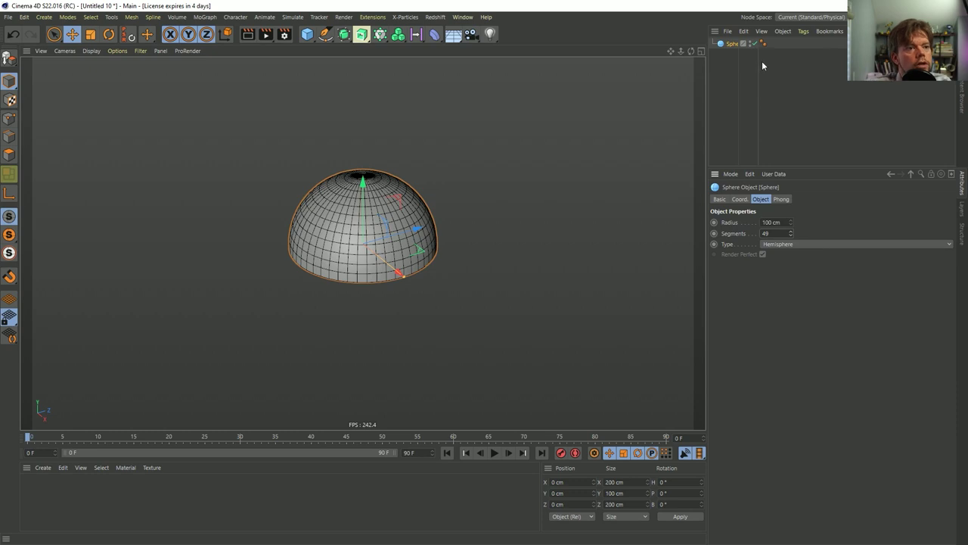
{"action": "left_click_drag", "start_coordinate": [759, 76], "coordinate": [781, 76]}
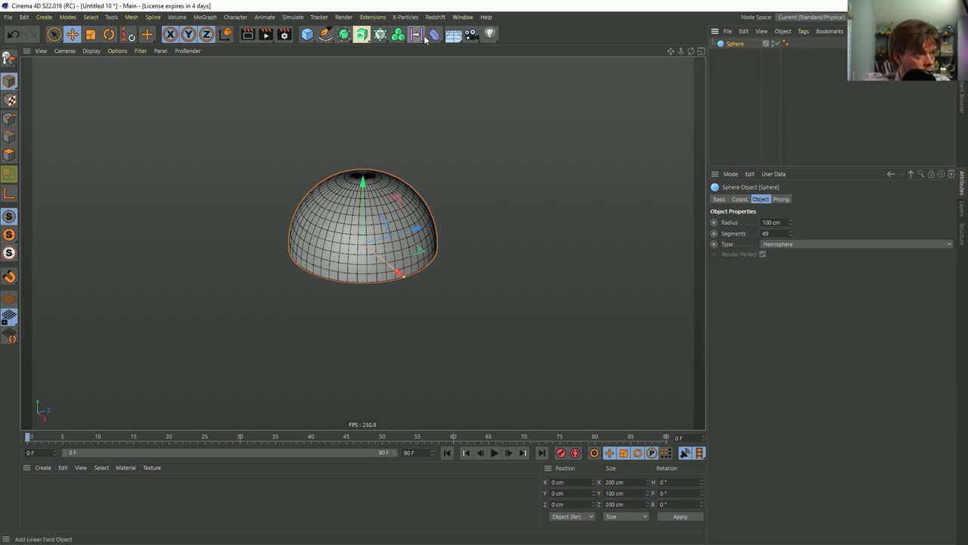
- Add a Spherify deformer under the Sphere with 100% strength and 50 cm radius, moved along Z
{"action": "left_click", "coordinate": [433, 34]}
{"action": "left_click", "coordinate": [529, 124]}
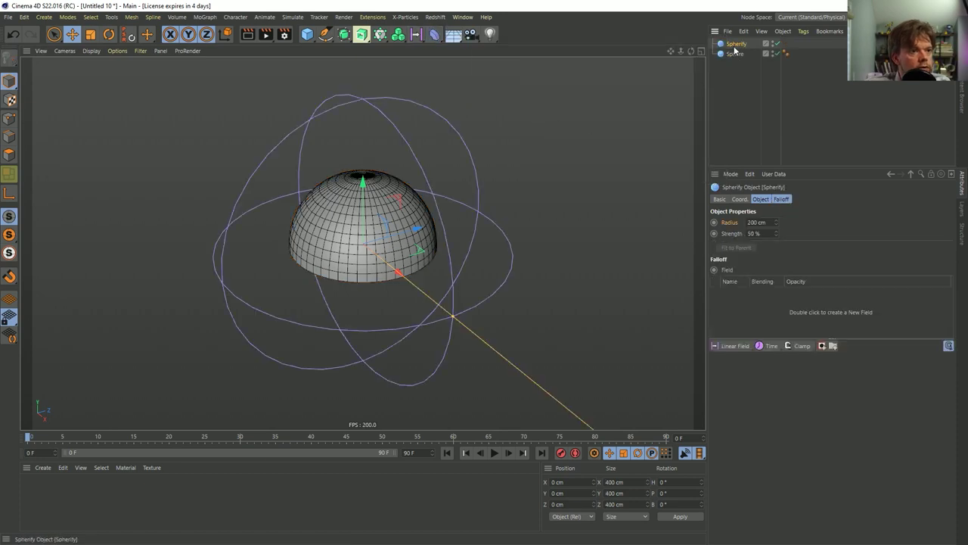
{"action": "left_click_drag", "start_coordinate": [735, 47], "coordinate": [736, 55]}
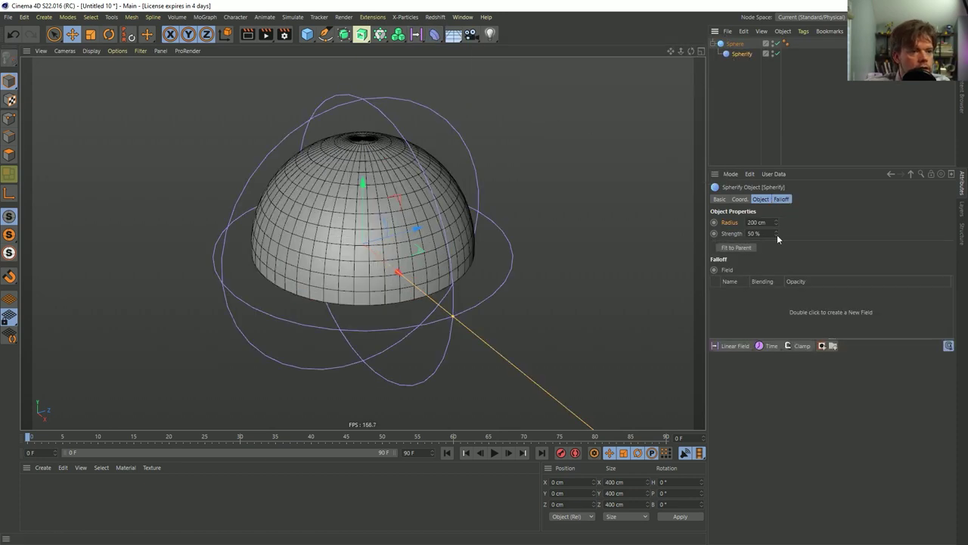
{"action": "left_click_drag", "start_coordinate": [777, 237], "coordinate": [779, 231]}
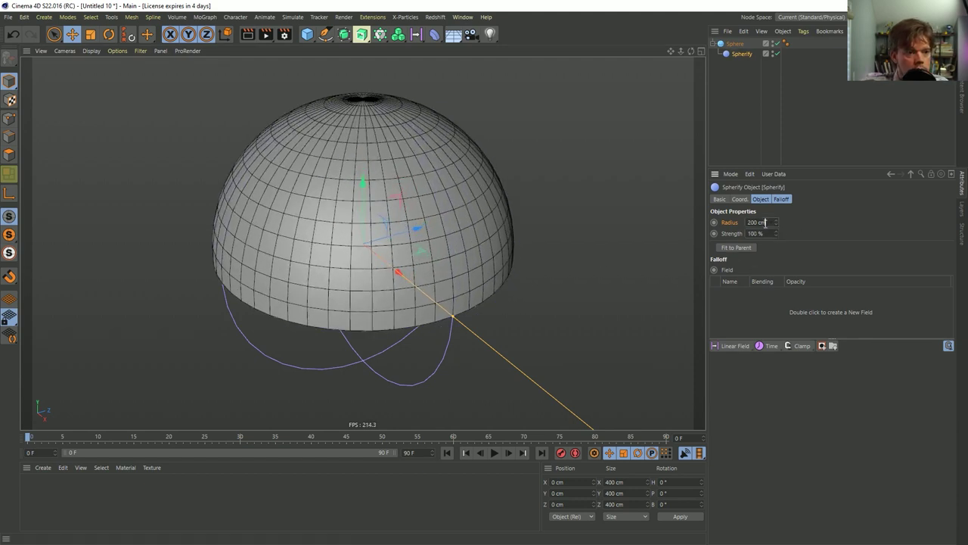
{"action": "double_click", "coordinate": [756, 223]}
{"action": "type", "text": "50"}
{"action": "key", "text": "Return"}
{"action": "left_click_drag", "start_coordinate": [438, 229], "coordinate": [384, 234]}
- Add a Spherical Field to the Spherify falloff and move it off-centre to bulge one side
{"action": "left_click", "coordinate": [782, 199]}
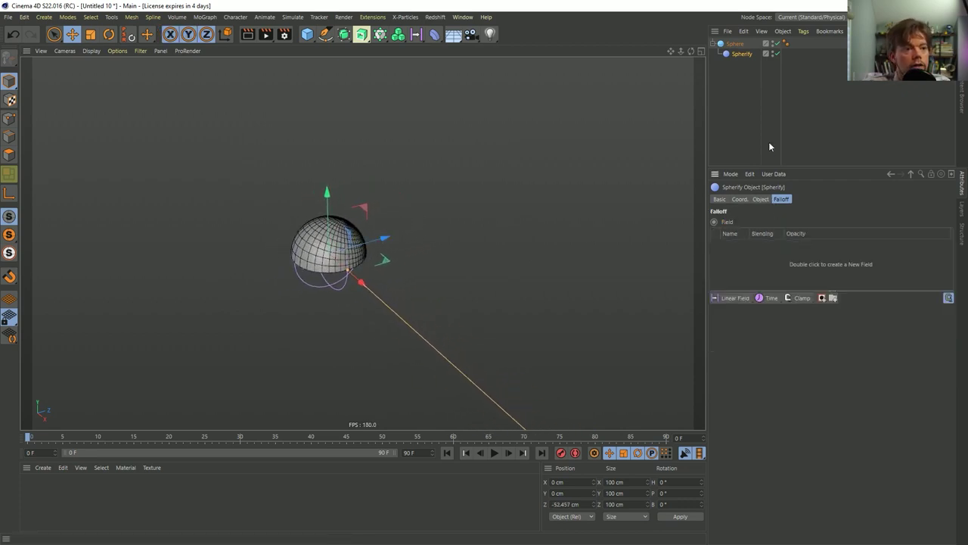
{"action": "left_click", "coordinate": [740, 301]}
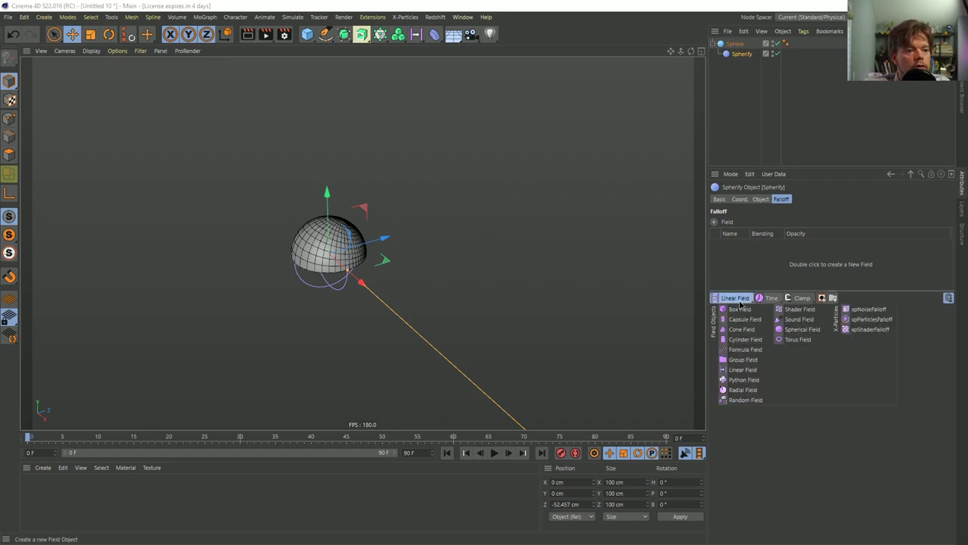
{"action": "left_click", "coordinate": [793, 330]}
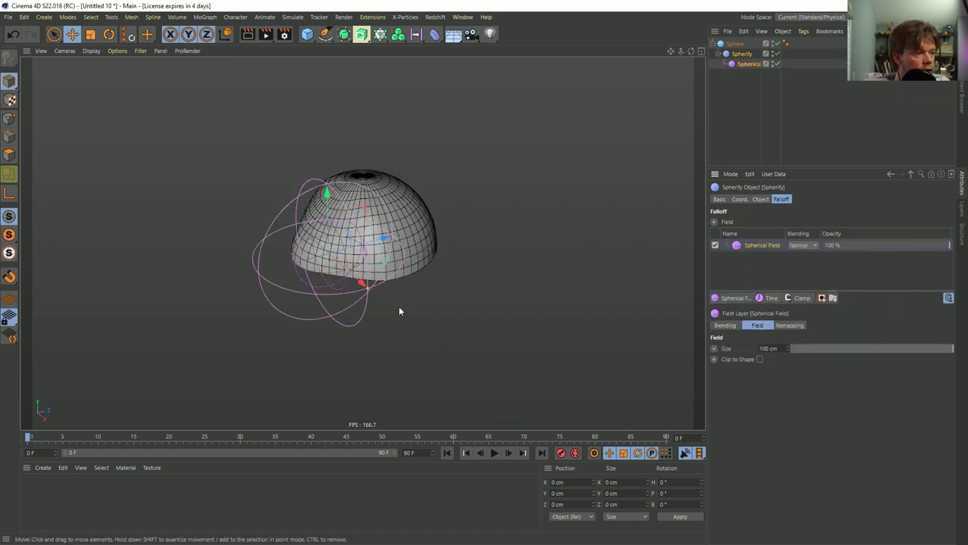
{"action": "mouse_move", "coordinate": [385, 237]}
{"action": "left_mouse_down"}
{"action": "mouse_move", "coordinate": [370, 221]}
{"action": "mouse_move", "coordinate": [347, 222]}
{"action": "mouse_move", "coordinate": [392, 228]}
{"action": "left_mouse_up"}
{"action": "left_click_drag", "start_coordinate": [346, 222], "coordinate": [340, 217]}
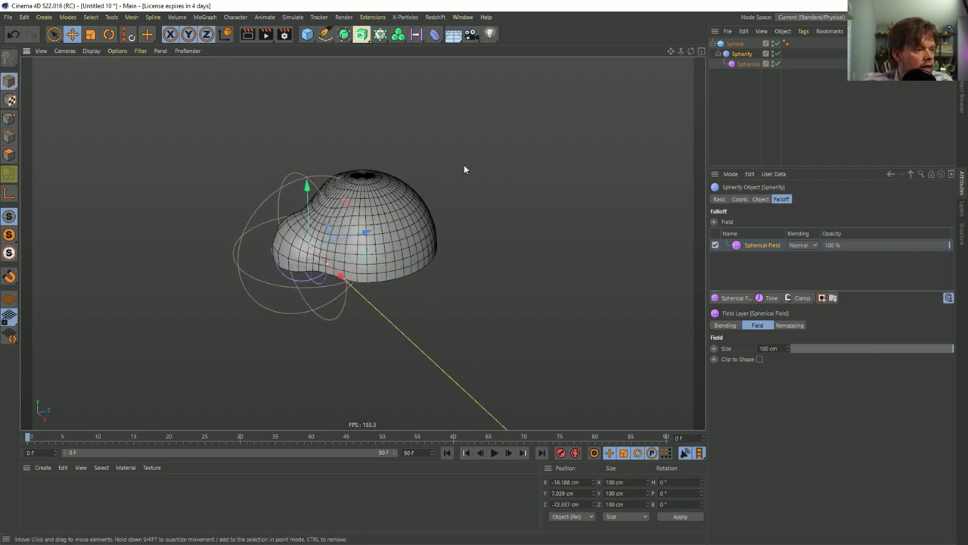
- Raise the Spherical Field's remapping inner offset to 53% and shrink the field
{"action": "left_click", "coordinate": [752, 65]}
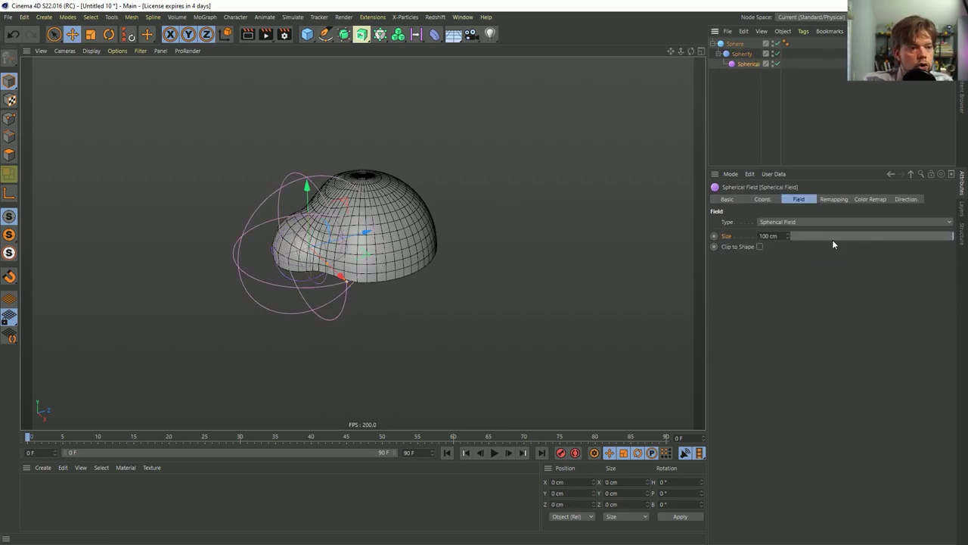
{"action": "left_click", "coordinate": [835, 199]}
{"action": "mouse_move", "coordinate": [851, 294]}
{"action": "left_mouse_down"}
{"action": "mouse_move", "coordinate": [902, 295]}
{"action": "mouse_move", "coordinate": [799, 298]}
{"action": "mouse_move", "coordinate": [852, 298]}
{"action": "left_mouse_up"}
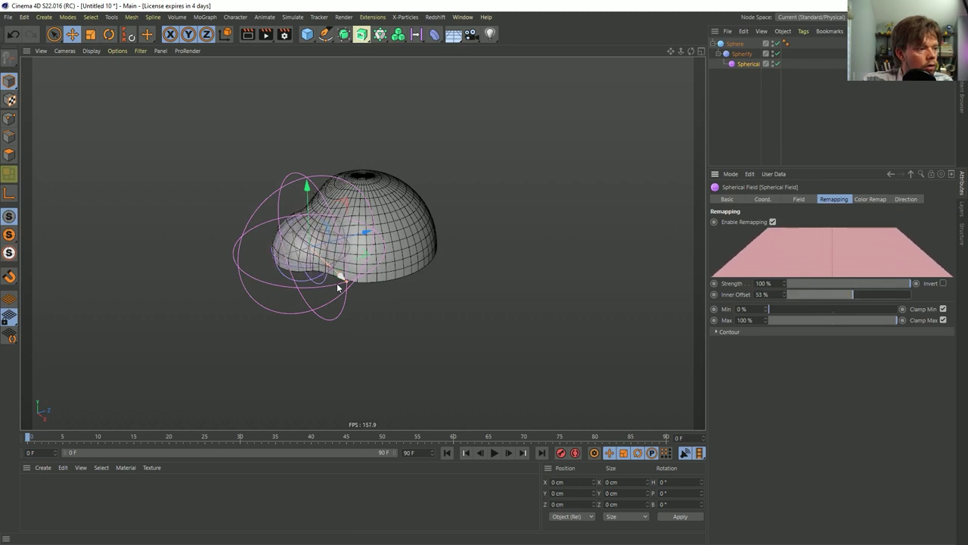
{"action": "left_click_drag", "start_coordinate": [348, 284], "coordinate": [338, 279]}
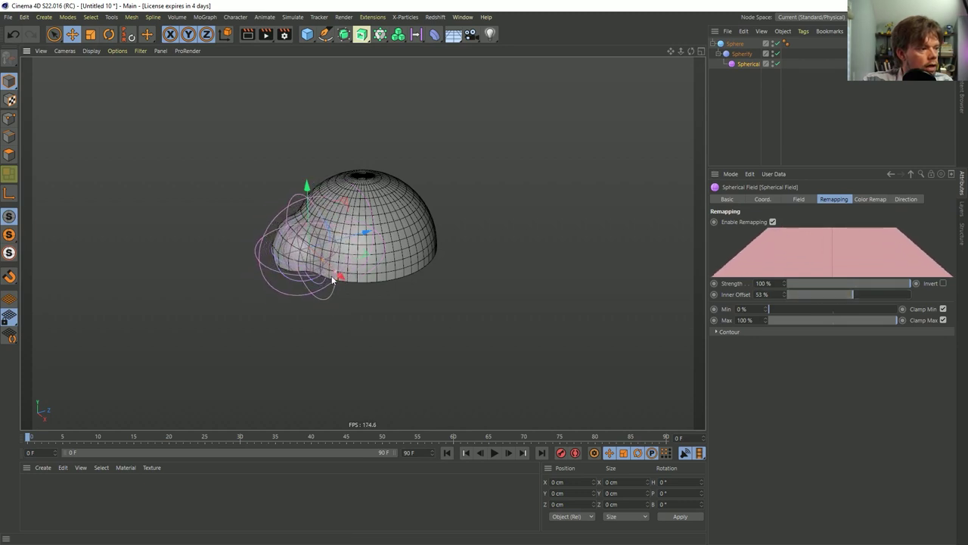
{"action": "left_click", "coordinate": [739, 112]}
- Rotate the hemisphere to a pitch of about -17.5°
{"action": "left_click_drag", "start_coordinate": [360, 231], "coordinate": [367, 260], "text": "alt"}
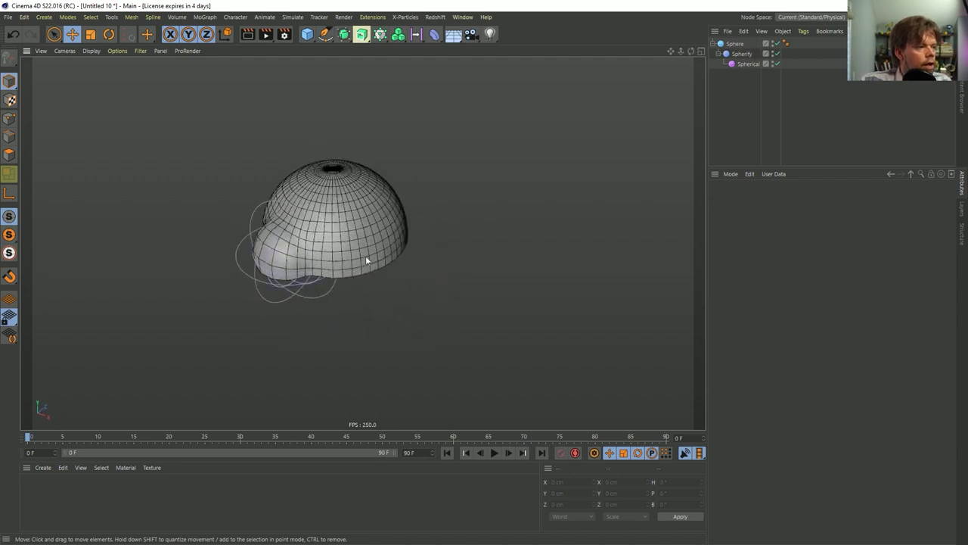
{"action": "left_click", "coordinate": [734, 65]}
{"action": "left_click_drag", "start_coordinate": [347, 245], "coordinate": [361, 180], "text": "alt"}
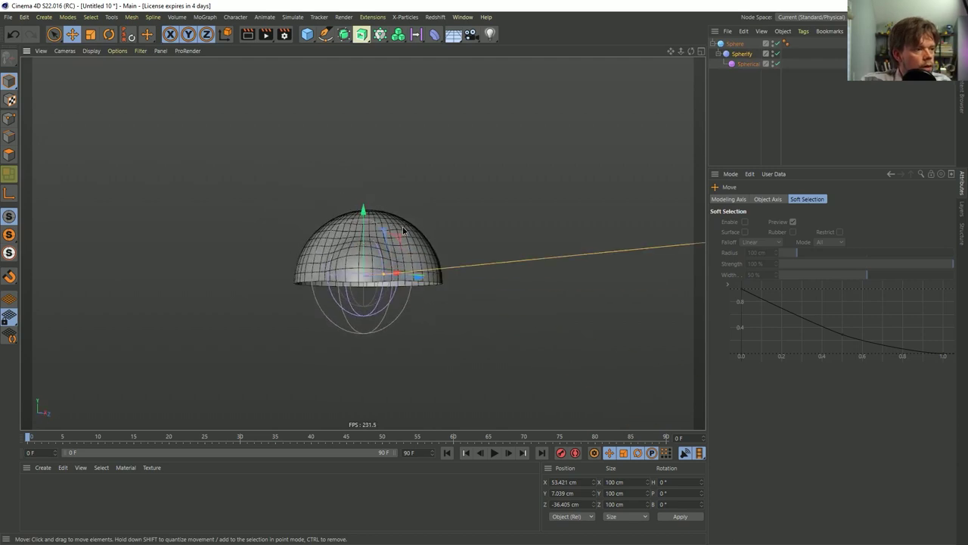
{"action": "left_click_drag", "start_coordinate": [403, 231], "coordinate": [395, 291], "text": "alt"}
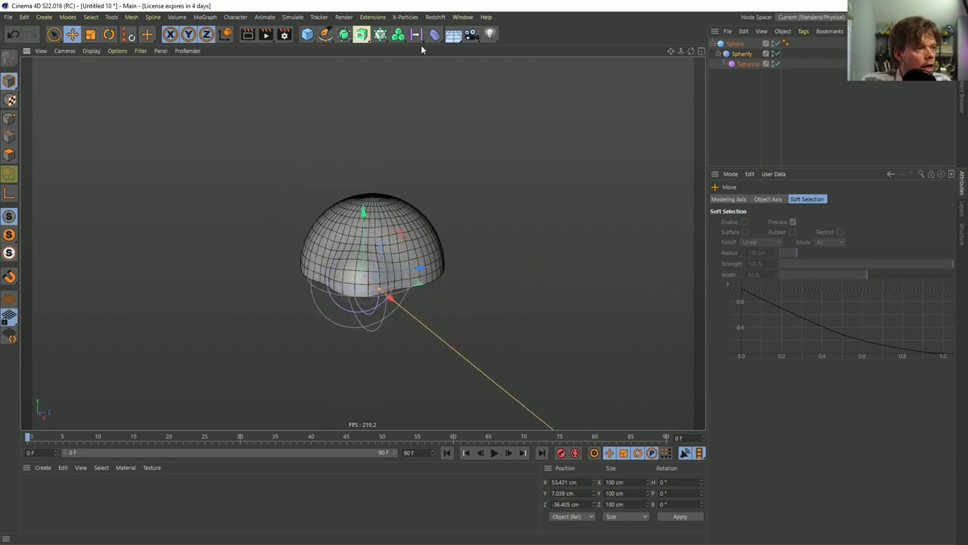
{"action": "left_click", "coordinate": [732, 44]}
{"action": "key", "text": "r"}
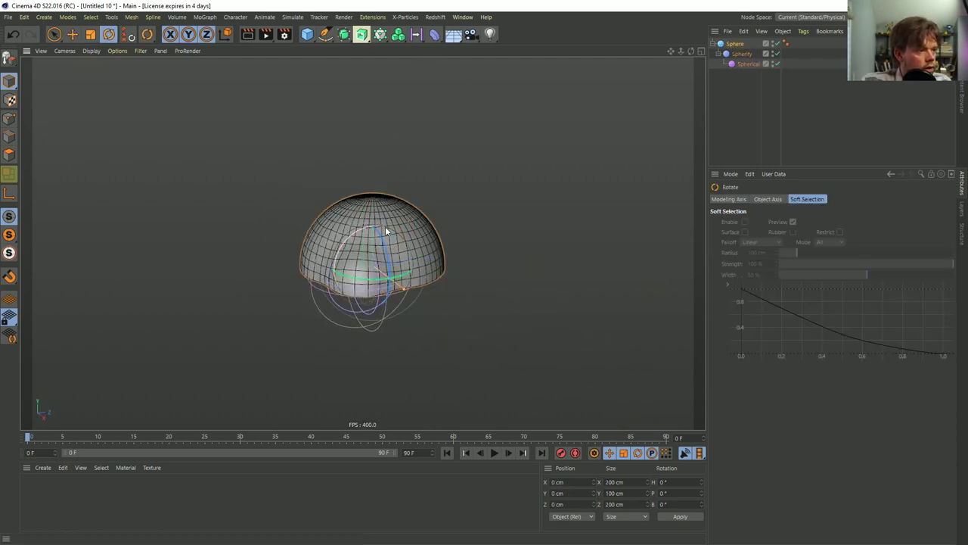
{"action": "left_click_drag", "start_coordinate": [385, 226], "coordinate": [367, 200], "text": "alt"}
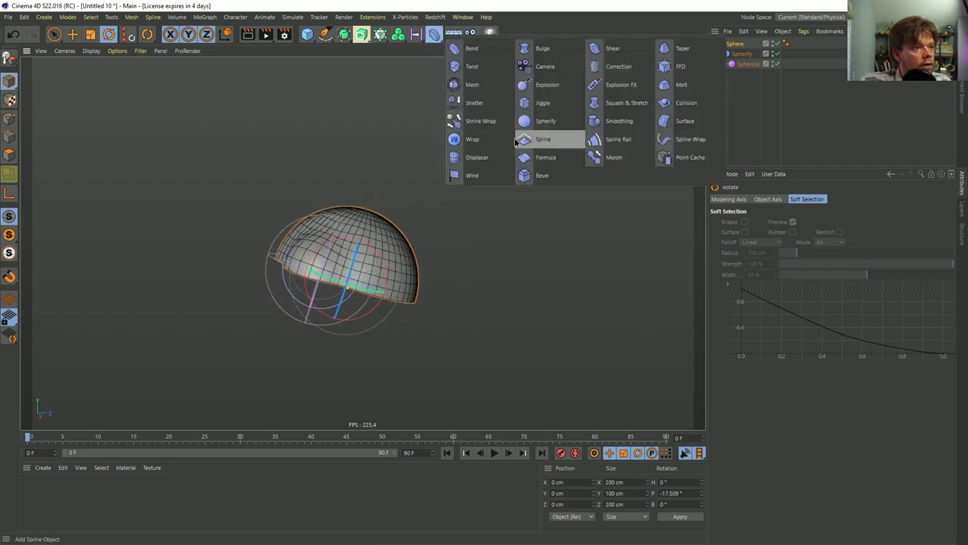
- Add a Displacer deformer using Noise as its shader
{"action": "left_click", "coordinate": [434, 34]}
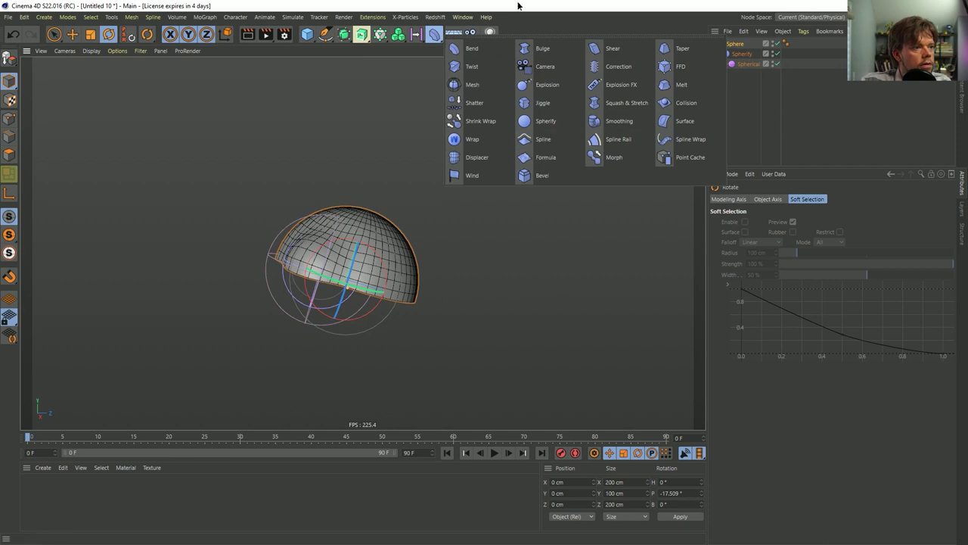
{"action": "left_click", "coordinate": [434, 34]}
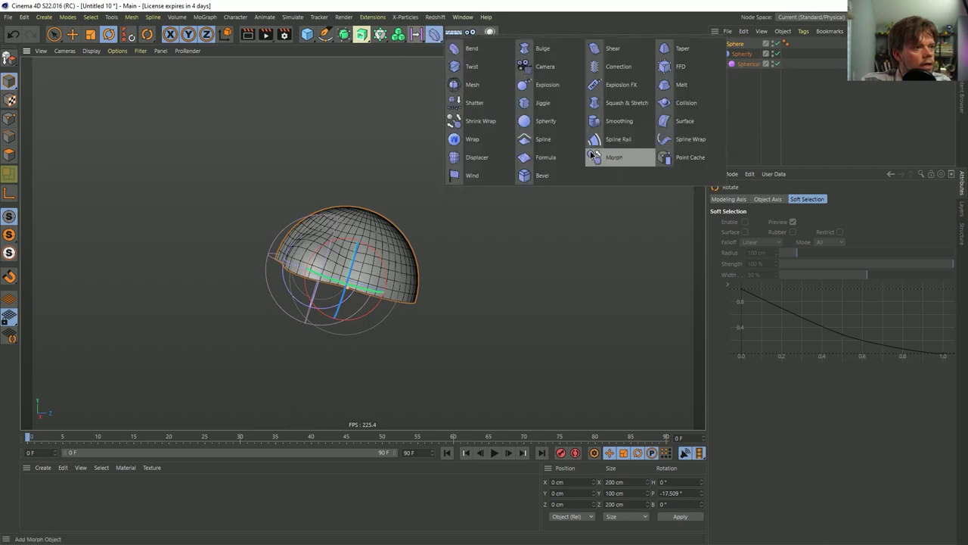
{"action": "left_click", "coordinate": [475, 162]}
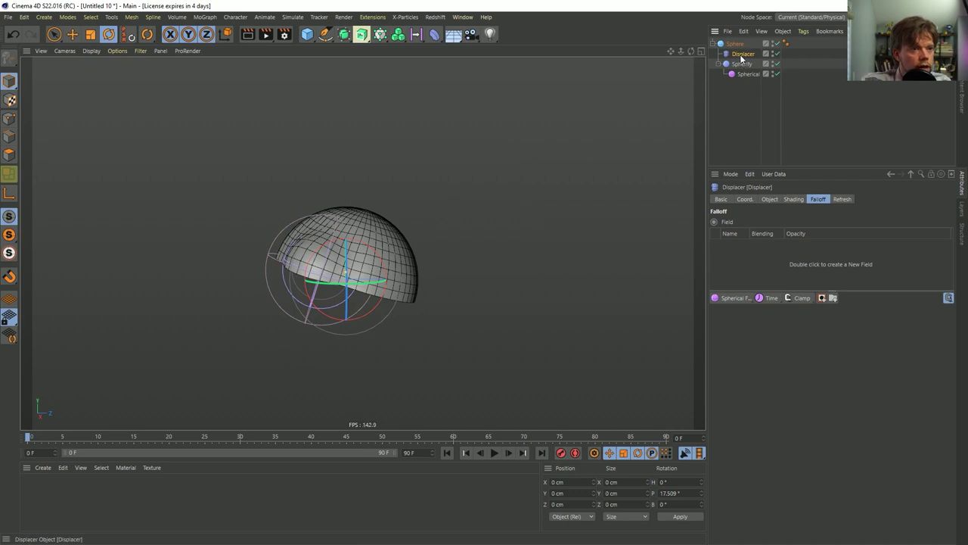
{"action": "left_click", "coordinate": [790, 199]}
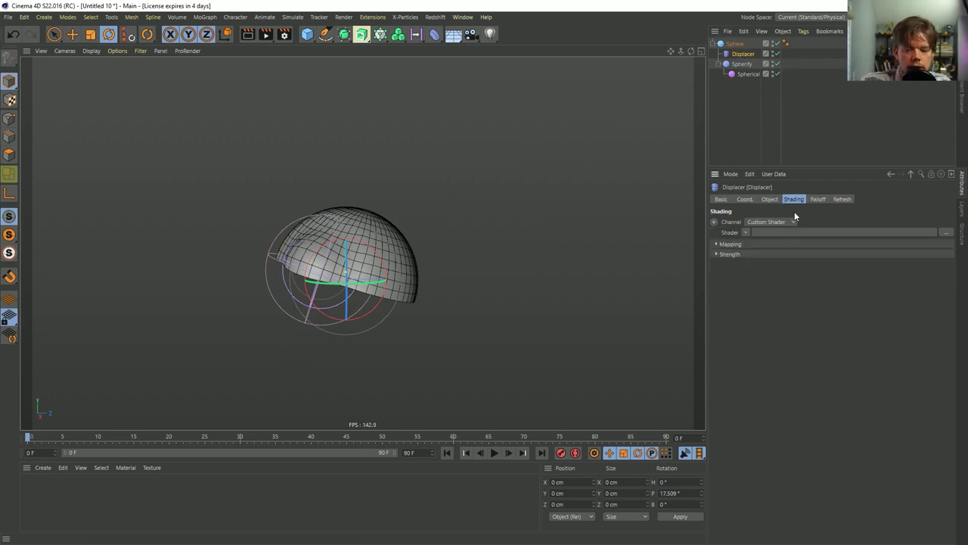
{"action": "left_click", "coordinate": [745, 232]}
{"action": "left_click", "coordinate": [774, 346]}
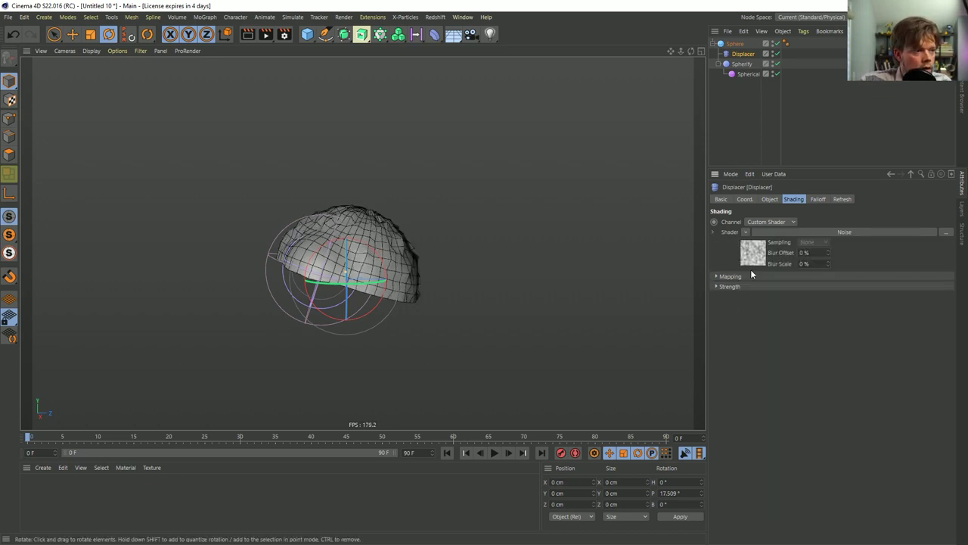
- Set the Displacer direction to Planar +Y and enlarge the Noise global scale to 553%
{"action": "left_click", "coordinate": [771, 199]}
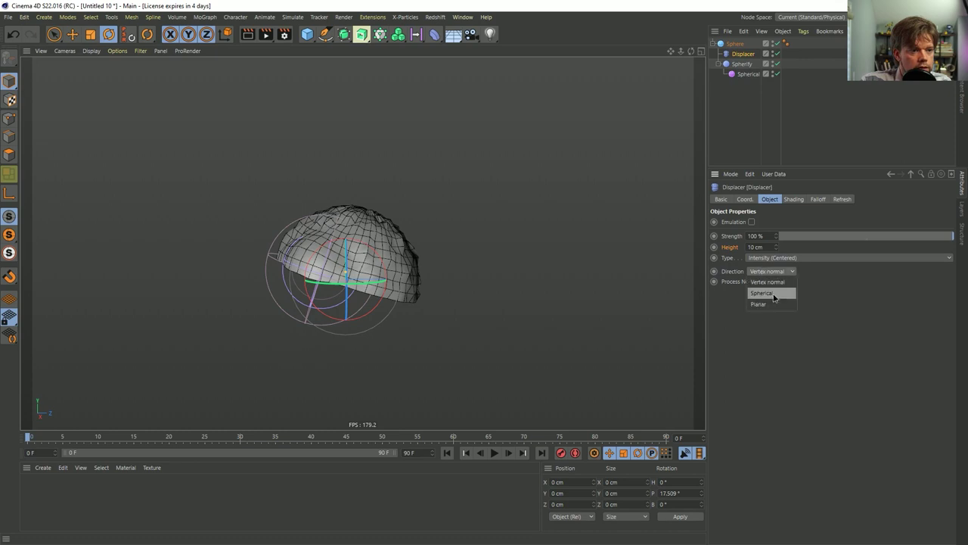
{"action": "left_click", "coordinate": [773, 304]}
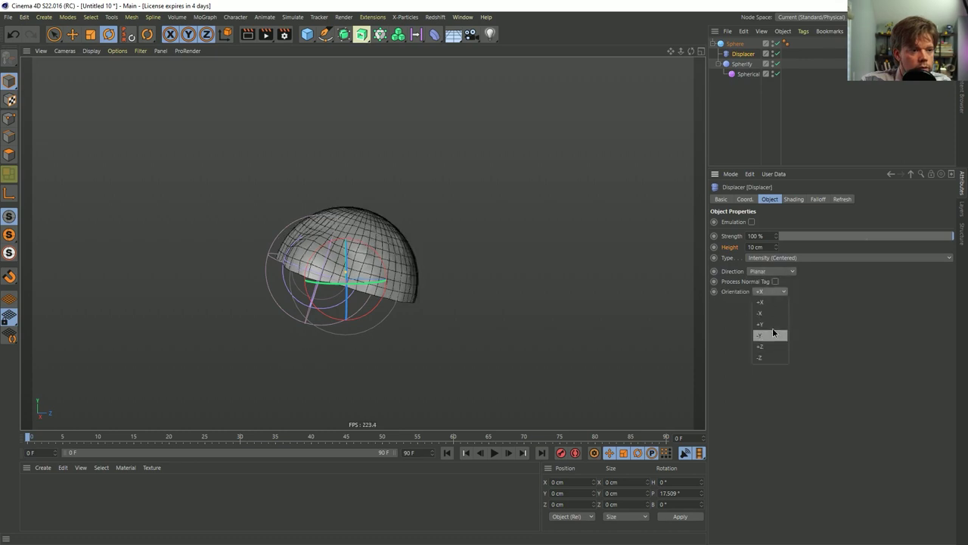
{"action": "left_click", "coordinate": [771, 325]}
{"action": "left_click", "coordinate": [795, 199]}
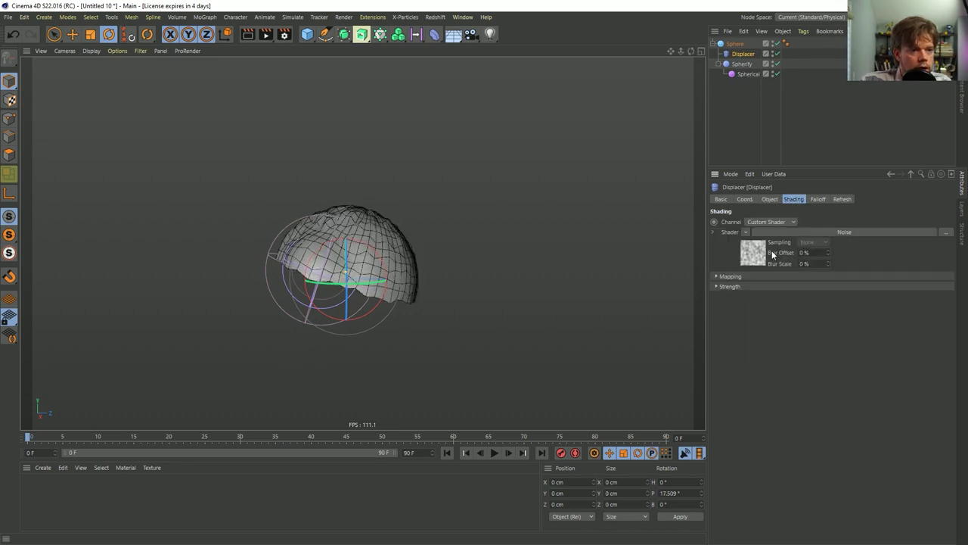
{"action": "left_click", "coordinate": [756, 253]}
{"action": "mouse_move", "coordinate": [804, 347]}
{"action": "left_mouse_down"}
{"action": "mouse_move", "coordinate": [804, 302]}
{"action": "mouse_move", "coordinate": [804, 349]}
{"action": "left_mouse_up"}
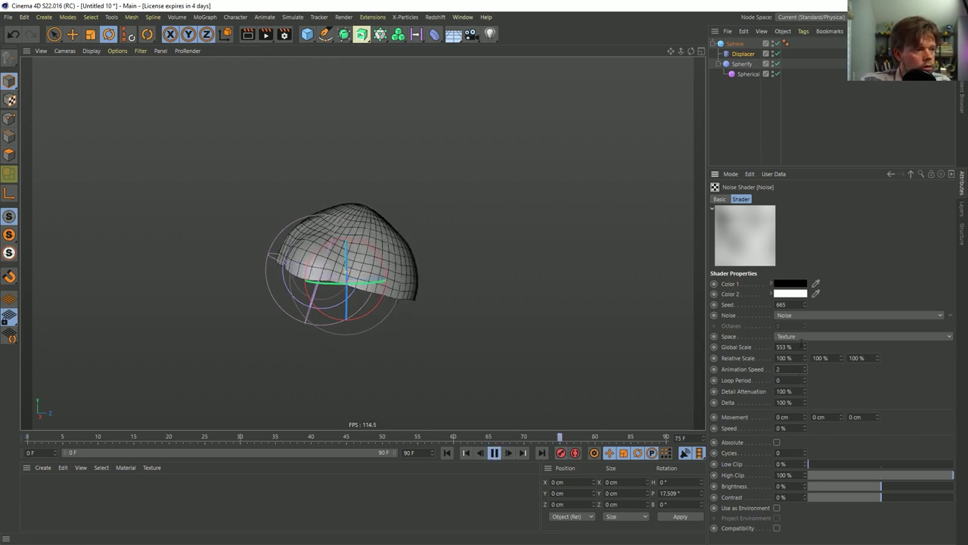
- Return to the Displacer and bring up its Falloff field types list
{"action": "left_click", "coordinate": [739, 57]}
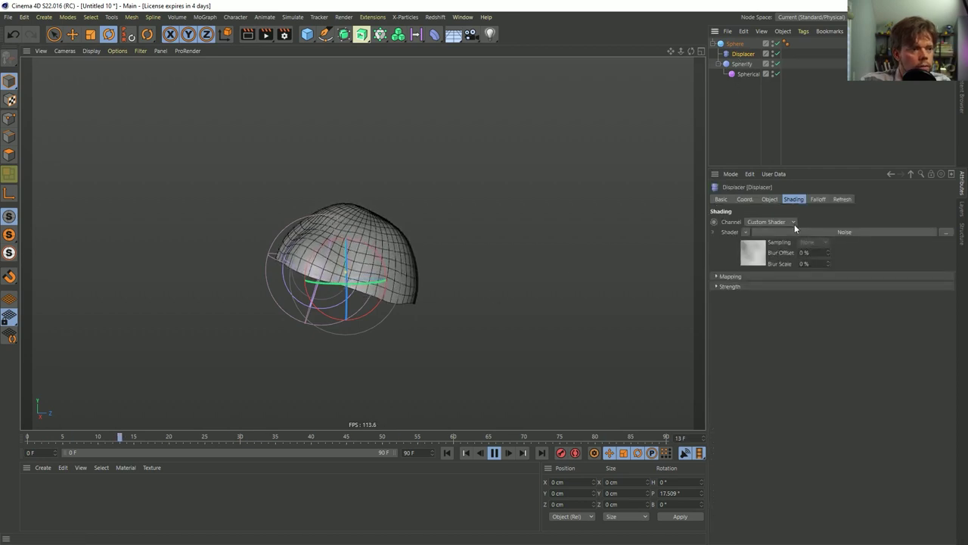
{"action": "left_click", "coordinate": [770, 199]}
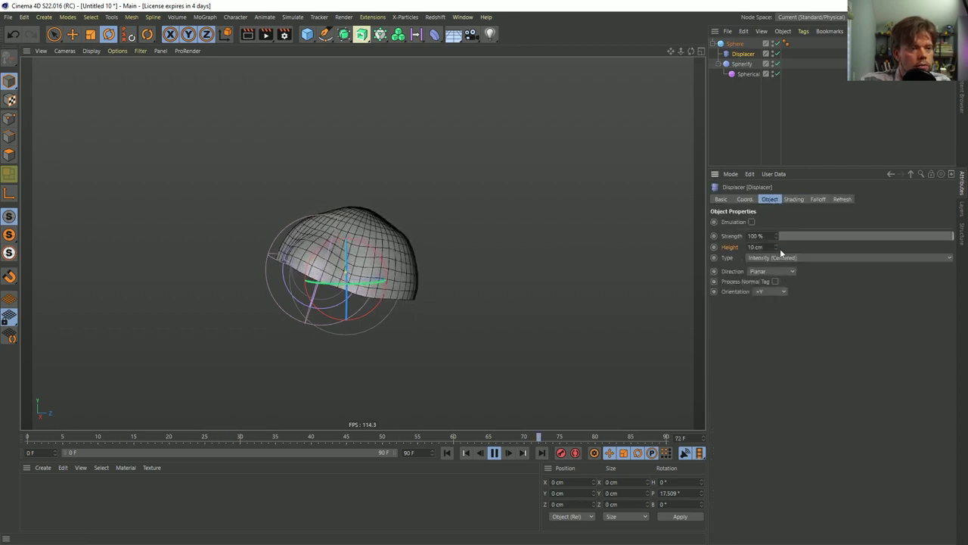
{"action": "left_click", "coordinate": [817, 199]}
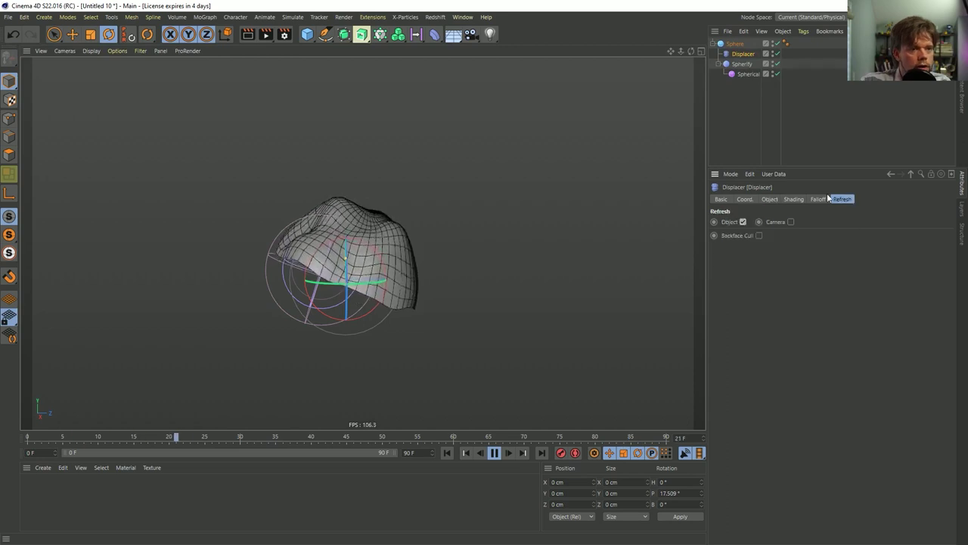
{"action": "left_click", "coordinate": [750, 299]}
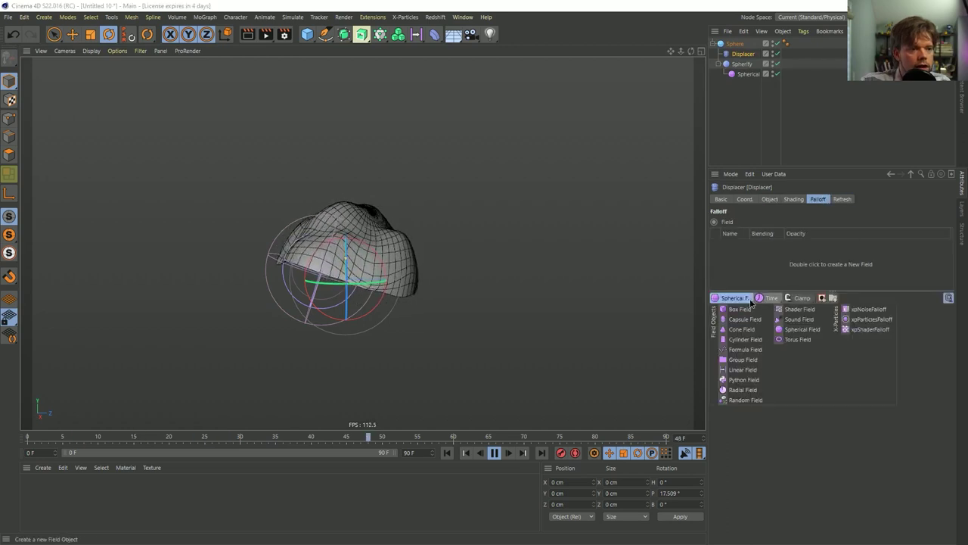
- Add a tilted Linear Field to the Displacer falloff at Y 34.386 cm, pointing Y-
{"action": "left_click", "coordinate": [756, 370]}
{"action": "left_click", "coordinate": [786, 358]}
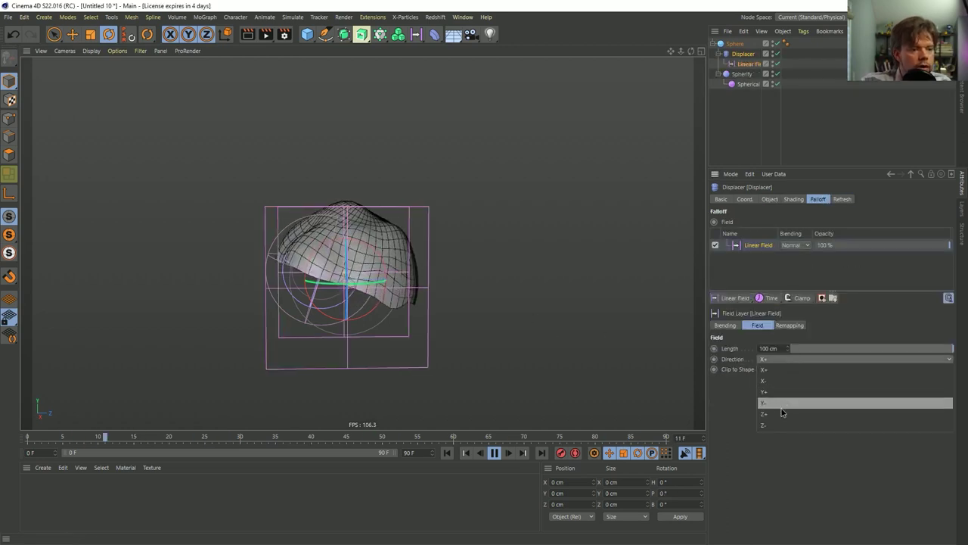
{"action": "left_click", "coordinate": [782, 391]}
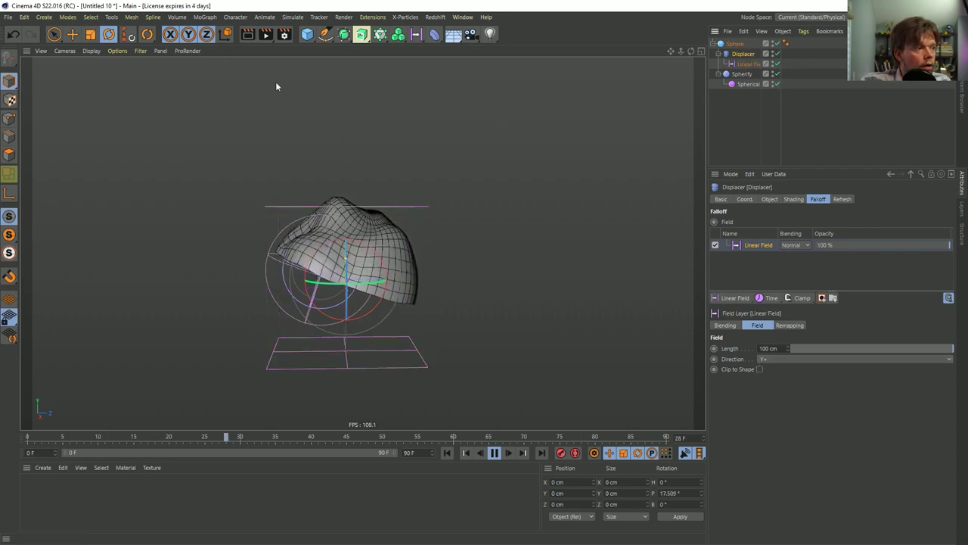
{"action": "left_click_drag", "start_coordinate": [189, 83], "coordinate": [317, 91]}
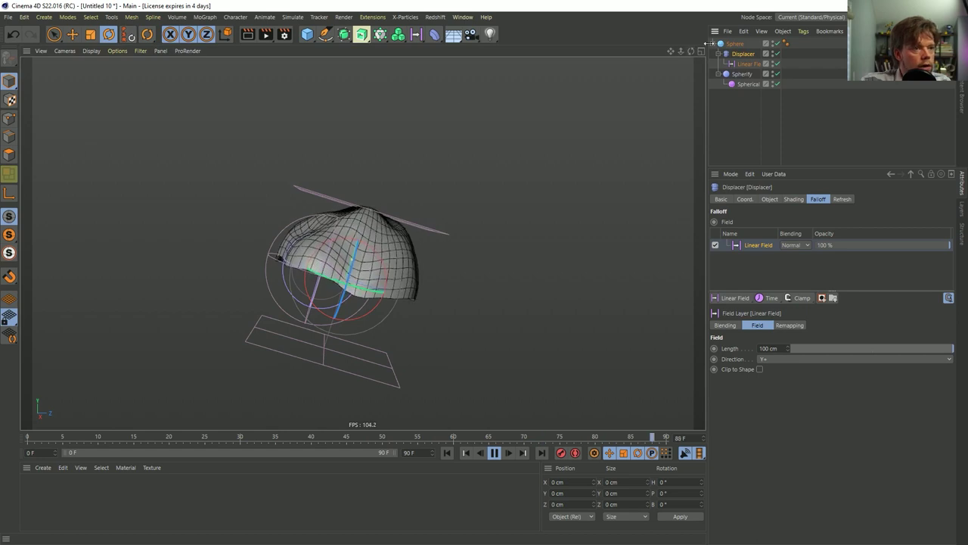
{"action": "left_click", "coordinate": [749, 64]}
{"action": "left_click_drag", "start_coordinate": [348, 227], "coordinate": [377, 205]}
{"action": "key", "text": "e"}
{"action": "left_click", "coordinate": [749, 64]}
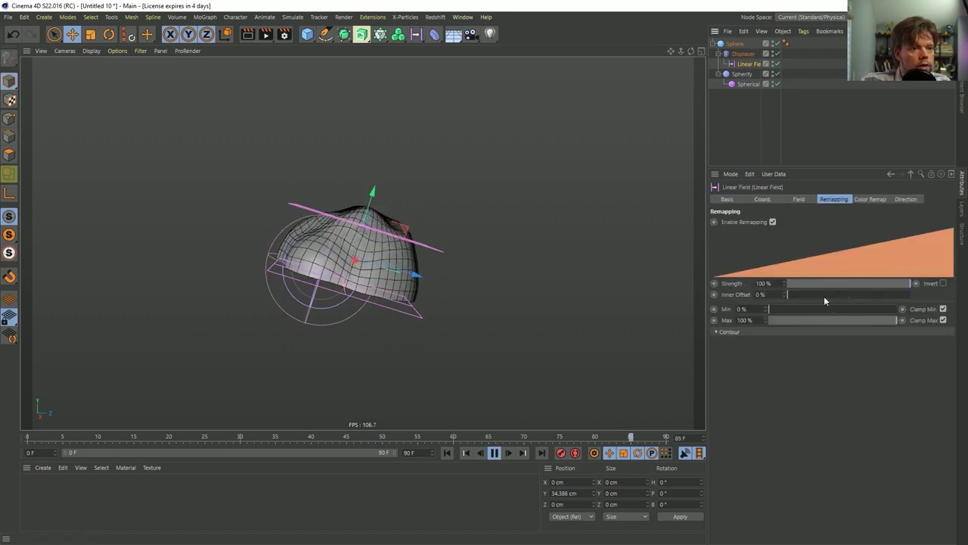
{"action": "left_click", "coordinate": [798, 199]}
{"action": "left_click", "coordinate": [780, 246]}
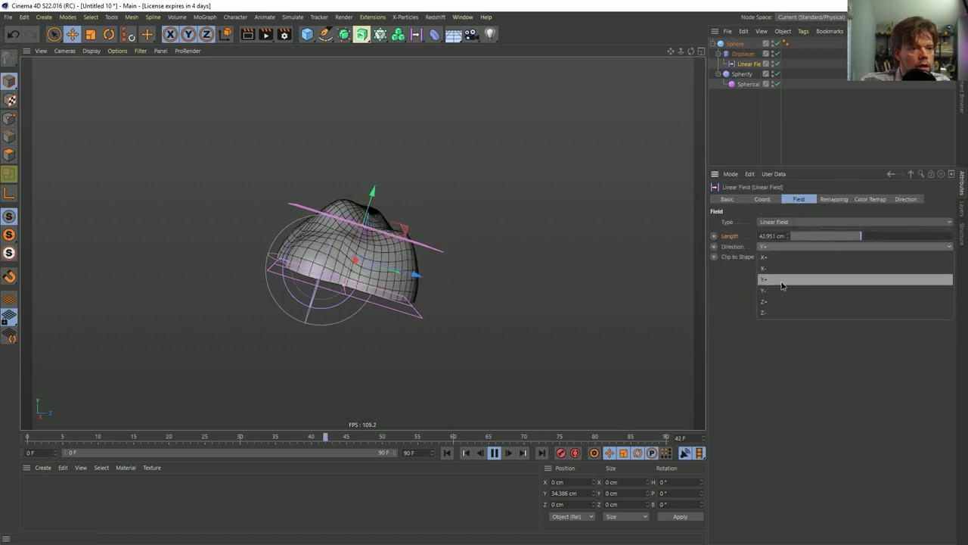
{"action": "left_click", "coordinate": [783, 292]}
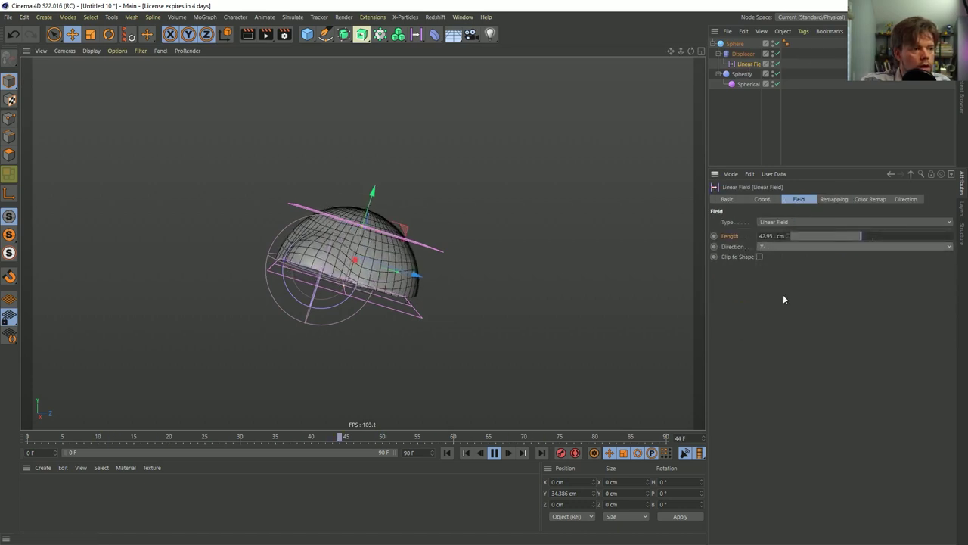
- Move the Spherical field to X 64.125 cm, Z -18.193 cm beside the sphere
{"action": "left_click", "coordinate": [743, 143]}
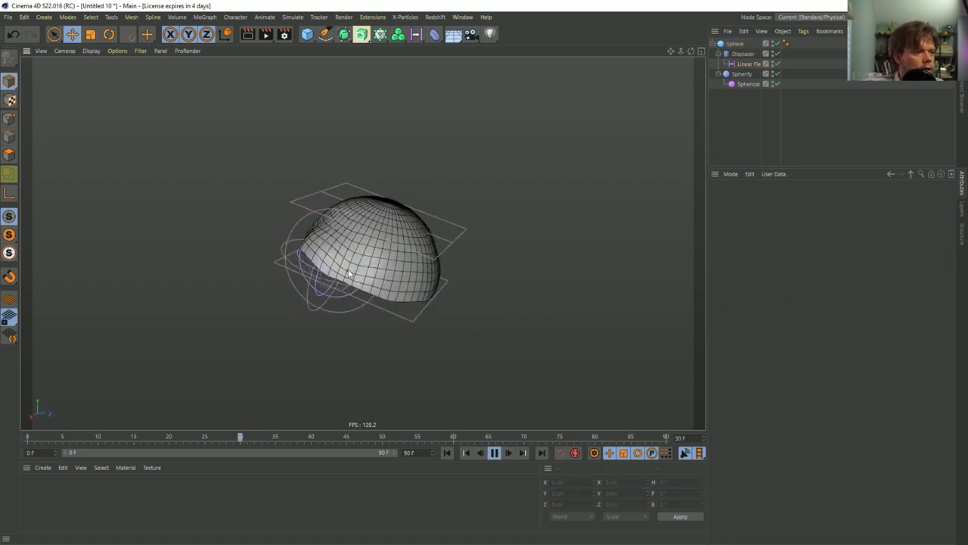
{"action": "left_click", "coordinate": [749, 84]}
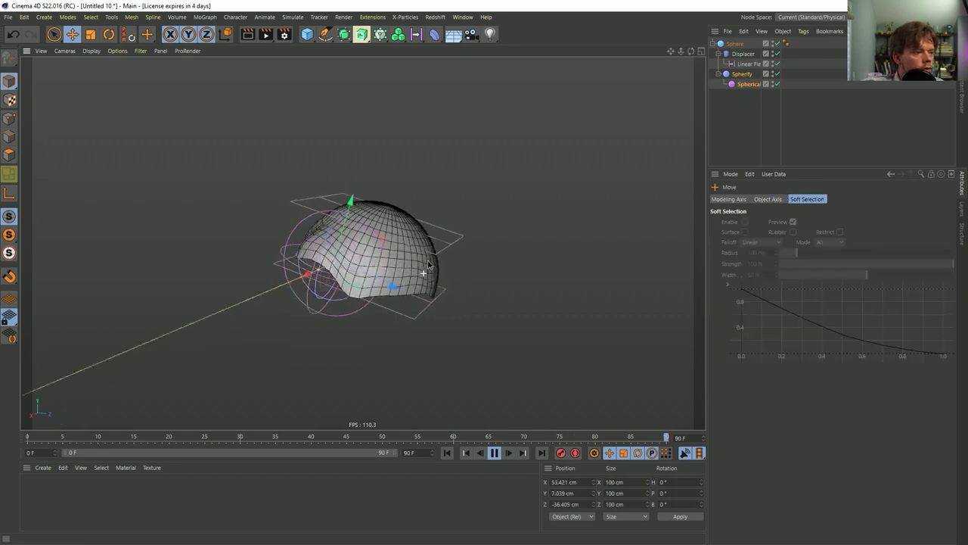
{"action": "left_click_drag", "start_coordinate": [385, 243], "coordinate": [371, 290]}
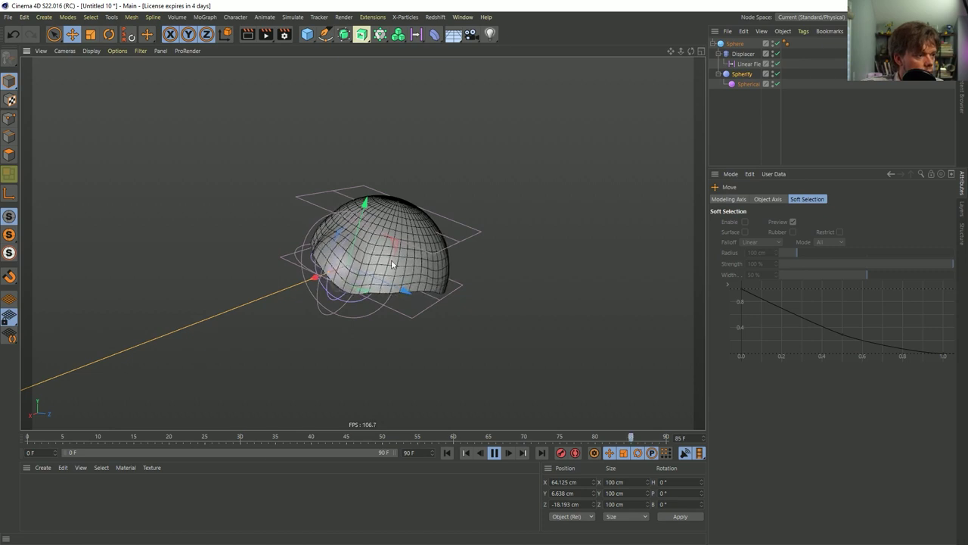
- Add a Circle spline under the Sphere and scale it
{"action": "left_click", "coordinate": [325, 33]}
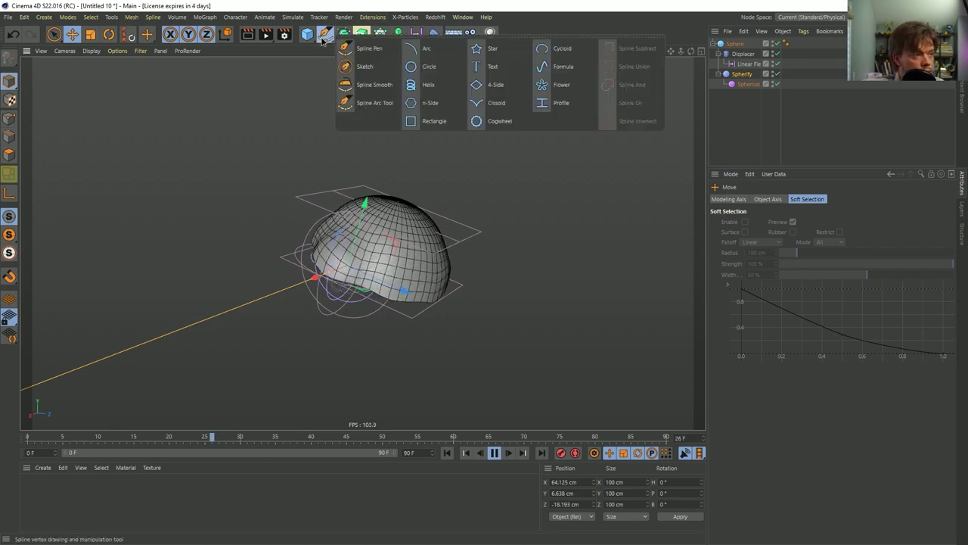
{"action": "left_click", "coordinate": [429, 66]}
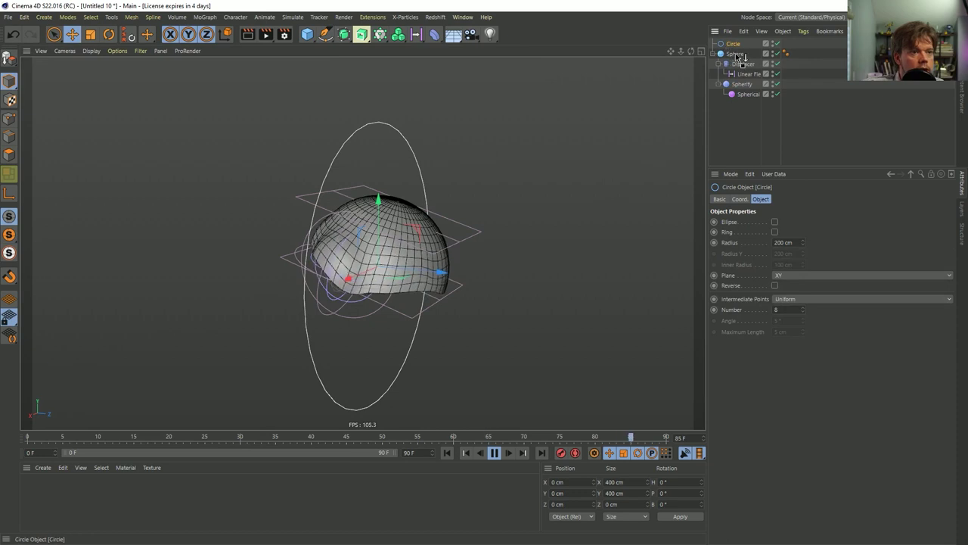
{"action": "left_click_drag", "start_coordinate": [740, 57], "coordinate": [738, 54]}
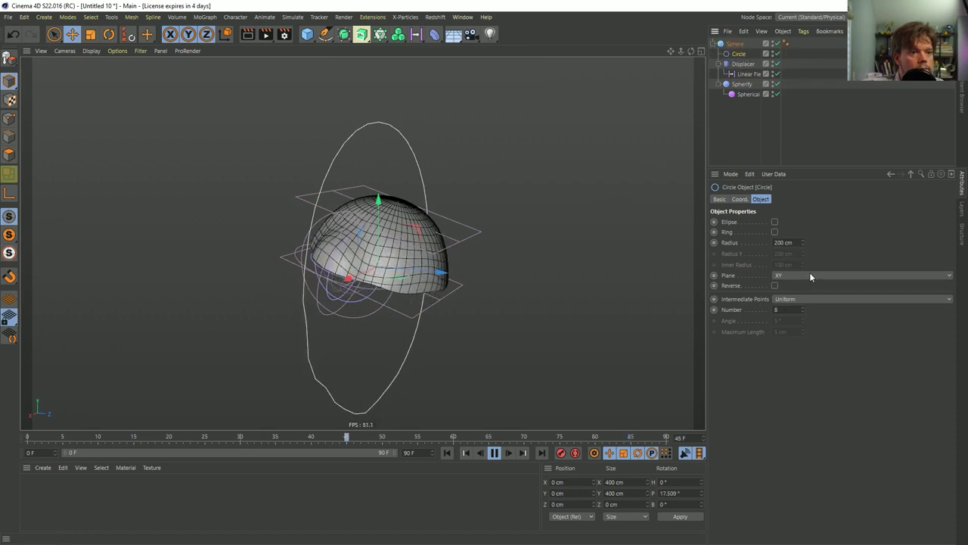
{"action": "scroll", "coordinate": [809, 276], "scroll_direction": "down", "scroll_amount": 2}
{"action": "key", "text": "t"}
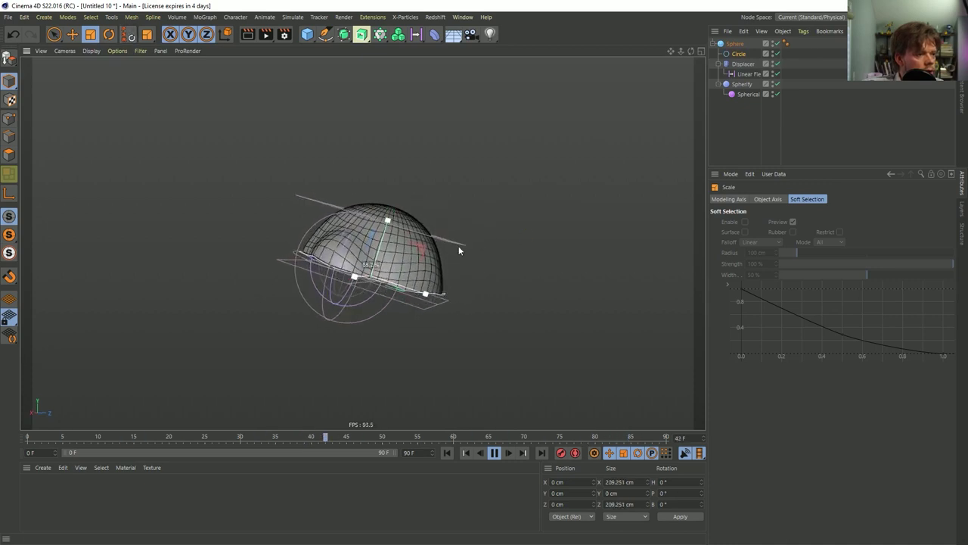
- Give Spherify an Align to Spline tag using the Circle as its path
{"action": "left_click", "coordinate": [741, 85]}
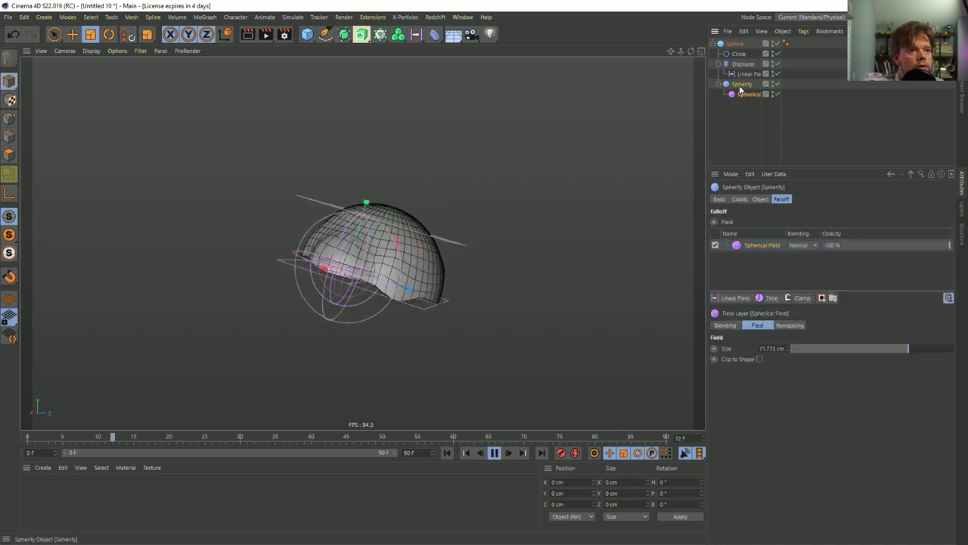
{"action": "right_click", "coordinate": [741, 89]}
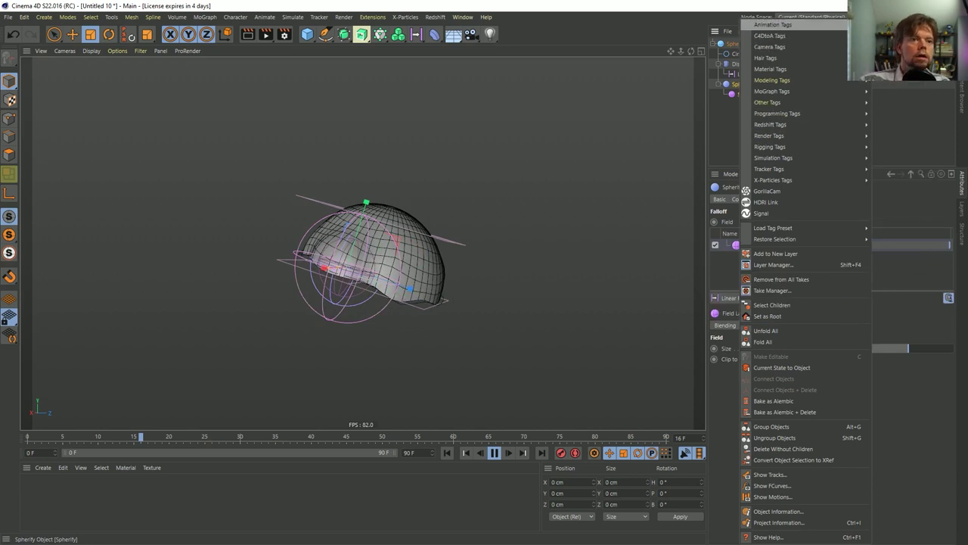
{"action": "left_click", "coordinate": [878, 36]}
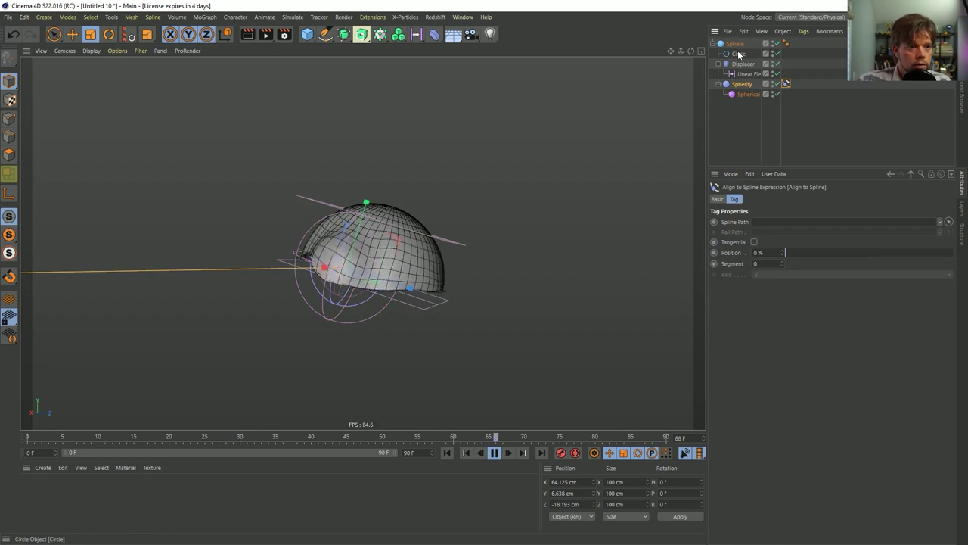
{"action": "left_click_drag", "start_coordinate": [770, 222], "coordinate": [769, 219]}
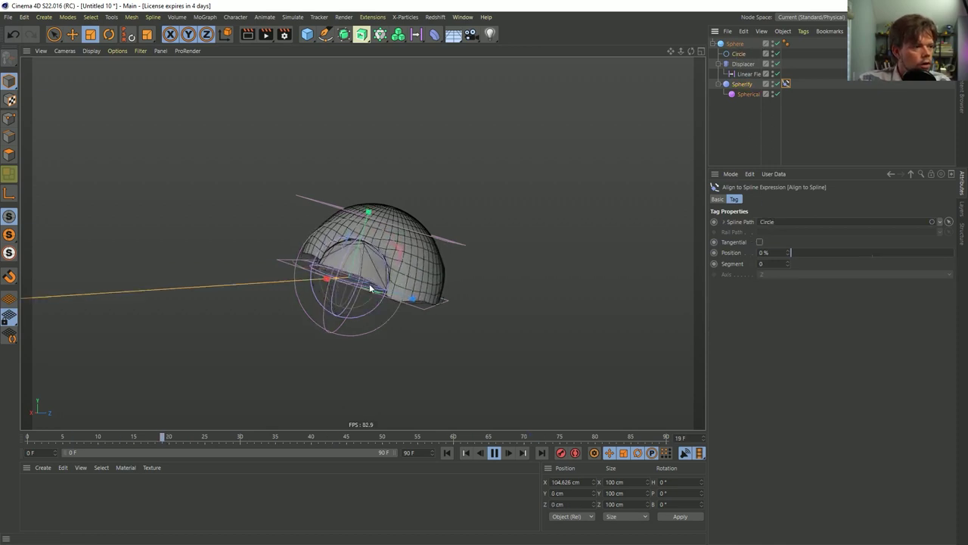
{"action": "left_click", "coordinate": [741, 84]}
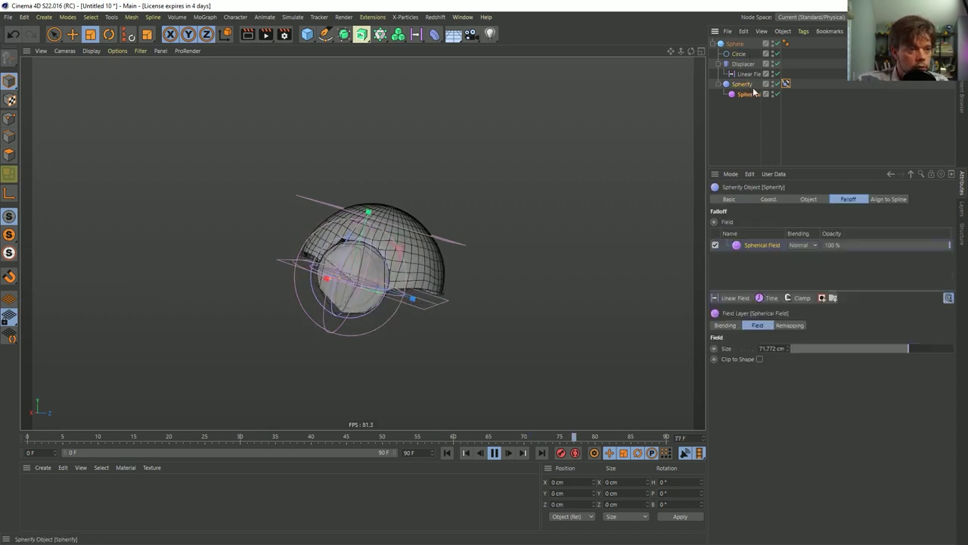
{"action": "left_click", "coordinate": [786, 83]}
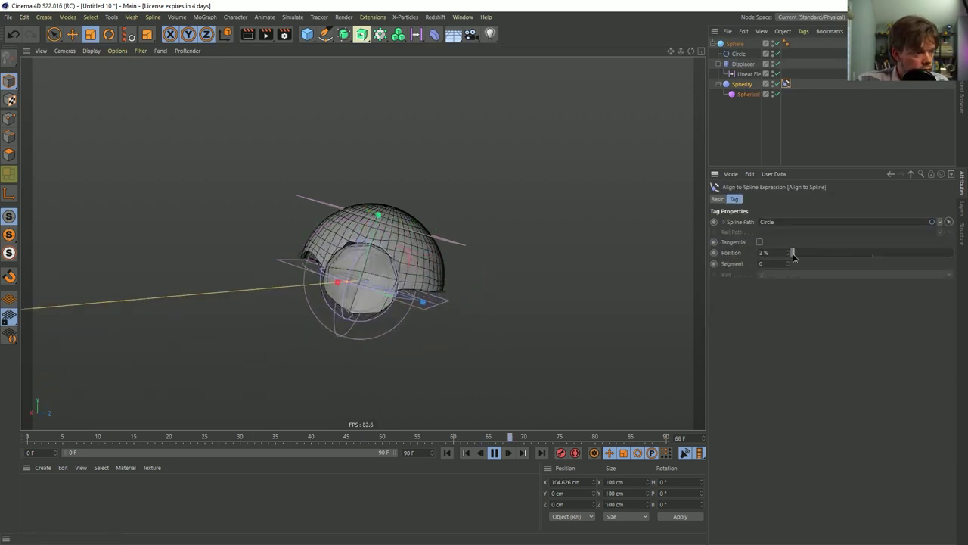
- Move Spherify above the Displacer and set its spline position to -13%
{"action": "left_click", "coordinate": [740, 55]}
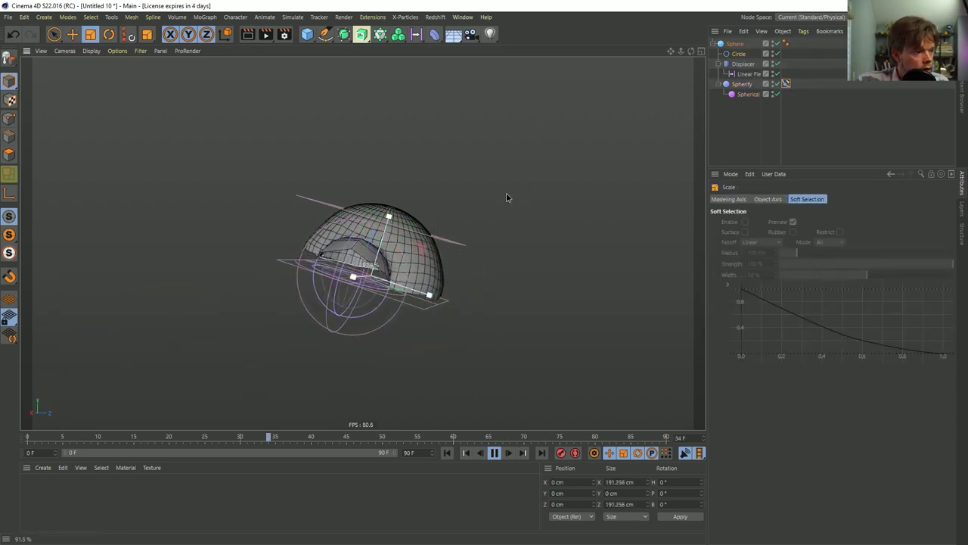
{"action": "left_click", "coordinate": [749, 94]}
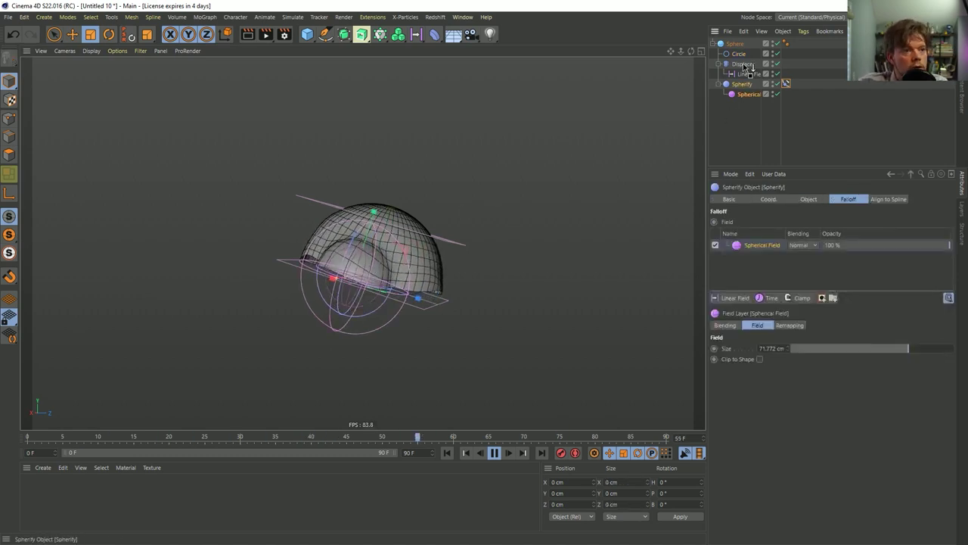
{"action": "left_click_drag", "start_coordinate": [747, 67], "coordinate": [742, 59]}
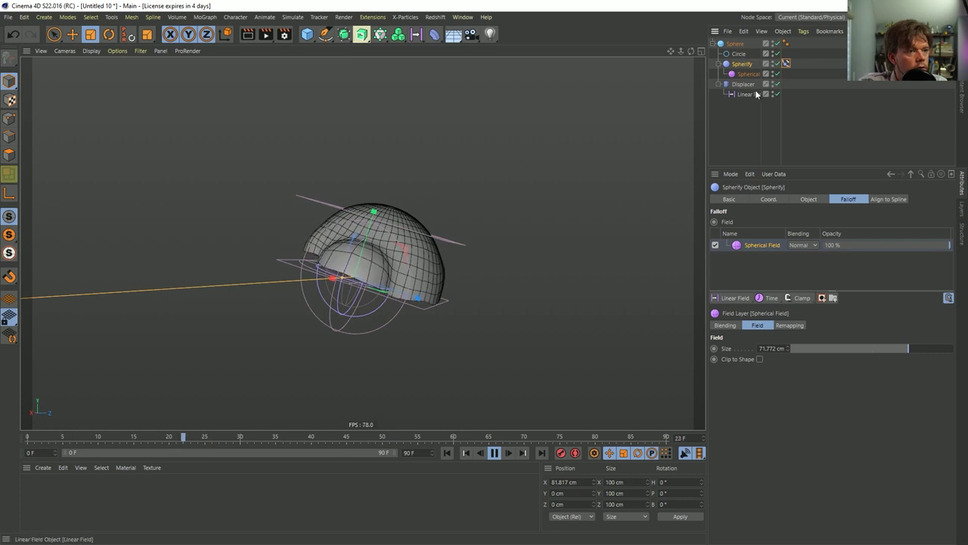
{"action": "left_click", "coordinate": [786, 64]}
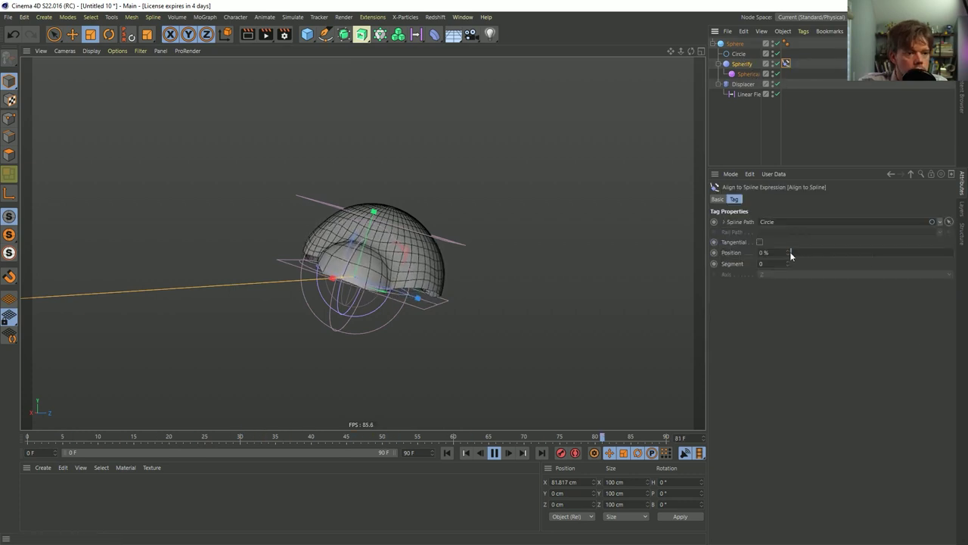
{"action": "mouse_move", "coordinate": [791, 256]}
{"action": "left_mouse_down"}
{"action": "mouse_move", "coordinate": [836, 259]}
{"action": "mouse_move", "coordinate": [804, 265]}
{"action": "mouse_move", "coordinate": [790, 255]}
{"action": "mouse_move", "coordinate": [830, 255]}
{"action": "mouse_move", "coordinate": [791, 253]}
{"action": "left_mouse_up"}
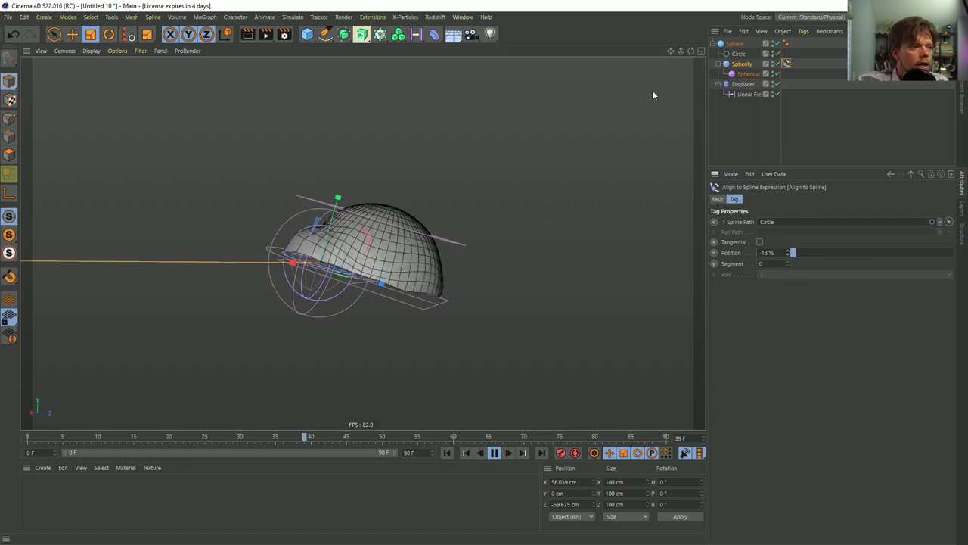
- Parent a Smoothing deformer under the Sphere at 92% stiffness, then wrap the Sphere in a Subdivision Surface
{"action": "left_click", "coordinate": [434, 34]}
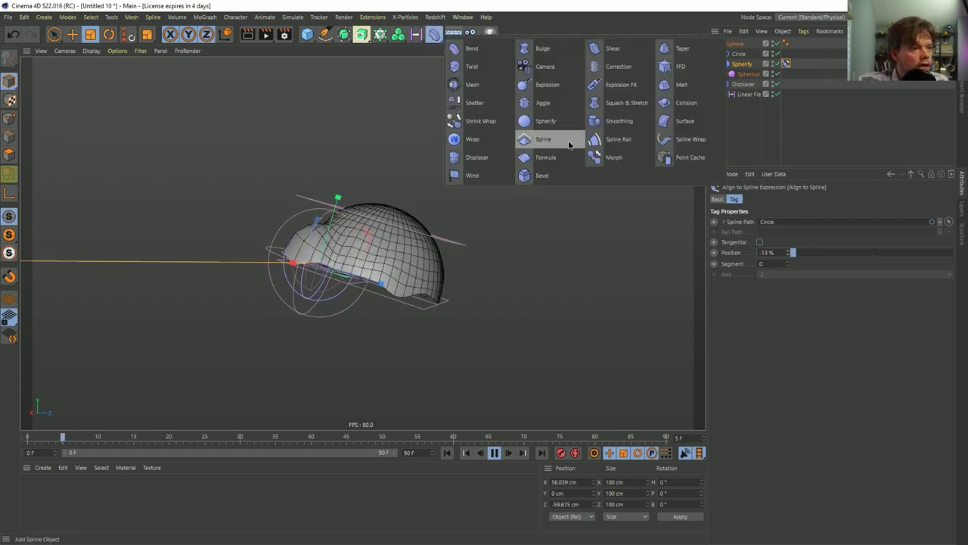
{"action": "left_click", "coordinate": [619, 121]}
{"action": "left_click_drag", "start_coordinate": [741, 56], "coordinate": [757, 109]}
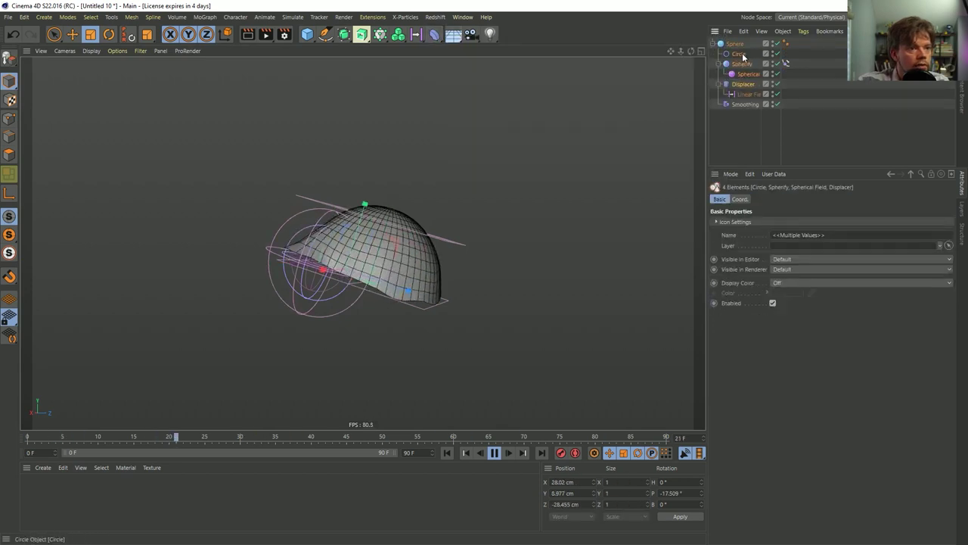
{"action": "left_click", "coordinate": [760, 199]}
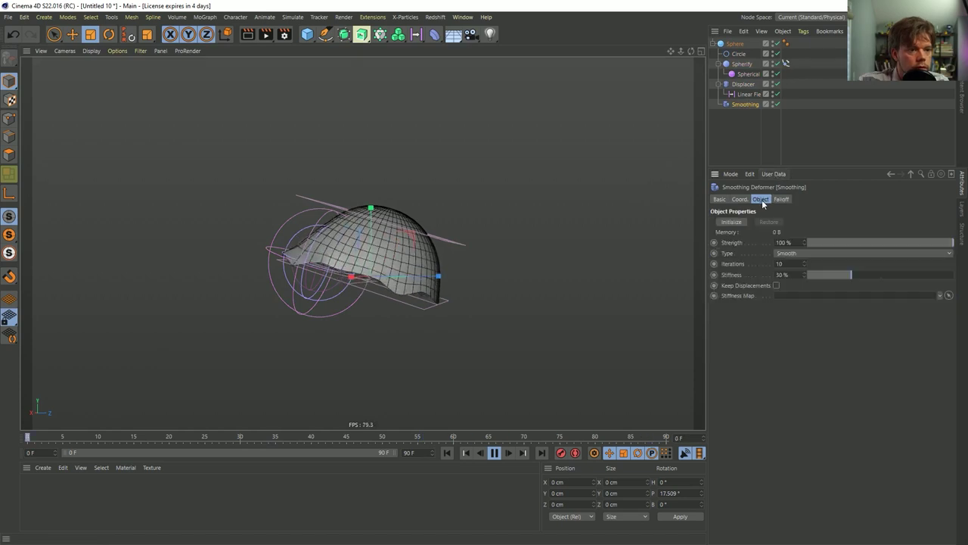
{"action": "left_click_drag", "start_coordinate": [839, 277], "coordinate": [943, 279]}
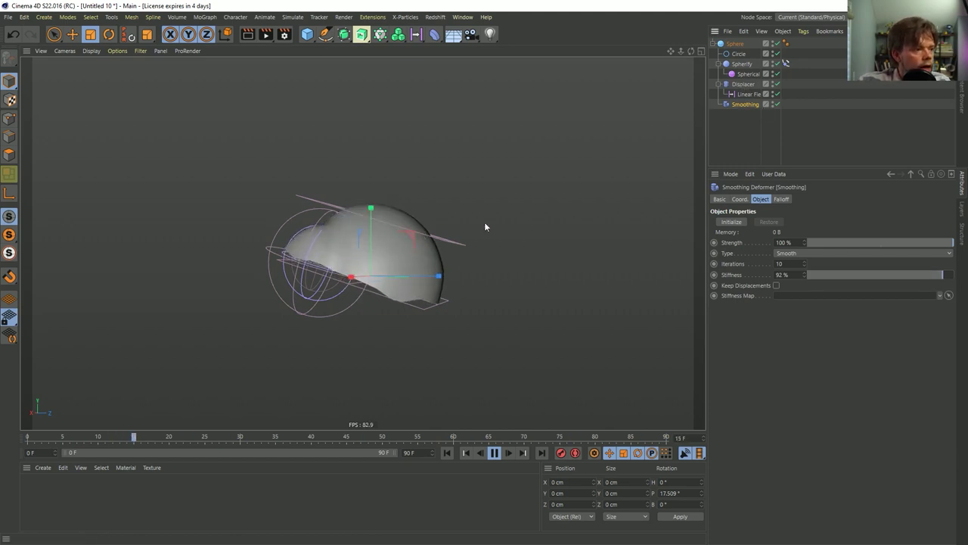
{"action": "left_click", "coordinate": [735, 43]}
{"action": "left_click", "coordinate": [347, 36], "text": "alt"}
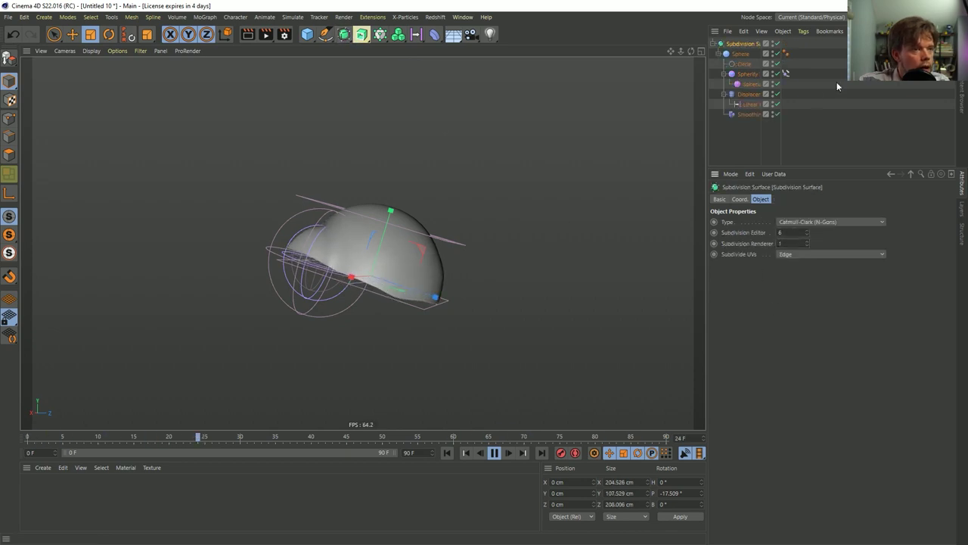
- Slide the sphere along the circle and keyframe its Align to Spline position at -17%
{"action": "left_click", "coordinate": [785, 74]}
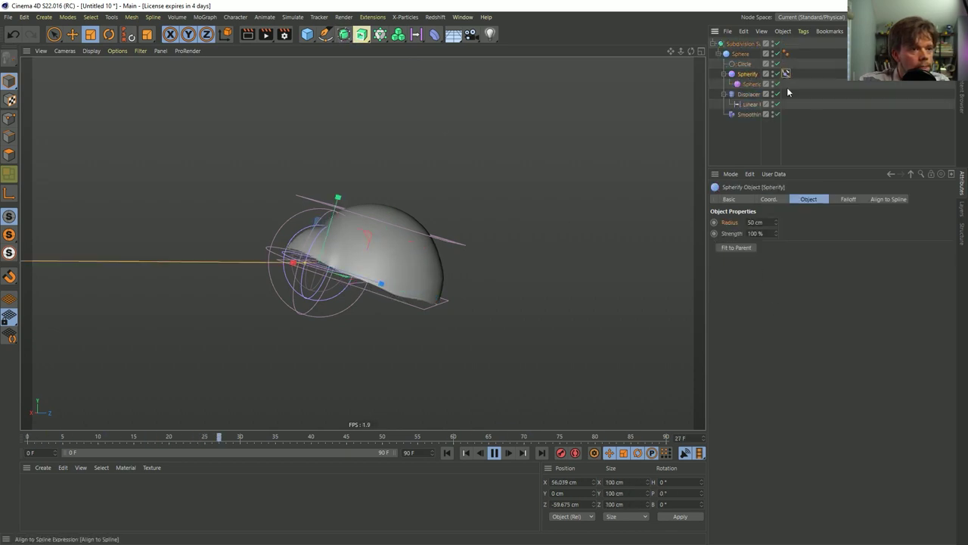
{"action": "left_click", "coordinate": [744, 44]}
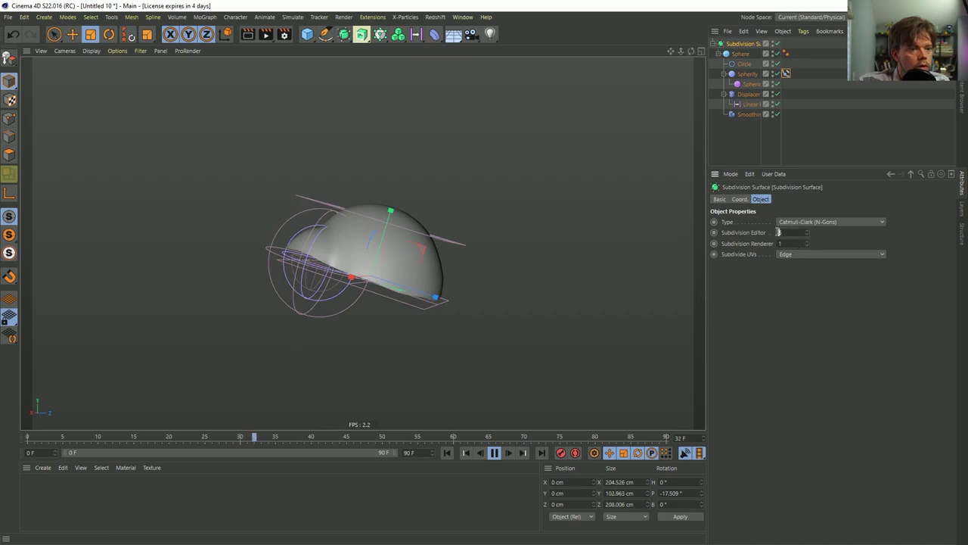
{"action": "left_click", "coordinate": [784, 73]}
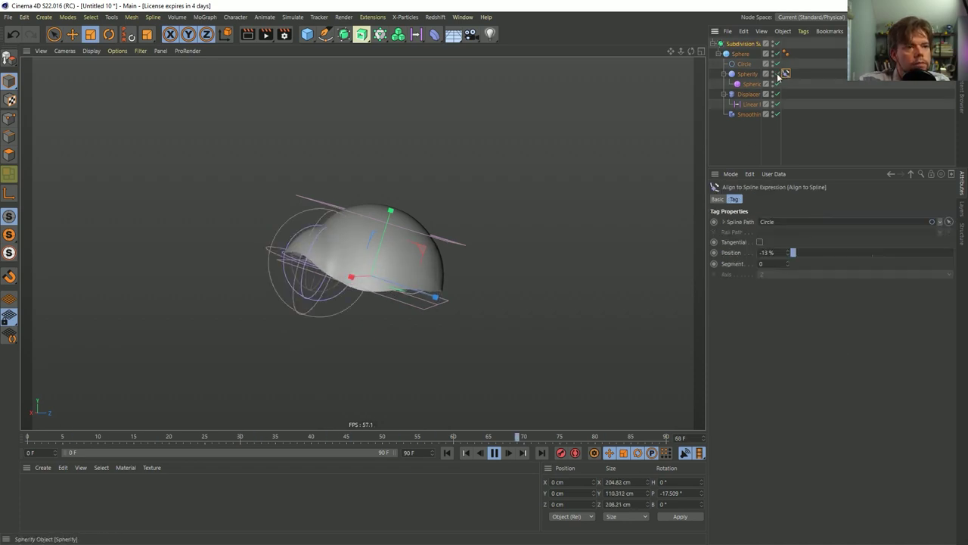
{"action": "mouse_move", "coordinate": [789, 251]}
{"action": "left_mouse_down"}
{"action": "mouse_move", "coordinate": [840, 252]}
{"action": "mouse_move", "coordinate": [795, 251]}
{"action": "left_mouse_up"}
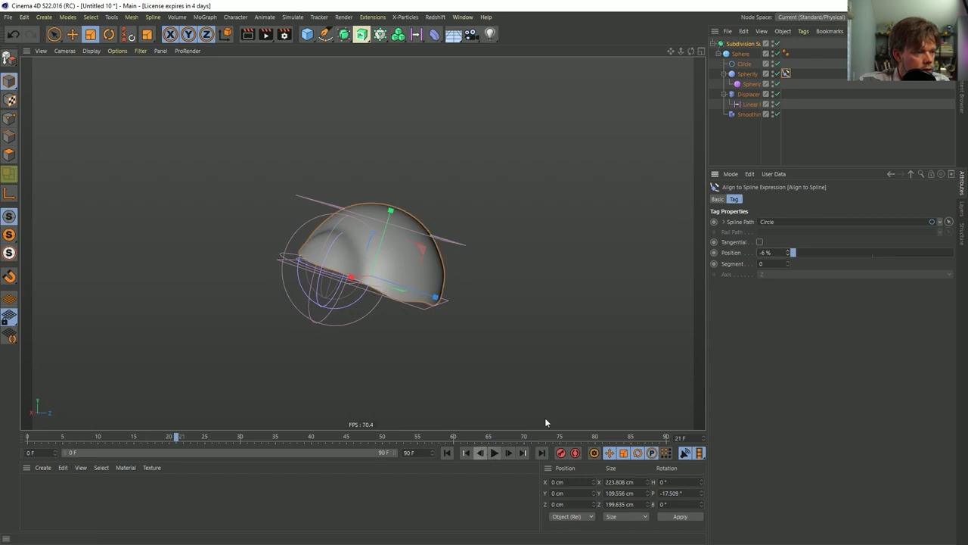
{"action": "left_click", "coordinate": [445, 453]}
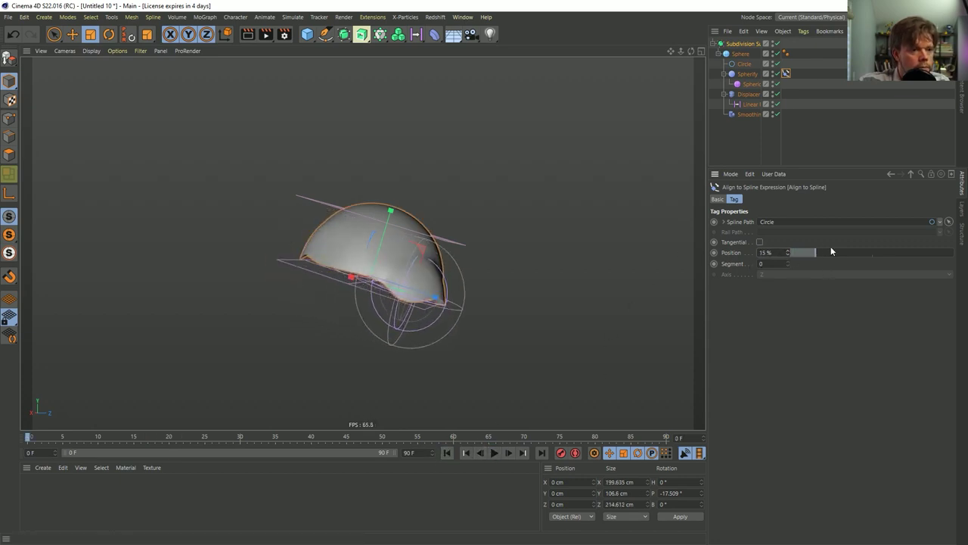
{"action": "left_click", "coordinate": [497, 453]}
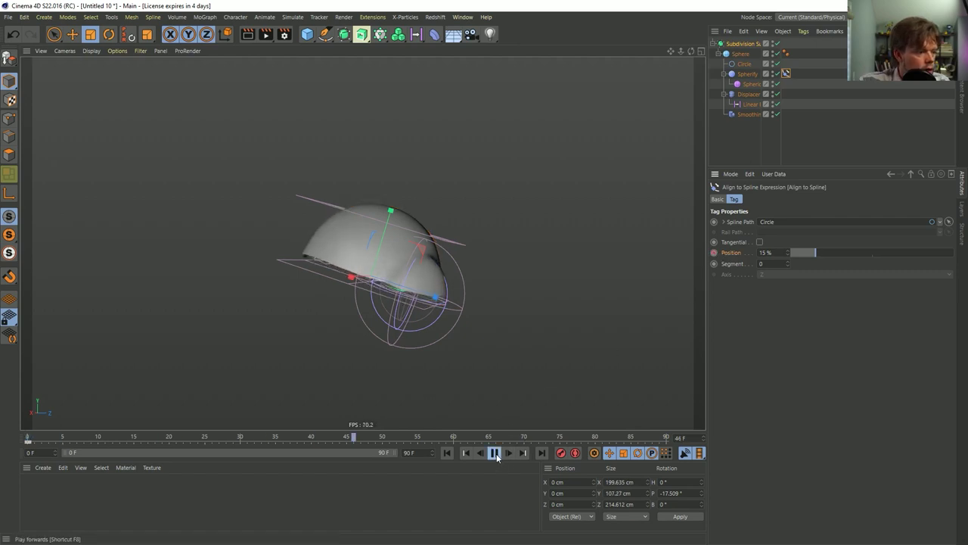
{"action": "left_click", "coordinate": [495, 454]}
{"action": "left_click_drag", "start_coordinate": [818, 251], "coordinate": [786, 252]}
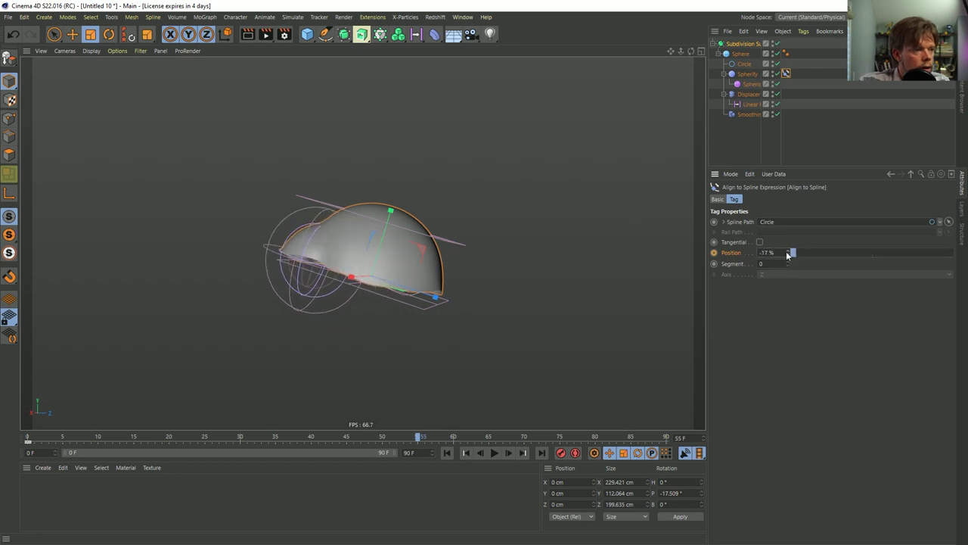
{"action": "left_click", "coordinate": [713, 252], "text": "ctrl"}
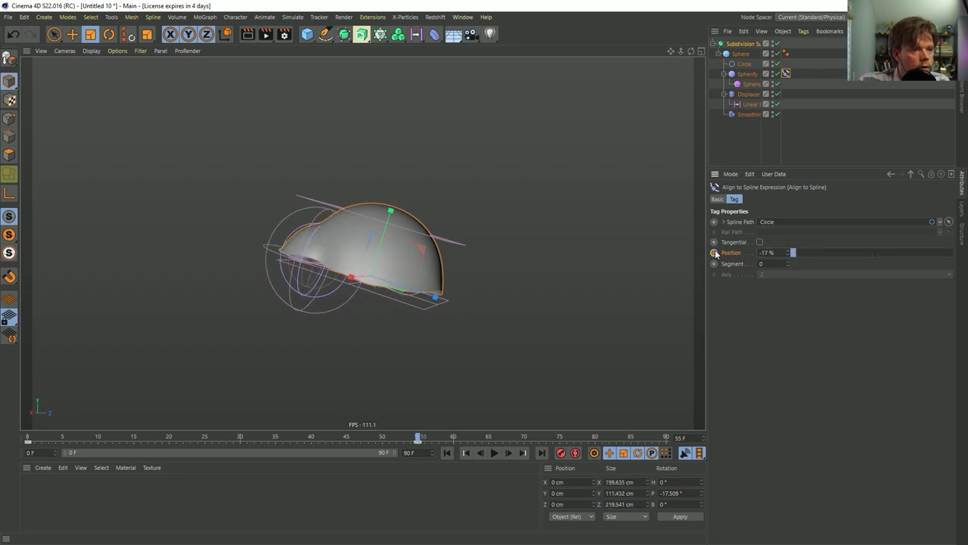
- Keyframe the Spherical Field's remapping Strength at 100% on frame 24
{"action": "left_click", "coordinate": [752, 84]}
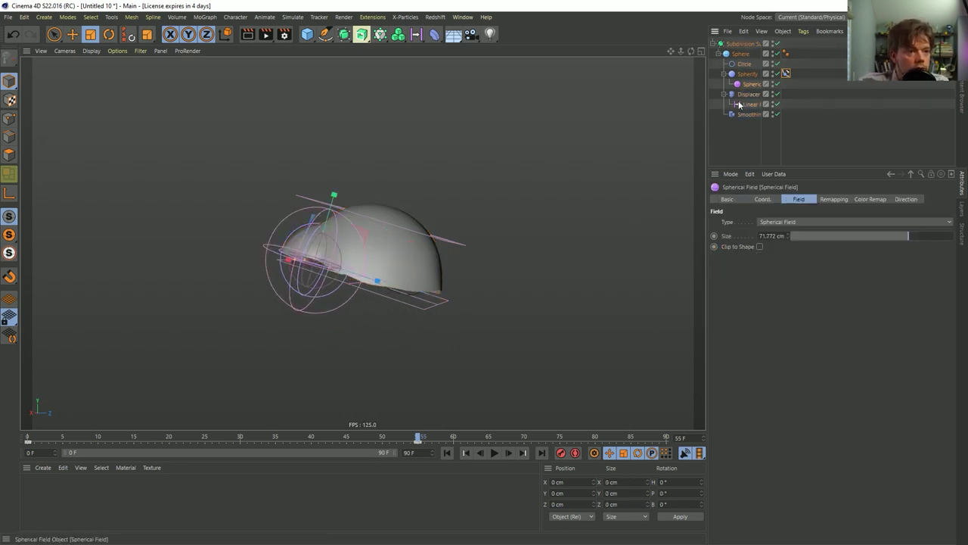
{"action": "left_click", "coordinate": [447, 453]}
{"action": "left_click", "coordinate": [495, 452]}
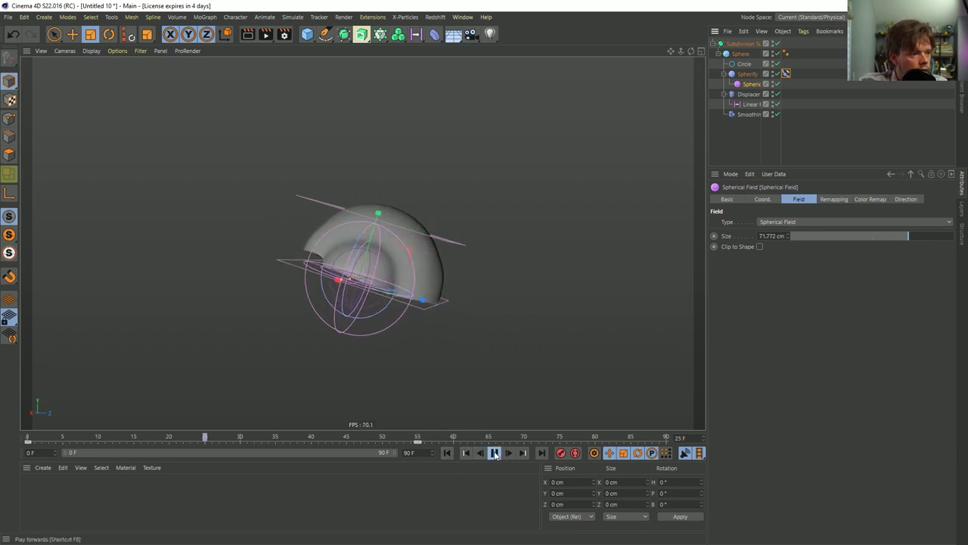
{"action": "left_click", "coordinate": [496, 452]}
{"action": "left_click", "coordinate": [448, 453]}
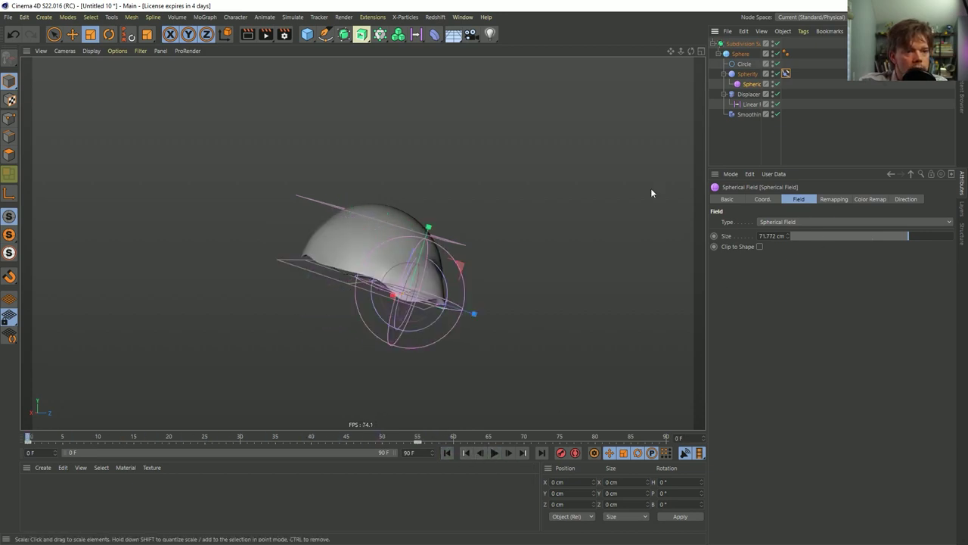
{"action": "left_click", "coordinate": [835, 200]}
{"action": "left_click_drag", "start_coordinate": [858, 283], "coordinate": [764, 286]}
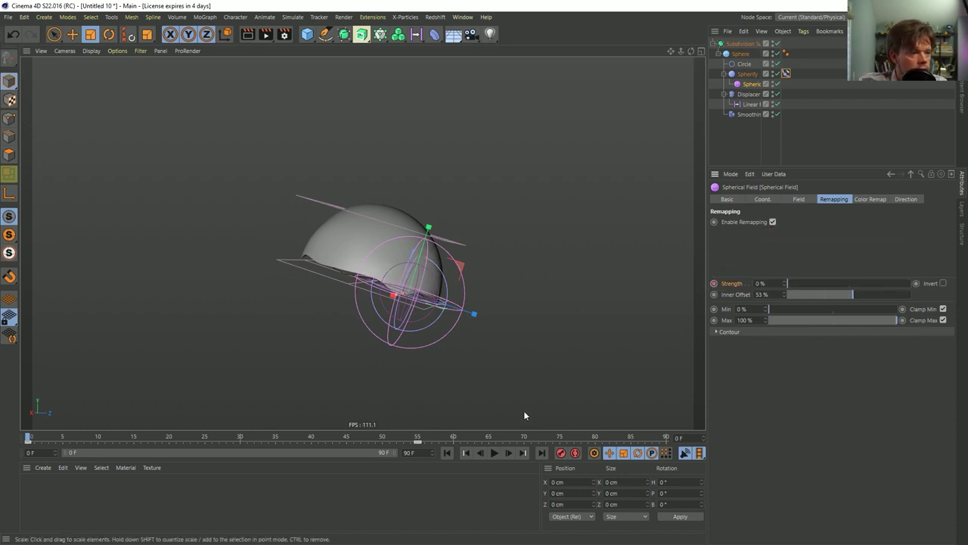
{"action": "left_click", "coordinate": [494, 452]}
{"action": "left_click", "coordinate": [495, 453]}
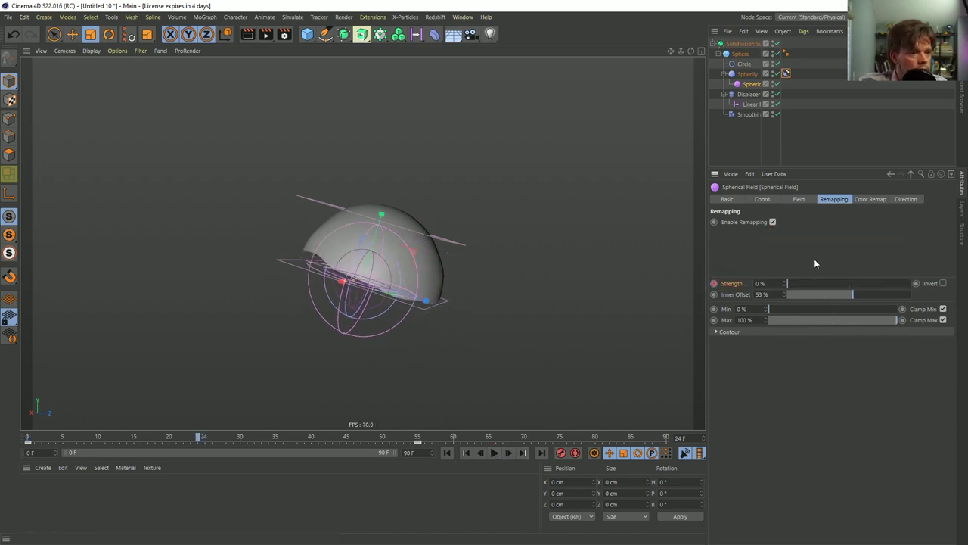
{"action": "left_click_drag", "start_coordinate": [806, 283], "coordinate": [912, 283]}
{"action": "left_click", "coordinate": [713, 283]}
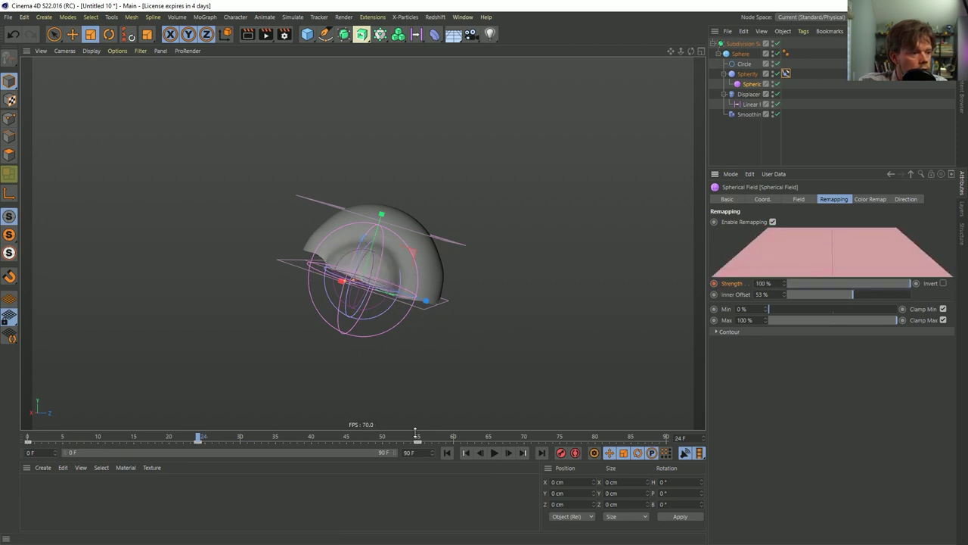
- Keyframe the field Strength at 0% on frame 55 and replay the animation
{"action": "left_click", "coordinate": [416, 439]}
{"action": "left_click_drag", "start_coordinate": [867, 285], "coordinate": [756, 304]}
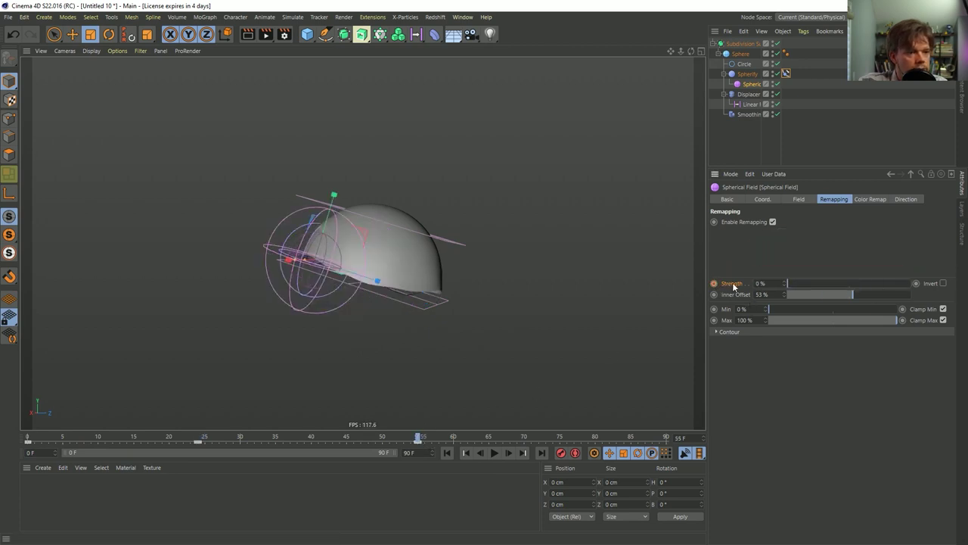
{"action": "left_click", "coordinate": [713, 283]}
{"action": "left_click", "coordinate": [830, 125]}
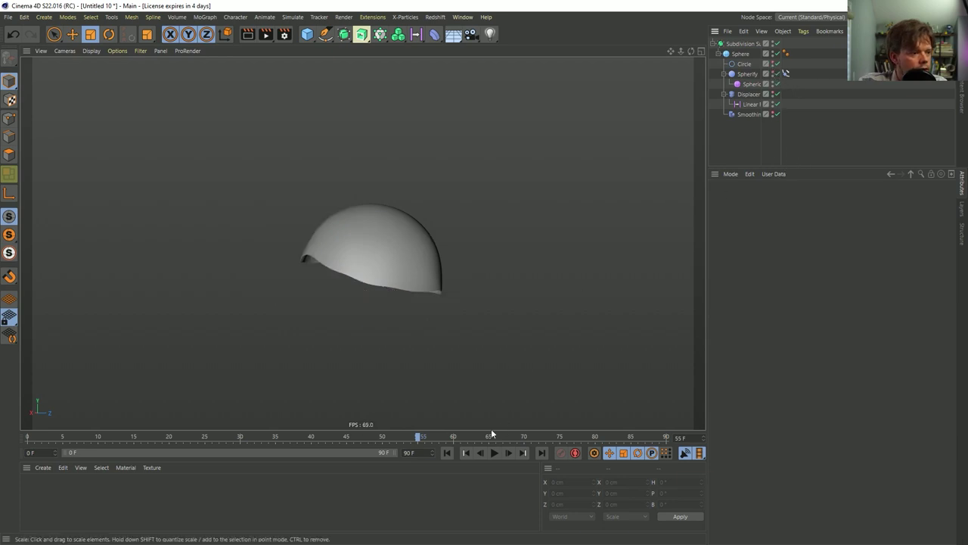
{"action": "left_click", "coordinate": [447, 452]}
{"action": "left_click", "coordinate": [494, 453]}
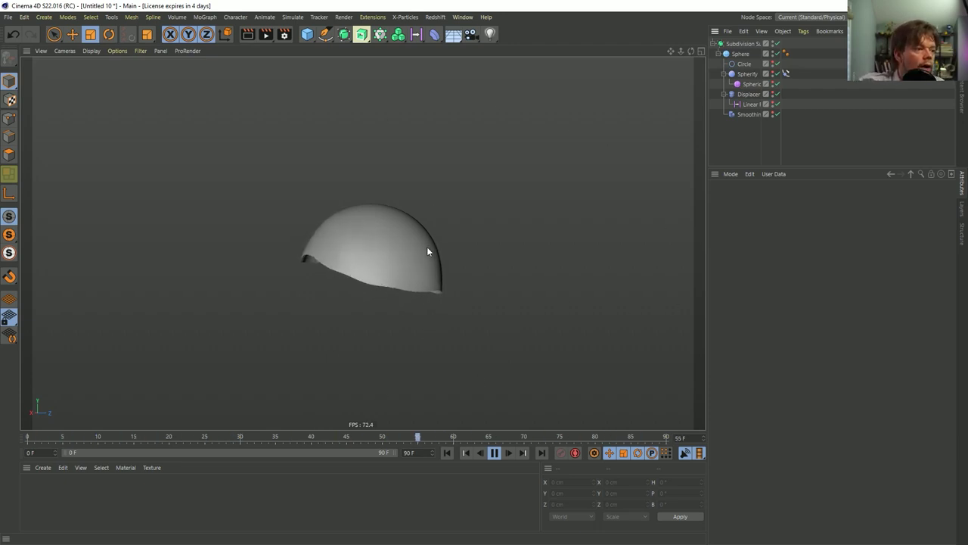
- Set the Displacer's Noise shader Animation Speed to 0.5
{"action": "left_click", "coordinate": [749, 94]}
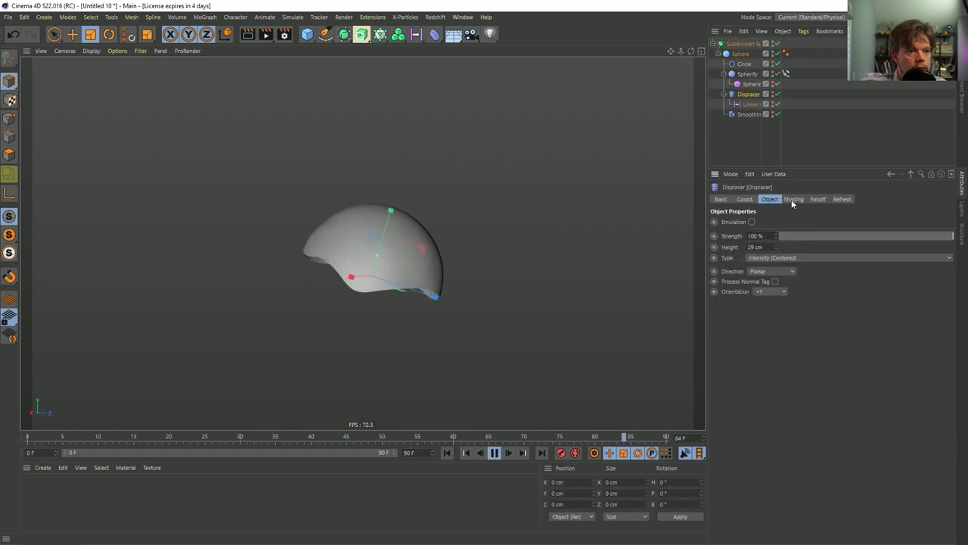
{"action": "left_click", "coordinate": [793, 199]}
{"action": "left_click", "coordinate": [754, 253]}
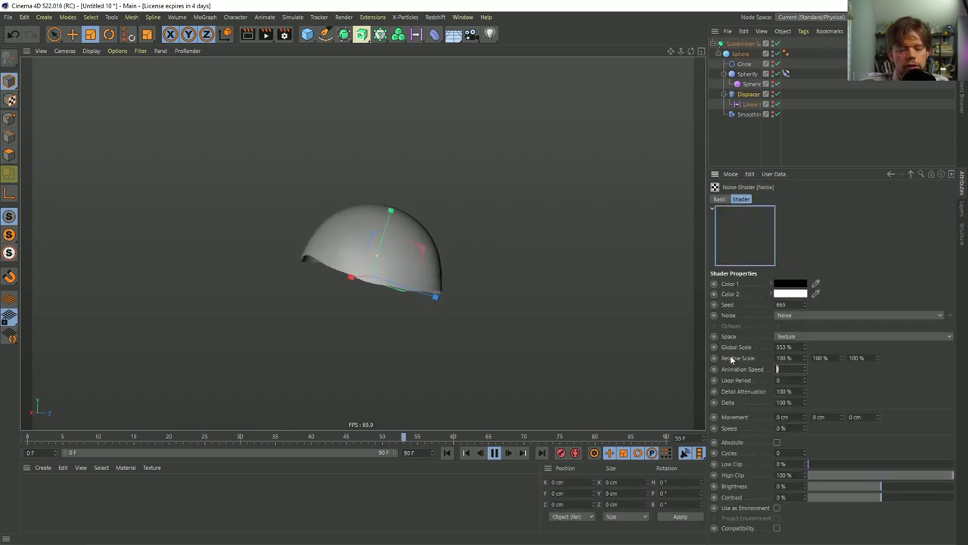
{"action": "type", "text": "0.5"}
{"action": "key", "text": "Return"}
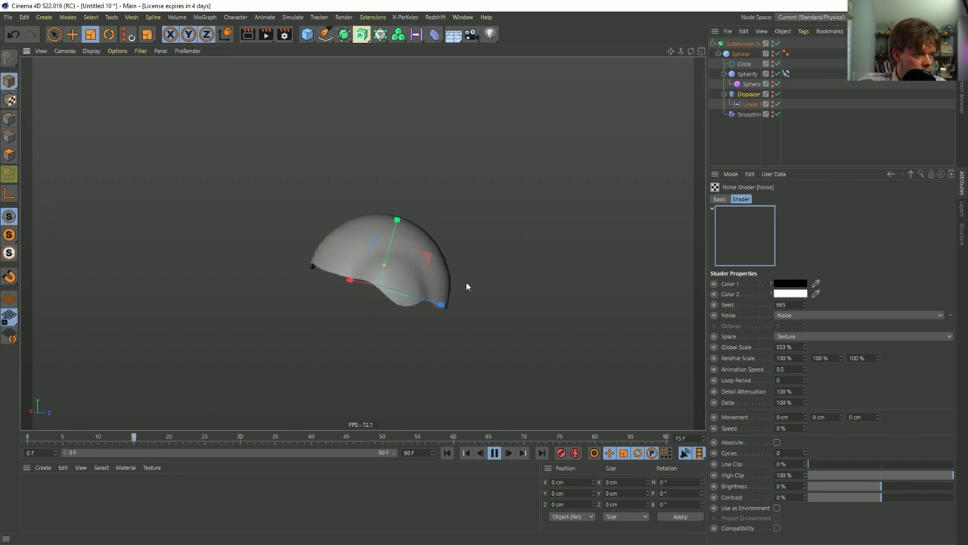
{"action": "key", "text": "alt+Tab"}
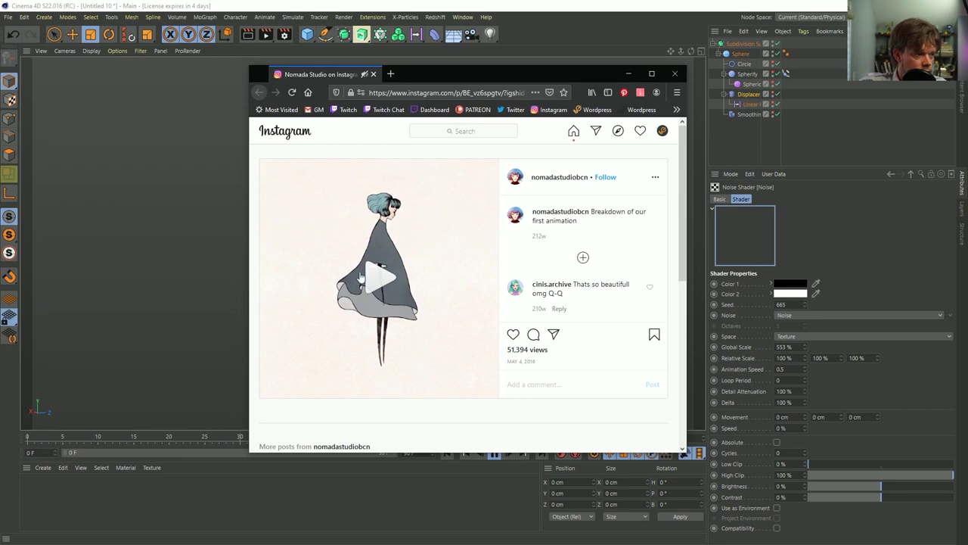
- Close the Firefox window with the Instagram post to get back to Cinema 4D
{"action": "left_click", "coordinate": [632, 55]}
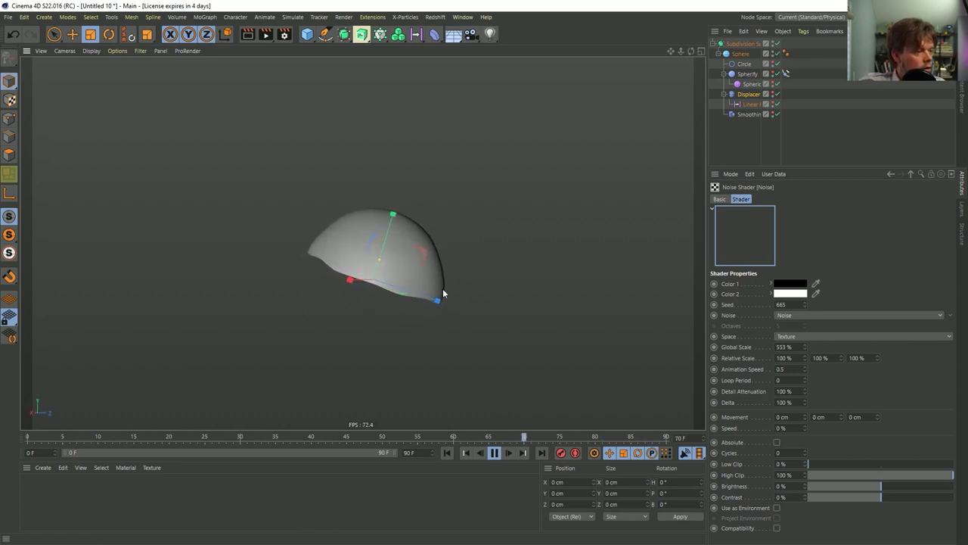
- Stop playback and return the timeline to frame 0
{"action": "left_click", "coordinate": [495, 453]}
{"action": "left_click", "coordinate": [447, 452]}
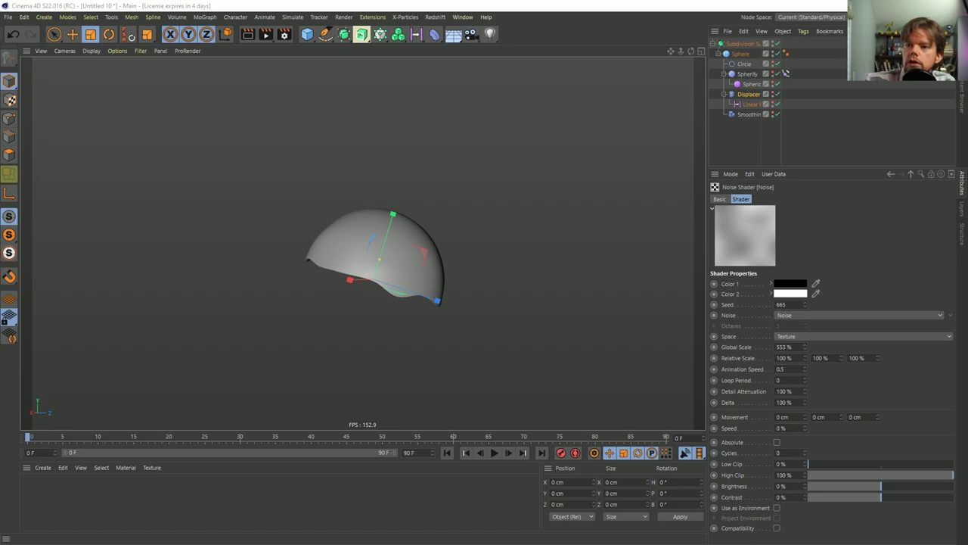
- Glance at the Instagram reference post, then dismiss it
{"action": "key", "text": "alt+Tab"}
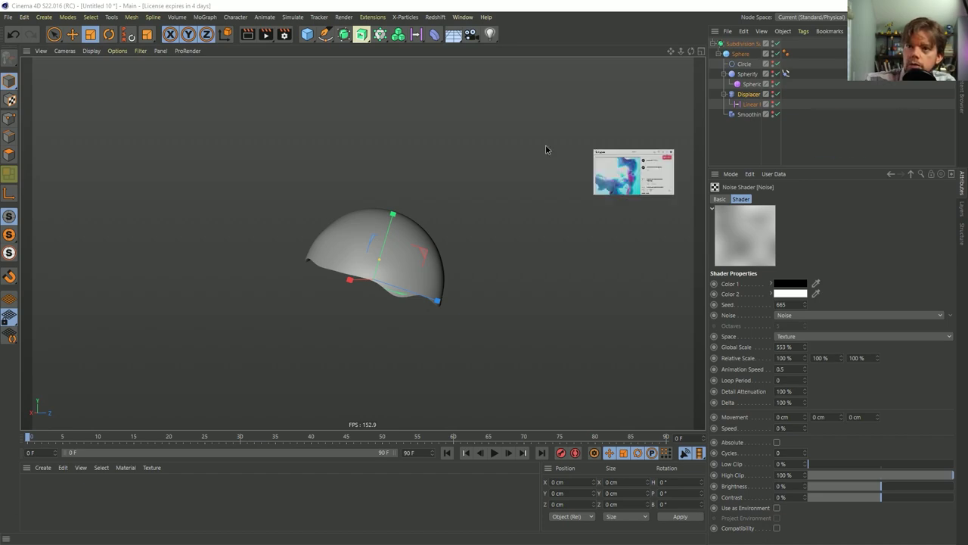
{"action": "left_click_drag", "start_coordinate": [532, 163], "coordinate": [369, 79]}
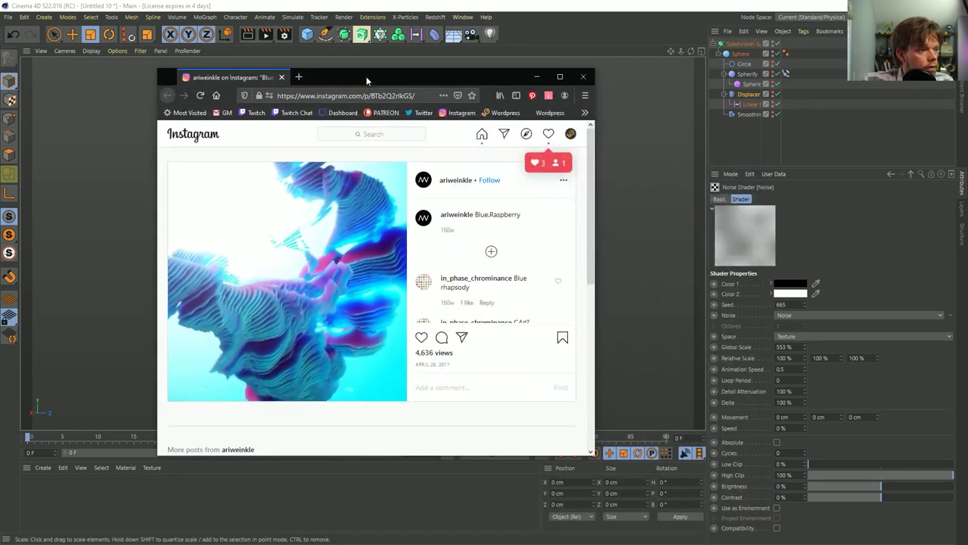
{"action": "left_click", "coordinate": [538, 77]}
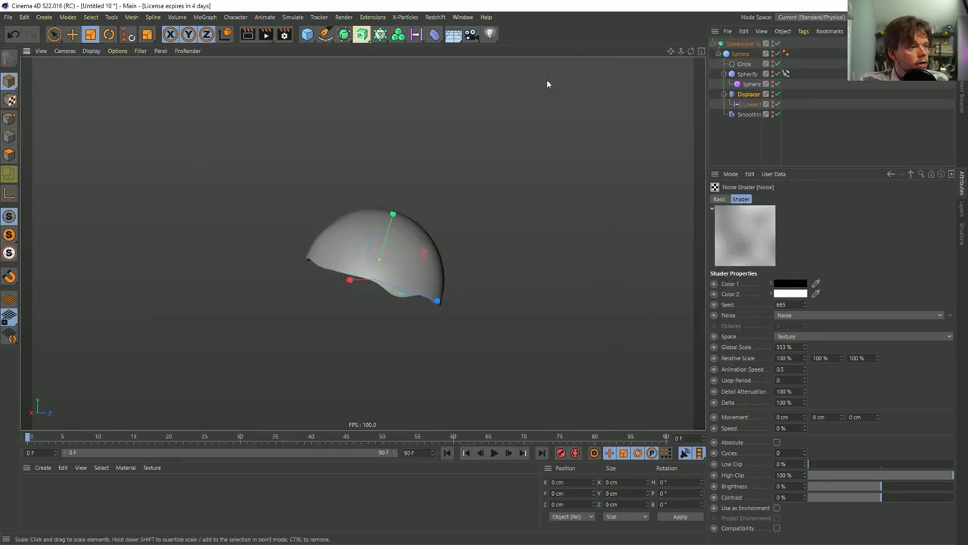
- Save the scene as [5a]ManualClothDeformation.c4d, adapting the [4a]SpiralDisplace.c4d name
{"action": "key", "text": "ctrl+s"}
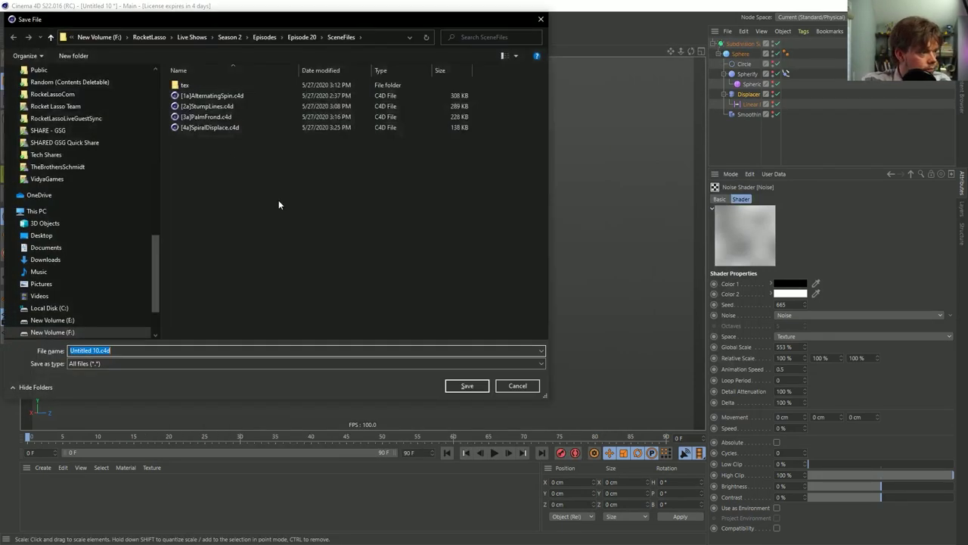
{"action": "left_click", "coordinate": [204, 127]}
{"action": "left_click", "coordinate": [87, 350]}
{"action": "left_click", "coordinate": [75, 351]}
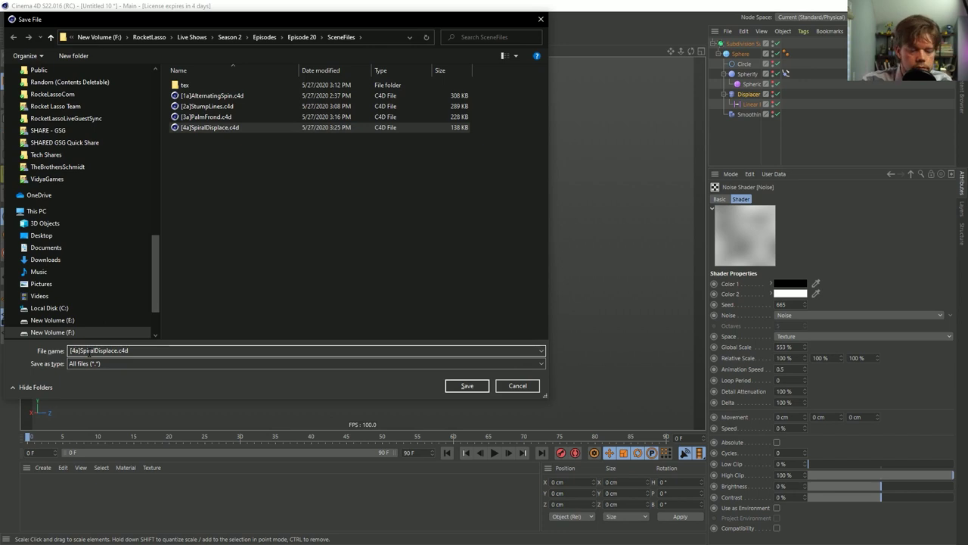
{"action": "key", "text": "BackSpace"}
{"action": "type", "text": "5"}
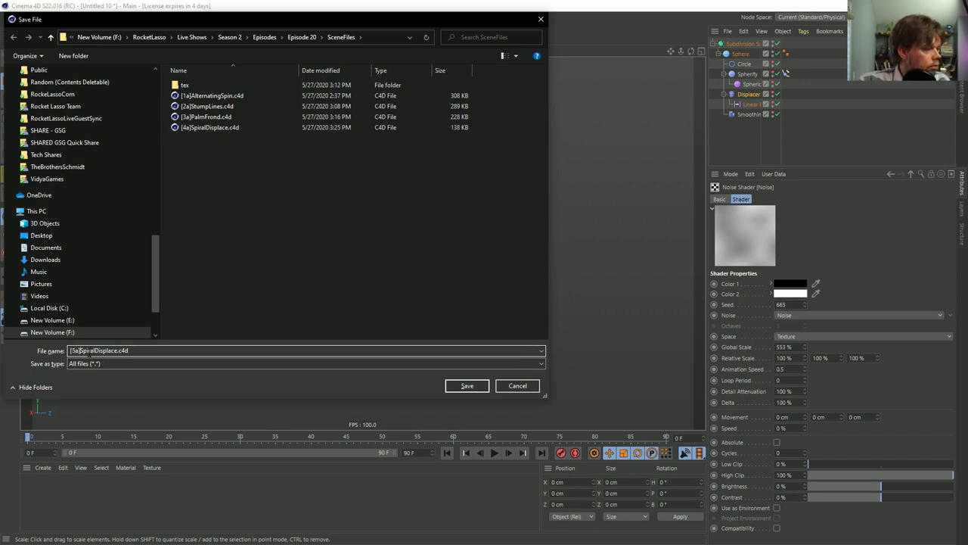
{"action": "left_click_drag", "start_coordinate": [80, 350], "coordinate": [109, 351]}
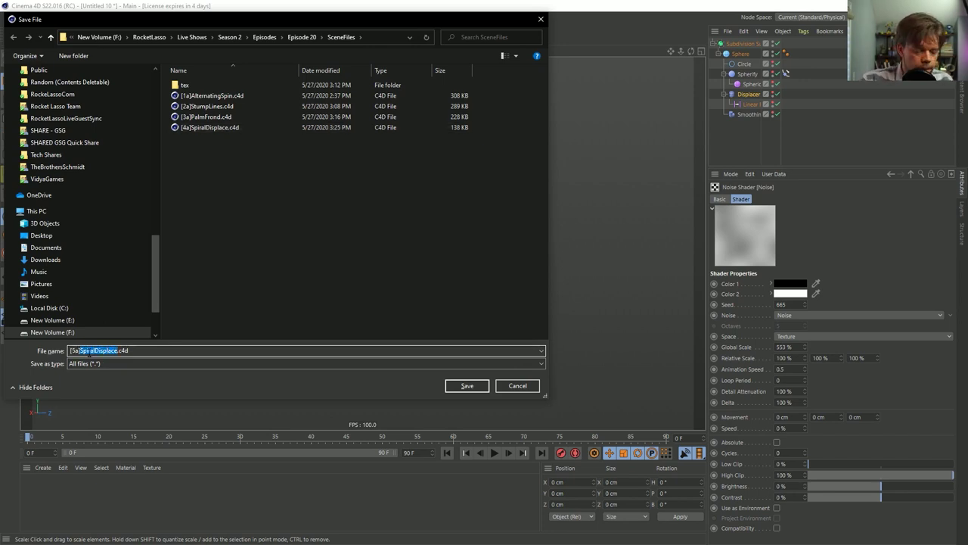
{"action": "type", "text": "Ma sua"}
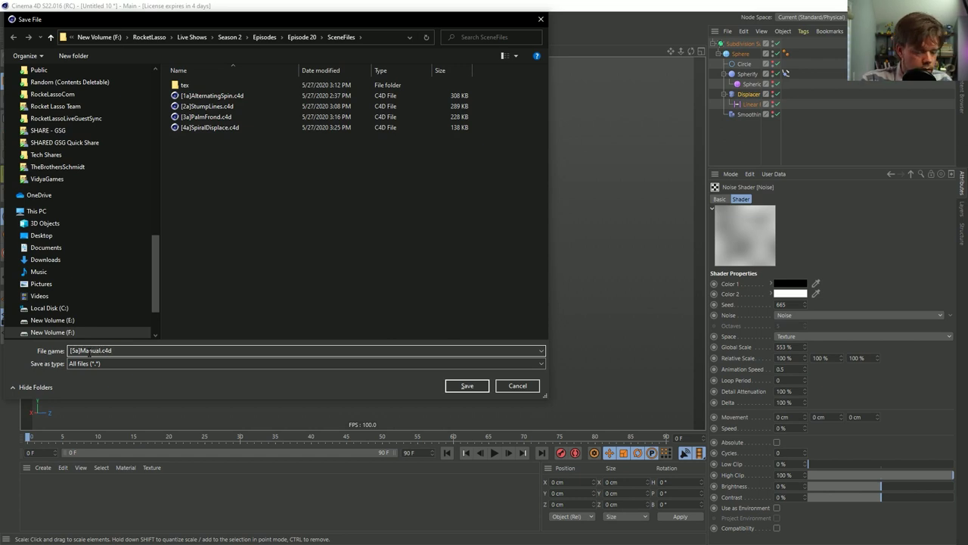
{"action": "type", "text": "lC"}
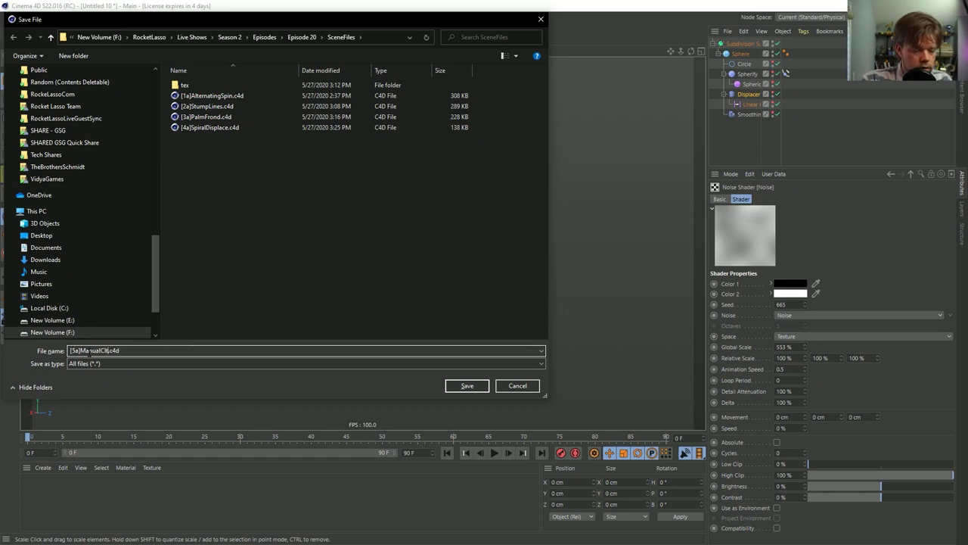
{"action": "key", "text": "BackSpace"}
{"action": "type", "text": "othDeformation"}
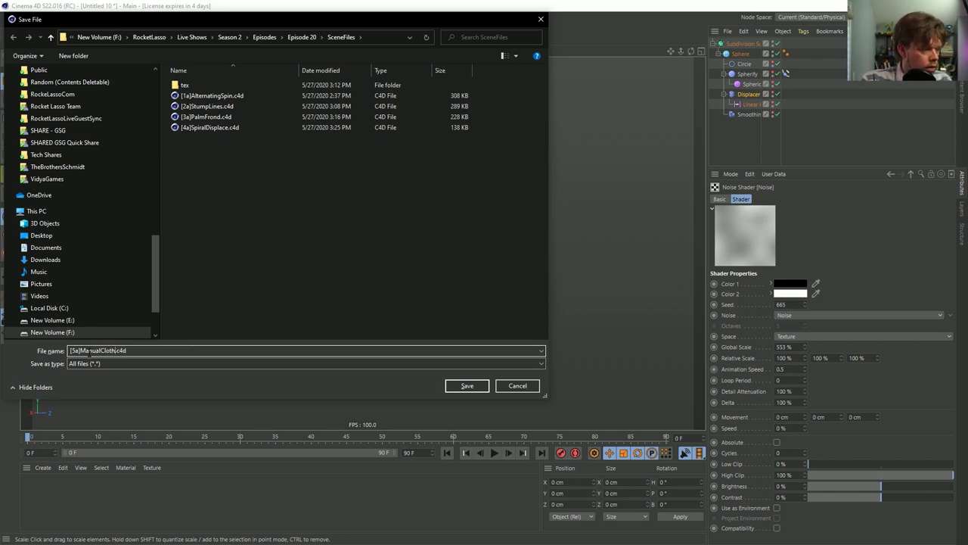
{"action": "key", "text": "Return"}
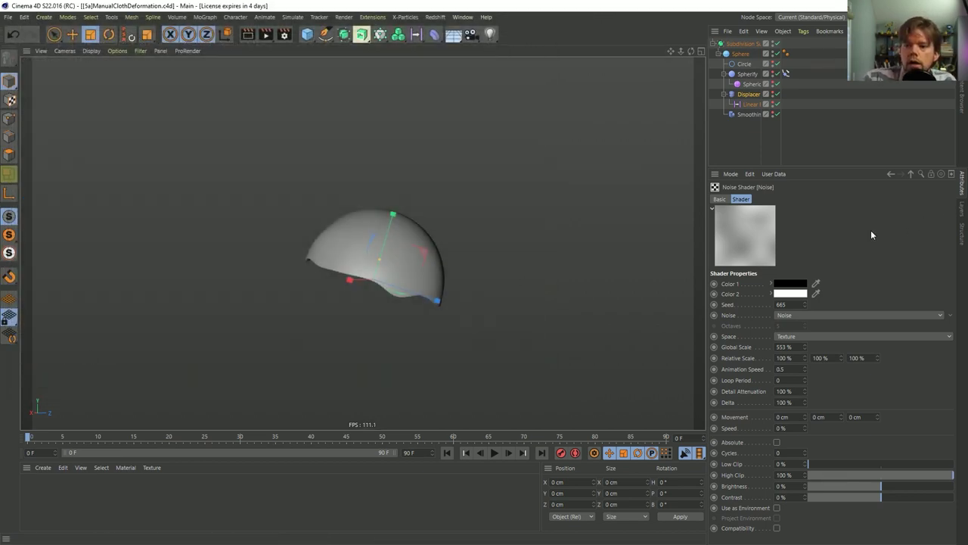
- Put away the reference post and create a new empty project, Untitled 11
{"action": "key", "text": "alt+Tab"}
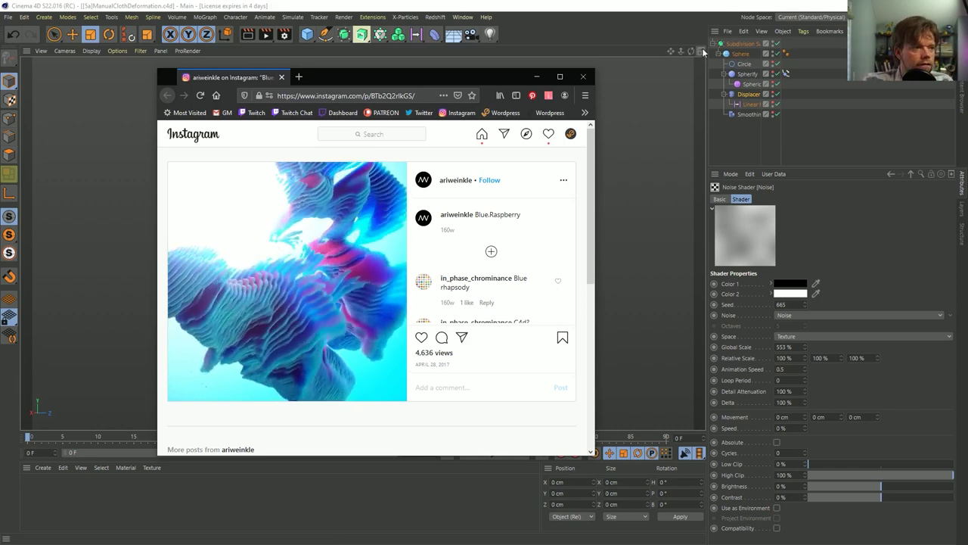
{"action": "left_click", "coordinate": [629, 37]}
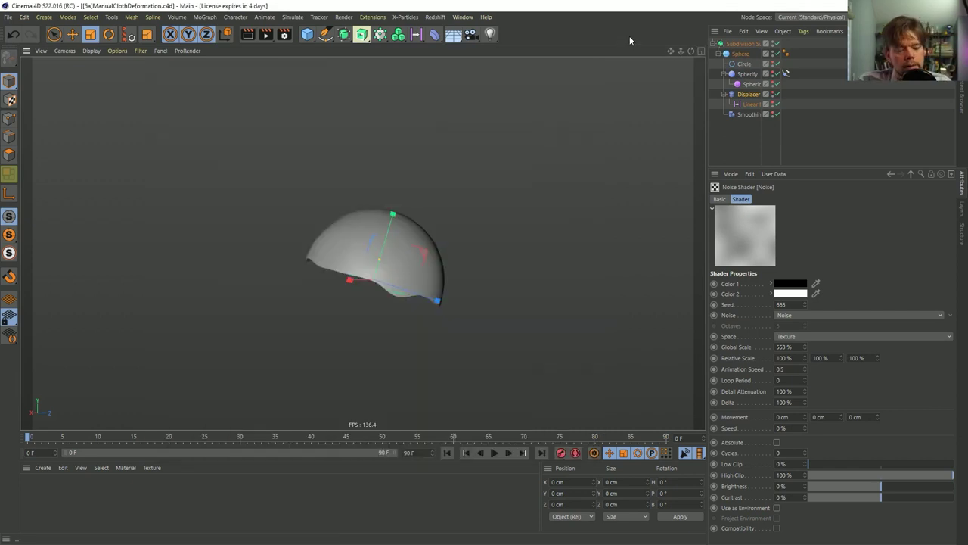
{"action": "key", "text": "ctrl+n"}
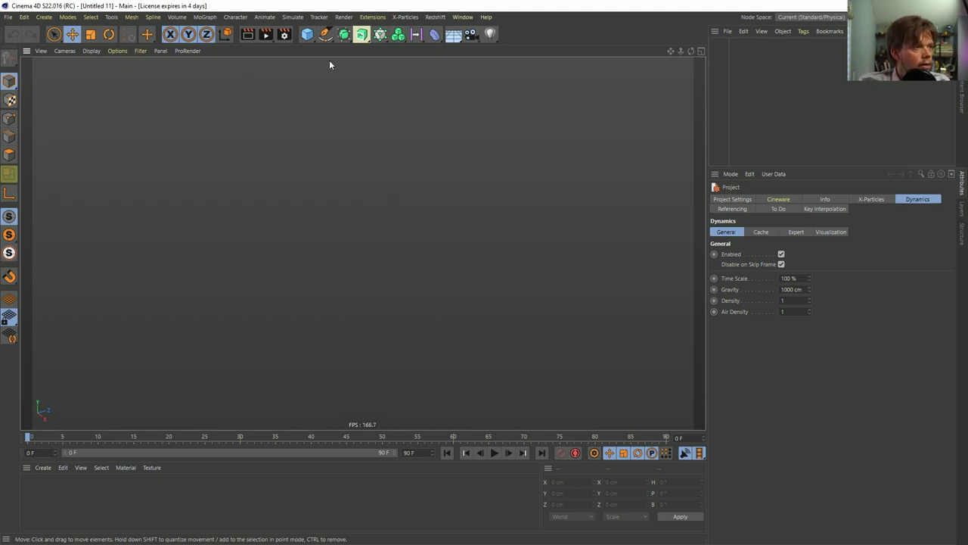
- Browse the generator, primitive and spline palettes to reach the n-Side spline
{"action": "left_click_drag", "start_coordinate": [378, 34], "coordinate": [374, 36]}
{"action": "left_click_drag", "start_coordinate": [307, 34], "coordinate": [307, 34]}
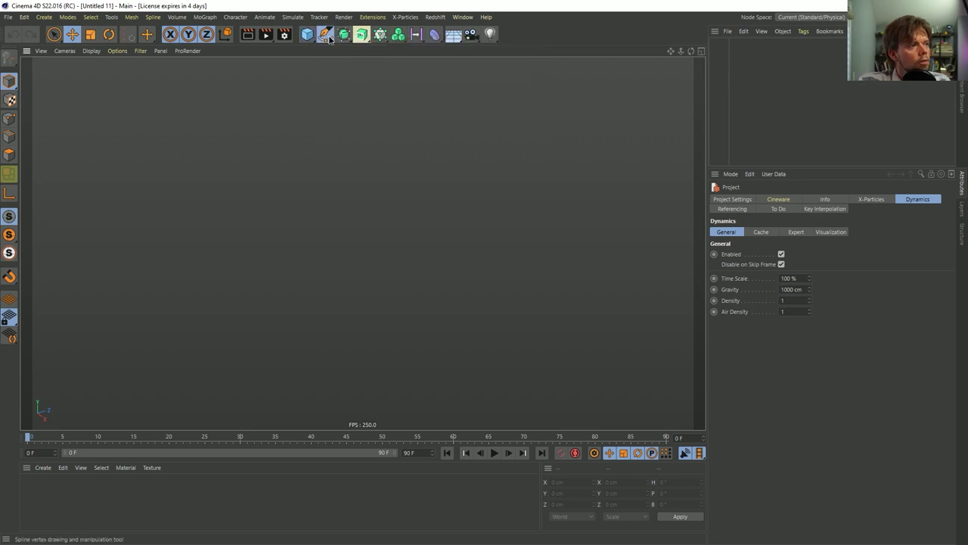
{"action": "left_click_drag", "start_coordinate": [325, 34], "coordinate": [325, 34]}
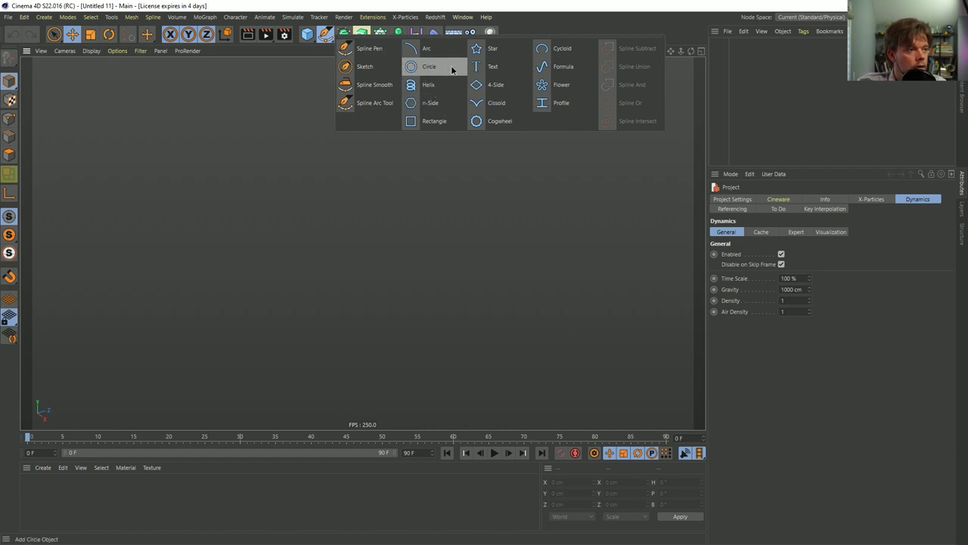
{"action": "left_click", "coordinate": [433, 120]}
{"action": "left_click", "coordinate": [344, 34]}
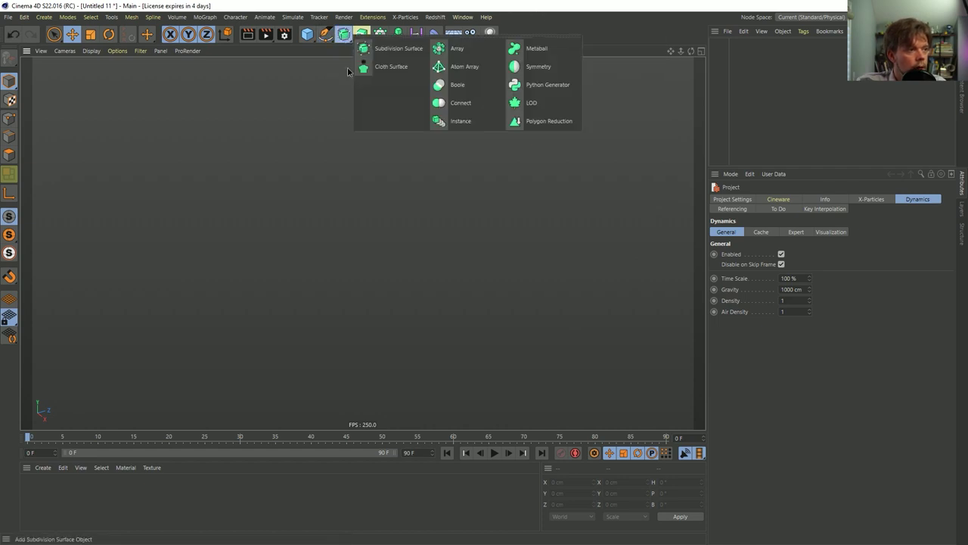
{"action": "left_click", "coordinate": [361, 34]}
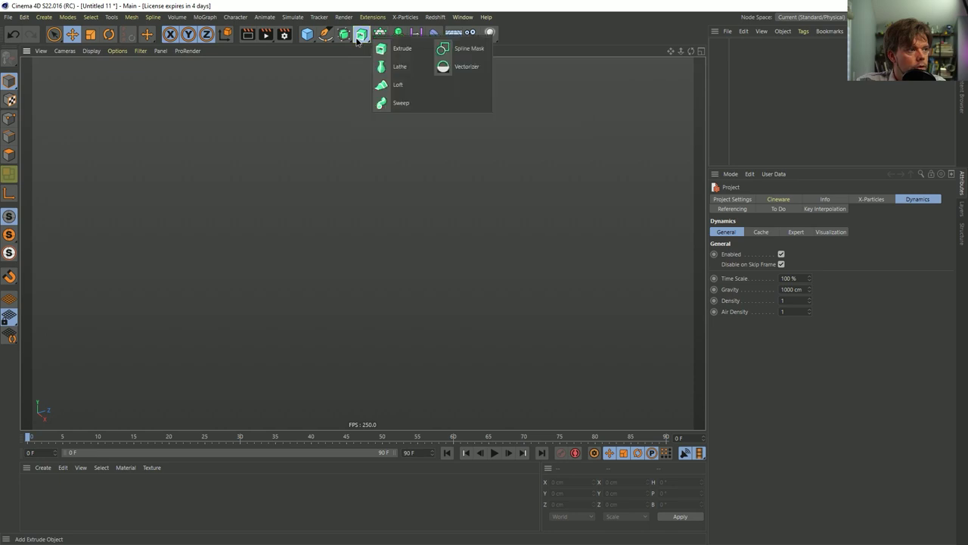
{"action": "left_click", "coordinate": [343, 34]}
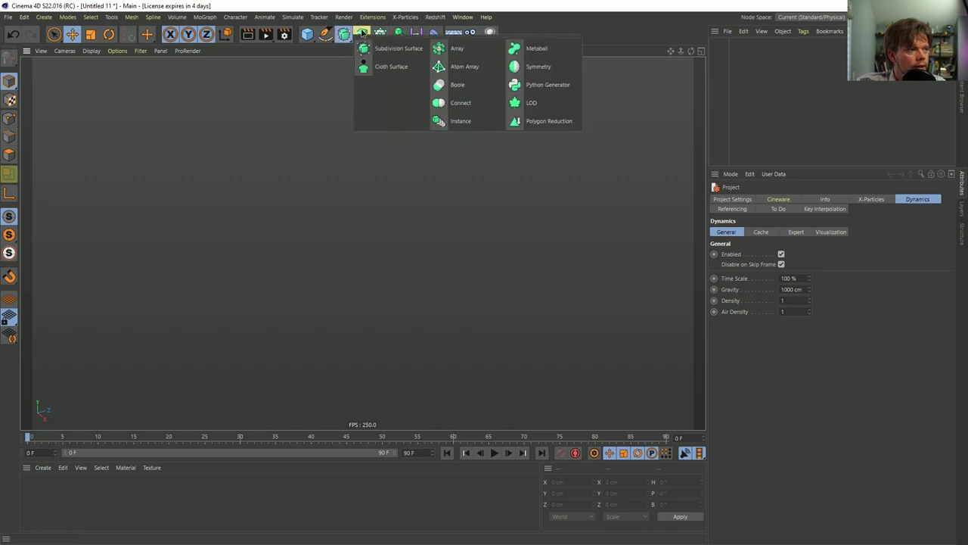
{"action": "left_click", "coordinate": [325, 34]}
- Add an n-Side spline on the XZ plane with 13 sides
{"action": "left_click", "coordinate": [435, 112]}
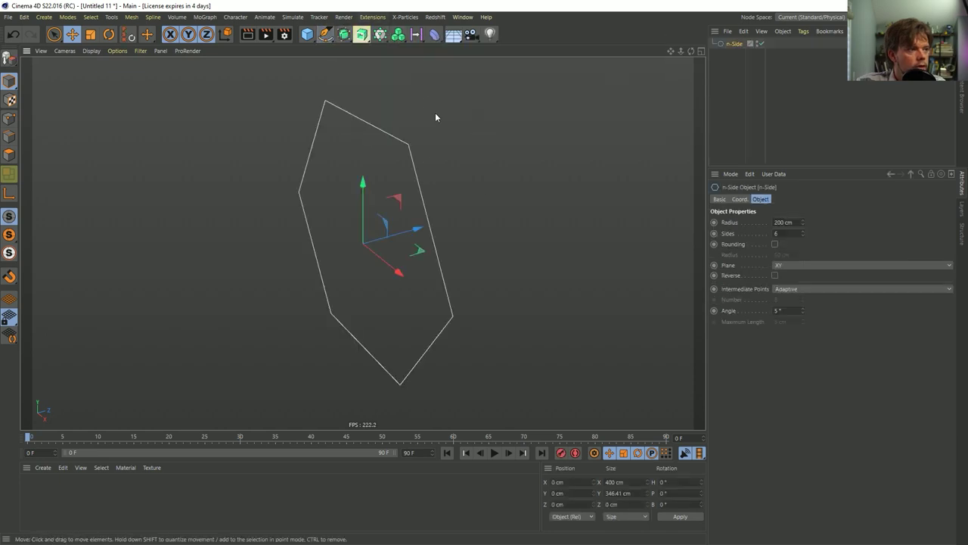
{"action": "left_click", "coordinate": [793, 266]}
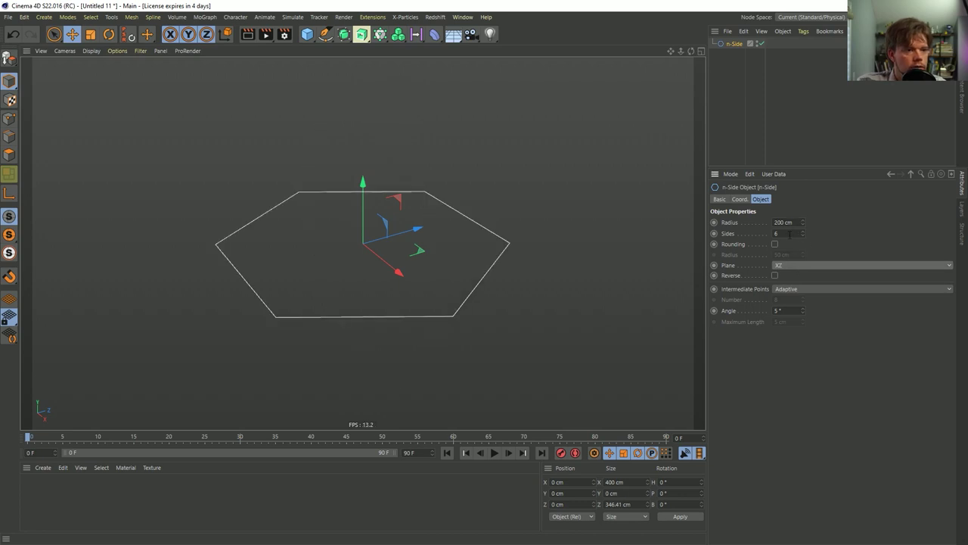
{"action": "left_click_drag", "start_coordinate": [803, 233], "coordinate": [804, 230]}
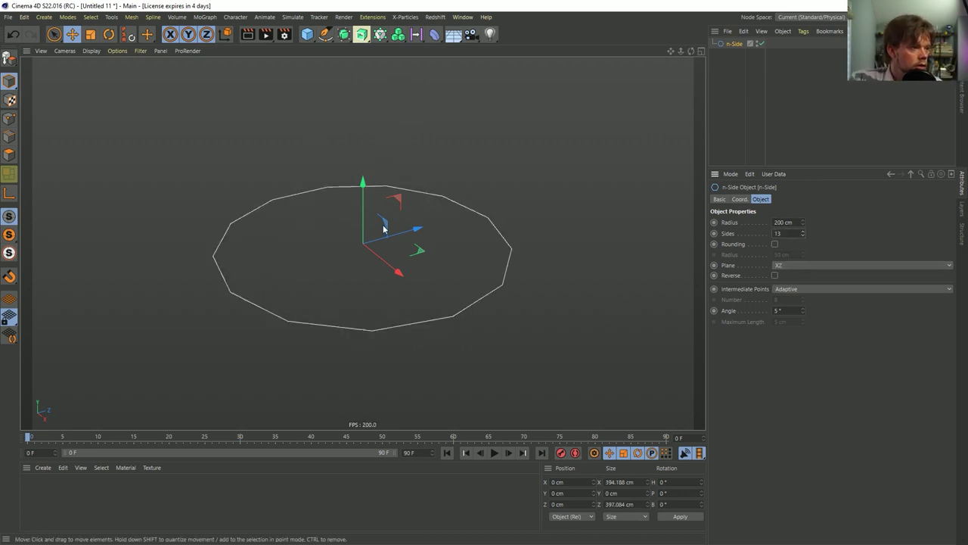
{"action": "left_click_drag", "start_coordinate": [377, 163], "coordinate": [384, 199], "text": "alt"}
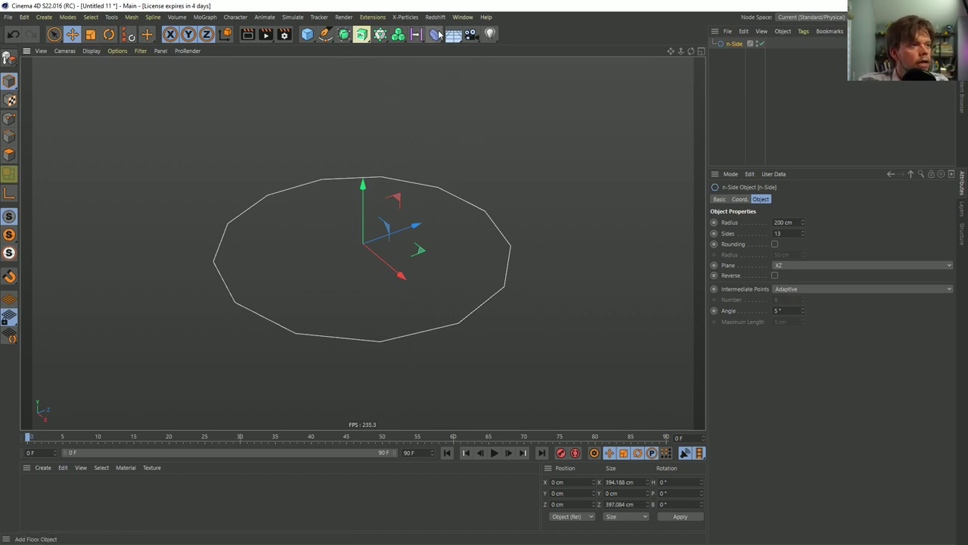
{"action": "left_click_drag", "start_coordinate": [436, 42], "coordinate": [644, 78]}
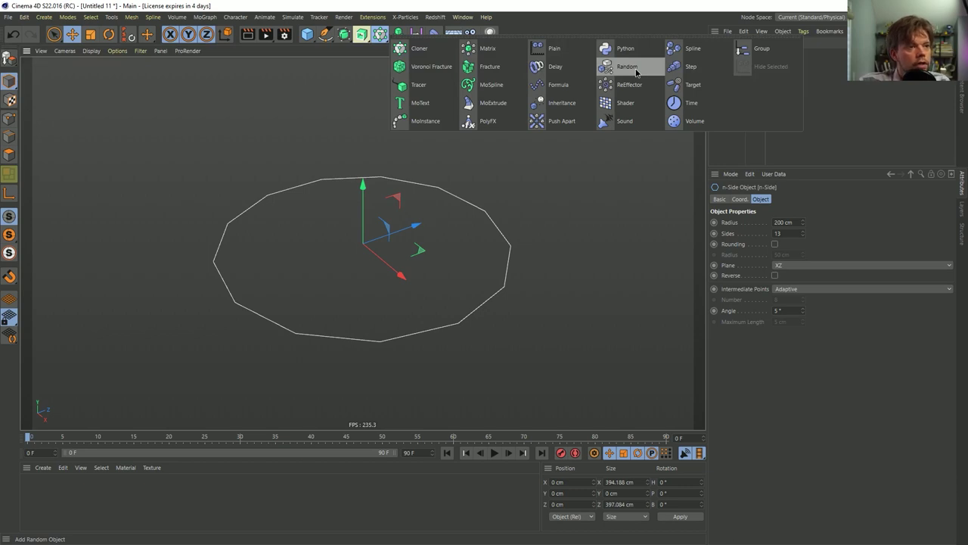
- Add a Random effector that displaces the spline's points, with a 0 cm Y position offset
{"action": "left_click_drag", "start_coordinate": [637, 72], "coordinate": [637, 72]}
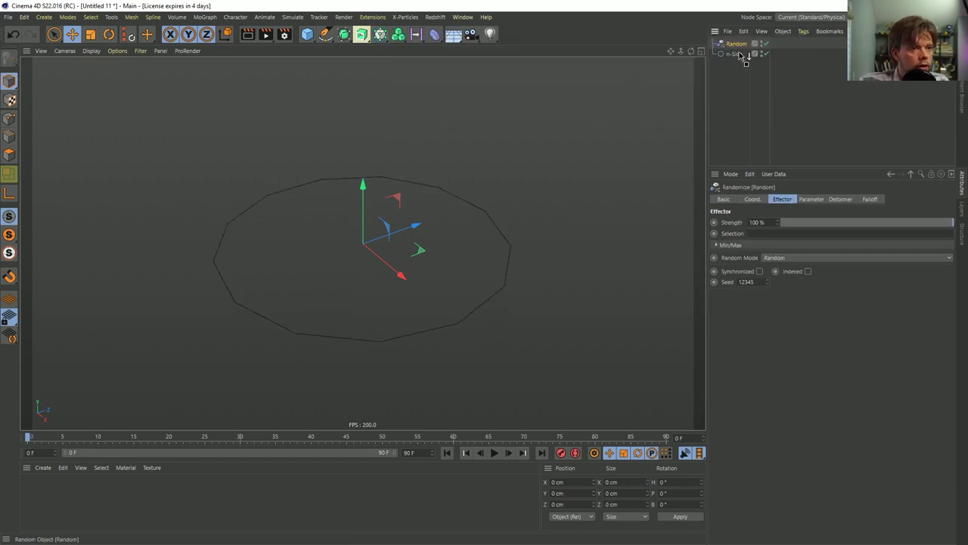
{"action": "left_click", "coordinate": [383, 42]}
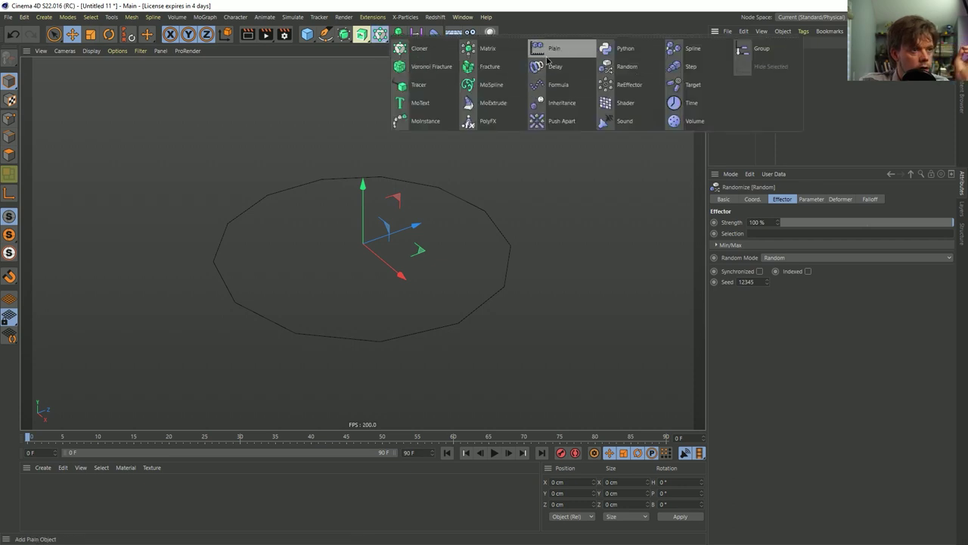
{"action": "left_click", "coordinate": [621, 18]}
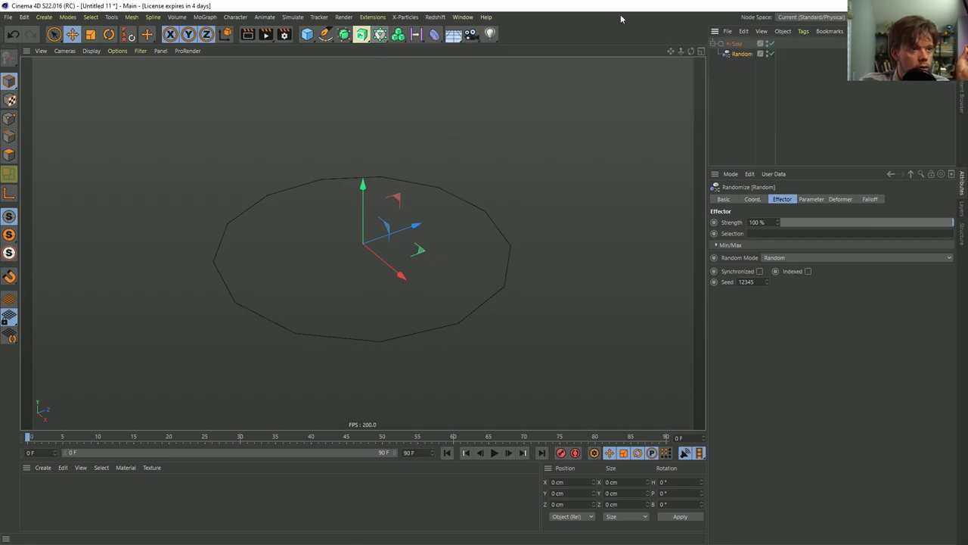
{"action": "left_click", "coordinate": [838, 202]}
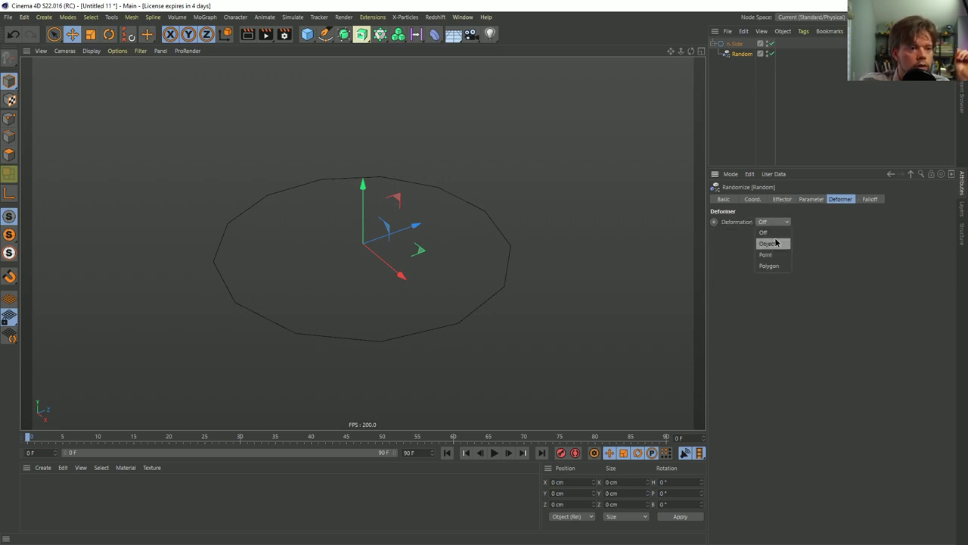
{"action": "left_click", "coordinate": [766, 255]}
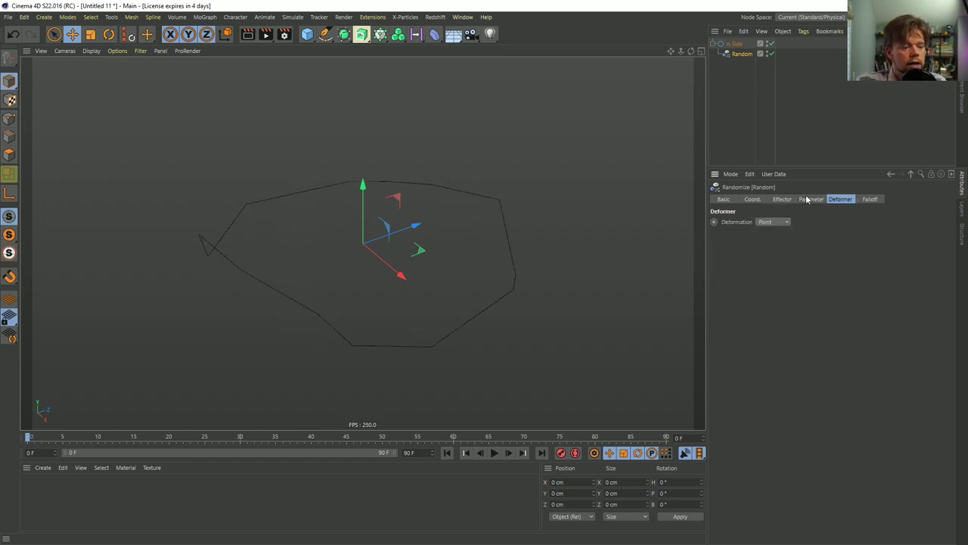
{"action": "left_click_drag", "start_coordinate": [405, 246], "coordinate": [390, 205], "text": "alt"}
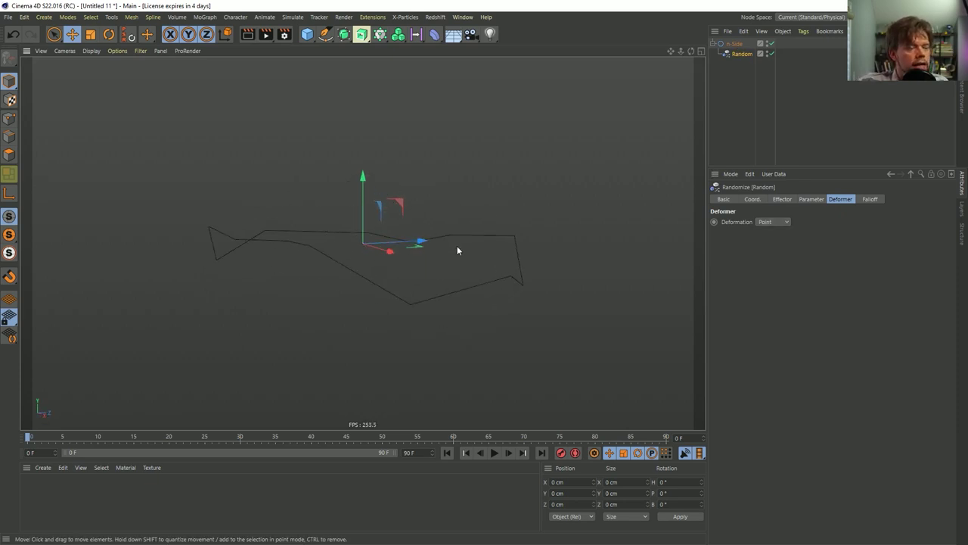
{"action": "left_click_drag", "start_coordinate": [457, 251], "coordinate": [463, 274], "text": "alt"}
{"action": "left_click", "coordinate": [810, 199]}
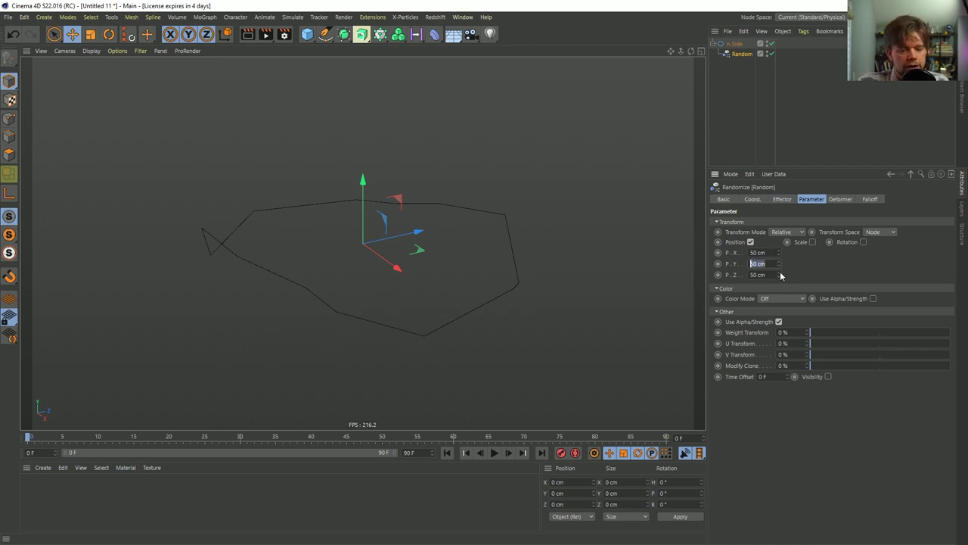
{"action": "type", "text": "0"}
{"action": "key", "text": "Return"}
- Switch the Random Mode to Noise, trying 500% then 100% animation speed
{"action": "left_click_drag", "start_coordinate": [487, 244], "coordinate": [507, 435], "text": "alt"}
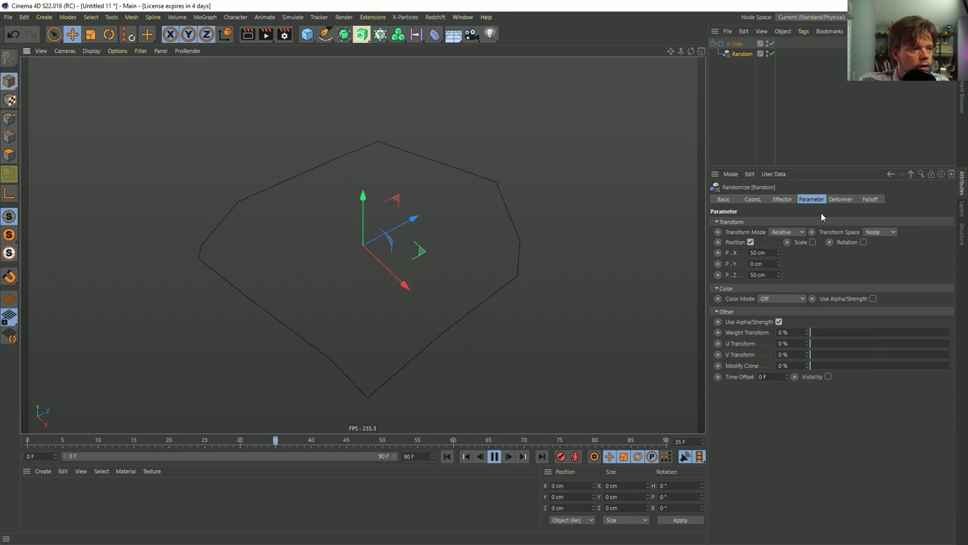
{"action": "left_click", "coordinate": [782, 199]}
{"action": "left_click", "coordinate": [785, 258]}
{"action": "left_click", "coordinate": [790, 291]}
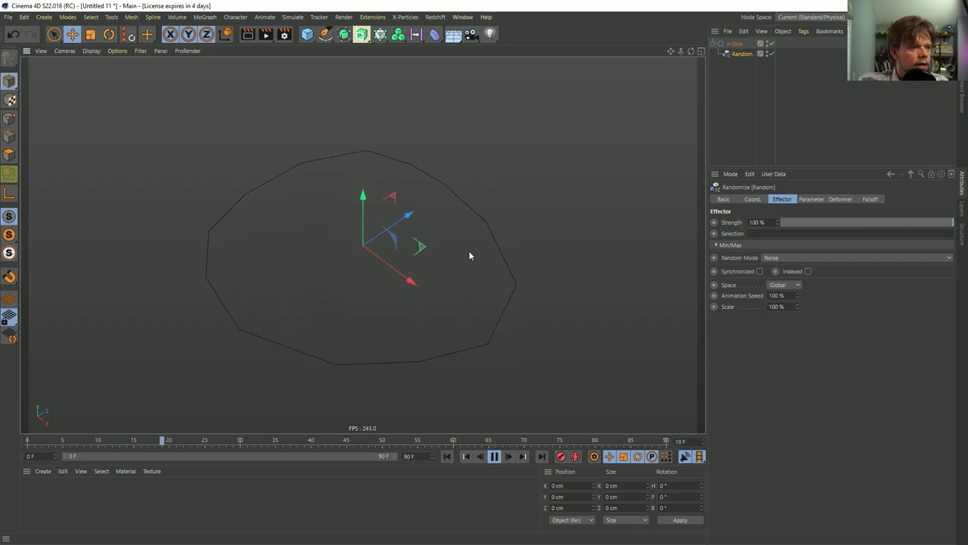
{"action": "double_click", "coordinate": [777, 295]}
{"action": "type", "text": "500"}
{"action": "key", "text": "Return"}
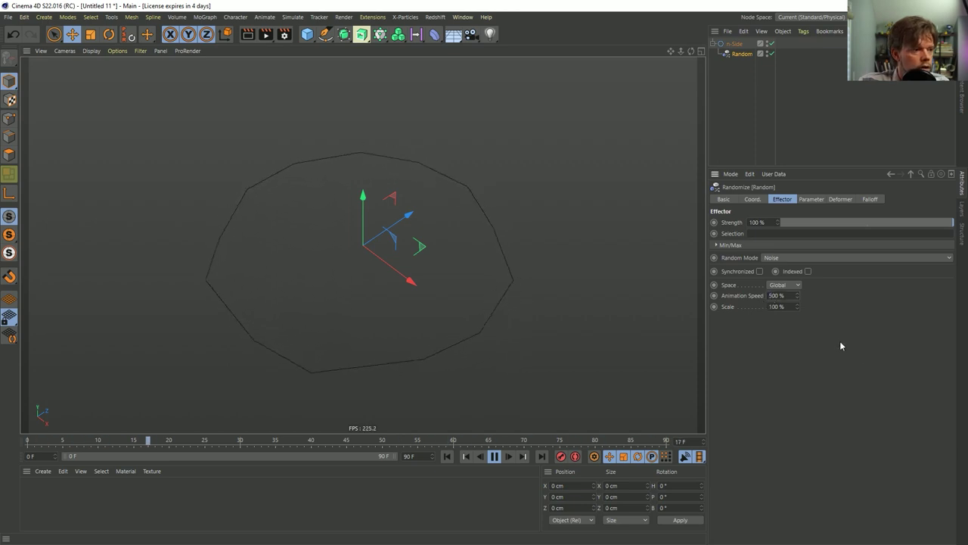
{"action": "type", "text": "100"}
{"action": "key", "text": "Tab"}
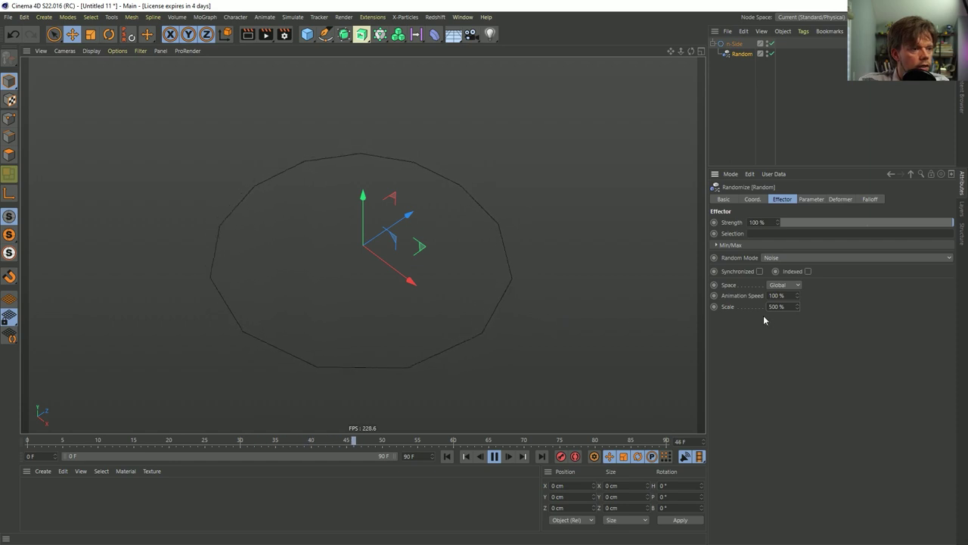
- Set 333 cm X/Z position offsets, slow the noise to 50%, and add a Cloner
{"action": "left_click", "coordinate": [811, 199]}
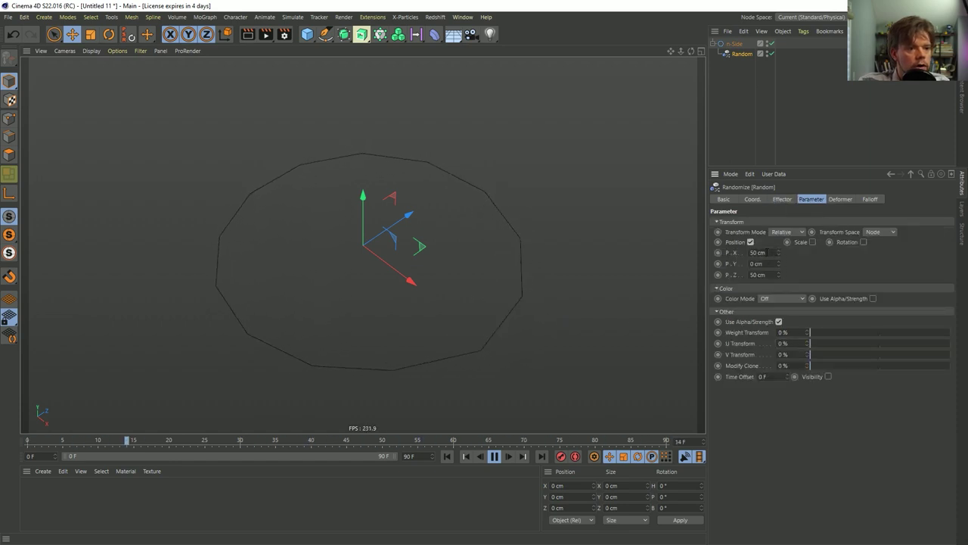
{"action": "type", "text": "150"}
{"action": "left_click", "coordinate": [751, 275]}
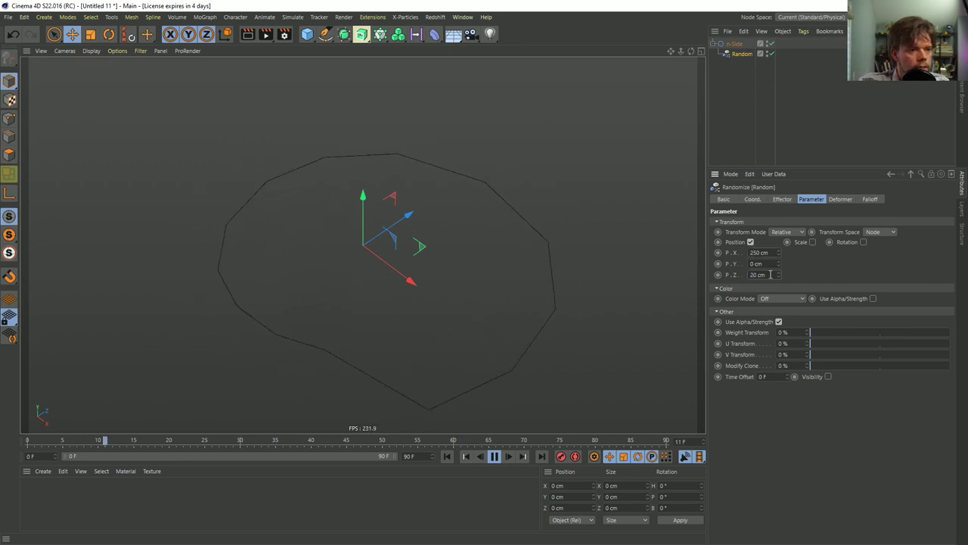
{"action": "type", "text": "333"}
{"action": "key", "text": "Return"}
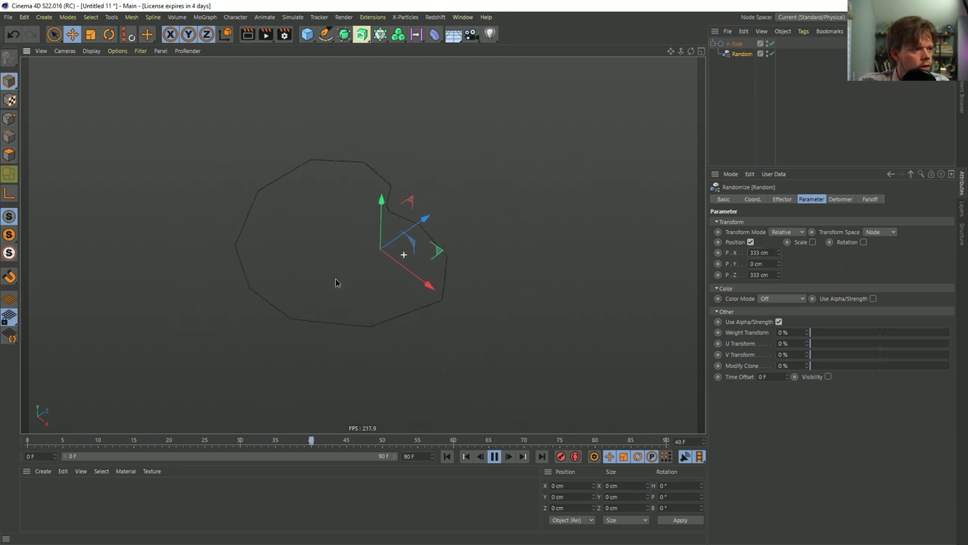
{"action": "left_click", "coordinate": [782, 200]}
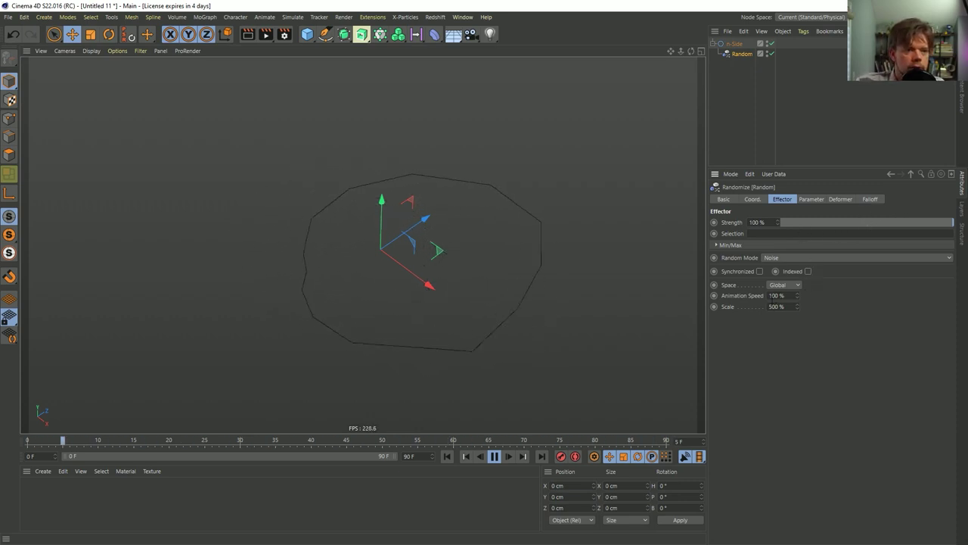
{"action": "left_click_drag", "start_coordinate": [796, 295], "coordinate": [797, 370]}
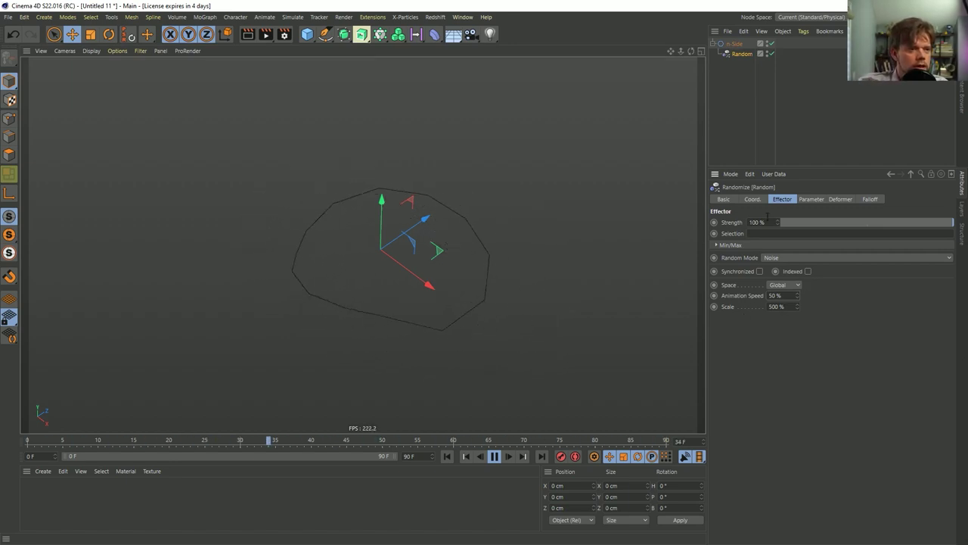
{"action": "left_click", "coordinate": [380, 34], "text": "alt"}
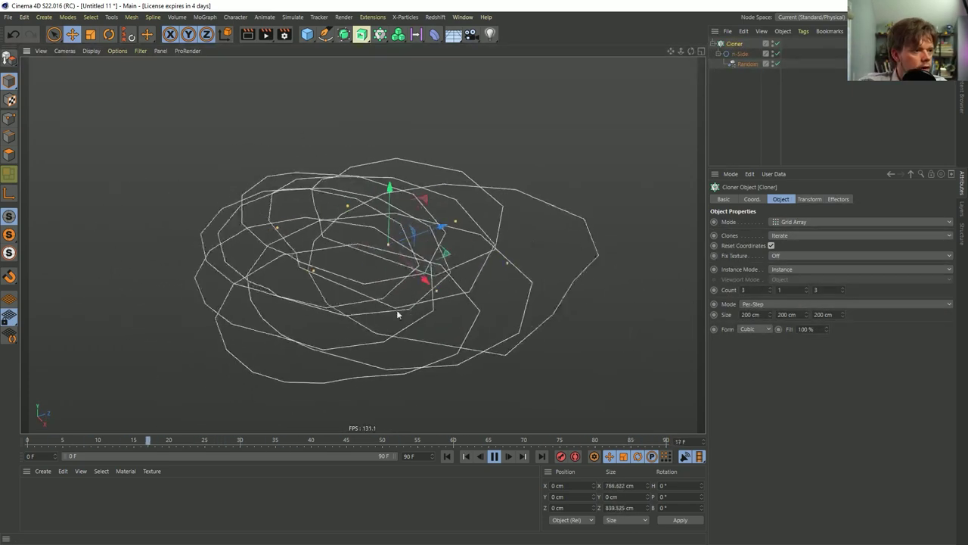
- Switch the Cloner to Linear mode with 30 copies spaced 50 cm apart in Y
{"action": "left_click", "coordinate": [788, 222]}
{"action": "left_click", "coordinate": [788, 243]}
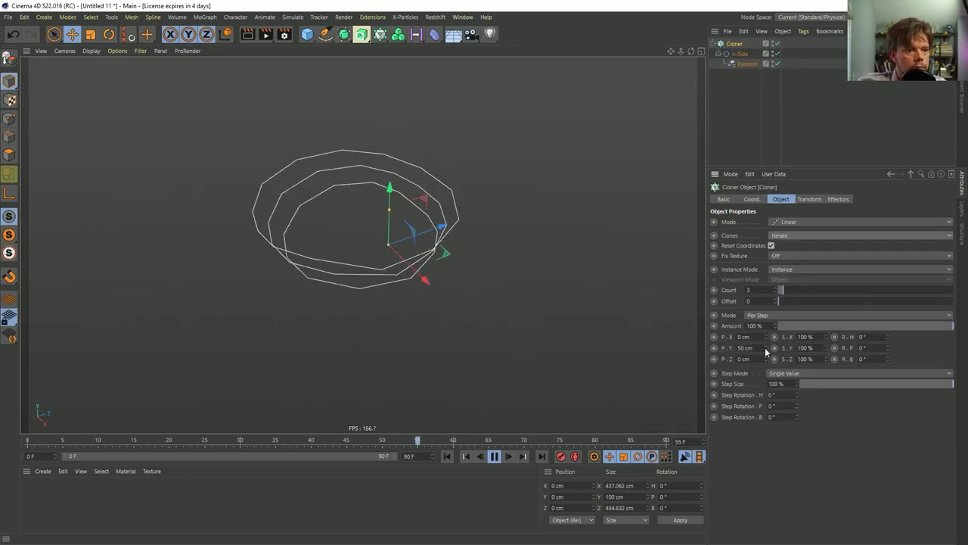
{"action": "left_click_drag", "start_coordinate": [801, 289], "coordinate": [830, 292]}
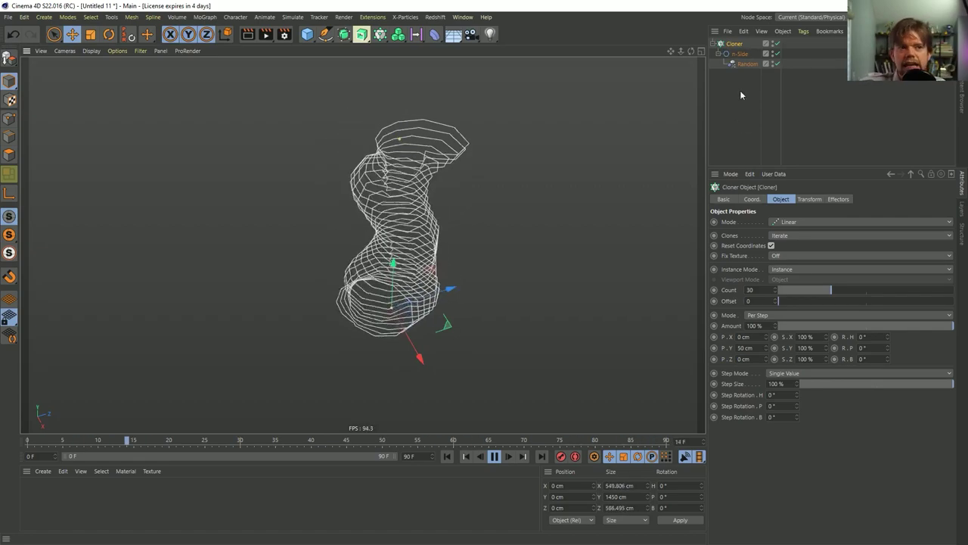
{"action": "left_click", "coordinate": [738, 54]}
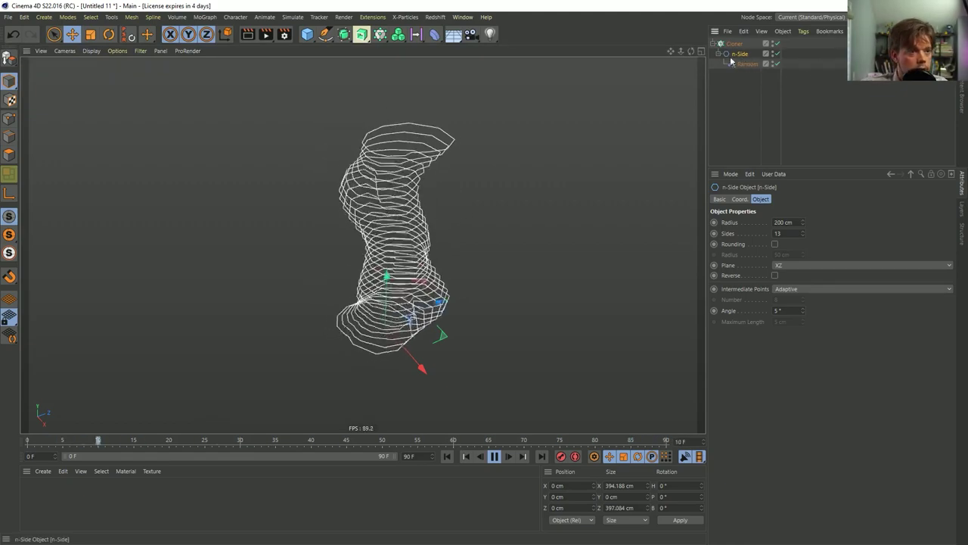
- Insert a Connect object under the Cloner and nest the n-Side inside it
{"action": "left_click", "coordinate": [345, 36]}
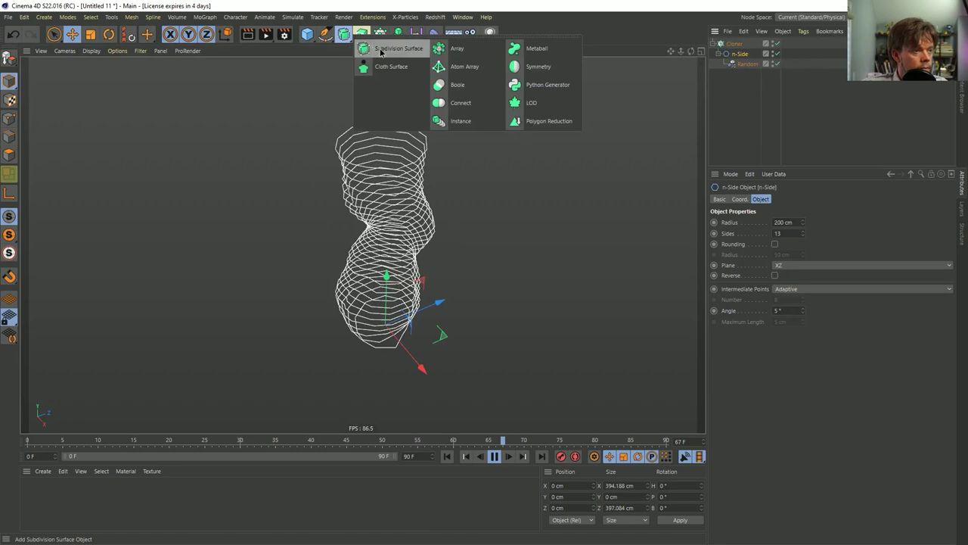
{"action": "left_click", "coordinate": [459, 103]}
{"action": "left_click_drag", "start_coordinate": [741, 62], "coordinate": [746, 65]}
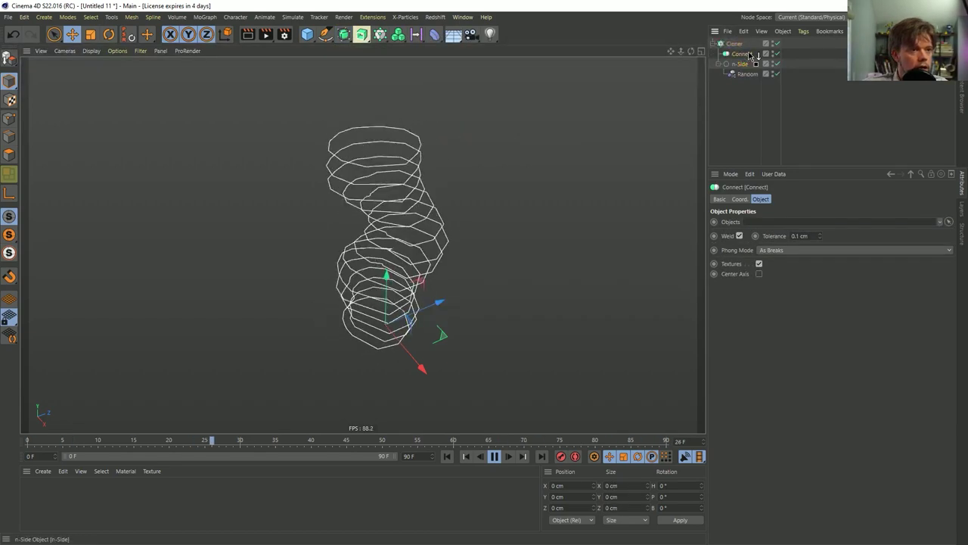
{"action": "left_click", "coordinate": [746, 64]}
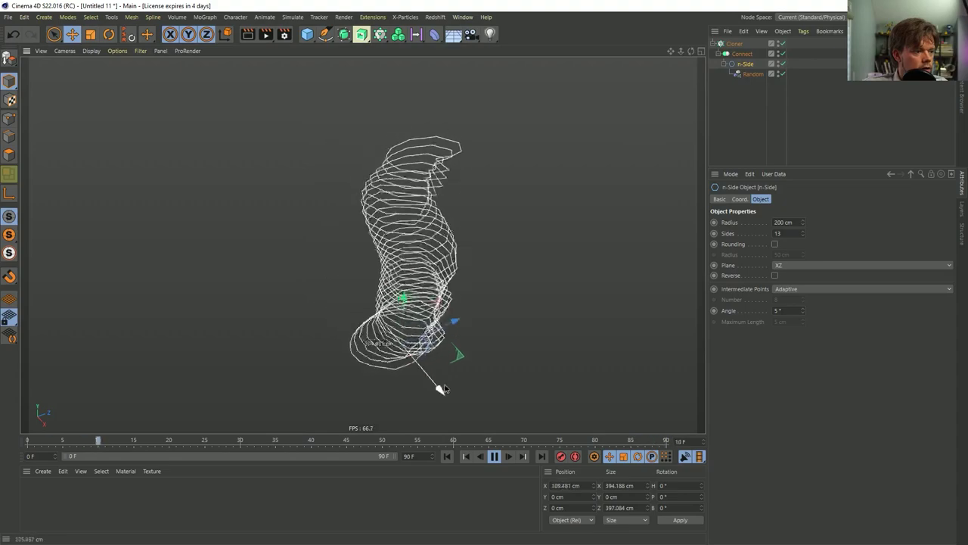
{"action": "left_click", "coordinate": [734, 43]}
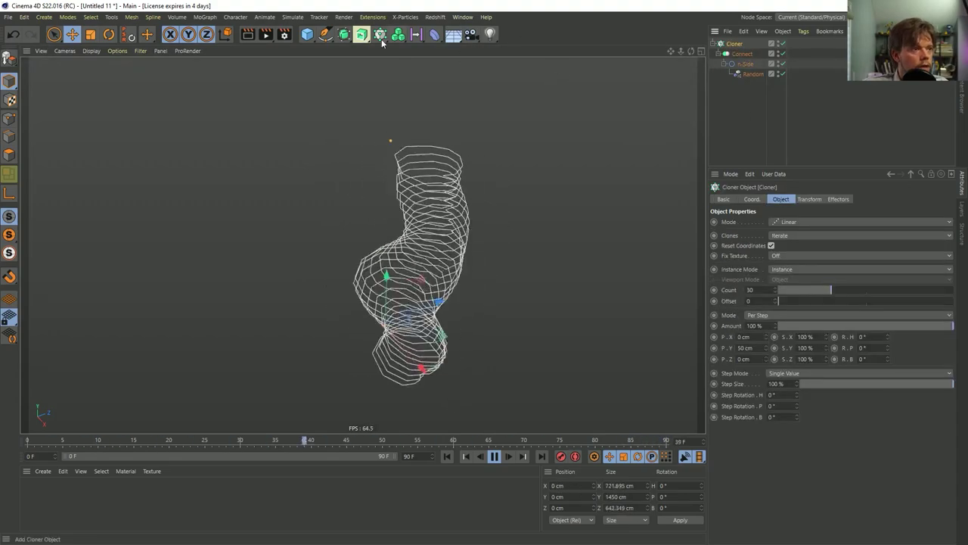
{"action": "left_click_drag", "start_coordinate": [380, 34], "coordinate": [634, 70]}
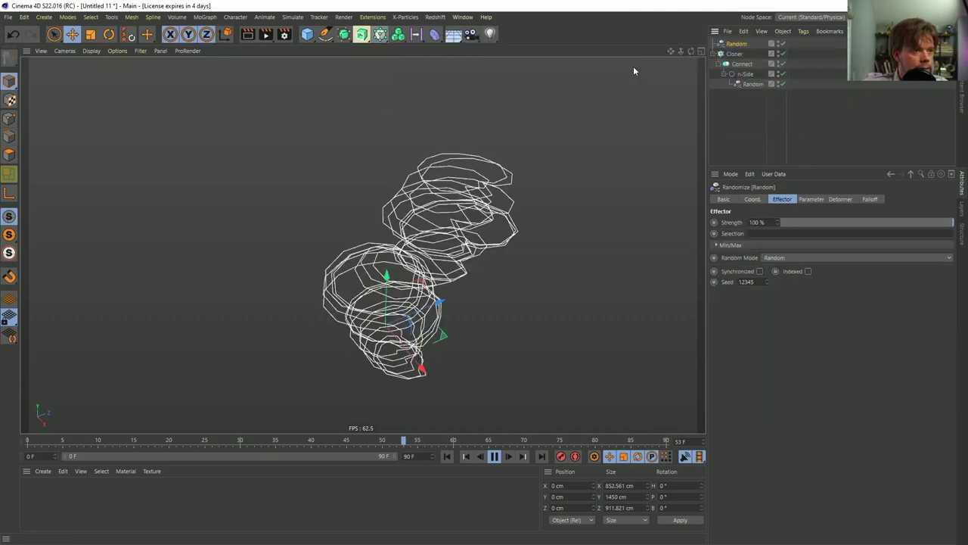
- Make the Random effector randomize rotation (heading 720°) in Noise mode at 11% animation speed
{"action": "left_click", "coordinate": [811, 199]}
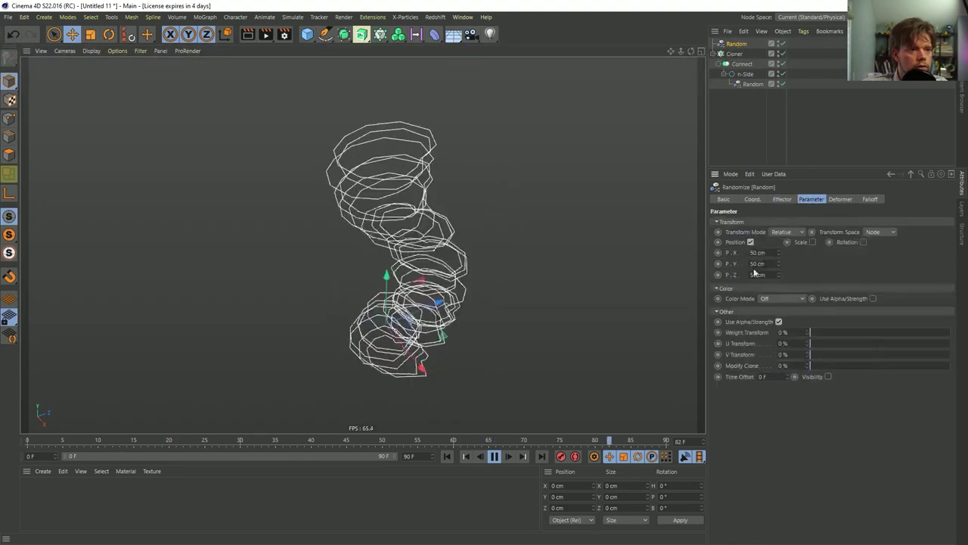
{"action": "left_click", "coordinate": [750, 242]}
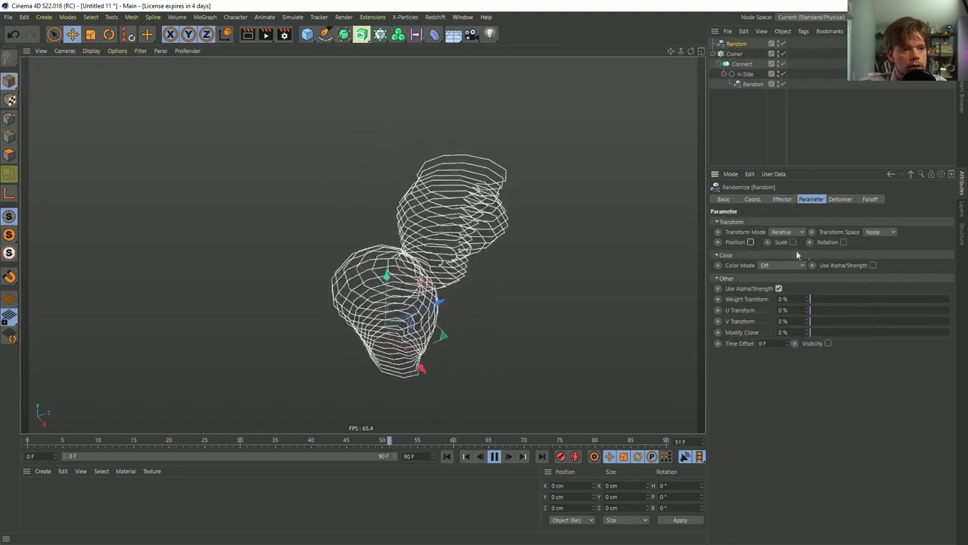
{"action": "left_click", "coordinate": [844, 242]}
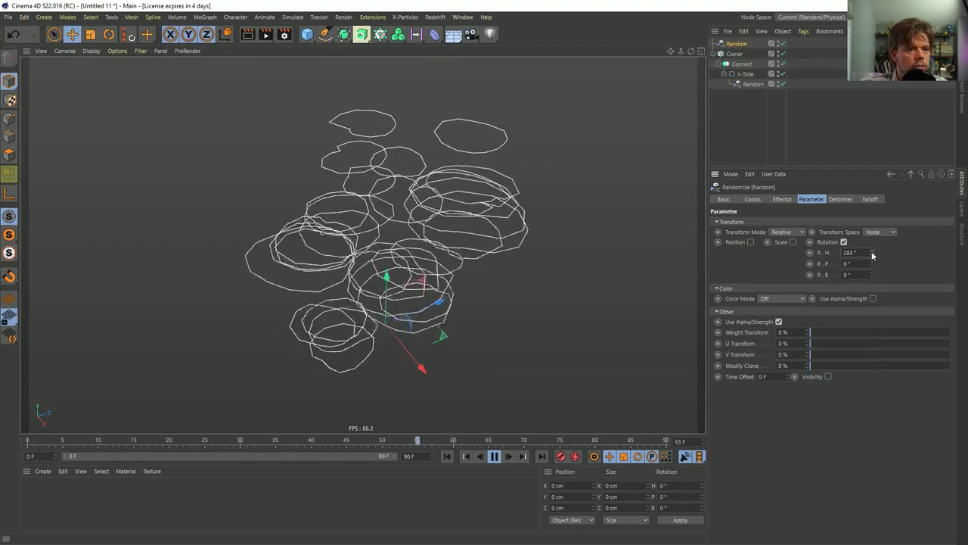
{"action": "left_click_drag", "start_coordinate": [870, 252], "coordinate": [905, 272]}
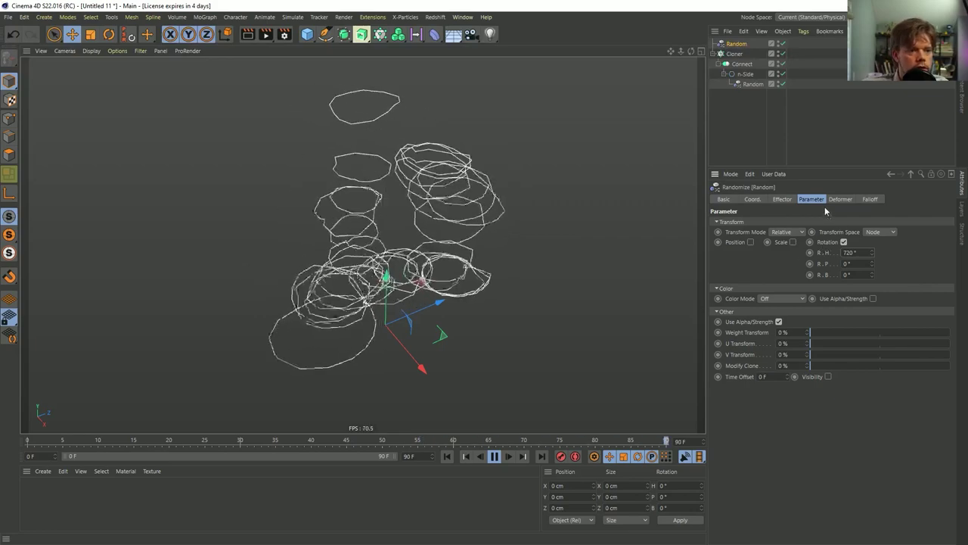
{"action": "left_click", "coordinate": [782, 199]}
{"action": "left_click", "coordinate": [789, 257]}
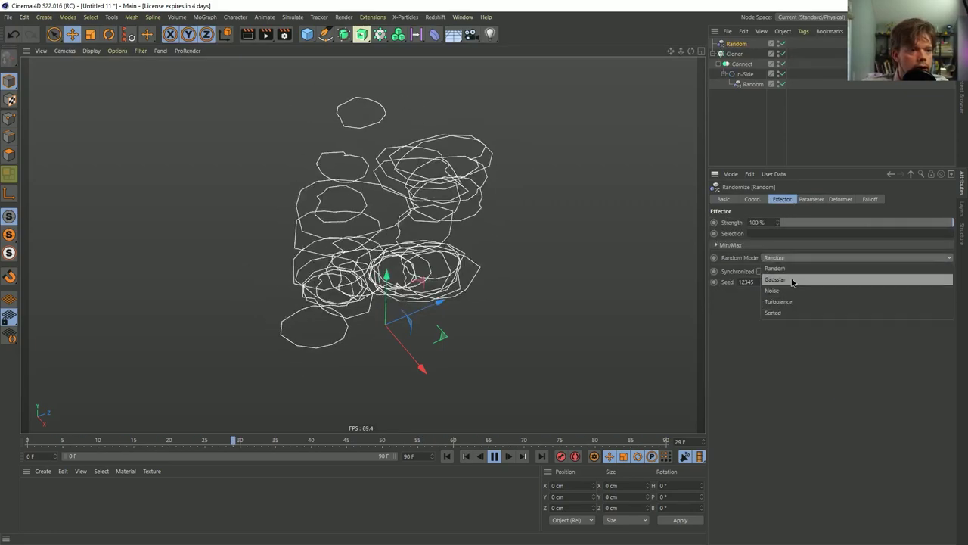
{"action": "left_click", "coordinate": [792, 291]}
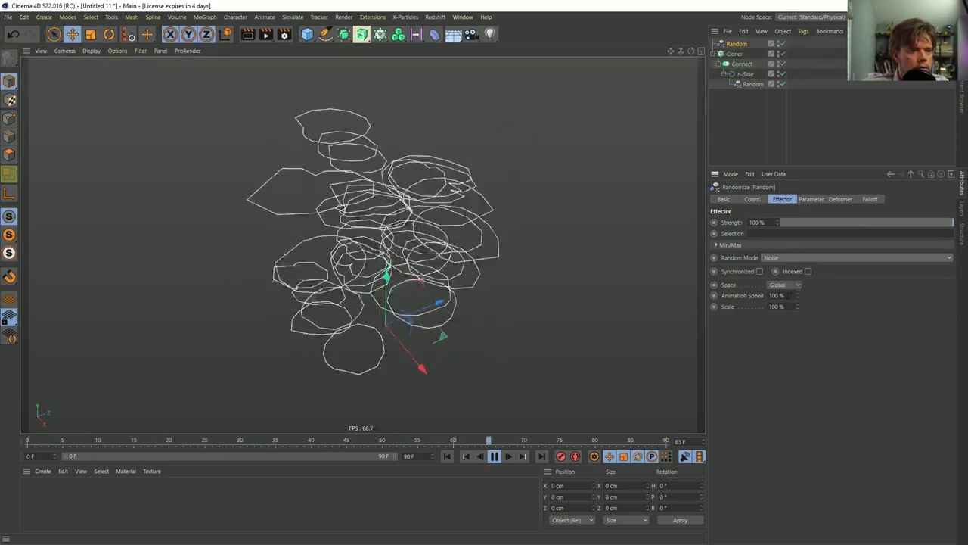
{"action": "left_click_drag", "start_coordinate": [795, 295], "coordinate": [841, 345]}
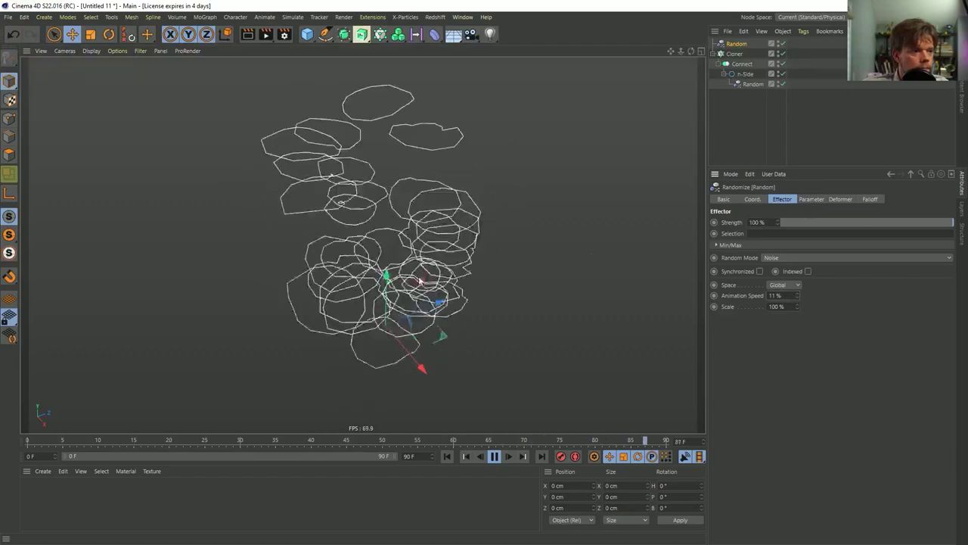
- Shift the n-Side left toward the origin, then re-enable the Cloner and rotation effector
{"action": "left_click", "coordinate": [782, 54]}
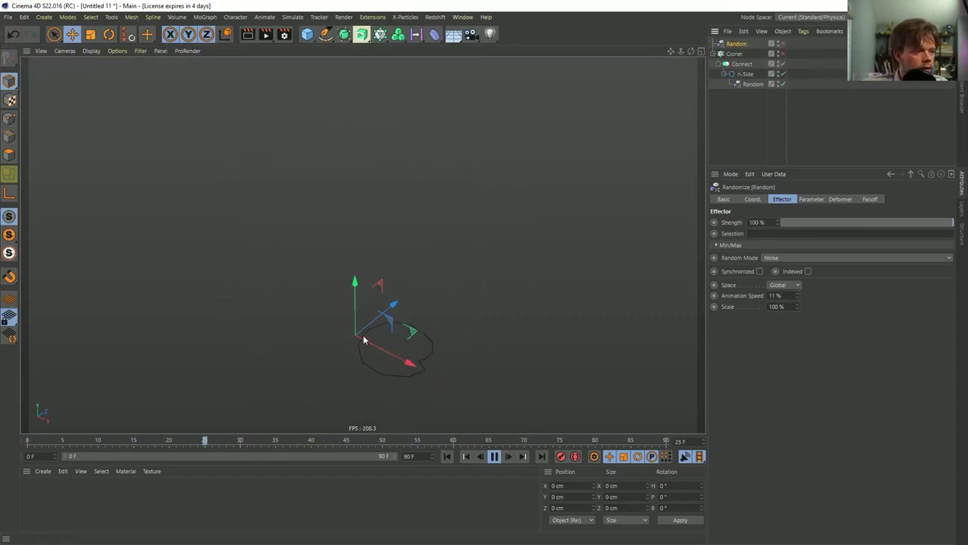
{"action": "left_click", "coordinate": [745, 74]}
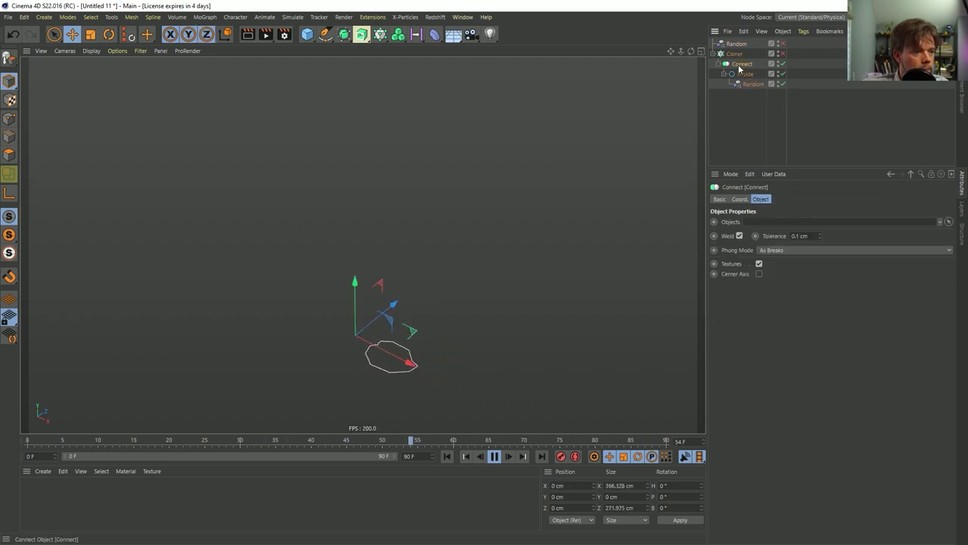
{"action": "left_click_drag", "start_coordinate": [452, 384], "coordinate": [432, 382]}
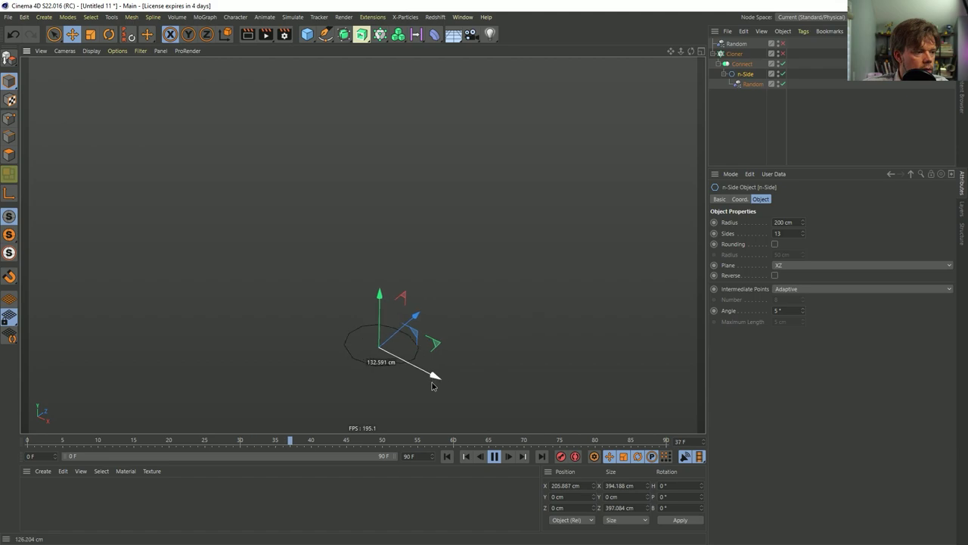
{"action": "left_click", "coordinate": [783, 53]}
{"action": "left_click", "coordinate": [783, 43]}
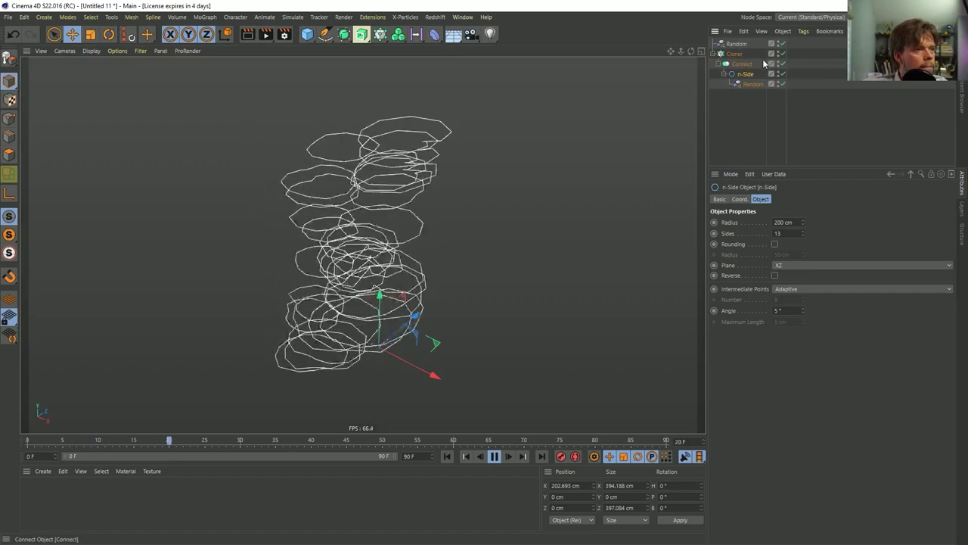
- Set the top Random effector's noise scale to 1000%, view side-on, and stop at frame 17
{"action": "left_click", "coordinate": [737, 43]}
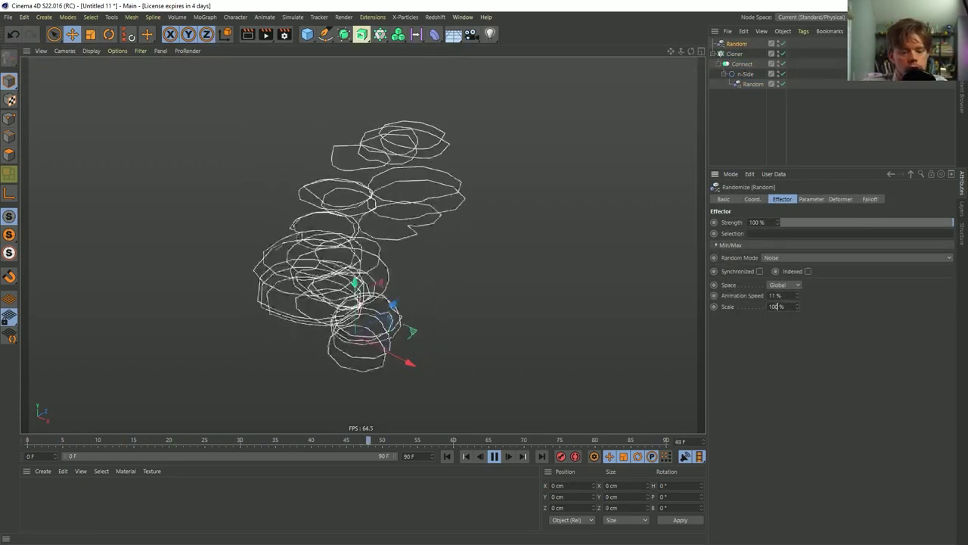
{"action": "type", "text": "0"}
{"action": "key", "text": "Return"}
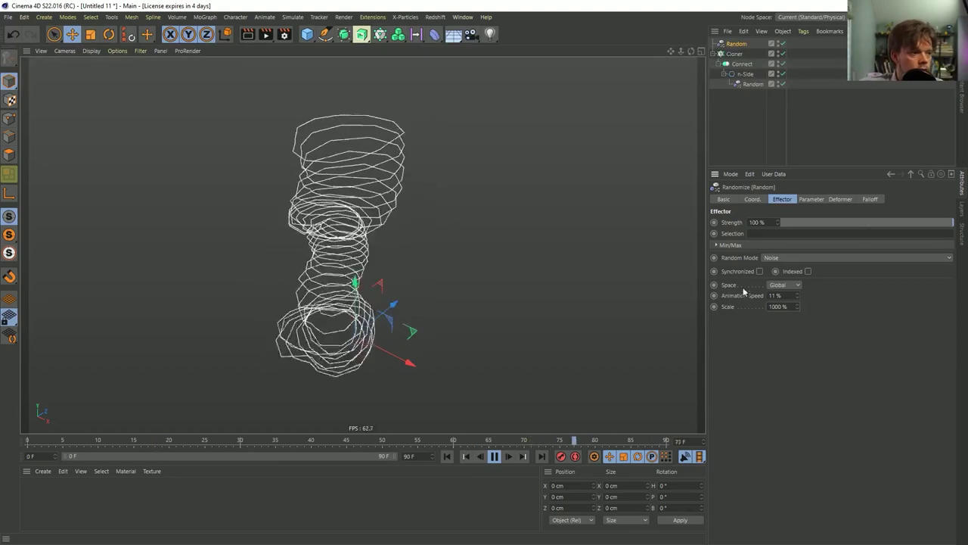
{"action": "left_click_drag", "start_coordinate": [373, 140], "coordinate": [355, 321], "text": "alt"}
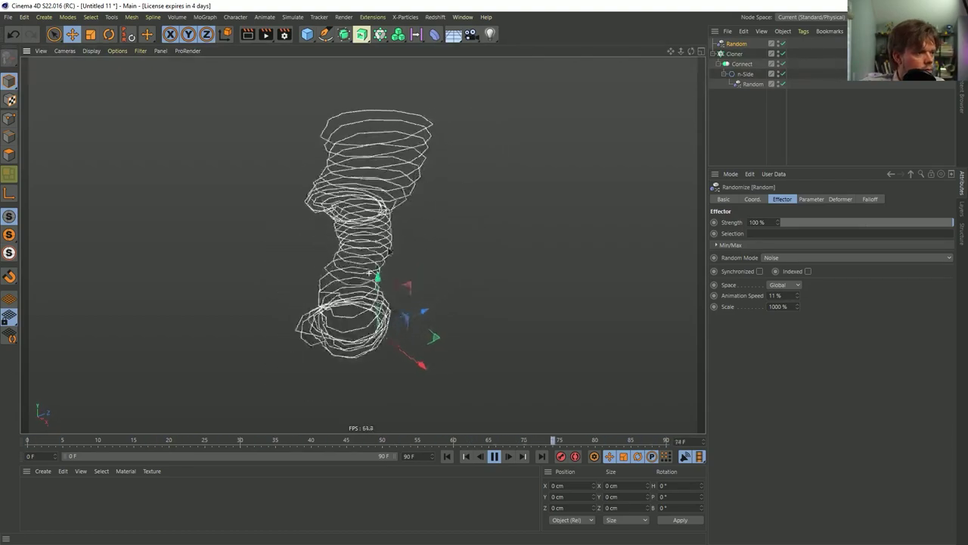
{"action": "left_click_drag", "start_coordinate": [360, 282], "coordinate": [368, 242], "text": "alt"}
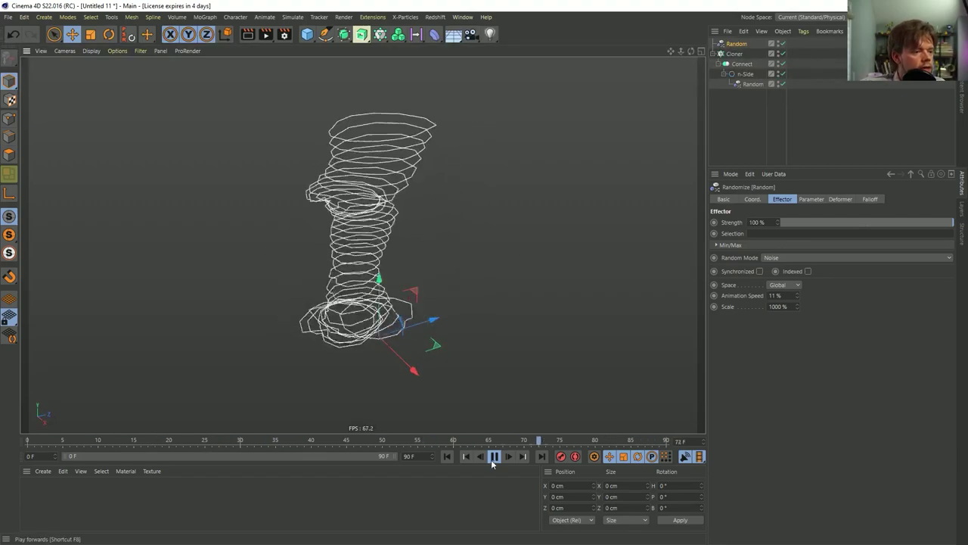
{"action": "key", "text": "F8"}
- Add an Extrude generator with the Cloner as its child, leaving Hierarchical off
{"action": "left_click", "coordinate": [362, 34]}
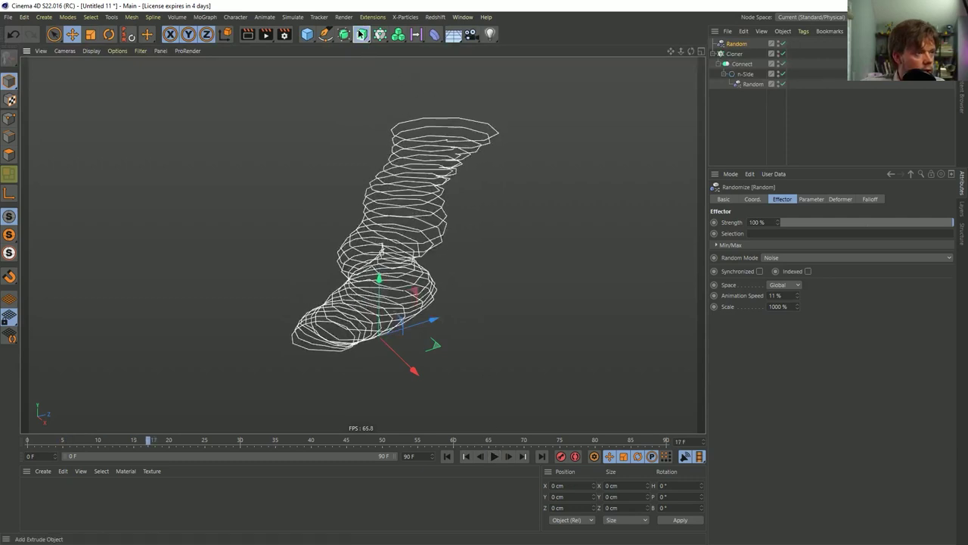
{"action": "left_click_drag", "start_coordinate": [731, 63], "coordinate": [742, 54]}
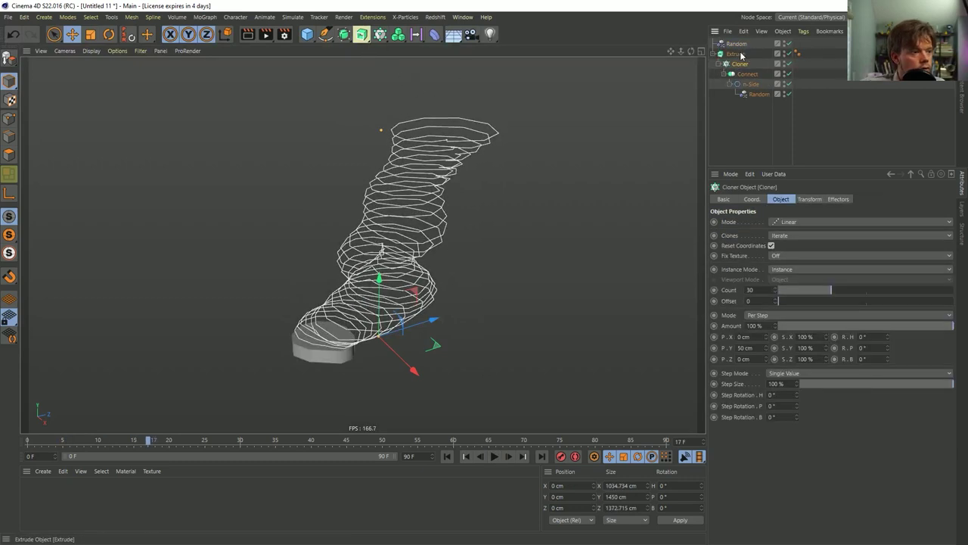
{"action": "left_click", "coordinate": [741, 56]}
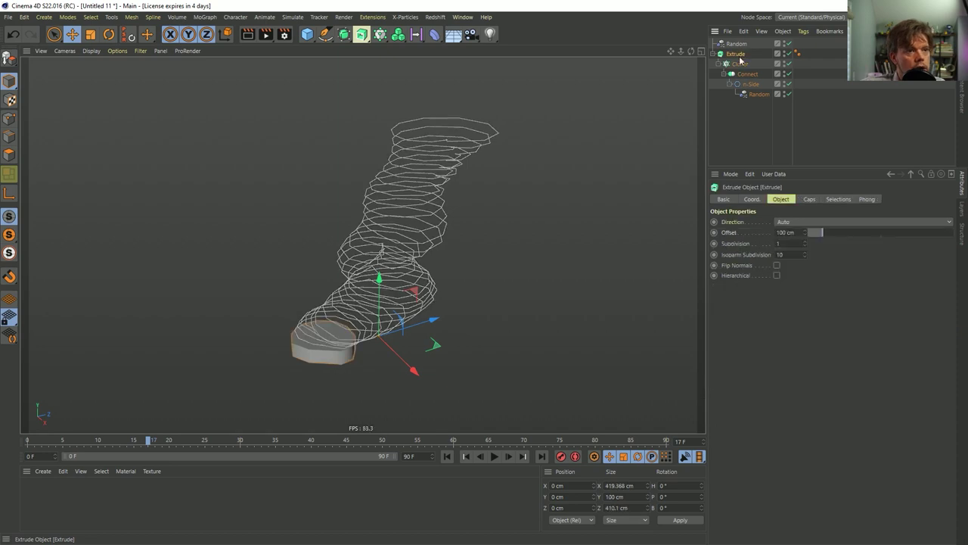
{"action": "left_click", "coordinate": [777, 276]}
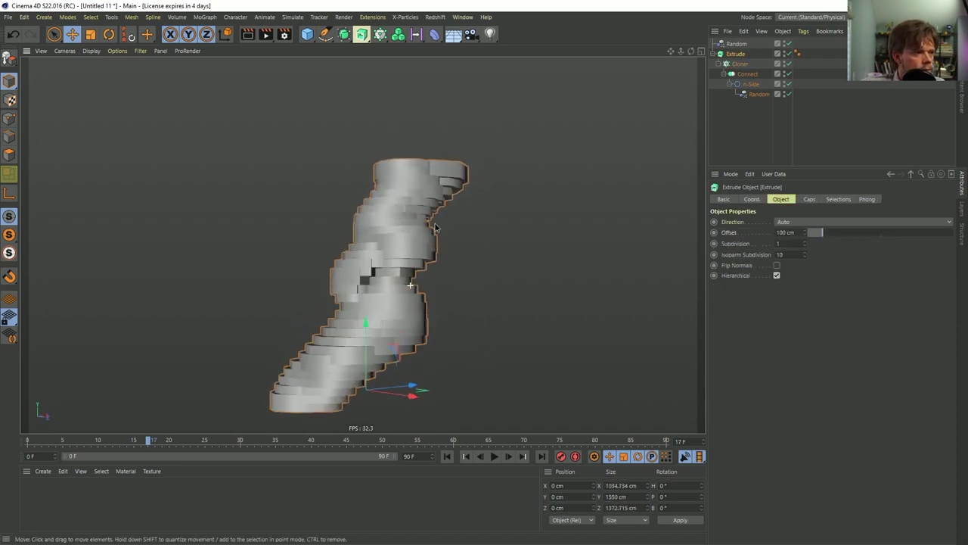
{"action": "left_click", "coordinate": [735, 65]}
{"action": "left_click", "coordinate": [736, 54]}
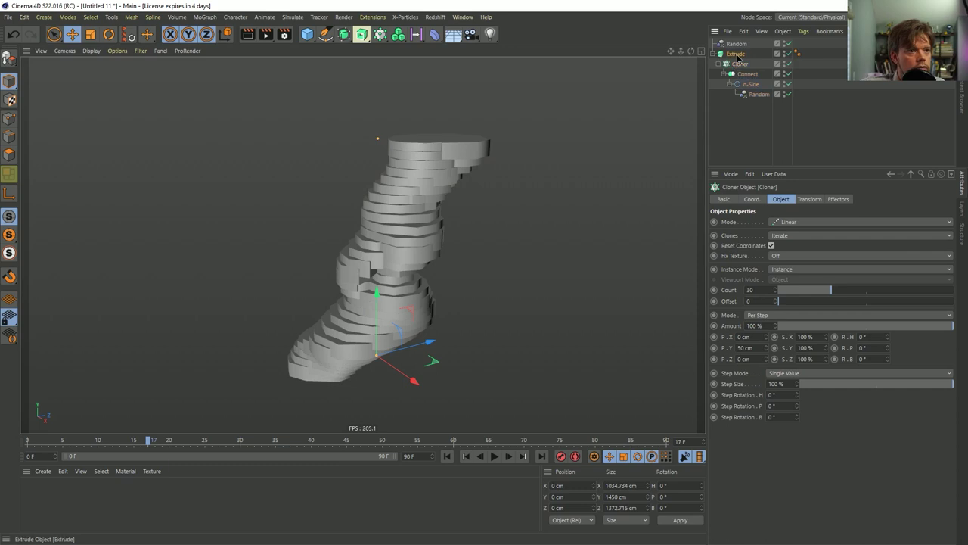
{"action": "left_click", "coordinate": [777, 276]}
{"action": "left_click", "coordinate": [739, 64]}
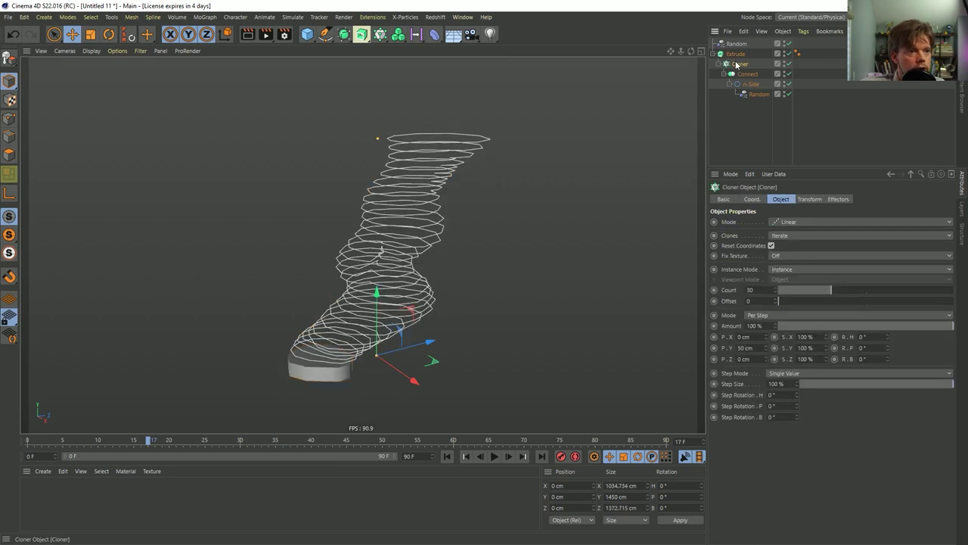
- Wrap the Cloner in a new Connect object and set the Extrude offset to 30 cm
{"action": "left_click_drag", "start_coordinate": [344, 35], "coordinate": [452, 99]}
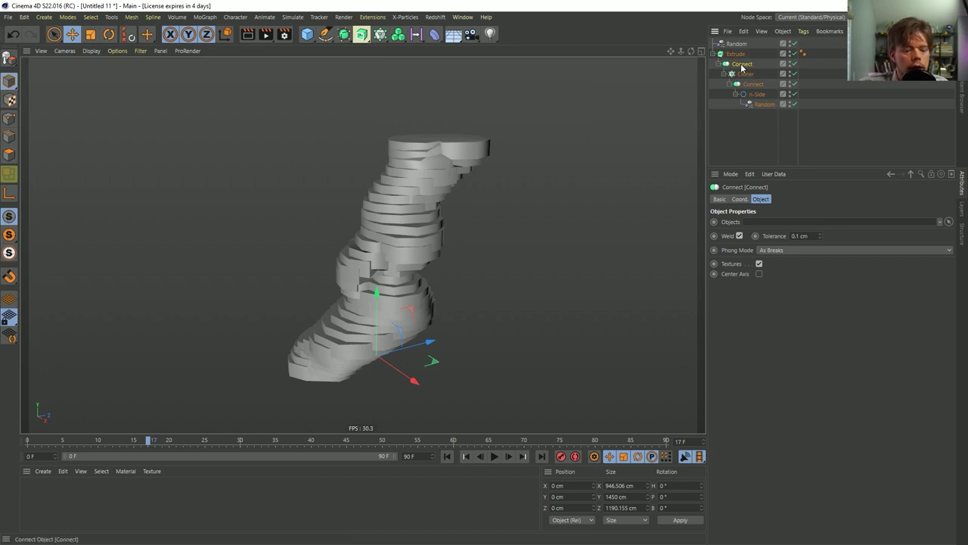
{"action": "mouse_move", "coordinate": [402, 236]}
{"action": "left_mouse_down", "text": "alt"}
{"action": "mouse_move", "coordinate": [401, 264]}
{"action": "mouse_move", "coordinate": [402, 246]}
{"action": "left_mouse_up", "text": "alt"}
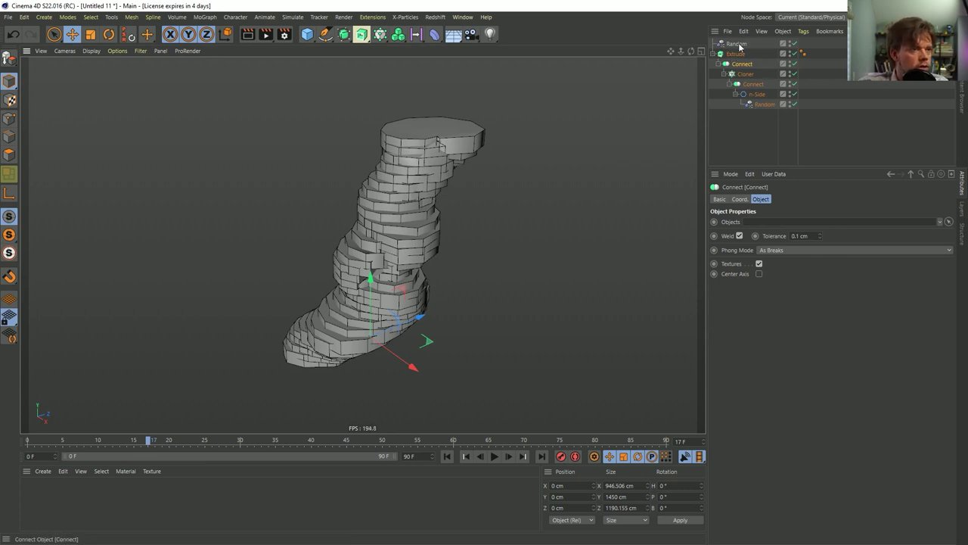
{"action": "key", "text": "Up"}
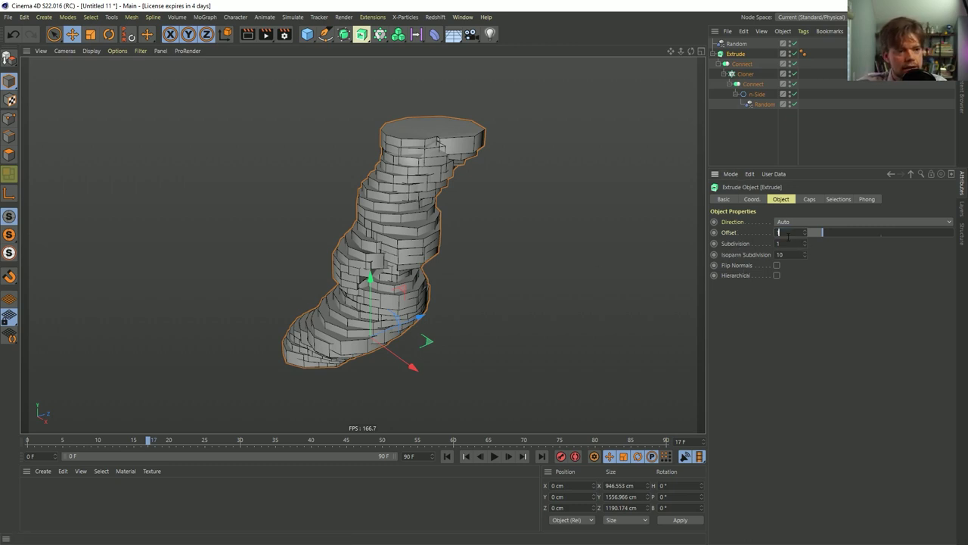
{"action": "type", "text": "20"}
{"action": "key", "text": "Return"}
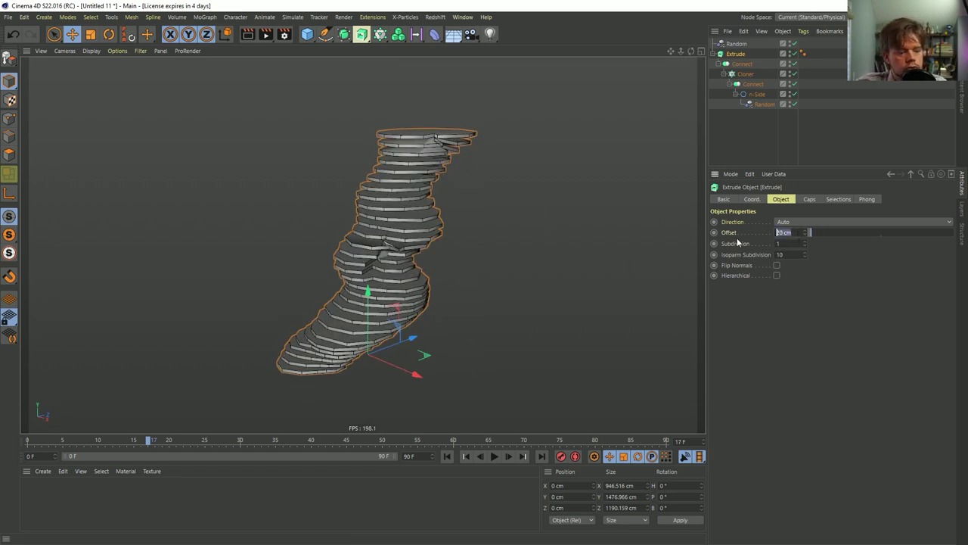
{"action": "type", "text": "1"}
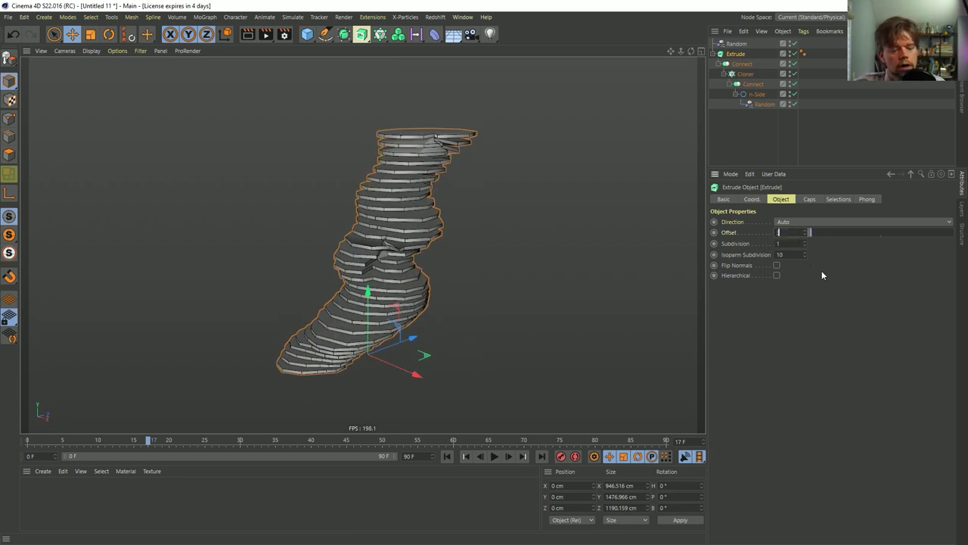
{"action": "type", "text": "0"}
{"action": "key", "text": "Return"}
- Play the animation, stop at frame 60, and inspect the extruded stack from several sides
{"action": "left_click_drag", "start_coordinate": [492, 235], "coordinate": [452, 165], "text": "alt"}
{"action": "key", "text": "F8"}
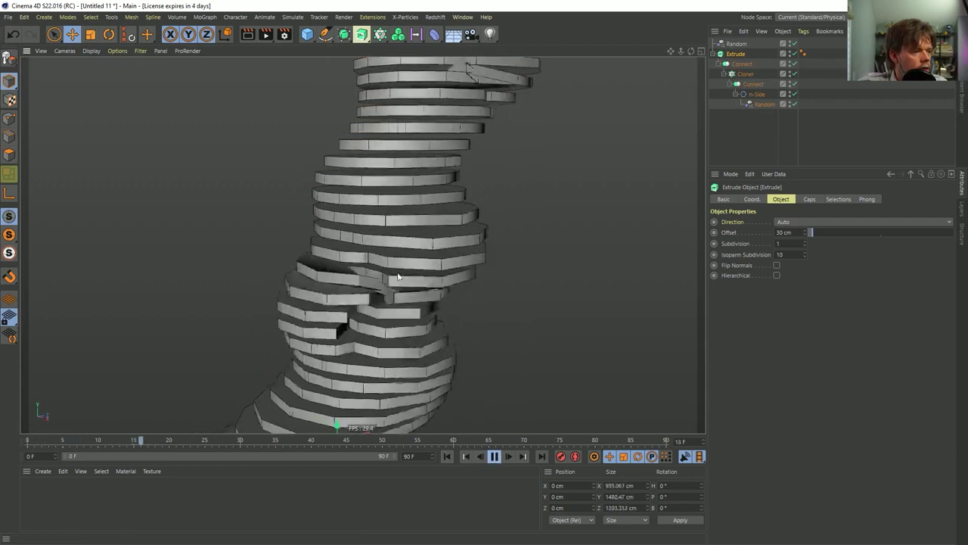
{"action": "left_click", "coordinate": [493, 457]}
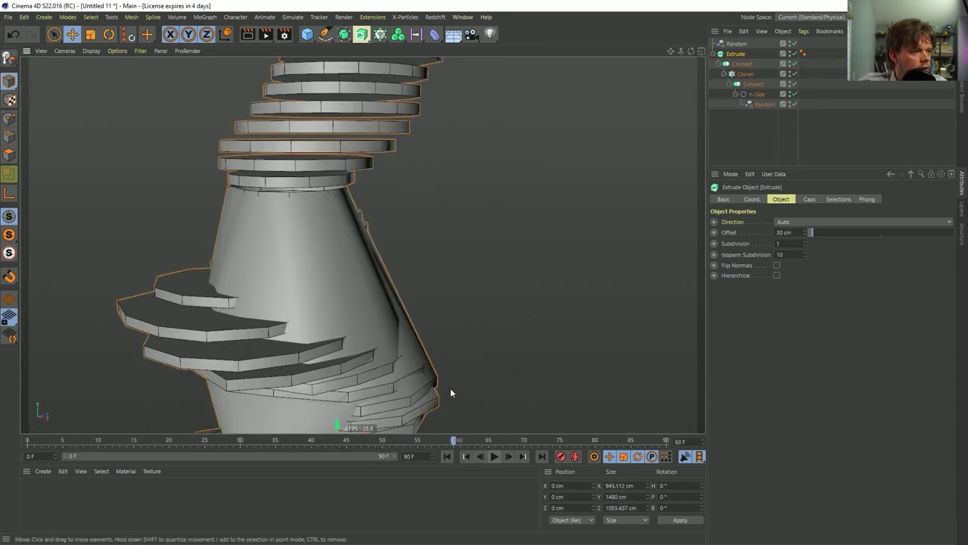
{"action": "left_click_drag", "start_coordinate": [371, 334], "coordinate": [594, 166], "text": "alt"}
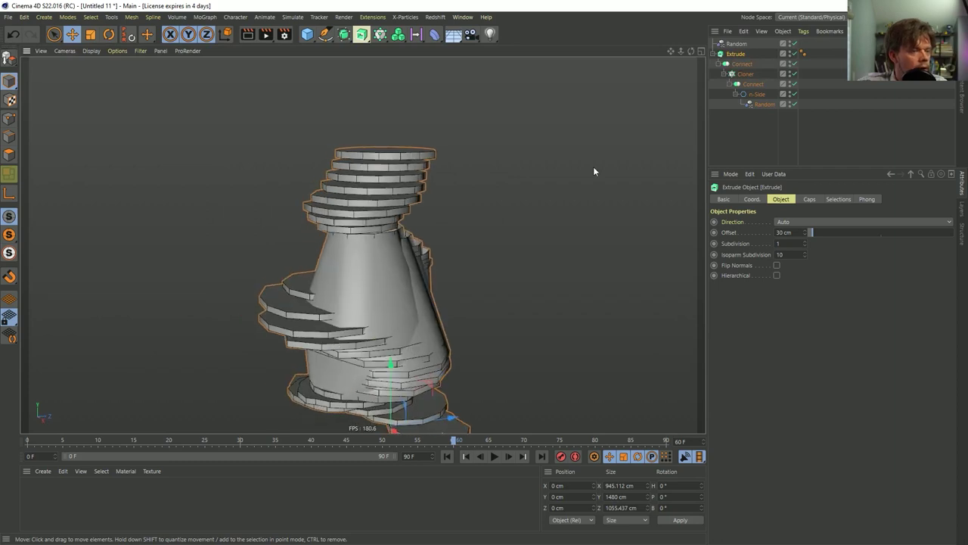
{"action": "left_click_drag", "start_coordinate": [376, 213], "coordinate": [191, 226], "text": "alt"}
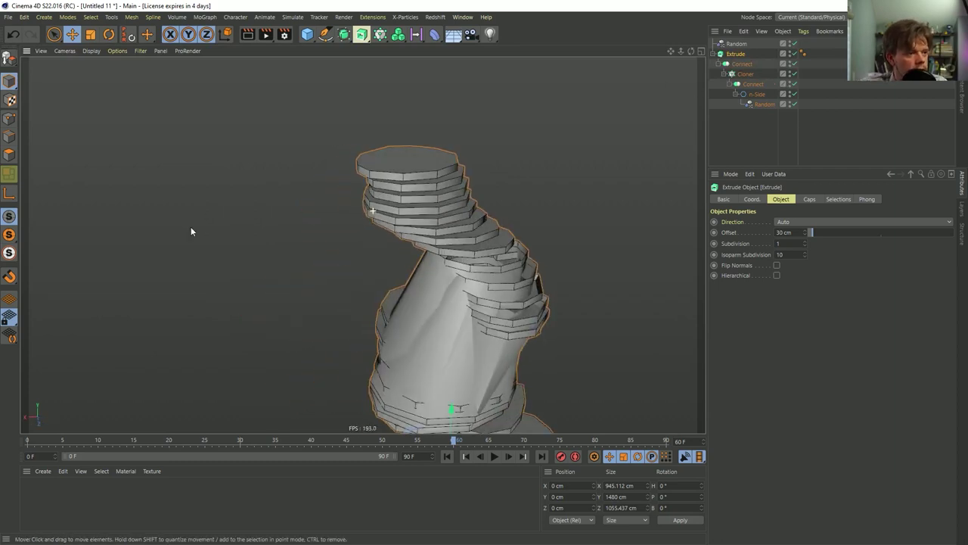
{"action": "left_click_drag", "start_coordinate": [393, 250], "coordinate": [439, 250], "text": "alt"}
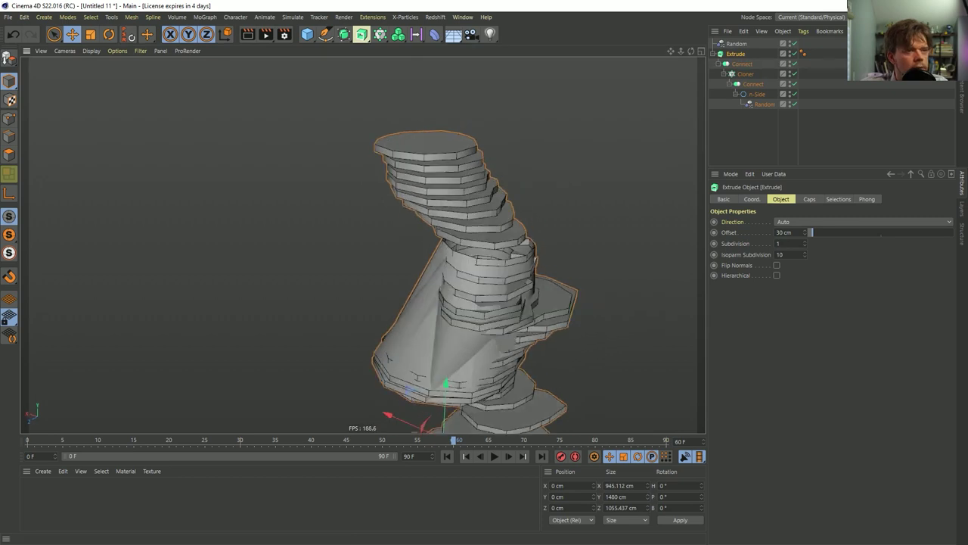
- Move the Connect object out of the Extrude and enable Hierarchical on the Extrude
{"action": "left_click", "coordinate": [743, 64]}
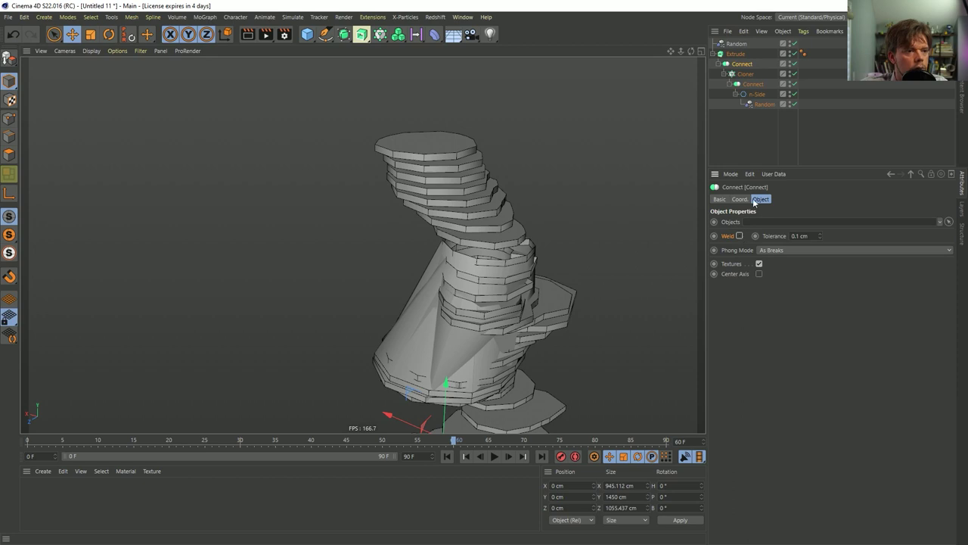
{"action": "left_click_drag", "start_coordinate": [743, 64], "coordinate": [745, 107]}
{"action": "left_click", "coordinate": [740, 63]}
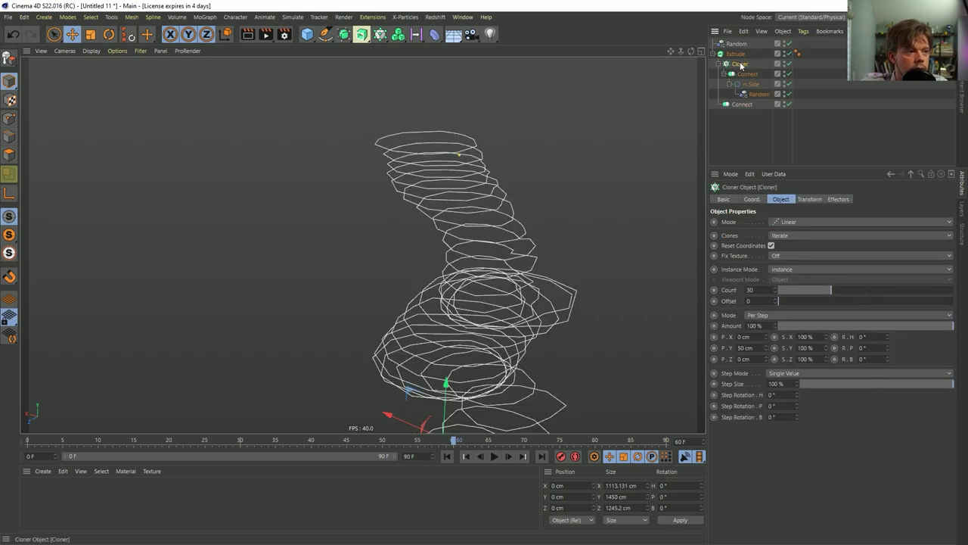
{"action": "left_click", "coordinate": [736, 56]}
{"action": "left_click", "coordinate": [777, 275]}
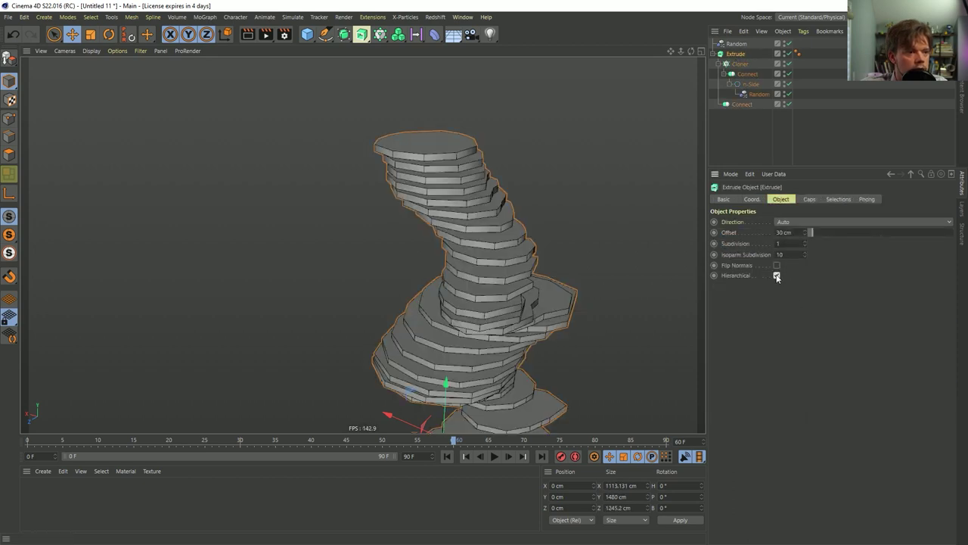
{"action": "scroll", "coordinate": [569, 303], "scroll_direction": "down", "scroll_amount": 3}
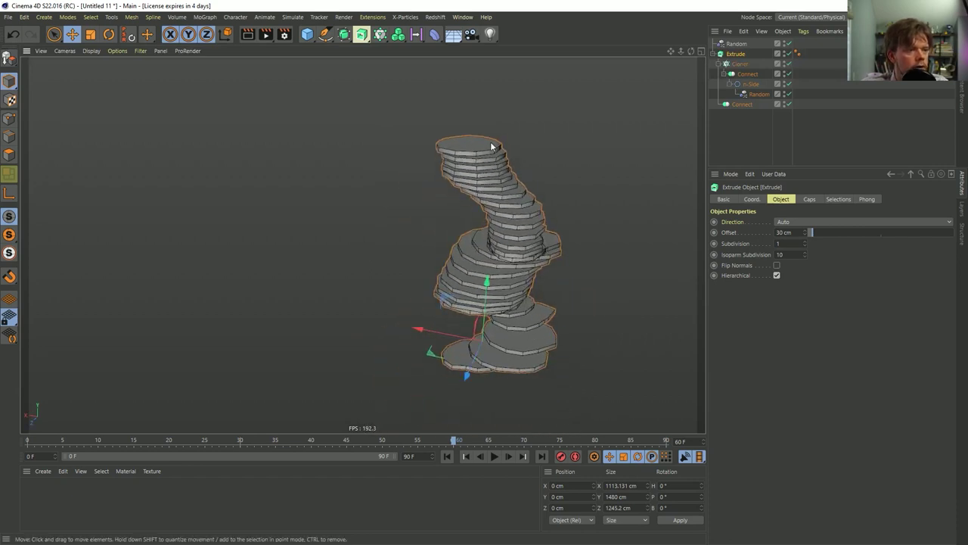
- Try converting the Extrude to editable geometry, undo it, and replay from the first frame
{"action": "key", "text": "c"}
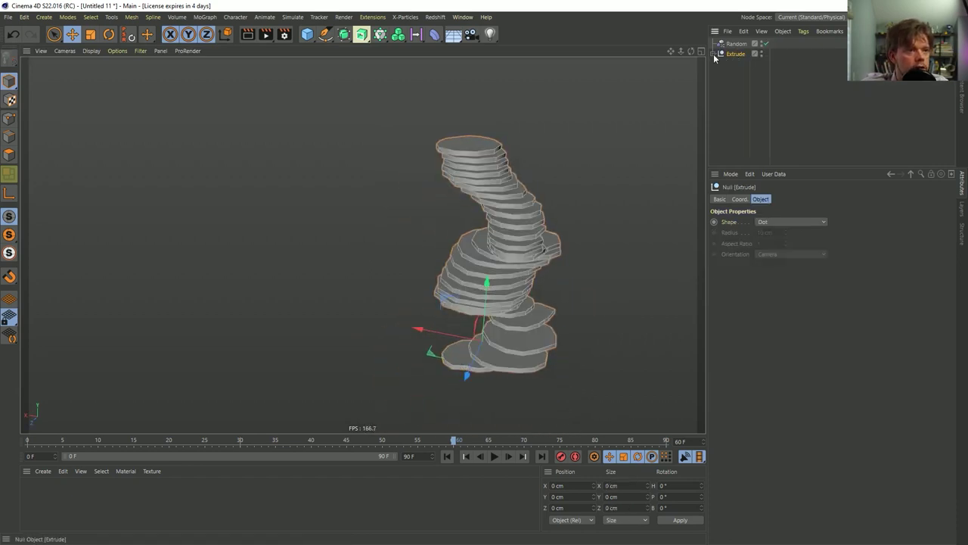
{"action": "left_click", "coordinate": [715, 55]}
{"action": "key", "text": "ctrl+z"}
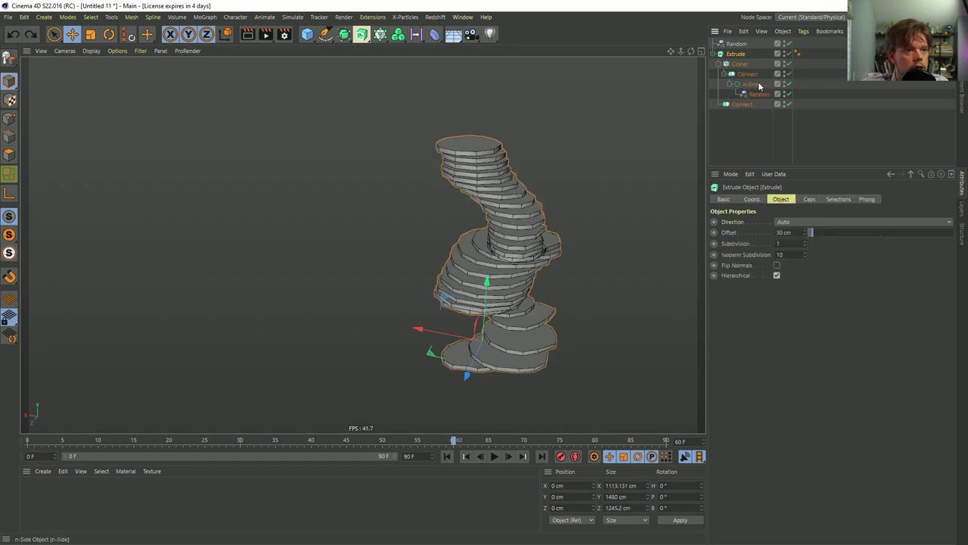
{"action": "left_click", "coordinate": [447, 457]}
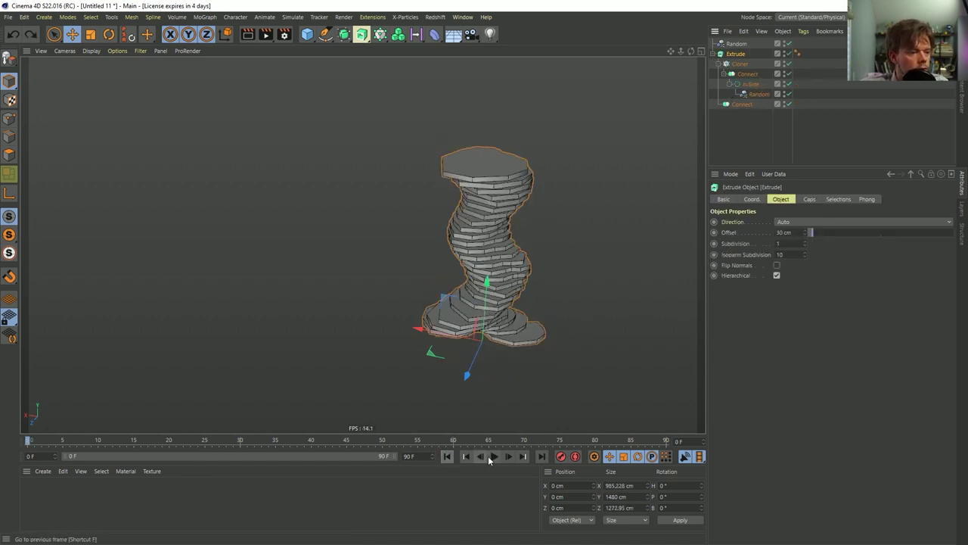
{"action": "left_click", "coordinate": [495, 456]}
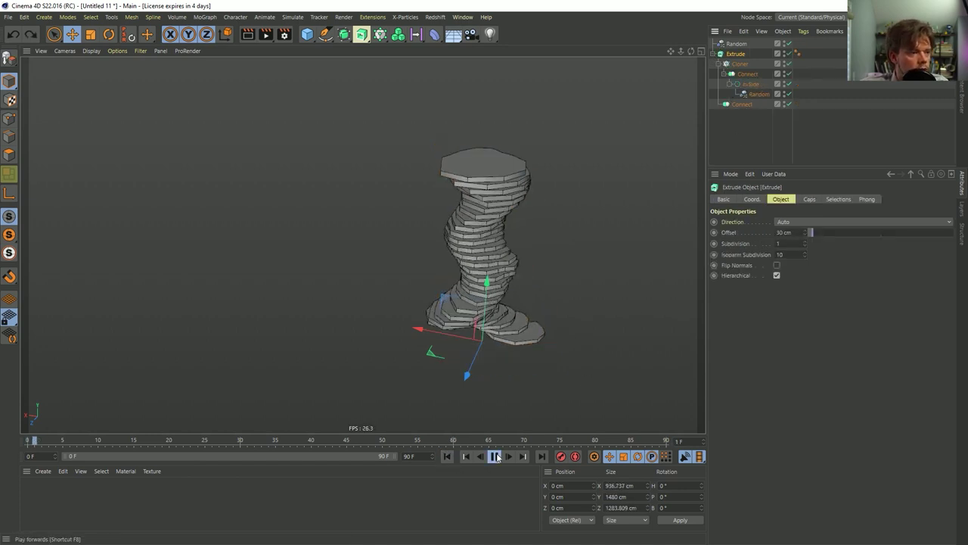
- Delete the leftover Connect object, stop playback at frame 76, and bring up Save As
{"action": "left_click", "coordinate": [742, 105]}
{"action": "key", "text": "Delete"}
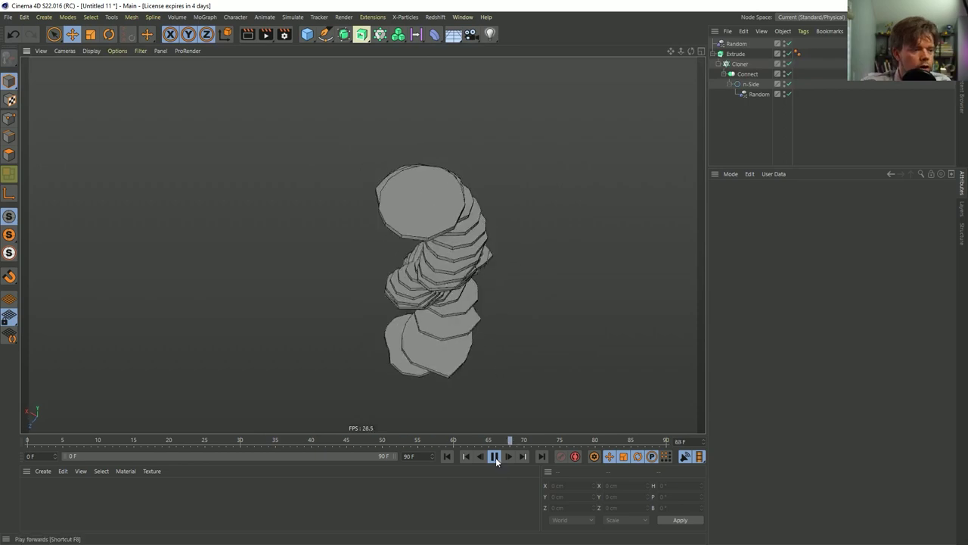
{"action": "key", "text": "F8"}
{"action": "left_click_drag", "start_coordinate": [449, 359], "coordinate": [353, 254], "text": "alt"}
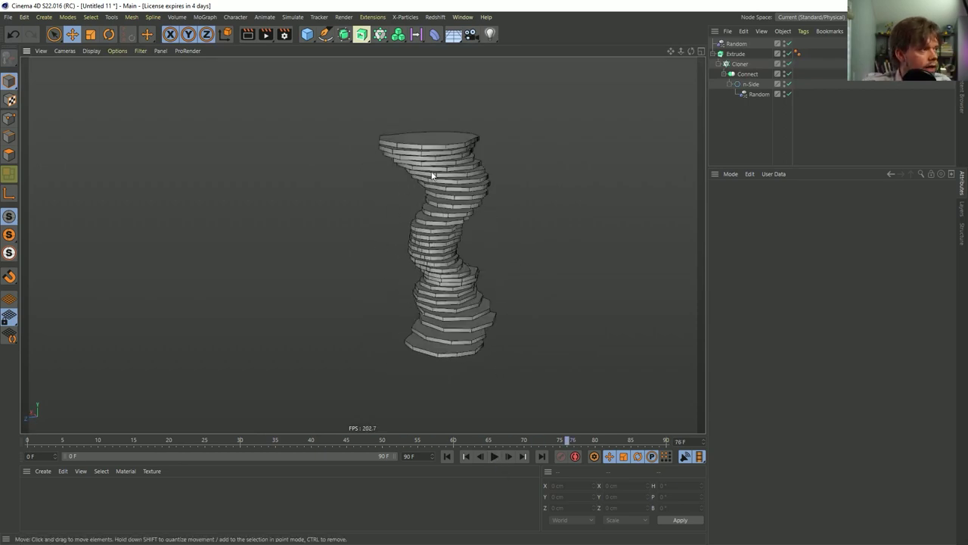
{"action": "key", "text": "ctrl+shift+s"}
- Save the scene as [6a]Volumes.c4d in the Episode 20 SceneFiles folder
{"action": "left_click", "coordinate": [226, 138]}
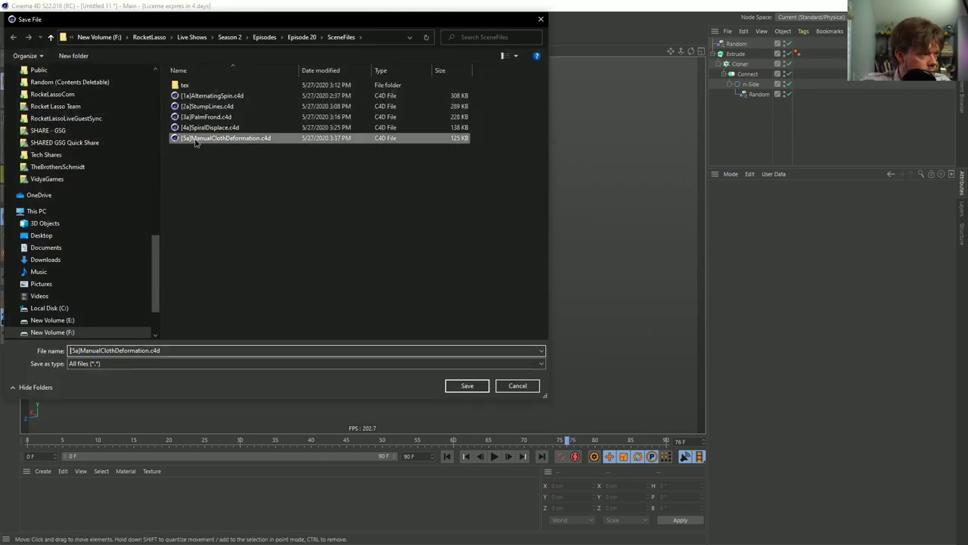
{"action": "left_click", "coordinate": [70, 350]}
{"action": "left_click", "coordinate": [72, 350]}
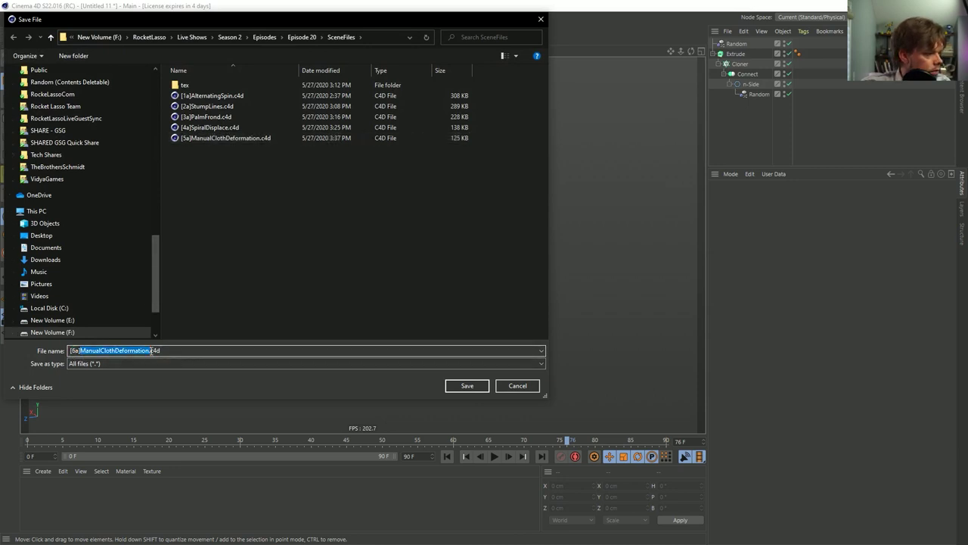
{"action": "type", "text": "Volumes"}
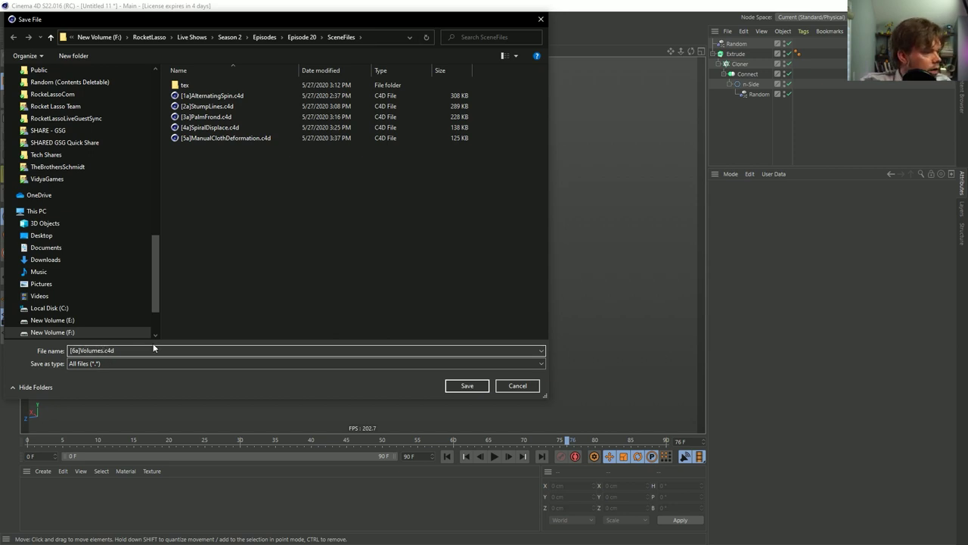
{"action": "key", "text": "Return"}
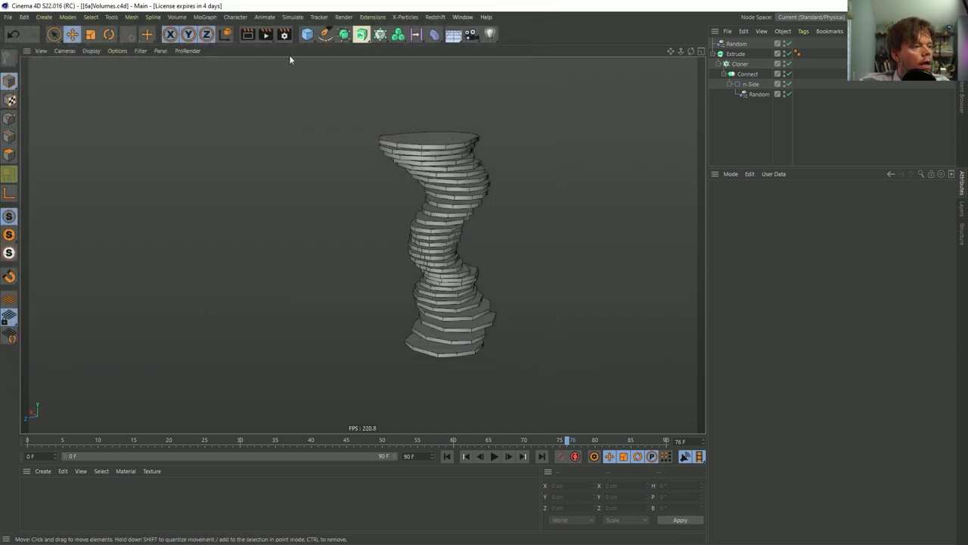
- Add a Volume Builder and Volume Mesher, feeding the Extrude into the Volume Builder at 10 cm voxels
{"action": "left_click", "coordinate": [398, 34]}
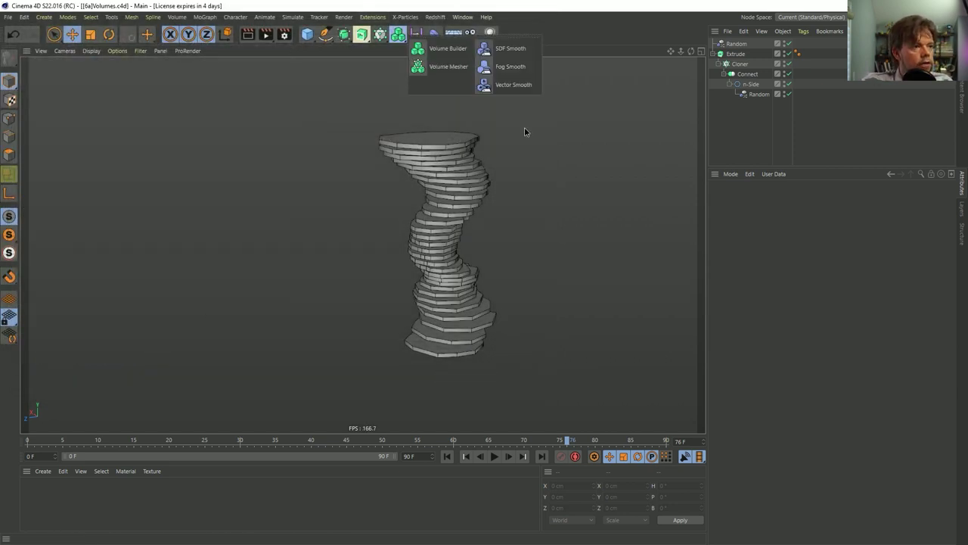
{"action": "left_click", "coordinate": [460, 53]}
{"action": "left_click", "coordinate": [398, 34]}
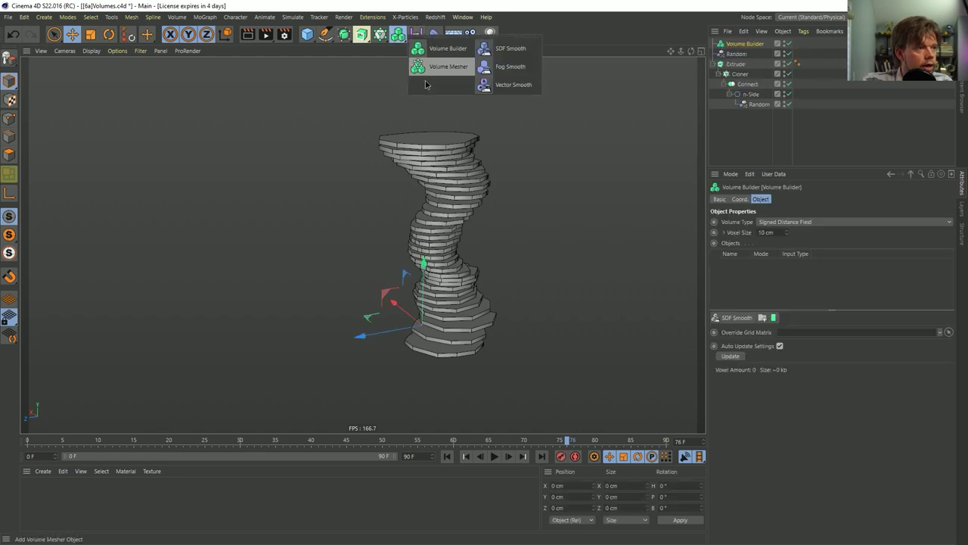
{"action": "left_click", "coordinate": [449, 67]}
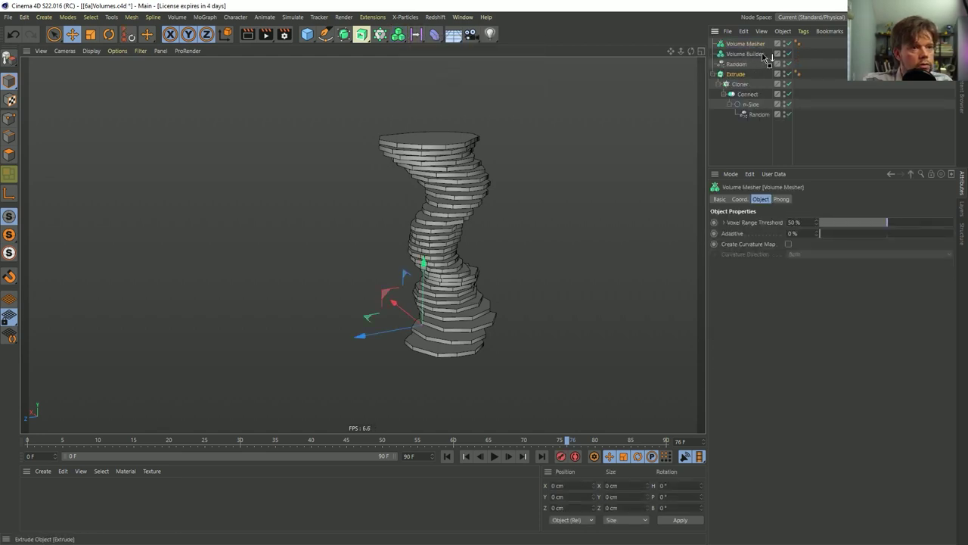
{"action": "left_click_drag", "start_coordinate": [761, 57], "coordinate": [760, 55]}
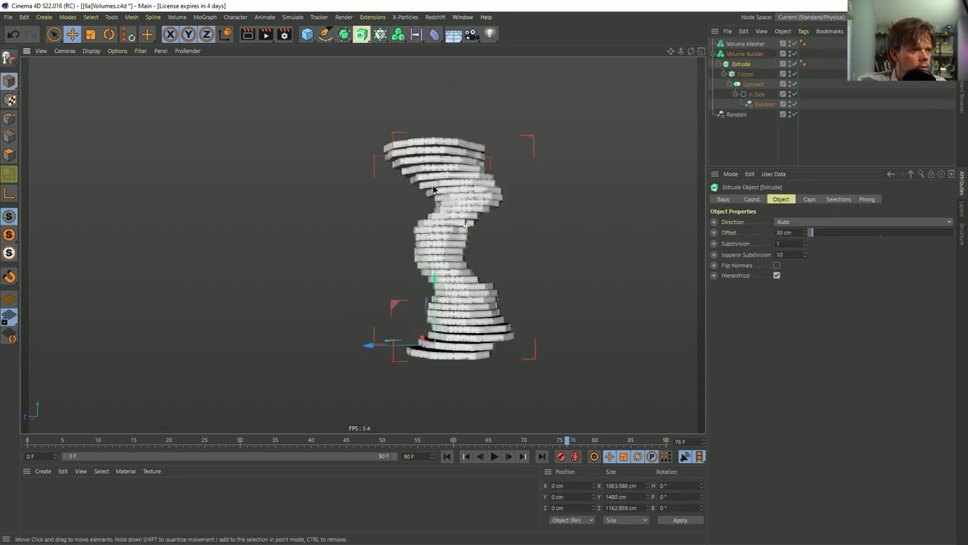
{"action": "scroll", "coordinate": [451, 246], "scroll_direction": "up", "scroll_amount": 2}
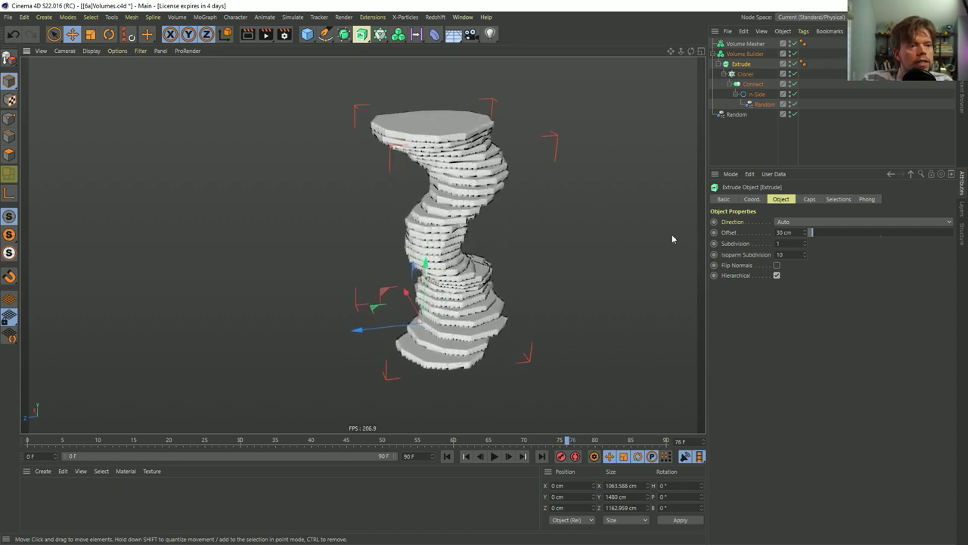
{"action": "left_click", "coordinate": [745, 54]}
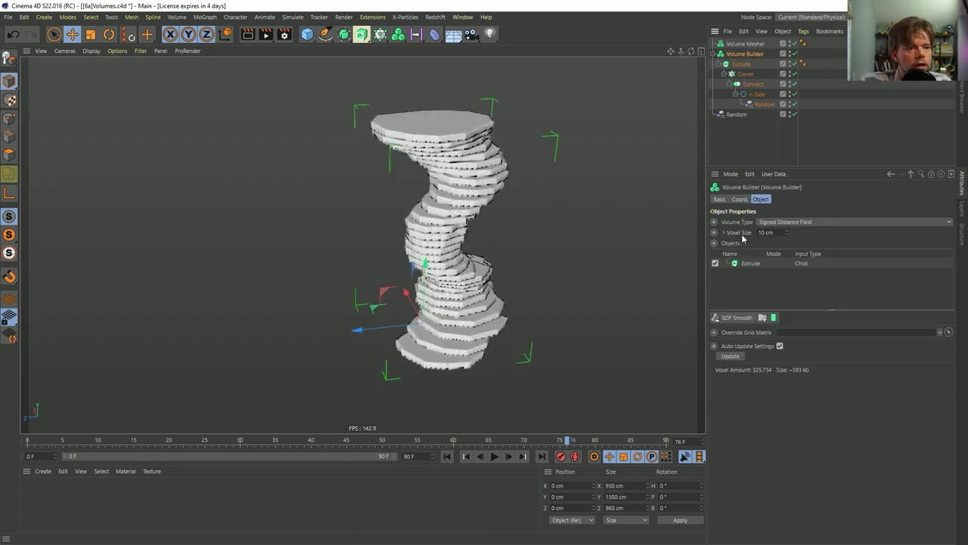
- Nest the Volume Builder under the Volume Mesher to remesh the whole stack
{"action": "left_click_drag", "start_coordinate": [588, 225], "coordinate": [473, 166], "text": "alt"}
{"action": "scroll", "coordinate": [472, 167], "scroll_direction": "up", "scroll_amount": 5}
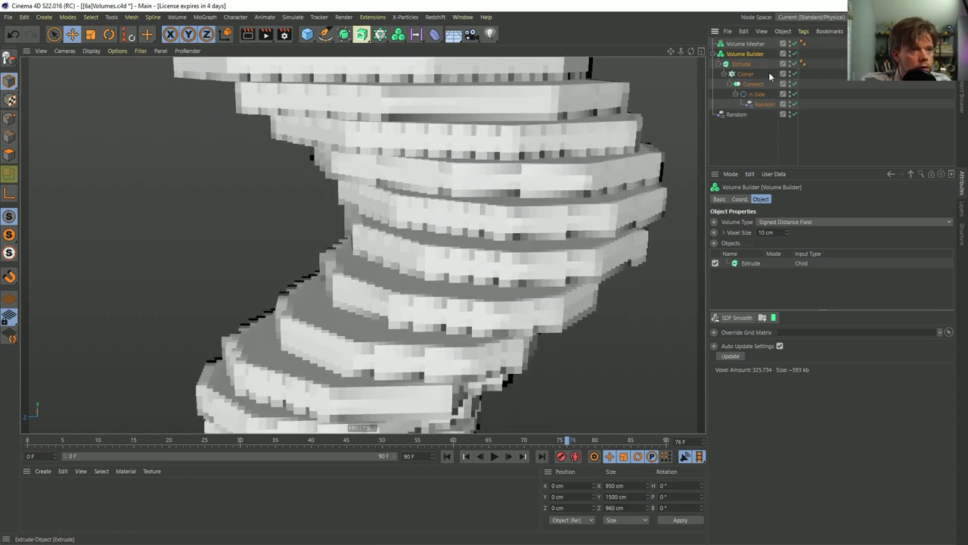
{"action": "left_click_drag", "start_coordinate": [583, 151], "coordinate": [545, 125], "text": "alt"}
{"action": "left_click", "coordinate": [753, 44]}
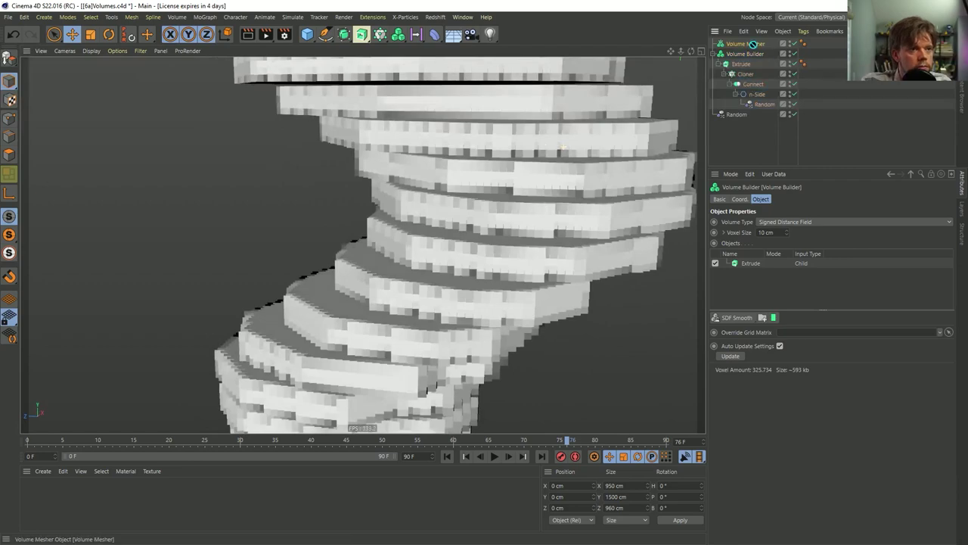
{"action": "left_click", "coordinate": [762, 46]}
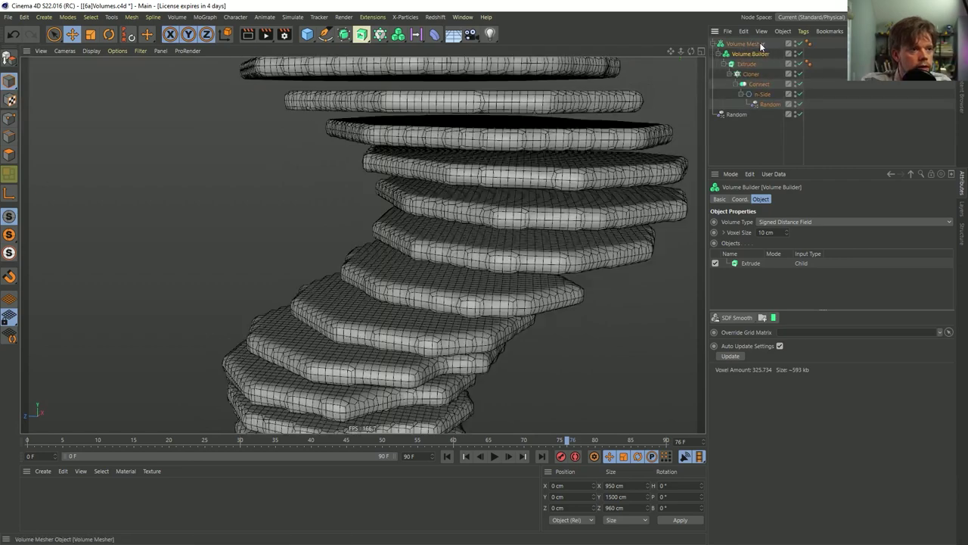
{"action": "left_click_drag", "start_coordinate": [545, 174], "coordinate": [446, 260], "text": "alt"}
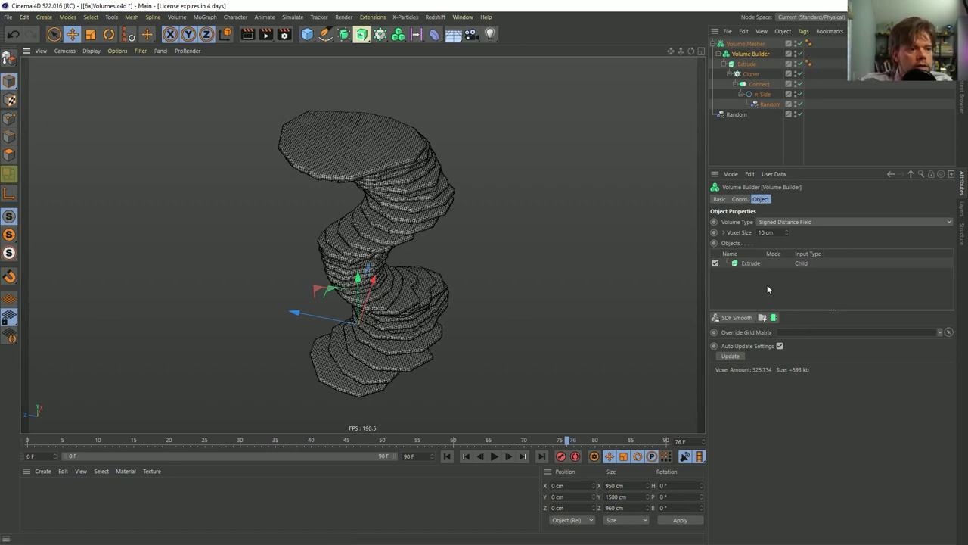
{"action": "left_click", "coordinate": [743, 318]}
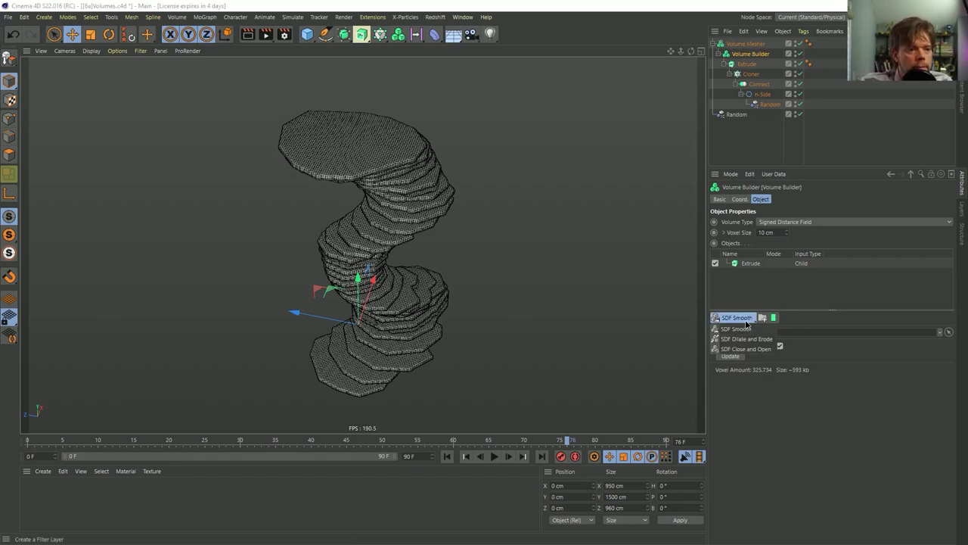
{"action": "left_click", "coordinate": [817, 318]}
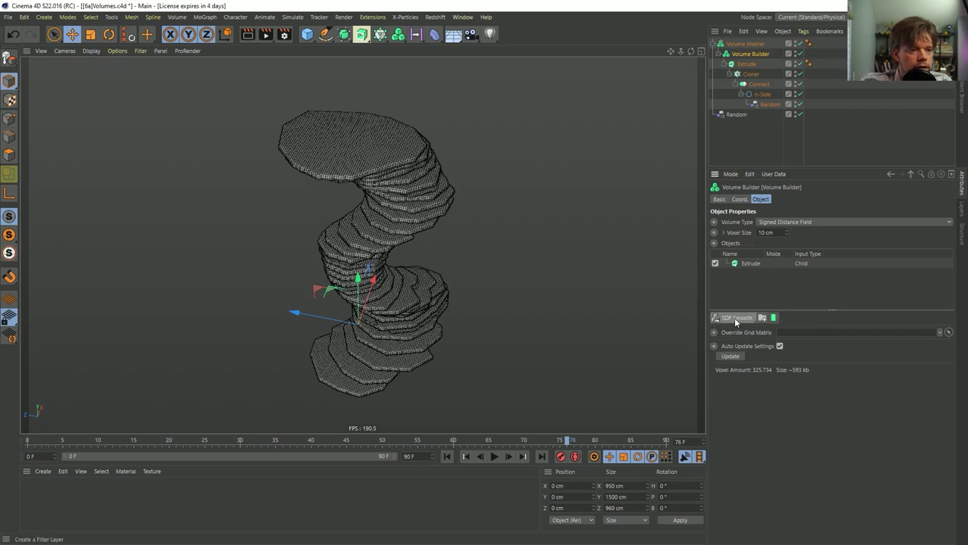
{"action": "right_click", "coordinate": [742, 285]}
{"action": "left_click", "coordinate": [731, 260]}
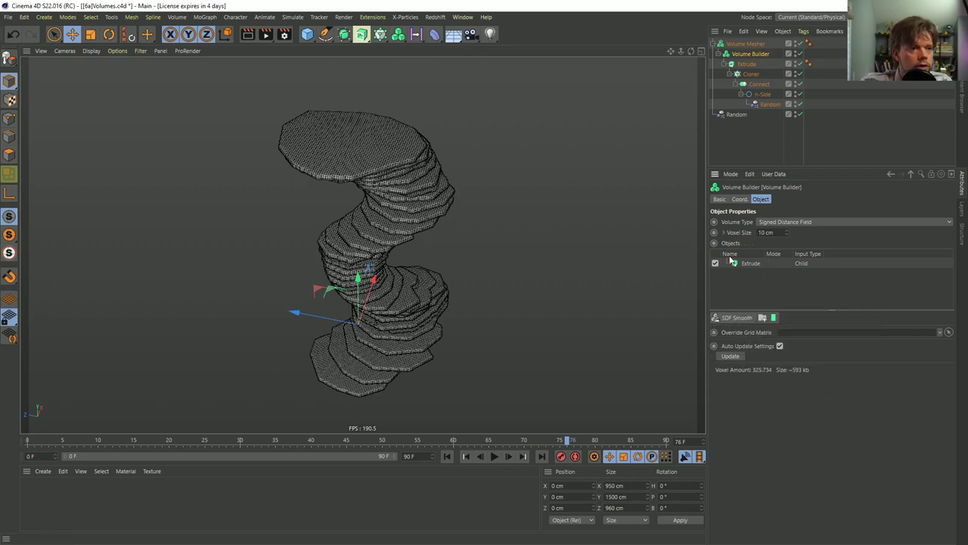
{"action": "left_click", "coordinate": [379, 34]}
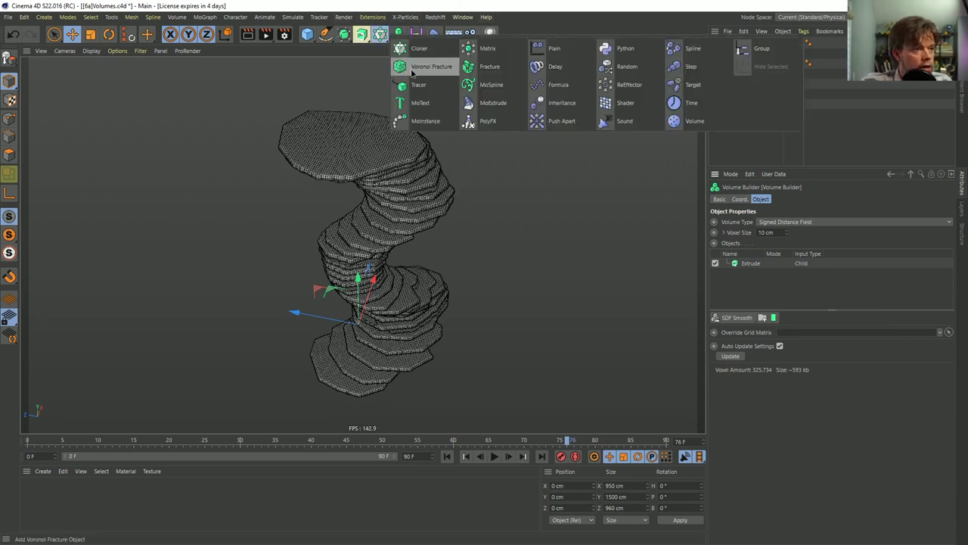
{"action": "left_click", "coordinate": [627, 66]}
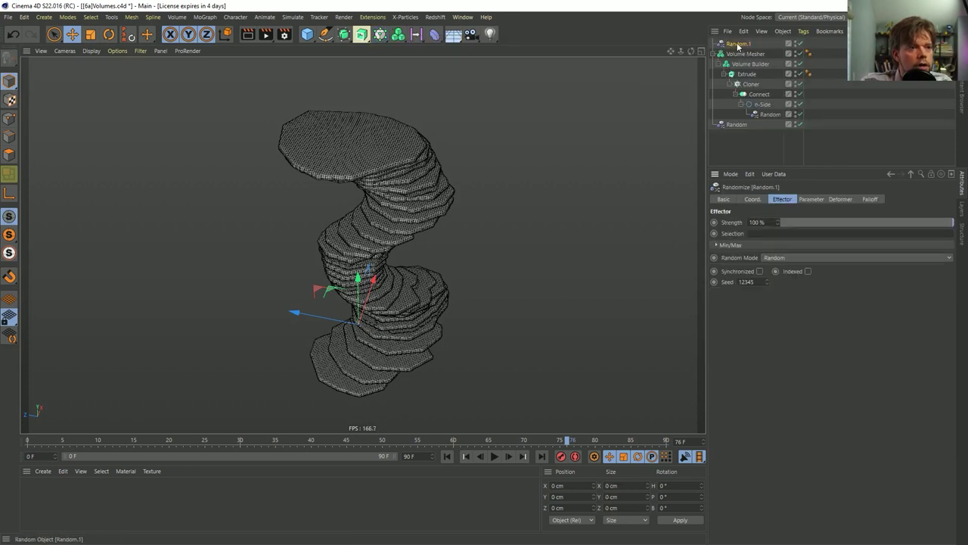
{"action": "left_click", "coordinate": [746, 64]}
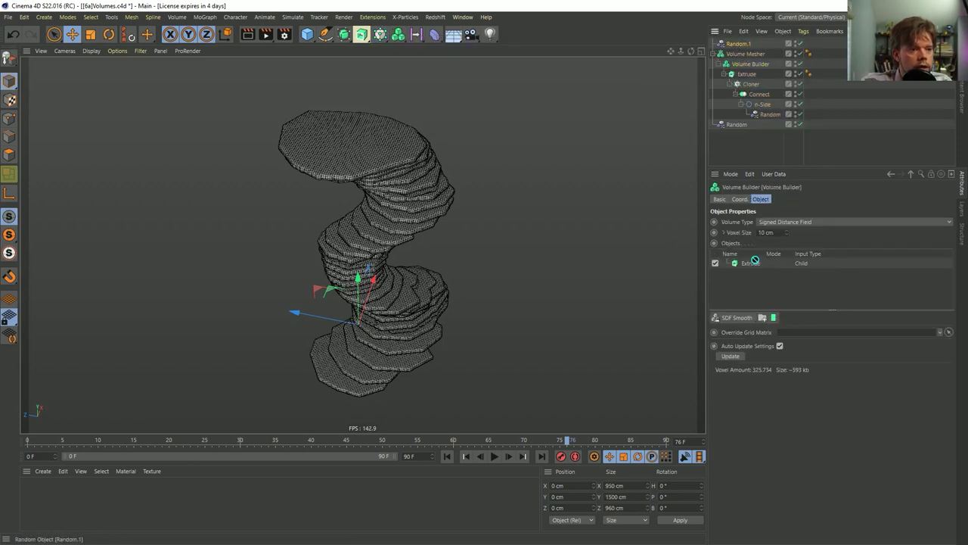
{"action": "left_click_drag", "start_coordinate": [747, 262], "coordinate": [747, 264]}
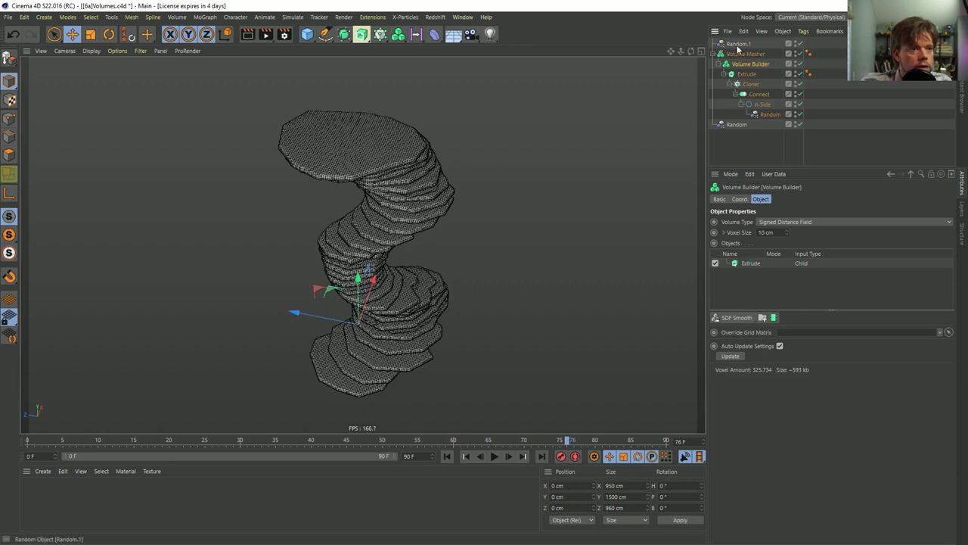
{"action": "left_click_drag", "start_coordinate": [738, 65], "coordinate": [738, 66]}
- Delete the spare Random effector and add a Random Field to the Volume Builder's Objects list
{"action": "key", "text": "Delete"}
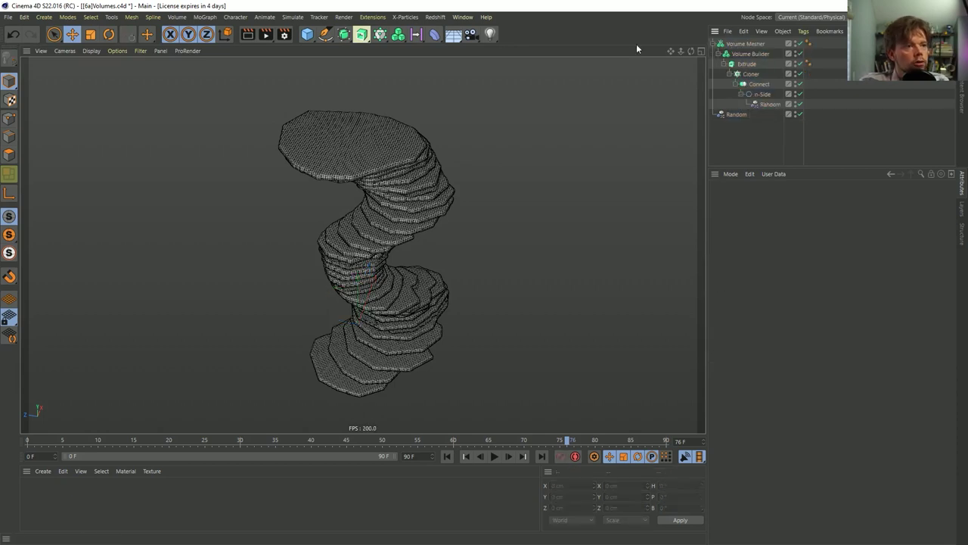
{"action": "left_click", "coordinate": [415, 35]}
{"action": "left_click", "coordinate": [586, 45]}
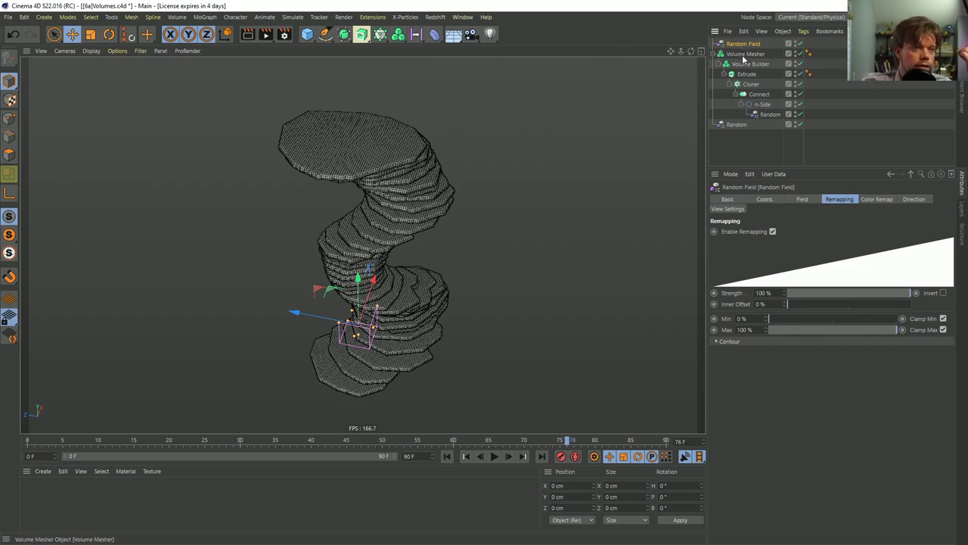
{"action": "left_click", "coordinate": [749, 63]}
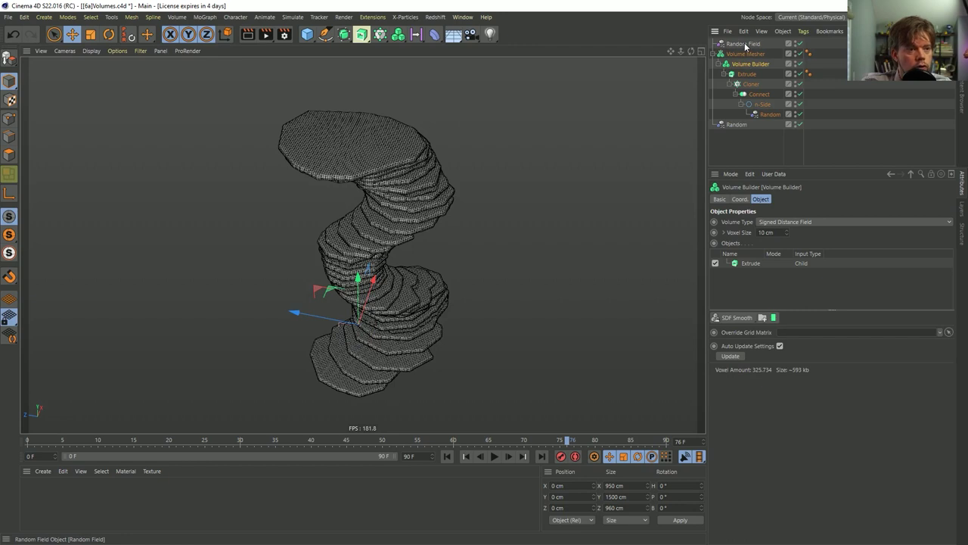
{"action": "left_click_drag", "start_coordinate": [746, 46], "coordinate": [813, 287]}
{"action": "left_click_drag", "start_coordinate": [747, 264], "coordinate": [748, 263]}
{"action": "left_click", "coordinate": [749, 264]}
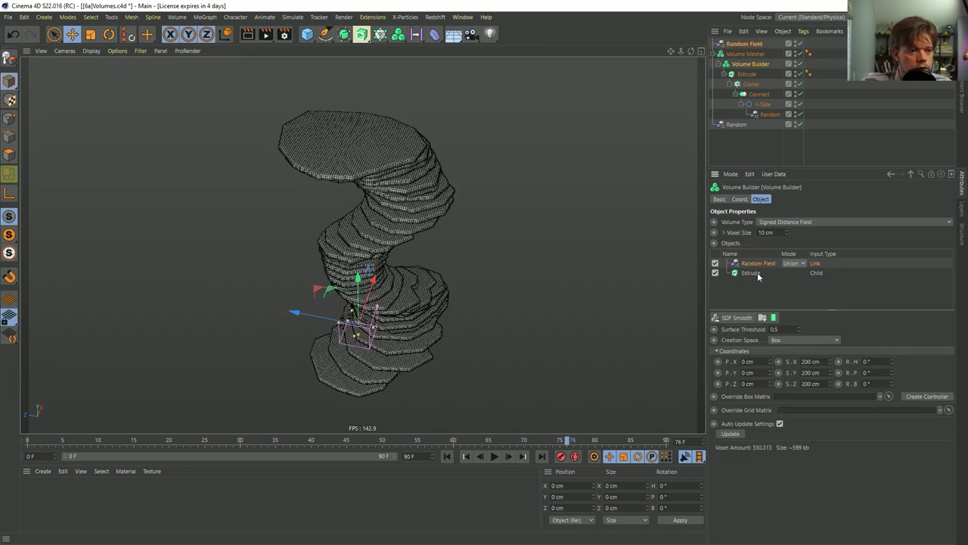
- Set the Random Field layer's Creation Space to Objects Below, eroding the volume surface
{"action": "left_click", "coordinate": [779, 341]}
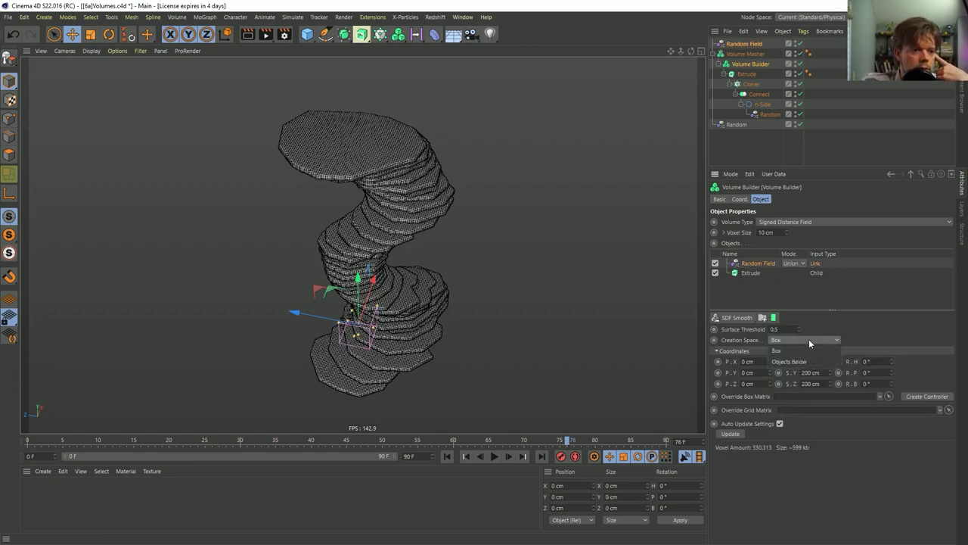
{"action": "left_click", "coordinate": [803, 363]}
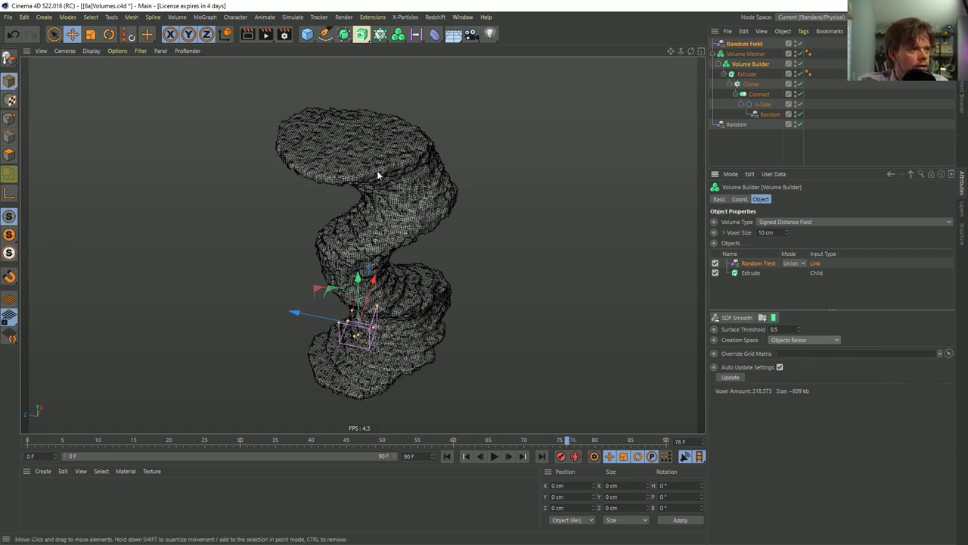
{"action": "left_click_drag", "start_coordinate": [373, 250], "coordinate": [340, 253], "text": "alt"}
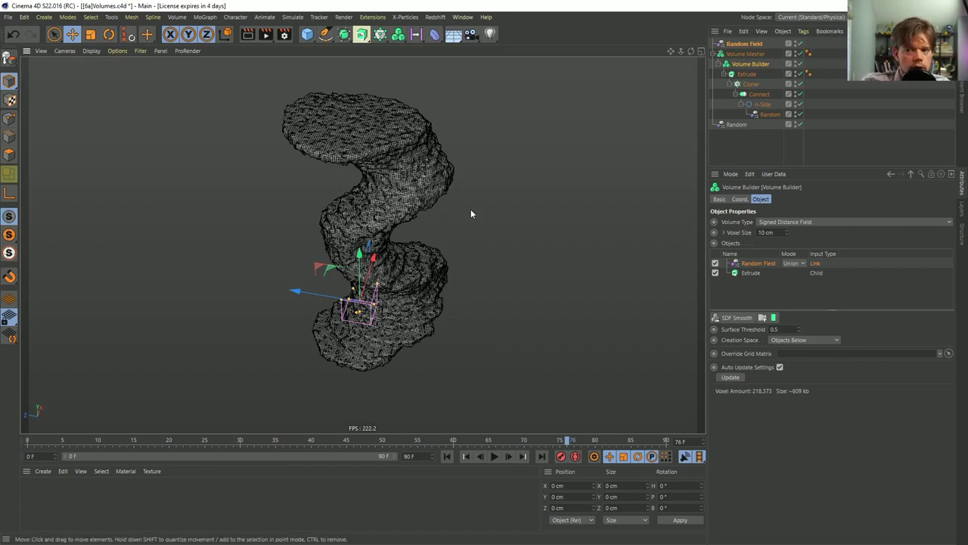
{"action": "left_click_drag", "start_coordinate": [398, 223], "coordinate": [340, 175], "text": "alt"}
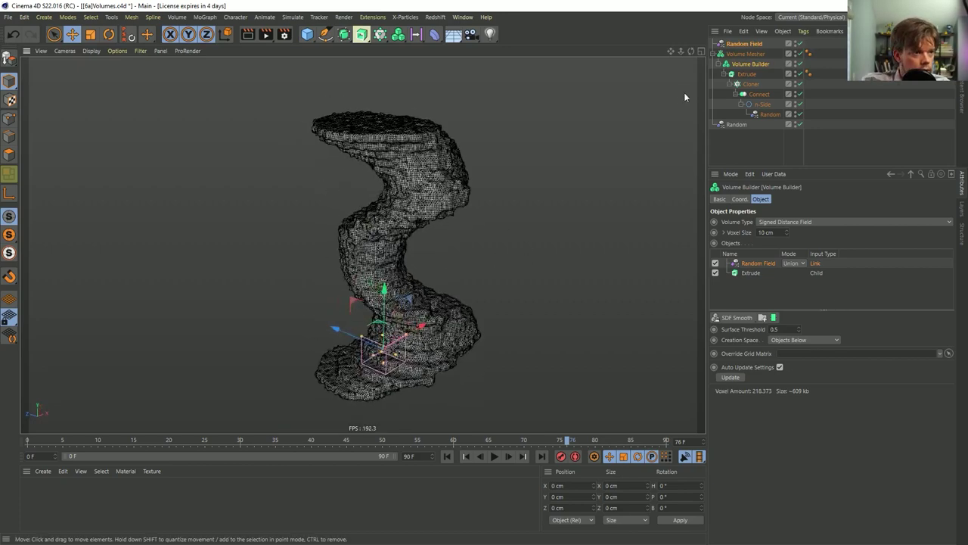
{"action": "left_click", "coordinate": [739, 44]}
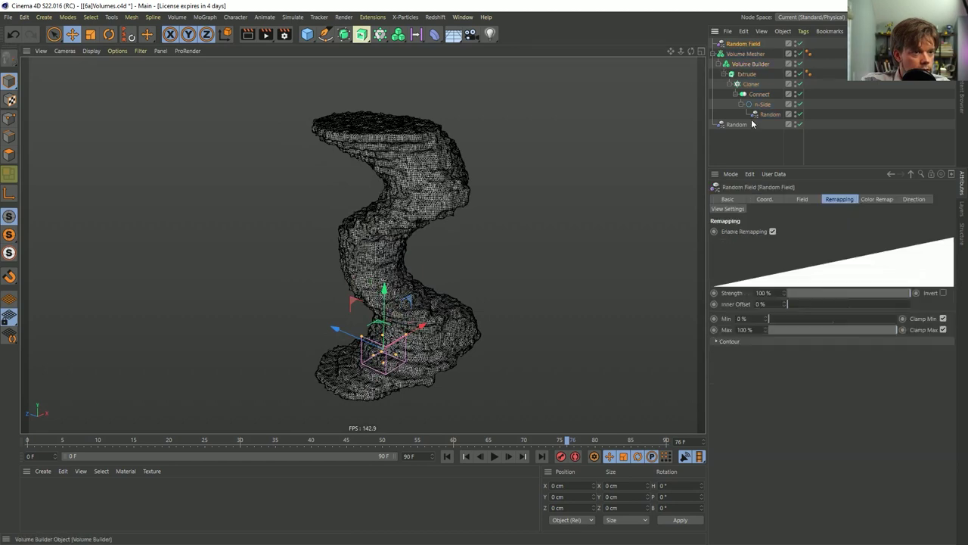
- Give the Random Field noise a 500% scale and a 500% relative Y scale
{"action": "left_click", "coordinate": [800, 199]}
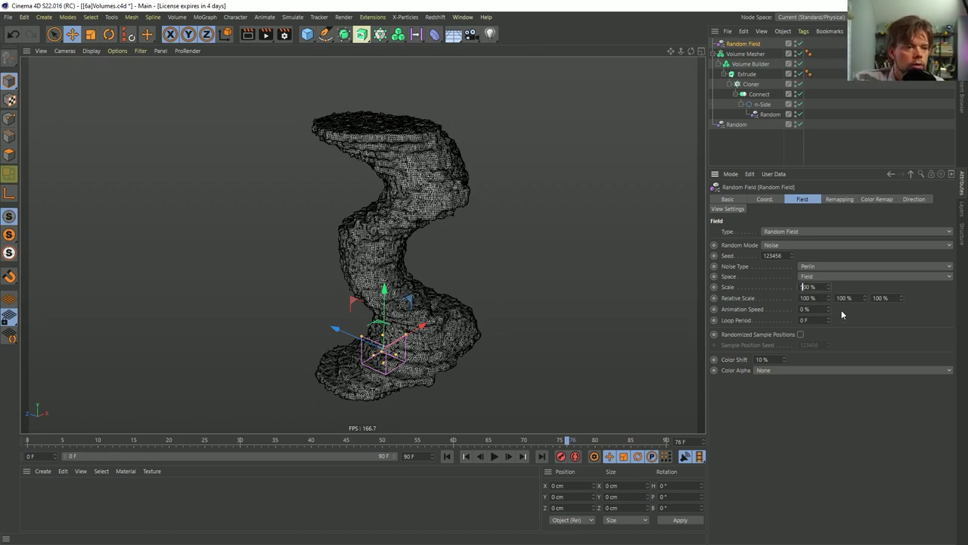
{"action": "key", "text": "Return"}
{"action": "scroll", "coordinate": [408, 195], "scroll_direction": "up", "scroll_amount": 8}
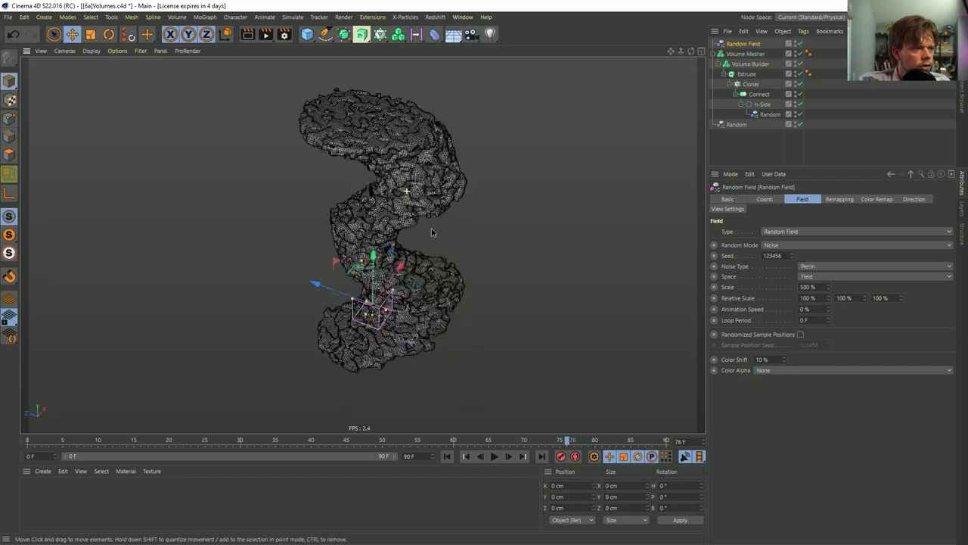
{"action": "left_click_drag", "start_coordinate": [491, 128], "coordinate": [484, 266], "text": "alt"}
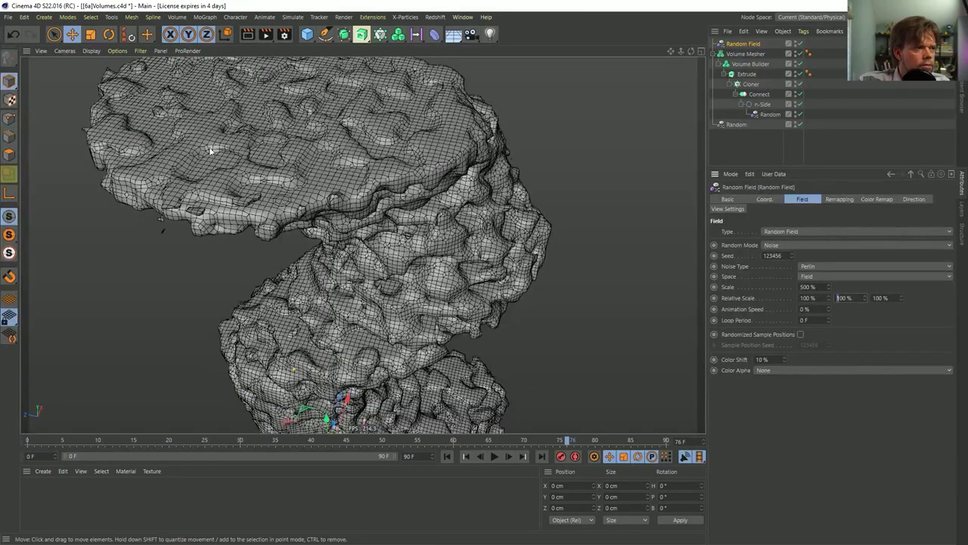
{"action": "type", "text": "5"}
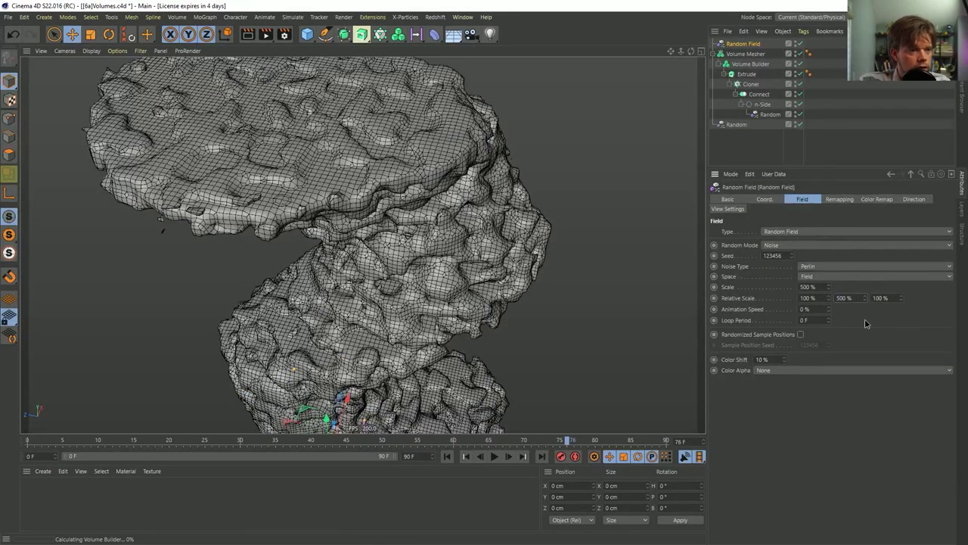
{"action": "key", "text": "Return"}
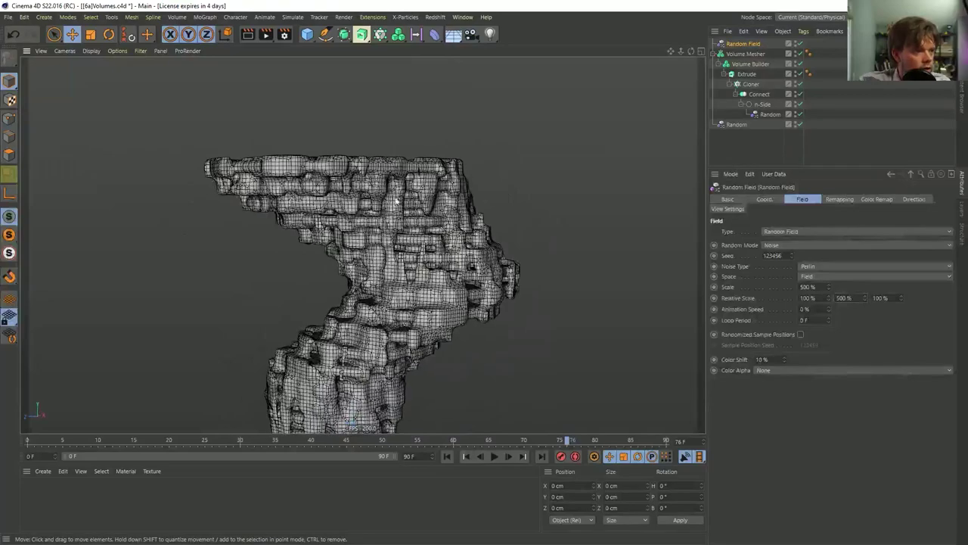
{"action": "mouse_move", "coordinate": [414, 286]}
{"action": "left_mouse_down", "text": "alt"}
{"action": "mouse_move", "coordinate": [268, 217]}
{"action": "mouse_move", "coordinate": [525, 184]}
{"action": "mouse_move", "coordinate": [424, 251]}
{"action": "mouse_move", "coordinate": [446, 261]}
{"action": "mouse_move", "coordinate": [437, 270]}
{"action": "mouse_move", "coordinate": [426, 190]}
{"action": "mouse_move", "coordinate": [390, 227]}
{"action": "mouse_move", "coordinate": [376, 195]}
{"action": "left_mouse_up", "text": "alt"}
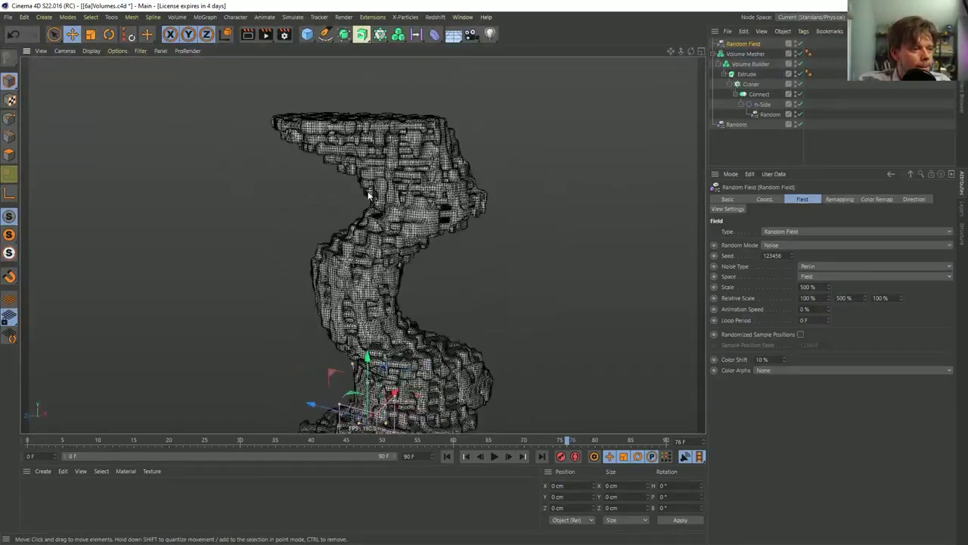
- Switch the viewport to Gouraud Shading and orbit around the S-shaped mesh
{"action": "key", "text": "n"}
{"action": "left_click", "coordinate": [432, 233]}
{"action": "left_click_drag", "start_coordinate": [432, 235], "coordinate": [352, 134], "text": "alt"}
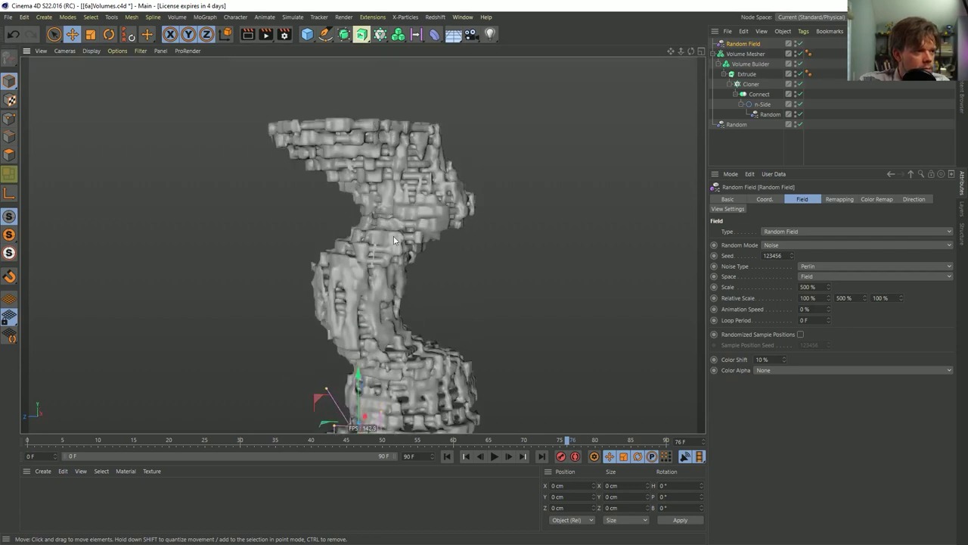
{"action": "left_click_drag", "start_coordinate": [393, 241], "coordinate": [510, 210], "text": "alt"}
- In the Volume Builder, switch the Random Field's mode from Union to Intersect
{"action": "left_click", "coordinate": [745, 54]}
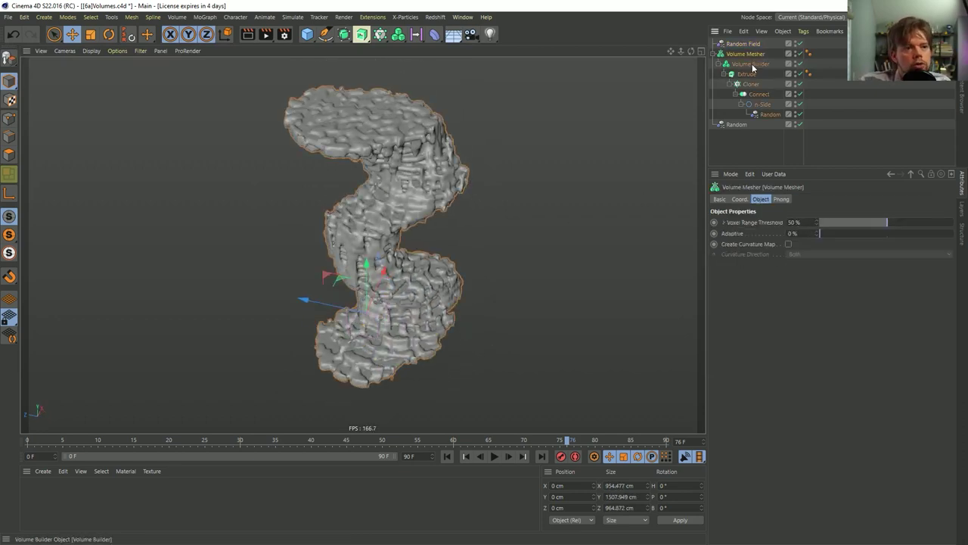
{"action": "left_click", "coordinate": [750, 64]}
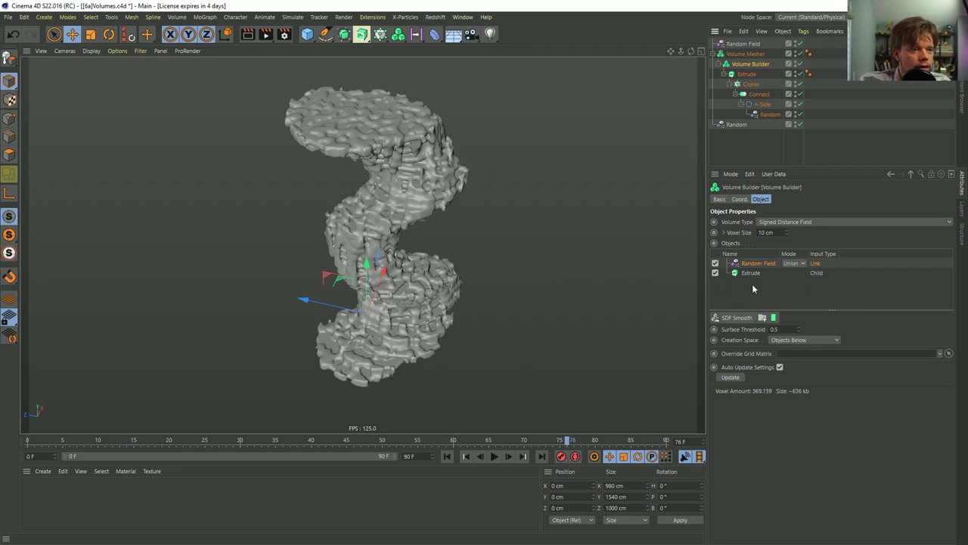
{"action": "left_click", "coordinate": [790, 264]}
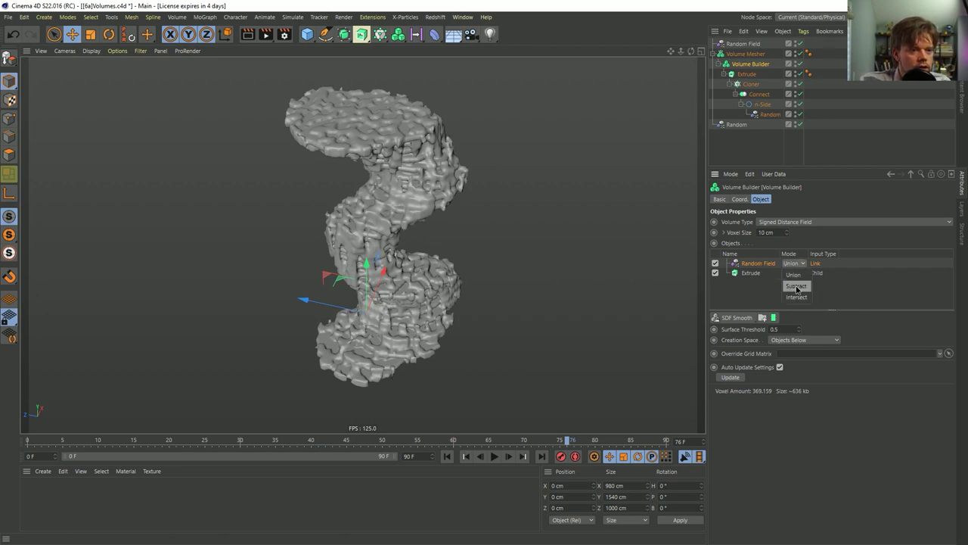
{"action": "left_click", "coordinate": [797, 296]}
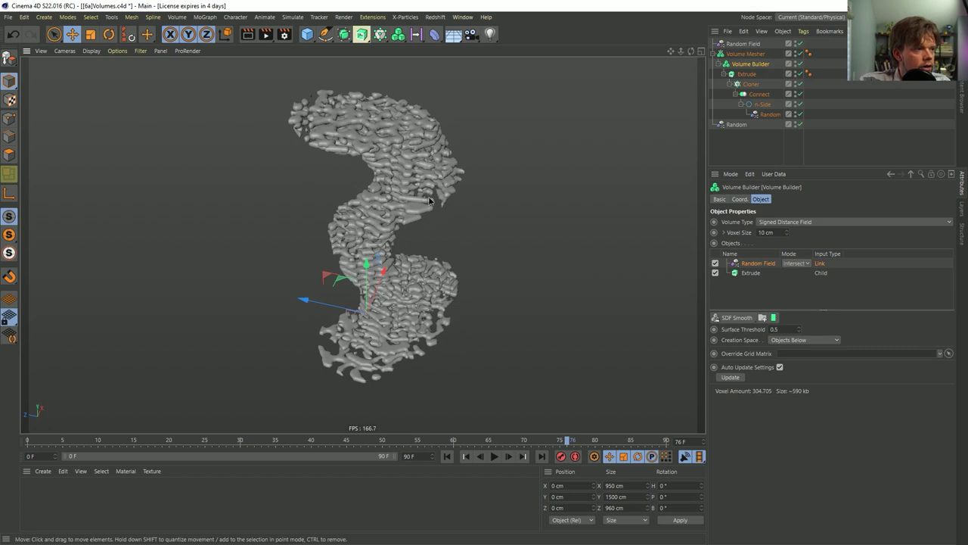
{"action": "left_click_drag", "start_coordinate": [566, 253], "coordinate": [379, 86], "text": "alt"}
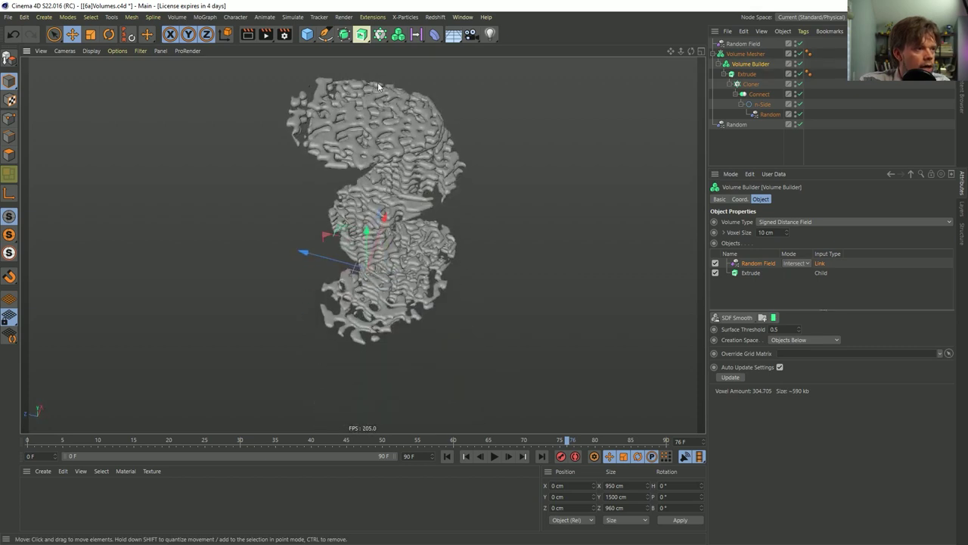
{"action": "left_click_drag", "start_coordinate": [311, 130], "coordinate": [390, 155], "text": "alt"}
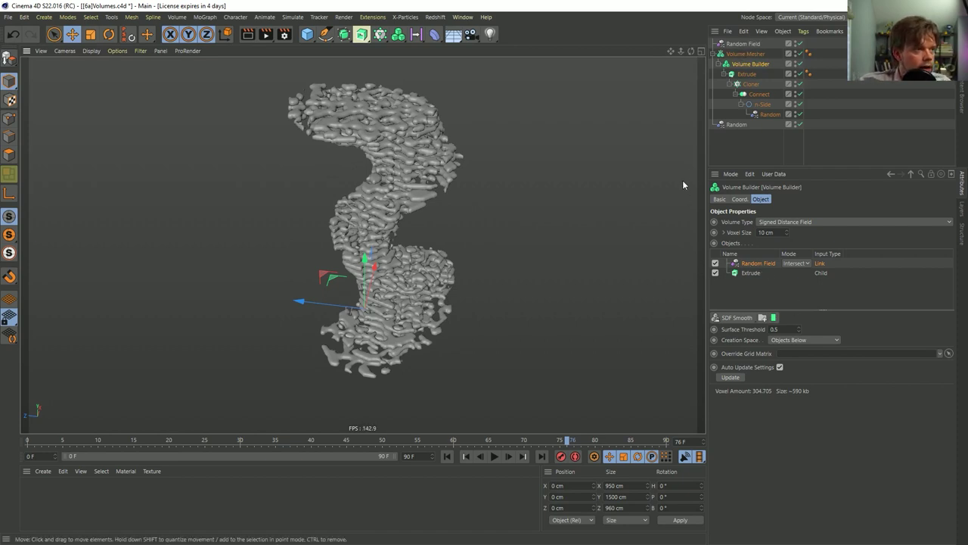
- Undo the accidental Volume Builder deletion, reapply Intersect to the Random Field, and select it
{"action": "key", "text": "Delete"}
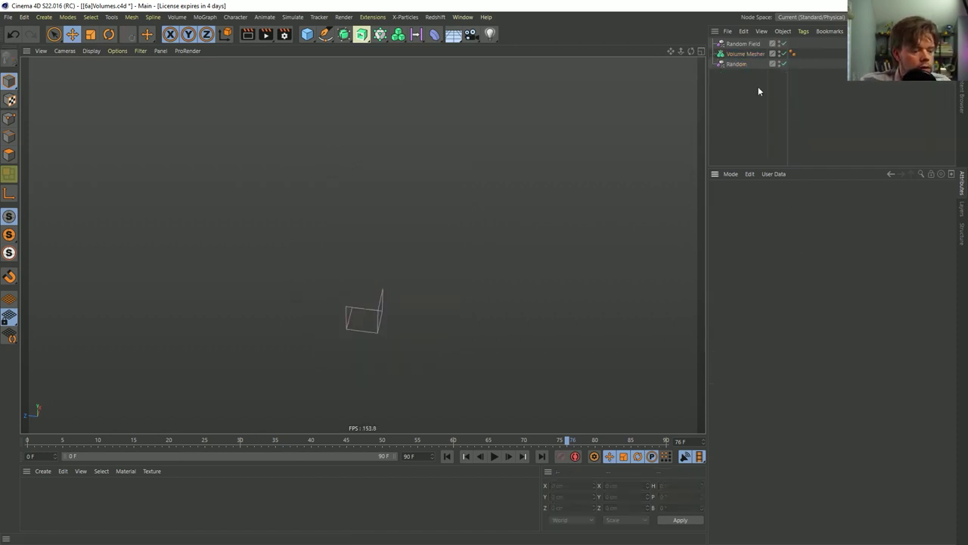
{"action": "key", "text": "ctrl+z"}
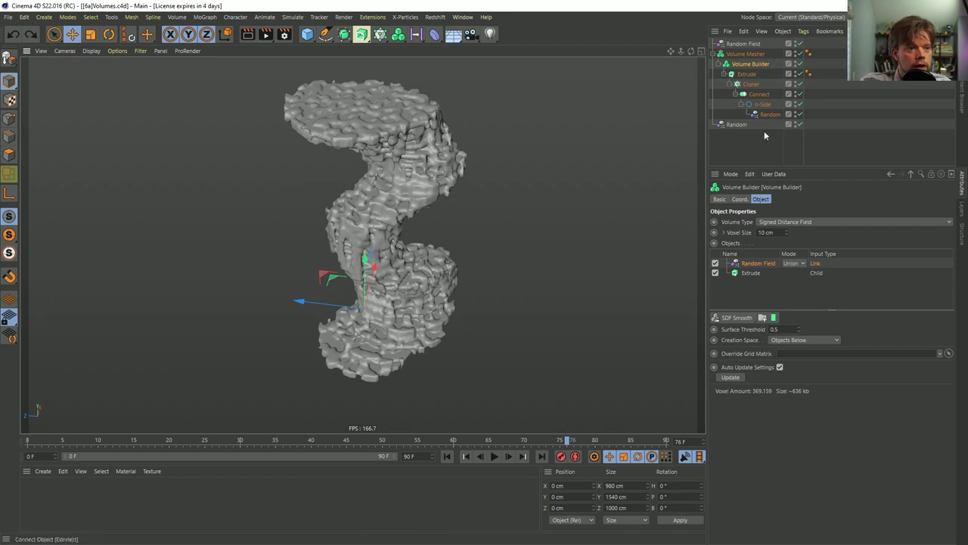
{"action": "left_click", "coordinate": [800, 259]}
{"action": "left_click", "coordinate": [803, 298]}
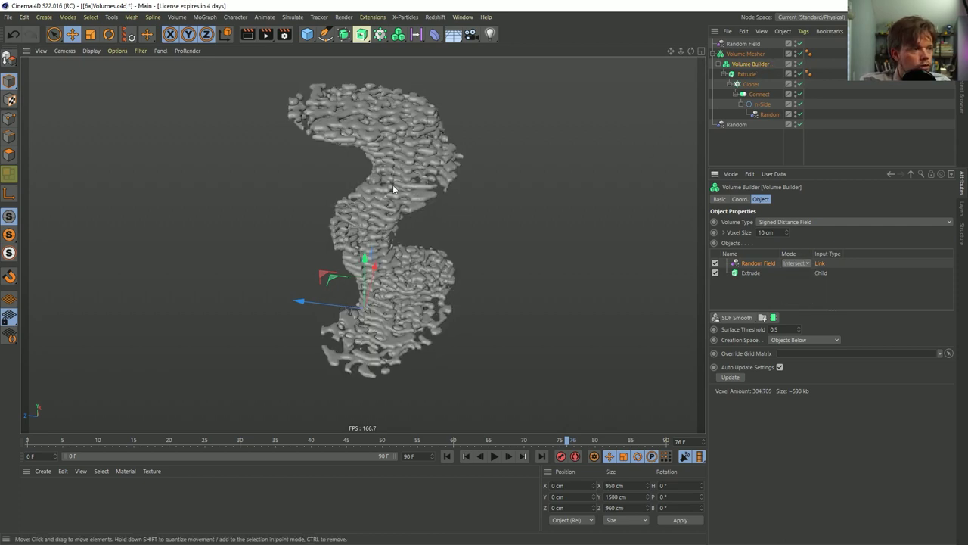
{"action": "left_click_drag", "start_coordinate": [397, 283], "coordinate": [397, 213], "text": "alt"}
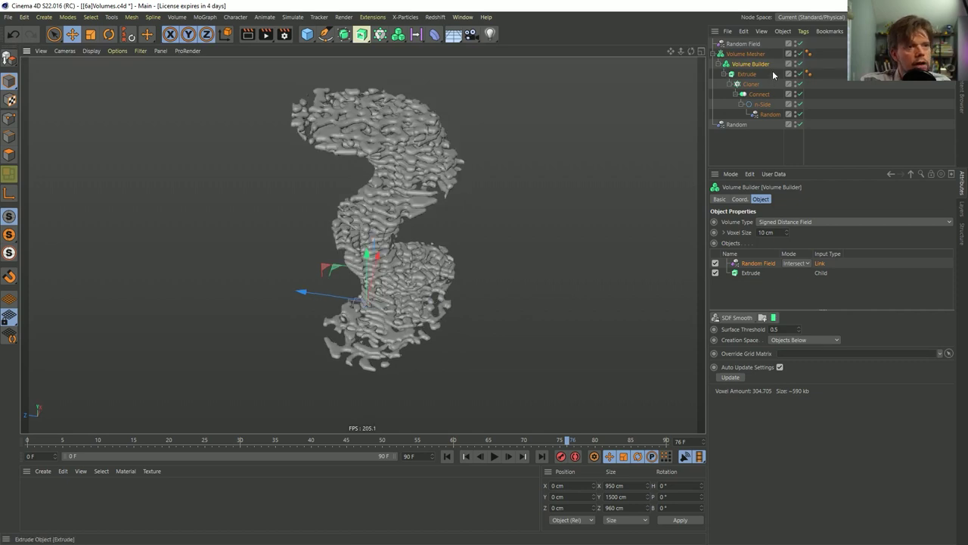
{"action": "left_click", "coordinate": [745, 44]}
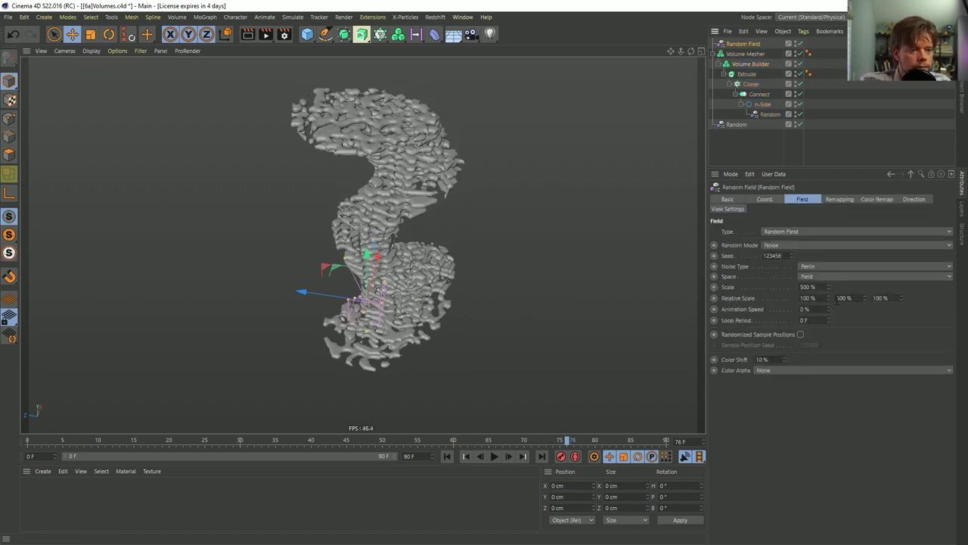
- Set the Random Field noise Scale to 2500%
{"action": "left_click", "coordinate": [839, 298]}
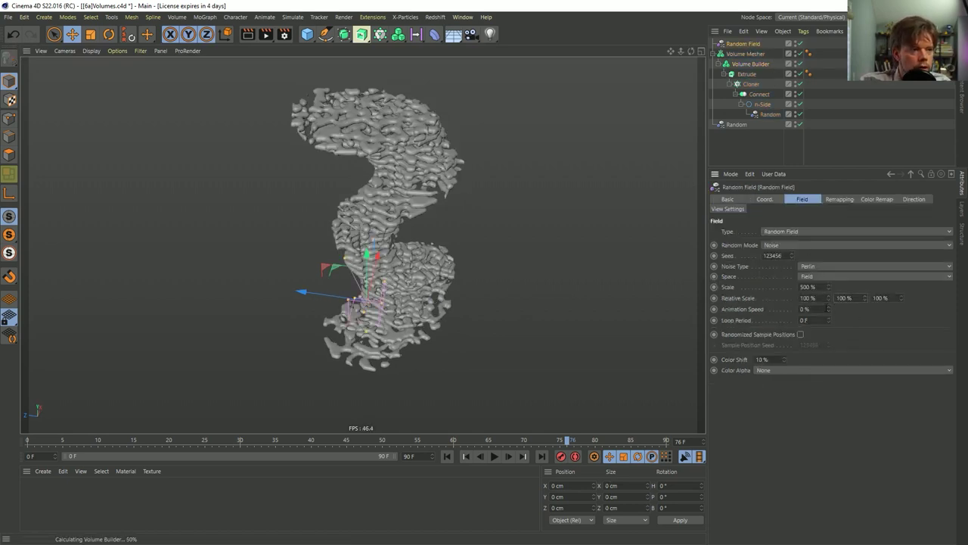
{"action": "key", "text": "Return"}
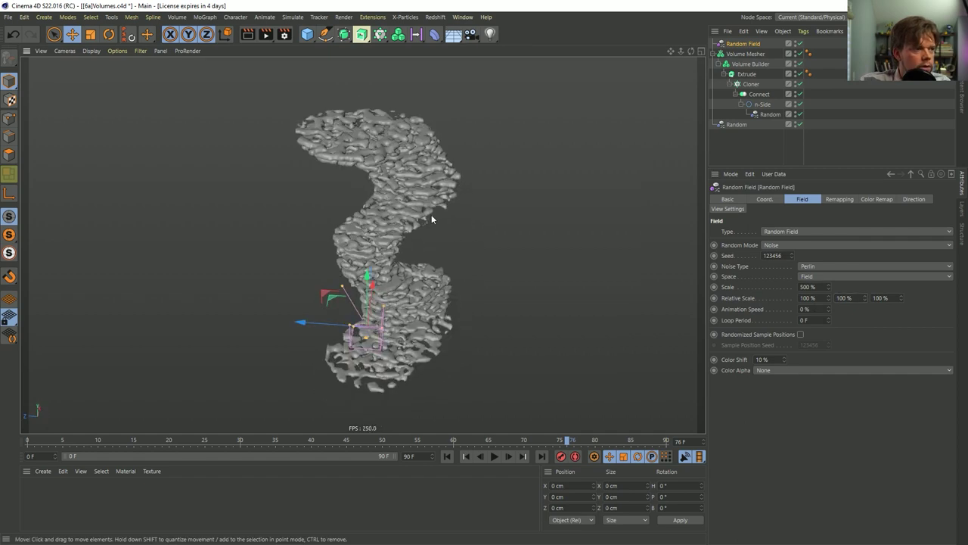
{"action": "left_click", "coordinate": [801, 287]}
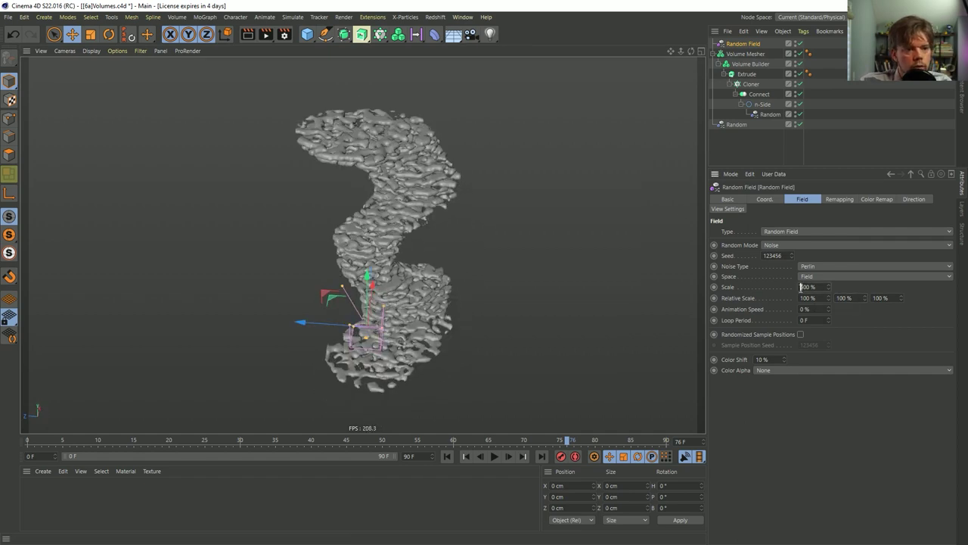
{"action": "type", "text": "25"}
{"action": "key", "text": "Return"}
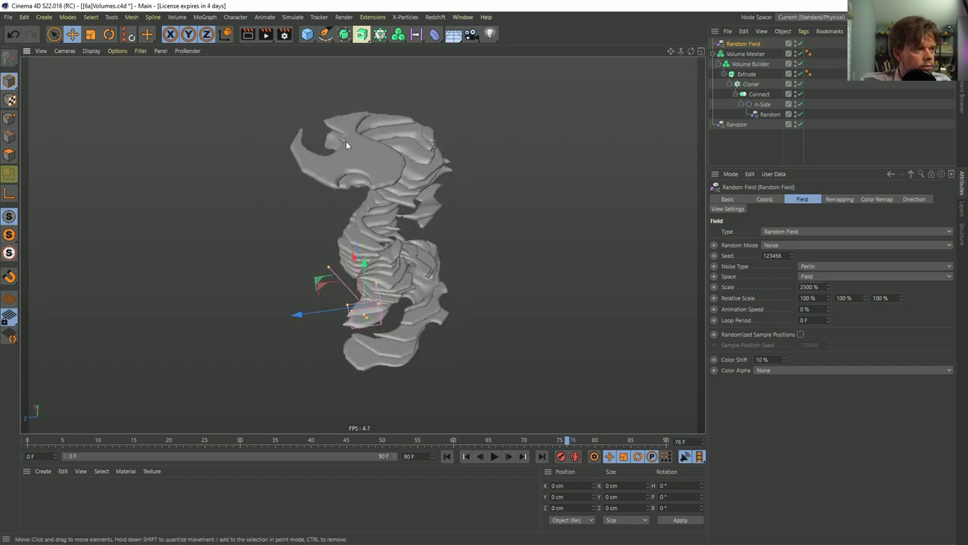
{"action": "left_click_drag", "start_coordinate": [345, 143], "coordinate": [444, 223], "text": "alt"}
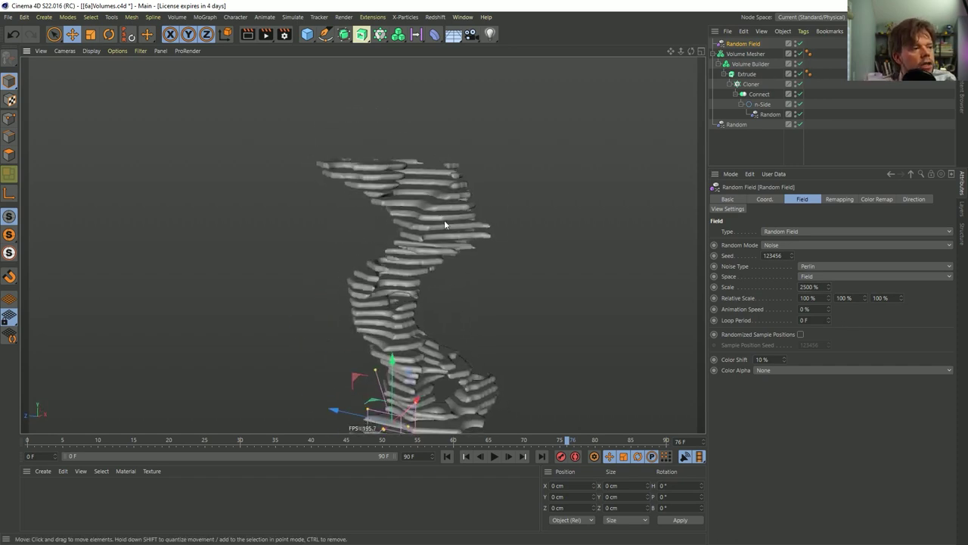
- Set the Random Field's vertical Relative Scale to 220% for layered slabs
{"action": "left_click", "coordinate": [851, 298]}
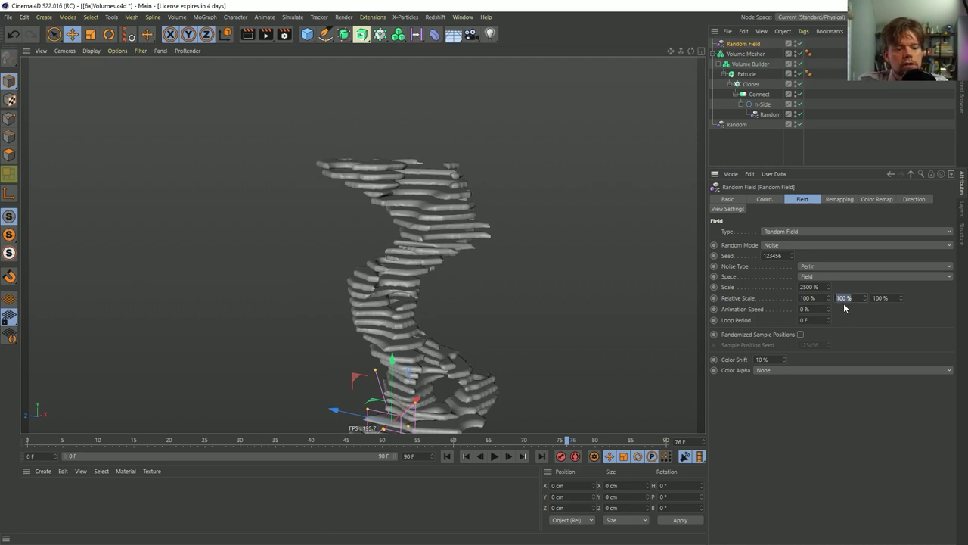
{"action": "type", "text": "50"}
{"action": "key", "text": "Return"}
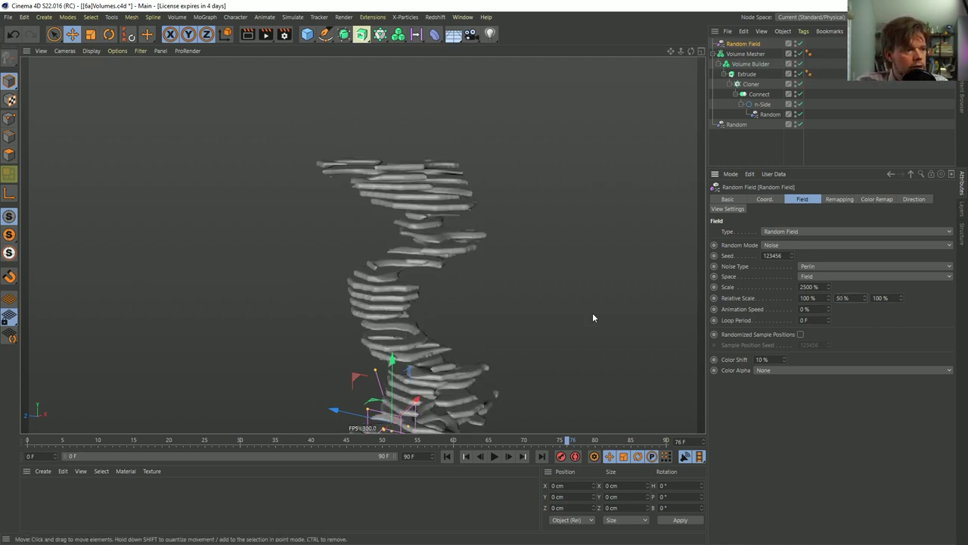
{"action": "left_click_drag", "start_coordinate": [421, 271], "coordinate": [361, 135], "text": "alt"}
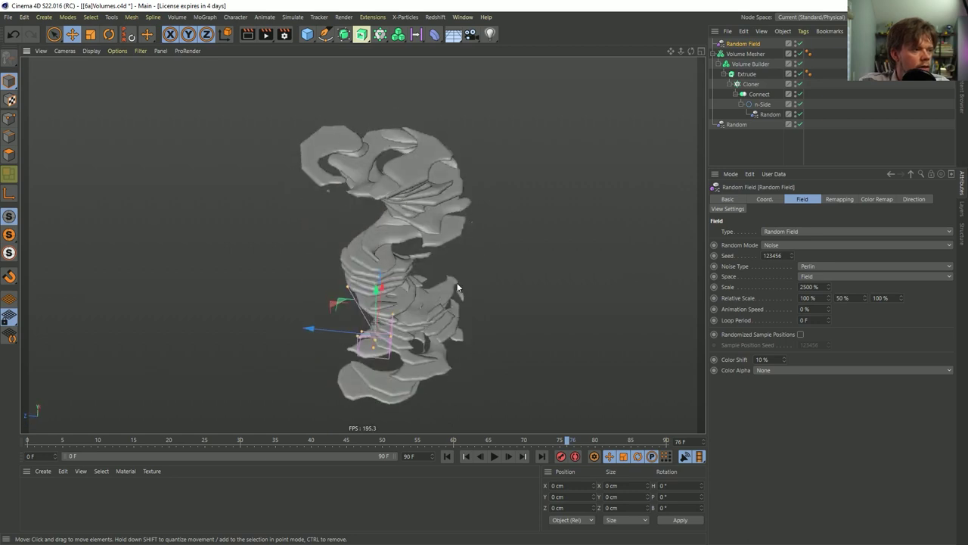
{"action": "left_click_drag", "start_coordinate": [457, 287], "coordinate": [408, 324], "text": "alt"}
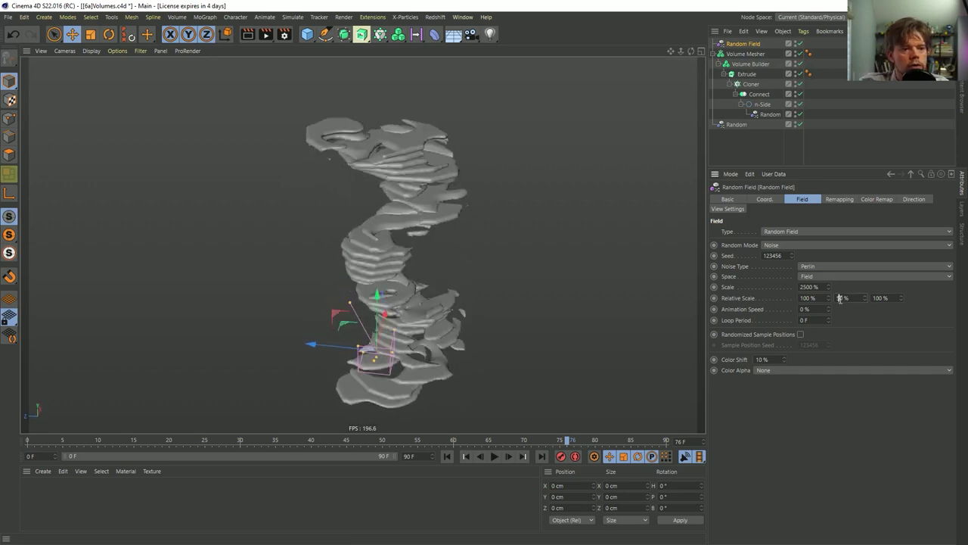
{"action": "key", "text": "Return"}
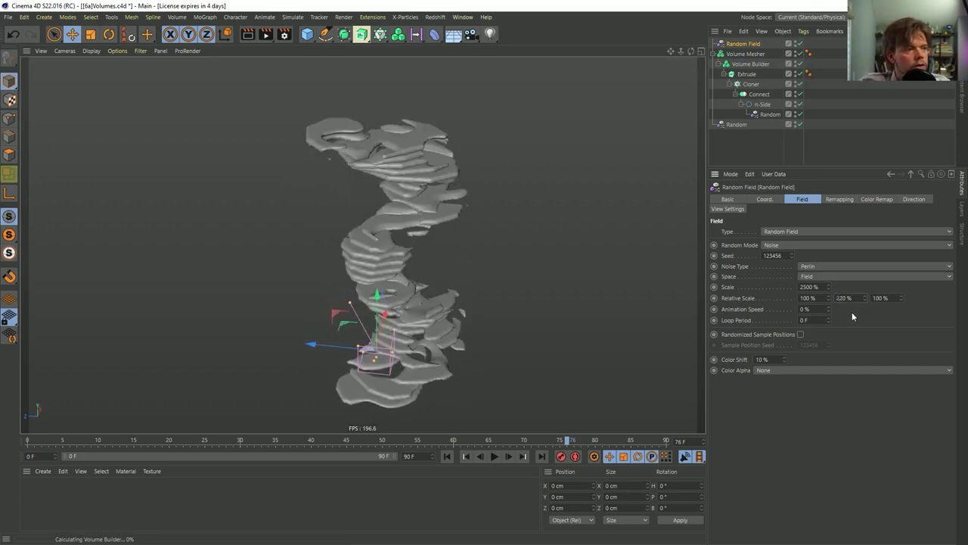
- Move the Random Field through the sculpture and play the animation from frame 0
{"action": "left_click_drag", "start_coordinate": [376, 318], "coordinate": [331, 359]}
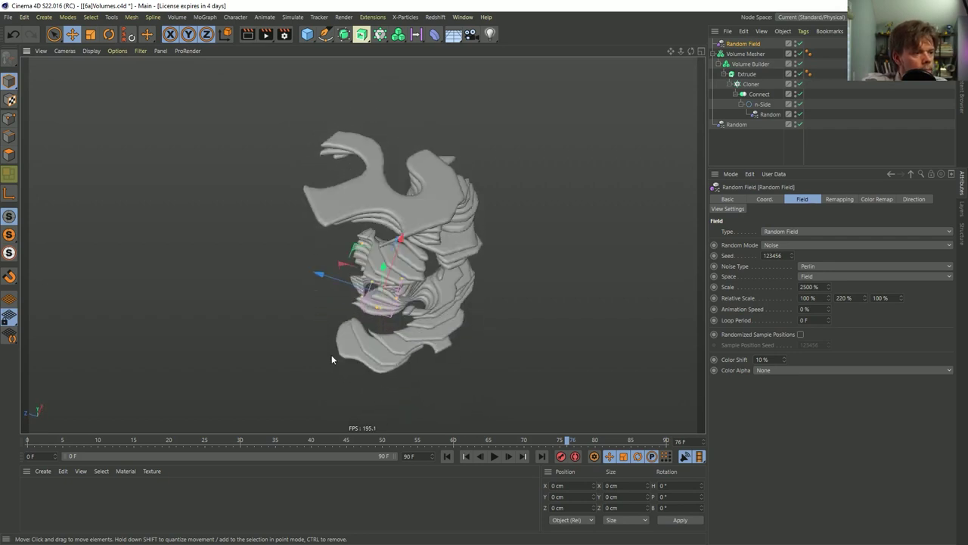
{"action": "left_click", "coordinate": [447, 456]}
{"action": "left_click", "coordinate": [493, 456]}
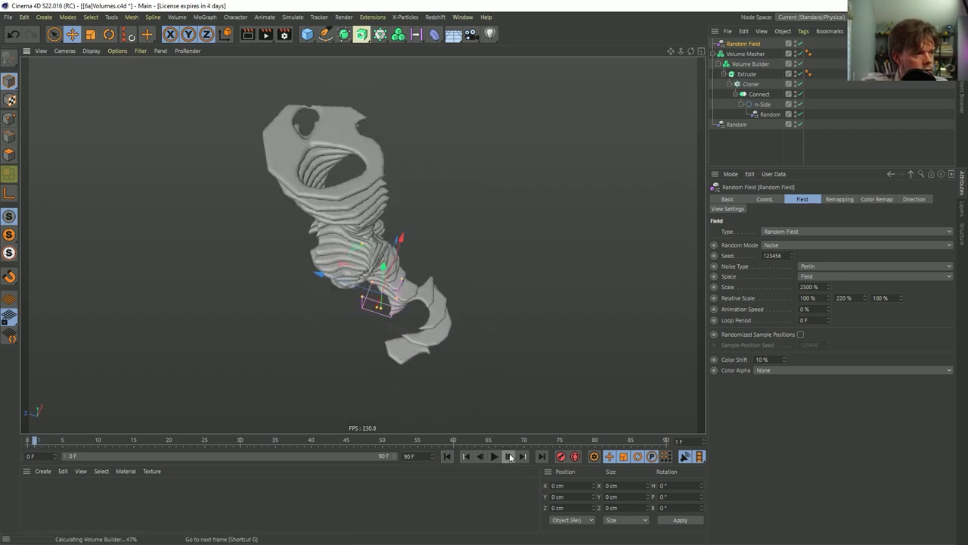
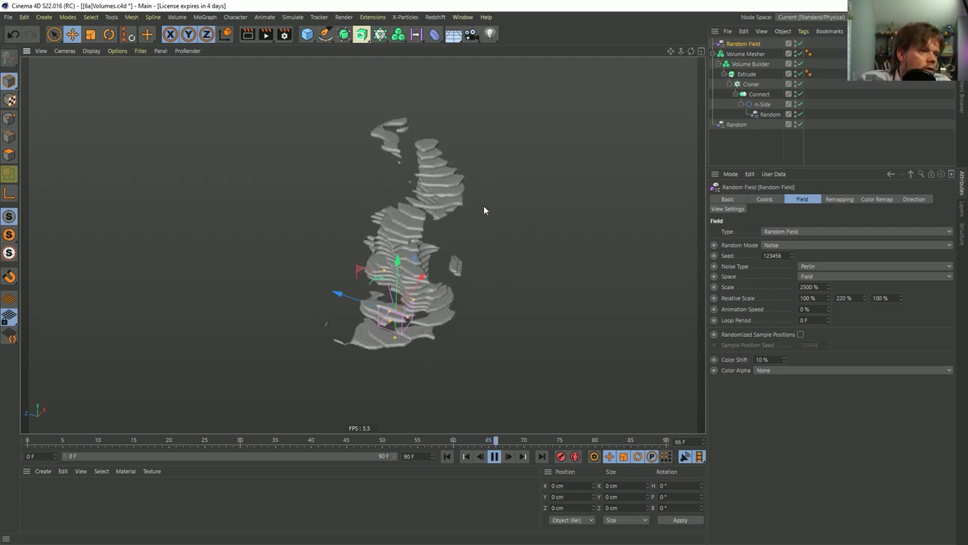
- Stop playback at frame 77 and orbit around the layered volume mesh
{"action": "left_click", "coordinate": [495, 456]}
{"action": "left_click_drag", "start_coordinate": [426, 238], "coordinate": [347, 232], "text": "alt"}
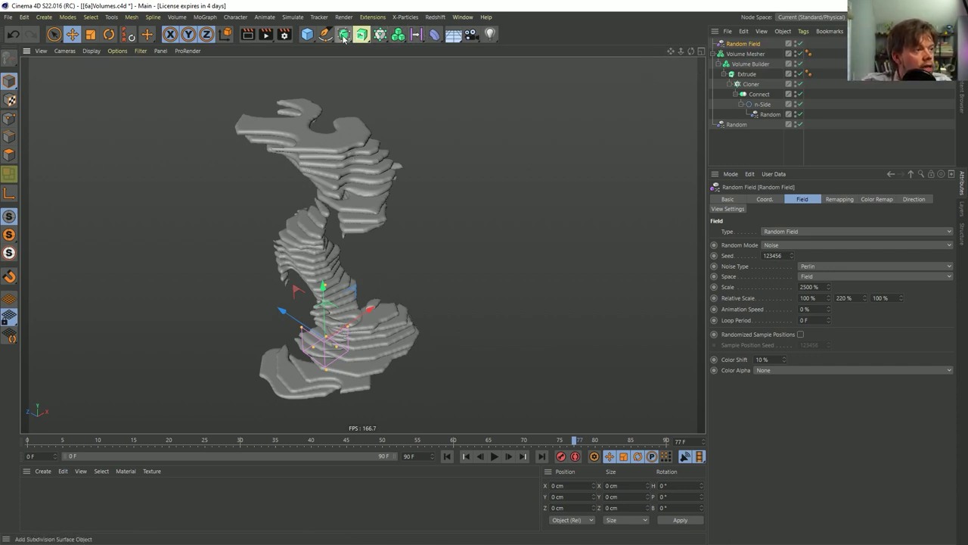
- Add a Smoothing deformer under the Volume Mesher and inspect the smoothed mesh
{"action": "left_click", "coordinate": [433, 34]}
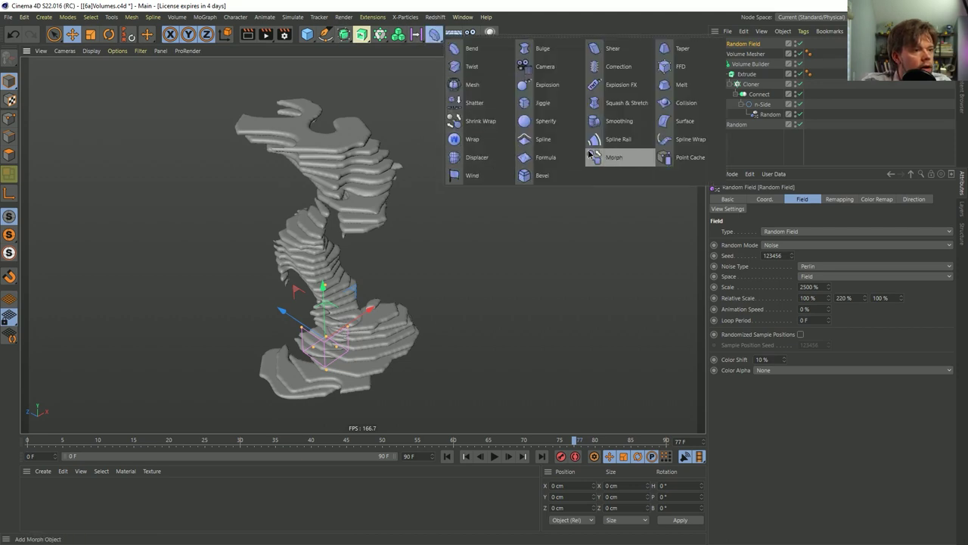
{"action": "left_click", "coordinate": [619, 124]}
{"action": "left_click_drag", "start_coordinate": [745, 44], "coordinate": [754, 73]}
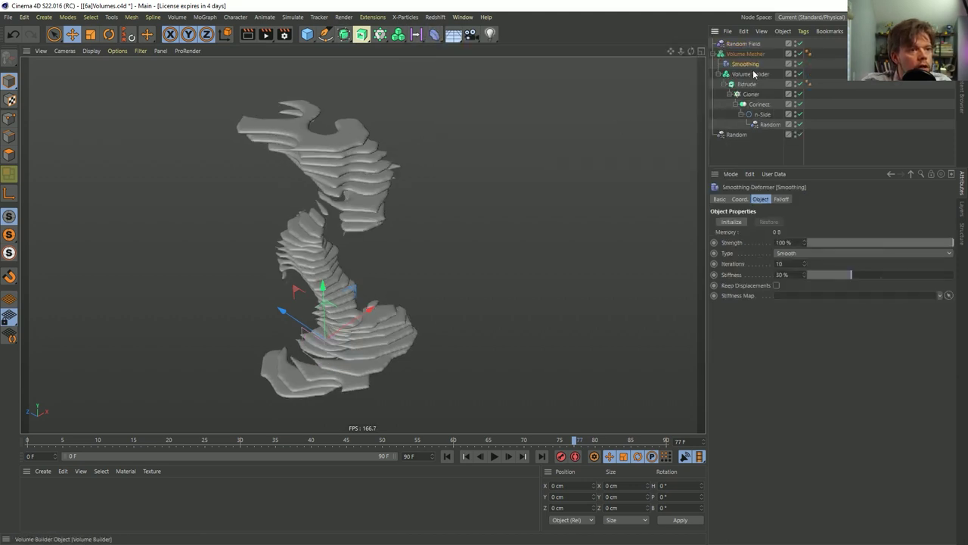
{"action": "left_click_drag", "start_coordinate": [362, 197], "coordinate": [341, 121], "text": "alt"}
- Add a Displacer below Smoothing under the Volume Mesher, using a Noise shader
{"action": "left_click", "coordinate": [433, 34]}
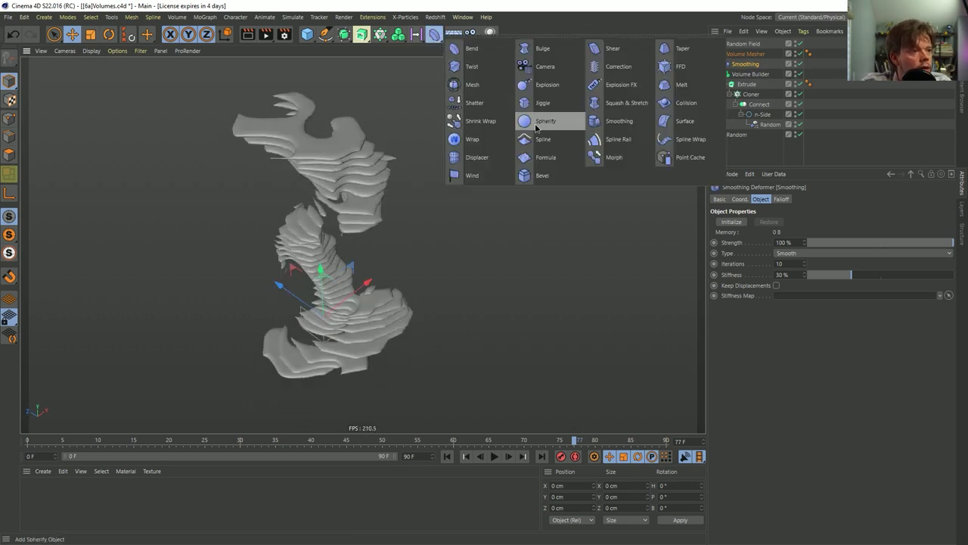
{"action": "left_click", "coordinate": [487, 156]}
{"action": "left_click_drag", "start_coordinate": [730, 44], "coordinate": [740, 84]}
{"action": "left_click", "coordinate": [745, 233]}
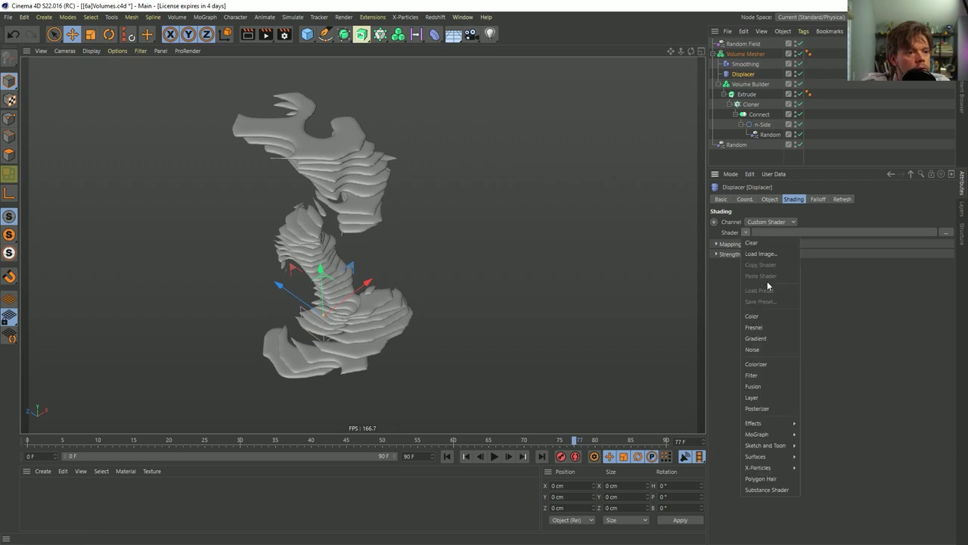
{"action": "left_click", "coordinate": [770, 347]}
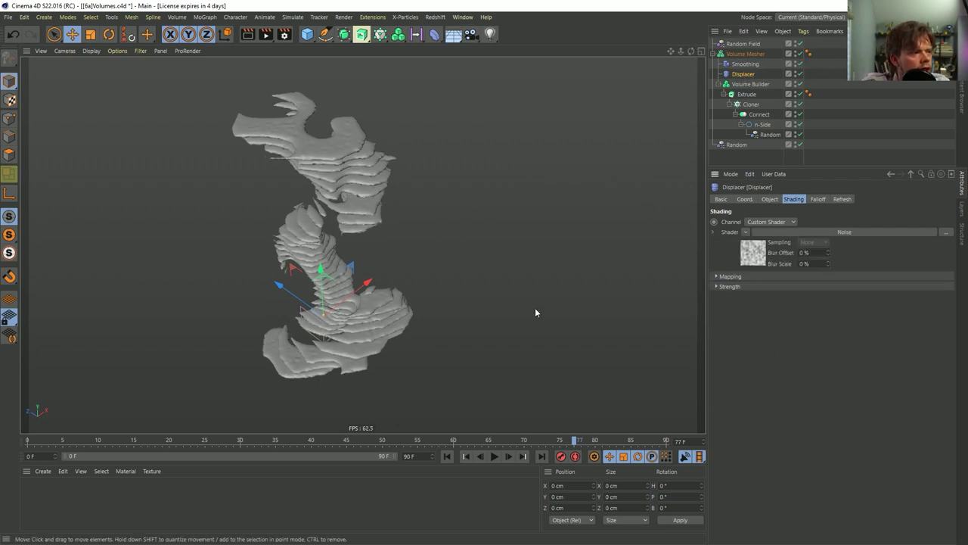
{"action": "left_click", "coordinate": [770, 200]}
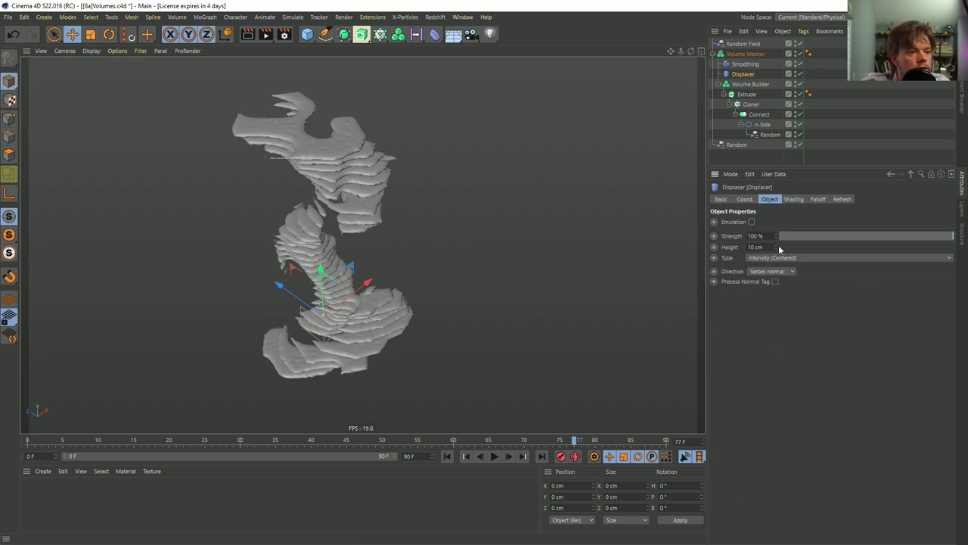
{"action": "left_click_drag", "start_coordinate": [775, 246], "coordinate": [775, 262]}
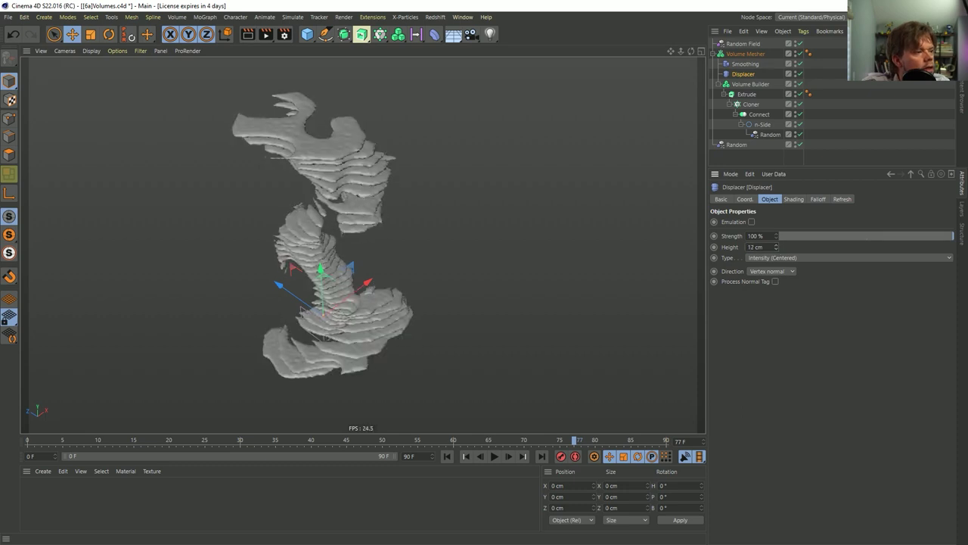
- Set the Noise shader's global scale to 500% and its noise type to Voronoi 1
{"action": "left_click", "coordinate": [793, 199]}
{"action": "left_click", "coordinate": [760, 259]}
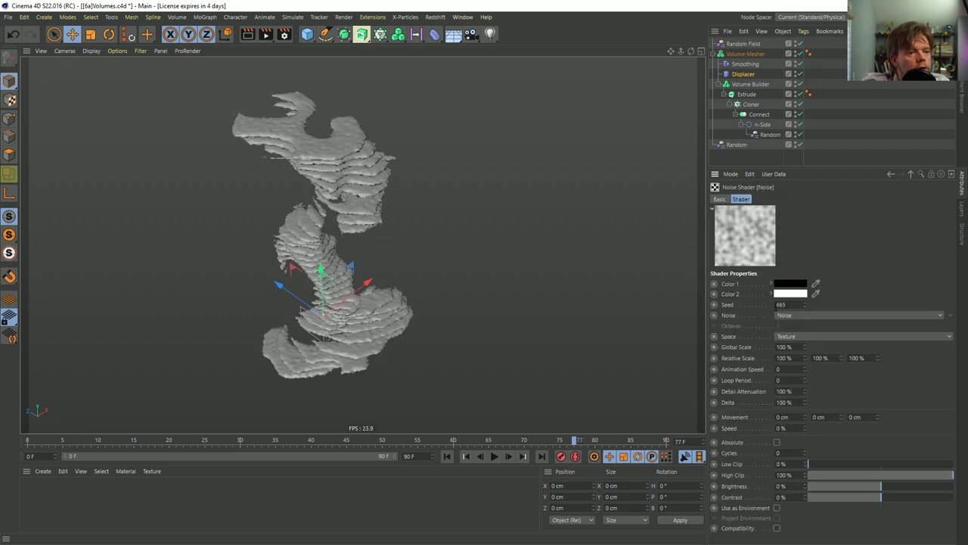
{"action": "type", "text": "500"}
{"action": "key", "text": "Return"}
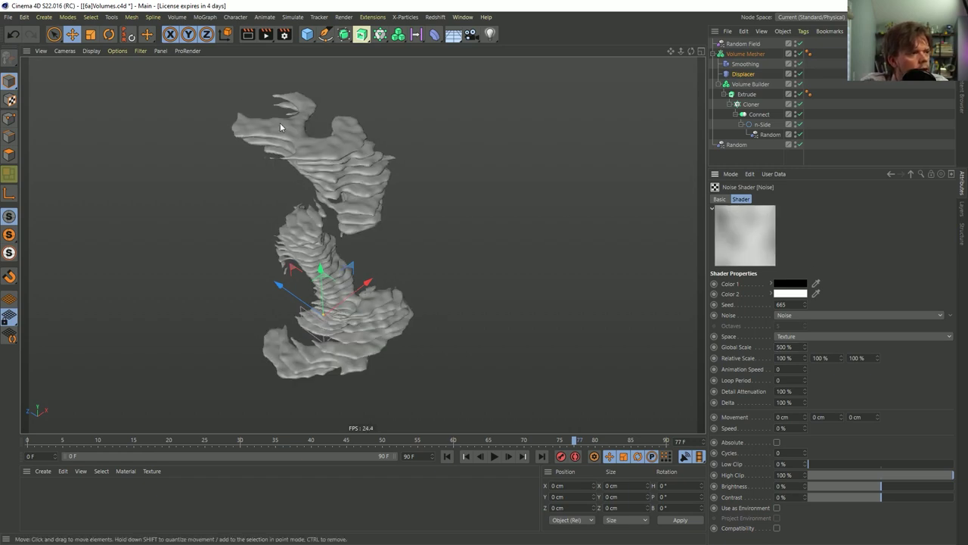
{"action": "left_click_drag", "start_coordinate": [280, 123], "coordinate": [398, 209], "text": "alt"}
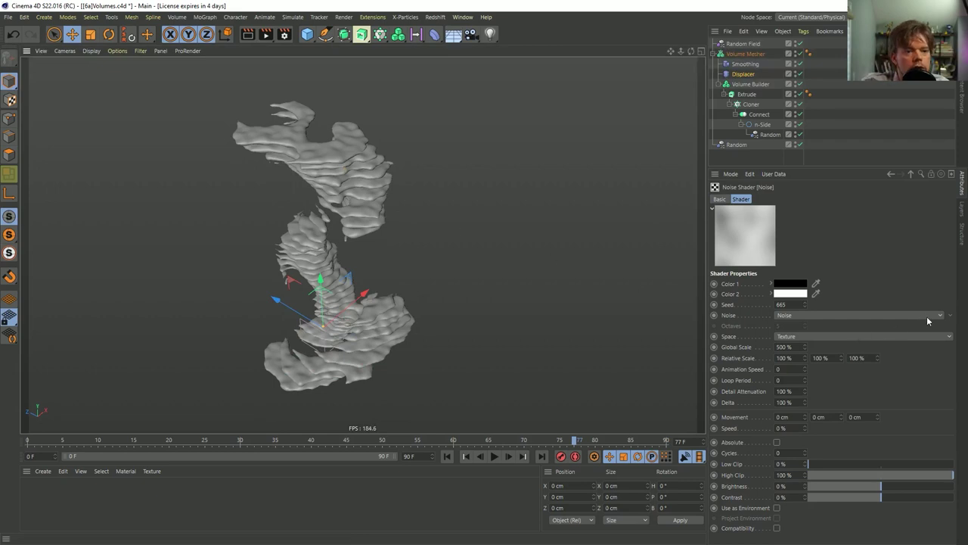
{"action": "scroll", "coordinate": [893, 378], "scroll_direction": "down", "scroll_amount": 3}
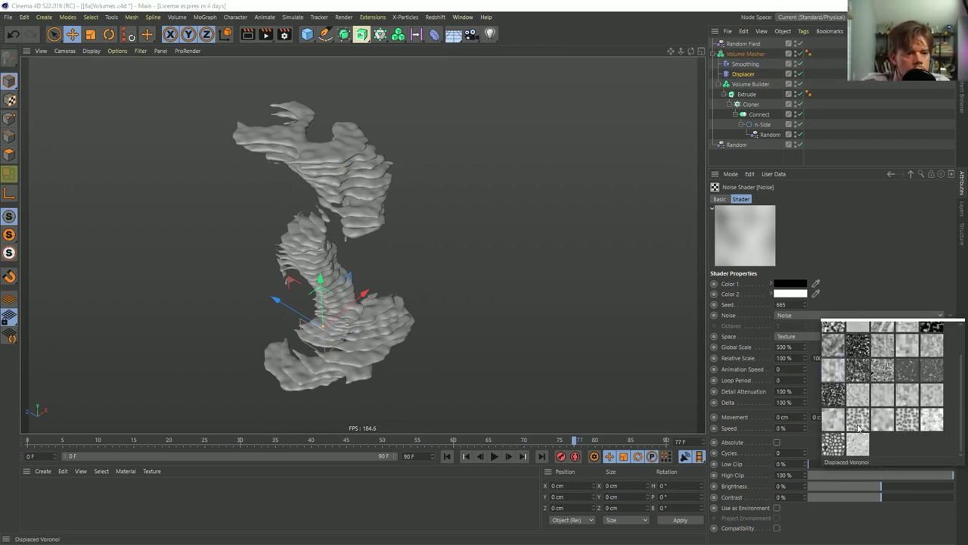
{"action": "left_click", "coordinate": [861, 422]}
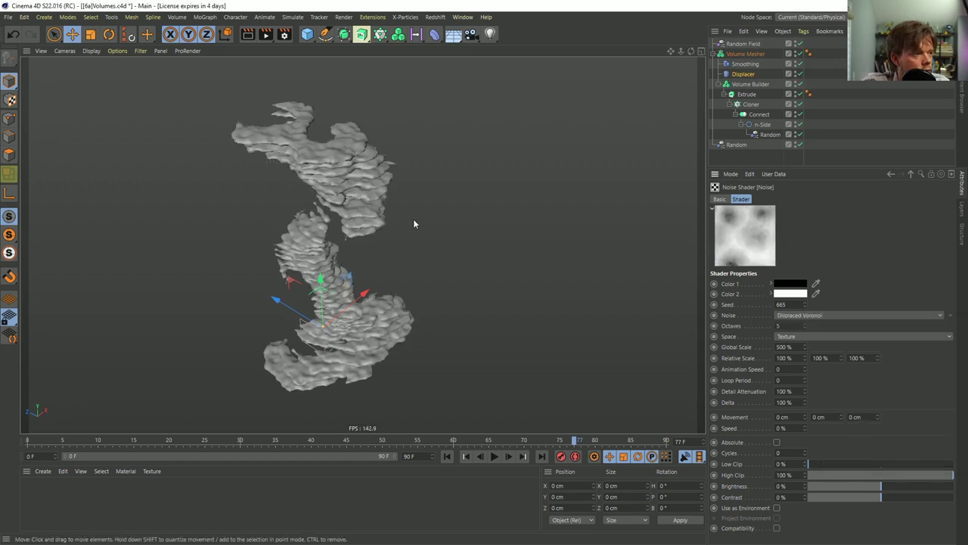
{"action": "left_click_drag", "start_coordinate": [365, 144], "coordinate": [371, 237], "text": "alt"}
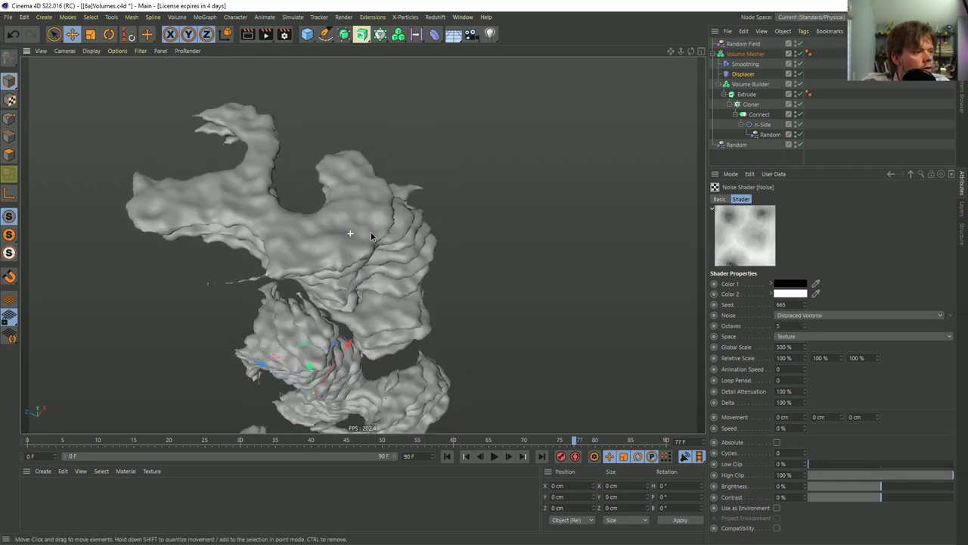
{"action": "left_click", "coordinate": [943, 316]}
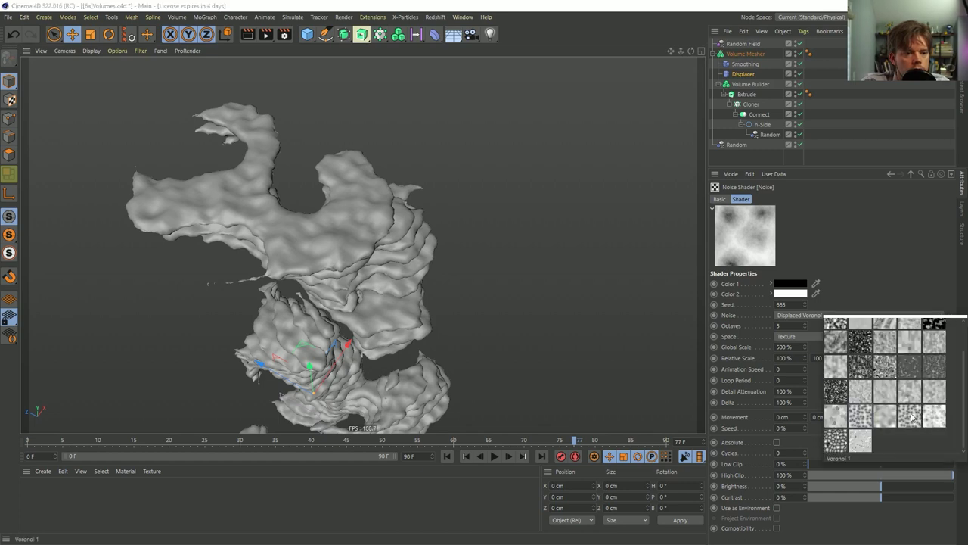
{"action": "left_click", "coordinate": [912, 413]}
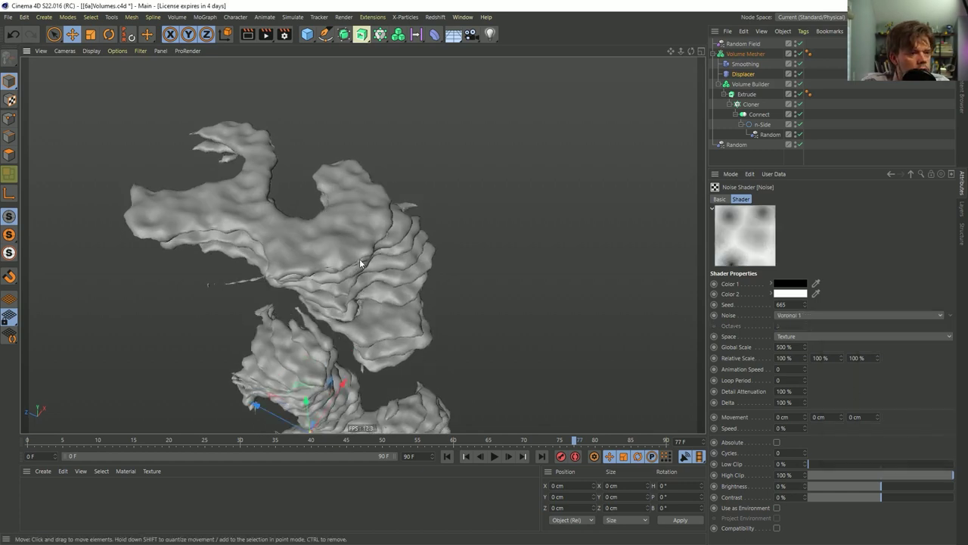
{"action": "left_click_drag", "start_coordinate": [361, 263], "coordinate": [367, 264], "text": "alt"}
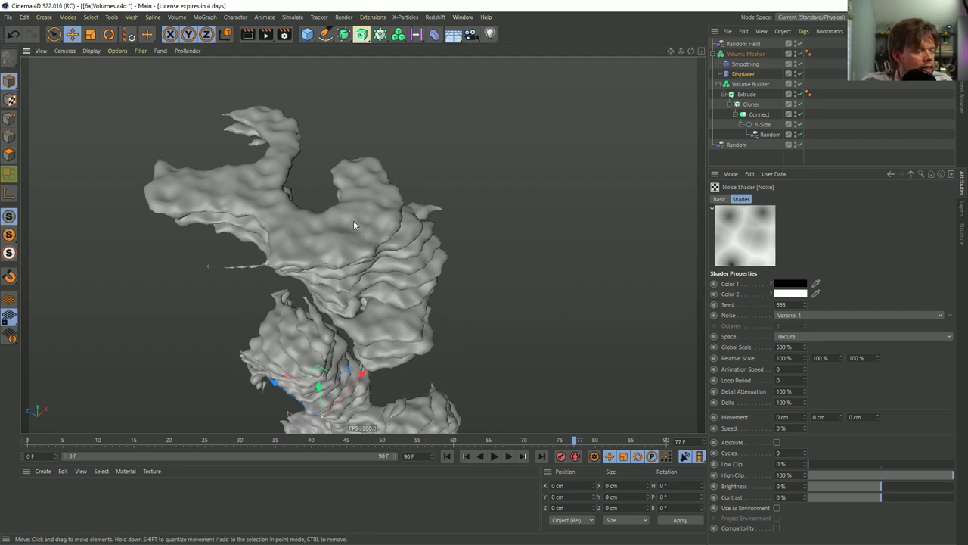
- Set the Displacer height to -14 cm and turn on Gouraud Shading (Lines)
{"action": "left_click", "coordinate": [751, 75]}
{"action": "left_click", "coordinate": [770, 199]}
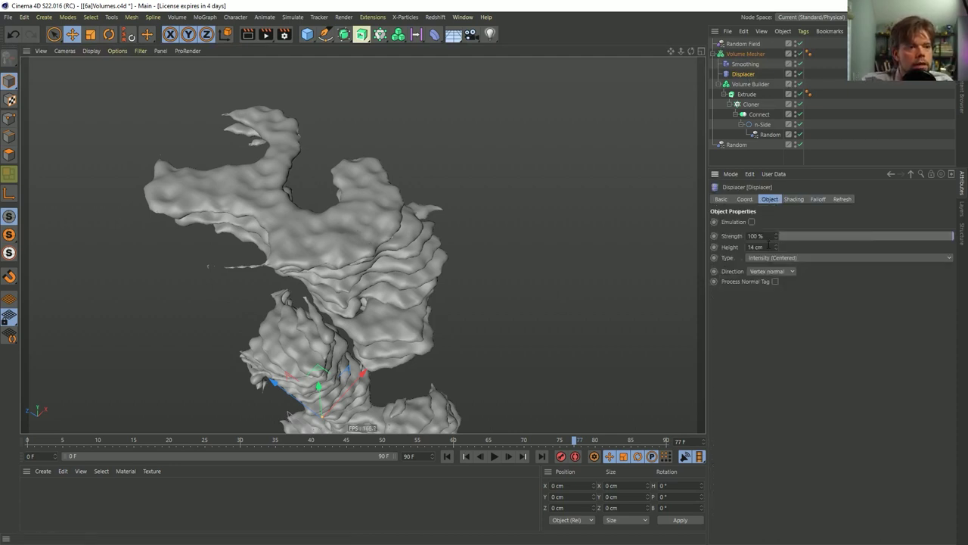
{"action": "key", "text": "Return"}
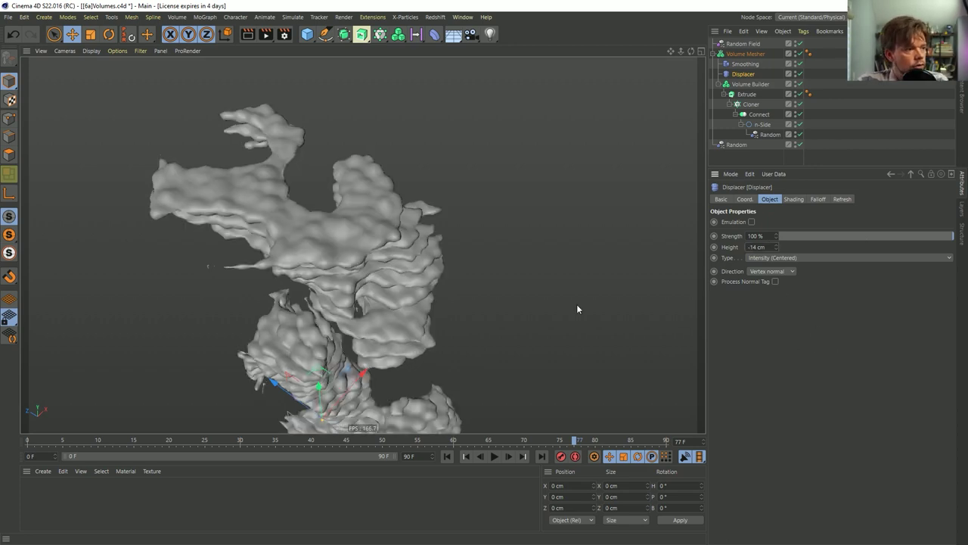
{"action": "key", "text": "n"}
{"action": "key", "text": "b"}
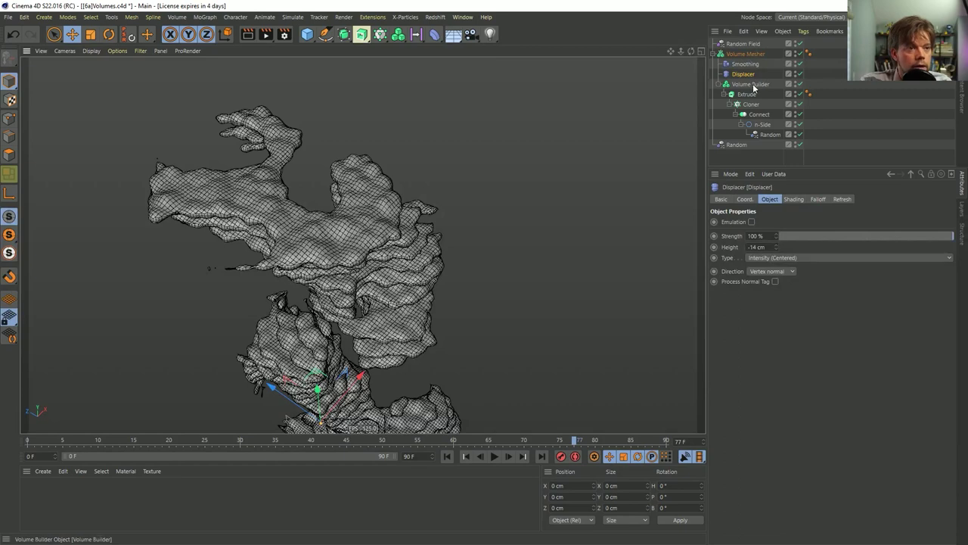
- Confirm the Volume Builder's 5 cm voxel size and orbit around the mesh
{"action": "left_click", "coordinate": [751, 84]}
{"action": "key", "text": "Return"}
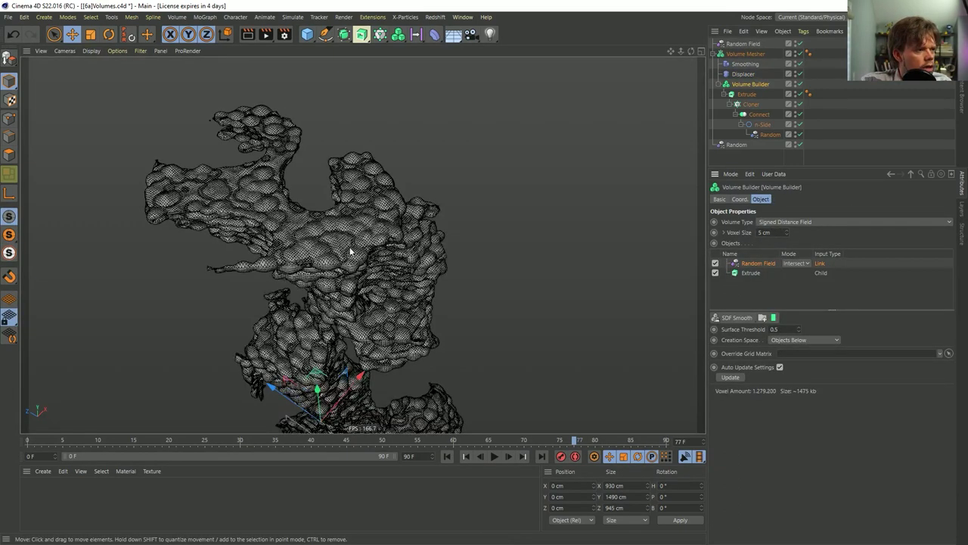
{"action": "scroll", "coordinate": [341, 247], "scroll_direction": "up", "scroll_amount": 5}
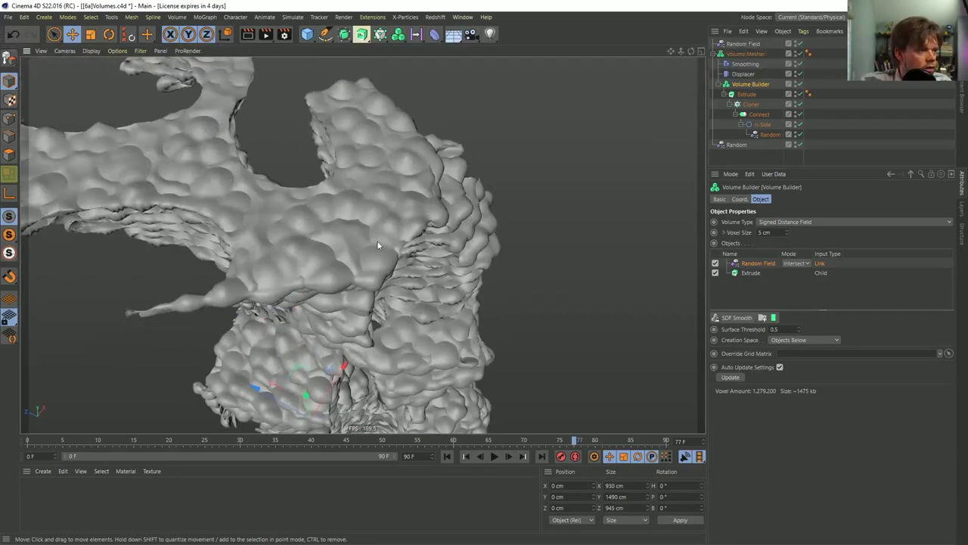
{"action": "left_click_drag", "start_coordinate": [376, 245], "coordinate": [401, 250], "text": "alt"}
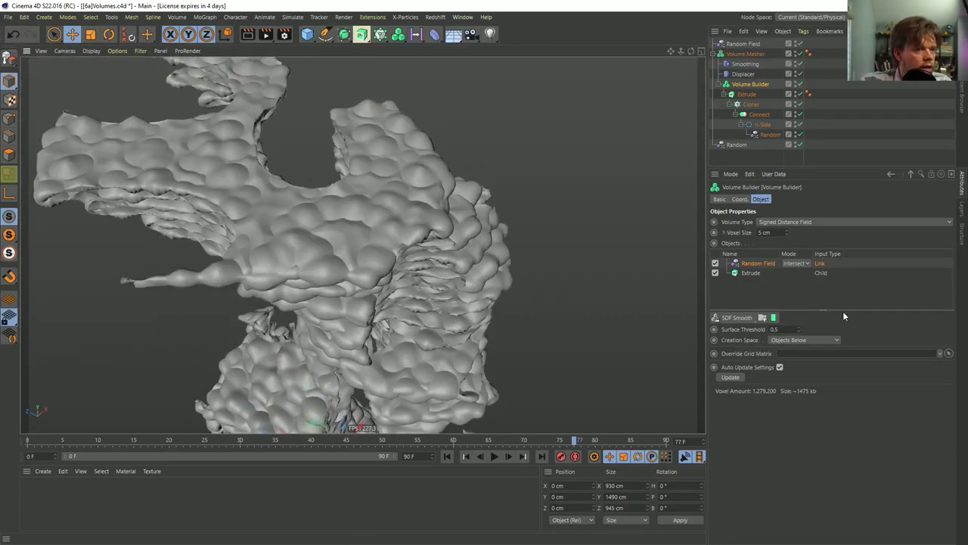
{"action": "left_click_drag", "start_coordinate": [379, 204], "coordinate": [357, 224], "text": "alt"}
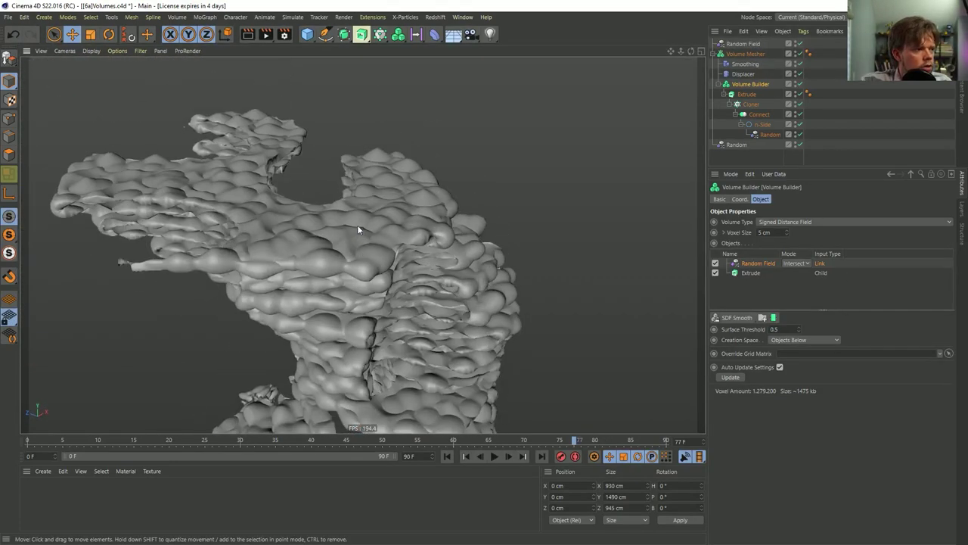
- Change the Displacer's noise type to Voronoi 3
{"action": "left_click", "coordinate": [743, 74]}
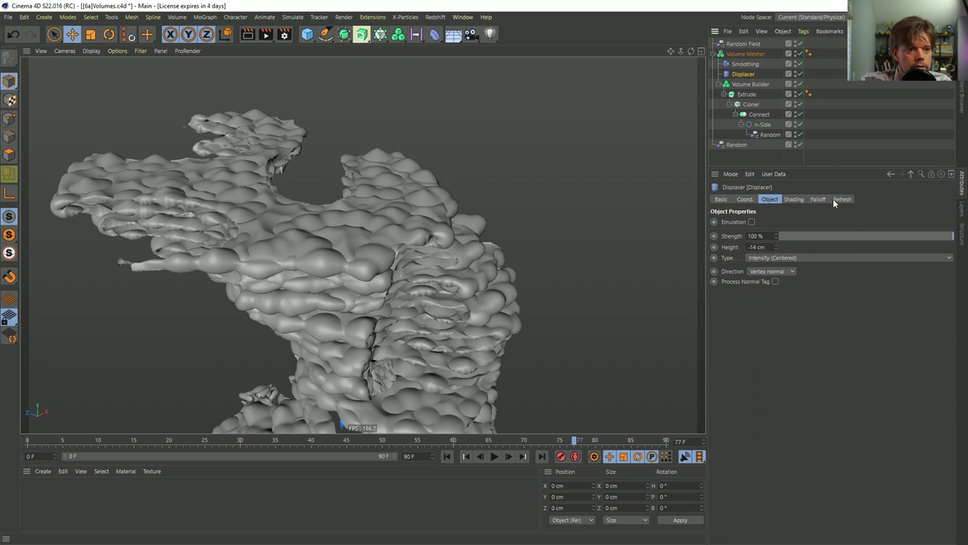
{"action": "left_click", "coordinate": [794, 199]}
{"action": "left_click", "coordinate": [773, 261]}
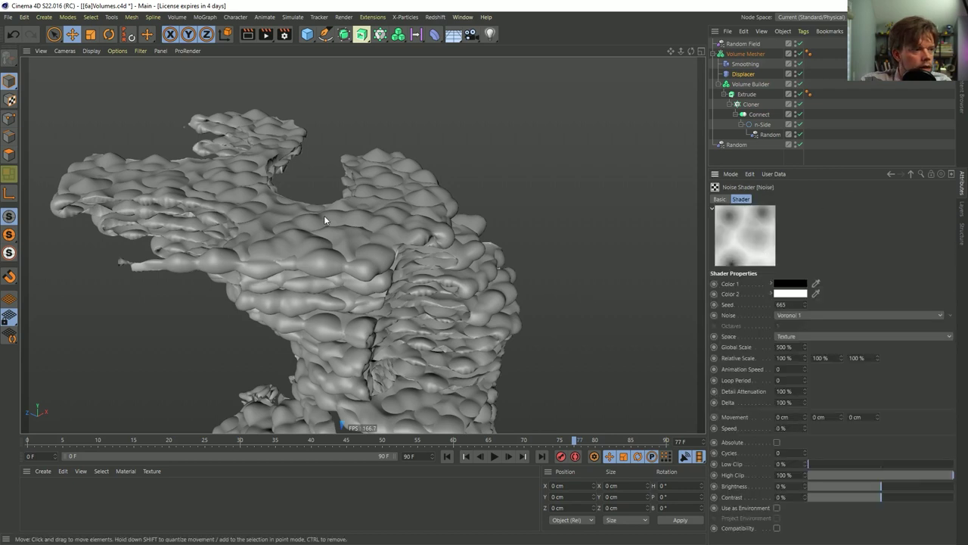
{"action": "left_click", "coordinate": [944, 314]}
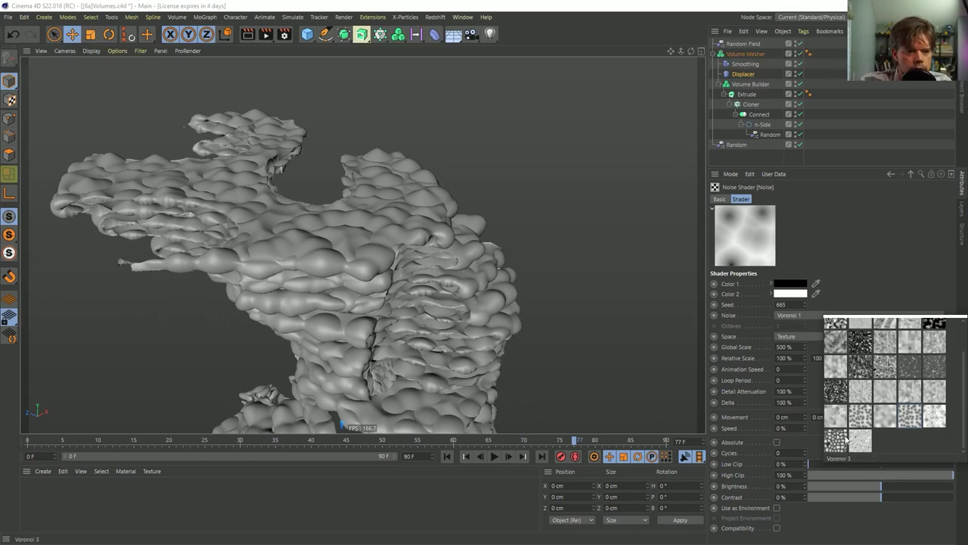
{"action": "left_click", "coordinate": [837, 443]}
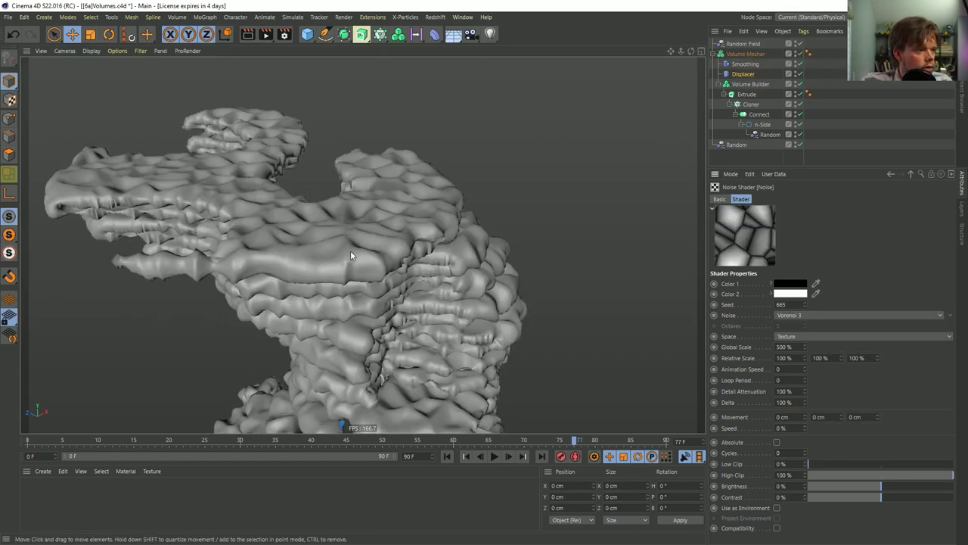
{"action": "left_click_drag", "start_coordinate": [364, 224], "coordinate": [348, 249], "text": "alt"}
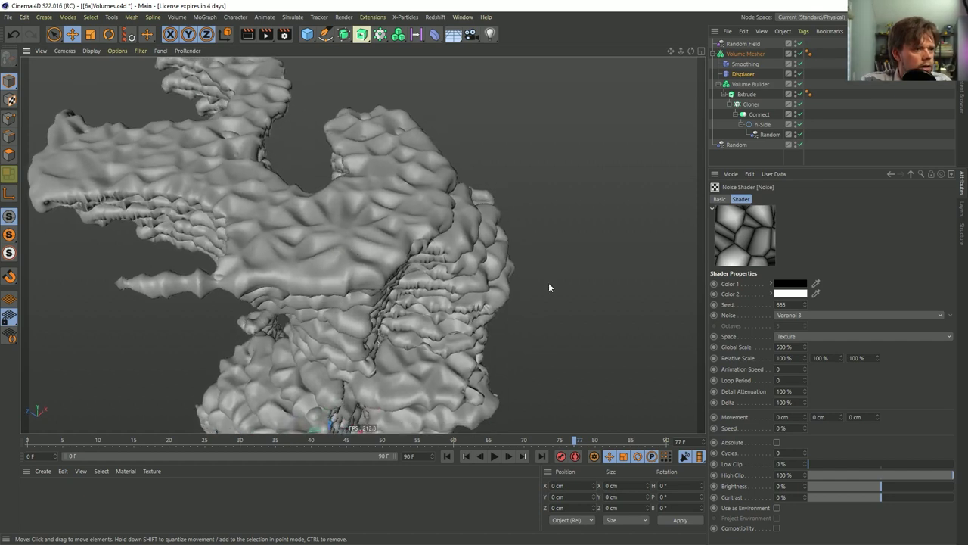
- Set the Displacer height to -14 cm, inspect the carved mesh, and advance to frame 79
{"action": "left_click", "coordinate": [911, 174]}
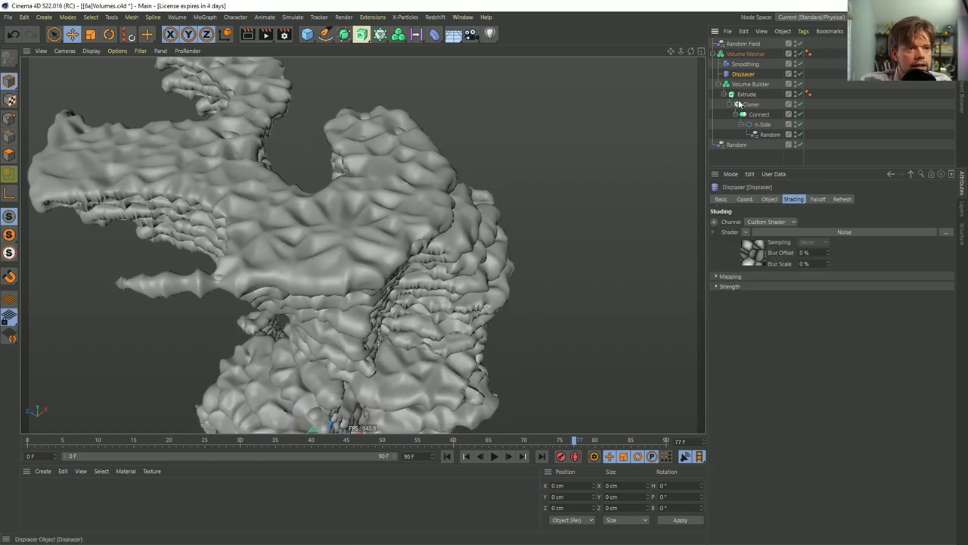
{"action": "left_click", "coordinate": [769, 199]}
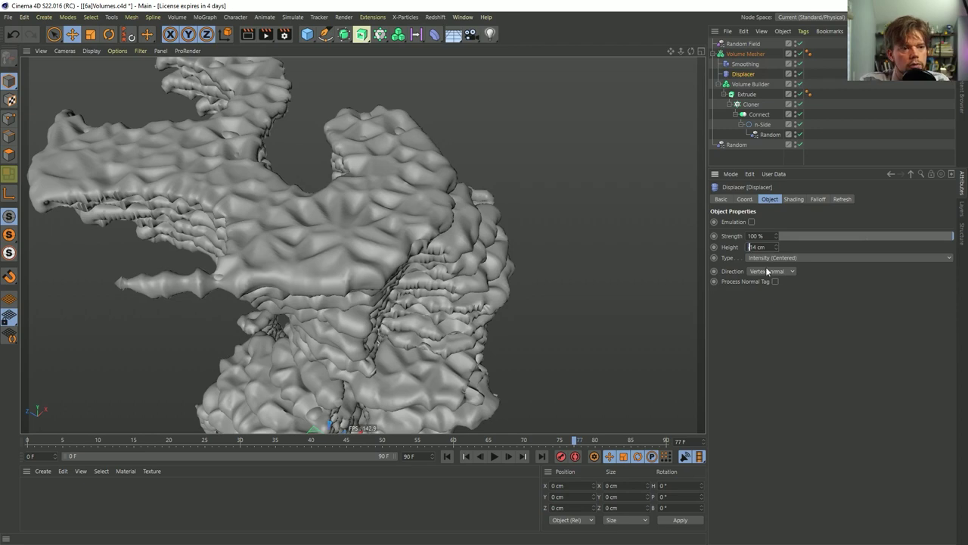
{"action": "type", "text": "1"}
{"action": "key", "text": "Return"}
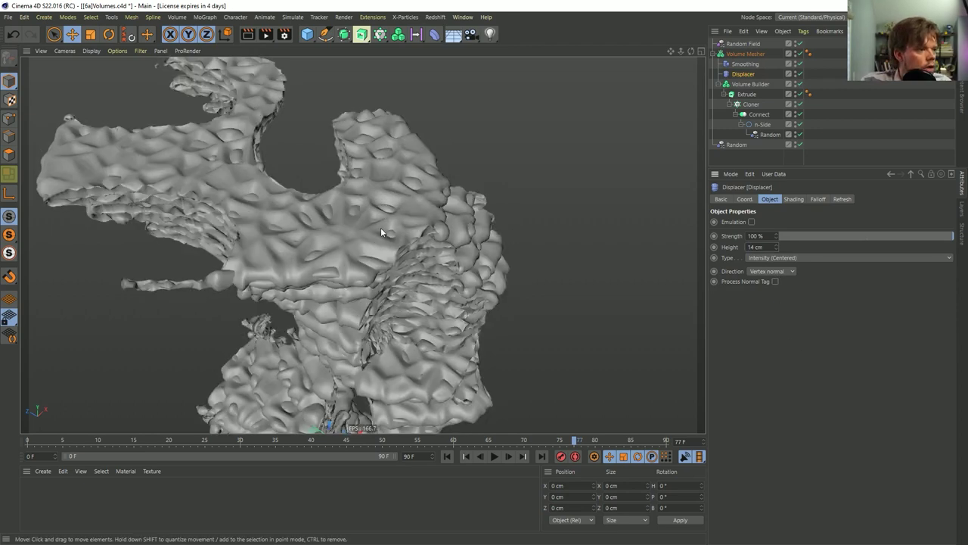
{"action": "left_click_drag", "start_coordinate": [350, 224], "coordinate": [317, 213], "text": "alt"}
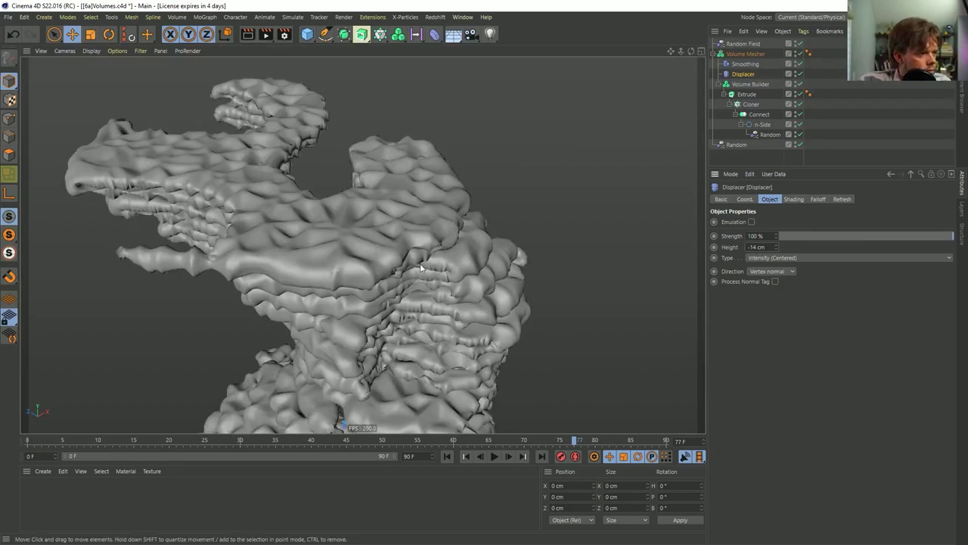
{"action": "left_click_drag", "start_coordinate": [356, 208], "coordinate": [400, 253], "text": "alt"}
{"action": "right_click_drag", "start_coordinate": [401, 253], "coordinate": [388, 280], "text": "alt"}
{"action": "left_click_drag", "start_coordinate": [388, 280], "coordinate": [414, 305], "text": "alt"}
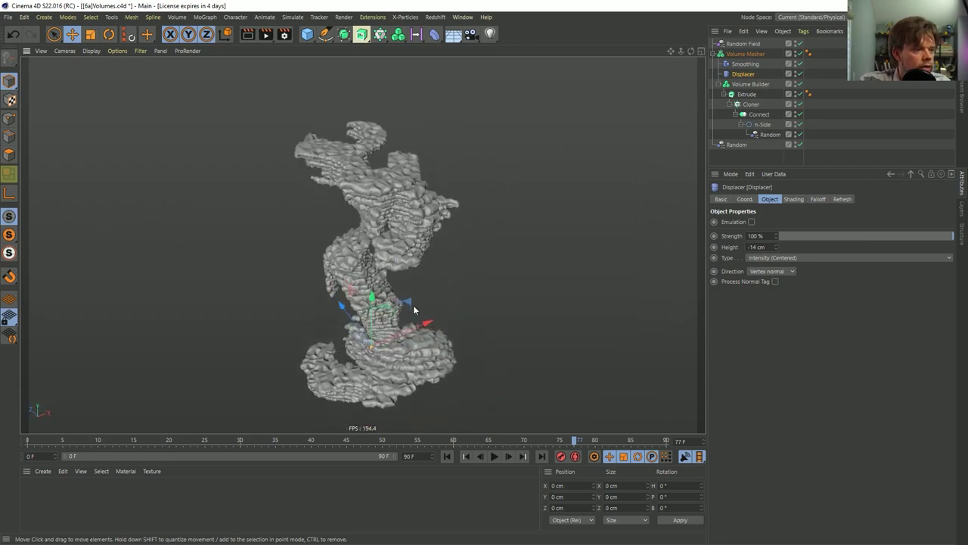
{"action": "left_click", "coordinate": [507, 457]}
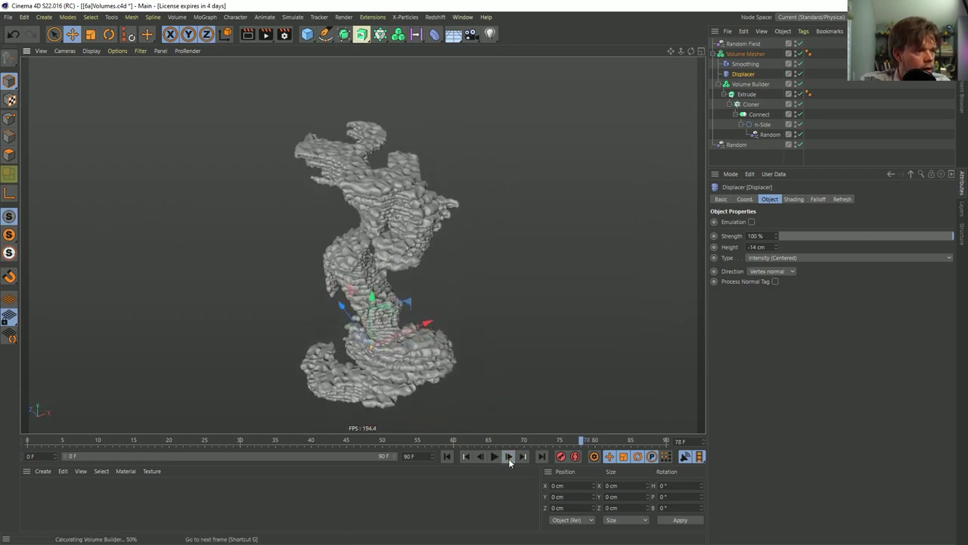
{"action": "left_click", "coordinate": [508, 458]}
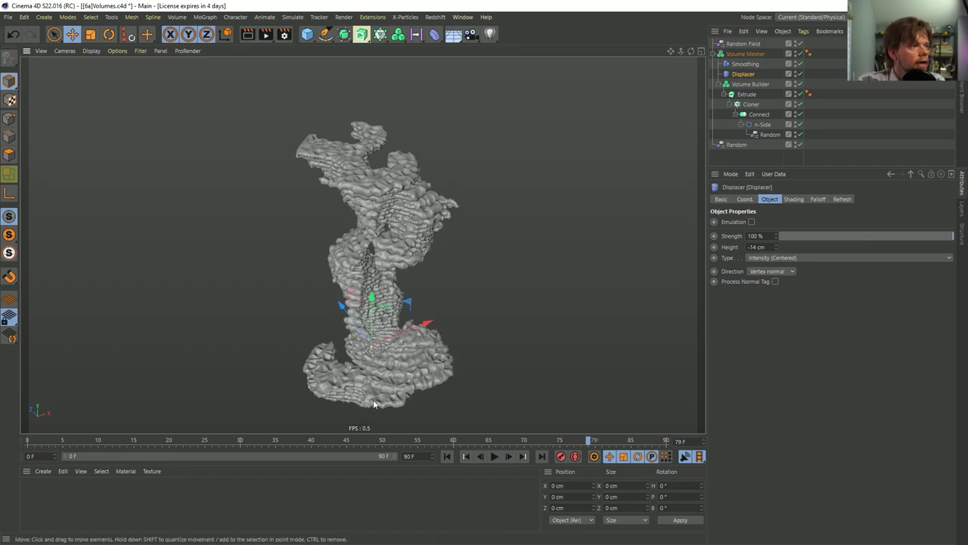
- Save the scene as [6b]Volumes.c4d
{"action": "key", "text": "ctrl+shift+s"}
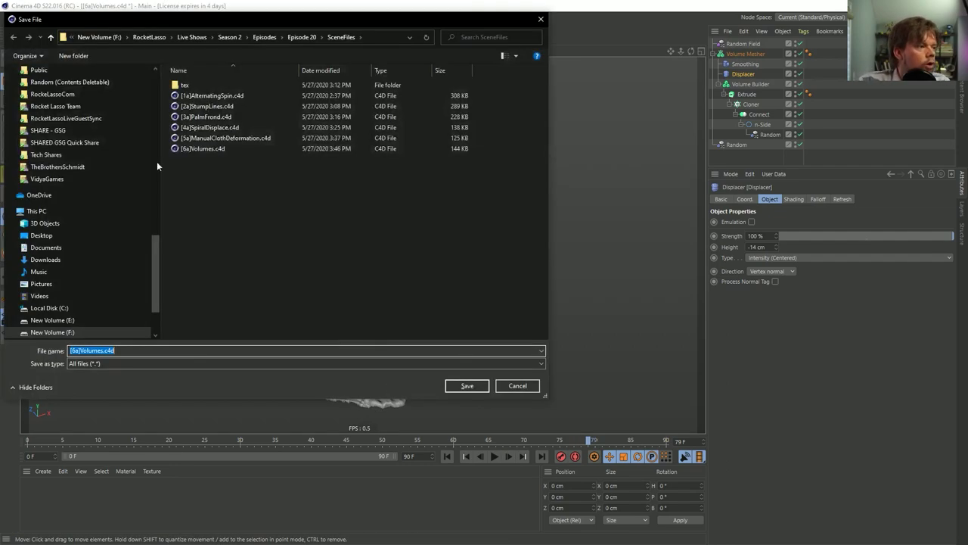
{"action": "left_click", "coordinate": [120, 350]}
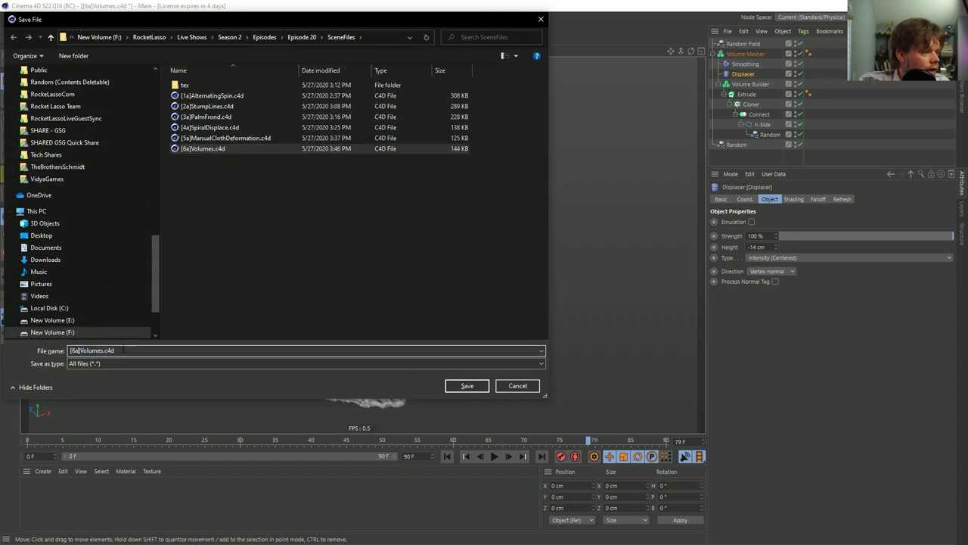
{"action": "type", "text": "b"}
{"action": "key", "text": "Return"}
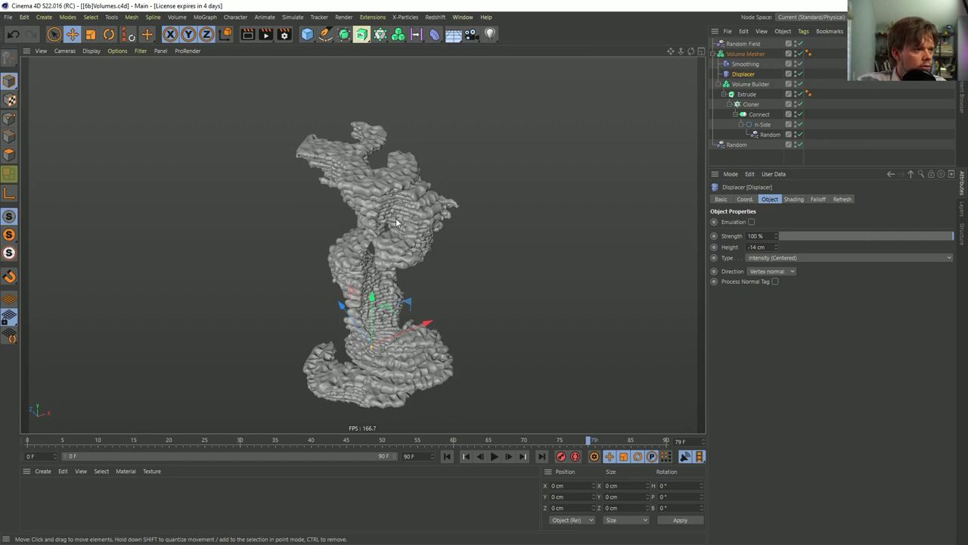
- Disable the Smoothing and Displacer deformers to reveal the stepped slices
{"action": "mouse_move", "coordinate": [395, 218]}
{"action": "left_mouse_down", "text": "alt"}
{"action": "mouse_move", "coordinate": [411, 216]}
{"action": "mouse_move", "coordinate": [352, 206]}
{"action": "mouse_move", "coordinate": [454, 199]}
{"action": "mouse_move", "coordinate": [445, 174]}
{"action": "mouse_move", "coordinate": [165, 177]}
{"action": "mouse_move", "coordinate": [165, 189]}
{"action": "mouse_move", "coordinate": [104, 189]}
{"action": "mouse_move", "coordinate": [396, 214]}
{"action": "mouse_move", "coordinate": [603, 176]}
{"action": "mouse_move", "coordinate": [504, 164]}
{"action": "mouse_move", "coordinate": [349, 190]}
{"action": "mouse_move", "coordinate": [190, 158]}
{"action": "mouse_move", "coordinate": [166, 173]}
{"action": "mouse_move", "coordinate": [180, 184]}
{"action": "mouse_move", "coordinate": [467, 173]}
{"action": "mouse_move", "coordinate": [553, 180]}
{"action": "mouse_move", "coordinate": [561, 159]}
{"action": "mouse_move", "coordinate": [548, 152]}
{"action": "mouse_move", "coordinate": [379, 230]}
{"action": "mouse_move", "coordinate": [399, 221]}
{"action": "left_mouse_up", "text": "alt"}
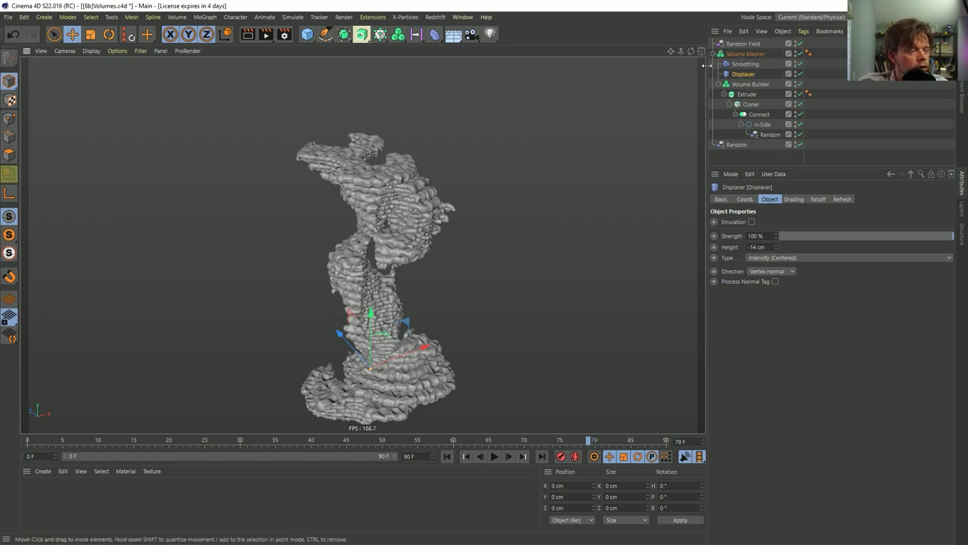
{"action": "left_click", "coordinate": [799, 64]}
{"action": "left_click", "coordinate": [800, 73]}
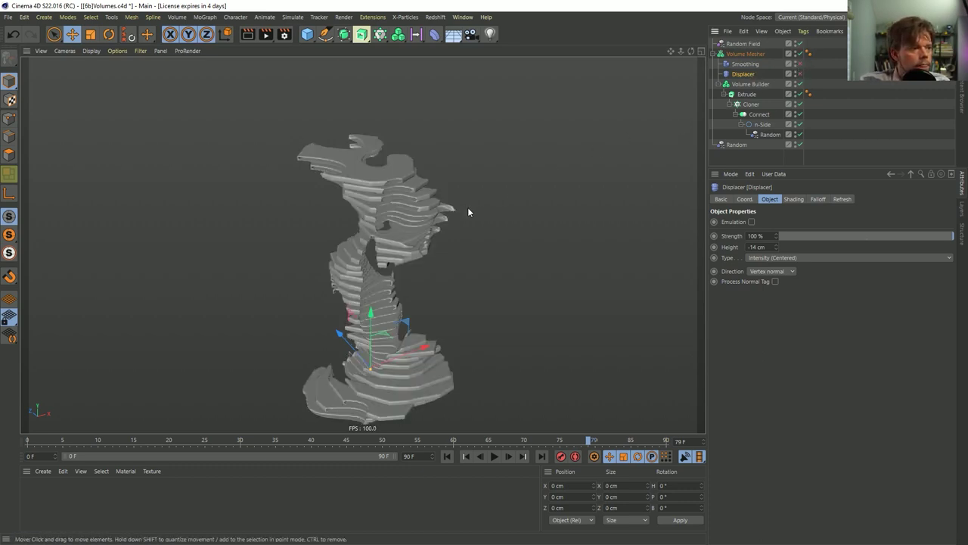
- Delete the Extrude hierarchy and the leftover Random object
{"action": "left_click", "coordinate": [746, 95]}
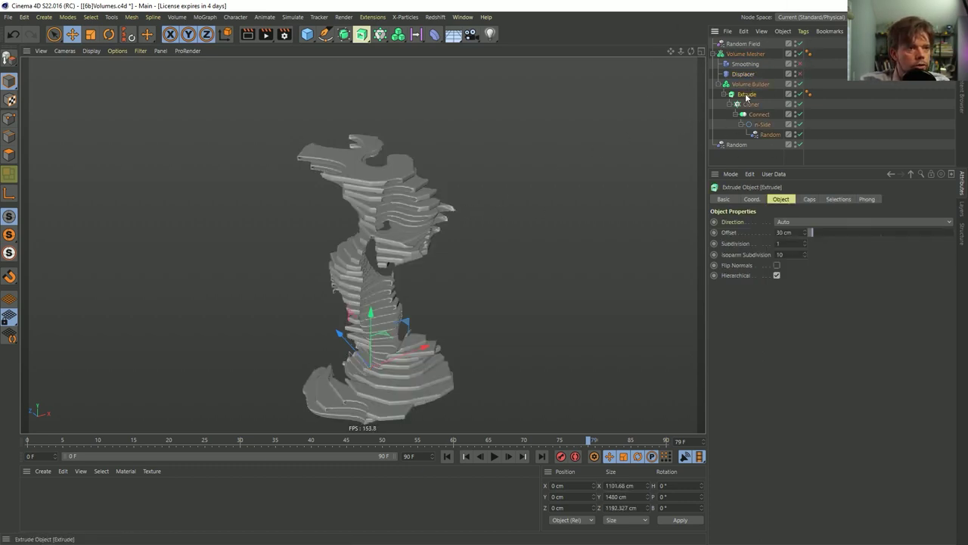
{"action": "key", "text": "Delete"}
{"action": "left_click", "coordinate": [743, 96]}
{"action": "key", "text": "Delete"}
- Set the Volume Builder's creation space to a 500 × 2000 × 500 cm Box
{"action": "left_click", "coordinate": [748, 84]}
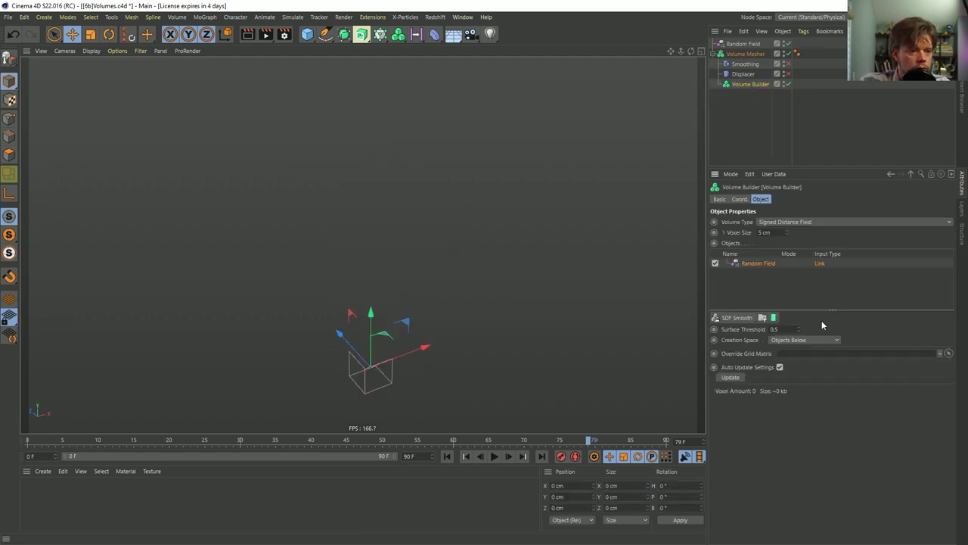
{"action": "left_click", "coordinate": [799, 341]}
{"action": "left_click", "coordinate": [794, 361]}
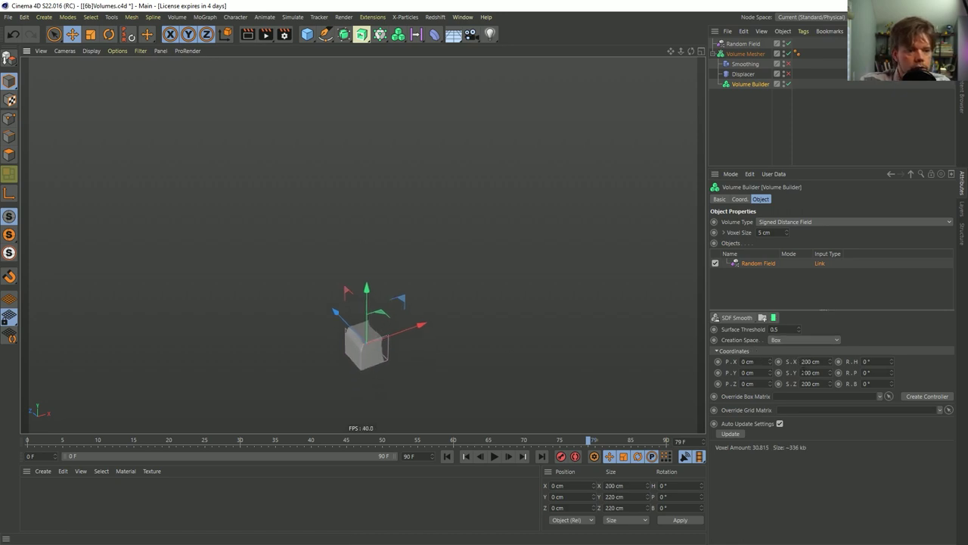
{"action": "type", "text": "10"}
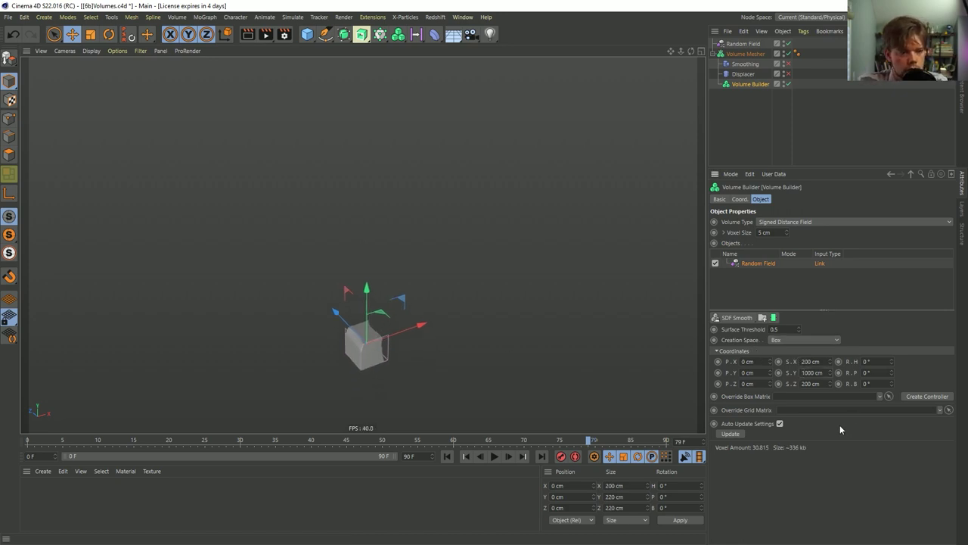
{"action": "key", "text": "Return"}
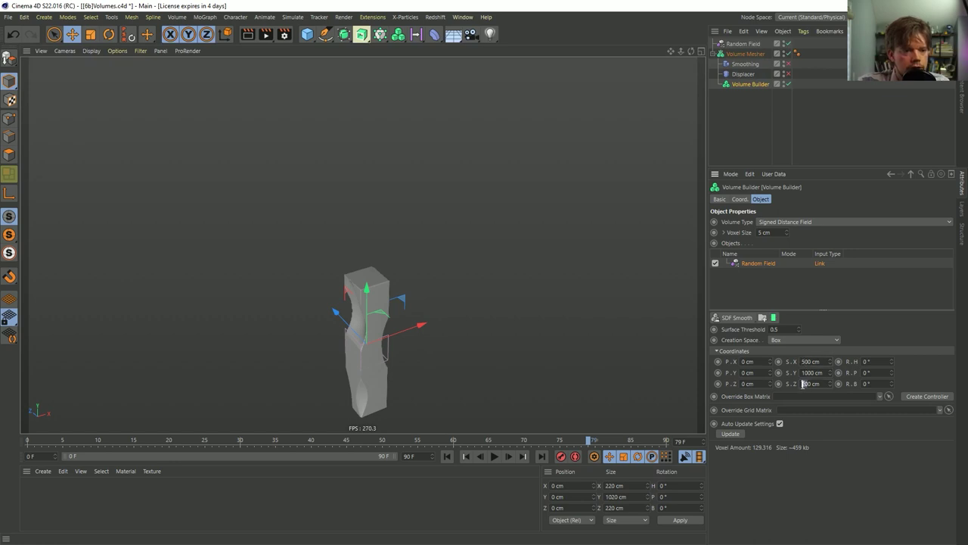
{"action": "type", "text": "2"}
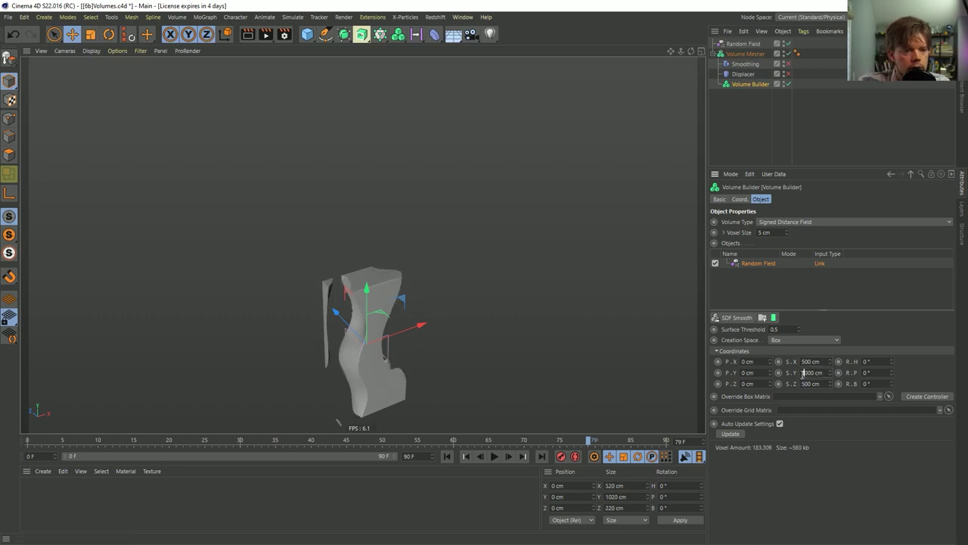
{"action": "key", "text": "Return"}
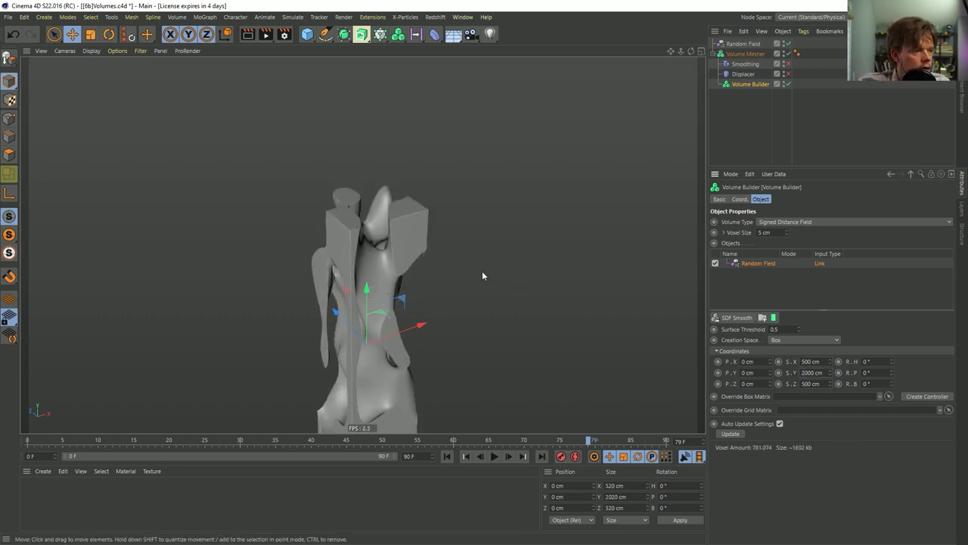
{"action": "left_click_drag", "start_coordinate": [482, 275], "coordinate": [467, 112], "text": "alt"}
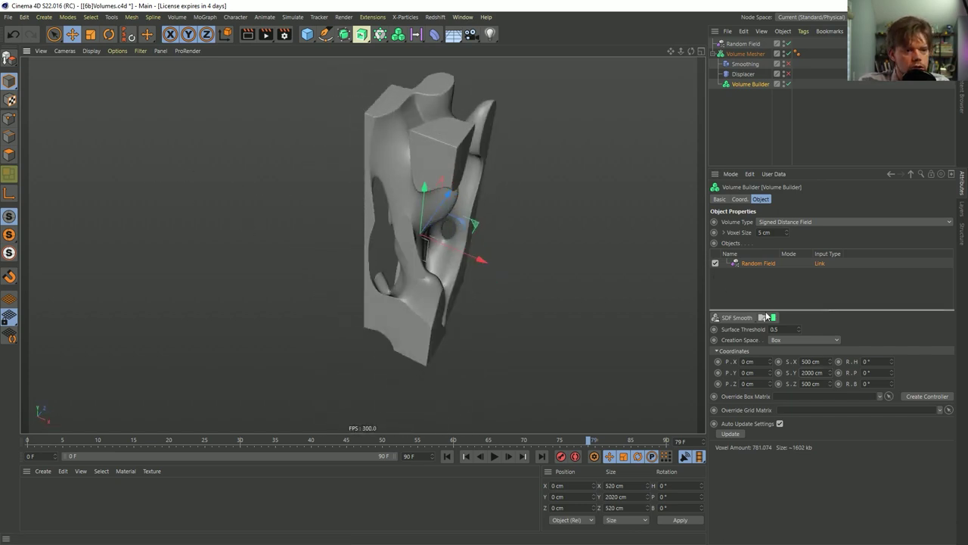
{"action": "left_click", "coordinate": [802, 340]}
{"action": "left_click", "coordinate": [787, 350]}
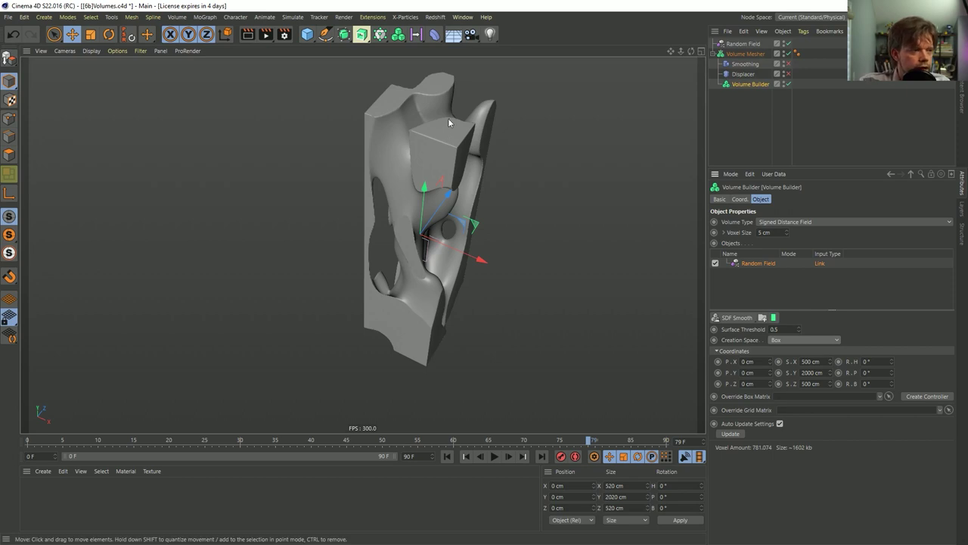
{"action": "left_click_drag", "start_coordinate": [448, 118], "coordinate": [498, 115], "text": "alt"}
{"action": "left_click_drag", "start_coordinate": [421, 225], "coordinate": [459, 186], "text": "alt"}
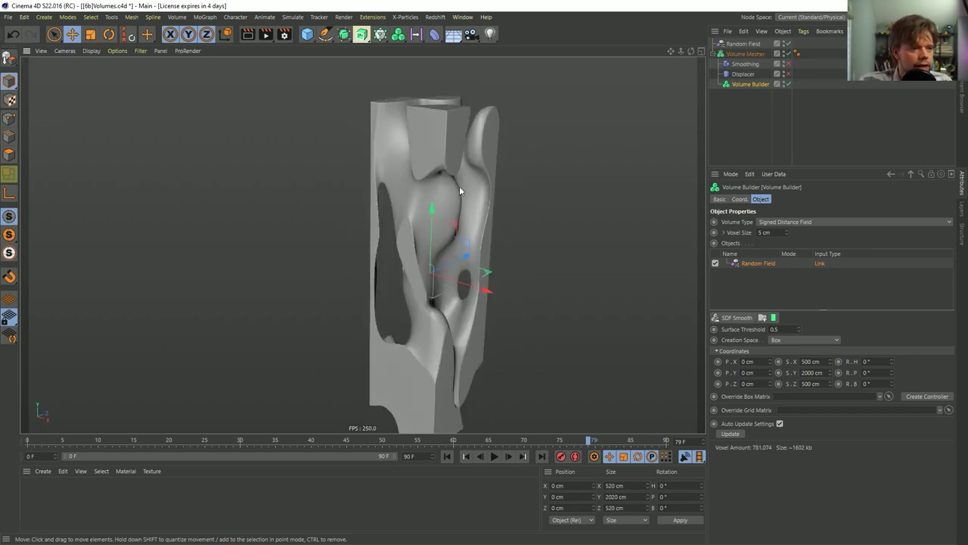
- Duplicate the Random Field with a Ctrl-drag
{"action": "left_click", "coordinate": [733, 44]}
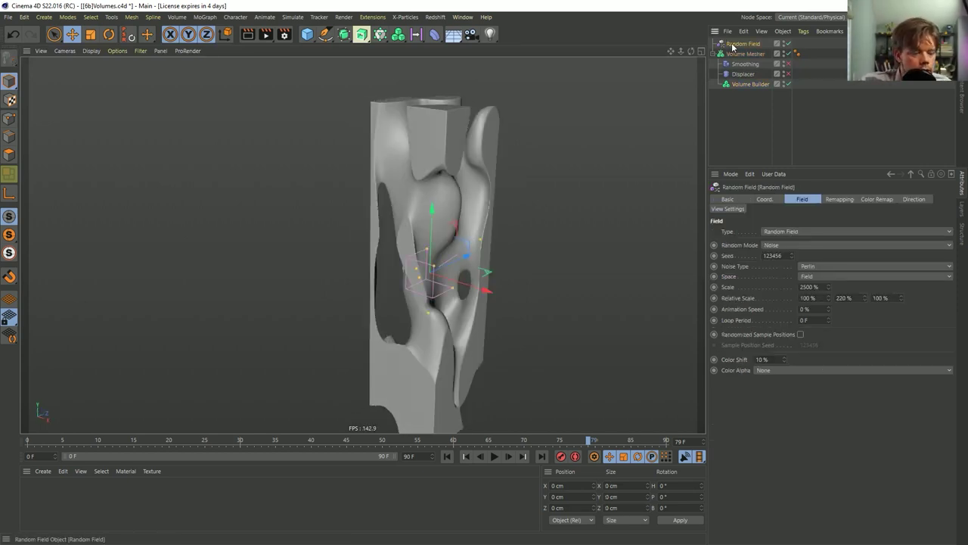
{"action": "left_click_drag", "start_coordinate": [732, 44], "coordinate": [739, 42], "text": "ctrl"}
{"action": "left_click", "coordinate": [745, 63]}
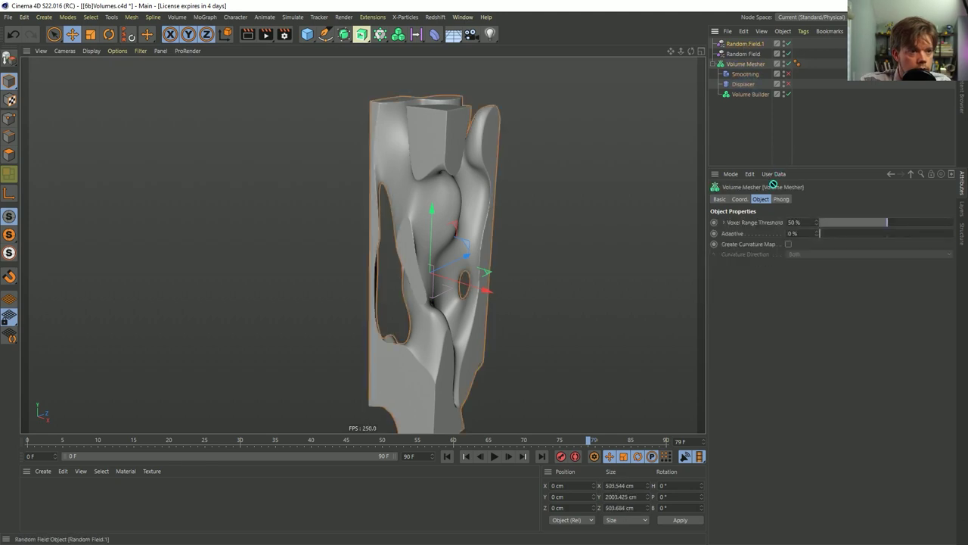
- Remove Smoothing and Displacer, then move both Random Fields into the Volume Builder
{"action": "left_click", "coordinate": [749, 95]}
{"action": "left_click", "coordinate": [745, 75]}
{"action": "key", "text": "ctrl+z"}
{"action": "key", "text": "ctrl+z"}
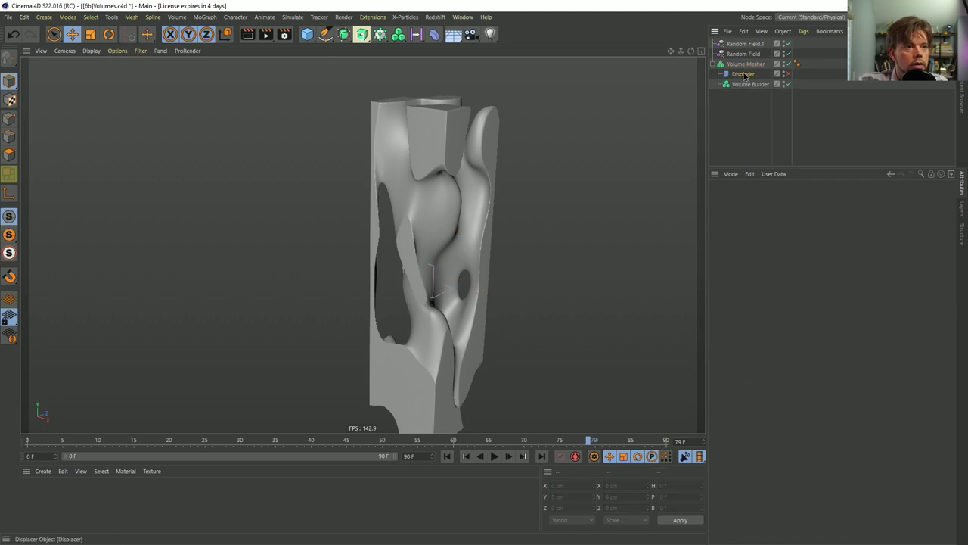
{"action": "left_click_drag", "start_coordinate": [746, 55], "coordinate": [762, 81]}
{"action": "left_click", "coordinate": [753, 55]}
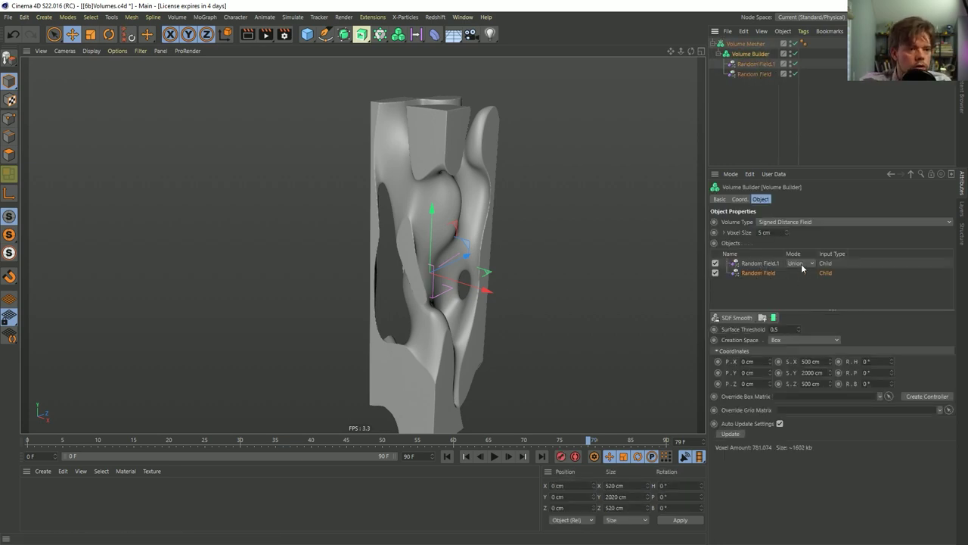
- Switch creation space back to Objects Below and give Random Field.1 1000% relative scale on X and Z
{"action": "left_click", "coordinate": [770, 272]}
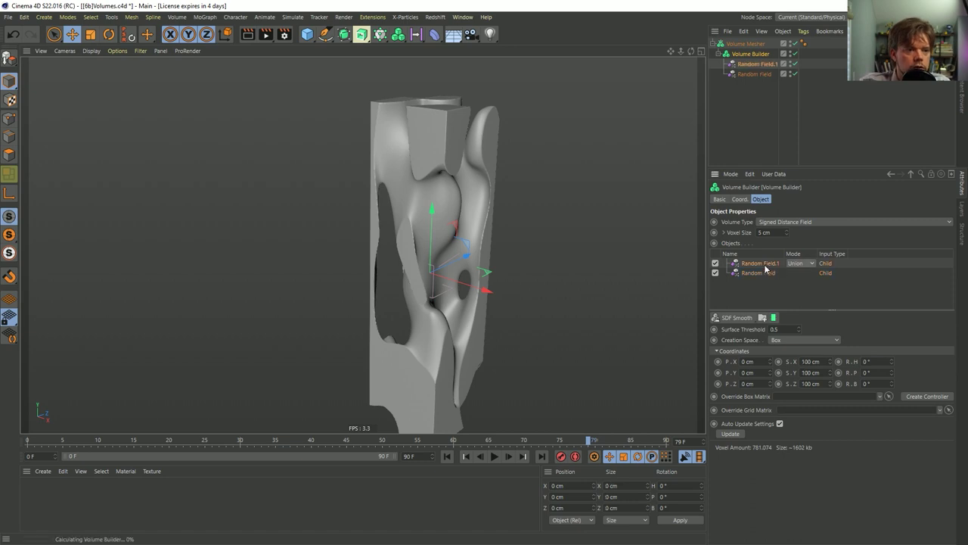
{"action": "left_click", "coordinate": [787, 341]}
{"action": "left_click", "coordinate": [793, 363]}
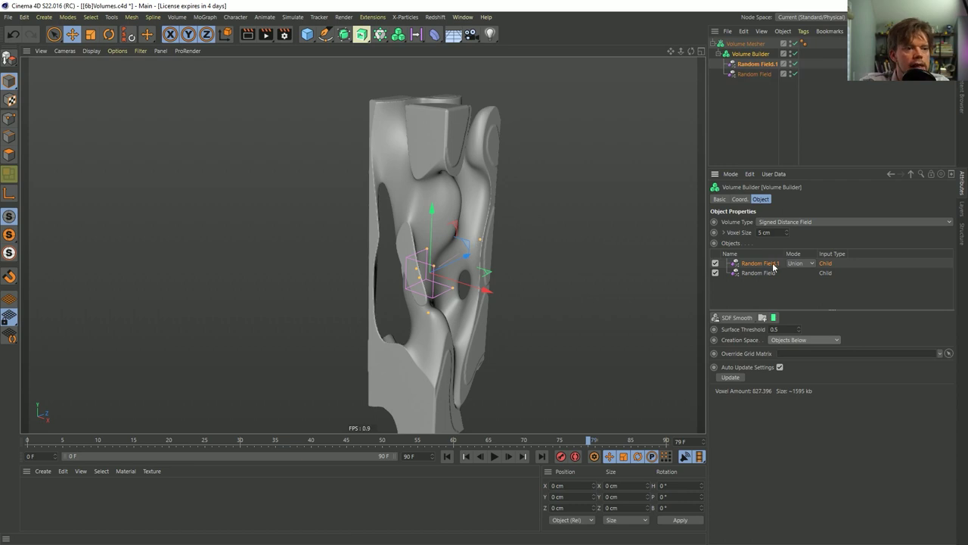
{"action": "left_click", "coordinate": [760, 64]}
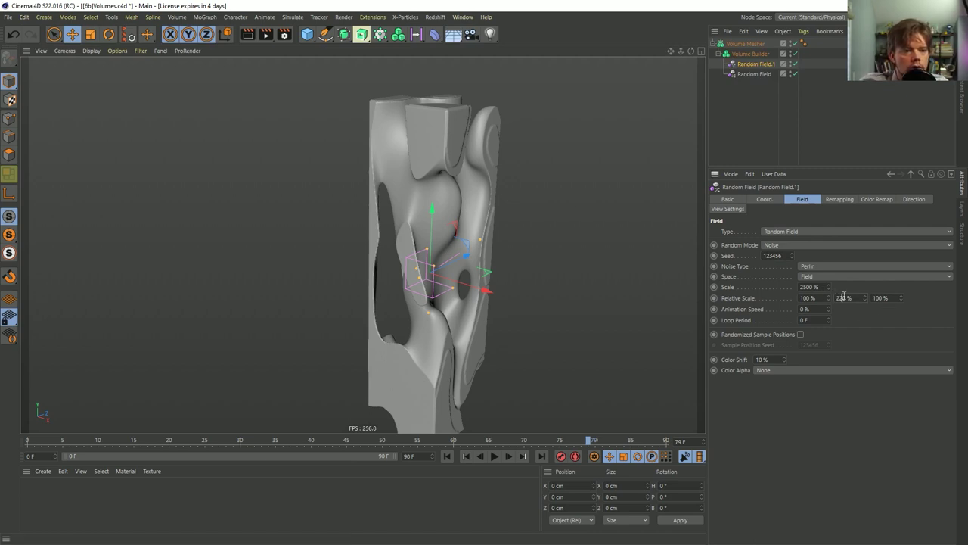
{"action": "key", "text": "Delete"}
{"action": "key", "text": "Delete"}
{"action": "type", "text": "10"}
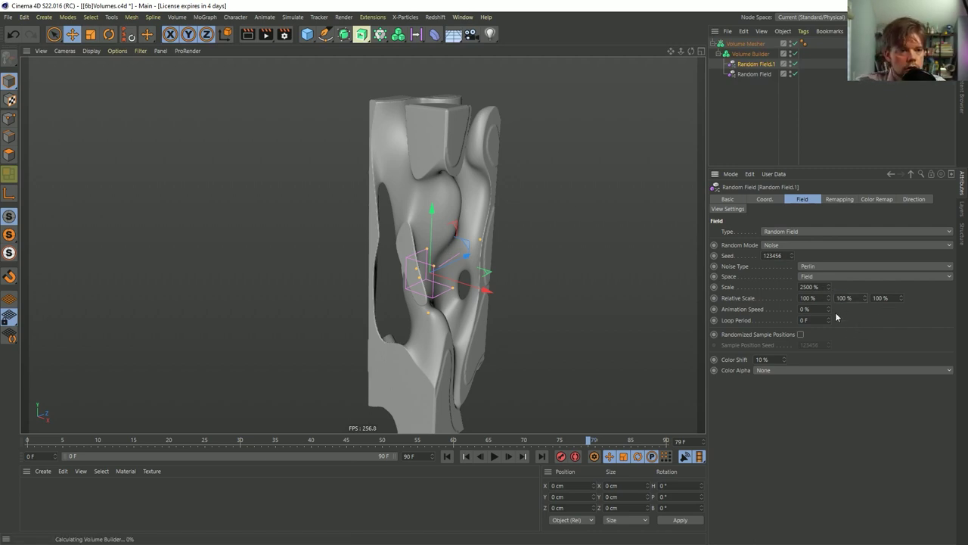
{"action": "key", "text": "Return"}
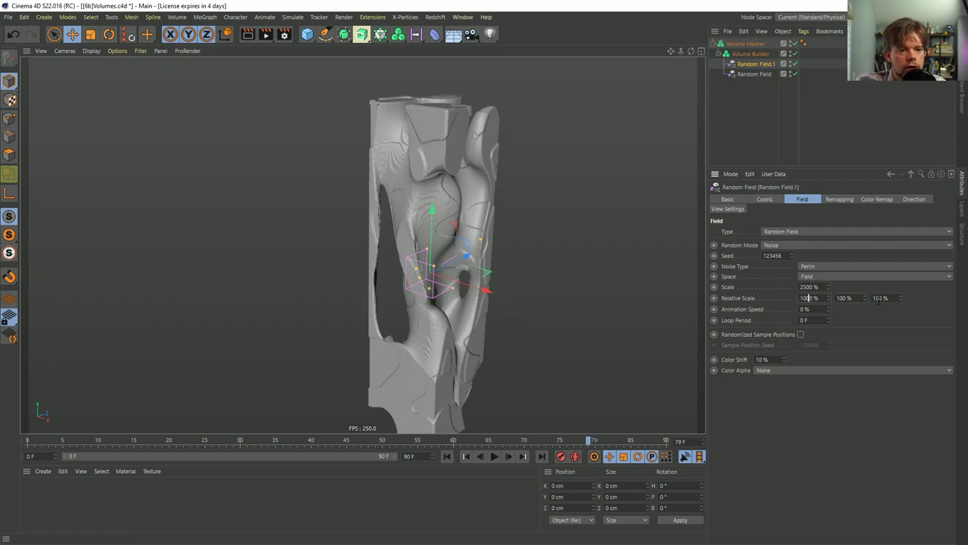
{"action": "type", "text": "0"}
{"action": "left_click", "coordinate": [880, 298]}
{"action": "type", "text": "0"}
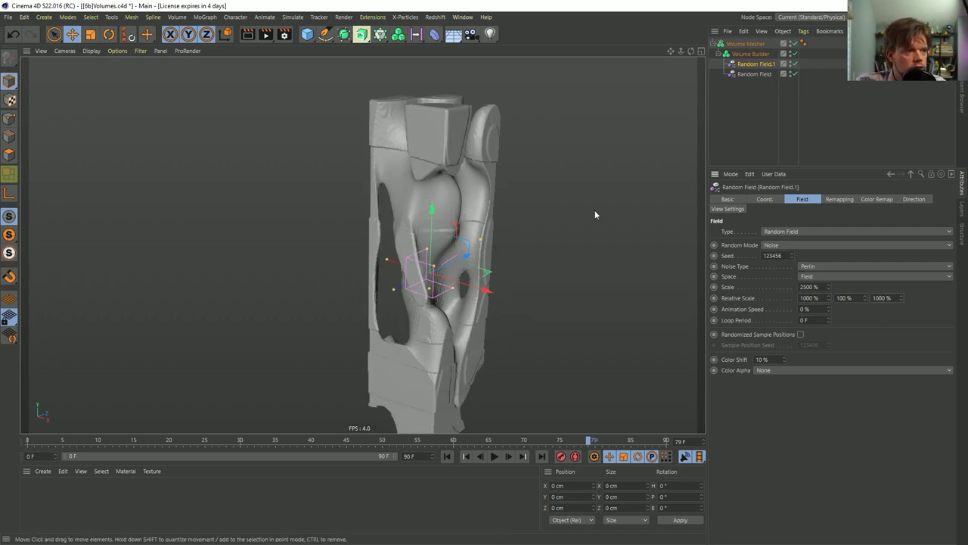
{"action": "left_click", "coordinate": [755, 55]}
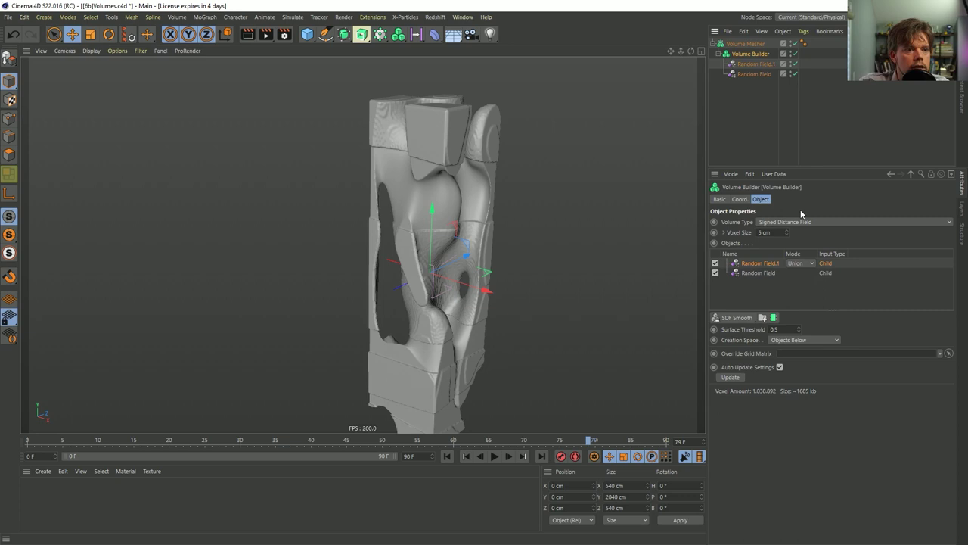
- Set Random Field.1's blend mode to Intersect
{"action": "left_click", "coordinate": [807, 264]}
{"action": "left_click", "coordinate": [800, 296]}
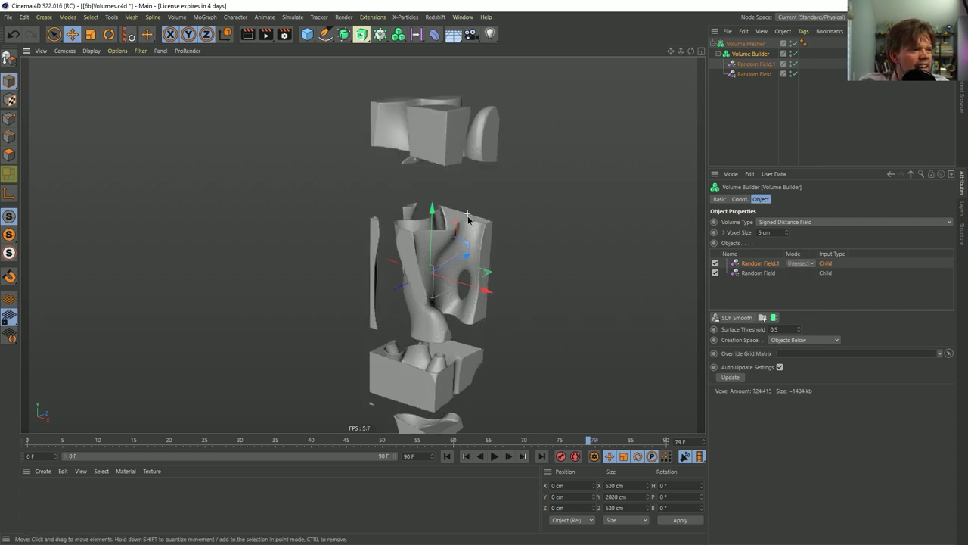
{"action": "left_click_drag", "start_coordinate": [467, 217], "coordinate": [473, 246], "text": "alt"}
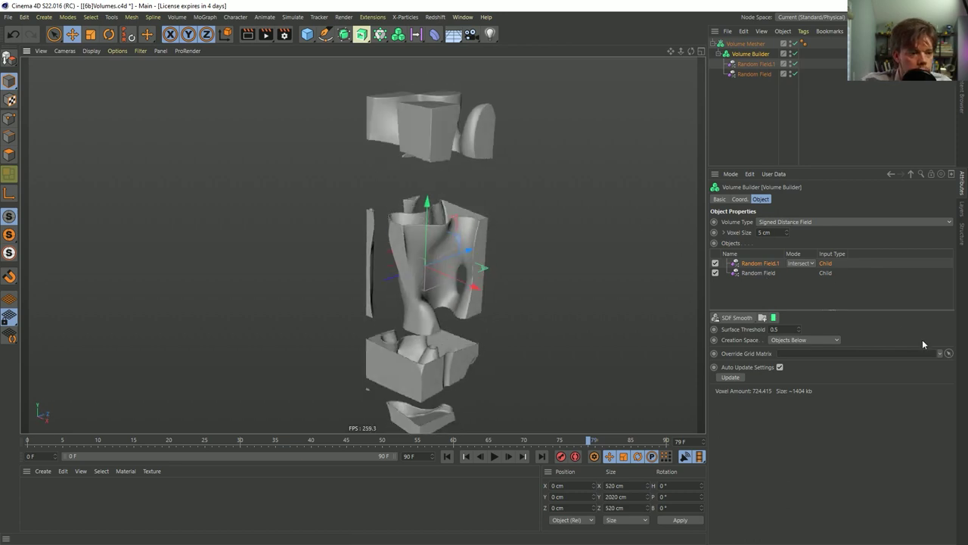
- Confine the volume to a Box creation space sized 500 × 2000 × 500 cm
{"action": "left_click", "coordinate": [805, 340]}
{"action": "left_click", "coordinate": [804, 351]}
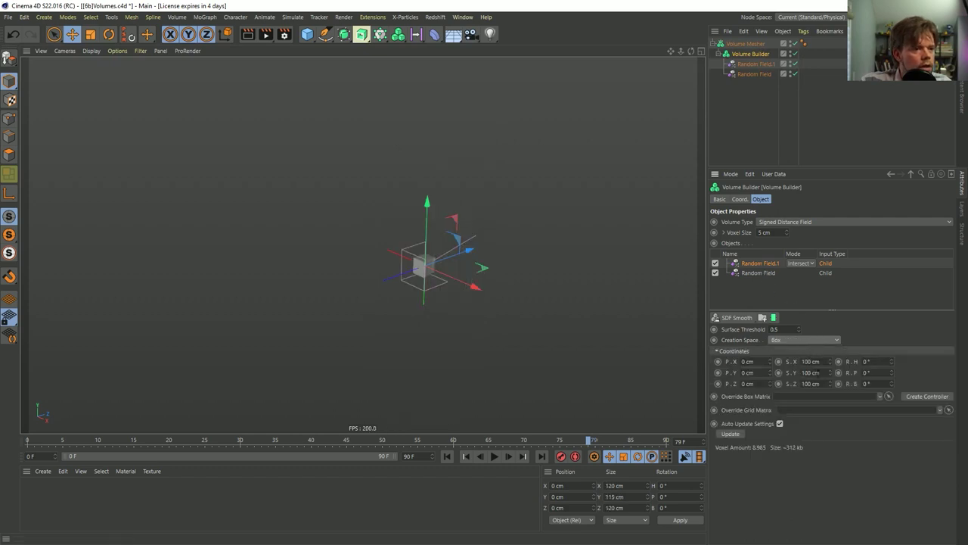
{"action": "left_click", "coordinate": [807, 362]}
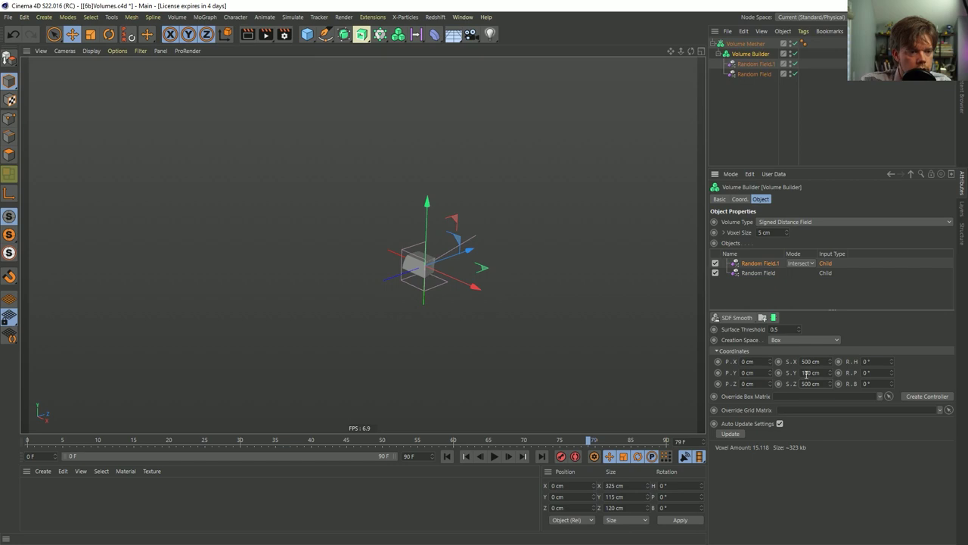
{"action": "type", "text": "500"}
{"action": "key", "text": "Return"}
{"action": "key", "text": "Return"}
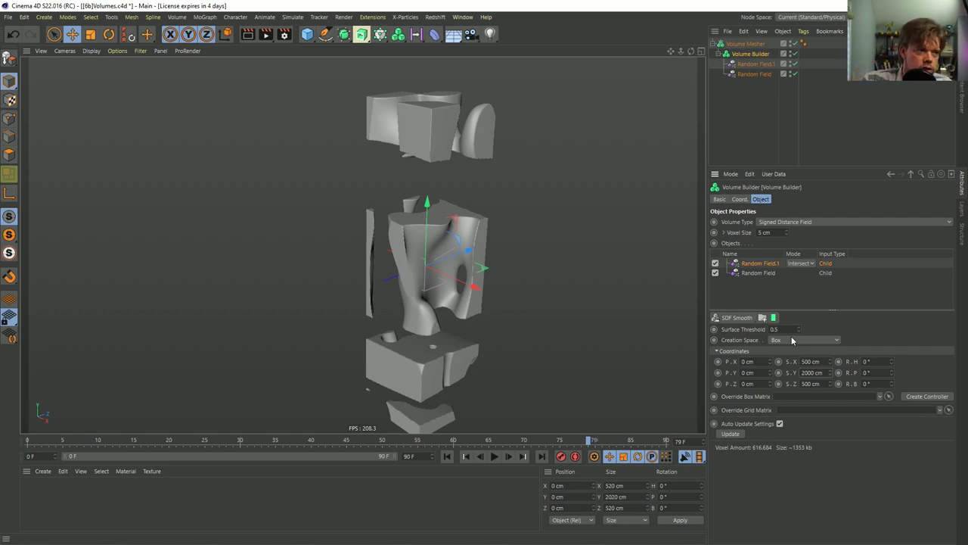
{"action": "left_click_drag", "start_coordinate": [457, 180], "coordinate": [514, 260], "text": "alt"}
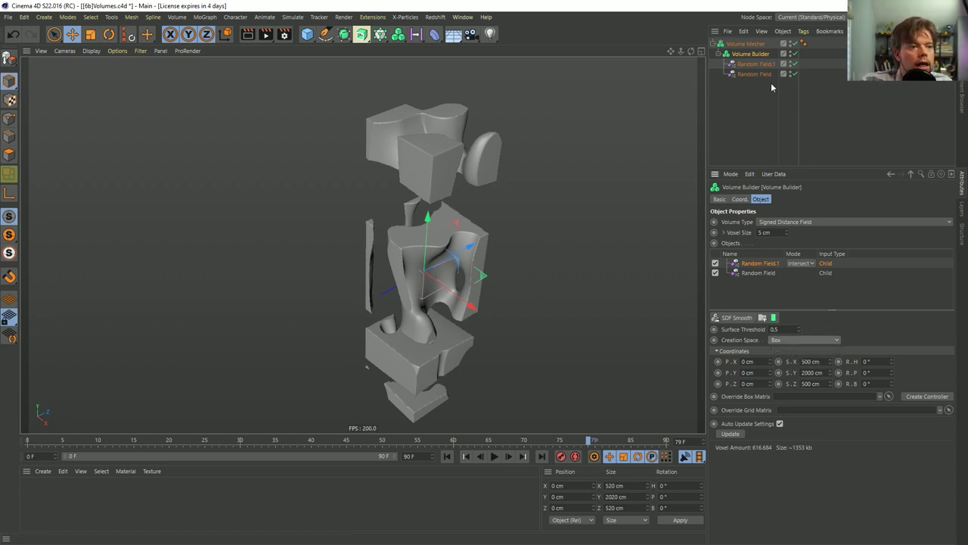
- Reduce Random Field.1's noise scale to 500%
{"action": "left_click", "coordinate": [756, 63]}
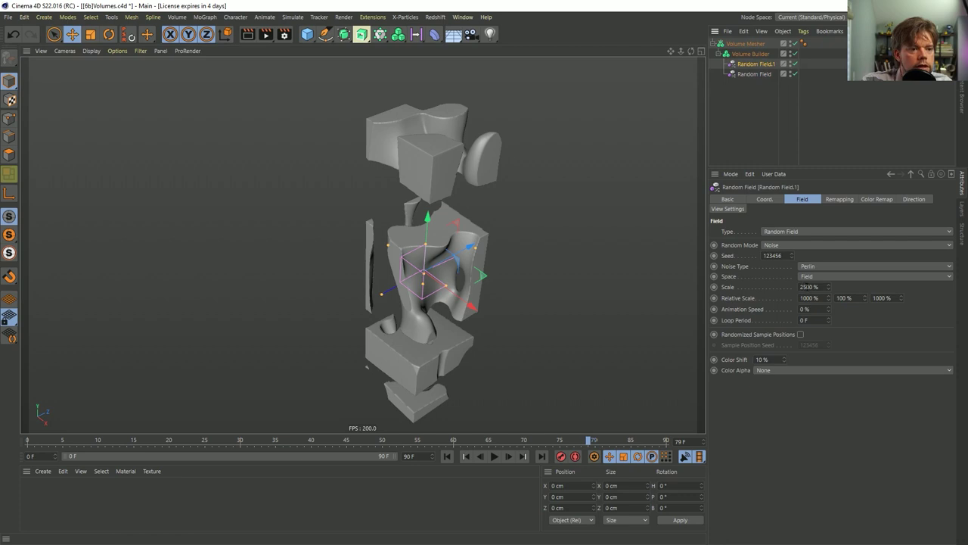
{"action": "key", "text": "BackSpace"}
{"action": "key", "text": "Return"}
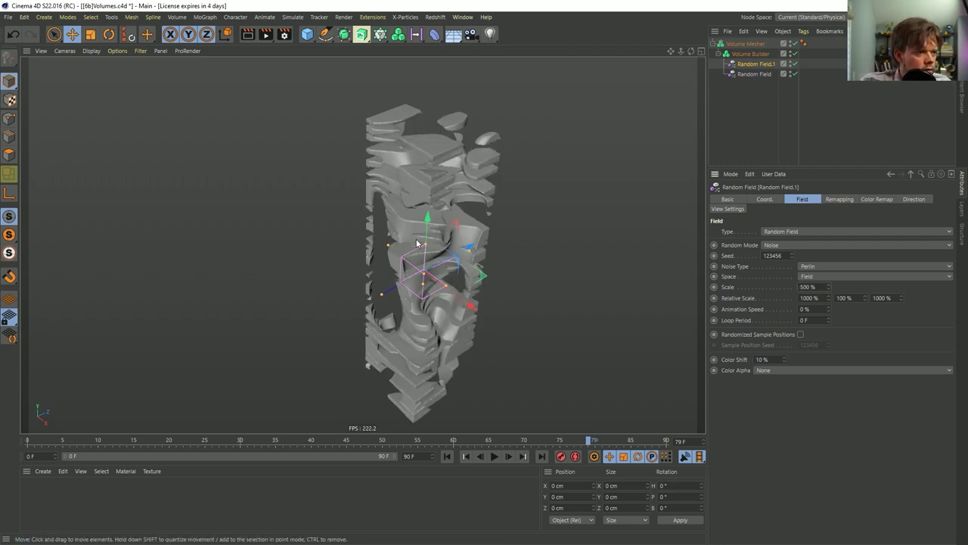
{"action": "left_click_drag", "start_coordinate": [416, 244], "coordinate": [389, 188], "text": "alt"}
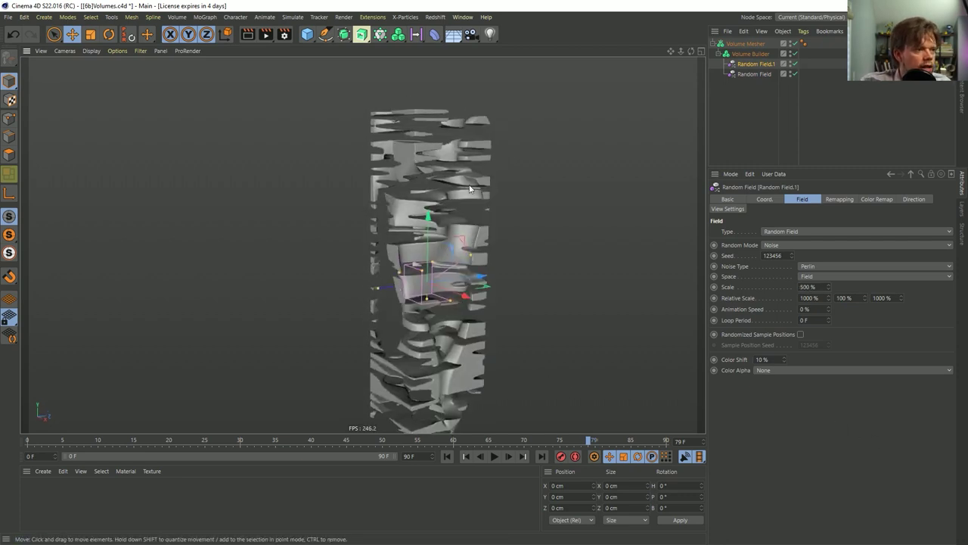
- Raise Random Field.1's X and Z relative scale to 10000%, slicing the column into thin slabs
{"action": "left_click", "coordinate": [814, 298]}
{"action": "type", "text": "0"}
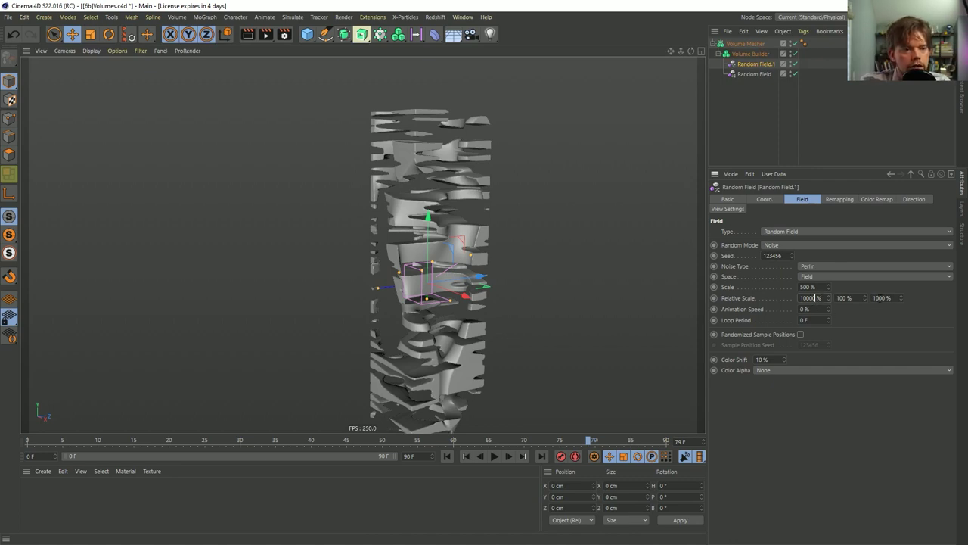
{"action": "key", "text": "Return"}
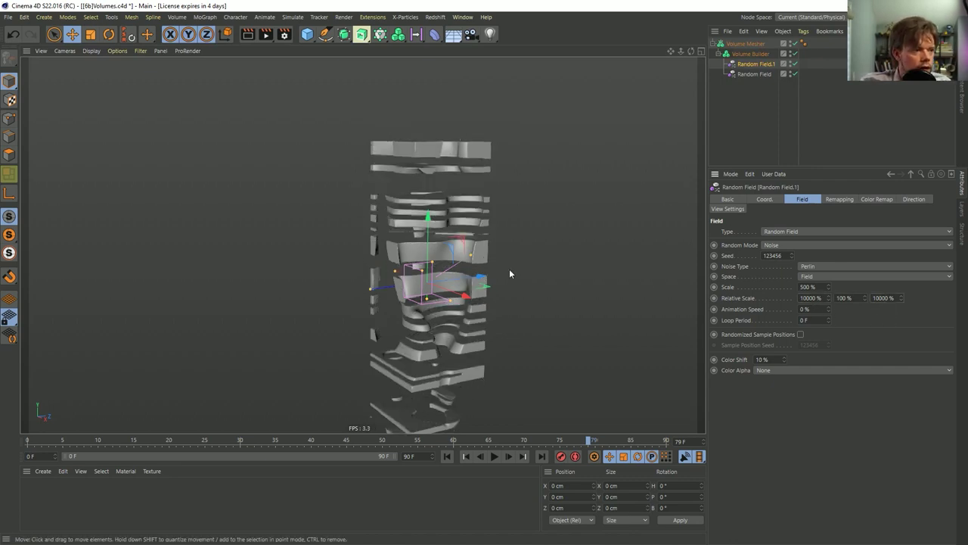
{"action": "left_click_drag", "start_coordinate": [504, 269], "coordinate": [429, 246], "text": "alt"}
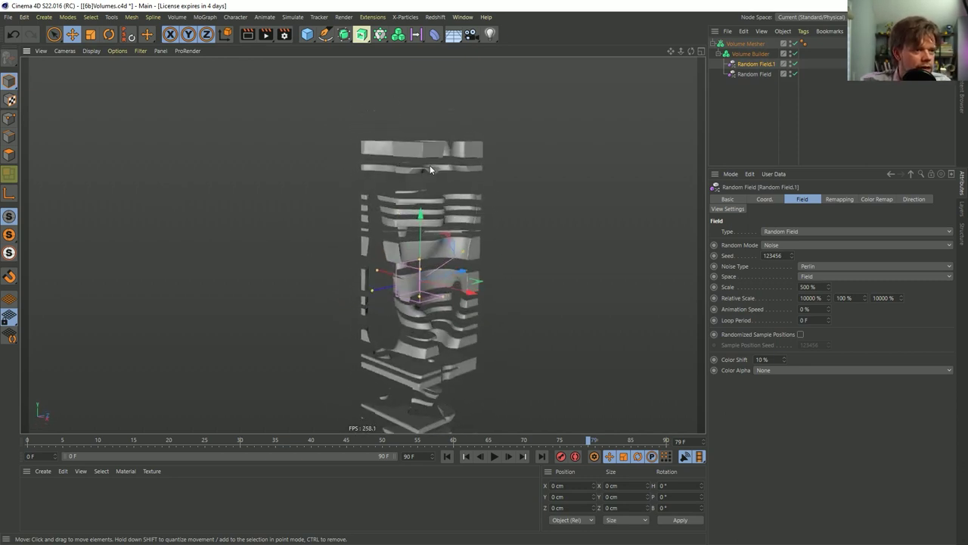
{"action": "left_click_drag", "start_coordinate": [434, 209], "coordinate": [401, 302], "text": "alt"}
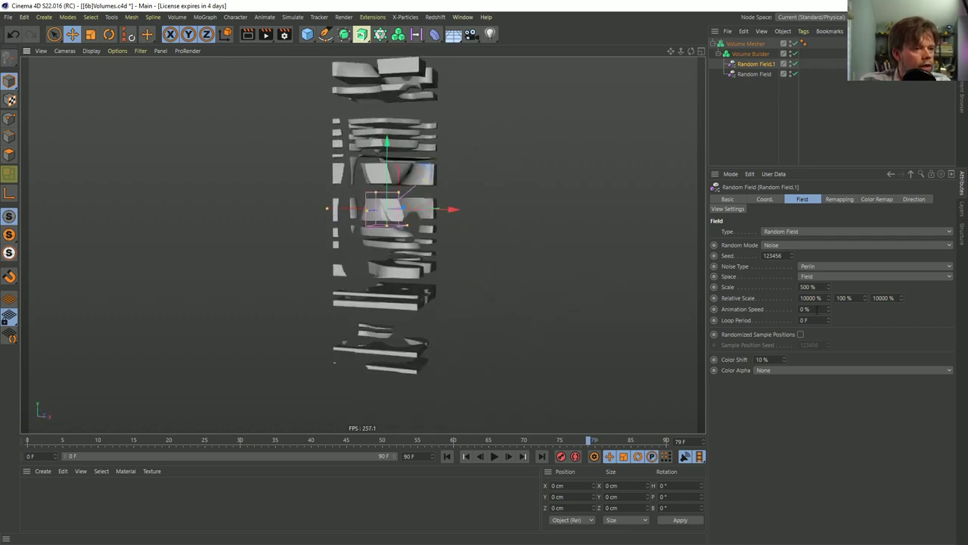
{"action": "left_click_drag", "start_coordinate": [401, 227], "coordinate": [426, 228], "text": "alt"}
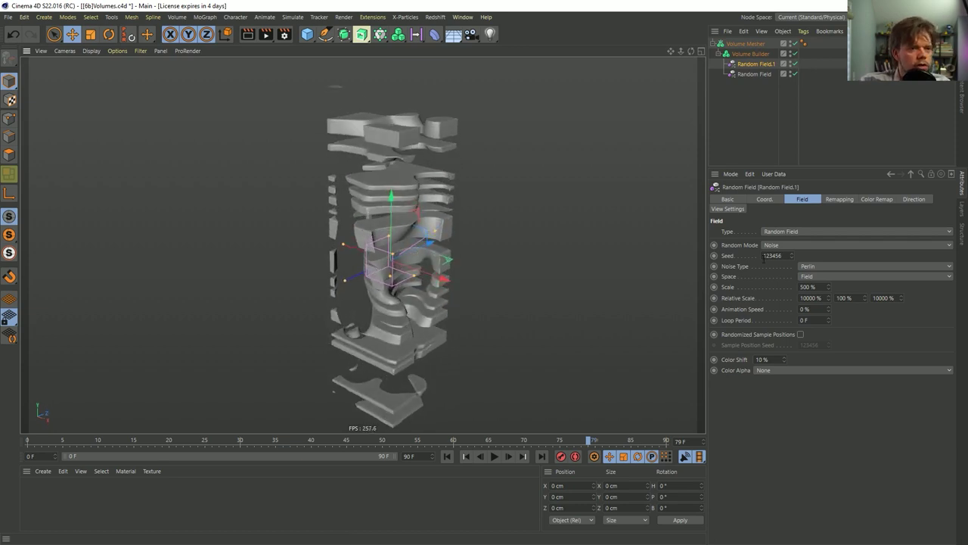
{"action": "left_click", "coordinate": [950, 266]}
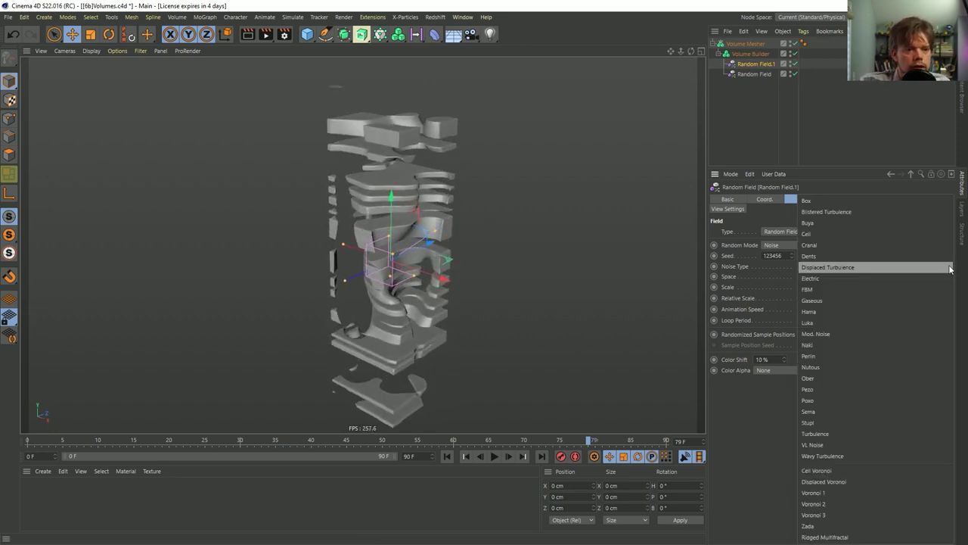
- Try Luka and then Voronoi 1 as Random Field.1's noise type
{"action": "left_click", "coordinate": [819, 321]}
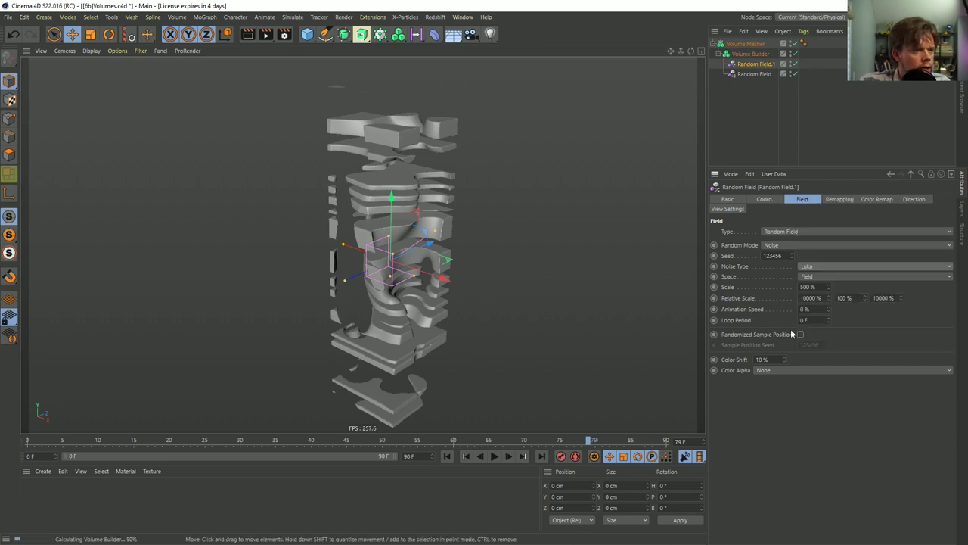
{"action": "left_click_drag", "start_coordinate": [408, 201], "coordinate": [342, 148], "text": "alt"}
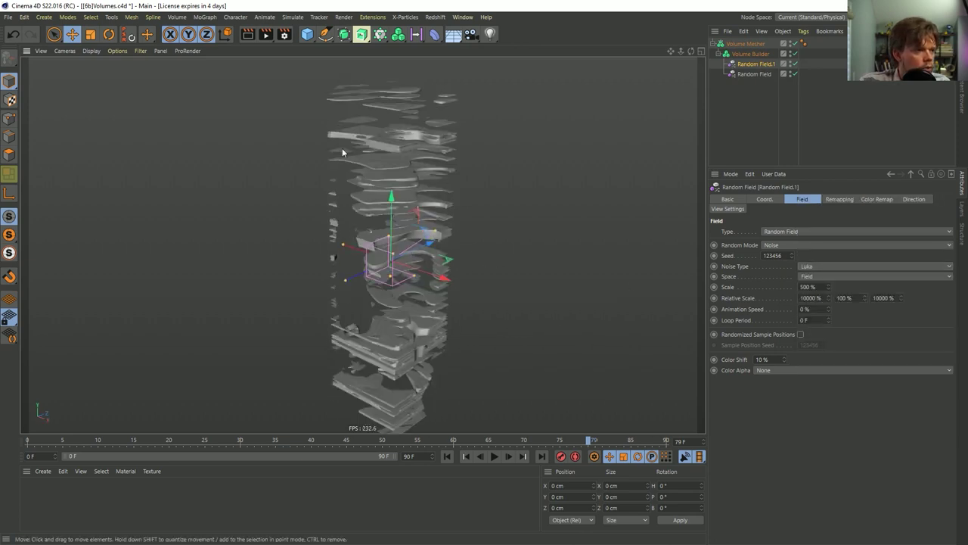
{"action": "left_click", "coordinate": [943, 268]}
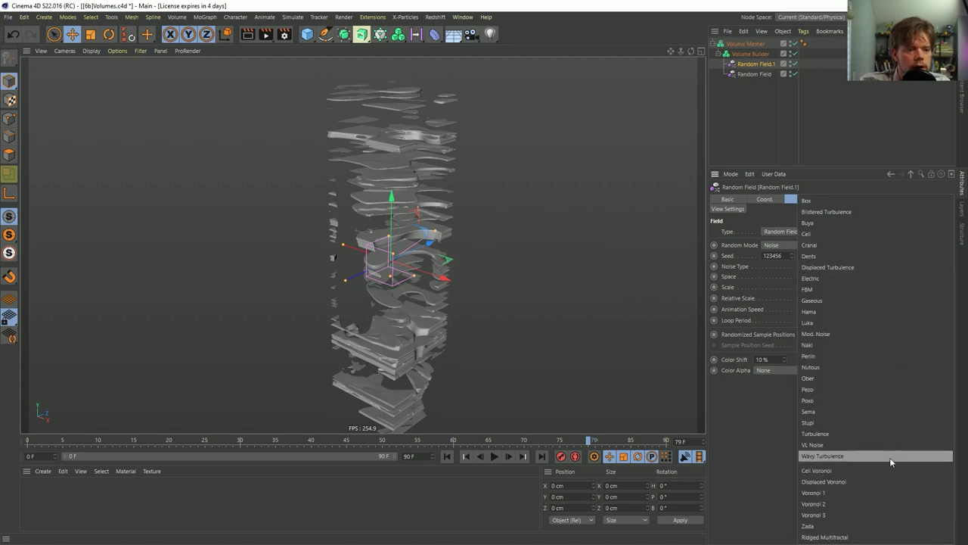
{"action": "left_click", "coordinate": [823, 493]}
{"action": "left_click_drag", "start_coordinate": [460, 255], "coordinate": [485, 227], "text": "alt"}
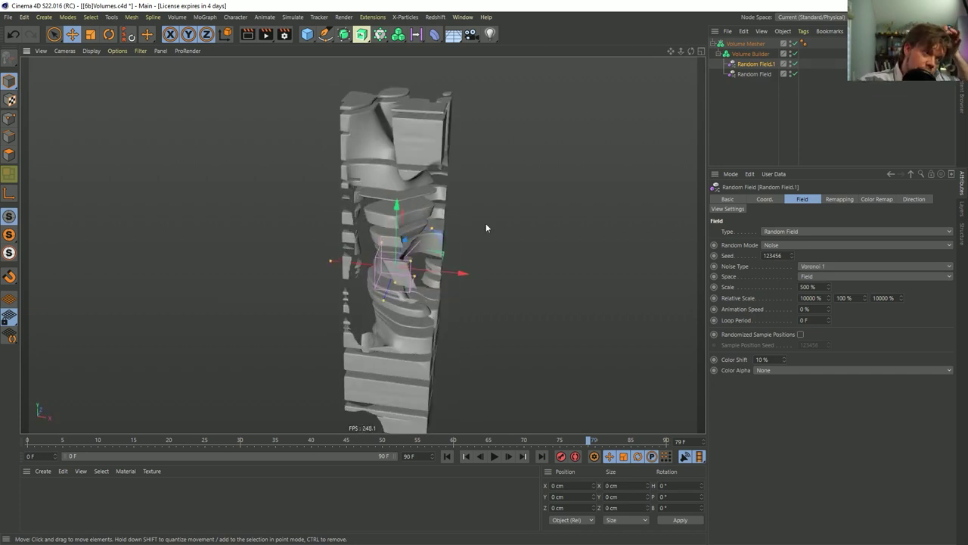
- Return the noise type to Perlin and move the field to rearrange the slabs
{"action": "left_click", "coordinate": [827, 266]}
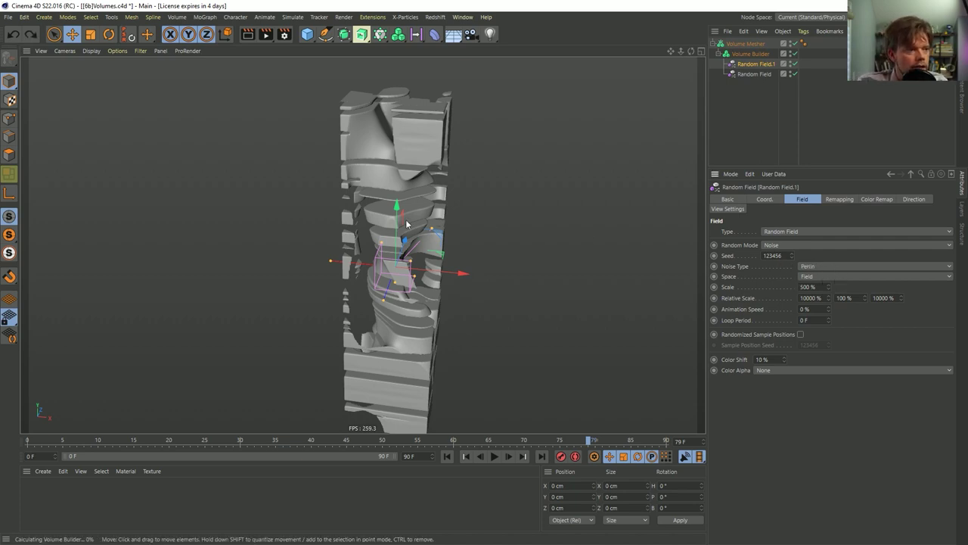
{"action": "left_click_drag", "start_coordinate": [429, 227], "coordinate": [447, 276]}
{"action": "left_click_drag", "start_coordinate": [358, 170], "coordinate": [326, 196], "text": "alt"}
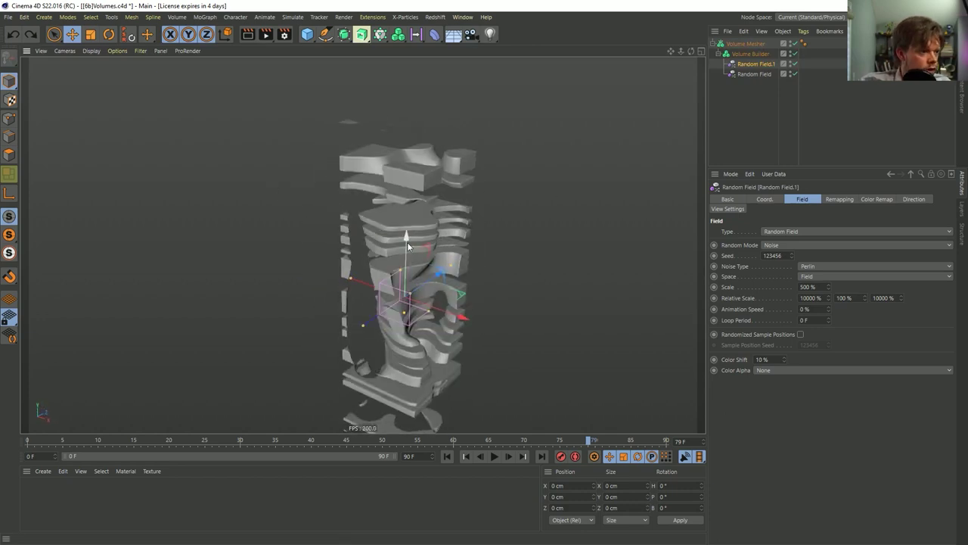
- Add an SDF Smooth filter to the Volume Builder and set its Iterations to 3
{"action": "left_click", "coordinate": [749, 53]}
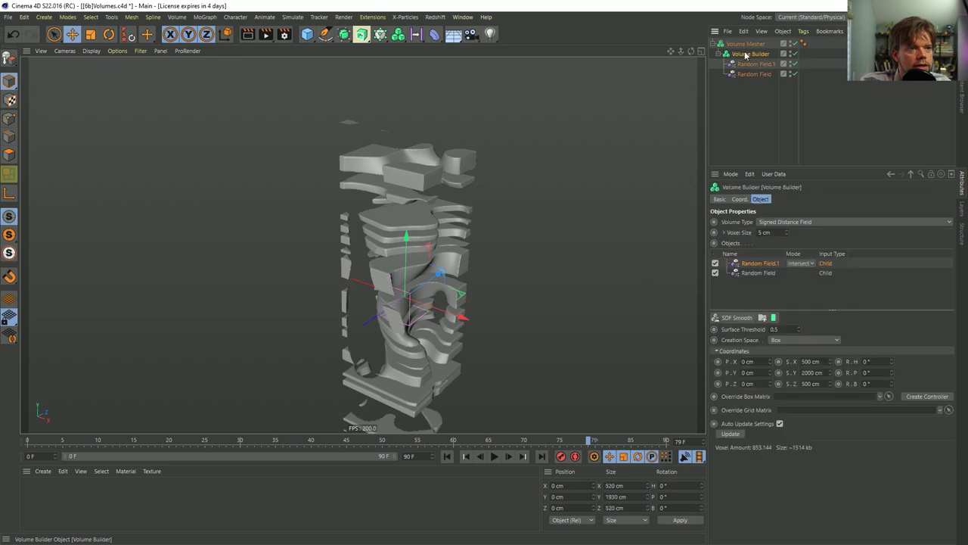
{"action": "left_click", "coordinate": [733, 317]}
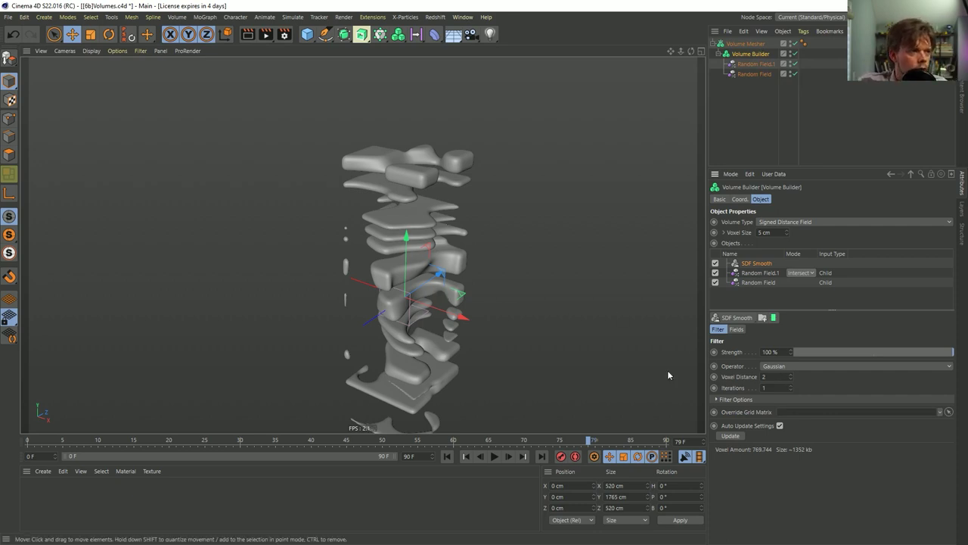
{"action": "double_click", "coordinate": [764, 387]}
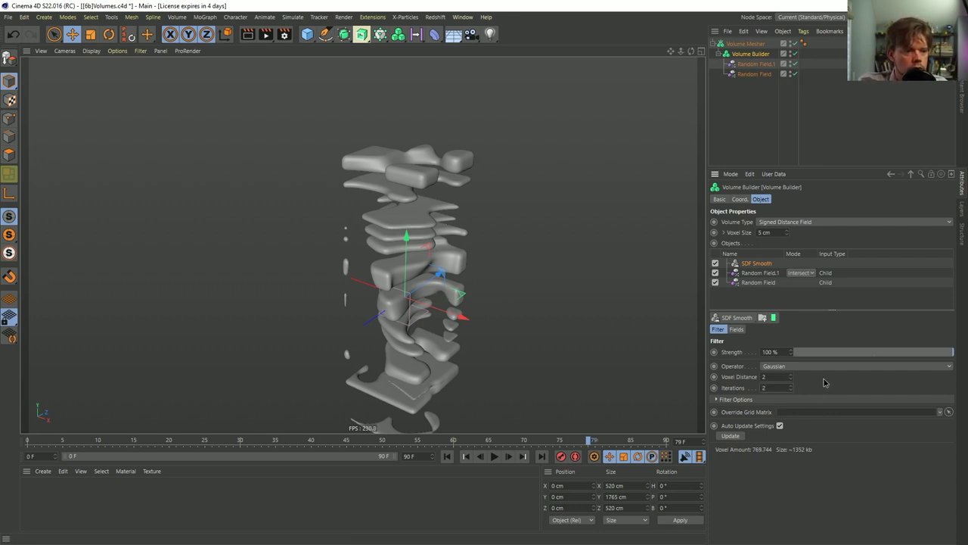
{"action": "type", "text": "2"}
{"action": "key", "text": "Return"}
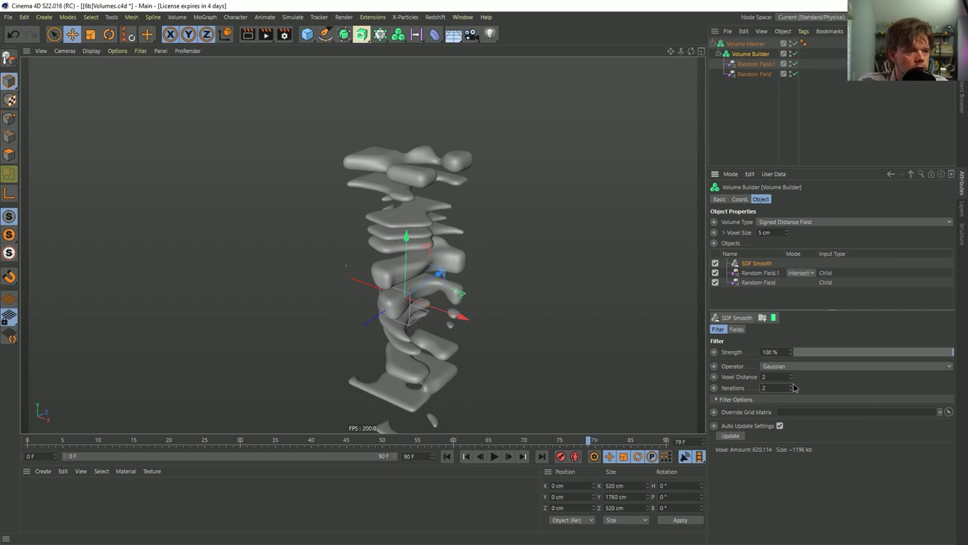
{"action": "left_click", "coordinate": [792, 385]}
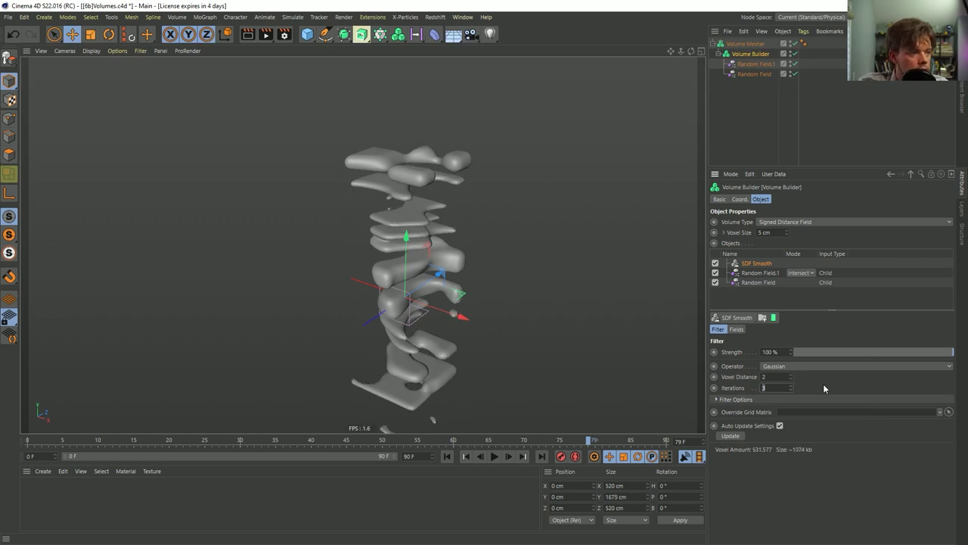
{"action": "key", "text": "Return"}
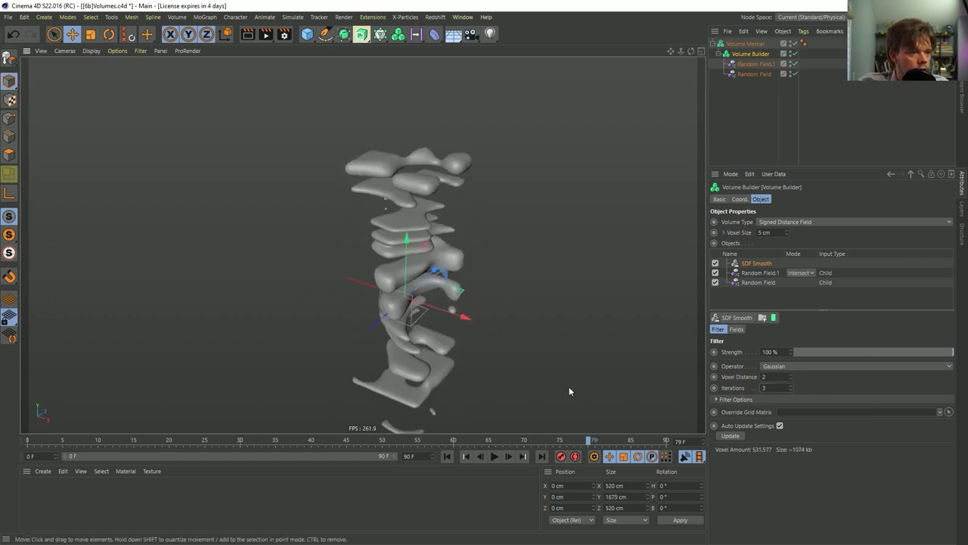
- Set the Volume Builder's voxel size to 10 cm
{"action": "left_click", "coordinate": [764, 233]}
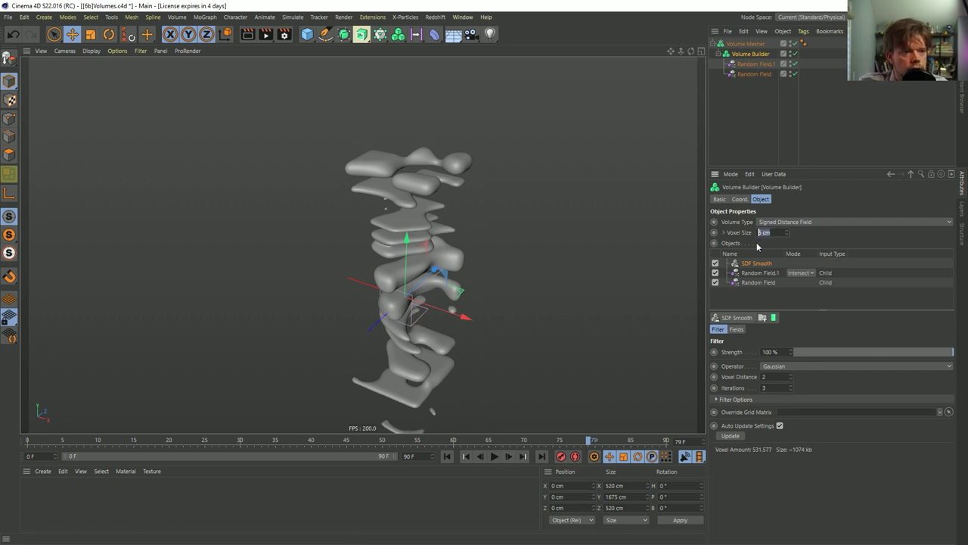
{"action": "type", "text": "15"}
{"action": "key", "text": "Return"}
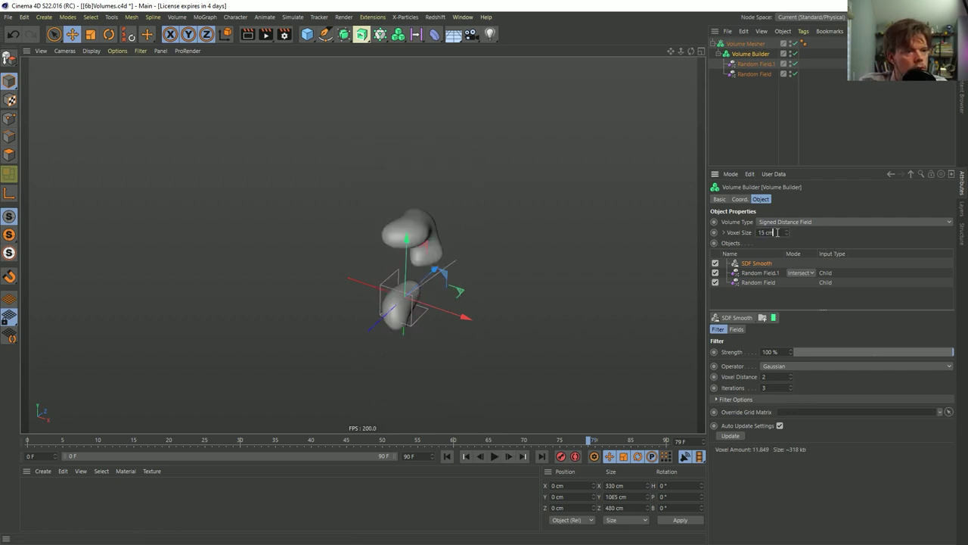
{"action": "key", "text": "ctrl+z"}
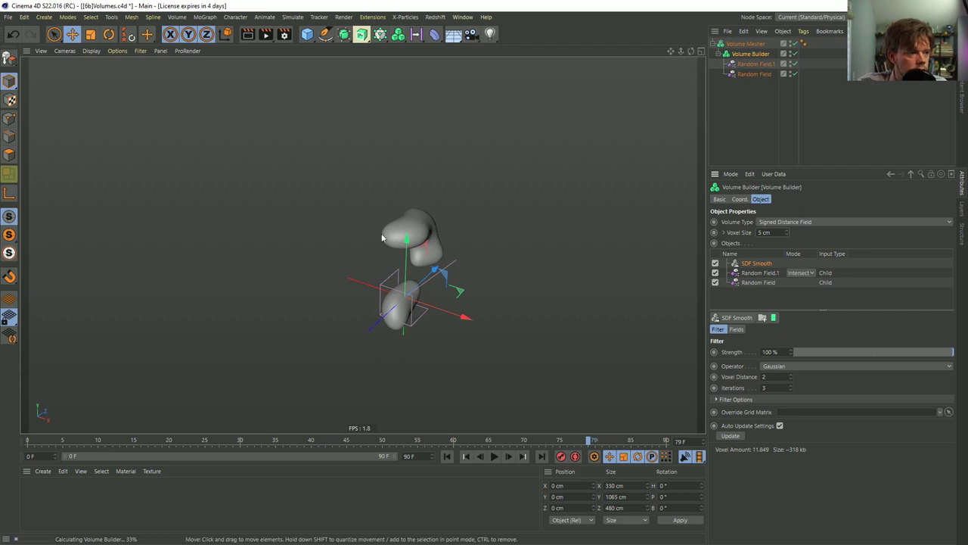
{"action": "double_click", "coordinate": [775, 233]}
{"action": "type", "text": "10"}
{"action": "key", "text": "Return"}
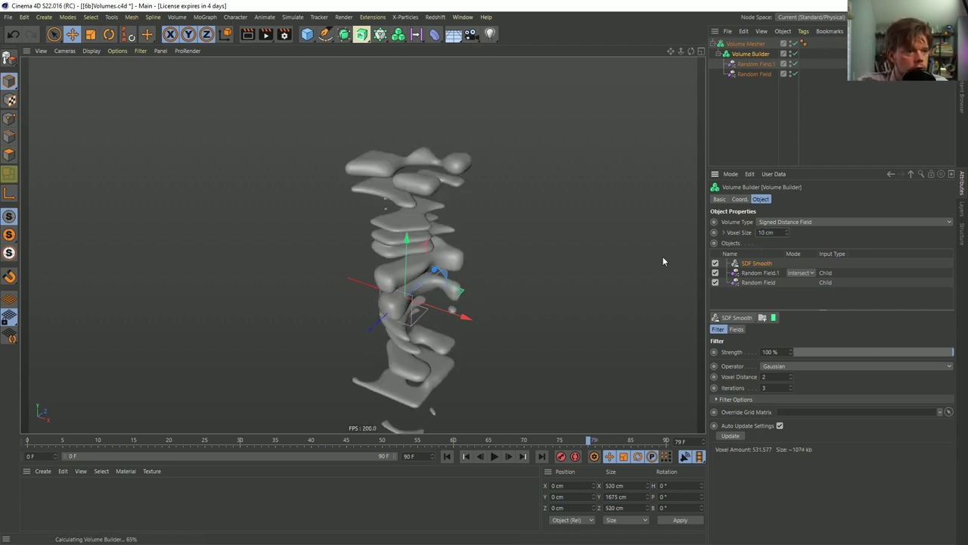
- Switch off the SDF Smooth filter and inspect the blocky slices
{"action": "left_click", "coordinate": [754, 273]}
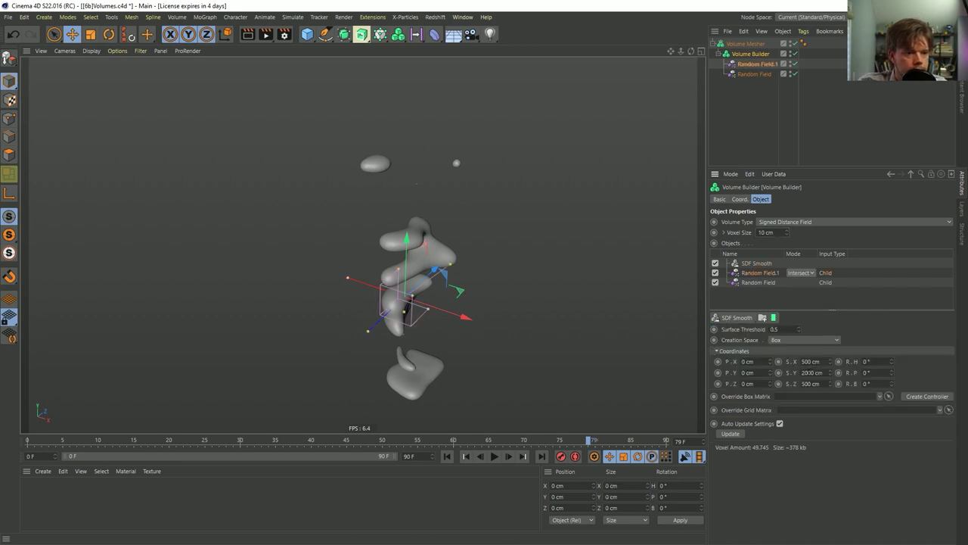
{"action": "left_click", "coordinate": [756, 263]}
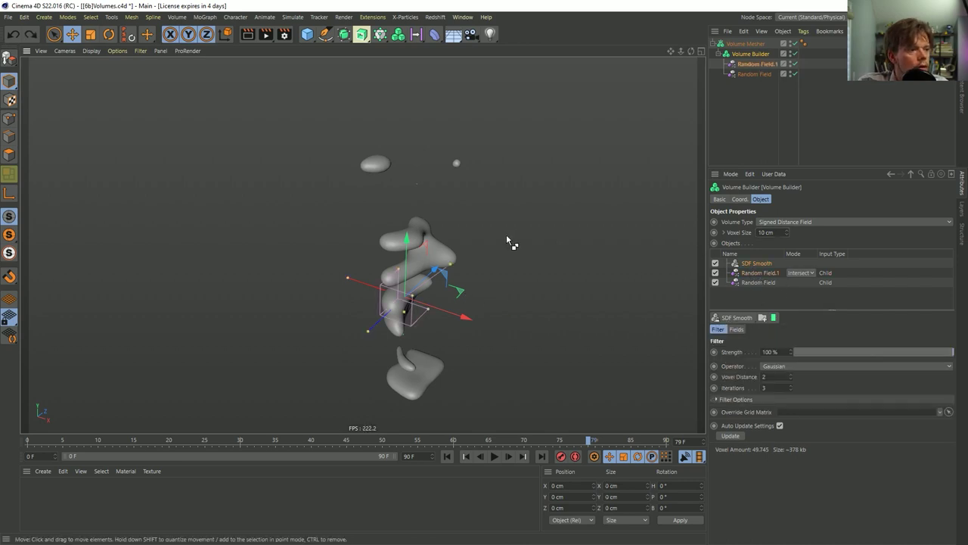
{"action": "left_click", "coordinate": [716, 264]}
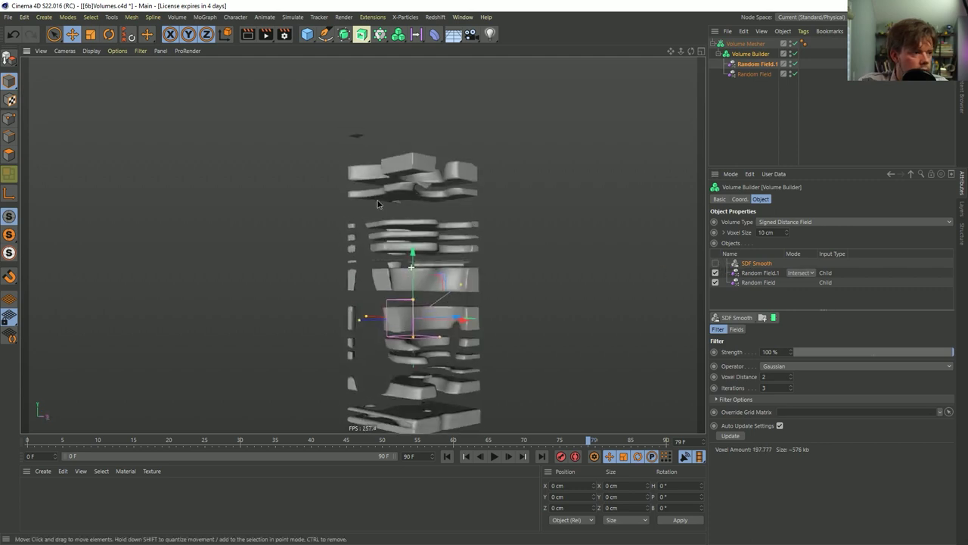
{"action": "left_click_drag", "start_coordinate": [412, 267], "coordinate": [317, 269], "text": "alt"}
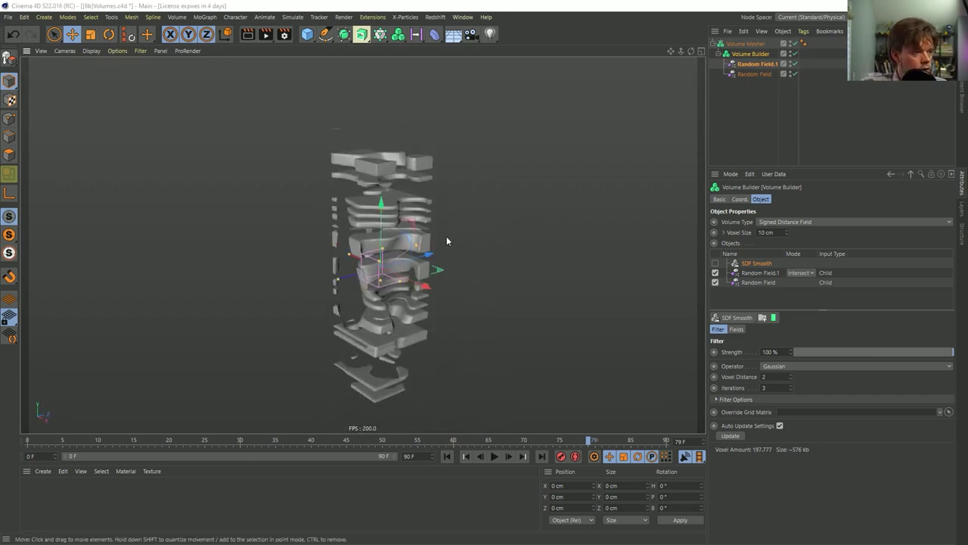
{"action": "key", "text": "ctrl+shift+s"}
- Save the scene as [6c]Volumes.c4d and start a new empty scene
{"action": "left_click", "coordinate": [218, 158]}
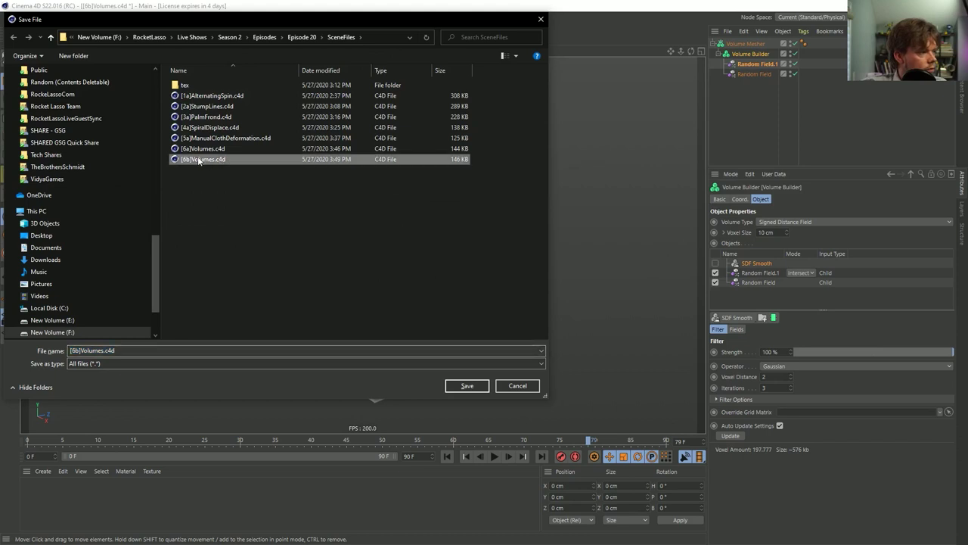
{"action": "left_click", "coordinate": [76, 350]}
{"action": "left_click", "coordinate": [76, 351]}
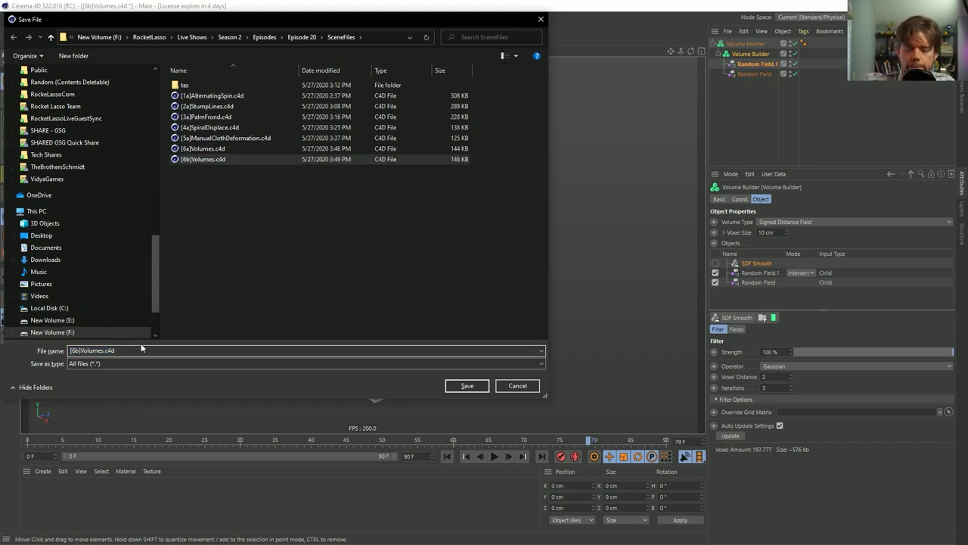
{"action": "key", "text": "Delete"}
{"action": "type", "text": "c"}
{"action": "key", "text": "Return"}
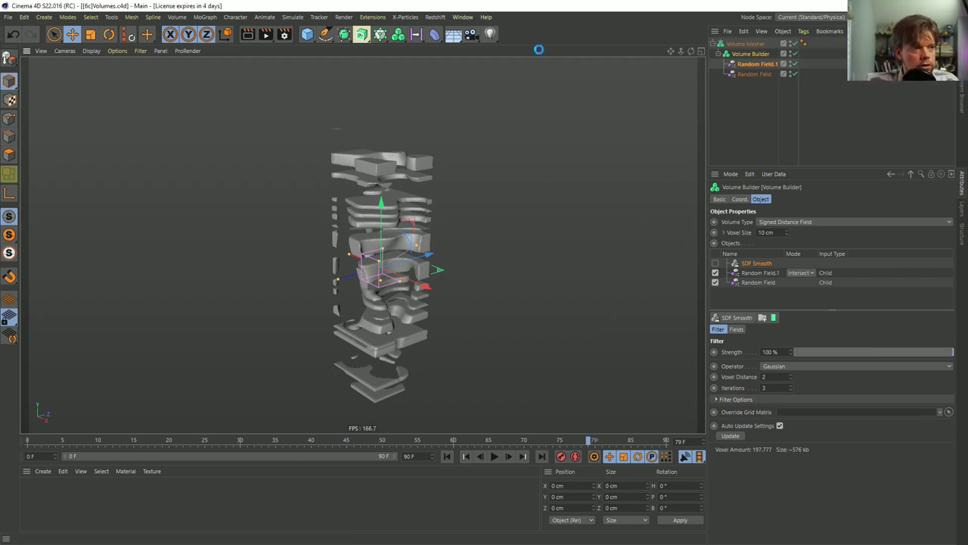
{"action": "key", "text": "ctrl+n"}
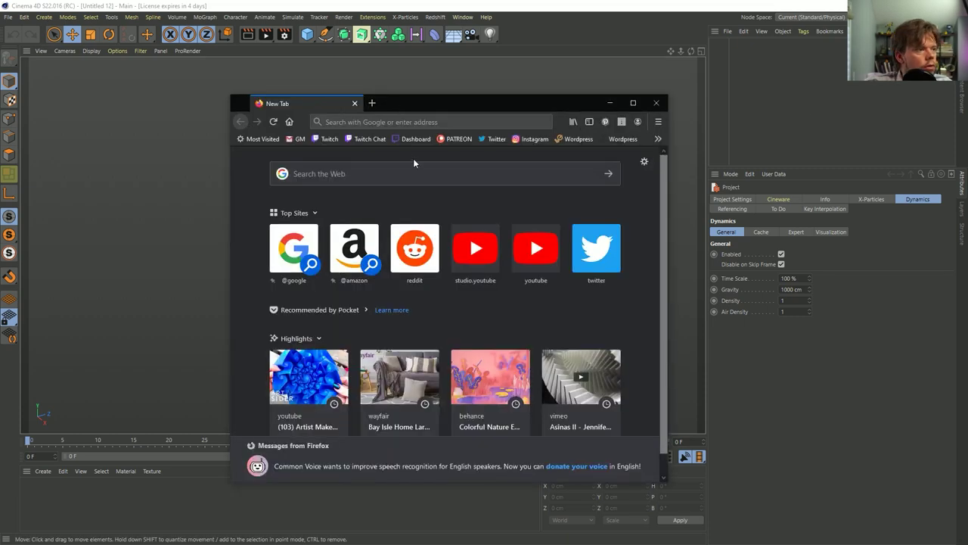
- Search Google Images for 'warehouse', filtered to labelled for reuse with modification
{"action": "left_click", "coordinate": [372, 173]}
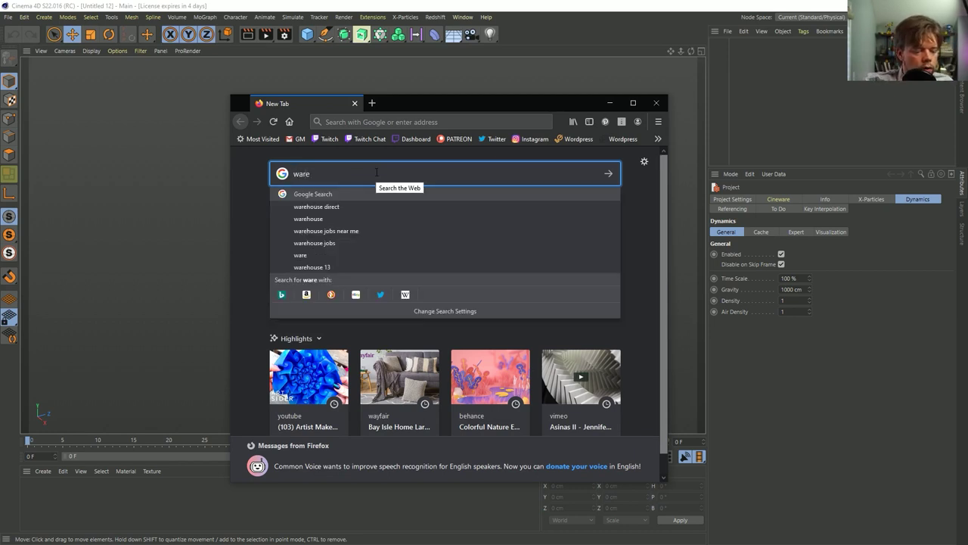
{"action": "key", "text": "Return"}
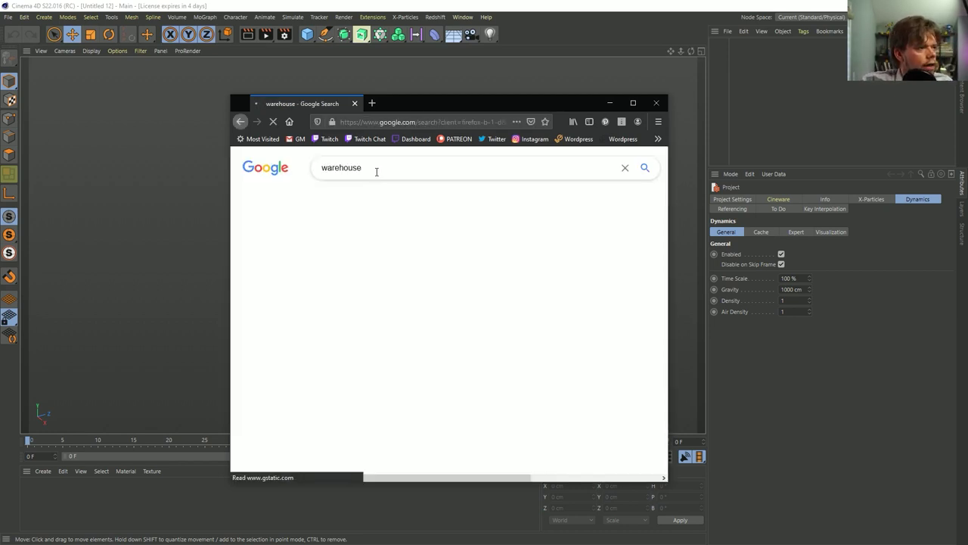
{"action": "left_click", "coordinate": [411, 199]}
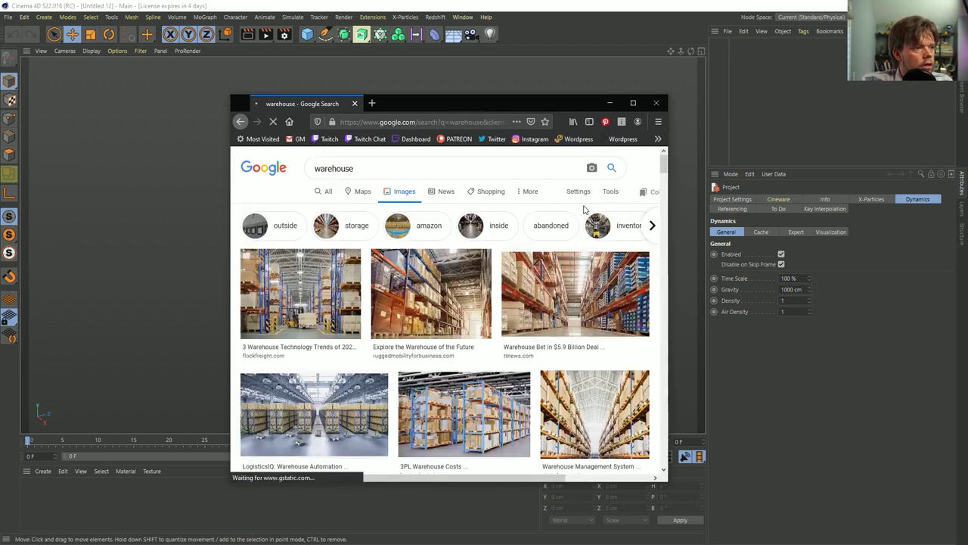
{"action": "left_click", "coordinate": [611, 194]}
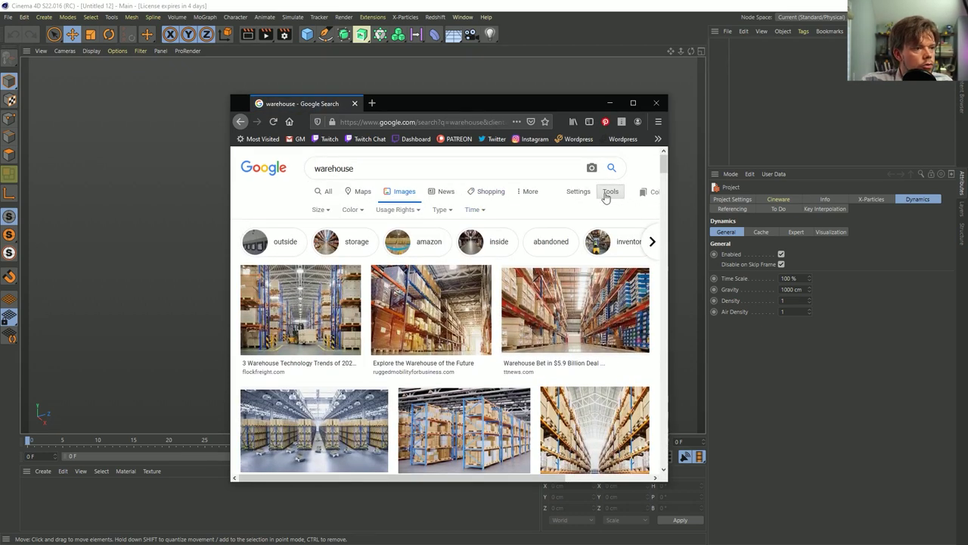
{"action": "left_click", "coordinate": [393, 212]}
{"action": "left_click", "coordinate": [421, 244]}
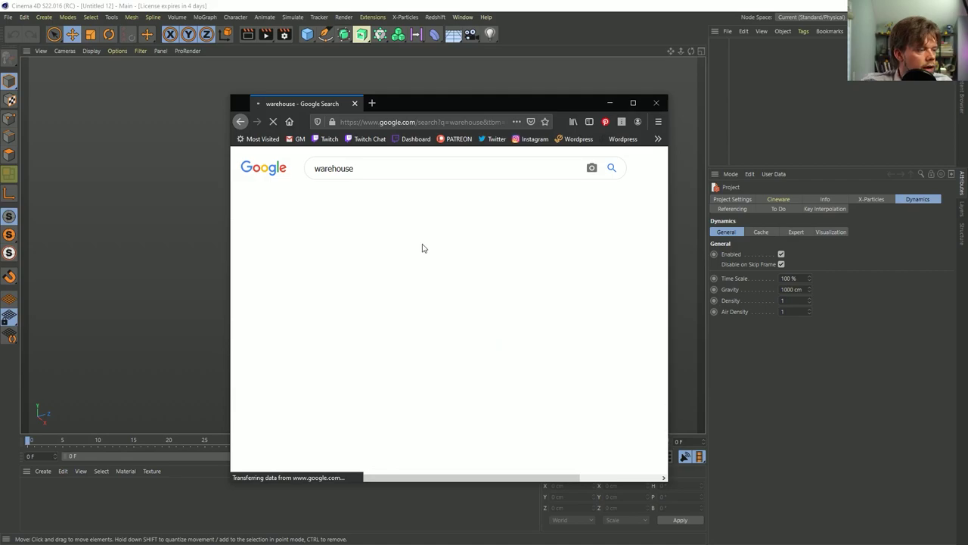
- Scroll through the results and preview the St. Joseph warehouse photo
{"action": "left_click_drag", "start_coordinate": [469, 103], "coordinate": [341, 52]}
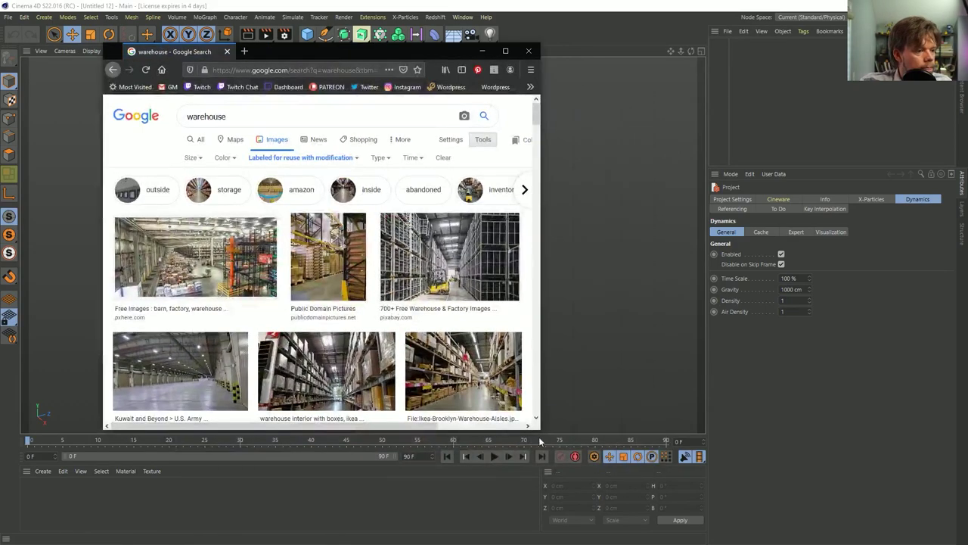
{"action": "left_click_drag", "start_coordinate": [541, 432], "coordinate": [836, 504]}
{"action": "scroll", "coordinate": [661, 355], "scroll_direction": "down", "scroll_amount": 5}
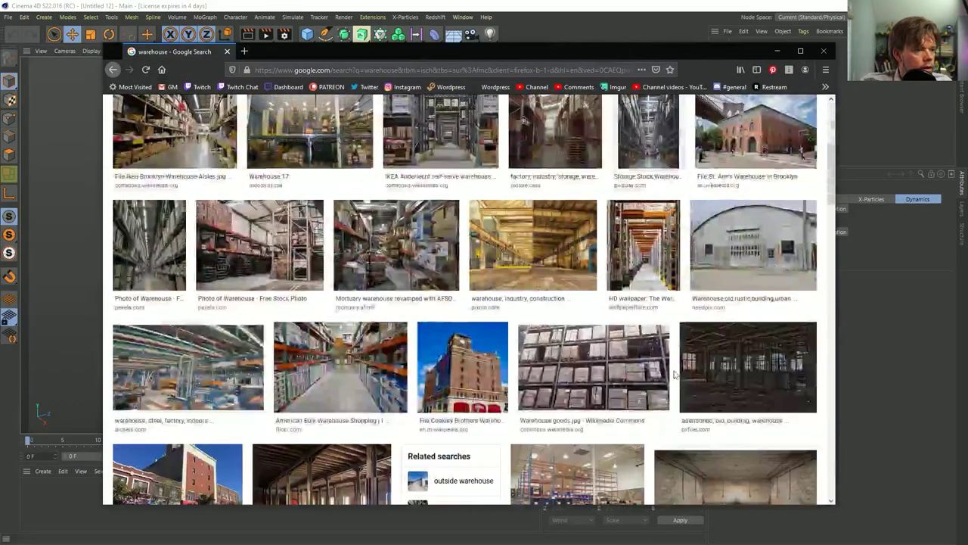
{"action": "scroll", "coordinate": [660, 356], "scroll_direction": "down", "scroll_amount": 3}
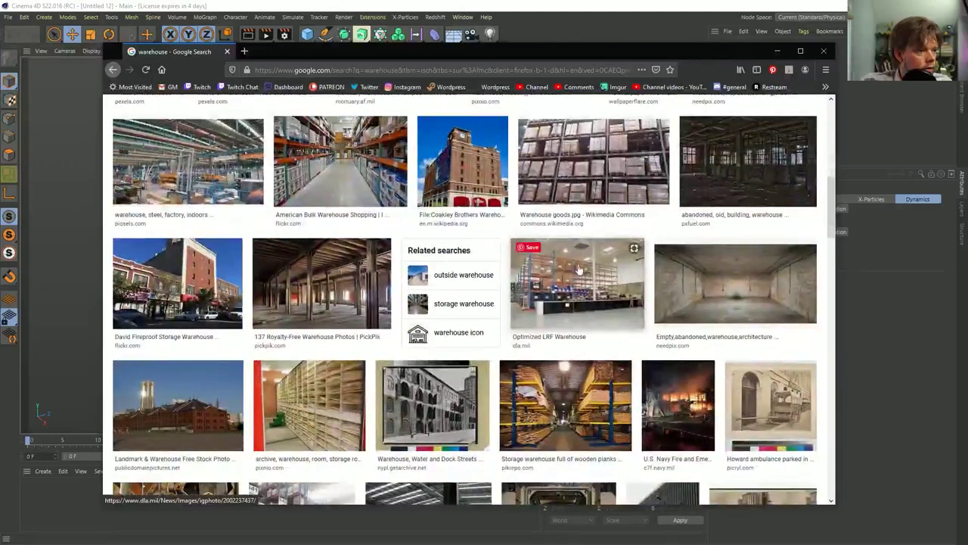
{"action": "scroll", "coordinate": [466, 255], "scroll_direction": "down", "scroll_amount": 2}
{"action": "scroll", "coordinate": [482, 282], "scroll_direction": "up", "scroll_amount": 1}
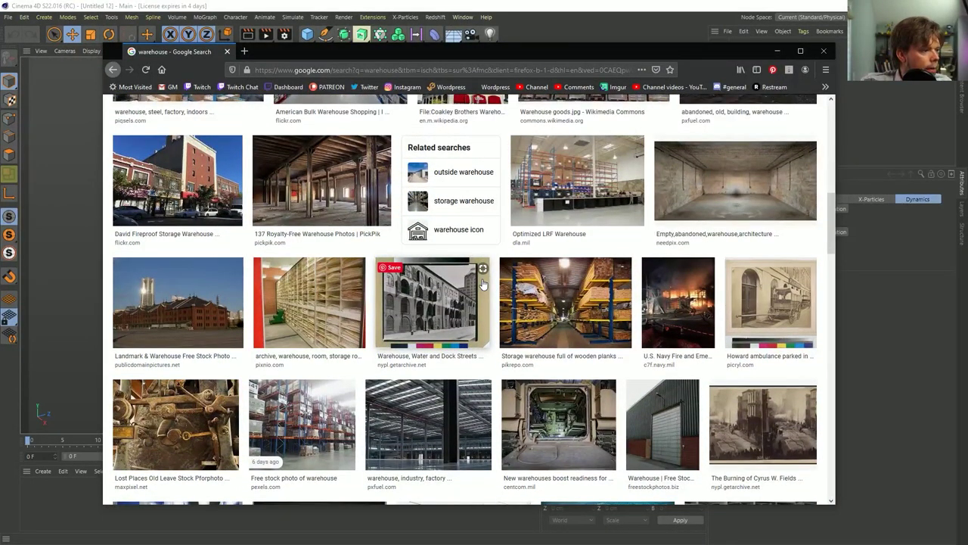
{"action": "scroll", "coordinate": [482, 282], "scroll_direction": "down", "scroll_amount": 4}
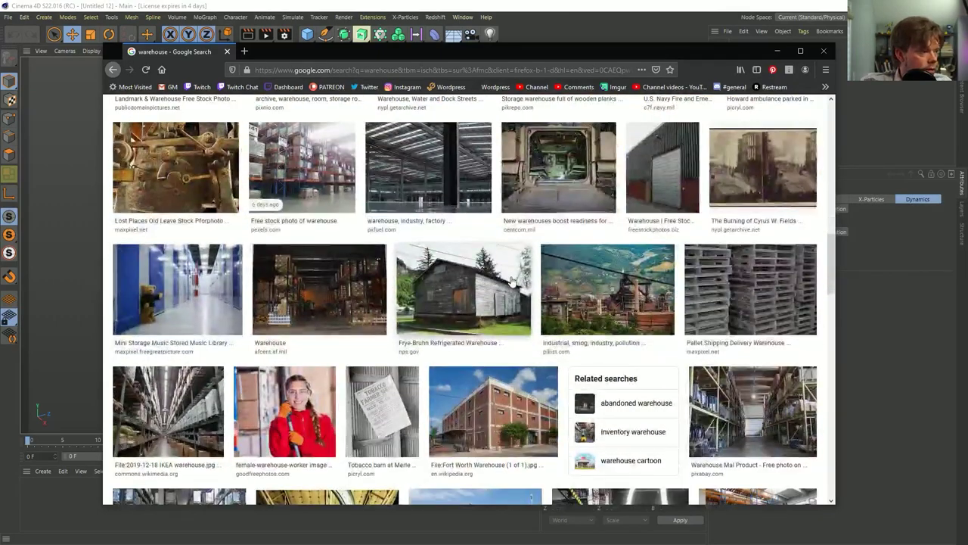
{"action": "scroll", "coordinate": [513, 282], "scroll_direction": "down", "scroll_amount": 2}
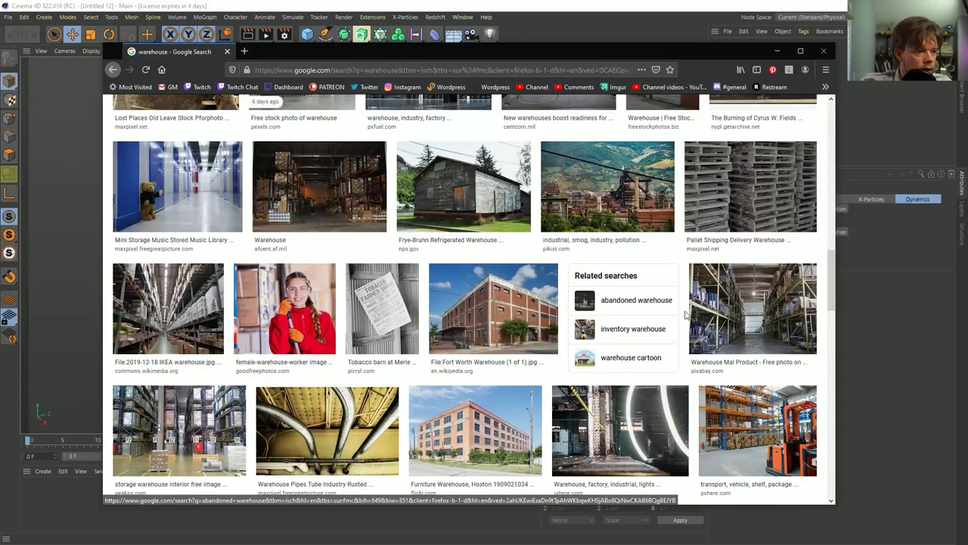
{"action": "scroll", "coordinate": [686, 314], "scroll_direction": "down", "scroll_amount": 3}
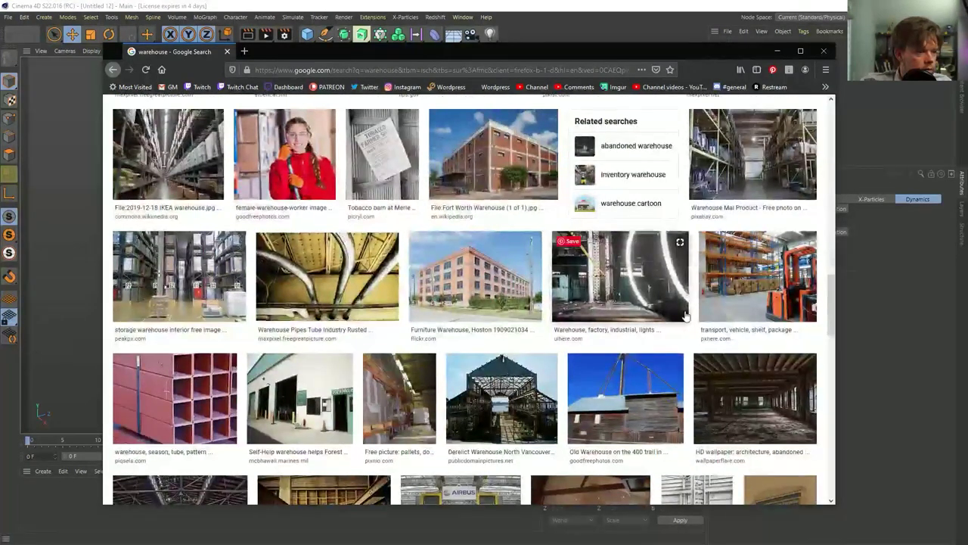
{"action": "scroll", "coordinate": [687, 315], "scroll_direction": "down", "scroll_amount": 4}
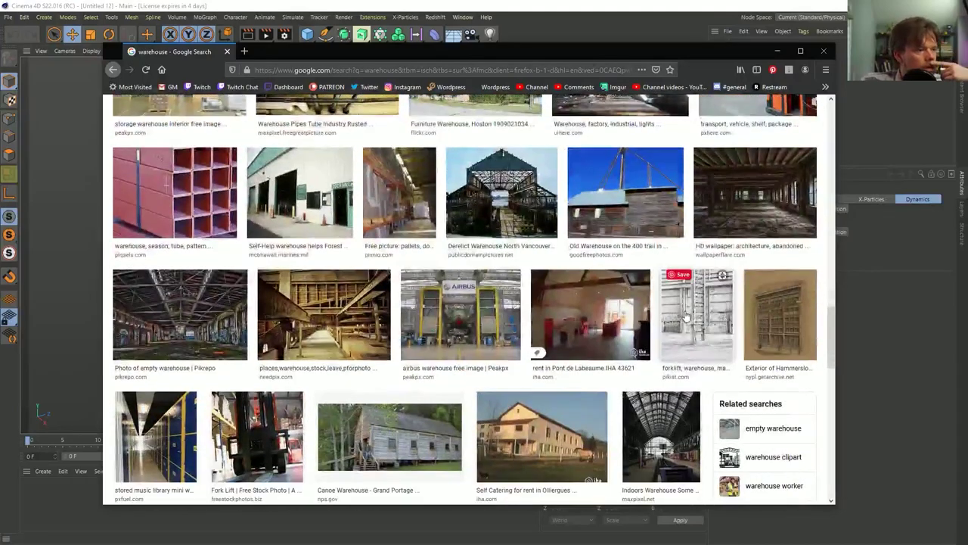
{"action": "scroll", "coordinate": [687, 317], "scroll_direction": "down", "scroll_amount": 2}
{"action": "scroll", "coordinate": [686, 315], "scroll_direction": "down", "scroll_amount": 5}
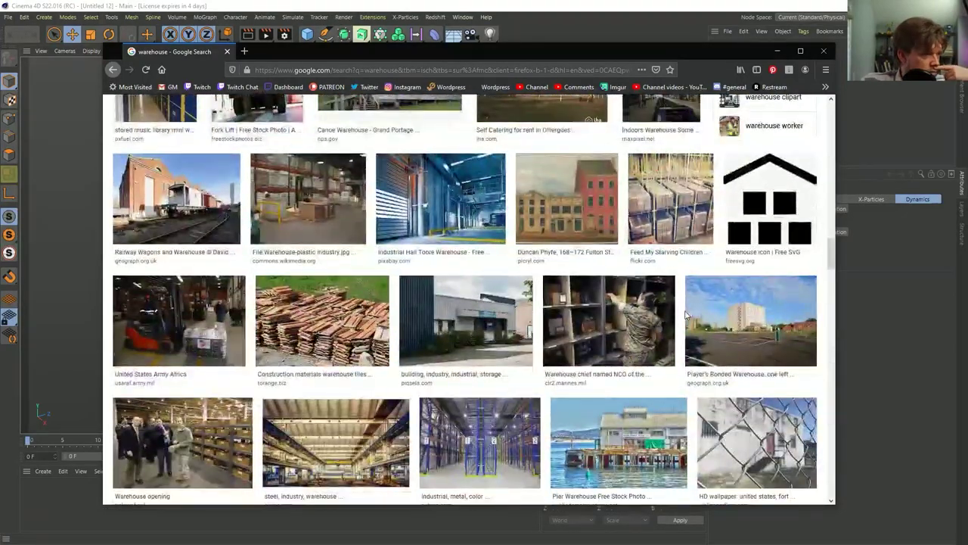
{"action": "scroll", "coordinate": [686, 315], "scroll_direction": "down", "scroll_amount": 7}
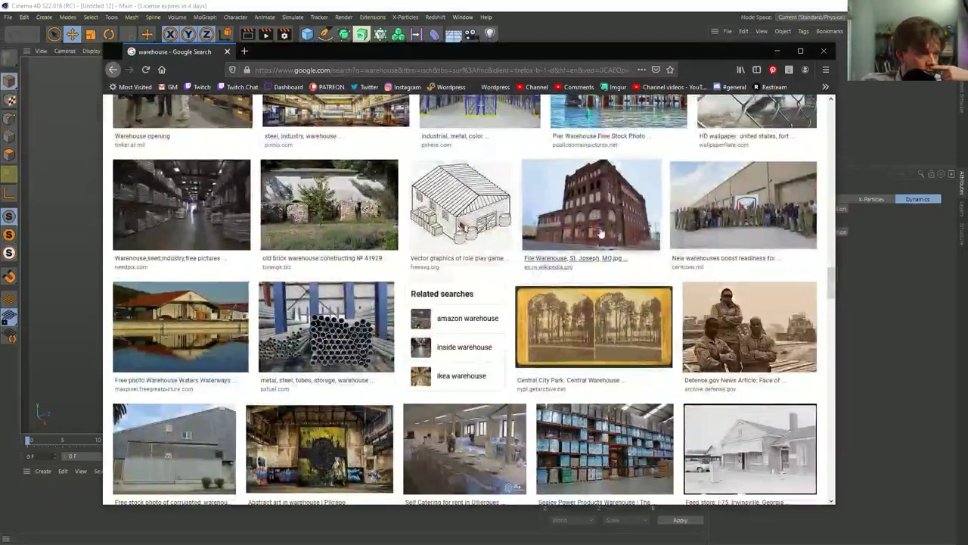
{"action": "left_click", "coordinate": [649, 171]}
- Open the Warehouse, St. Joseph, MO file page and choose Save Image As for the photo
{"action": "left_click", "coordinate": [656, 209]}
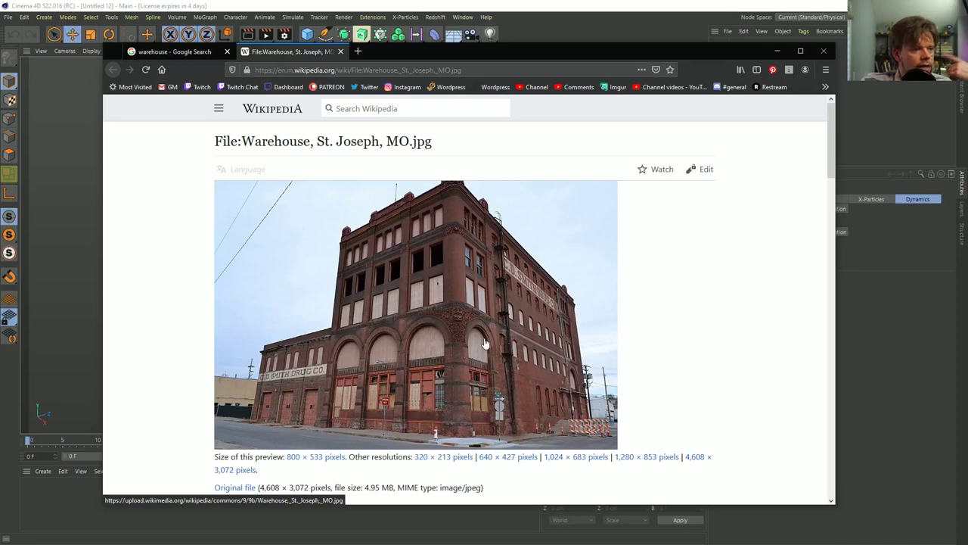
{"action": "right_click", "coordinate": [521, 340]}
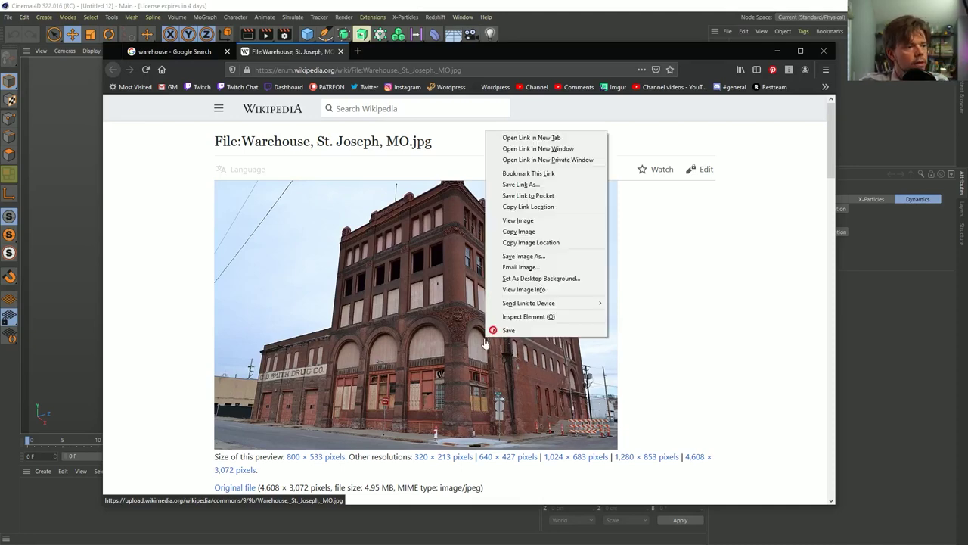
{"action": "left_click", "coordinate": [544, 232]}
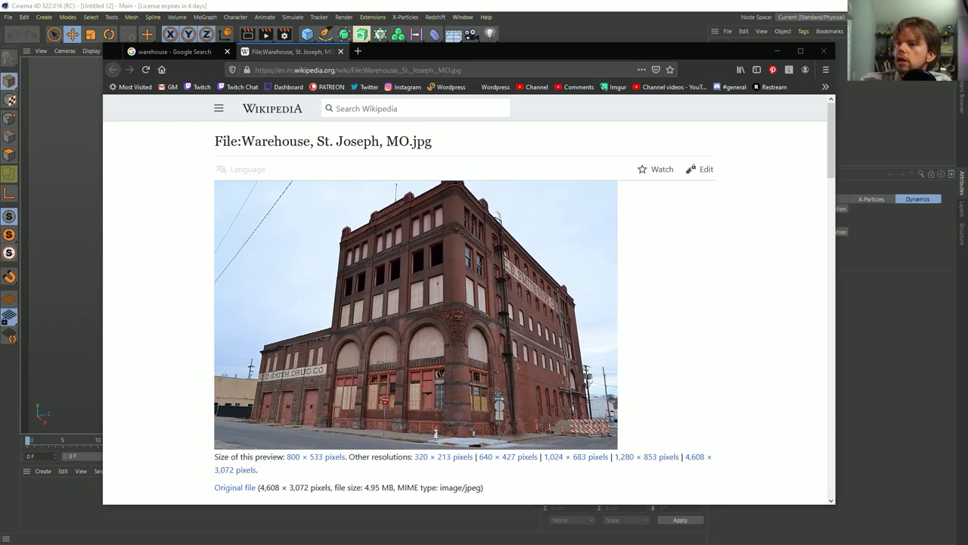
{"action": "right_click", "coordinate": [467, 282]}
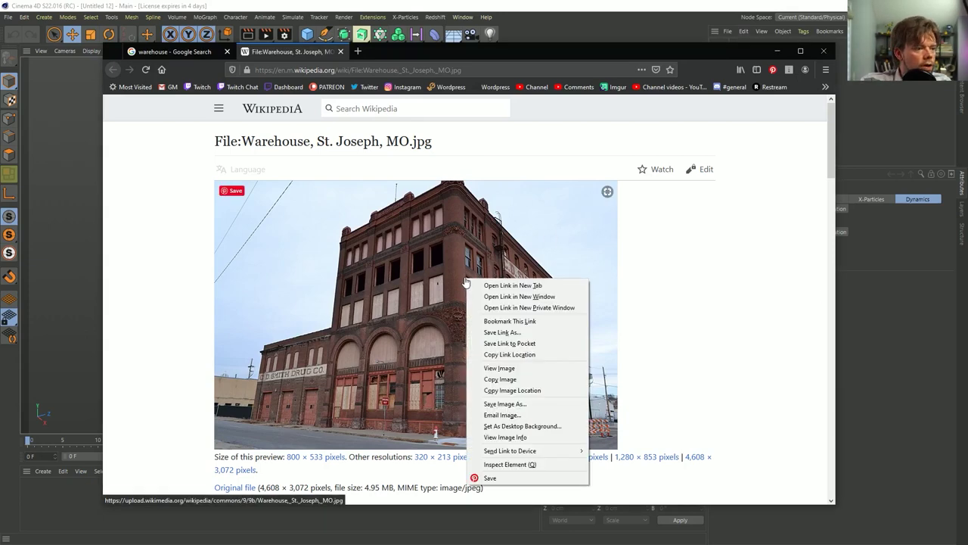
{"action": "left_click", "coordinate": [514, 405]}
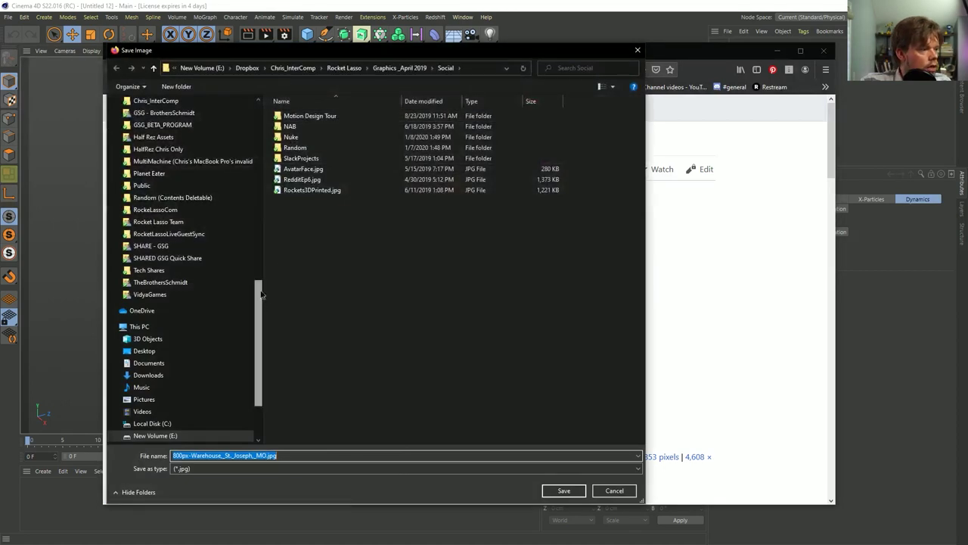
- Save the photo as Warehouse.jpg in Episode 20 > SceneFiles > tex, then return to Cinema 4D
{"action": "left_click_drag", "start_coordinate": [261, 294], "coordinate": [260, 116]}
{"action": "left_click", "coordinate": [172, 119]}
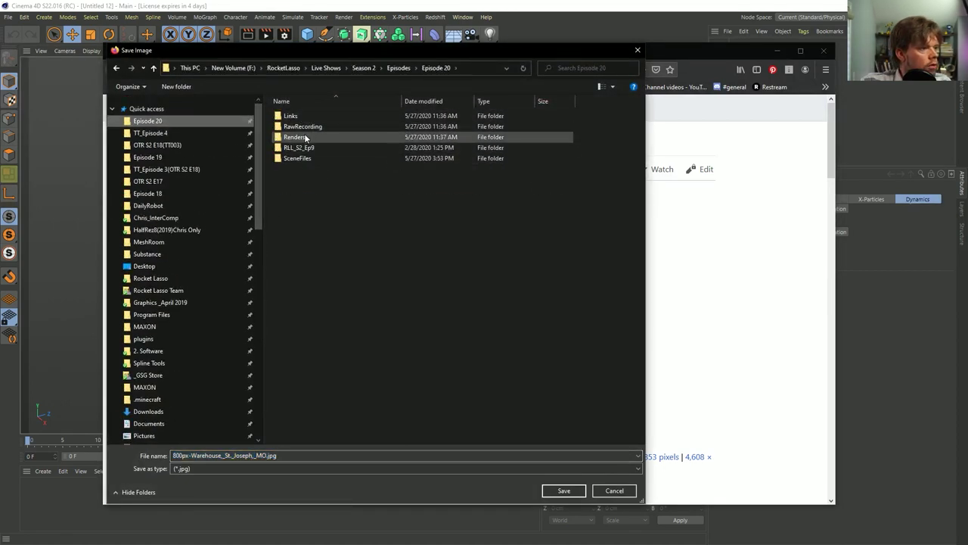
{"action": "left_click", "coordinate": [305, 141]}
{"action": "double_click", "coordinate": [299, 158]}
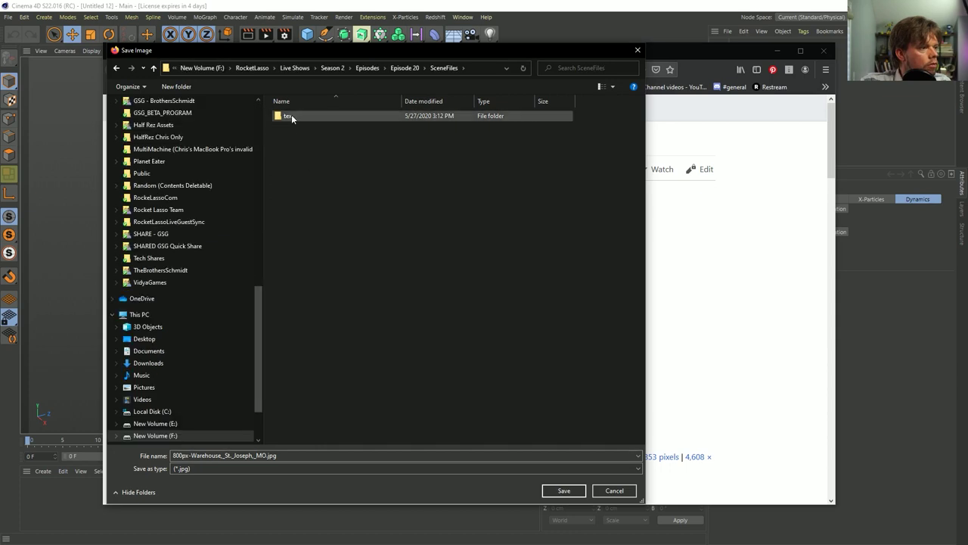
{"action": "double_click", "coordinate": [290, 116]}
{"action": "double_click", "coordinate": [264, 456]}
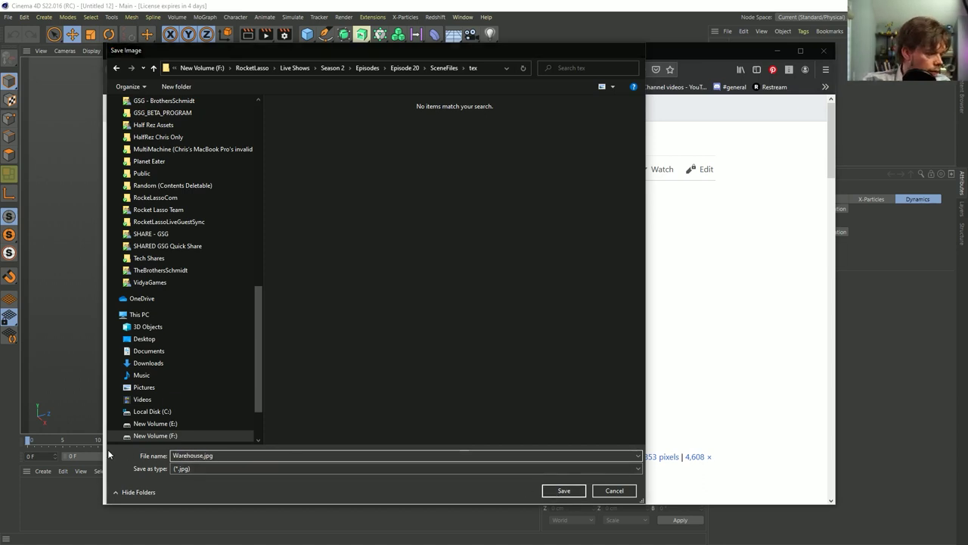
{"action": "key", "text": "Return"}
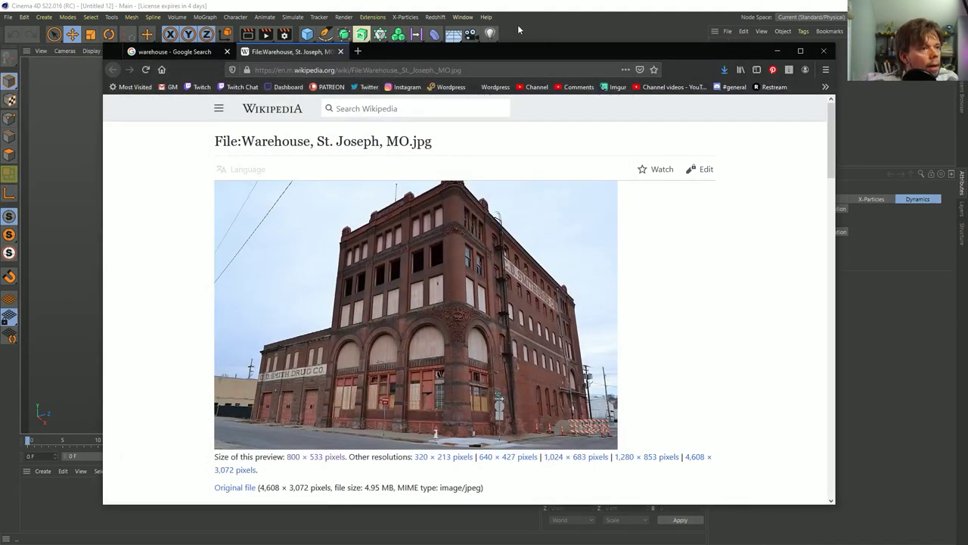
{"action": "left_click", "coordinate": [554, 12]}
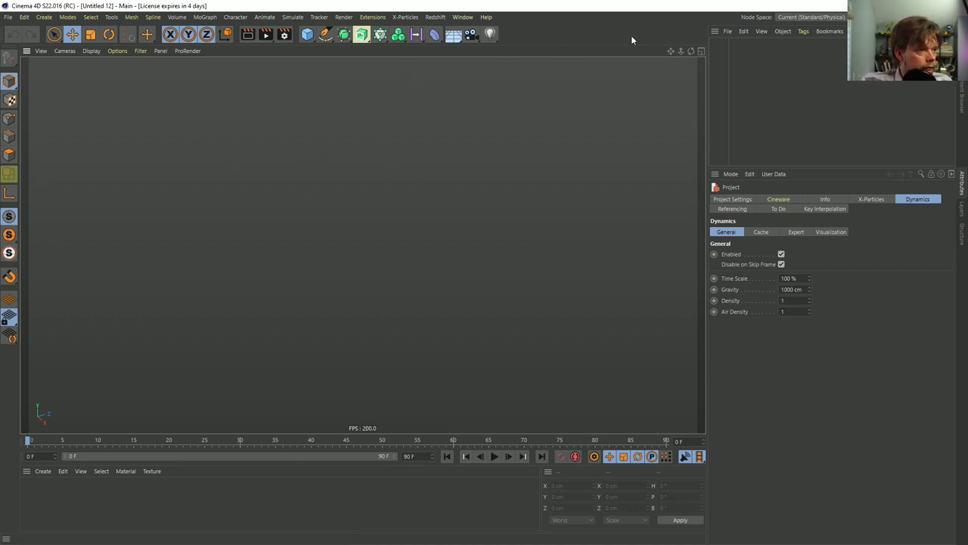
- Save the empty scene as [7a]CameraMatching.c4d in the Episode 20 SceneFiles folder
{"action": "key", "text": "ctrl+s"}
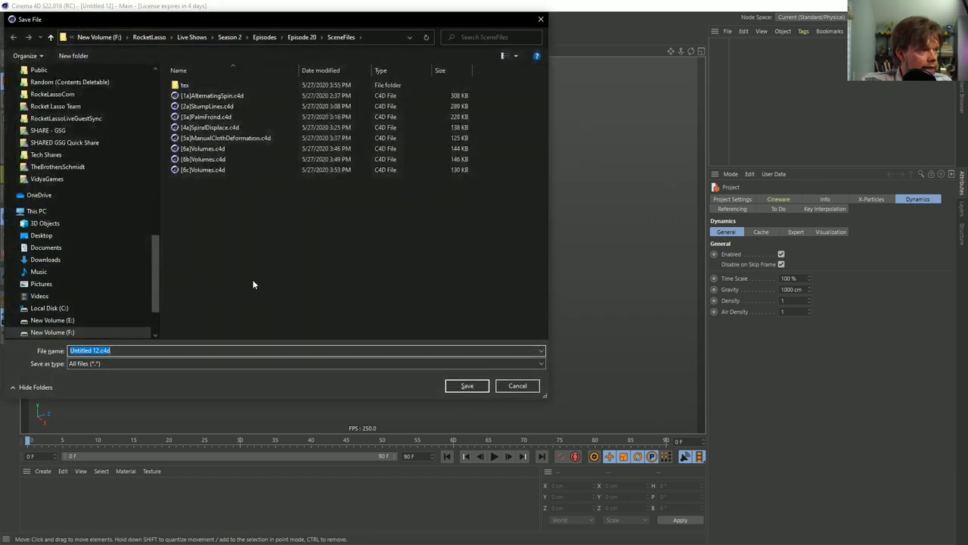
{"action": "left_click", "coordinate": [223, 170]}
{"action": "left_click", "coordinate": [75, 350]}
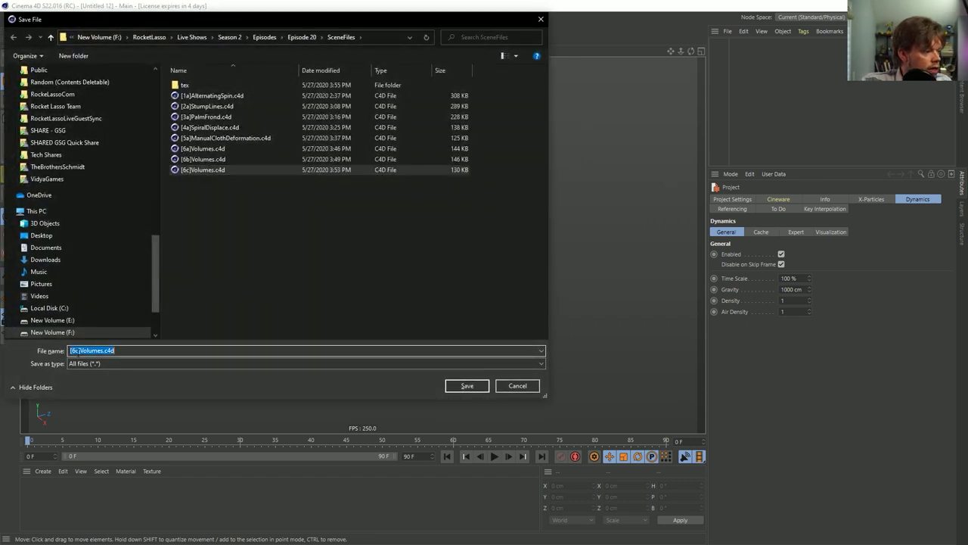
{"action": "key", "text": "BackSpace"}
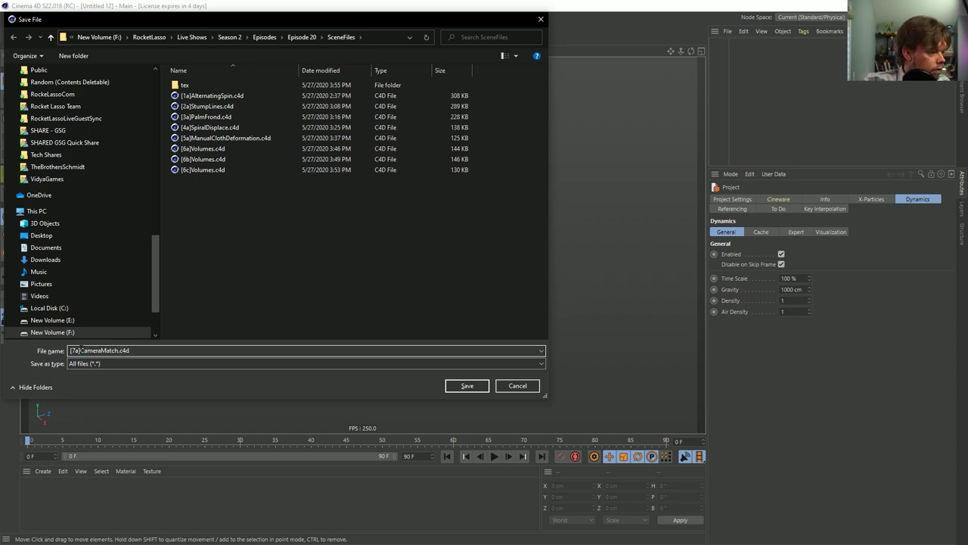
{"action": "key", "text": "Return"}
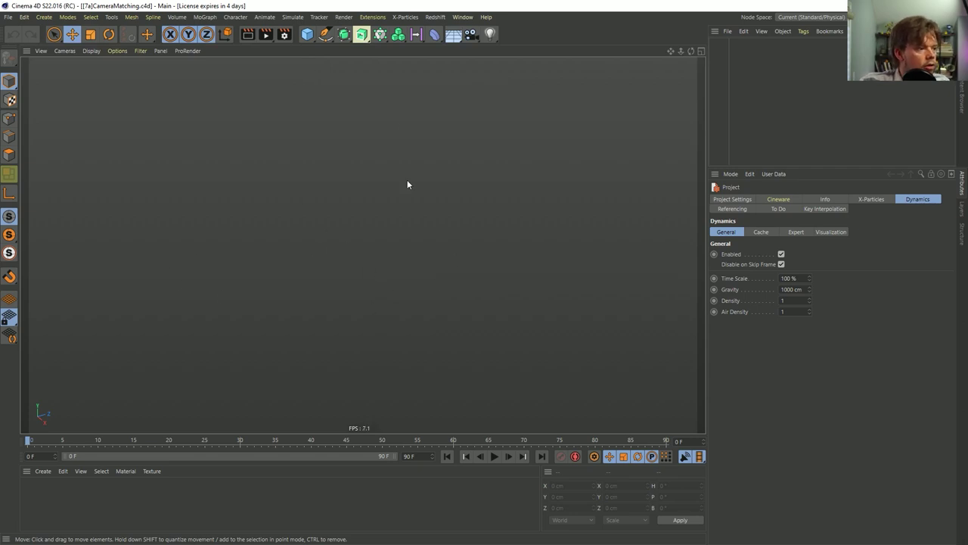
- Add a Cube primitive to the scene
{"action": "left_click", "coordinate": [10, 17]}
{"action": "mouse_move", "coordinate": [65, 231]}
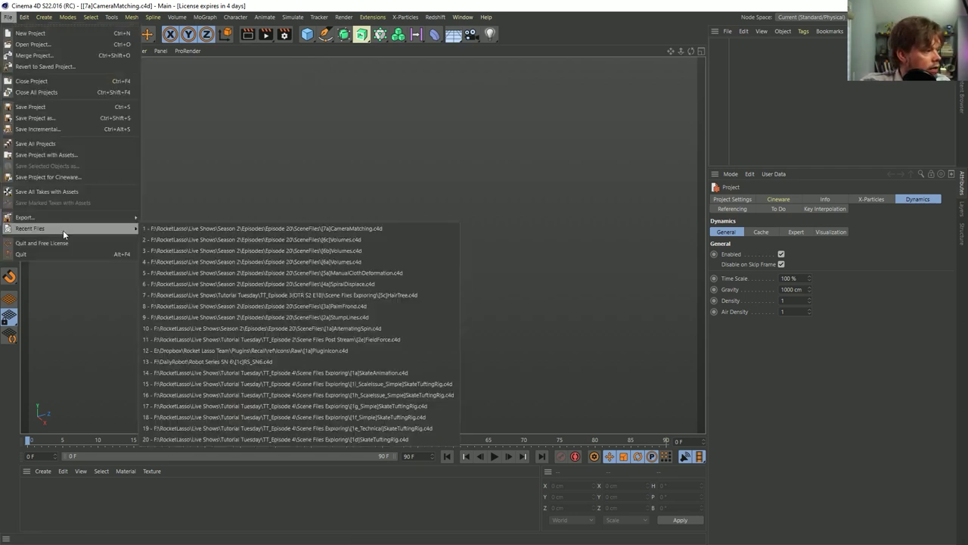
{"action": "left_click", "coordinate": [293, 225]}
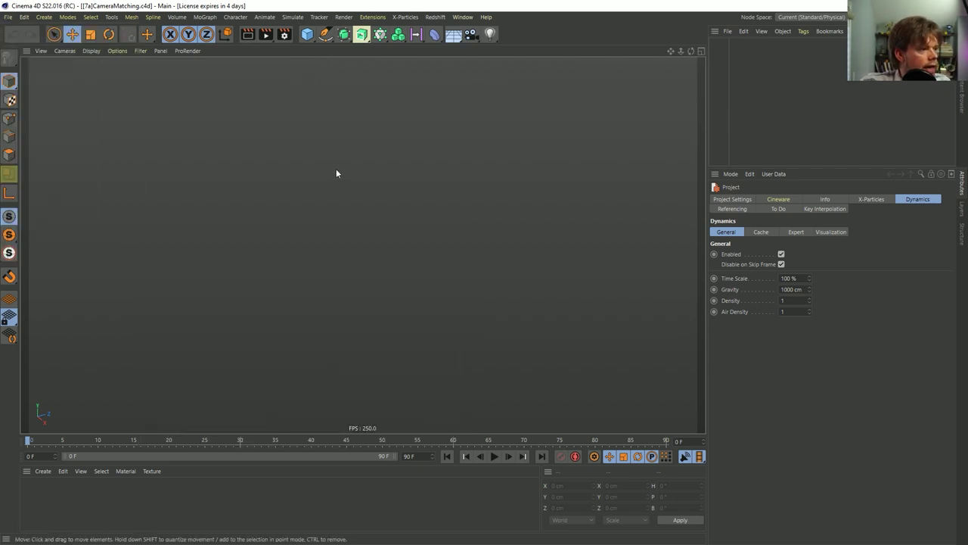
{"action": "left_click", "coordinate": [318, 42]}
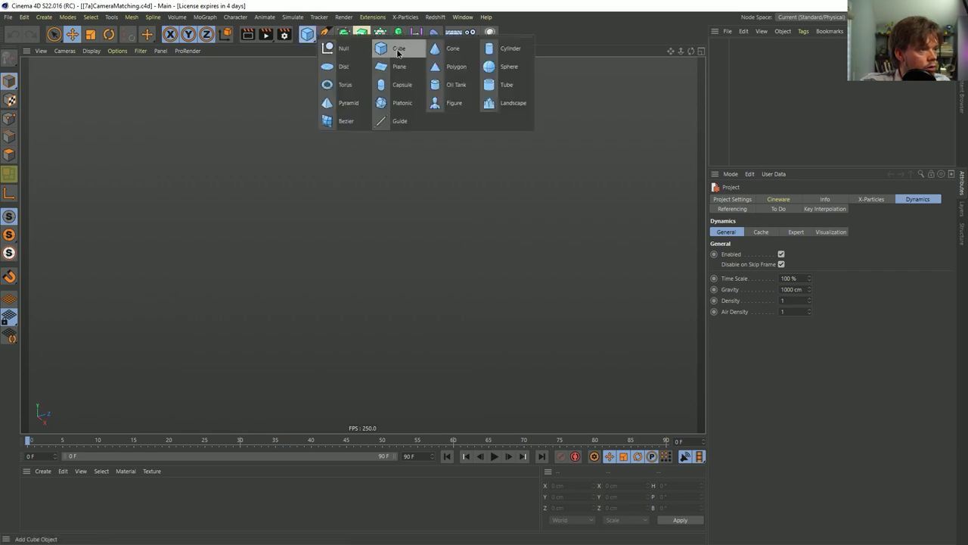
{"action": "left_click", "coordinate": [398, 50]}
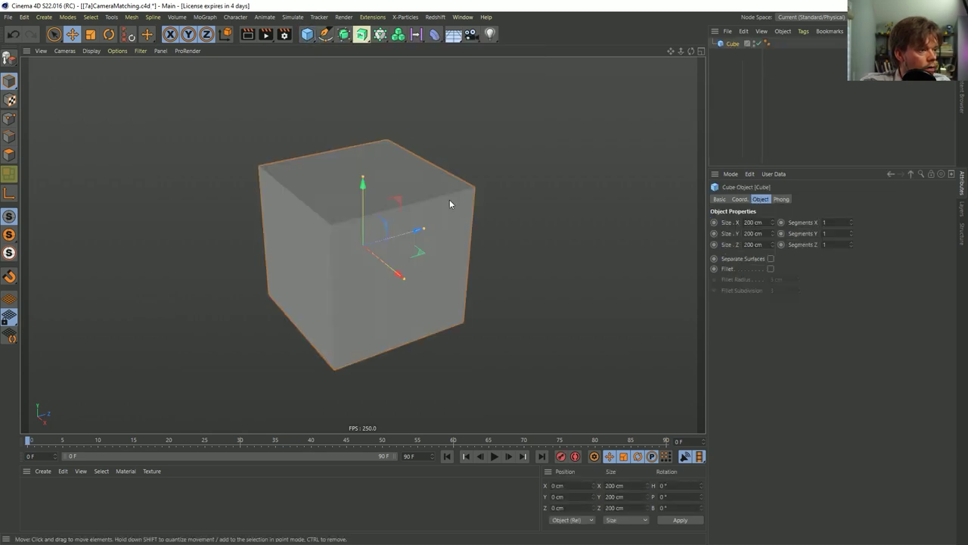
- Create a new material Mat with Warehouse.jpg loaded as its Color texture
{"action": "double_click", "coordinate": [43, 496]}
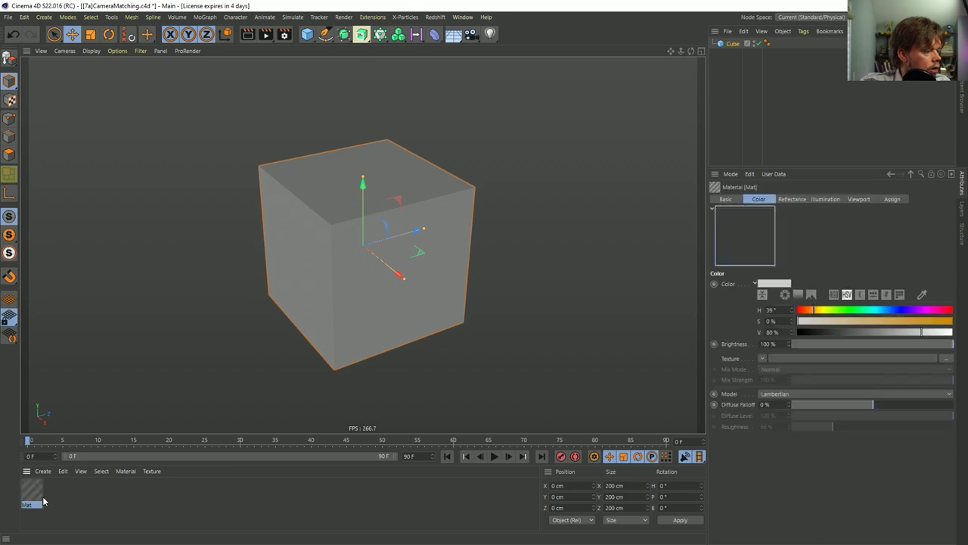
{"action": "double_click", "coordinate": [31, 490]}
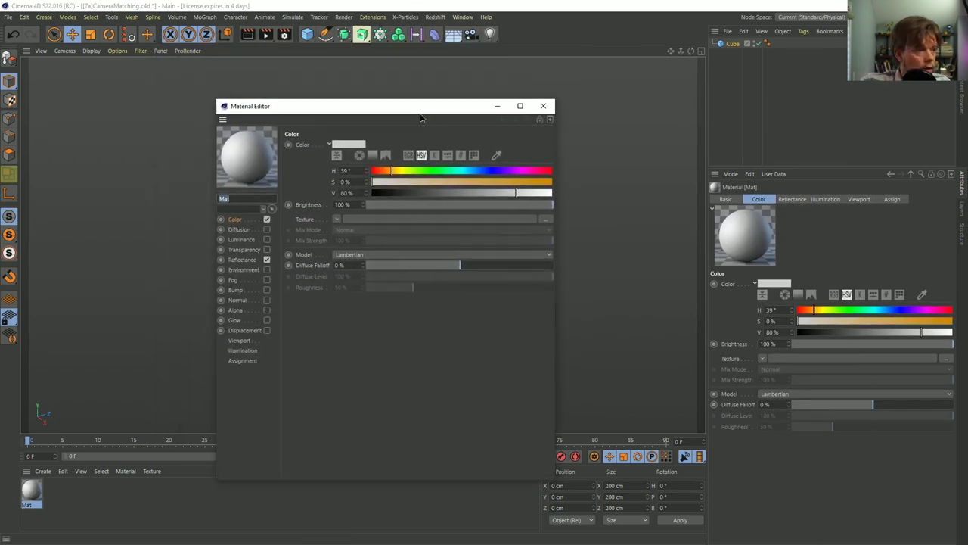
{"action": "left_click", "coordinate": [337, 219]}
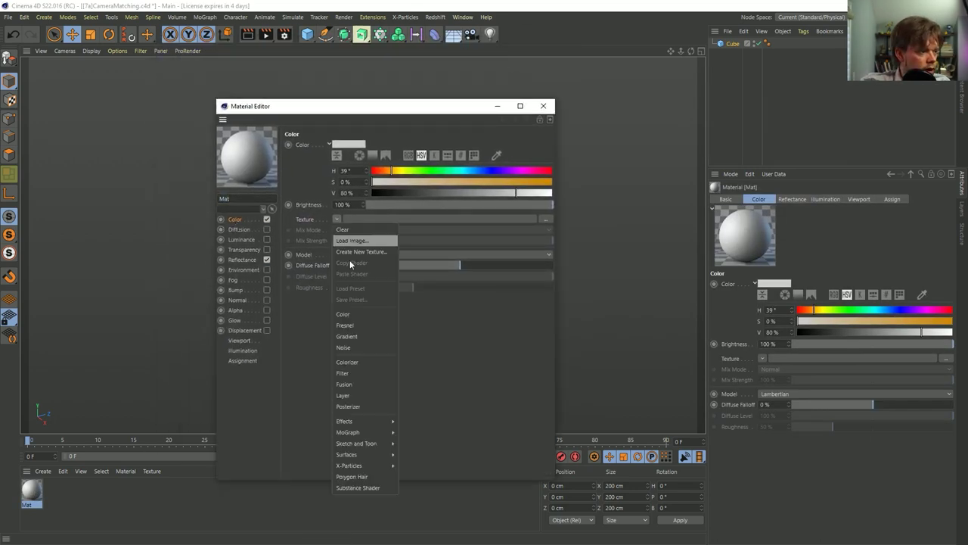
{"action": "left_click", "coordinate": [550, 220]}
{"action": "left_click", "coordinate": [445, 212]}
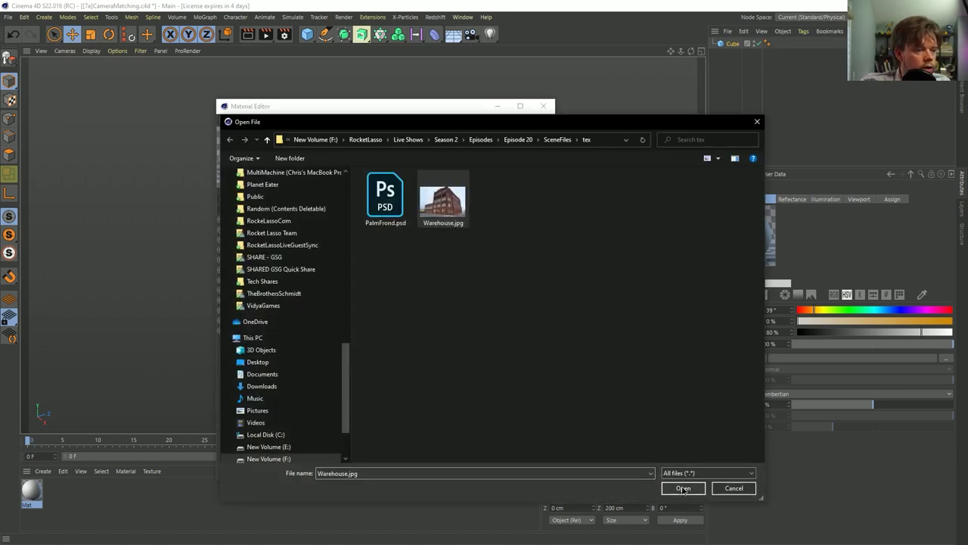
{"action": "left_click", "coordinate": [683, 488]}
{"action": "left_click", "coordinate": [544, 106]}
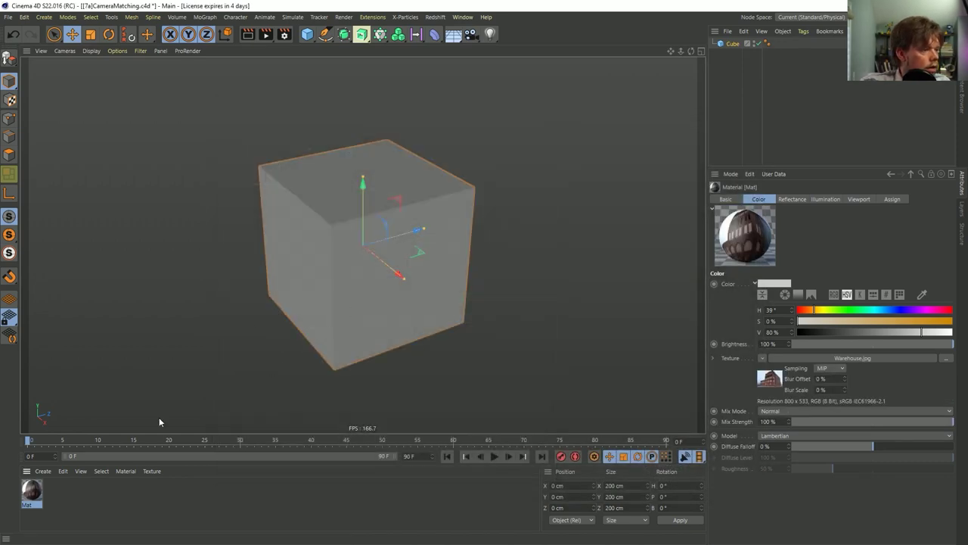
{"action": "left_click", "coordinate": [470, 33]}
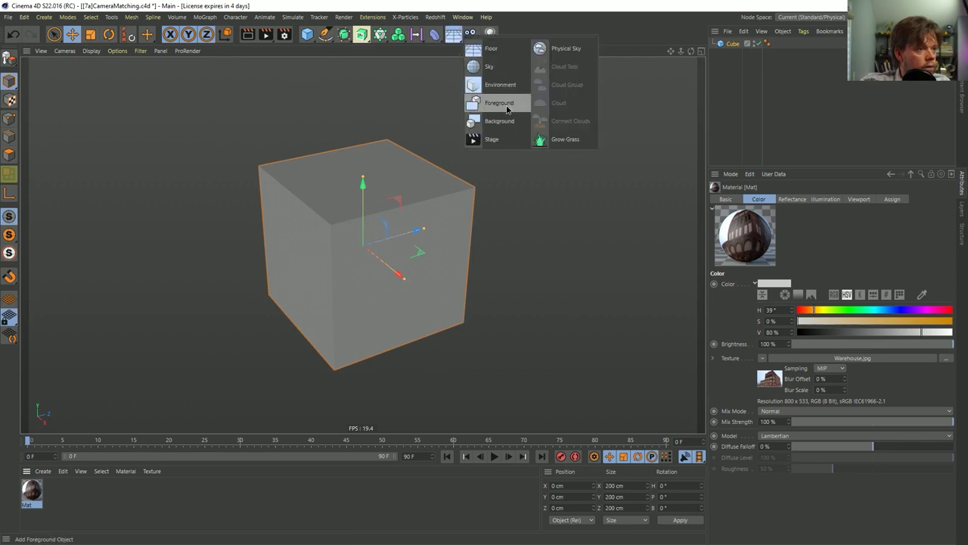
- Add a Background object and apply the warehouse material Mat to it
{"action": "left_click", "coordinate": [501, 121]}
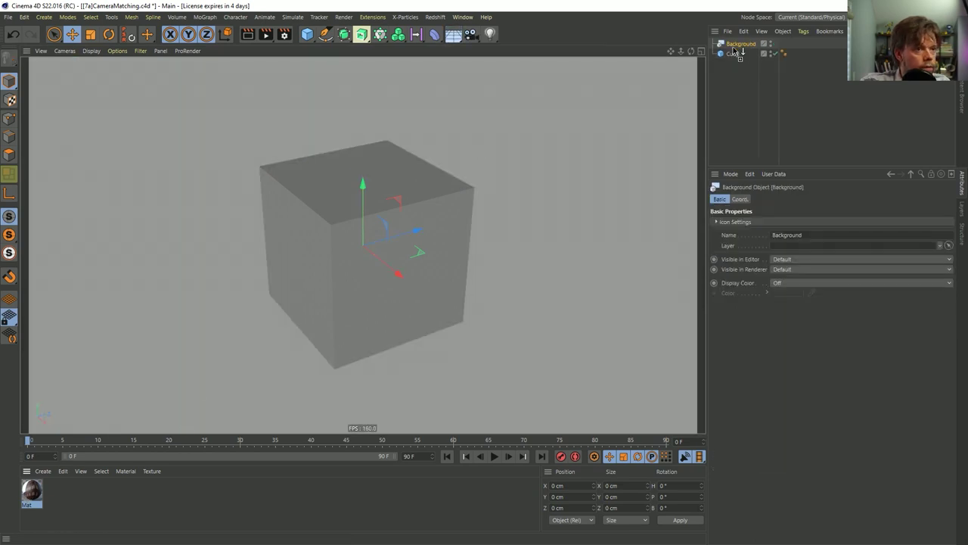
{"action": "left_click_drag", "start_coordinate": [735, 50], "coordinate": [738, 44]}
{"action": "left_click_drag", "start_coordinate": [485, 190], "coordinate": [510, 195], "text": "alt"}
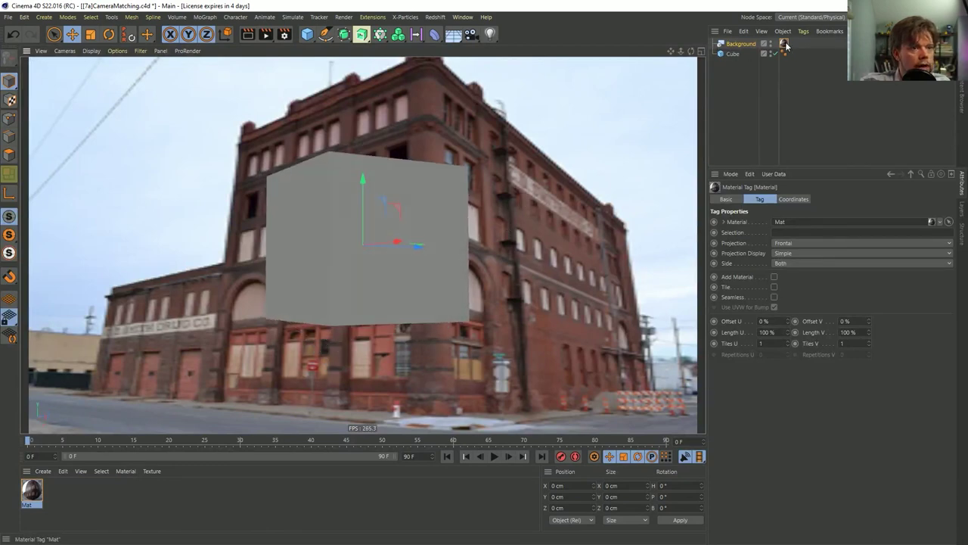
- Copy the photo material onto the cube, fit it over the building corner, and make it editable
{"action": "left_click_drag", "start_coordinate": [787, 45], "coordinate": [794, 56], "text": "ctrl"}
{"action": "left_click", "coordinate": [733, 55]}
{"action": "left_click", "coordinate": [794, 53]}
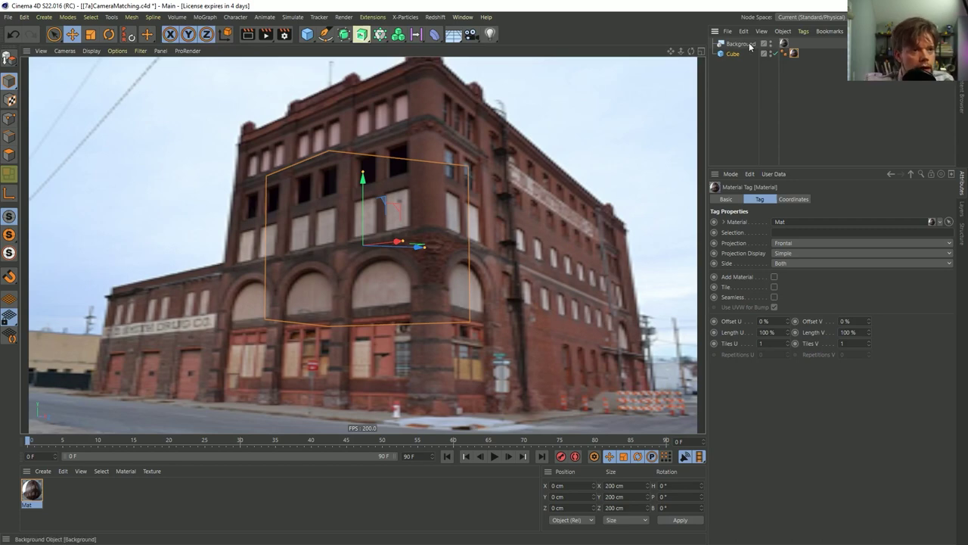
{"action": "left_click_drag", "start_coordinate": [377, 293], "coordinate": [489, 295], "text": "alt"}
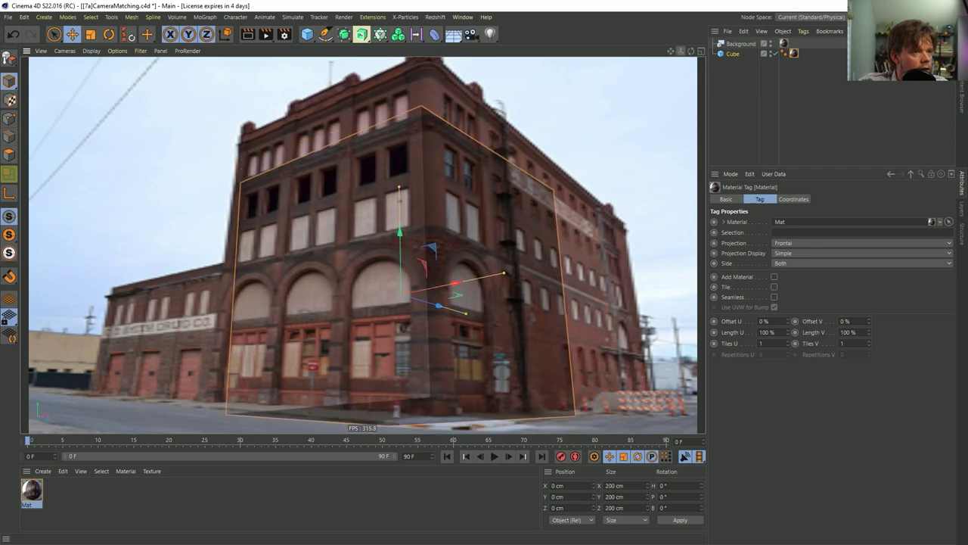
{"action": "left_click_drag", "start_coordinate": [681, 51], "coordinate": [467, 317]}
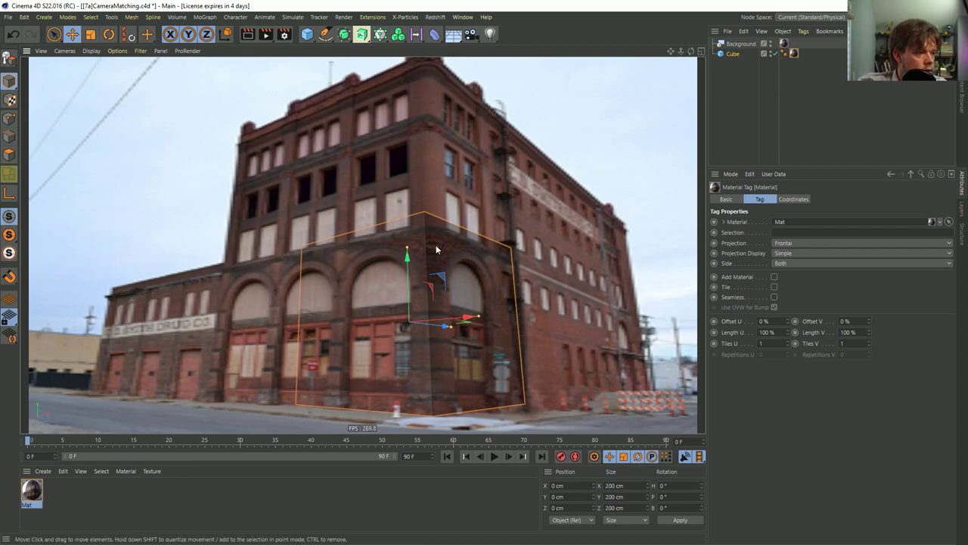
{"action": "key", "text": "c"}
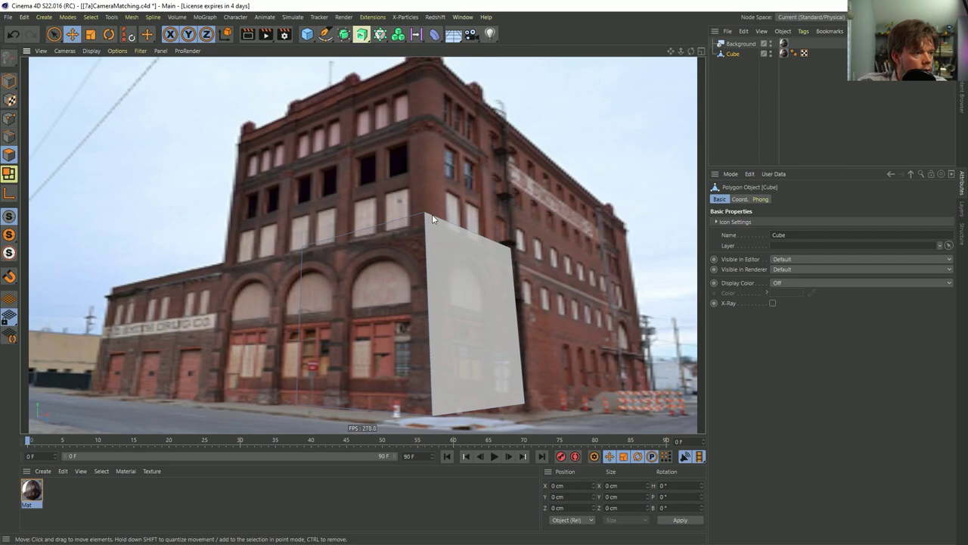
- Raise the cube's top face about 191 cm to the building's top, then add a camera
{"action": "left_click", "coordinate": [423, 196]}
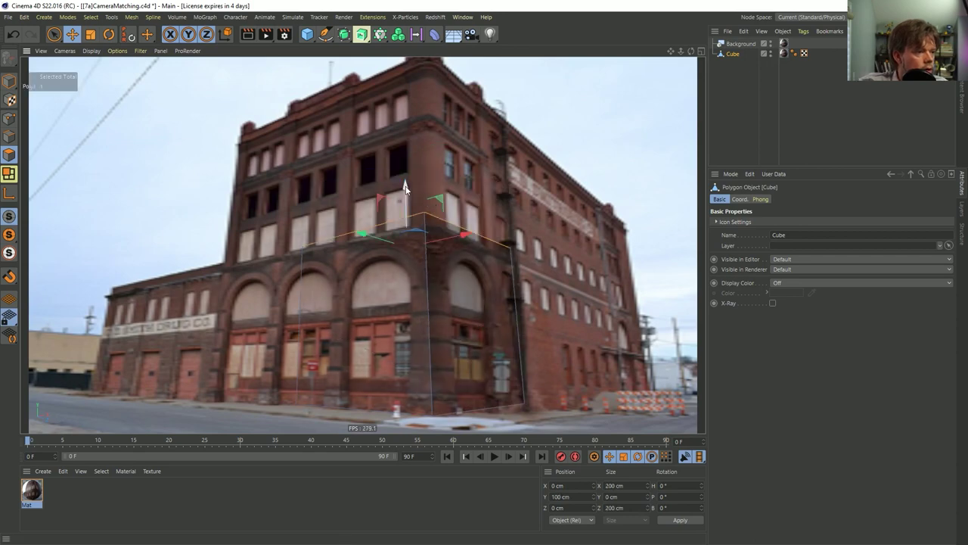
{"action": "left_click_drag", "start_coordinate": [405, 188], "coordinate": [425, 68]}
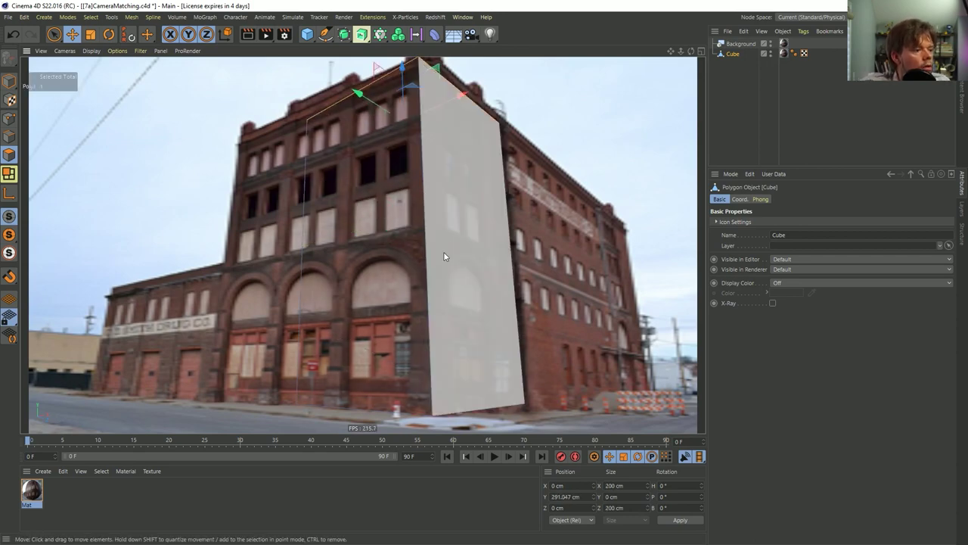
{"action": "mouse_move", "coordinate": [444, 240]}
{"action": "left_mouse_down", "text": "alt"}
{"action": "mouse_move", "coordinate": [452, 256]}
{"action": "mouse_move", "coordinate": [460, 248]}
{"action": "left_mouse_up", "text": "alt"}
{"action": "left_click_drag", "start_coordinate": [355, 241], "coordinate": [655, 67], "text": "alt"}
{"action": "mouse_move", "coordinate": [452, 196]}
{"action": "left_mouse_down", "text": "alt"}
{"action": "mouse_move", "coordinate": [422, 214]}
{"action": "mouse_move", "coordinate": [432, 208]}
{"action": "mouse_move", "coordinate": [421, 234]}
{"action": "mouse_move", "coordinate": [432, 231]}
{"action": "left_mouse_up", "text": "alt"}
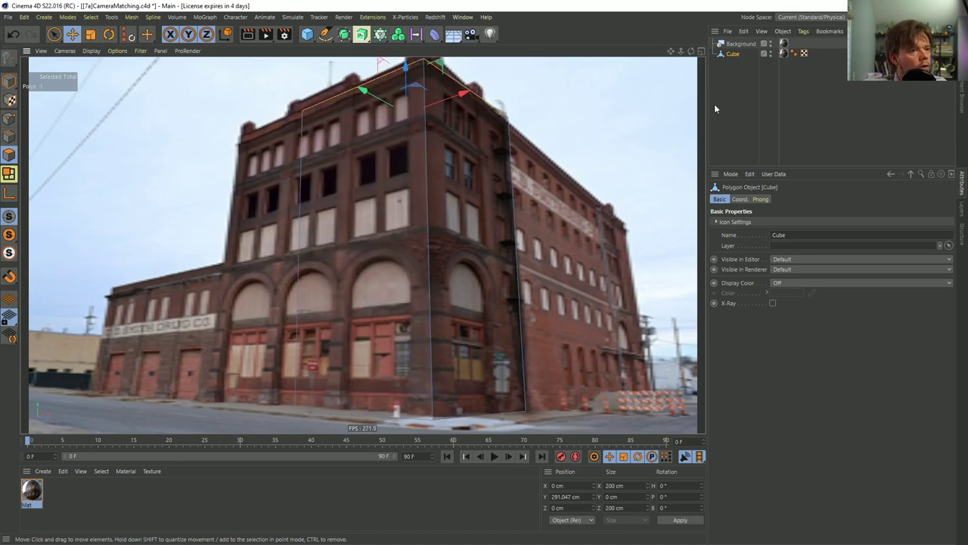
{"action": "left_click", "coordinate": [471, 34]}
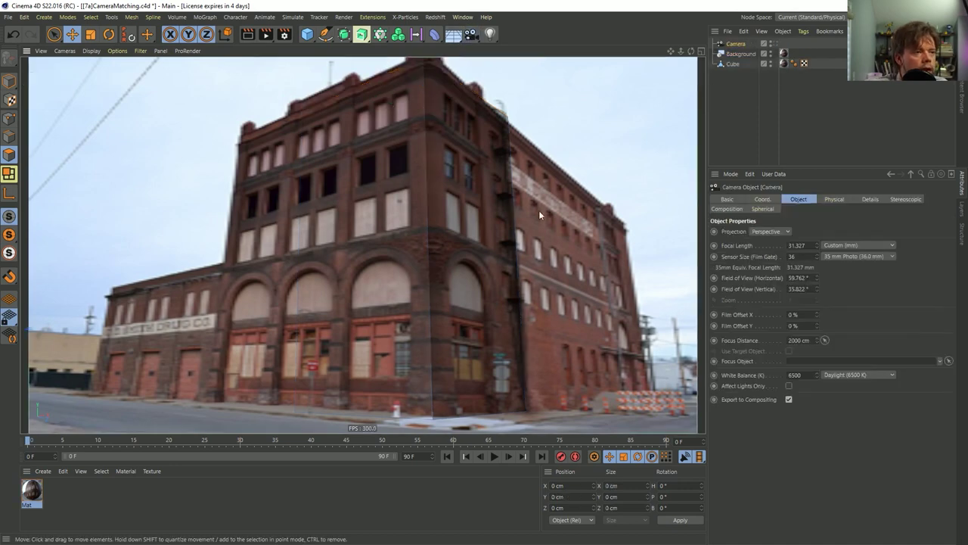
- Move the cube in the matched camera view onto the warehouse's front corner, about 709 cm deep
{"action": "left_click_drag", "start_coordinate": [539, 210], "coordinate": [277, 244], "text": "alt"}
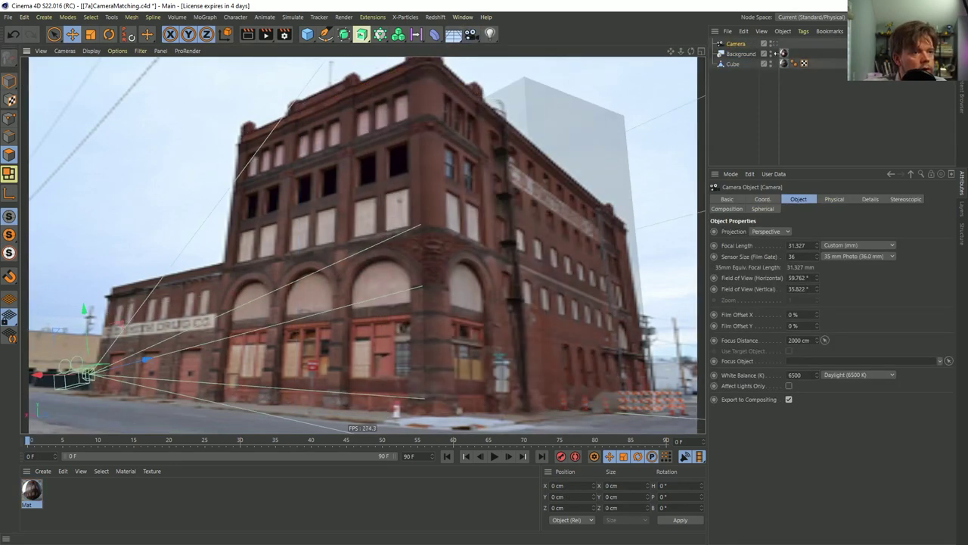
{"action": "left_click", "coordinate": [738, 63]}
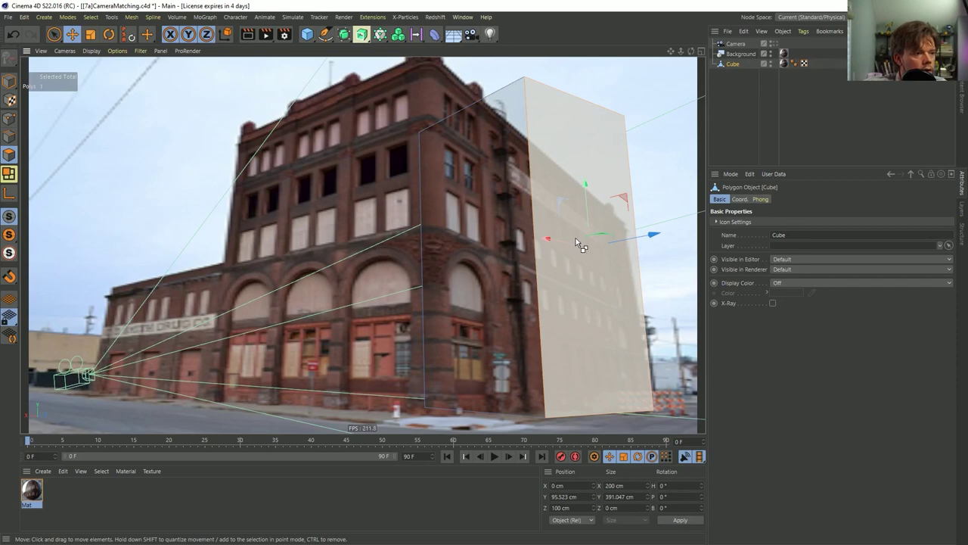
{"action": "key", "text": "ctrl+shift+z"}
{"action": "left_click_drag", "start_coordinate": [486, 274], "coordinate": [623, 284]}
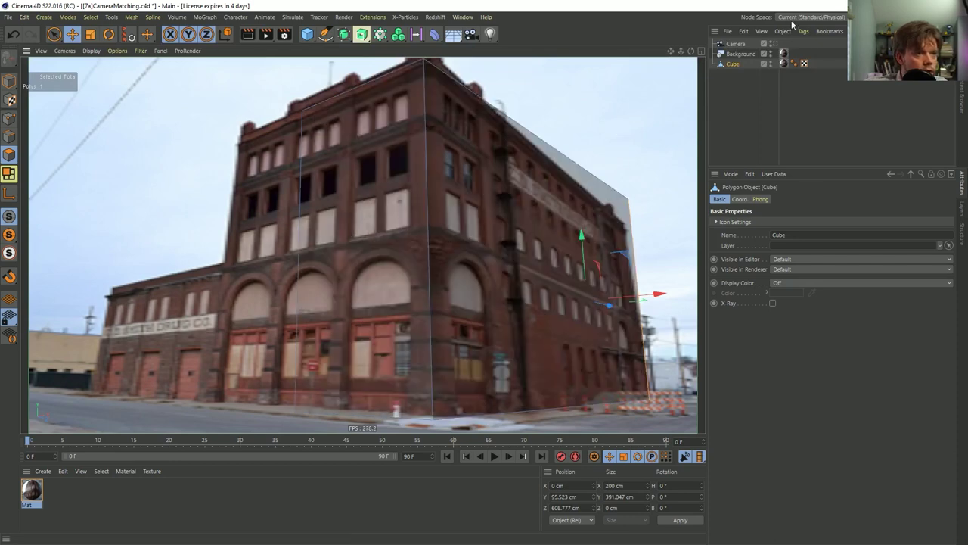
{"action": "left_click_drag", "start_coordinate": [387, 222], "coordinate": [250, 225], "text": "alt"}
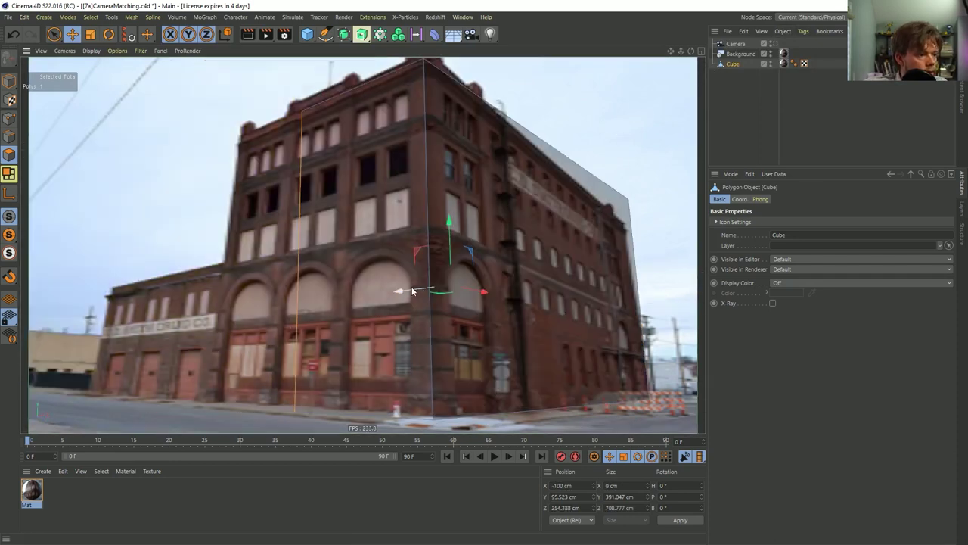
{"action": "left_click_drag", "start_coordinate": [394, 292], "coordinate": [326, 299]}
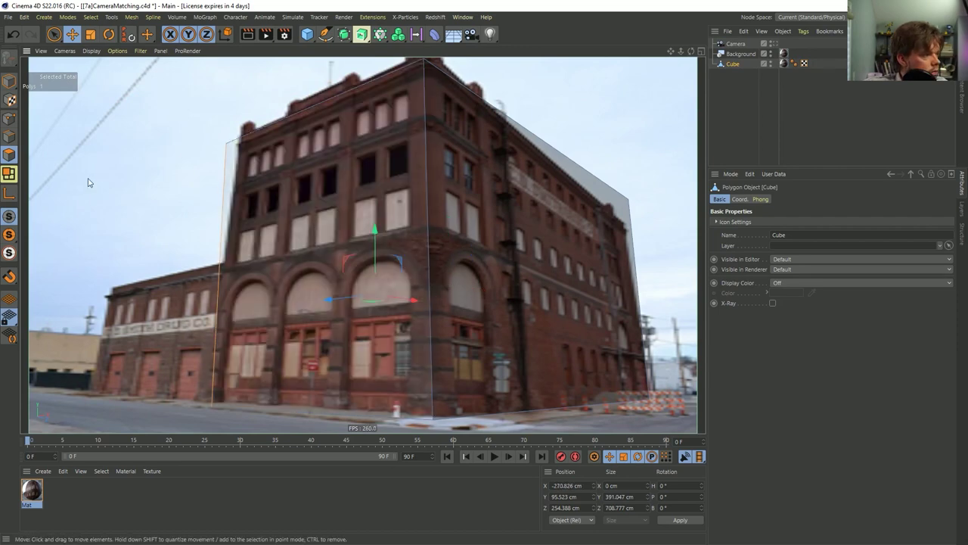
- Cut a horizontal edge loop around the cube at the low wing's roofline
{"action": "left_click", "coordinate": [9, 136]}
{"action": "key", "text": "u"}
{"action": "key", "text": "b"}
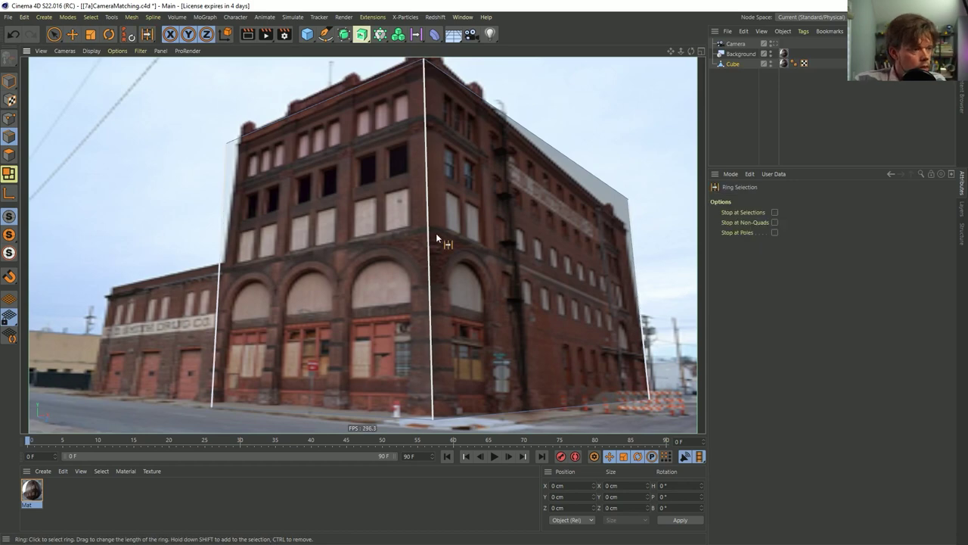
{"action": "left_click", "coordinate": [428, 244]}
{"action": "key", "text": "m"}
{"action": "key", "text": "f"}
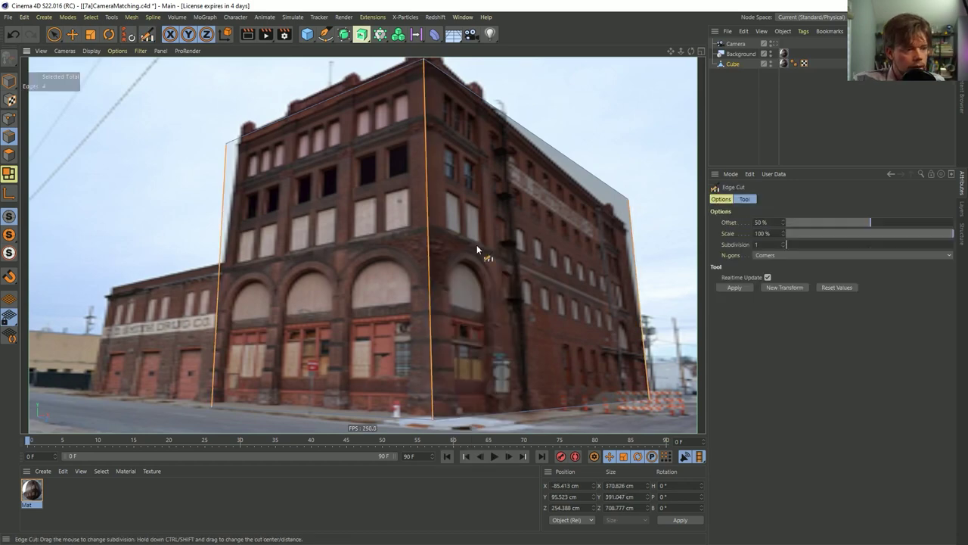
{"action": "left_click", "coordinate": [739, 291]}
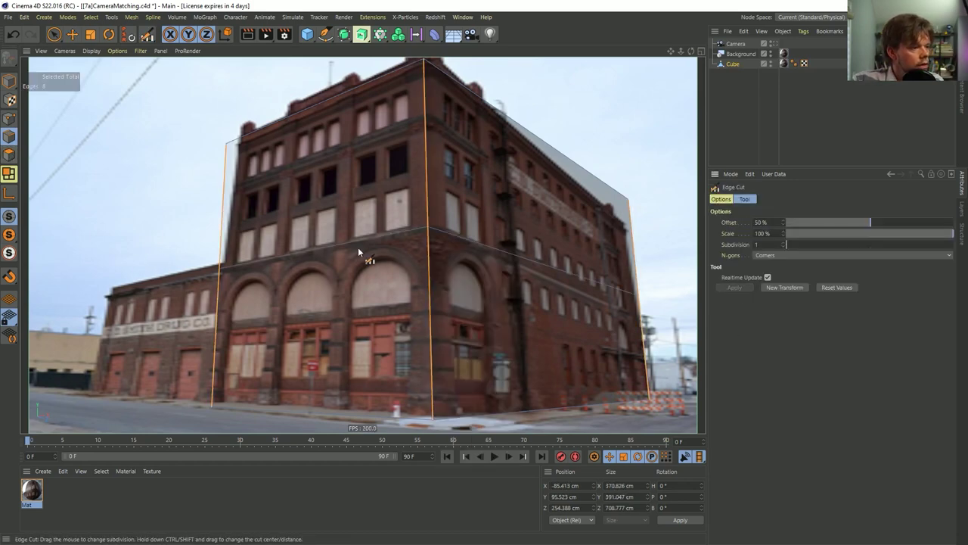
{"action": "key", "text": "u"}
{"action": "key", "text": "l"}
{"action": "left_click", "coordinate": [386, 235]}
{"action": "key", "text": "e"}
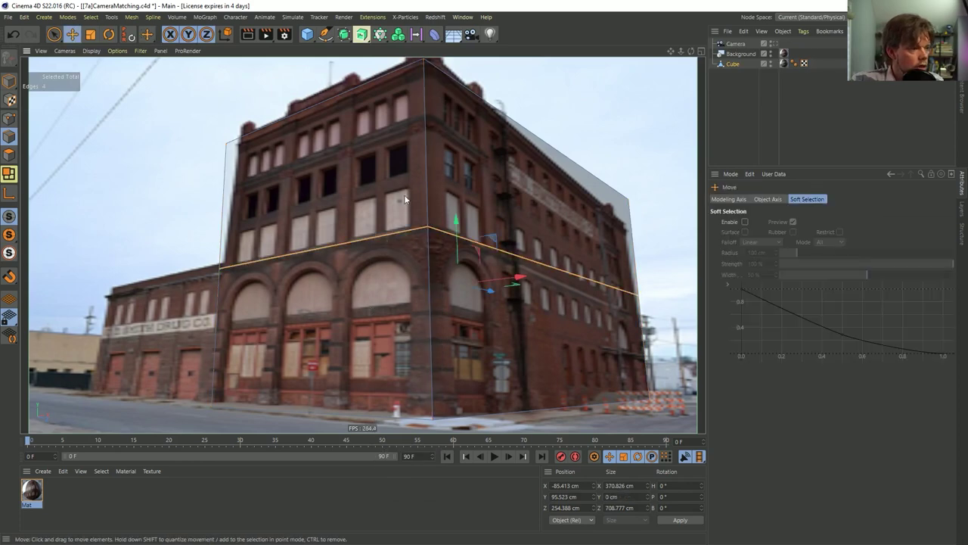
{"action": "key", "text": "Return"}
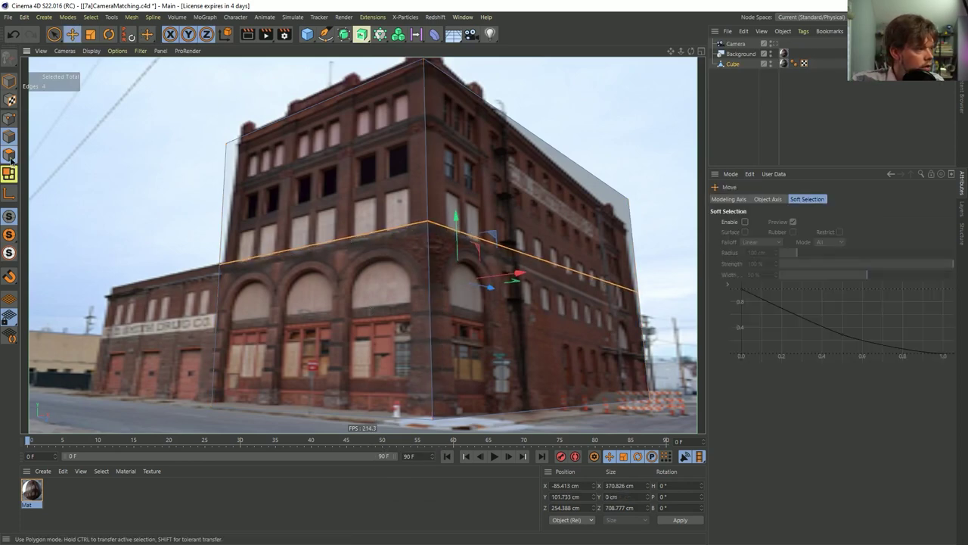
- Extrude the cube's lower left face 367.9 cm out over the low wing
{"action": "left_click", "coordinate": [58, 37]}
{"action": "left_click_drag", "start_coordinate": [229, 315], "coordinate": [271, 321], "text": "alt"}
{"action": "left_click", "coordinate": [85, 333]}
{"action": "left_click_drag", "start_coordinate": [84, 333], "coordinate": [210, 314], "text": "alt"}
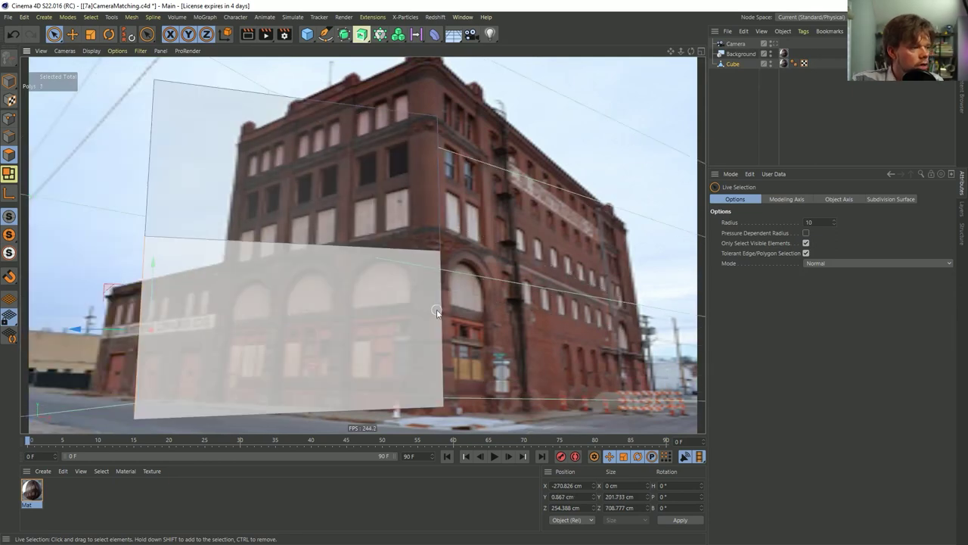
{"action": "left_click_drag", "start_coordinate": [432, 309], "coordinate": [428, 310], "text": "alt"}
{"action": "key", "text": "d"}
{"action": "left_click_drag", "start_coordinate": [486, 313], "coordinate": [616, 314]}
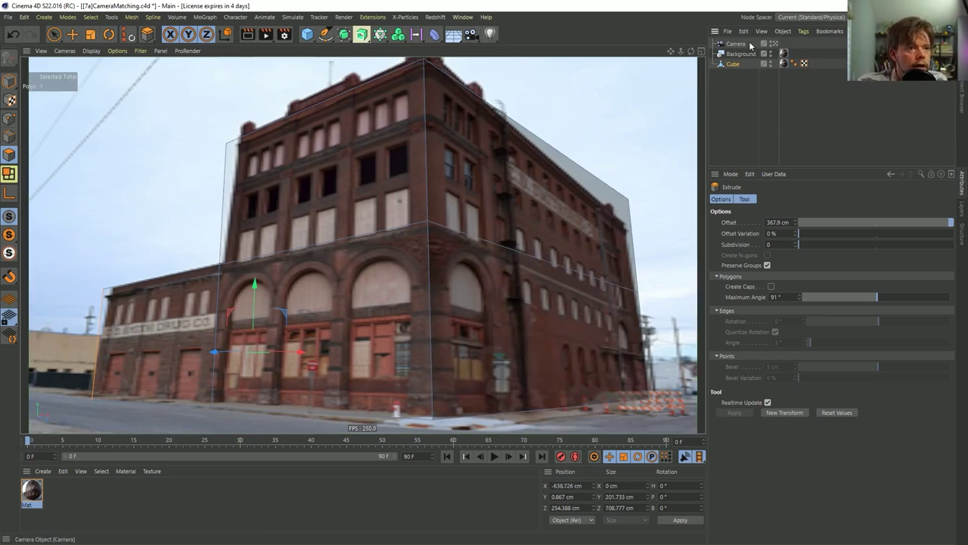
- Duplicate the camera as Camera.1 and frame the building from a new angle with a 28.48 mm lens
{"action": "left_click_drag", "start_coordinate": [739, 50], "coordinate": [771, 51], "text": "ctrl"}
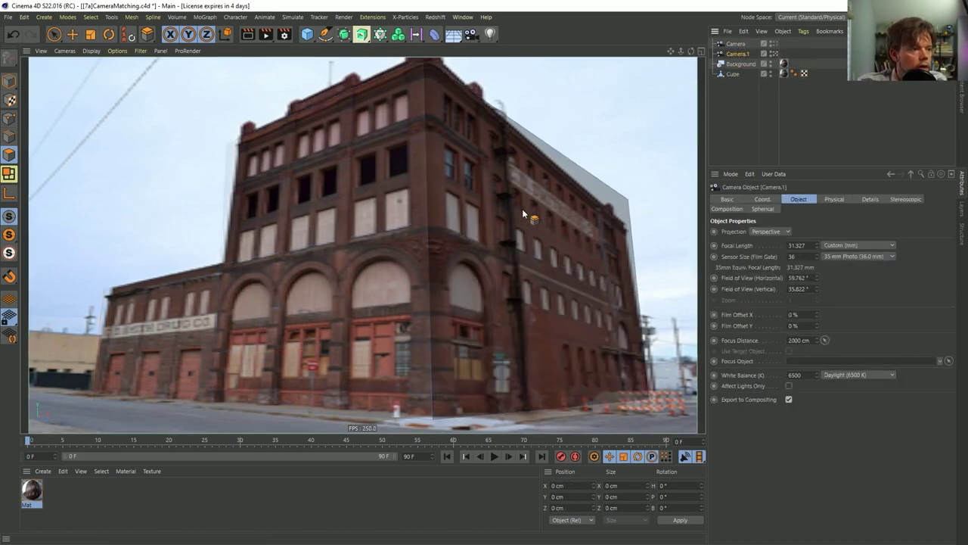
{"action": "left_click_drag", "start_coordinate": [421, 289], "coordinate": [421, 290], "text": "alt"}
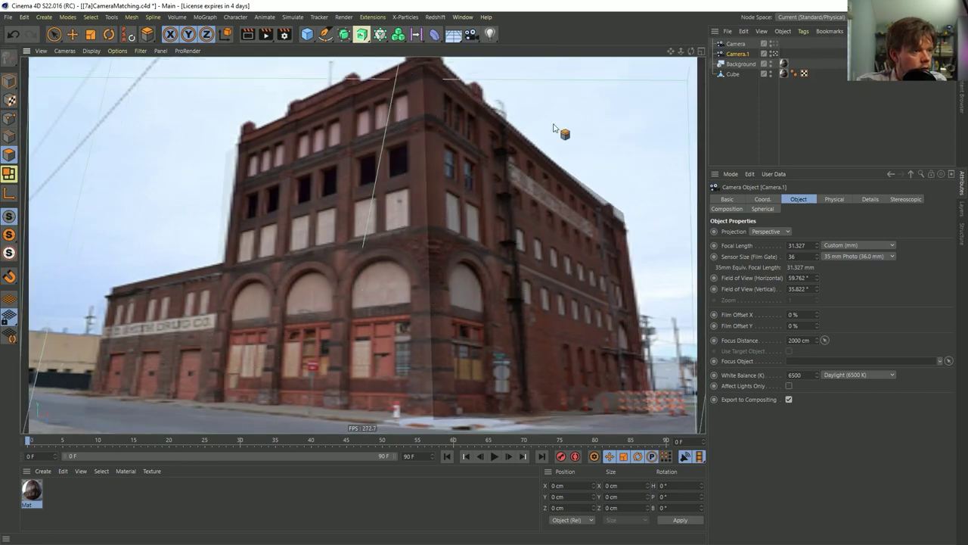
{"action": "left_click_drag", "start_coordinate": [362, 244], "coordinate": [362, 245], "text": "alt"}
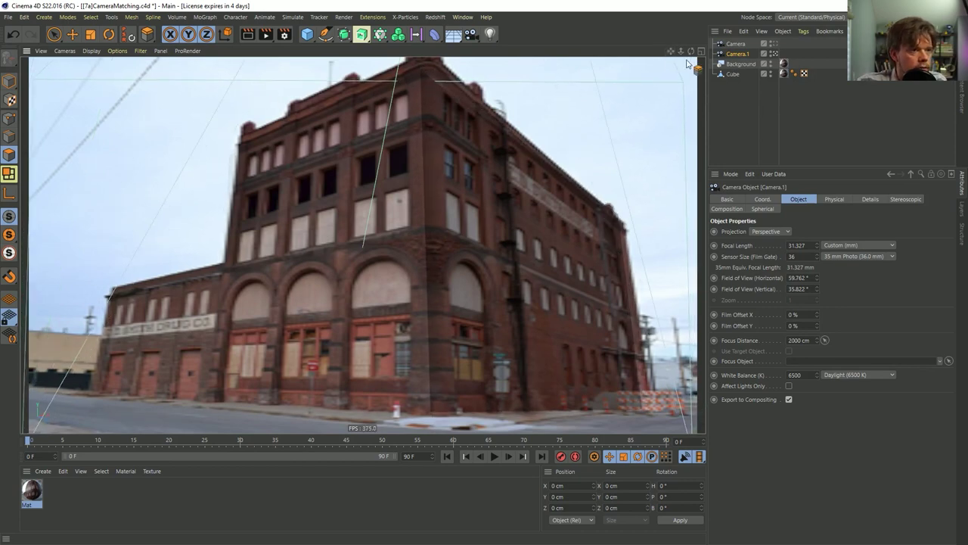
{"action": "left_click_drag", "start_coordinate": [671, 52], "coordinate": [362, 244]}
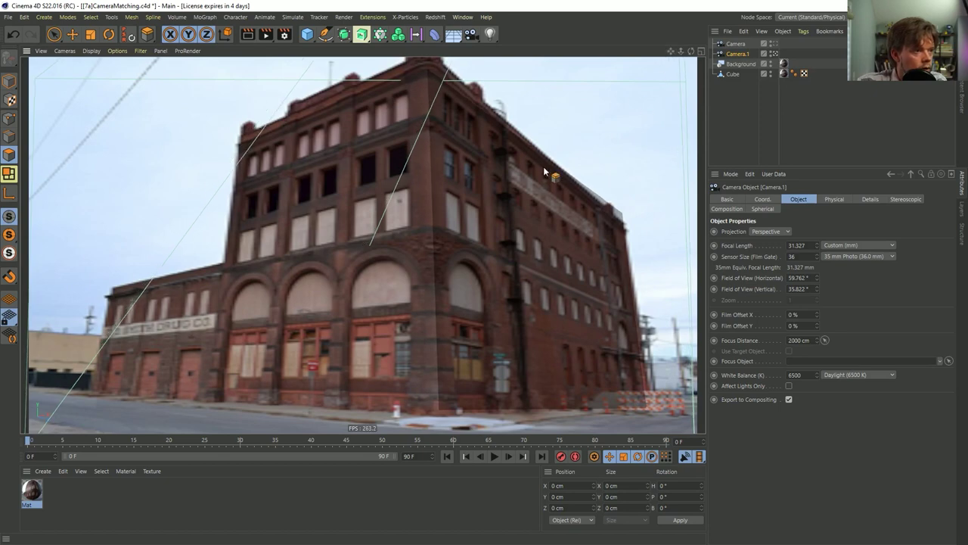
{"action": "left_click_drag", "start_coordinate": [543, 171], "coordinate": [541, 174], "text": "alt"}
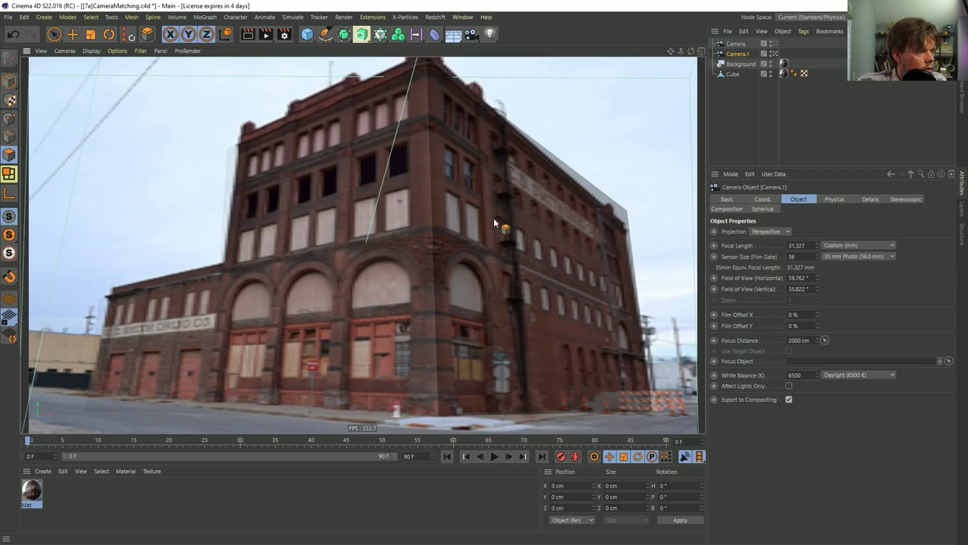
{"action": "left_click_drag", "start_coordinate": [494, 220], "coordinate": [494, 220], "text": "alt"}
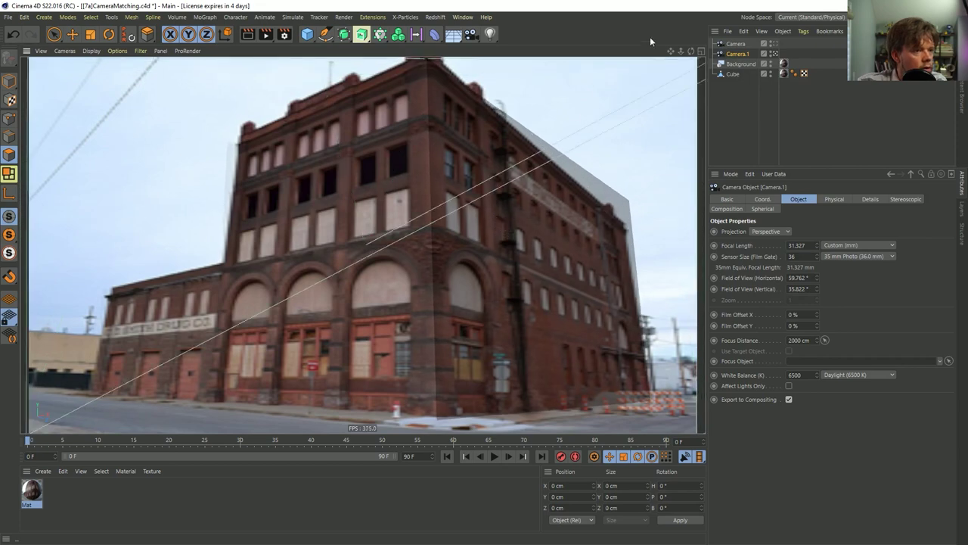
{"action": "left_click_drag", "start_coordinate": [676, 53], "coordinate": [560, 144]}
{"action": "left_click_drag", "start_coordinate": [496, 217], "coordinate": [496, 218], "text": "alt"}
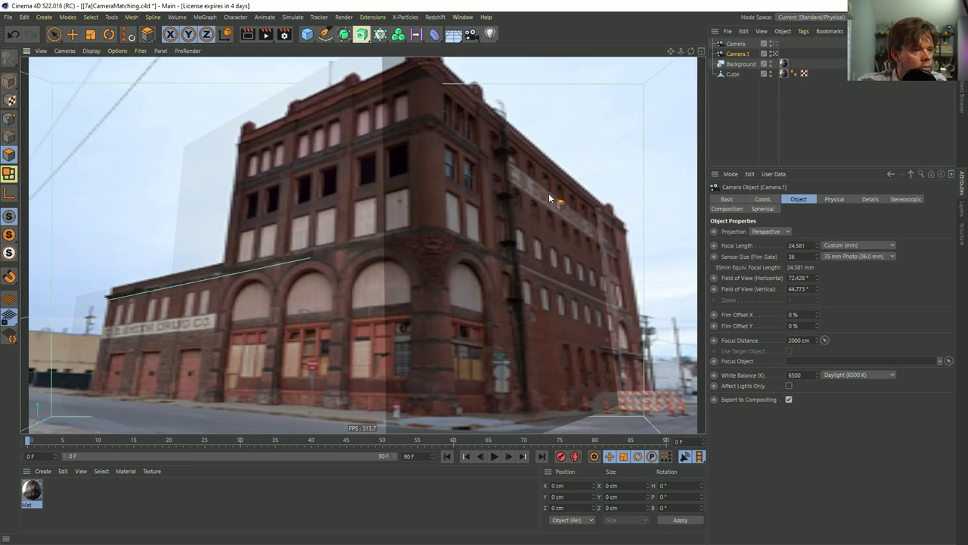
{"action": "key", "text": "ctrl+z"}
{"action": "key", "text": "ctrl+z"}
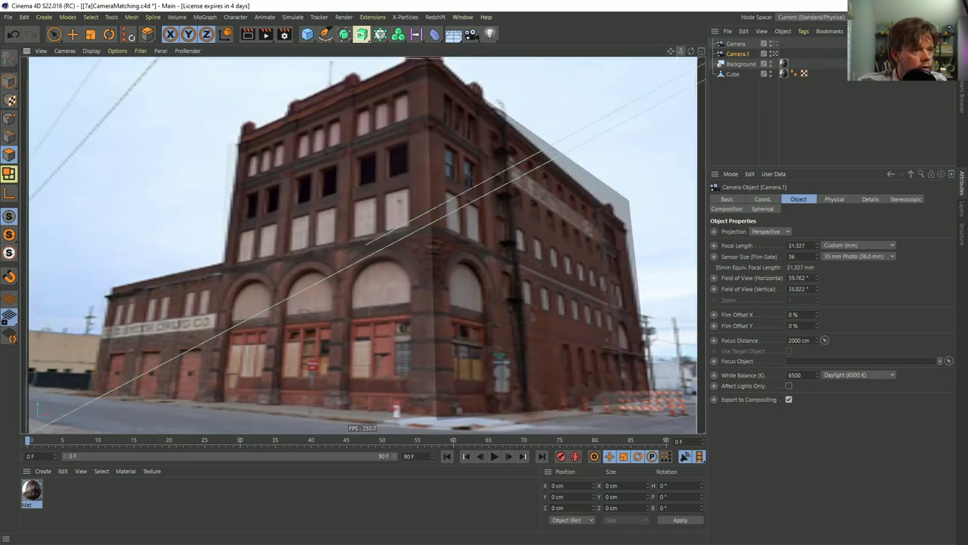
{"action": "left_click_drag", "start_coordinate": [679, 52], "coordinate": [671, 72]}
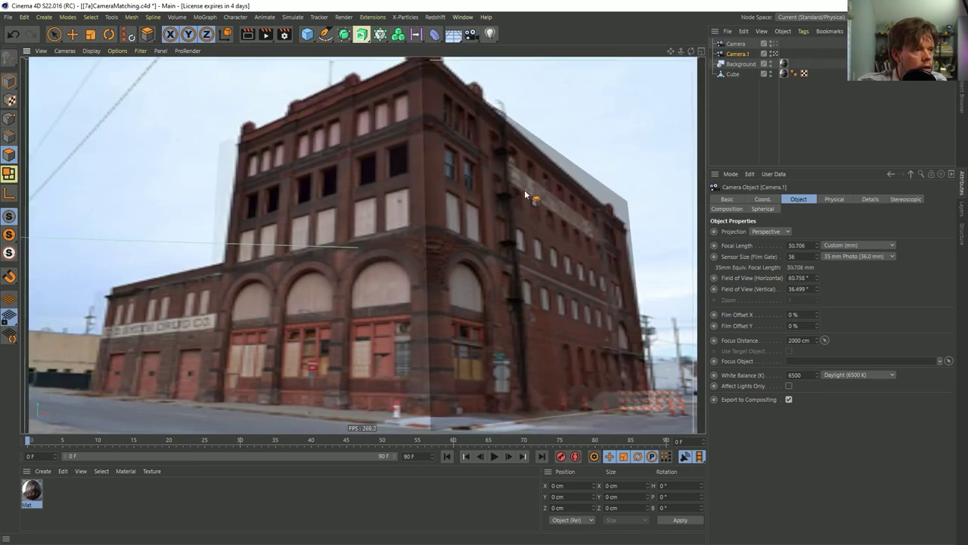
{"action": "left_click_drag", "start_coordinate": [502, 279], "coordinate": [436, 265], "text": "alt"}
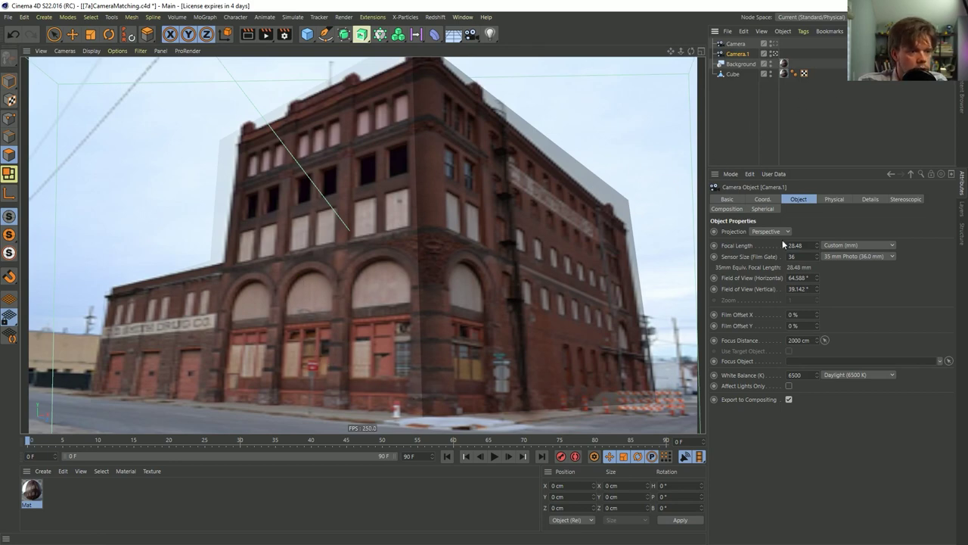
- Bank Camera.1 slightly through its R.B rotation value on the Coord. tab
{"action": "left_click", "coordinate": [766, 200]}
{"action": "left_click_drag", "start_coordinate": [889, 256], "coordinate": [889, 265]}
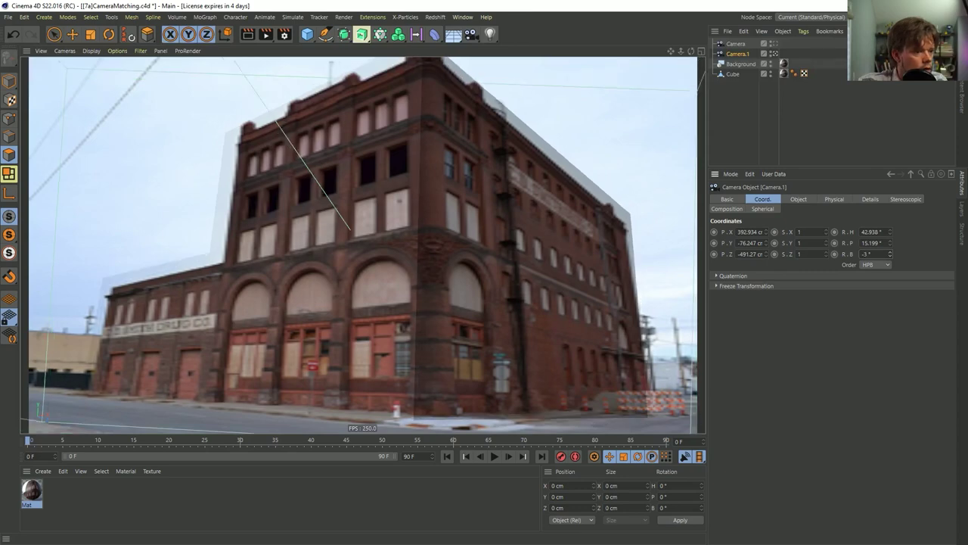
{"action": "left_click", "coordinate": [732, 73]}
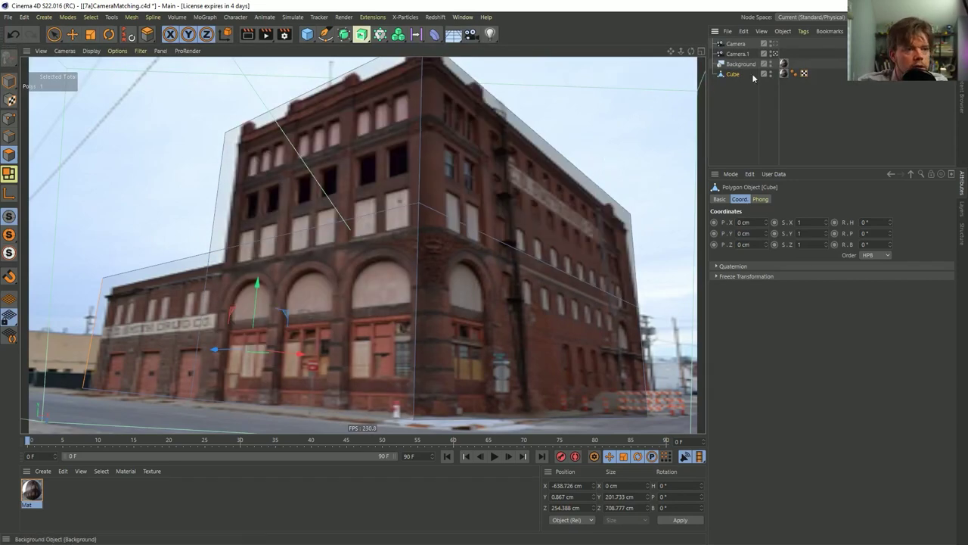
- Generate UVW coordinates from the cube's material tag and view the scene through Camera.1
{"action": "left_click", "coordinate": [784, 73]}
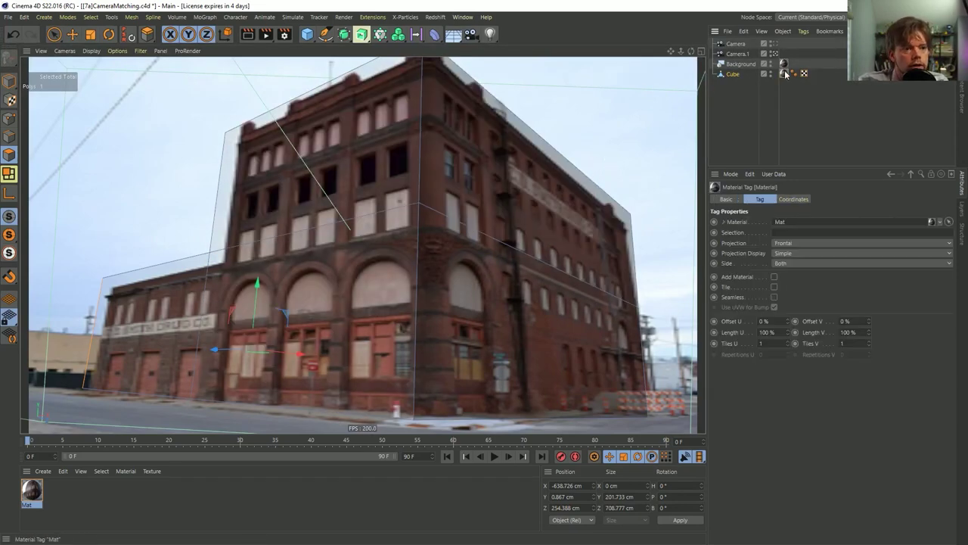
{"action": "right_click", "coordinate": [786, 74]}
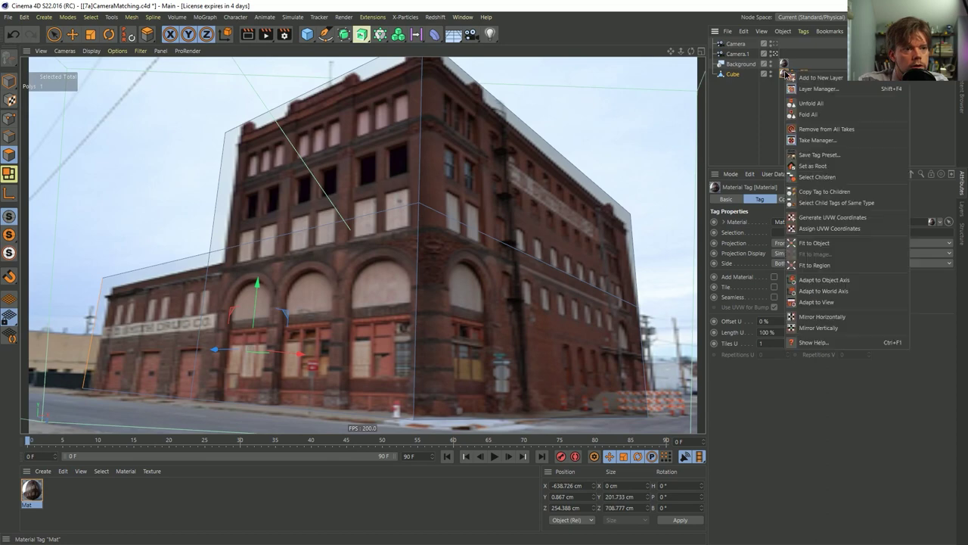
{"action": "left_click", "coordinate": [814, 218]}
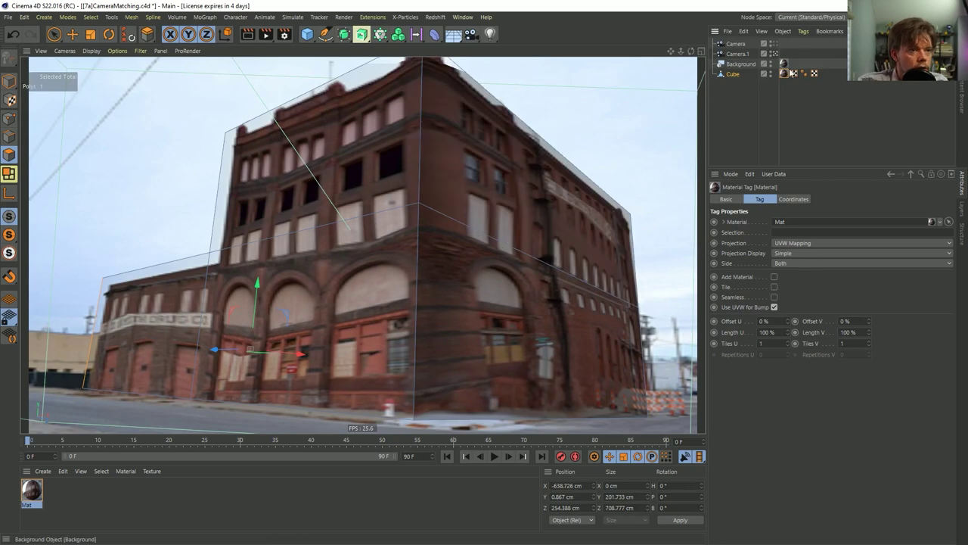
{"action": "left_click", "coordinate": [774, 55]}
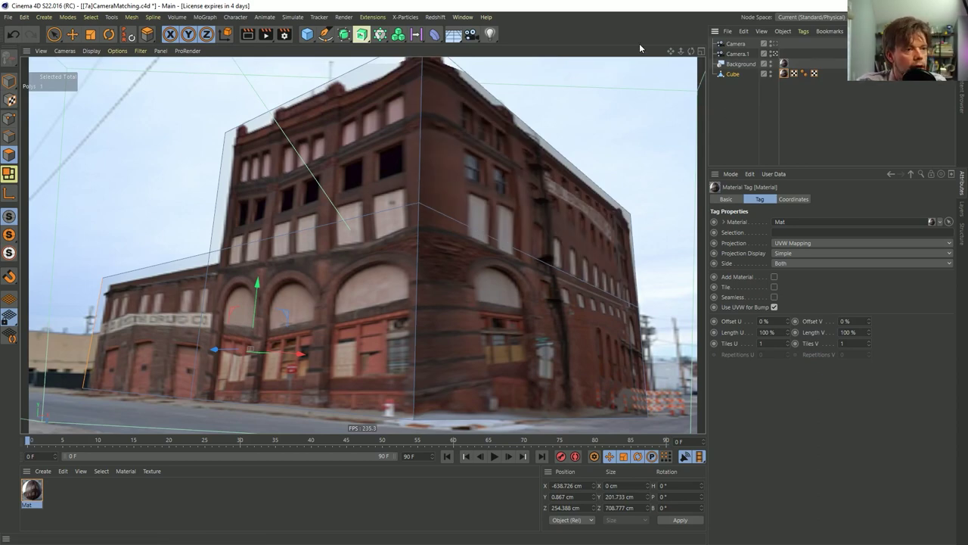
- Set the cube's material tag to Camera Mapping from Camera.1, keeping the Standard (4:3) film aspect
{"action": "left_click", "coordinate": [731, 74]}
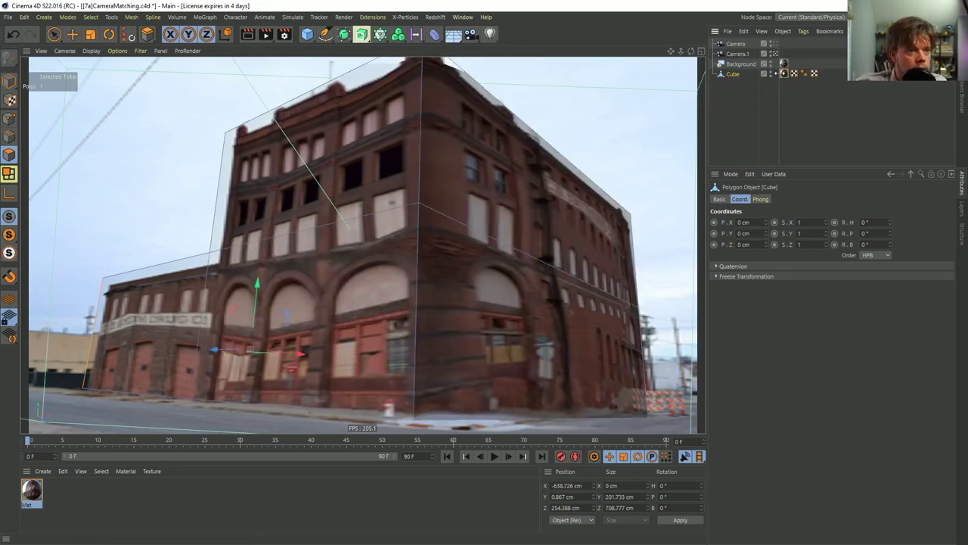
{"action": "left_click", "coordinate": [784, 74]}
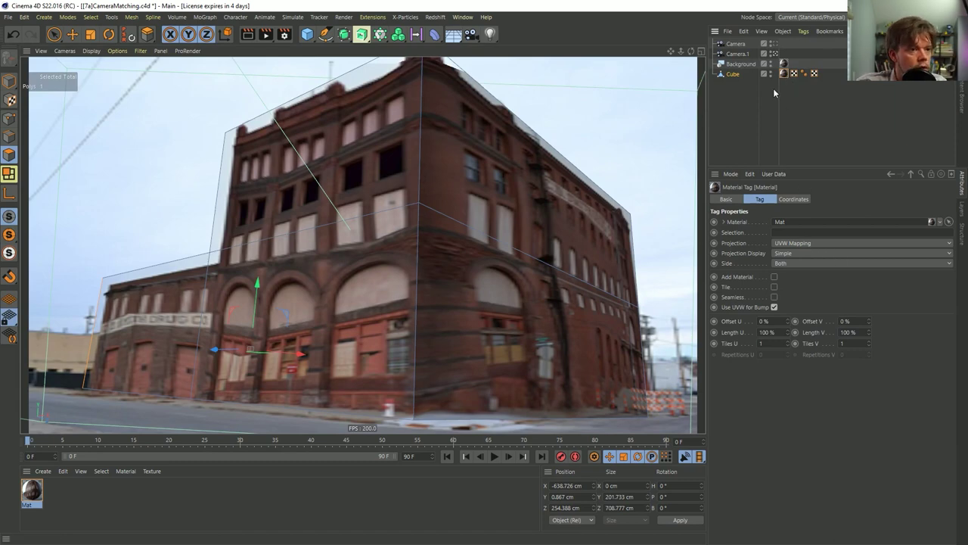
{"action": "left_click", "coordinate": [800, 244]}
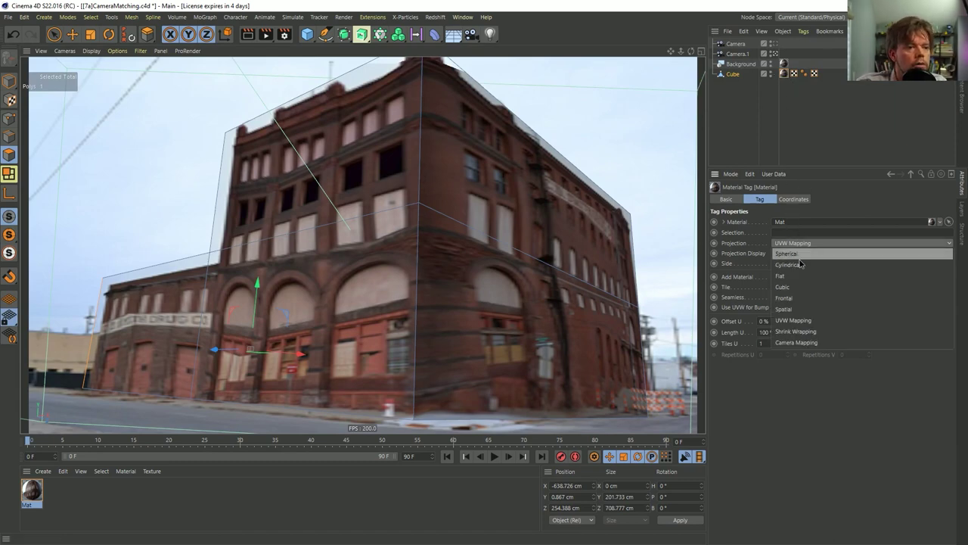
{"action": "left_click", "coordinate": [796, 343]}
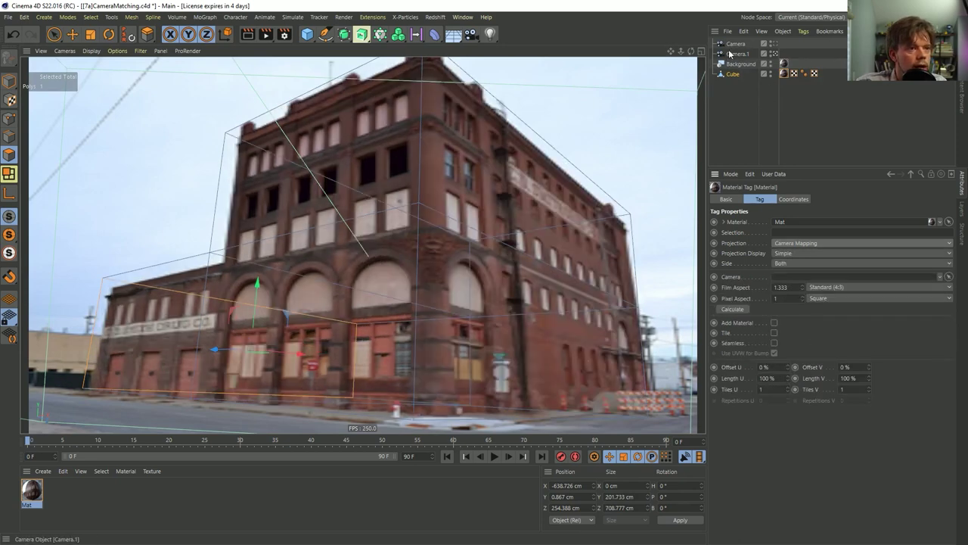
{"action": "left_click_drag", "start_coordinate": [729, 53], "coordinate": [734, 55]}
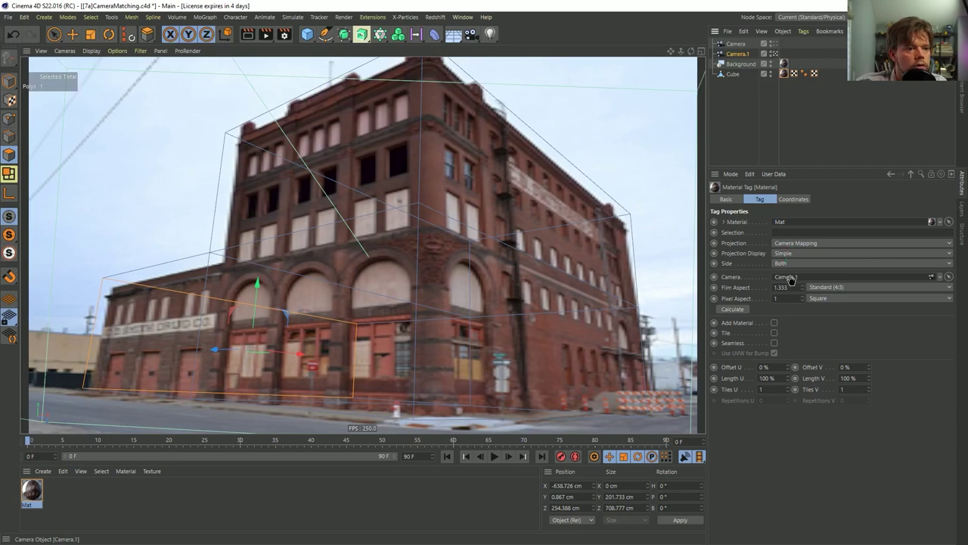
{"action": "left_click_drag", "start_coordinate": [791, 279], "coordinate": [791, 279]}
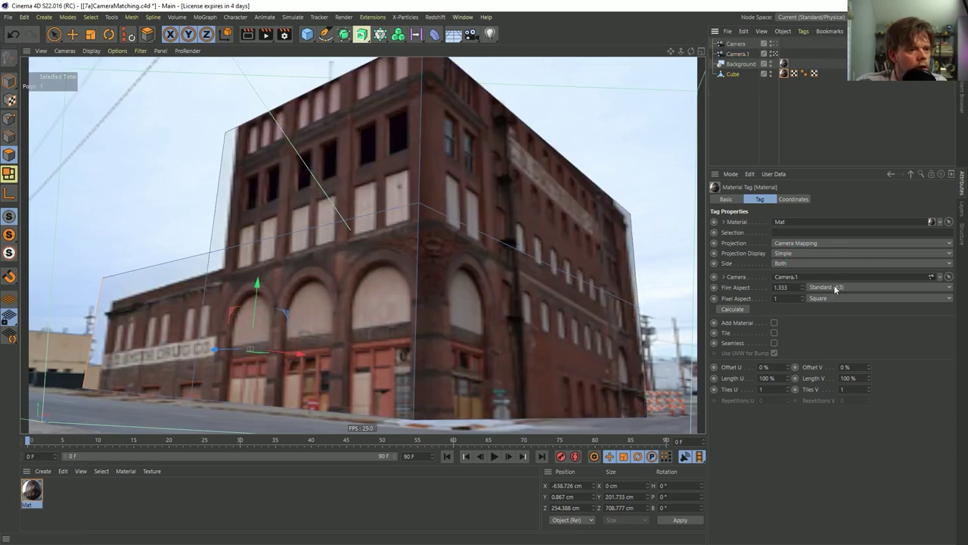
{"action": "left_click", "coordinate": [834, 286]}
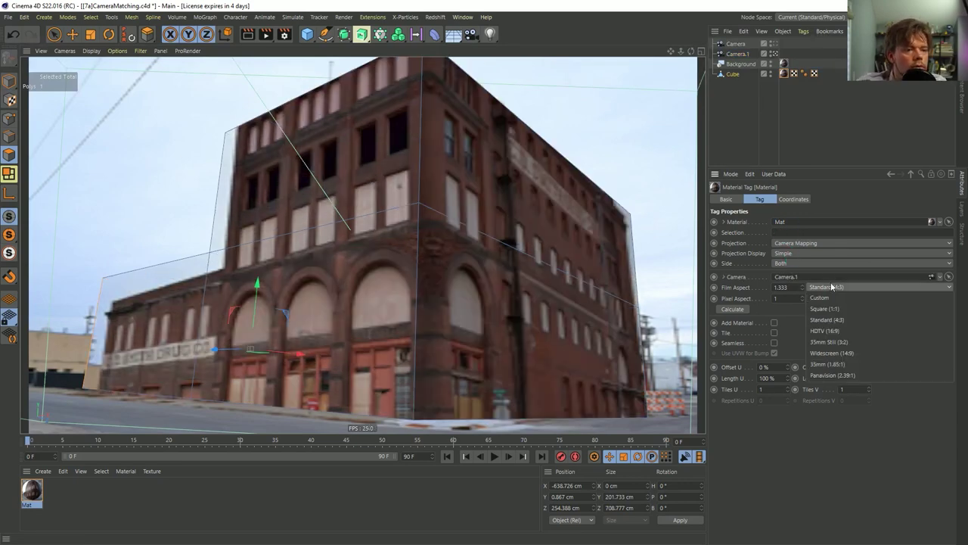
{"action": "left_click", "coordinate": [792, 312]}
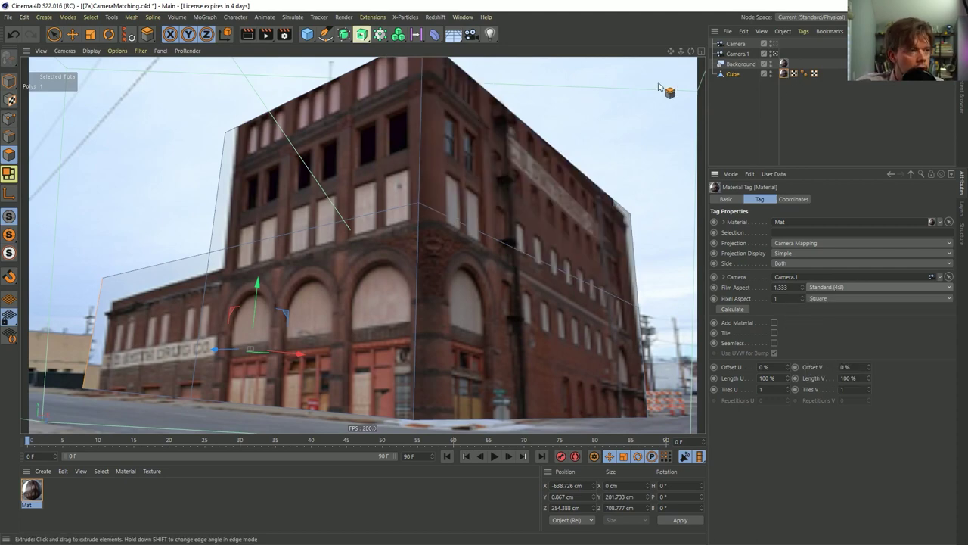
- Open Render Settings, reposition the window, then close it again
{"action": "key", "text": "ctrl+b"}
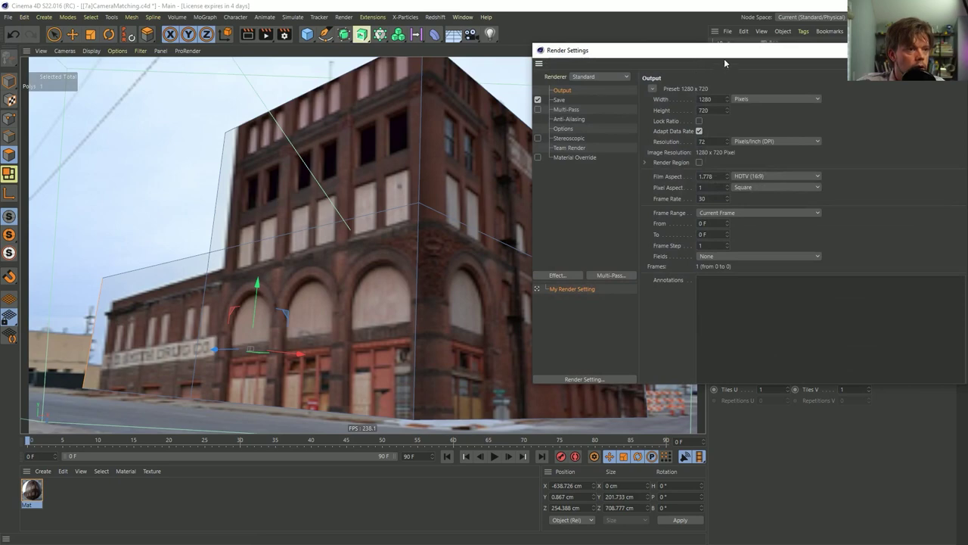
{"action": "left_click_drag", "start_coordinate": [725, 58], "coordinate": [550, 90]}
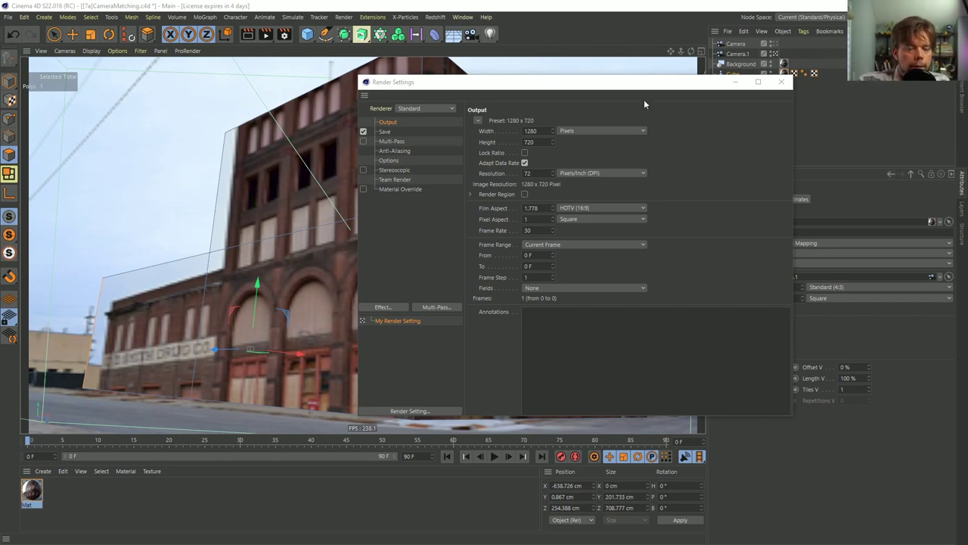
{"action": "left_click_drag", "start_coordinate": [580, 86], "coordinate": [635, 110]}
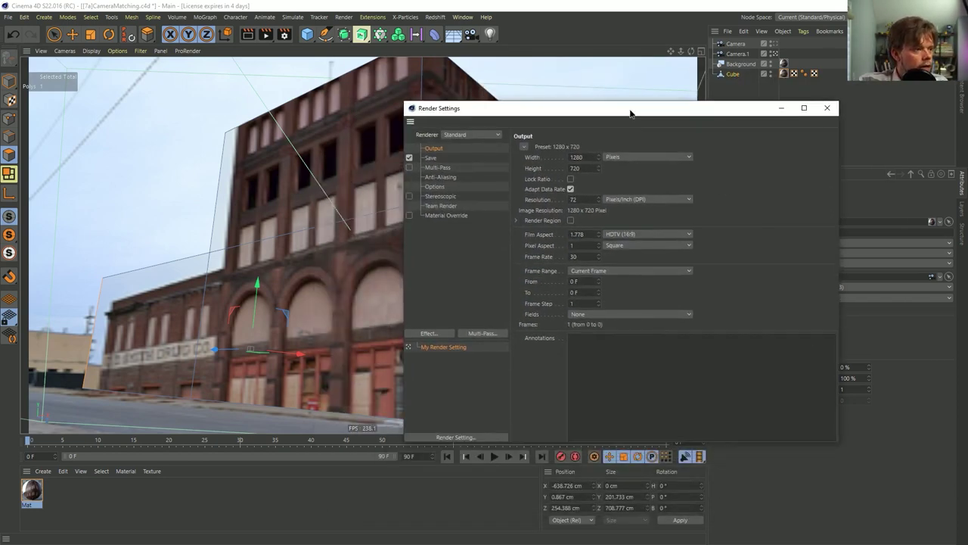
{"action": "left_click", "coordinate": [807, 108]}
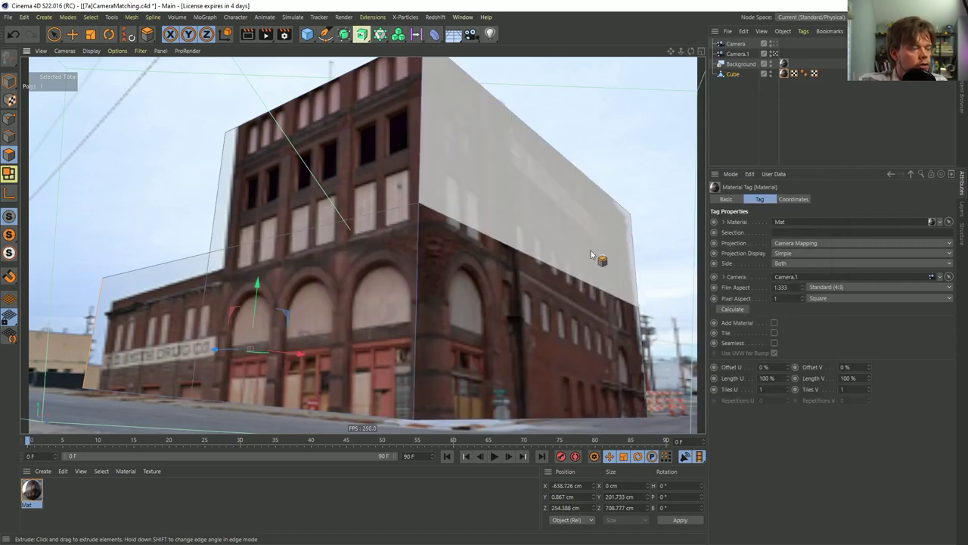
- Revert the cube's material tag to Frontal projection and reopen Render Settings showing 1280 × 720
{"action": "left_click", "coordinate": [785, 73]}
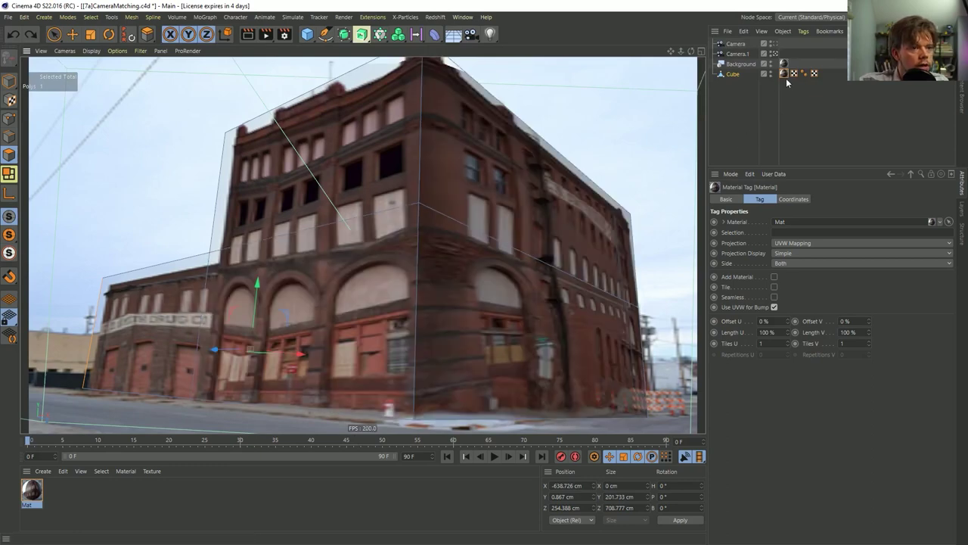
{"action": "key", "text": "ctrl+z"}
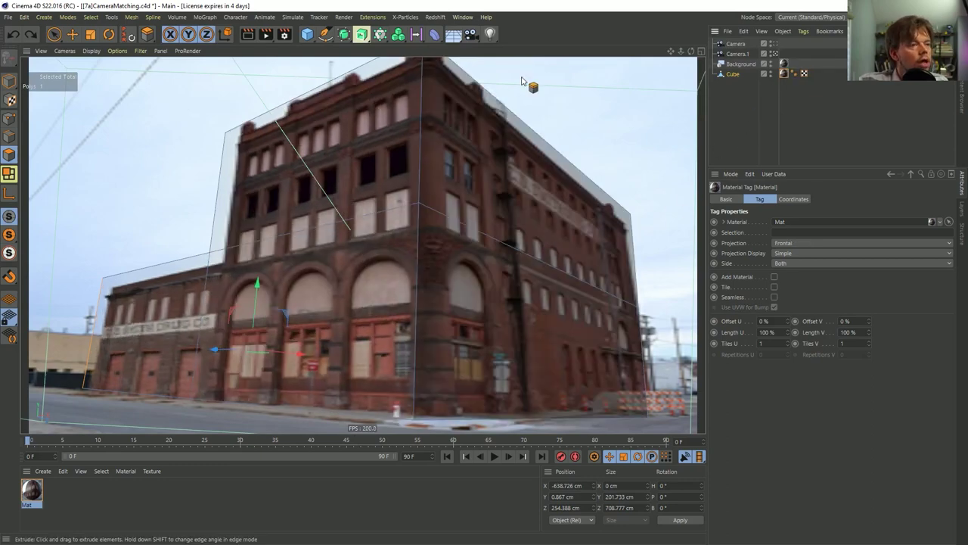
{"action": "key", "text": "ctrl+b"}
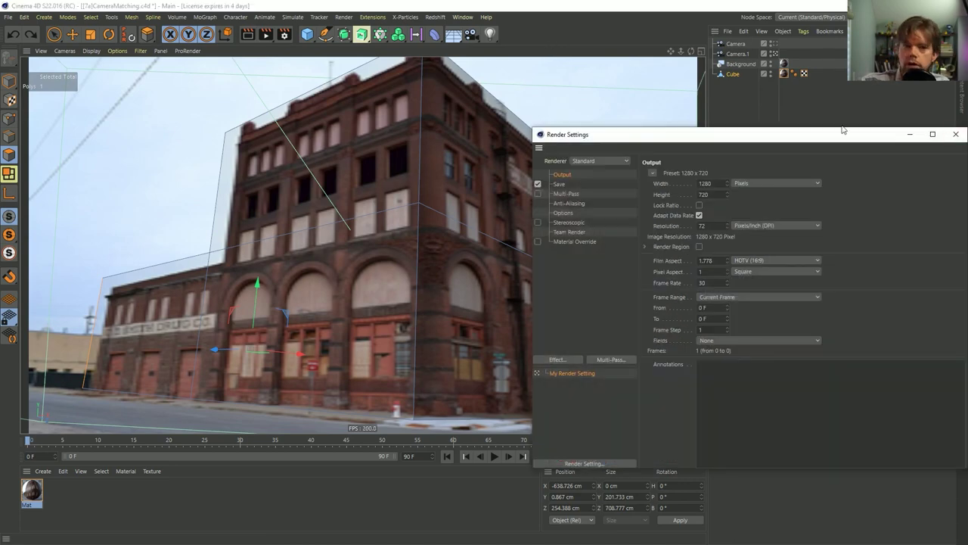
{"action": "left_click_drag", "start_coordinate": [798, 141], "coordinate": [432, 74]}
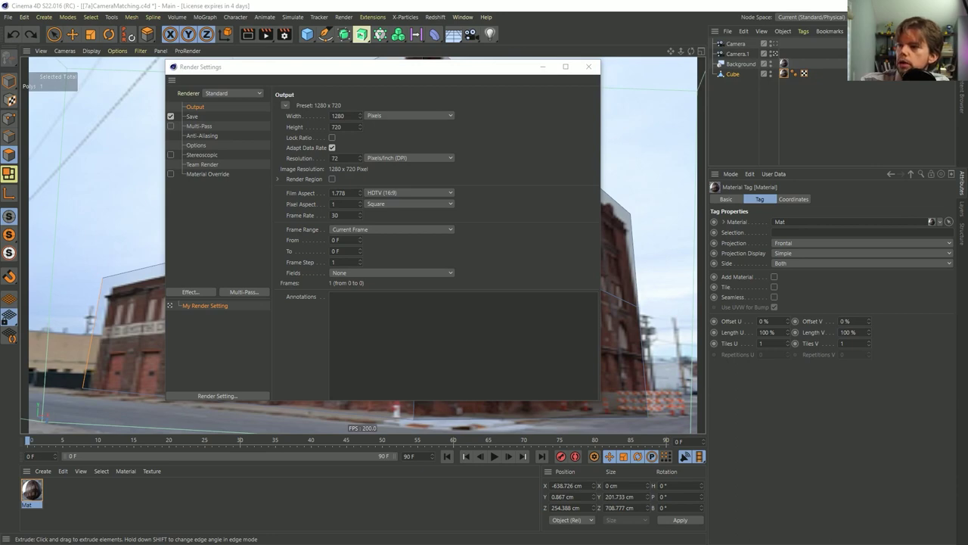
- Browse File Explorer to Episode 20 > SceneFiles > tex and select Warehouse.jpg
{"action": "key", "text": "alt+Tab"}
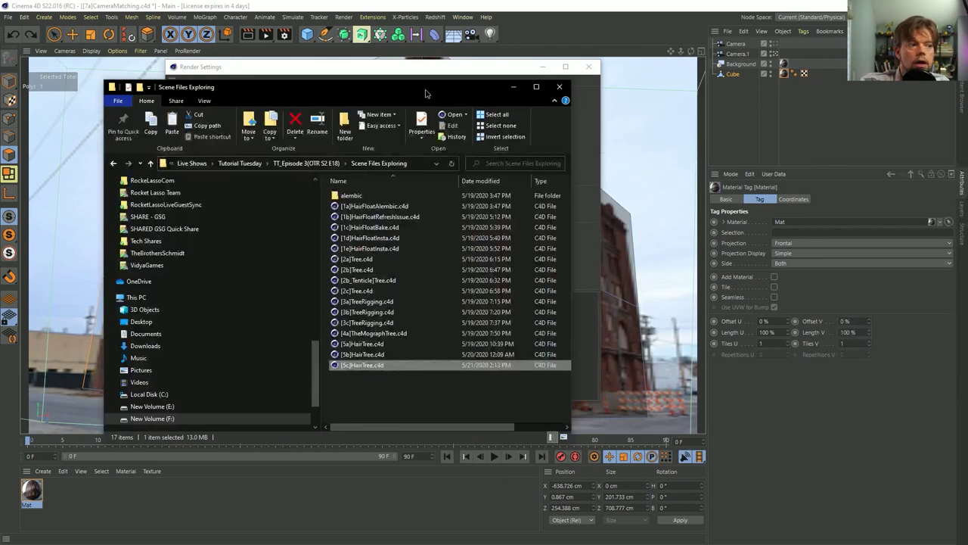
{"action": "scroll", "coordinate": [320, 356], "scroll_direction": "up", "scroll_amount": 10}
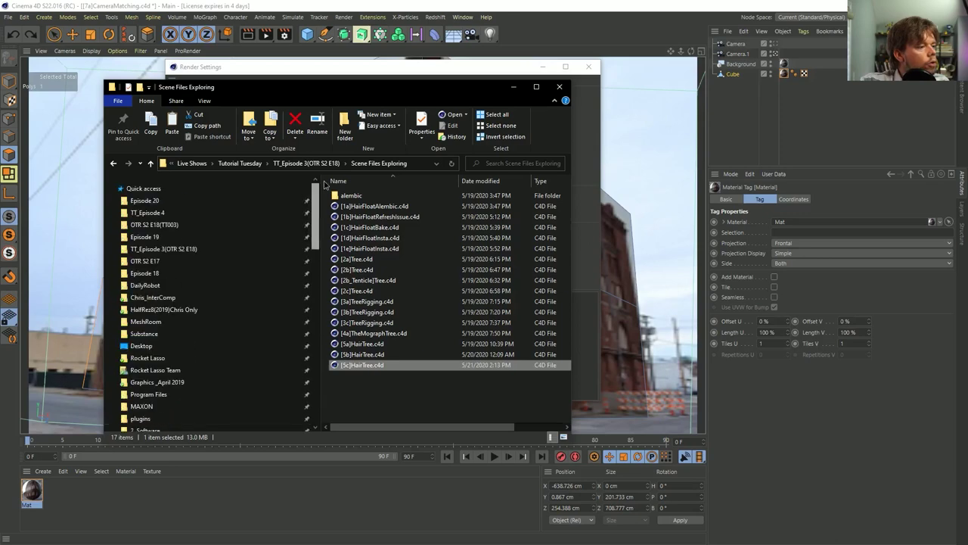
{"action": "left_click", "coordinate": [227, 201]}
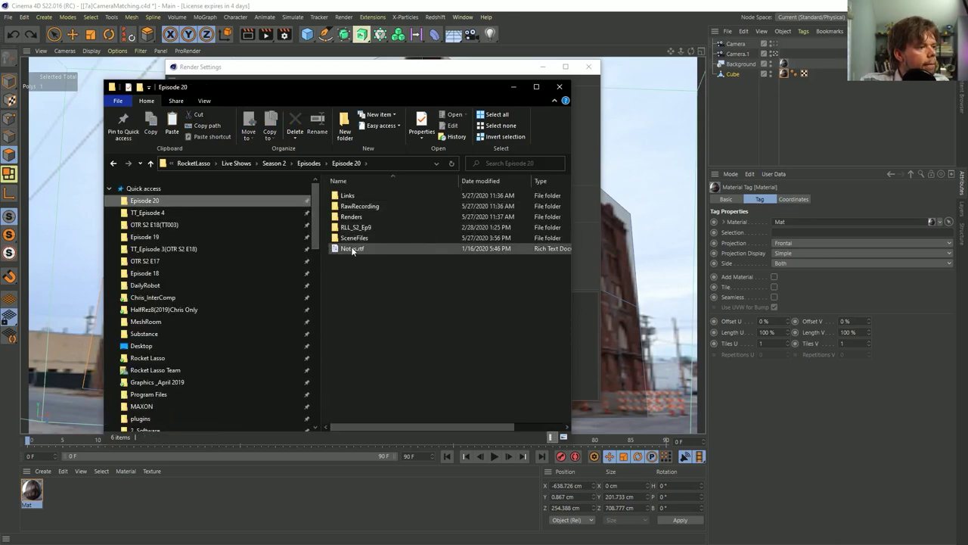
{"action": "double_click", "coordinate": [422, 238]}
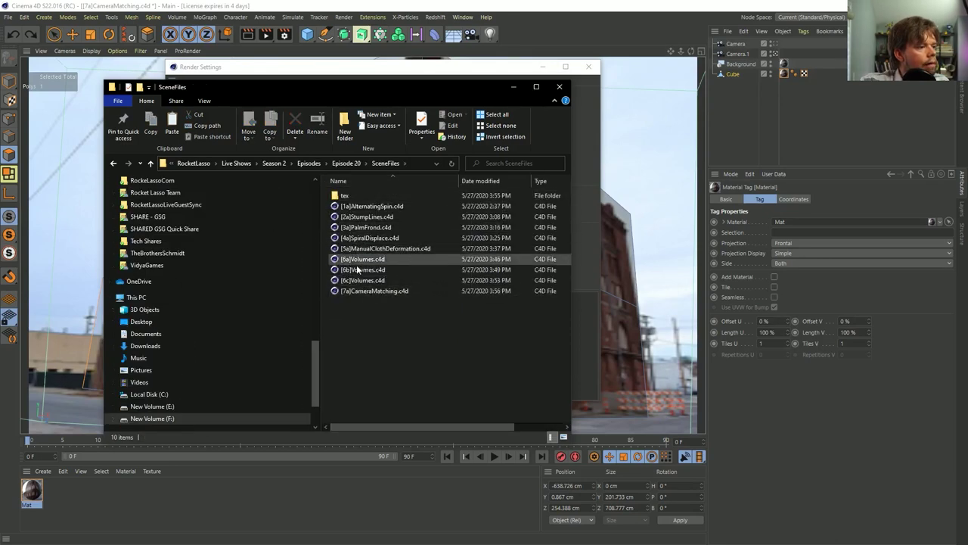
{"action": "double_click", "coordinate": [355, 196]}
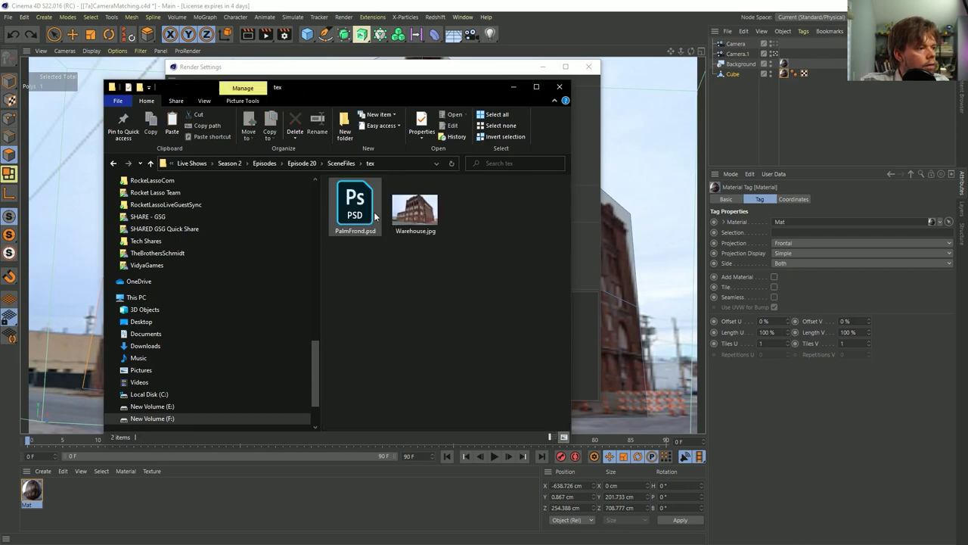
{"action": "left_click", "coordinate": [421, 213]}
- Read Warehouse.jpg's 800 × 533 dimensions in Properties > Details, then close Explorer
{"action": "right_click", "coordinate": [421, 218]}
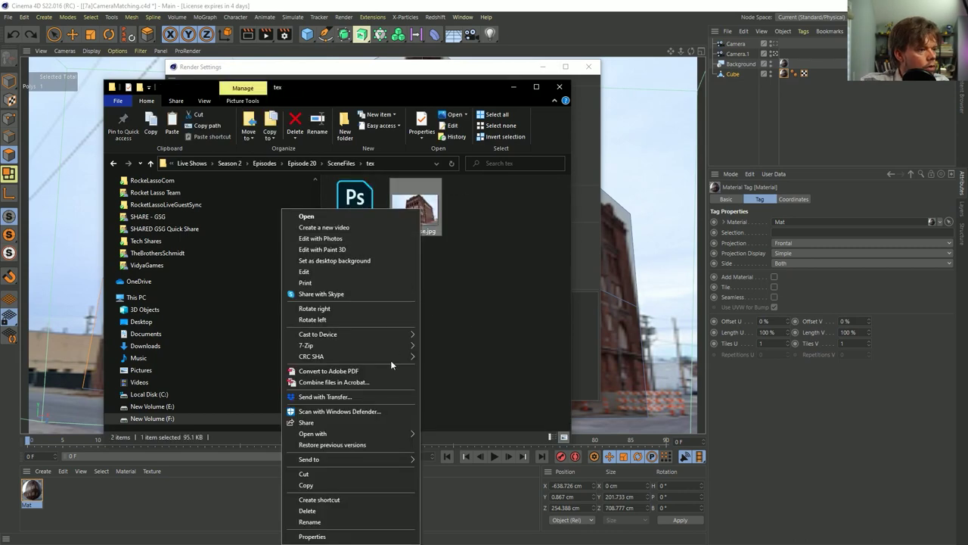
{"action": "left_click", "coordinate": [327, 537]}
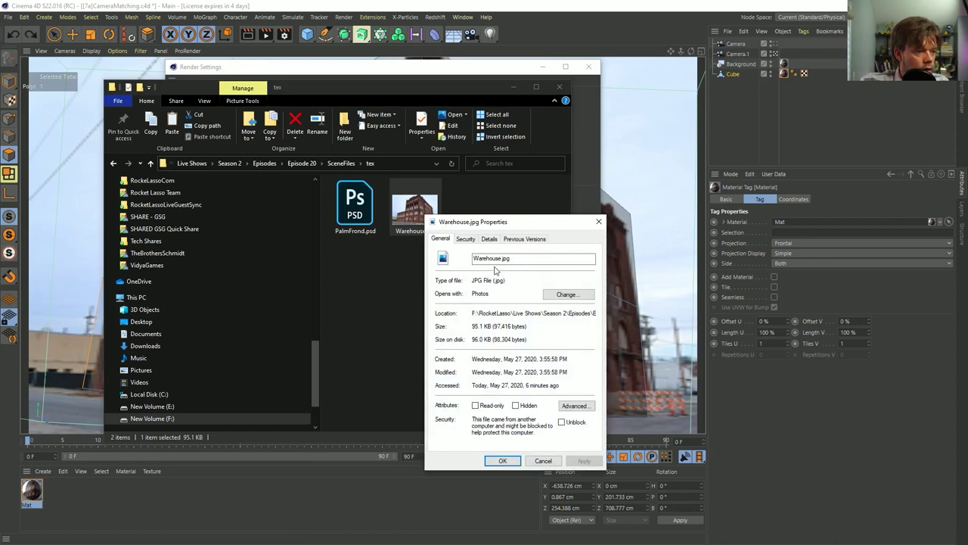
{"action": "left_click", "coordinate": [488, 239]}
{"action": "scroll", "coordinate": [500, 324], "scroll_direction": "down", "scroll_amount": 3}
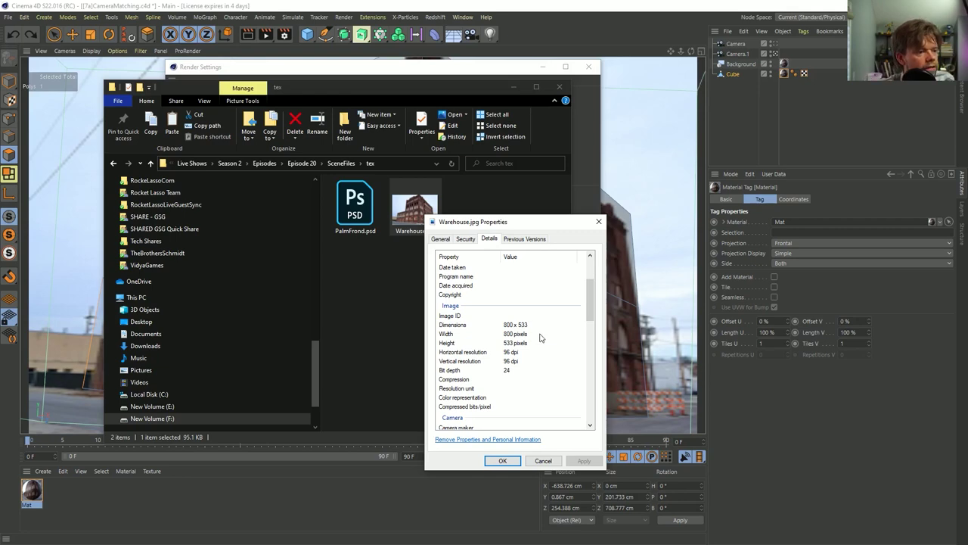
{"action": "left_click", "coordinate": [543, 461]}
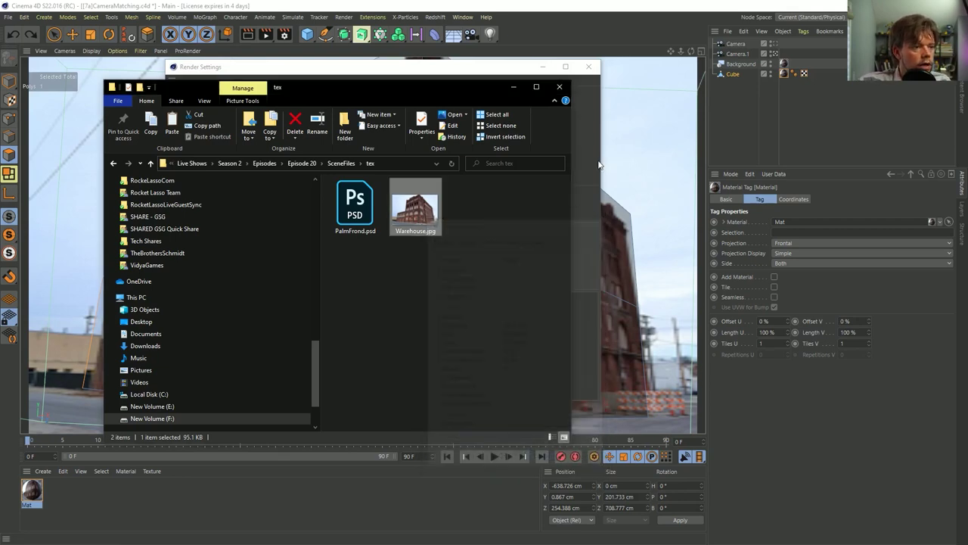
{"action": "left_click", "coordinate": [559, 86]}
- Set the render output to width 800 and height 533 pixels and close Render Settings
{"action": "double_click", "coordinate": [353, 115]}
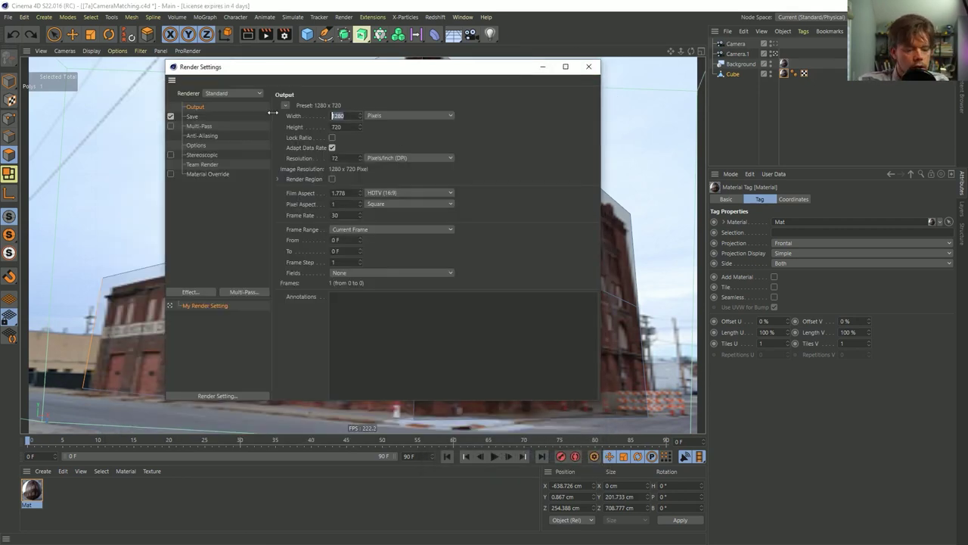
{"action": "type", "text": "800"}
{"action": "key", "text": "Tab"}
{"action": "type", "text": "533"}
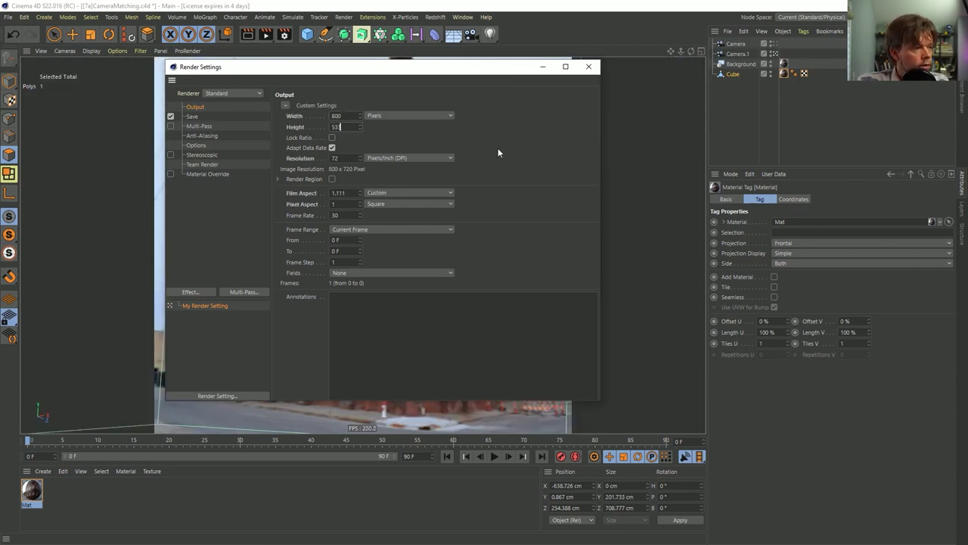
{"action": "key", "text": "Return"}
{"action": "left_click", "coordinate": [589, 67]}
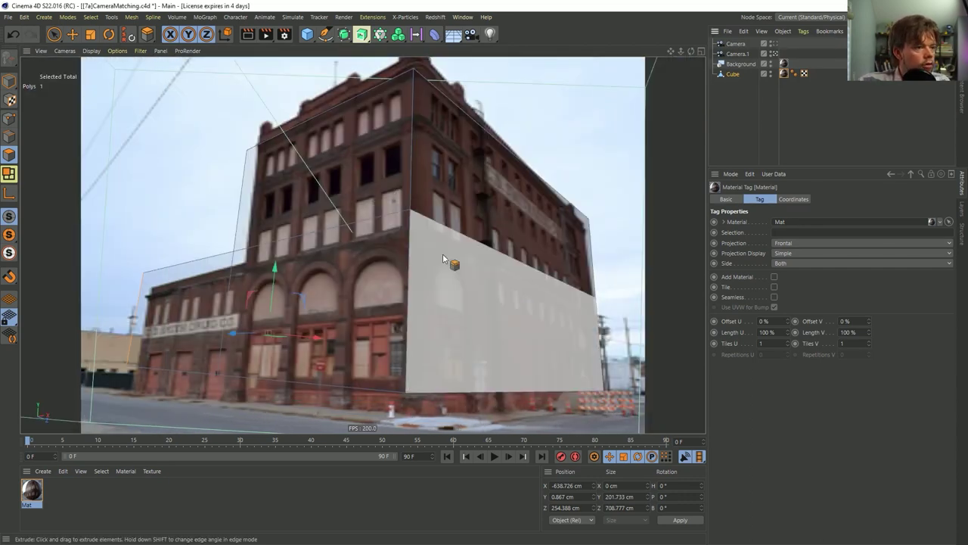
- Select the Cube and bring up the options for its material tag
{"action": "left_click_drag", "start_coordinate": [443, 254], "coordinate": [416, 299]}
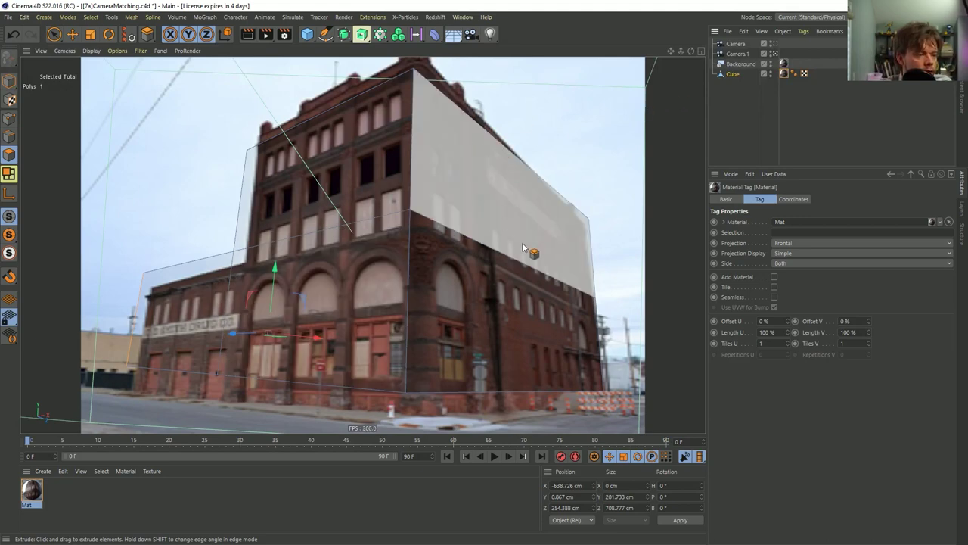
{"action": "left_click", "coordinate": [734, 74]}
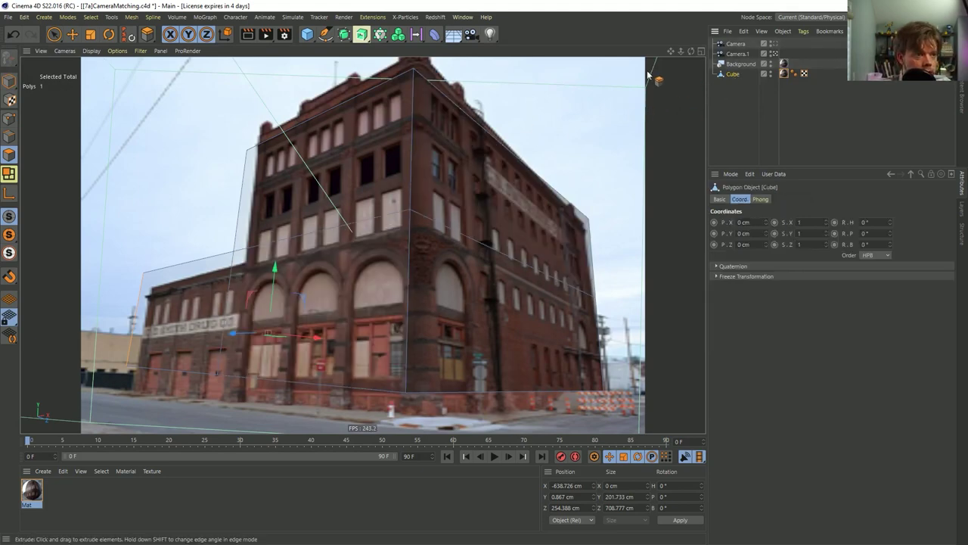
{"action": "left_click_drag", "start_coordinate": [477, 249], "coordinate": [675, 57], "text": "alt"}
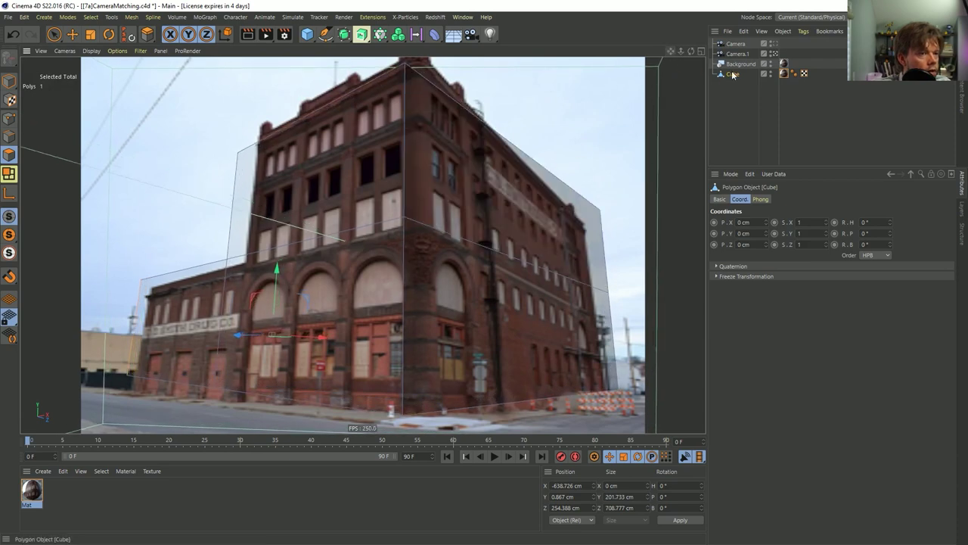
{"action": "left_click", "coordinate": [784, 74]}
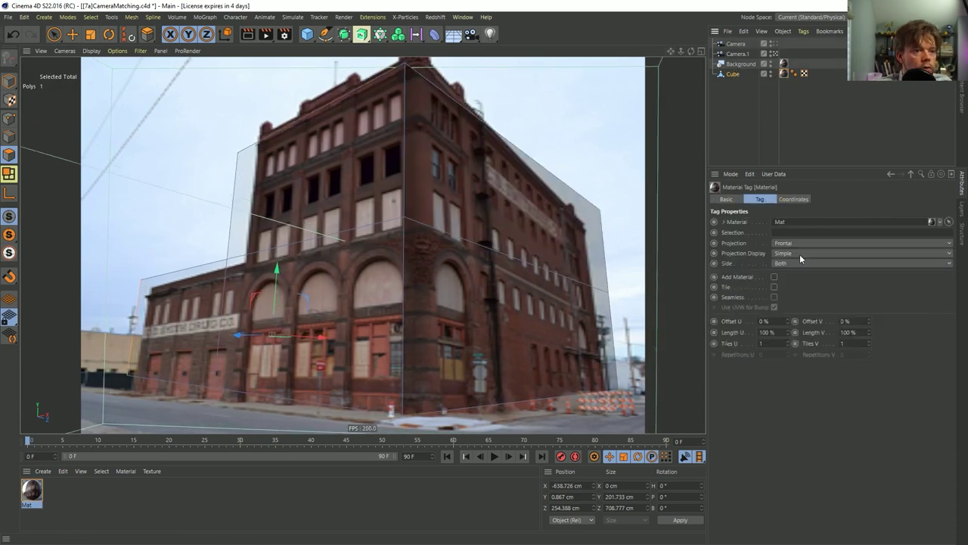
{"action": "right_click", "coordinate": [784, 73]}
- Undo the UVW bake and set the tag to Camera Mapping with Camera.1 as the camera
{"action": "left_click", "coordinate": [819, 218]}
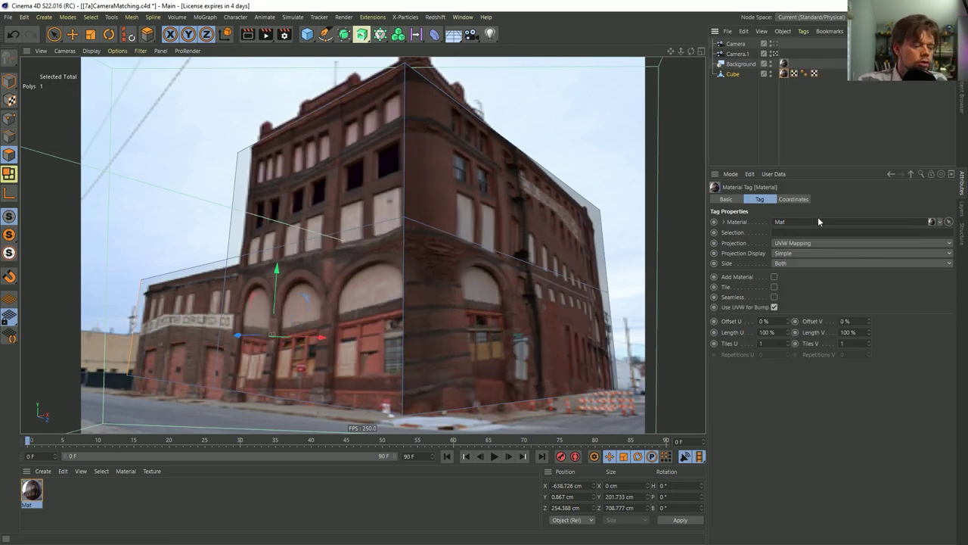
{"action": "key", "text": "ctrl+z"}
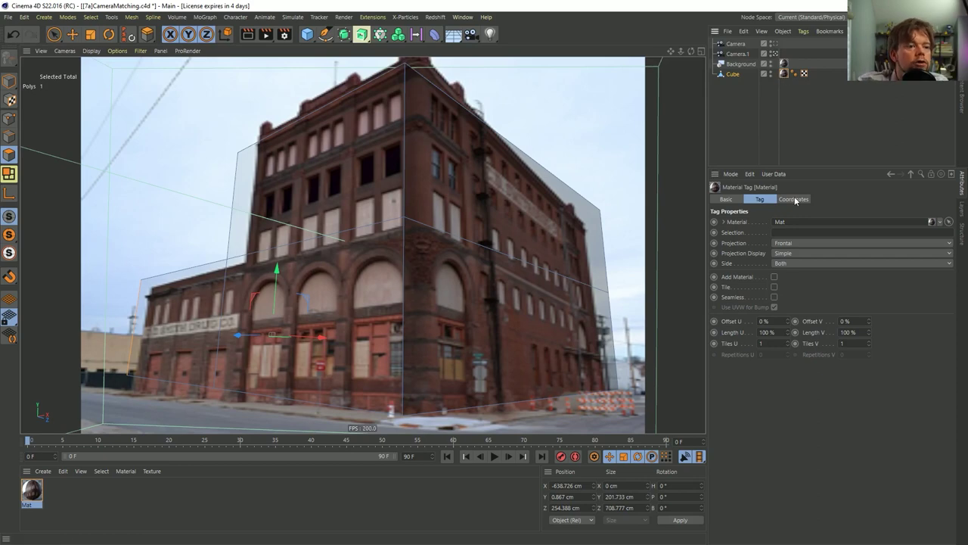
{"action": "left_click", "coordinate": [787, 243]}
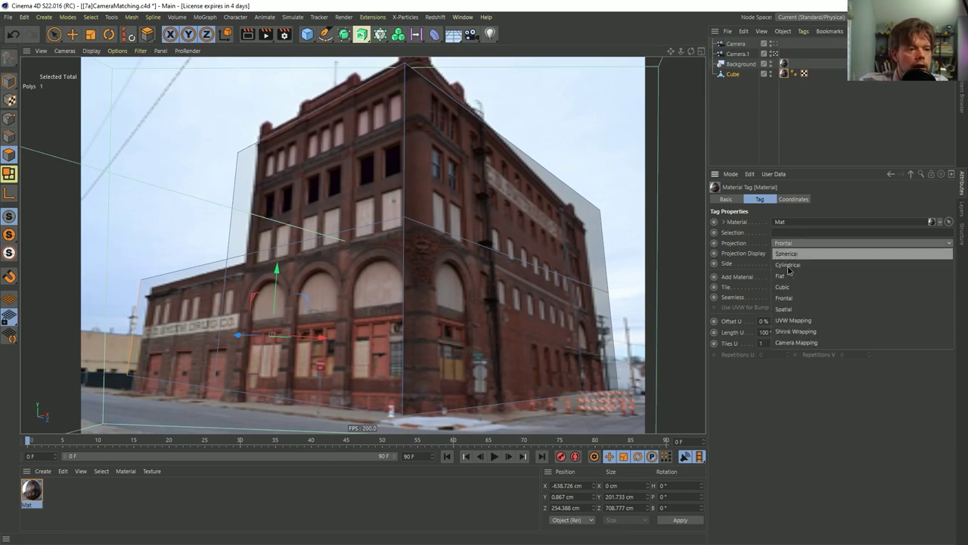
{"action": "left_click", "coordinate": [808, 342]}
{"action": "left_click_drag", "start_coordinate": [738, 54], "coordinate": [798, 281]}
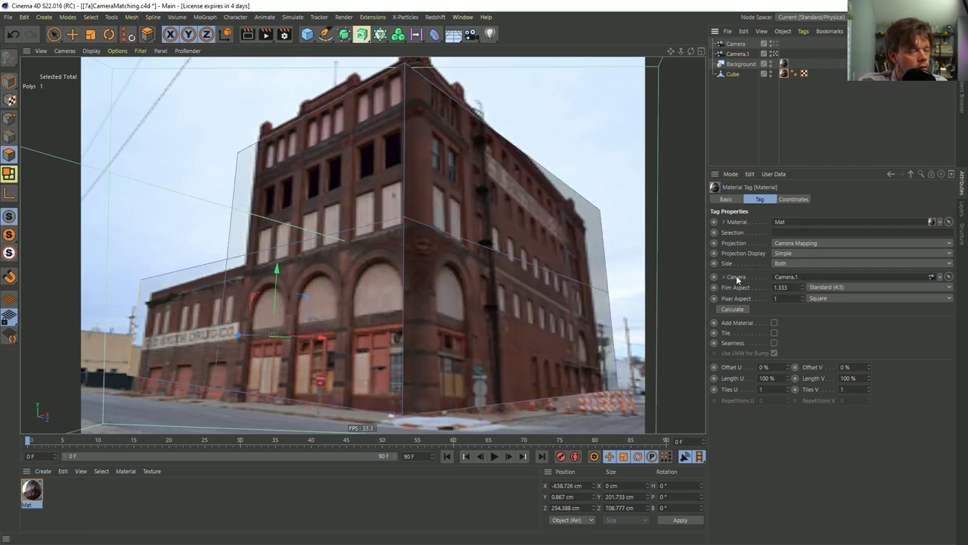
- Set the projection's film aspect to 800/533, giving 1.501
{"action": "left_click", "coordinate": [827, 289]}
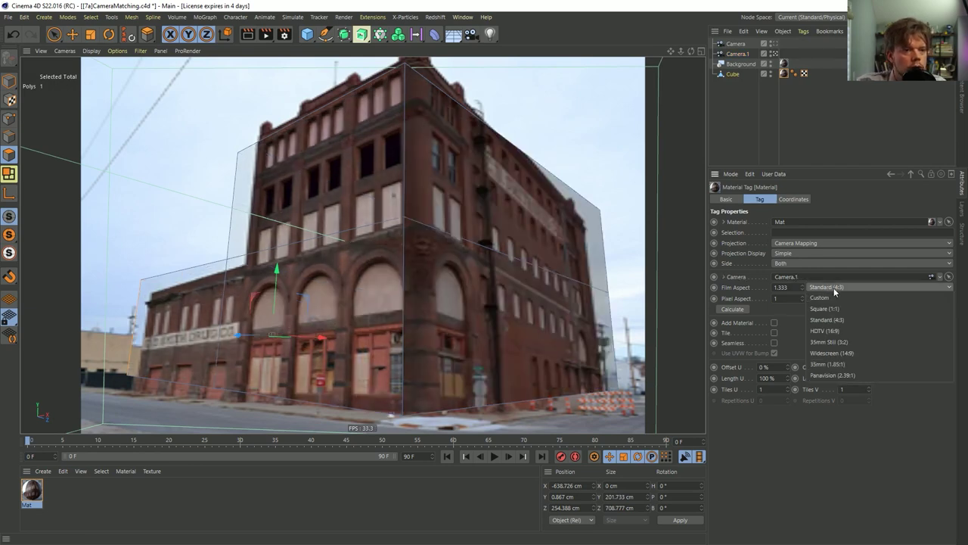
{"action": "left_click", "coordinate": [832, 288]}
{"action": "left_click", "coordinate": [828, 299]}
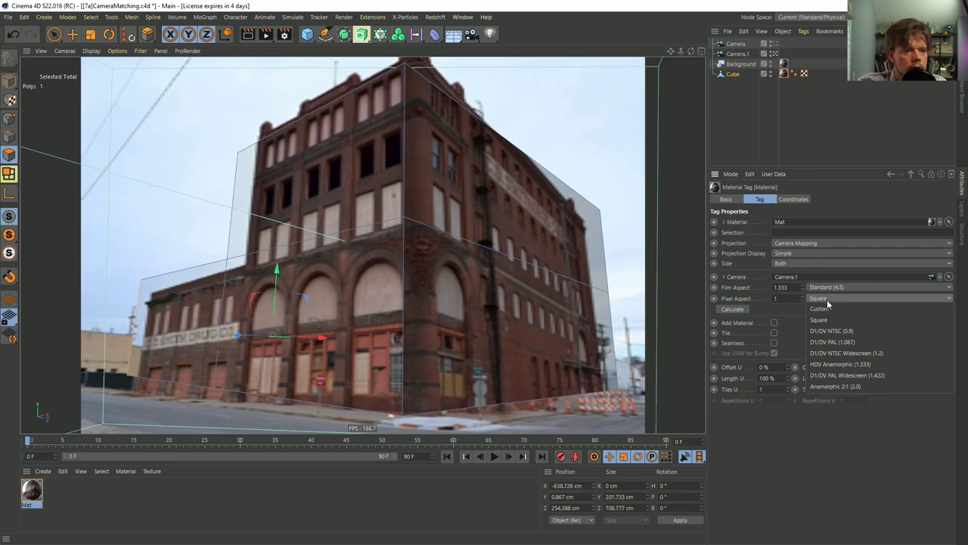
{"action": "left_click", "coordinate": [804, 308]}
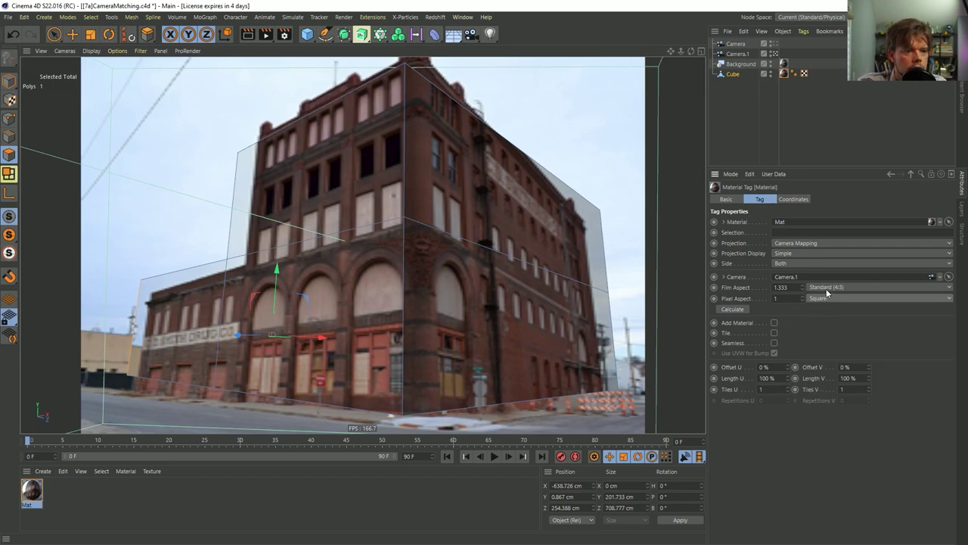
{"action": "left_click", "coordinate": [828, 287]}
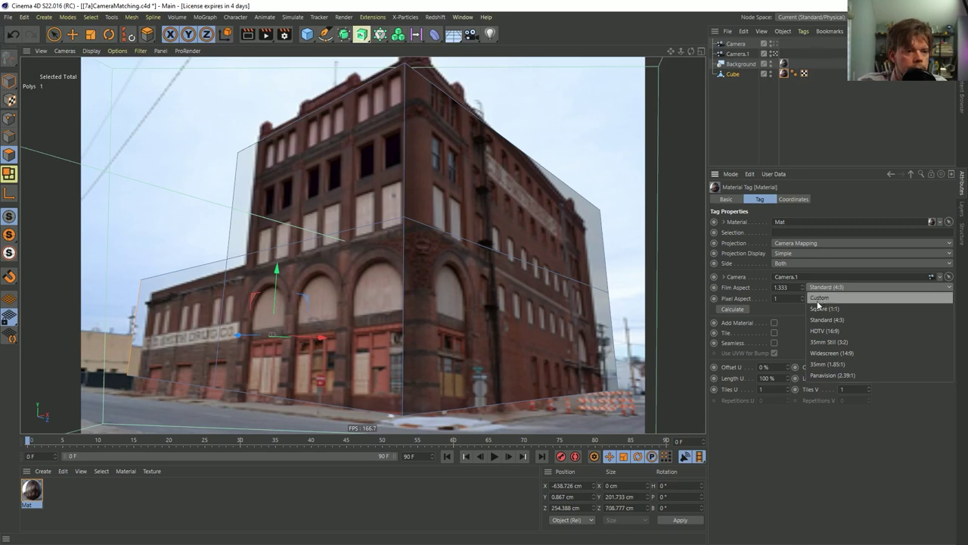
{"action": "left_click", "coordinate": [793, 315]}
{"action": "left_click", "coordinate": [782, 287]}
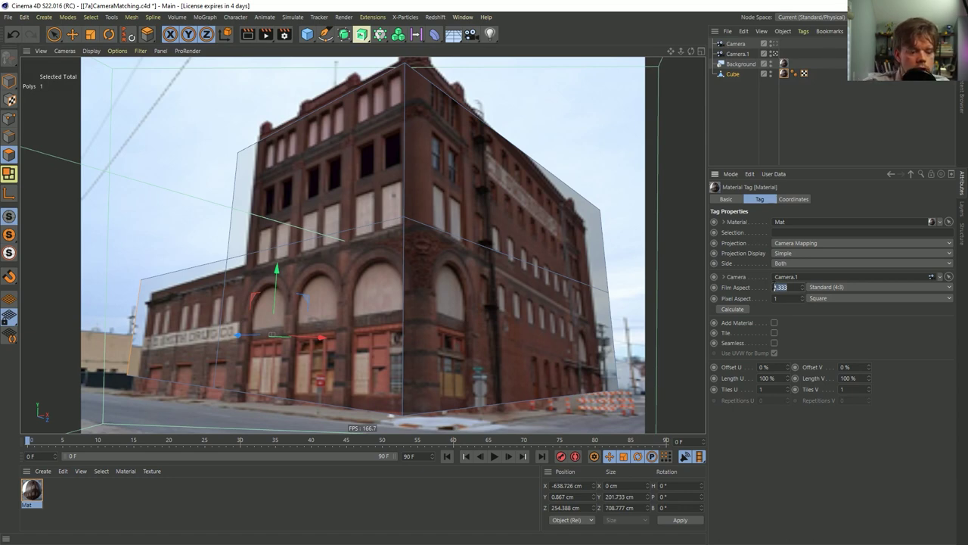
{"action": "type", "text": "8"}
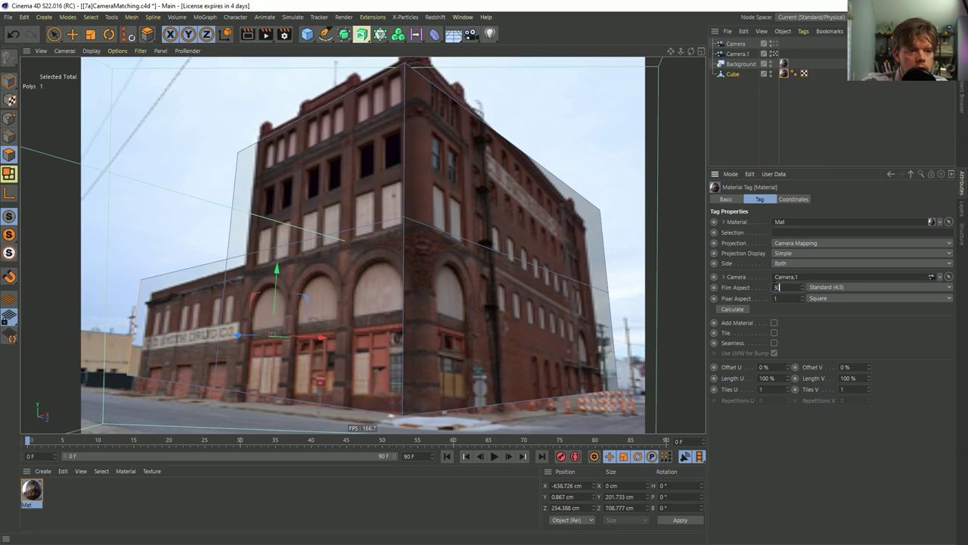
{"action": "type", "text": "00/533"}
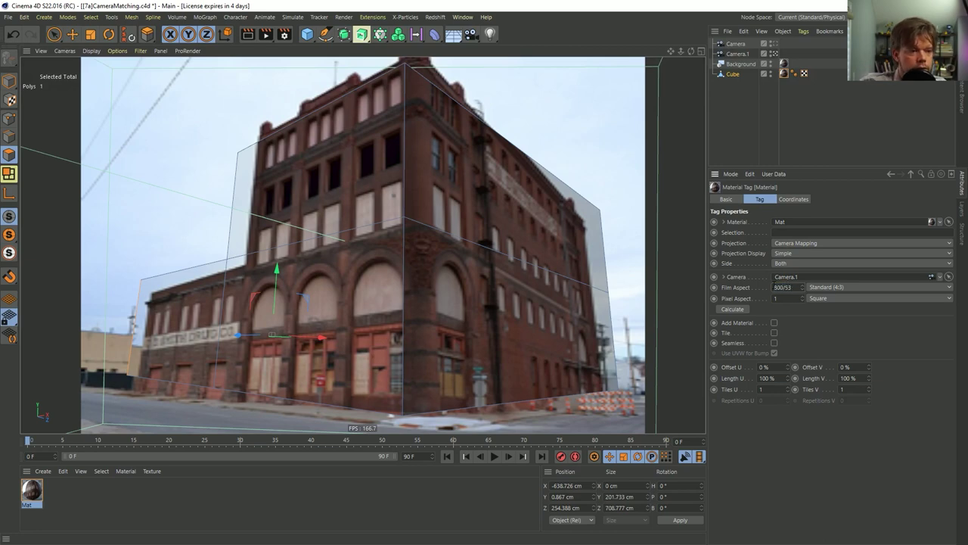
{"action": "key", "text": "Return"}
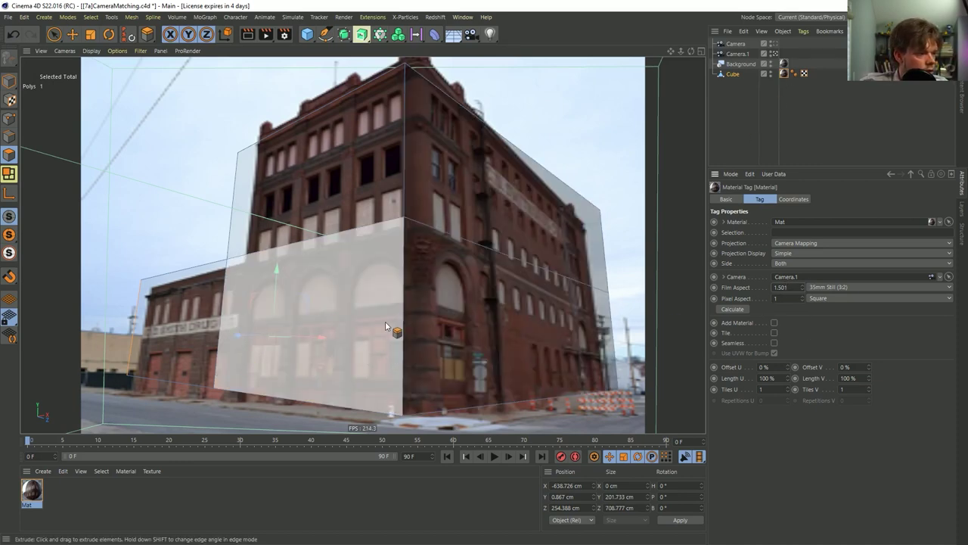
- Orbit around the camera-mapped cube in Model mode, then look through Camera.1 again
{"action": "left_click", "coordinate": [777, 53]}
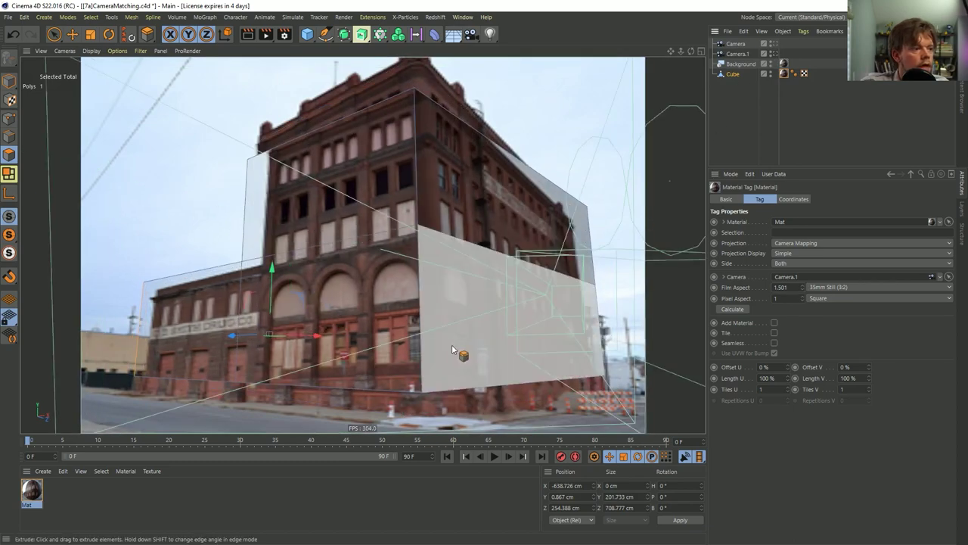
{"action": "left_click", "coordinate": [9, 81]}
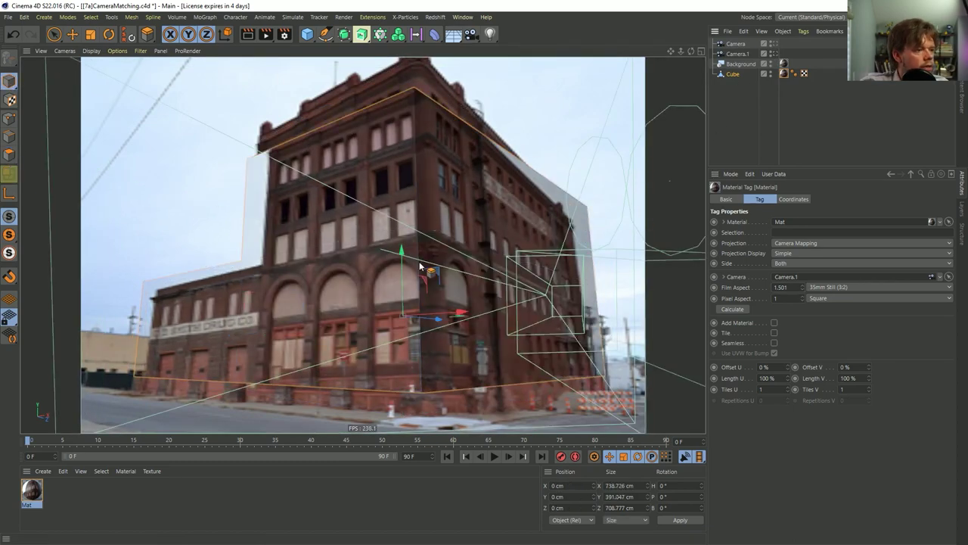
{"action": "left_click_drag", "start_coordinate": [420, 264], "coordinate": [363, 269], "text": "alt"}
{"action": "left_click_drag", "start_coordinate": [453, 286], "coordinate": [493, 242], "text": "alt"}
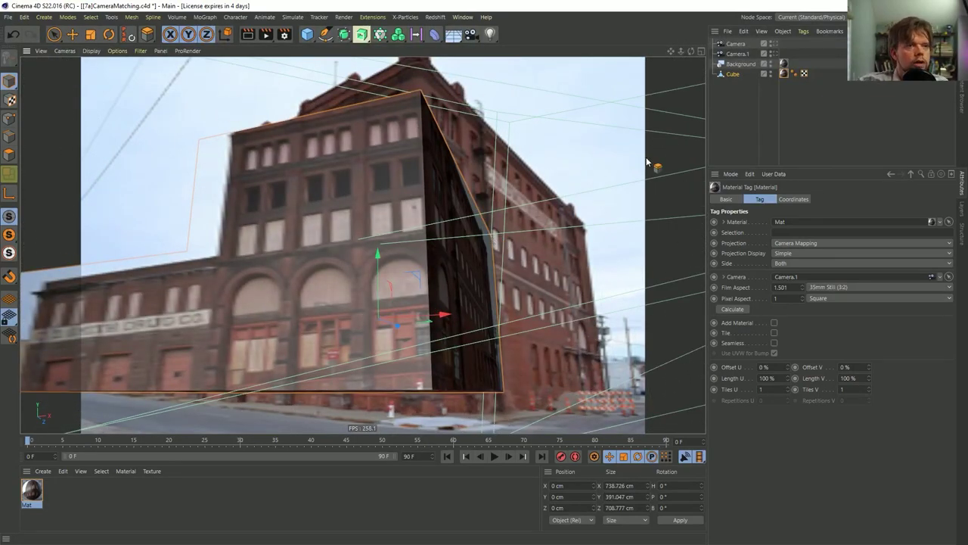
{"action": "left_click", "coordinate": [779, 57]}
{"action": "left_click", "coordinate": [777, 53]}
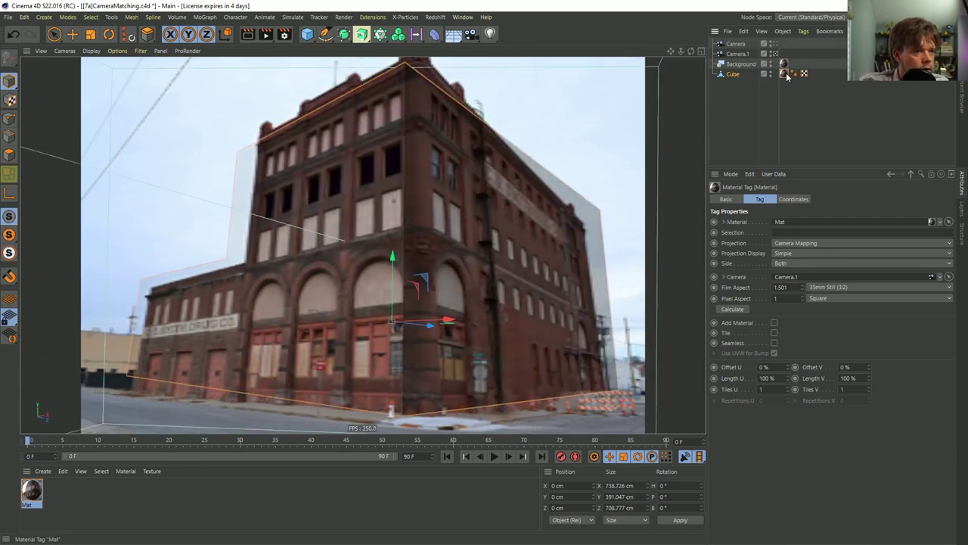
- Generate UVW coordinates from the cube's material tag, switching it to UVW Mapping
{"action": "right_click", "coordinate": [785, 73]}
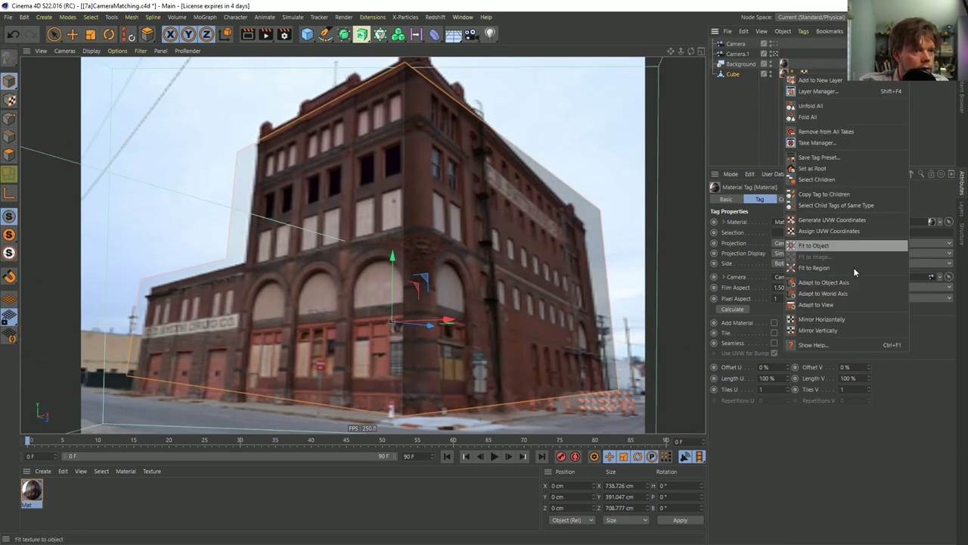
{"action": "left_click", "coordinate": [849, 220]}
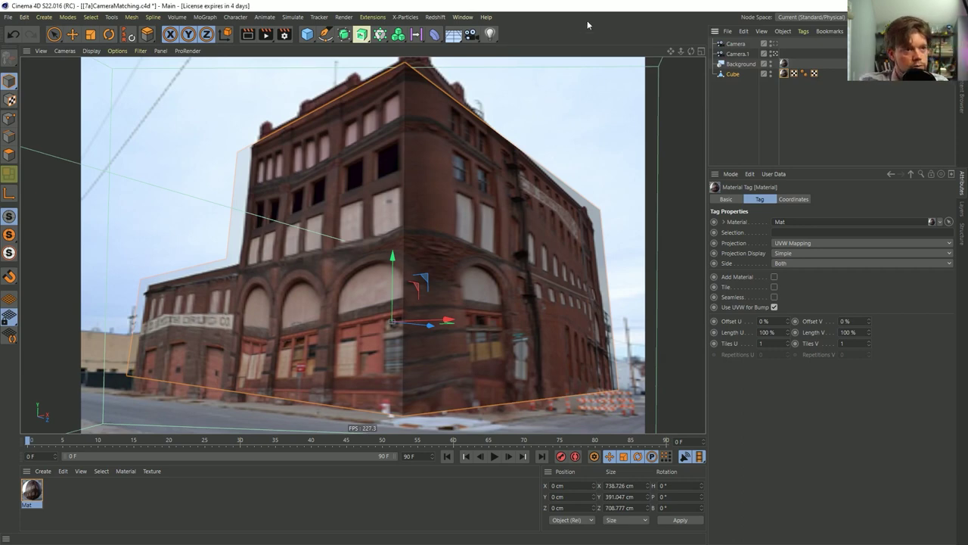
{"action": "left_click_drag", "start_coordinate": [586, 22], "coordinate": [742, 119]}
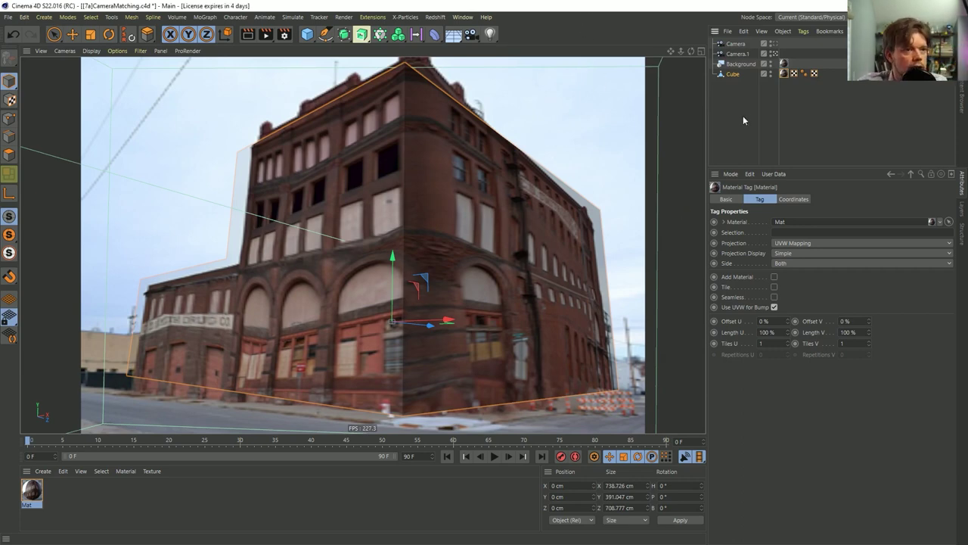
- Inspect the cube's material, UVW and Phong tags
{"action": "left_click", "coordinate": [733, 75]}
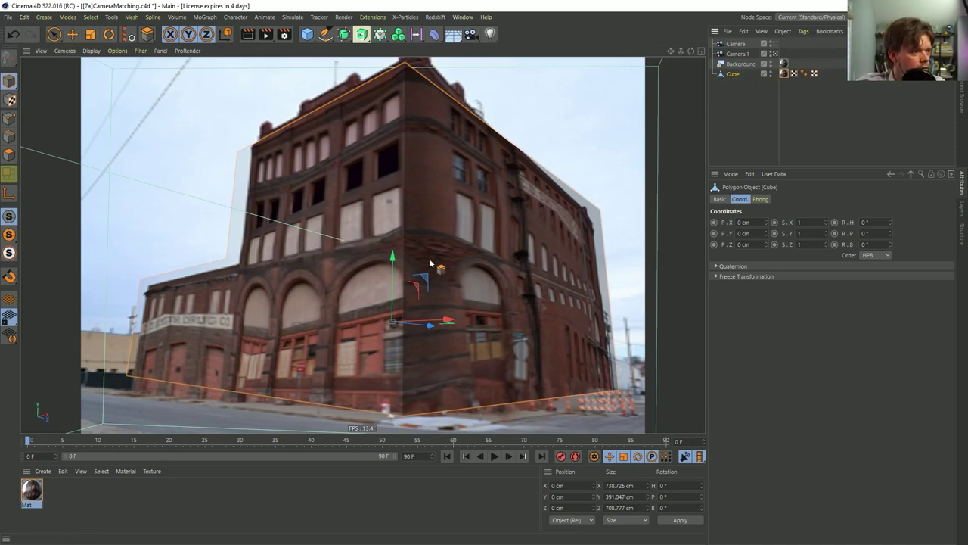
{"action": "left_click", "coordinate": [72, 34]}
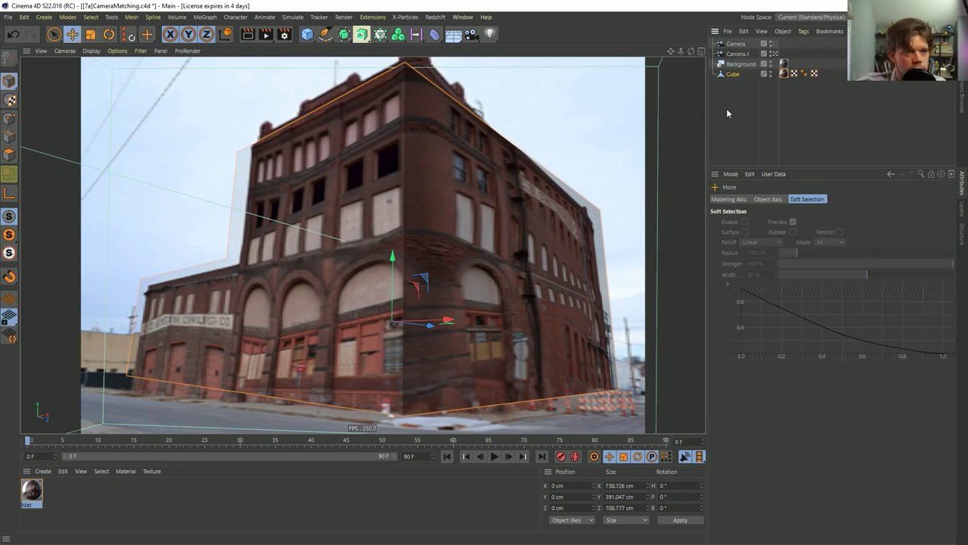
{"action": "left_click", "coordinate": [784, 73]}
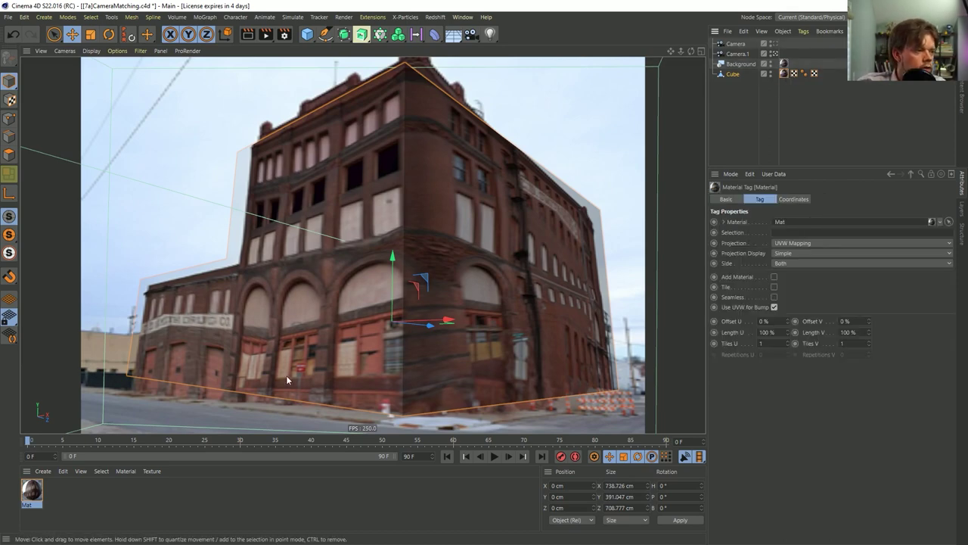
{"action": "left_click", "coordinate": [794, 73]}
{"action": "left_click", "coordinate": [733, 74]}
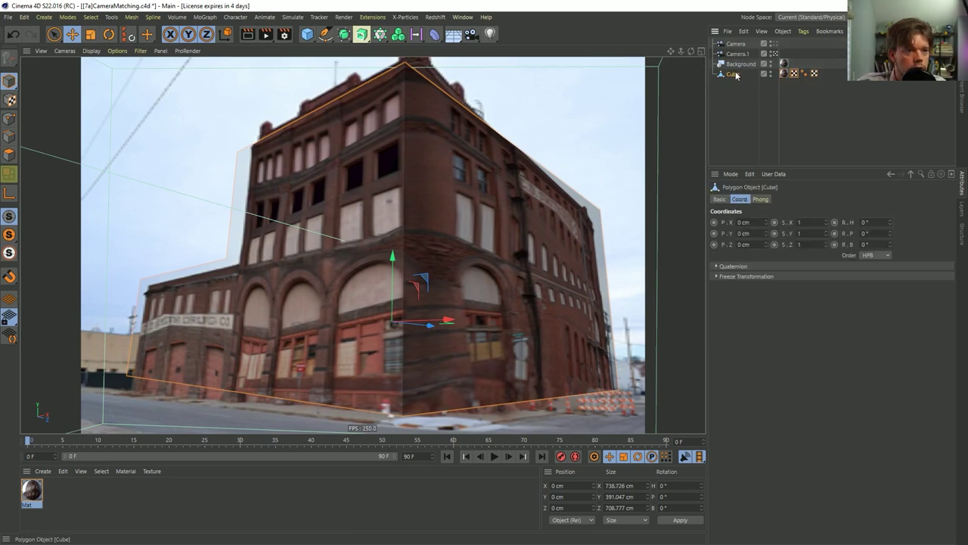
{"action": "left_click", "coordinate": [761, 199]}
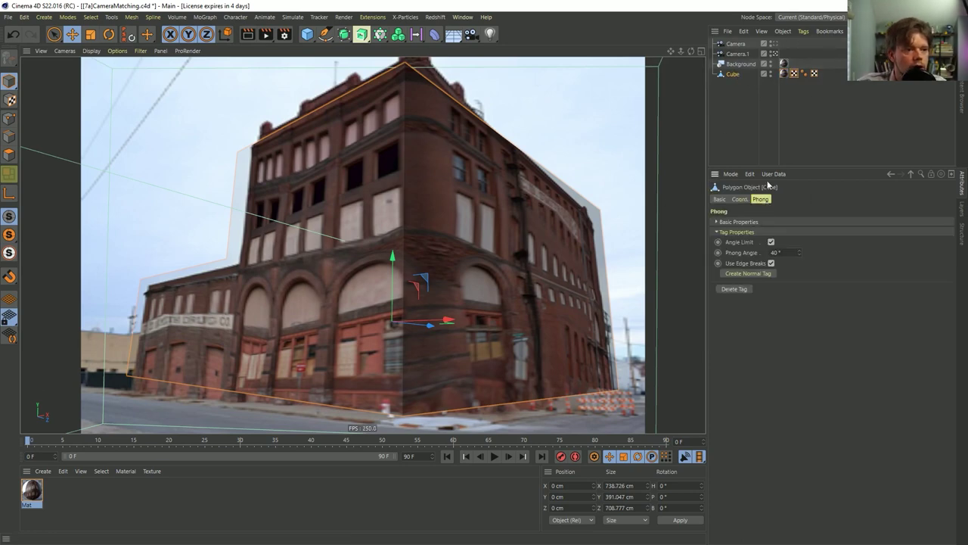
{"action": "left_click", "coordinate": [786, 74]}
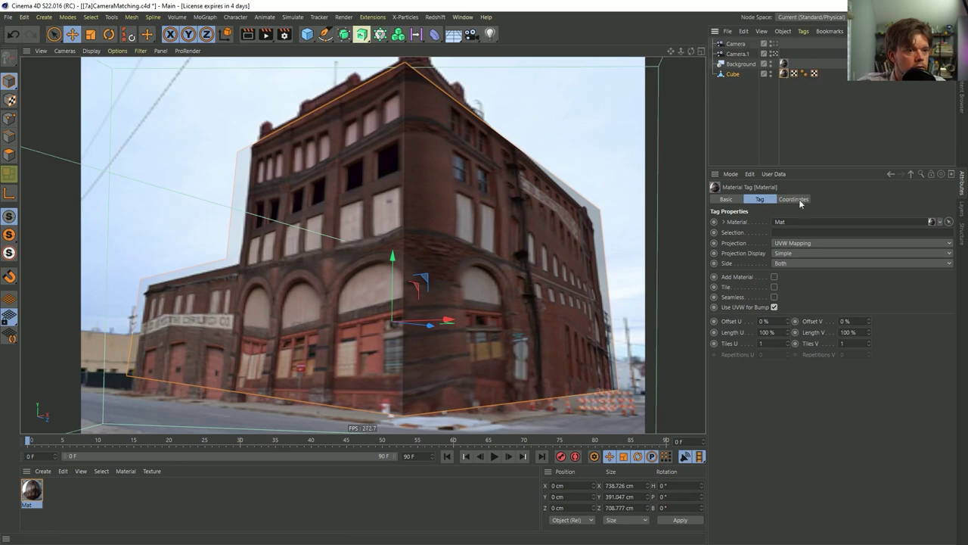
- Set the material tag's projection to Frontal, then try Generate UVW Coordinates and undo it
{"action": "left_click", "coordinate": [805, 244]}
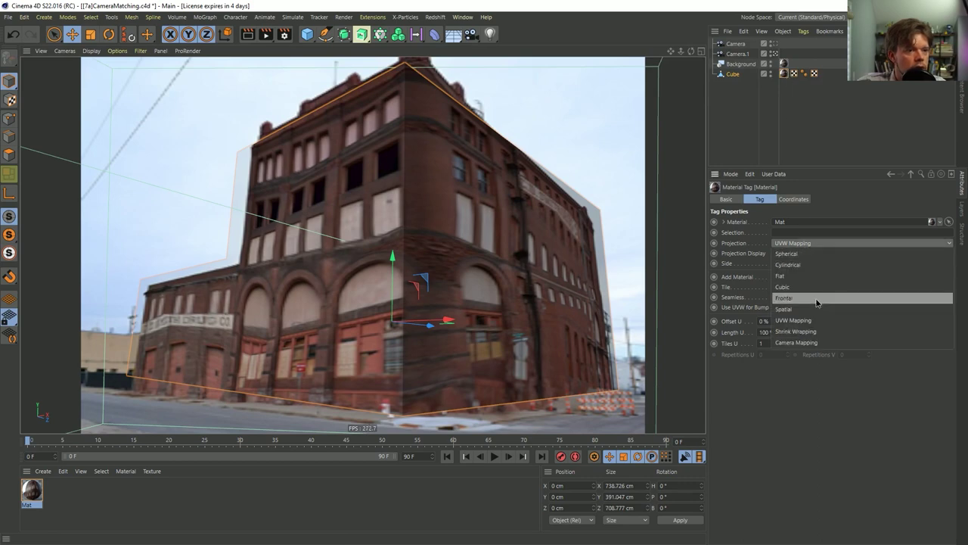
{"action": "left_click", "coordinate": [817, 298]}
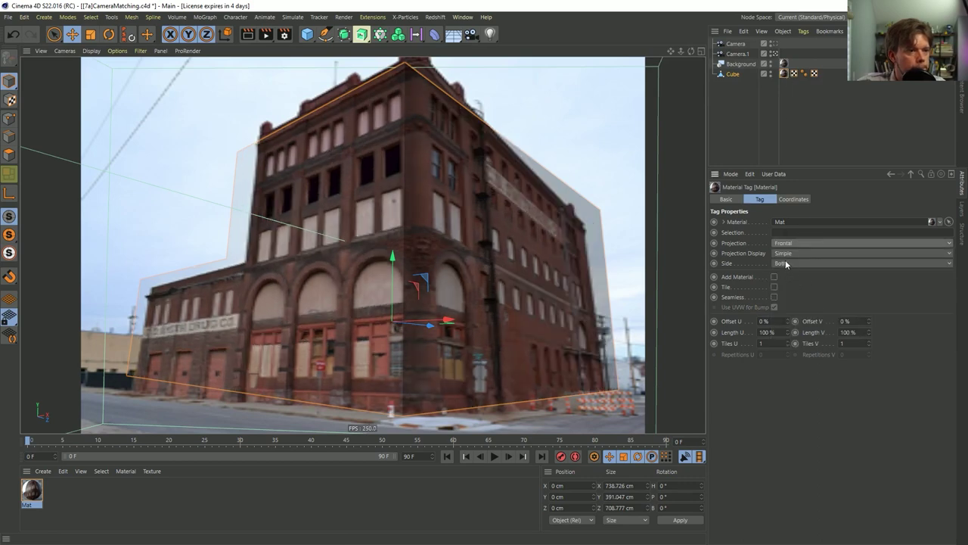
{"action": "left_click", "coordinate": [785, 74]}
{"action": "right_click", "coordinate": [784, 73]}
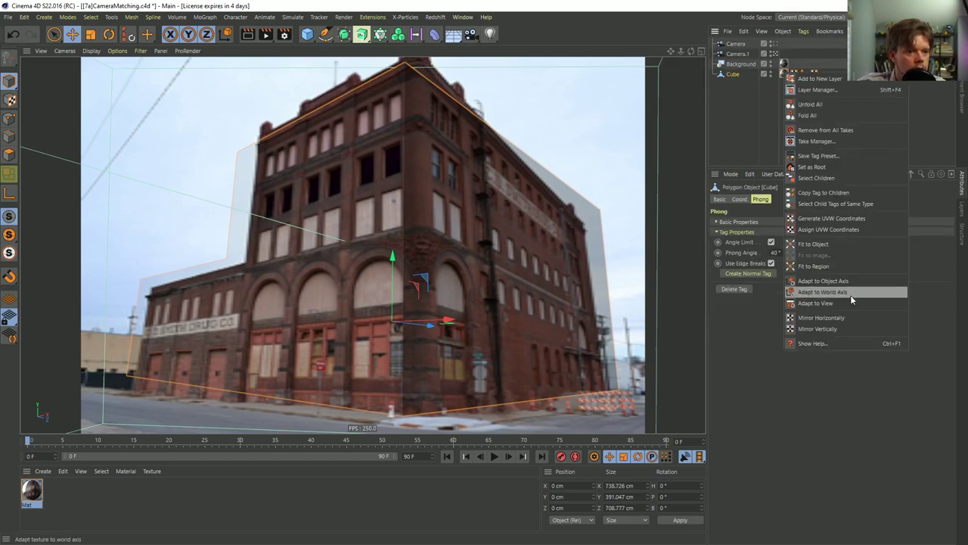
{"action": "left_click", "coordinate": [845, 218]}
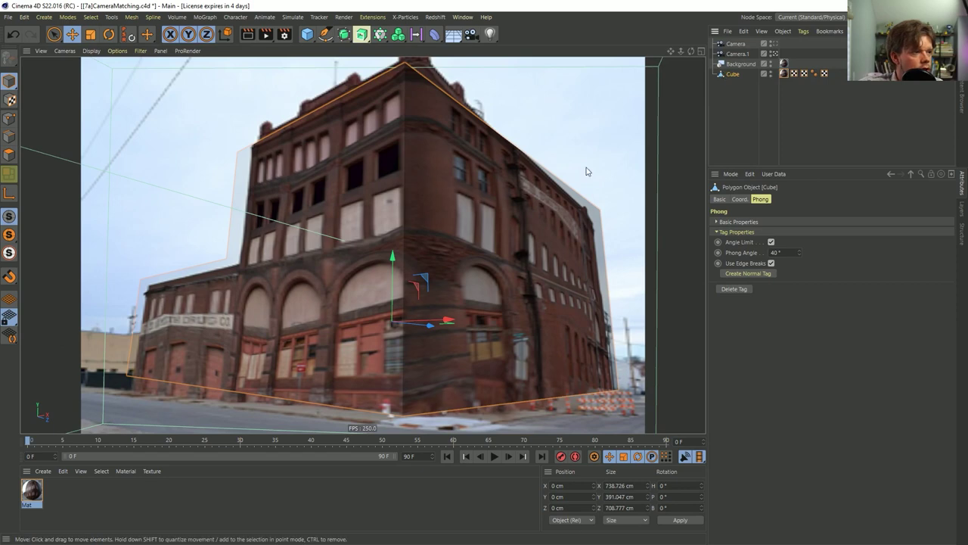
{"action": "key", "text": "ctrl+z"}
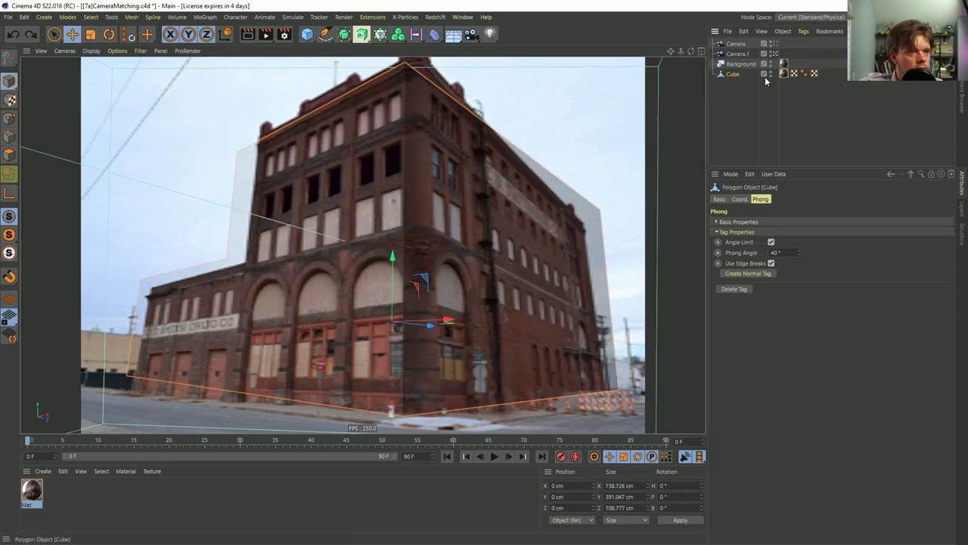
- Select all of the cube's polygons in Polygon mode and subdivide them once
{"action": "left_click", "coordinate": [9, 174]}
{"action": "key", "text": "ctrl+a"}
{"action": "right_click", "coordinate": [403, 274]}
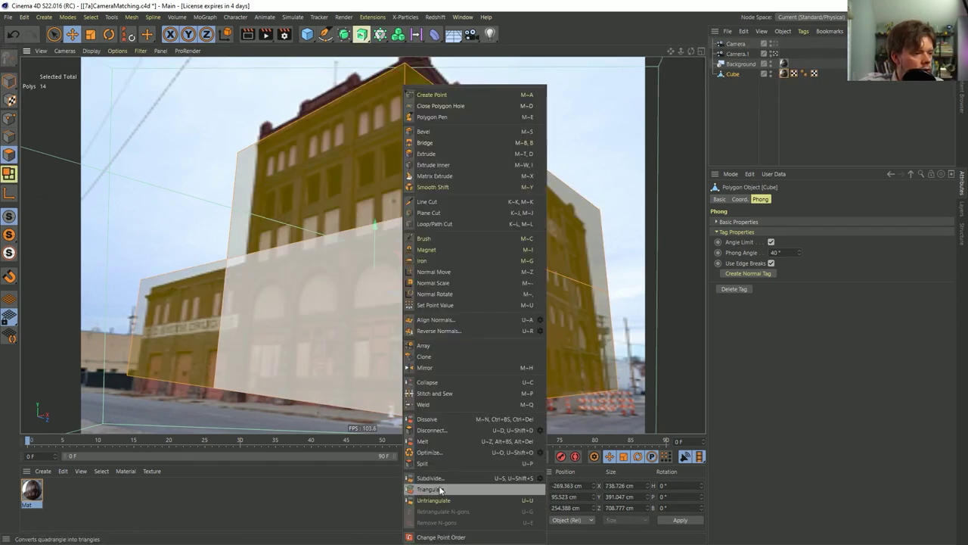
{"action": "left_click", "coordinate": [534, 478]}
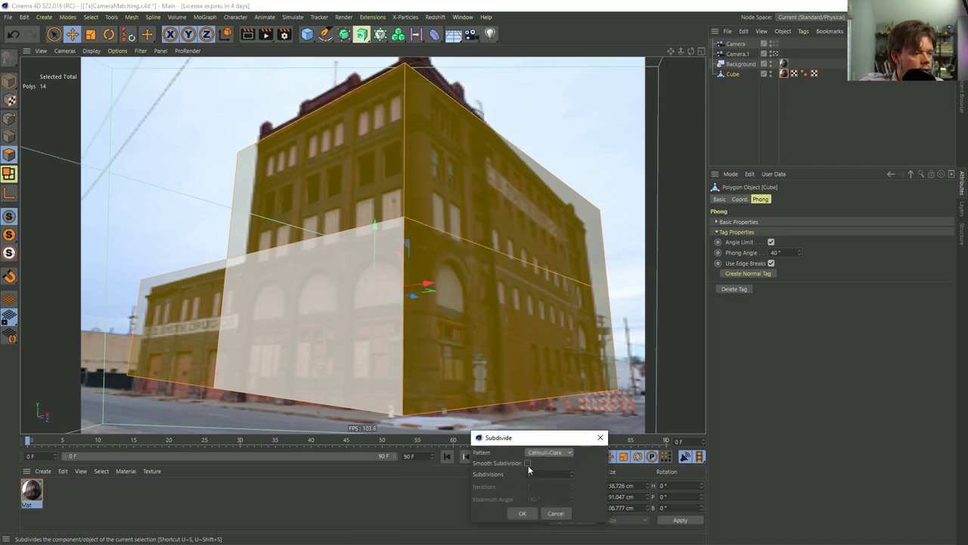
{"action": "left_click", "coordinate": [522, 513]}
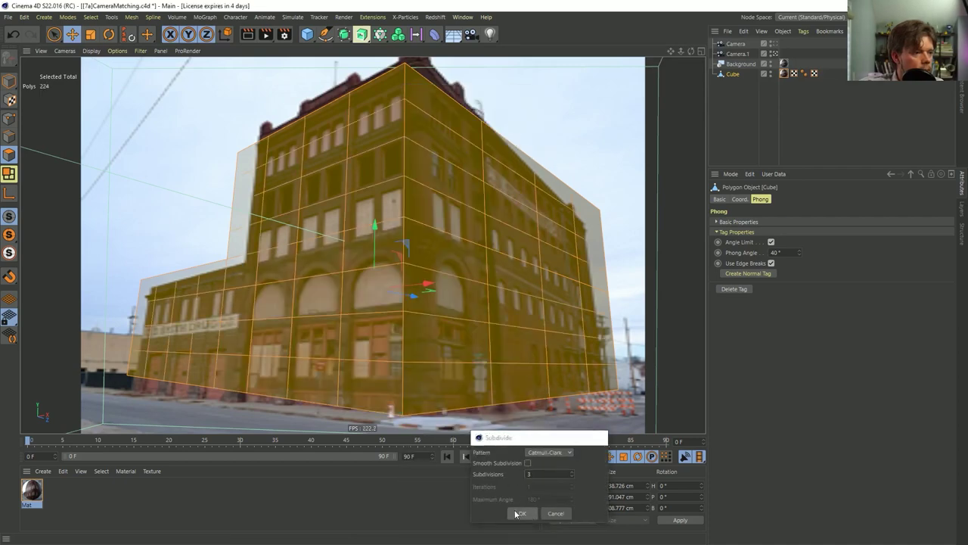
- Generate UVW coordinates from the material tag, then undo that bake
{"action": "left_click", "coordinate": [804, 112]}
{"action": "left_click", "coordinate": [783, 72]}
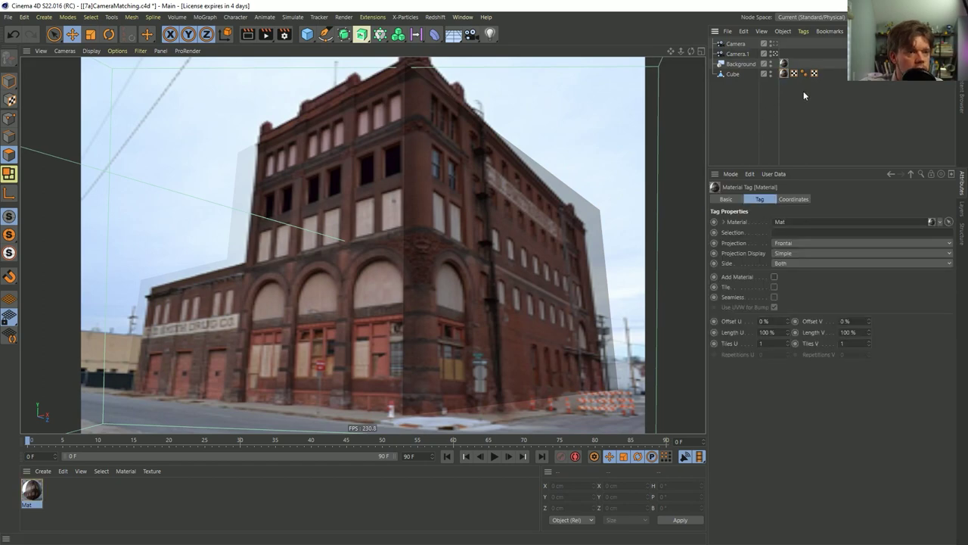
{"action": "right_click", "coordinate": [784, 73]}
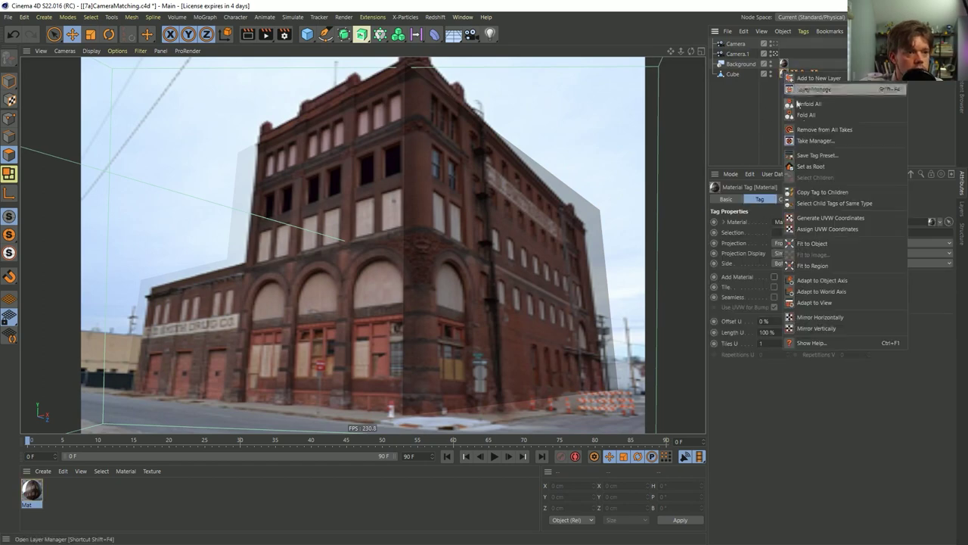
{"action": "left_click", "coordinate": [838, 219]}
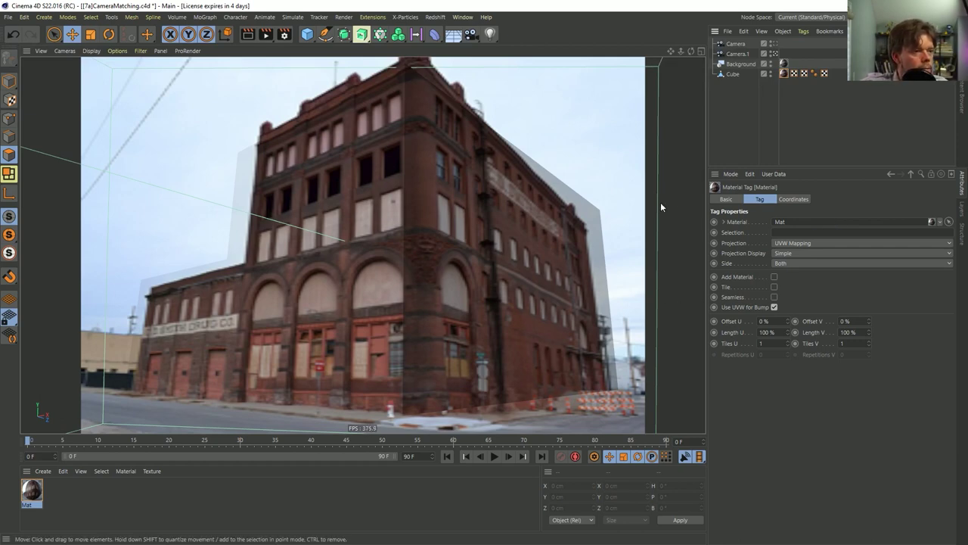
{"action": "key", "text": "ctrl+z"}
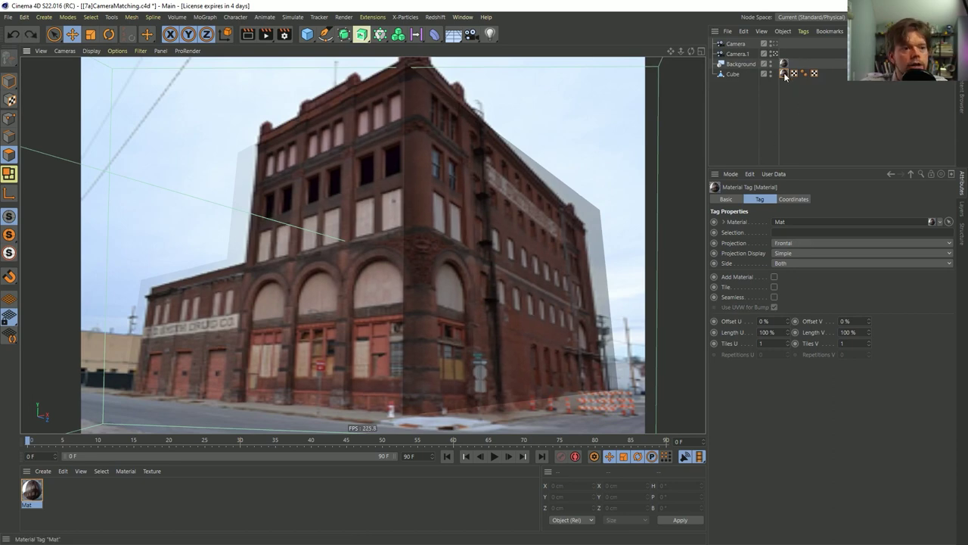
- Undo the single subdivision and re-subdivide the cube with a higher Subdivisions value
{"action": "left_click", "coordinate": [358, 193]}
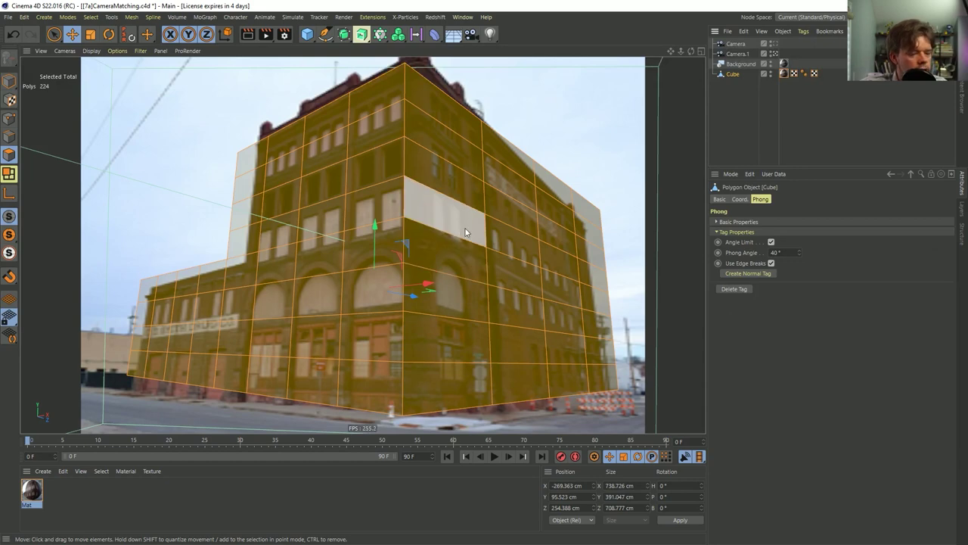
{"action": "key", "text": "ctrl+z"}
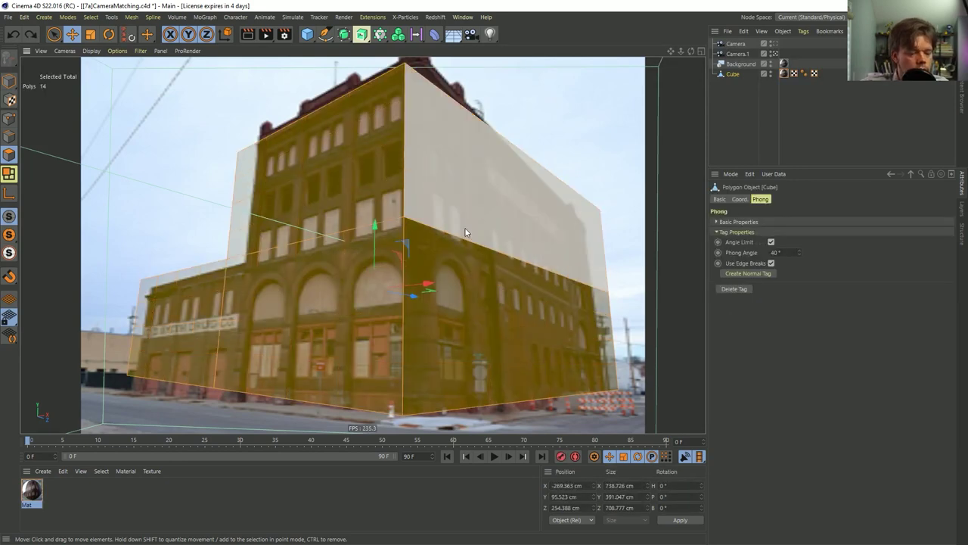
{"action": "right_click", "coordinate": [467, 233]}
{"action": "left_click", "coordinate": [467, 244]}
{"action": "double_click", "coordinate": [470, 224]}
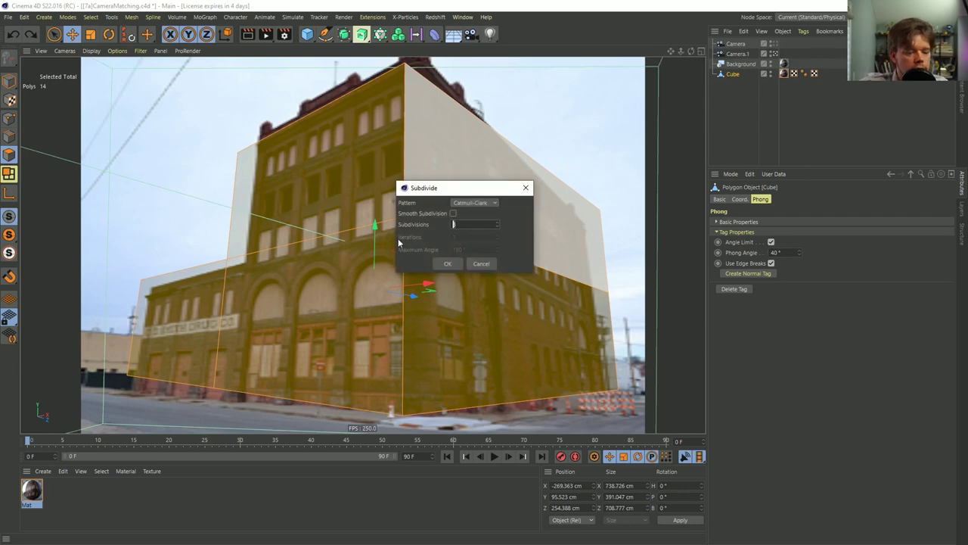
{"action": "left_click", "coordinate": [447, 264]}
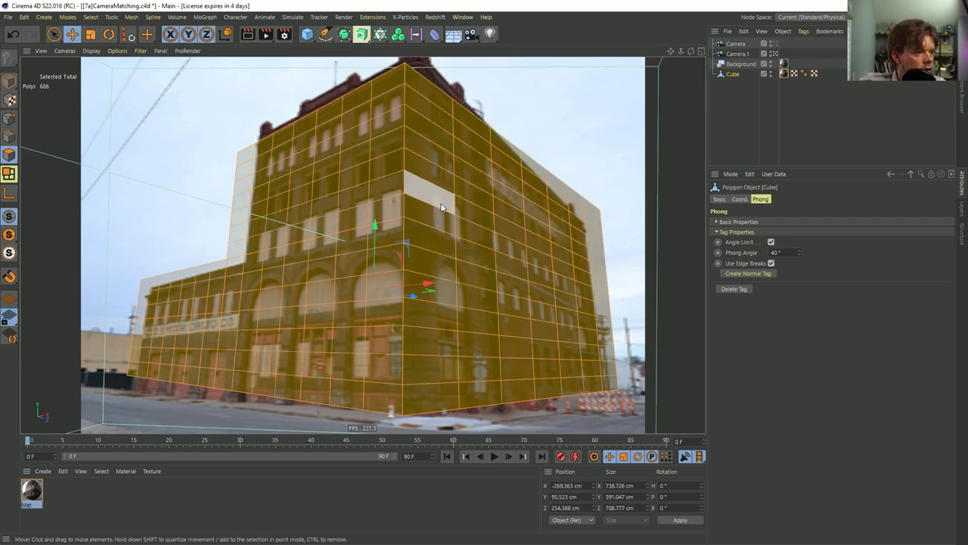
- Subdivide the cube again with U~S, then generate UVW coordinates from its material tag
{"action": "key", "text": "u"}
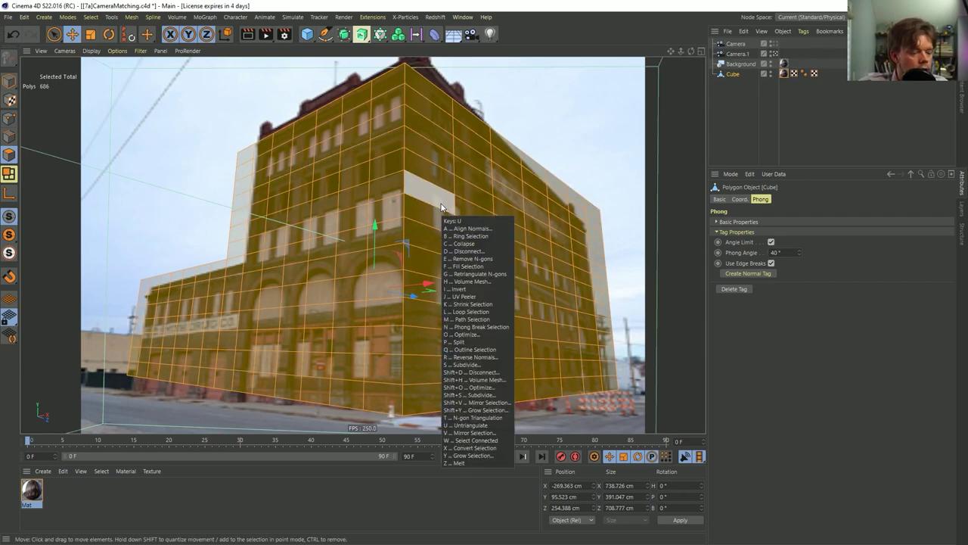
{"action": "key", "text": "s"}
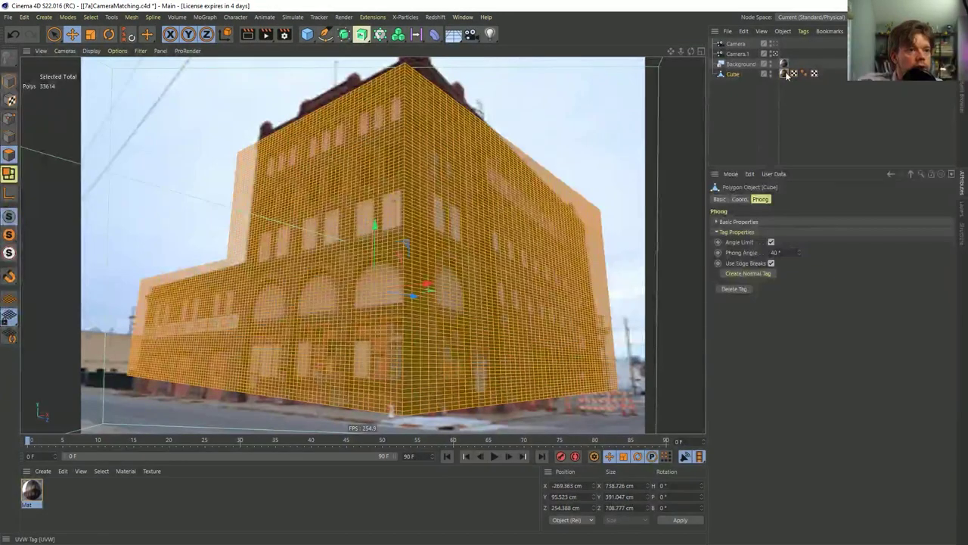
{"action": "left_click", "coordinate": [785, 73]}
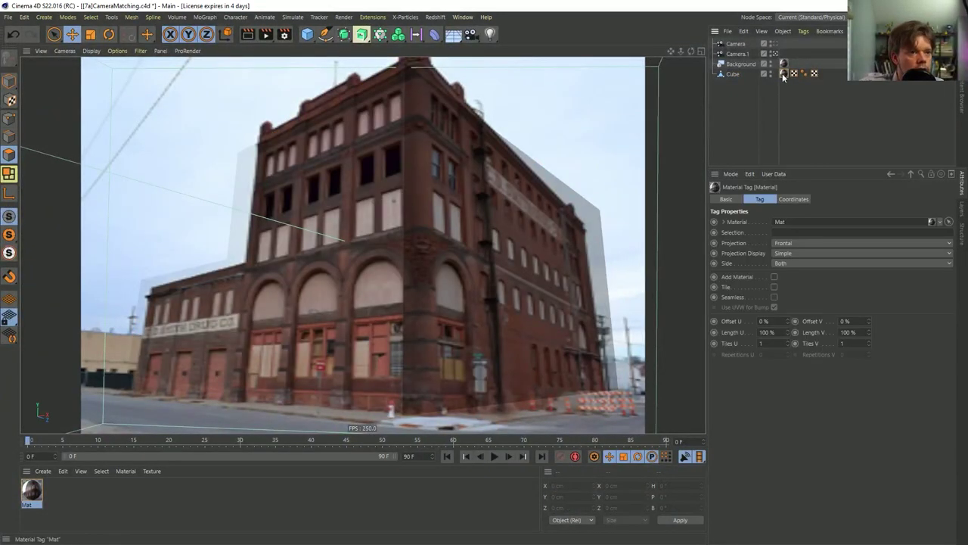
{"action": "left_click", "coordinate": [733, 73]}
{"action": "left_click", "coordinate": [784, 73], "text": "ctrl"}
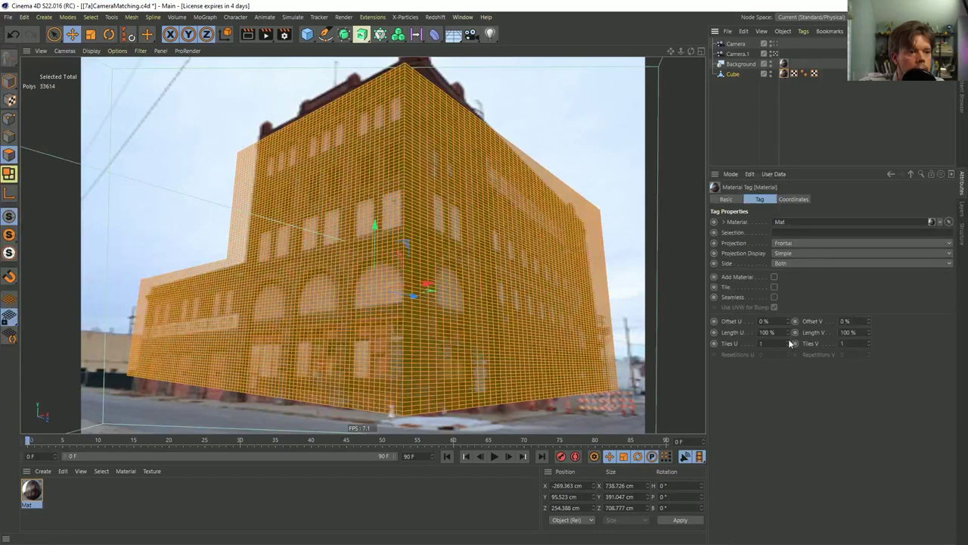
{"action": "right_click", "coordinate": [785, 73]}
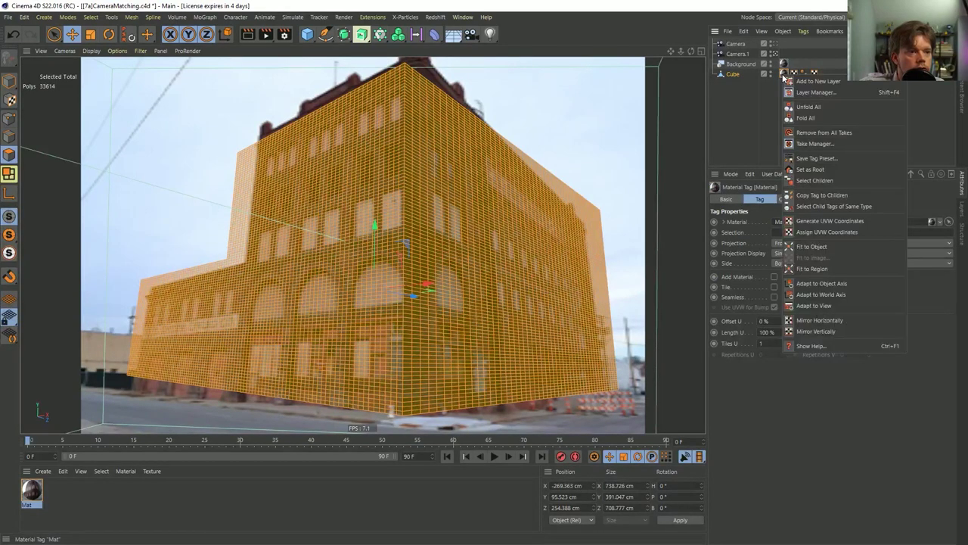
{"action": "left_click", "coordinate": [827, 222]}
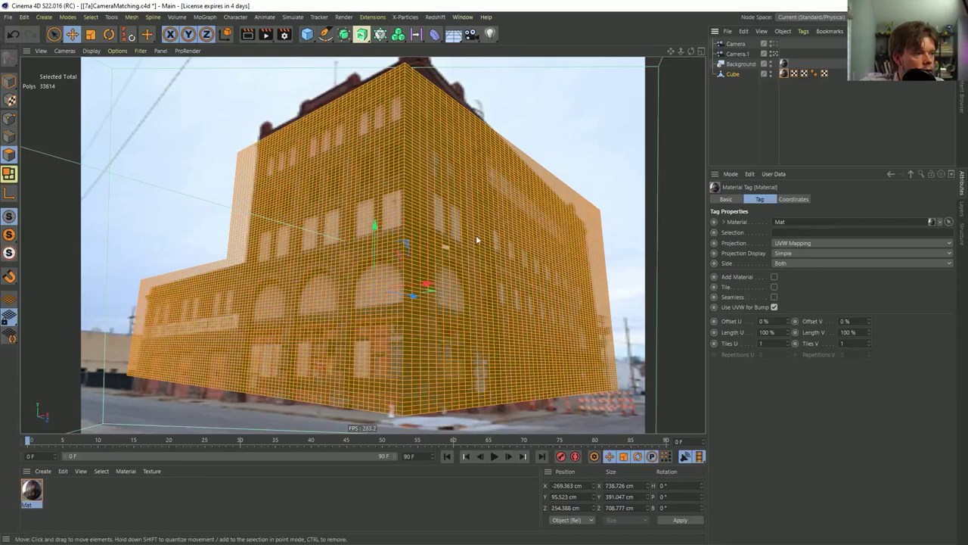
{"action": "left_click", "coordinate": [741, 104]}
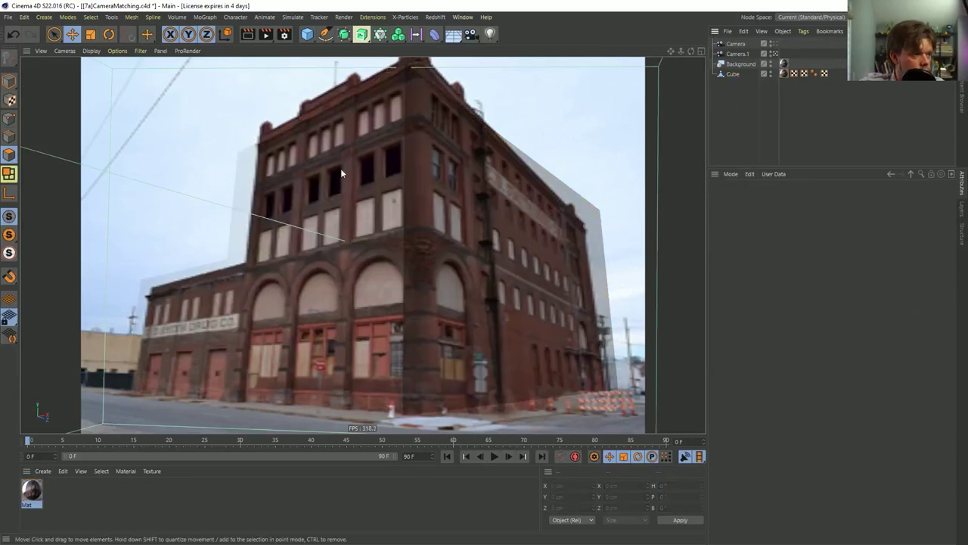
{"action": "left_click", "coordinate": [734, 75]}
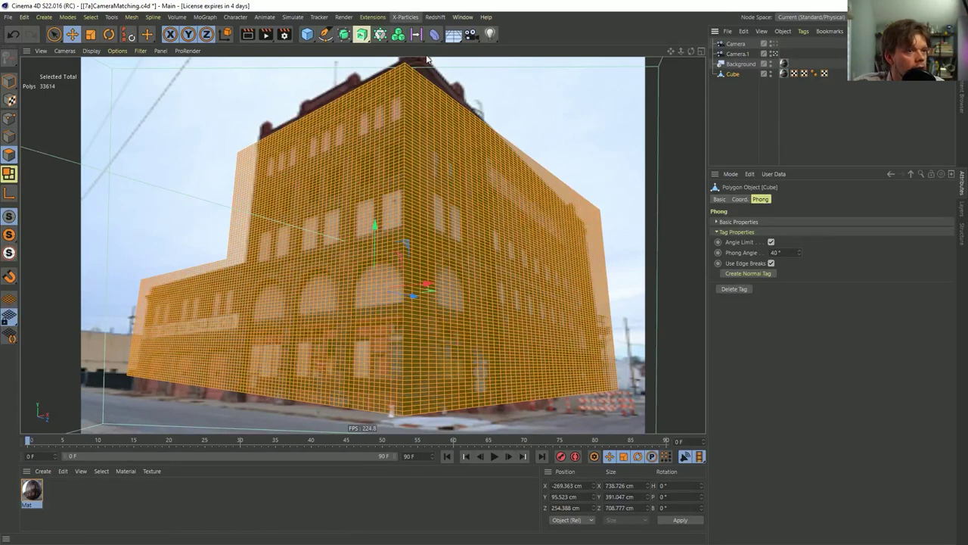
{"action": "left_click", "coordinate": [346, 37]}
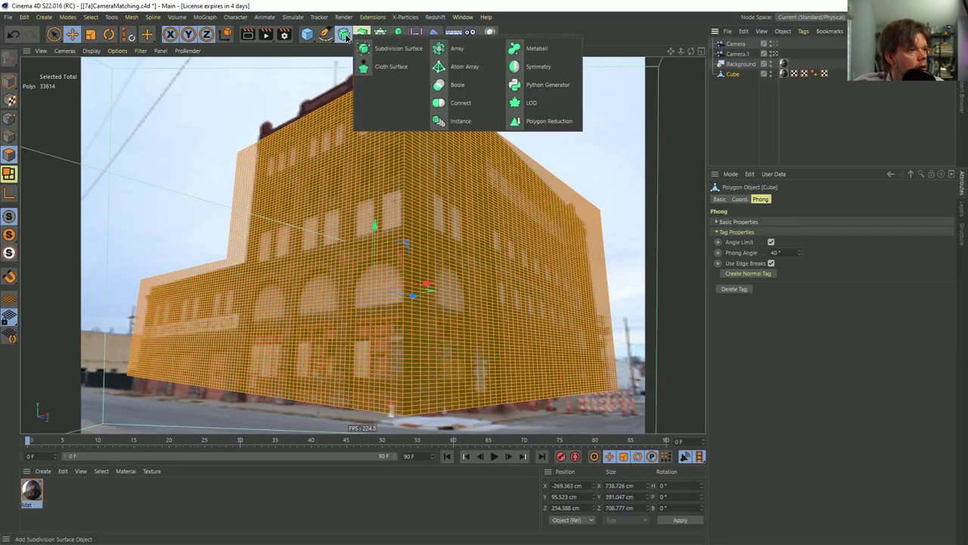
{"action": "left_click", "coordinate": [549, 121]}
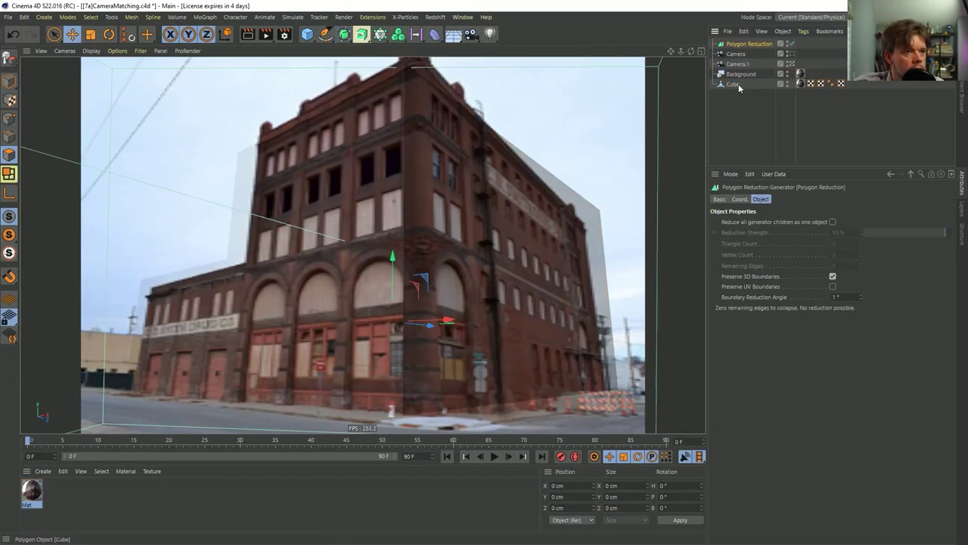
{"action": "left_click_drag", "start_coordinate": [747, 46], "coordinate": [748, 47]}
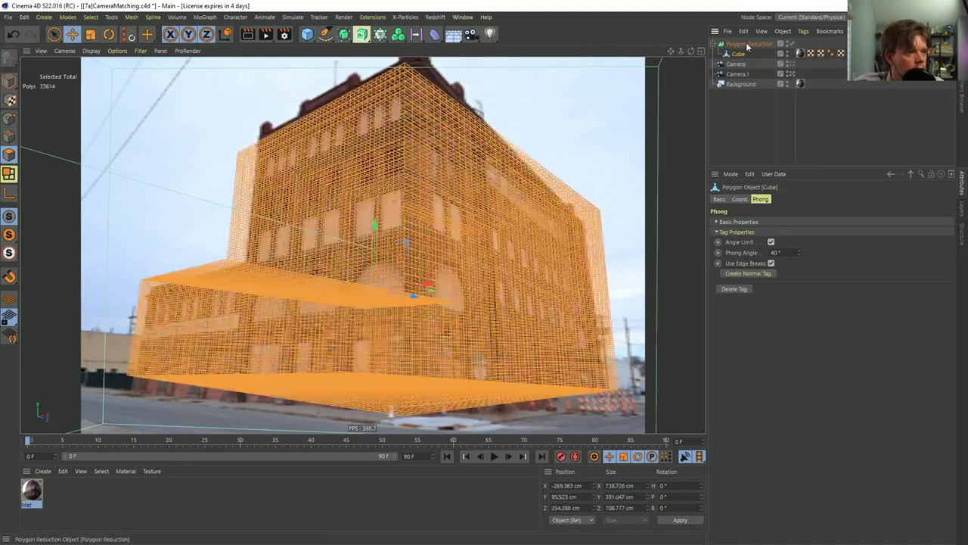
{"action": "left_click", "coordinate": [731, 146]}
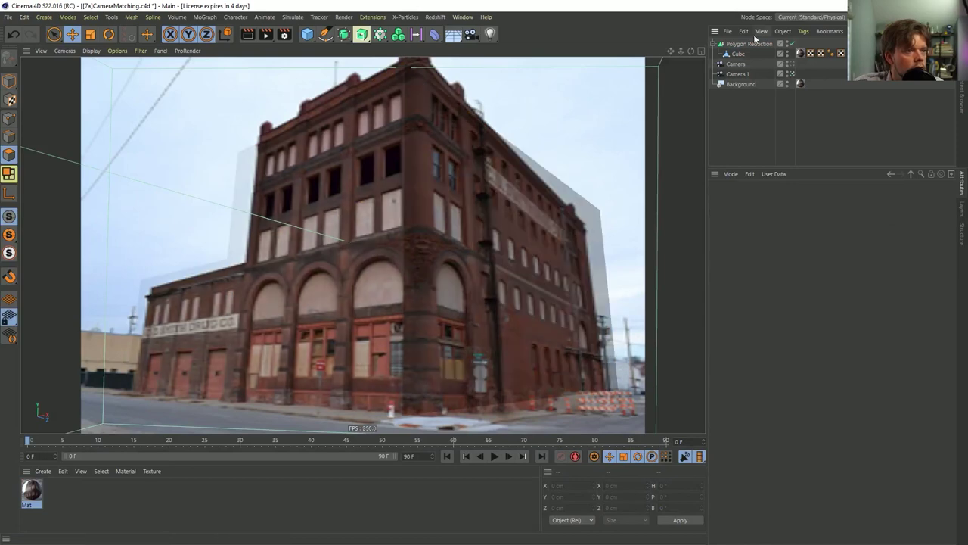
{"action": "left_click", "coordinate": [750, 46]}
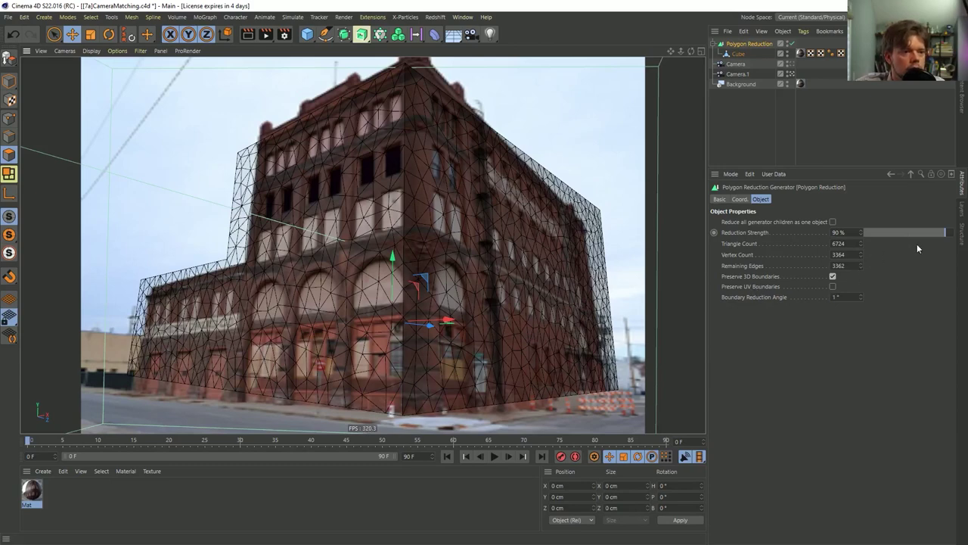
{"action": "left_click_drag", "start_coordinate": [947, 236], "coordinate": [957, 236]}
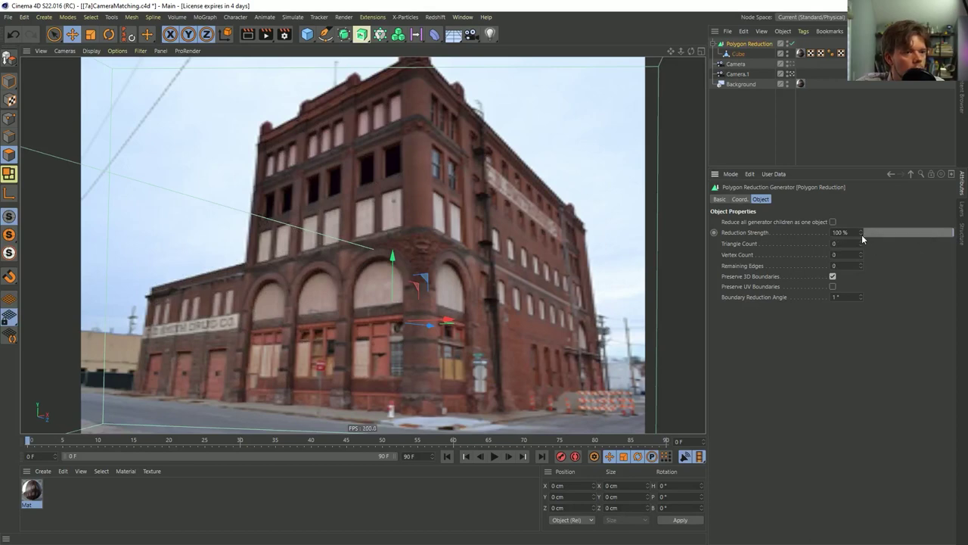
{"action": "left_click", "coordinate": [861, 235]}
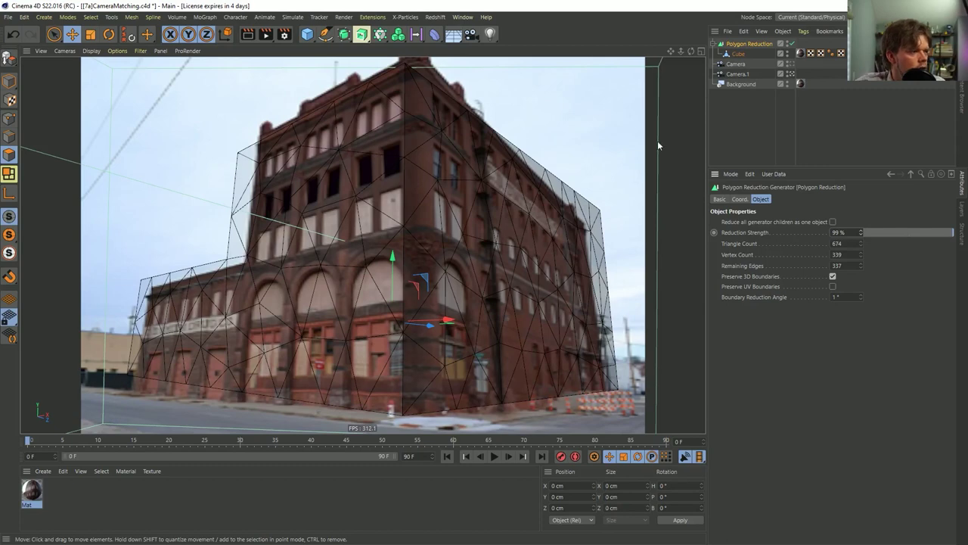
{"action": "left_click_drag", "start_coordinate": [733, 56], "coordinate": [728, 60]}
{"action": "left_click", "coordinate": [735, 44]}
- Delete the Polygon Reduction generator and dissolve a band of horizontal edge loops across the facade
{"action": "key", "text": "Delete"}
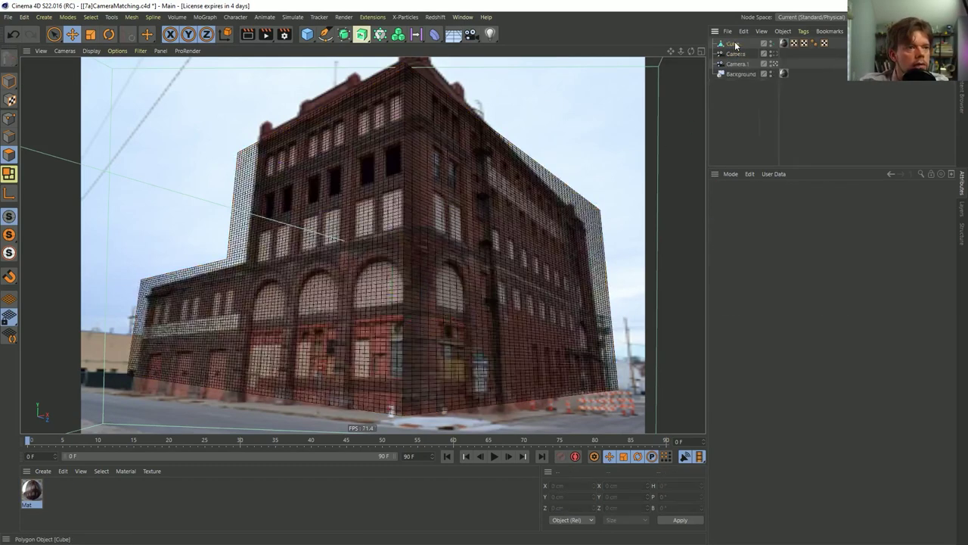
{"action": "left_click", "coordinate": [732, 44]}
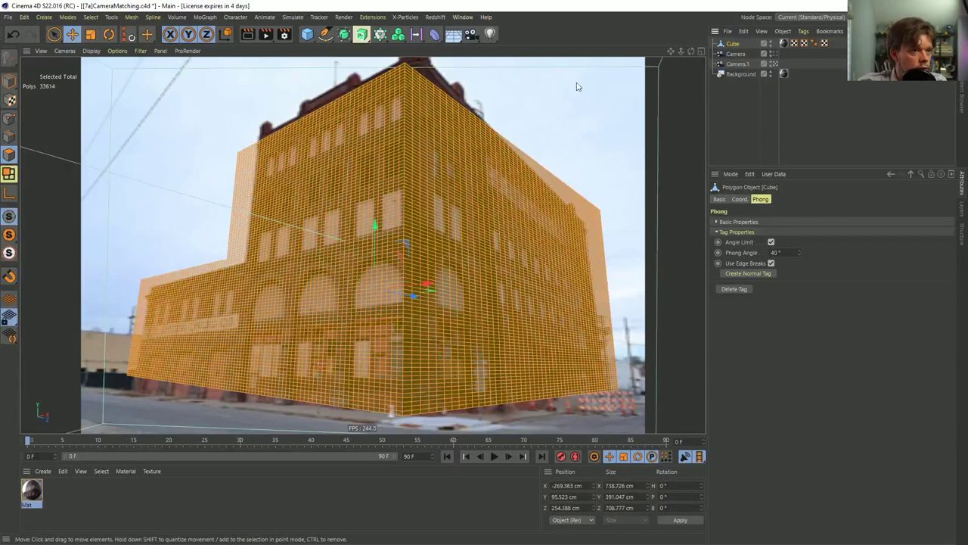
{"action": "left_click", "coordinate": [10, 154]}
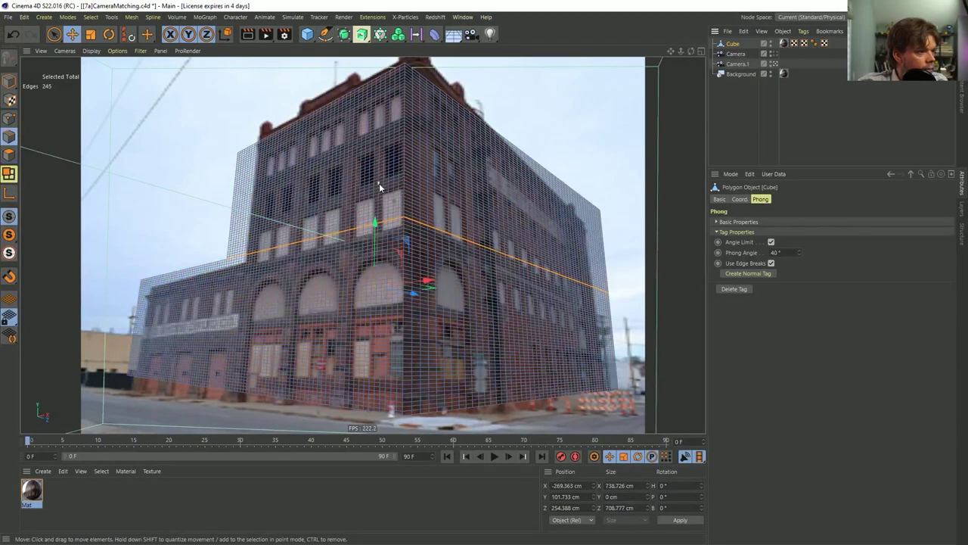
{"action": "key", "text": "u"}
{"action": "key", "text": "l"}
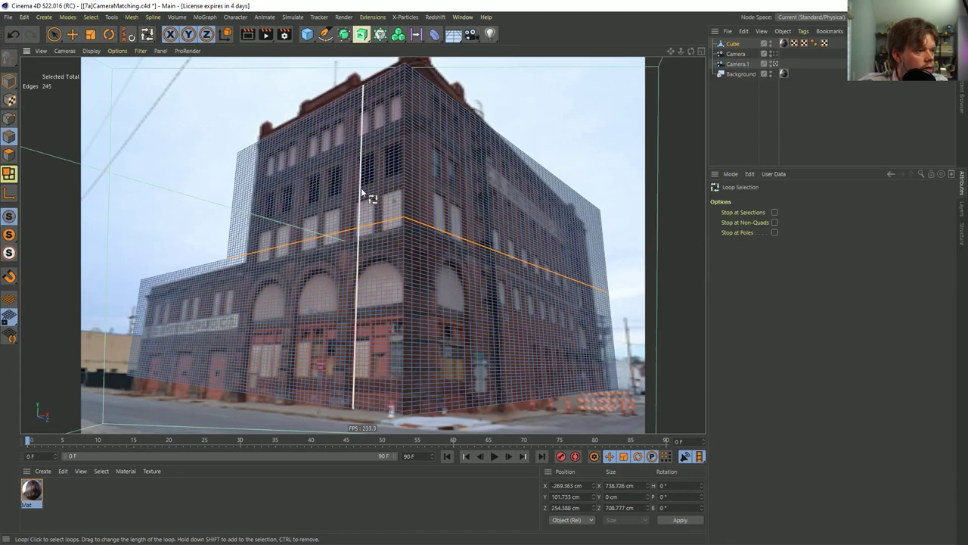
{"action": "left_click", "coordinate": [361, 194]}
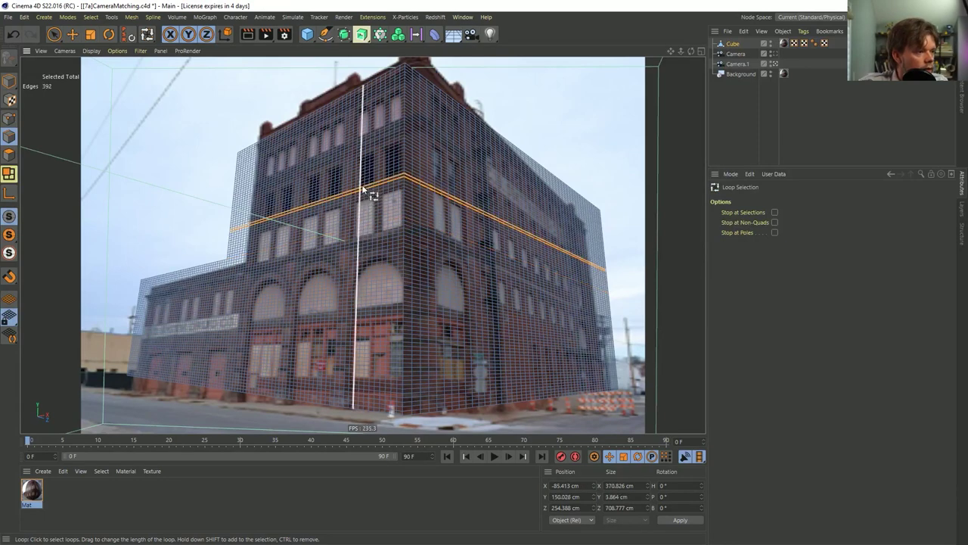
{"action": "left_click_drag", "start_coordinate": [363, 186], "coordinate": [367, 177]}
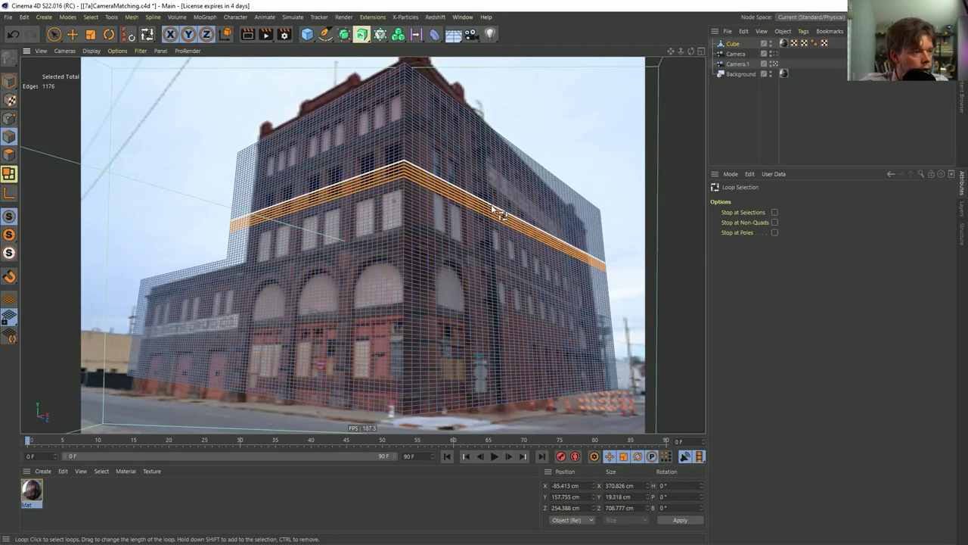
{"action": "key", "text": "m"}
{"action": "key", "text": "n"}
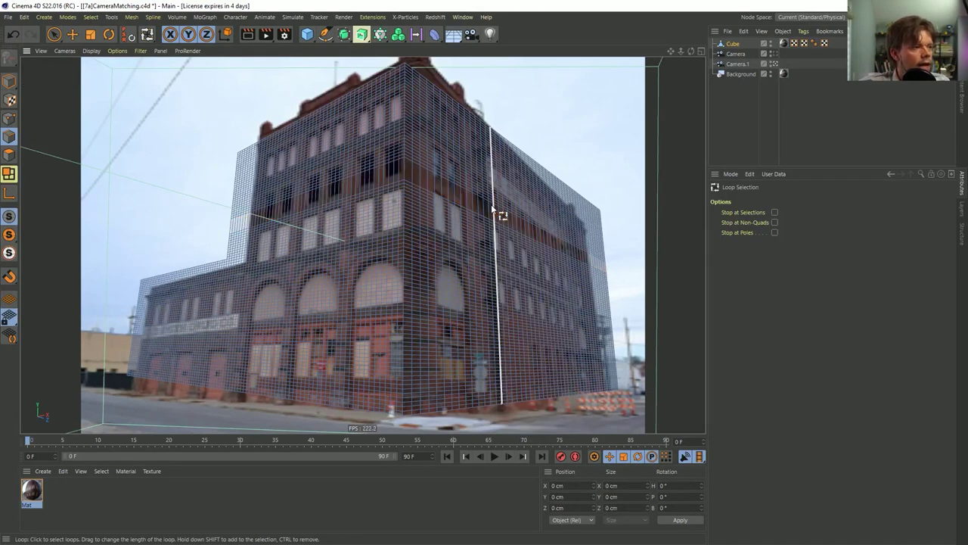
- Dissolve a band of horizontal edge loops across the upper floors
{"action": "left_click", "coordinate": [447, 179]}
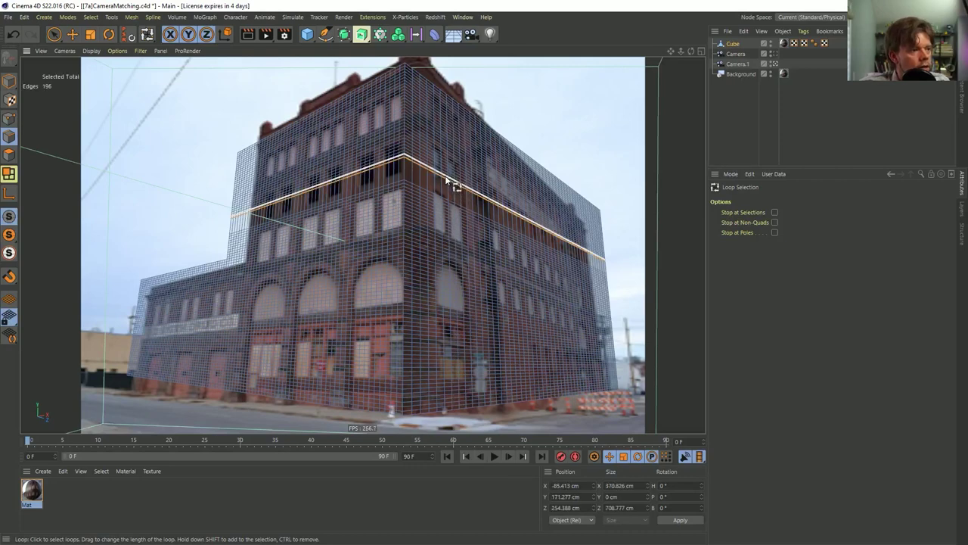
{"action": "left_click_drag", "start_coordinate": [447, 179], "coordinate": [424, 226]}
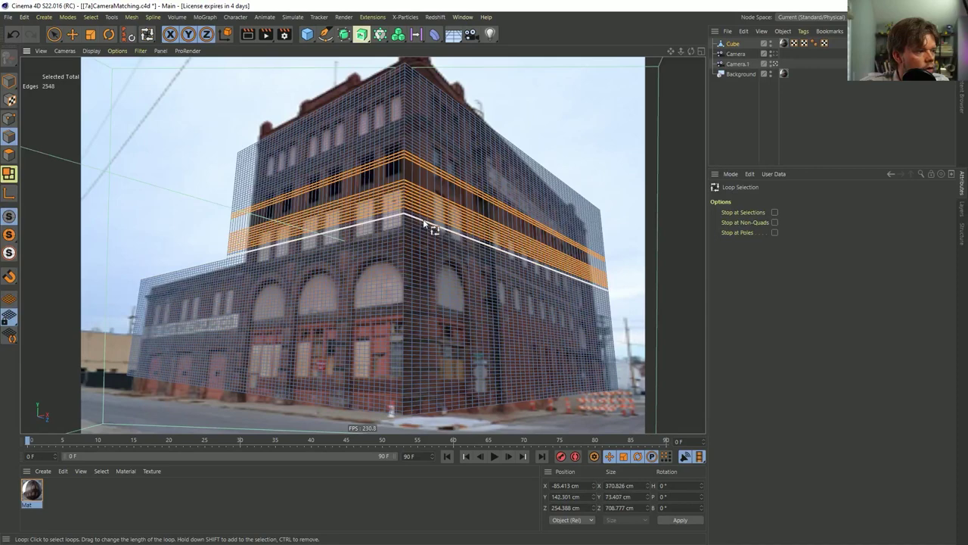
{"action": "left_click", "coordinate": [423, 218], "text": "shift"}
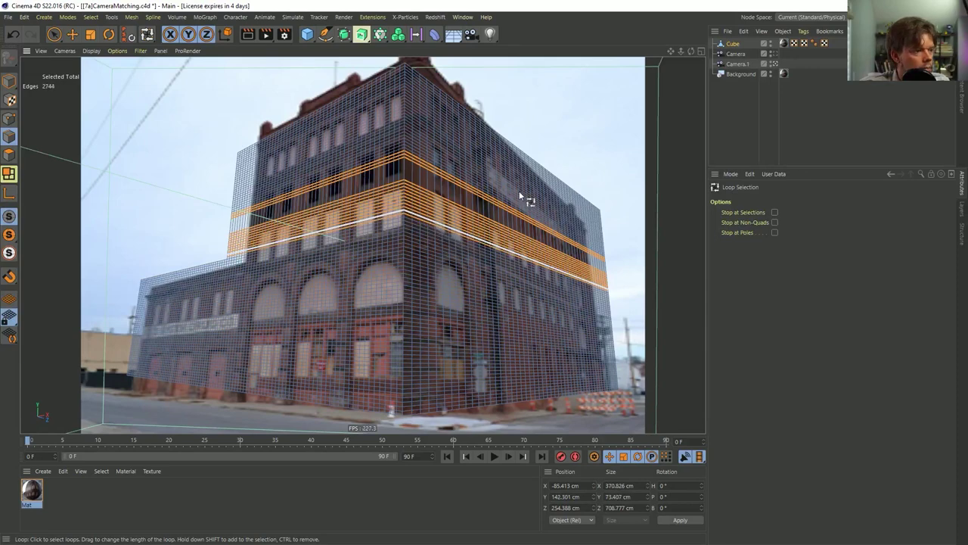
{"action": "key", "text": "ctrl+shift+a"}
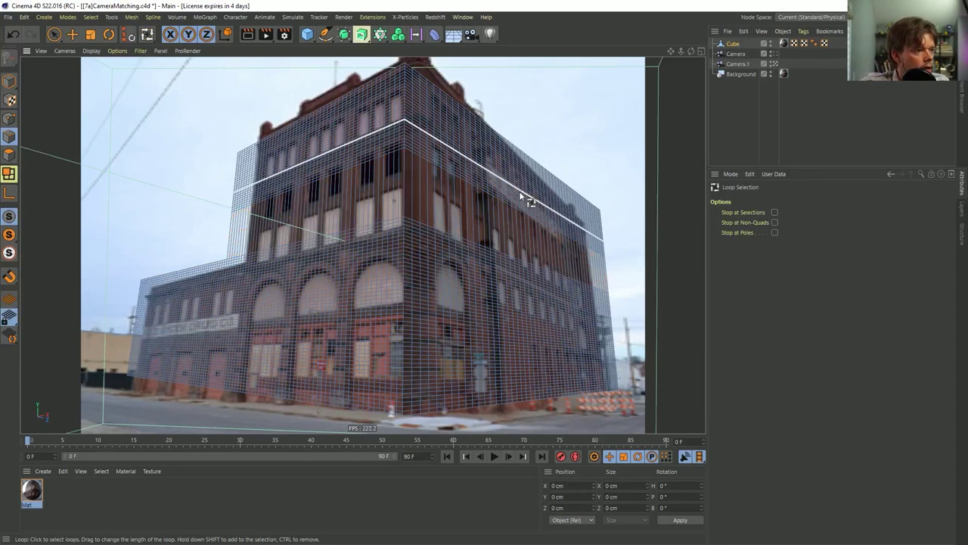
- Dissolve the band of horizontal edge loops on the lower facade below the roof line
{"action": "left_click", "coordinate": [419, 234]}
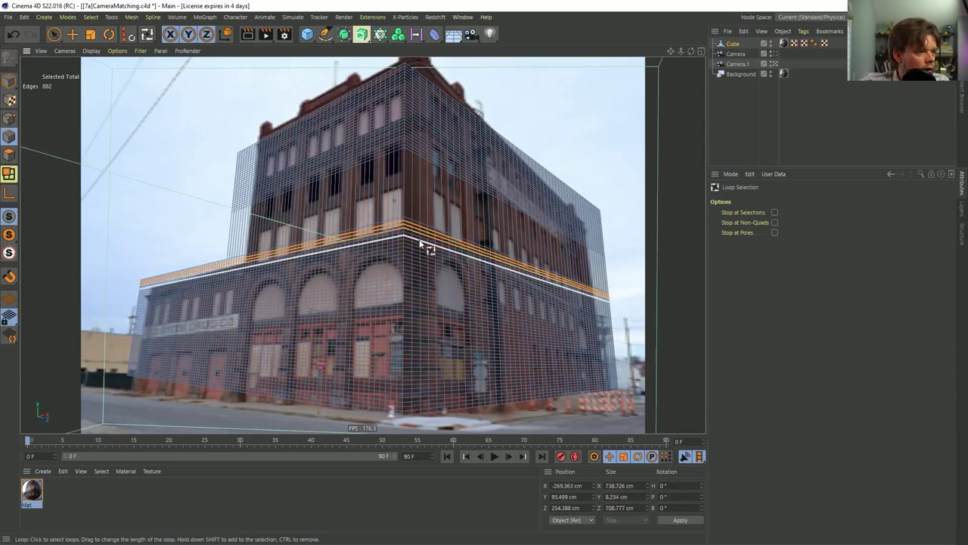
{"action": "left_click", "coordinate": [417, 238], "text": "shift"}
{"action": "left_click", "coordinate": [418, 245], "text": "shift"}
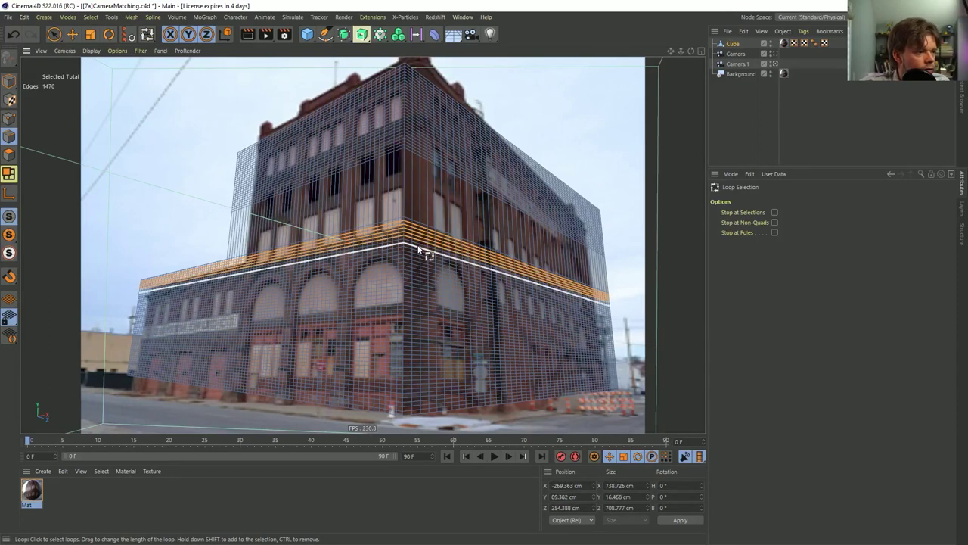
{"action": "left_click", "coordinate": [418, 251], "text": "shift"}
{"action": "left_click", "coordinate": [419, 255], "text": "shift"}
{"action": "left_click", "coordinate": [419, 258], "text": "shift"}
{"action": "left_click", "coordinate": [420, 263], "text": "shift"}
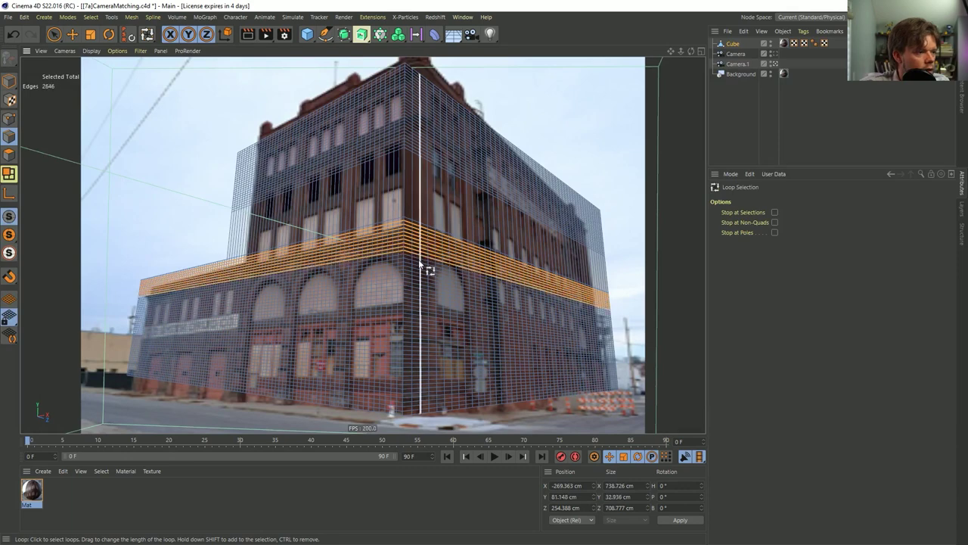
{"action": "left_click", "coordinate": [420, 267], "text": "shift"}
{"action": "left_click", "coordinate": [420, 270], "text": "shift"}
{"action": "left_click", "coordinate": [421, 274], "text": "shift"}
{"action": "left_click", "coordinate": [420, 278], "text": "shift"}
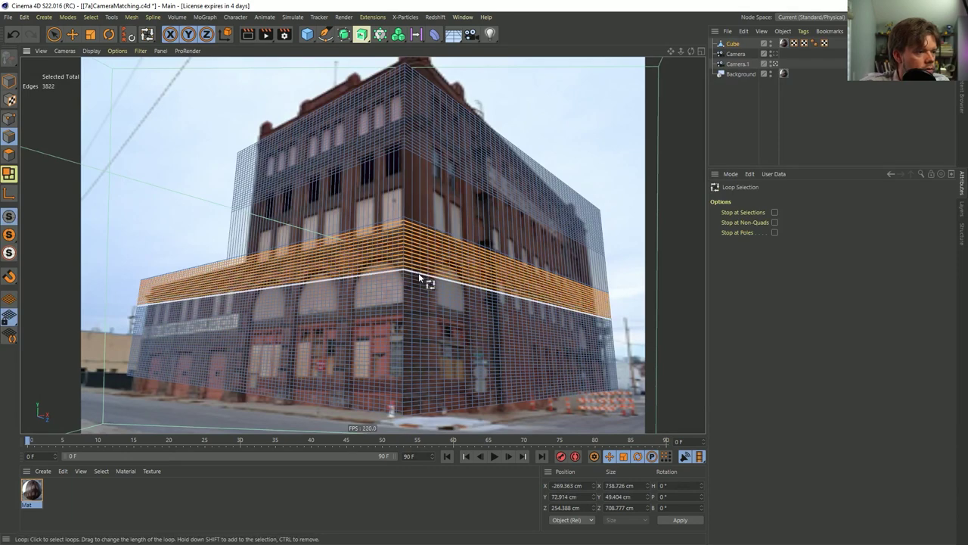
{"action": "left_click", "coordinate": [420, 282], "text": "shift"}
{"action": "left_click", "coordinate": [418, 286], "text": "shift"}
{"action": "left_click", "coordinate": [417, 290], "text": "shift"}
{"action": "left_click", "coordinate": [416, 294], "text": "shift"}
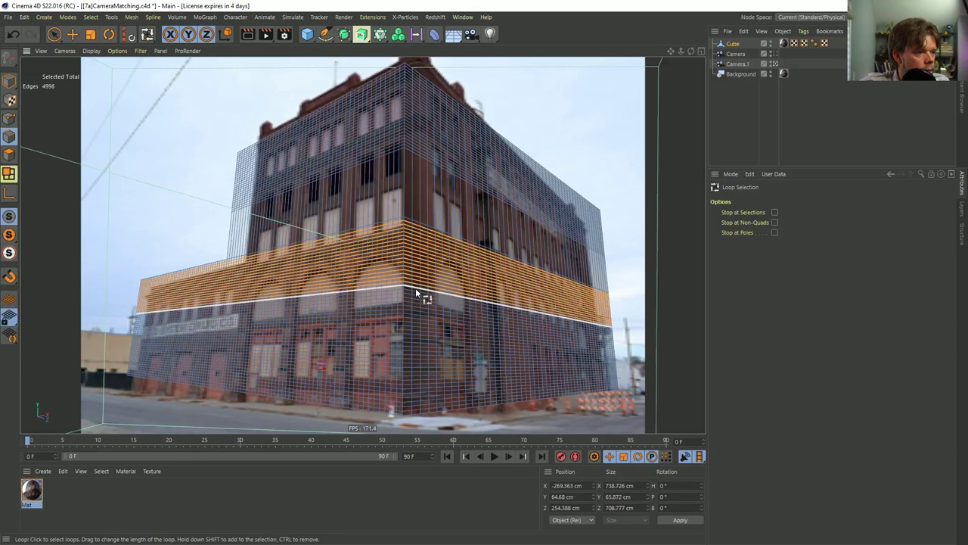
{"action": "left_click", "coordinate": [417, 296], "text": "shift"}
{"action": "left_click", "coordinate": [416, 297], "text": "shift"}
{"action": "left_click", "coordinate": [417, 298], "text": "shift"}
{"action": "left_click", "coordinate": [419, 300], "text": "shift"}
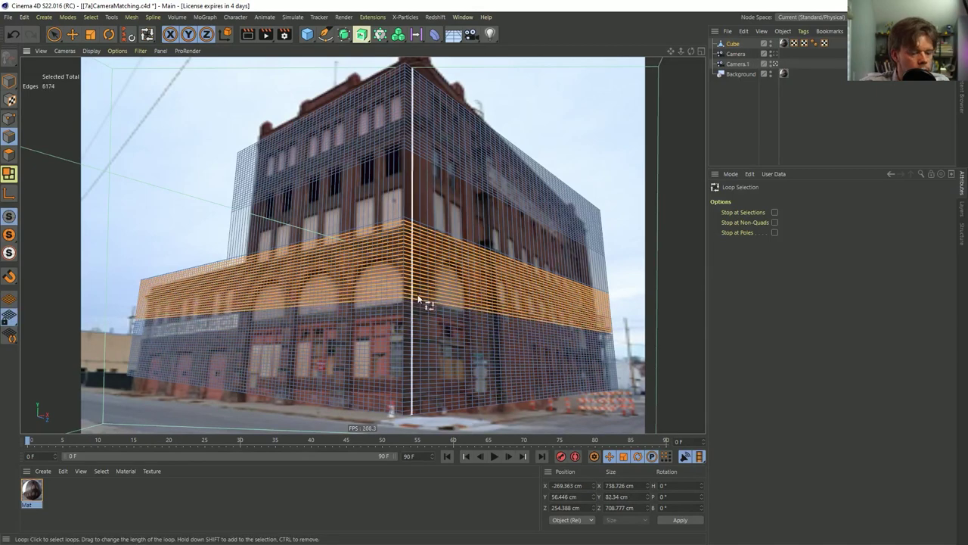
{"action": "key", "text": "ctrl+shift+a"}
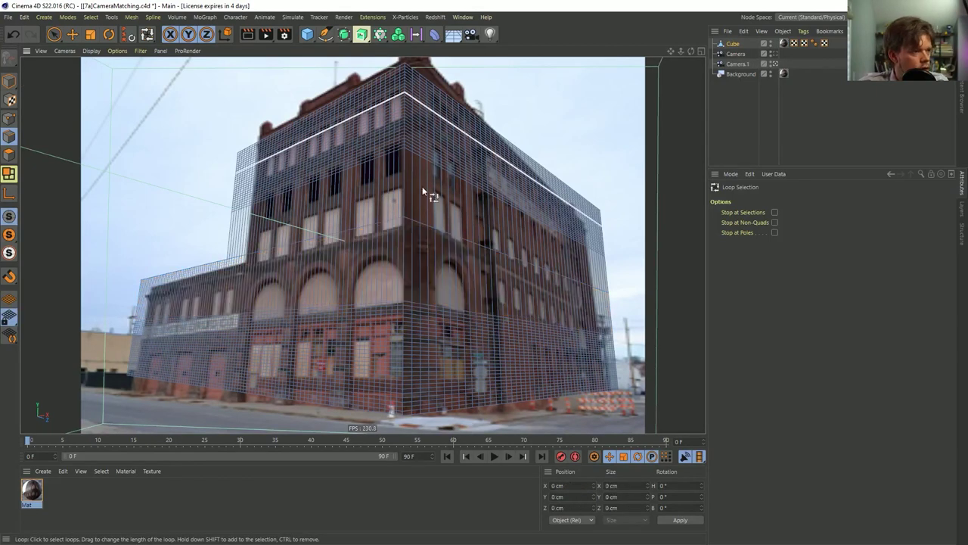
- Try selecting bands of vertical edge loops near the building corner, then clear the selection
{"action": "left_click", "coordinate": [395, 195]}
{"action": "left_click_drag", "start_coordinate": [395, 194], "coordinate": [330, 215]}
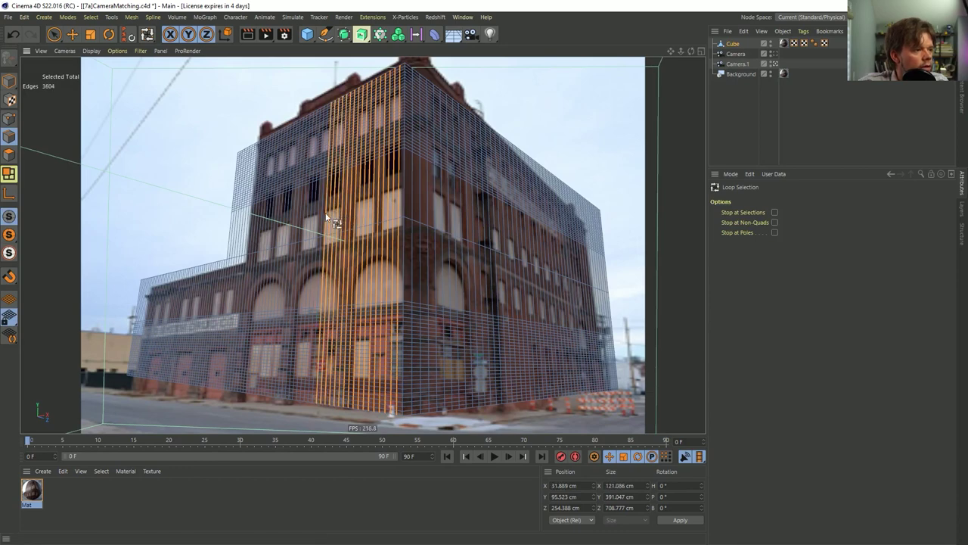
{"action": "left_click", "coordinate": [491, 111]}
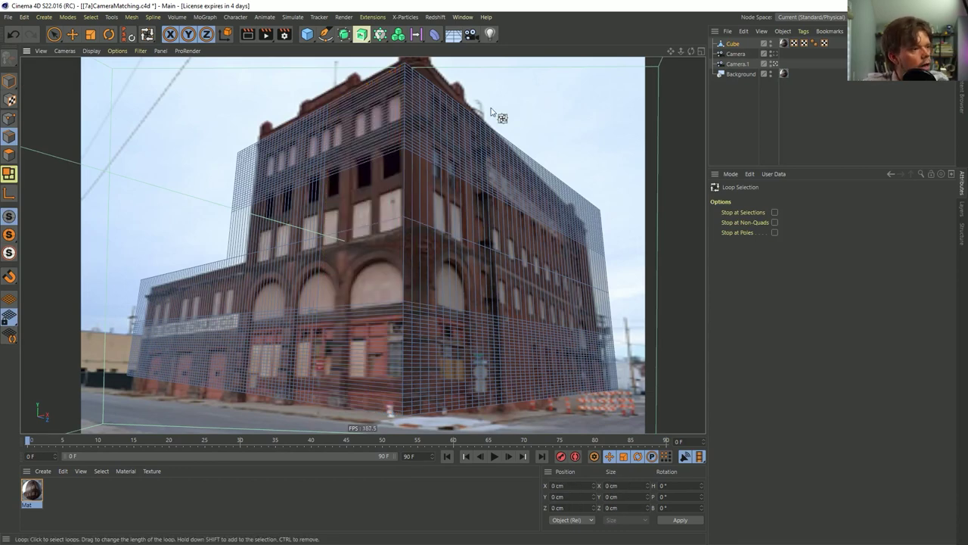
{"action": "left_click_drag", "start_coordinate": [464, 180], "coordinate": [374, 221]}
{"action": "left_click", "coordinate": [375, 221], "text": "ctrl"}
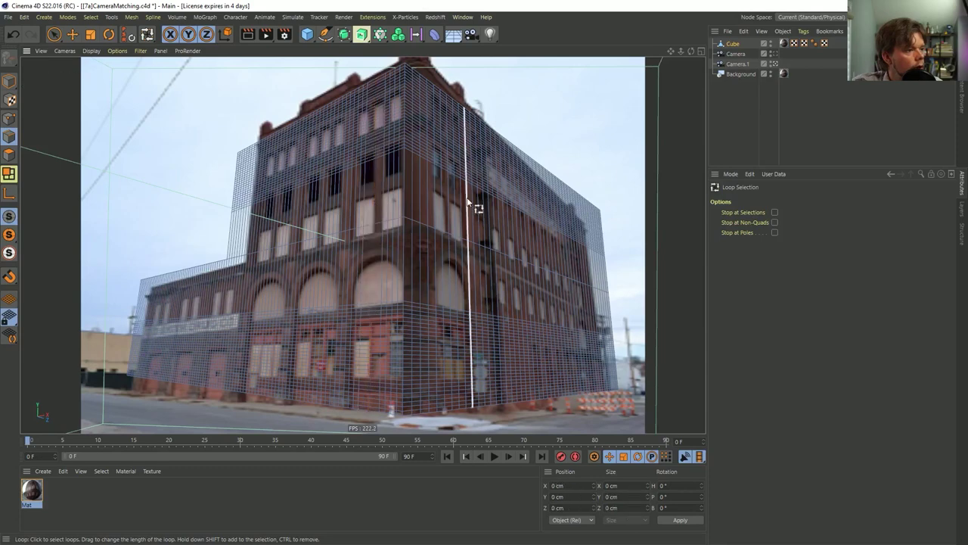
{"action": "right_click", "coordinate": [342, 219]}
{"action": "key", "text": "Escape"}
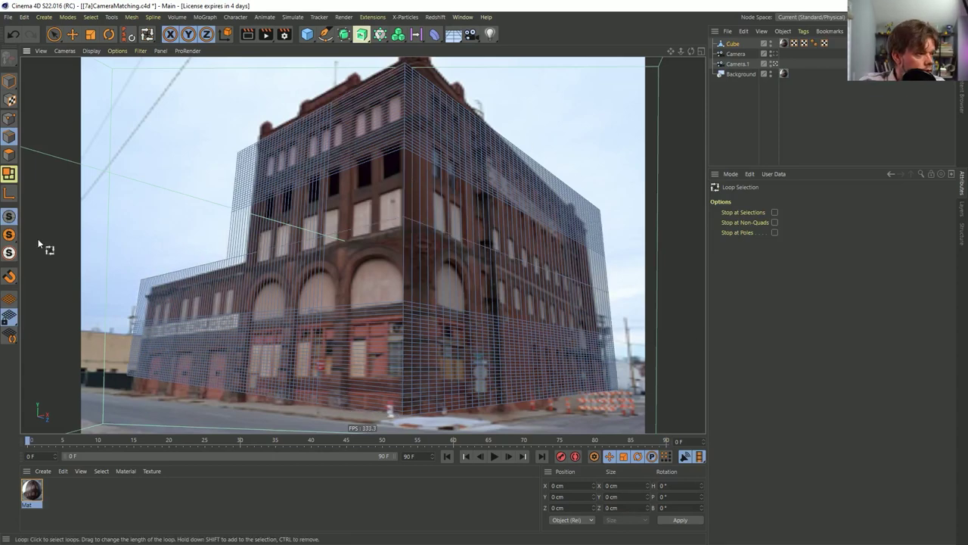
- Untriangulate all polygons with Create N-gon enabled, leaving 1165 polygons including 8 N-gons
{"action": "key", "text": "ctrl+a"}
{"action": "right_click", "coordinate": [342, 230]}
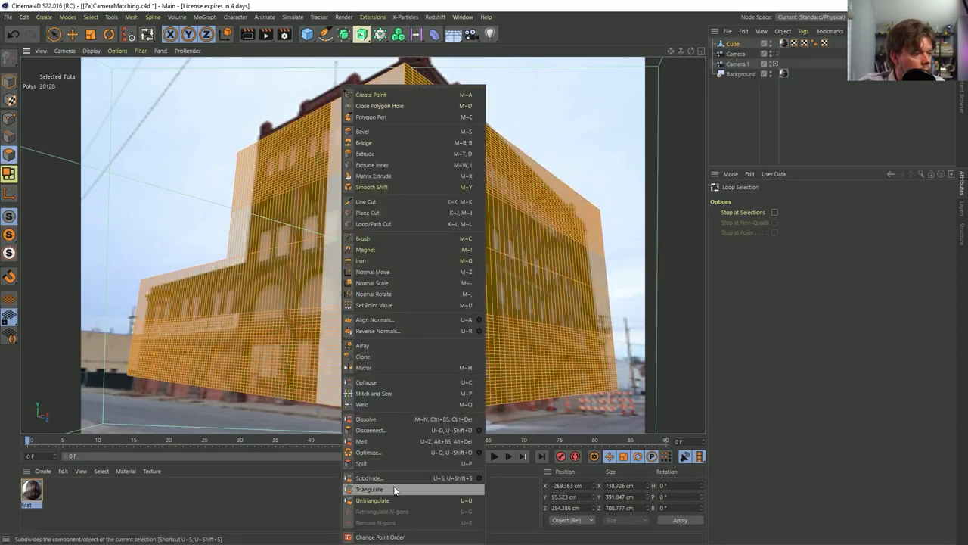
{"action": "left_click", "coordinate": [424, 501]}
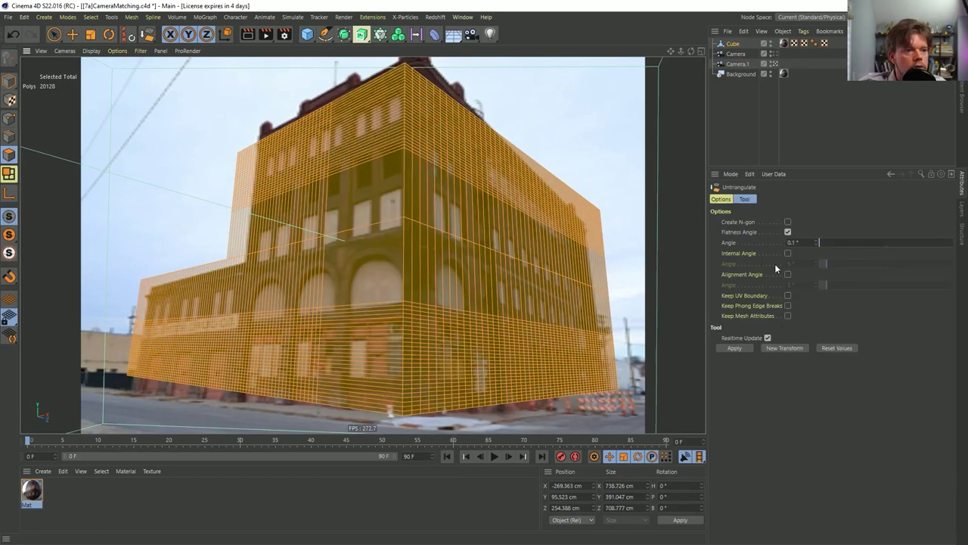
{"action": "left_click", "coordinate": [788, 223]}
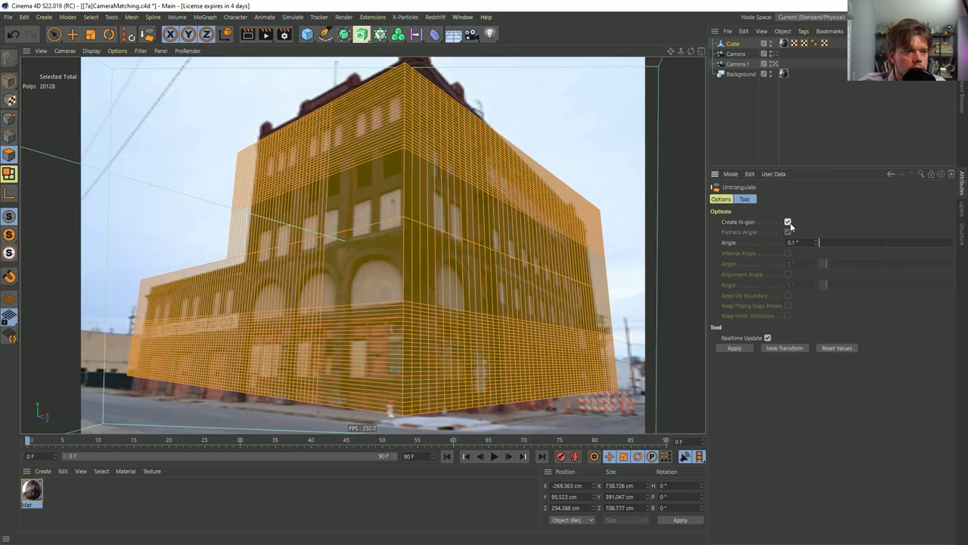
{"action": "left_click", "coordinate": [735, 348]}
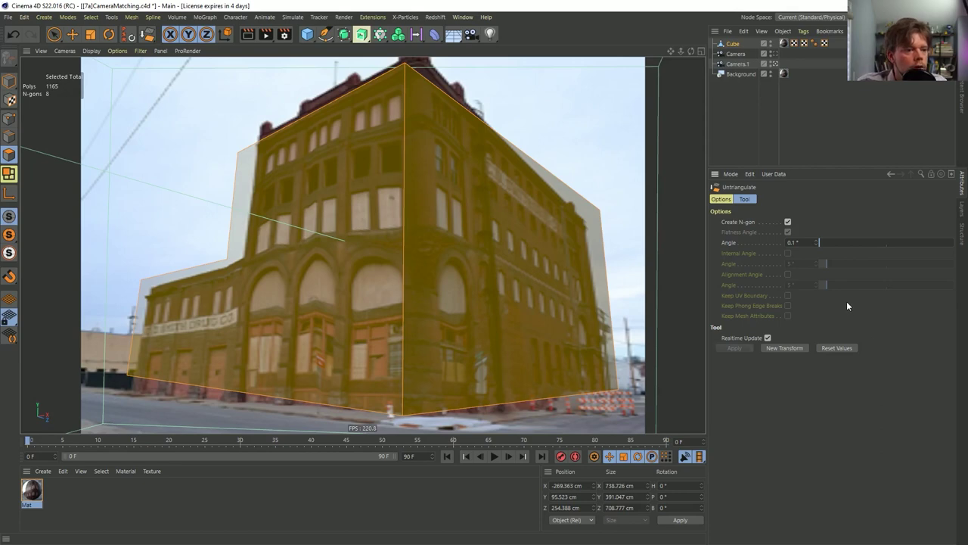
{"action": "left_click", "coordinate": [717, 128]}
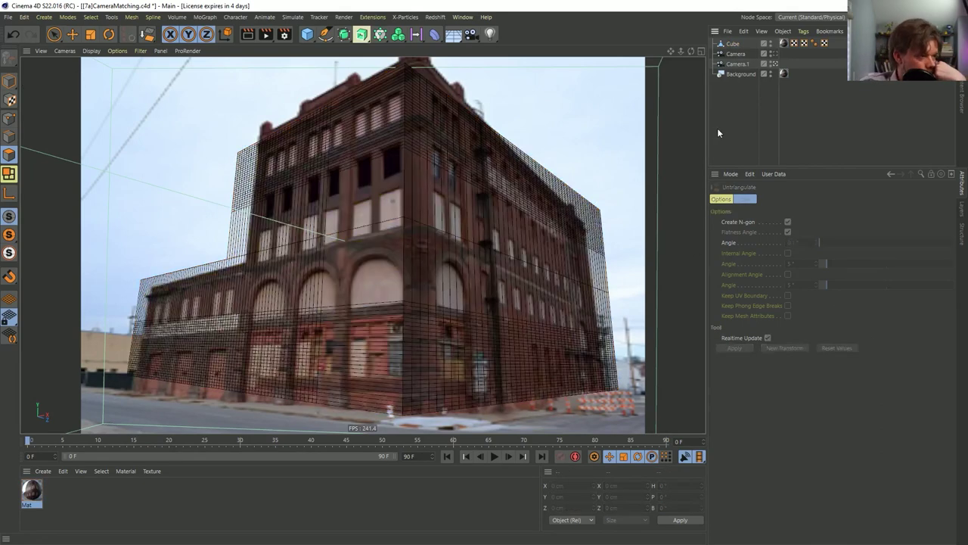
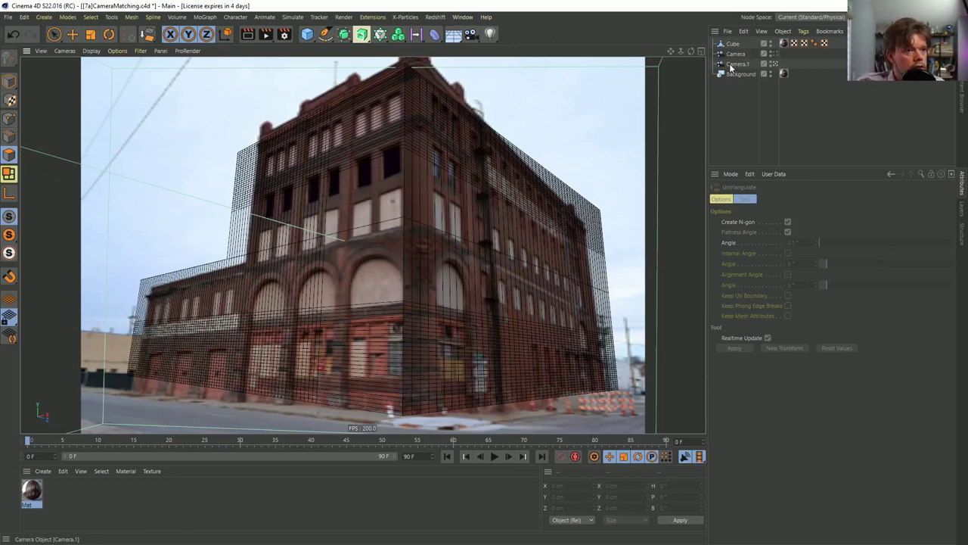
- Untriangulate the building cube into N-gons, preview a render, undo it, and review the cube's tags
{"action": "left_click", "coordinate": [733, 43]}
{"action": "right_click", "coordinate": [487, 254]}
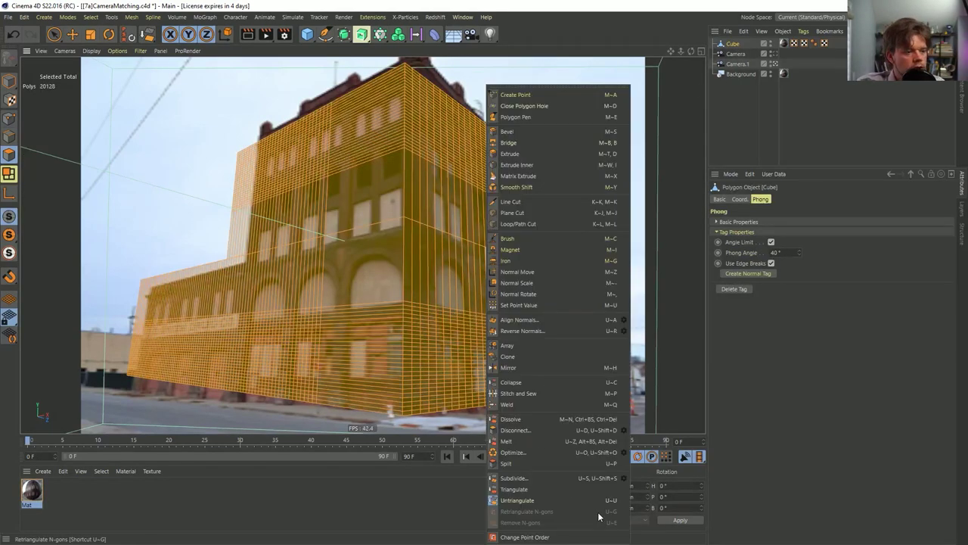
{"action": "left_click", "coordinate": [518, 500]}
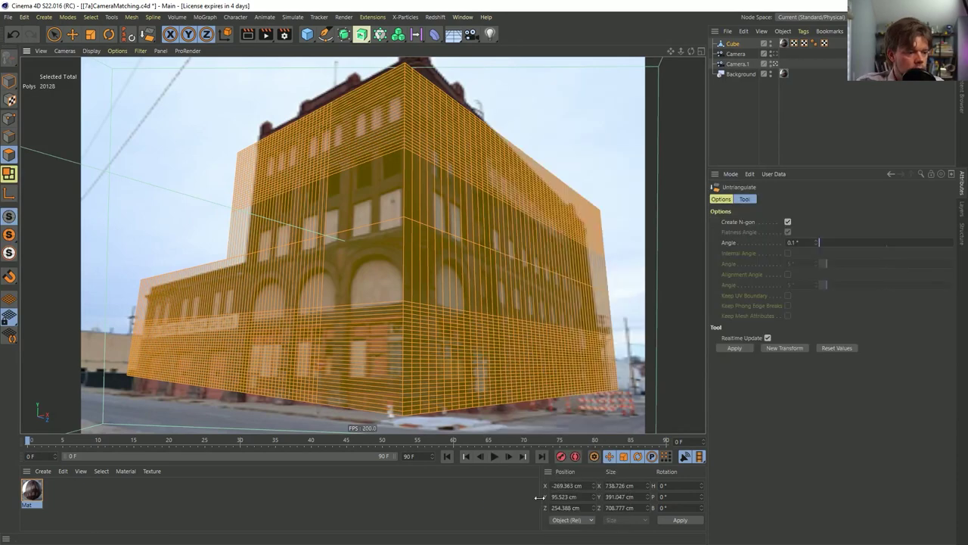
{"action": "left_click", "coordinate": [734, 348]}
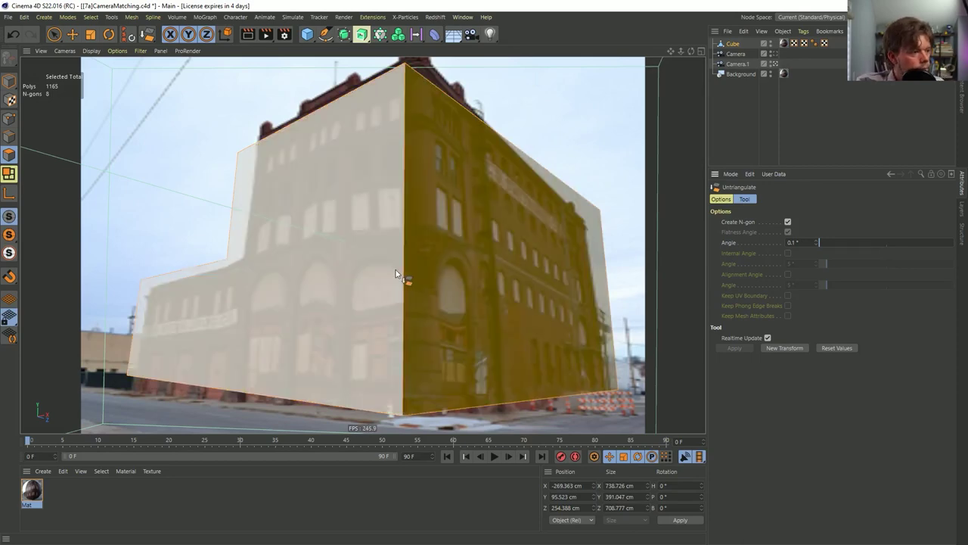
{"action": "key", "text": "ctrl+r"}
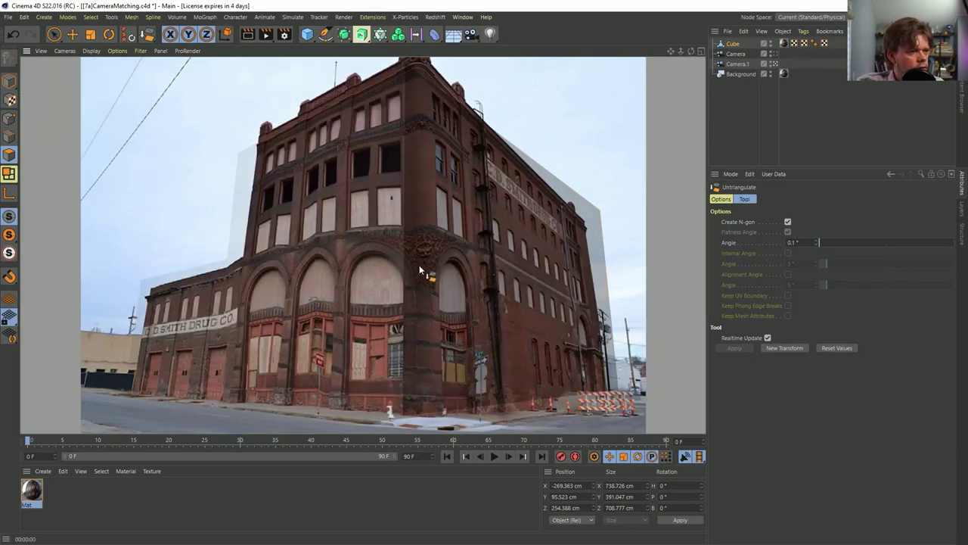
{"action": "key", "text": "ctrl+z"}
{"action": "left_click", "coordinate": [783, 74]}
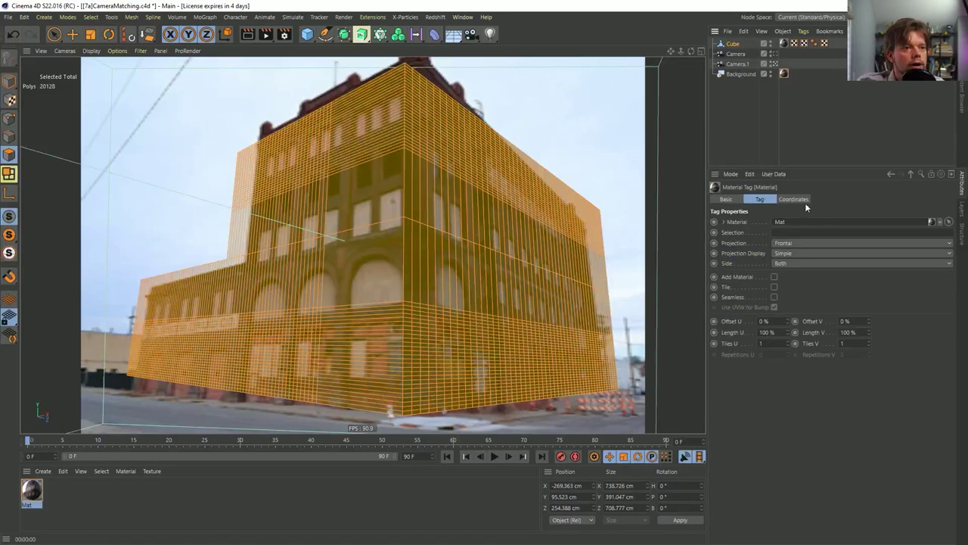
{"action": "left_click", "coordinate": [794, 43]}
{"action": "left_click", "coordinate": [784, 43]}
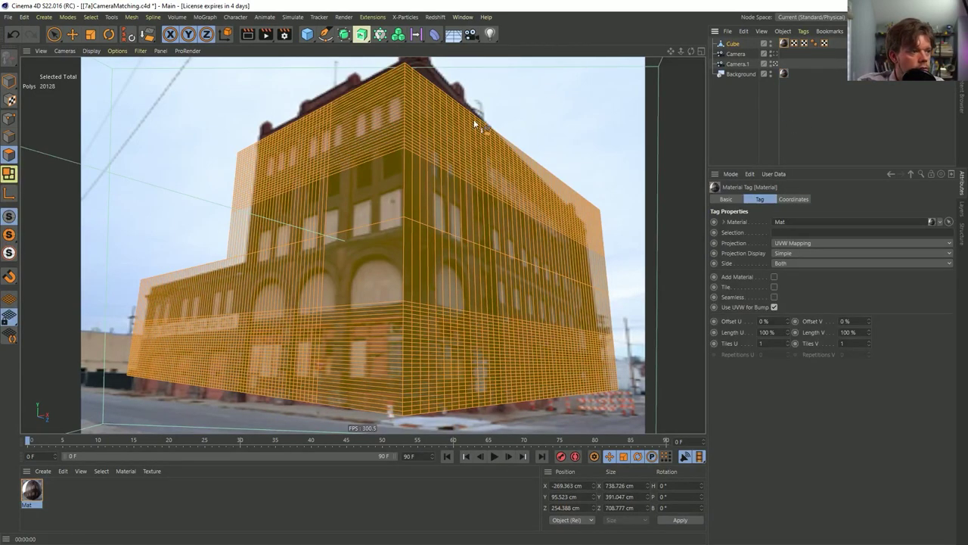
- Undo ten steps of the cube's earlier edit history
{"action": "left_click", "coordinate": [12, 36]}
{"action": "left_click", "coordinate": [12, 35]}
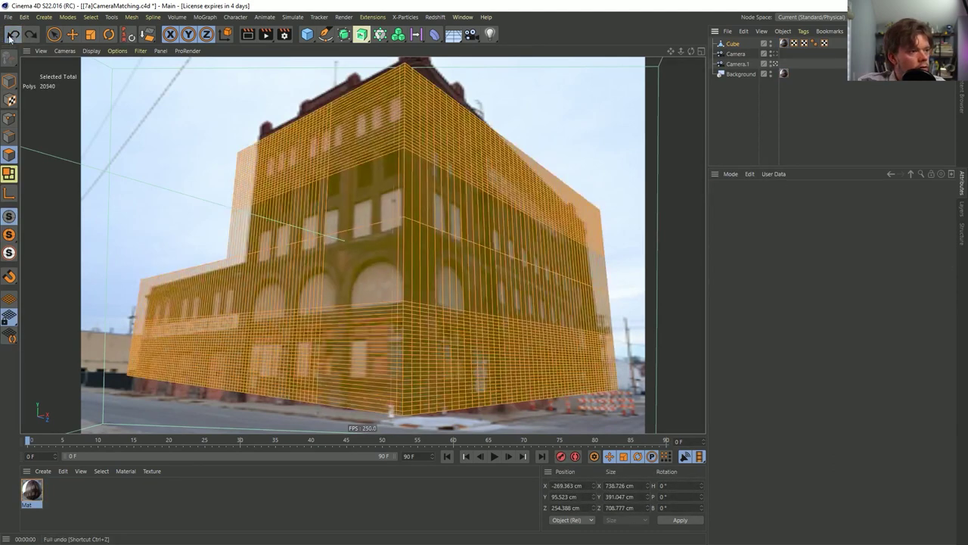
{"action": "left_click", "coordinate": [12, 36]}
{"action": "left_click", "coordinate": [12, 36]}
{"action": "left_click", "coordinate": [13, 36]}
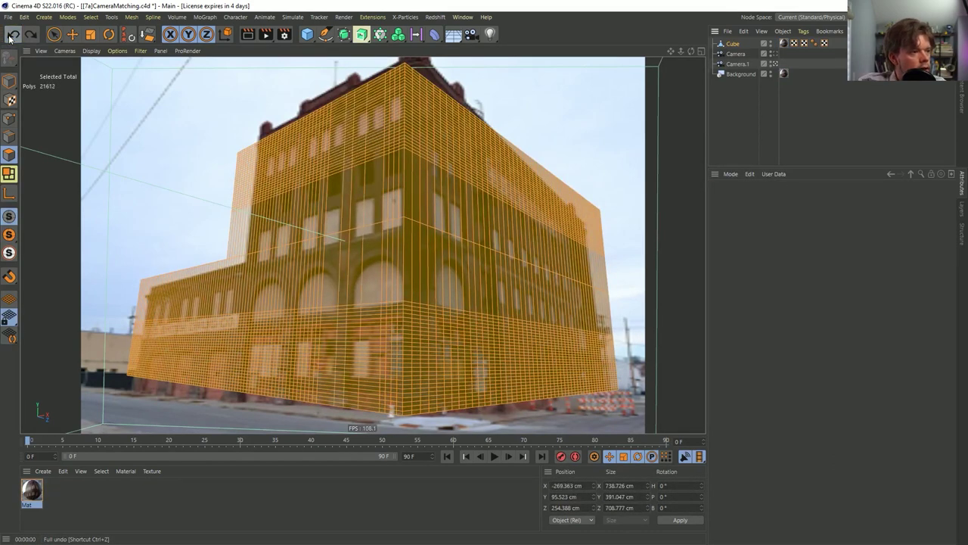
{"action": "left_click", "coordinate": [12, 35]}
{"action": "left_click", "coordinate": [12, 36]}
{"action": "left_click", "coordinate": [12, 36]}
{"action": "left_click", "coordinate": [12, 35]}
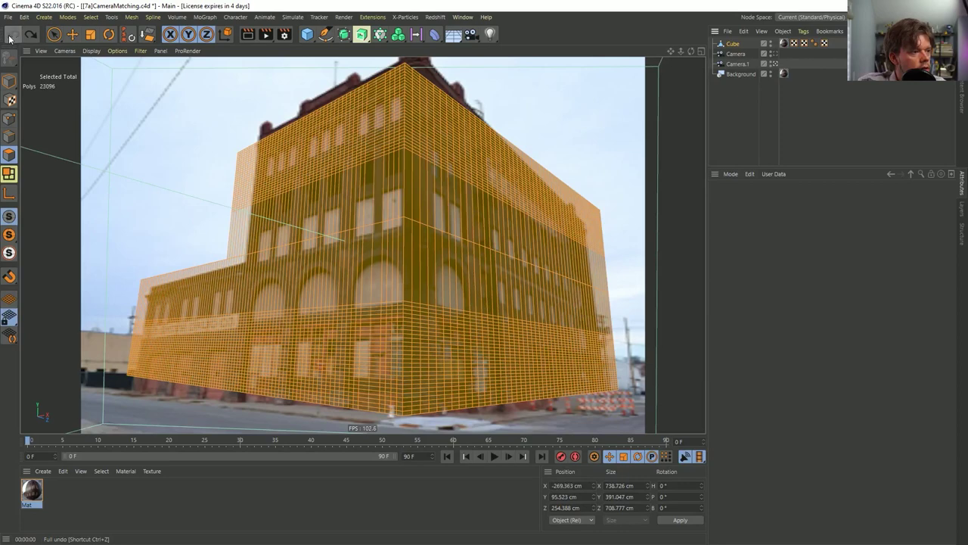
{"action": "left_click", "coordinate": [12, 36]}
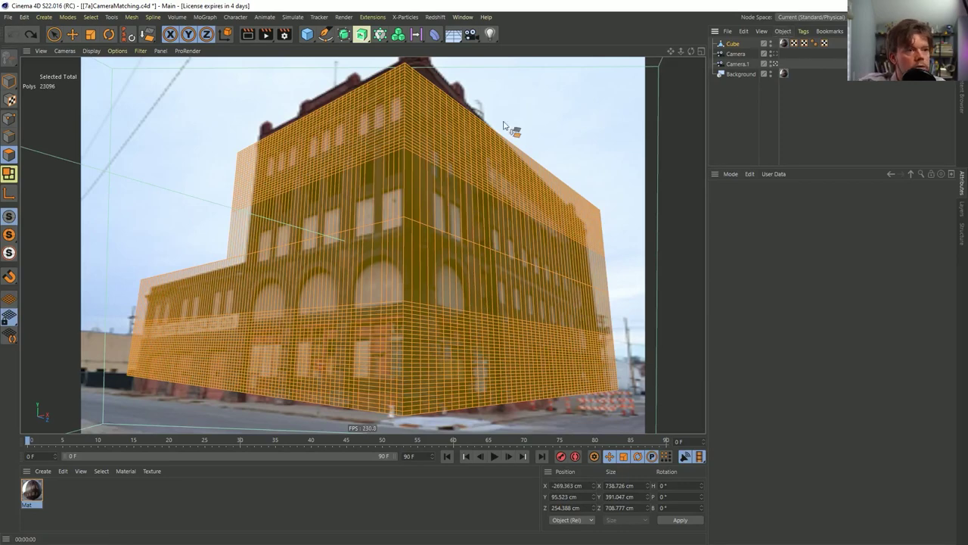
- Untriangulate the cube again, merging its grid into 8 N-gon faces
{"action": "right_click", "coordinate": [505, 127]}
{"action": "left_click", "coordinate": [557, 499]}
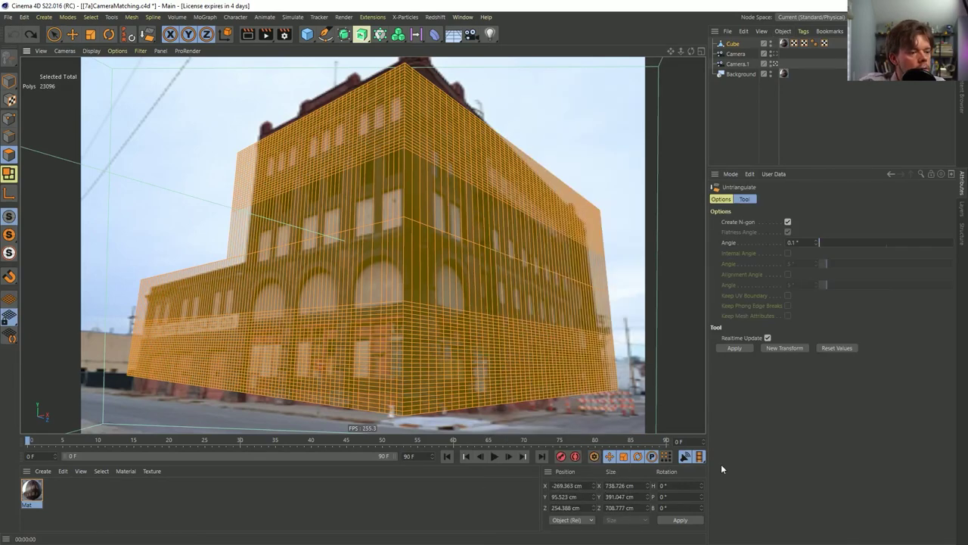
{"action": "left_click", "coordinate": [735, 347]}
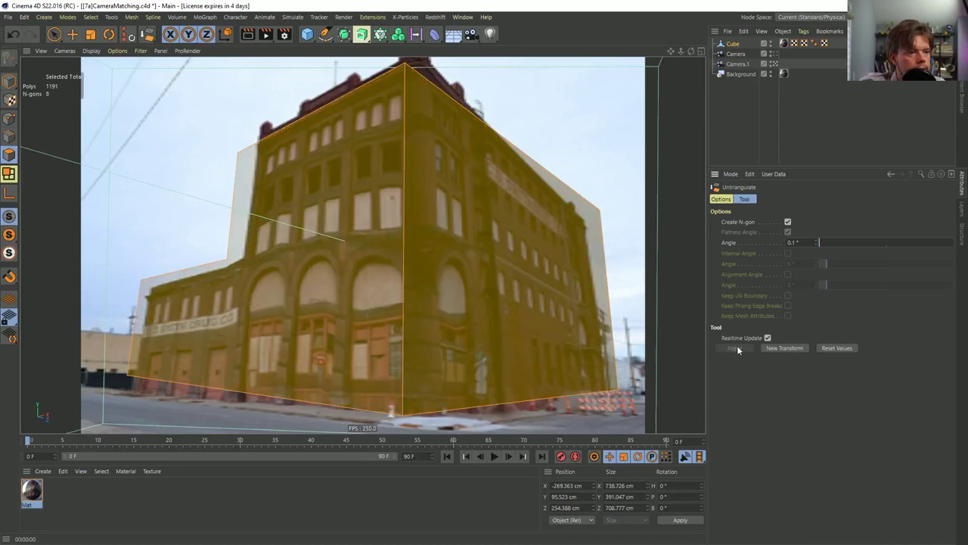
- Set the photo material's projection to Frontal and generate UVW coordinates from it
{"action": "left_click", "coordinate": [784, 44]}
{"action": "left_click", "coordinate": [787, 244]}
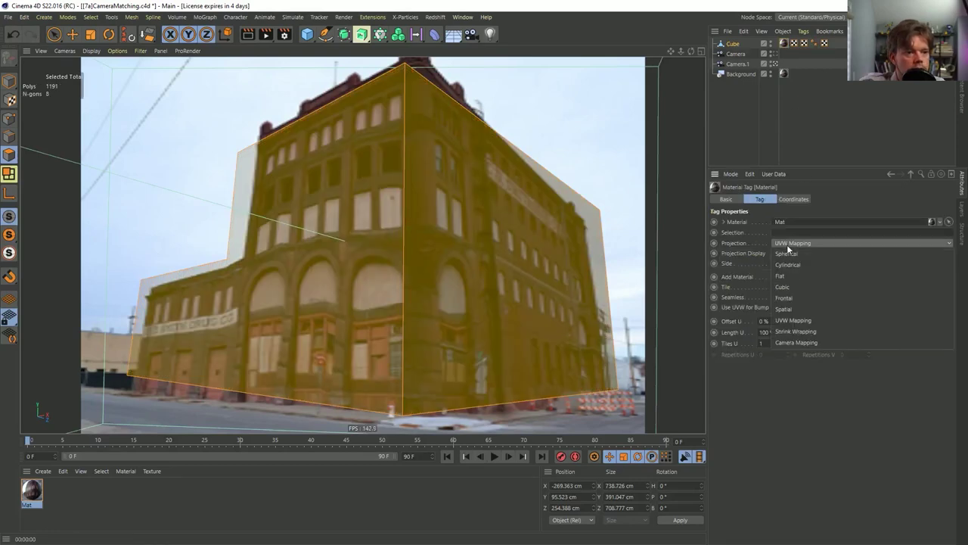
{"action": "left_click", "coordinate": [793, 298]}
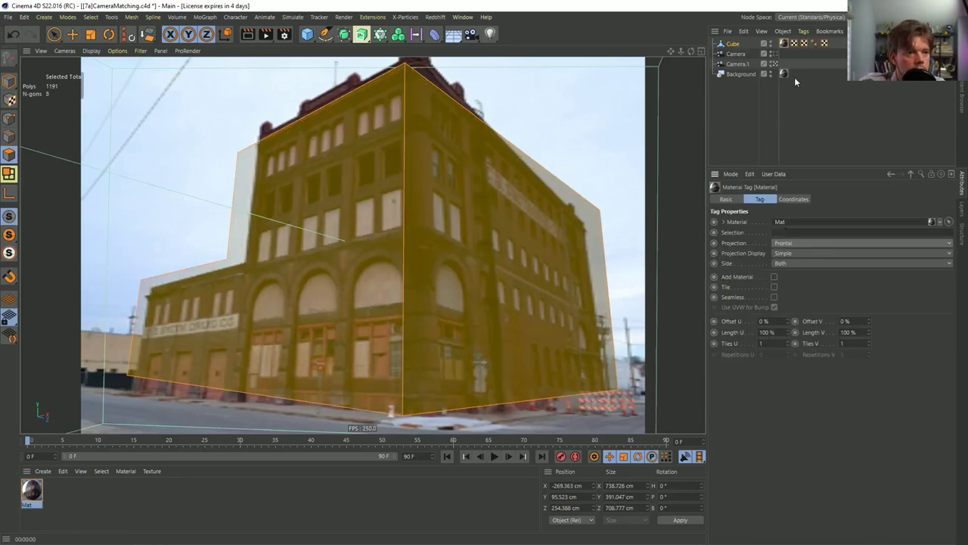
{"action": "right_click", "coordinate": [787, 45]}
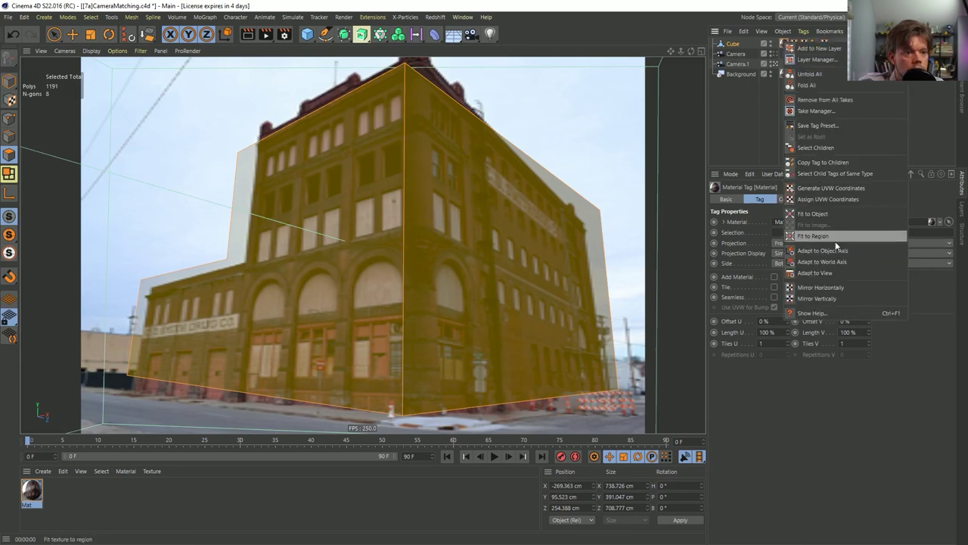
{"action": "left_click", "coordinate": [840, 192]}
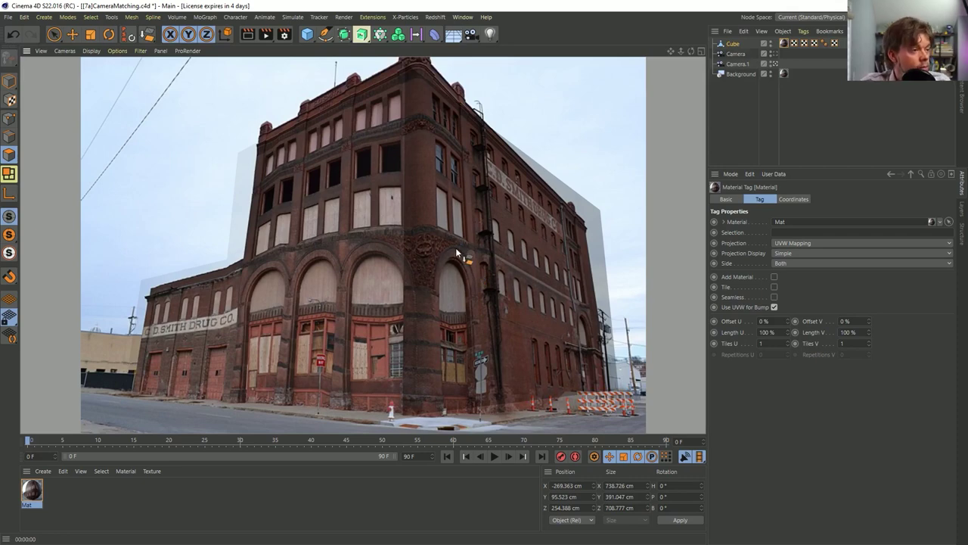
- Close CameraMatching.c4d through the save prompt and switch to the Vimeo browser window
{"action": "key", "text": "ctrl+F4"}
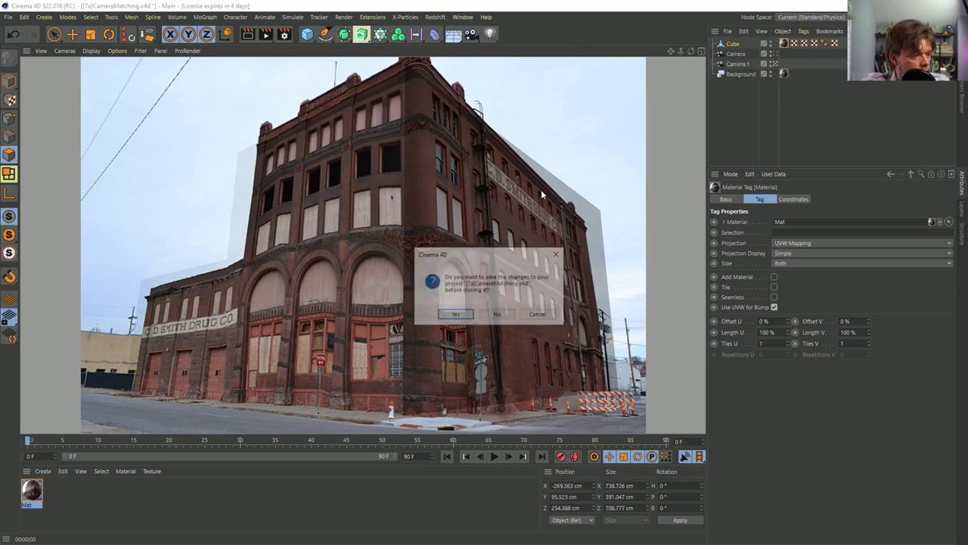
{"action": "left_click", "coordinate": [507, 317]}
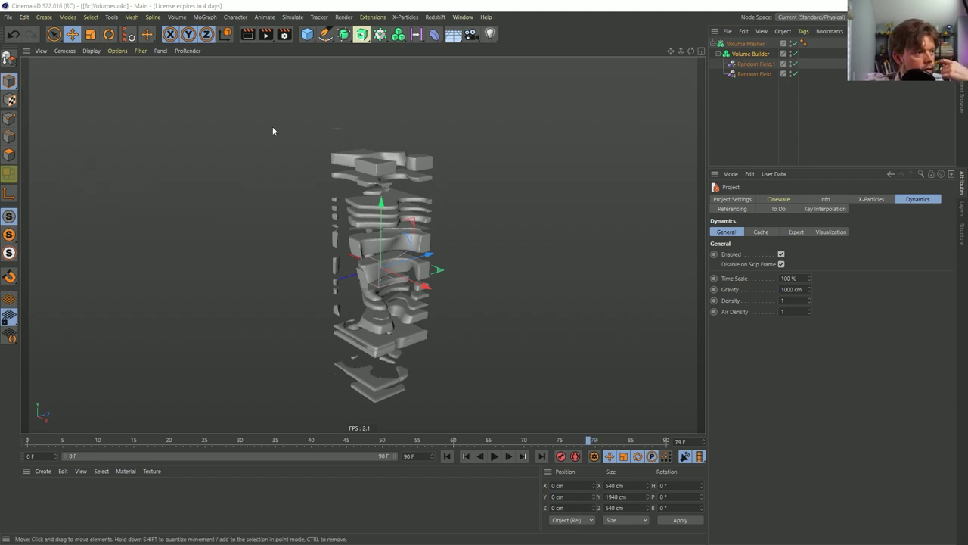
{"action": "key", "text": "alt+Tab"}
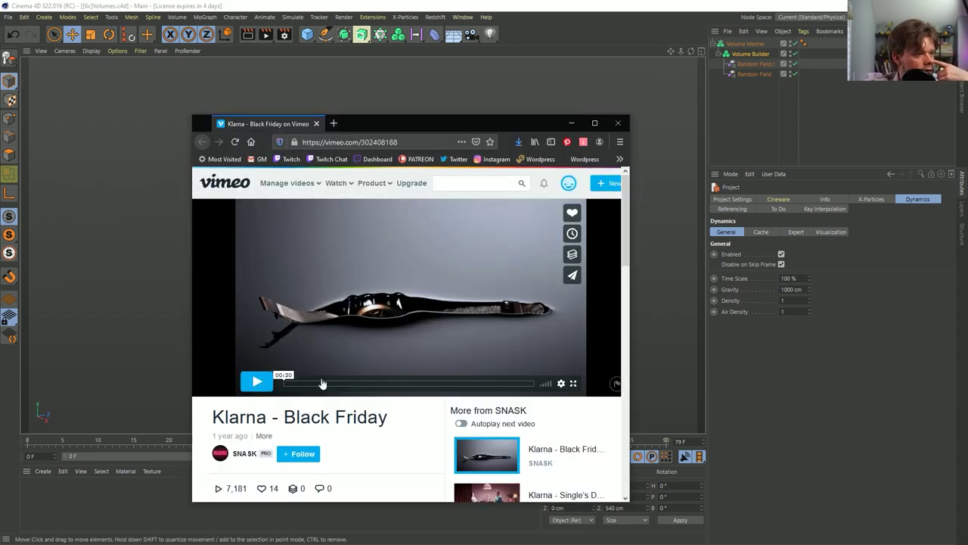
- Play the Klarna - Black Friday video, enlarge and reposition the browser, then minimize it
{"action": "left_click", "coordinate": [257, 382]}
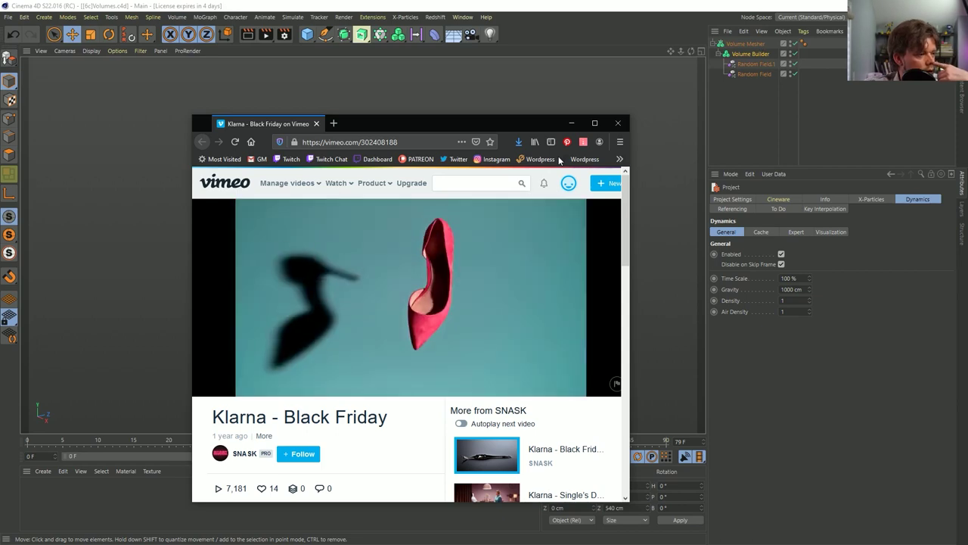
{"action": "left_click_drag", "start_coordinate": [632, 115], "coordinate": [808, 5]}
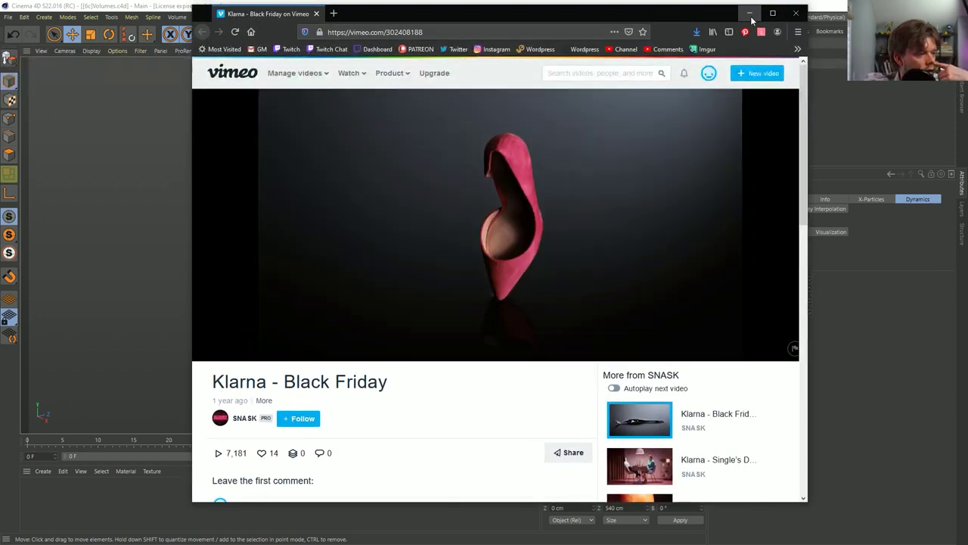
{"action": "left_click_drag", "start_coordinate": [751, 19], "coordinate": [685, 40]}
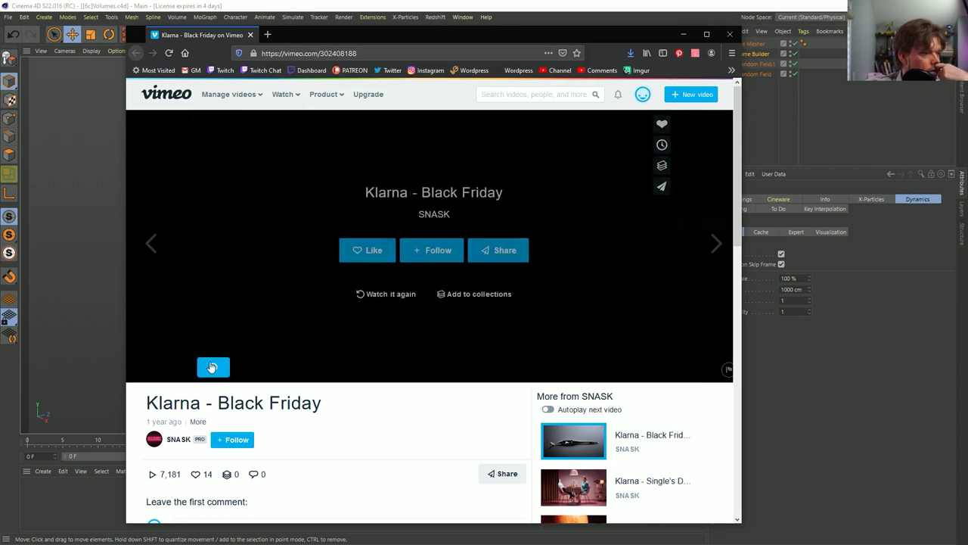
{"action": "left_click", "coordinate": [679, 33]}
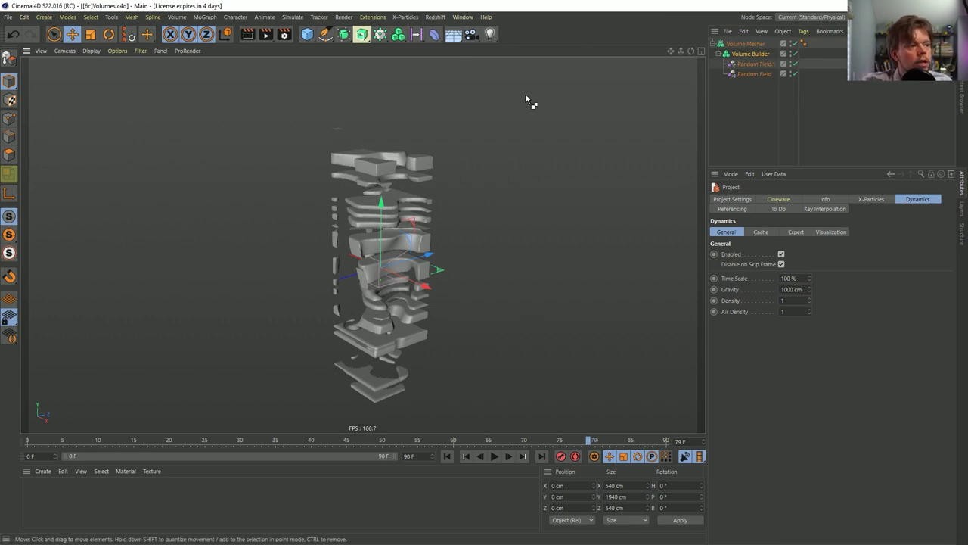
- Start a new scene with a plane of 100 width and 100 height segments
{"action": "key", "text": "ctrl+n"}
{"action": "left_click", "coordinate": [307, 34]}
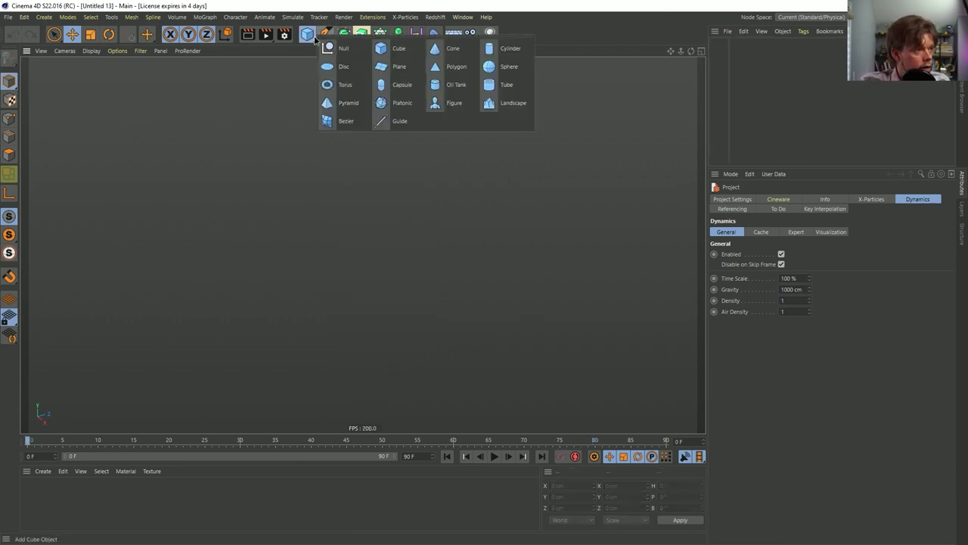
{"action": "left_click", "coordinate": [399, 68]}
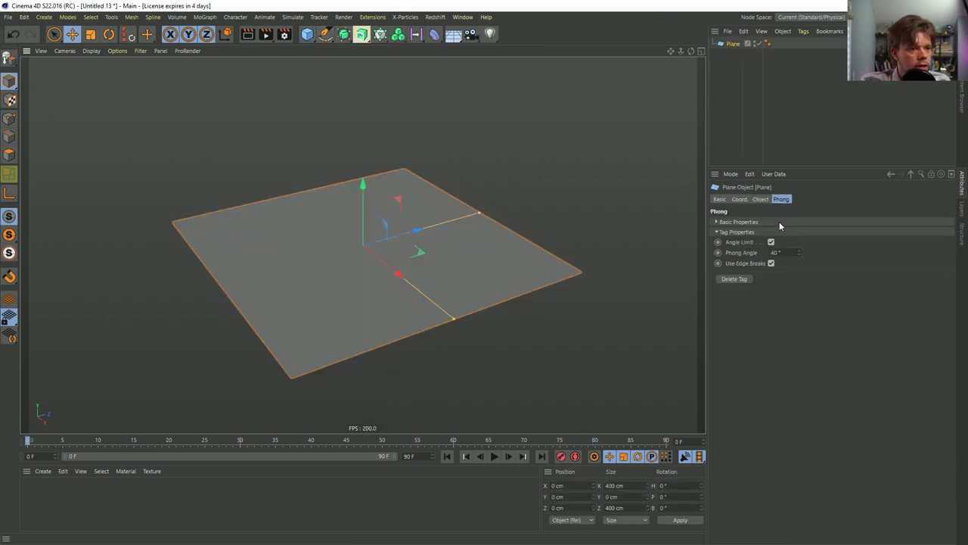
{"action": "left_click", "coordinate": [762, 201]}
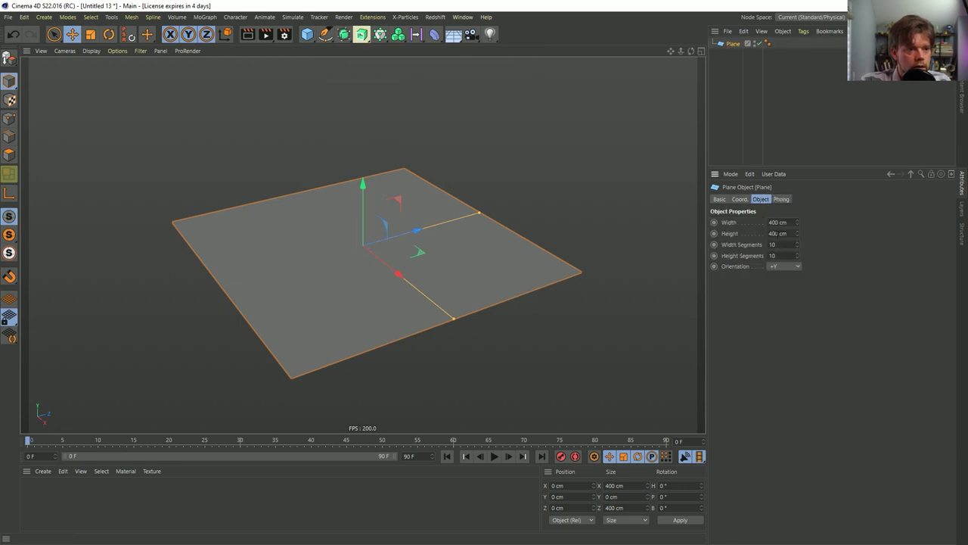
{"action": "double_click", "coordinate": [775, 245]}
{"action": "type", "text": "100"}
{"action": "key", "text": "Tab"}
{"action": "type", "text": "100"}
{"action": "key", "text": "Return"}
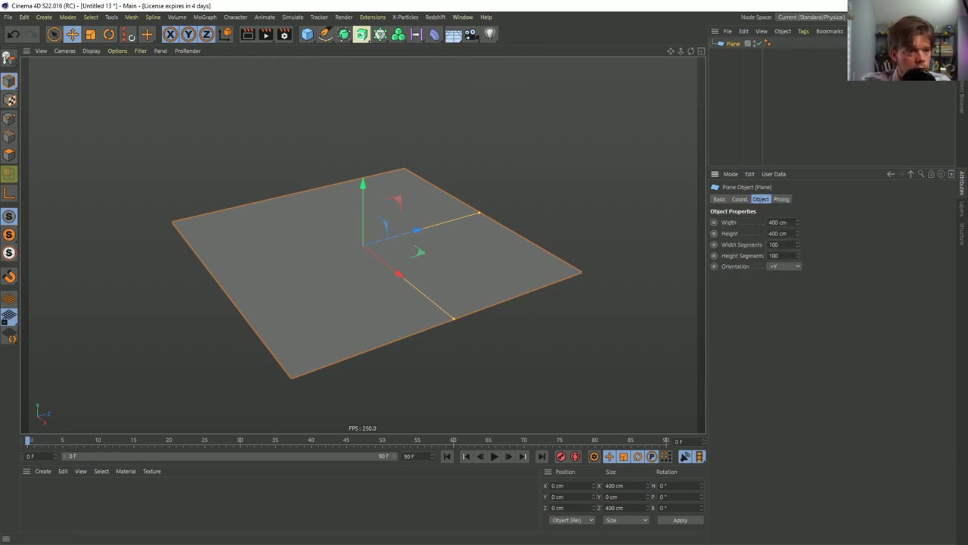
- Browse the content library's 3D Objects Vol2 collection to the Tools folder
{"action": "left_click", "coordinate": [961, 95]}
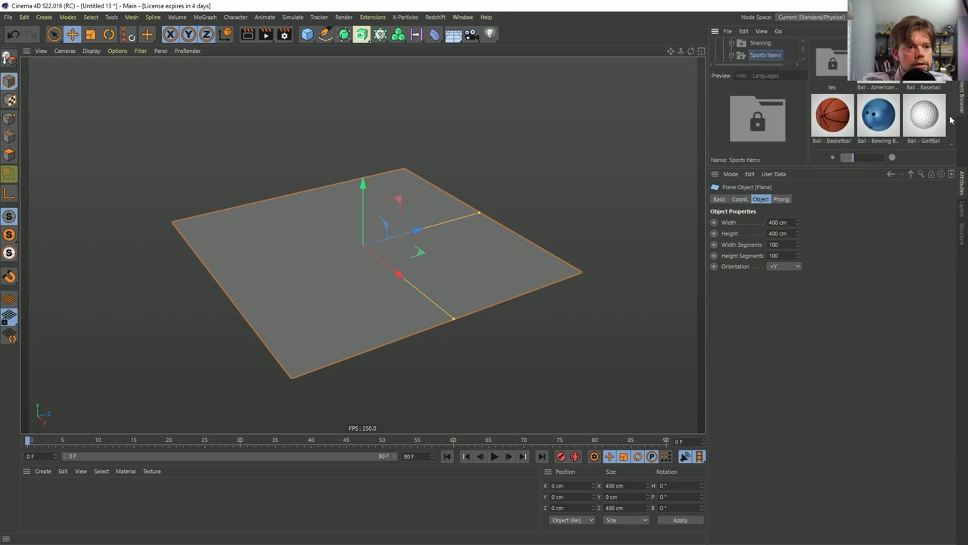
{"action": "left_click_drag", "start_coordinate": [883, 168], "coordinate": [882, 394]}
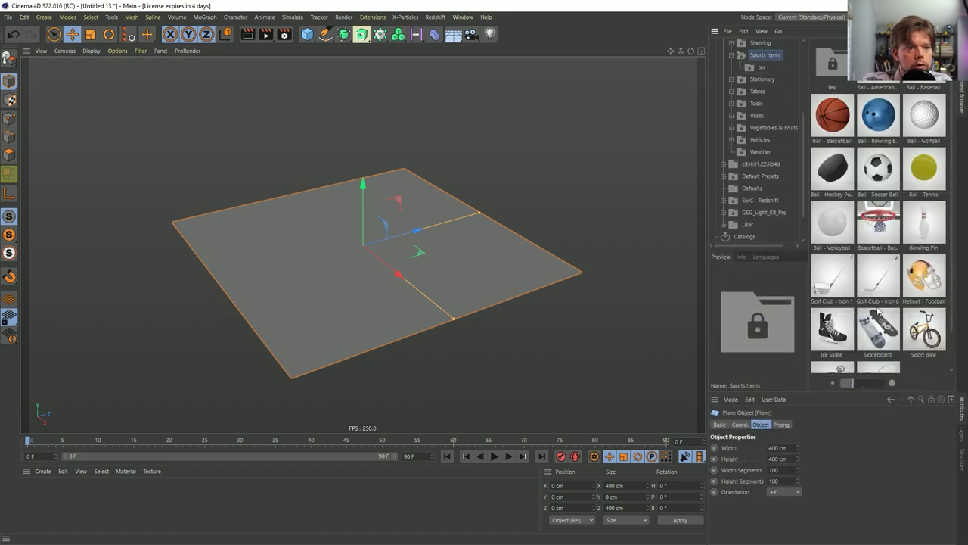
{"action": "left_click", "coordinate": [863, 31]}
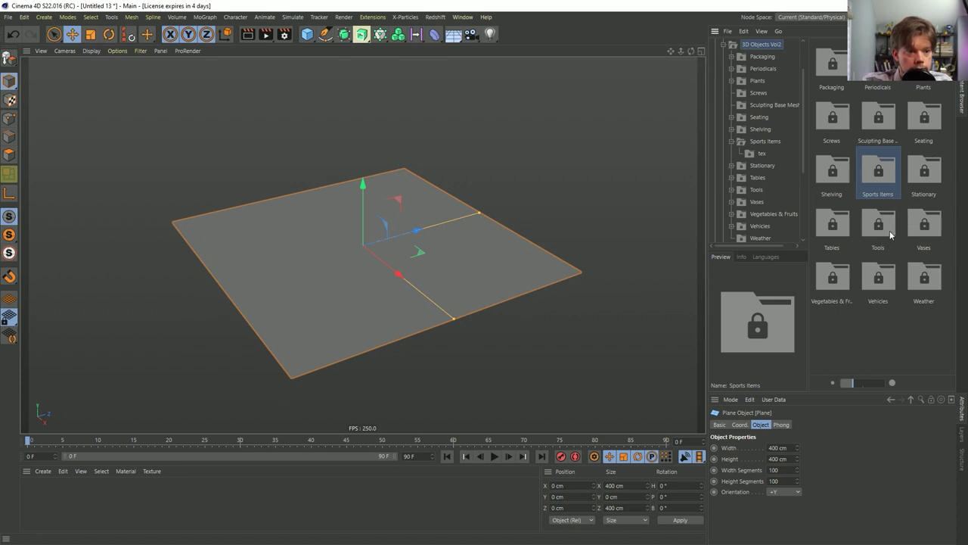
{"action": "double_click", "coordinate": [832, 278]}
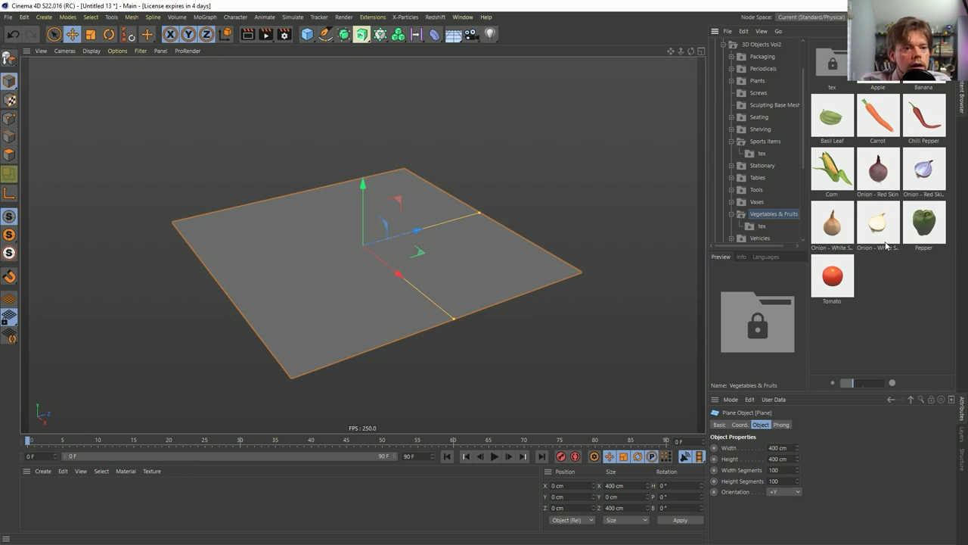
{"action": "key", "text": "BackSpace"}
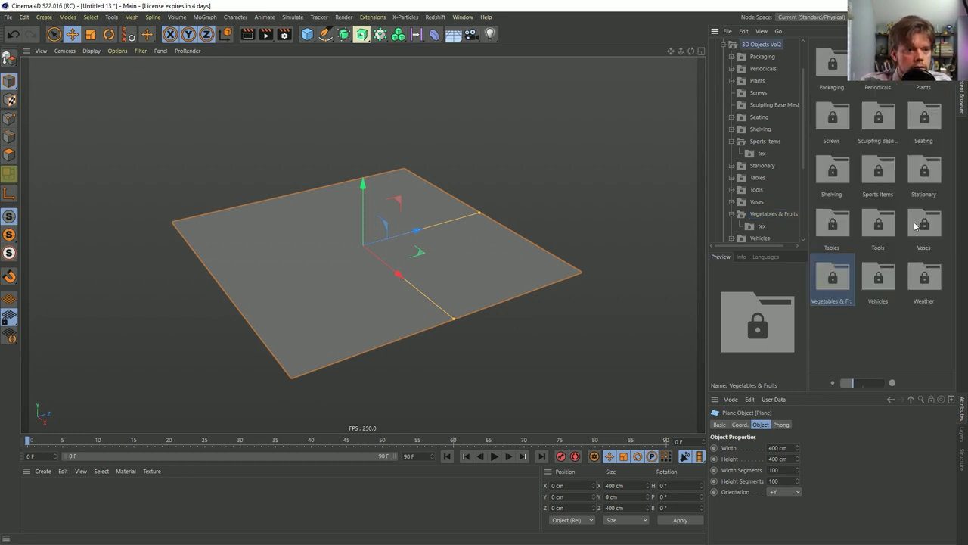
{"action": "double_click", "coordinate": [878, 228]}
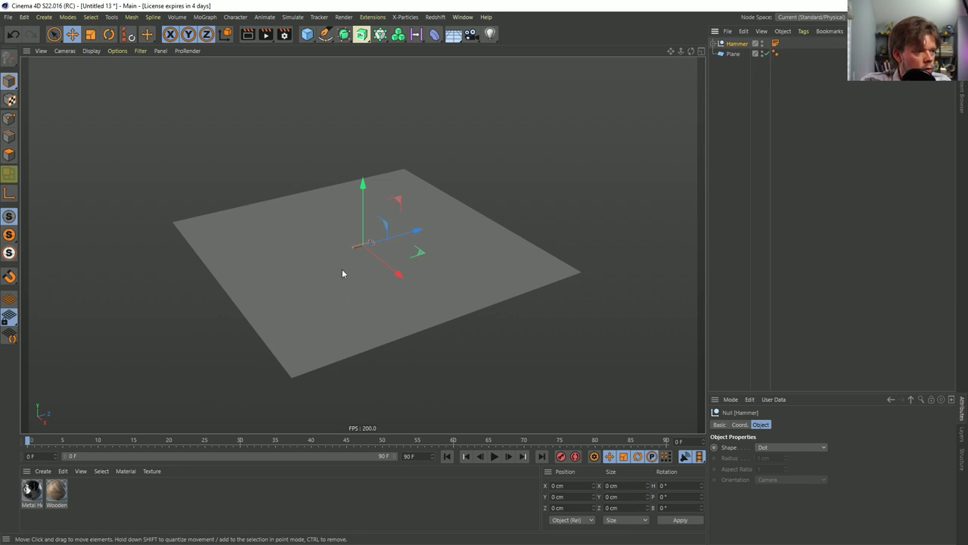
- Scale the plane down to 55.6 cm and show wireframe lines over shaded surfaces
{"action": "left_click", "coordinate": [733, 54]}
{"action": "key", "text": "t"}
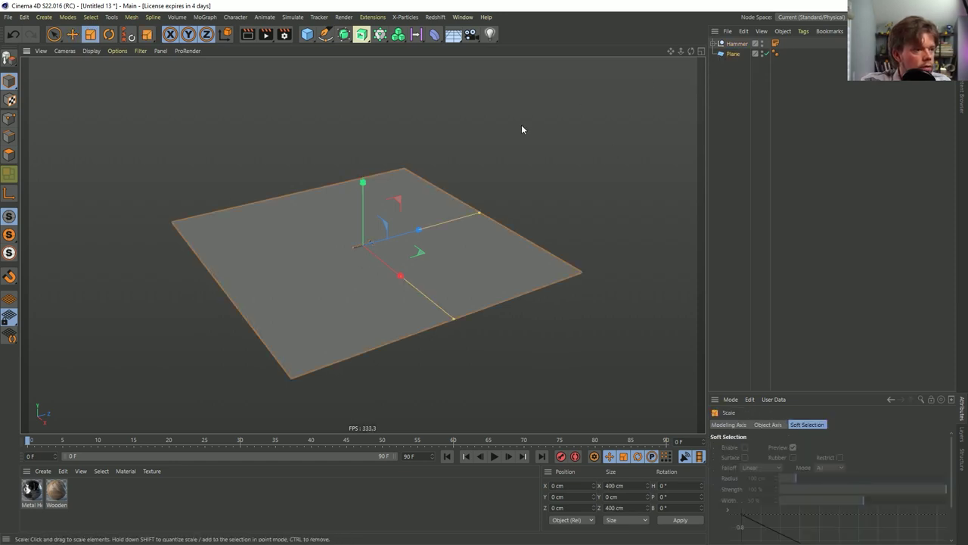
{"action": "left_click_drag", "start_coordinate": [522, 129], "coordinate": [214, 252]}
{"action": "key", "text": "h"}
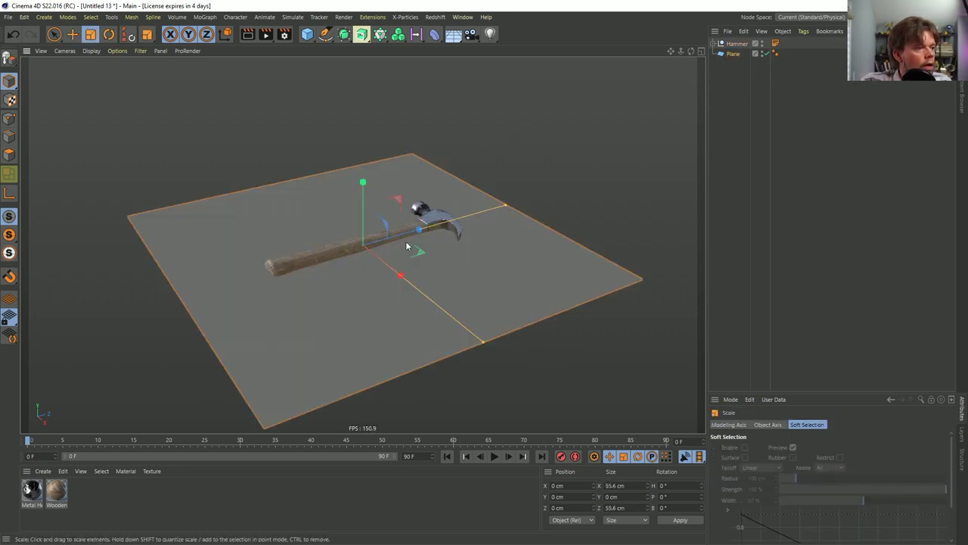
{"action": "key", "text": "h"}
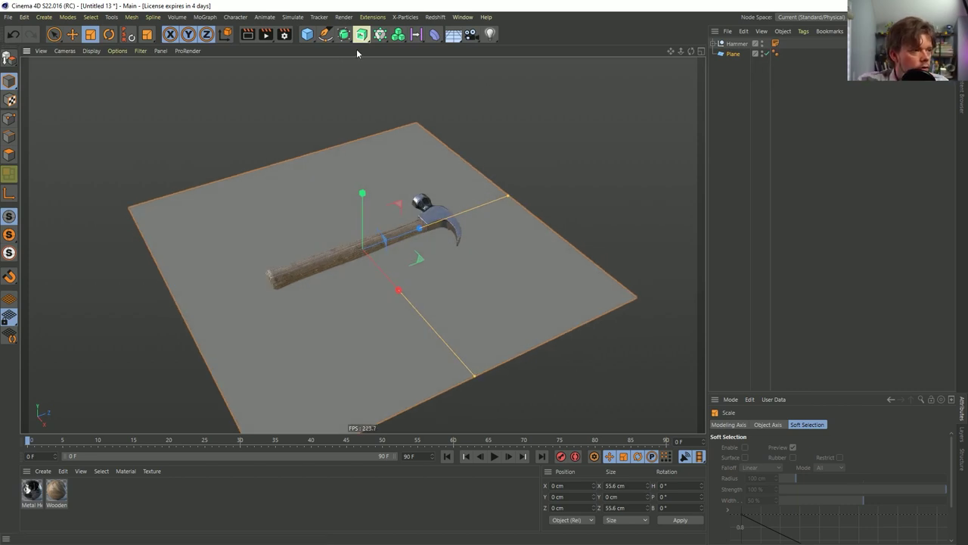
{"action": "left_click", "coordinate": [307, 34]}
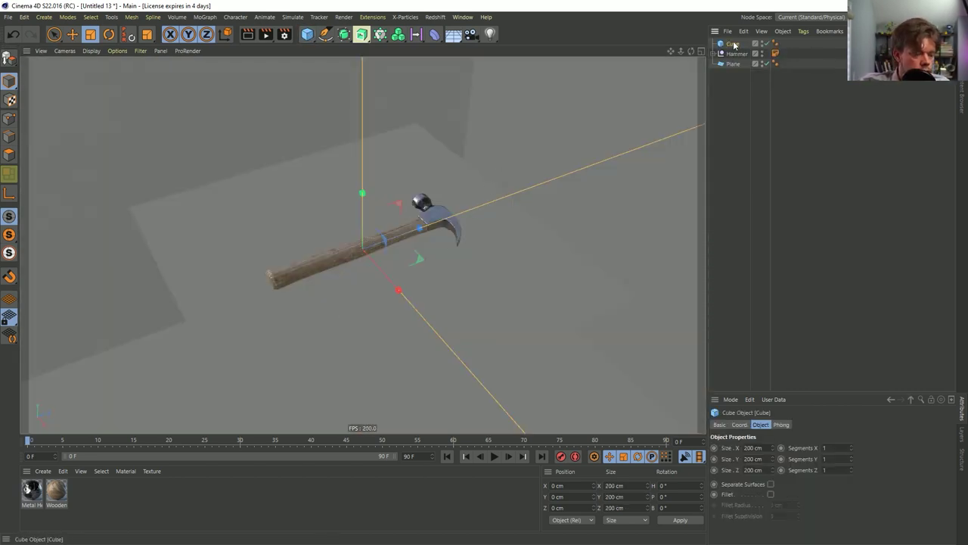
{"action": "key", "text": "Delete"}
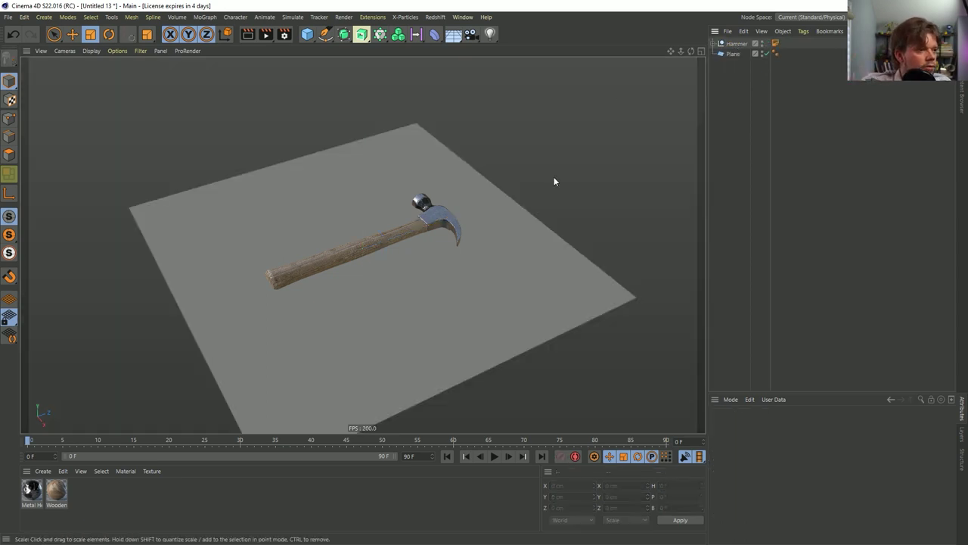
{"action": "key", "text": "n"}
{"action": "key", "text": "b"}
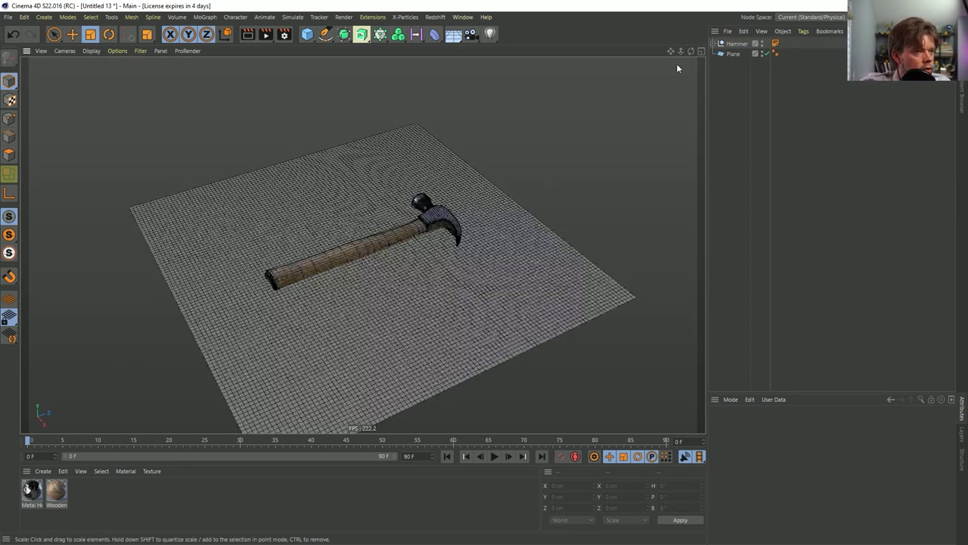
- Nest the Hammer null inside Hammer Subdivisions in the object hierarchy
{"action": "left_click", "coordinate": [715, 43], "text": "ctrl"}
{"action": "left_click", "coordinate": [759, 53]}
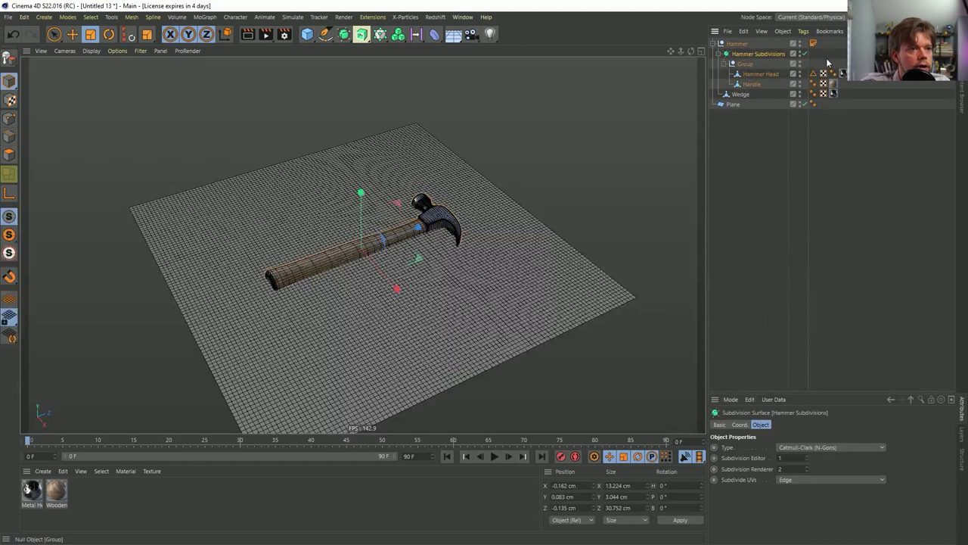
{"action": "left_click", "coordinate": [805, 54]}
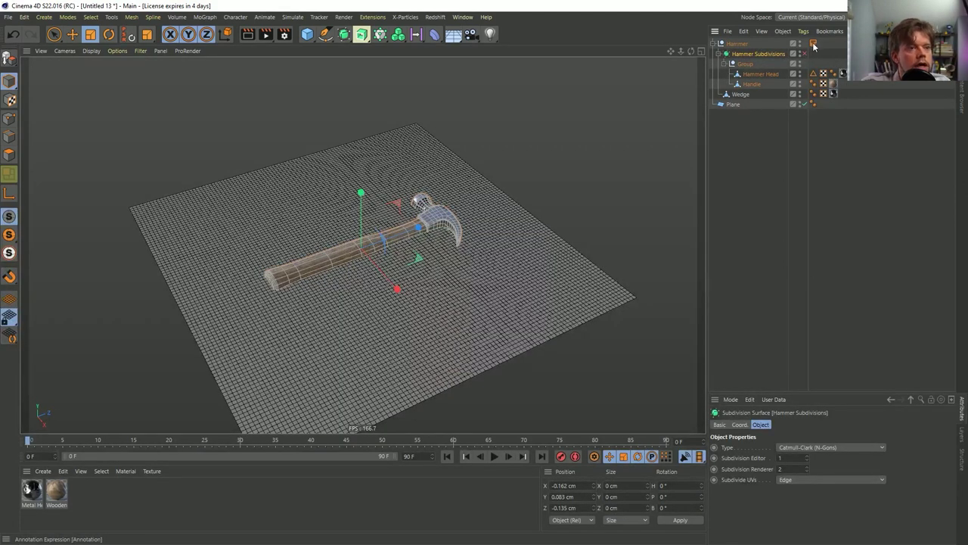
{"action": "left_click", "coordinate": [738, 44]}
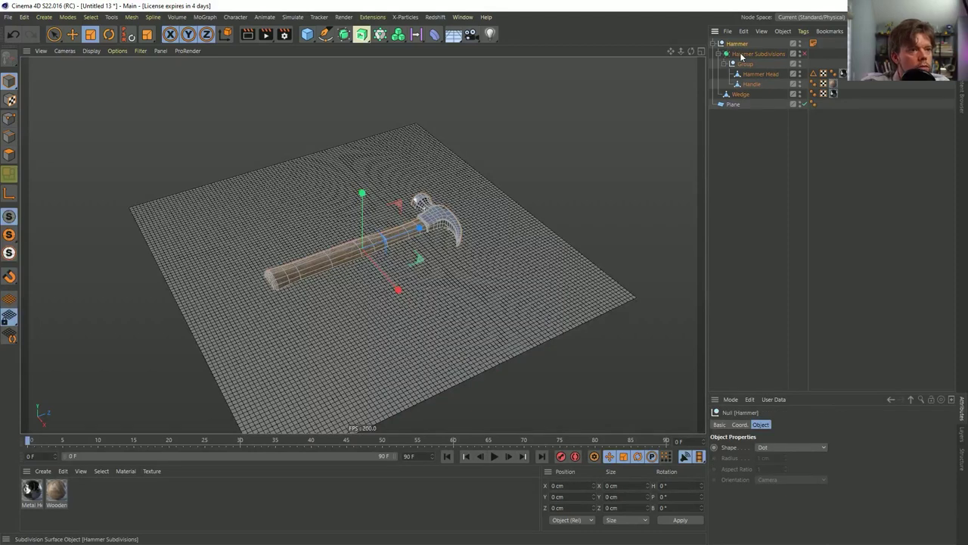
{"action": "left_click", "coordinate": [740, 55]}
{"action": "left_click", "coordinate": [726, 54]}
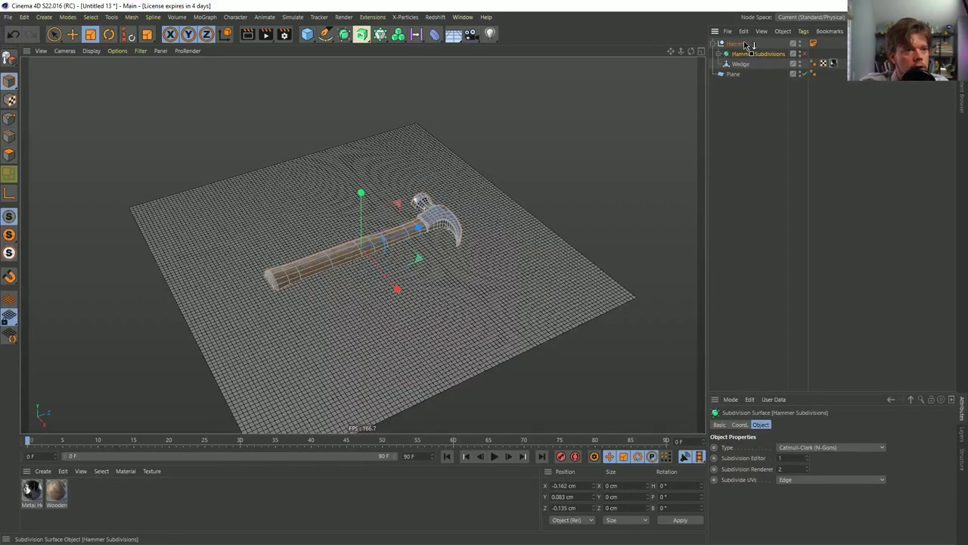
{"action": "left_click_drag", "start_coordinate": [746, 45], "coordinate": [741, 55]}
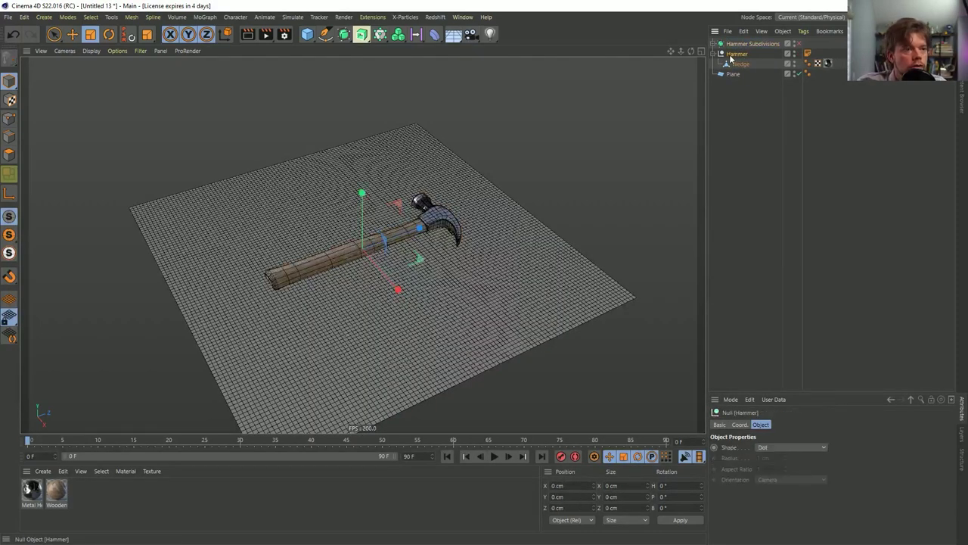
- Rotate Hammer Subdivisions to H 52.546°, P 48.575°, B -37.262° so it tilts upright
{"action": "left_click", "coordinate": [738, 66]}
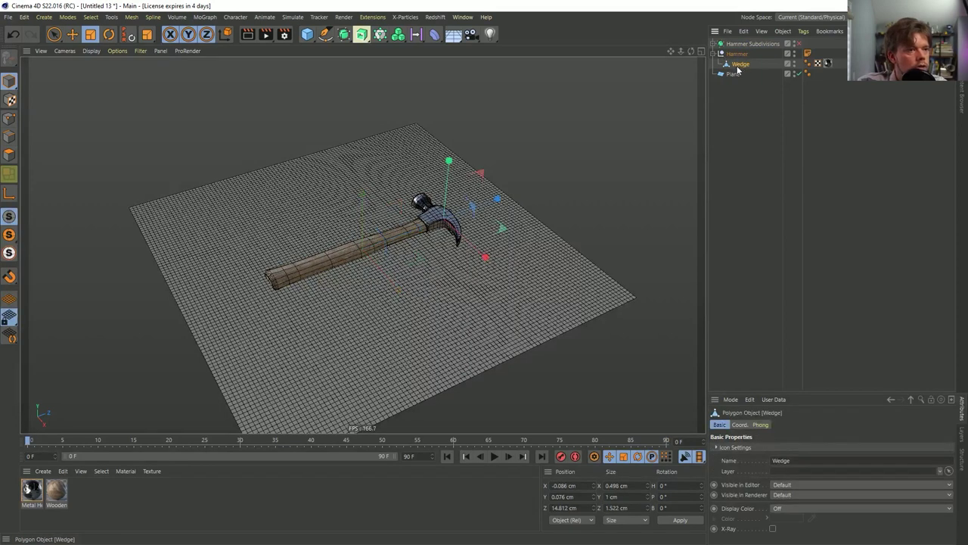
{"action": "key", "text": "e"}
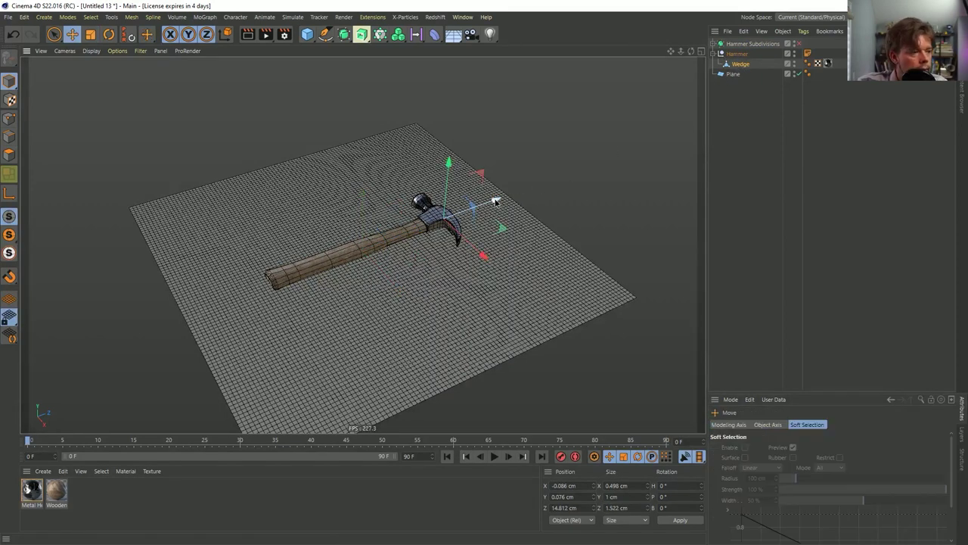
{"action": "left_click_drag", "start_coordinate": [496, 203], "coordinate": [569, 187]}
{"action": "key", "text": "ctrl+z"}
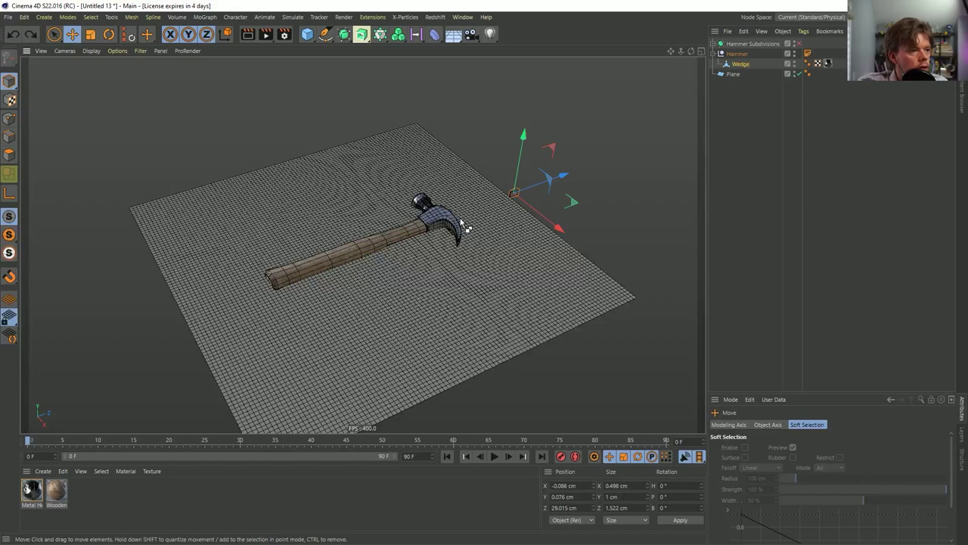
{"action": "left_click_drag", "start_coordinate": [488, 206], "coordinate": [522, 249], "text": "alt"}
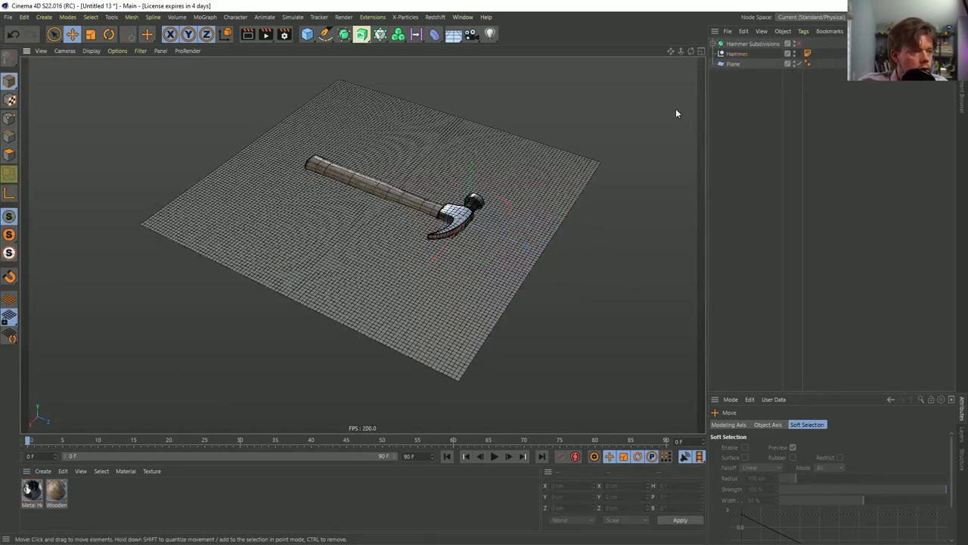
{"action": "left_click", "coordinate": [753, 44]}
{"action": "left_click", "coordinate": [715, 44]}
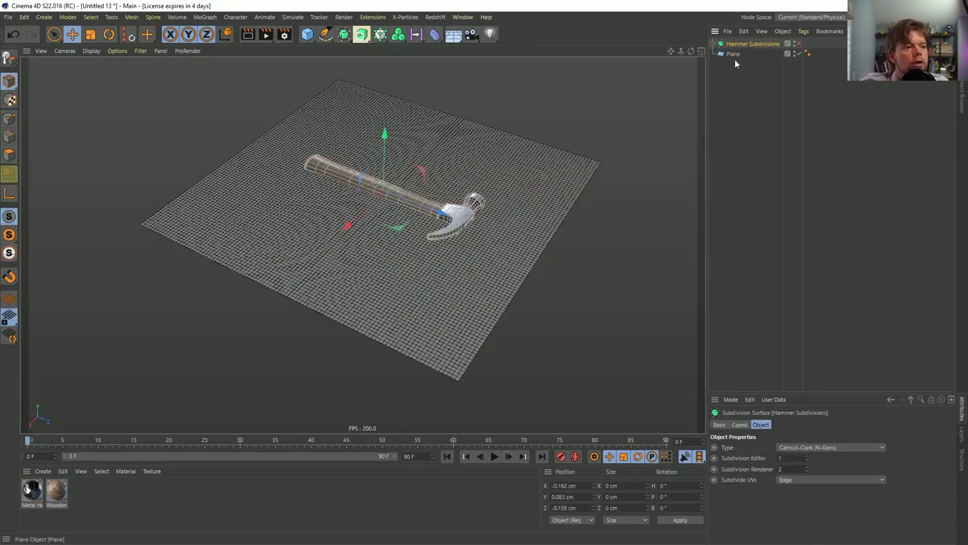
{"action": "key", "text": "r"}
{"action": "left_click_drag", "start_coordinate": [415, 176], "coordinate": [527, 165]}
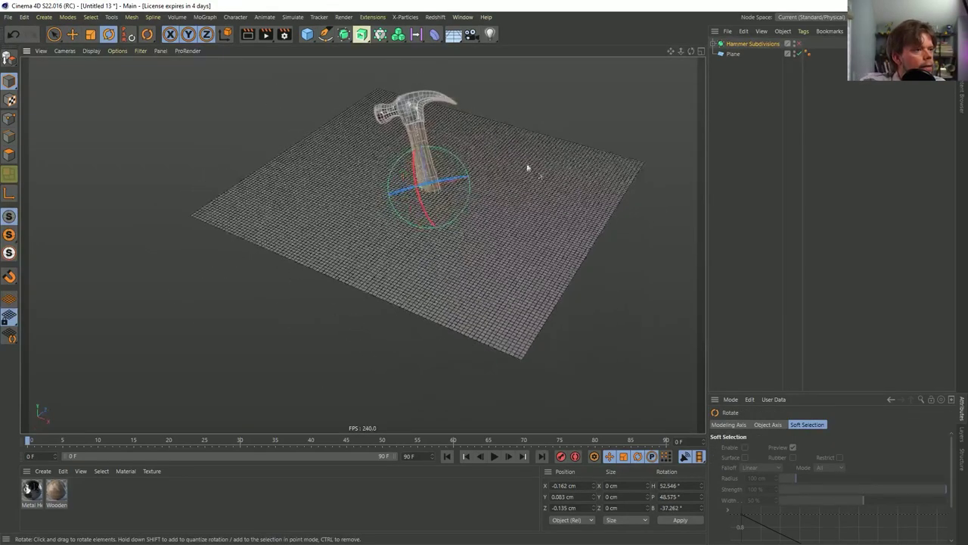
- Parent Hammer Subdivisions under a new Null and raise it above the plane at frame 0
{"action": "left_click", "coordinate": [44, 17]}
{"action": "left_click", "coordinate": [143, 31]}
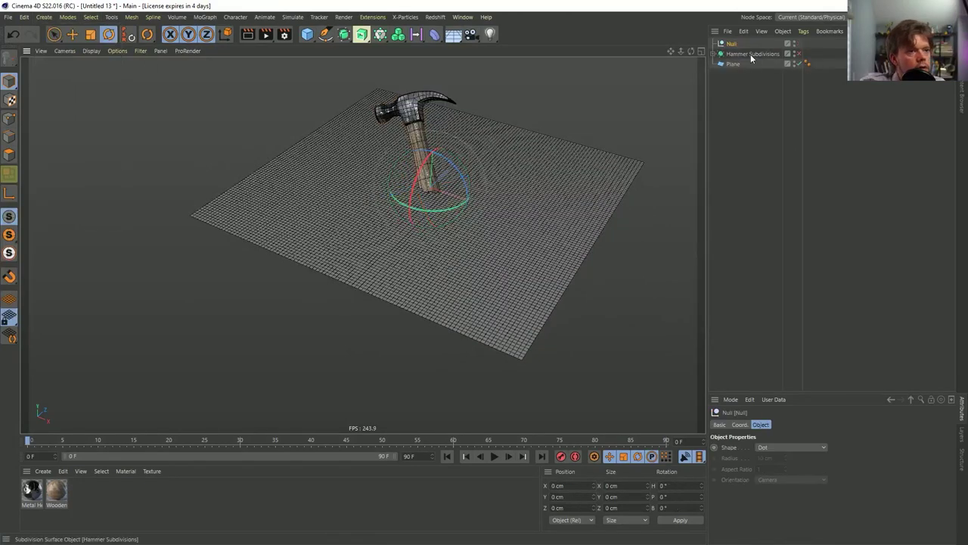
{"action": "left_click_drag", "start_coordinate": [732, 45], "coordinate": [733, 45]}
{"action": "key", "text": "e"}
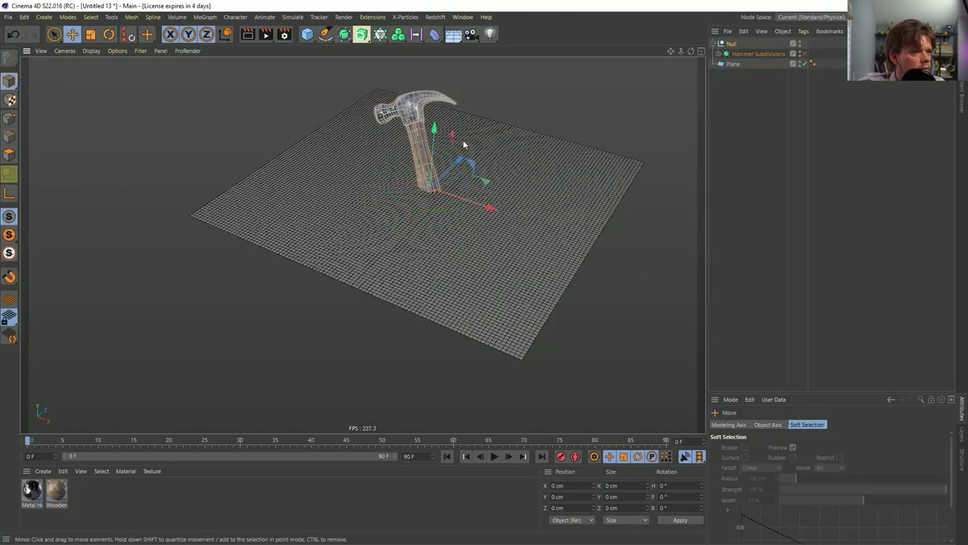
{"action": "left_click_drag", "start_coordinate": [445, 186], "coordinate": [460, 154]}
{"action": "left_click", "coordinate": [730, 44]}
{"action": "left_click", "coordinate": [740, 426]}
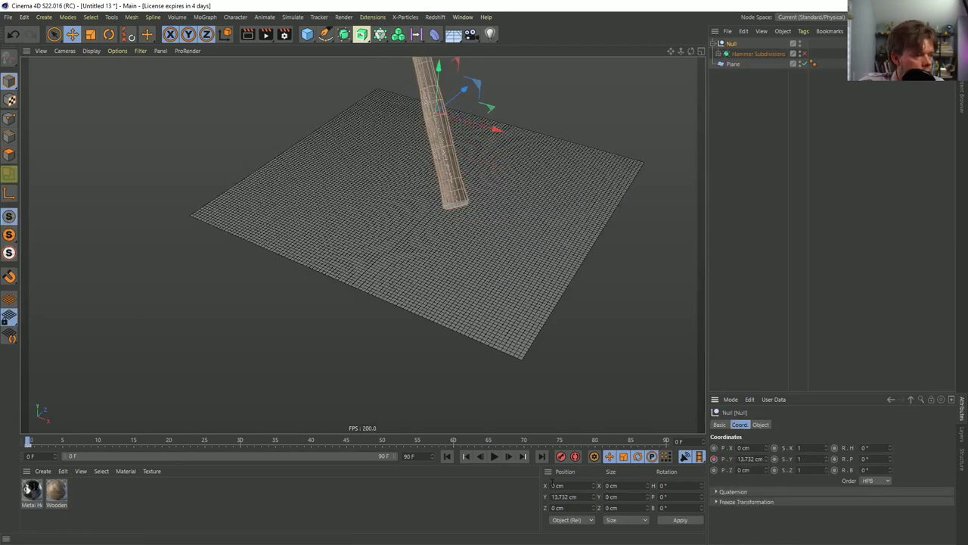
- Lower the Null below the plane at frame 90 and play back the fall
{"action": "left_click", "coordinate": [541, 457]}
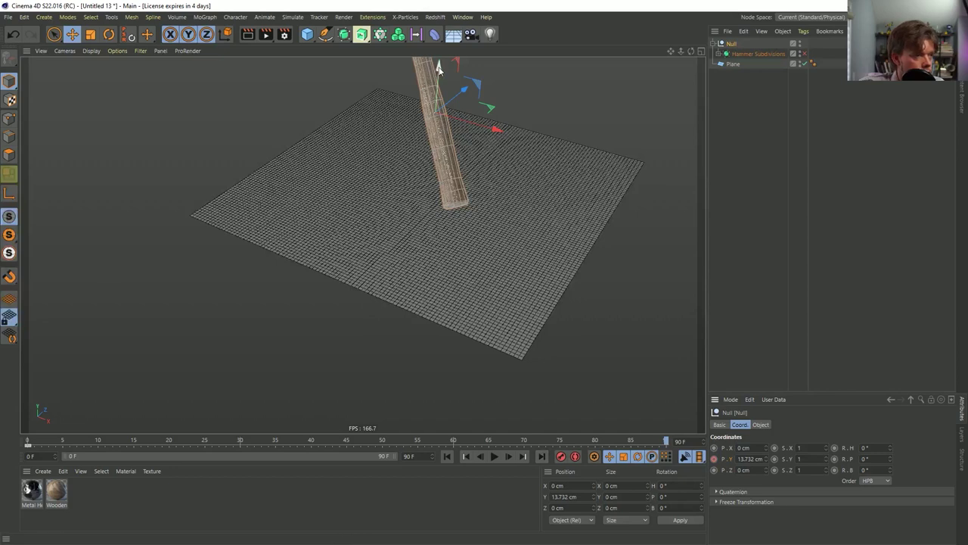
{"action": "left_click_drag", "start_coordinate": [438, 69], "coordinate": [427, 217]}
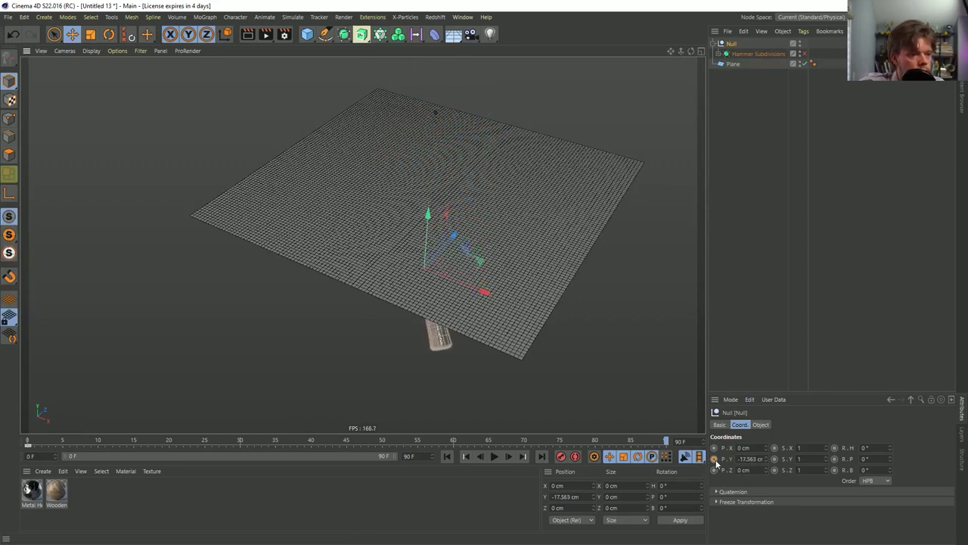
{"action": "left_click", "coordinate": [467, 457]}
{"action": "left_click", "coordinate": [607, 400]}
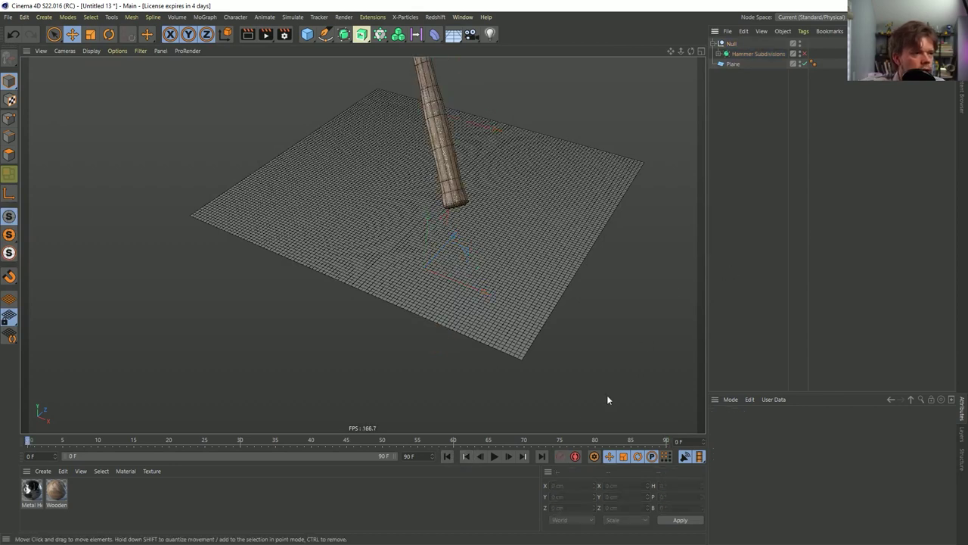
{"action": "left_click", "coordinate": [494, 456]}
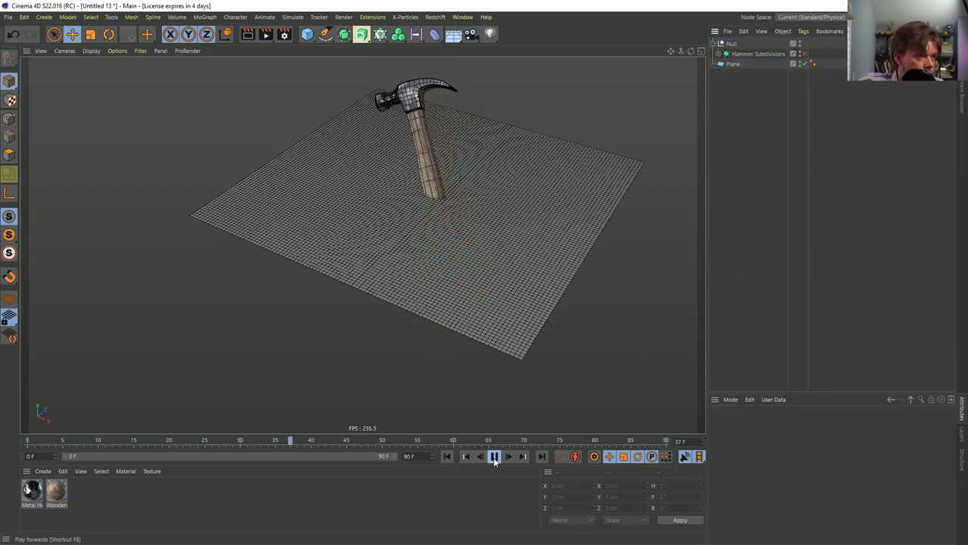
{"action": "left_click", "coordinate": [494, 456]}
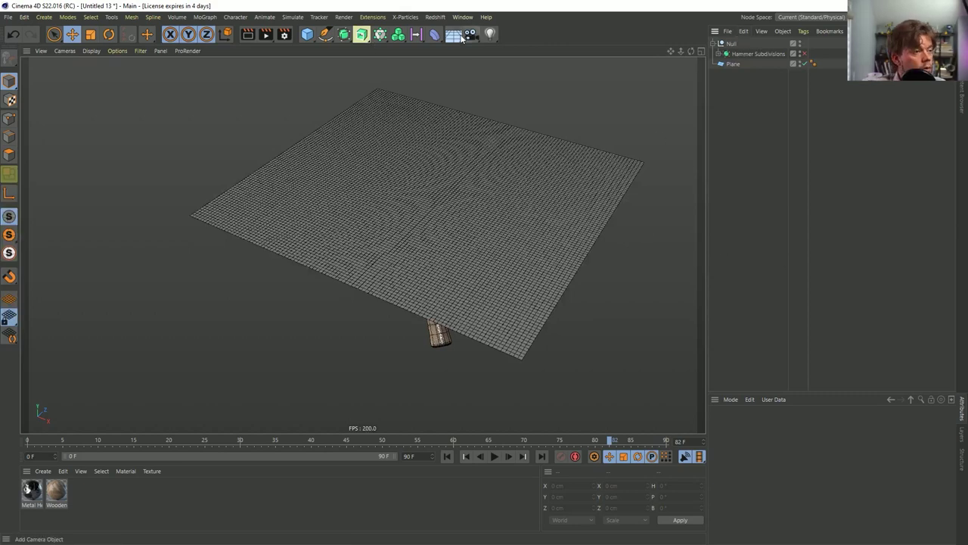
- Add a Displacer deformer as a child of the Plane
{"action": "left_click", "coordinate": [435, 34]}
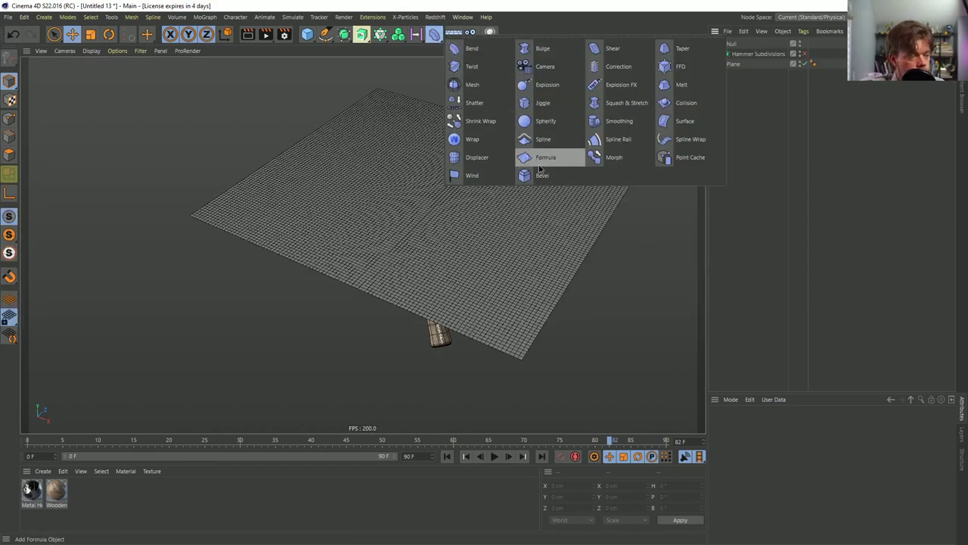
{"action": "left_click", "coordinate": [493, 159]}
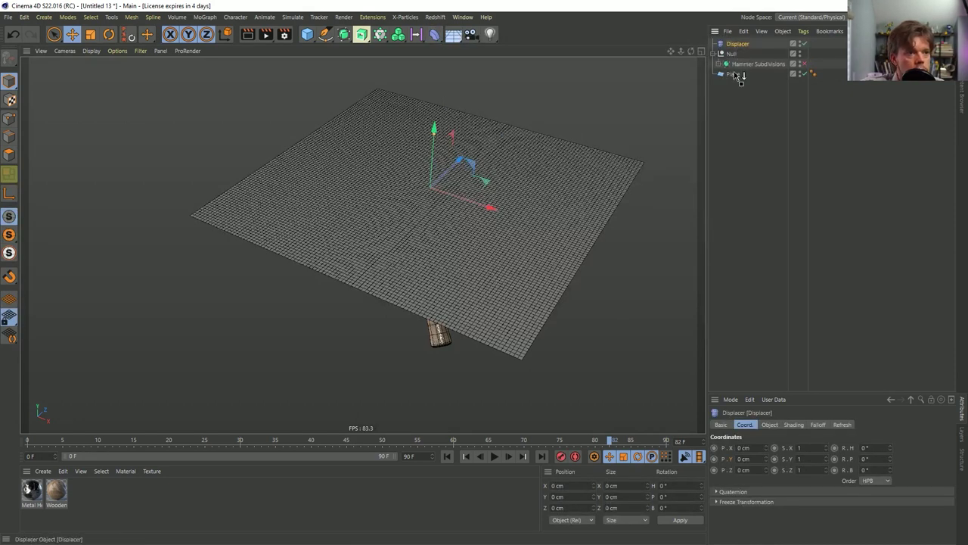
{"action": "left_click_drag", "start_coordinate": [735, 74], "coordinate": [740, 76]}
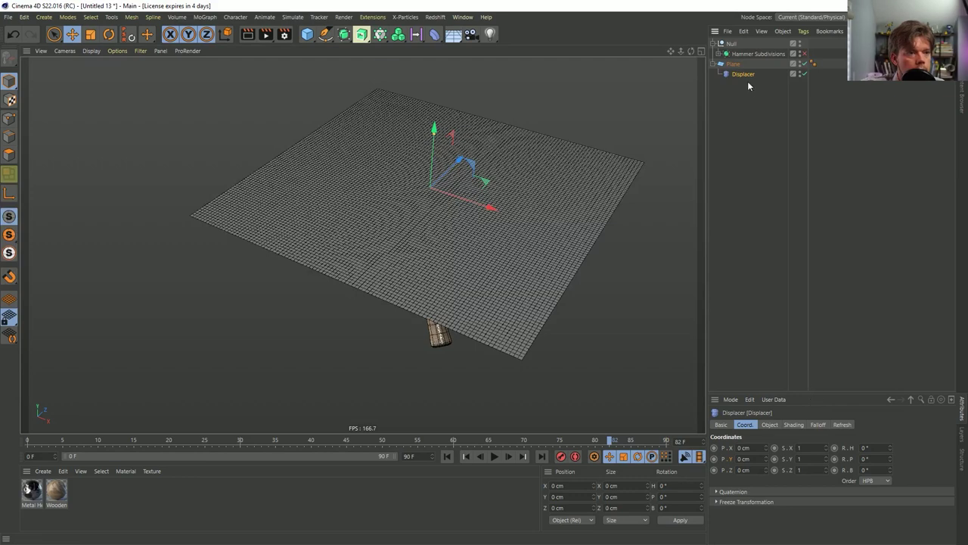
{"action": "left_click", "coordinate": [678, 79]}
- Add a Plain effector under the Plane with Deformation set to Point
{"action": "left_click", "coordinate": [436, 34]}
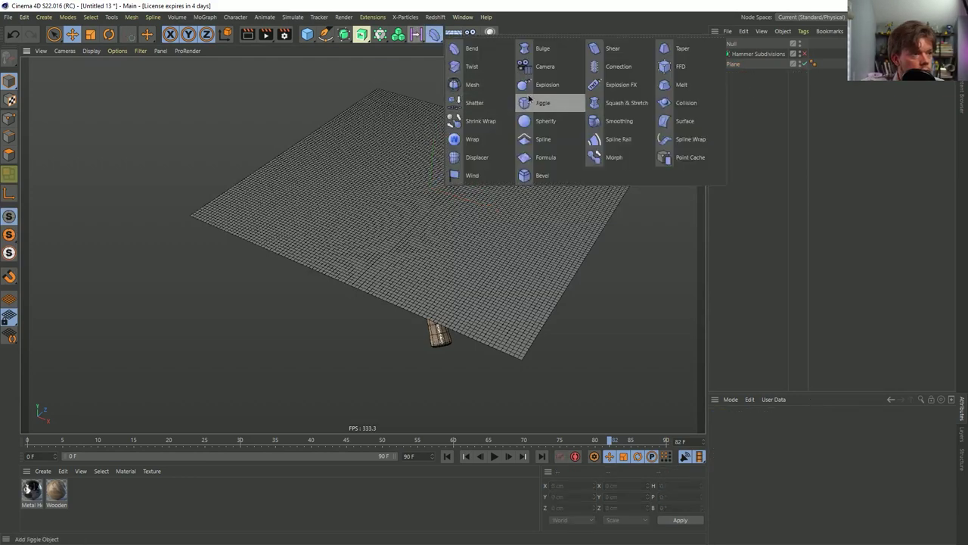
{"action": "left_click", "coordinate": [380, 34]}
{"action": "left_click", "coordinate": [555, 48]}
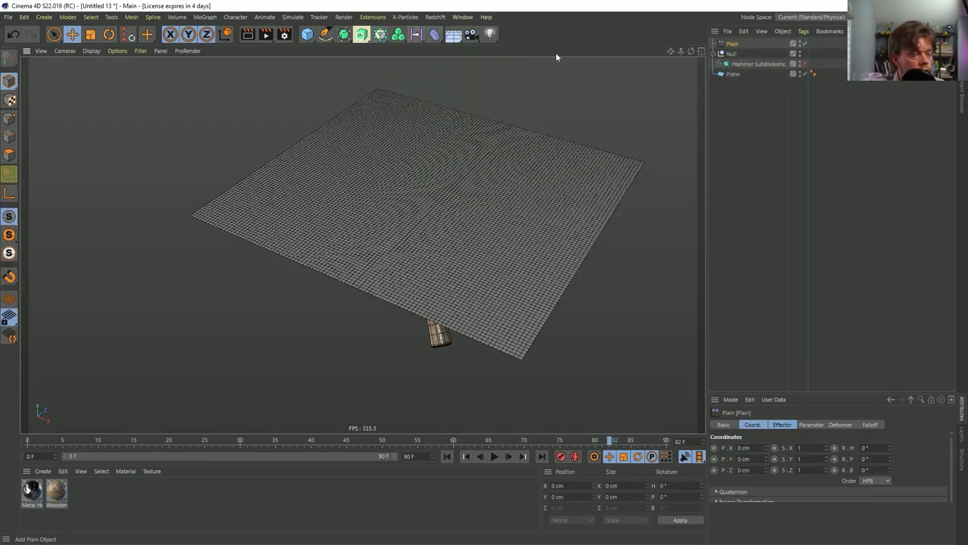
{"action": "left_click_drag", "start_coordinate": [732, 75], "coordinate": [734, 78]}
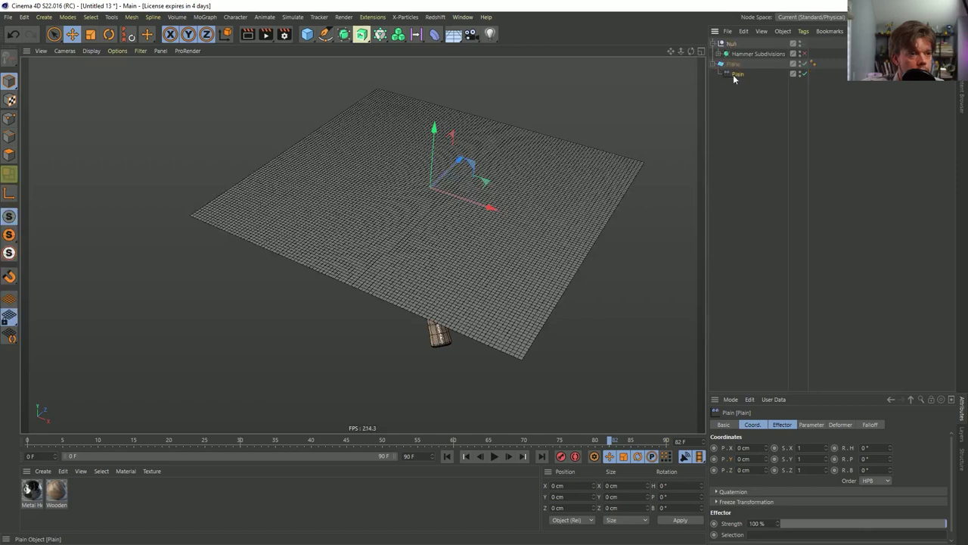
{"action": "left_click", "coordinate": [811, 425]}
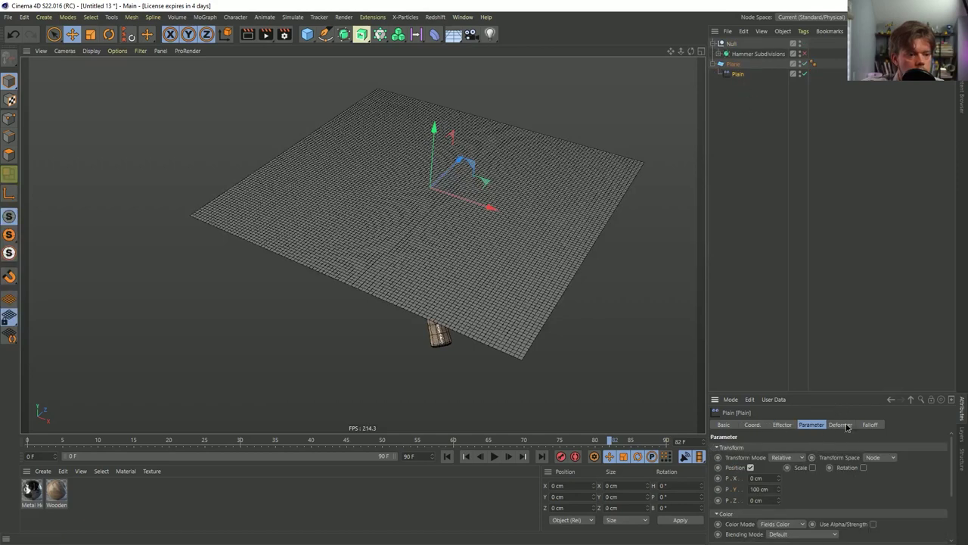
{"action": "left_click", "coordinate": [845, 425]}
{"action": "left_click", "coordinate": [773, 447]}
{"action": "left_click", "coordinate": [778, 476]}
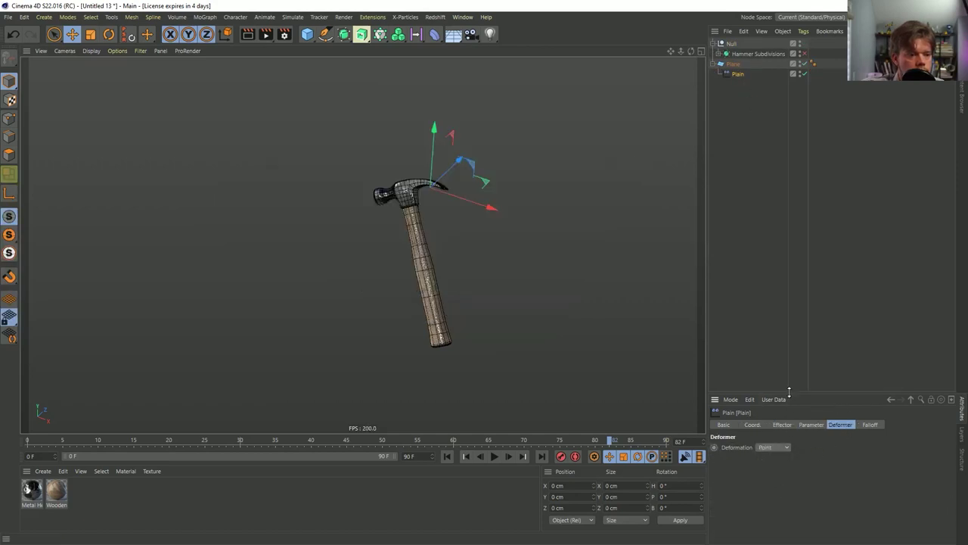
- Set the Plain effector's position offsets to P.Y 0 cm and P.Z -5 cm
{"action": "left_click_drag", "start_coordinate": [789, 391], "coordinate": [791, 170]}
{"action": "left_click", "coordinate": [756, 202]}
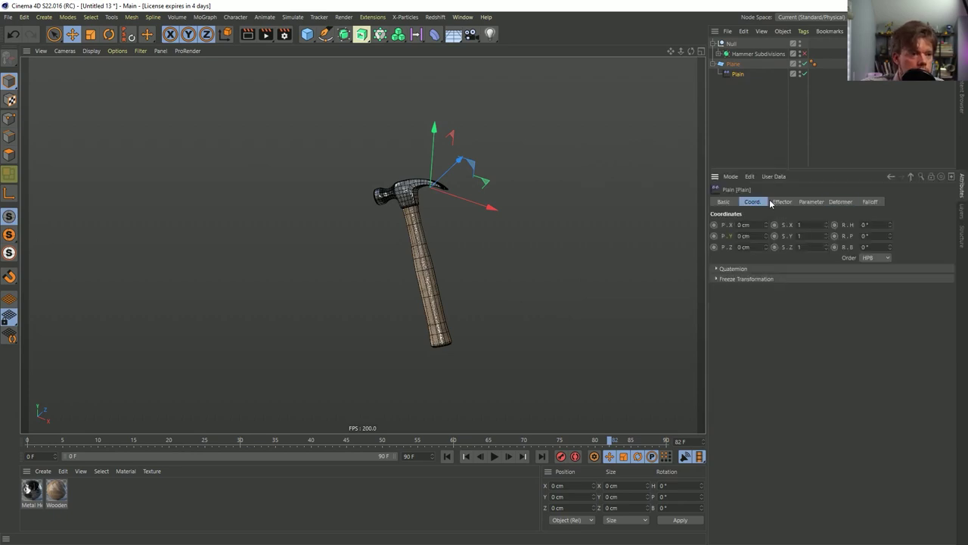
{"action": "left_click", "coordinate": [784, 203]}
{"action": "left_click", "coordinate": [811, 202]}
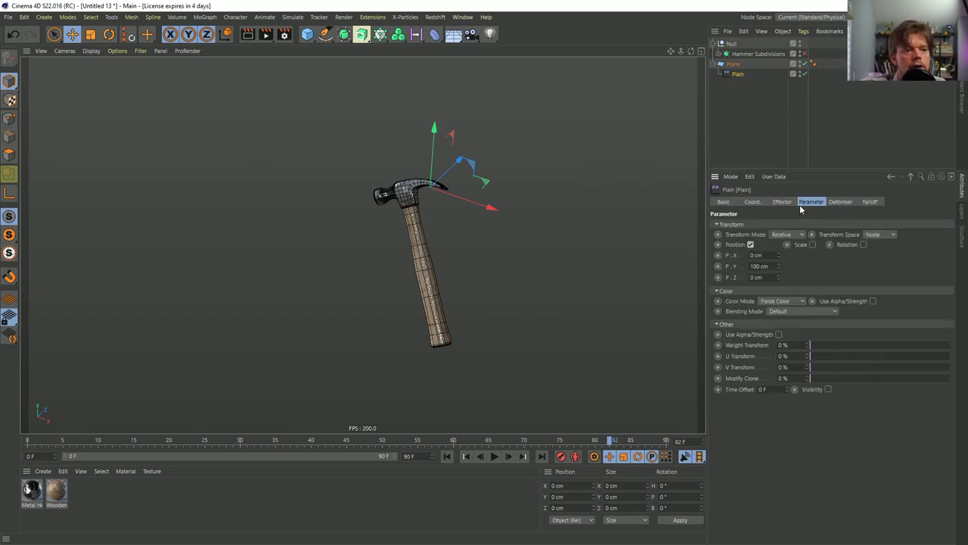
{"action": "double_click", "coordinate": [759, 266]}
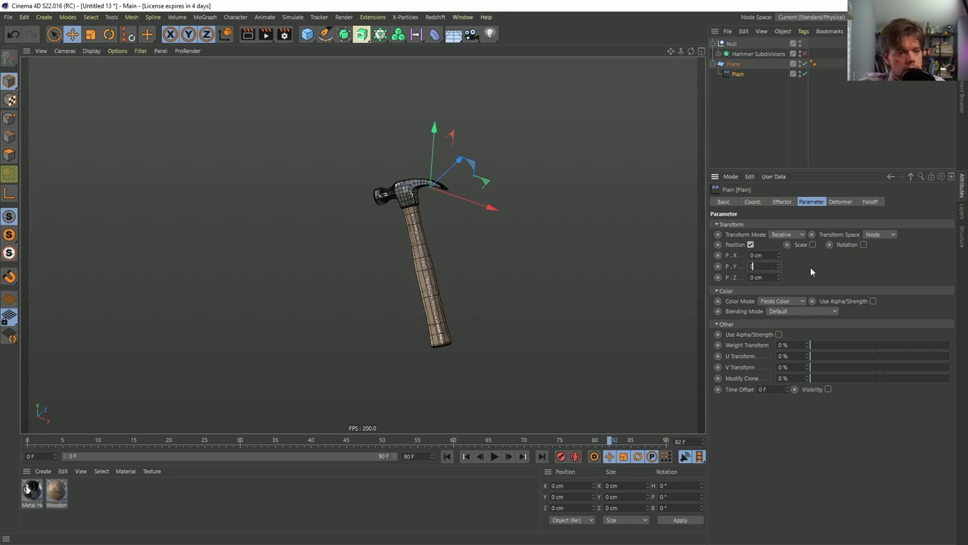
{"action": "key", "text": "Return"}
{"action": "double_click", "coordinate": [752, 277]}
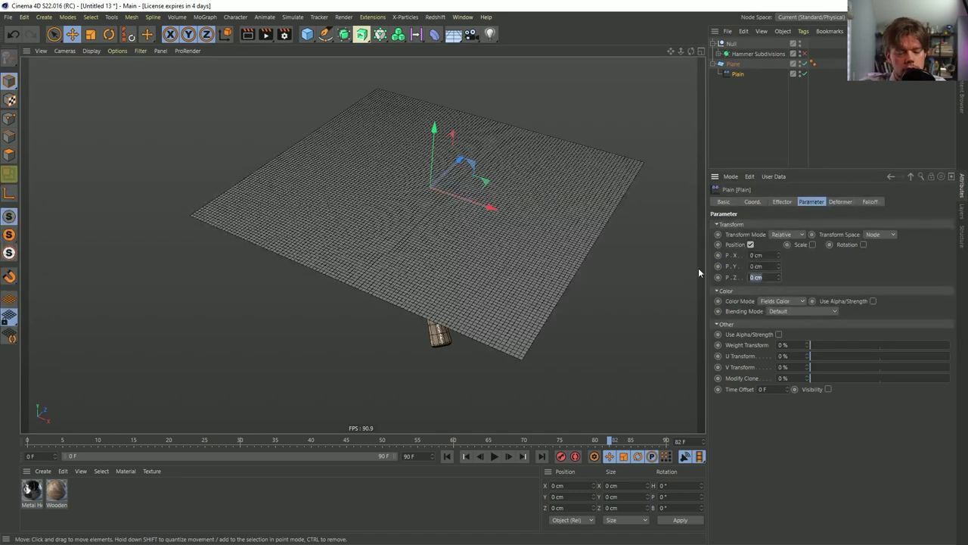
{"action": "type", "text": "-5"}
{"action": "key", "text": "Return"}
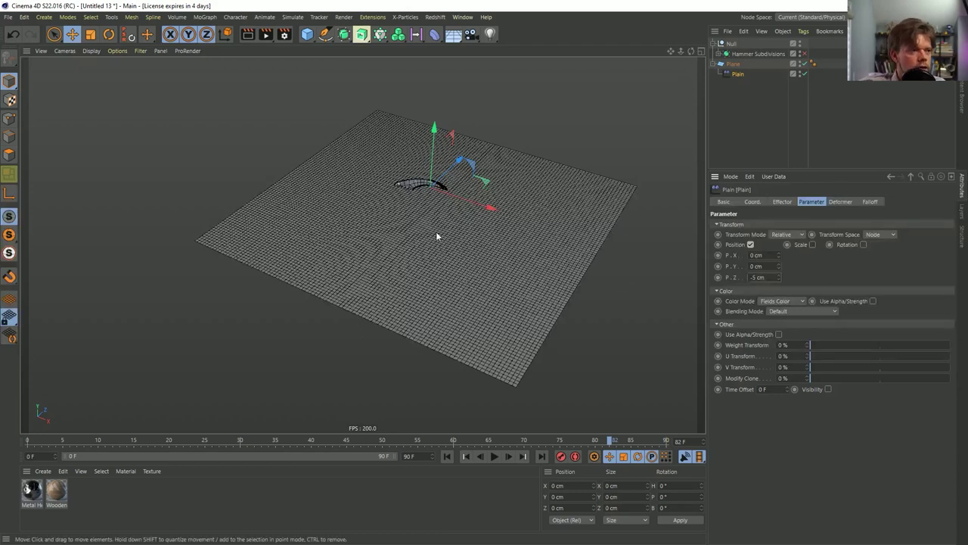
- Wrap Hammer Subdivisions in a Connect object with welding turned off
{"action": "left_click", "coordinate": [872, 202]}
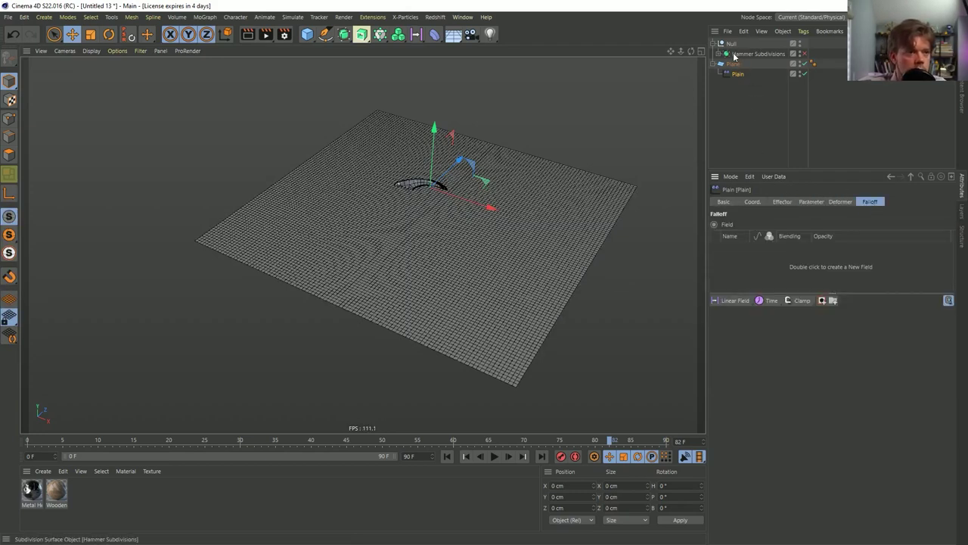
{"action": "left_click", "coordinate": [752, 54]}
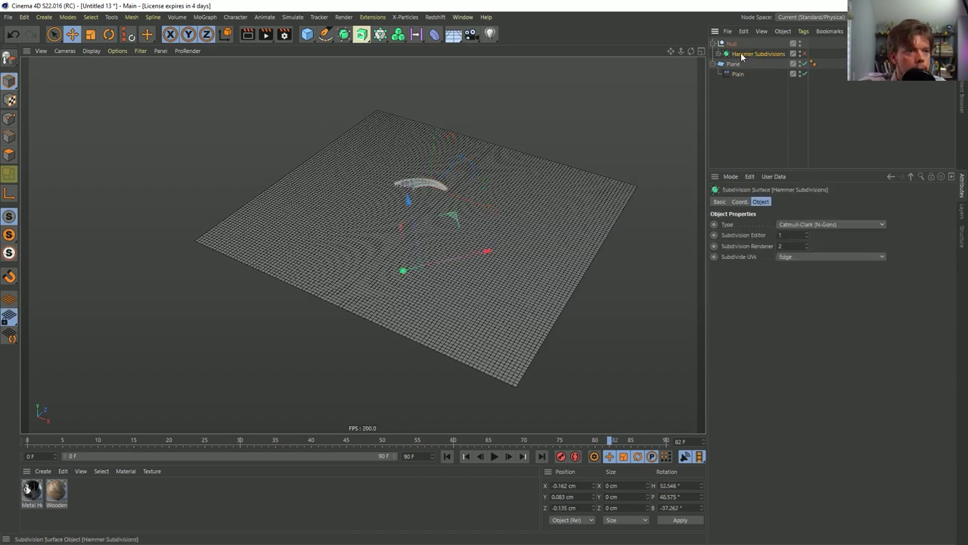
{"action": "left_click", "coordinate": [739, 73]}
{"action": "left_click", "coordinate": [750, 53]}
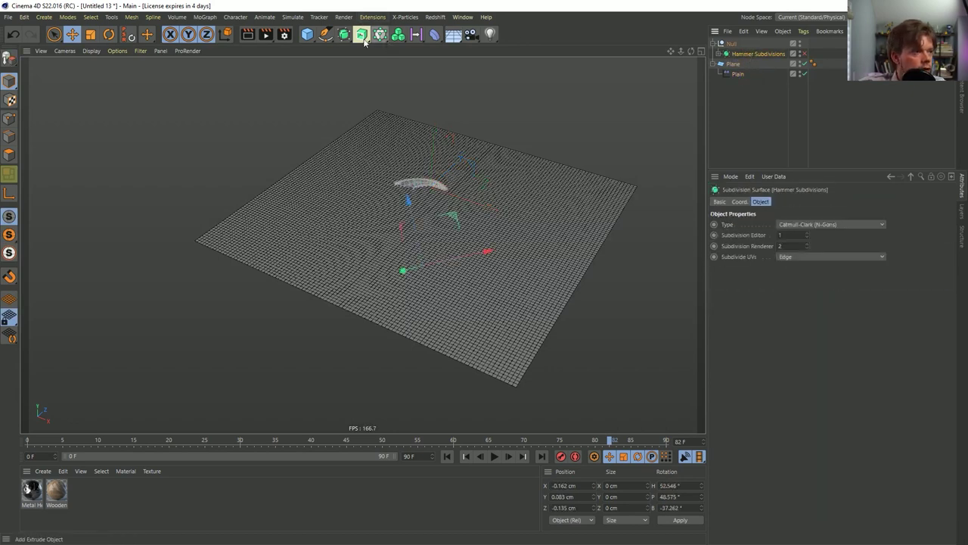
{"action": "left_click_drag", "start_coordinate": [344, 34], "coordinate": [461, 101]}
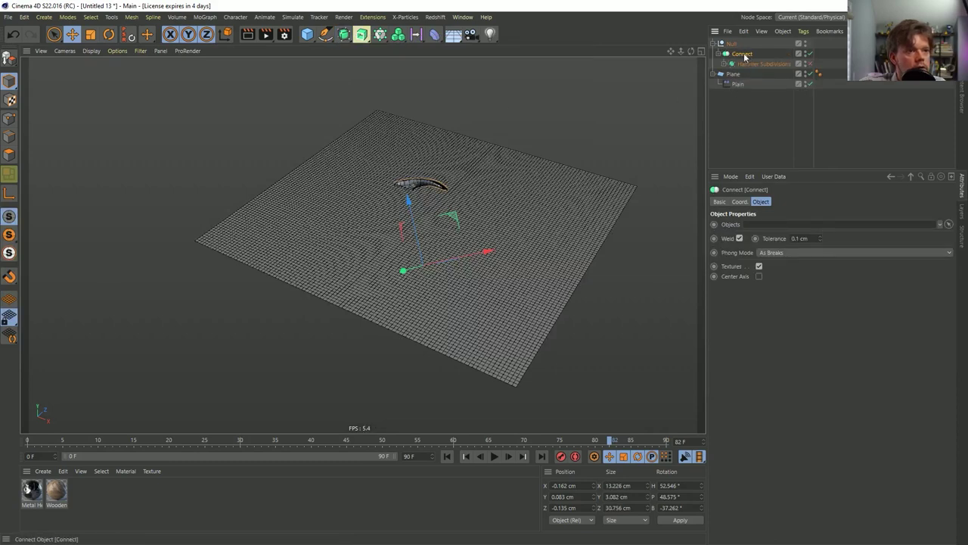
{"action": "left_click", "coordinate": [739, 239]}
- Add Connect as the Plain effector's falloff field and shrink its radius to 5 cm
{"action": "left_click", "coordinate": [734, 75]}
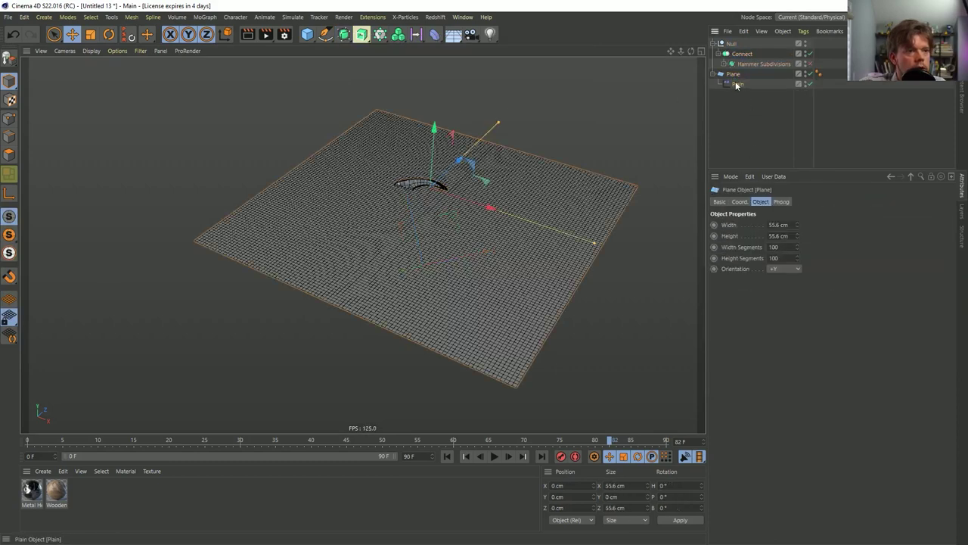
{"action": "left_click", "coordinate": [736, 84]}
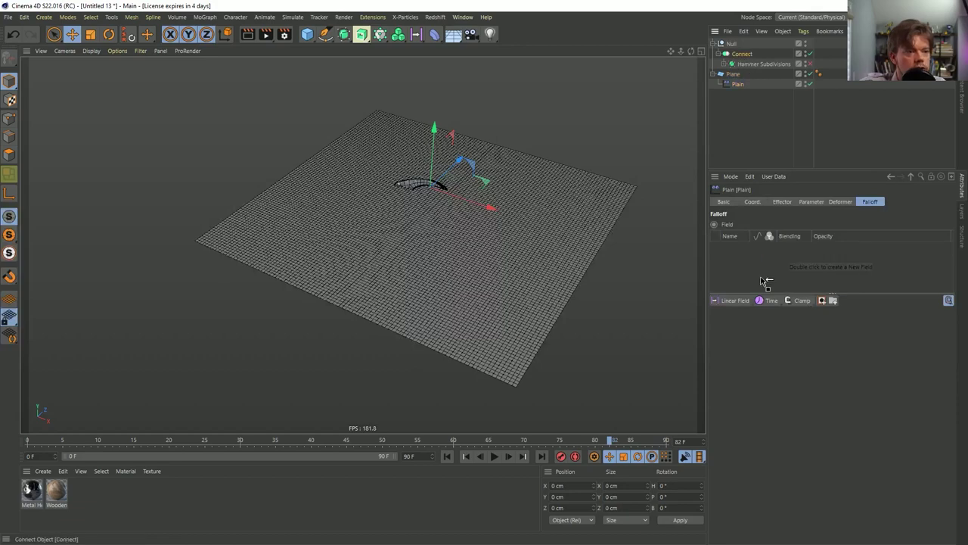
{"action": "left_click_drag", "start_coordinate": [766, 282], "coordinate": [758, 264]}
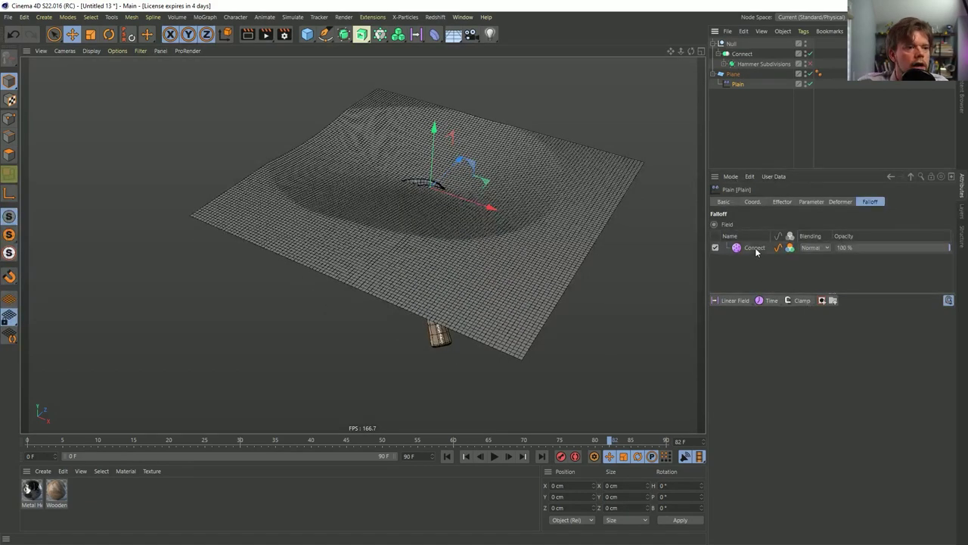
{"action": "left_click", "coordinate": [755, 248]}
{"action": "left_click", "coordinate": [770, 354]}
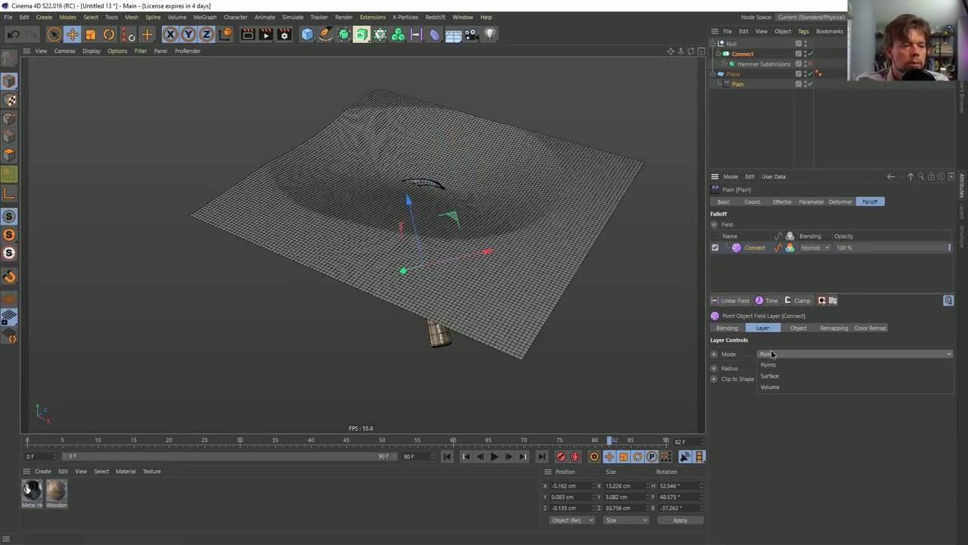
{"action": "left_click", "coordinate": [771, 472]}
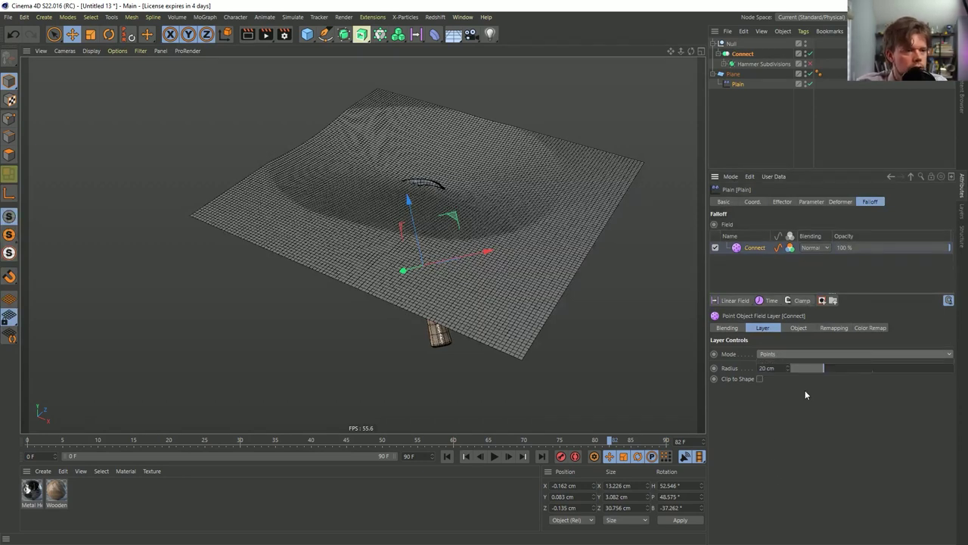
{"action": "left_click_drag", "start_coordinate": [821, 369], "coordinate": [798, 378]}
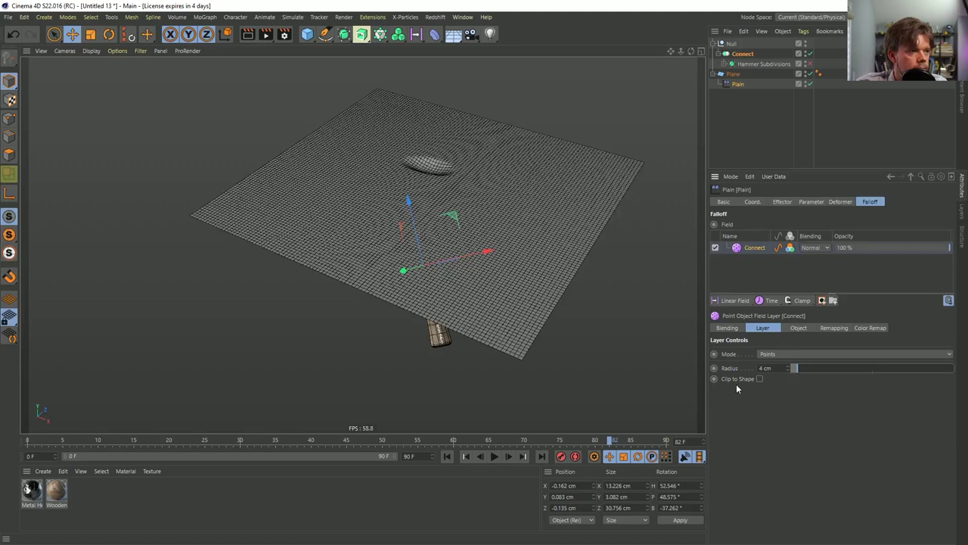
- Reduce the field radius to 2 cm and switch the field layer to Surface mode
{"action": "left_click", "coordinate": [447, 456]}
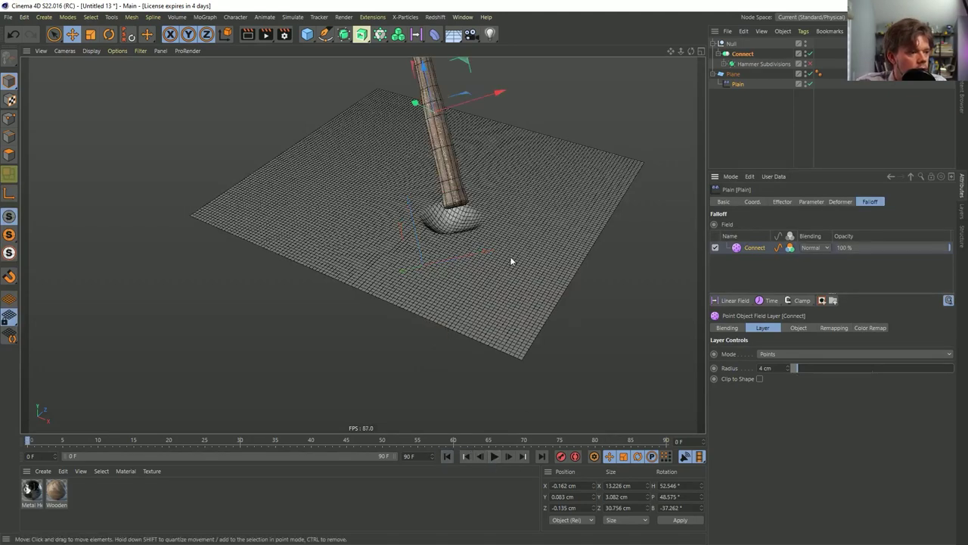
{"action": "mouse_move", "coordinate": [512, 262]}
{"action": "left_mouse_down", "text": "alt"}
{"action": "mouse_move", "coordinate": [491, 244]}
{"action": "mouse_move", "coordinate": [493, 261]}
{"action": "left_mouse_up", "text": "alt"}
{"action": "left_click_drag", "start_coordinate": [791, 376], "coordinate": [789, 373]}
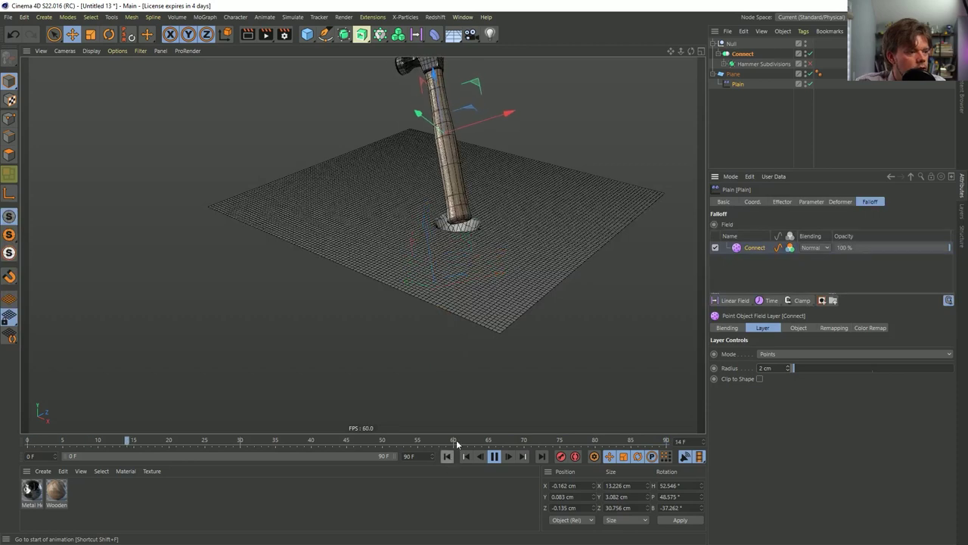
{"action": "left_click", "coordinate": [782, 355]}
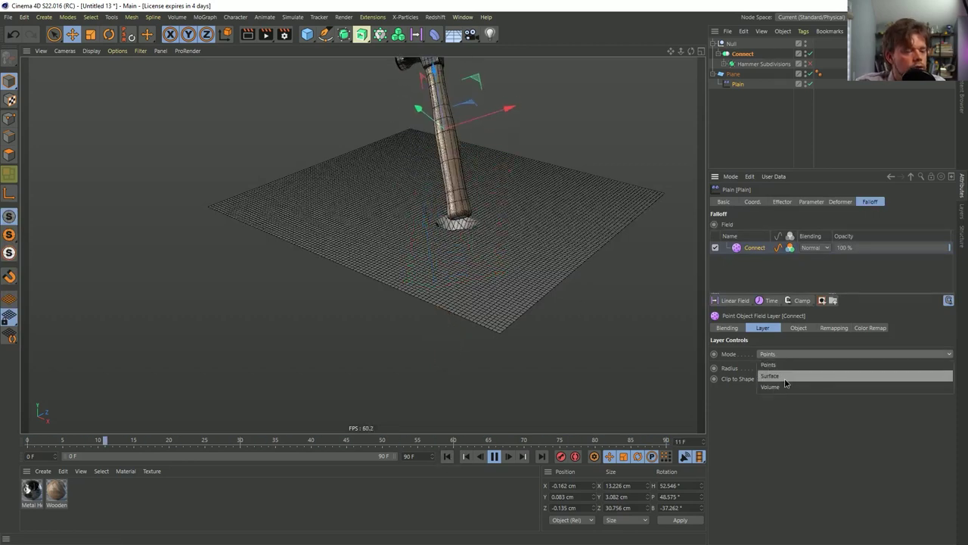
{"action": "left_click", "coordinate": [784, 378]}
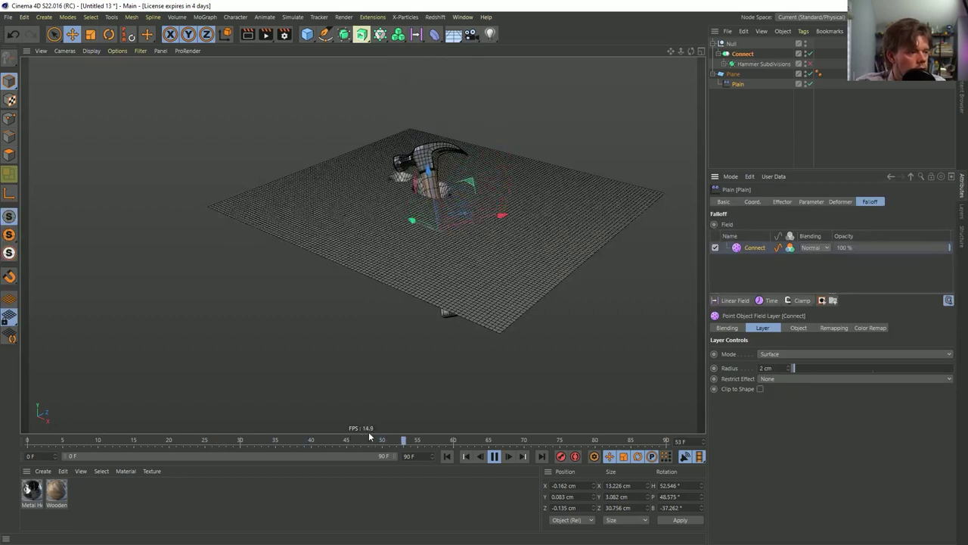
{"action": "left_click", "coordinate": [840, 353]}
{"action": "left_click", "coordinate": [791, 366]}
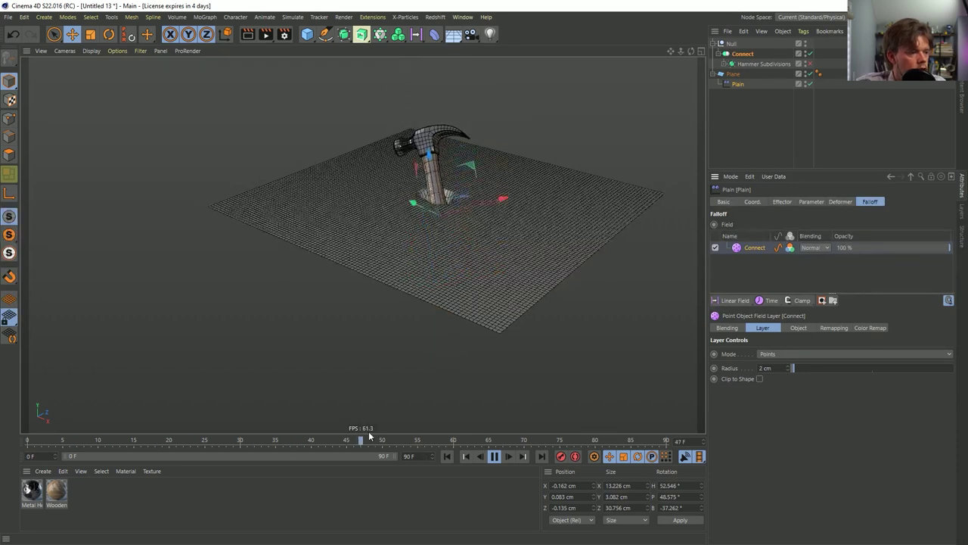
{"action": "left_click", "coordinate": [799, 353]}
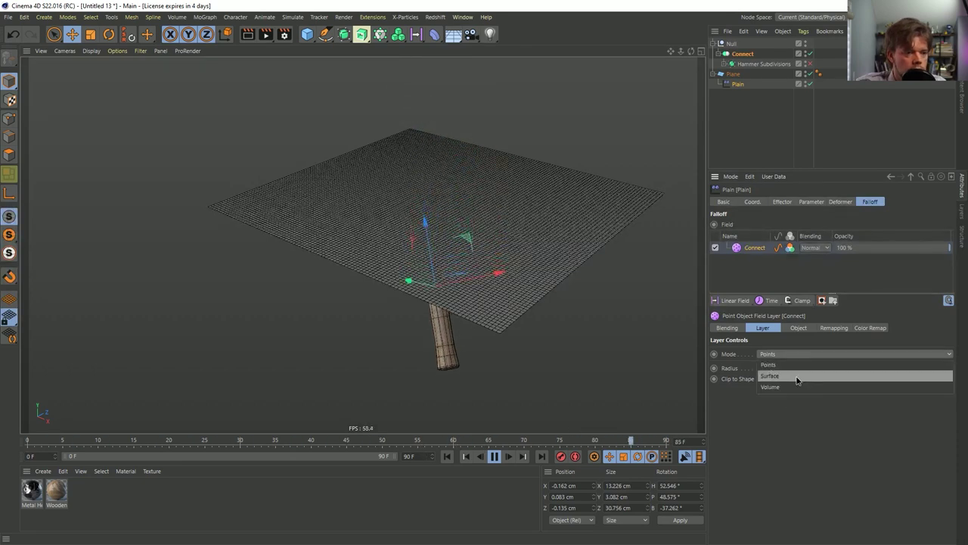
{"action": "left_click", "coordinate": [796, 374]}
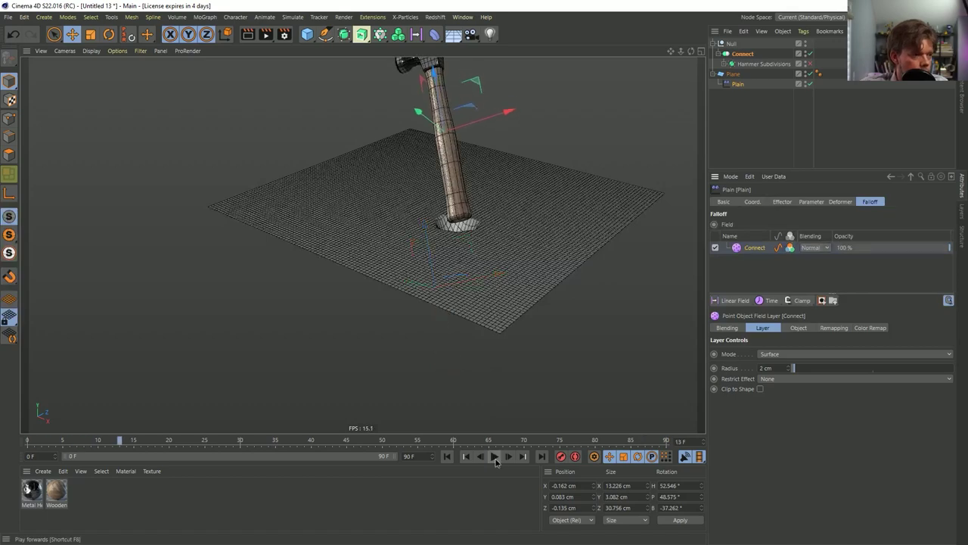
{"action": "key", "text": "F8"}
{"action": "key", "text": "Return"}
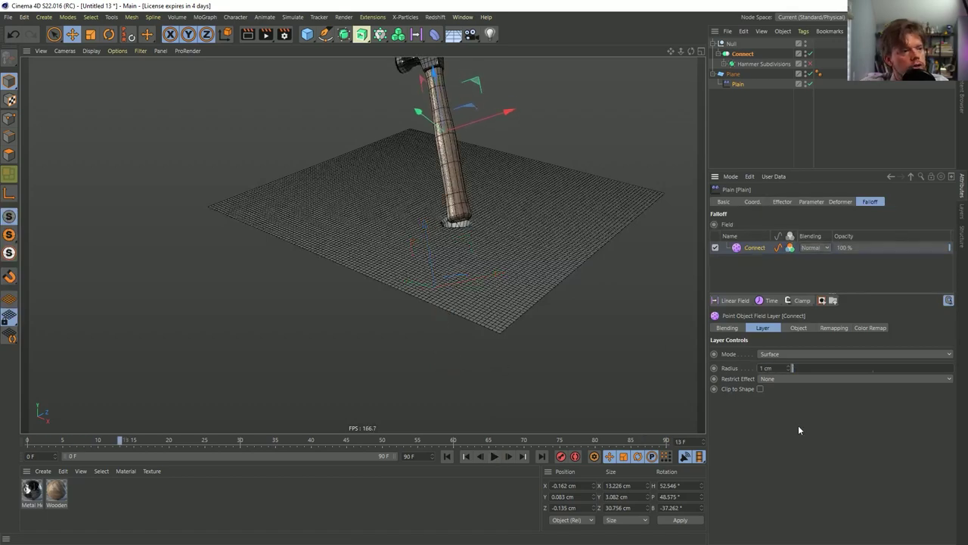
{"action": "left_click_drag", "start_coordinate": [519, 285], "coordinate": [469, 299], "text": "alt"}
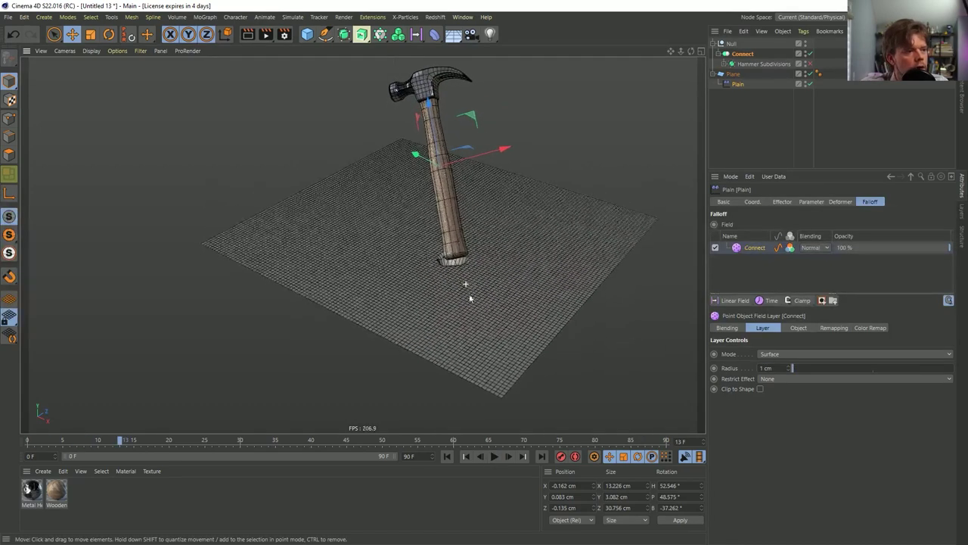
{"action": "left_click", "coordinate": [784, 379]}
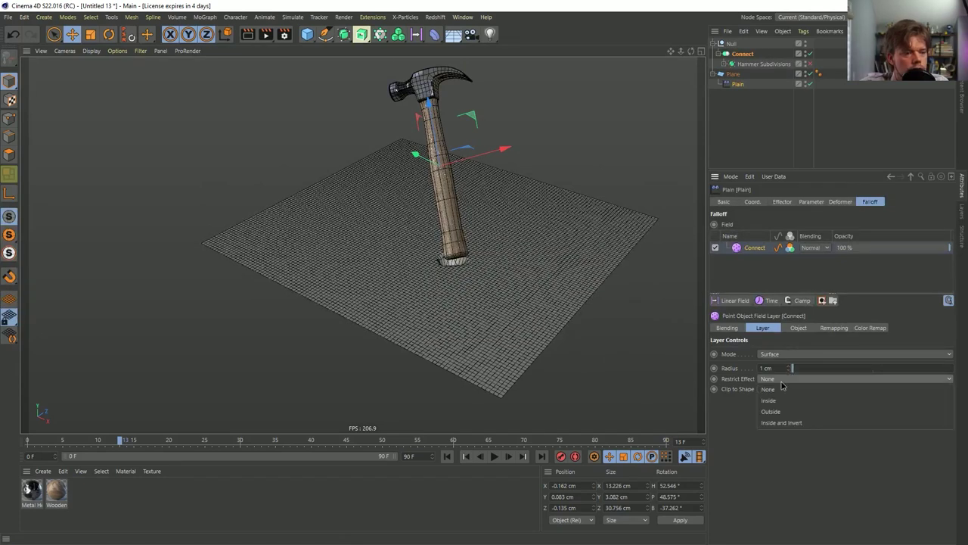
{"action": "left_click", "coordinate": [745, 411]}
{"action": "left_click", "coordinate": [494, 456]}
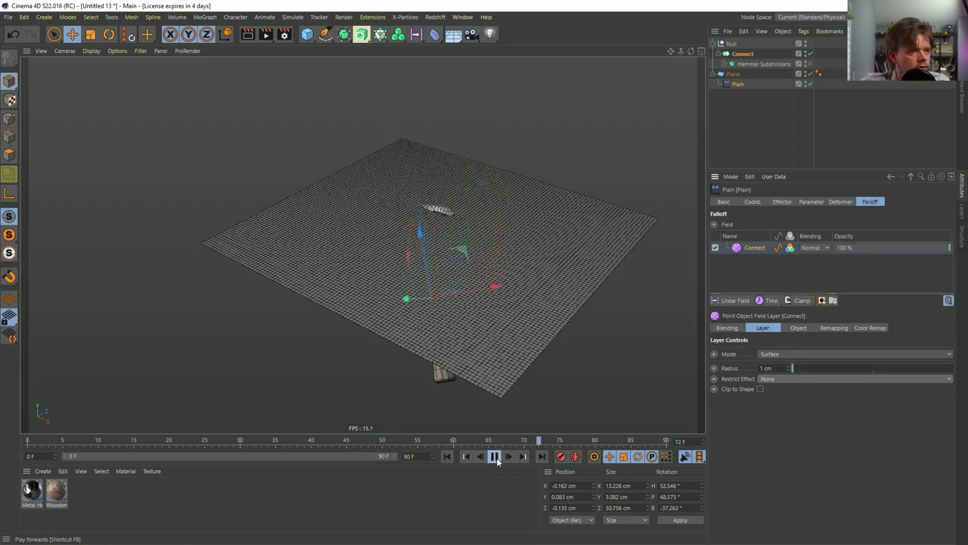
{"action": "left_click", "coordinate": [494, 456]}
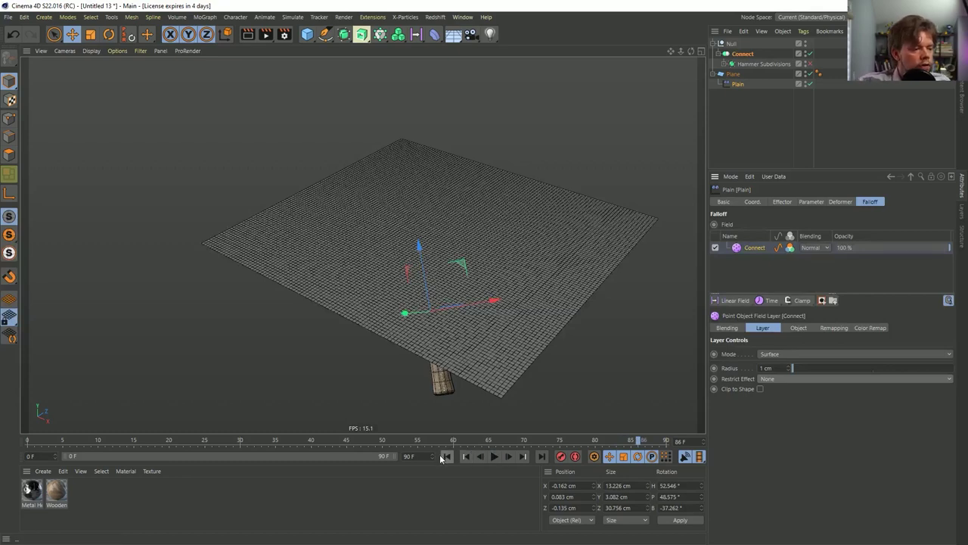
{"action": "left_click", "coordinate": [447, 456]}
{"action": "left_click", "coordinate": [495, 456]}
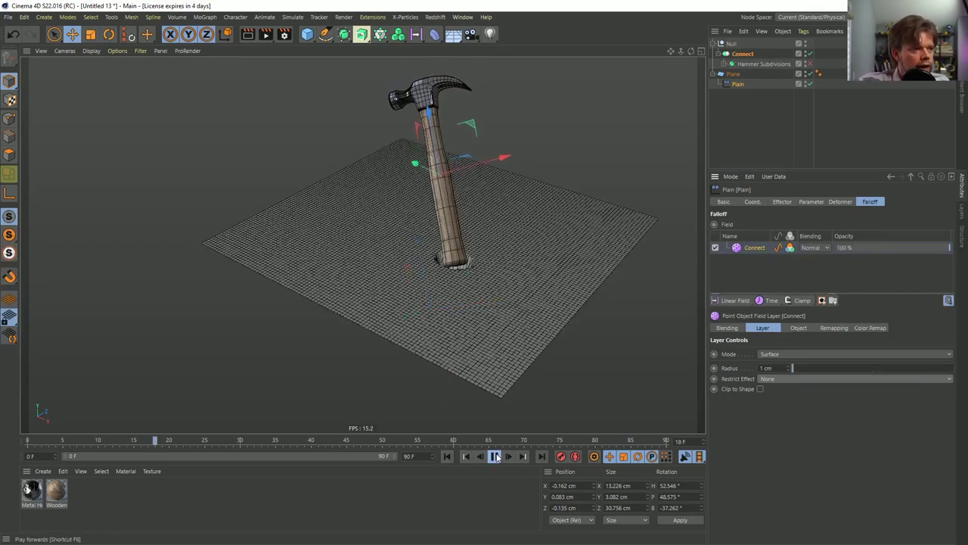
{"action": "left_click", "coordinate": [496, 456]}
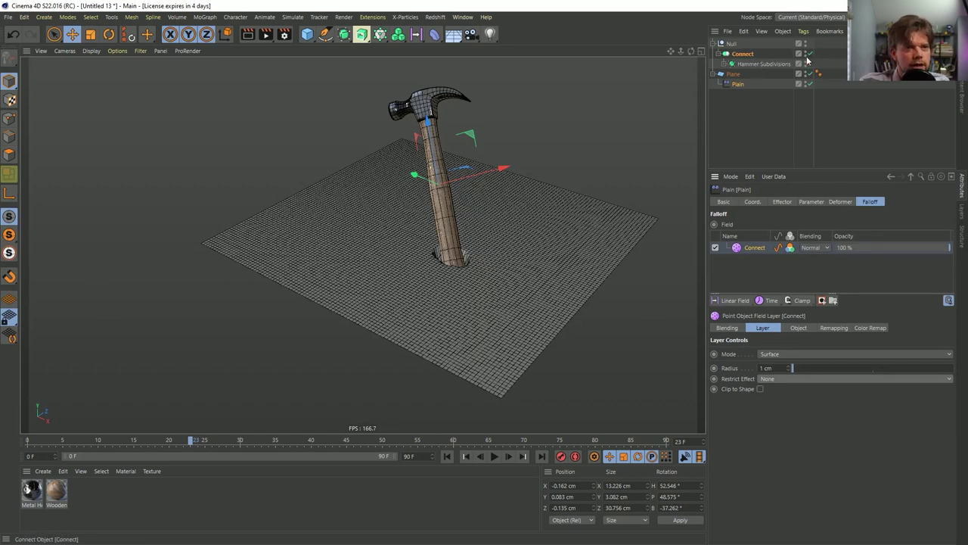
- Place a Hammer Subdivisions copy above Connect and raise the connected hammer slightly
{"action": "left_click_drag", "start_coordinate": [749, 53], "coordinate": [749, 54], "text": "ctrl"}
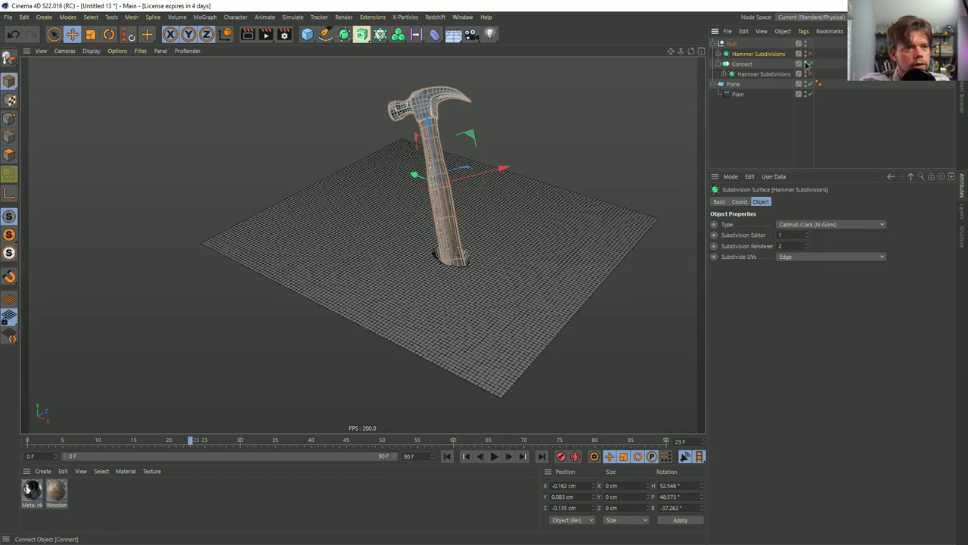
{"action": "left_click", "coordinate": [755, 66]}
{"action": "key", "text": "e"}
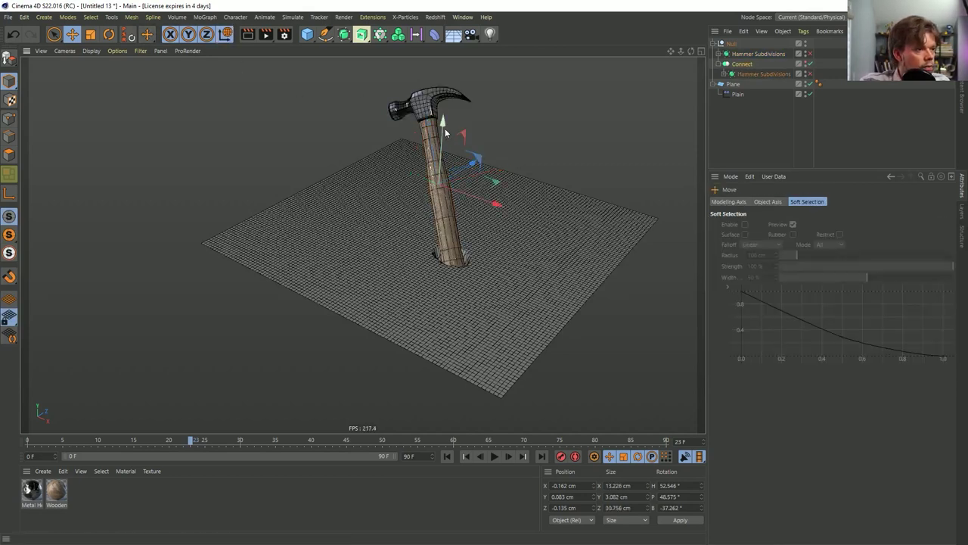
{"action": "left_click_drag", "start_coordinate": [445, 128], "coordinate": [454, 109]}
{"action": "left_click", "coordinate": [494, 456]}
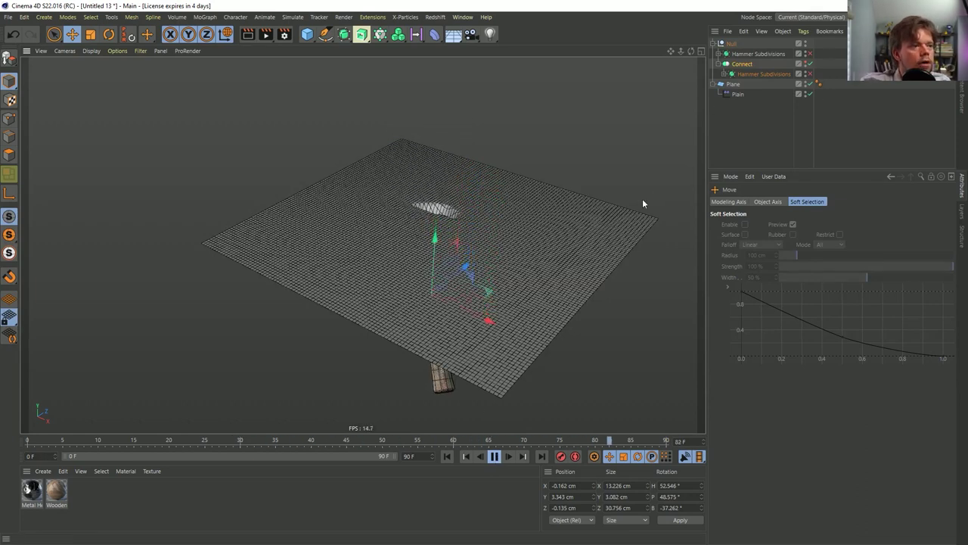
{"action": "left_click", "coordinate": [495, 456]}
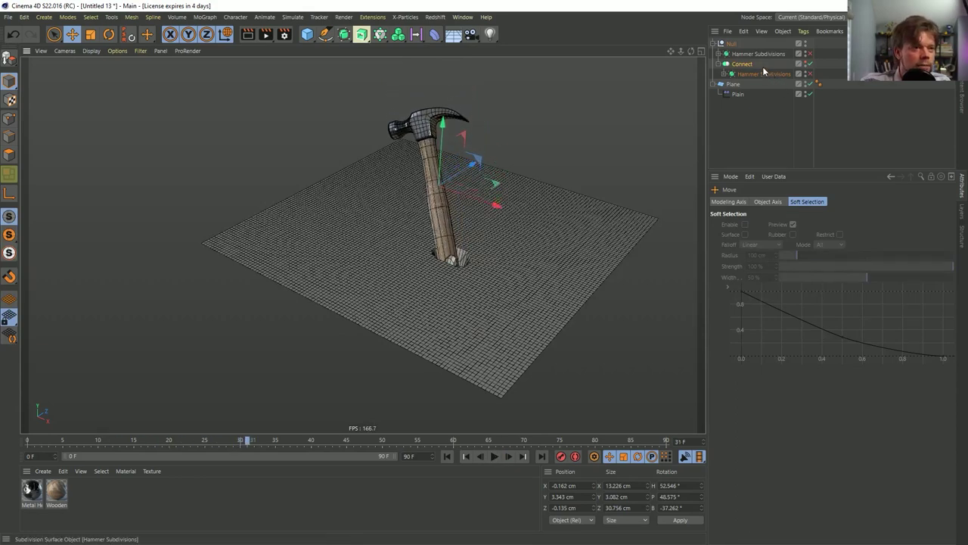
- Switch the Connect field layer to Volume mode and play back the hole cut
{"action": "left_click", "coordinate": [737, 94]}
{"action": "left_click", "coordinate": [780, 354]}
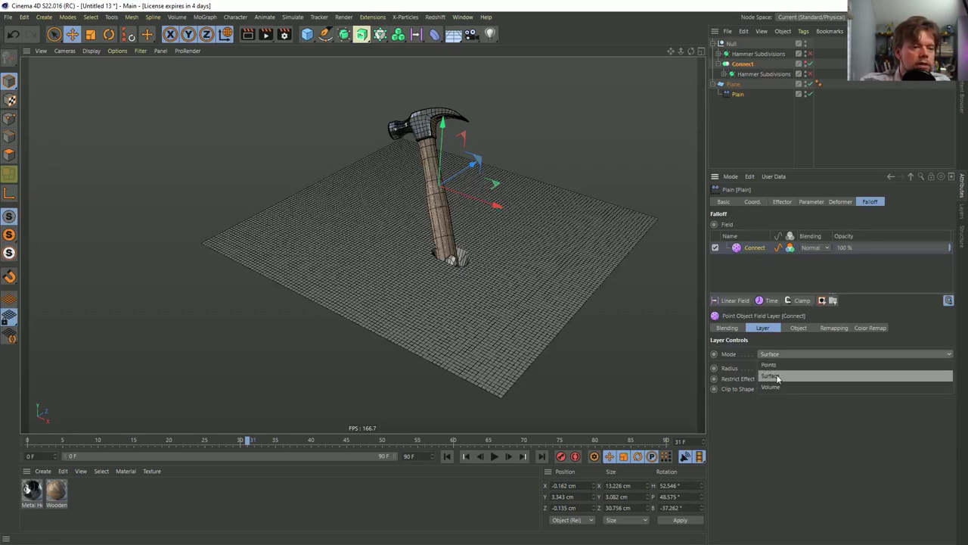
{"action": "left_click", "coordinate": [777, 383]}
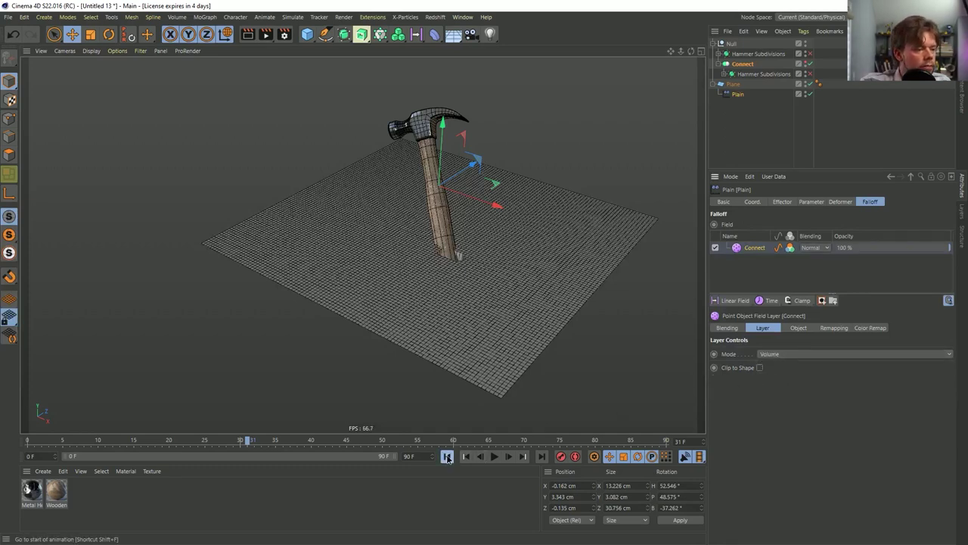
{"action": "left_click", "coordinate": [495, 456]}
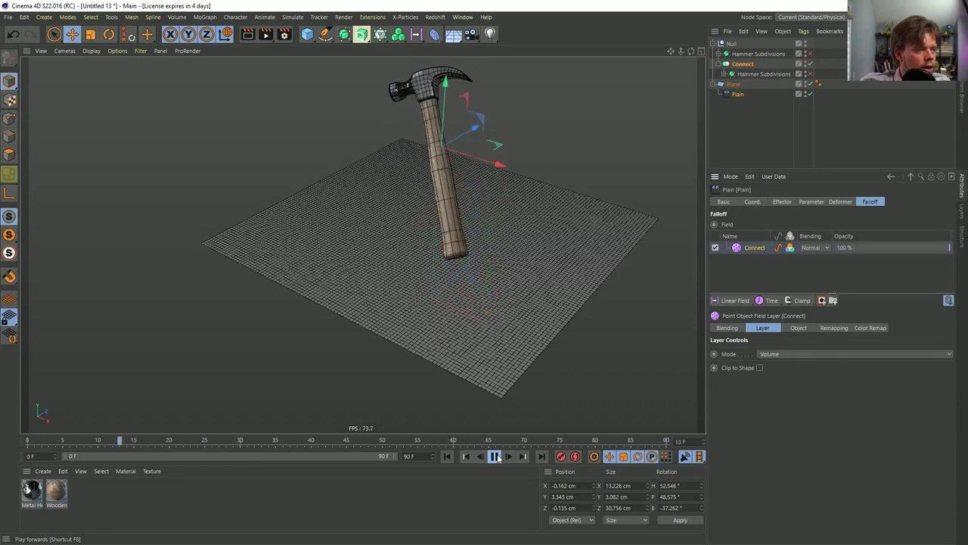
{"action": "left_click", "coordinate": [495, 456]}
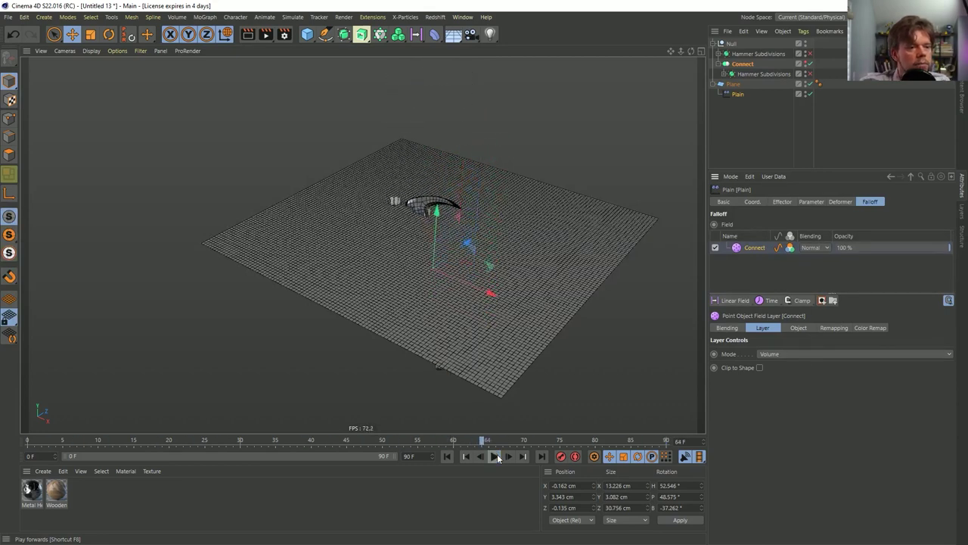
{"action": "left_click", "coordinate": [496, 457]}
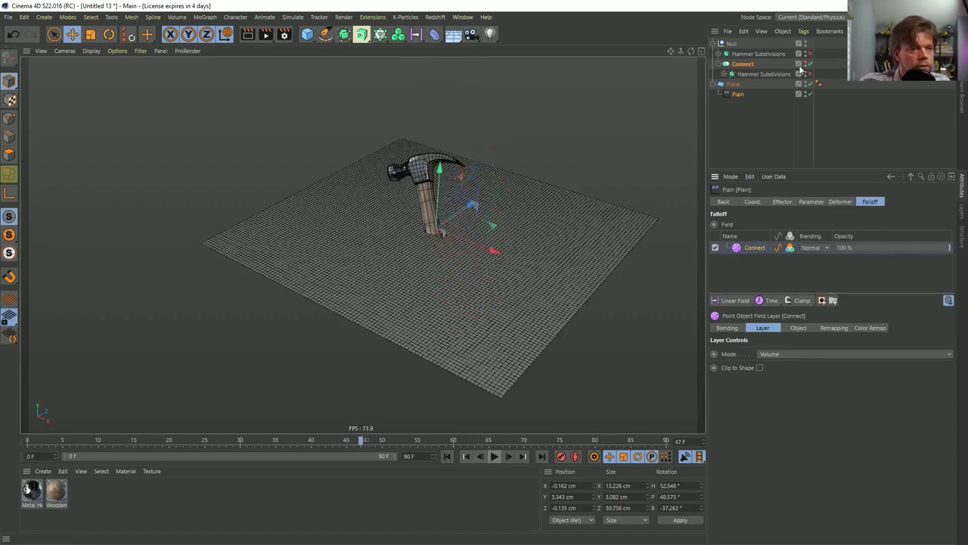
{"action": "left_click", "coordinate": [493, 456]}
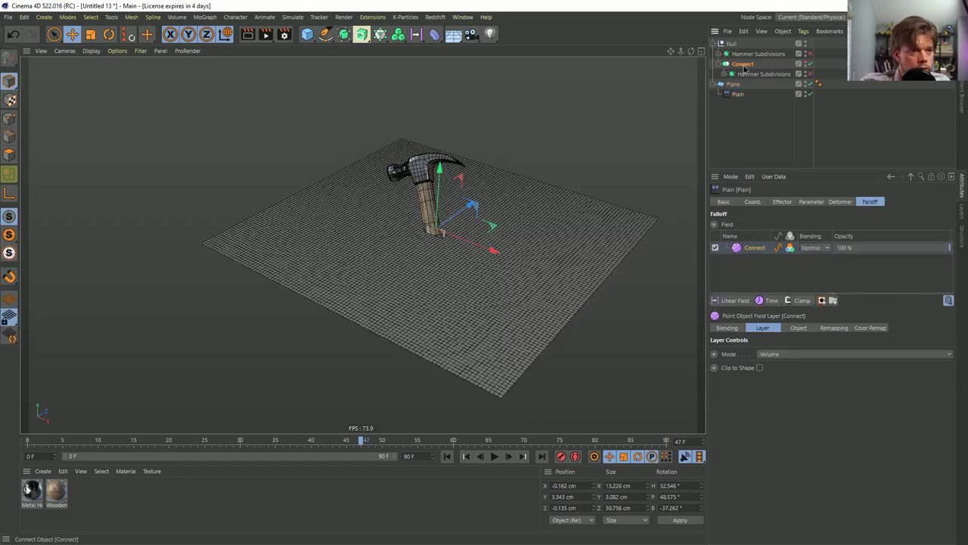
- Add a second Connect field layer to Plain's falloff in Surface mode with a 1 cm radius
{"action": "left_click_drag", "start_coordinate": [753, 238], "coordinate": [757, 248]}
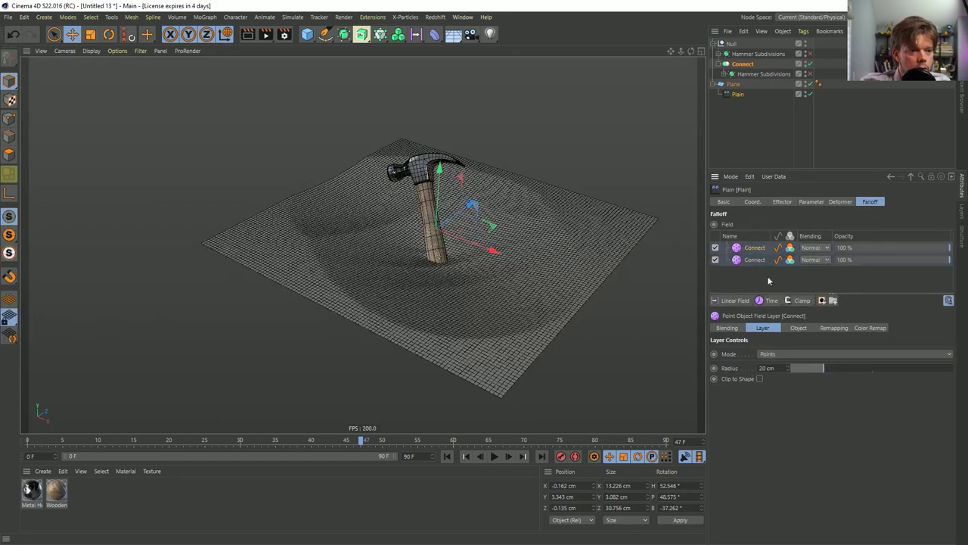
{"action": "left_click", "coordinate": [781, 355]}
{"action": "left_click", "coordinate": [799, 368]}
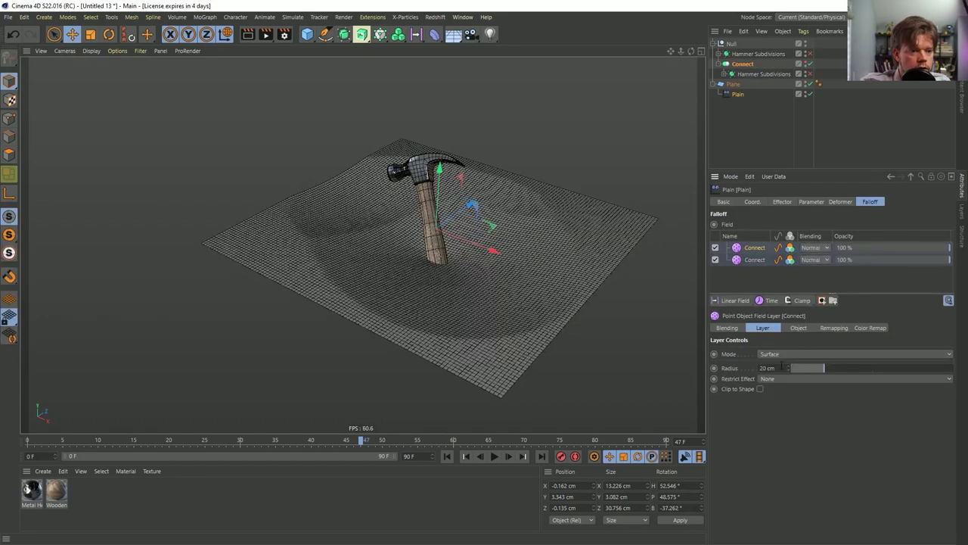
{"action": "double_click", "coordinate": [782, 367]}
{"action": "type", "text": "1"}
{"action": "key", "text": "Return"}
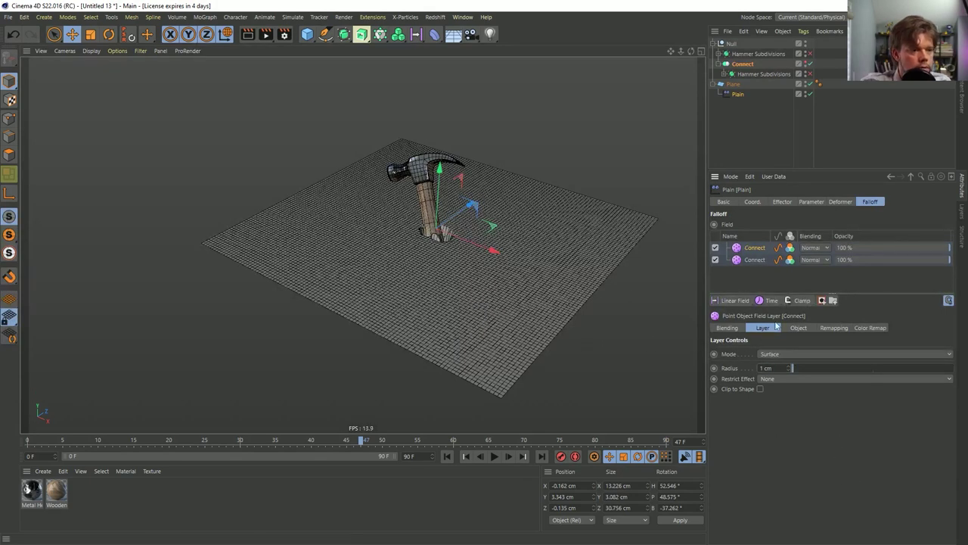
- Set the top Connect layer's blending to Add, preview playback, and raise the radius to 2 cm
{"action": "left_click", "coordinate": [809, 254]}
{"action": "left_click", "coordinate": [822, 336]}
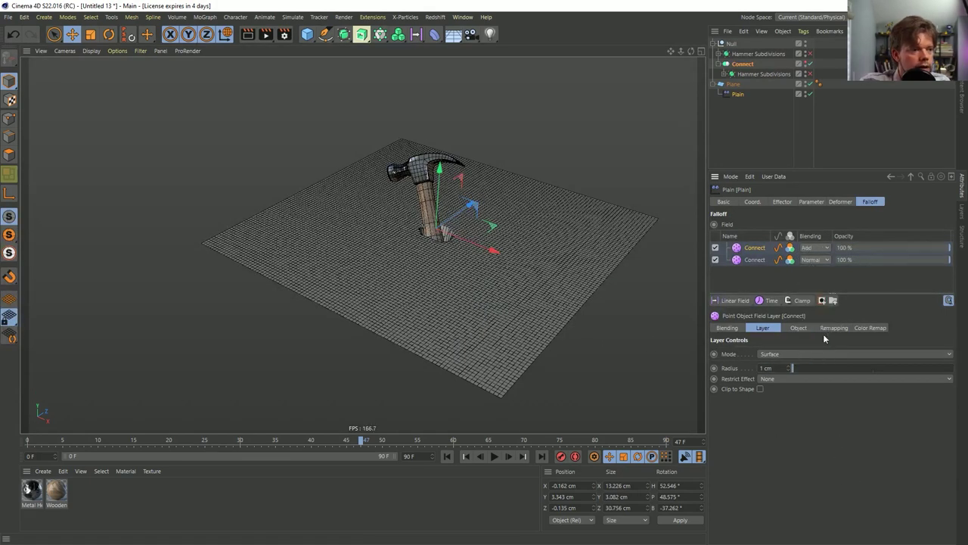
{"action": "left_click", "coordinate": [447, 456]}
{"action": "left_click", "coordinate": [494, 456]}
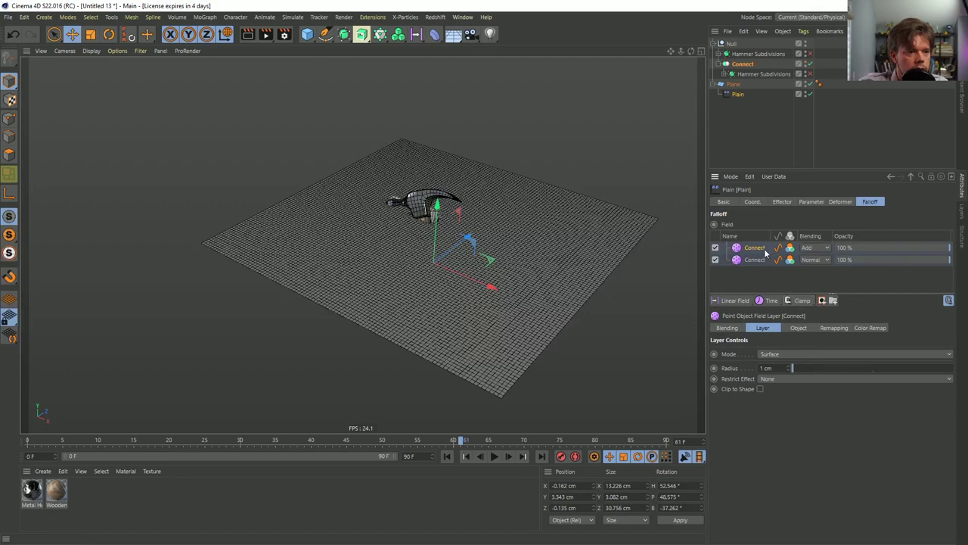
{"action": "left_click_drag", "start_coordinate": [787, 368], "coordinate": [788, 367]}
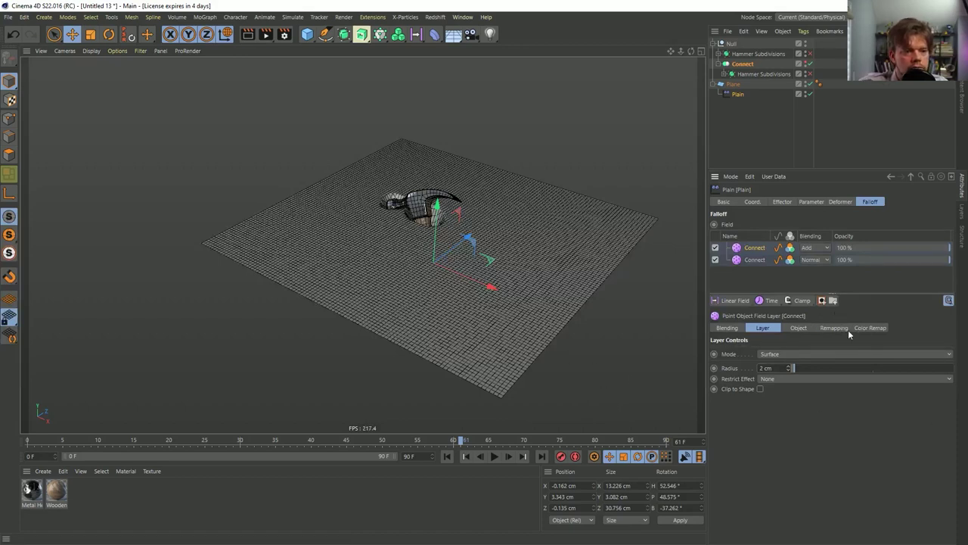
- Add a Range Map modifier layer with Min Output -100% and value clamping disabled
{"action": "left_click", "coordinate": [792, 302]}
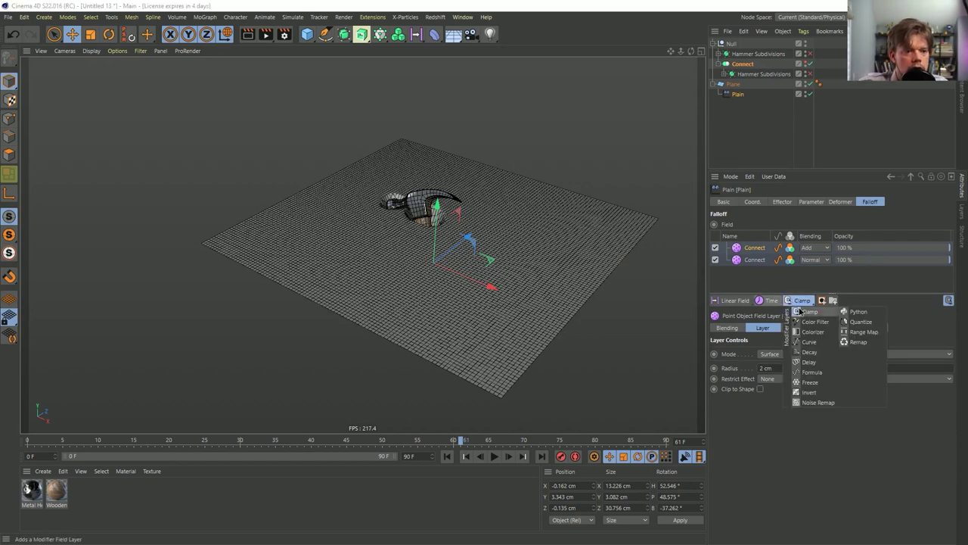
{"action": "left_click", "coordinate": [864, 333]}
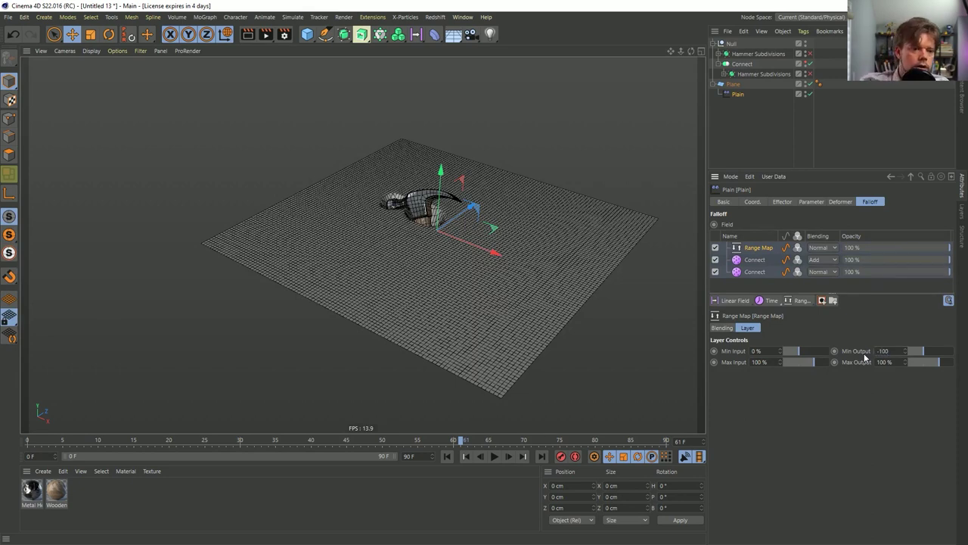
{"action": "key", "text": "Return"}
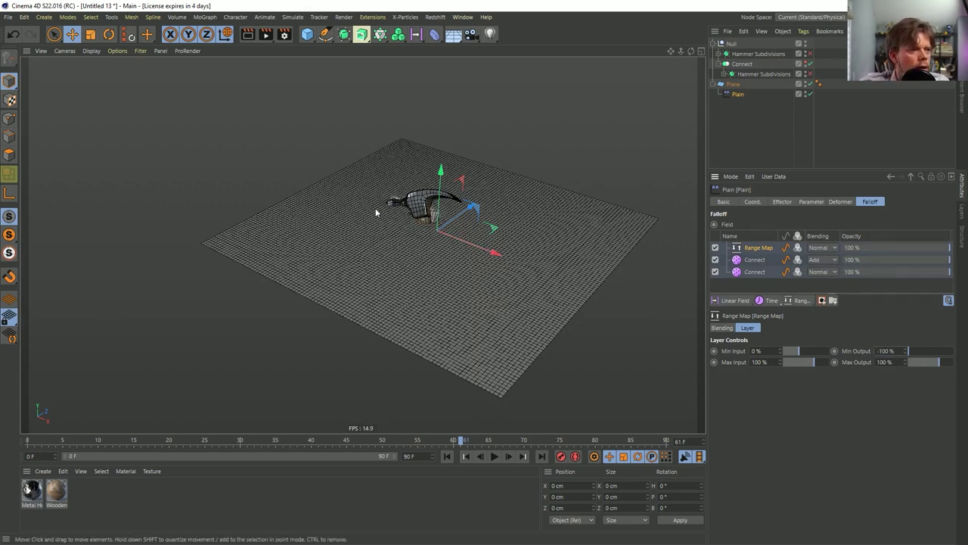
{"action": "left_click", "coordinate": [950, 301]}
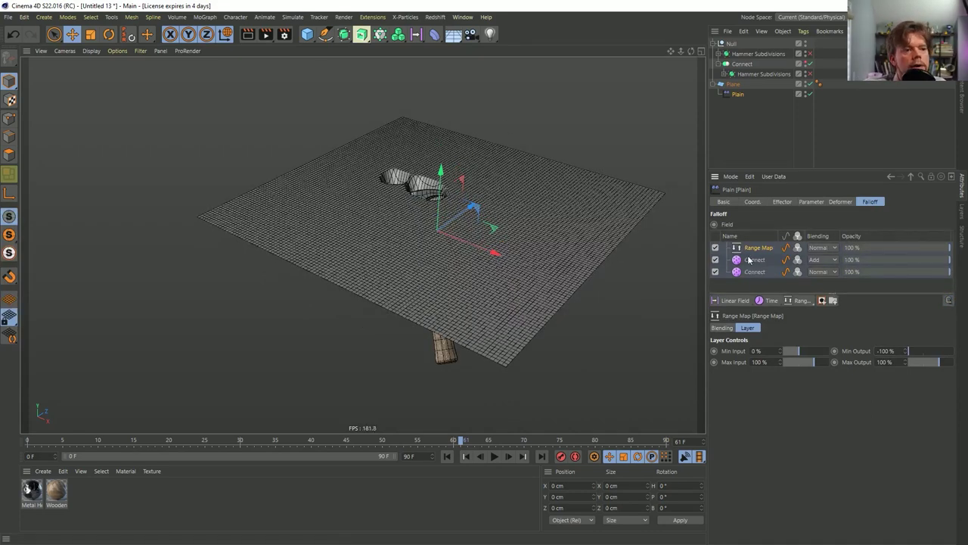
- Add a Curve modifier layer below Range Map and bend its falloff curve points
{"action": "left_click", "coordinate": [799, 303]}
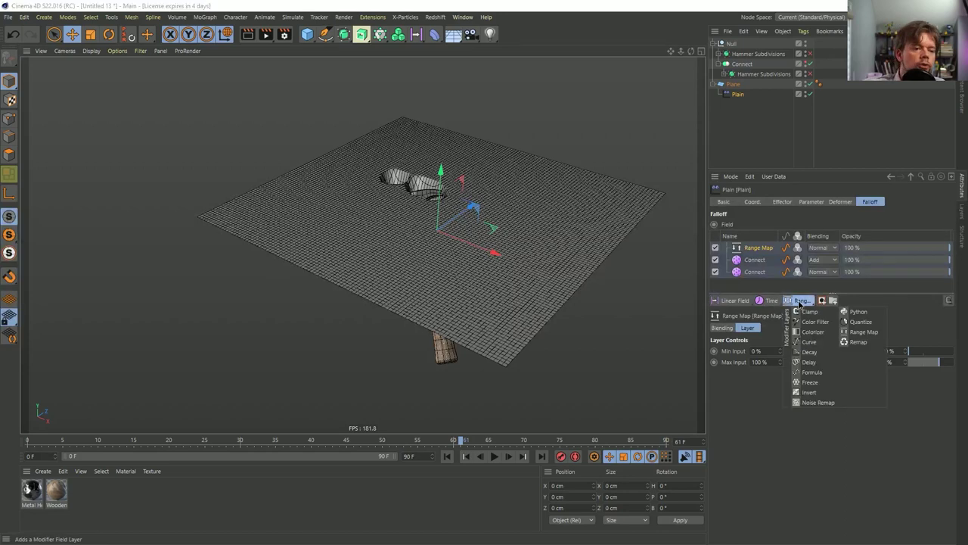
{"action": "left_click", "coordinate": [820, 345]}
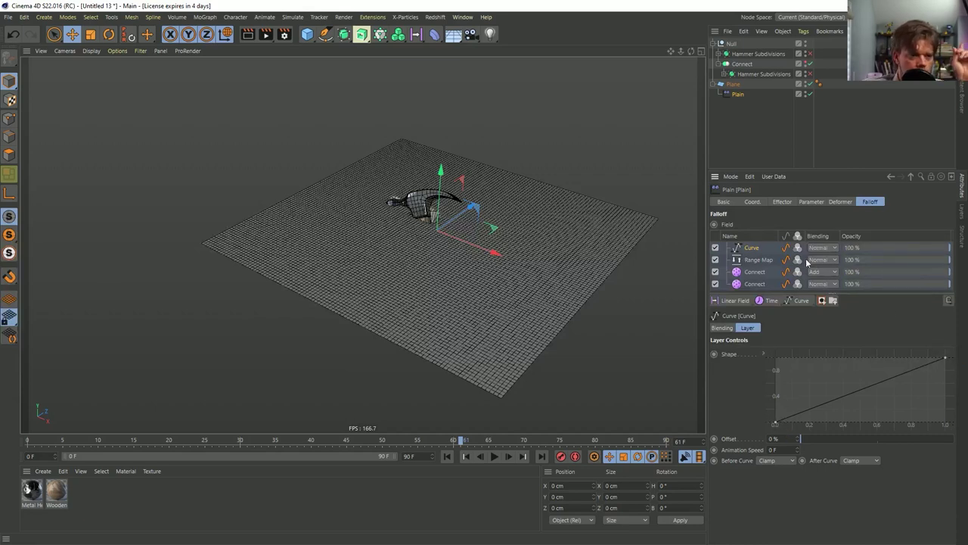
{"action": "left_click_drag", "start_coordinate": [750, 253], "coordinate": [754, 265]}
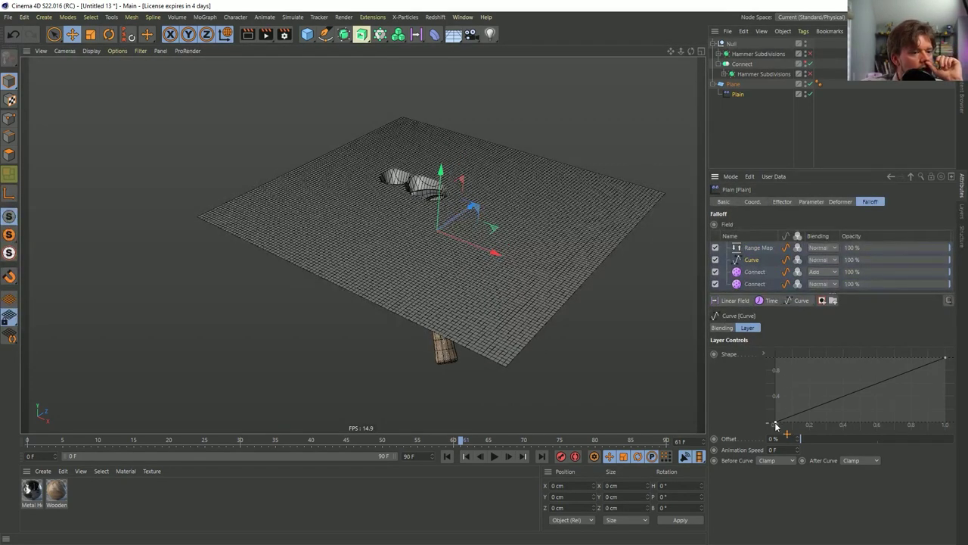
{"action": "left_click_drag", "start_coordinate": [775, 424], "coordinate": [765, 394]}
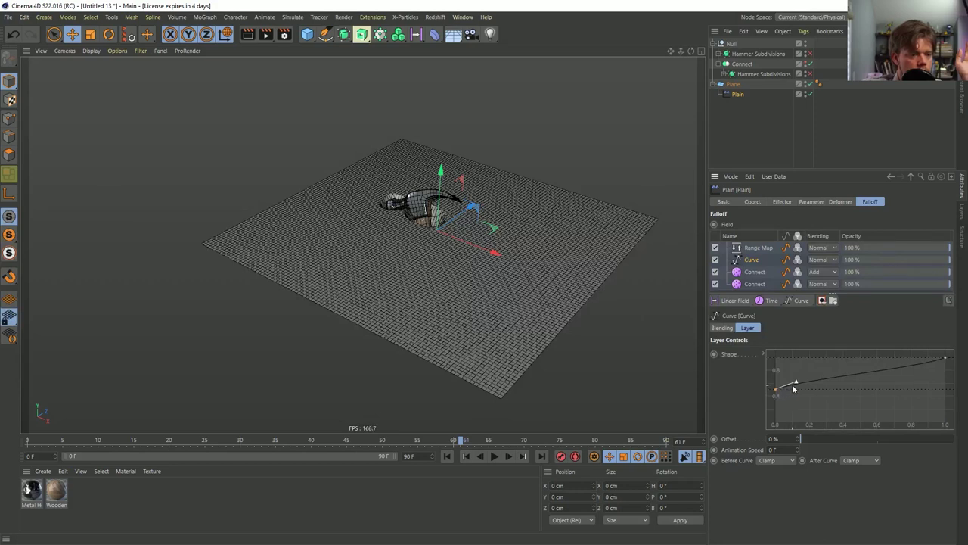
{"action": "left_click_drag", "start_coordinate": [795, 386], "coordinate": [787, 421]}
- With Range Map disabled, steepen and reshape the Shape curve, then re-enable and select Range Map
{"action": "left_click", "coordinate": [716, 248]}
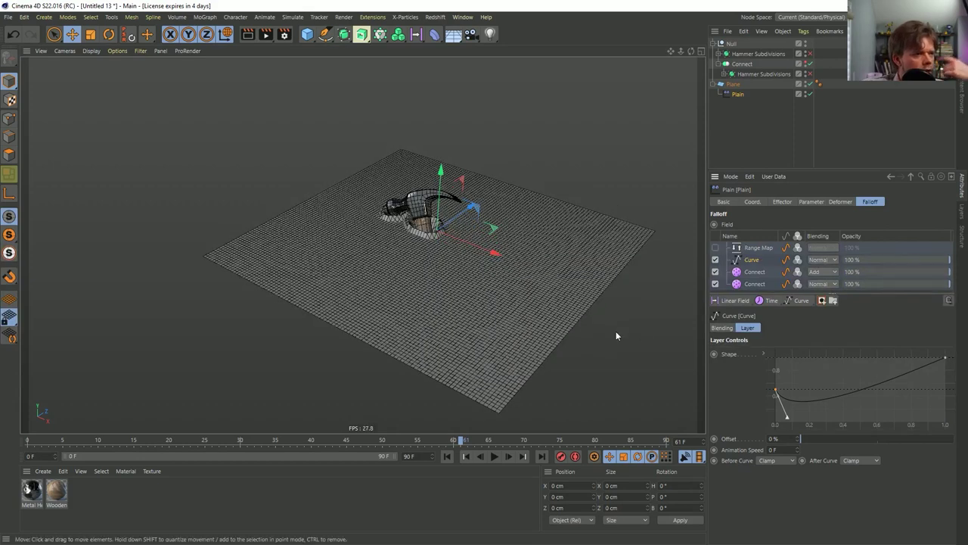
{"action": "mouse_move", "coordinate": [787, 415]}
{"action": "left_mouse_down"}
{"action": "mouse_move", "coordinate": [793, 420]}
{"action": "mouse_move", "coordinate": [783, 400]}
{"action": "mouse_move", "coordinate": [793, 428]}
{"action": "mouse_move", "coordinate": [791, 412]}
{"action": "left_mouse_up"}
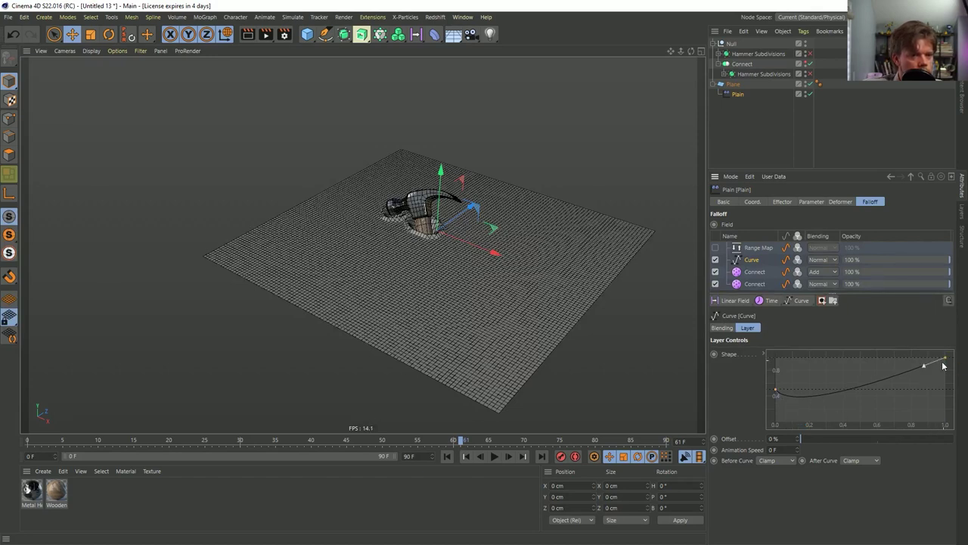
{"action": "left_click_drag", "start_coordinate": [924, 368], "coordinate": [889, 360]}
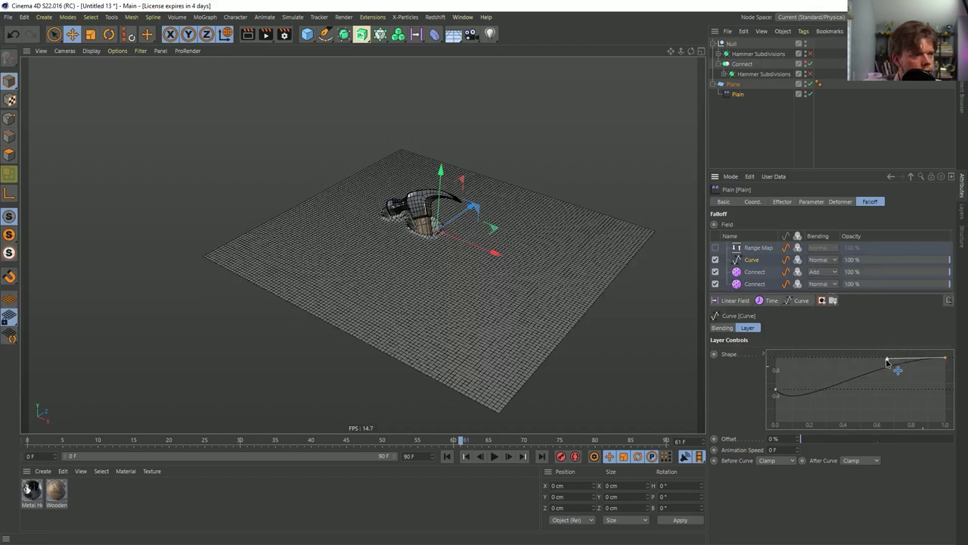
{"action": "left_click", "coordinate": [715, 247]}
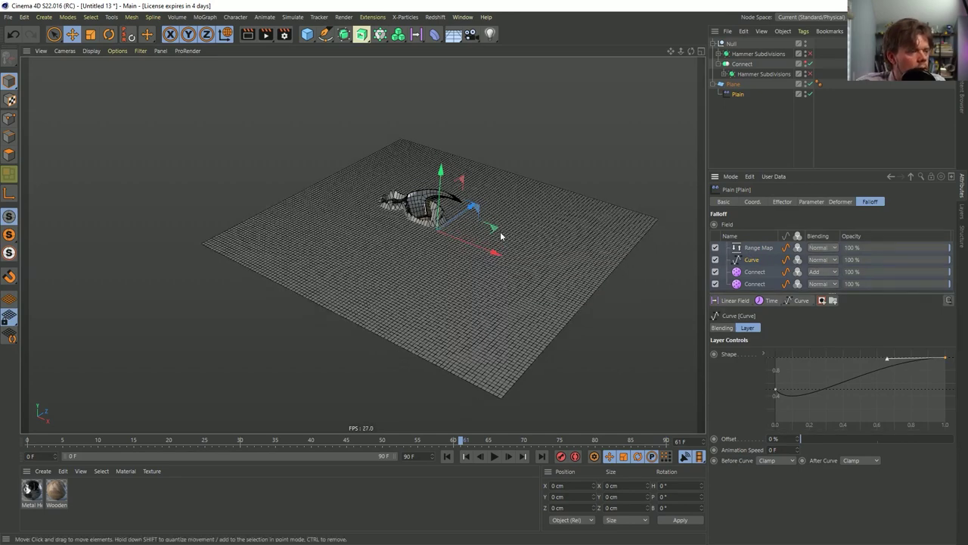
{"action": "left_click", "coordinate": [756, 249]}
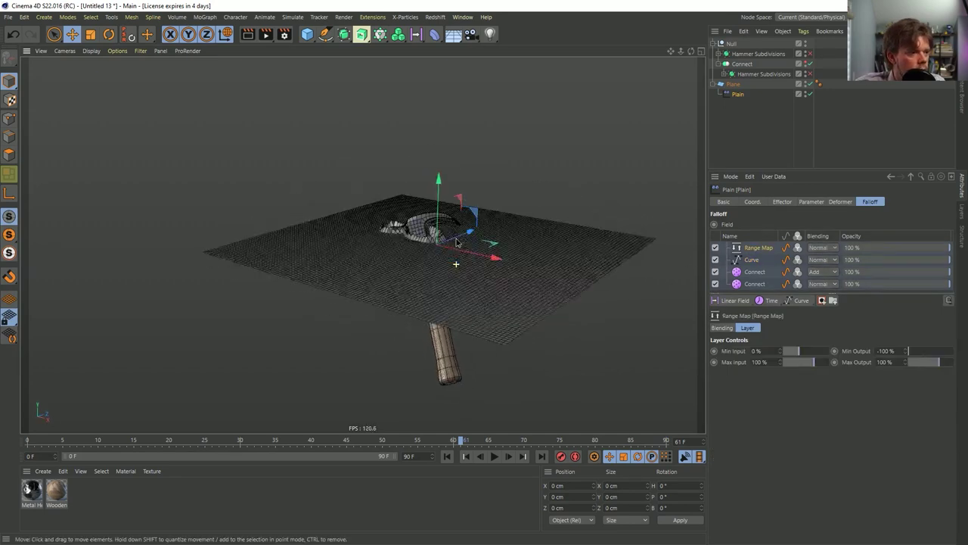
- Replay the hammer animation from the start, viewing the plane from higher and closer
{"action": "left_click", "coordinate": [446, 456]}
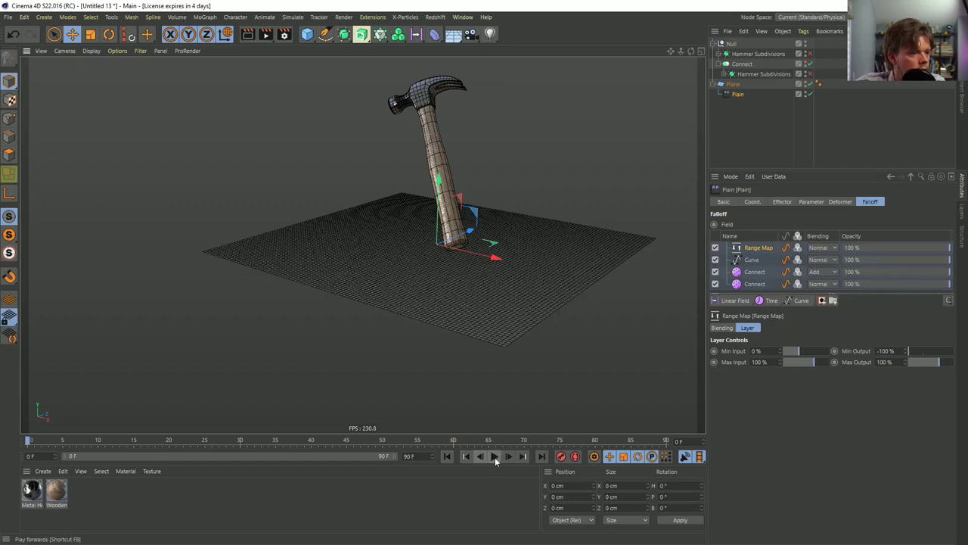
{"action": "left_click", "coordinate": [494, 456]}
{"action": "left_click_drag", "start_coordinate": [501, 301], "coordinate": [507, 321], "text": "alt"}
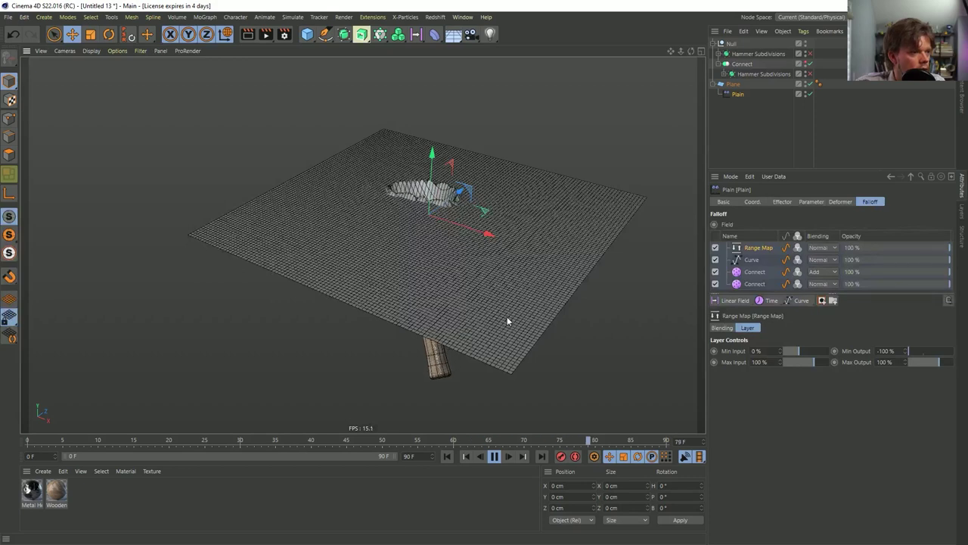
{"action": "left_click", "coordinate": [494, 456]}
- Set the Null's frame-90 position key to -47.563 cm and replay, stopping at frame 57
{"action": "left_click", "coordinate": [731, 43]}
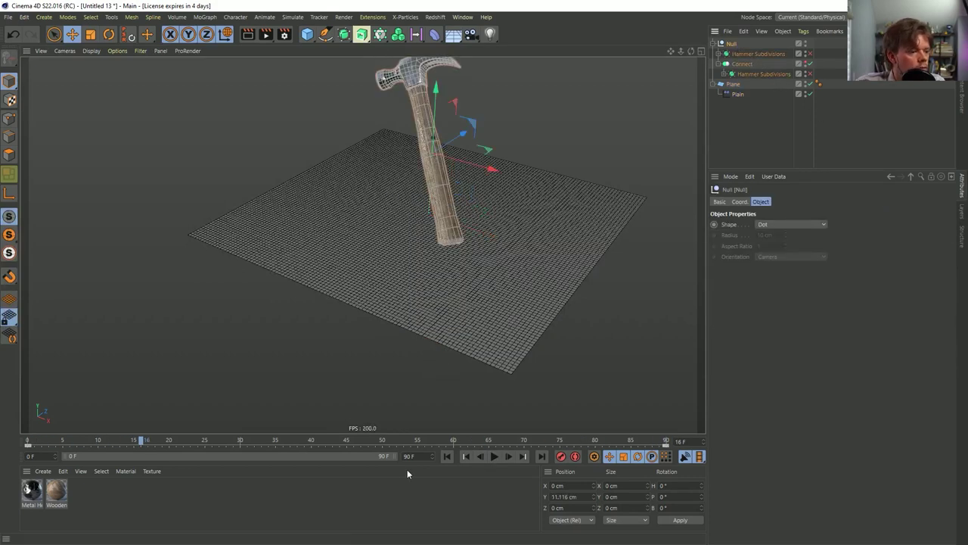
{"action": "left_click", "coordinate": [666, 445]}
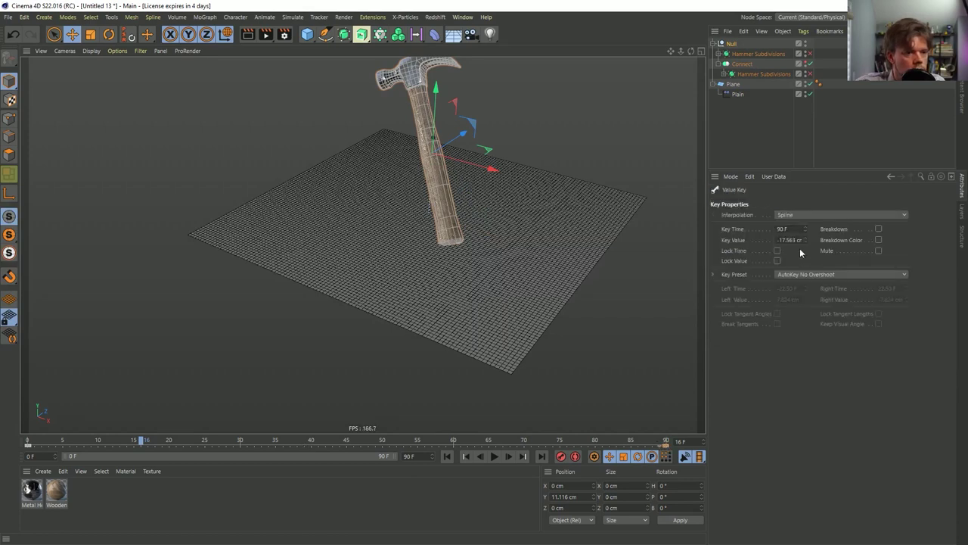
{"action": "key", "text": "Return"}
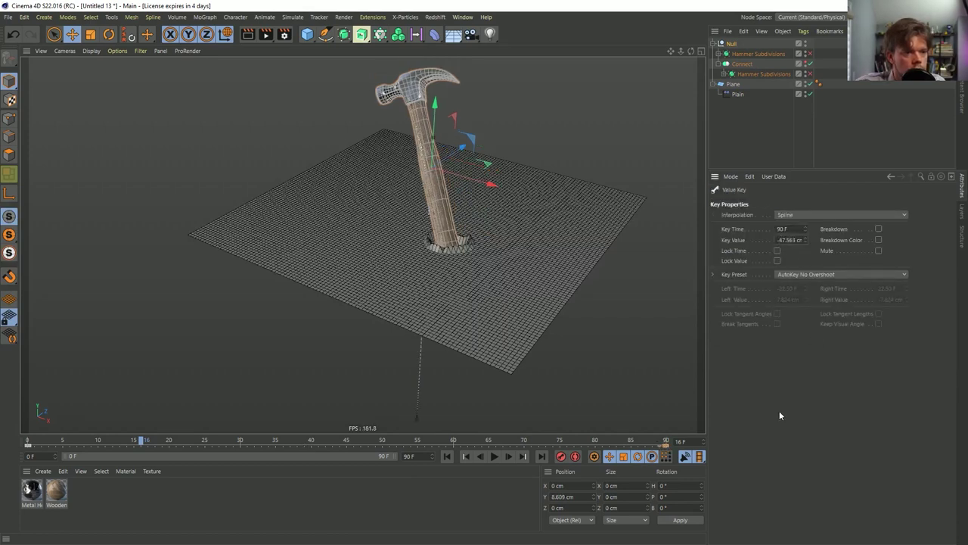
{"action": "left_click", "coordinate": [447, 456]}
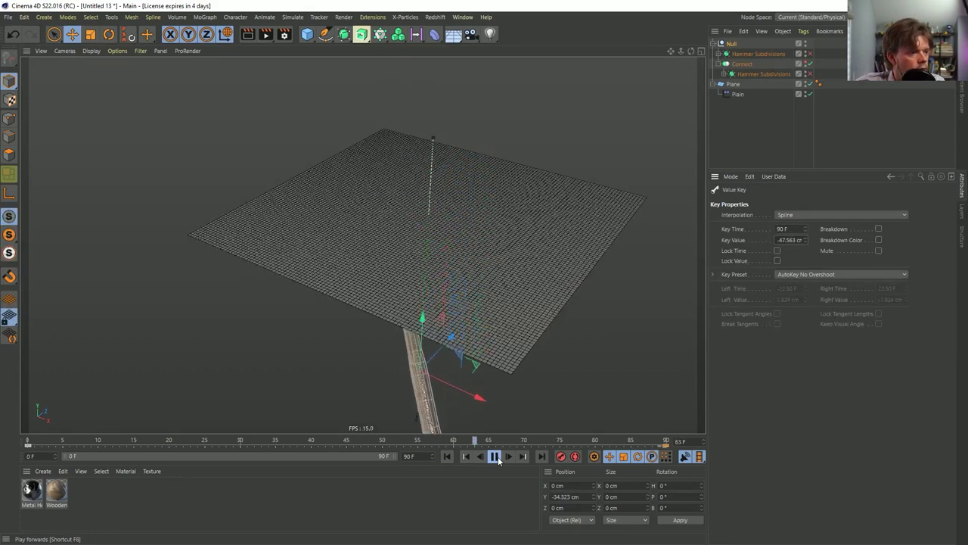
{"action": "left_click", "coordinate": [494, 456]}
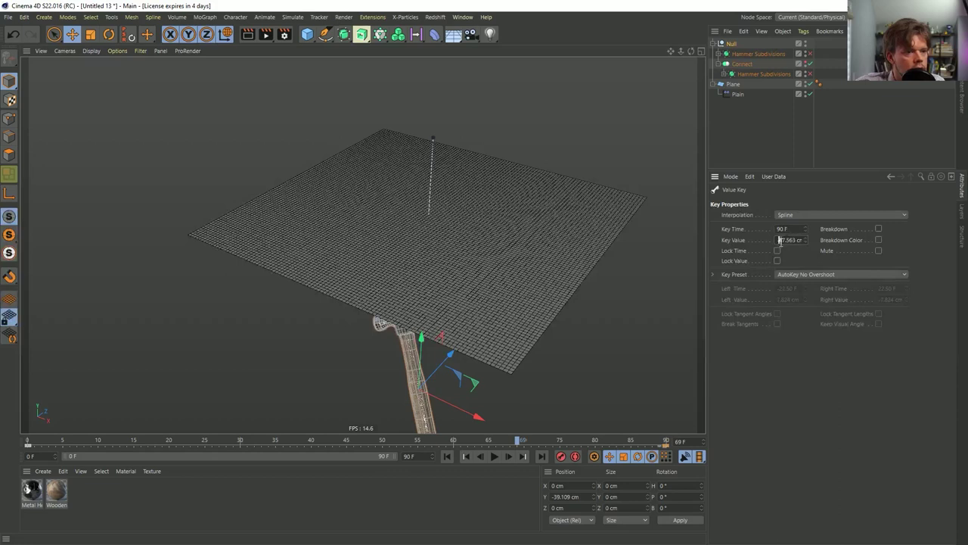
{"action": "left_click", "coordinate": [493, 457]}
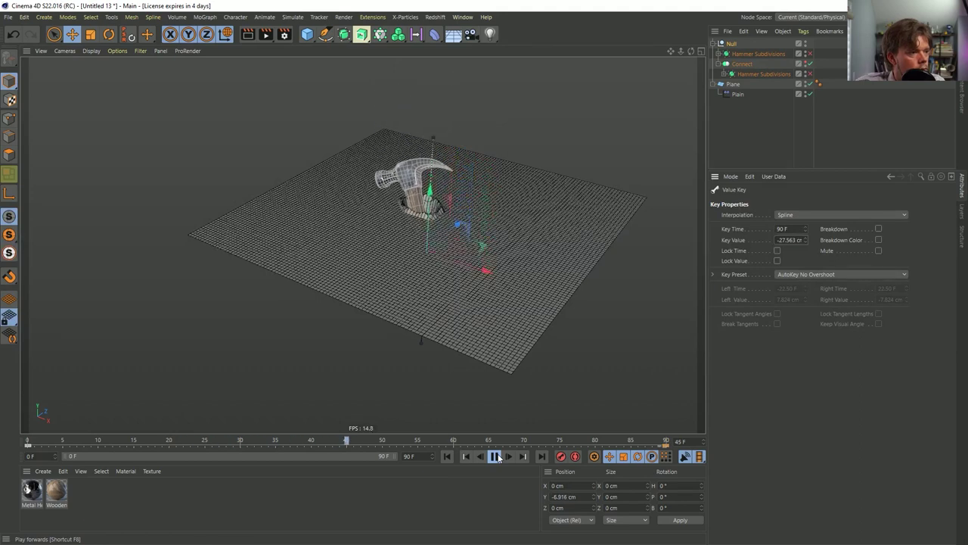
{"action": "left_click", "coordinate": [496, 456]}
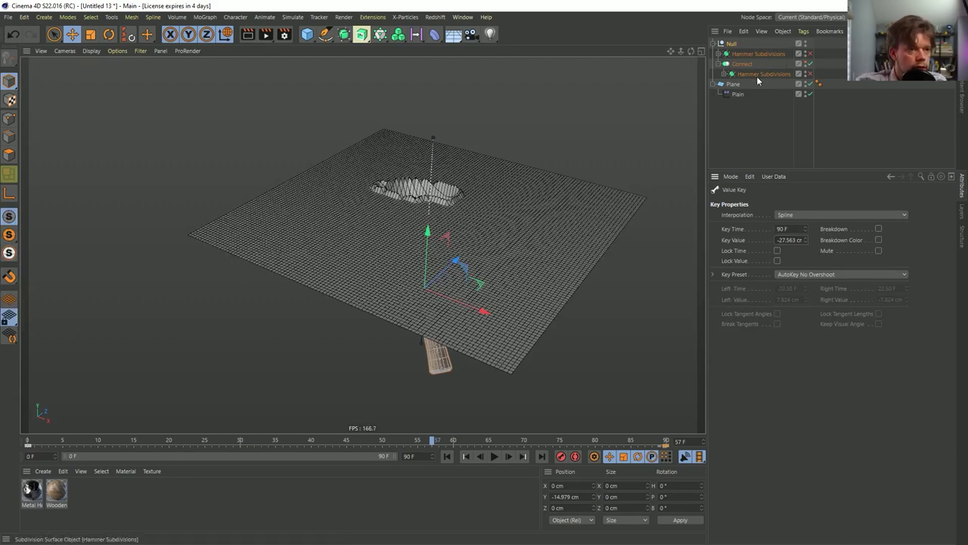
{"action": "left_click", "coordinate": [436, 35]}
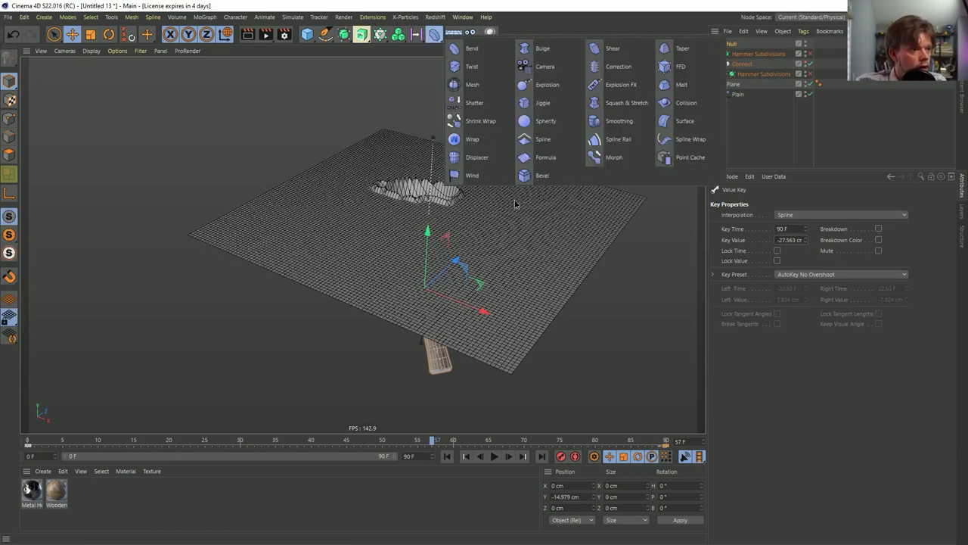
- Add a Smoothing deformer as a child of Plane with Stiffness set to 90%
{"action": "left_click", "coordinate": [619, 120]}
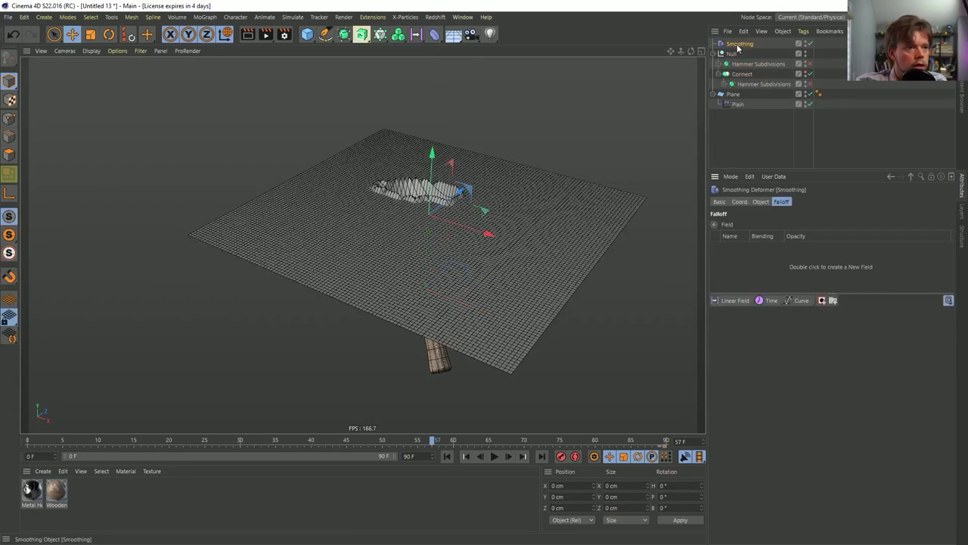
{"action": "left_click_drag", "start_coordinate": [745, 111], "coordinate": [731, 114]}
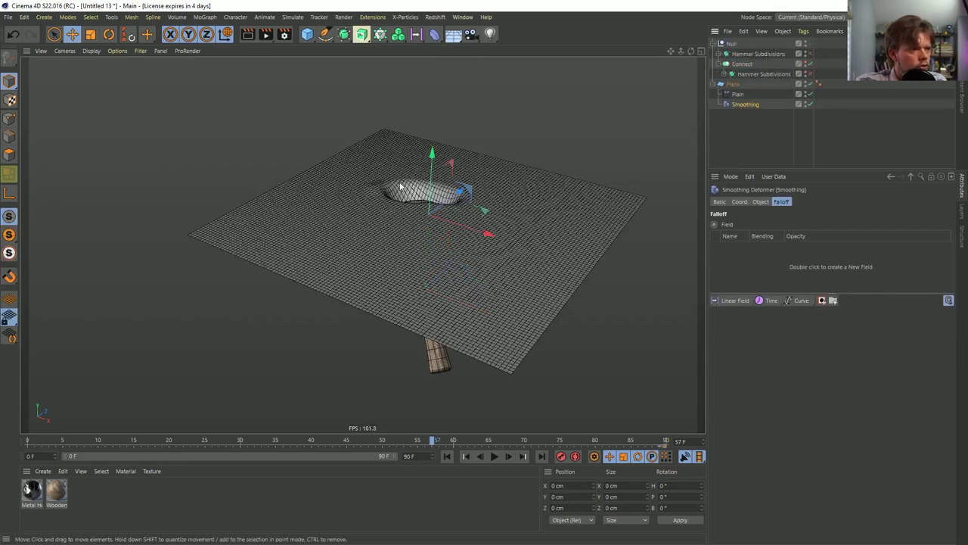
{"action": "left_click", "coordinate": [761, 202]}
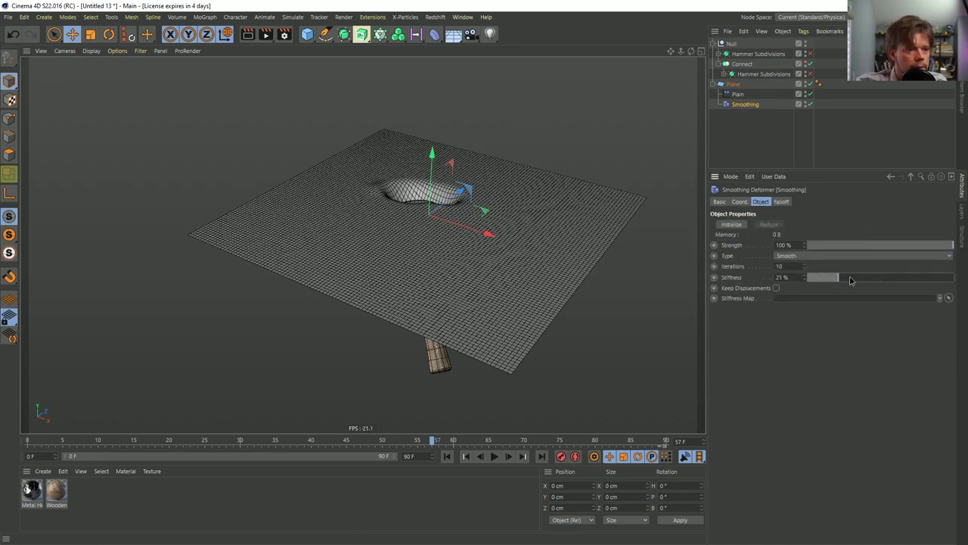
{"action": "left_click_drag", "start_coordinate": [851, 281], "coordinate": [955, 282]}
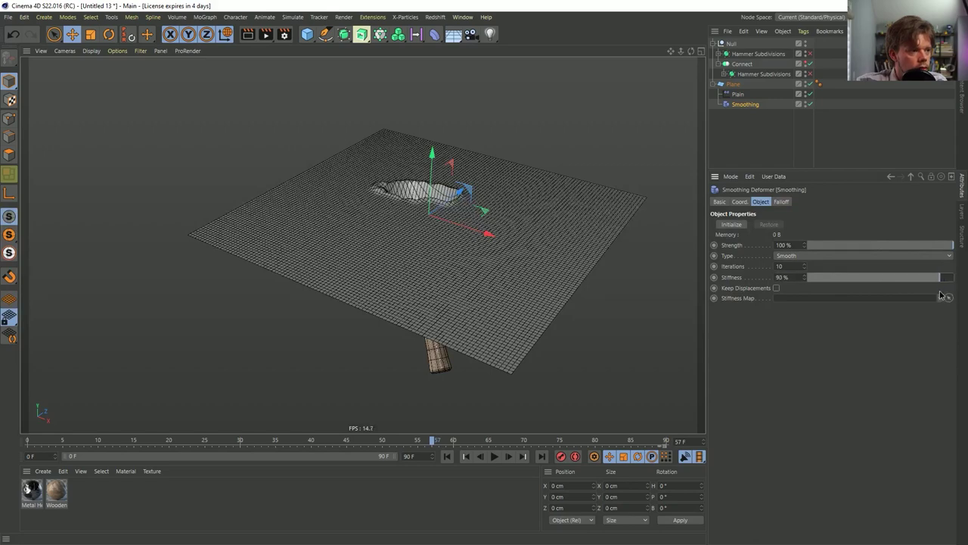
{"action": "left_click_drag", "start_coordinate": [510, 180], "coordinate": [469, 227], "text": "alt"}
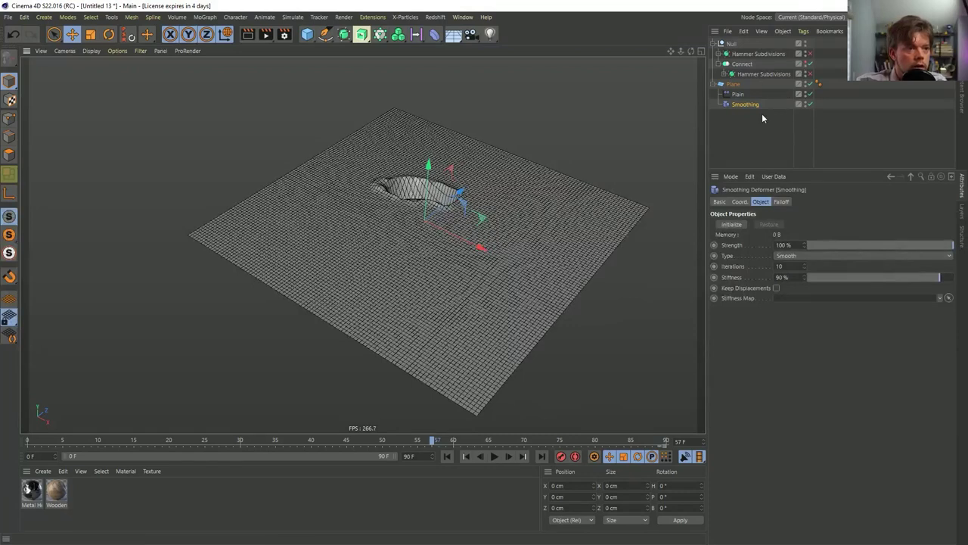
{"action": "left_click", "coordinate": [738, 94]}
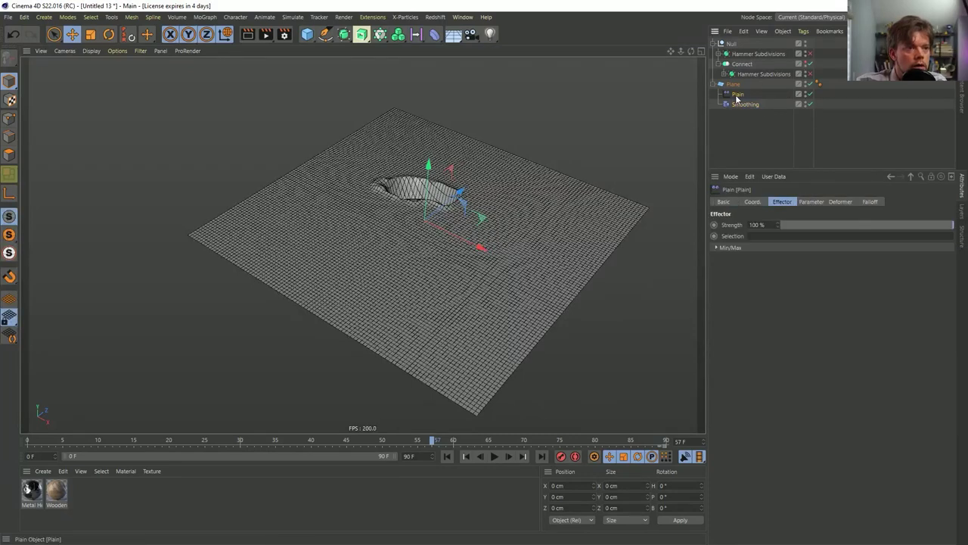
- Increase the first Connect field layer's radius from 2 cm to 3 cm
{"action": "left_click", "coordinate": [869, 202]}
{"action": "left_click", "coordinate": [760, 274]}
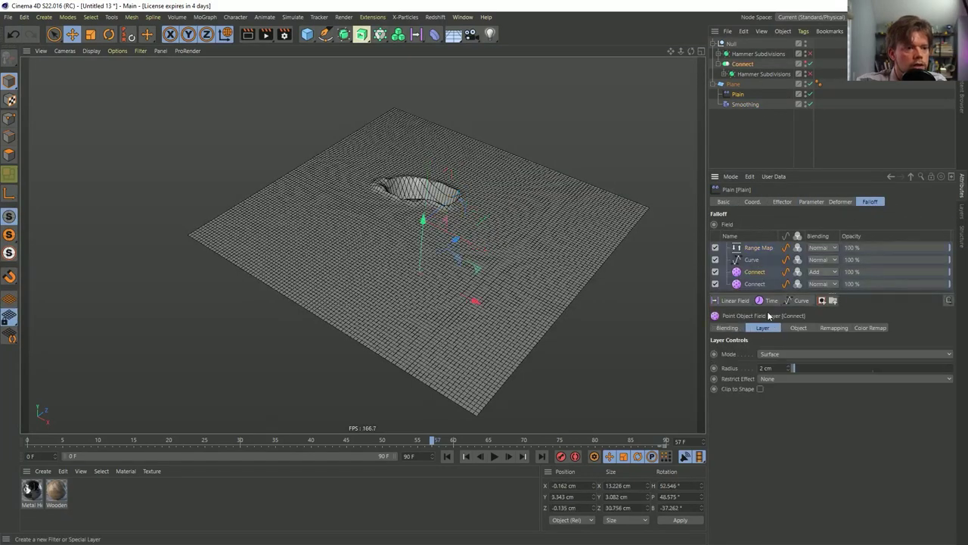
{"action": "left_click", "coordinate": [790, 368]}
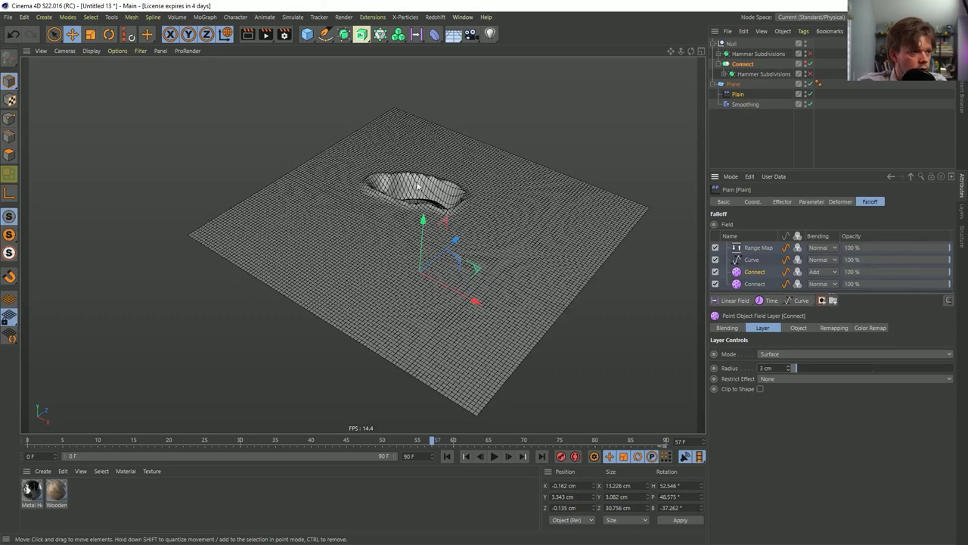
{"action": "left_click", "coordinate": [735, 85]}
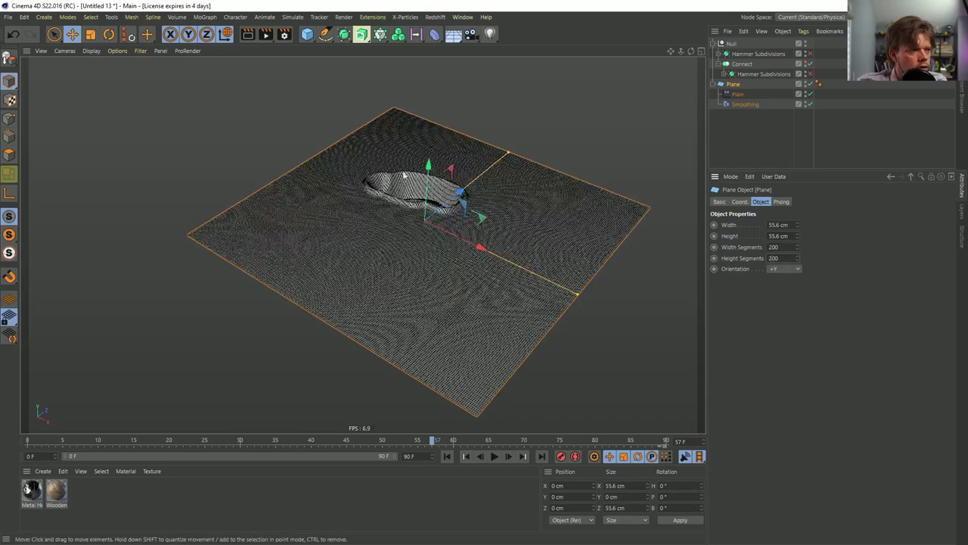
- Lower the Smoothing deformer's stiffness to 60% and preview the animation
{"action": "left_click", "coordinate": [740, 105]}
{"action": "left_click_drag", "start_coordinate": [917, 274], "coordinate": [912, 279]}
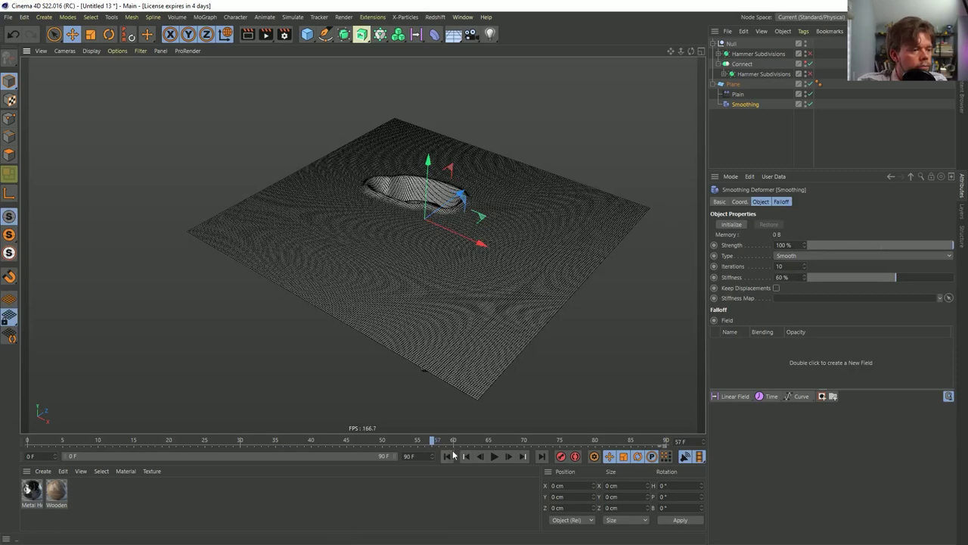
{"action": "left_click", "coordinate": [496, 457]}
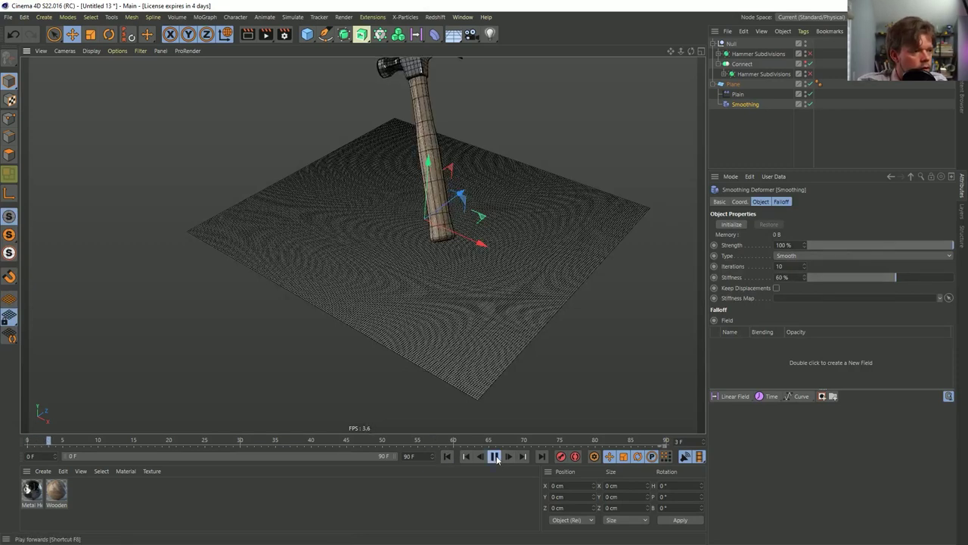
{"action": "left_click", "coordinate": [495, 457]}
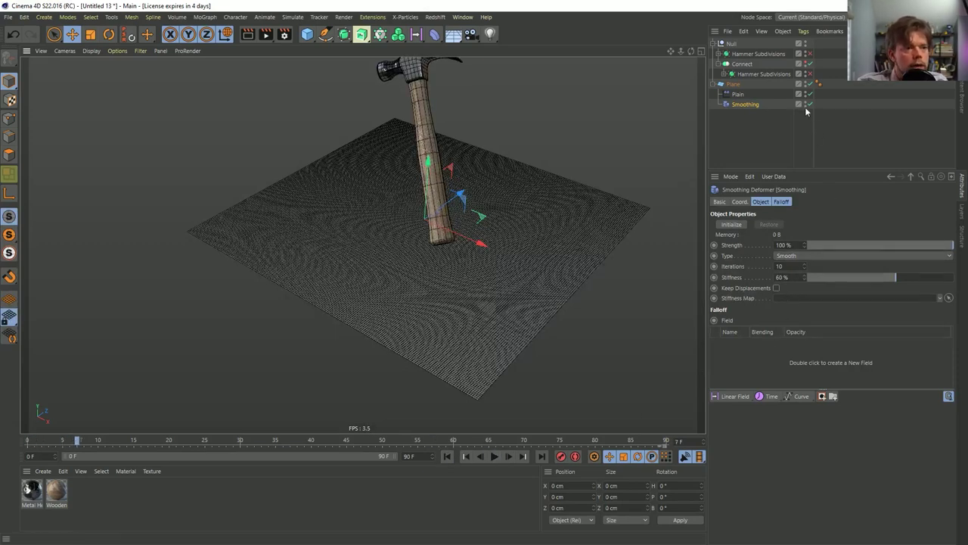
- Set the Plane to 100 segments, replay until frame 40, and show Plain's falloff fields
{"action": "left_click", "coordinate": [734, 84]}
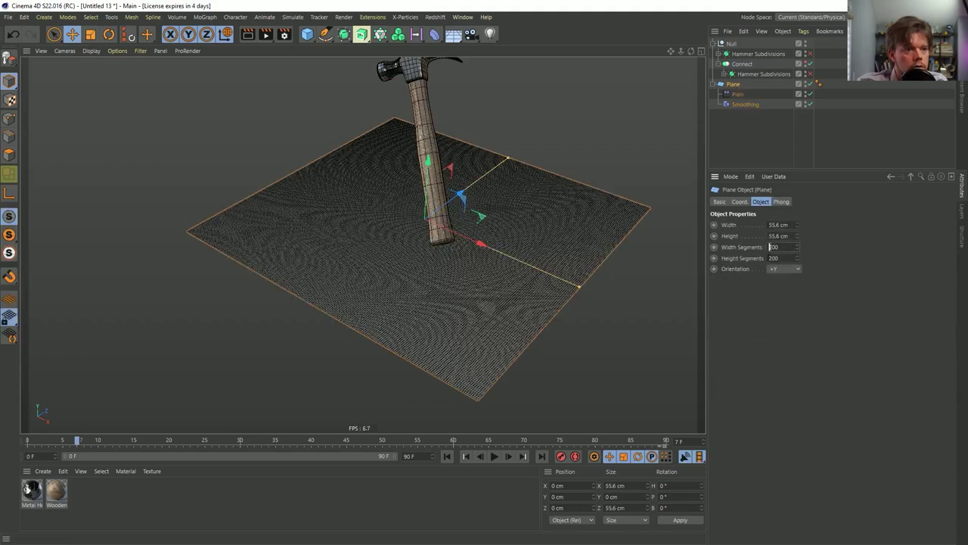
{"action": "key", "text": "Return"}
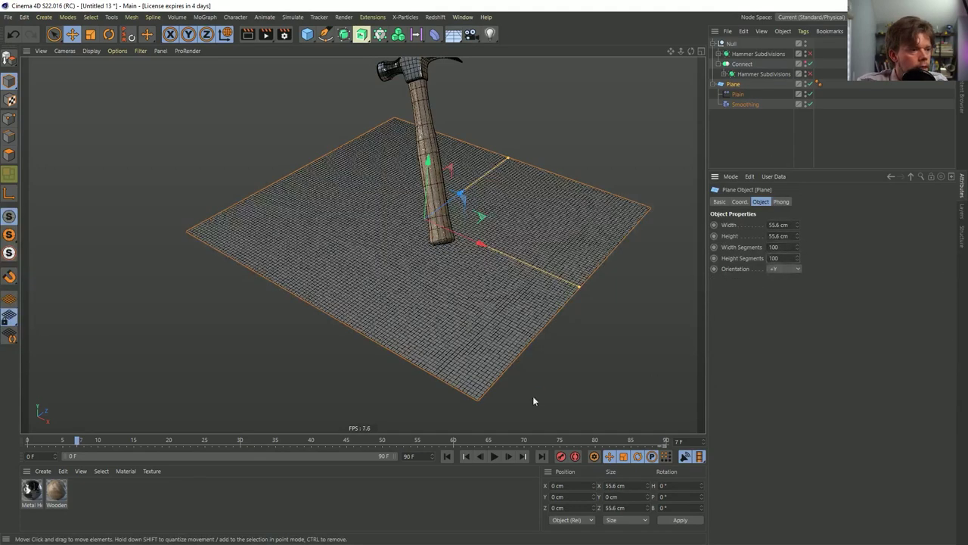
{"action": "left_click", "coordinate": [495, 457]}
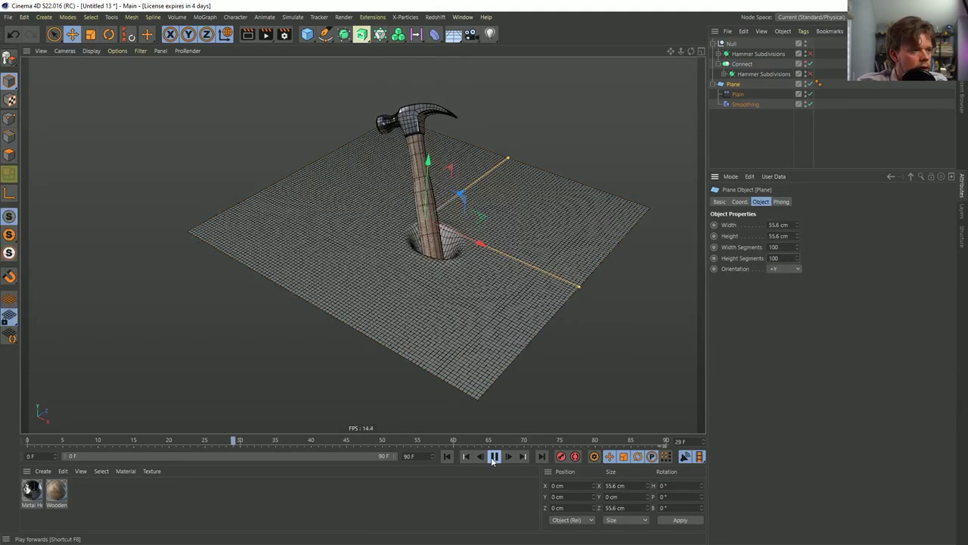
{"action": "key", "text": "F8"}
{"action": "left_click_drag", "start_coordinate": [477, 346], "coordinate": [476, 243], "text": "alt"}
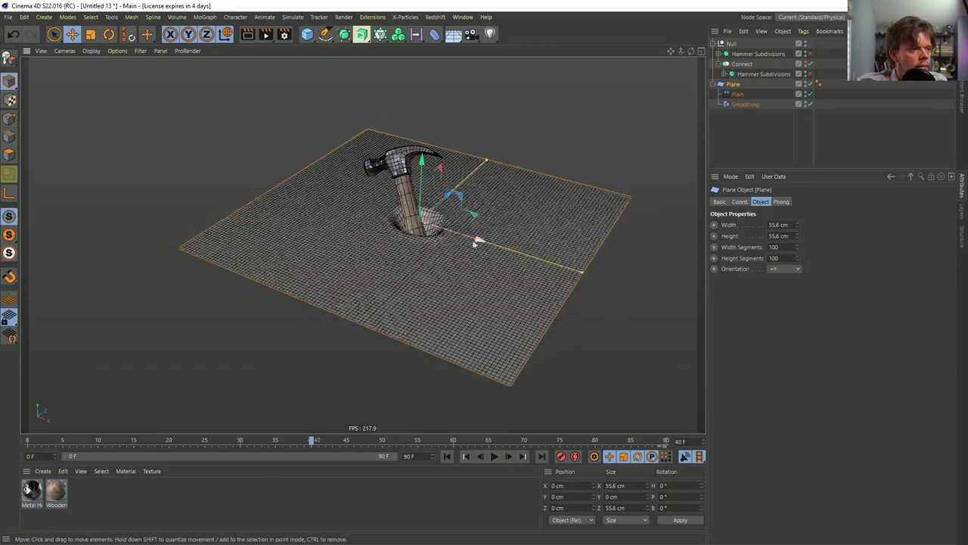
{"action": "left_click", "coordinate": [739, 96]}
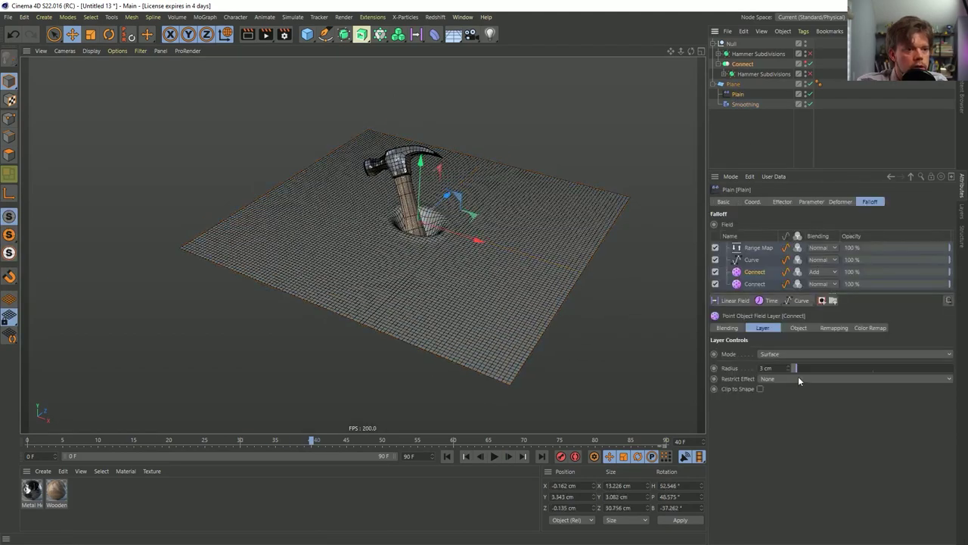
- Pull the Curve field's Shape tangent and middle point down to deepen the dip, comparing with Smoothing off
{"action": "left_click", "coordinate": [753, 260]}
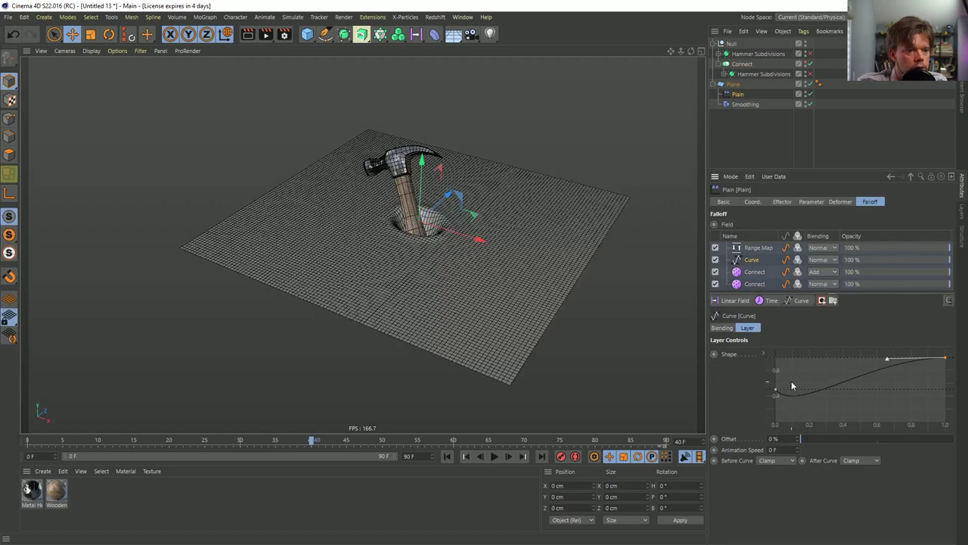
{"action": "left_click_drag", "start_coordinate": [792, 386], "coordinate": [786, 401]}
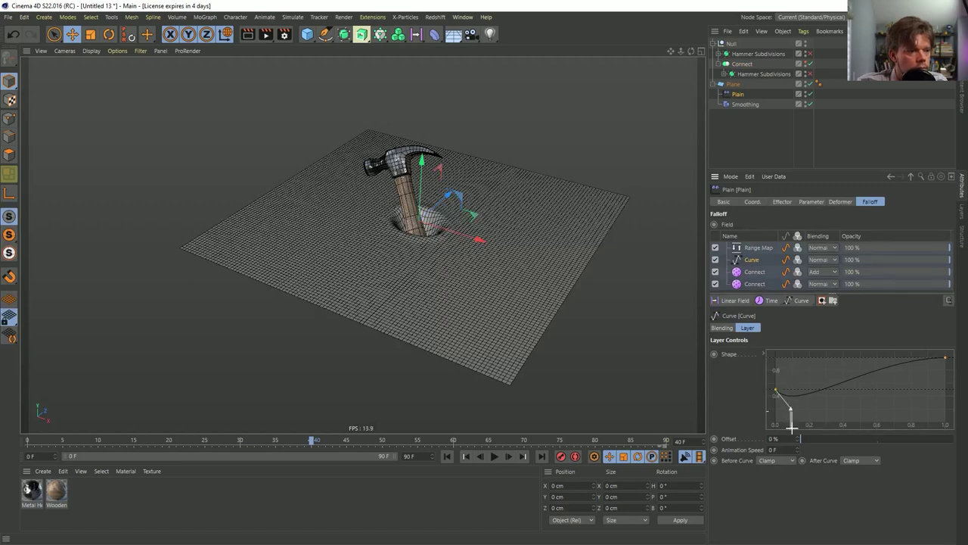
{"action": "left_click_drag", "start_coordinate": [792, 413], "coordinate": [800, 439]}
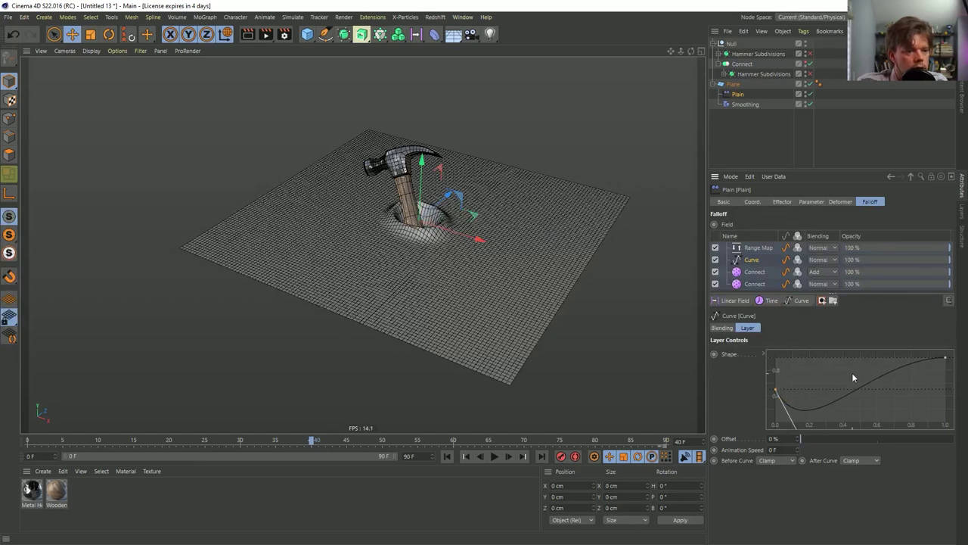
{"action": "left_click_drag", "start_coordinate": [858, 389], "coordinate": [842, 372]}
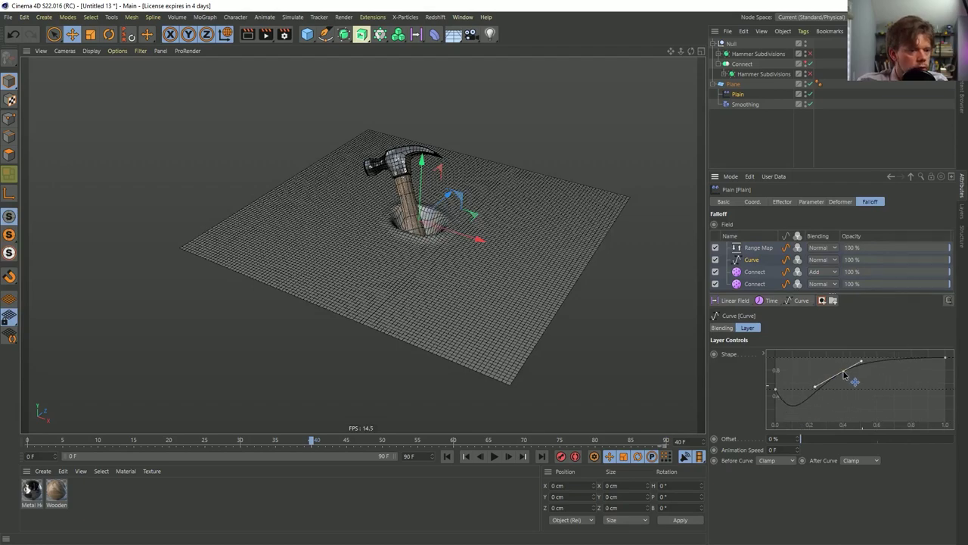
{"action": "left_click", "coordinate": [776, 391]}
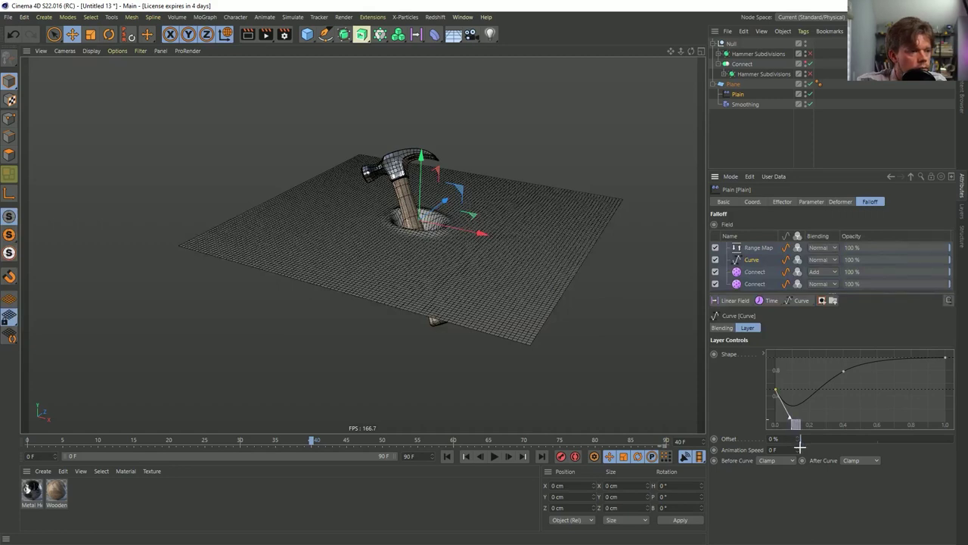
{"action": "left_click", "coordinate": [789, 382]}
{"action": "left_click_drag", "start_coordinate": [791, 418], "coordinate": [802, 451]}
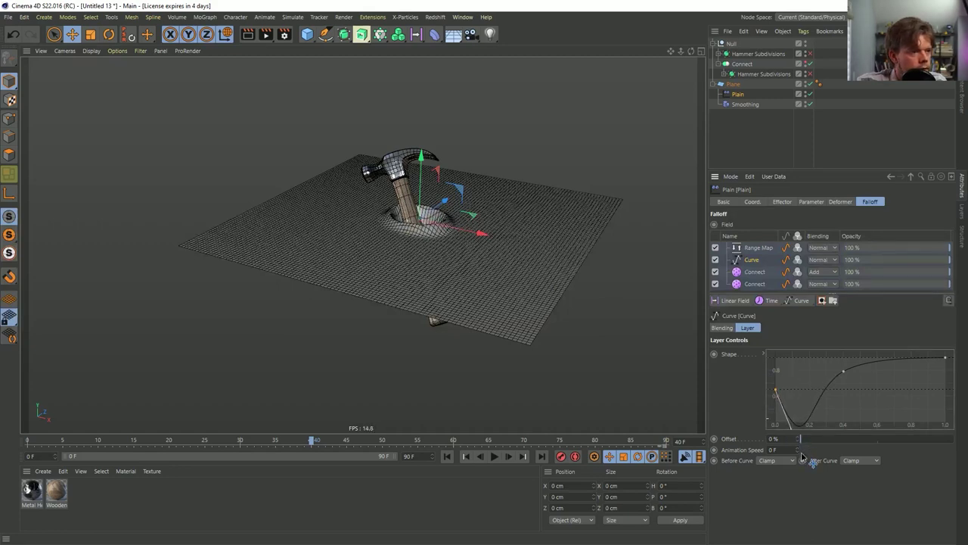
{"action": "left_click", "coordinate": [810, 105]}
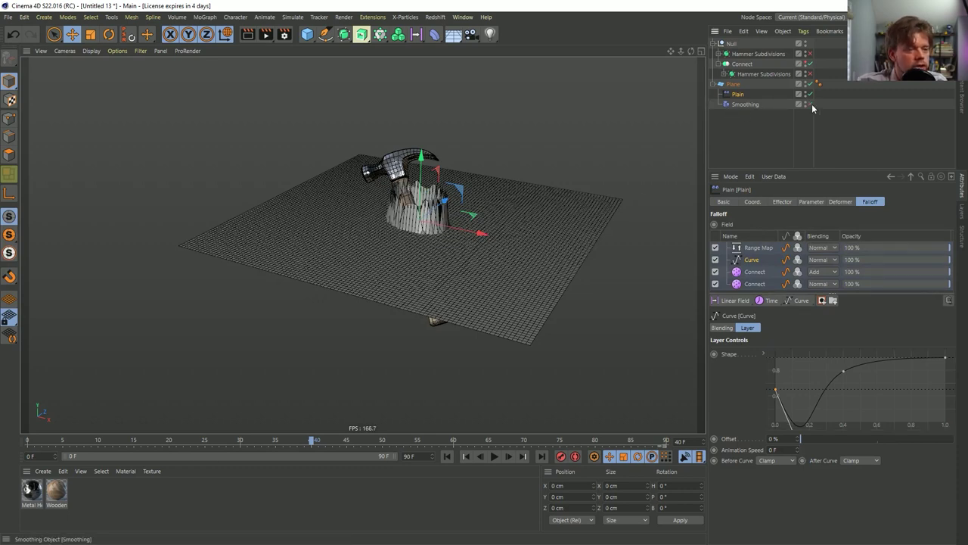
{"action": "left_click", "coordinate": [810, 104]}
- Increase the Smoothing stiffness and add a Delay modifier layer to Plain's falloff fields
{"action": "left_click", "coordinate": [761, 106]}
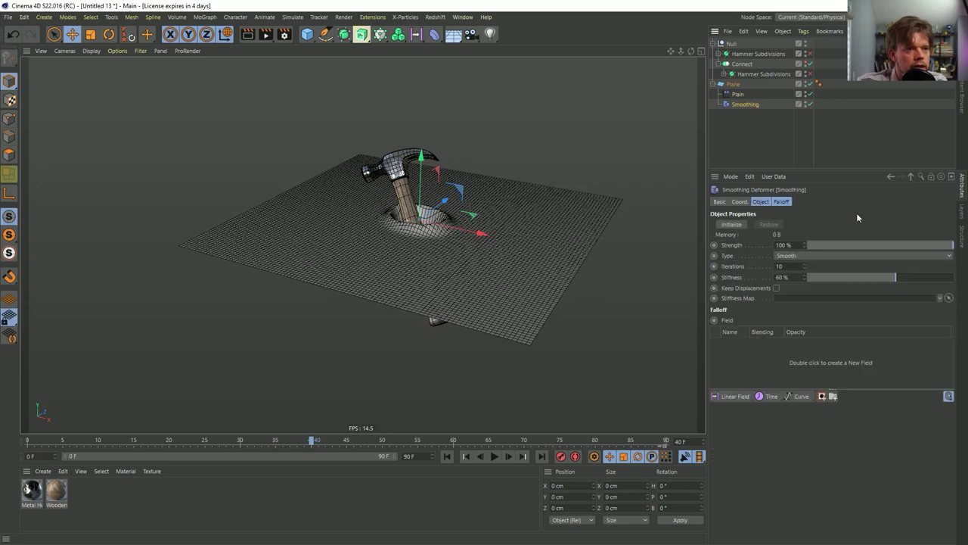
{"action": "mouse_move", "coordinate": [893, 281]}
{"action": "left_mouse_down"}
{"action": "mouse_move", "coordinate": [932, 283]}
{"action": "mouse_move", "coordinate": [870, 289]}
{"action": "mouse_move", "coordinate": [900, 293]}
{"action": "left_mouse_up"}
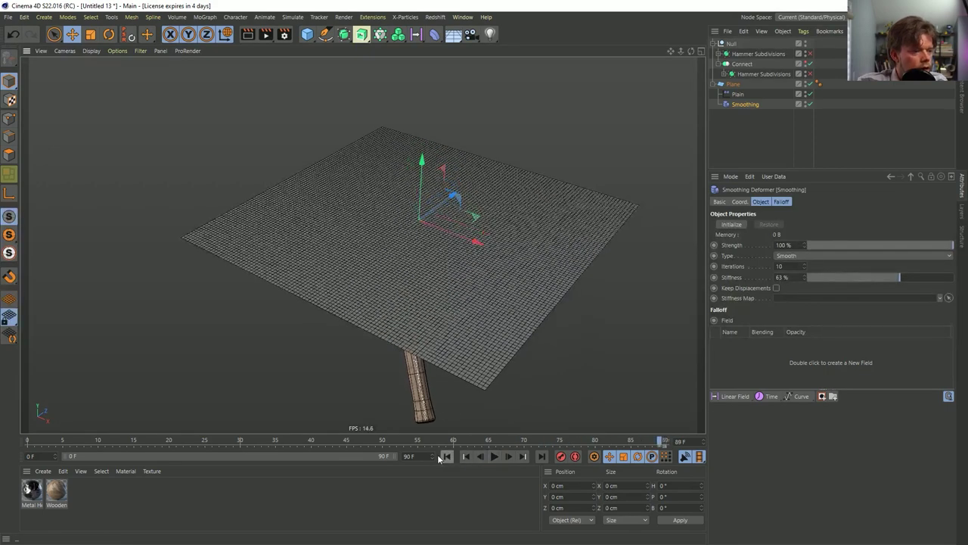
{"action": "left_click", "coordinate": [738, 94]}
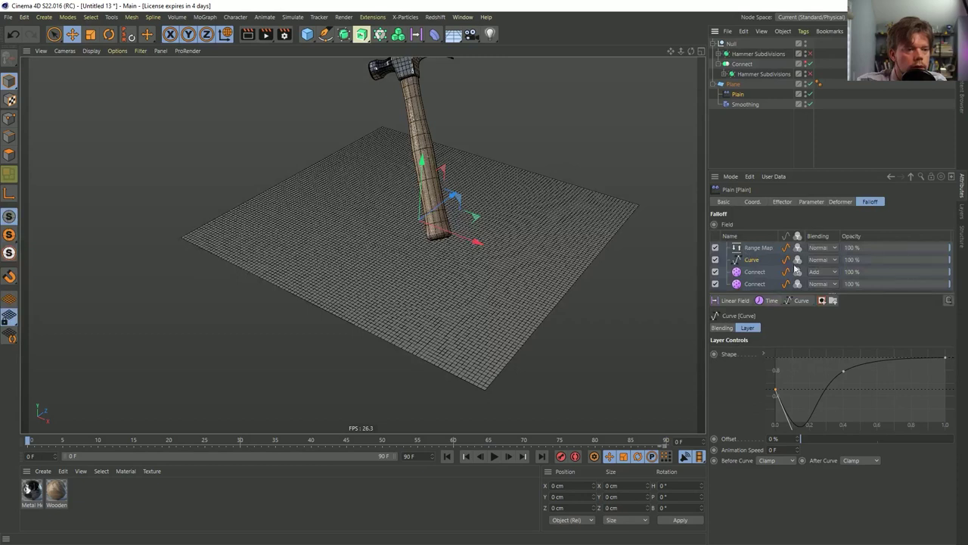
{"action": "left_click_drag", "start_coordinate": [774, 307], "coordinate": [817, 362]}
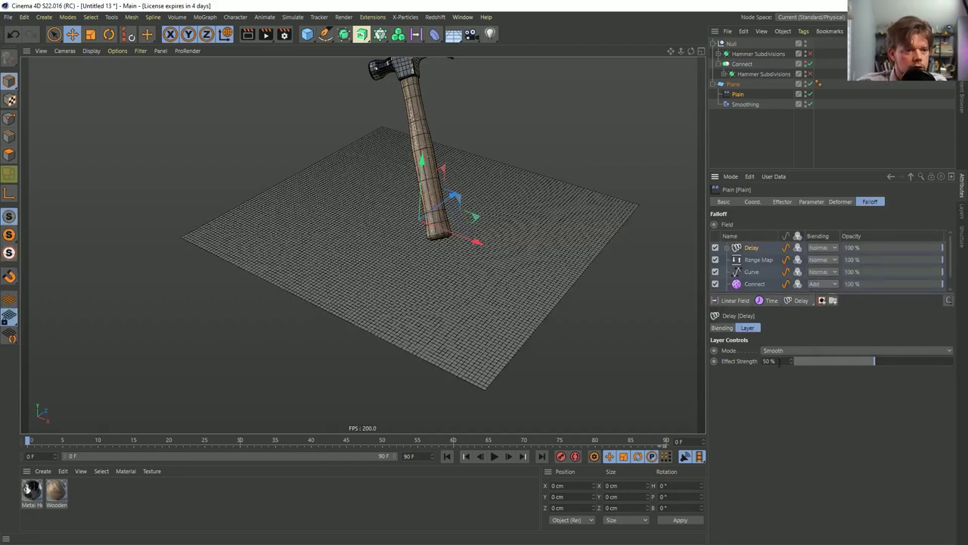
- Play the animation with the Delay layer toggled off and on, then add a second Delay layer
{"action": "left_click", "coordinate": [494, 456]}
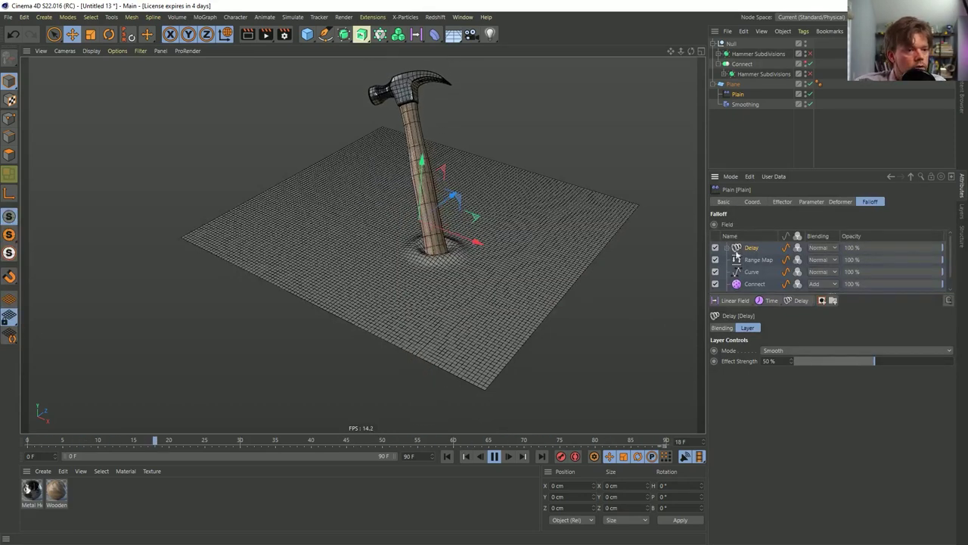
{"action": "left_click", "coordinate": [716, 248]}
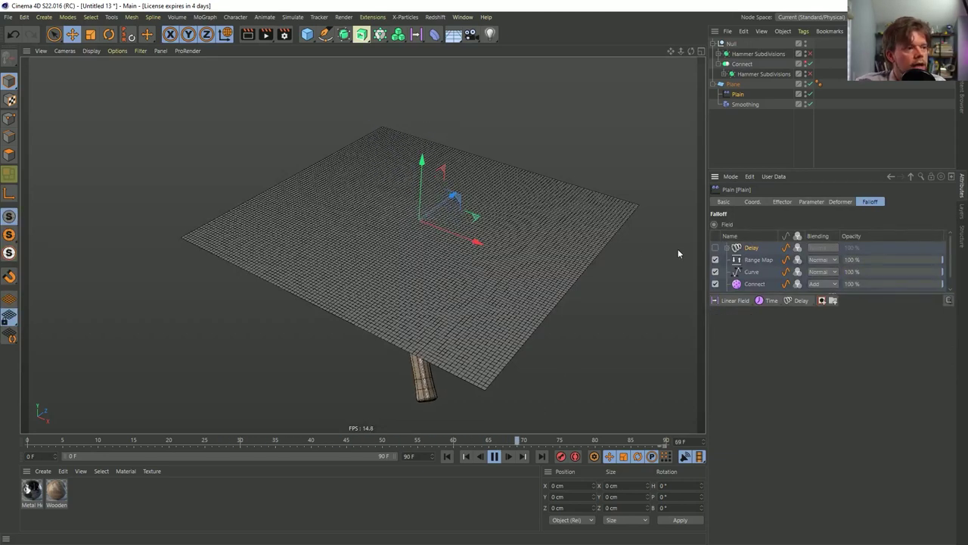
{"action": "left_click", "coordinate": [716, 248]}
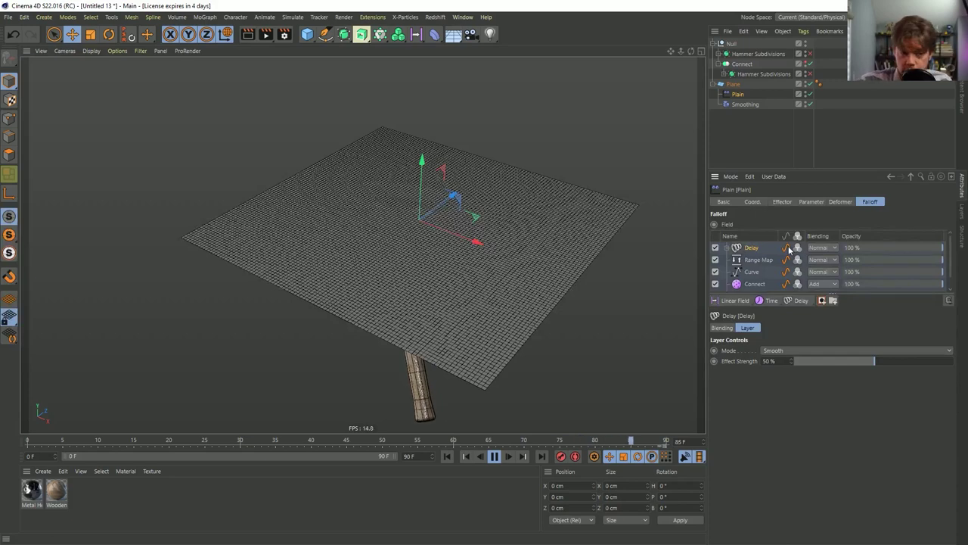
{"action": "left_click", "coordinate": [800, 300]}
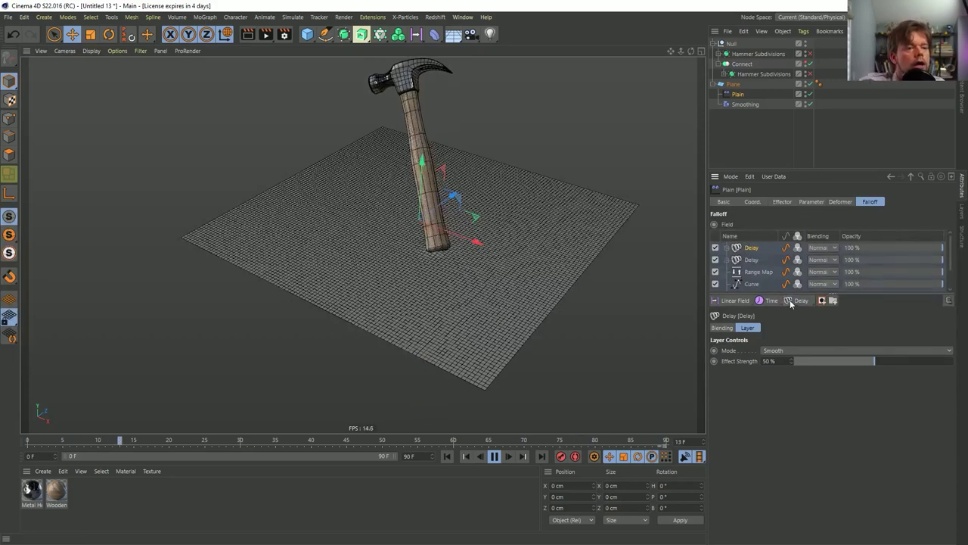
- Switch the top Delay layer to Spring mode, re-enable the second Delay, and set Effect Strength to 22%
{"action": "left_click", "coordinate": [716, 260]}
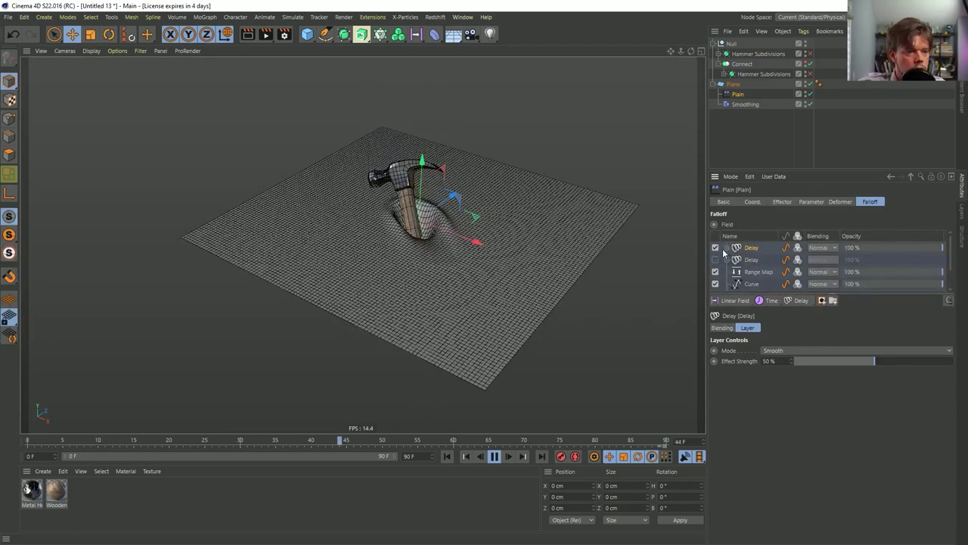
{"action": "left_click", "coordinate": [782, 351]}
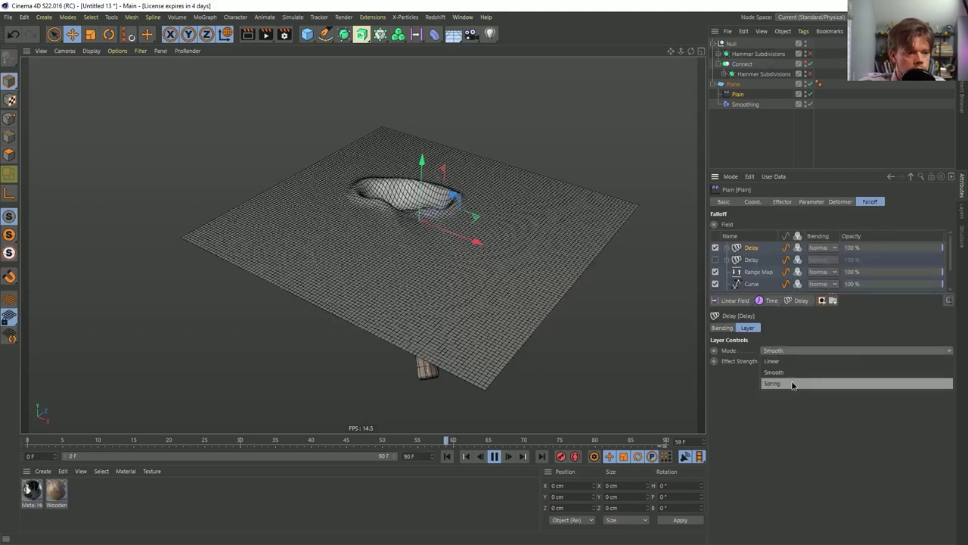
{"action": "left_click", "coordinate": [792, 384]}
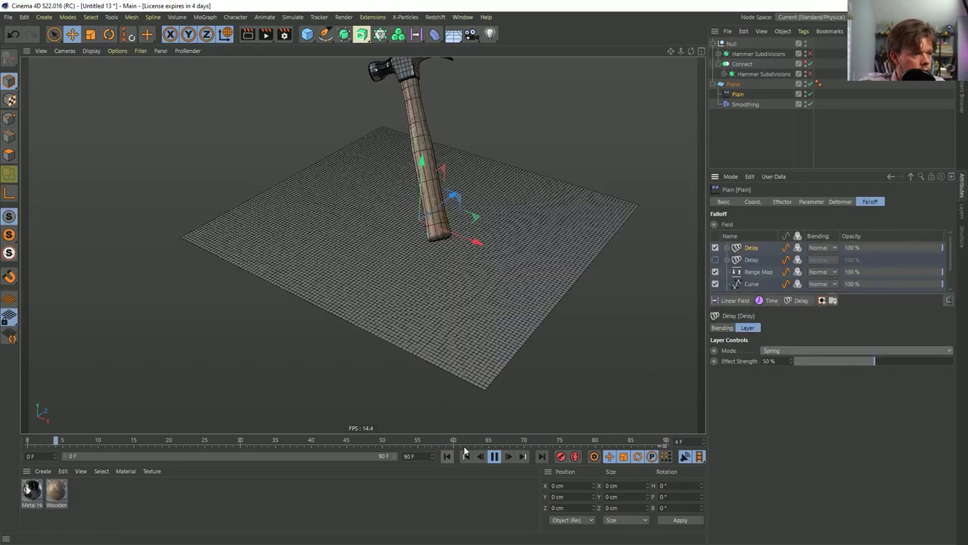
{"action": "left_click", "coordinate": [715, 260]}
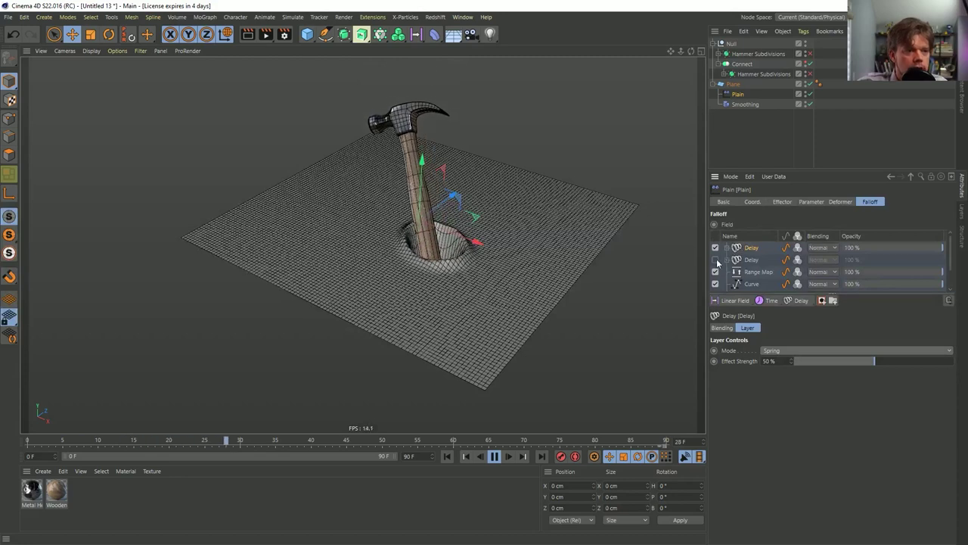
{"action": "left_click", "coordinate": [448, 457]}
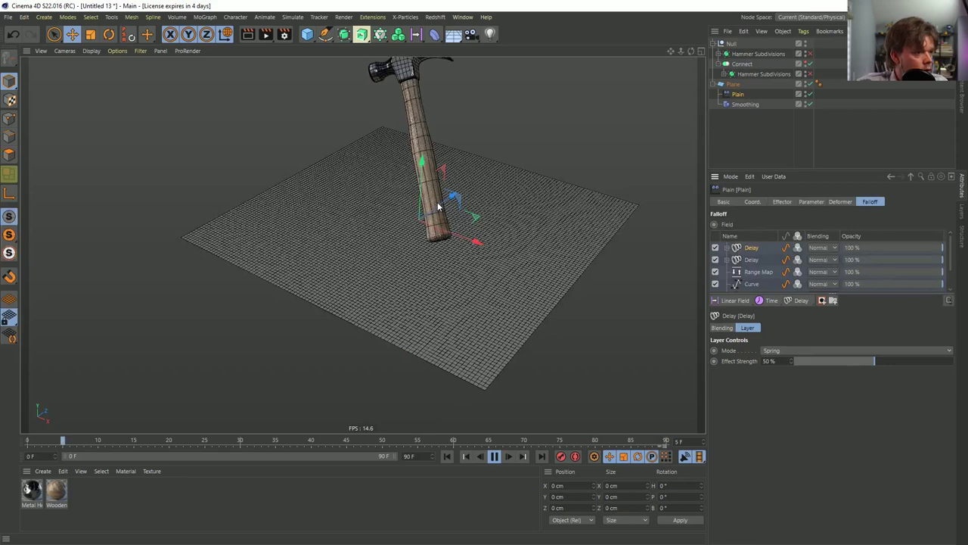
{"action": "left_click", "coordinate": [830, 358]}
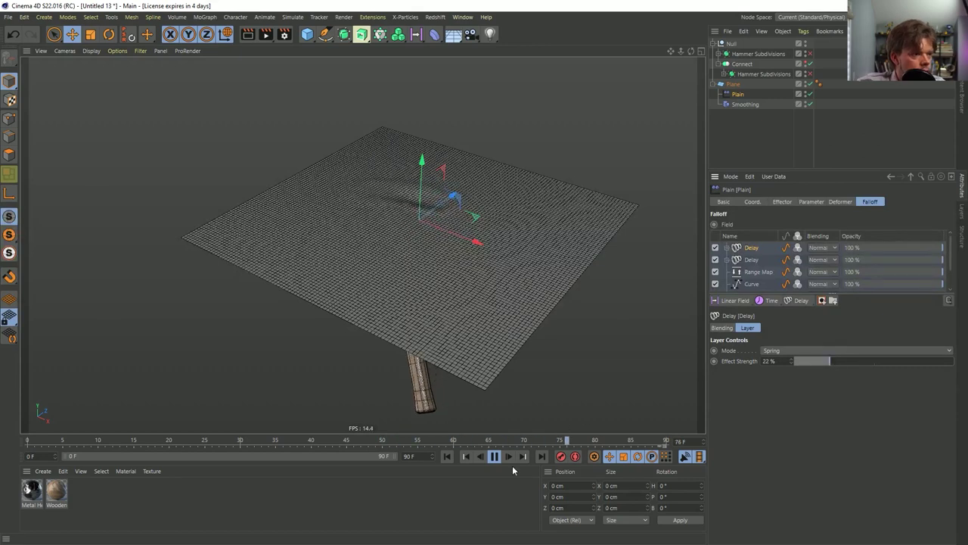
{"action": "left_click", "coordinate": [799, 301]}
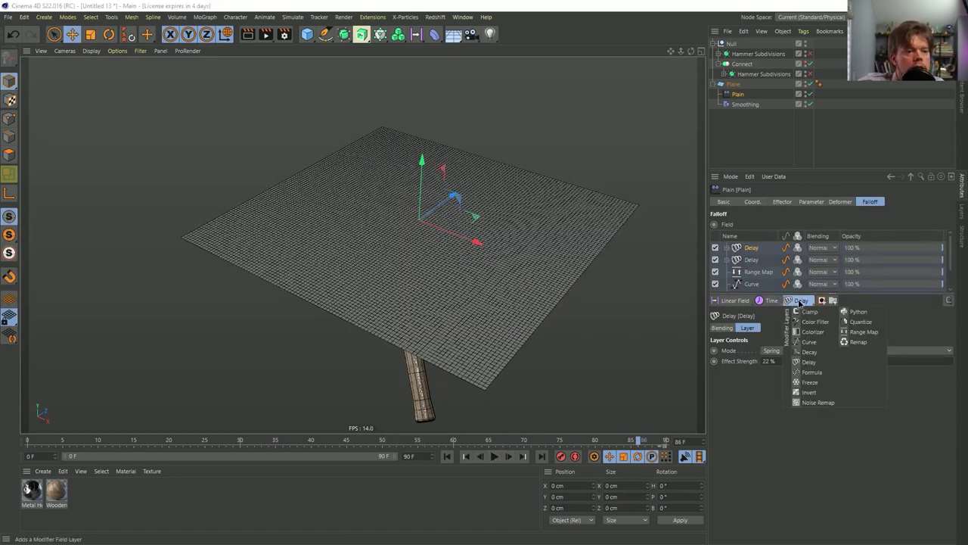
- Add a Decay layer to the Plain's falloff fields and replay the animation
{"action": "left_click", "coordinate": [824, 351]}
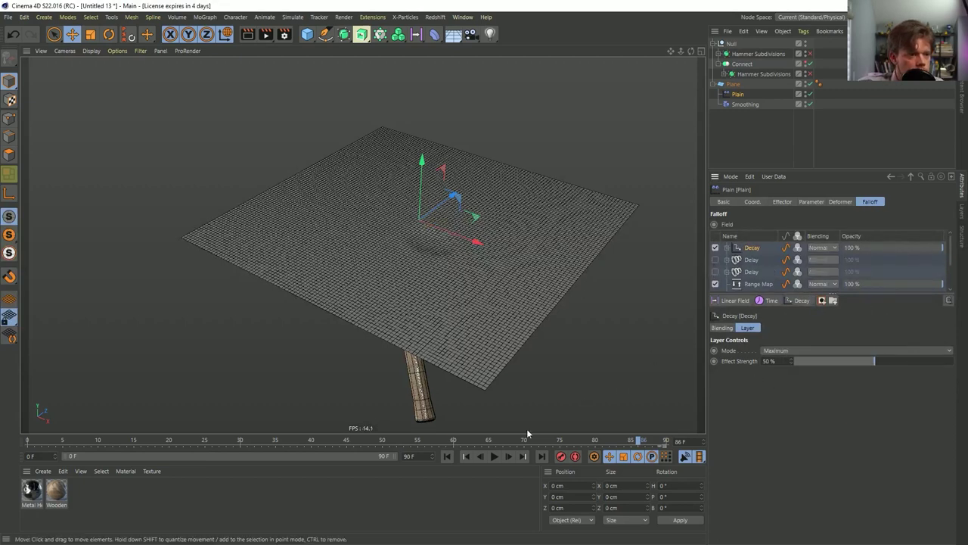
{"action": "left_click", "coordinate": [446, 457]}
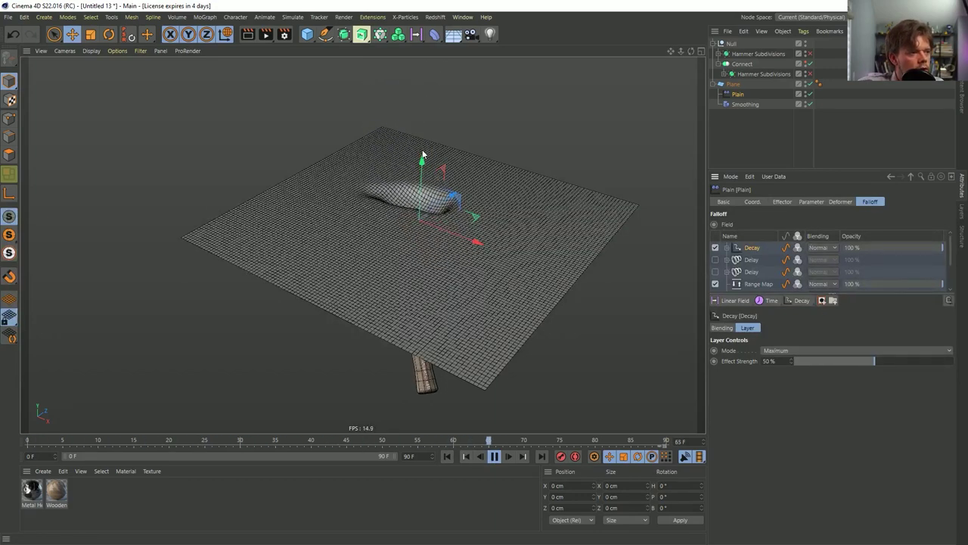
{"action": "left_click", "coordinate": [447, 457]}
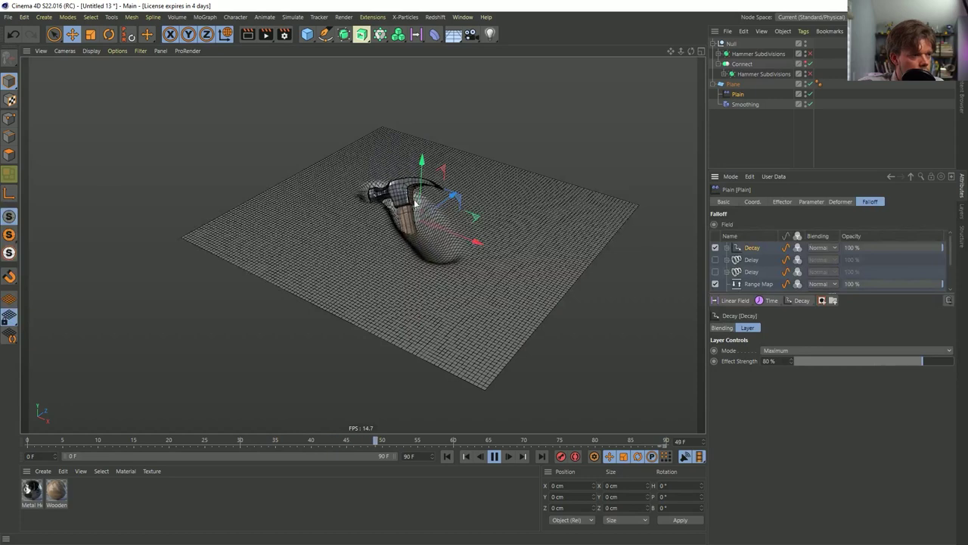
- Re-enable both Delay layers, test Decay at 34% strength, then switch the Decay layer off
{"action": "left_click", "coordinate": [715, 259]}
{"action": "left_click", "coordinate": [715, 272]}
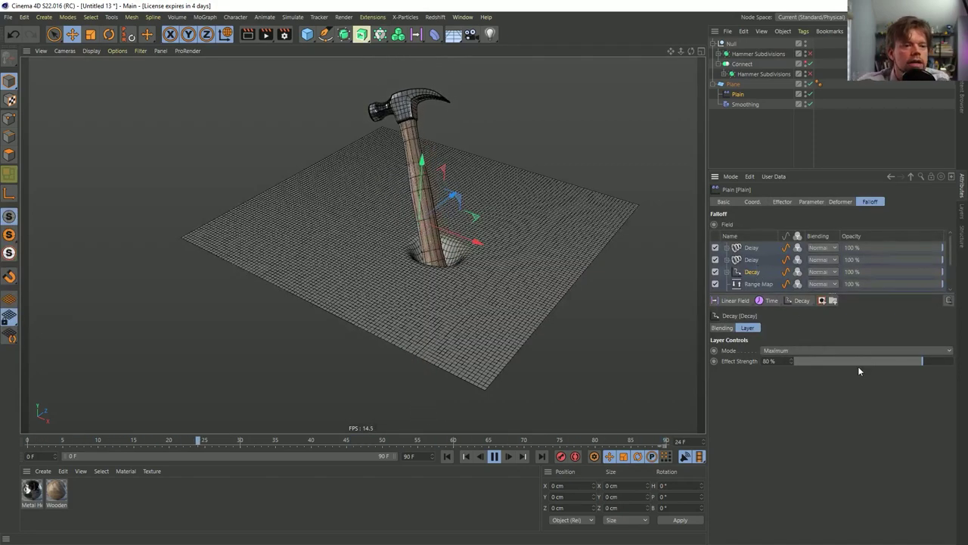
{"action": "left_click_drag", "start_coordinate": [858, 365], "coordinate": [845, 363]}
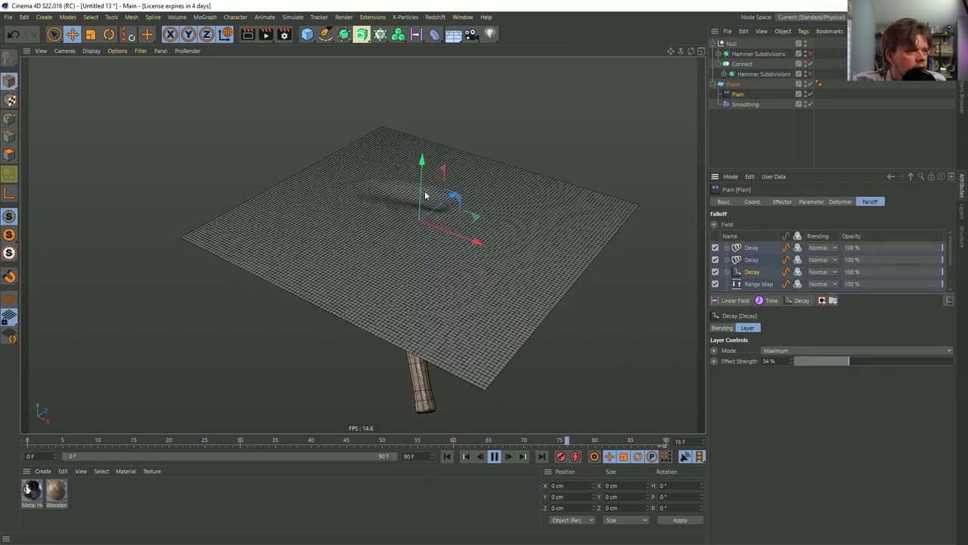
{"action": "left_click", "coordinate": [716, 271]}
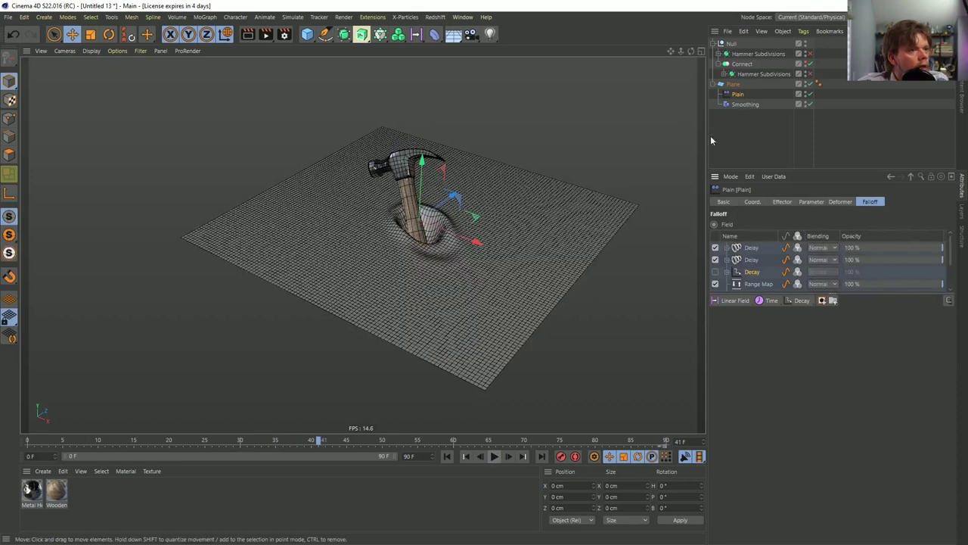
- Add a Jiggle deformer under the Plane below Smoothing and rewind the timeline
{"action": "left_click_drag", "start_coordinate": [436, 38], "coordinate": [459, 87]}
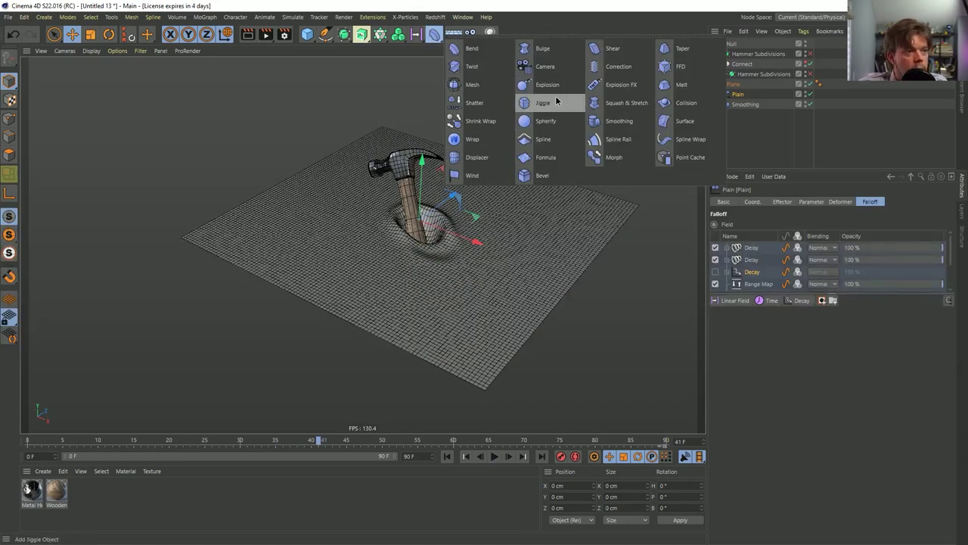
{"action": "left_click_drag", "start_coordinate": [557, 101], "coordinate": [557, 101]}
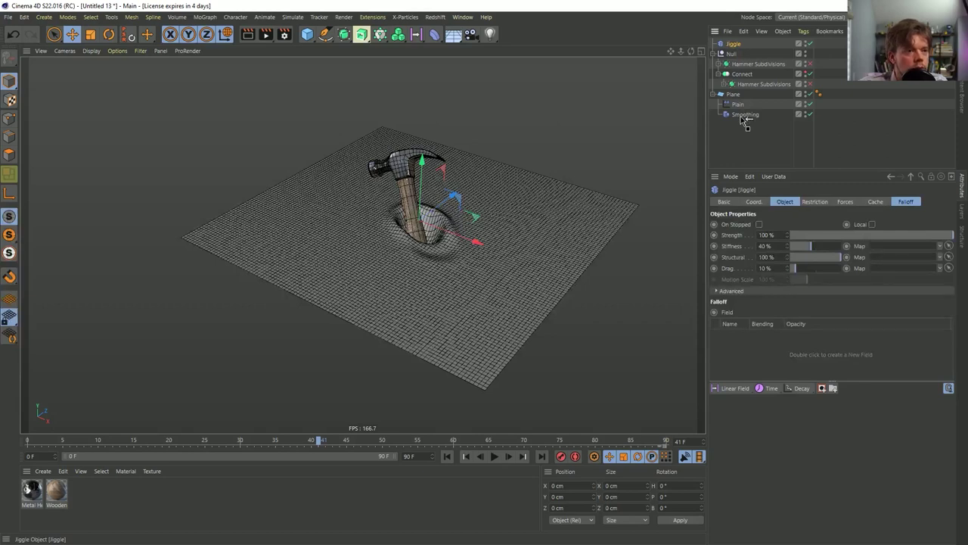
{"action": "left_click_drag", "start_coordinate": [745, 121], "coordinate": [741, 119]}
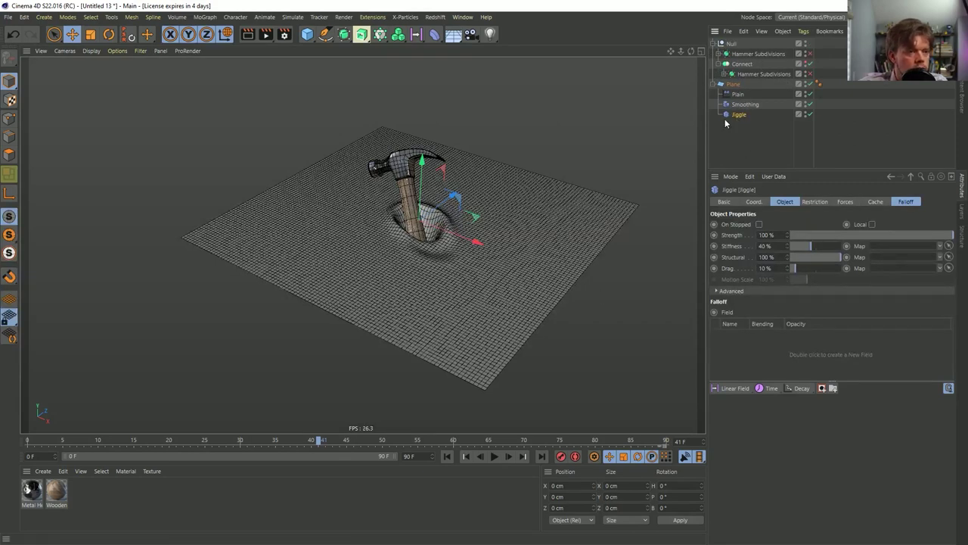
{"action": "left_click", "coordinate": [447, 457]}
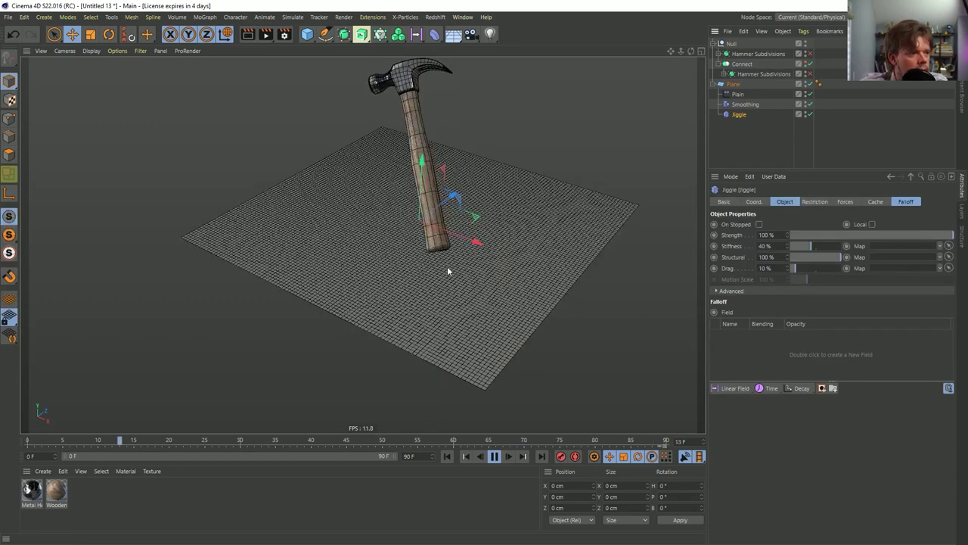
- Set Jiggle Stiffness to 18% and Drag to 0%, and extend the animation to 180 frames
{"action": "left_click", "coordinate": [793, 246]}
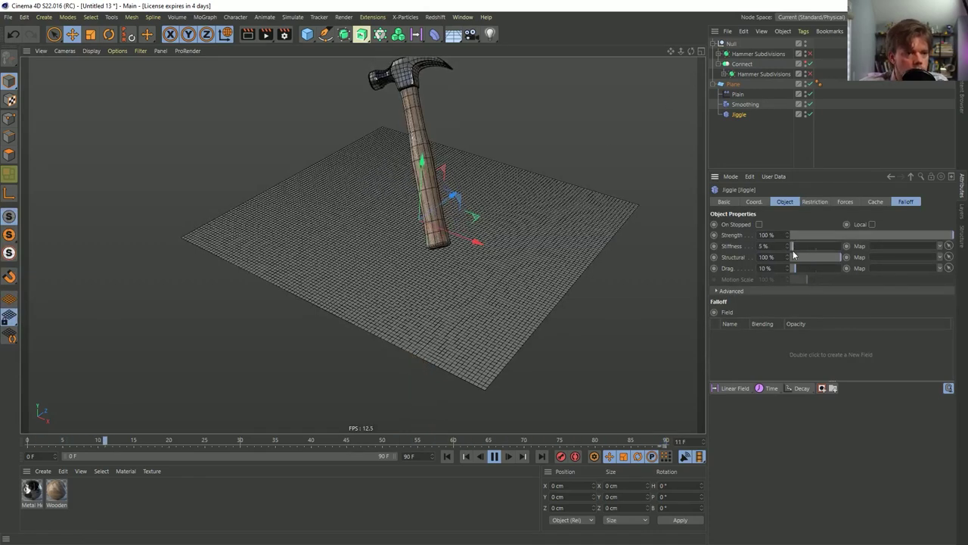
{"action": "left_click", "coordinate": [792, 269]}
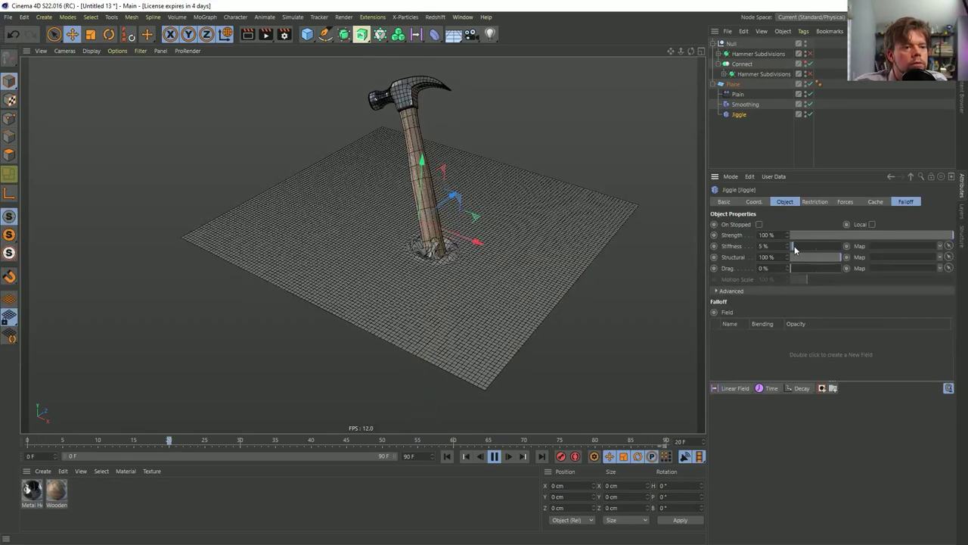
{"action": "left_click_drag", "start_coordinate": [793, 246], "coordinate": [800, 245]}
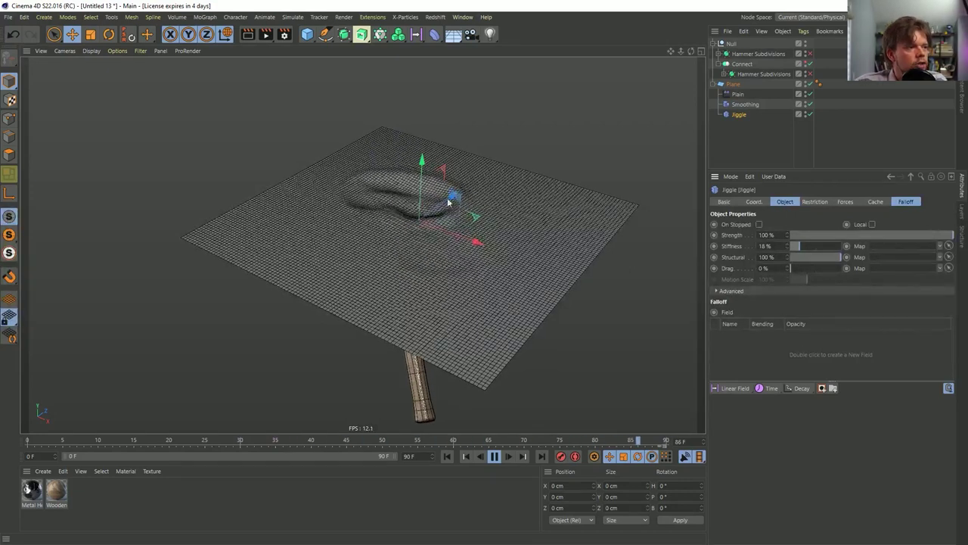
{"action": "left_click", "coordinate": [409, 456]}
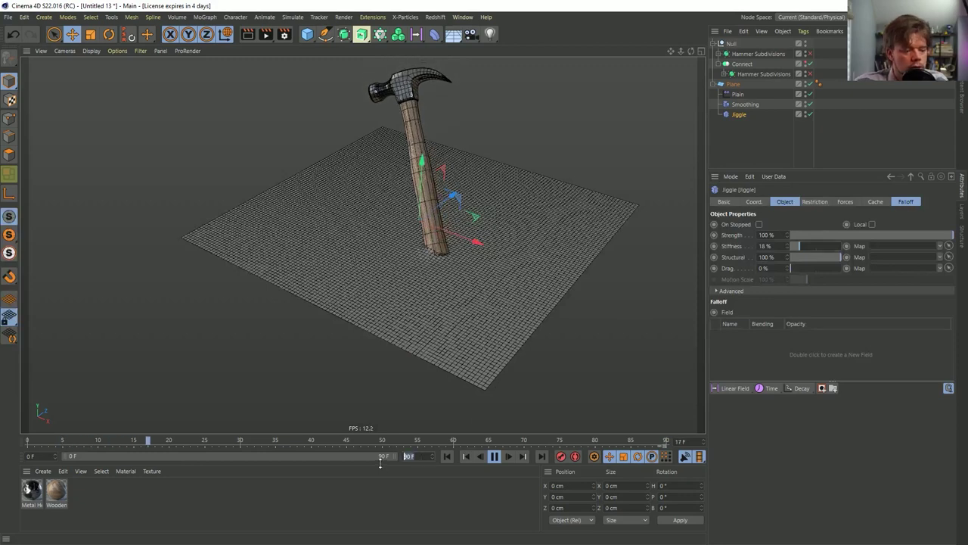
{"action": "type", "text": "180"}
{"action": "key", "text": "Return"}
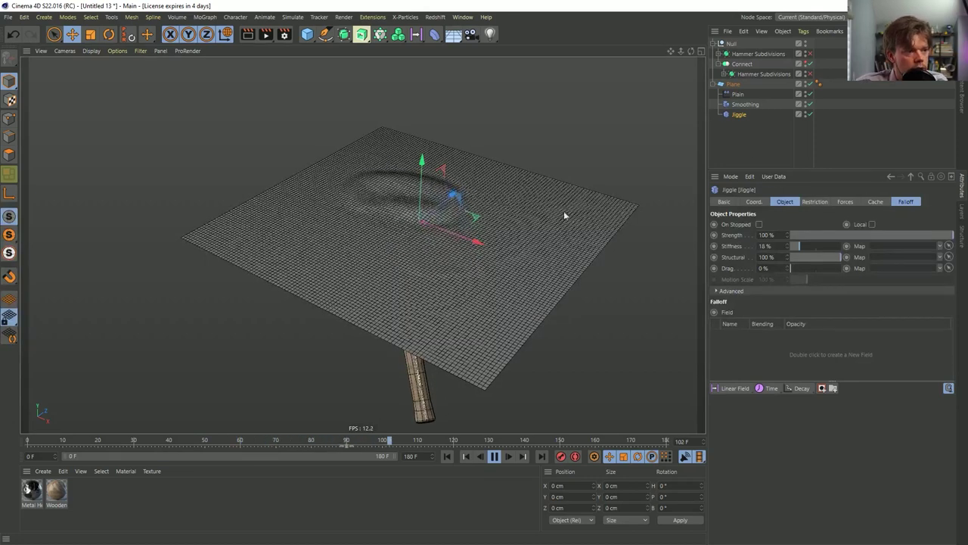
- Lower Jiggle Structural to 9% and replay the animation to check the wobble
{"action": "left_click", "coordinate": [815, 257]}
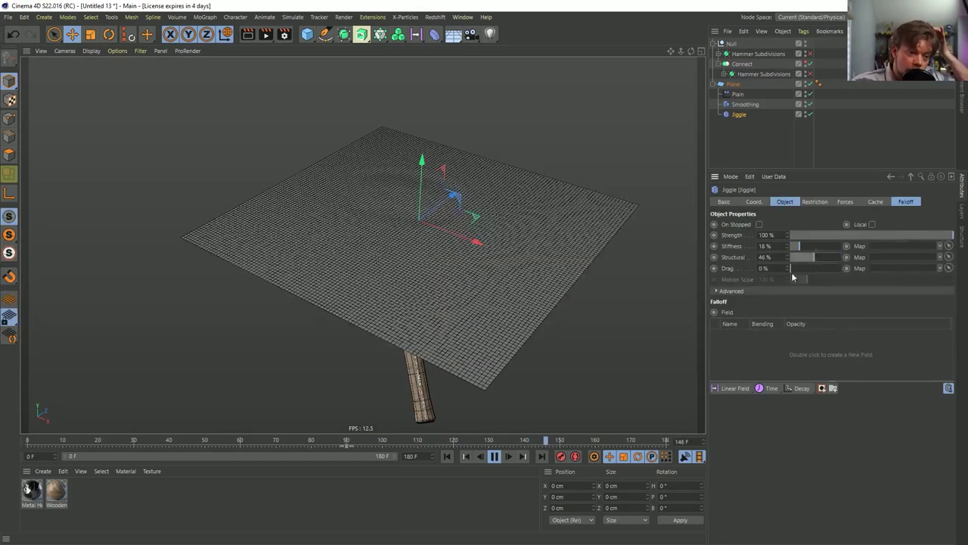
{"action": "left_click", "coordinate": [447, 457]}
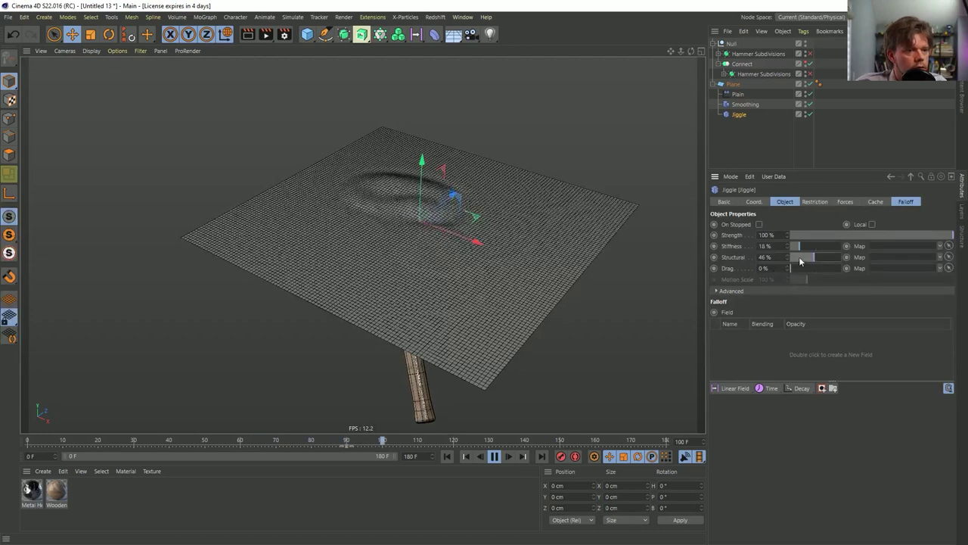
{"action": "left_click_drag", "start_coordinate": [813, 257], "coordinate": [795, 261]}
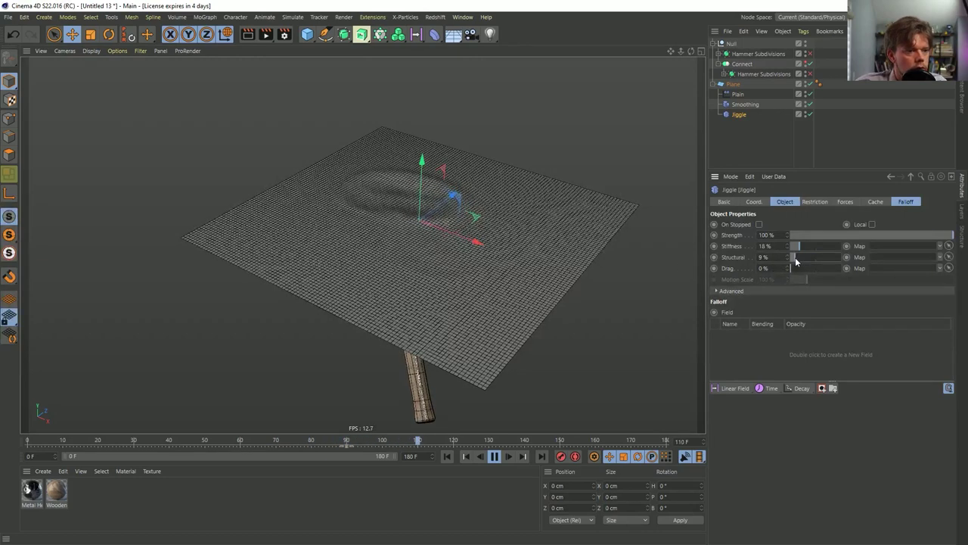
{"action": "left_click", "coordinate": [449, 457]}
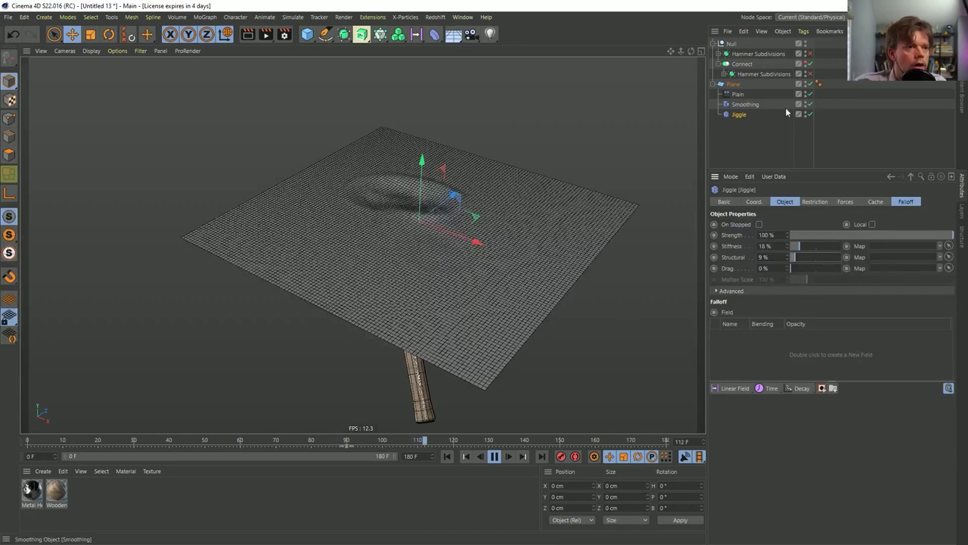
{"action": "left_click", "coordinate": [447, 457]}
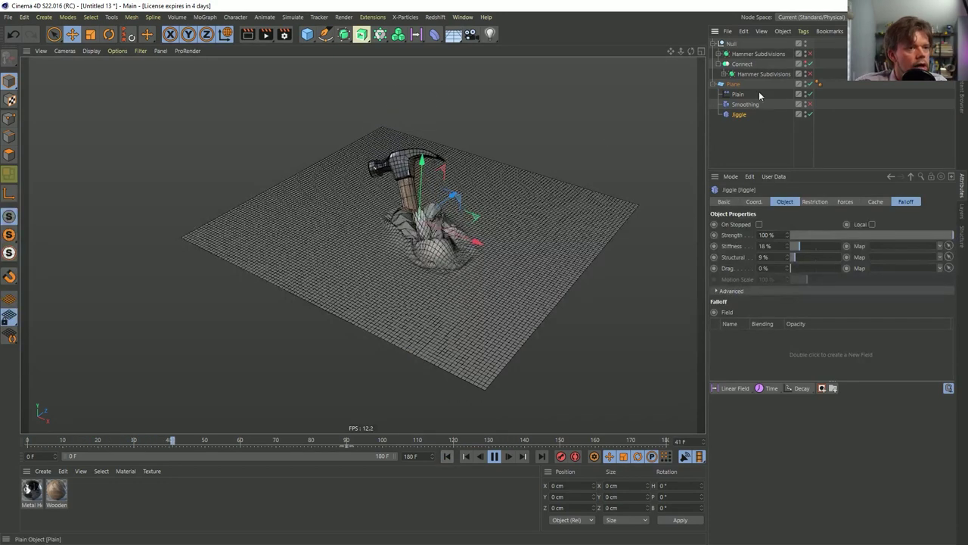
- Try moving Smoothing below Jiggle, preview it, then undo the reordering
{"action": "left_click", "coordinate": [746, 105]}
{"action": "left_click_drag", "start_coordinate": [746, 118], "coordinate": [746, 120]}
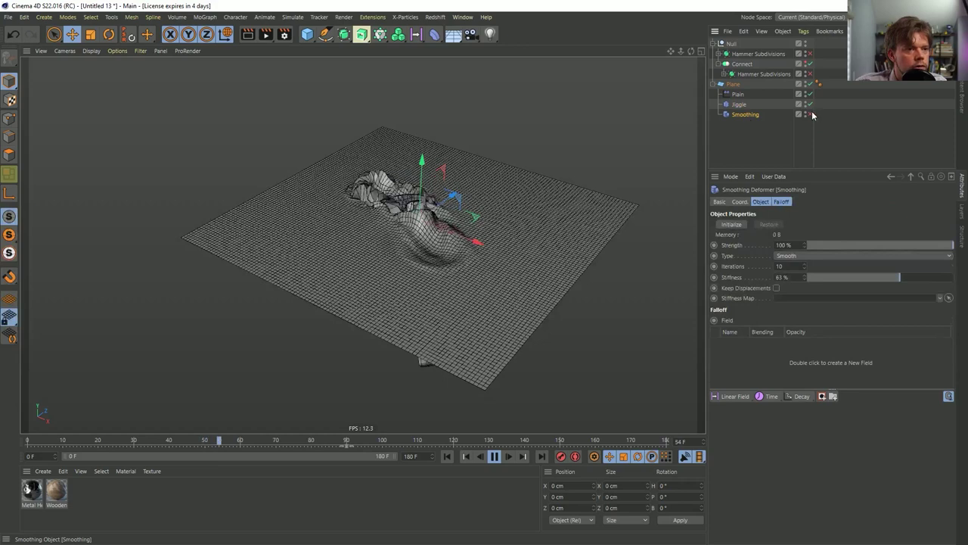
{"action": "left_click", "coordinate": [446, 456]}
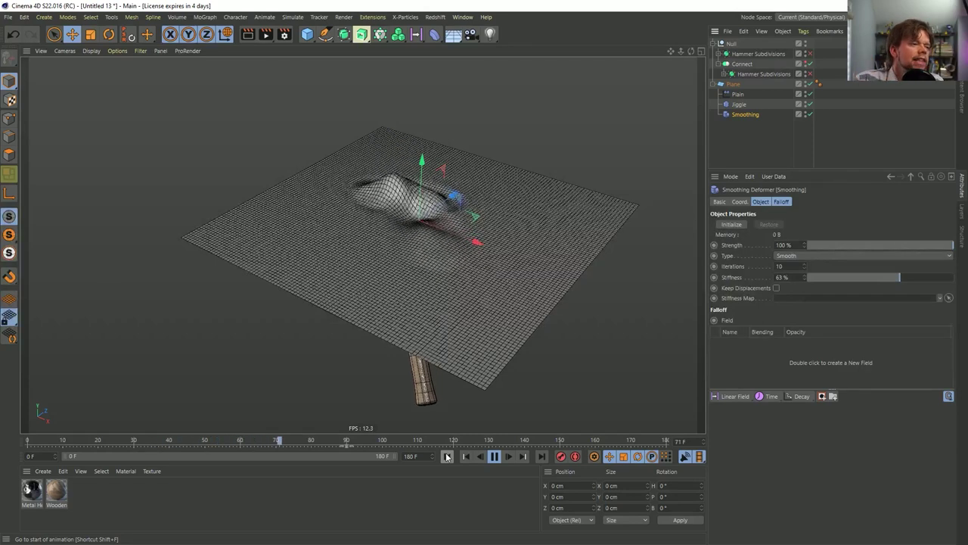
{"action": "key", "text": "ctrl+z"}
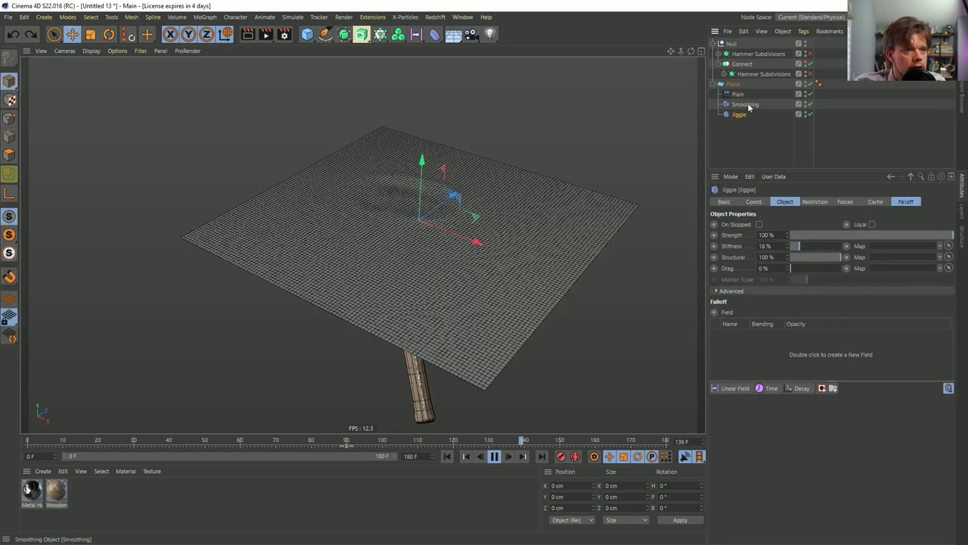
- Disable the Jiggle deformer and replay the animation from the start
{"action": "left_click", "coordinate": [772, 104]}
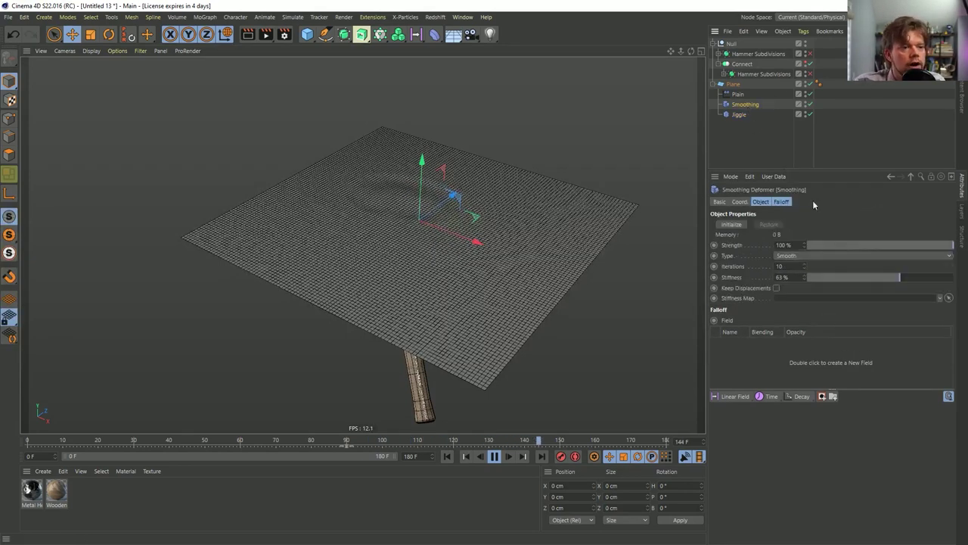
{"action": "left_click", "coordinate": [740, 114]}
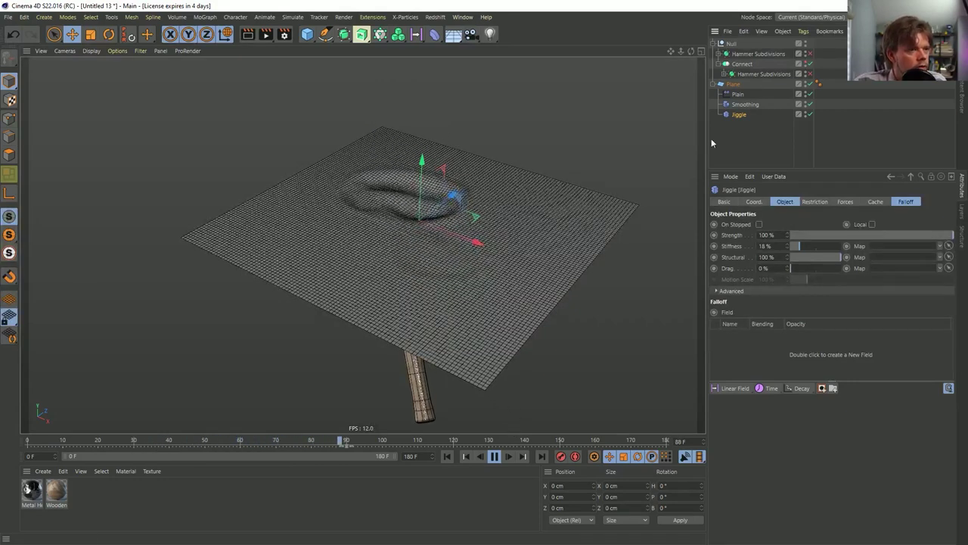
{"action": "left_click", "coordinate": [809, 114]}
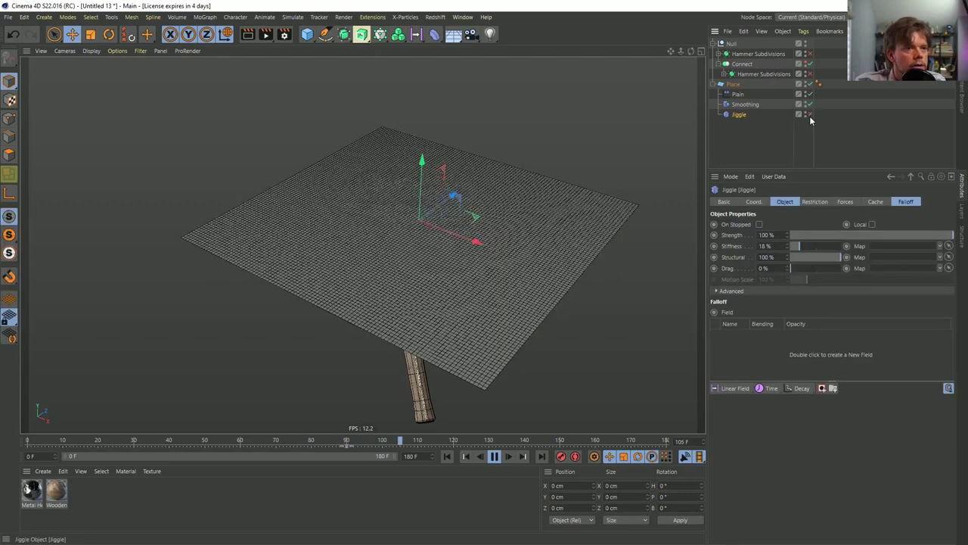
{"action": "left_click", "coordinate": [447, 460]}
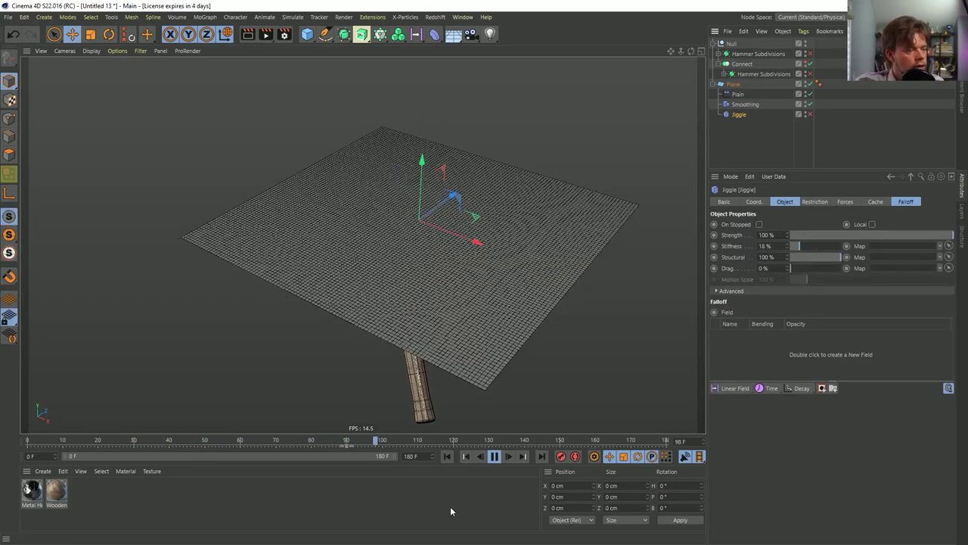
{"action": "left_click", "coordinate": [448, 457]}
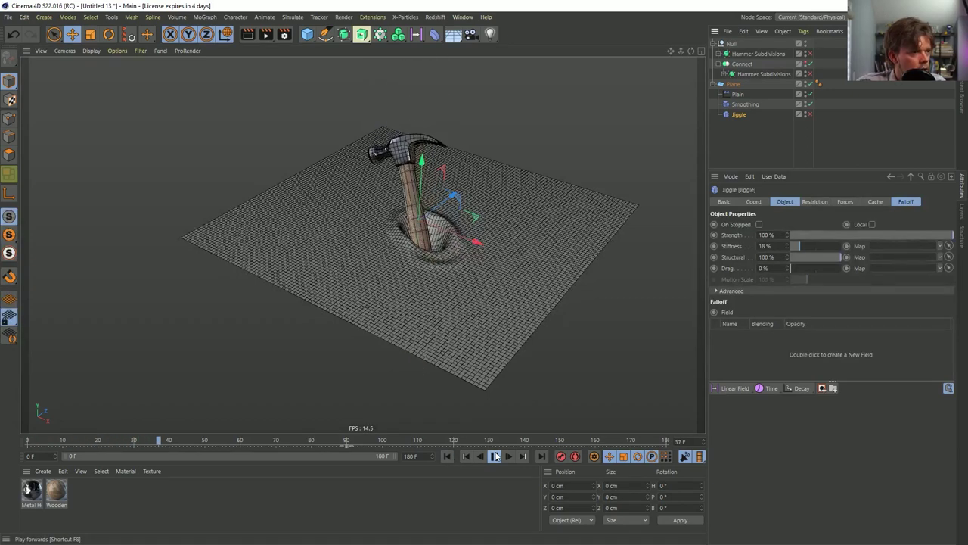
- Lift the Connect hammer higher above the plane, to about 4.1 cm in Y
{"action": "left_click", "coordinate": [496, 456]}
{"action": "left_click", "coordinate": [749, 64]}
{"action": "key", "text": "e"}
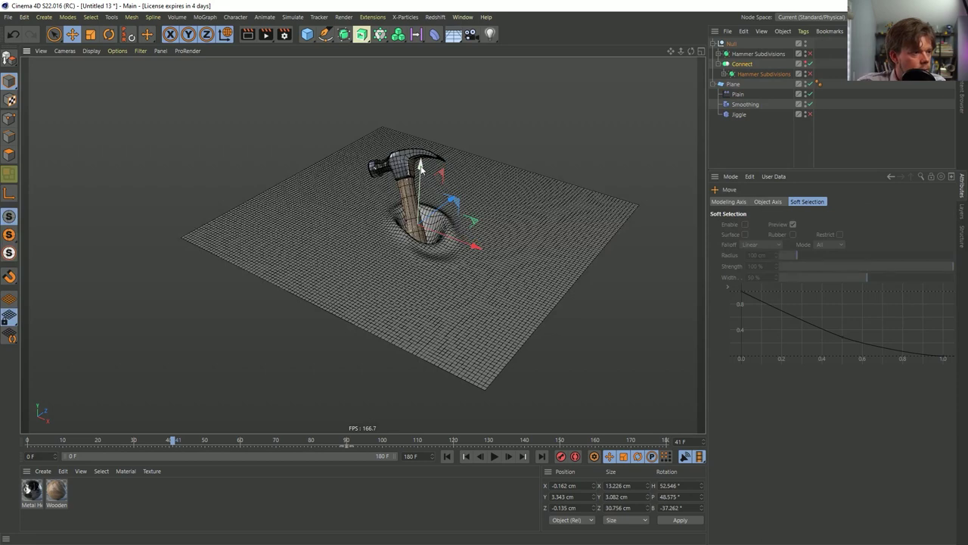
{"action": "left_click_drag", "start_coordinate": [422, 170], "coordinate": [421, 162]}
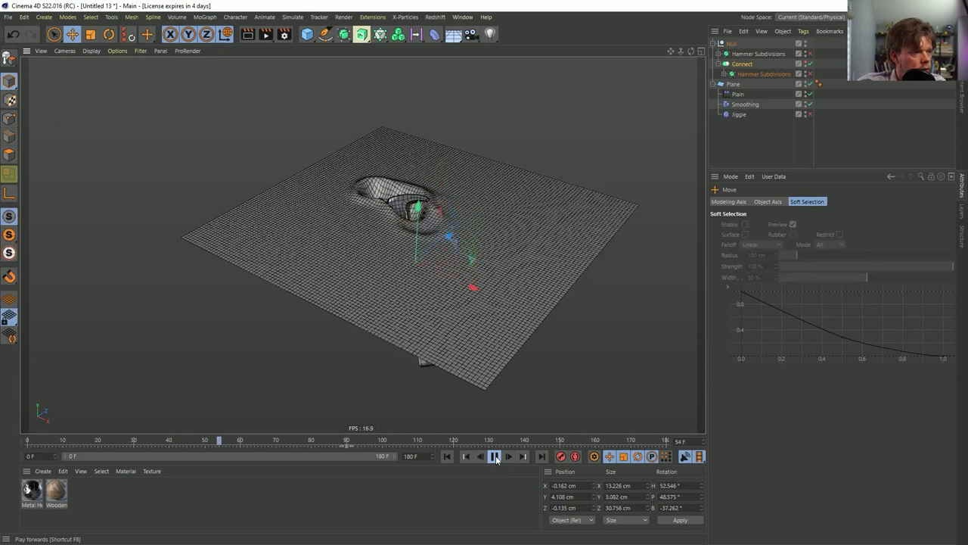
- Replay the animation several times to review the crater and its settling ripples
{"action": "left_click", "coordinate": [448, 457]}
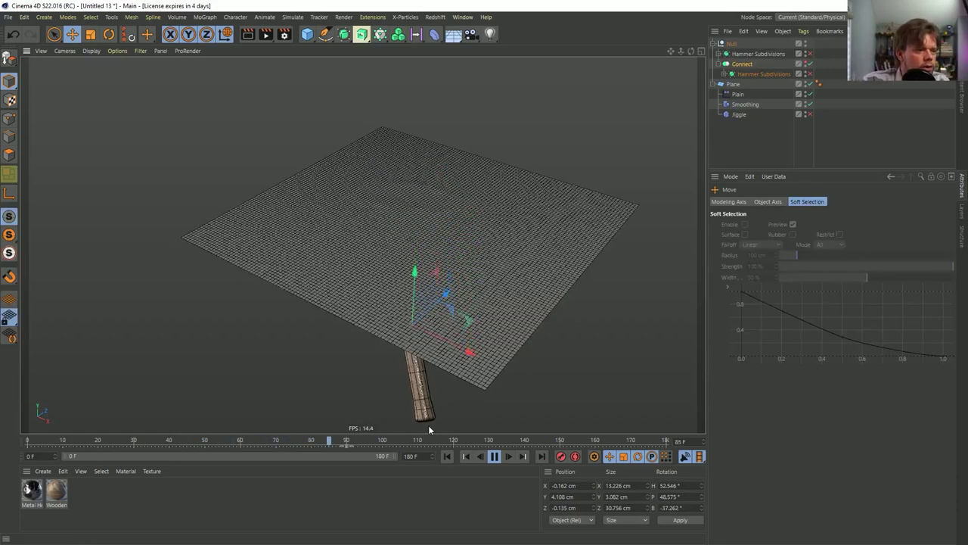
{"action": "left_click", "coordinate": [470, 457]}
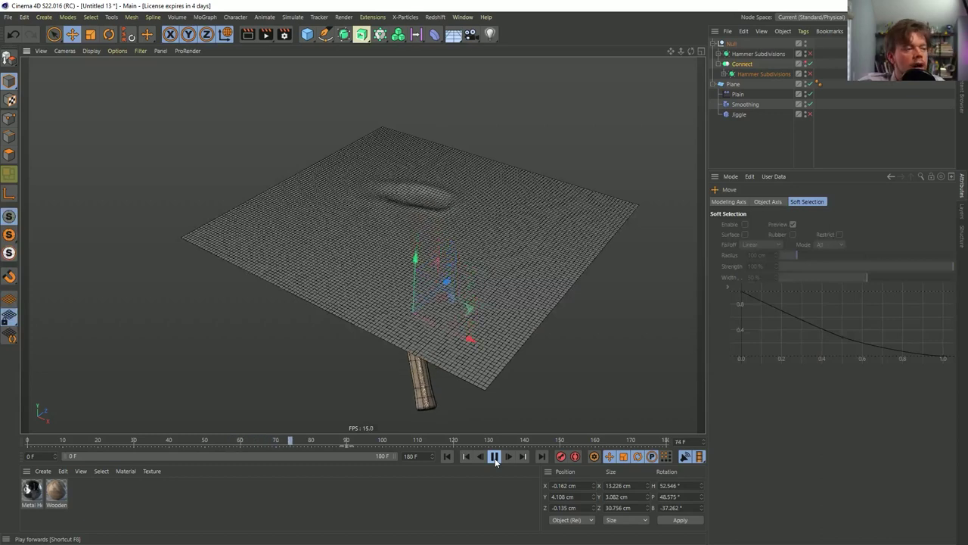
{"action": "left_click", "coordinate": [447, 456]}
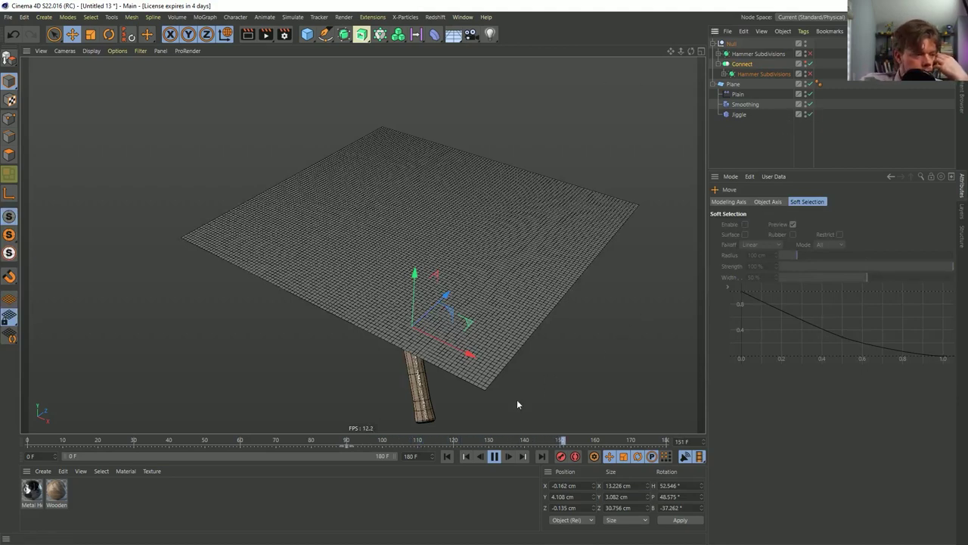
{"action": "left_click", "coordinate": [449, 456]}
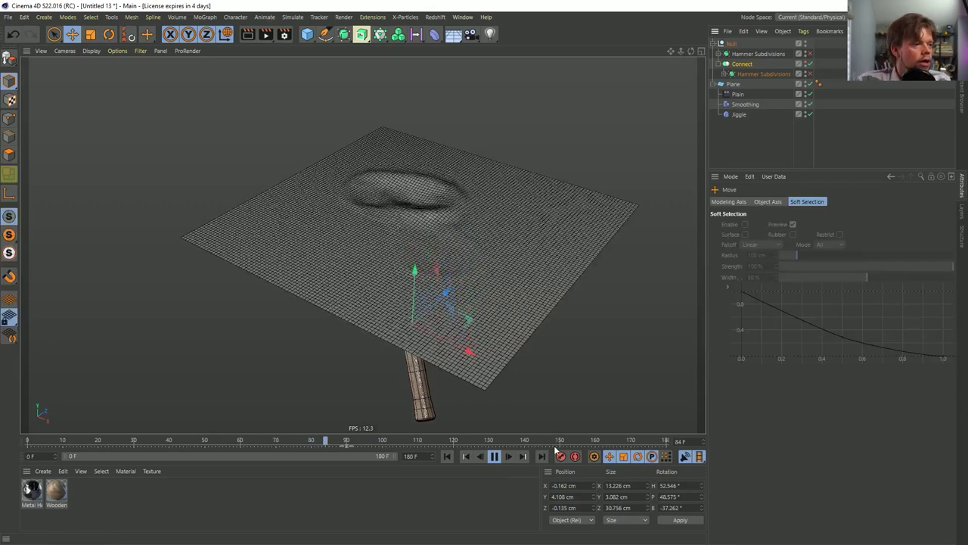
{"action": "left_click", "coordinate": [450, 456]}
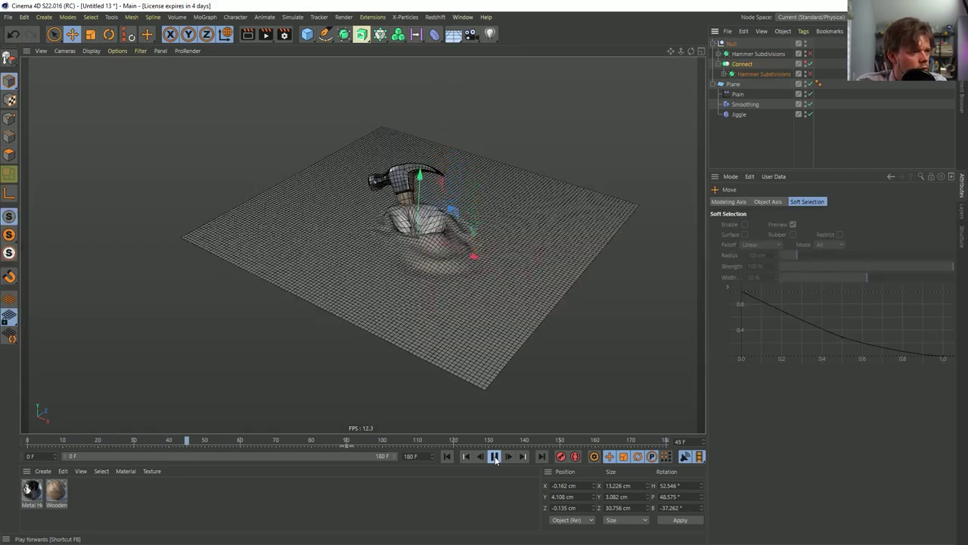
- Raise Jiggle Stiffness to 47% and reset the timeline to frame 0
{"action": "left_click", "coordinate": [784, 114]}
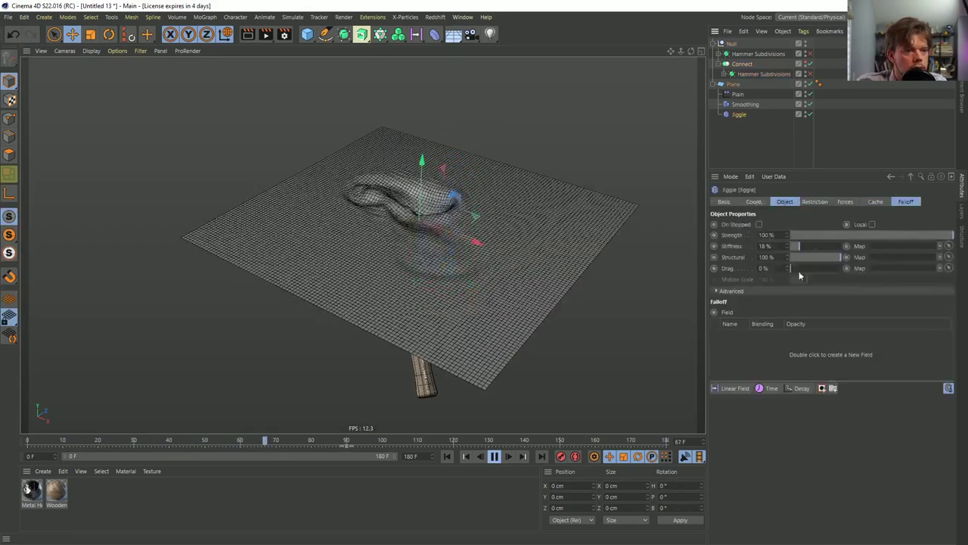
{"action": "left_click_drag", "start_coordinate": [795, 246], "coordinate": [815, 246]}
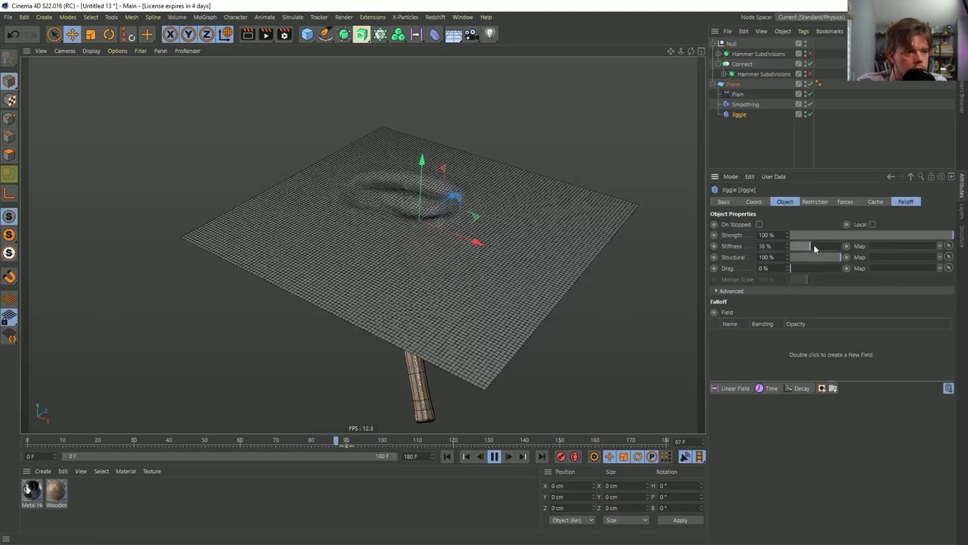
{"action": "left_click", "coordinate": [447, 456]}
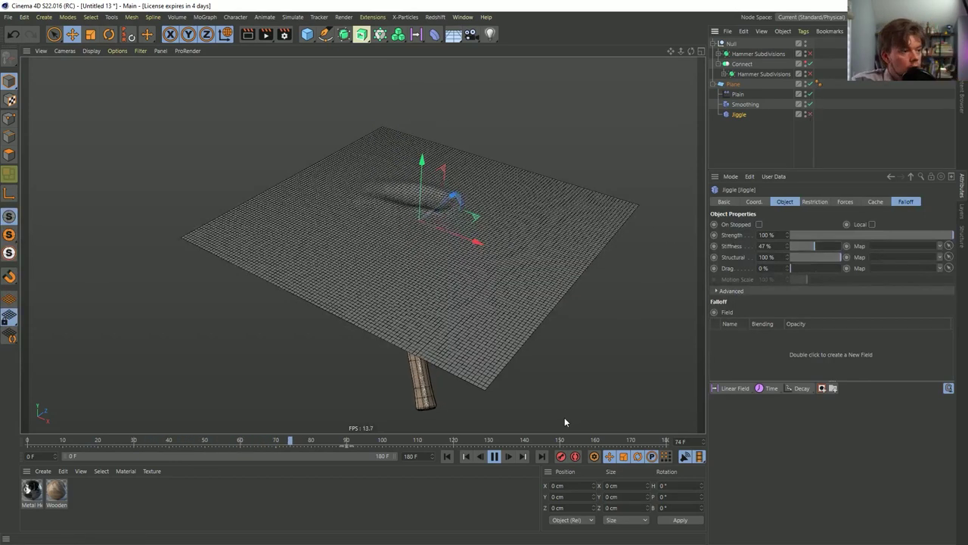
{"action": "left_click", "coordinate": [447, 456]}
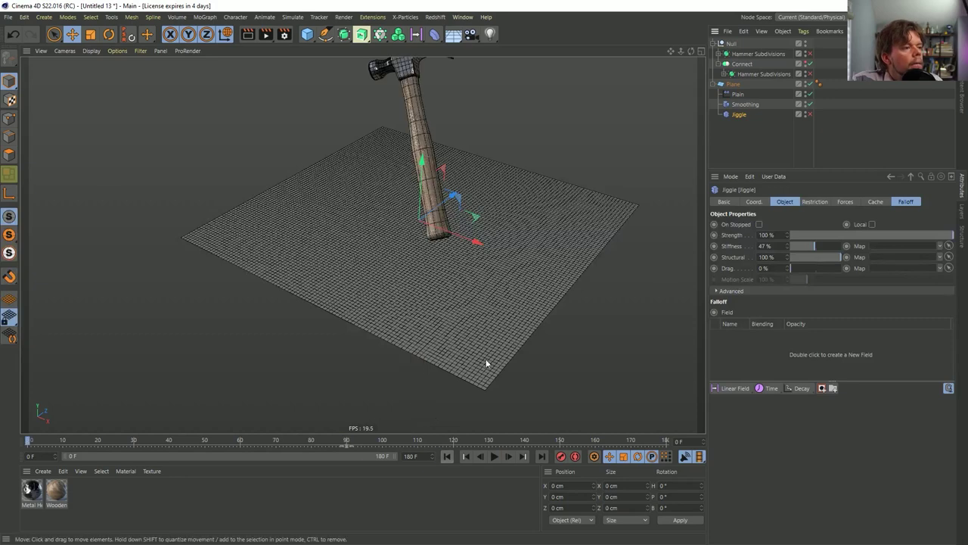
- Delete the material tags from the Hammer Head and Handle
{"action": "left_click", "coordinate": [724, 74]}
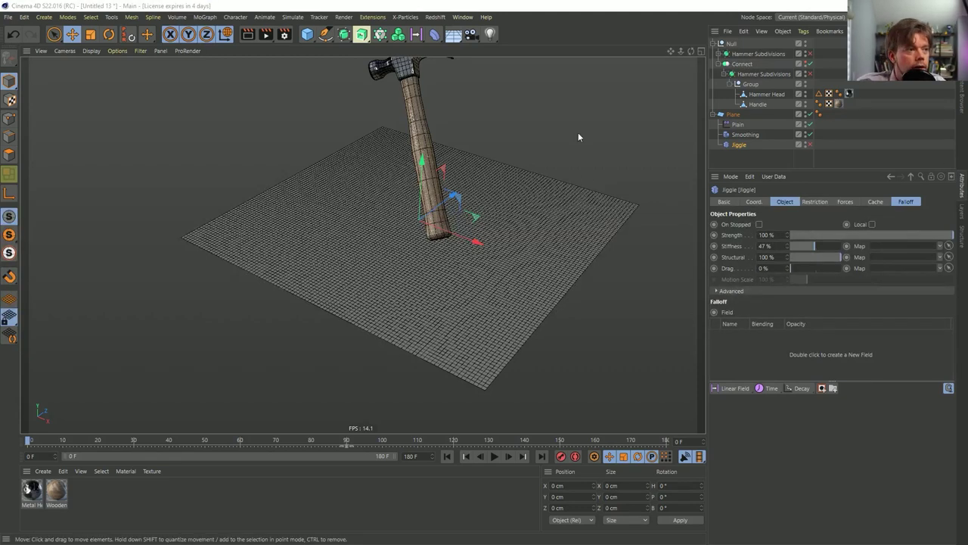
{"action": "left_click", "coordinate": [850, 94]}
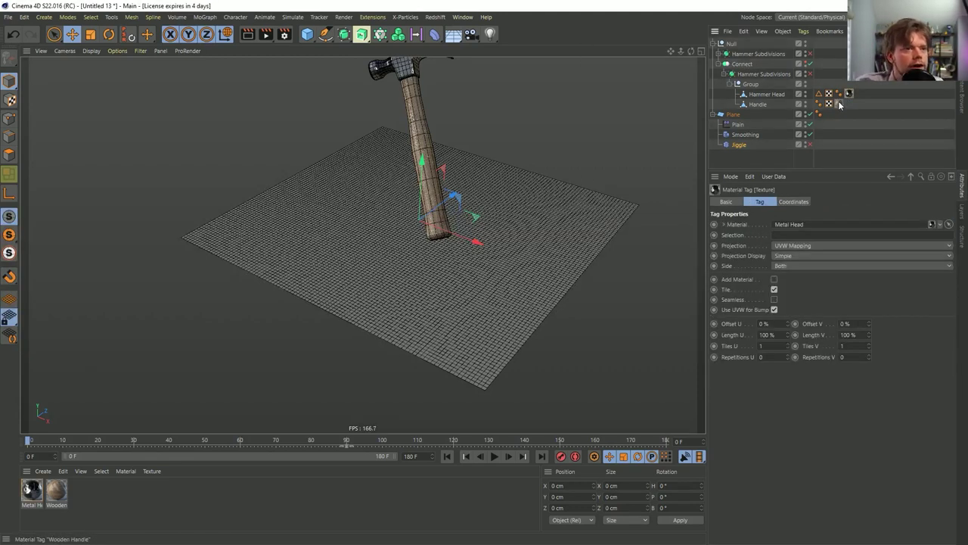
{"action": "left_click", "coordinate": [839, 105]}
{"action": "left_click", "coordinate": [839, 104]}
{"action": "key", "text": "Delete"}
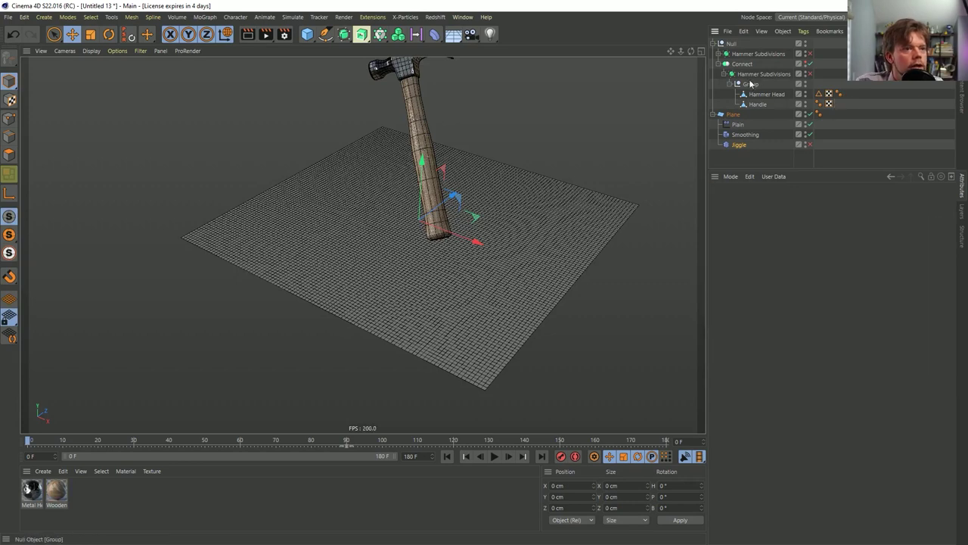
{"action": "left_click", "coordinate": [758, 54]}
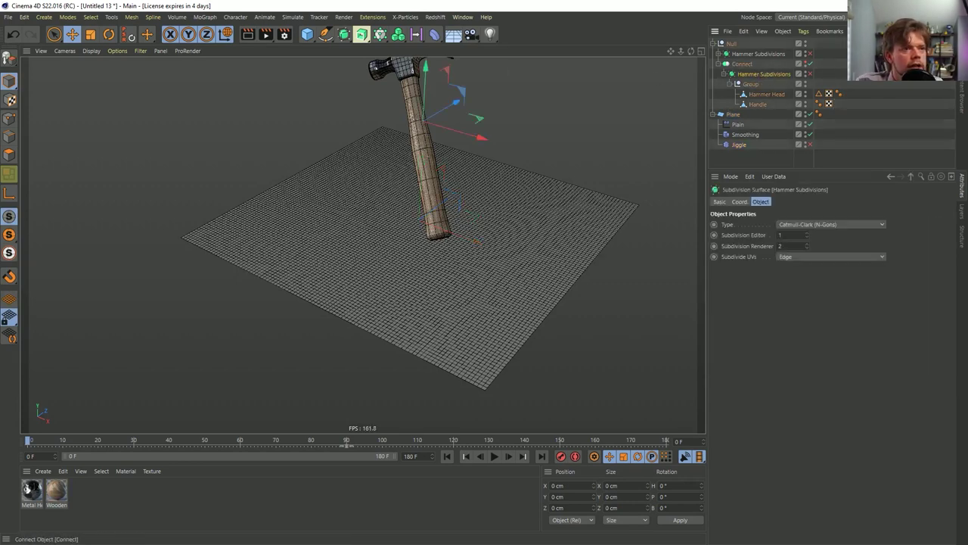
{"action": "left_click", "coordinate": [722, 58], "text": "ctrl"}
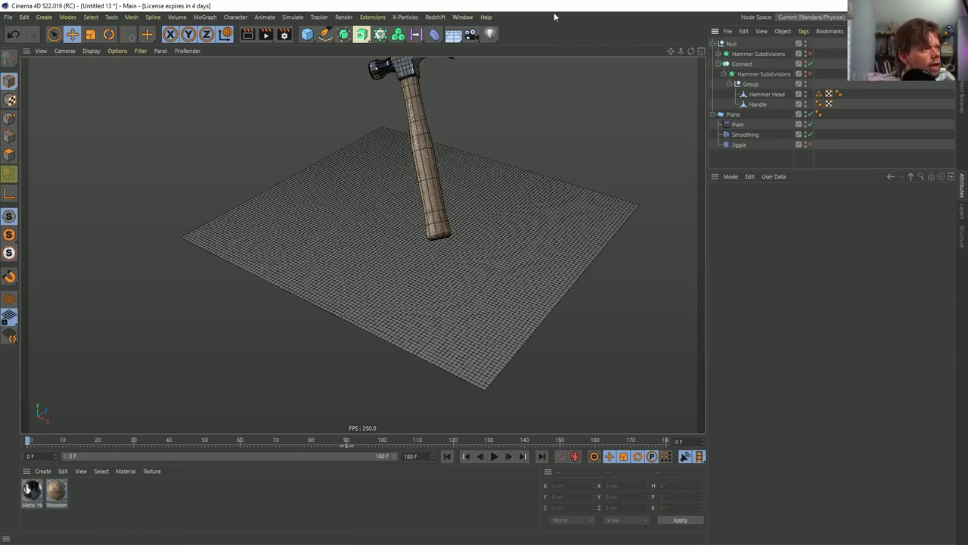
- Save the scene in SceneFiles as [8a]LiquidSplashish.c4d
{"action": "key", "text": "ctrl+s"}
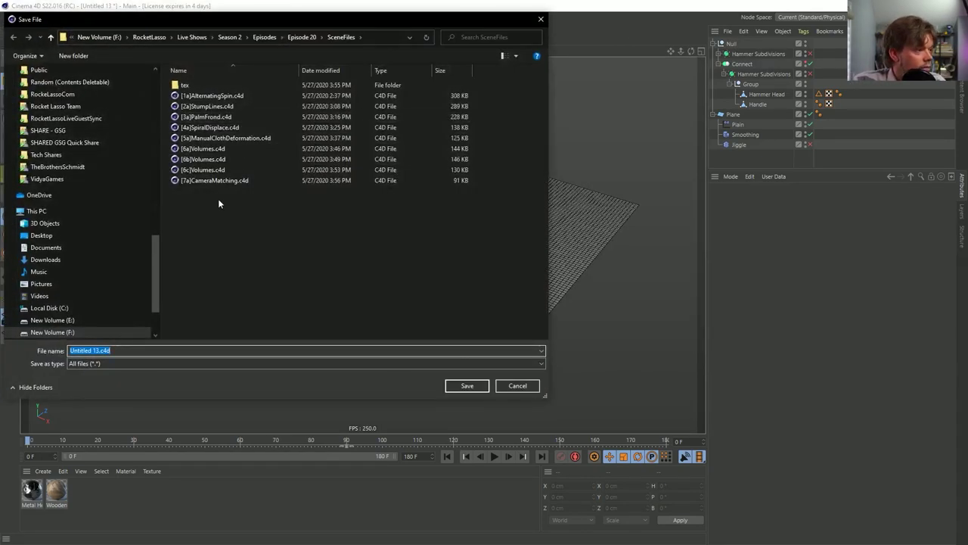
{"action": "left_click", "coordinate": [212, 181]}
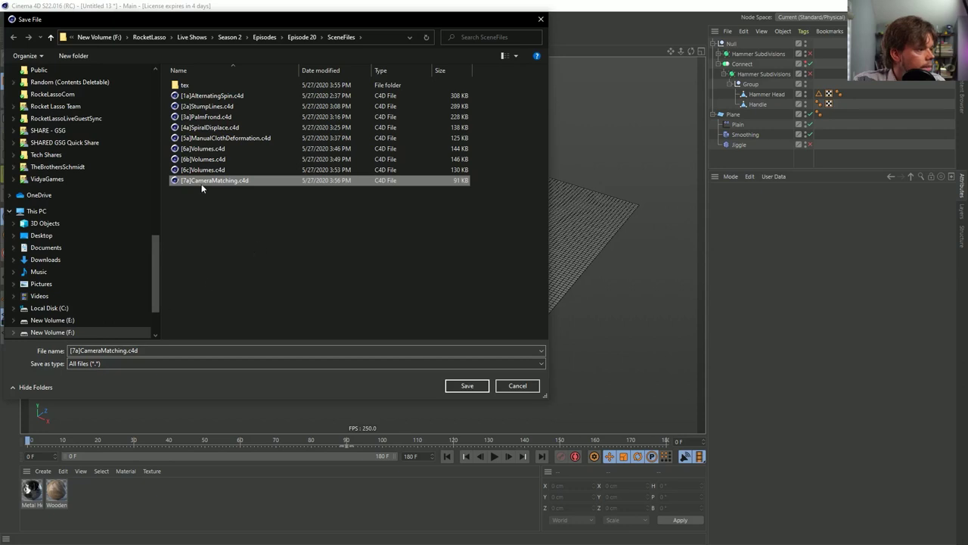
{"action": "left_click", "coordinate": [106, 351]}
{"action": "left_click", "coordinate": [74, 351]}
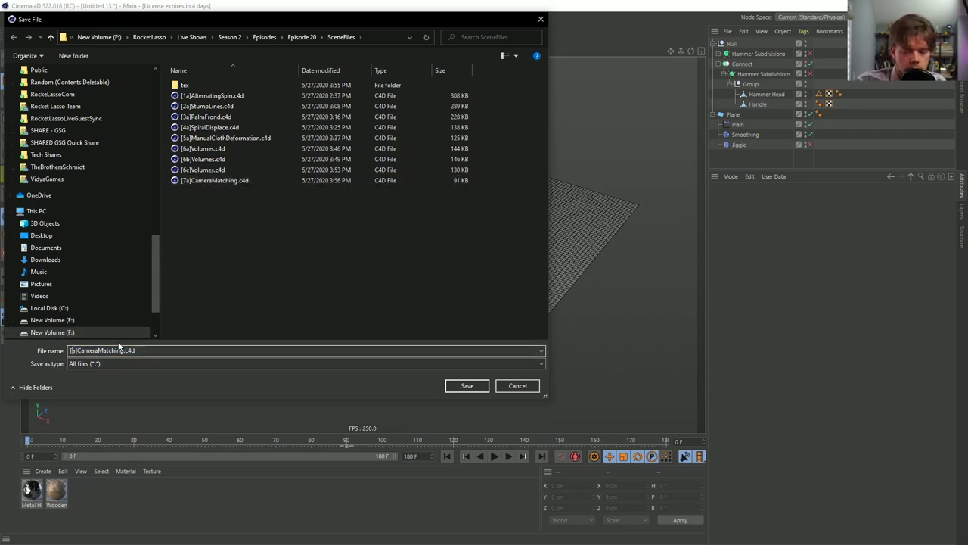
{"action": "key", "text": "BackSpace"}
{"action": "type", "text": "8"}
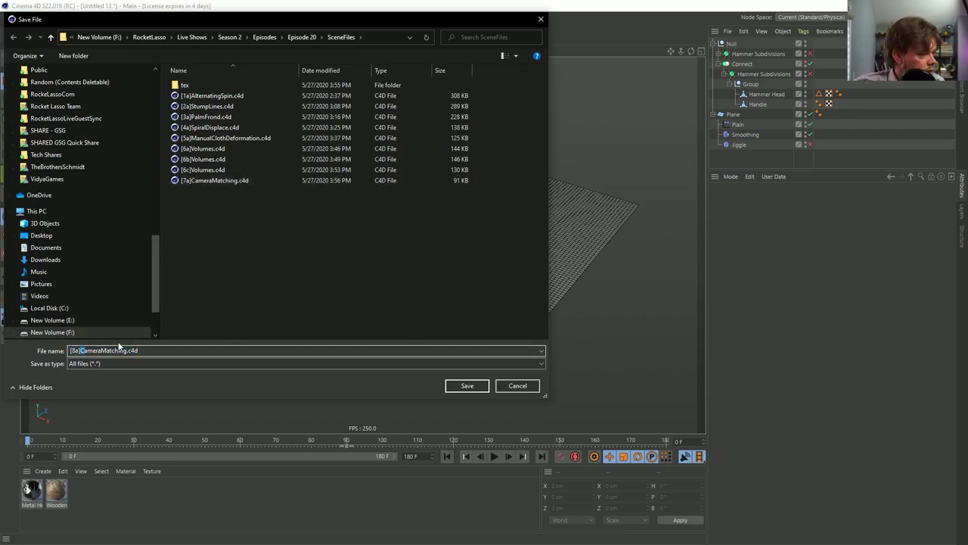
{"action": "left_click_drag", "start_coordinate": [119, 346], "coordinate": [121, 346]}
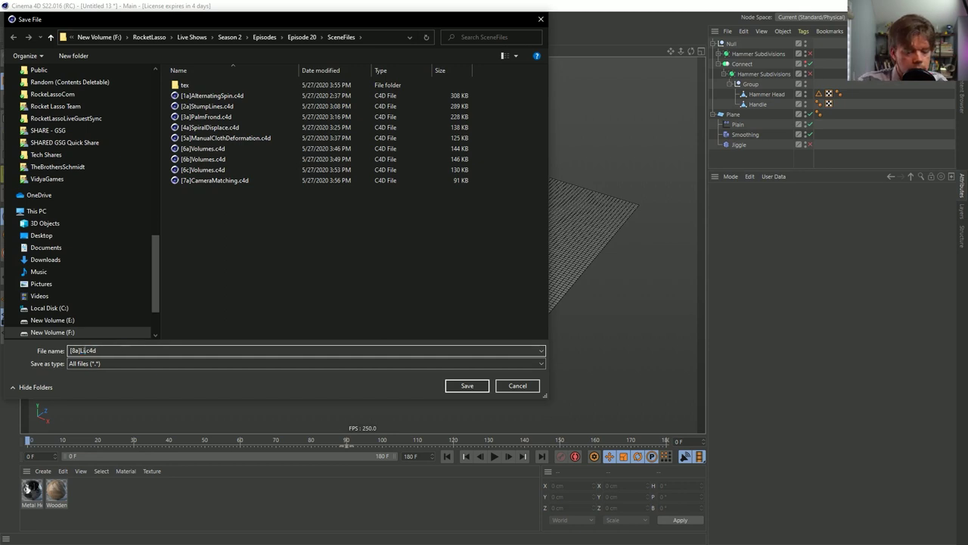
{"action": "type", "text": "LiquidSplash"}
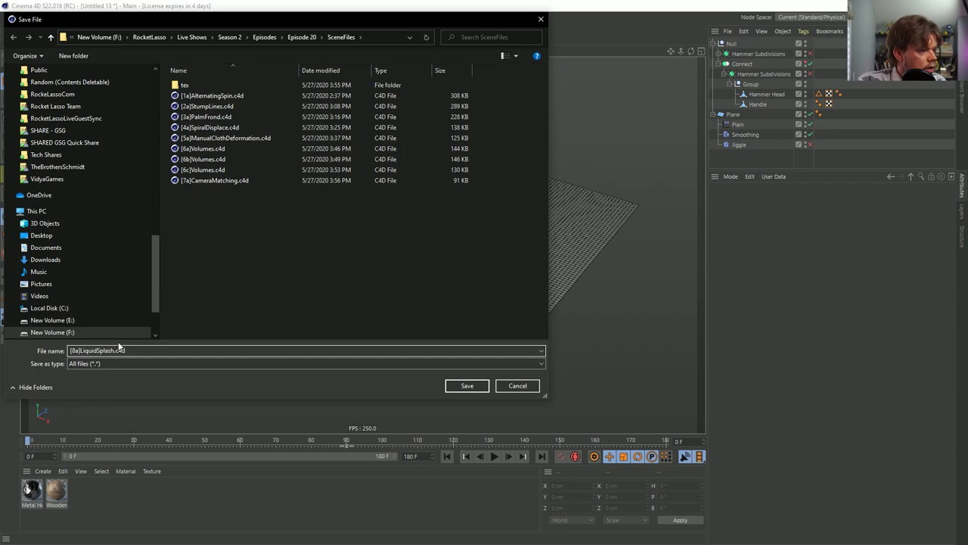
{"action": "key", "text": "Return"}
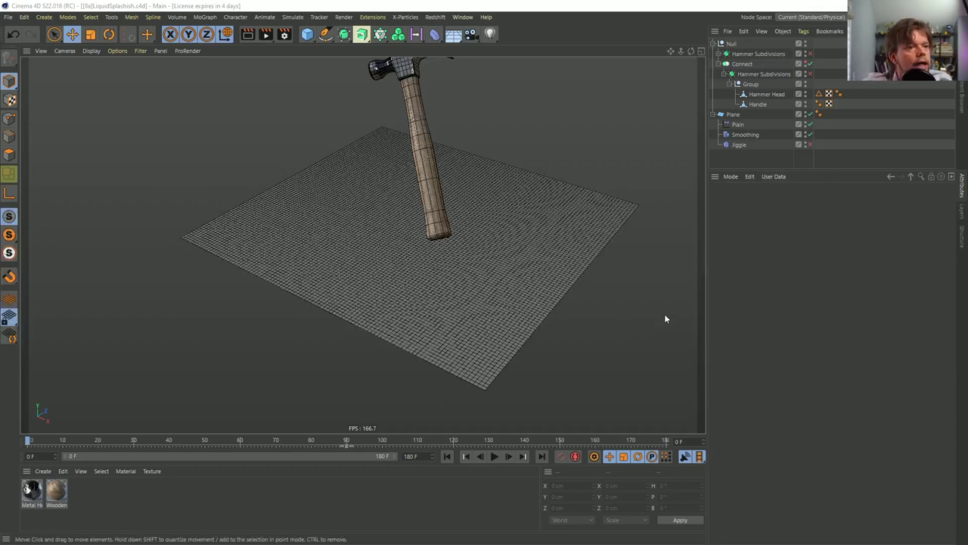
- Collapse the Connect and Null hierarchies in the Object Manager and resave the scene
{"action": "left_click", "coordinate": [724, 65]}
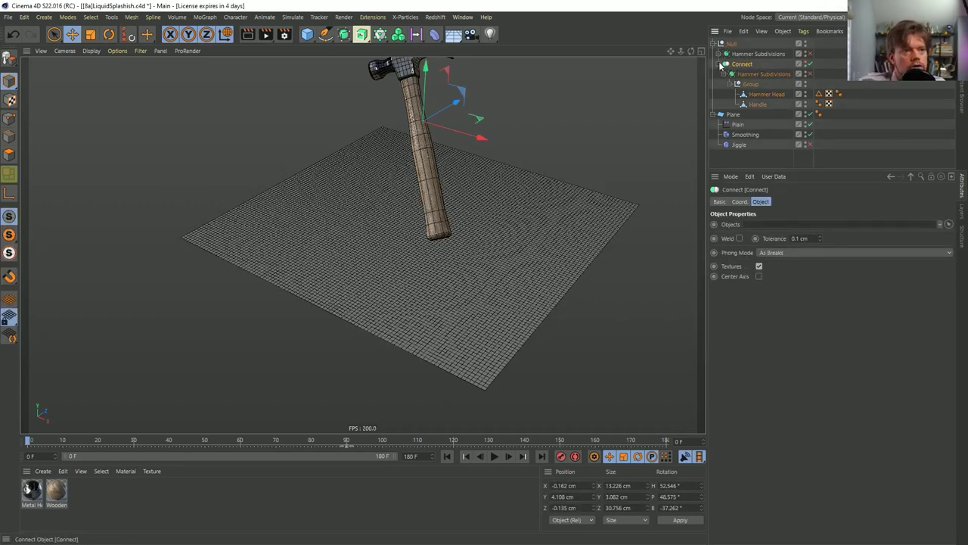
{"action": "left_click", "coordinate": [724, 64]}
{"action": "left_click", "coordinate": [716, 44]}
{"action": "left_click", "coordinate": [733, 54]}
{"action": "left_click", "coordinate": [739, 64]}
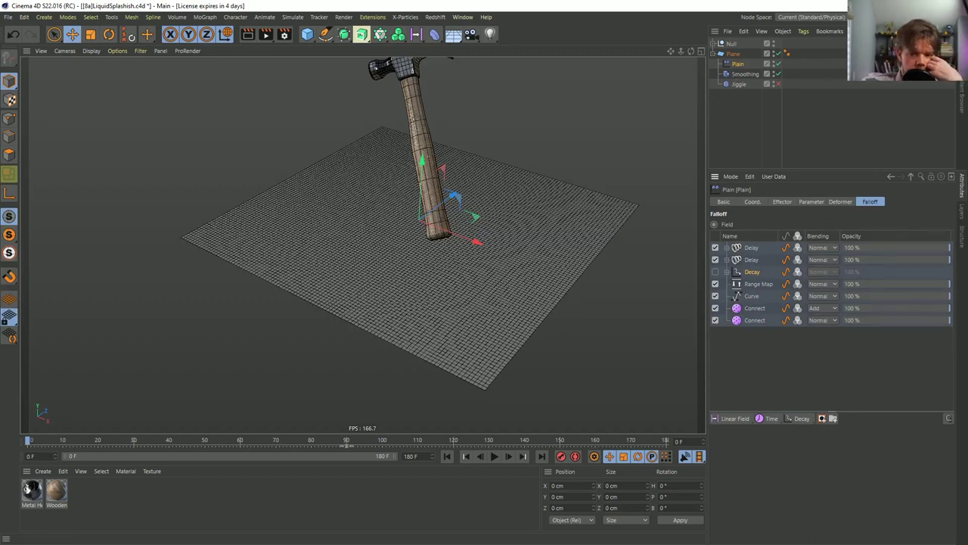
{"action": "key", "text": "ctrl+s"}
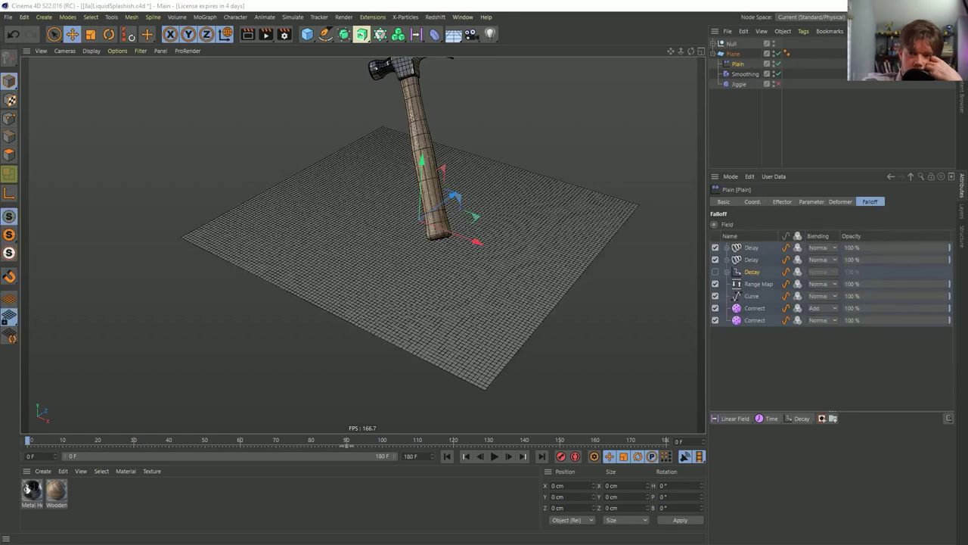
- Stop playback, return to the first frame and select the Plane object
{"action": "left_click", "coordinate": [716, 124]}
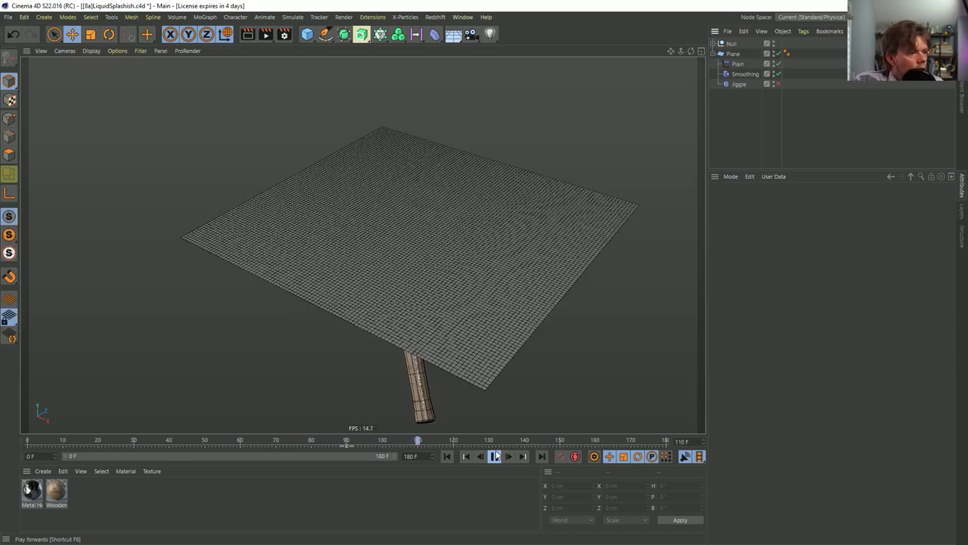
{"action": "left_click", "coordinate": [496, 455]}
{"action": "left_click", "coordinate": [445, 456]}
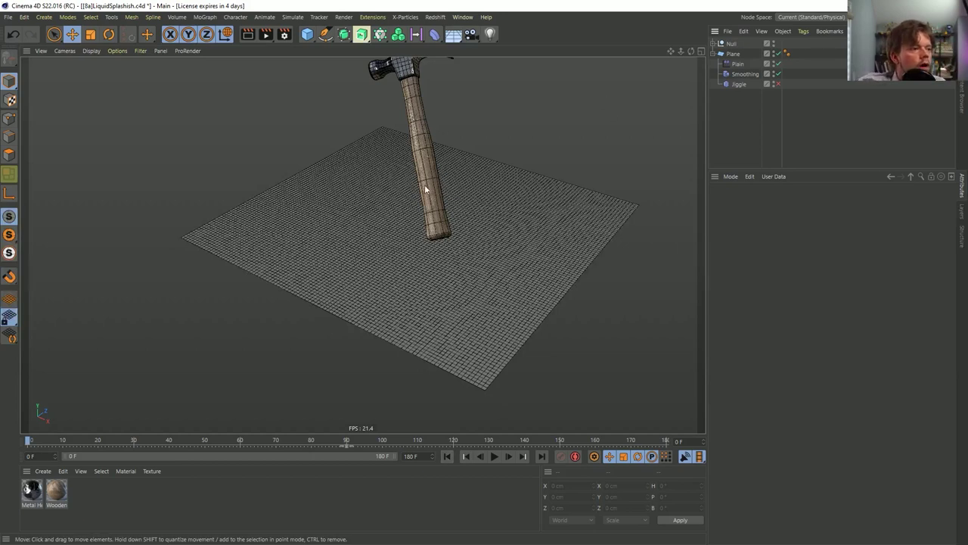
{"action": "left_click", "coordinate": [731, 54]}
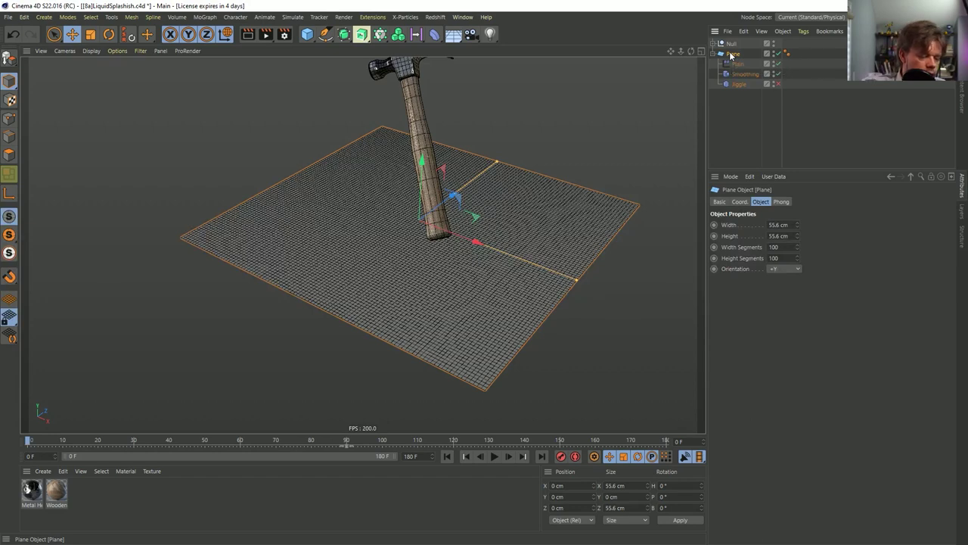
- In a new scene, paste the Plane rig and add a sphere scaled down to about 4.2 cm
{"action": "key", "text": "ctrl+n"}
{"action": "key", "text": "ctrl+v"}
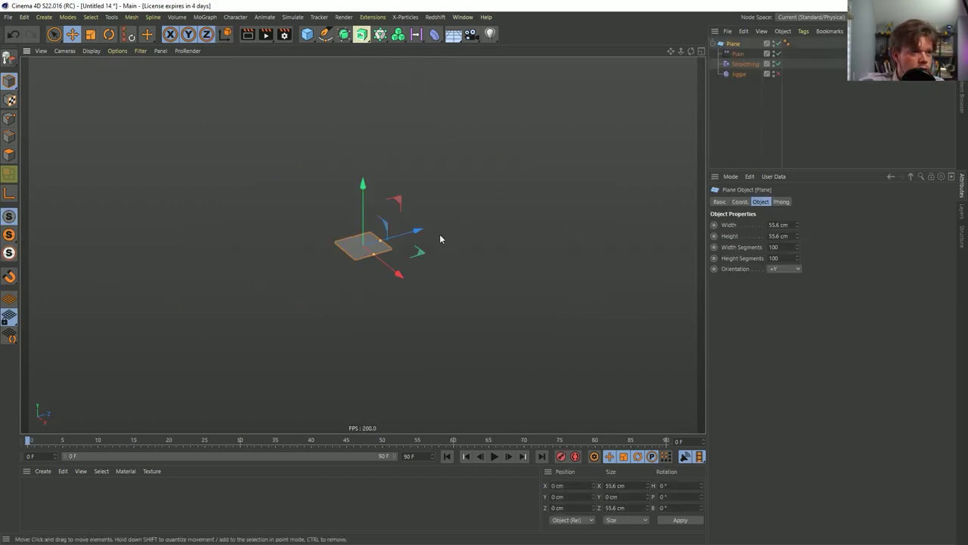
{"action": "scroll", "coordinate": [374, 227], "scroll_direction": "up", "scroll_amount": 2}
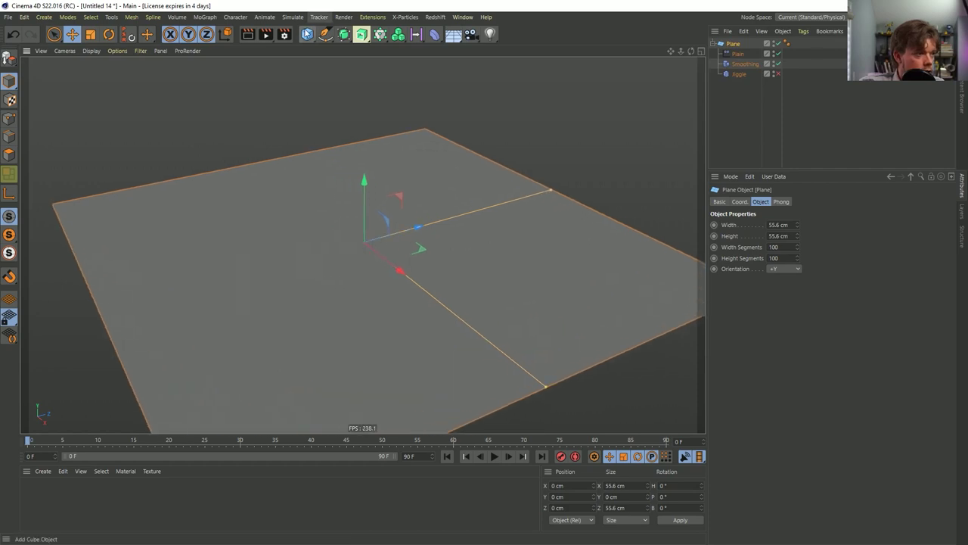
{"action": "left_click_drag", "start_coordinate": [307, 33], "coordinate": [507, 69]}
{"action": "key", "text": "t"}
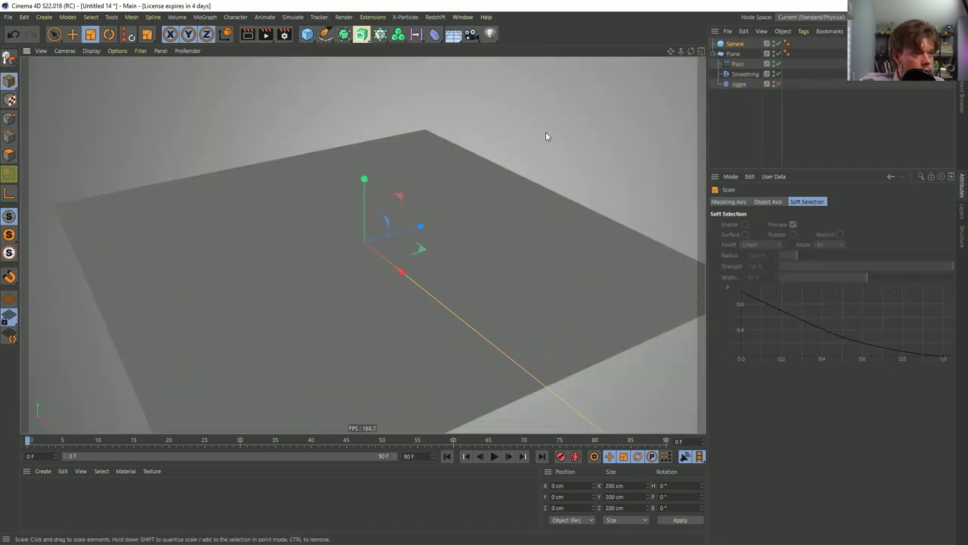
{"action": "left_click_drag", "start_coordinate": [545, 132], "coordinate": [217, 294]}
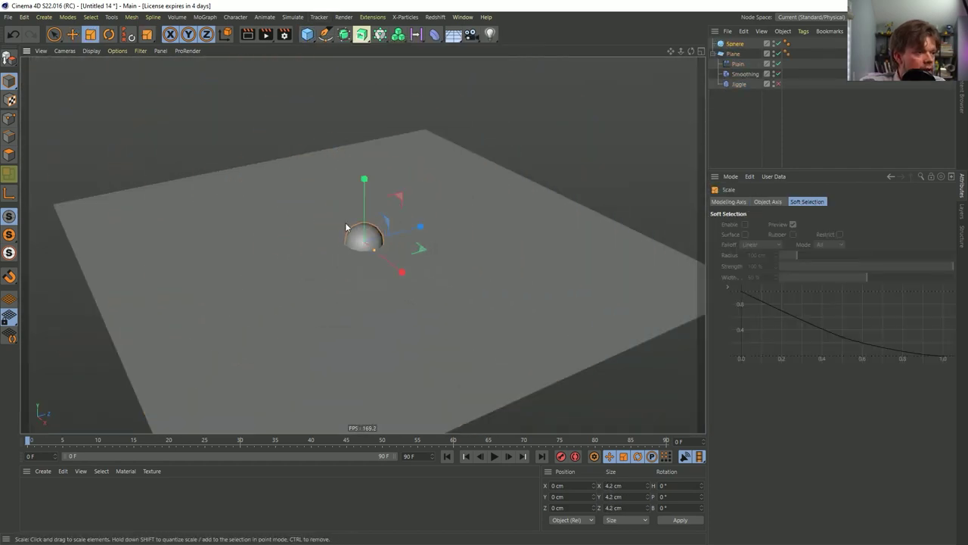
- Disable Smoothing, switch off the Plain's Delay, Range Map and Curve layers, and delete both Point Object layers
{"action": "left_click", "coordinate": [778, 73]}
{"action": "left_click", "coordinate": [738, 65]}
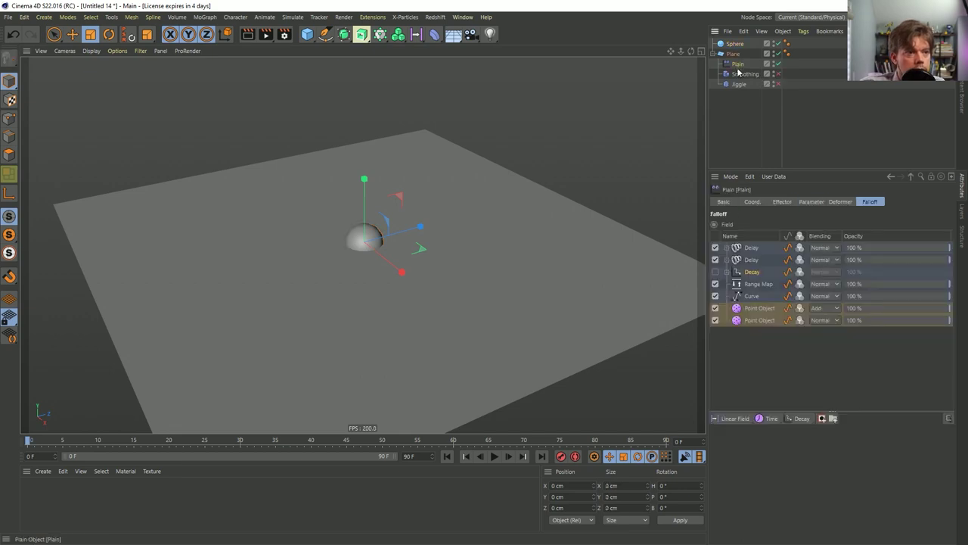
{"action": "left_click", "coordinate": [715, 247]}
{"action": "left_click", "coordinate": [715, 260]}
{"action": "left_click", "coordinate": [716, 283]}
{"action": "left_click", "coordinate": [715, 296]}
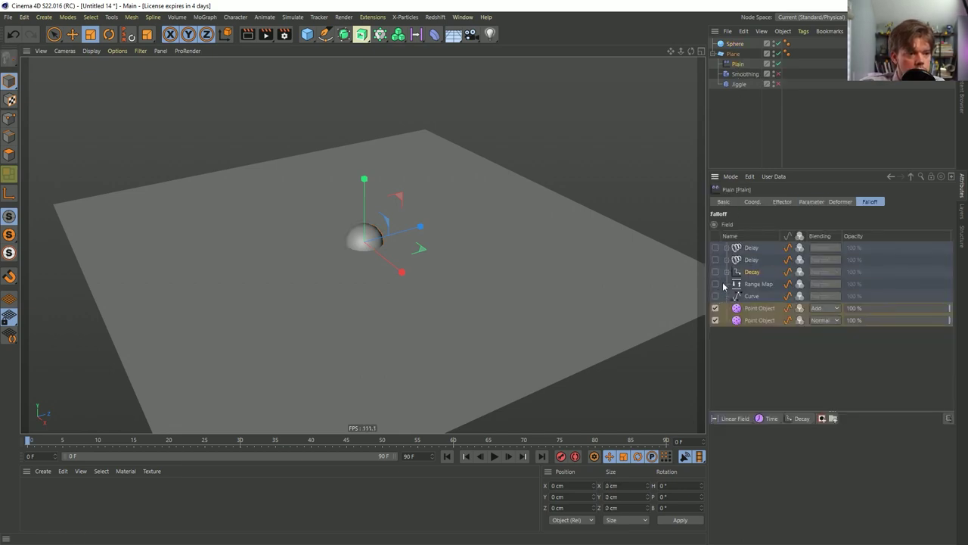
{"action": "key", "text": "Delete"}
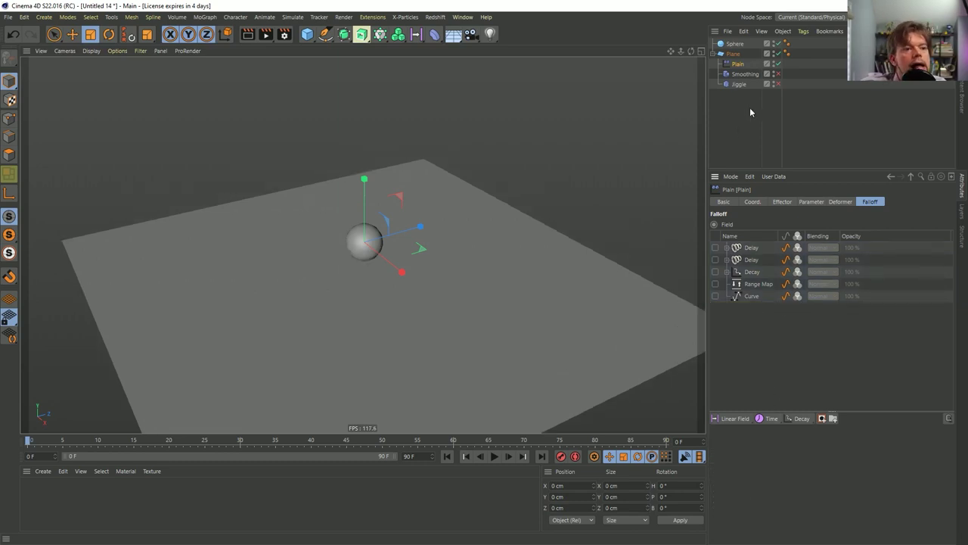
- Add a Spherical Field to the Plain effector's falloff and enlarge it to dent the plane
{"action": "left_click", "coordinate": [734, 419]}
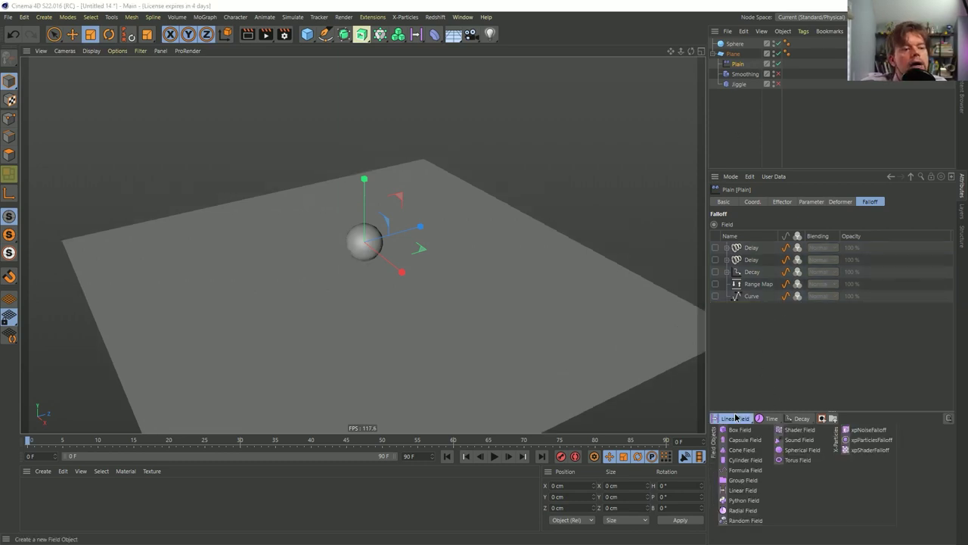
{"action": "left_click", "coordinate": [794, 451]}
{"action": "left_click_drag", "start_coordinate": [509, 182], "coordinate": [133, 304]}
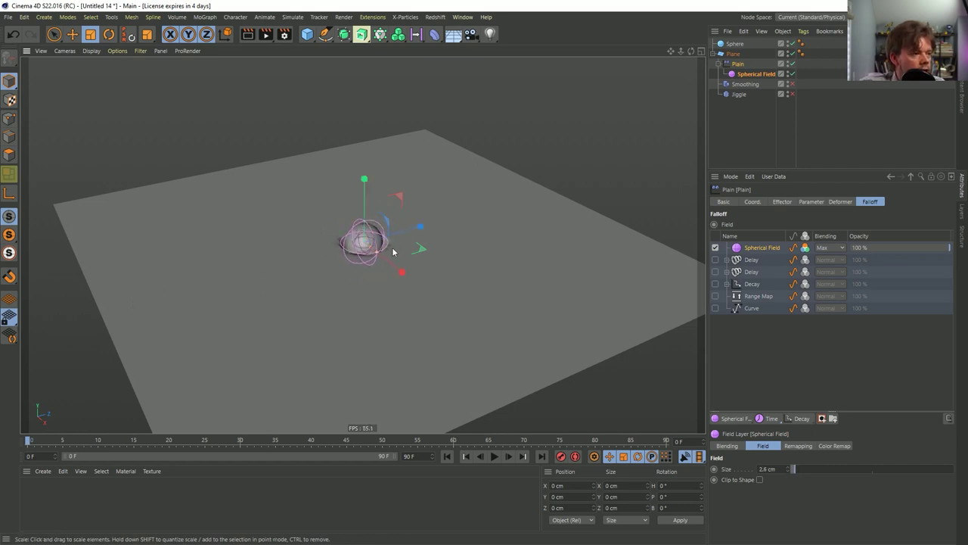
{"action": "left_click_drag", "start_coordinate": [400, 270], "coordinate": [383, 195], "text": "alt"}
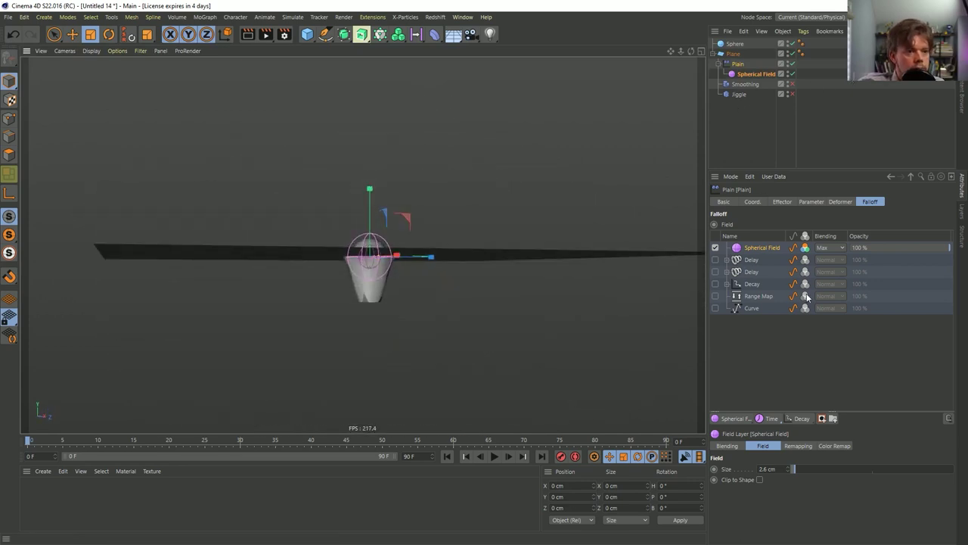
- Set the Spherical Field's remapping Contour Mode to Curve and widen the curve for a rounder bump
{"action": "left_click", "coordinate": [798, 446]}
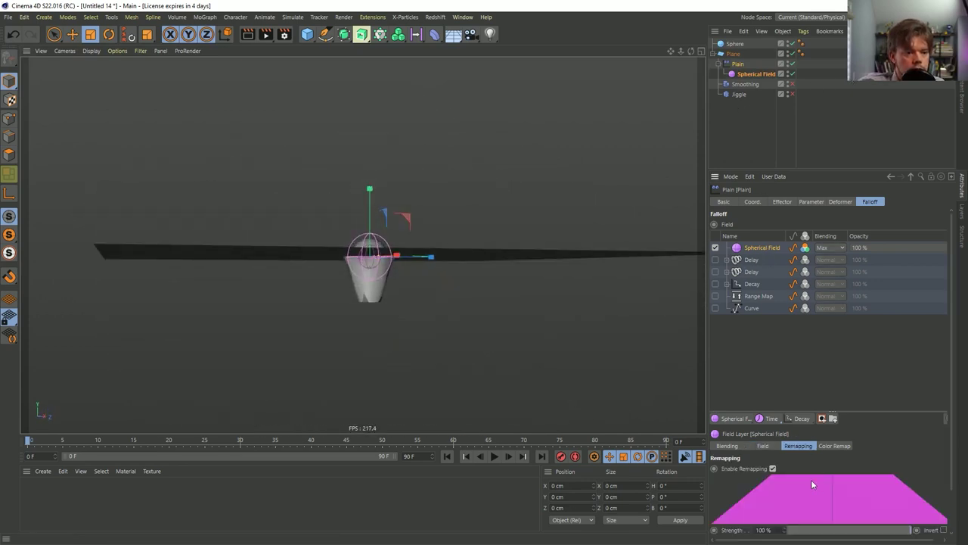
{"action": "left_click_drag", "start_coordinate": [846, 413], "coordinate": [846, 326]}
{"action": "left_click_drag", "start_coordinate": [847, 454], "coordinate": [786, 458]}
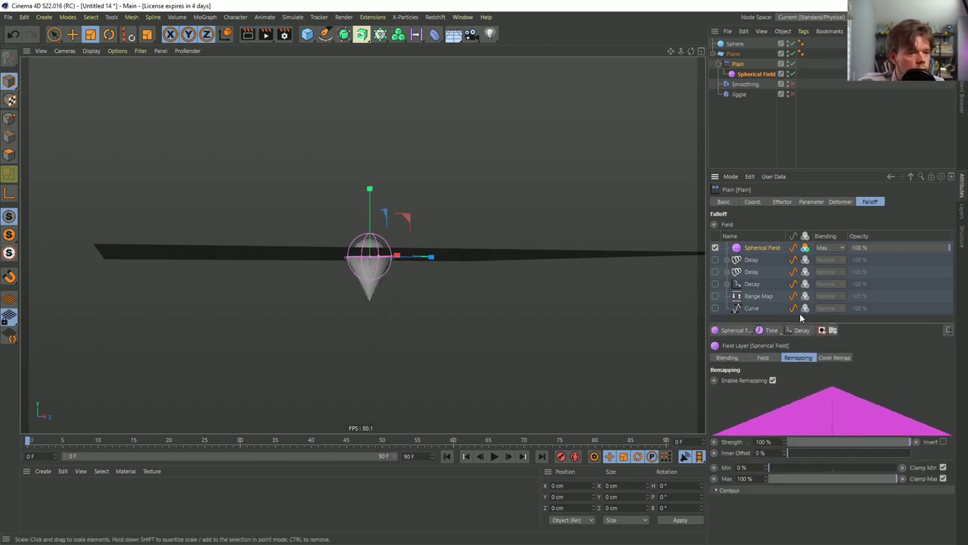
{"action": "left_click", "coordinate": [731, 490]}
{"action": "left_click", "coordinate": [833, 512]}
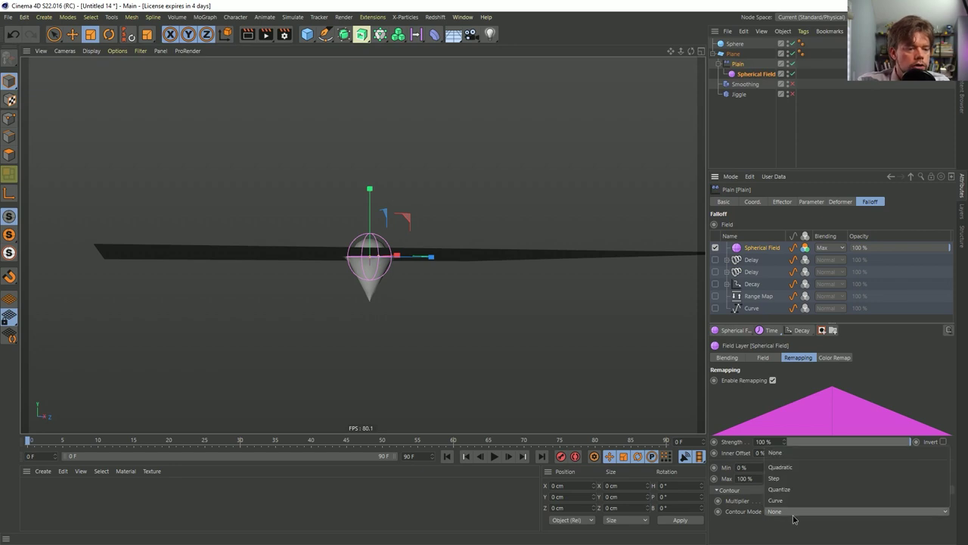
{"action": "left_click", "coordinate": [832, 522]}
{"action": "scroll", "coordinate": [760, 515], "scroll_direction": "down", "scroll_amount": 3}
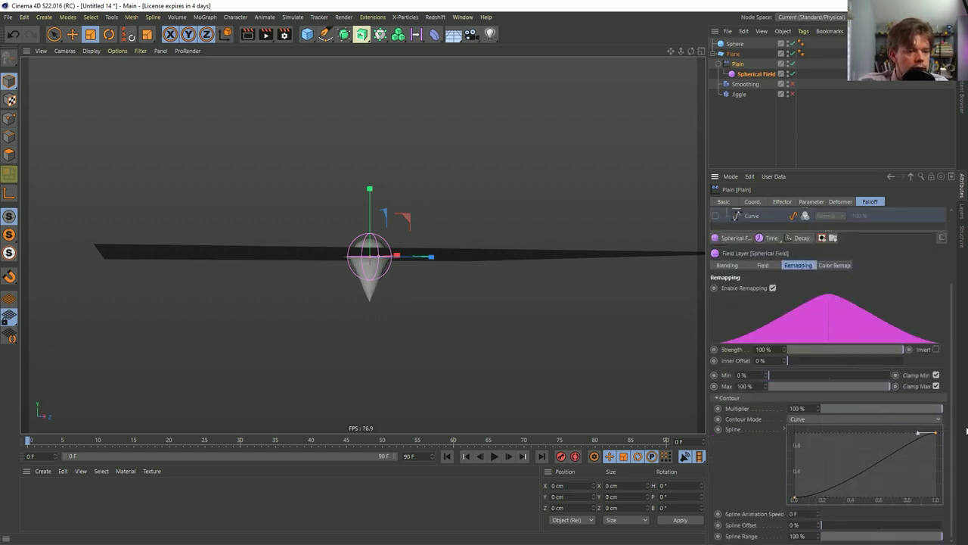
{"action": "left_click_drag", "start_coordinate": [920, 434], "coordinate": [875, 434]}
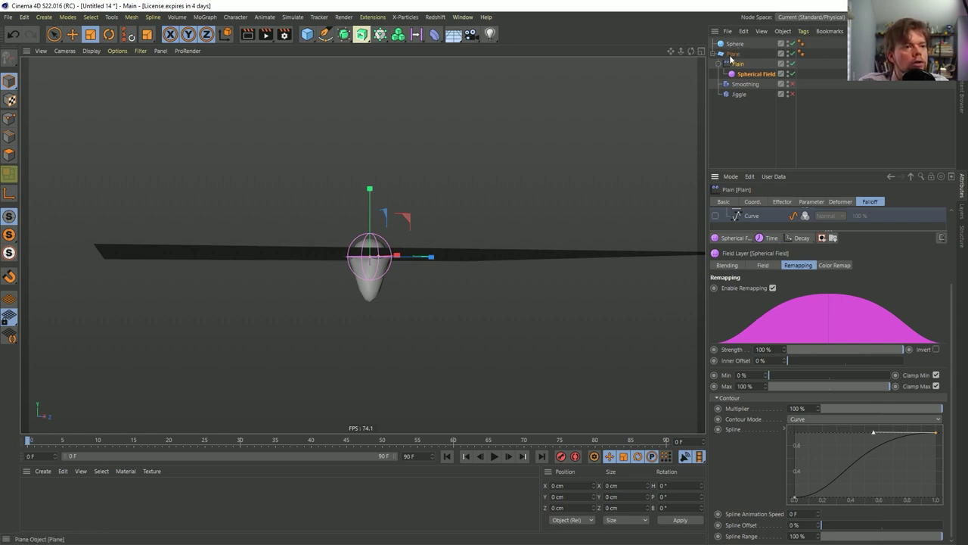
- Change the Plain effector's P.Z offset from -5 cm to -2.75 cm, then view the plane from above
{"action": "left_click", "coordinate": [782, 202]}
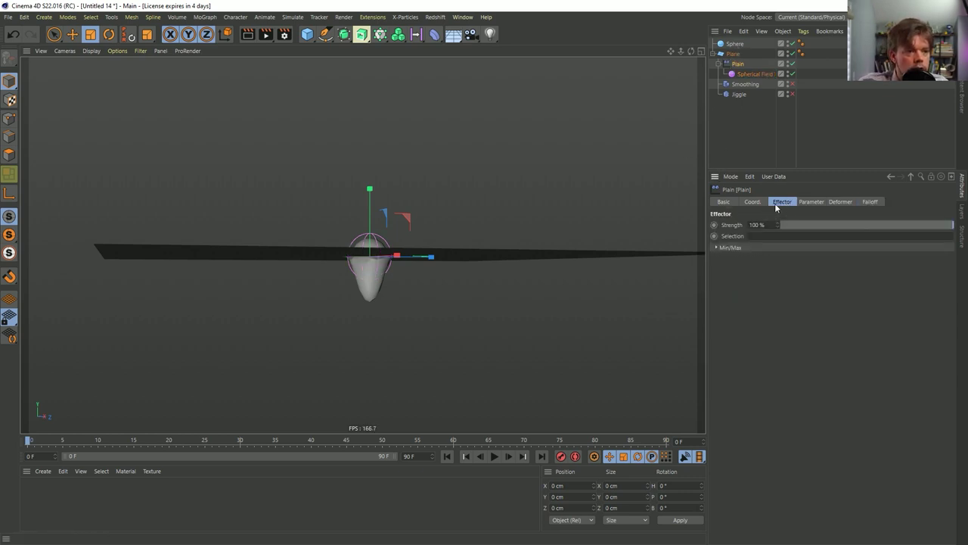
{"action": "left_click", "coordinate": [811, 202]}
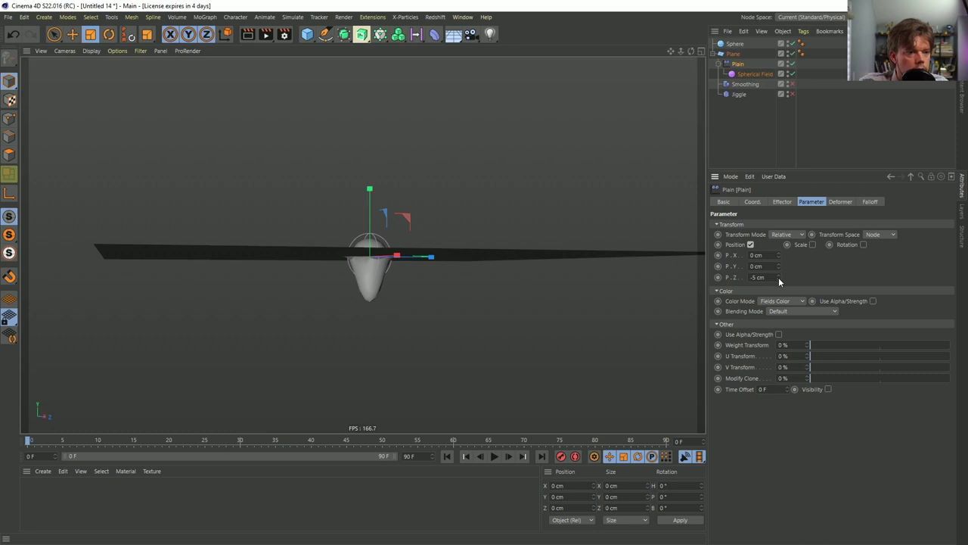
{"action": "left_click_drag", "start_coordinate": [779, 277], "coordinate": [779, 273]}
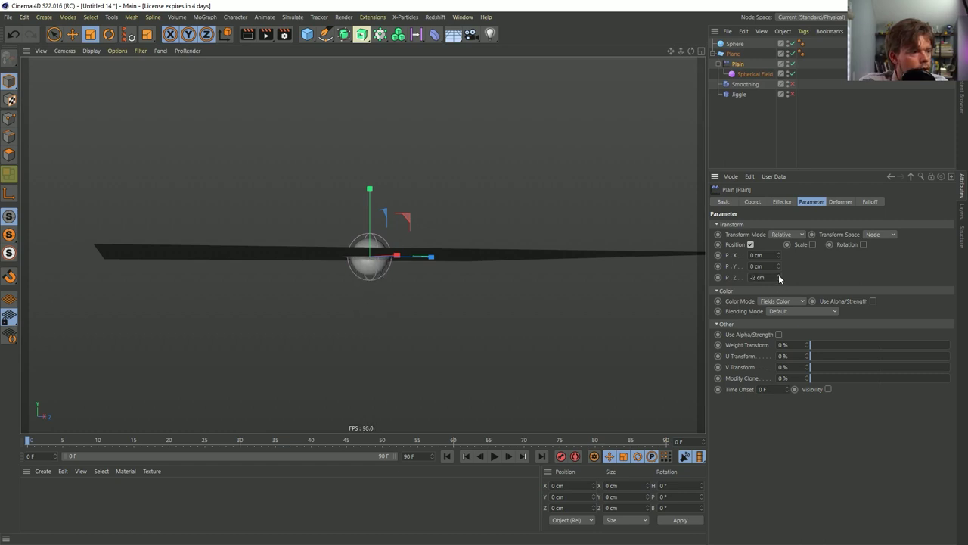
{"action": "left_click", "coordinate": [779, 278]}
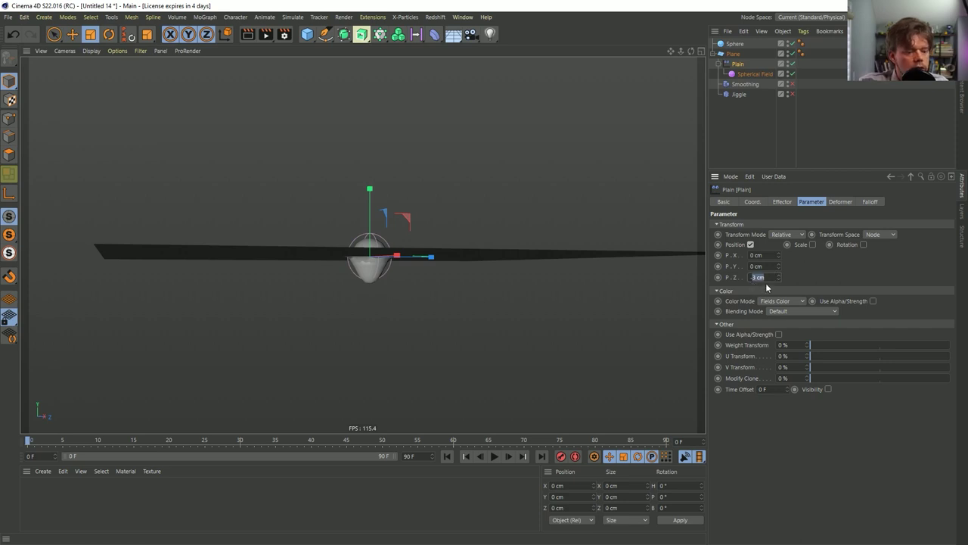
{"action": "type", "text": "-2.5"}
{"action": "key", "text": "Return"}
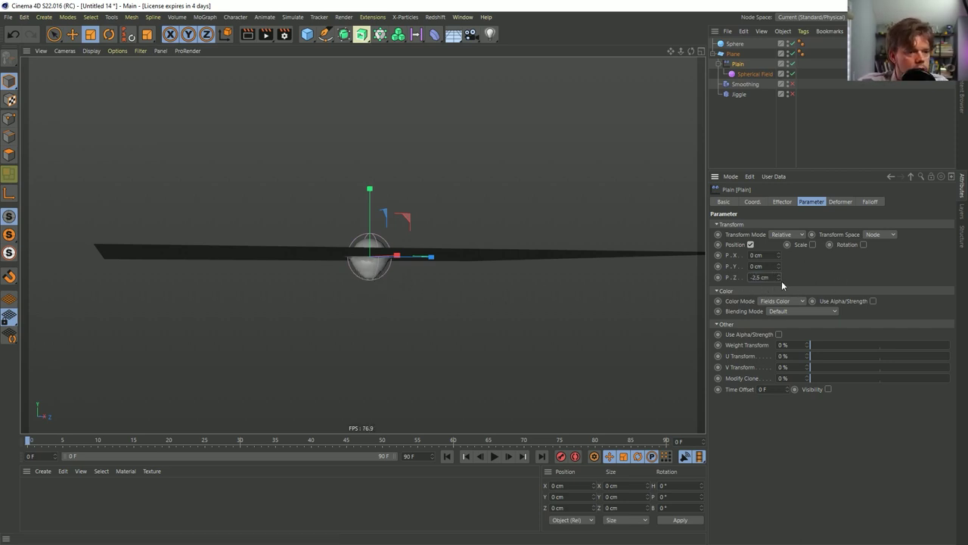
{"action": "type", "text": "75"}
{"action": "key", "text": "Return"}
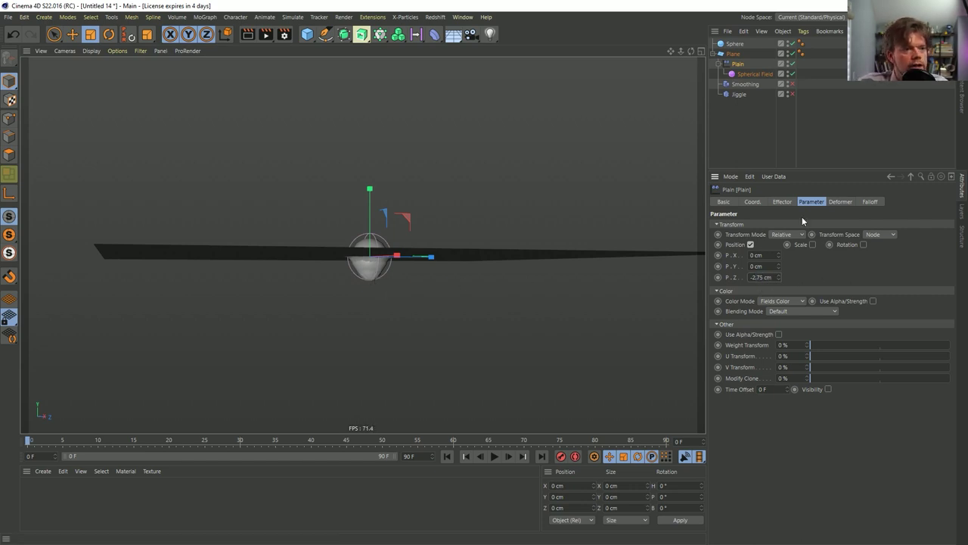
{"action": "mouse_move", "coordinate": [383, 279]}
{"action": "left_mouse_down", "text": "alt"}
{"action": "mouse_move", "coordinate": [378, 248]}
{"action": "mouse_move", "coordinate": [391, 298]}
{"action": "mouse_move", "coordinate": [393, 280]}
{"action": "left_mouse_up", "text": "alt"}
- Scale the Spherical Field up slightly to 2.833 cm
{"action": "left_click", "coordinate": [749, 85]}
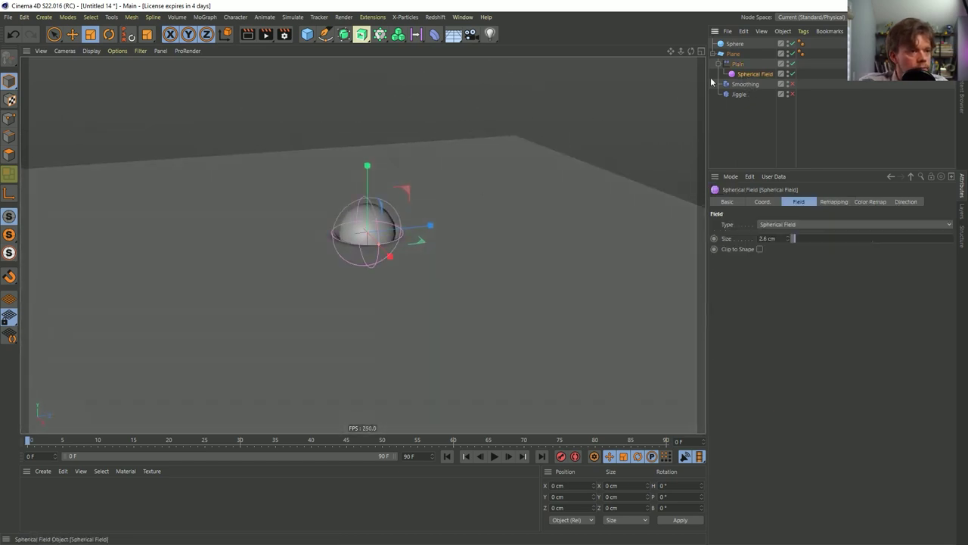
{"action": "key", "text": "t"}
{"action": "left_click_drag", "start_coordinate": [379, 247], "coordinate": [398, 204]}
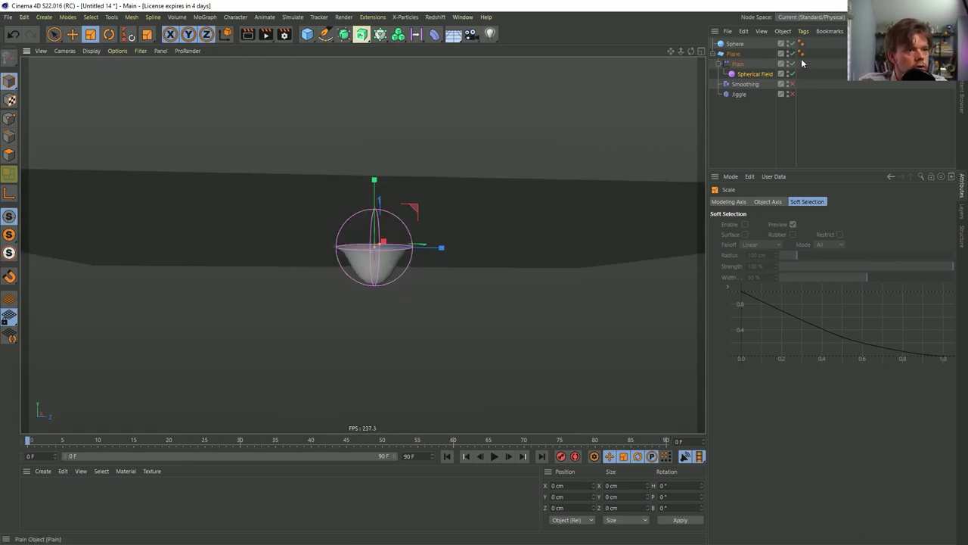
{"action": "left_click", "coordinate": [741, 74]}
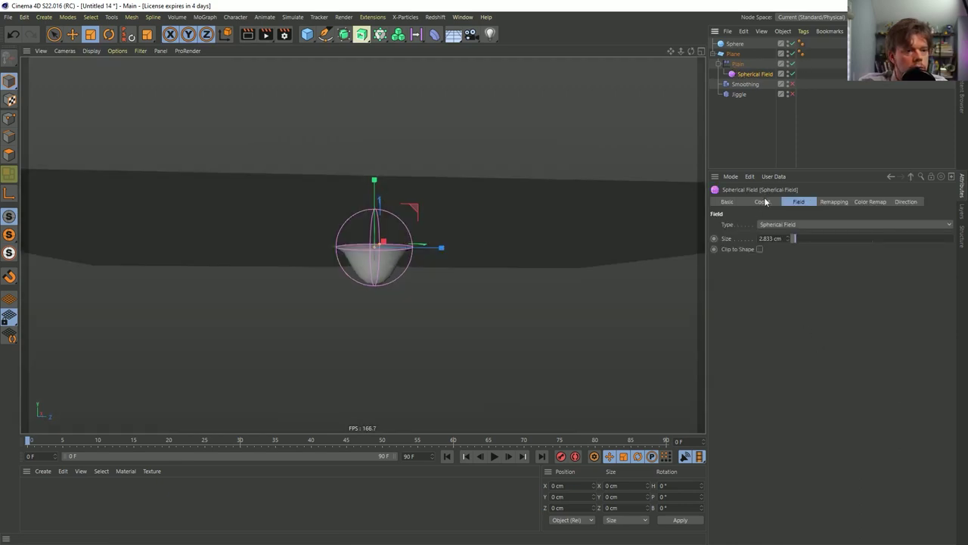
- Drag a point on Plain's Contour remapping spline to give the bump a flatter top
{"action": "left_click", "coordinate": [731, 64]}
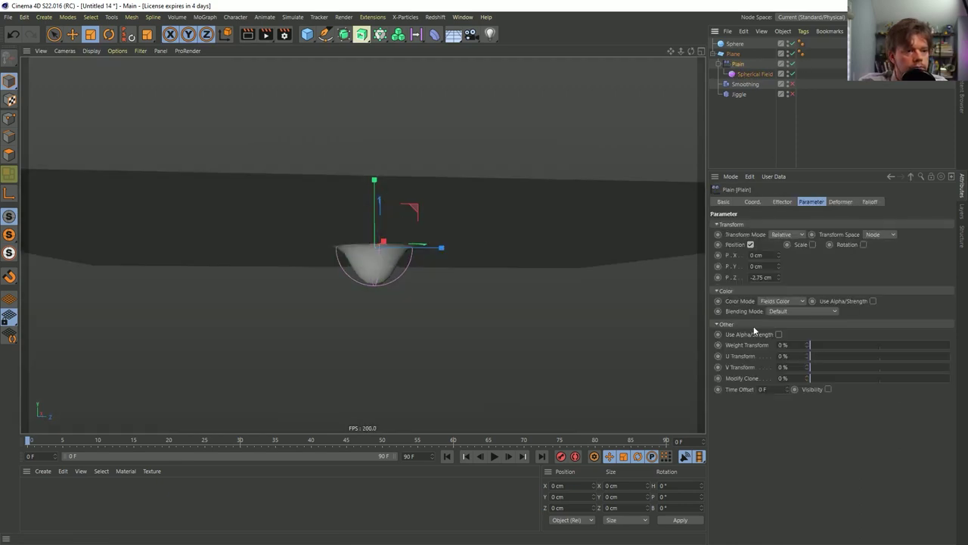
{"action": "left_click", "coordinate": [870, 202]}
{"action": "scroll", "coordinate": [758, 525], "scroll_direction": "down", "scroll_amount": 2}
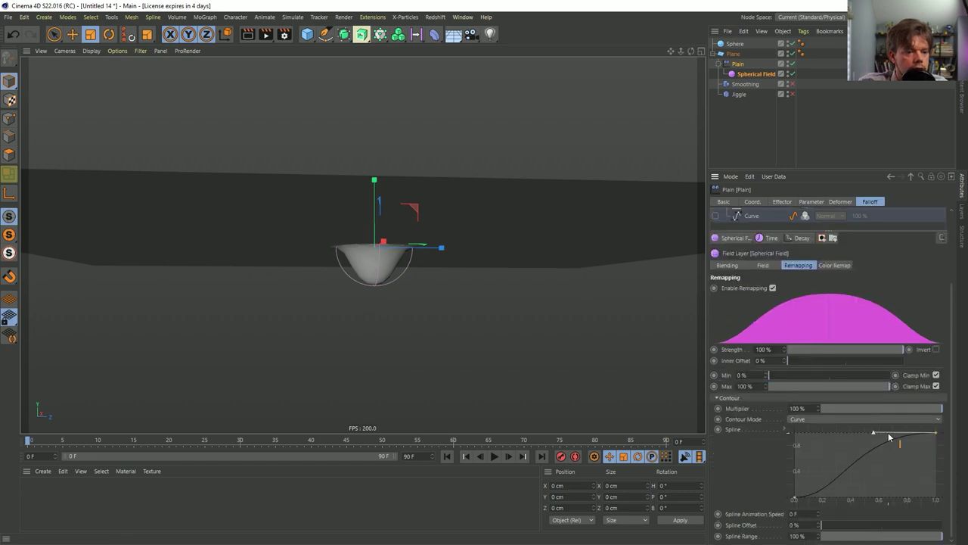
{"action": "left_click_drag", "start_coordinate": [875, 435], "coordinate": [845, 436]}
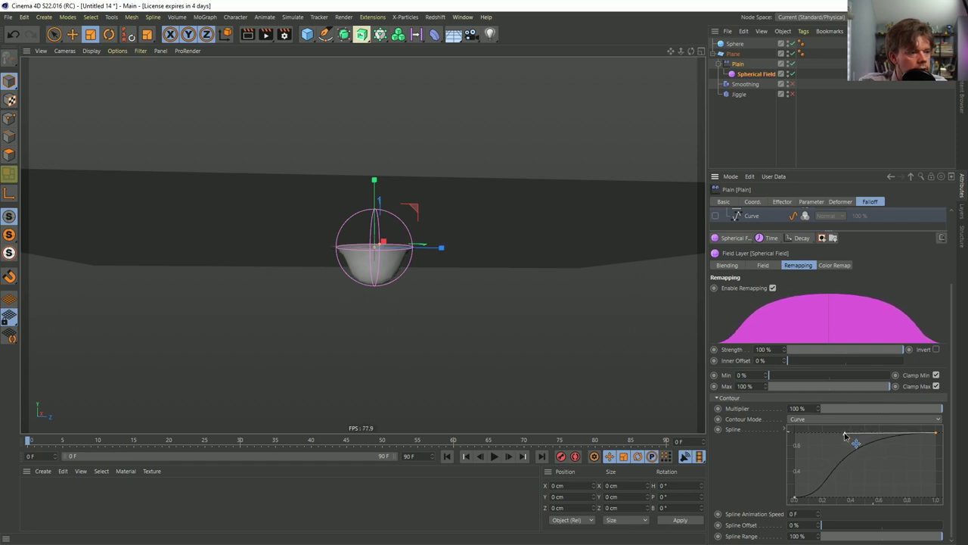
{"action": "mouse_move", "coordinate": [400, 313]}
{"action": "left_mouse_down", "text": "alt"}
{"action": "mouse_move", "coordinate": [426, 367]}
{"action": "mouse_move", "coordinate": [404, 311]}
{"action": "left_mouse_up", "text": "alt"}
- Parent the Spherical Field under the Sphere and move the Sphere down along Z
{"action": "left_click", "coordinate": [753, 74]}
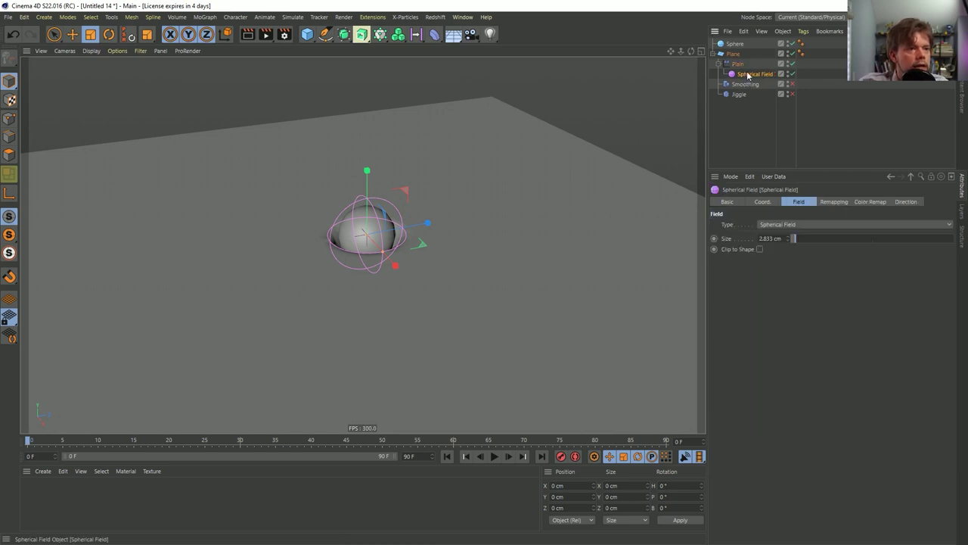
{"action": "left_click_drag", "start_coordinate": [735, 47], "coordinate": [736, 46]}
{"action": "left_click", "coordinate": [735, 44]}
{"action": "key", "text": "e"}
{"action": "left_click_drag", "start_coordinate": [443, 222], "coordinate": [409, 251]}
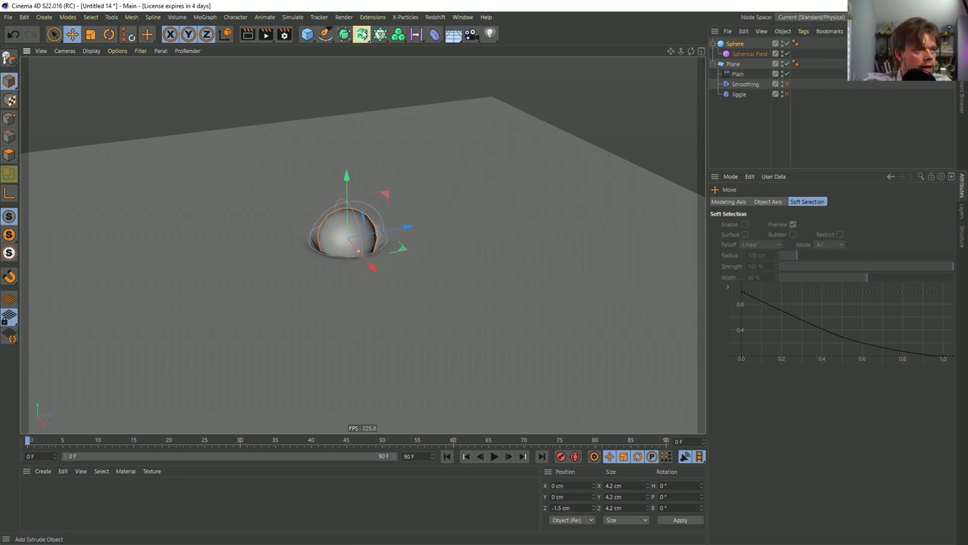
{"action": "left_click_drag", "start_coordinate": [356, 260], "coordinate": [346, 226], "text": "alt"}
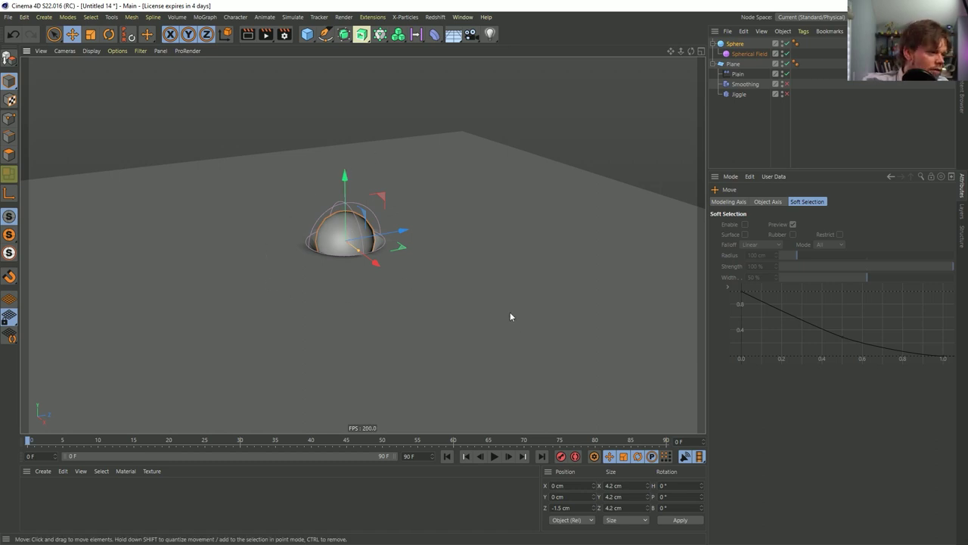
- Set the Plain effector's P.Z offset to +2.75 cm so the plane mounds over the sphere
{"action": "left_click", "coordinate": [740, 75]}
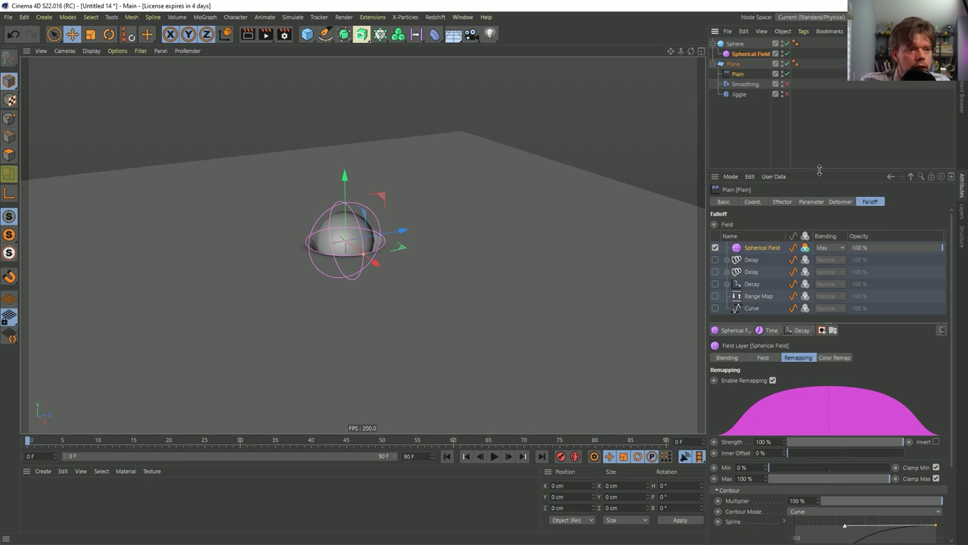
{"action": "left_click_drag", "start_coordinate": [820, 170], "coordinate": [820, 158]}
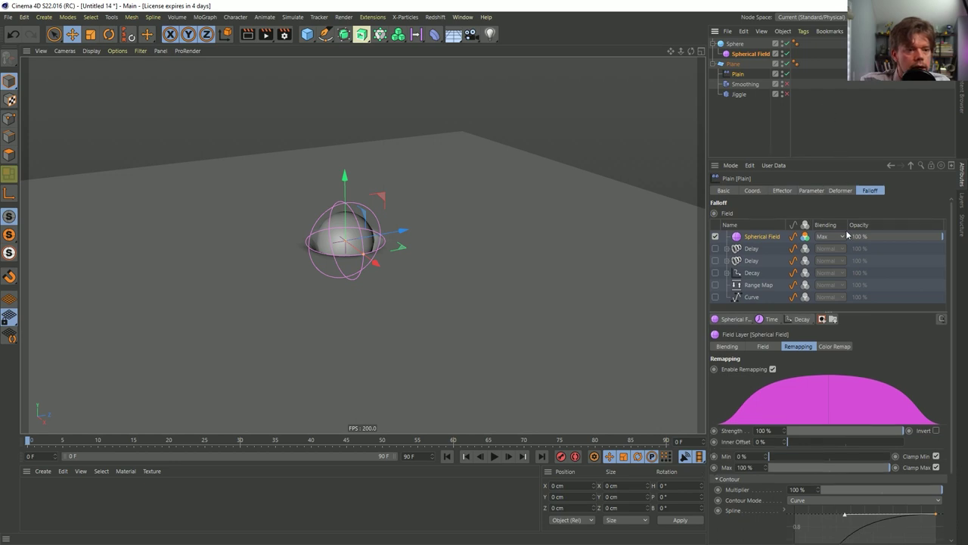
{"action": "left_click", "coordinate": [738, 66]}
{"action": "left_click", "coordinate": [733, 74]}
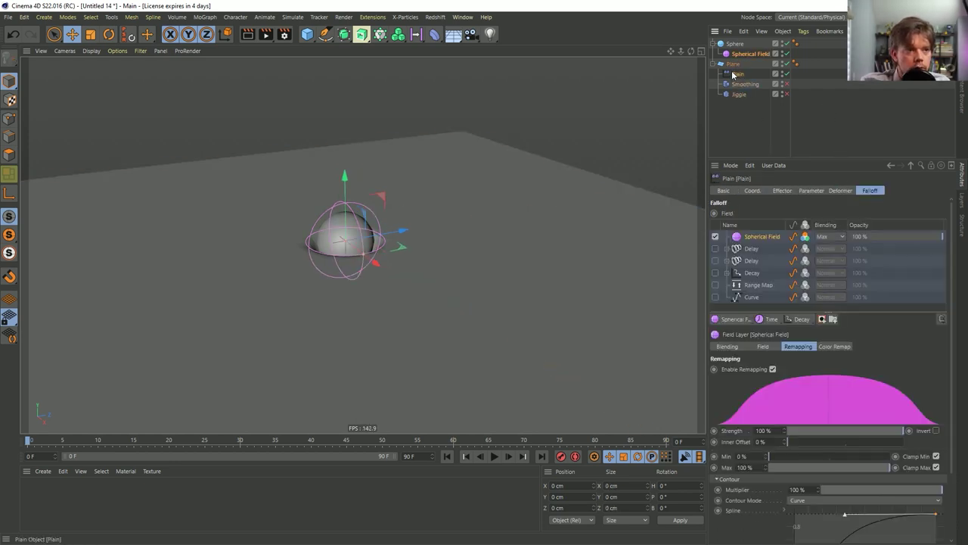
{"action": "left_click", "coordinate": [800, 190]}
{"action": "left_click", "coordinate": [791, 190]}
{"action": "left_click", "coordinate": [812, 191]}
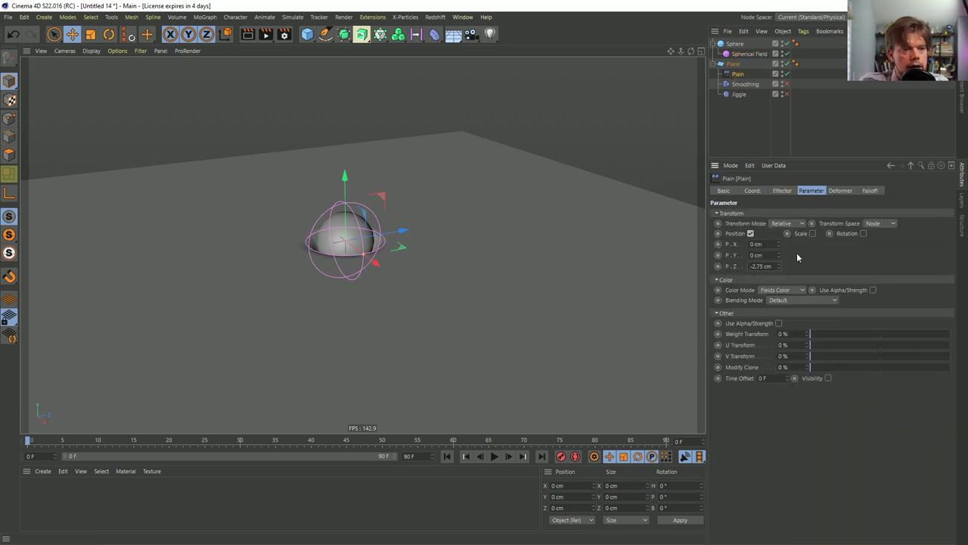
{"action": "key", "text": "Return"}
{"action": "left_click_drag", "start_coordinate": [338, 245], "coordinate": [333, 199], "text": "alt"}
{"action": "left_click_drag", "start_coordinate": [413, 277], "coordinate": [402, 281], "text": "alt"}
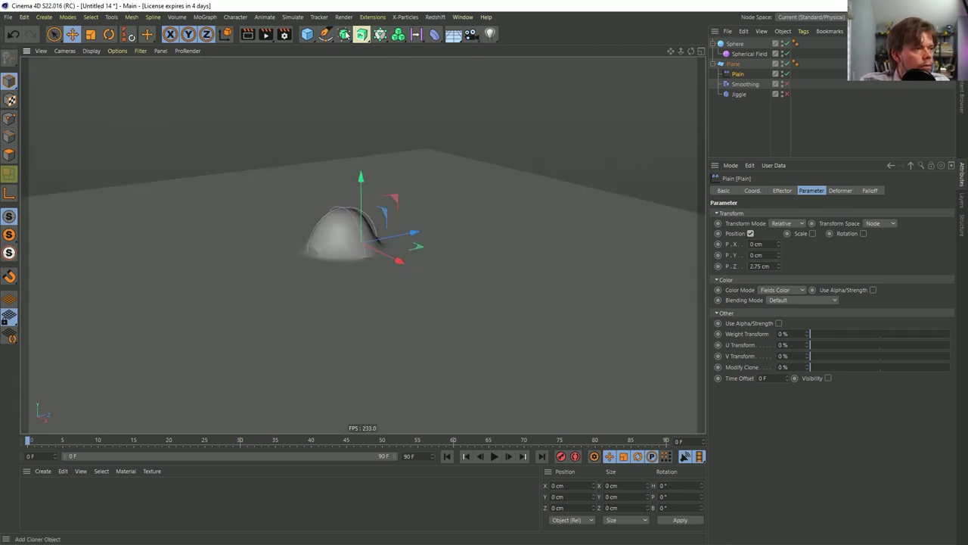
{"action": "left_click_drag", "start_coordinate": [343, 34], "coordinate": [474, 105]}
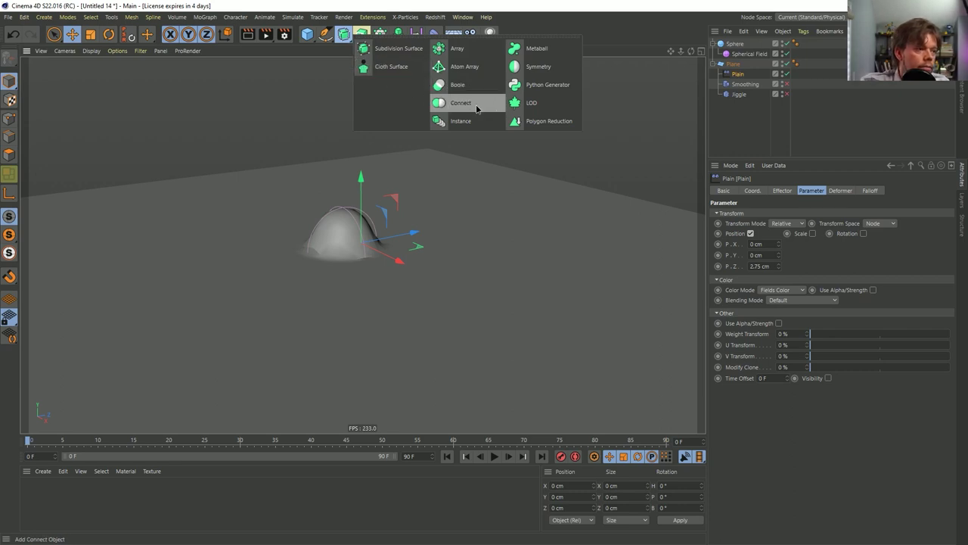
- Add a Connect object and put the Sphere and Plane under it
{"action": "left_click_drag", "start_coordinate": [476, 108], "coordinate": [477, 108]}
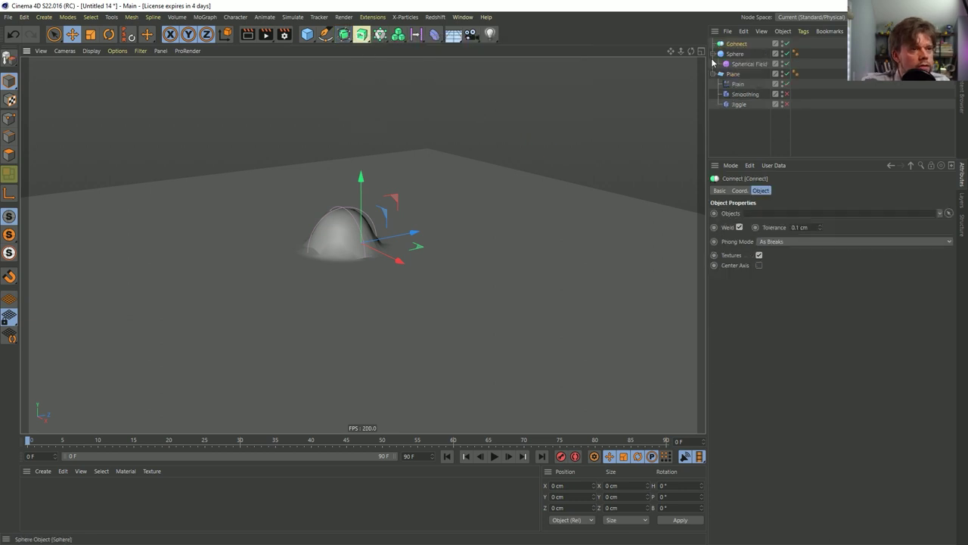
{"action": "left_click", "coordinate": [735, 56]}
{"action": "left_click", "coordinate": [733, 74], "text": "ctrl"}
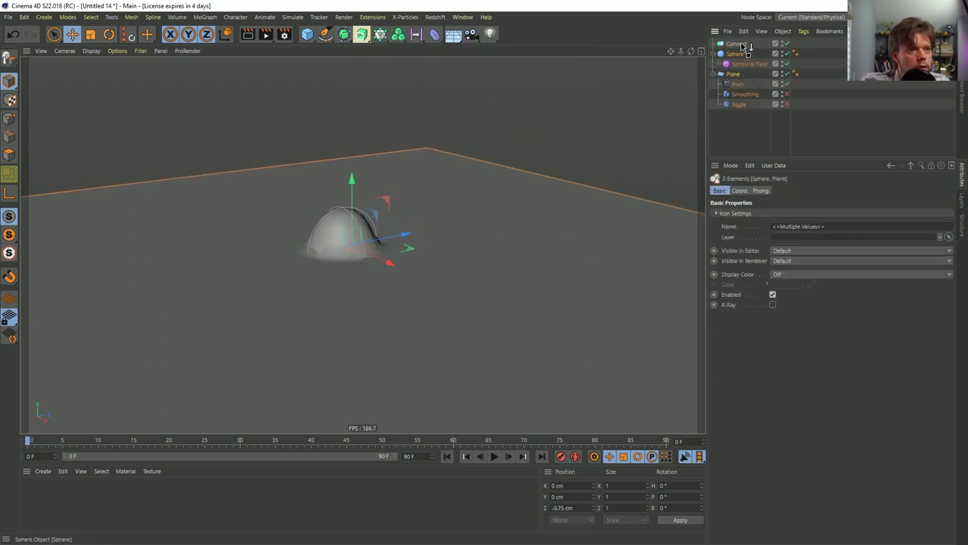
{"action": "left_click_drag", "start_coordinate": [747, 47], "coordinate": [746, 46]}
{"action": "left_click", "coordinate": [840, 114]}
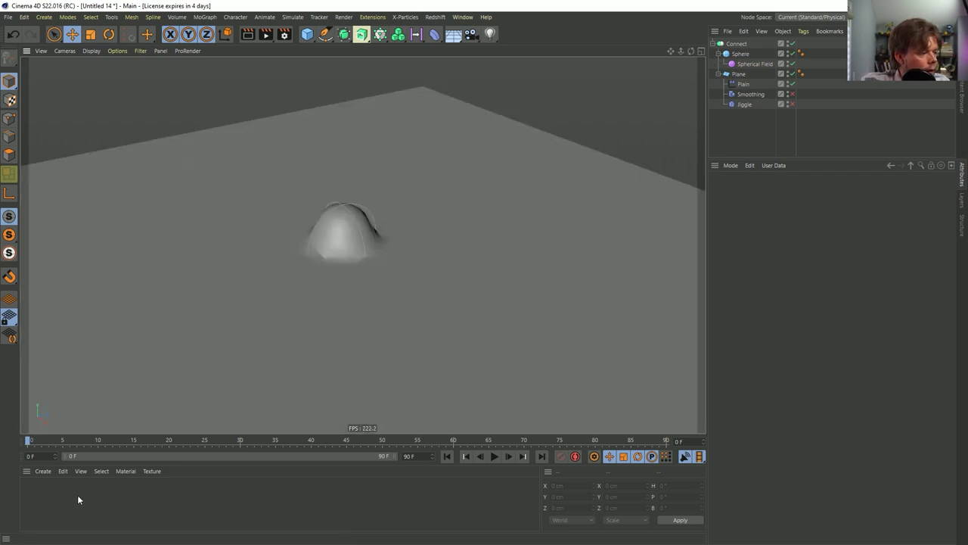
- Create material Mat with Transparency and the Water refraction preset, and apply it to Connect
{"action": "double_click", "coordinate": [78, 497]}
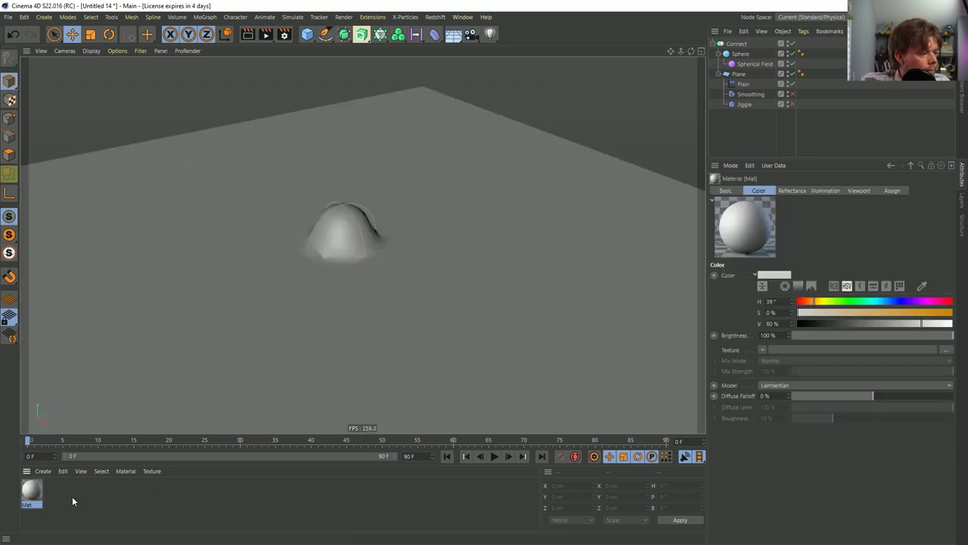
{"action": "double_click", "coordinate": [31, 491]}
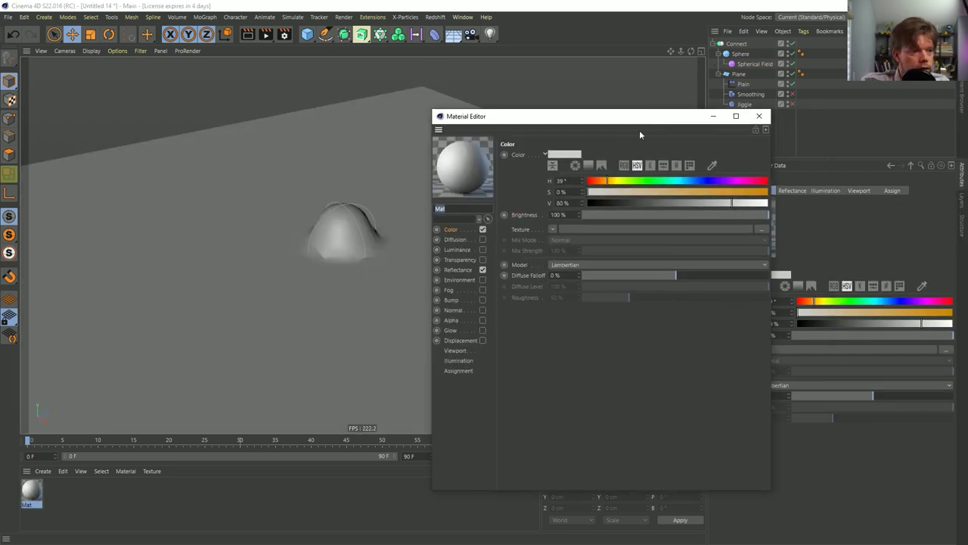
{"action": "left_click", "coordinate": [482, 259]}
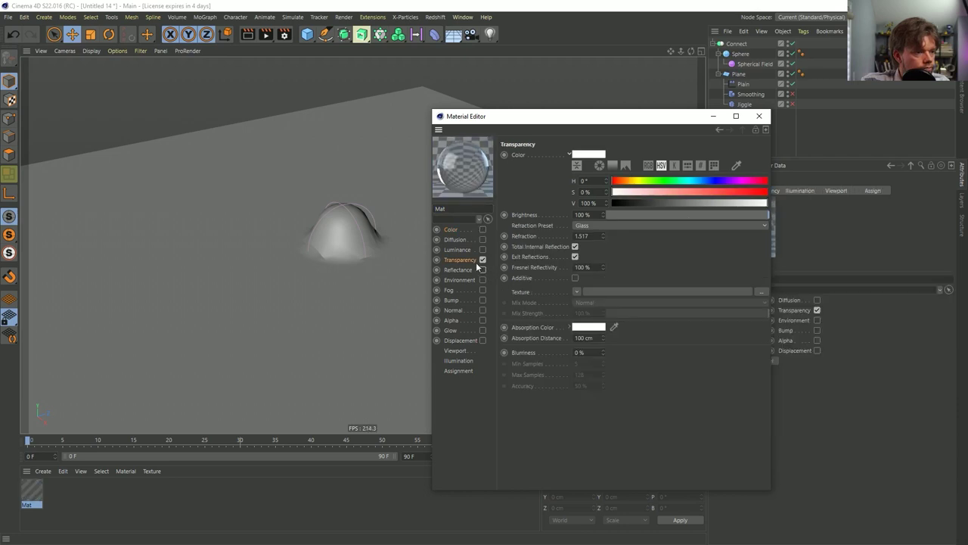
{"action": "left_click", "coordinate": [613, 224]}
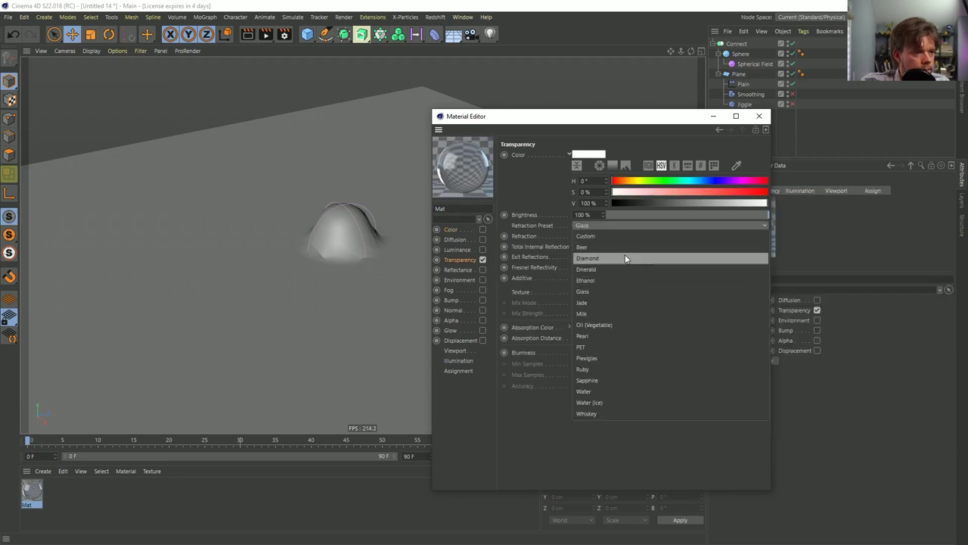
{"action": "left_click", "coordinate": [594, 391]}
{"action": "left_click", "coordinate": [760, 117]}
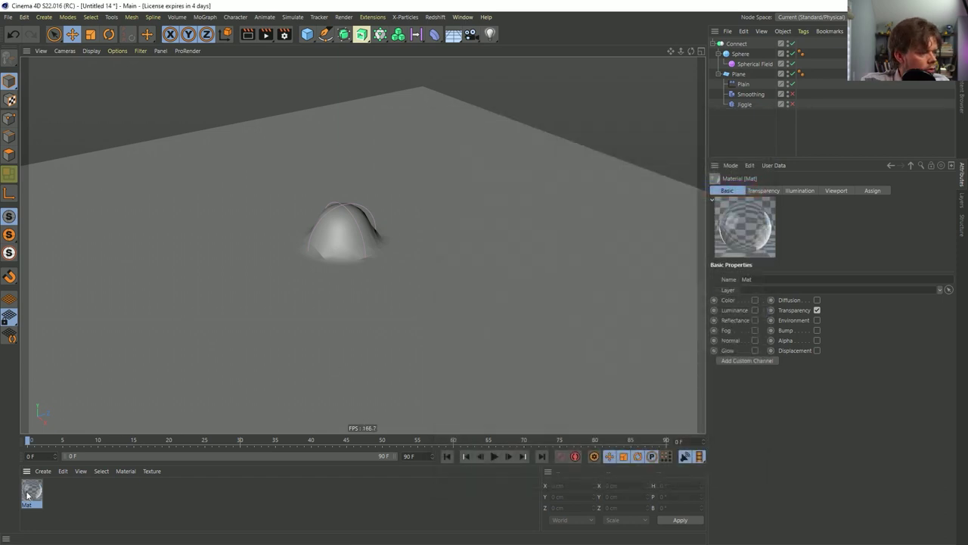
{"action": "left_click_drag", "start_coordinate": [27, 496], "coordinate": [801, 84]}
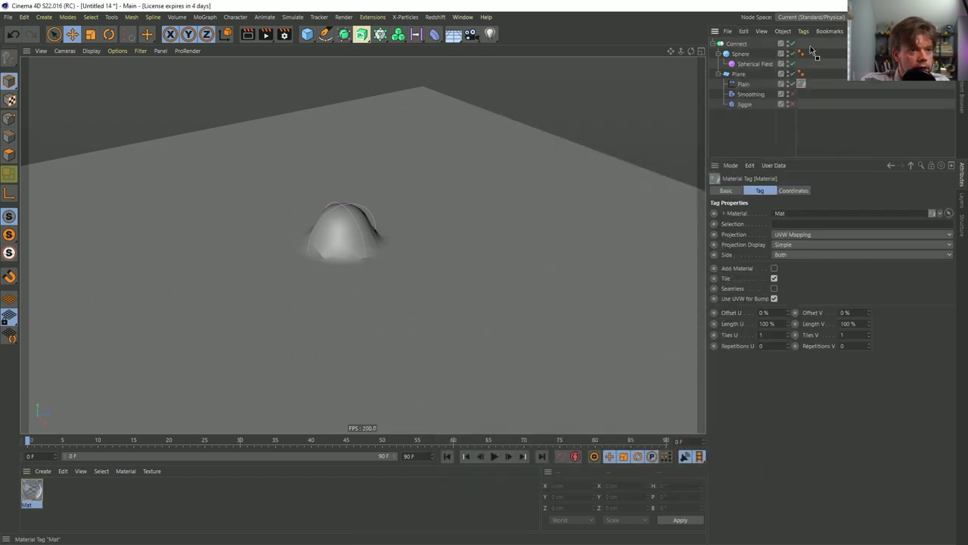
{"action": "left_click_drag", "start_coordinate": [811, 49], "coordinate": [809, 43]}
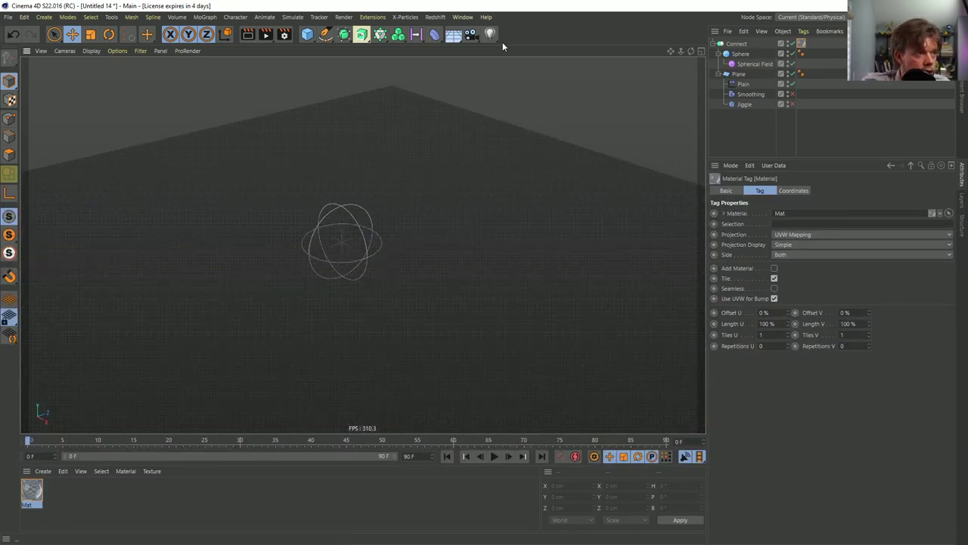
- Add a Sky object and give it an HDRI Link tag
{"action": "left_click", "coordinate": [453, 34]}
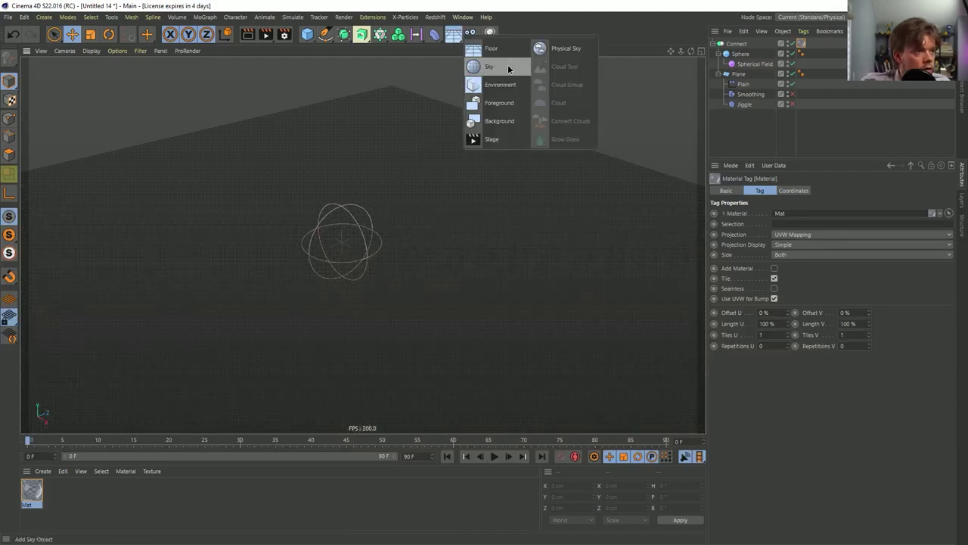
{"action": "left_click", "coordinate": [508, 67]}
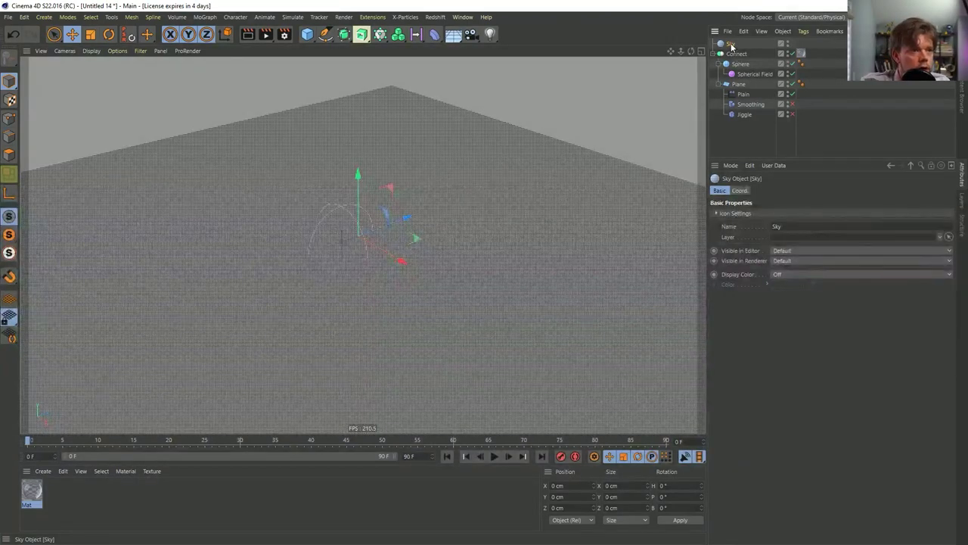
{"action": "right_click", "coordinate": [732, 47]}
{"action": "left_click", "coordinate": [780, 203]}
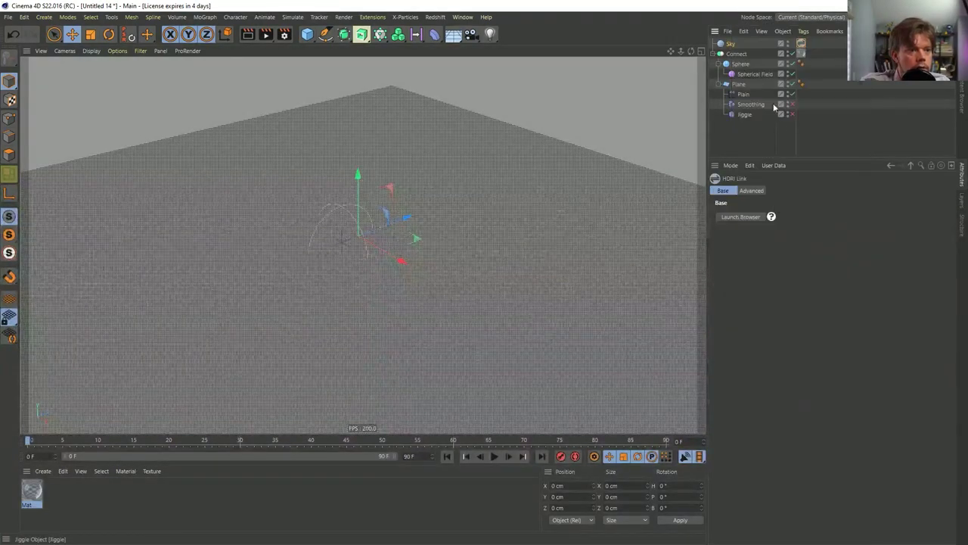
- Browse the European Holiday HDRI pack in the HDRI browser, then close it
{"action": "left_click", "coordinate": [741, 217]}
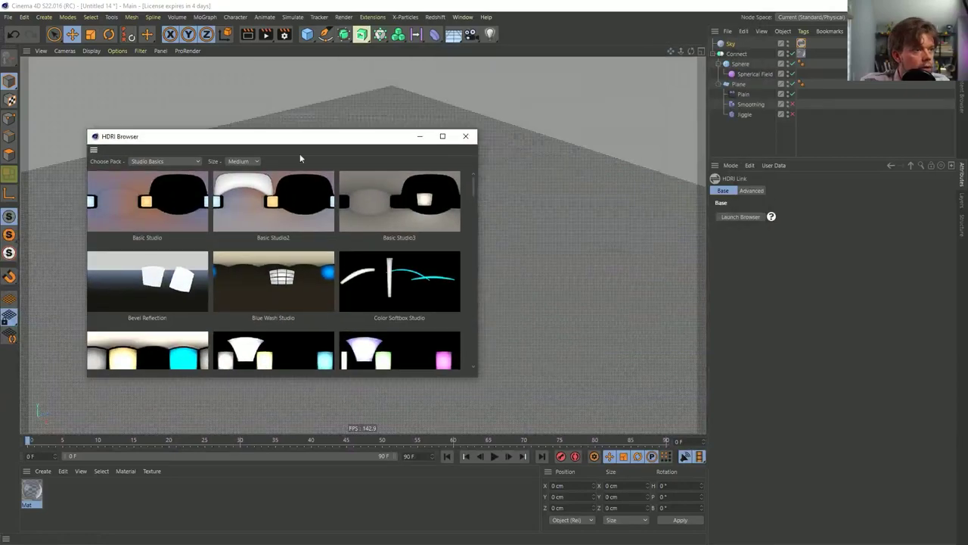
{"action": "scroll", "coordinate": [275, 222], "scroll_direction": "down", "scroll_amount": 3}
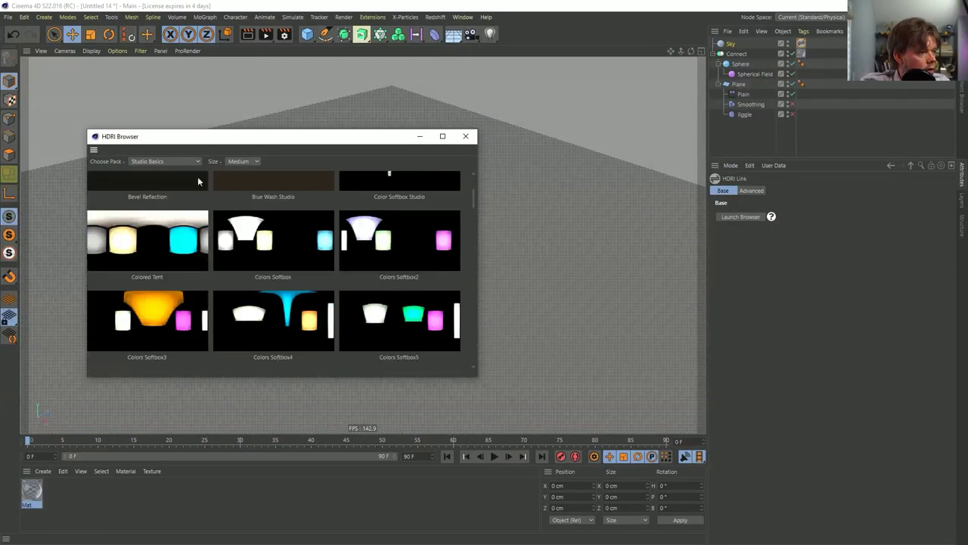
{"action": "left_click", "coordinate": [163, 161]}
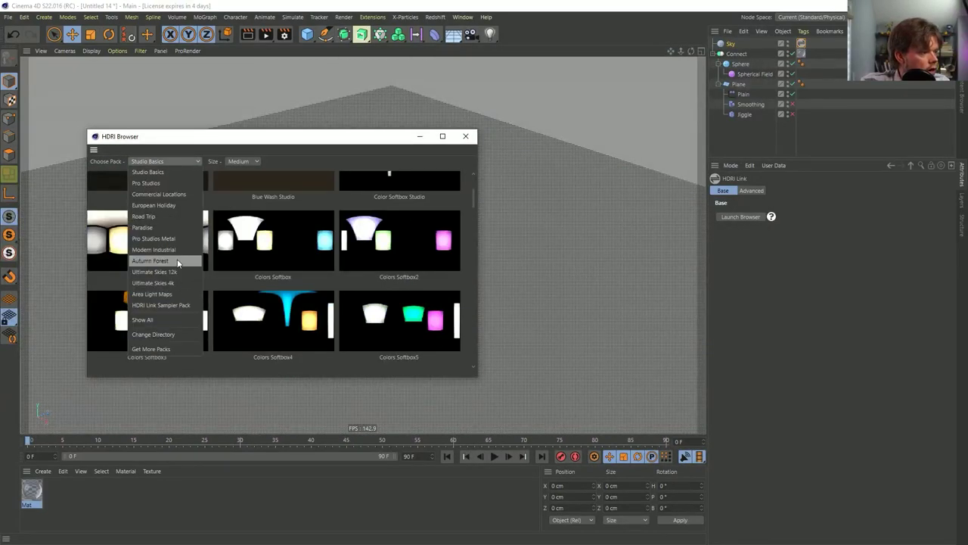
{"action": "left_click", "coordinate": [182, 205]}
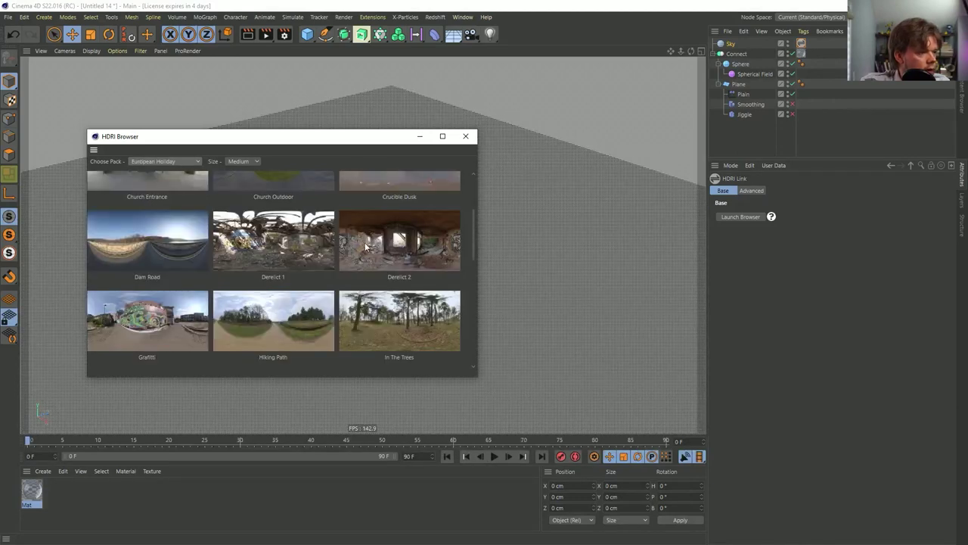
{"action": "scroll", "coordinate": [317, 305], "scroll_direction": "down", "scroll_amount": 5}
{"action": "scroll", "coordinate": [317, 304], "scroll_direction": "down", "scroll_amount": 3}
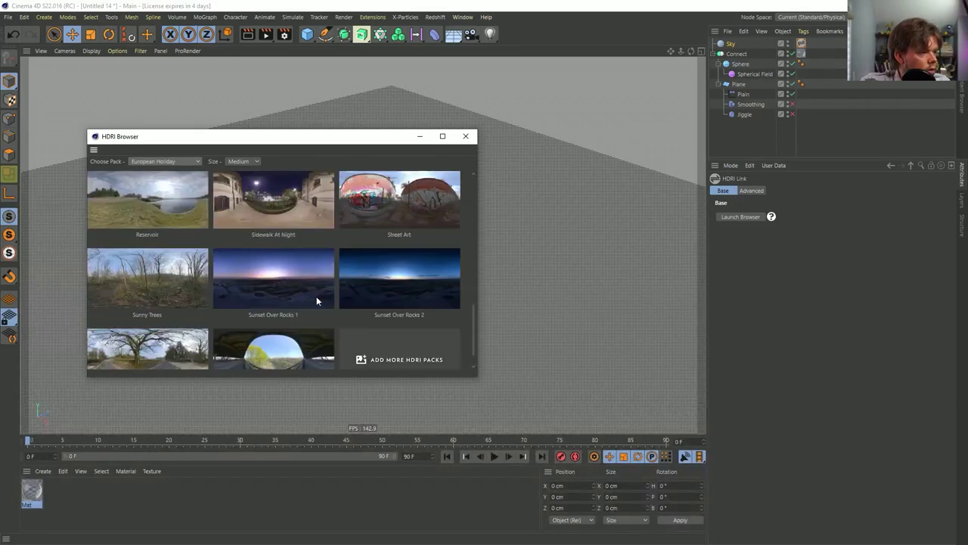
{"action": "scroll", "coordinate": [316, 300], "scroll_direction": "up", "scroll_amount": 8}
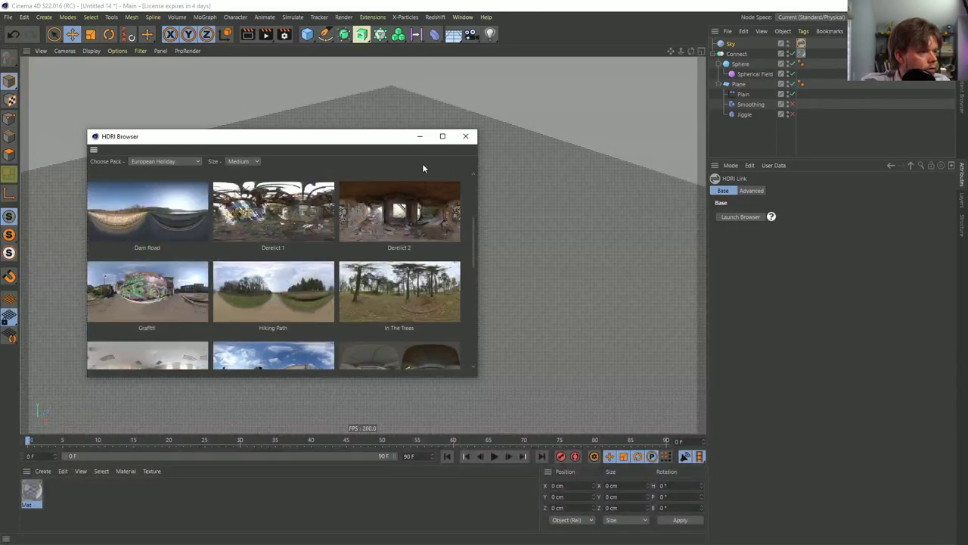
{"action": "left_click", "coordinate": [465, 137]}
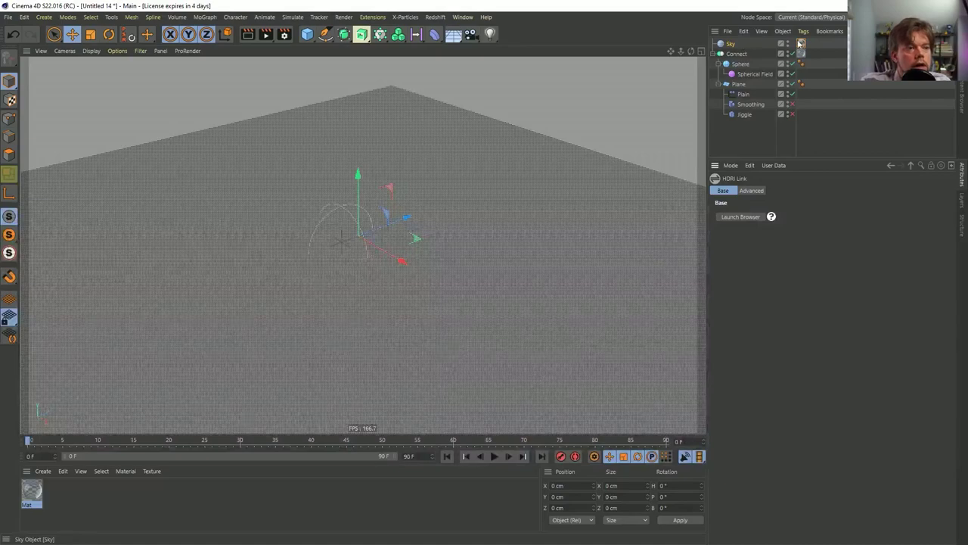
- Create material Mat.1, apply it to the Sky, and turn off its Reflectance
{"action": "double_click", "coordinate": [60, 496]}
{"action": "left_click_drag", "start_coordinate": [31, 490], "coordinate": [731, 44]}
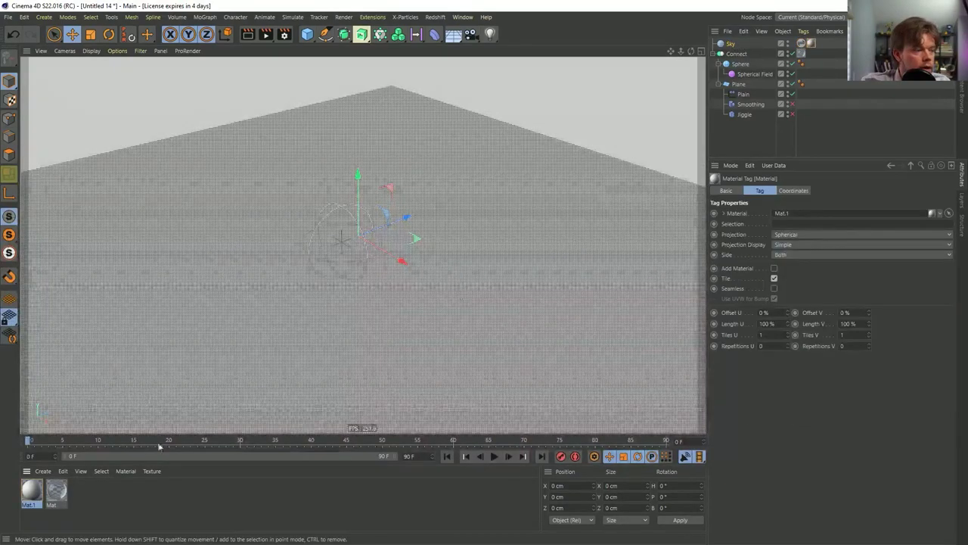
{"action": "double_click", "coordinate": [31, 490]}
{"action": "left_click_drag", "start_coordinate": [556, 88], "coordinate": [508, 88]}
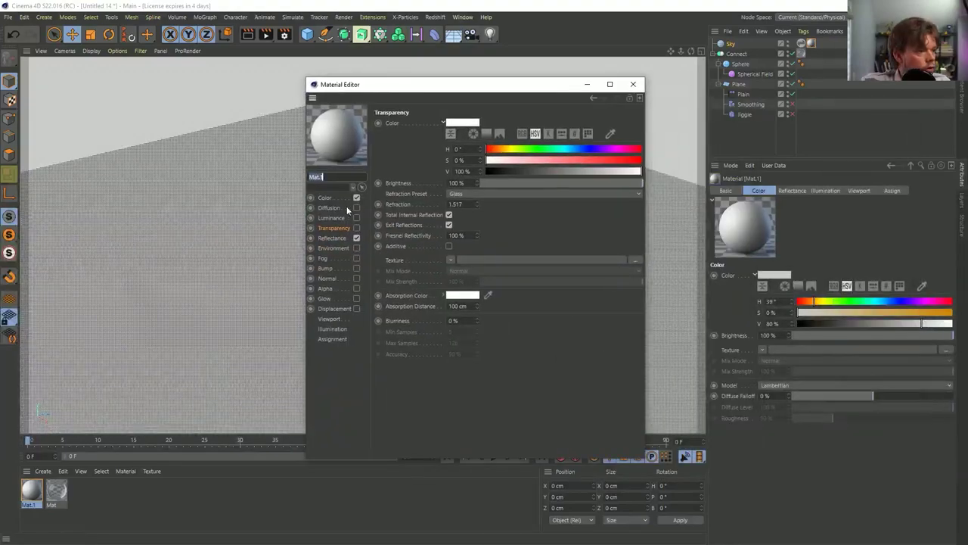
{"action": "left_click", "coordinate": [333, 237]}
{"action": "left_click", "coordinate": [341, 196]}
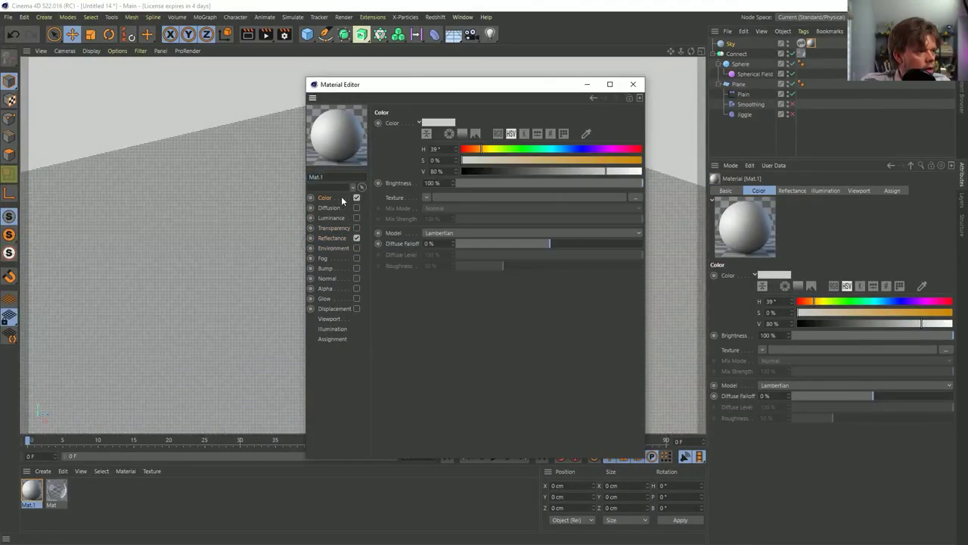
{"action": "left_click", "coordinate": [356, 238]}
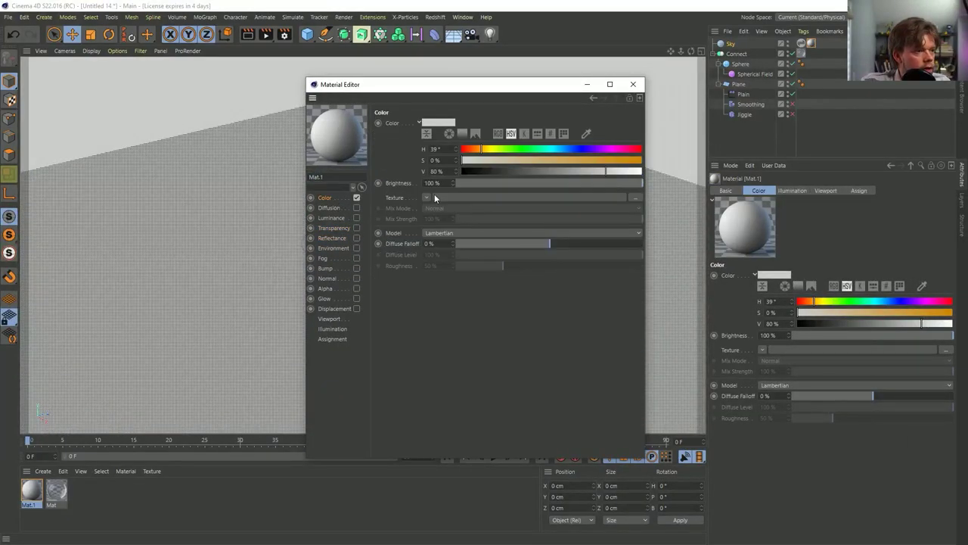
{"action": "left_click_drag", "start_coordinate": [468, 92], "coordinate": [337, 83]}
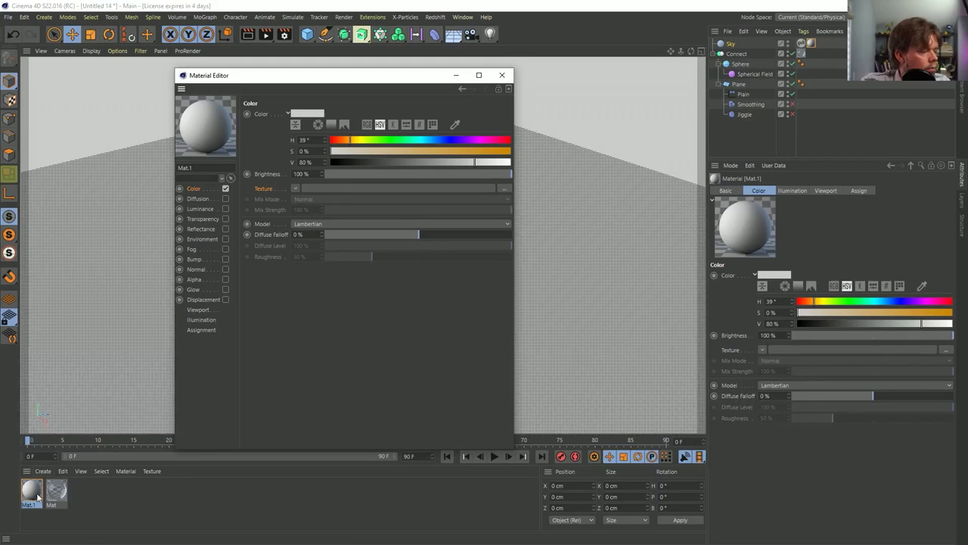
- Load the 8000 x 4000 HDRI image as Mat.1's Color texture and render the view
{"action": "left_click", "coordinate": [802, 43]}
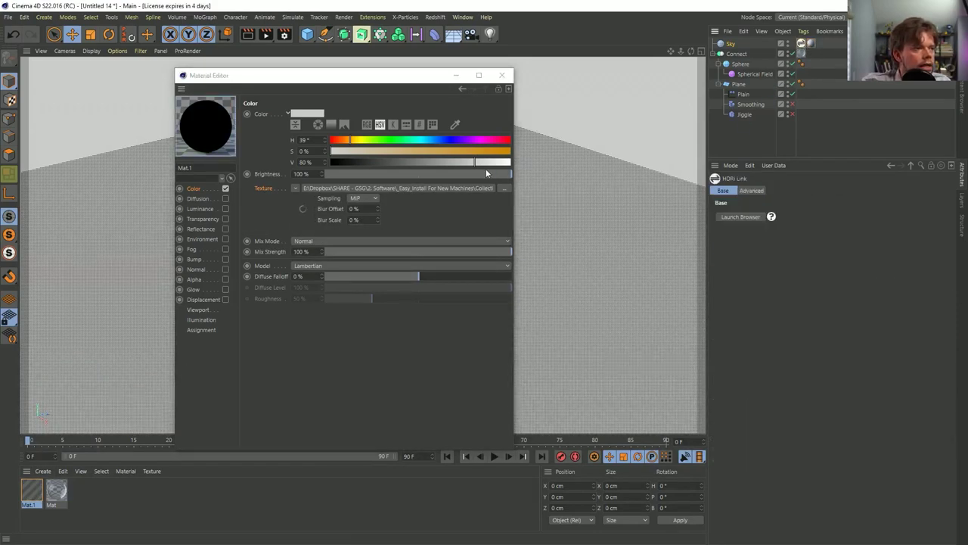
{"action": "left_click", "coordinate": [501, 75]}
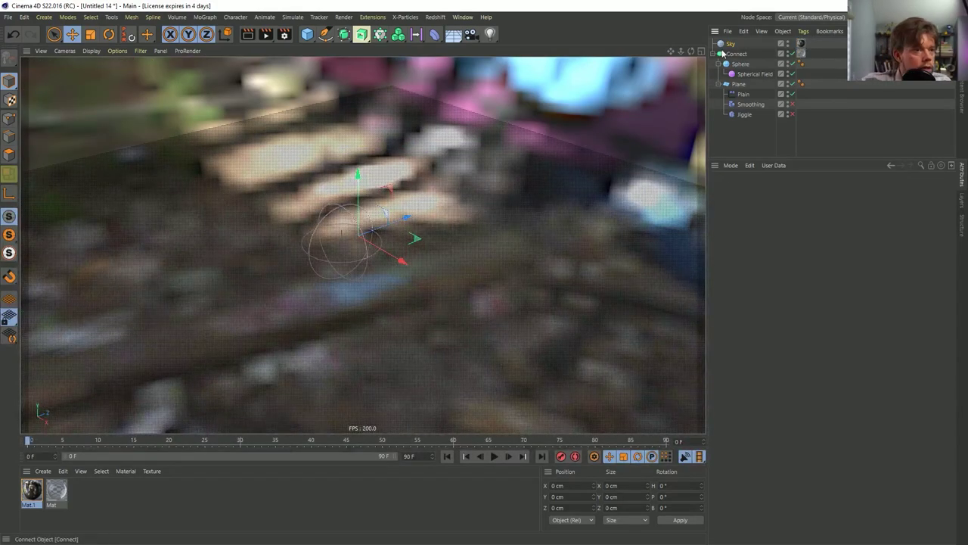
{"action": "left_click", "coordinate": [364, 247]}
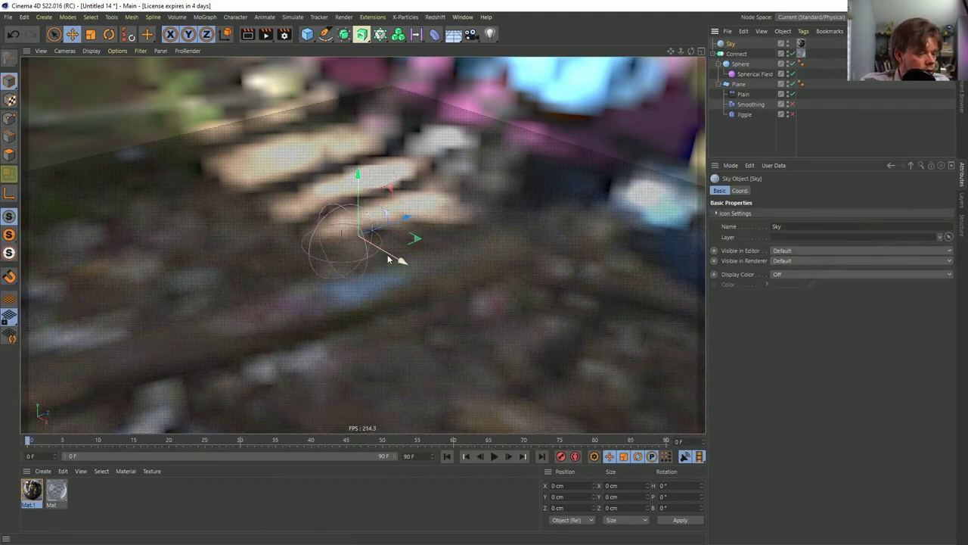
{"action": "key", "text": "ctrl+r"}
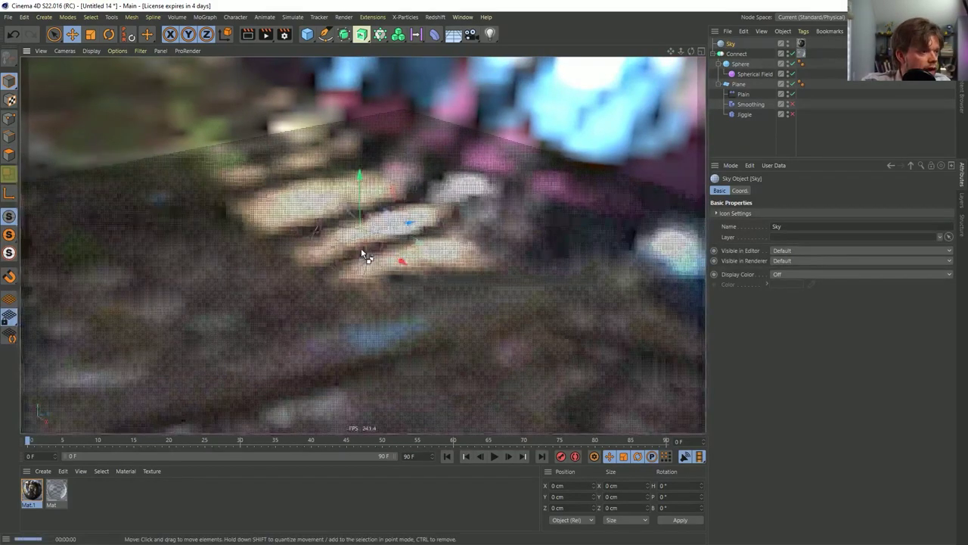
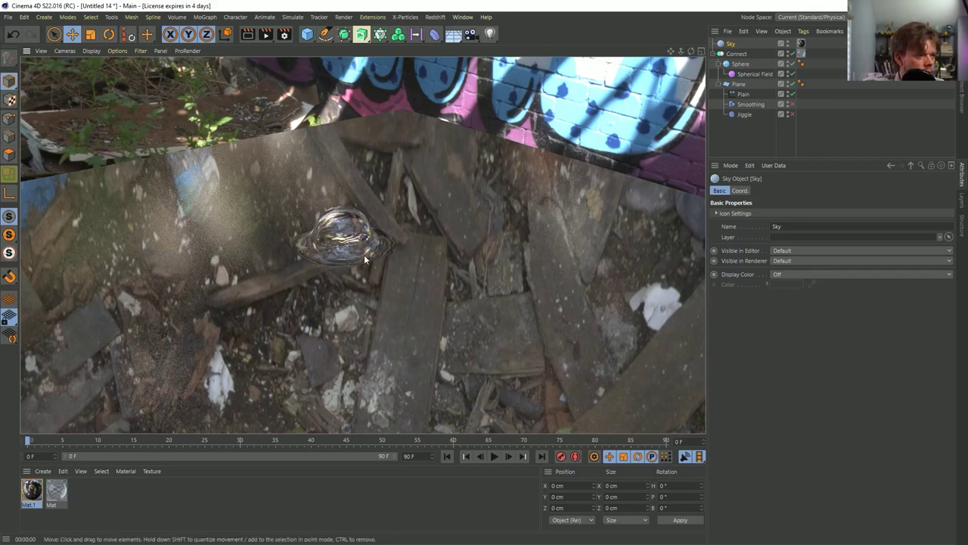
- Scale the Plain effector down slightly and render a quick preview of the bubble
{"action": "left_click_drag", "start_coordinate": [365, 259], "coordinate": [494, 205], "text": "alt"}
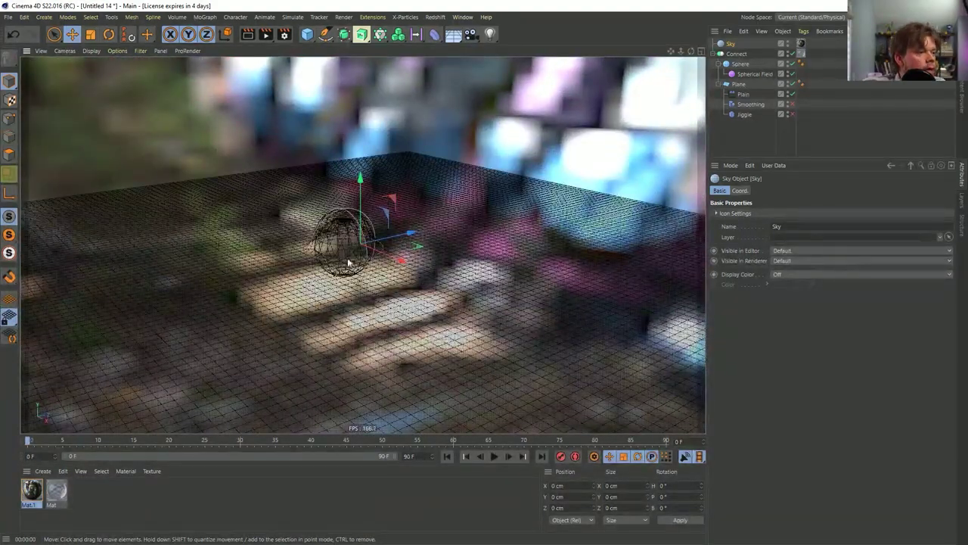
{"action": "left_click_drag", "start_coordinate": [349, 262], "coordinate": [338, 215], "text": "alt"}
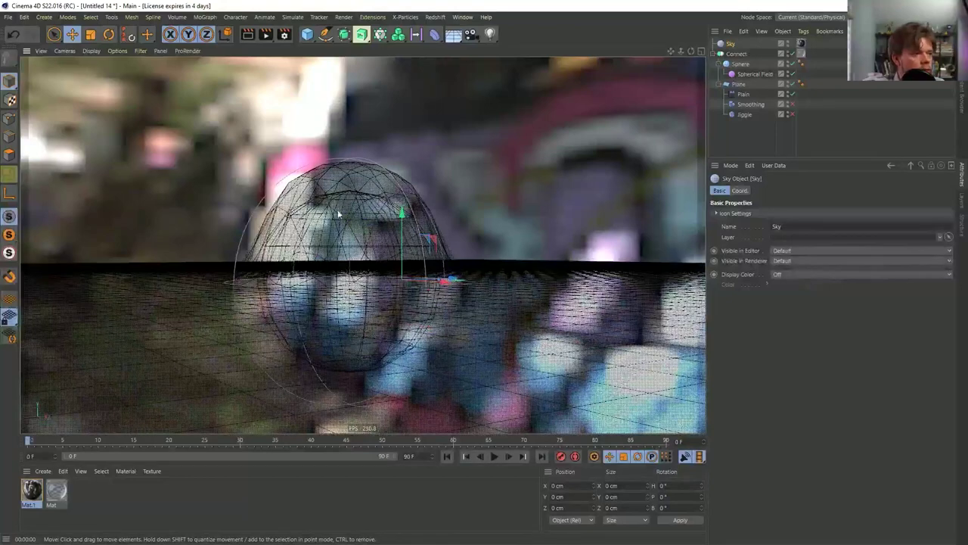
{"action": "left_click", "coordinate": [743, 94]}
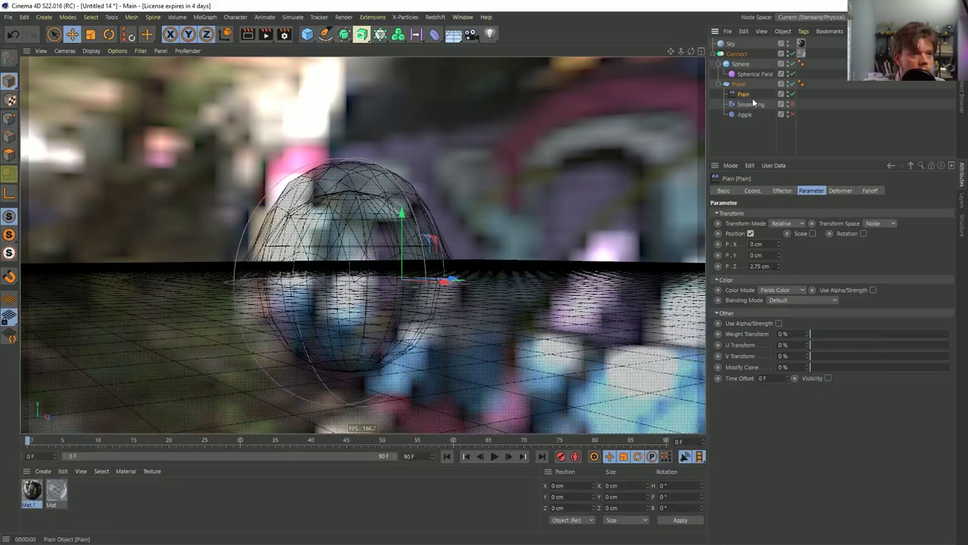
{"action": "key", "text": "t"}
{"action": "left_click_drag", "start_coordinate": [583, 237], "coordinate": [532, 268]}
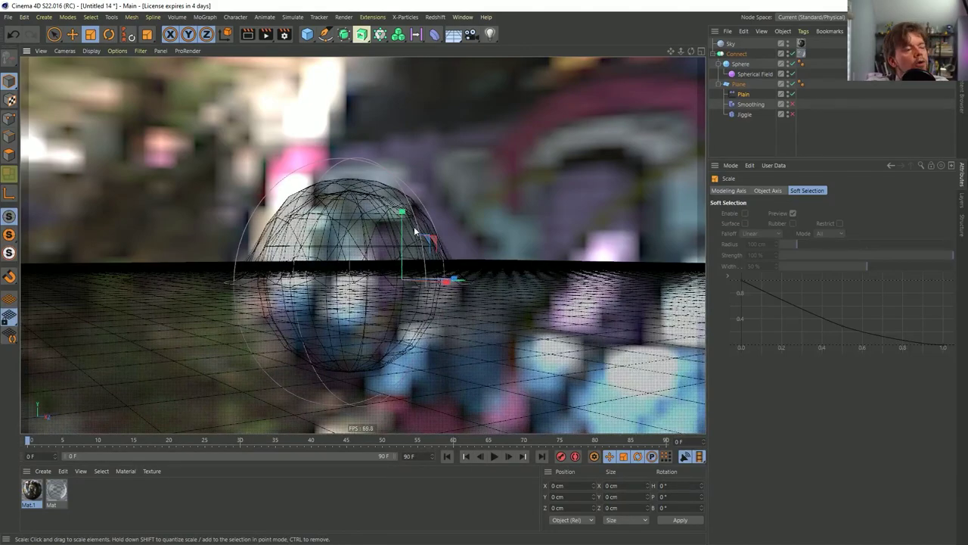
{"action": "left_click_drag", "start_coordinate": [370, 248], "coordinate": [355, 318], "text": "alt"}
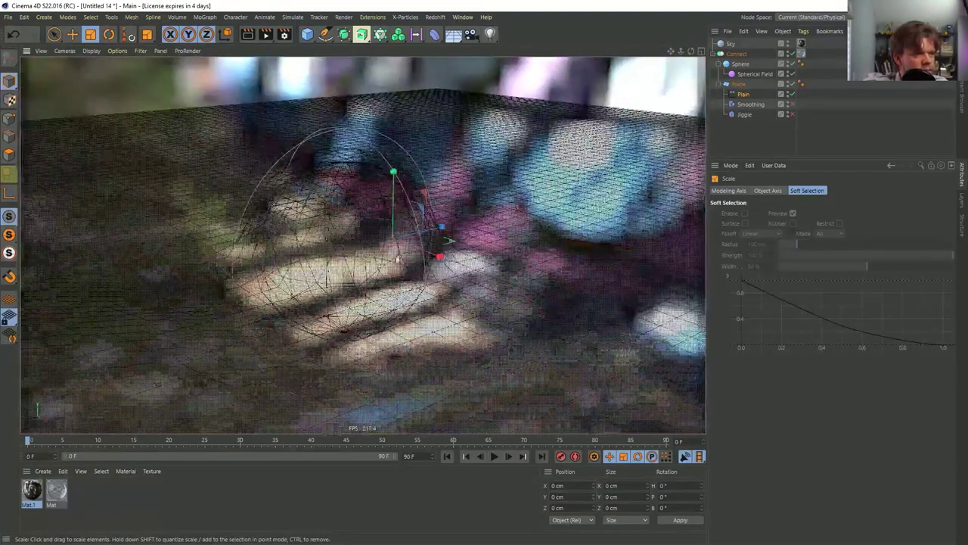
{"action": "mouse_move", "coordinate": [397, 259]}
{"action": "left_mouse_down", "text": "alt"}
{"action": "mouse_move", "coordinate": [390, 261]}
{"action": "mouse_move", "coordinate": [393, 250]}
{"action": "left_mouse_up", "text": "alt"}
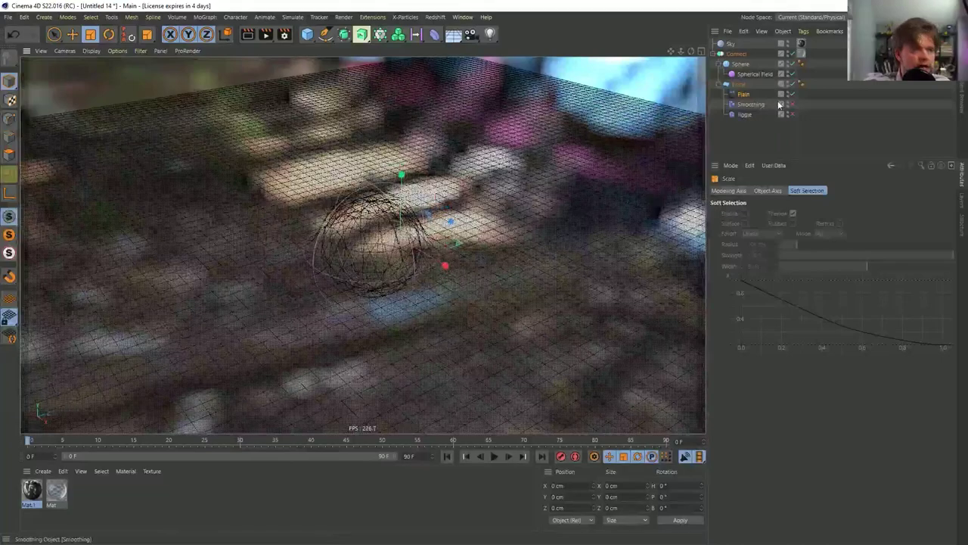
{"action": "key", "text": "ctrl+r"}
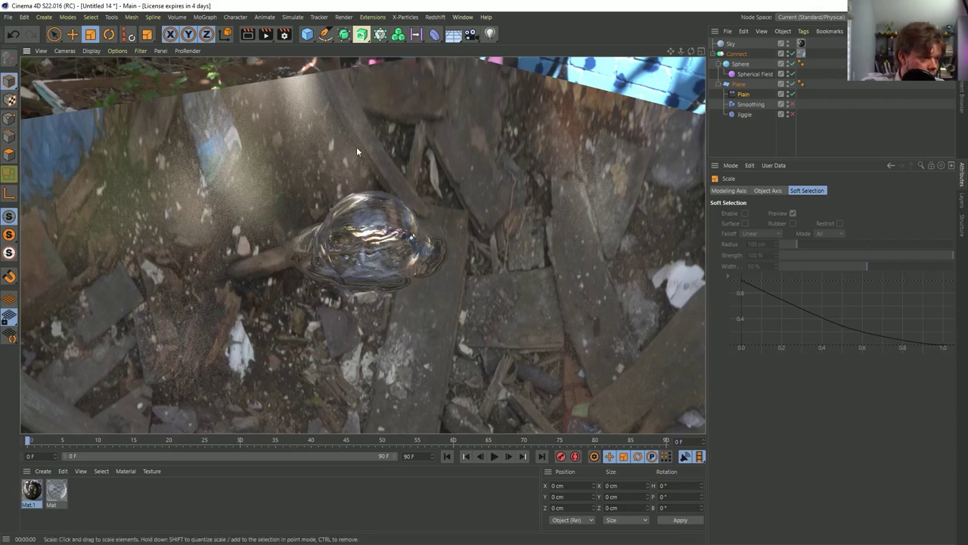
- Check the Plane's size settings, then collapse the Connect hierarchy
{"action": "left_click", "coordinate": [737, 85]}
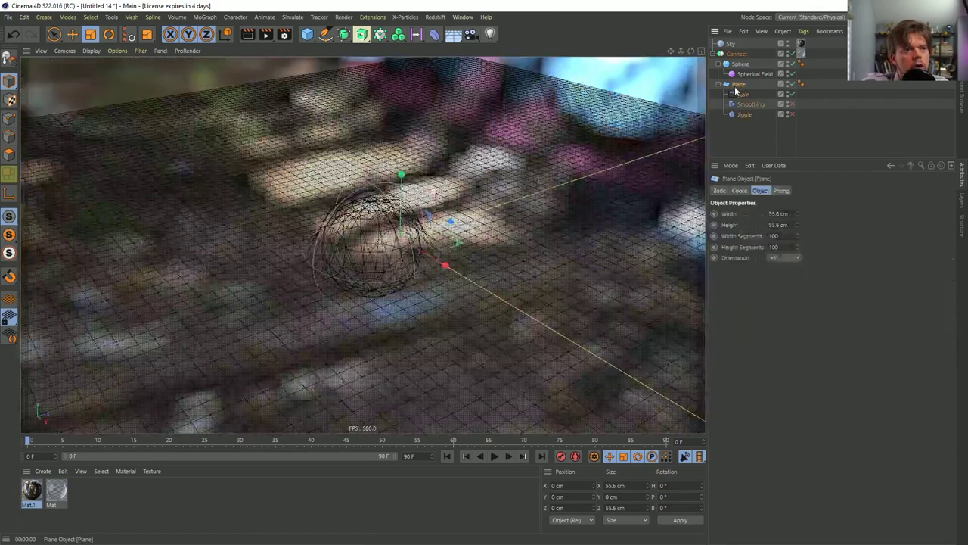
{"action": "left_click", "coordinate": [735, 55]}
{"action": "left_click", "coordinate": [721, 54]}
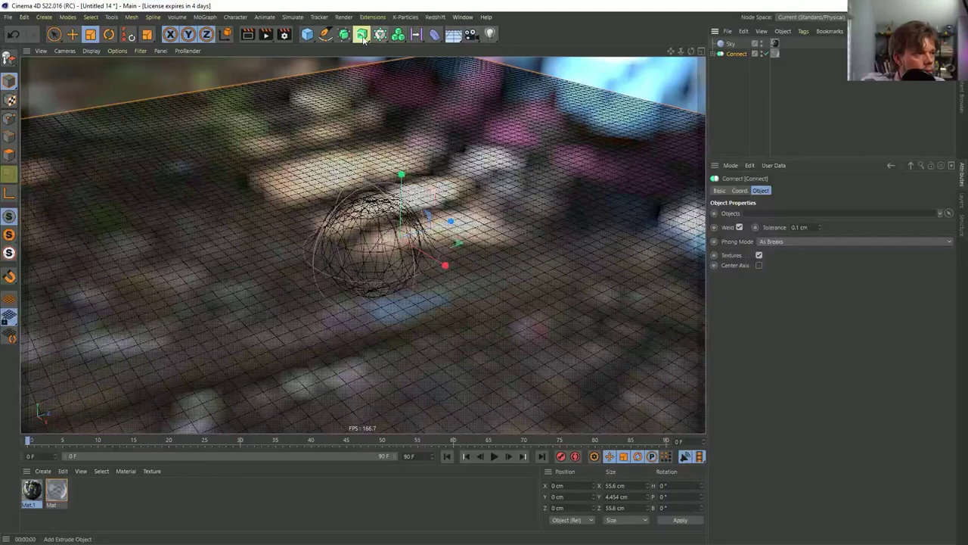
- Wrap Connect in a Boole, with Connect as first child and a sphere copy second
{"action": "left_click_drag", "start_coordinate": [344, 35], "coordinate": [458, 89]}
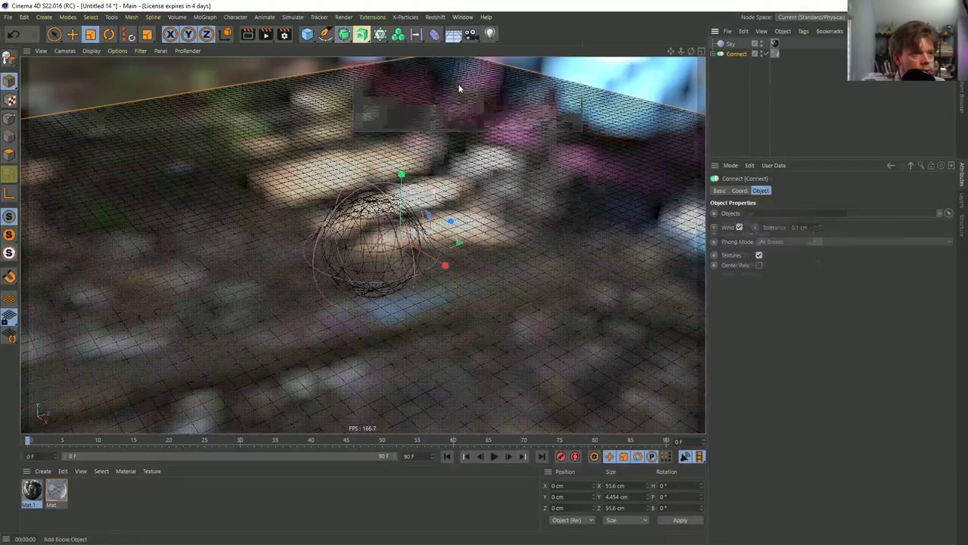
{"action": "left_click", "coordinate": [724, 66]}
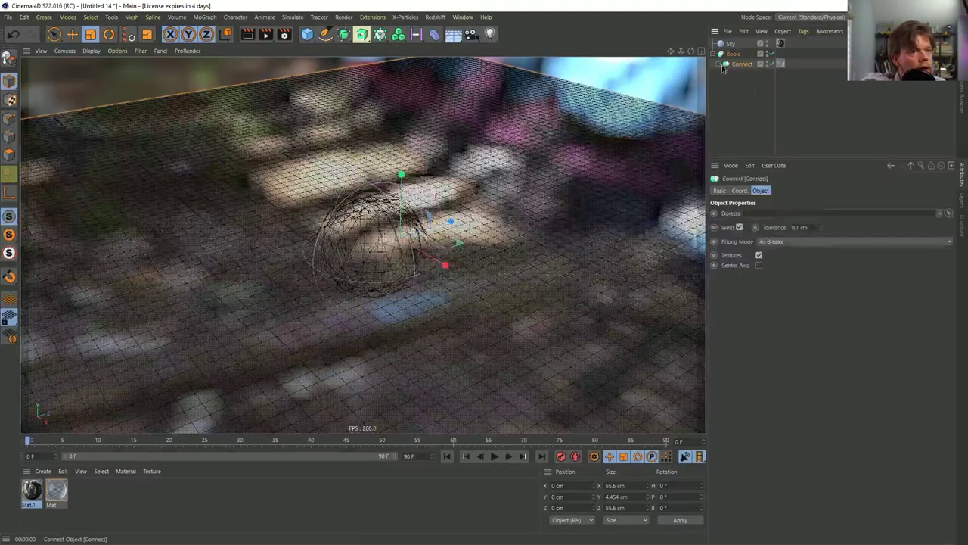
{"action": "left_click", "coordinate": [724, 66]}
{"action": "left_click", "coordinate": [741, 65]}
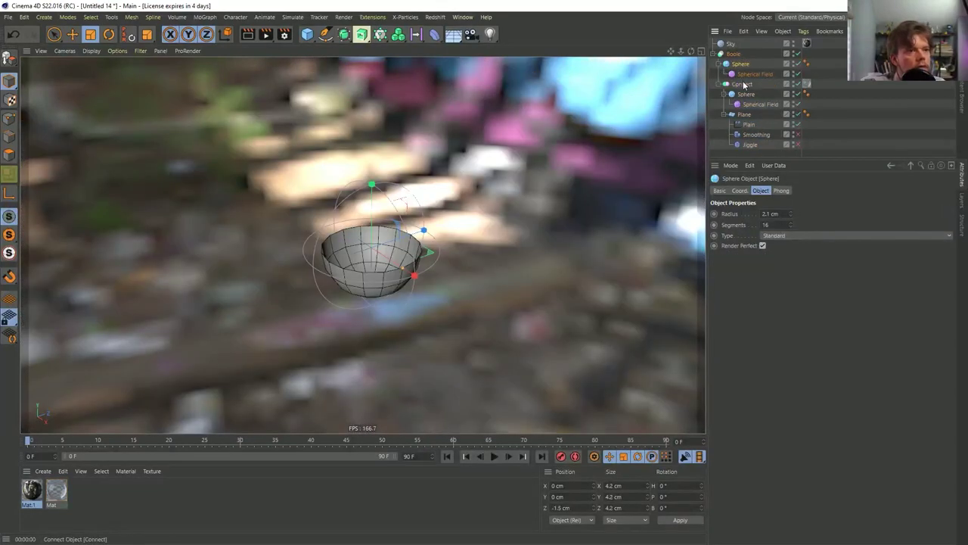
{"action": "left_click_drag", "start_coordinate": [744, 85], "coordinate": [748, 60]}
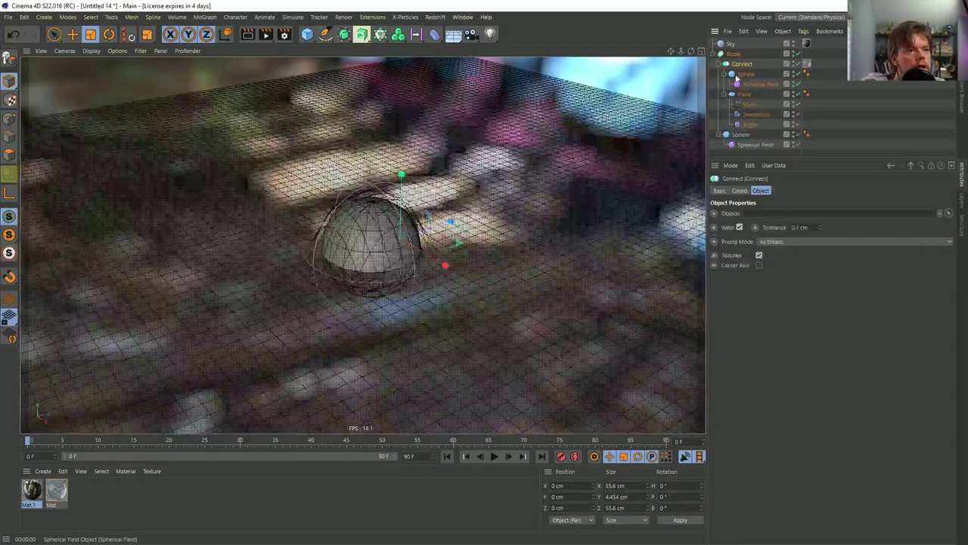
{"action": "left_click", "coordinate": [719, 63]}
{"action": "left_click", "coordinate": [752, 83]}
{"action": "left_click", "coordinate": [740, 73]}
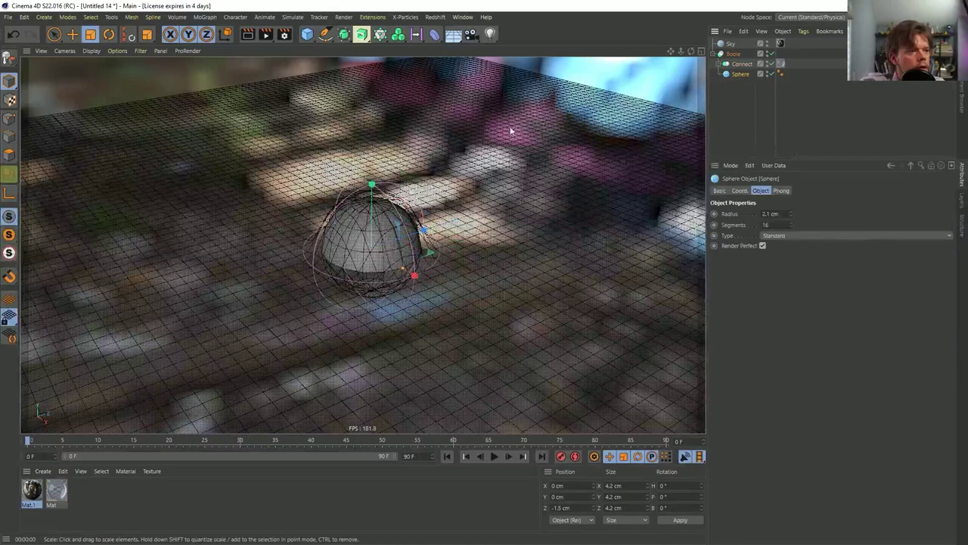
- Raise the cutting sphere and shrink its radius to about 2.706 cm
{"action": "key", "text": "e"}
{"action": "left_click_drag", "start_coordinate": [378, 186], "coordinate": [382, 144]}
{"action": "key", "text": "t"}
{"action": "left_click_drag", "start_coordinate": [492, 216], "coordinate": [373, 168]}
{"action": "key", "text": "e"}
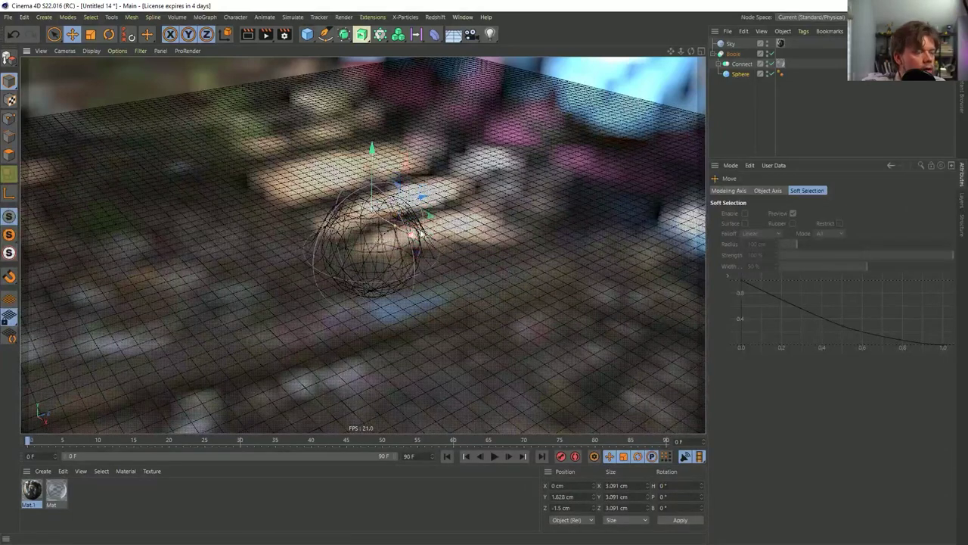
{"action": "left_click", "coordinate": [781, 53]}
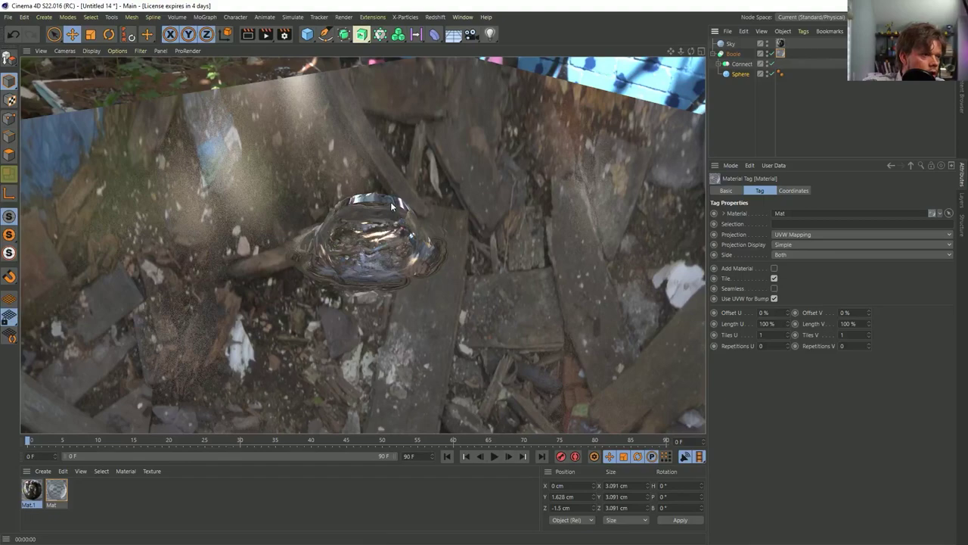
{"action": "left_click", "coordinate": [740, 73]}
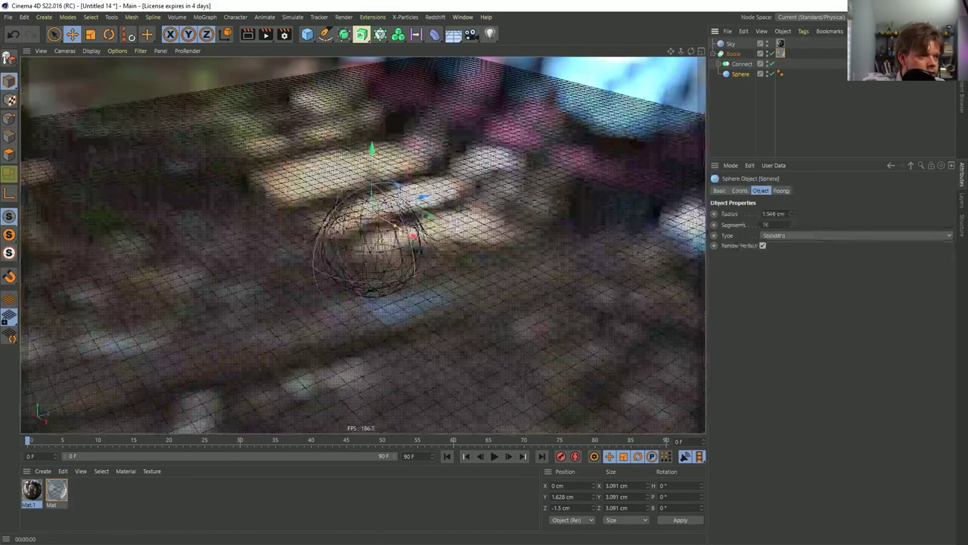
{"action": "left_click_drag", "start_coordinate": [396, 227], "coordinate": [417, 242]}
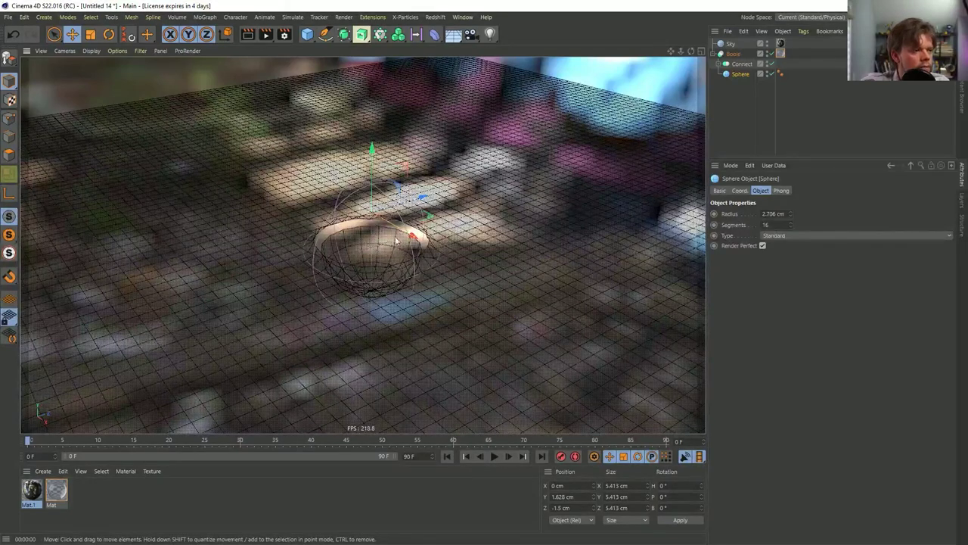
- Test-raise and render the bubble sphere, undo, and confirm the Boole is A subtract B
{"action": "left_click", "coordinate": [720, 63]}
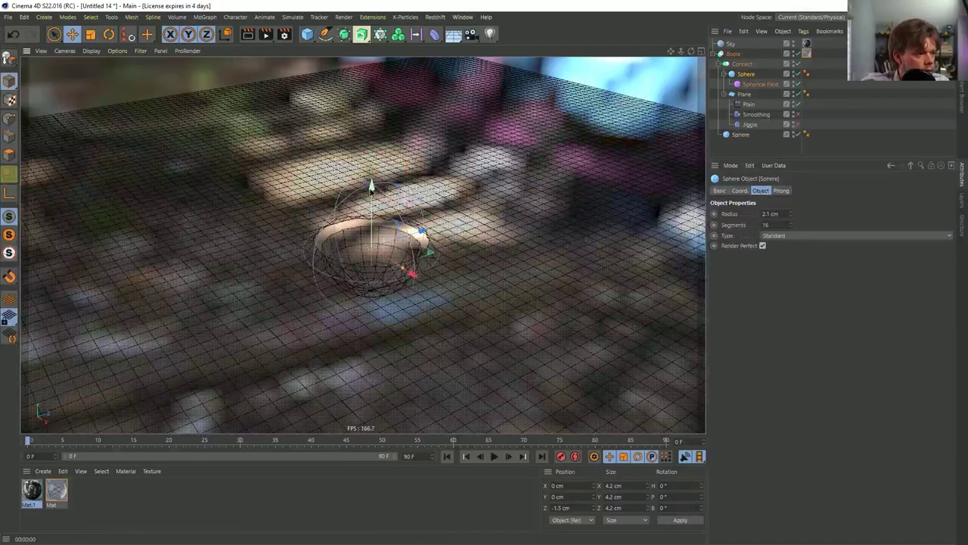
{"action": "left_click_drag", "start_coordinate": [370, 186], "coordinate": [421, 250]}
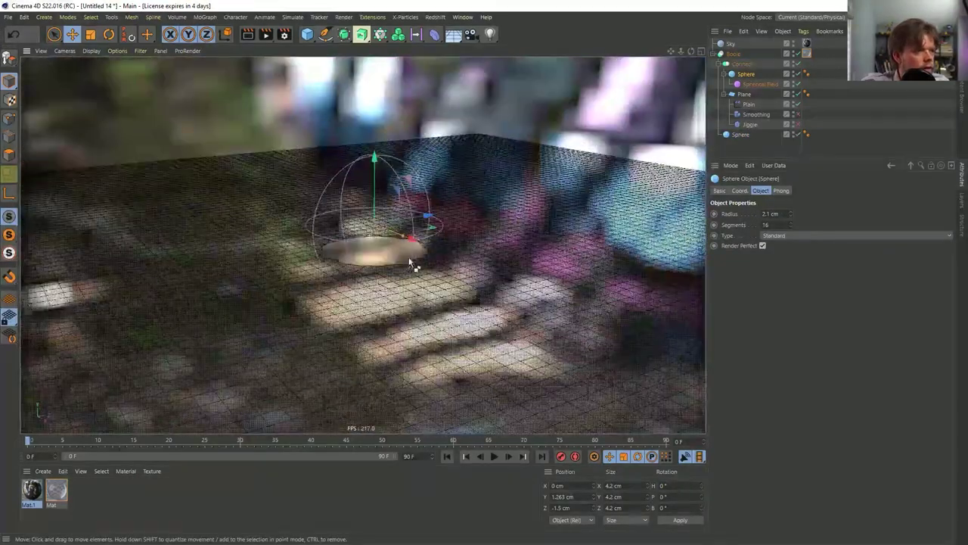
{"action": "key", "text": "ctrl+r"}
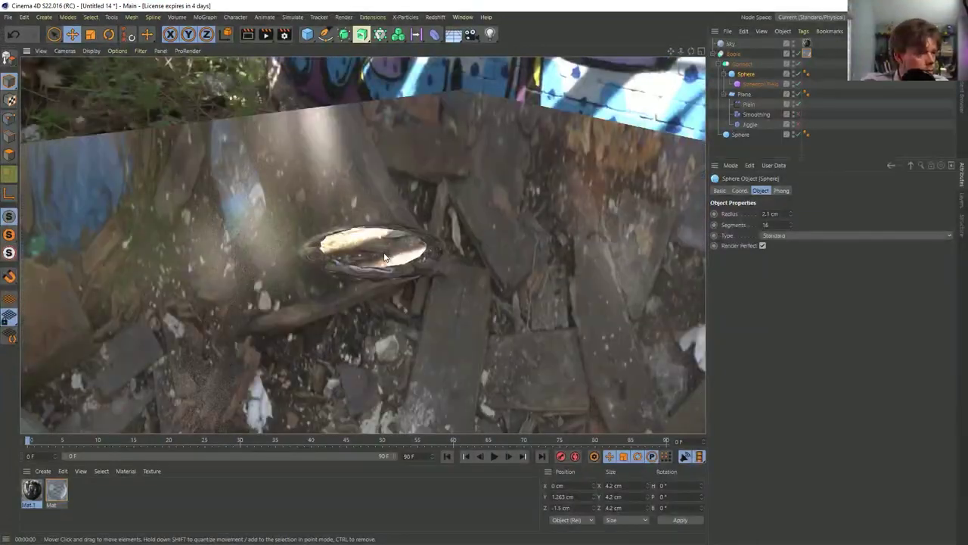
{"action": "key", "text": "ctrl+z"}
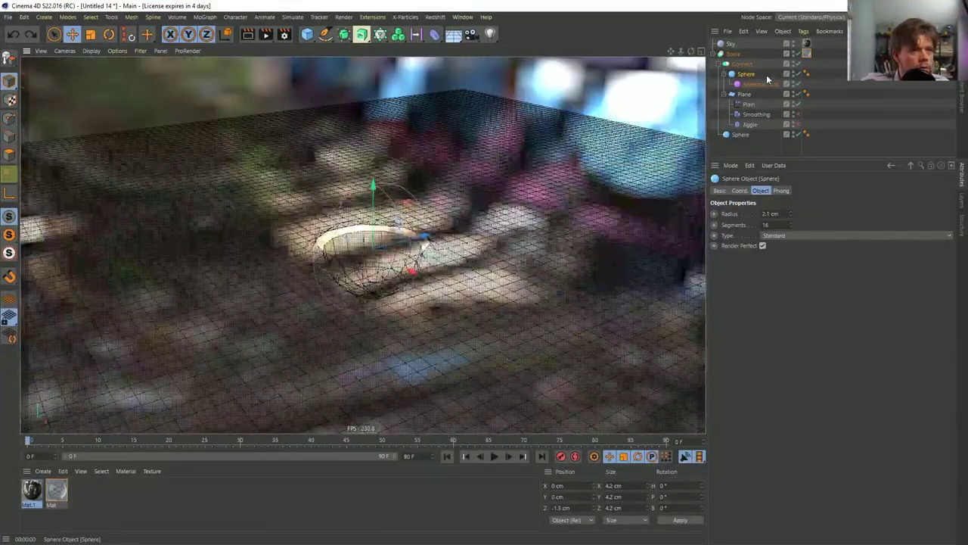
{"action": "left_click", "coordinate": [740, 56]}
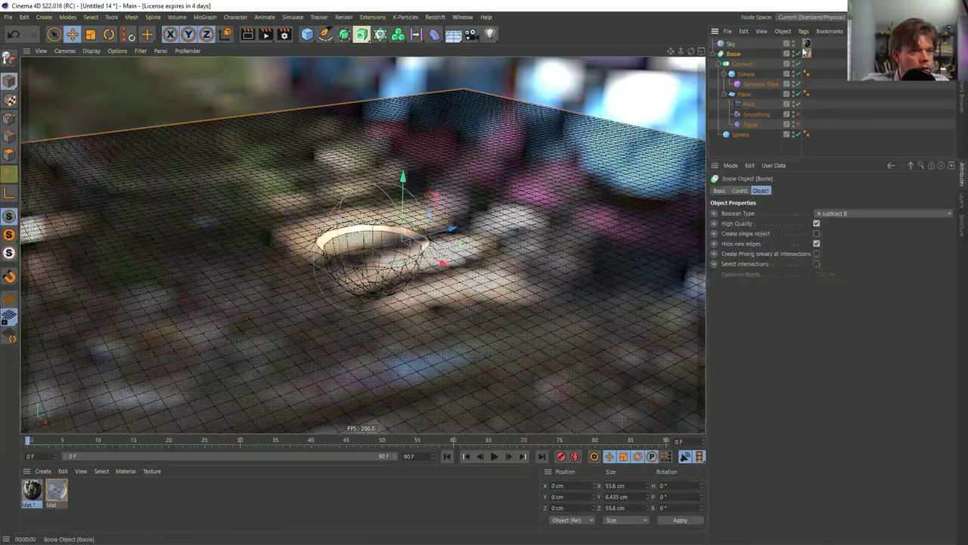
- Make the sphere inside Connect editable and switch to Polygon mode
{"action": "left_click", "coordinate": [748, 75]}
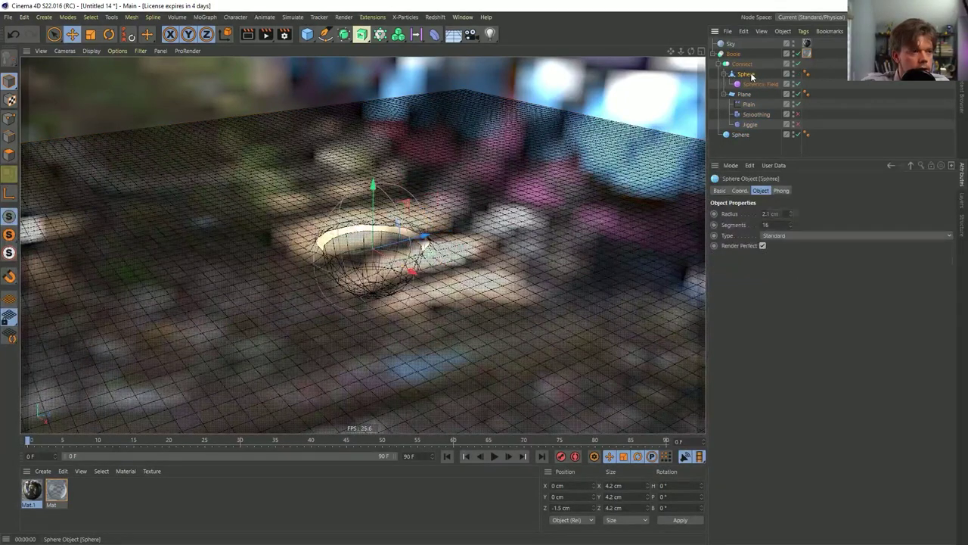
{"action": "key", "text": "c"}
{"action": "left_click", "coordinate": [9, 173]}
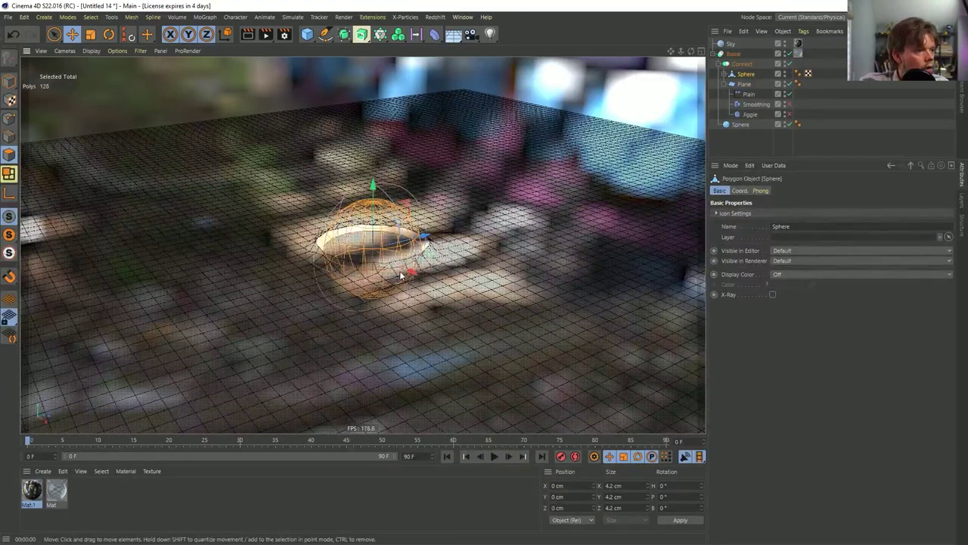
- Try picking single polygons on the editable sphere and frame the view on it
{"action": "right_click", "coordinate": [441, 241]}
{"action": "key", "text": "Escape"}
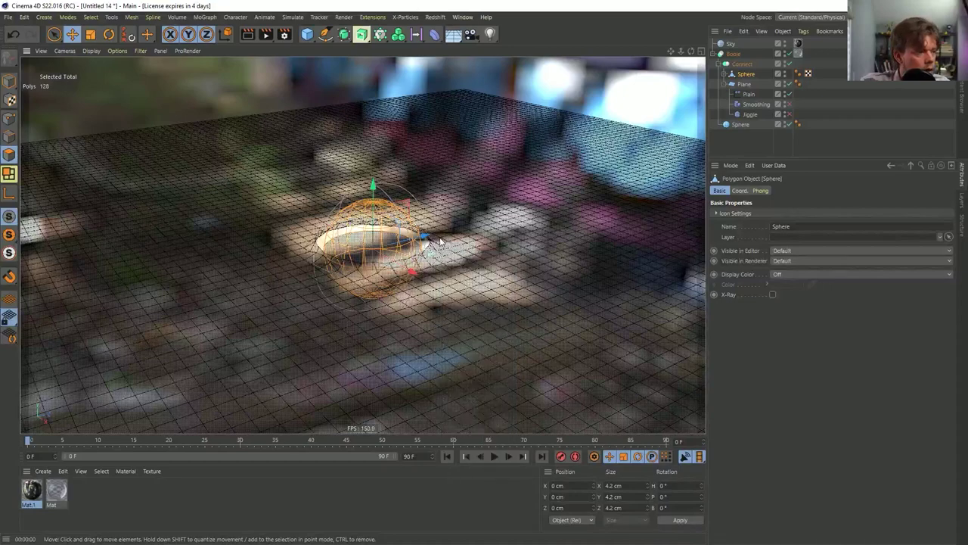
{"action": "left_click", "coordinate": [392, 233]}
{"action": "key", "text": "o"}
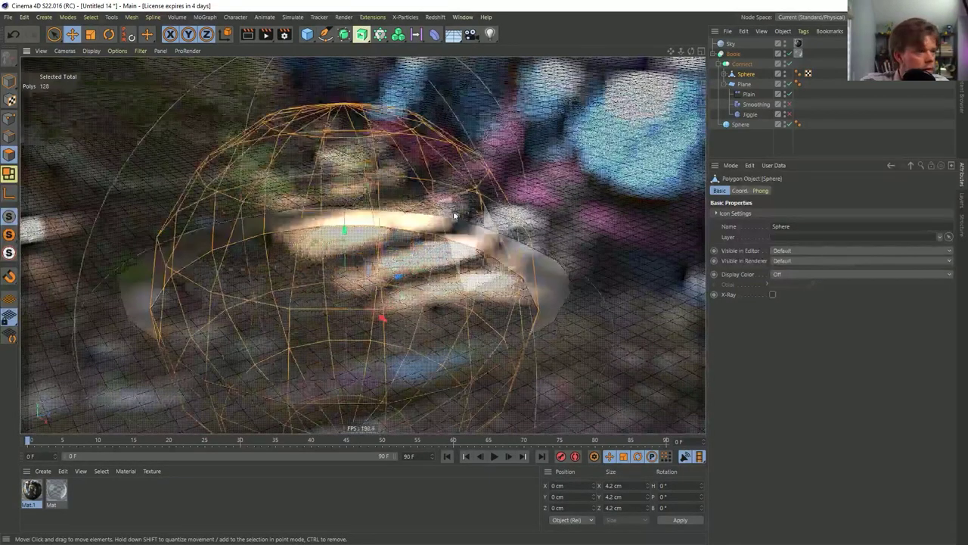
{"action": "key", "text": "u"}
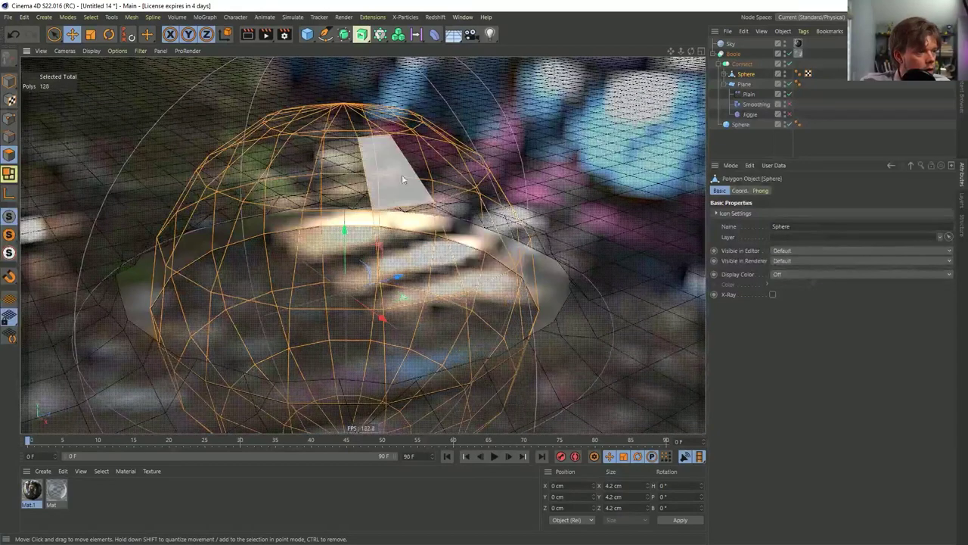
{"action": "left_click", "coordinate": [435, 216]}
{"action": "key", "text": "y"}
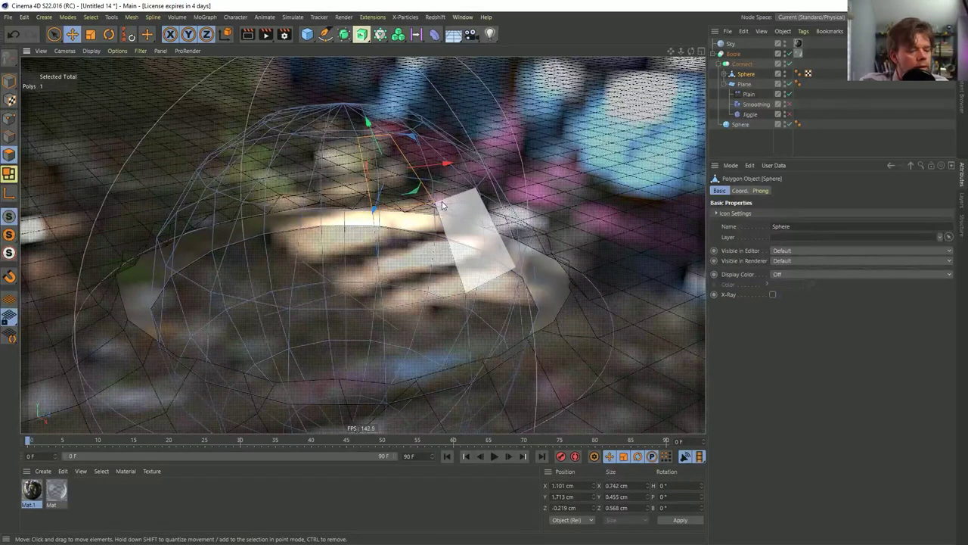
- Select all of the sphere's polygons and orbit around it
{"action": "key", "text": "ctrl+a"}
{"action": "key", "text": "u"}
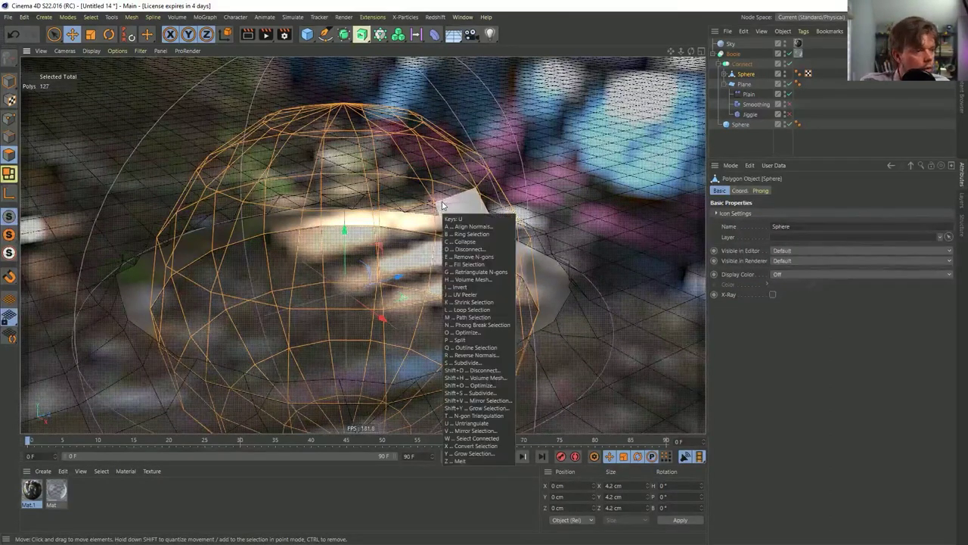
{"action": "key", "text": "Escape"}
{"action": "left_click", "coordinate": [430, 189]}
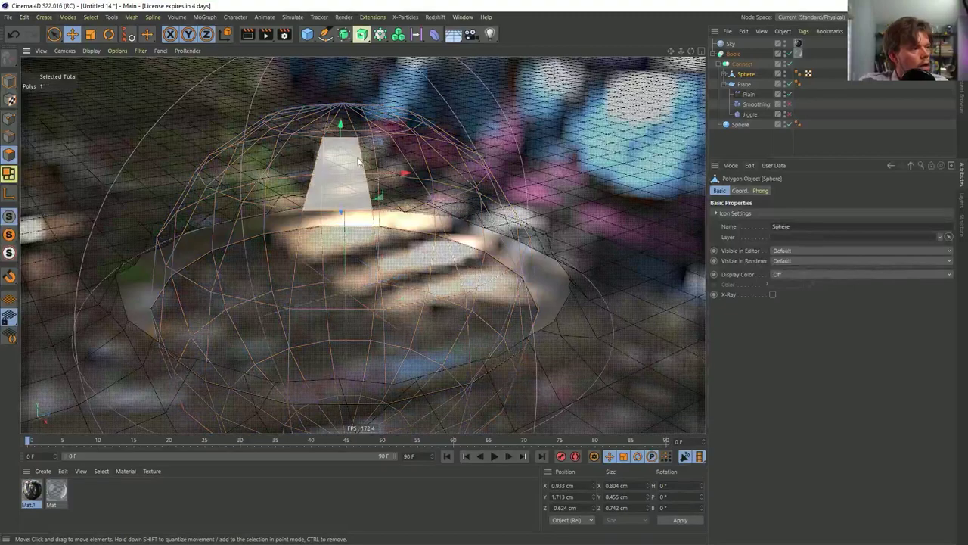
{"action": "key", "text": "ctrl+a"}
{"action": "left_click_drag", "start_coordinate": [429, 189], "coordinate": [372, 222], "text": "alt"}
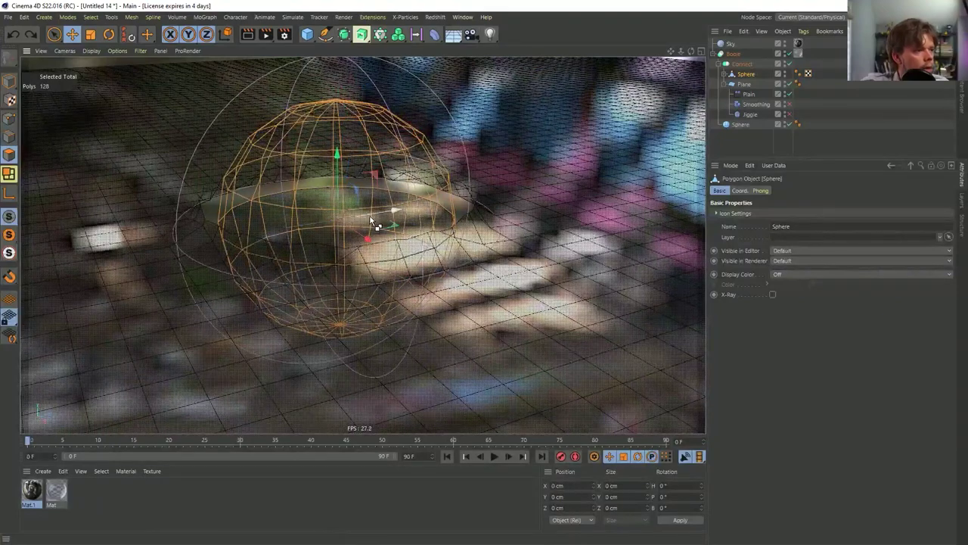
- Show the standalone Sphere's settings: 1.546 cm radius, 16 segments
{"action": "left_click", "coordinate": [376, 218]}
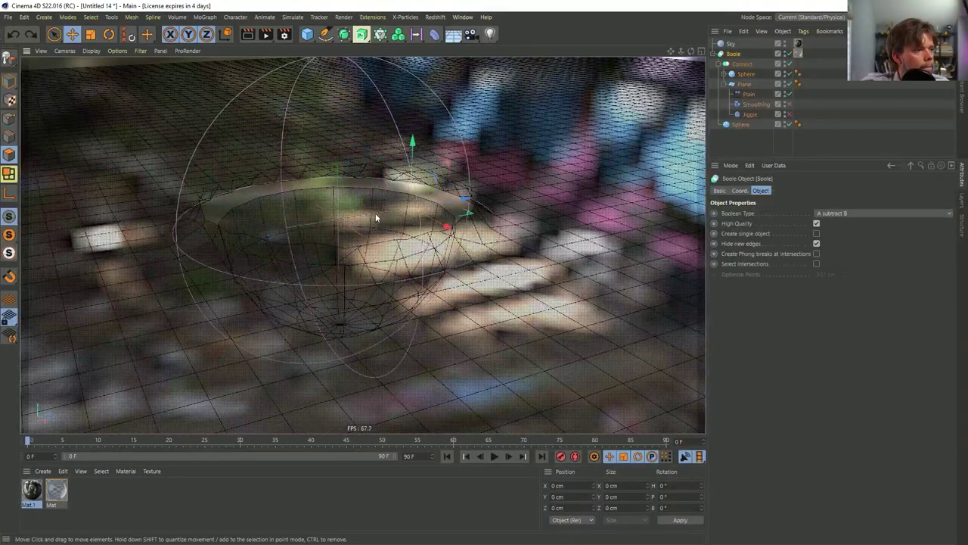
{"action": "left_click", "coordinate": [434, 209]}
{"action": "left_click_drag", "start_coordinate": [434, 209], "coordinate": [398, 215], "text": "alt"}
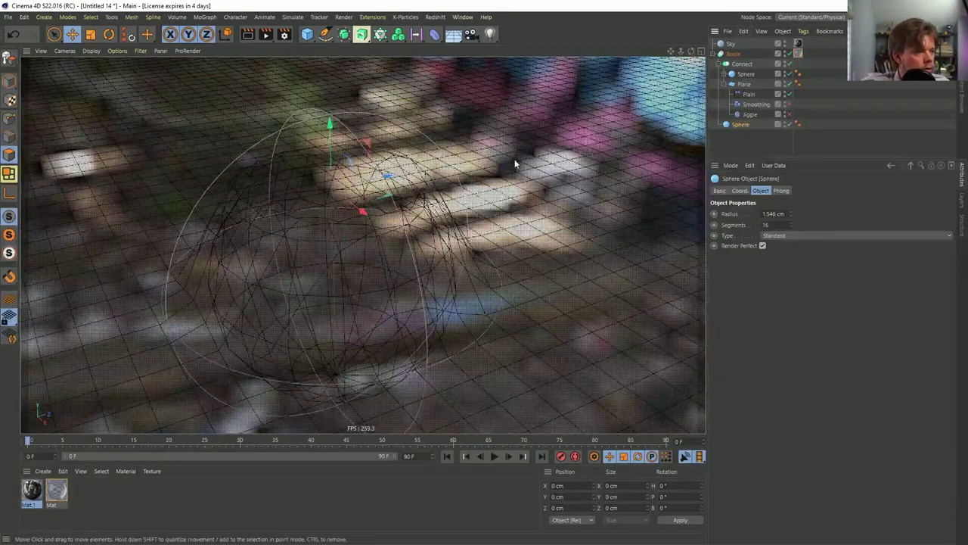
- Add a cube, undo the accidental shrink, and set Size Y to 50 cm (200×50×200)
{"action": "key", "text": "t"}
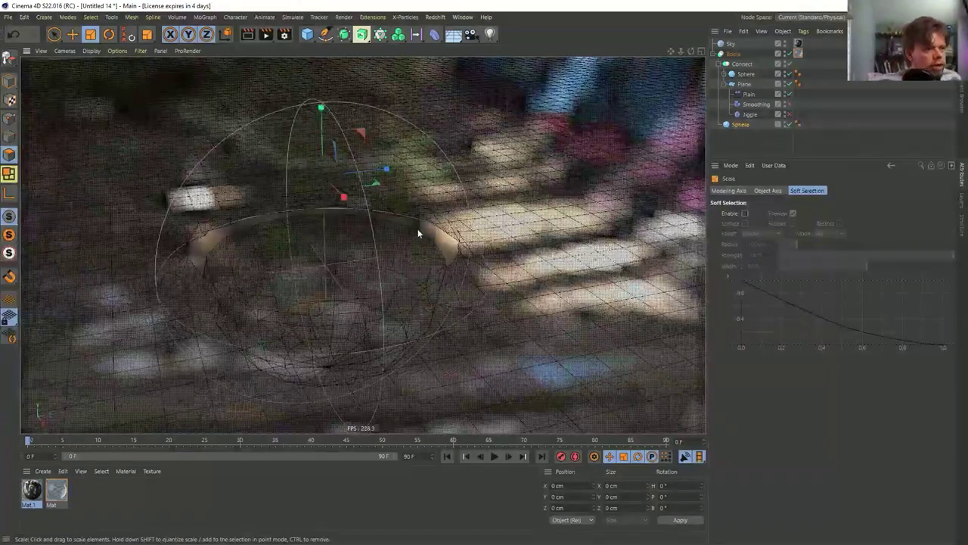
{"action": "scroll", "coordinate": [436, 257], "scroll_direction": "down", "scroll_amount": 3}
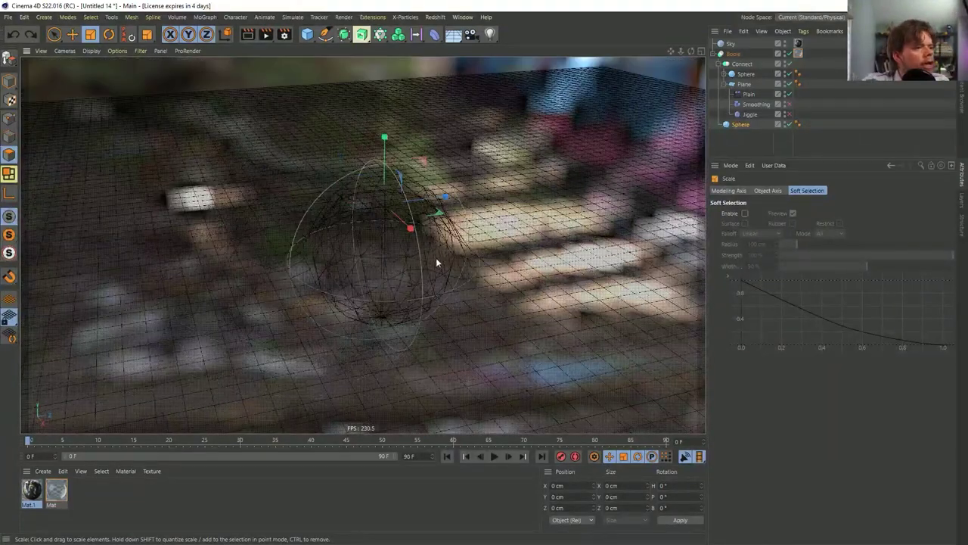
{"action": "left_click_drag", "start_coordinate": [472, 201], "coordinate": [643, 171], "text": "alt"}
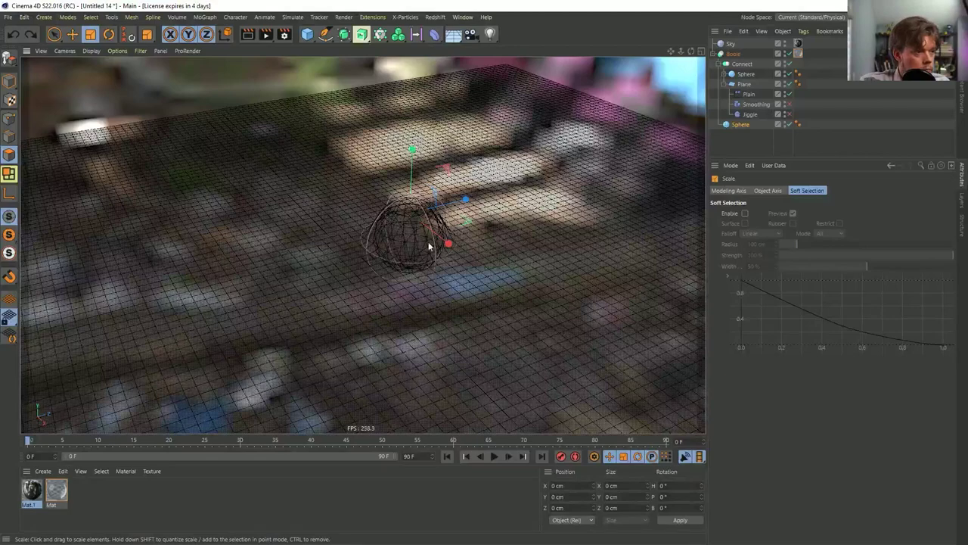
{"action": "left_click", "coordinate": [307, 34]}
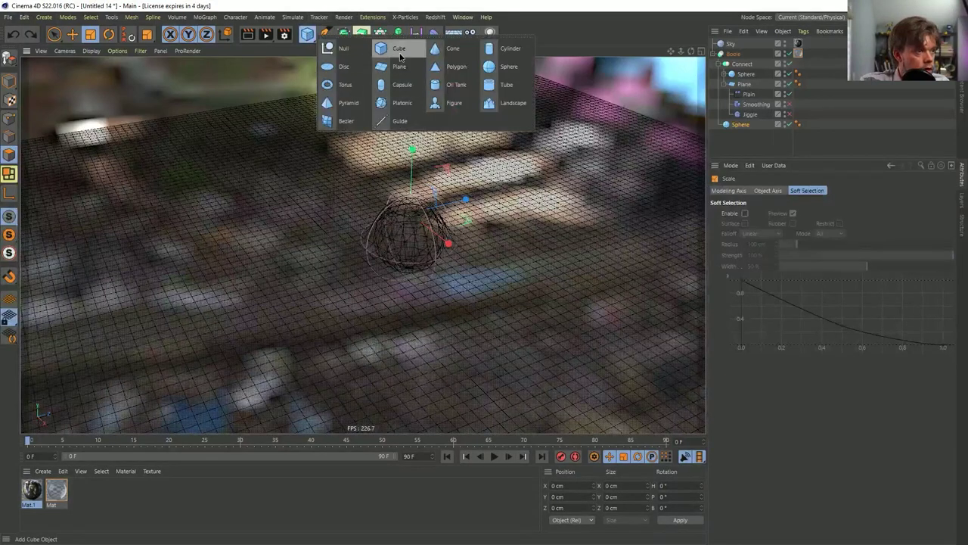
{"action": "left_click", "coordinate": [400, 52]}
{"action": "left_click_drag", "start_coordinate": [446, 257], "coordinate": [228, 259]}
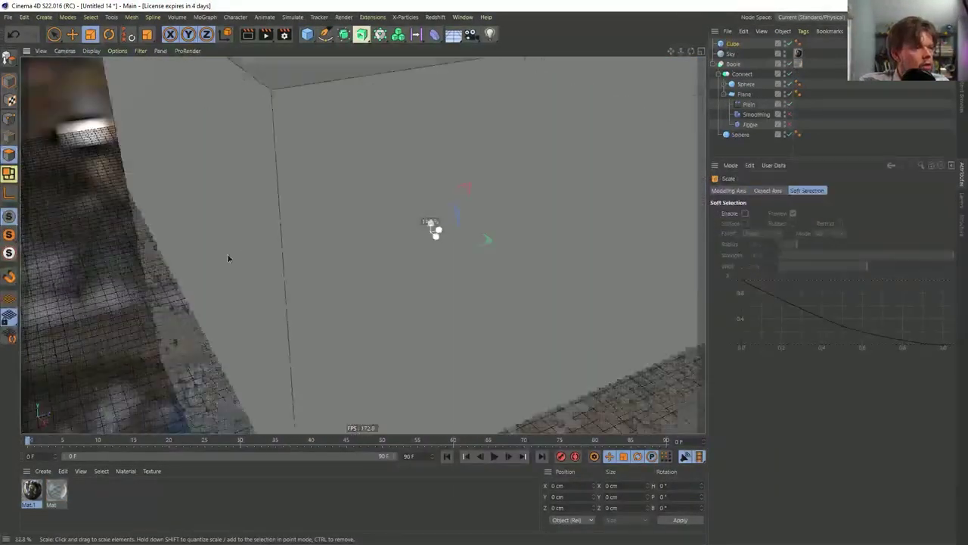
{"action": "key", "text": "ctrl+z"}
{"action": "left_click_drag", "start_coordinate": [333, 255], "coordinate": [408, 234]}
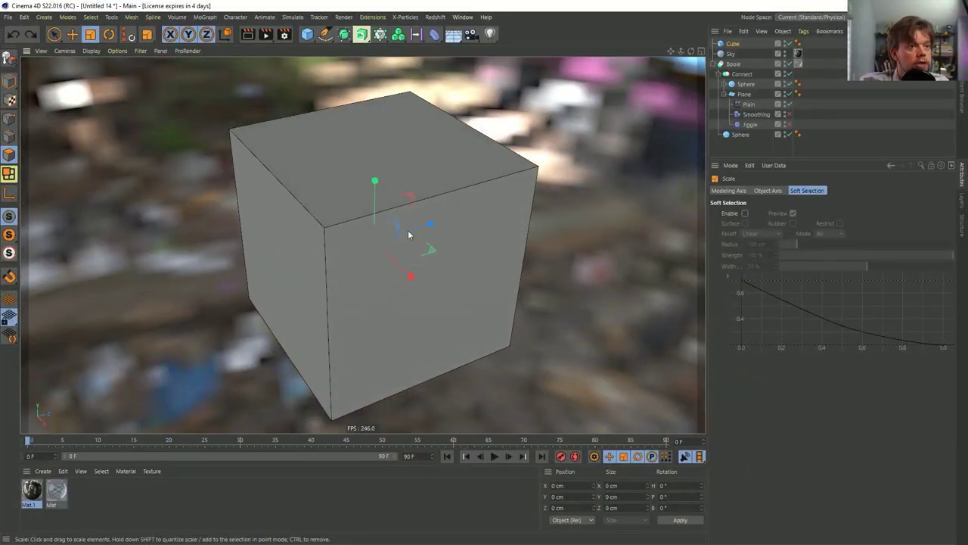
{"action": "left_click", "coordinate": [732, 44]}
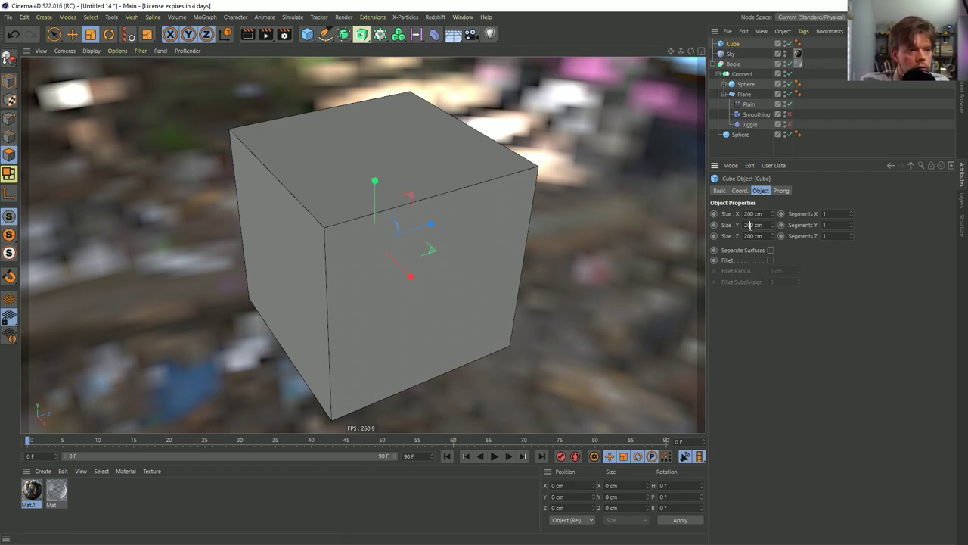
{"action": "key", "text": "Return"}
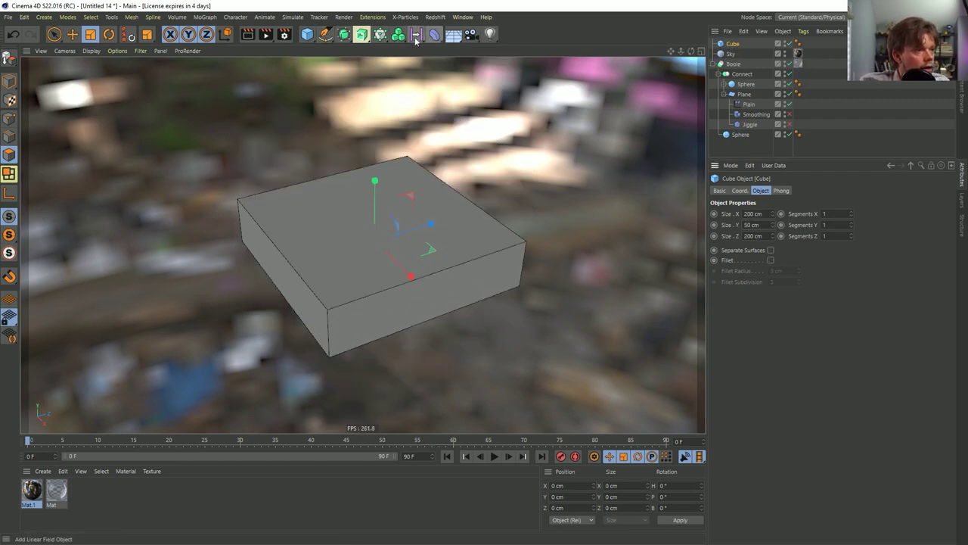
{"action": "left_click_drag", "start_coordinate": [404, 40], "coordinate": [506, 48]}
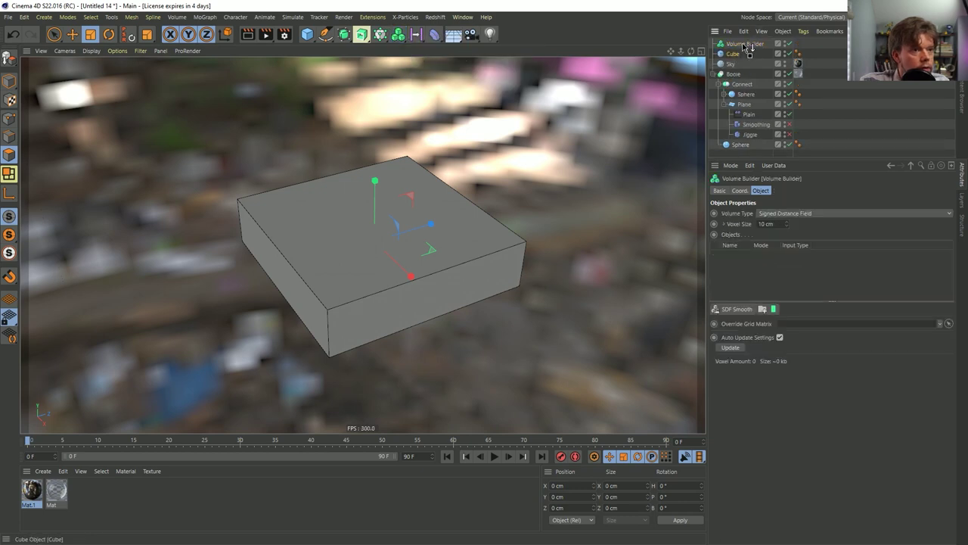
- Put the cube in a Volume Builder, add a shrunken sphere, and lower the cube to Y -25 cm
{"action": "left_click_drag", "start_coordinate": [748, 47], "coordinate": [746, 50]}
{"action": "left_click_drag", "start_coordinate": [307, 33], "coordinate": [488, 69]}
{"action": "left_click_drag", "start_coordinate": [536, 146], "coordinate": [282, 216]}
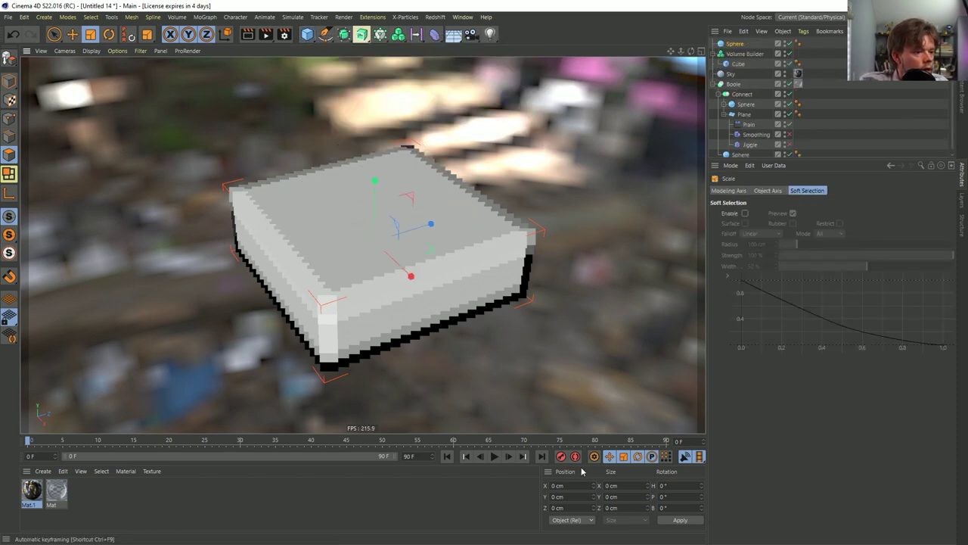
{"action": "left_click", "coordinate": [739, 63]}
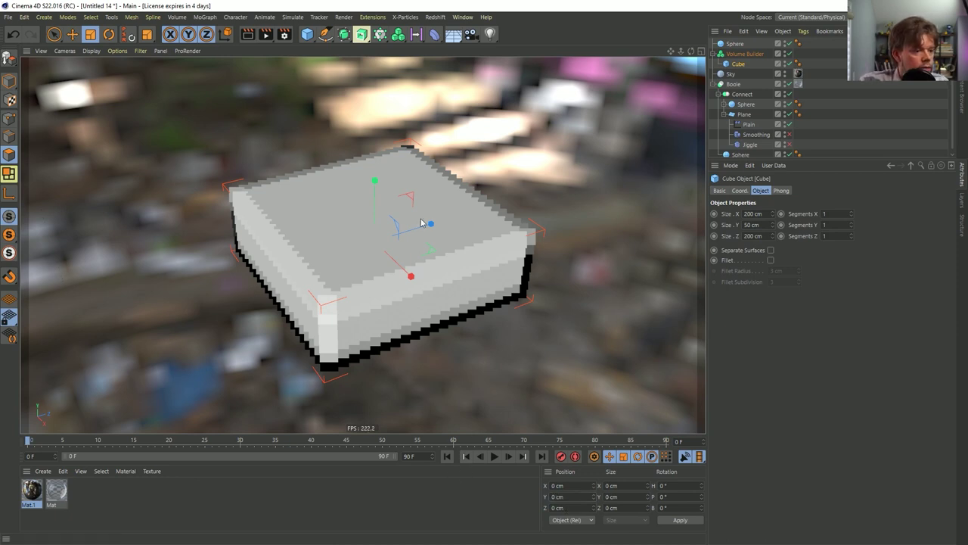
{"action": "type", "text": "l"}
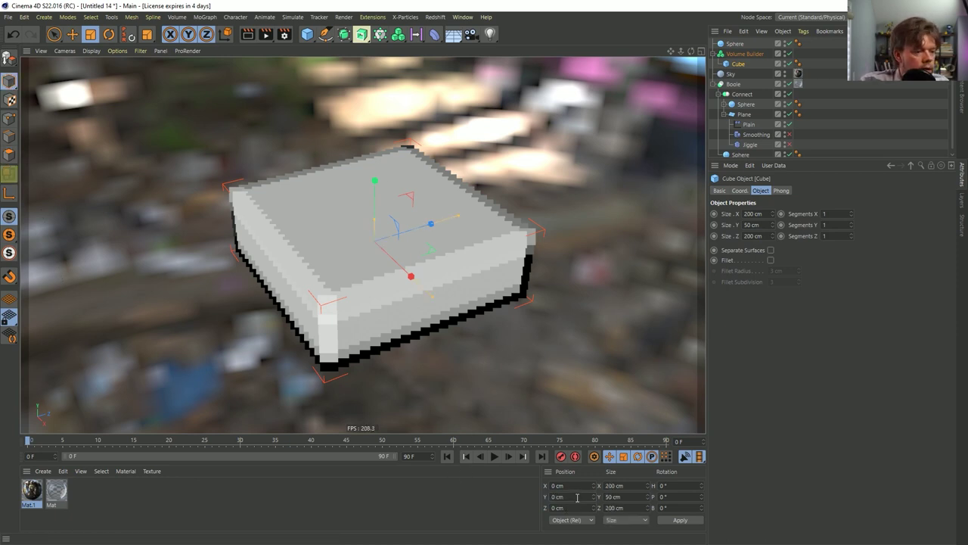
{"action": "type", "text": "-25"}
{"action": "key", "text": "Return"}
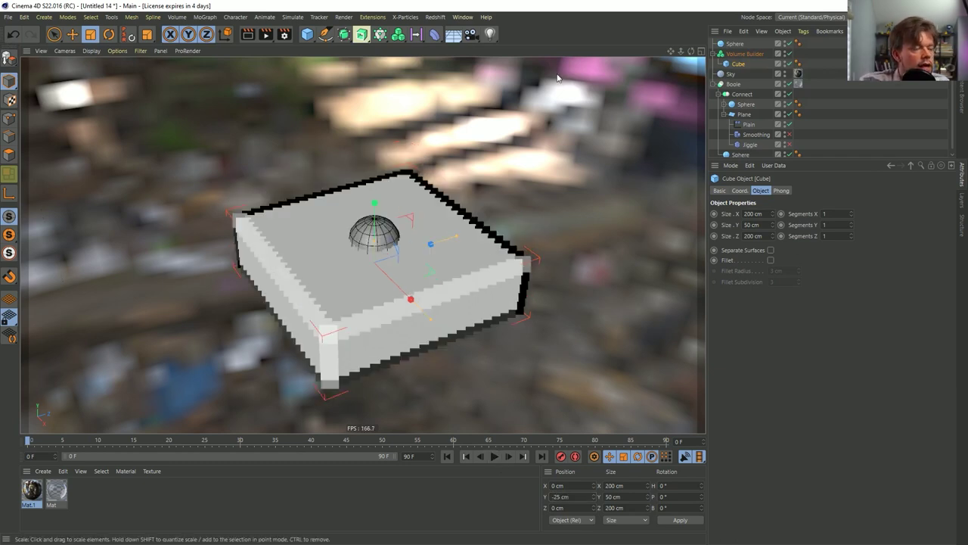
- Move the sphere into the Volume Builder and nest the builder under a new Volume Mesher
{"action": "left_click_drag", "start_coordinate": [735, 44], "coordinate": [745, 54]}
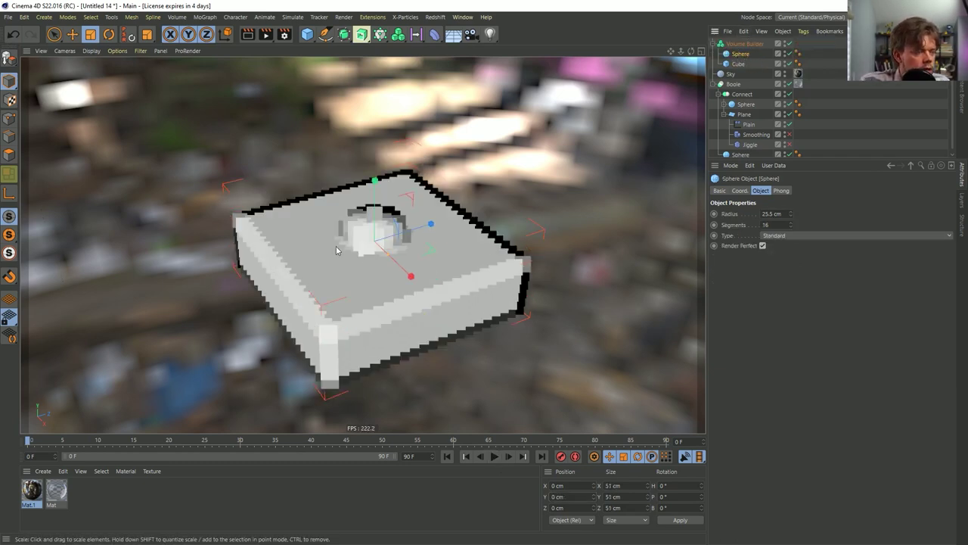
{"action": "left_click", "coordinate": [743, 44]}
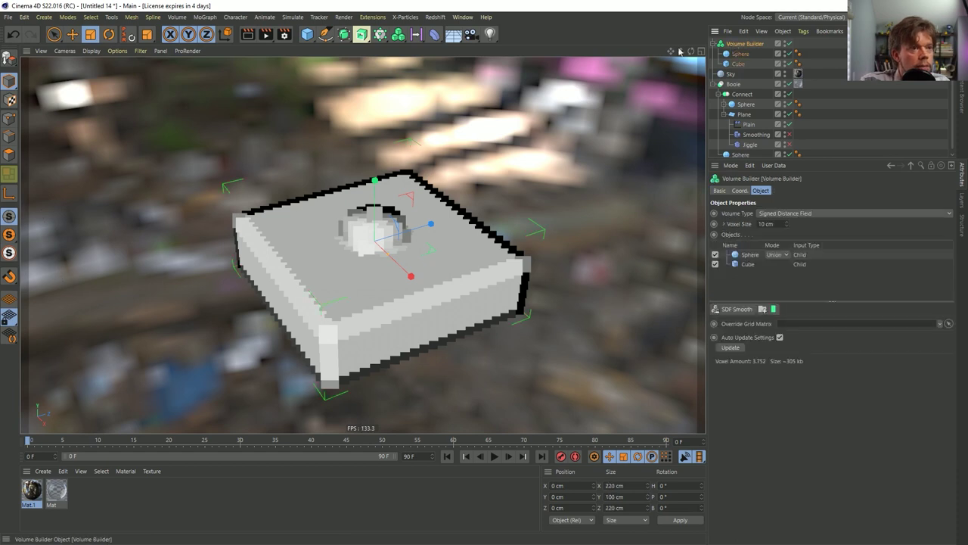
{"action": "left_click", "coordinate": [398, 34]}
{"action": "left_click", "coordinate": [448, 67]}
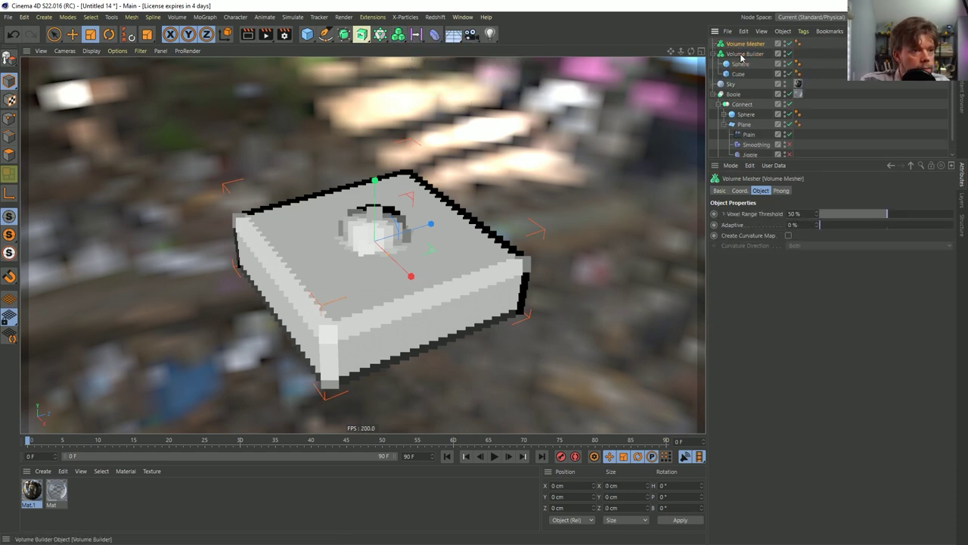
{"action": "left_click_drag", "start_coordinate": [753, 47], "coordinate": [753, 45]}
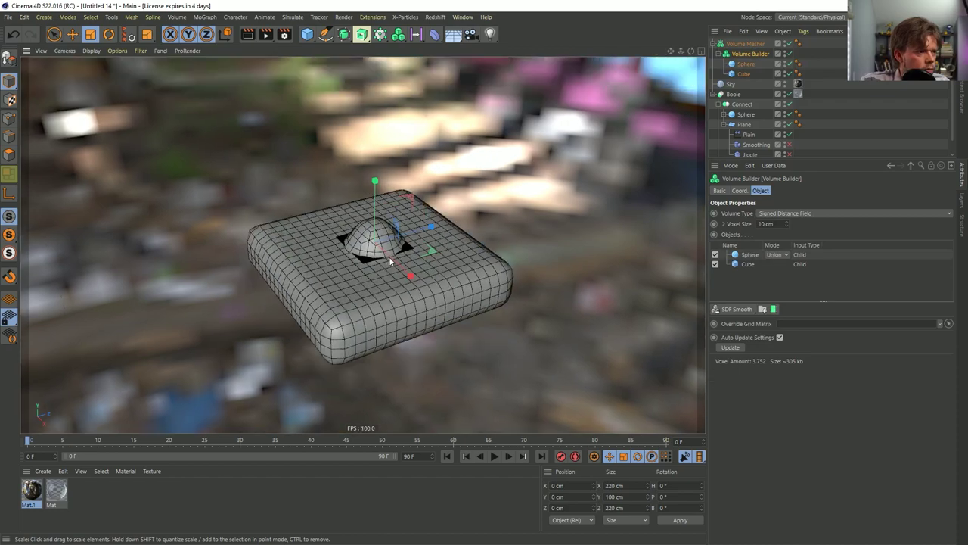
- Delete the old Boole setup
{"action": "left_click", "coordinate": [734, 95]}
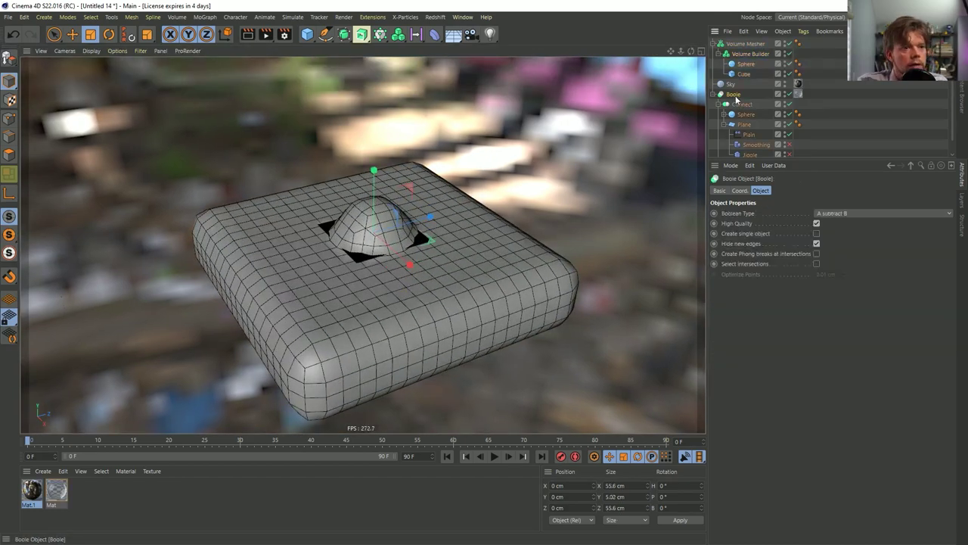
{"action": "key", "text": "Delete"}
{"action": "left_click_drag", "start_coordinate": [384, 264], "coordinate": [378, 213], "text": "alt"}
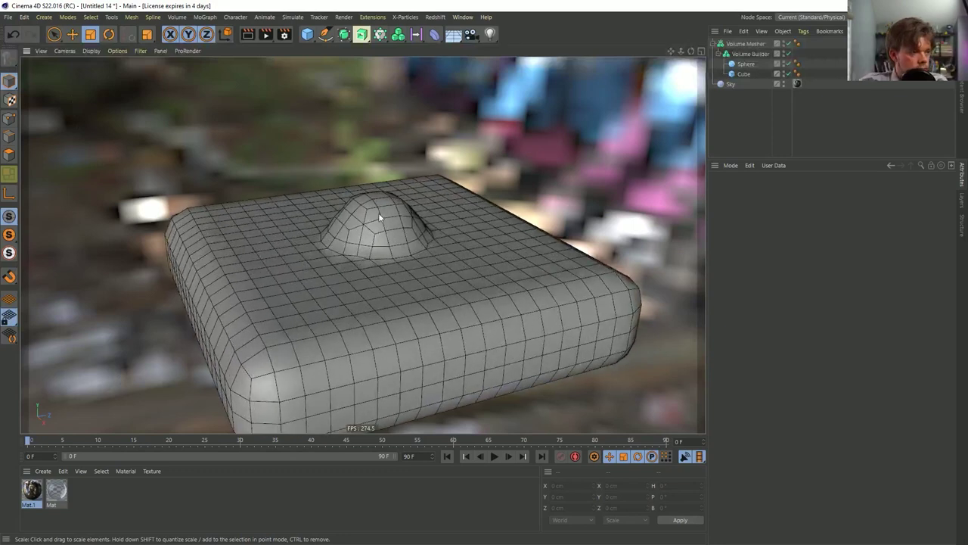
- Duplicate the bump sphere, set Sphere.1 to Subtract, and shrink it slightly
{"action": "left_click", "coordinate": [746, 64]}
{"action": "key", "text": "ctrl+c"}
{"action": "key", "text": "ctrl+v"}
{"action": "key", "text": "t"}
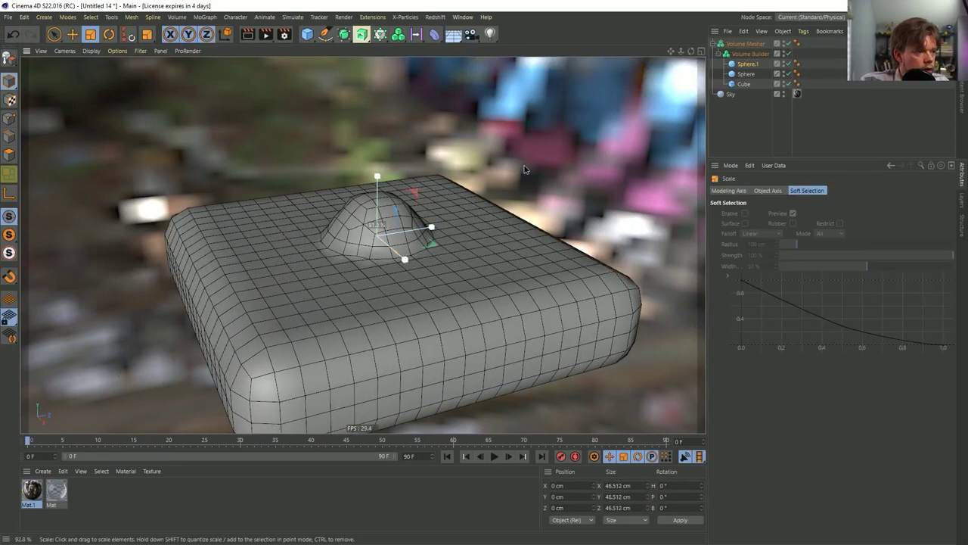
{"action": "left_click", "coordinate": [750, 54]}
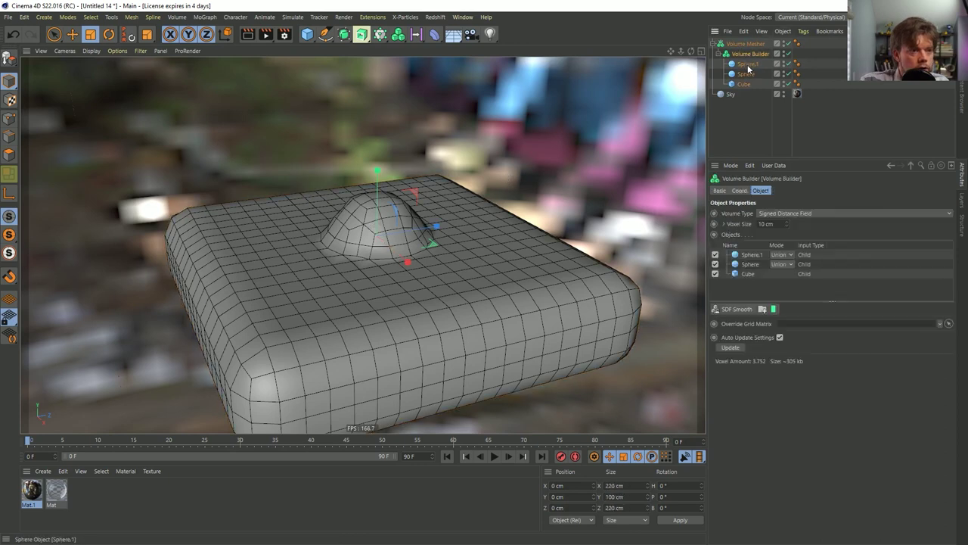
{"action": "left_click", "coordinate": [779, 255]}
{"action": "left_click", "coordinate": [784, 275]}
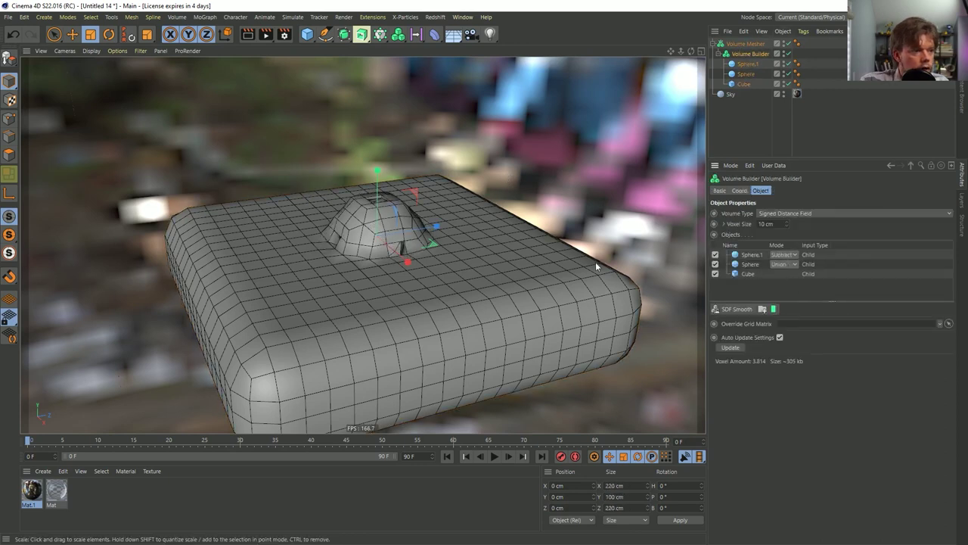
{"action": "left_click", "coordinate": [748, 63]}
{"action": "key", "text": "t"}
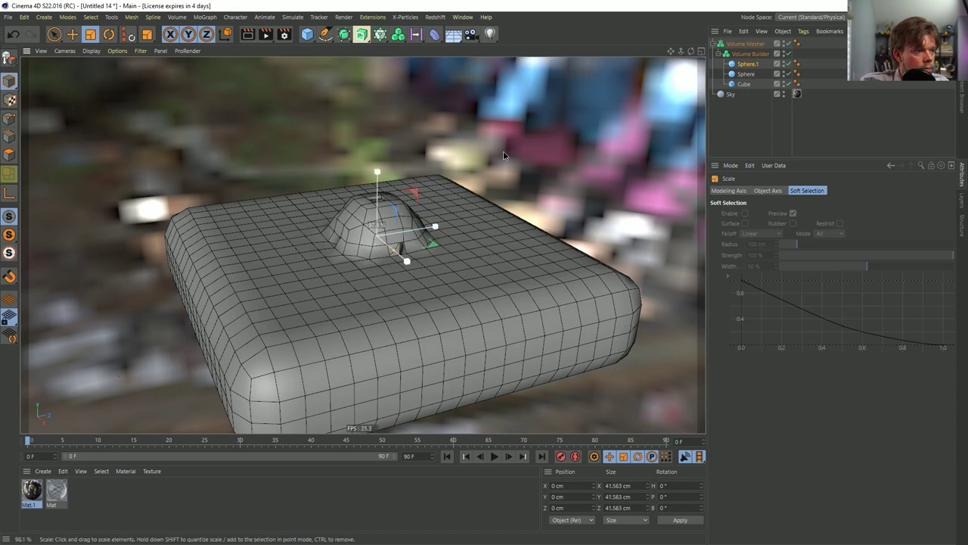
{"action": "left_click_drag", "start_coordinate": [486, 159], "coordinate": [477, 163]}
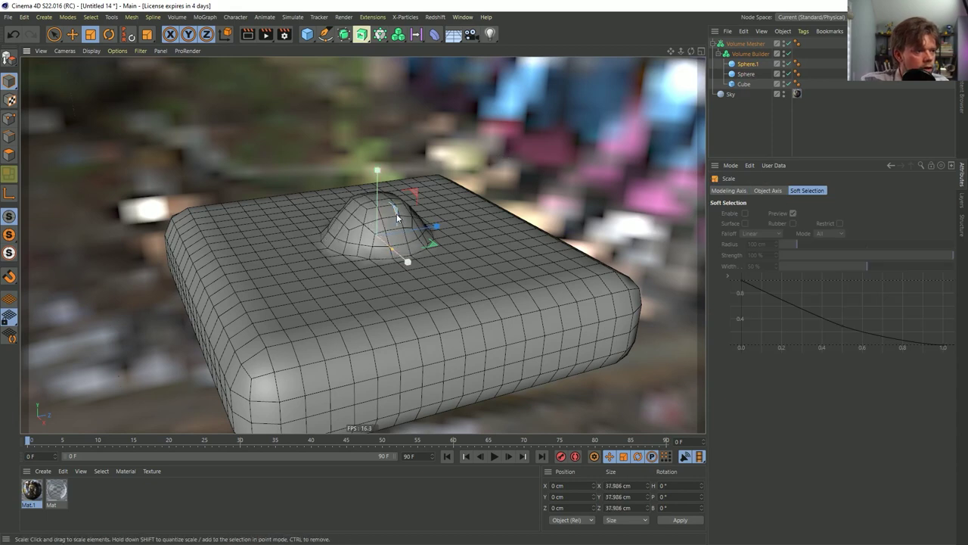
- Set the Volume Builder's voxel size to 5 cm and enlarge Sphere.1 slightly
{"action": "left_click", "coordinate": [757, 56]}
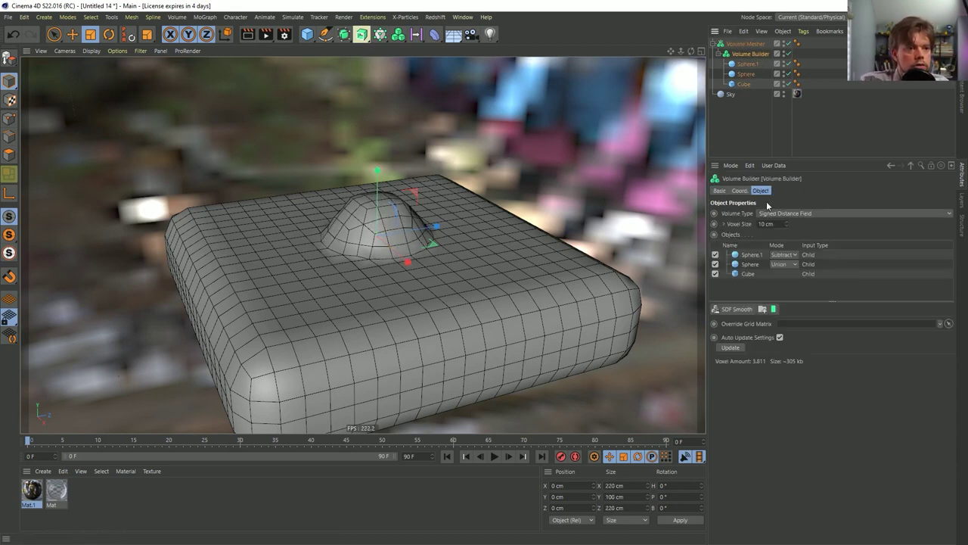
{"action": "type", "text": "5"}
{"action": "key", "text": "Return"}
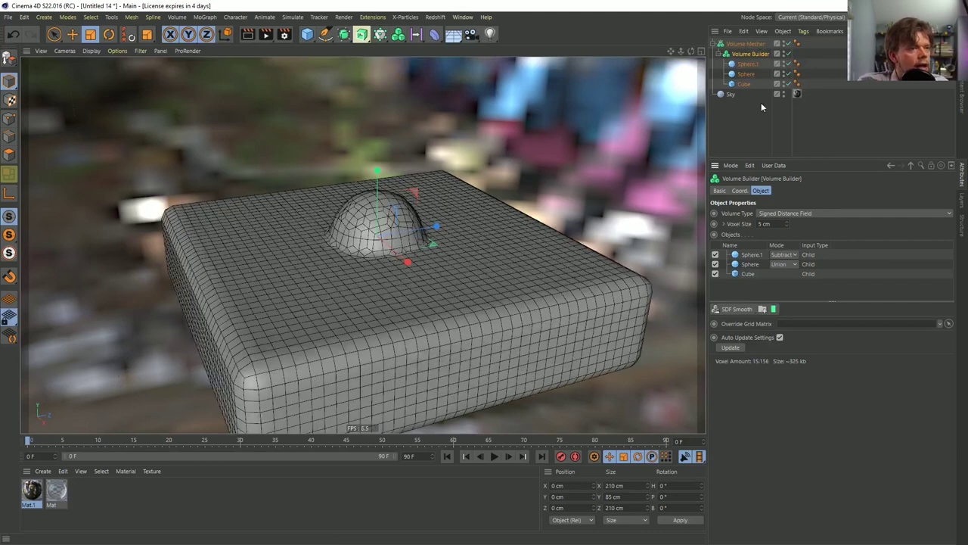
{"action": "left_click", "coordinate": [749, 64]}
{"action": "left_click_drag", "start_coordinate": [546, 156], "coordinate": [527, 183]}
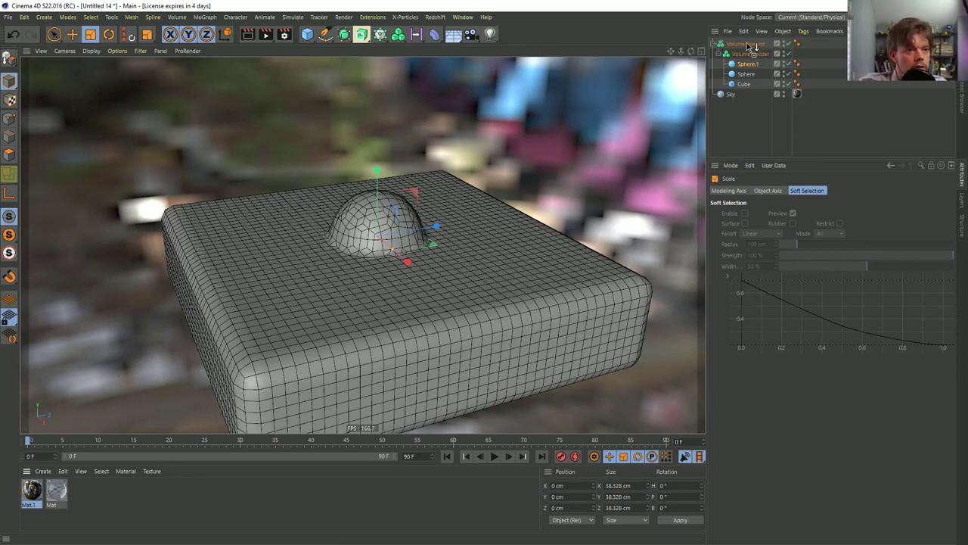
- Assign the Mat glass material to the Volume Mesher and preview it over the debris HDRI
{"action": "left_click_drag", "start_coordinate": [747, 42], "coordinate": [748, 44]}
{"action": "key", "text": "alt+r"}
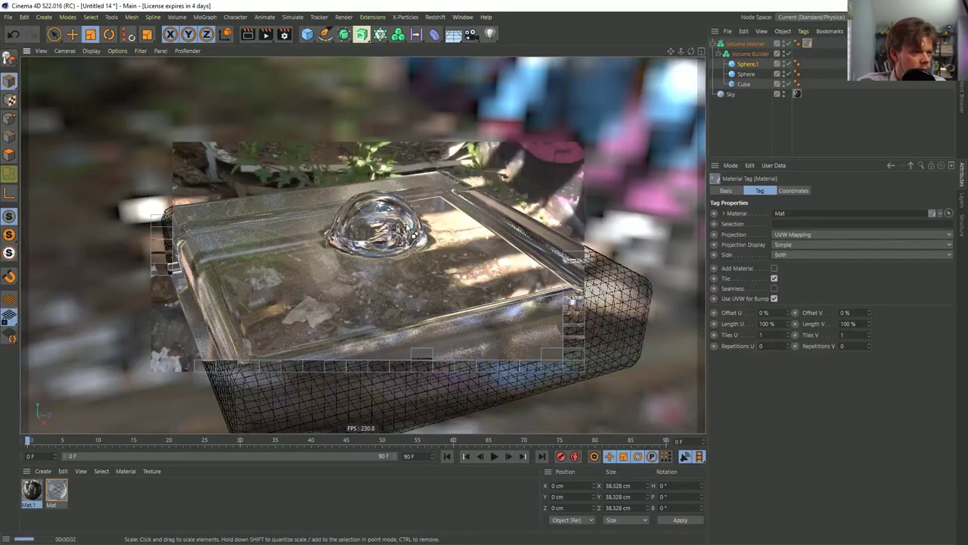
{"action": "key", "text": "ctrl+r"}
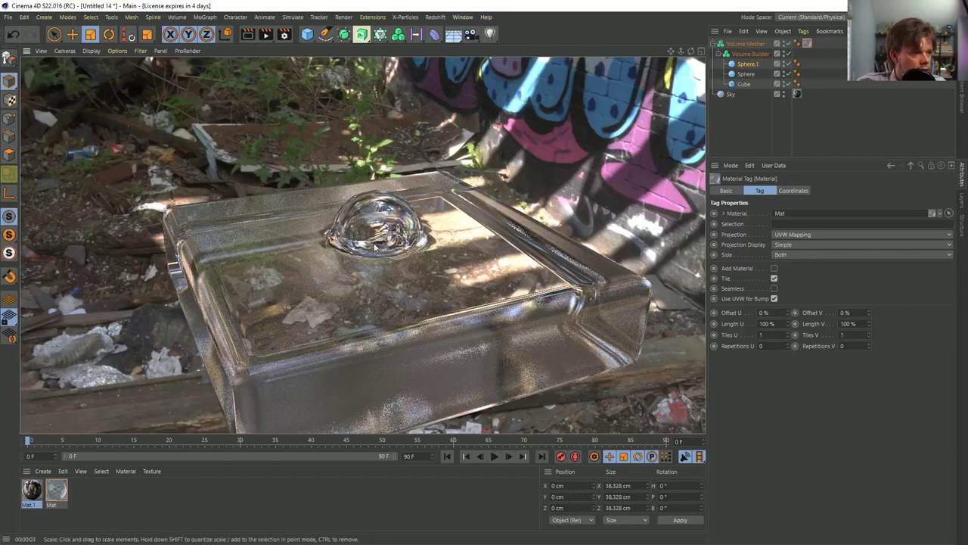
{"action": "left_click", "coordinate": [753, 65]}
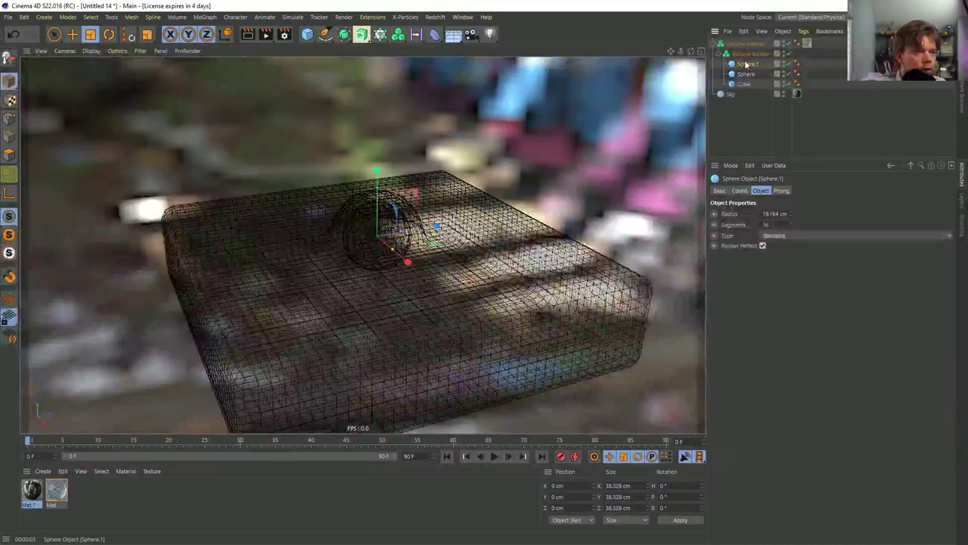
- Select Sphere.1 and Sphere together and keyframe their P.Y at 0 cm on frame 45
{"action": "key", "text": "e"}
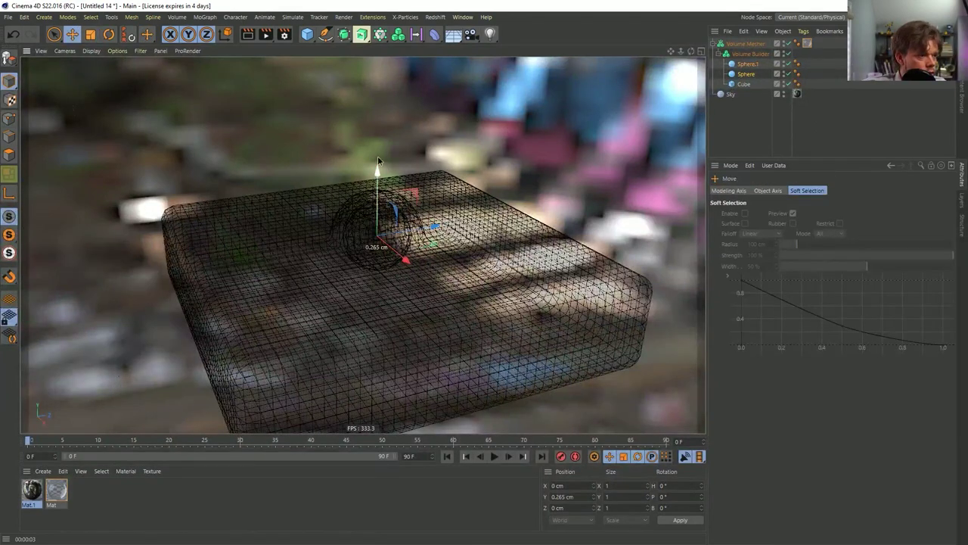
{"action": "left_click_drag", "start_coordinate": [378, 155], "coordinate": [426, 180]}
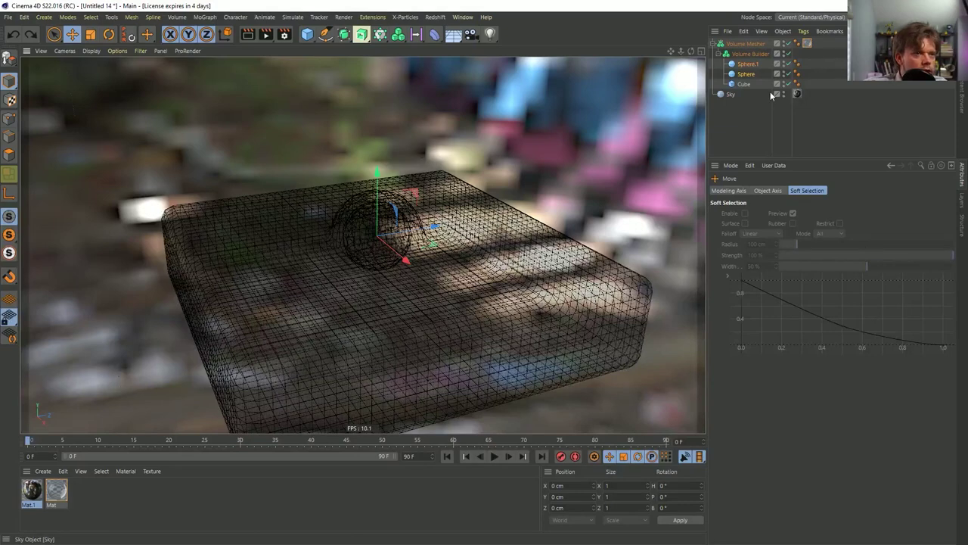
{"action": "left_click", "coordinate": [748, 64]}
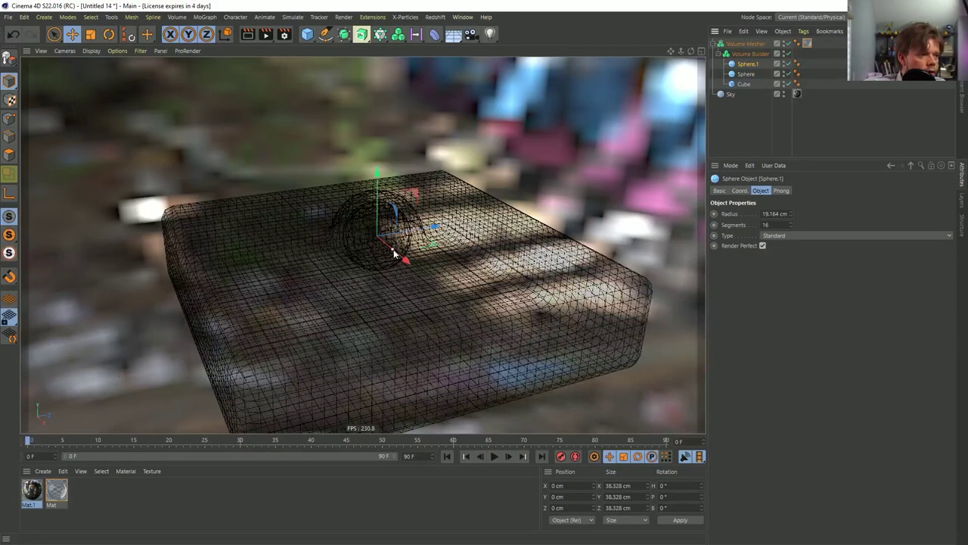
{"action": "left_click", "coordinate": [747, 74], "text": "ctrl"}
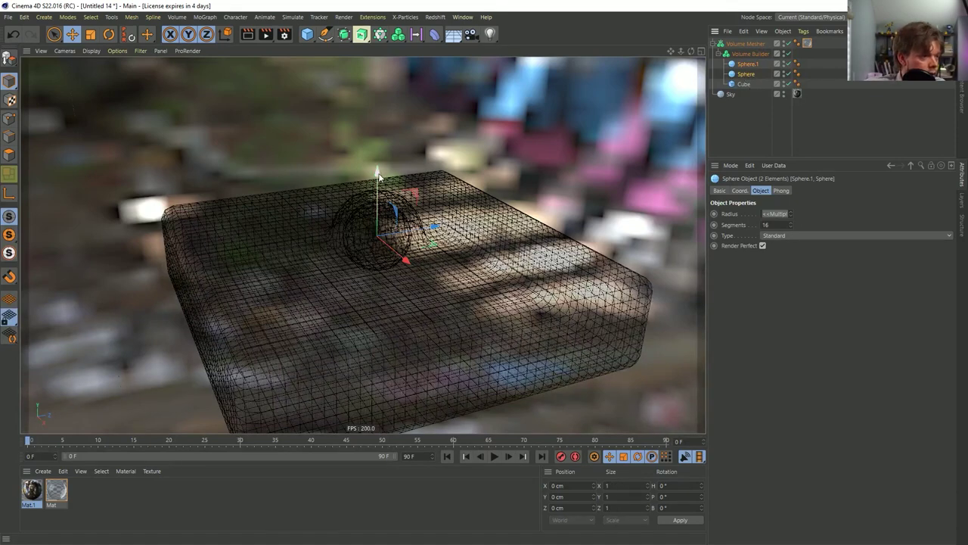
{"action": "left_click", "coordinate": [348, 445]}
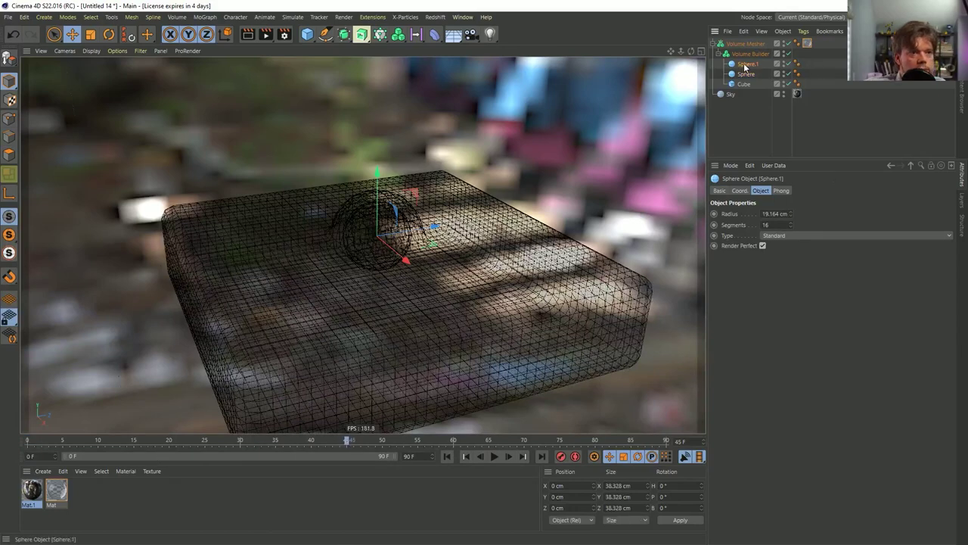
{"action": "left_click", "coordinate": [739, 191]}
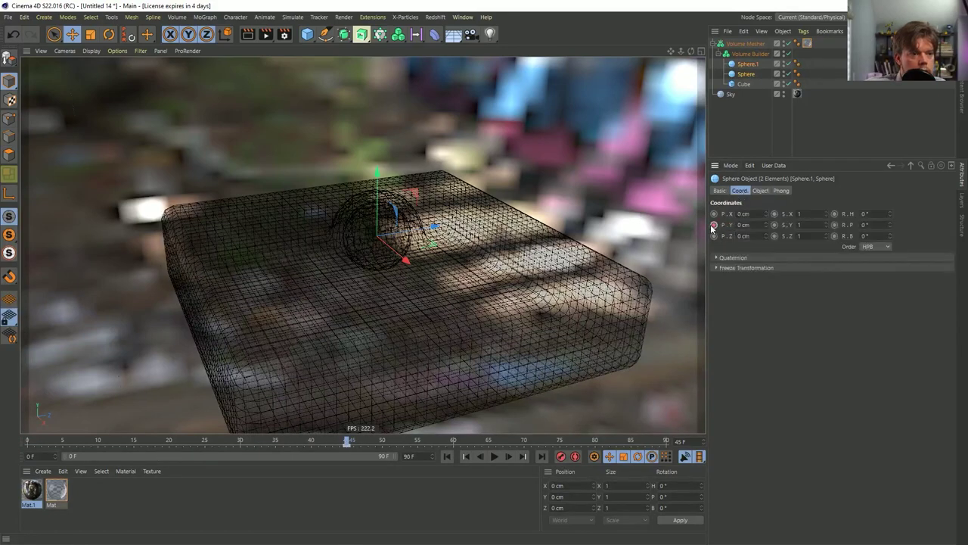
{"action": "left_click", "coordinate": [714, 225]}
- At frame 0, lift both spheres to 82.274 cm, keyframe P.Y, and play back
{"action": "key", "text": "shift+f"}
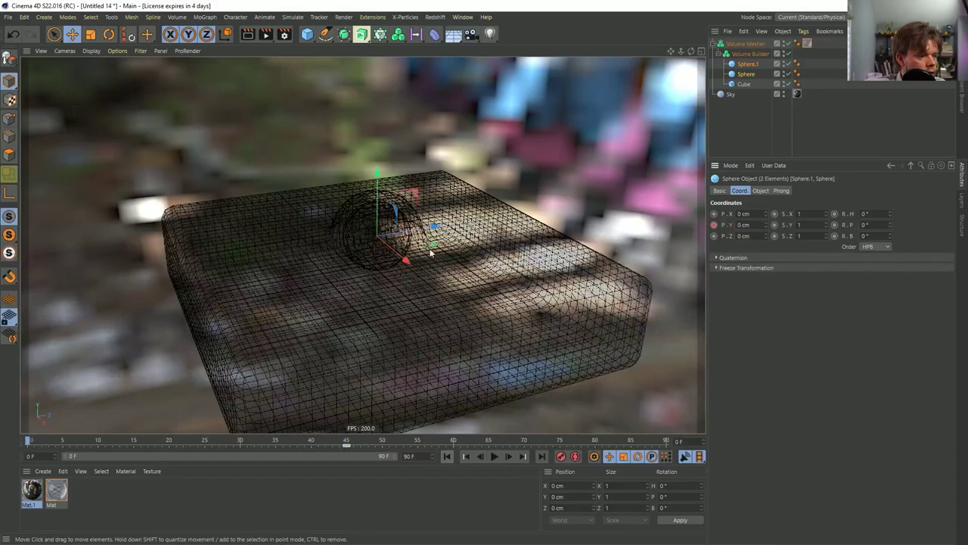
{"action": "left_click_drag", "start_coordinate": [385, 174], "coordinate": [384, 37]}
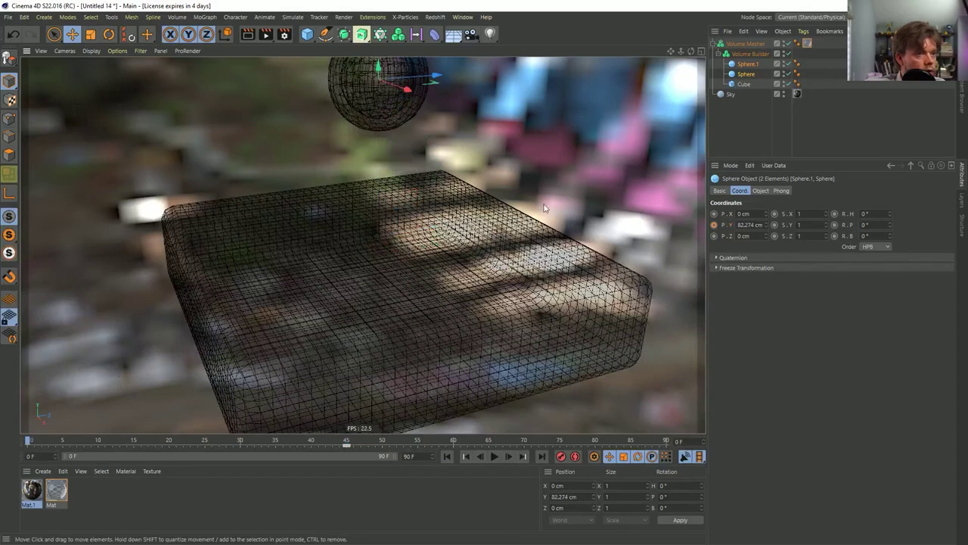
{"action": "left_click", "coordinate": [714, 225]}
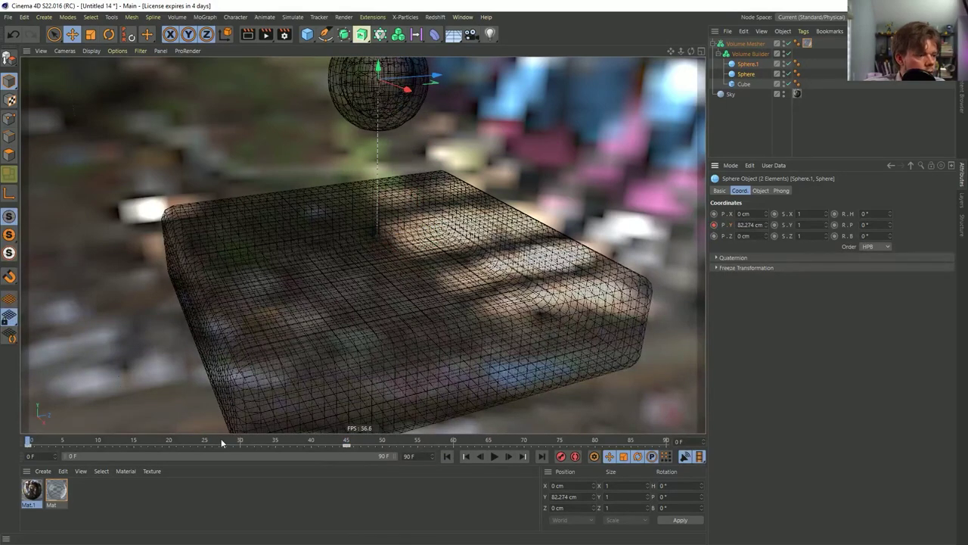
{"action": "left_click", "coordinate": [494, 456]}
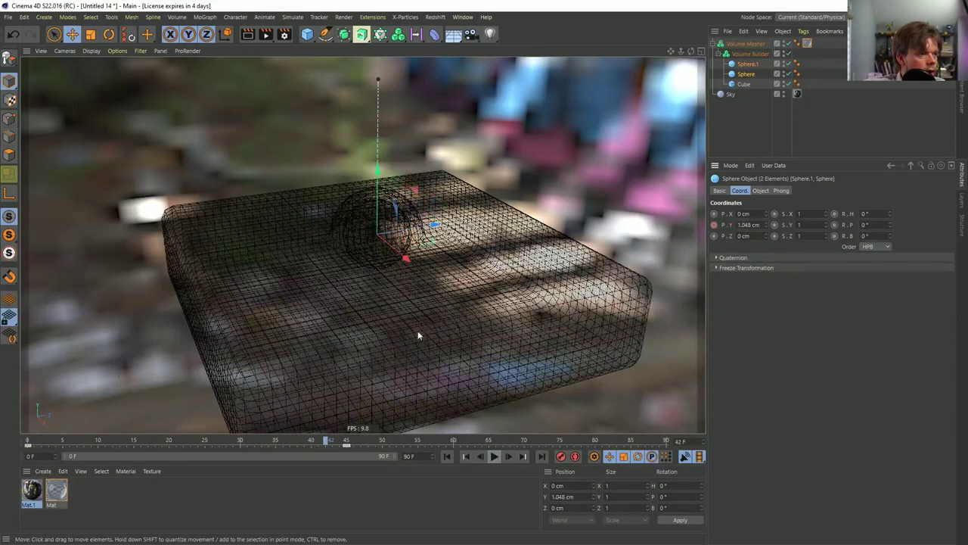
{"action": "key", "text": "F8"}
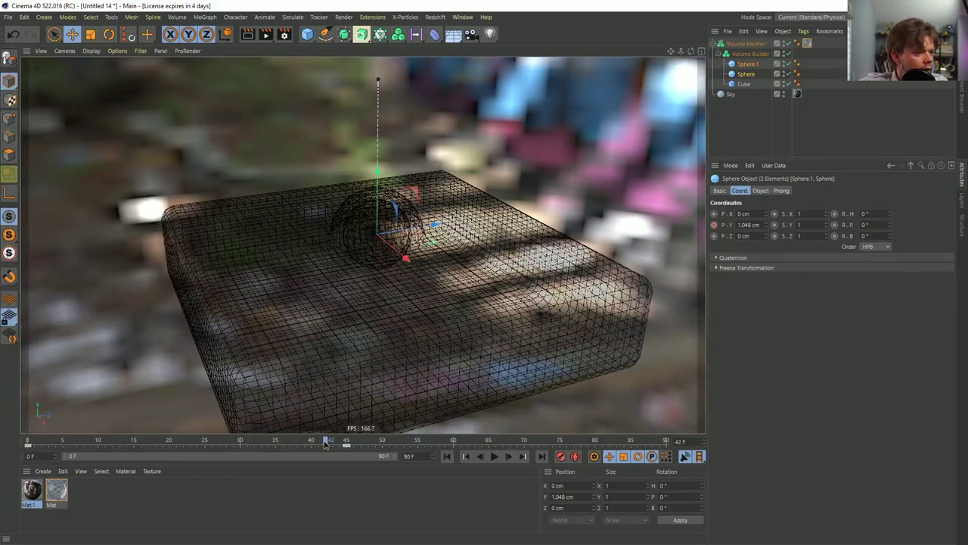
{"action": "left_click_drag", "start_coordinate": [326, 445], "coordinate": [28, 444]}
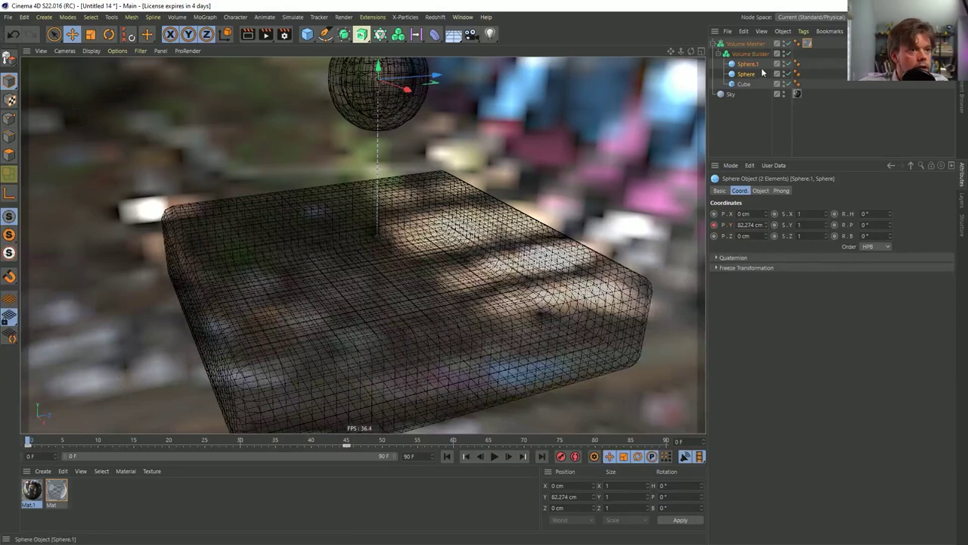
- Animate Sphere.1's radius growing from 0 cm to 19.164 cm and play it back
{"action": "left_click", "coordinate": [346, 441]}
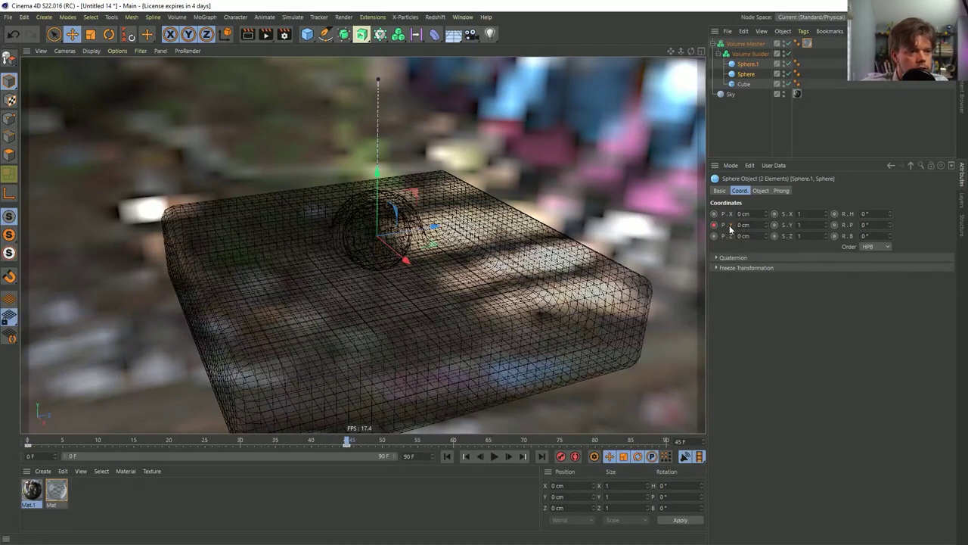
{"action": "left_click", "coordinate": [746, 65]}
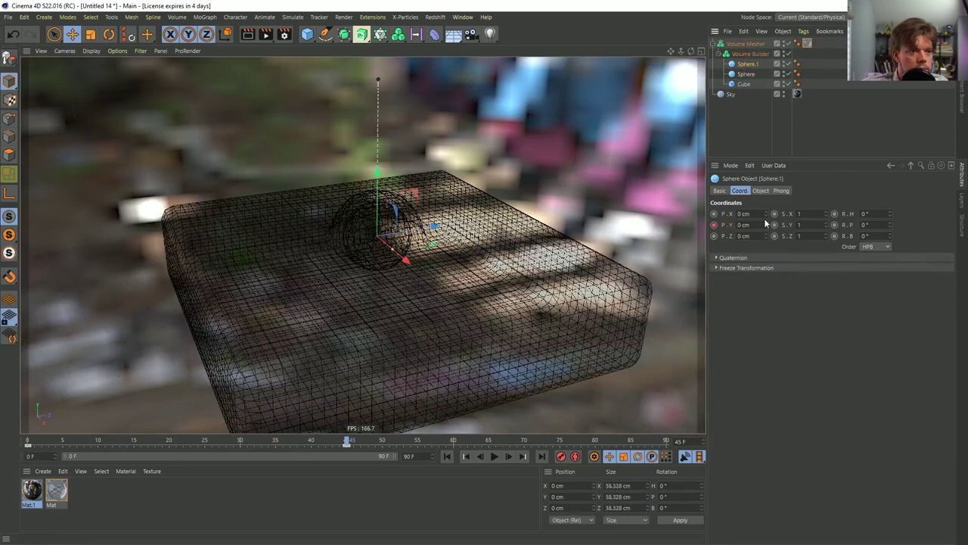
{"action": "left_click", "coordinate": [760, 191]}
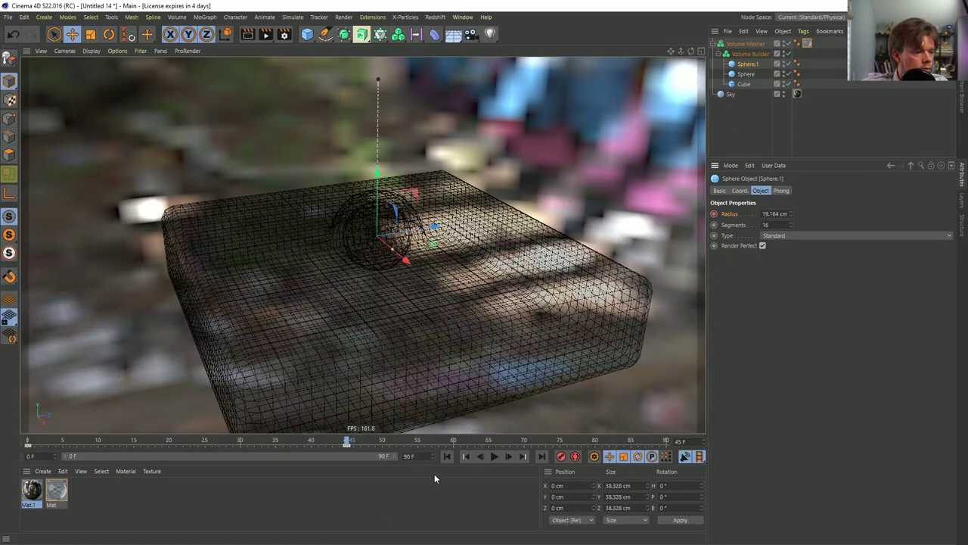
{"action": "left_click_drag", "start_coordinate": [347, 442], "coordinate": [277, 447]}
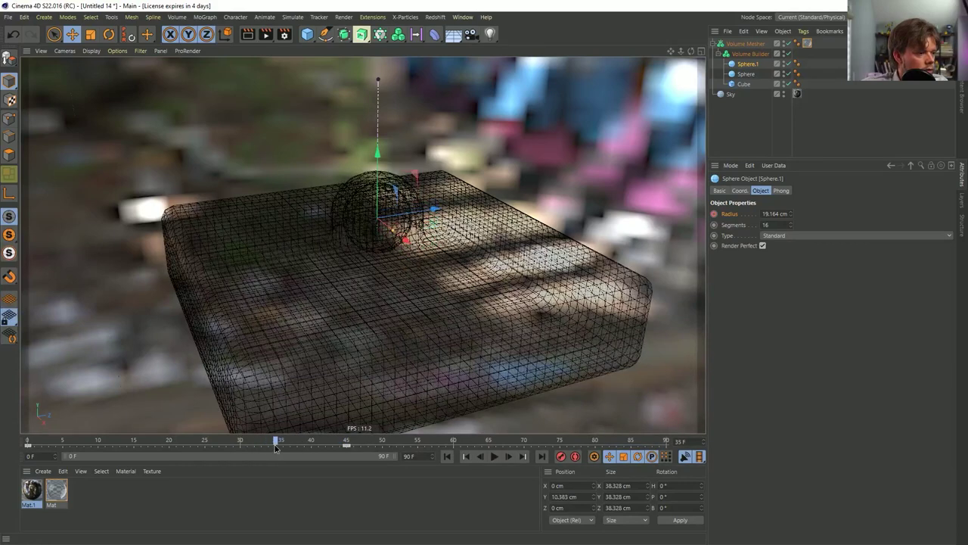
{"action": "left_click_drag", "start_coordinate": [792, 216], "coordinate": [857, 221]}
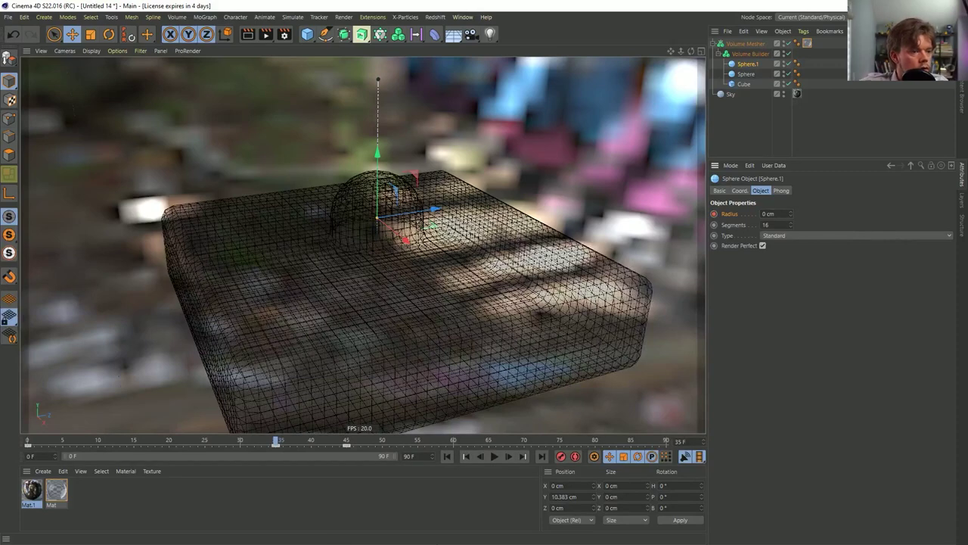
{"action": "left_click", "coordinate": [496, 457]}
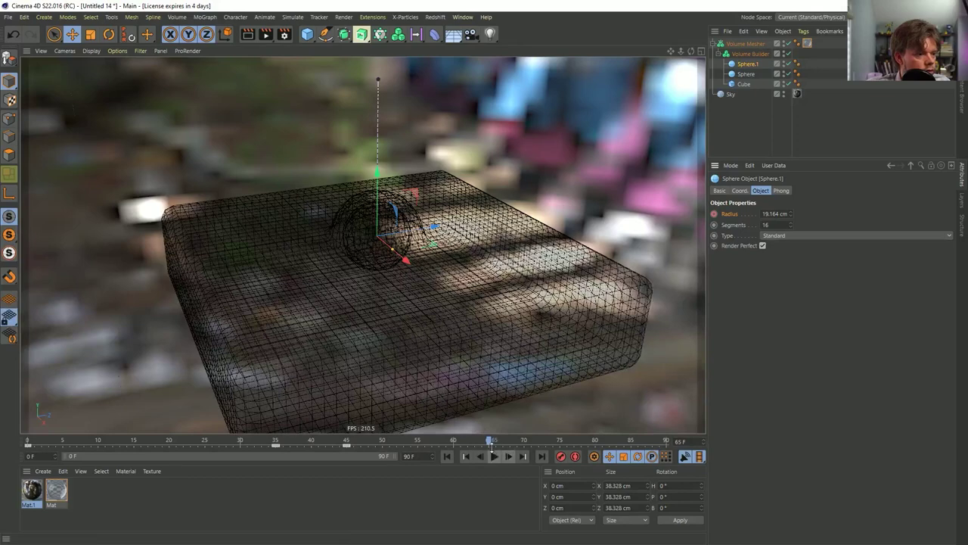
{"action": "left_click_drag", "start_coordinate": [431, 440], "coordinate": [347, 441]}
- Keyframe Sphere.1's P.Y at -27.284 cm on frame 55 and 0 cm on frame 75
{"action": "left_click", "coordinate": [747, 74], "text": "ctrl"}
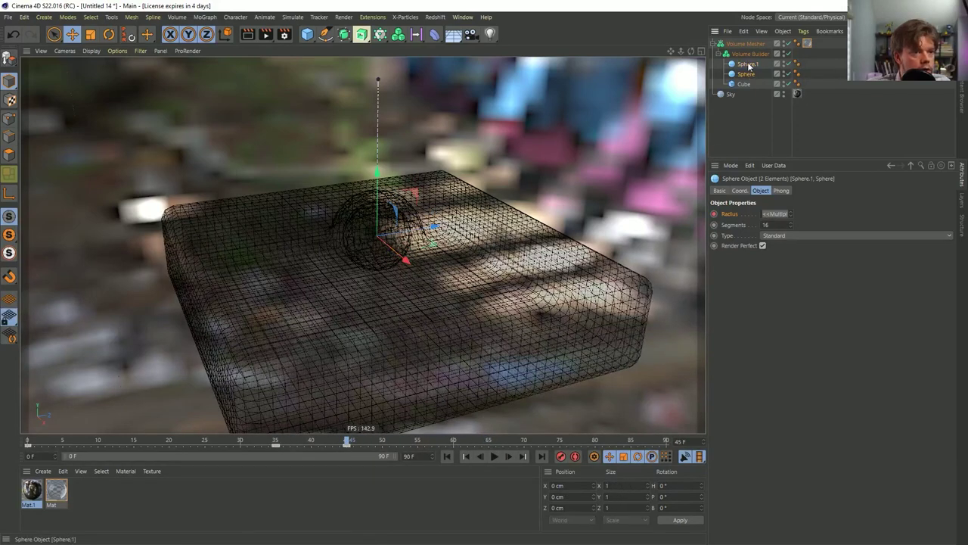
{"action": "left_click_drag", "start_coordinate": [327, 445], "coordinate": [485, 444]}
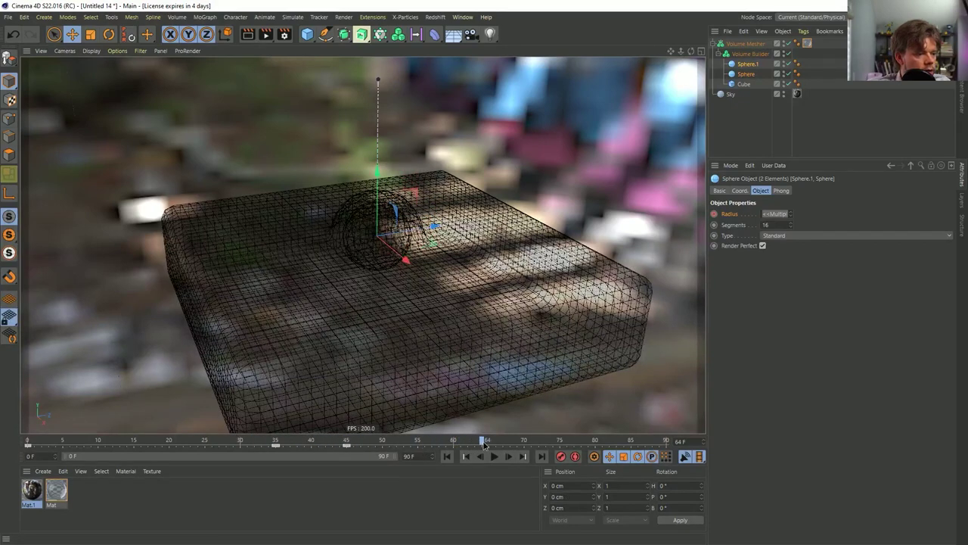
{"action": "left_click", "coordinate": [741, 190]}
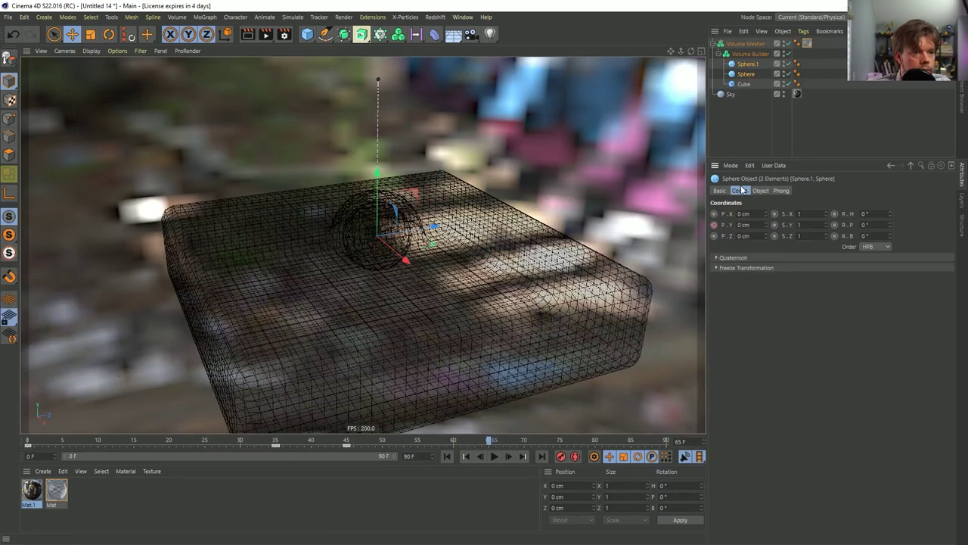
{"action": "left_click", "coordinate": [363, 442]}
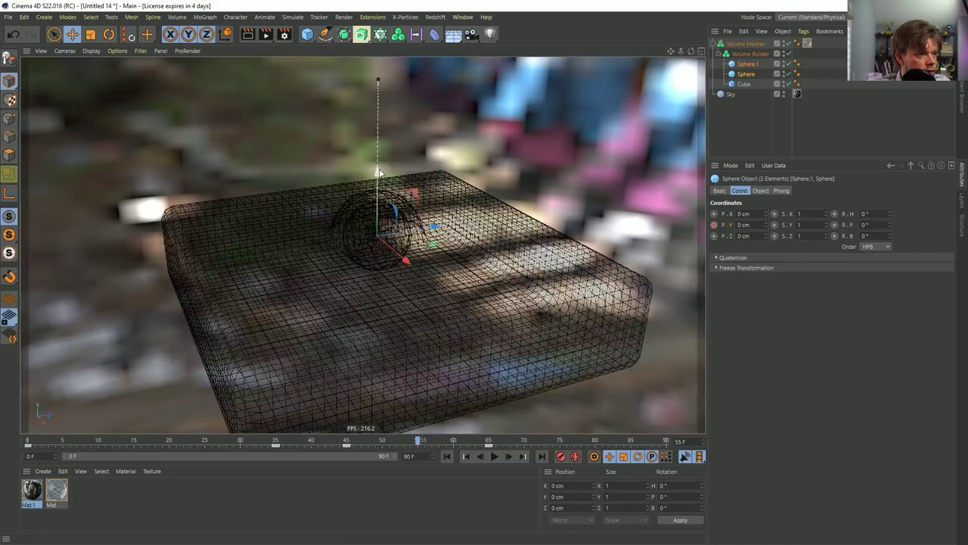
{"action": "left_click_drag", "start_coordinate": [380, 172], "coordinate": [375, 225]}
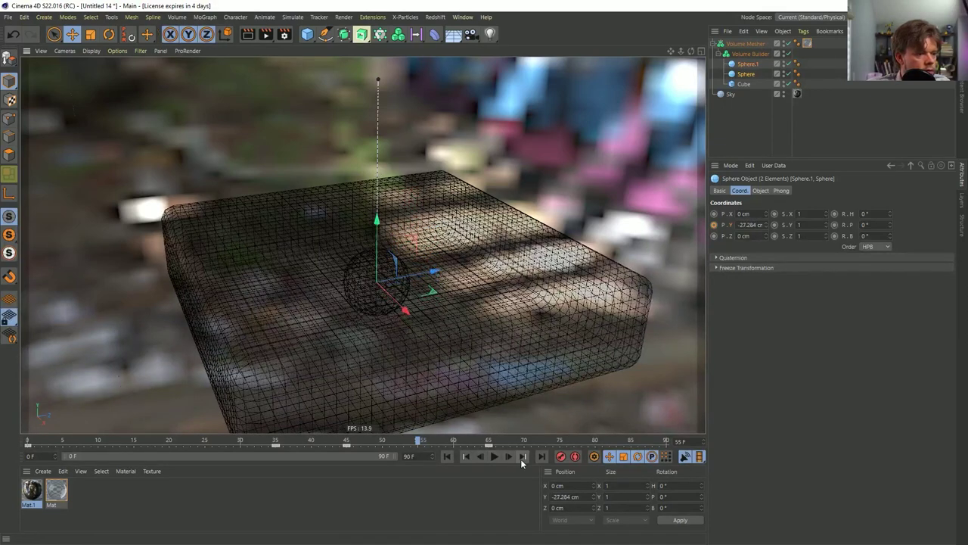
{"action": "left_click", "coordinate": [561, 456]}
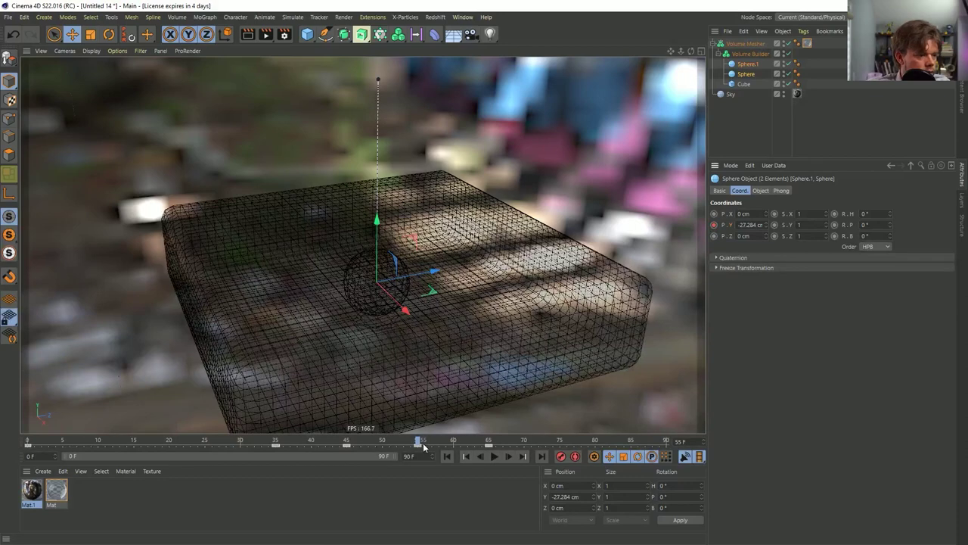
{"action": "left_click_drag", "start_coordinate": [423, 447], "coordinate": [502, 446]}
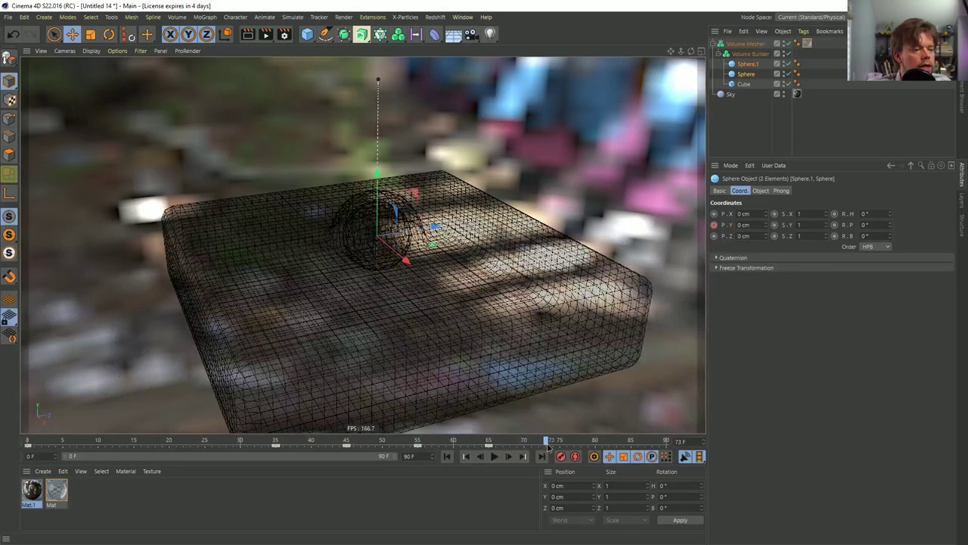
{"action": "left_click", "coordinate": [714, 225]}
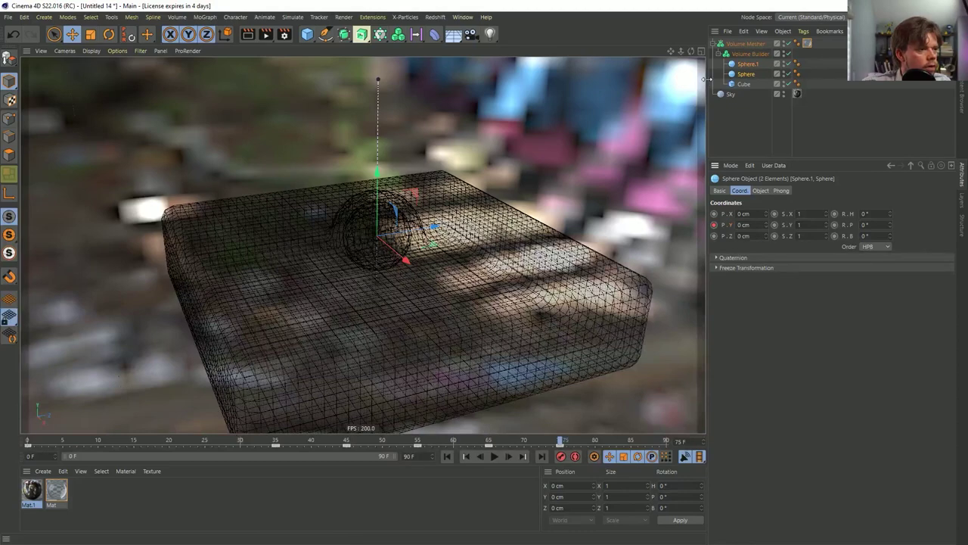
- Duplicate Sphere.1 as a subtracting Sphere.2, raised toward the slab's top with radius 0 cm
{"action": "left_click", "coordinate": [751, 65]}
{"action": "left_click_drag", "start_coordinate": [754, 59], "coordinate": [753, 65], "text": "ctrl"}
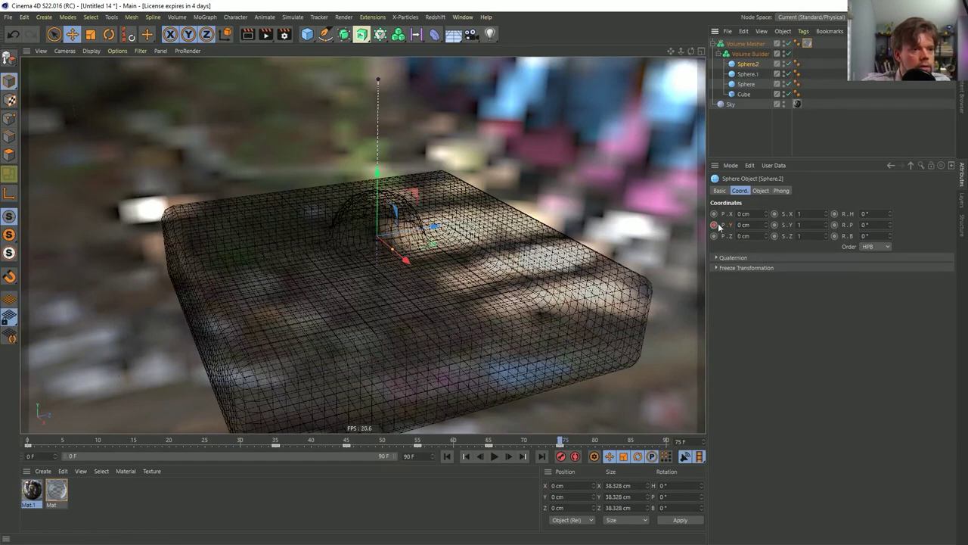
{"action": "left_click", "coordinate": [759, 190]}
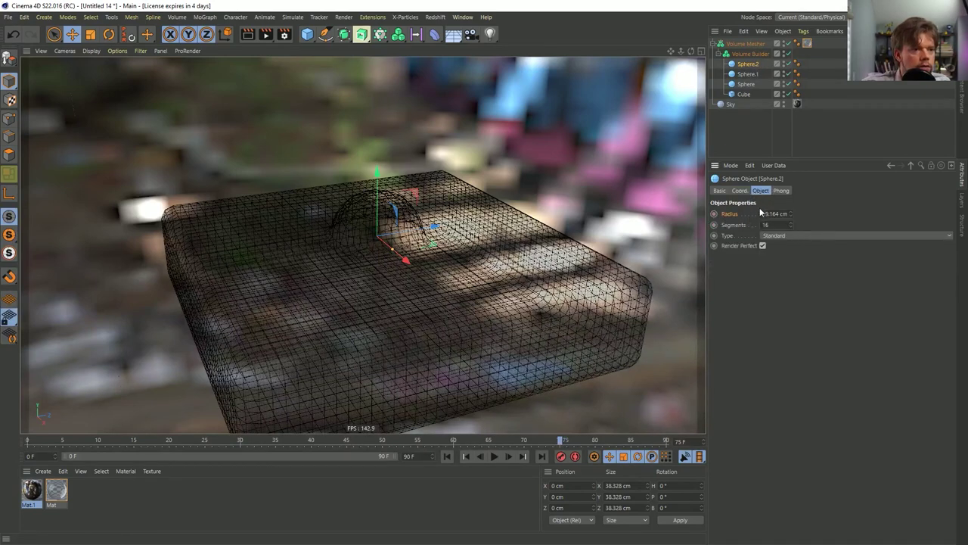
{"action": "left_click", "coordinate": [750, 53]}
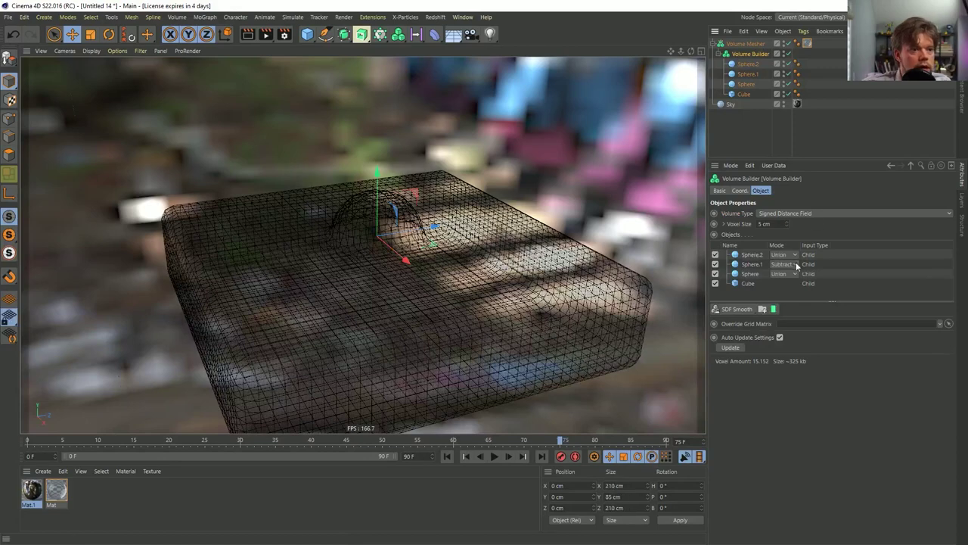
{"action": "left_click", "coordinate": [784, 255]}
{"action": "left_click", "coordinate": [788, 281]}
{"action": "left_click", "coordinate": [749, 64]}
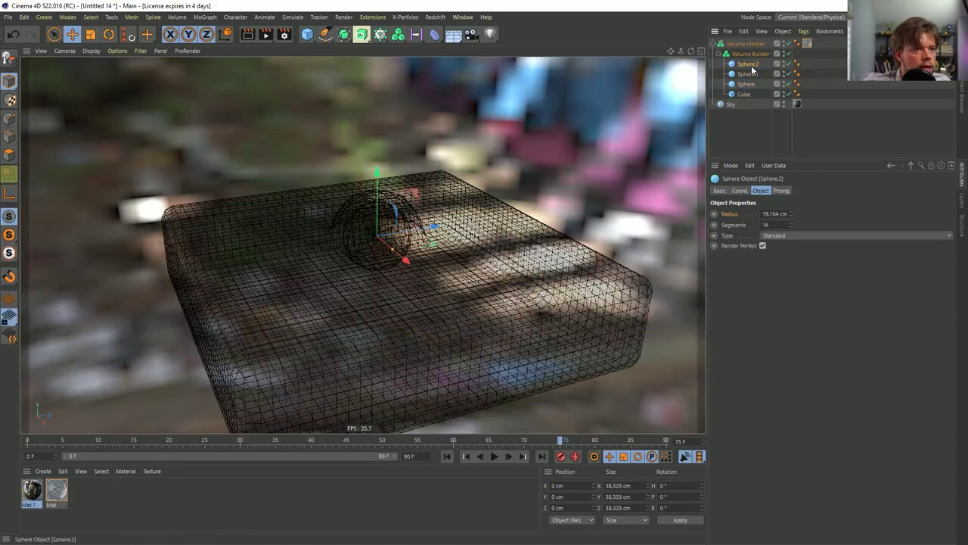
{"action": "left_click_drag", "start_coordinate": [379, 212], "coordinate": [386, 140]}
{"action": "left_click_drag", "start_coordinate": [406, 222], "coordinate": [377, 203]}
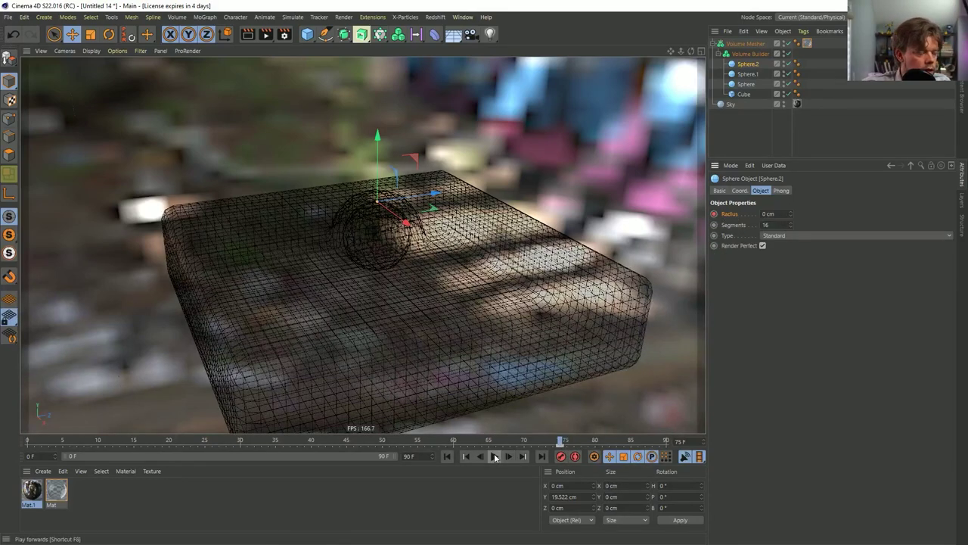
- Rename the three spheres Shell, Air and Air Hole
{"action": "left_click", "coordinate": [747, 74]}
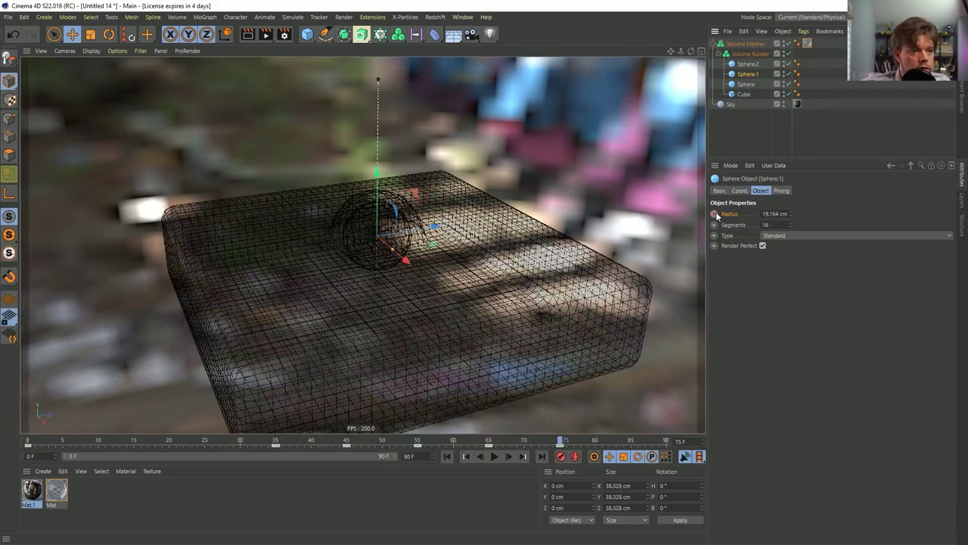
{"action": "double_click", "coordinate": [747, 84]}
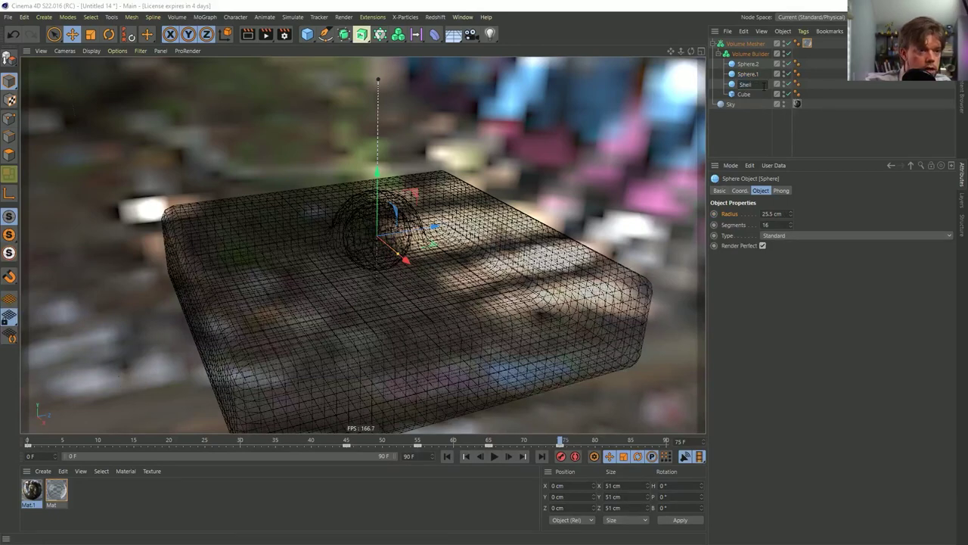
{"action": "key", "text": "shift+Tab"}
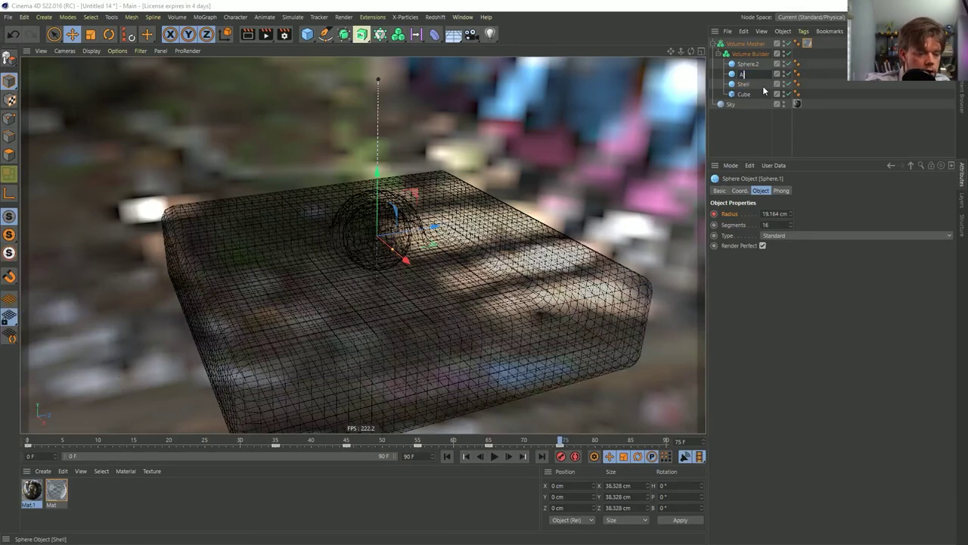
{"action": "type", "text": "Air"}
{"action": "key", "text": "shift+Tab"}
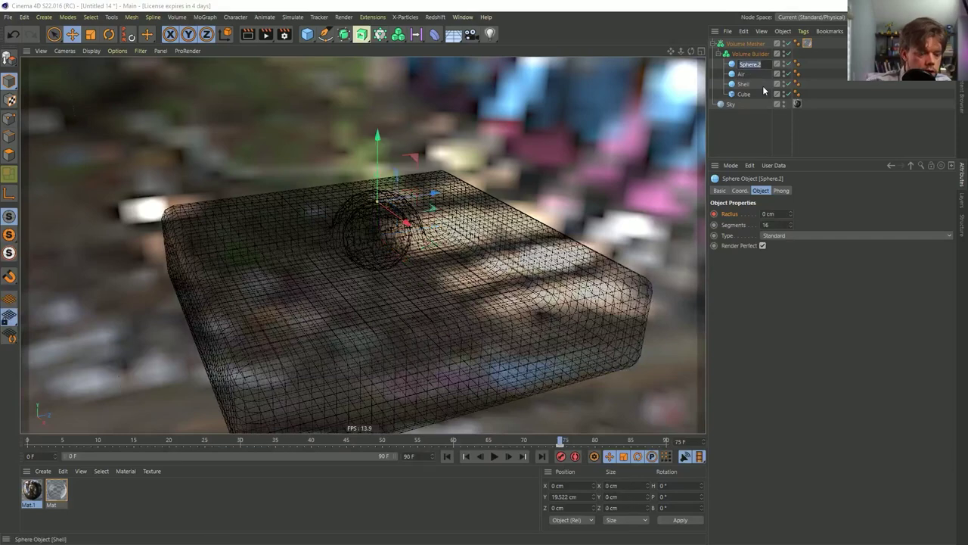
{"action": "type", "text": "Air Hole"}
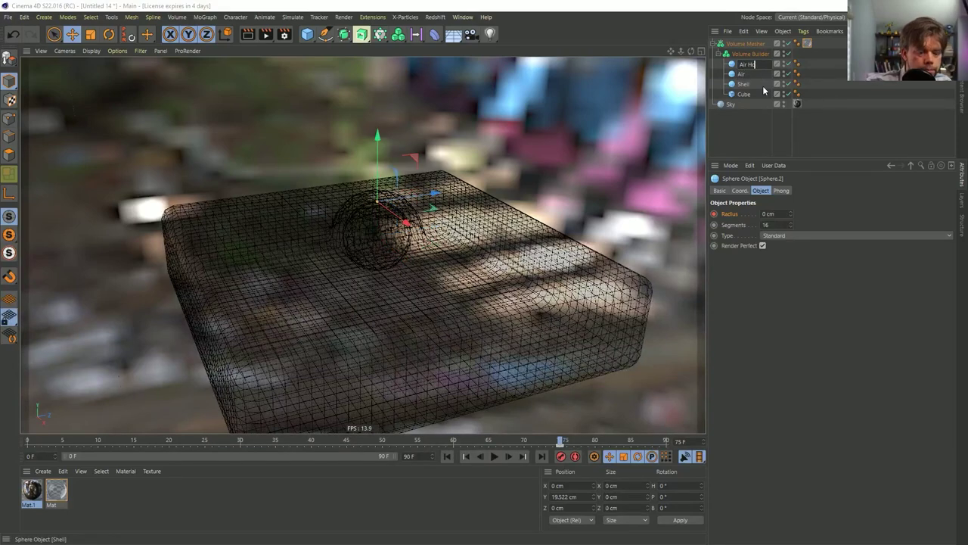
{"action": "key", "text": "Return"}
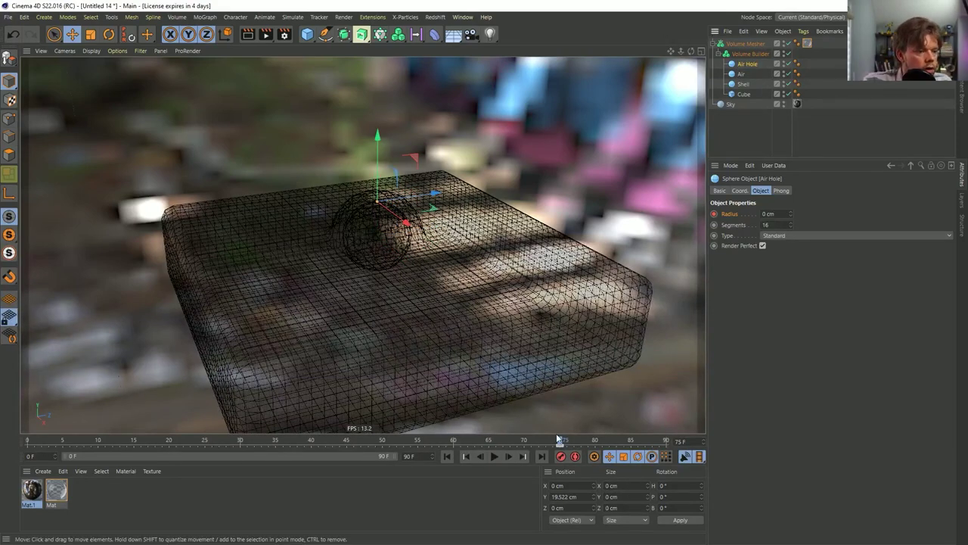
- At a later frame, enlarge the Air Hole sphere's radius so it dents the surface
{"action": "left_click_drag", "start_coordinate": [562, 443], "coordinate": [650, 451]}
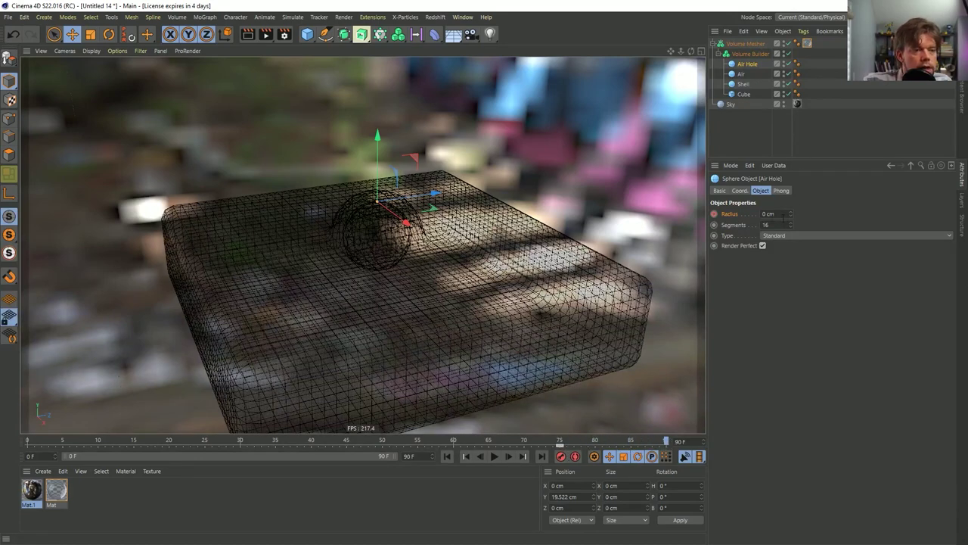
{"action": "left_click_drag", "start_coordinate": [377, 201], "coordinate": [407, 227]}
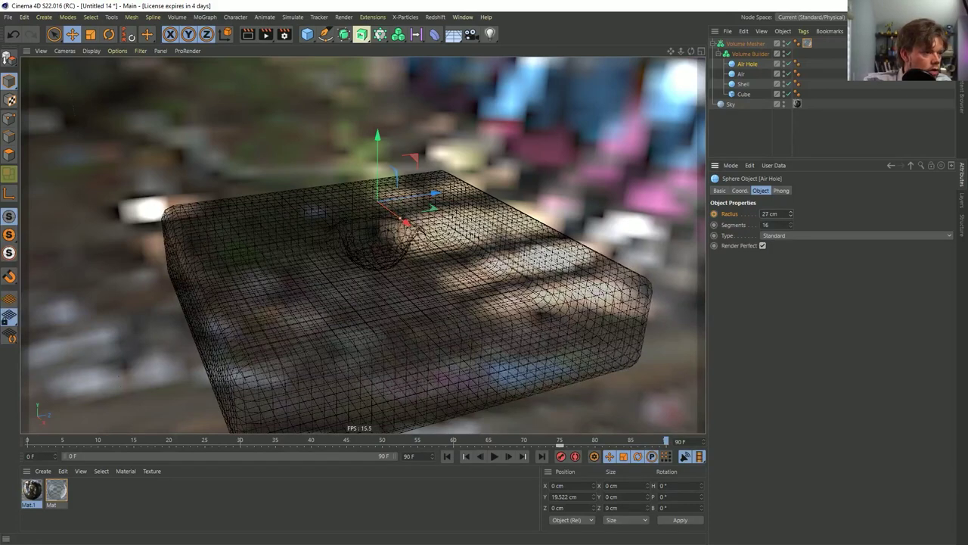
{"action": "left_click_drag", "start_coordinate": [792, 216], "coordinate": [793, 217]}
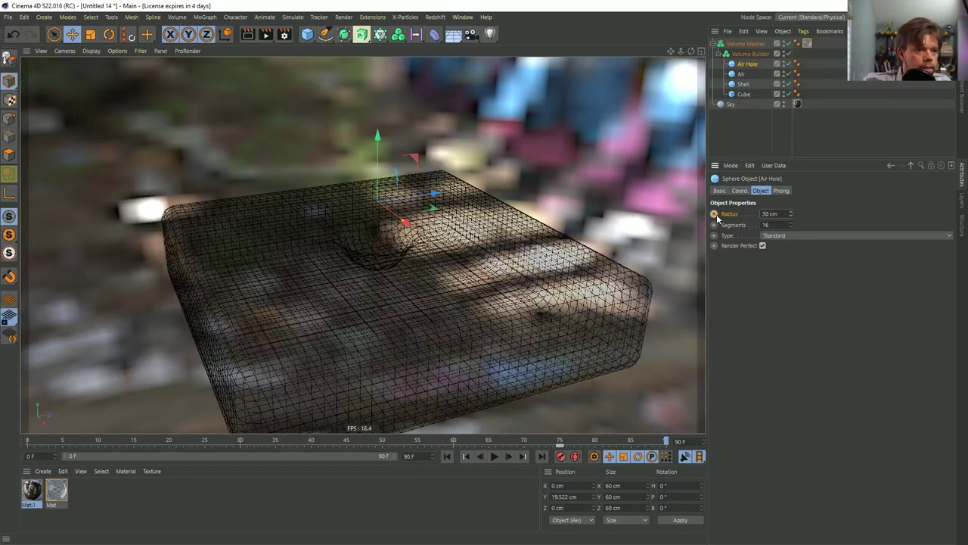
- Raise the Air sphere toward the surface at a later frame and keyframe its height
{"action": "left_click", "coordinate": [741, 74]}
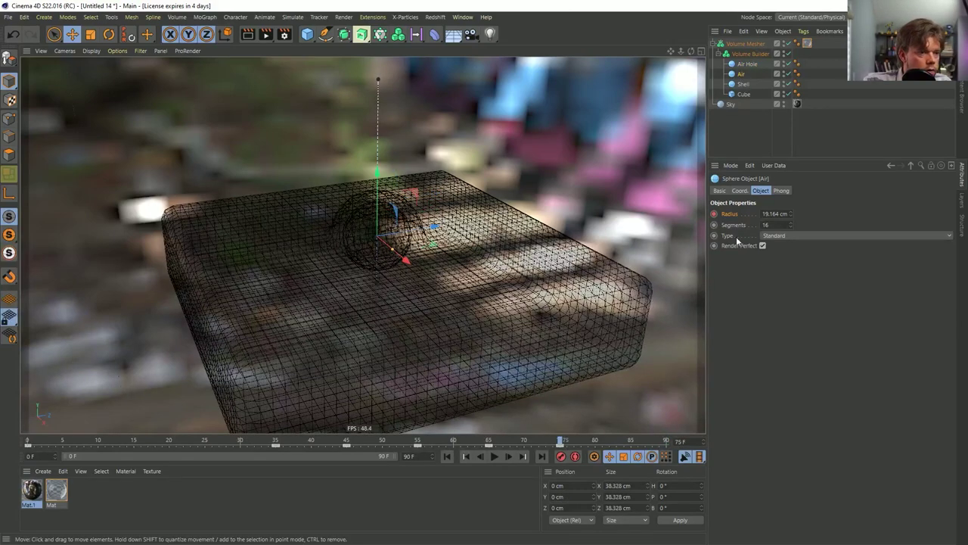
{"action": "left_click", "coordinate": [740, 191]}
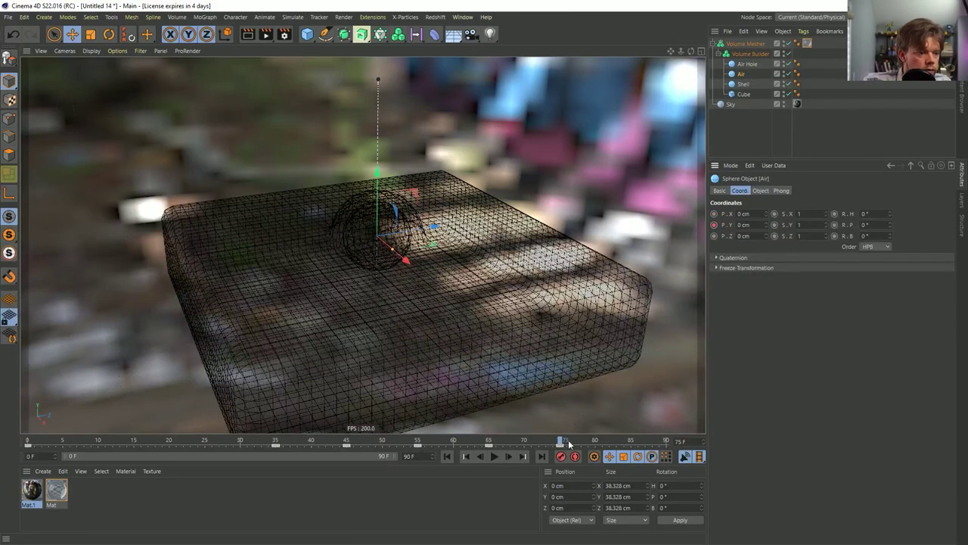
{"action": "left_click_drag", "start_coordinate": [564, 441], "coordinate": [665, 444]}
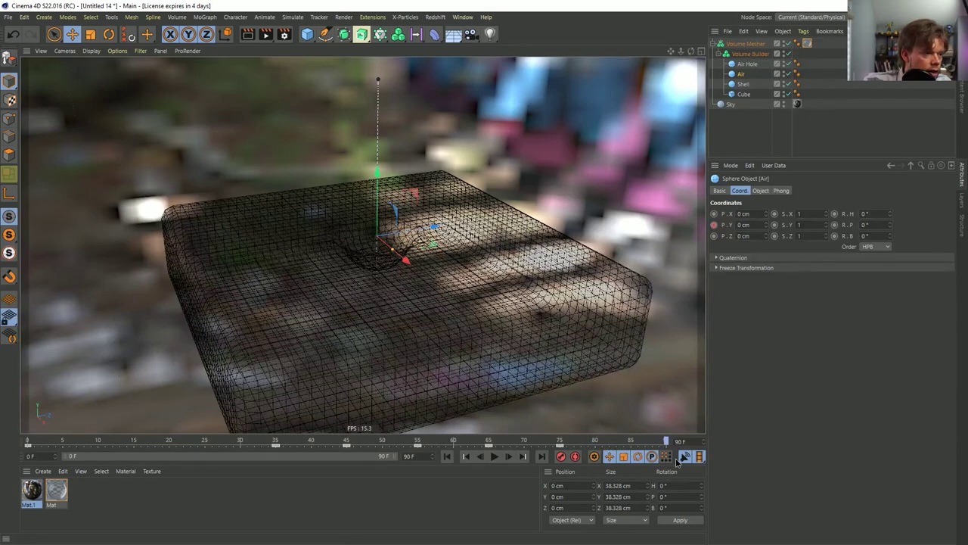
{"action": "left_click_drag", "start_coordinate": [383, 177], "coordinate": [384, 146]}
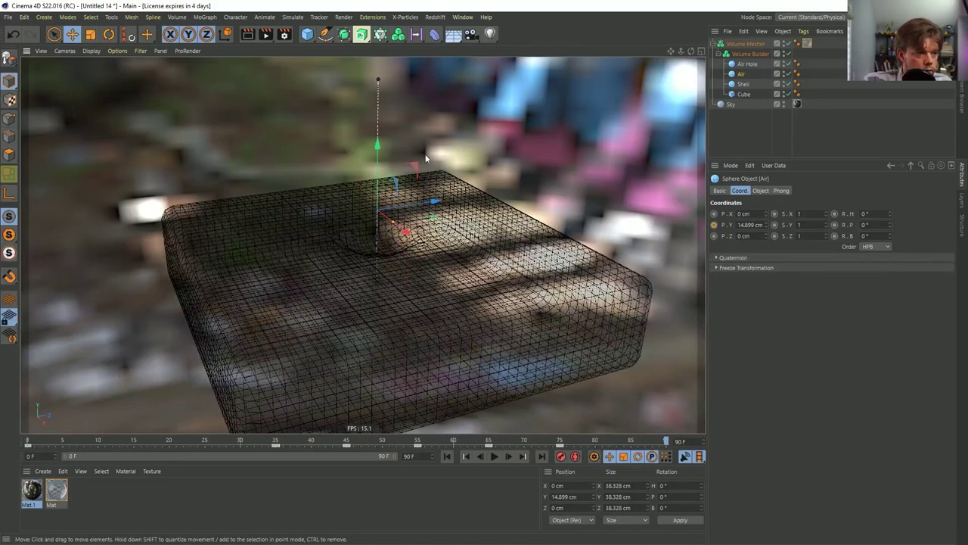
{"action": "left_click_drag", "start_coordinate": [378, 146], "coordinate": [377, 125]}
{"action": "left_click", "coordinate": [714, 226]}
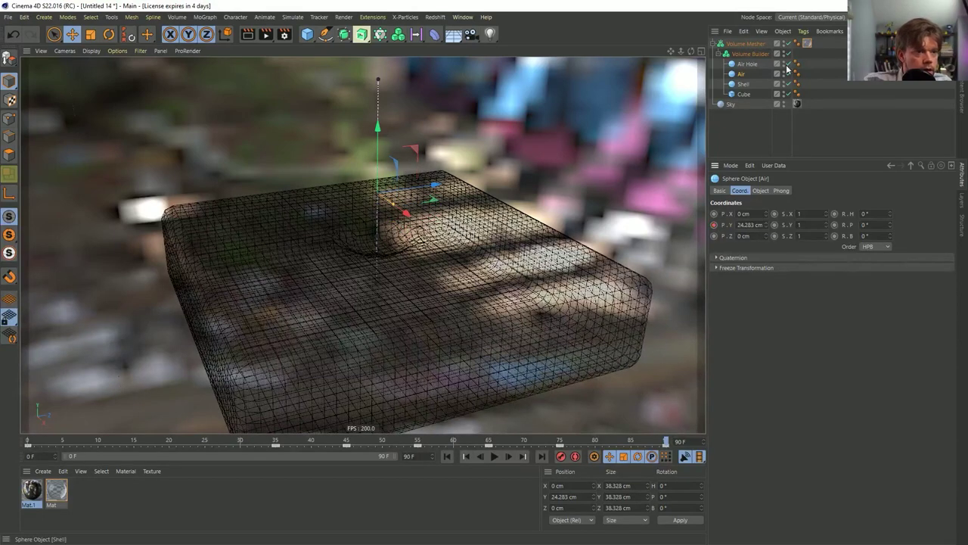
- Raise the Air Hole sphere higher at frame 90 and keyframe its Y position
{"action": "left_click", "coordinate": [746, 64]}
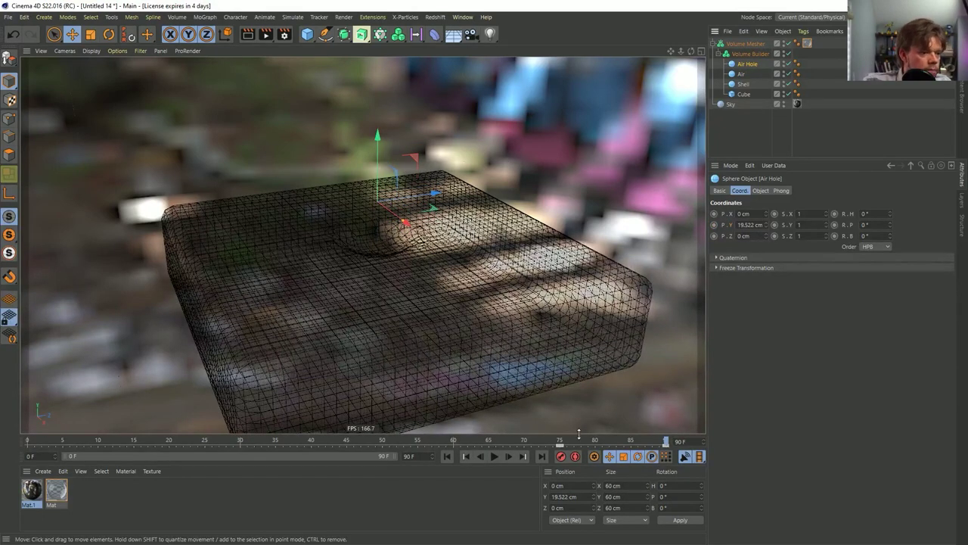
{"action": "left_click_drag", "start_coordinate": [566, 441], "coordinate": [669, 440]}
{"action": "left_click_drag", "start_coordinate": [382, 142], "coordinate": [408, 83]}
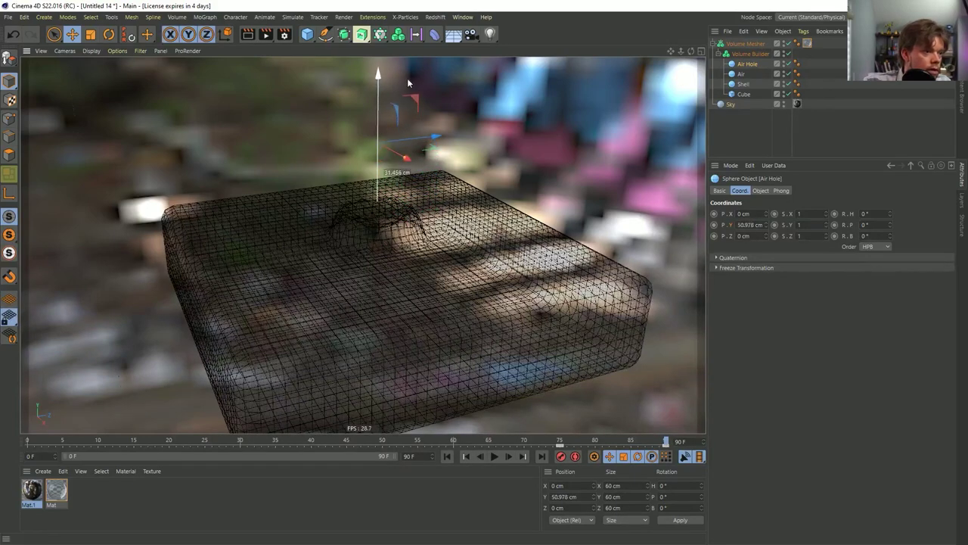
{"action": "left_click", "coordinate": [407, 78]}
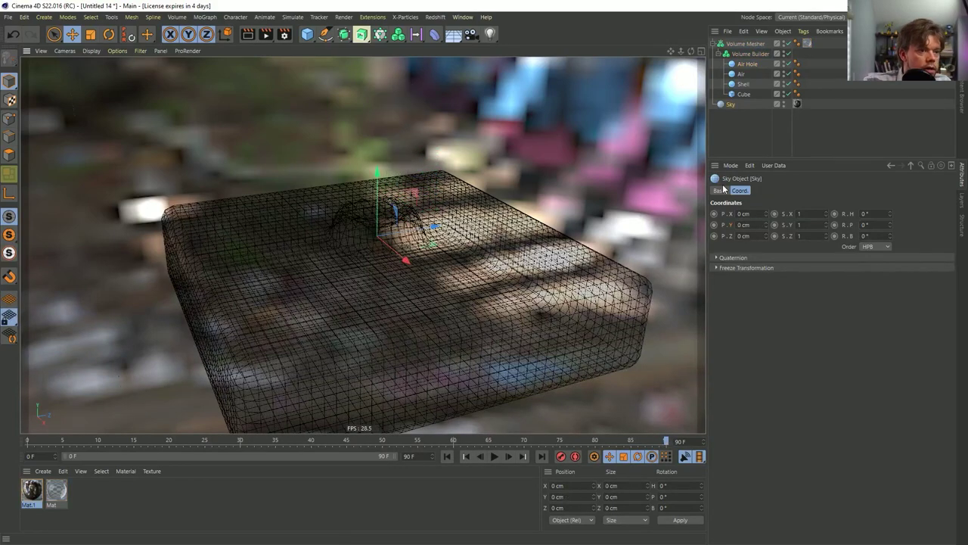
{"action": "left_click", "coordinate": [747, 65]}
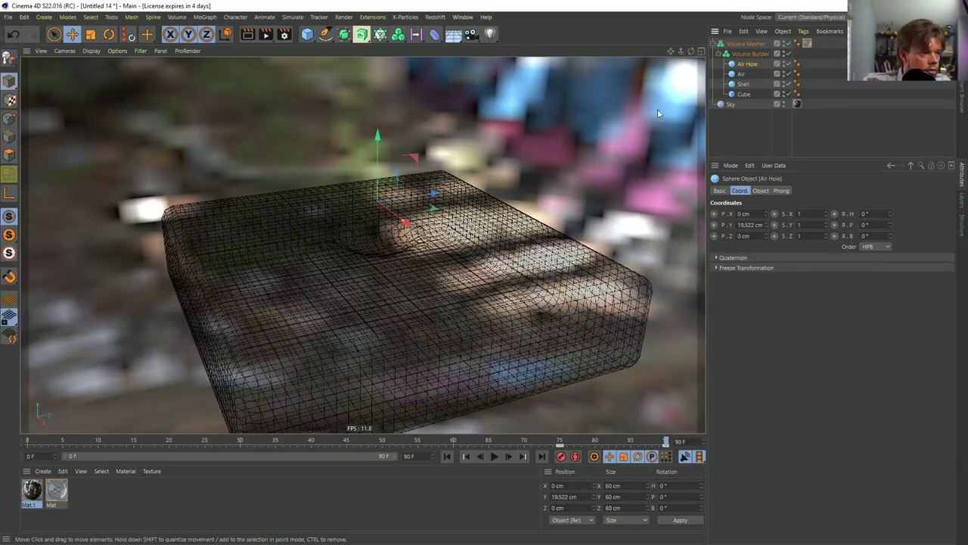
{"action": "left_click_drag", "start_coordinate": [381, 143], "coordinate": [381, 115]}
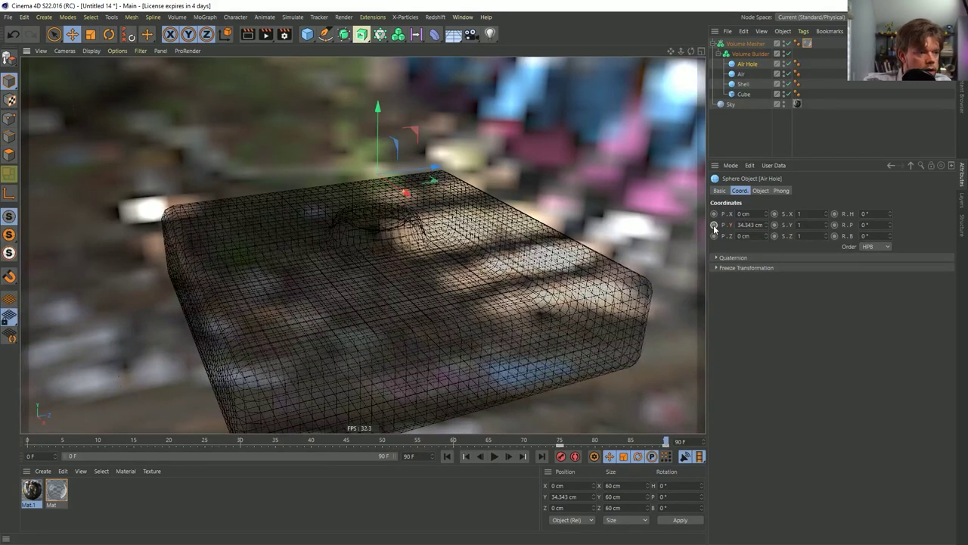
{"action": "left_click", "coordinate": [714, 225]}
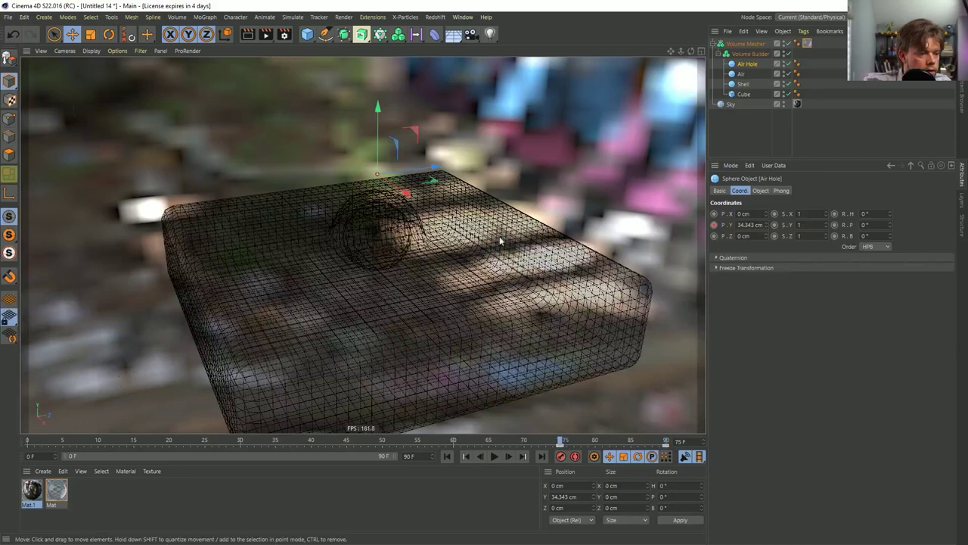
- Lower Air Hole to about Y 22.3 cm at frame 75, key it, and preview the motion
{"action": "left_click_drag", "start_coordinate": [384, 139], "coordinate": [395, 193]}
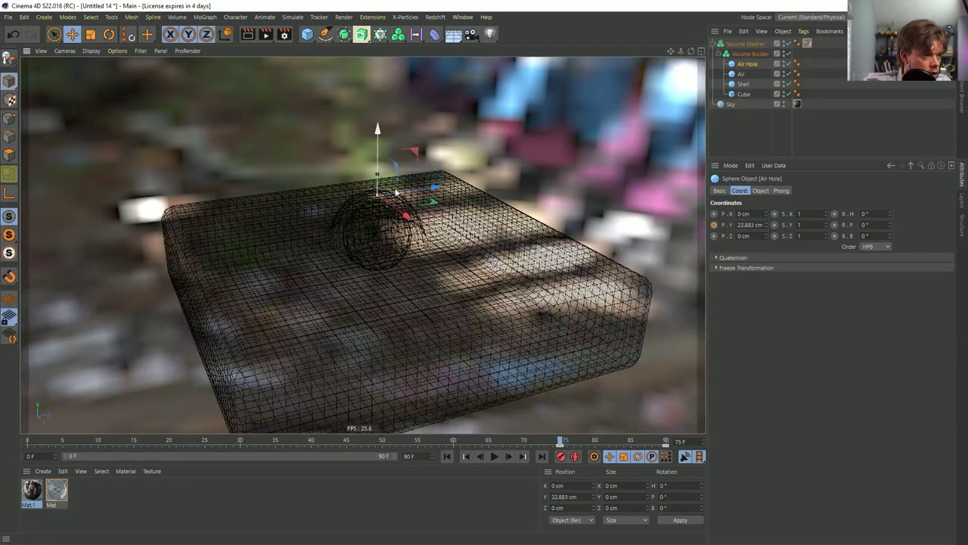
{"action": "left_click", "coordinate": [560, 456]}
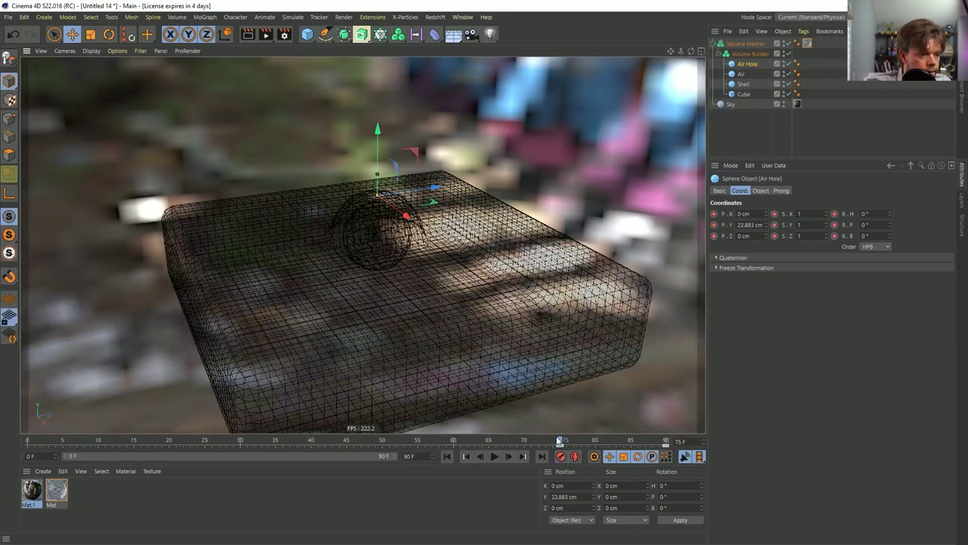
{"action": "key", "text": "ctrl+z"}
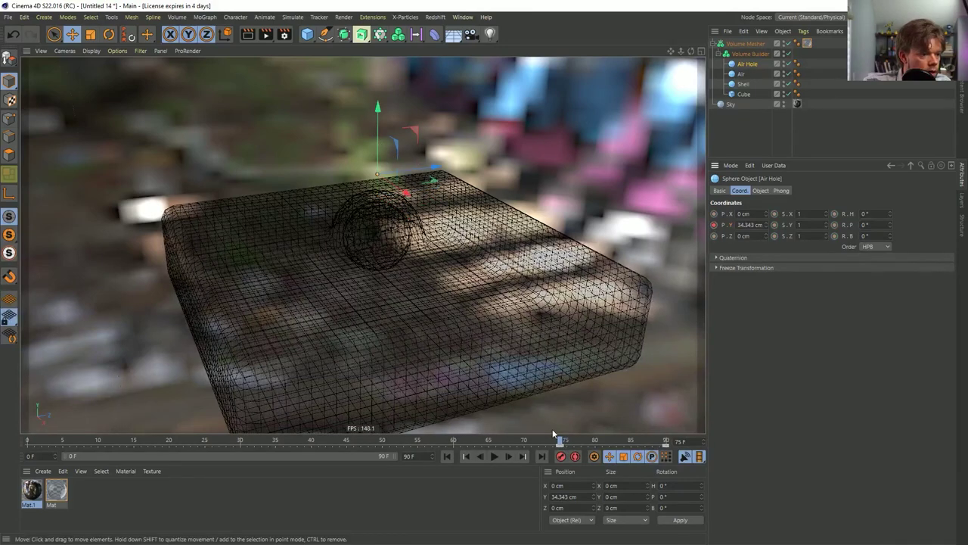
{"action": "left_click_drag", "start_coordinate": [389, 143], "coordinate": [387, 164]}
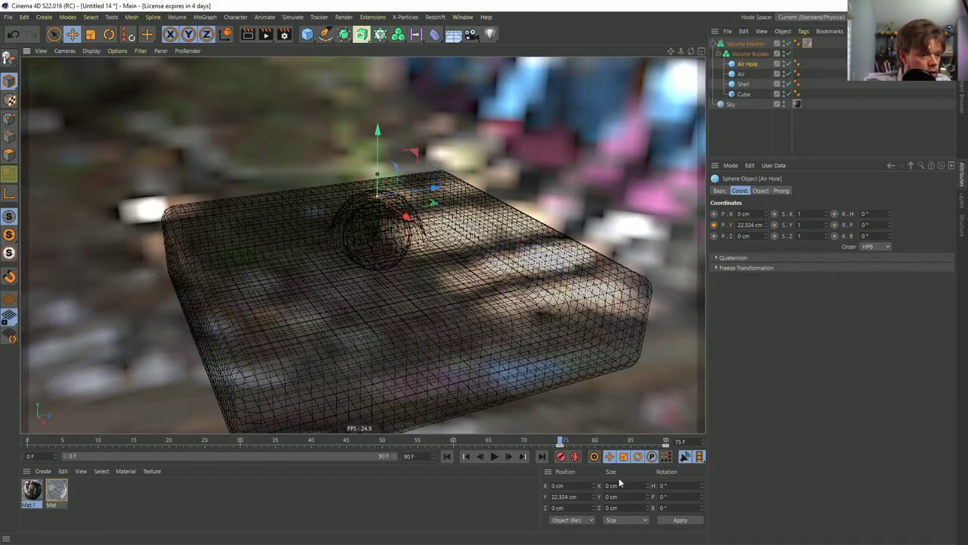
{"action": "left_click", "coordinate": [714, 225]}
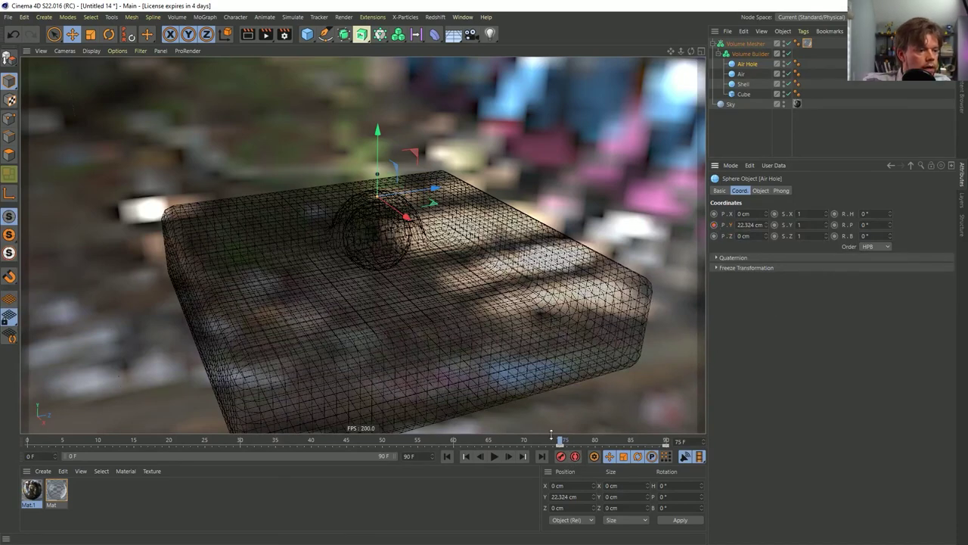
{"action": "left_click_drag", "start_coordinate": [559, 441], "coordinate": [576, 441]}
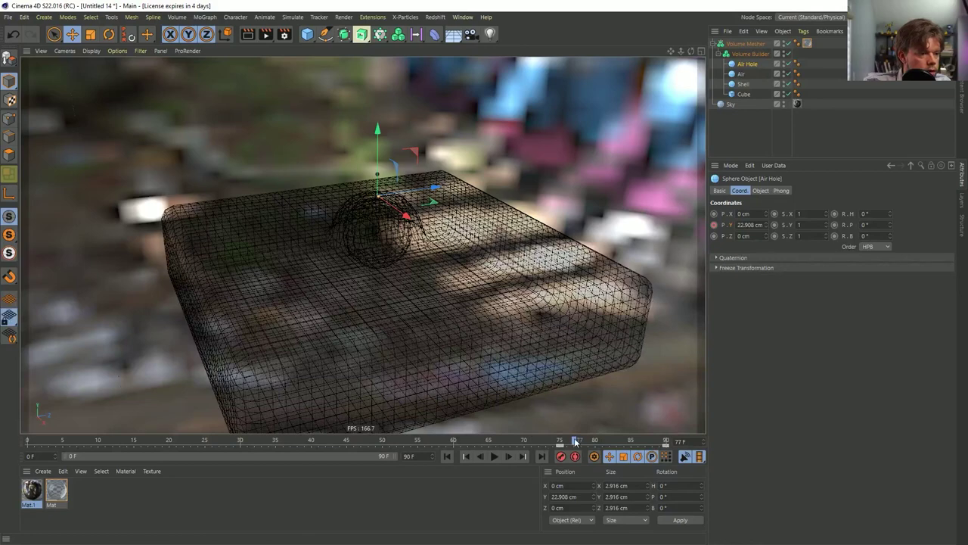
{"action": "left_click_drag", "start_coordinate": [576, 441], "coordinate": [718, 442]}
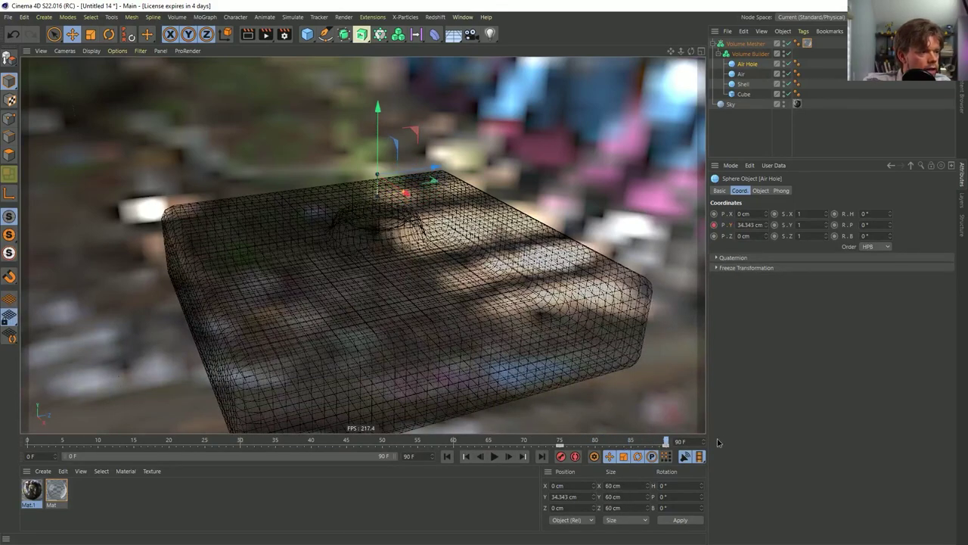
- Key the Shell sphere down to Y -27.416 cm at frame 90, then select all four volume objects
{"action": "left_click", "coordinate": [598, 317]}
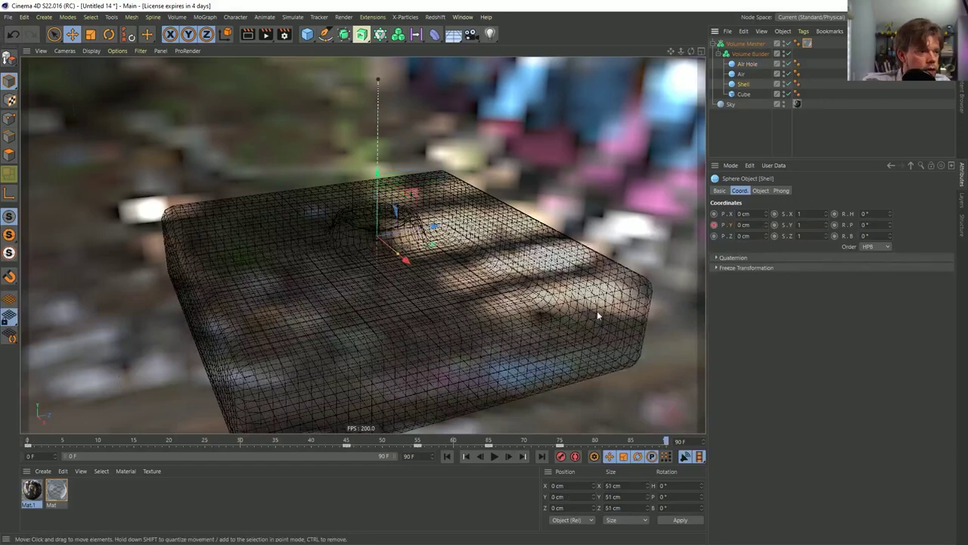
{"action": "left_click", "coordinate": [559, 442]}
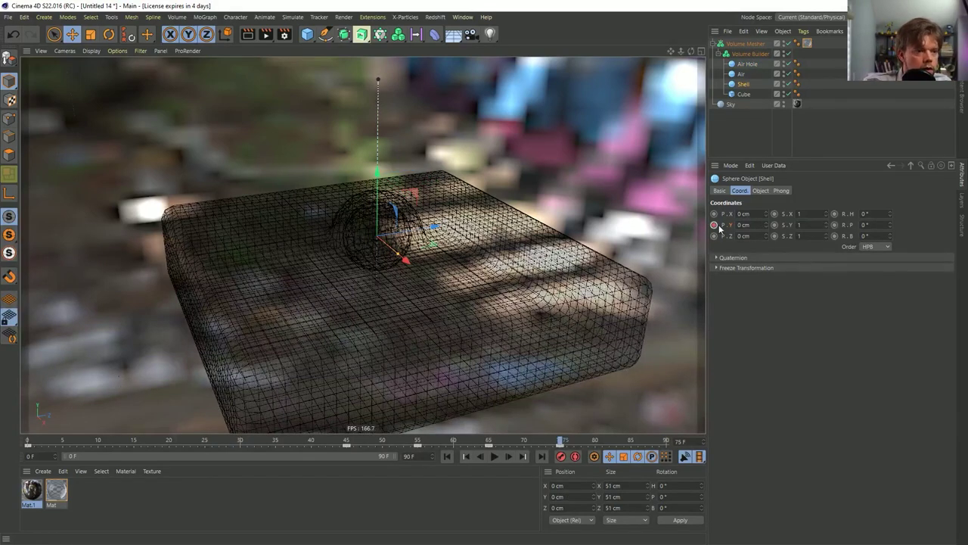
{"action": "left_click_drag", "start_coordinate": [583, 442], "coordinate": [666, 442]}
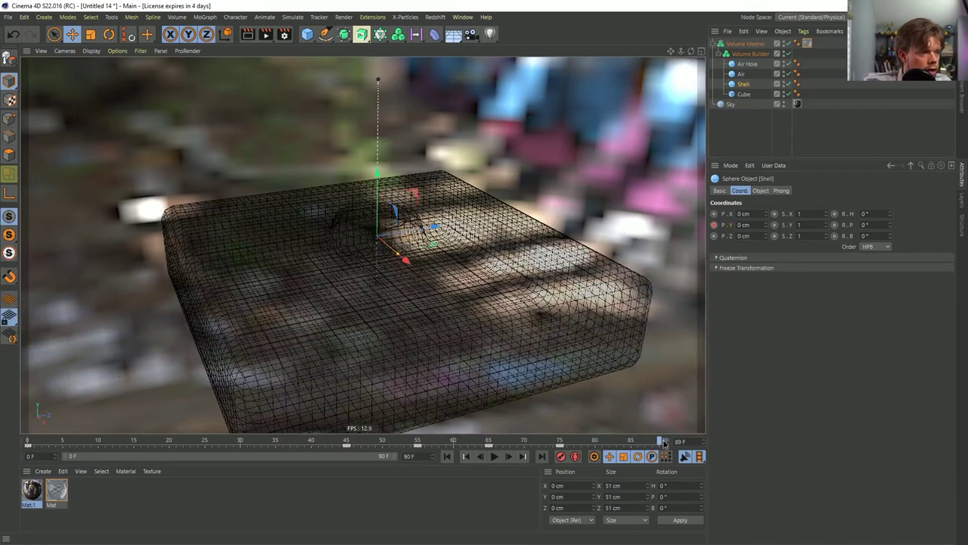
{"action": "left_click_drag", "start_coordinate": [382, 178], "coordinate": [377, 219]}
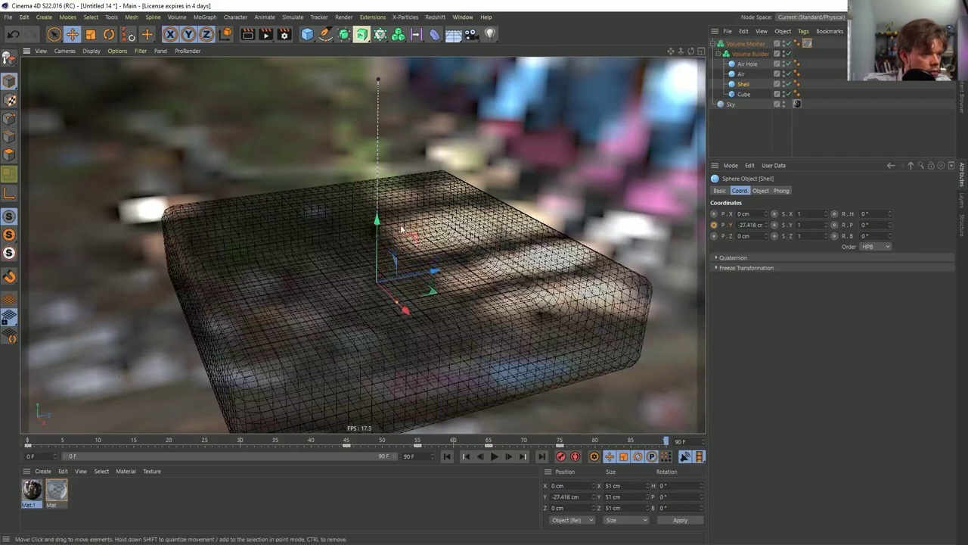
{"action": "left_click", "coordinate": [713, 224]}
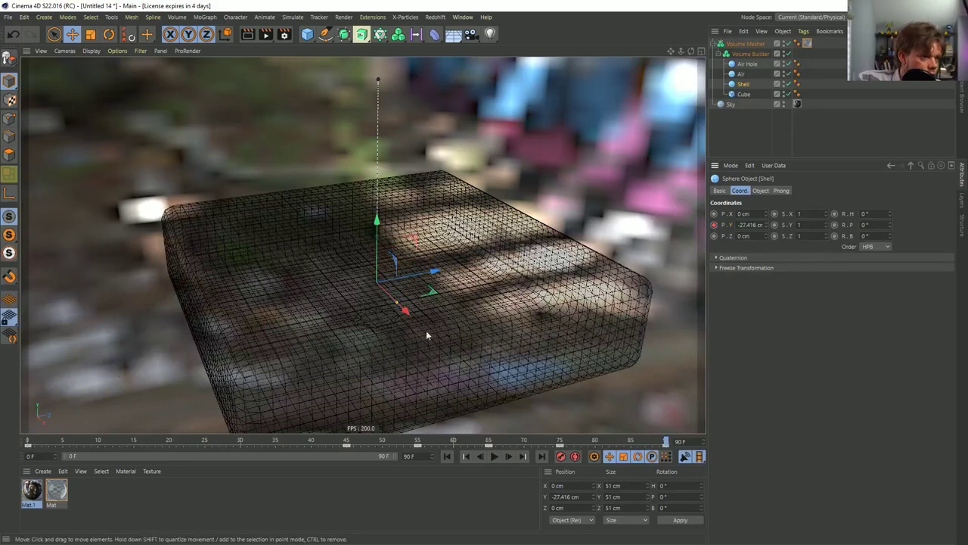
{"action": "mouse_move", "coordinate": [480, 442]}
{"action": "left_mouse_down"}
{"action": "mouse_move", "coordinate": [421, 440]}
{"action": "mouse_move", "coordinate": [591, 426]}
{"action": "mouse_move", "coordinate": [521, 424]}
{"action": "mouse_move", "coordinate": [491, 436]}
{"action": "left_mouse_up"}
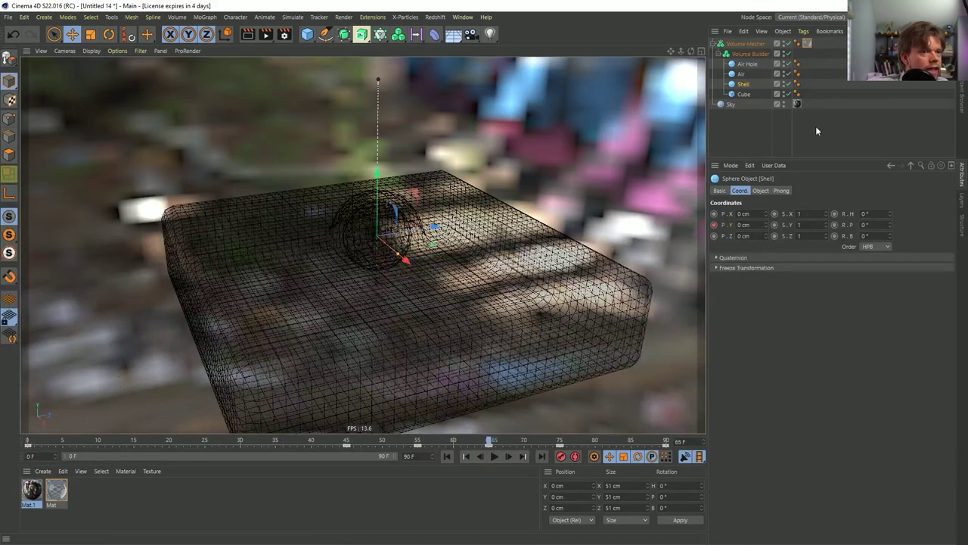
{"action": "left_click", "coordinate": [744, 94]}
{"action": "left_click", "coordinate": [748, 64], "text": "shift"}
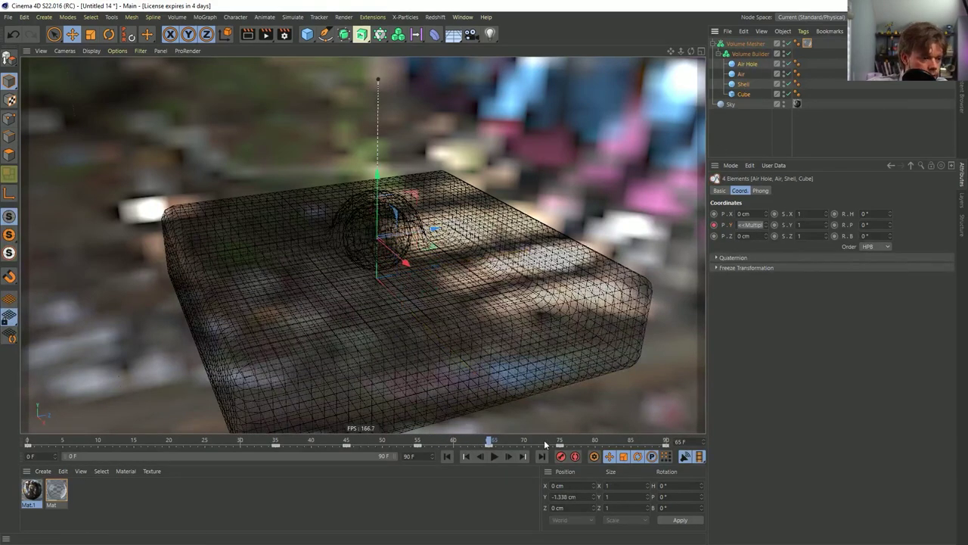
- Select the animation keys at frames 65 and 67, then scrub back to around frame 62
{"action": "left_click", "coordinate": [491, 446]}
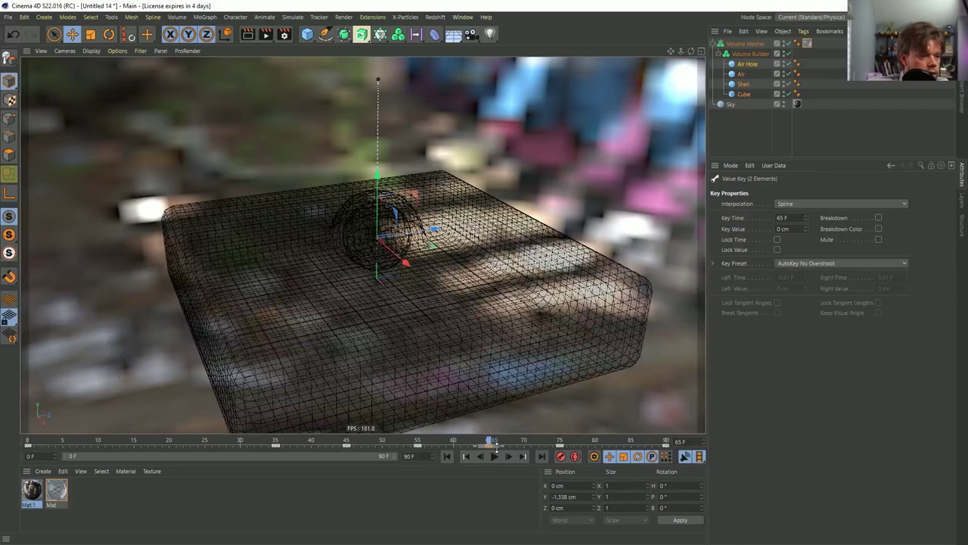
{"action": "left_click", "coordinate": [502, 445]}
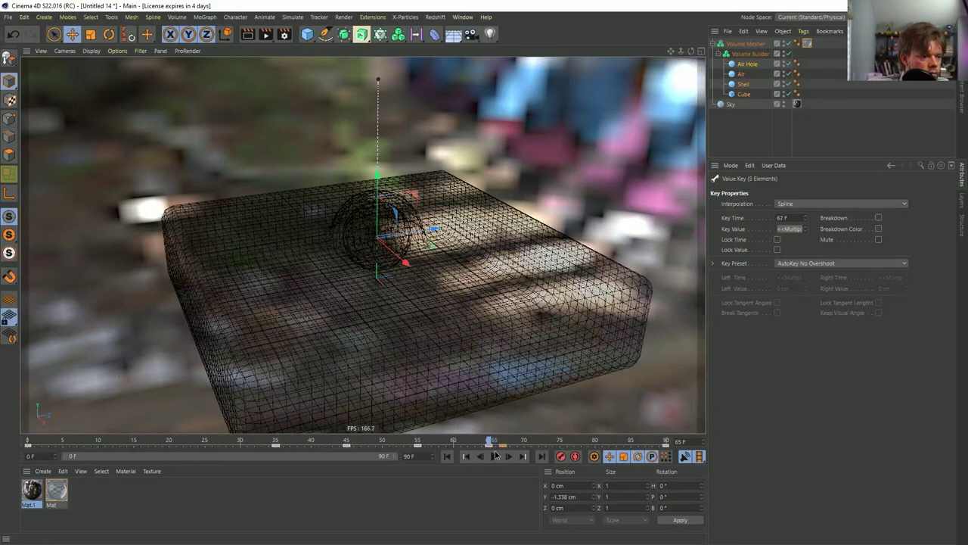
{"action": "left_click_drag", "start_coordinate": [491, 441], "coordinate": [277, 439]}
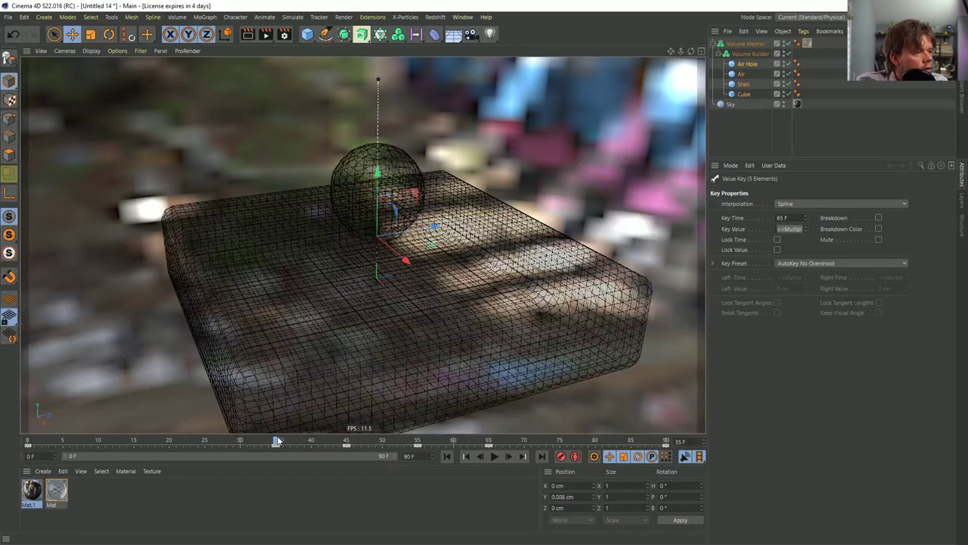
- Lower the Air sphere toward the slab at frame 35 and key its new height
{"action": "left_click", "coordinate": [742, 74]}
{"action": "double_click", "coordinate": [742, 74]}
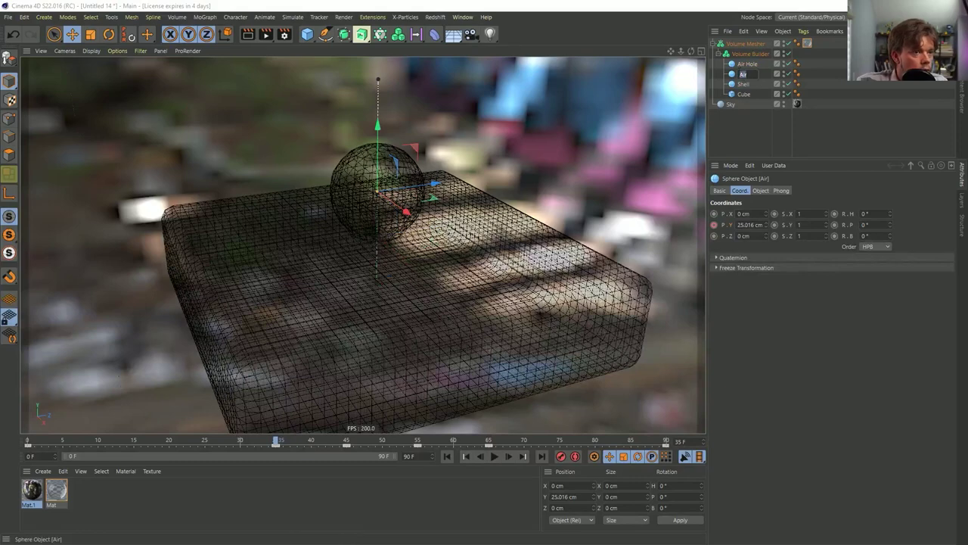
{"action": "key", "text": "Escape"}
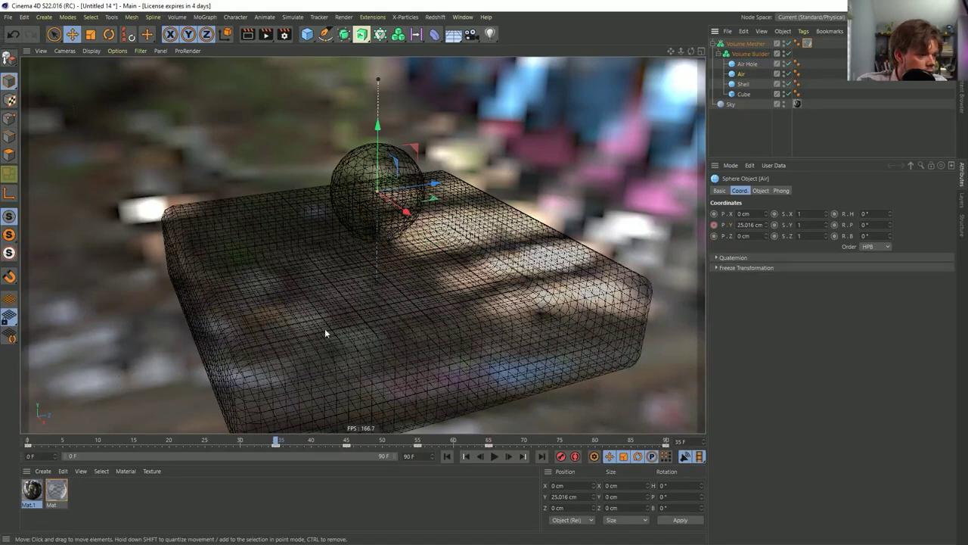
{"action": "left_click", "coordinate": [348, 441]}
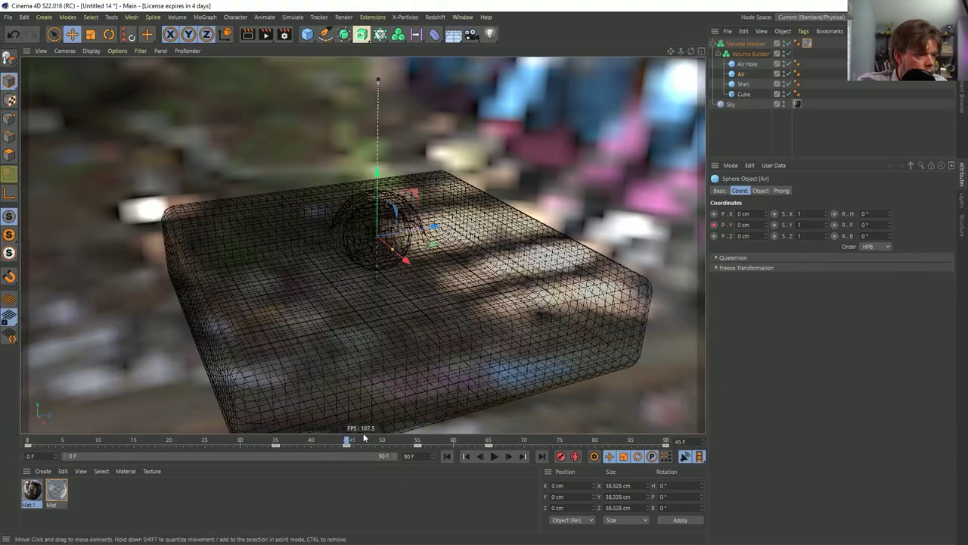
{"action": "left_click", "coordinate": [279, 442]}
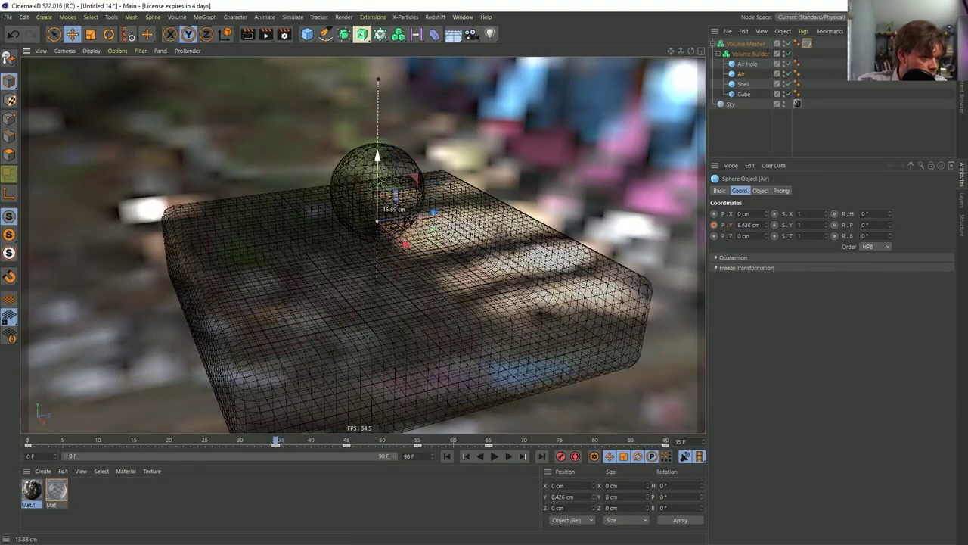
{"action": "left_click_drag", "start_coordinate": [376, 199], "coordinate": [329, 205], "text": "alt"}
{"action": "left_click", "coordinate": [713, 225]}
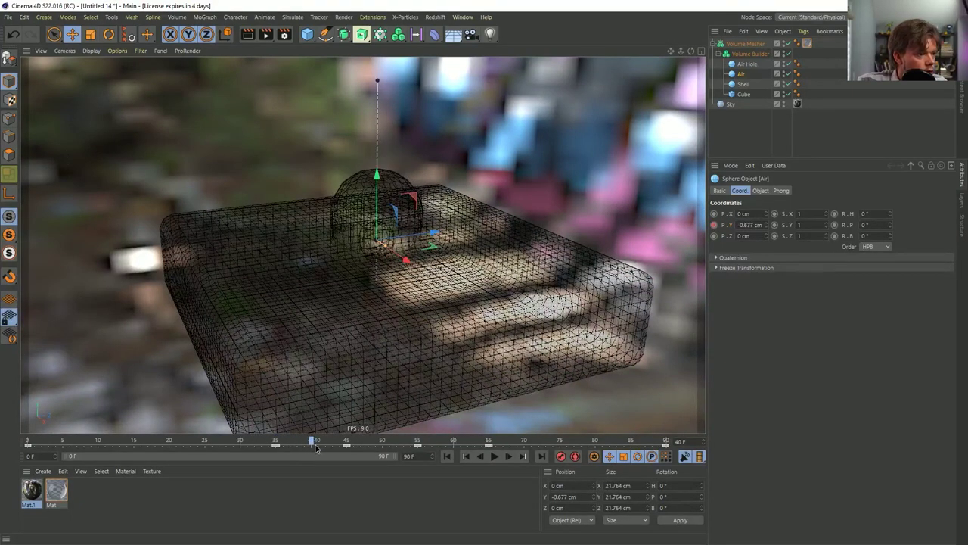
- Play back the animation, then render a quick preview of the slab at frame 71
{"action": "left_click_drag", "start_coordinate": [352, 448], "coordinate": [652, 452]}
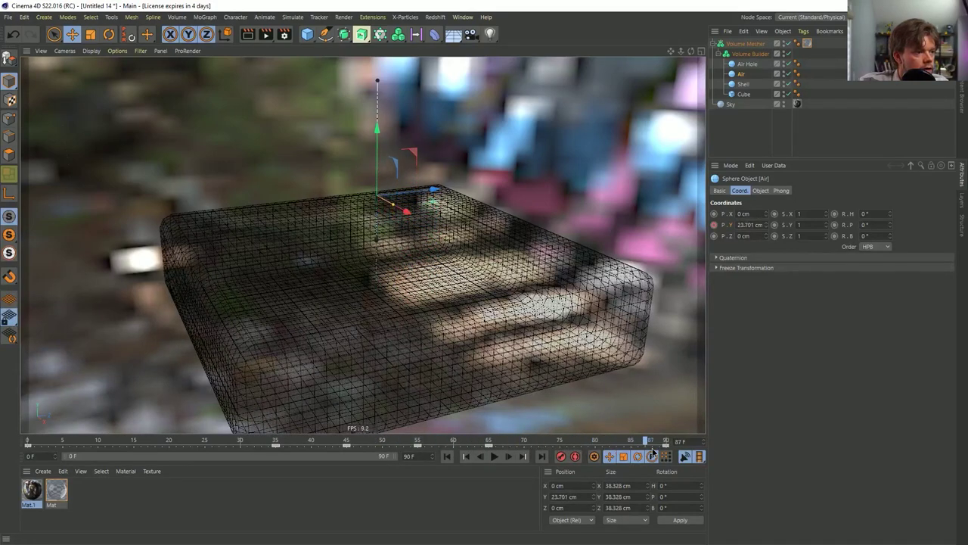
{"action": "left_click", "coordinate": [687, 454]}
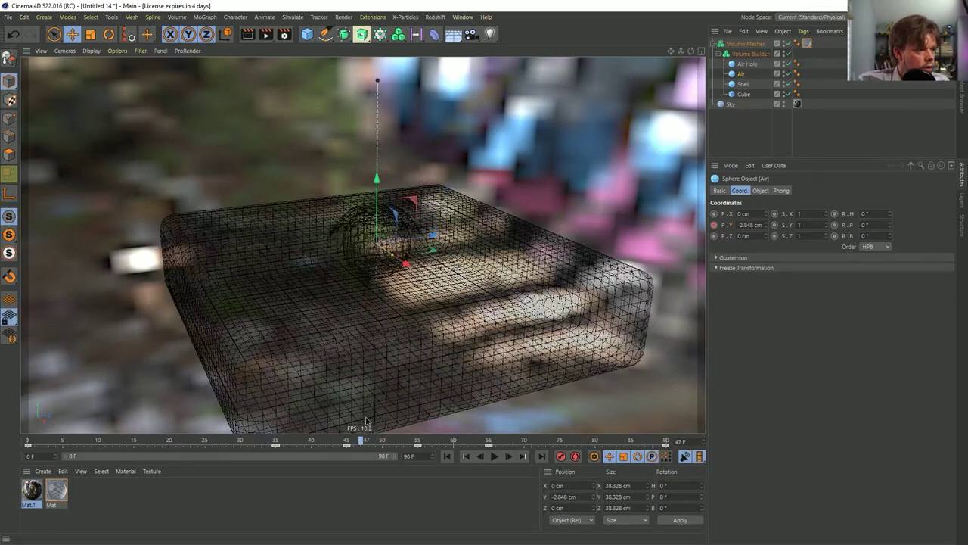
{"action": "scroll", "coordinate": [406, 410], "scroll_direction": "up", "scroll_amount": 5}
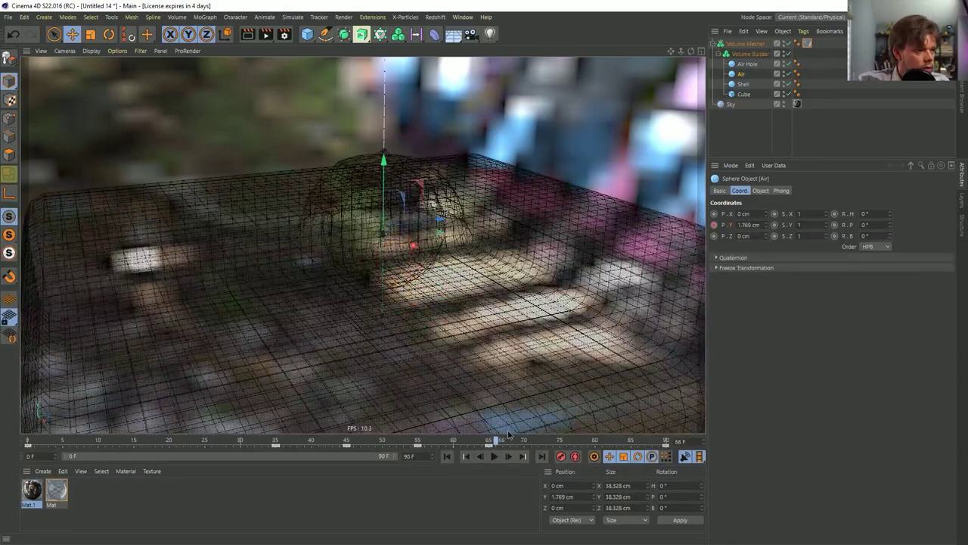
{"action": "left_click_drag", "start_coordinate": [548, 434], "coordinate": [533, 439]}
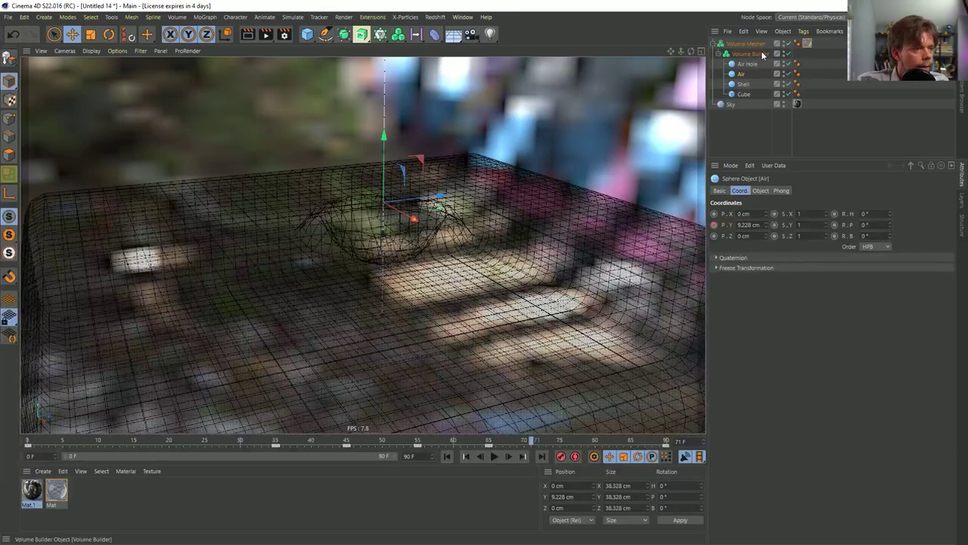
{"action": "key", "text": "ctrl+r"}
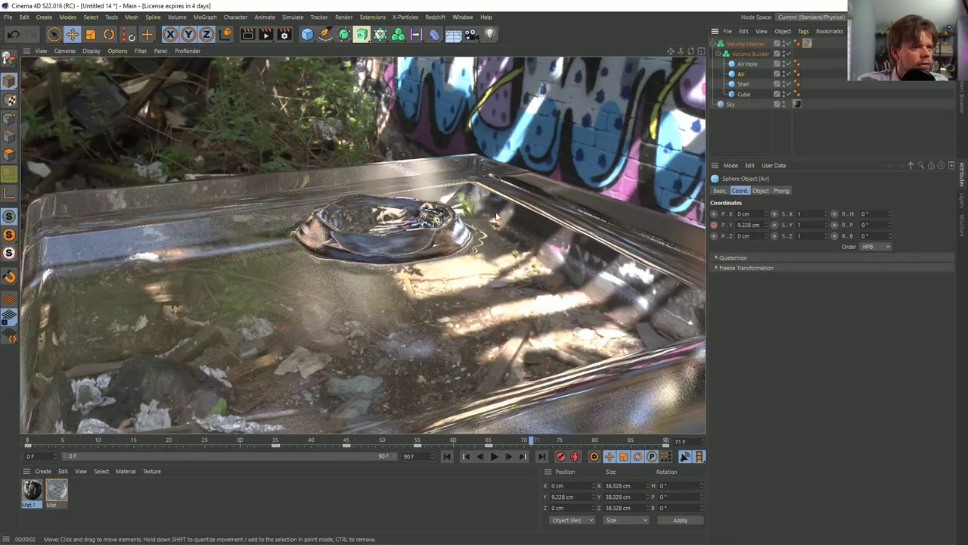
- Set the Volume Builder's voxel size to 3 cm
{"action": "left_click", "coordinate": [738, 76]}
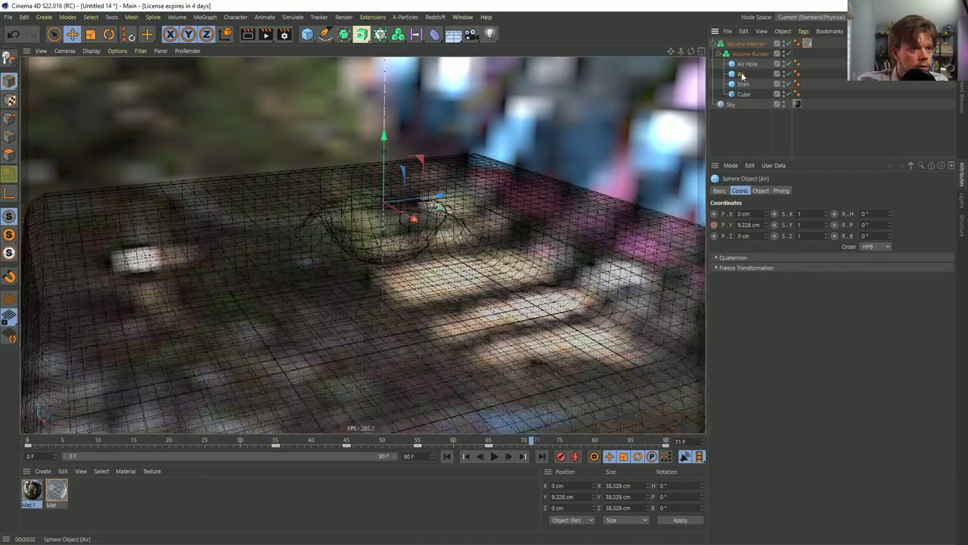
{"action": "left_click", "coordinate": [749, 54]}
{"action": "left_click", "coordinate": [761, 191]}
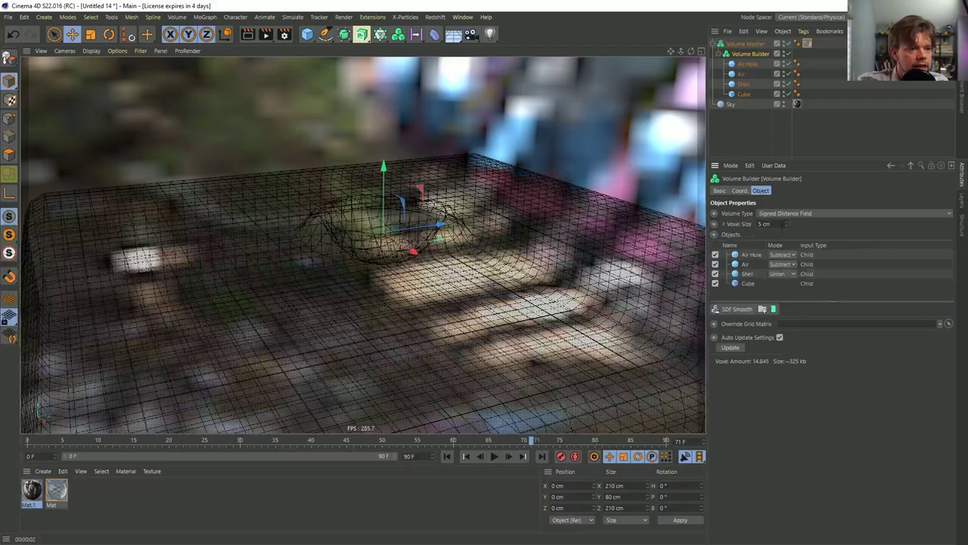
{"action": "type", "text": "3"}
{"action": "key", "text": "Return"}
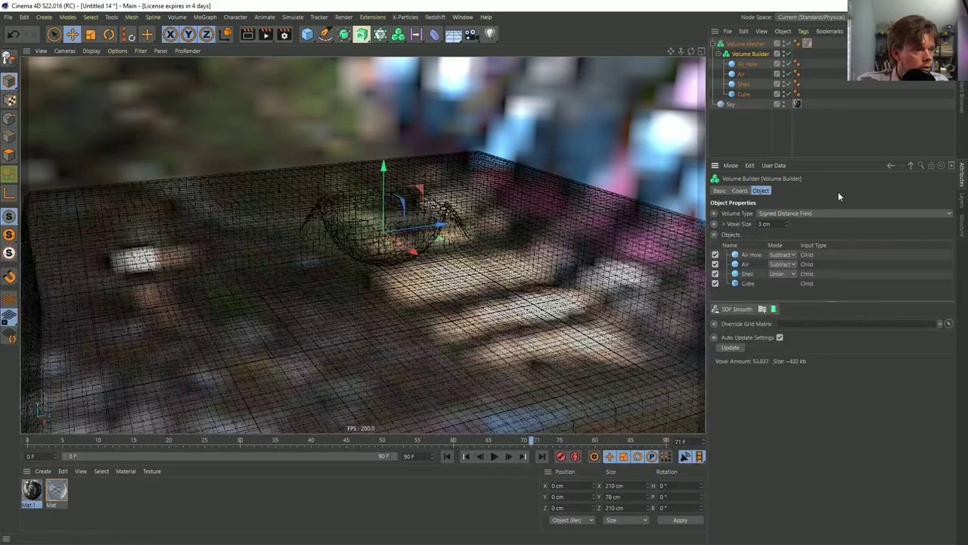
- Add an SDF Smooth filter at 19% strength, then disable it and check frame 70
{"action": "left_click", "coordinate": [744, 311]}
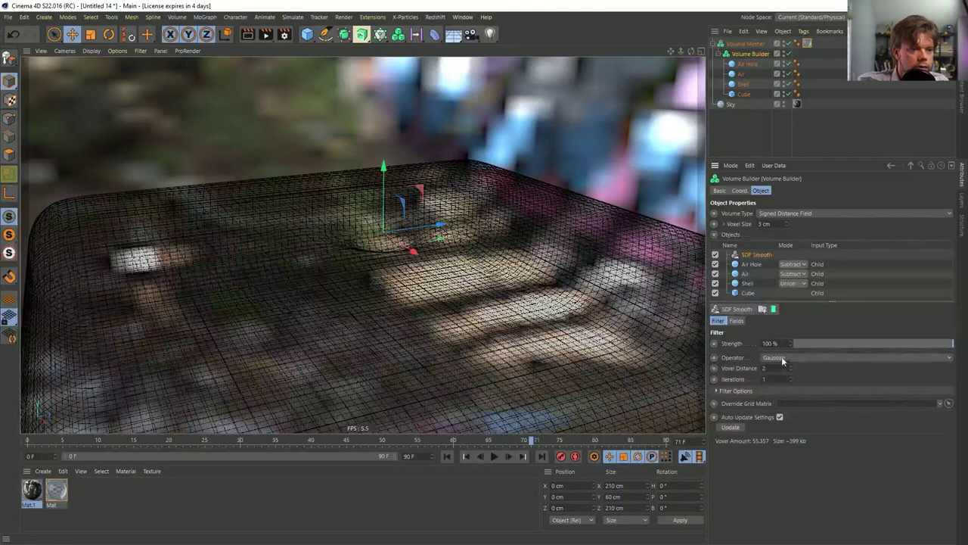
{"action": "mouse_move", "coordinate": [838, 345]}
{"action": "left_mouse_down"}
{"action": "mouse_move", "coordinate": [781, 351]}
{"action": "mouse_move", "coordinate": [826, 351]}
{"action": "left_mouse_up"}
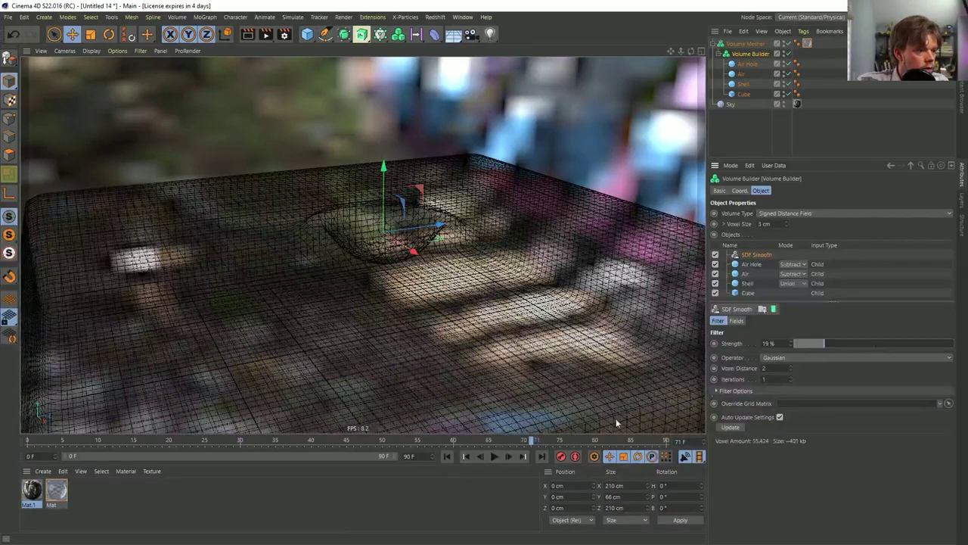
{"action": "mouse_move", "coordinate": [507, 444]}
{"action": "left_mouse_down"}
{"action": "mouse_move", "coordinate": [443, 432]}
{"action": "mouse_move", "coordinate": [514, 438]}
{"action": "mouse_move", "coordinate": [503, 438]}
{"action": "left_mouse_up"}
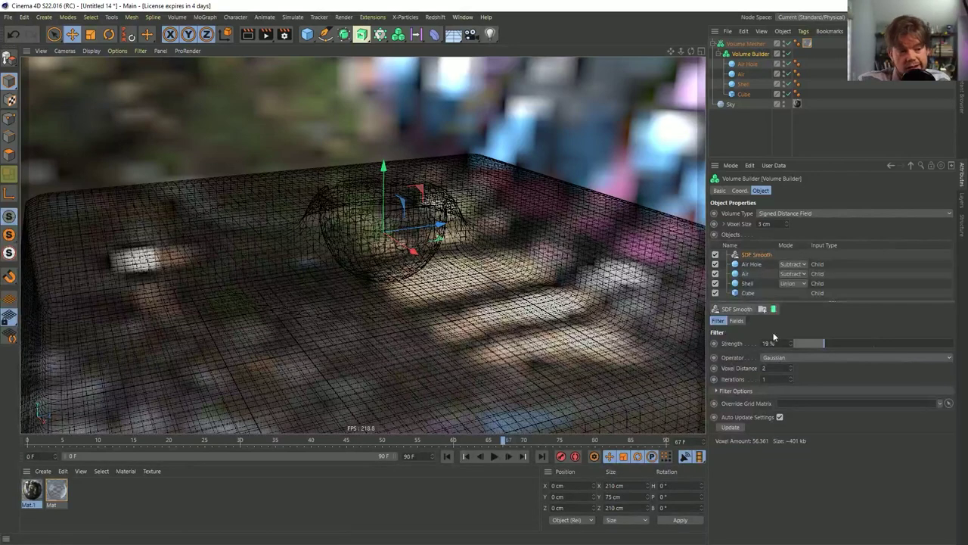
{"action": "left_click", "coordinate": [715, 255]}
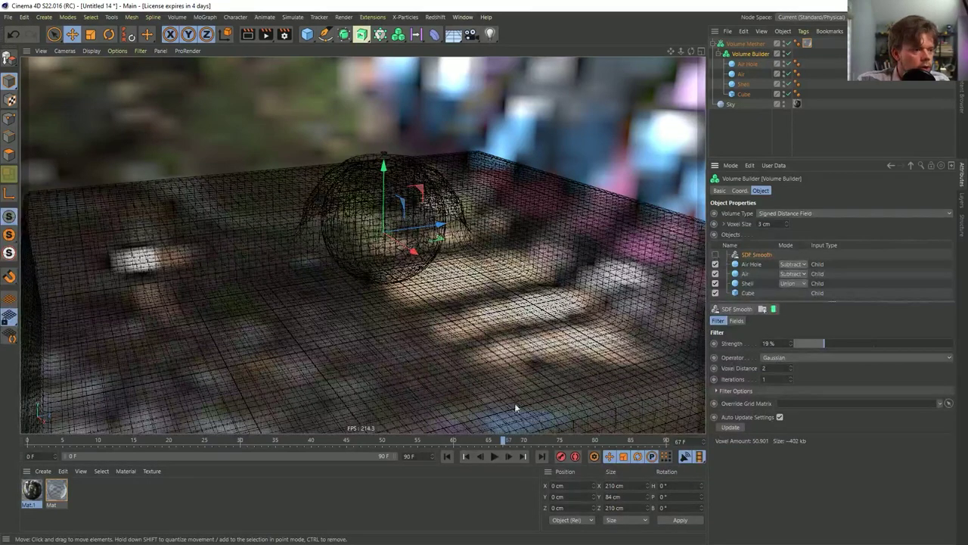
{"action": "left_click_drag", "start_coordinate": [509, 441], "coordinate": [669, 457]}
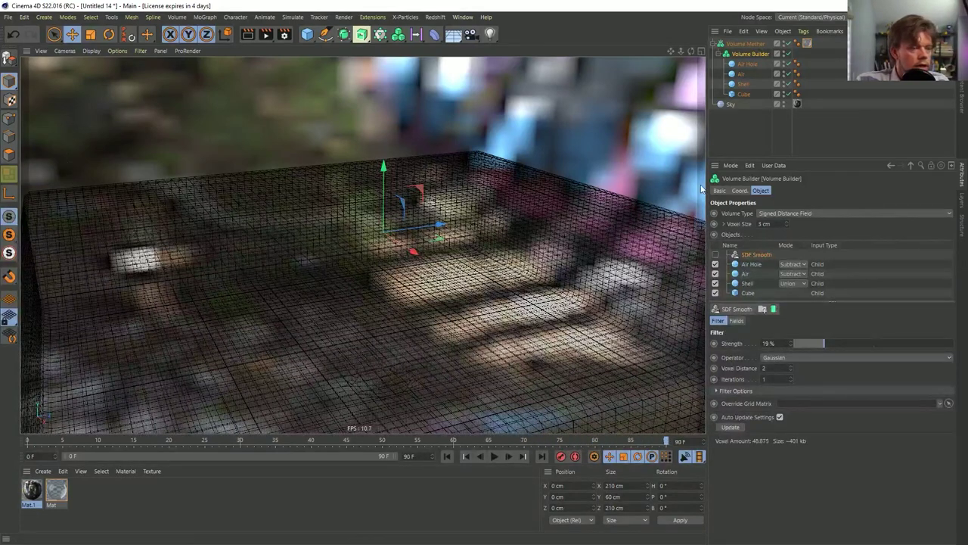
{"action": "left_click", "coordinate": [766, 144]}
- Orbit across the slab and play the animation up to around frame 28
{"action": "left_click_drag", "start_coordinate": [401, 234], "coordinate": [421, 229], "text": "alt"}
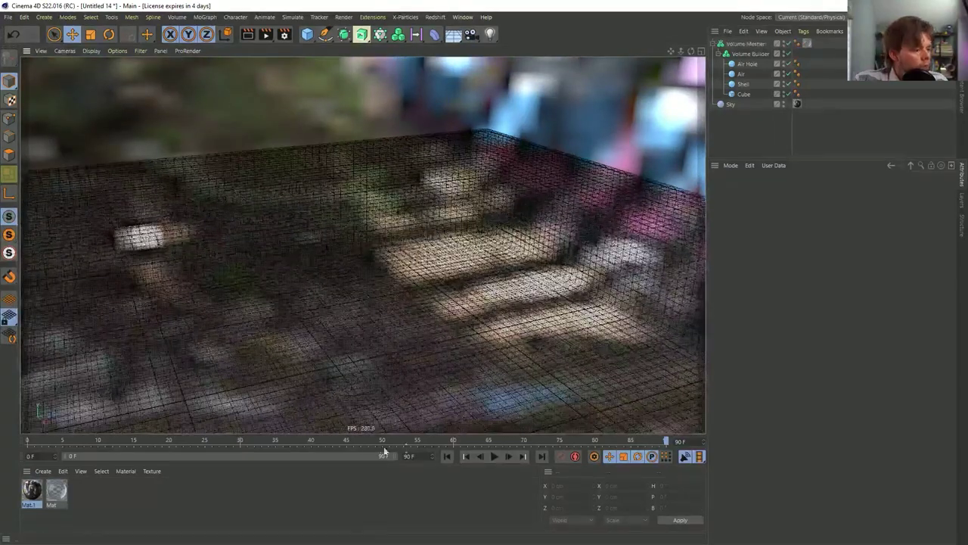
{"action": "left_click", "coordinate": [447, 457]}
{"action": "left_click", "coordinate": [494, 457]}
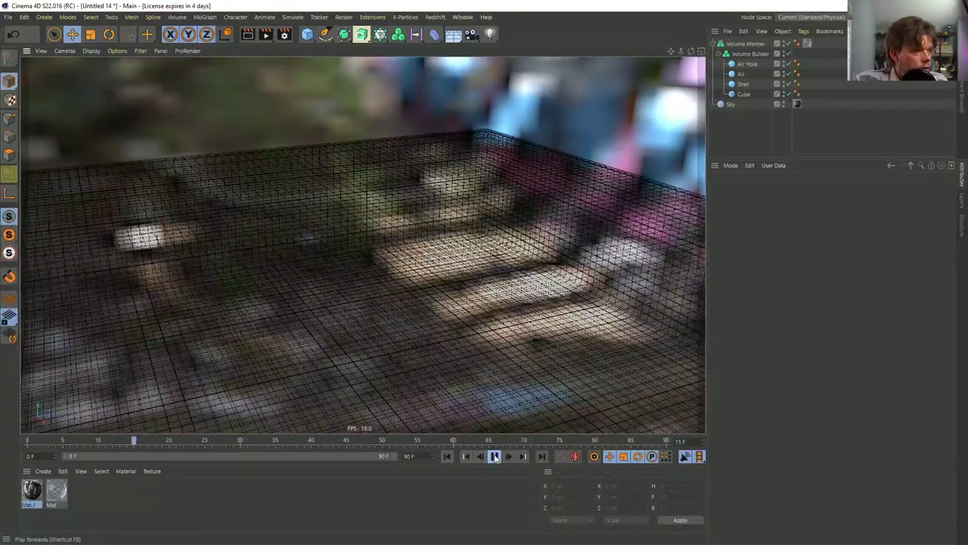
{"action": "left_click", "coordinate": [494, 456]}
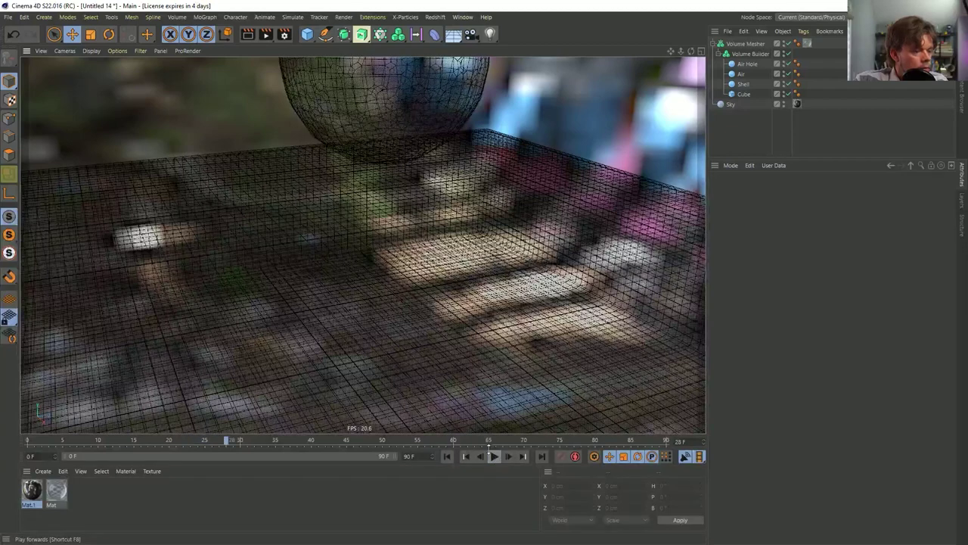
- Set the render frame range from 20 F to 90 F
{"action": "key", "text": "ctrl+b"}
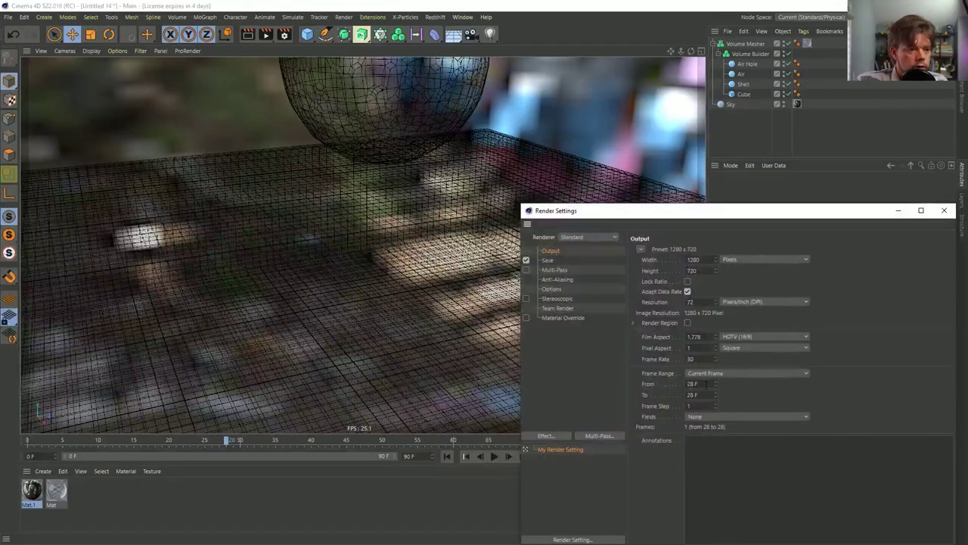
{"action": "left_click", "coordinate": [700, 372]}
{"action": "left_click", "coordinate": [707, 384]}
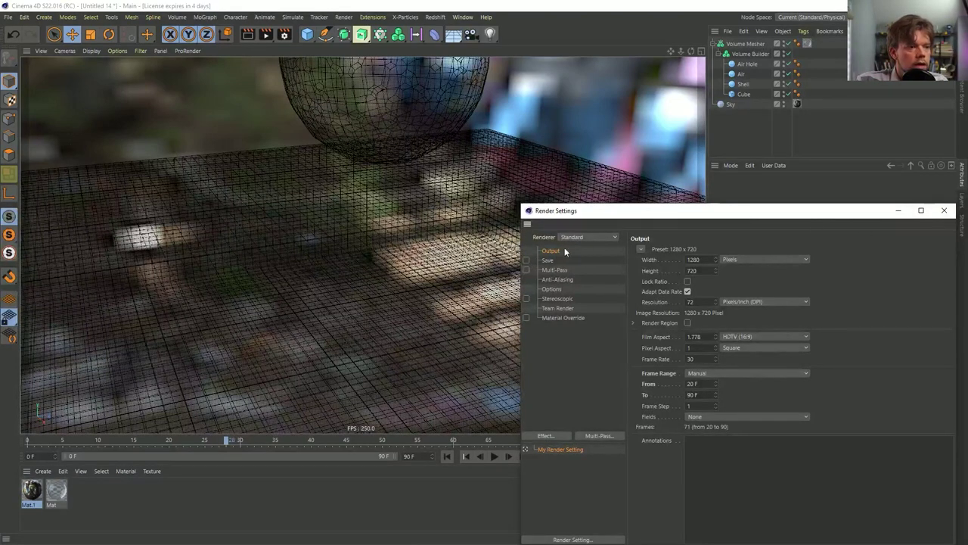
- Save the render output as an MP4 named BubbleSplash in the Episode 20 Renders folder
{"action": "left_click", "coordinate": [547, 260]}
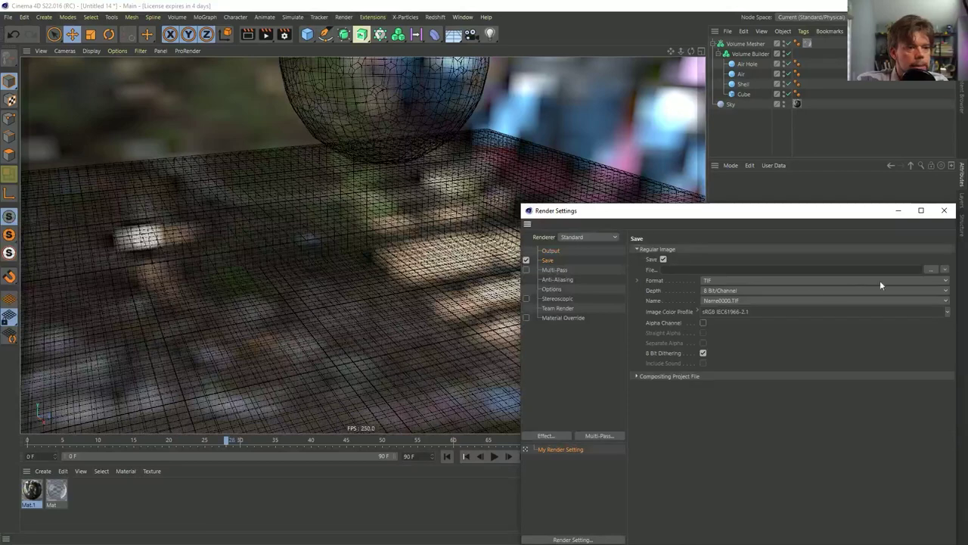
{"action": "left_click", "coordinate": [790, 279]}
{"action": "left_click", "coordinate": [715, 516]}
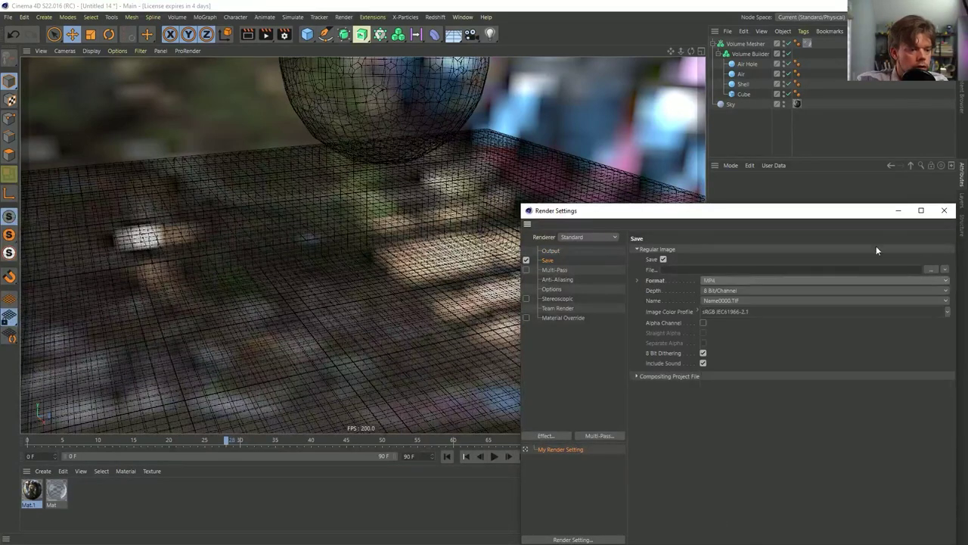
{"action": "left_click", "coordinate": [931, 270]}
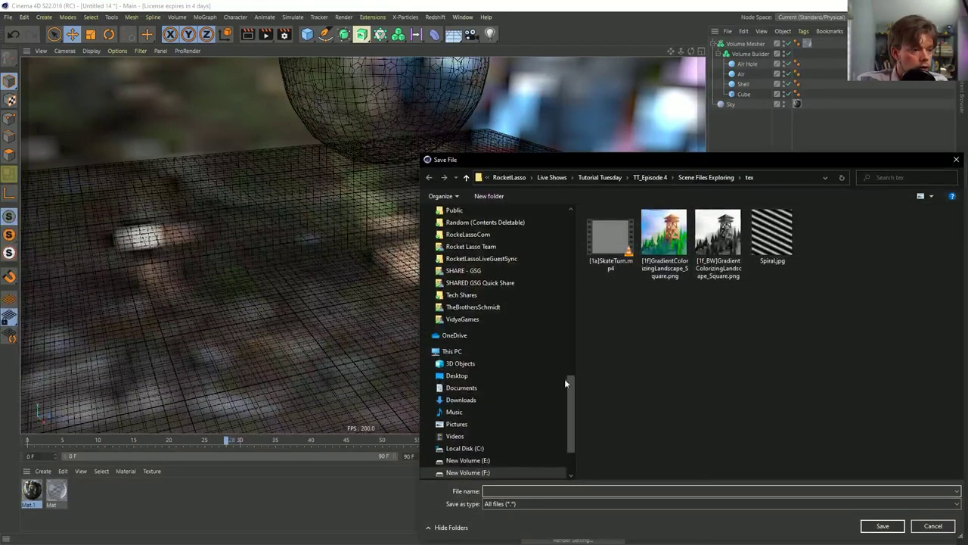
{"action": "scroll", "coordinate": [572, 394], "scroll_direction": "up", "scroll_amount": 10}
{"action": "left_click", "coordinate": [466, 231]}
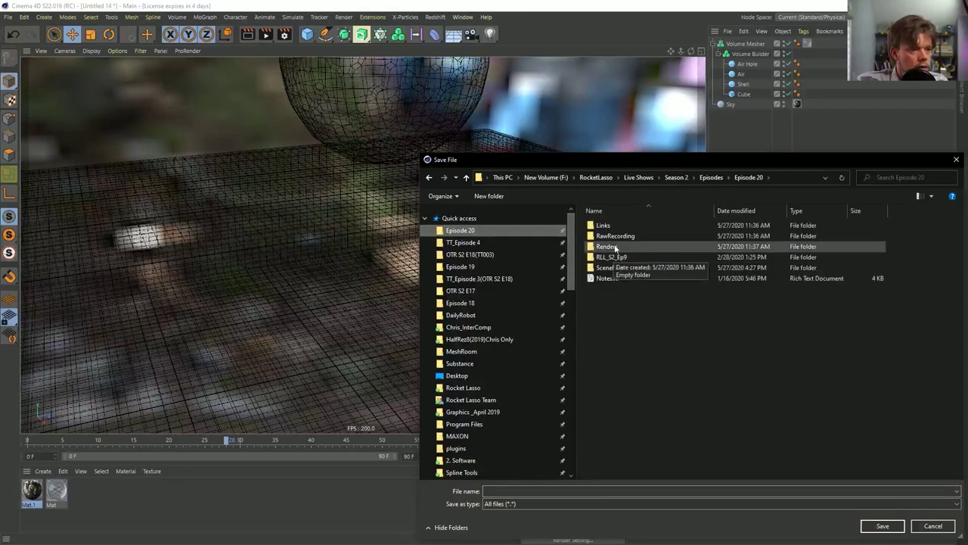
{"action": "double_click", "coordinate": [613, 248]}
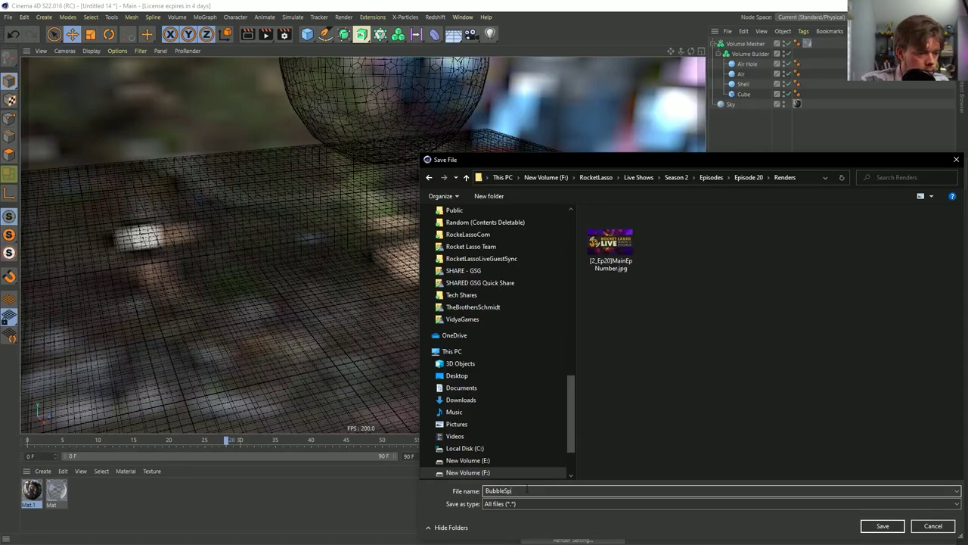
{"action": "key", "text": "Return"}
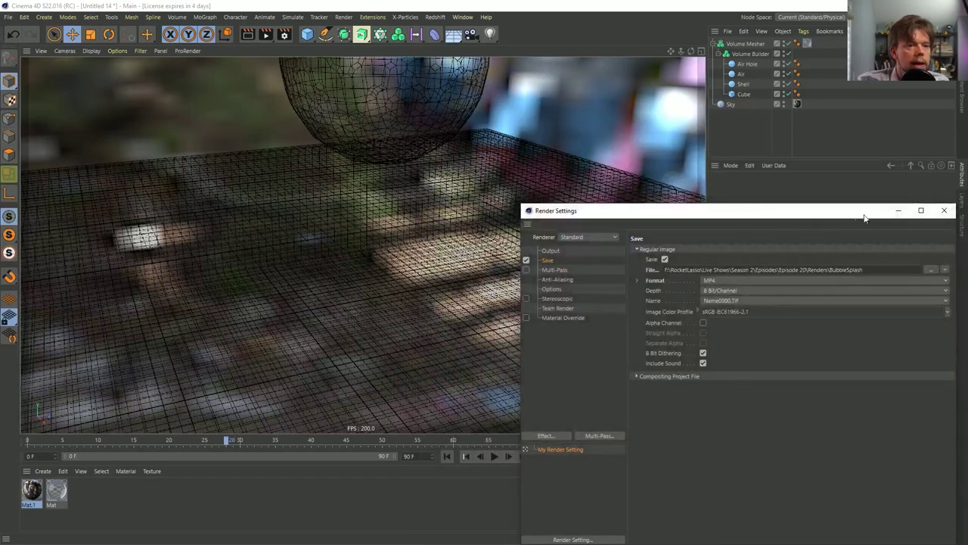
{"action": "left_click", "coordinate": [946, 212]}
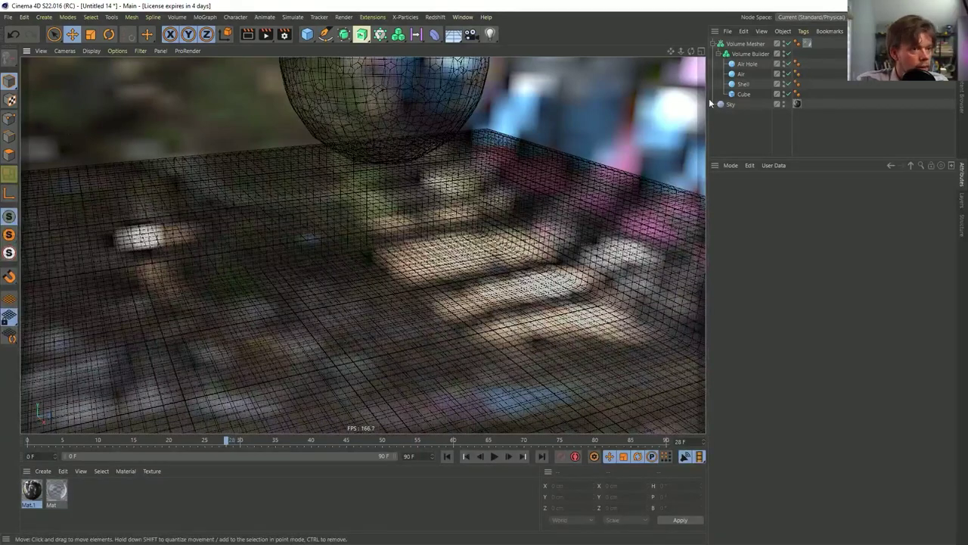
- Save the project under the new name [9a]BubblePop.c4d in the SceneFiles folder
{"action": "key", "text": "ctrl+s"}
{"action": "left_click", "coordinate": [217, 192]}
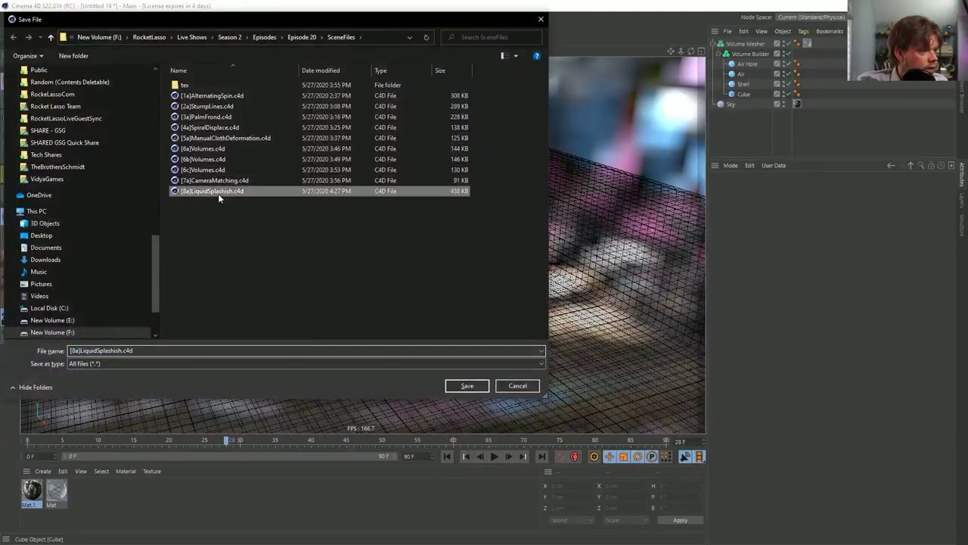
{"action": "double_click", "coordinate": [93, 351]}
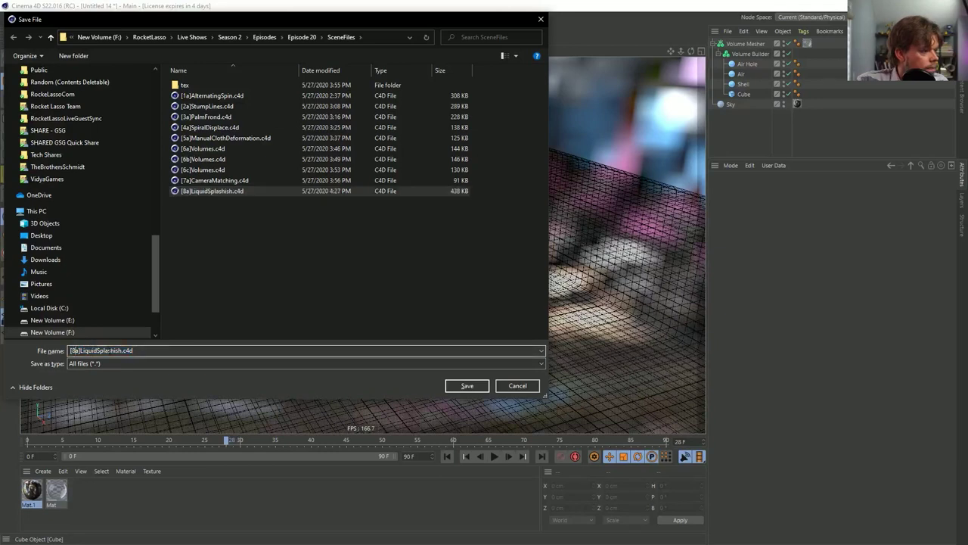
{"action": "key", "text": "BackSpace"}
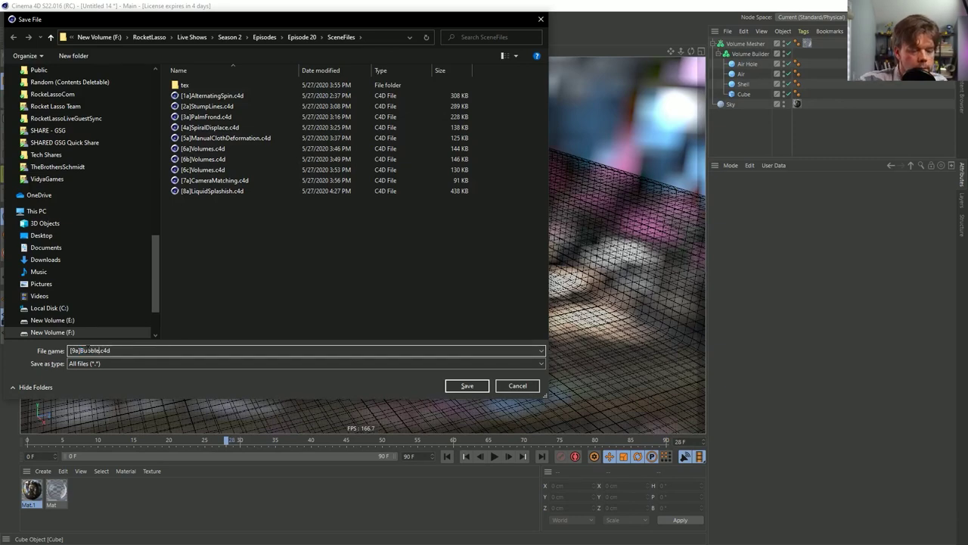
{"action": "key", "text": "Return"}
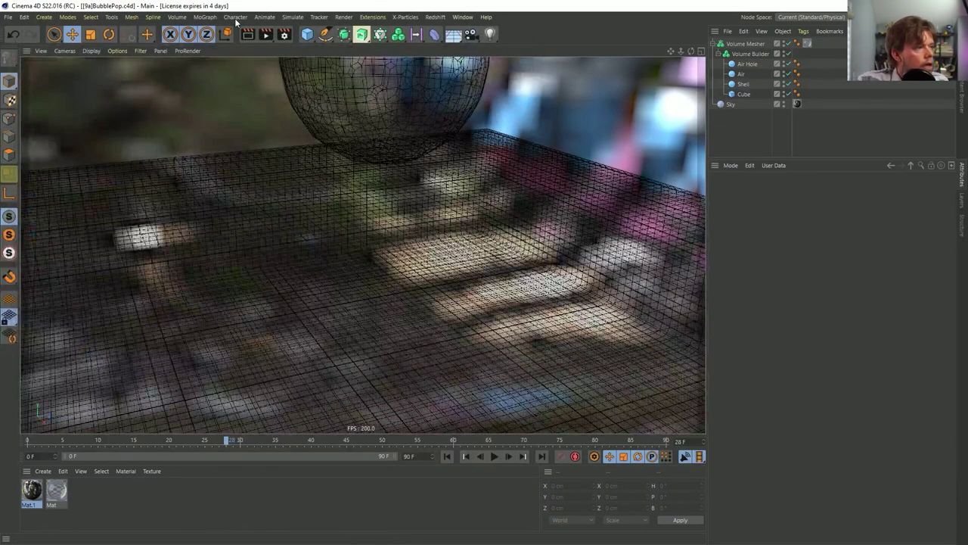
- Render the animation to the Picture Viewer and nudge its window slightly up
{"action": "left_click", "coordinate": [265, 35]}
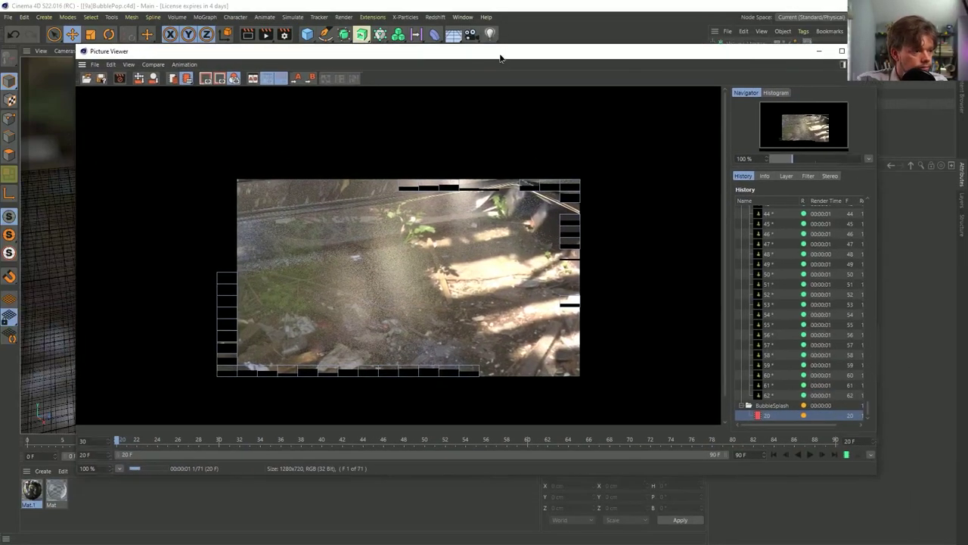
{"action": "left_click_drag", "start_coordinate": [499, 58], "coordinate": [495, 47]}
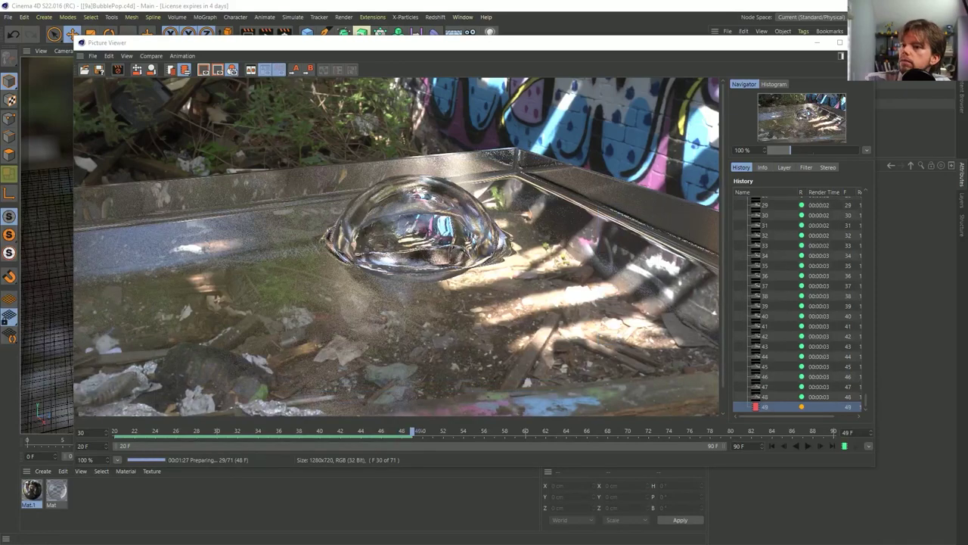
- Briefly bring Firefox forward with a new tab, then return to the render
{"action": "key", "text": "alt+Tab"}
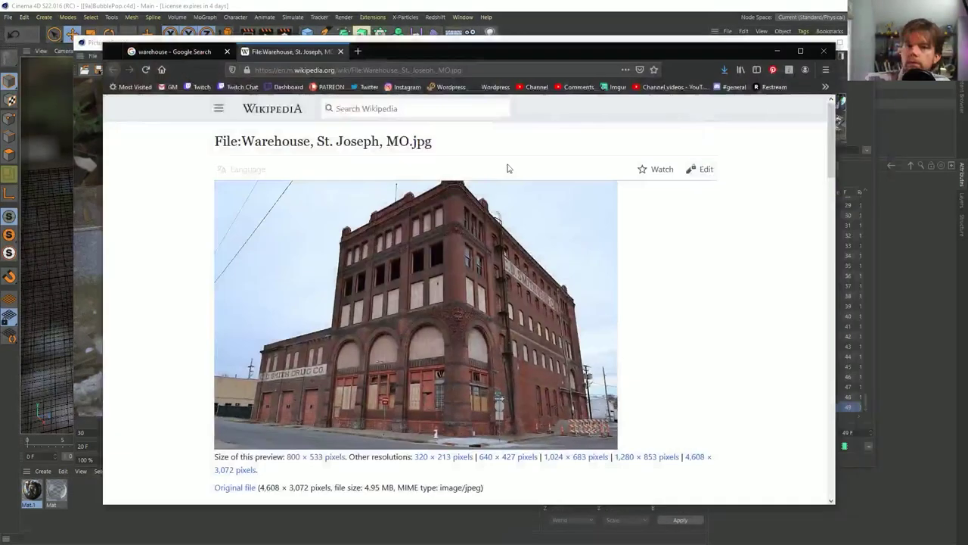
{"action": "left_click", "coordinate": [357, 52]}
{"action": "left_click", "coordinate": [511, 61]}
{"action": "key", "text": "alt+Tab"}
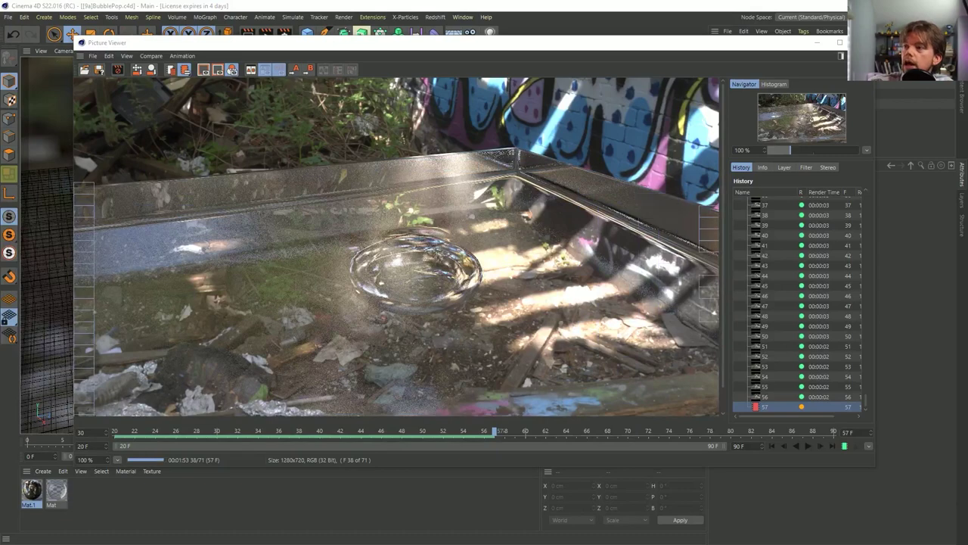
- Load rocketlassoslack.com in a new Firefox tab and move the window mostly off-screen
{"action": "key", "text": "alt+Tab"}
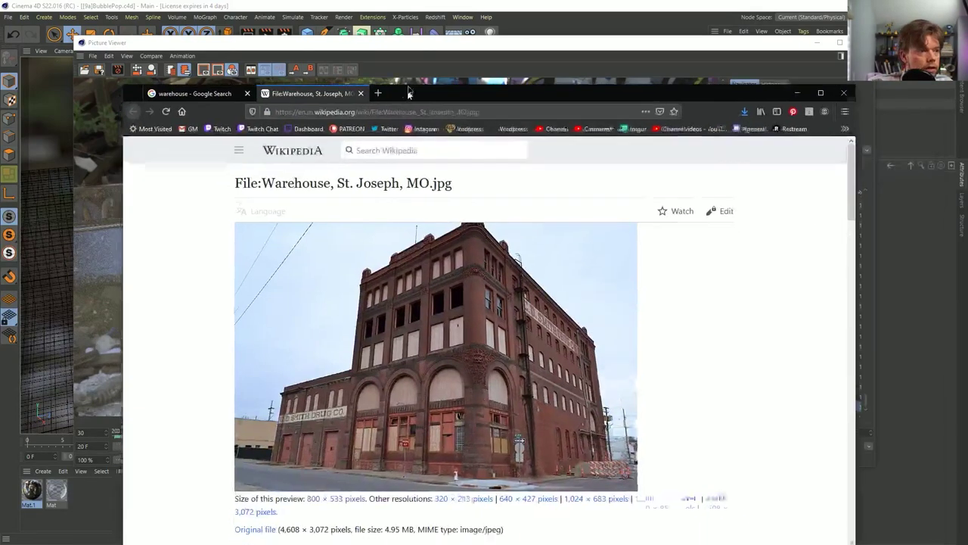
{"action": "left_click_drag", "start_coordinate": [408, 92], "coordinate": [405, 58]}
{"action": "left_click", "coordinate": [375, 59]}
{"action": "left_click", "coordinate": [381, 75]}
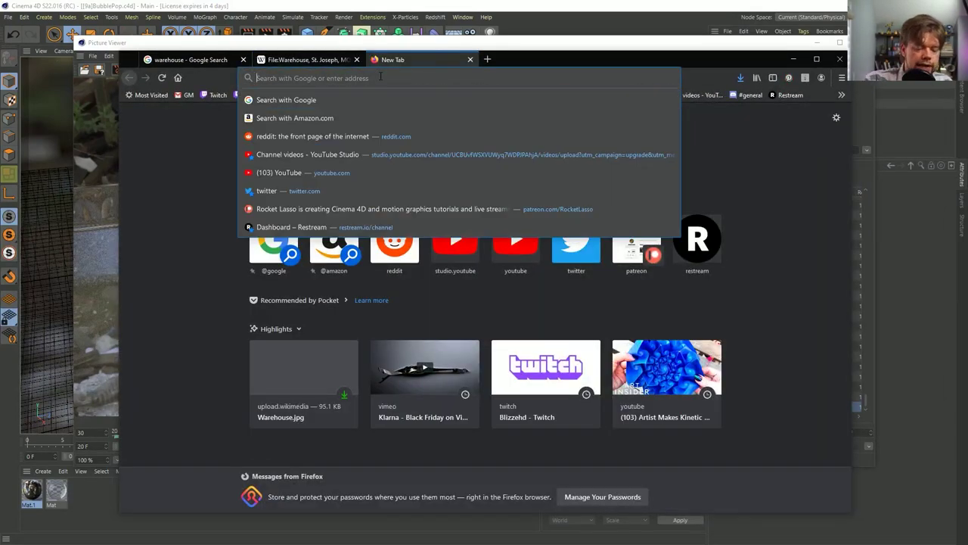
{"action": "type", "text": "rocke"}
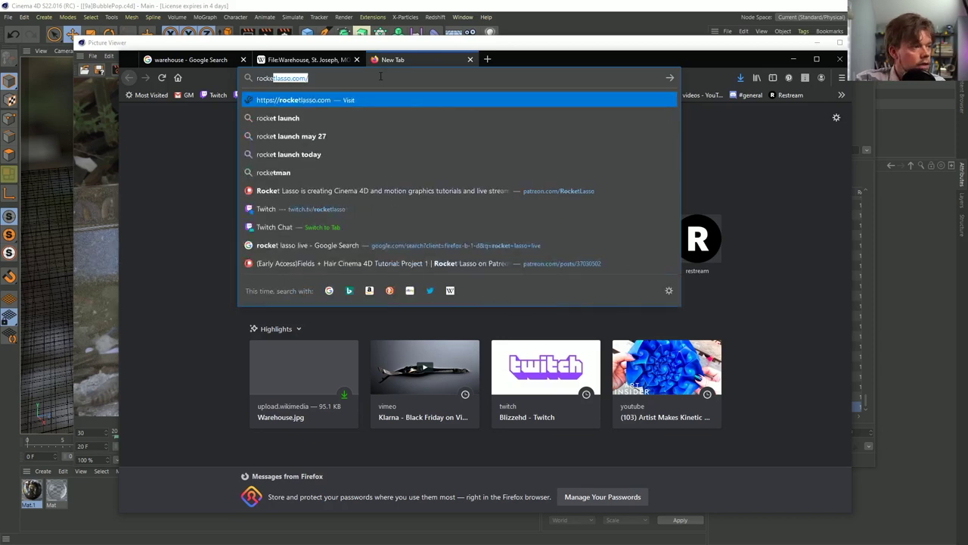
{"action": "type", "text": "tlasso"}
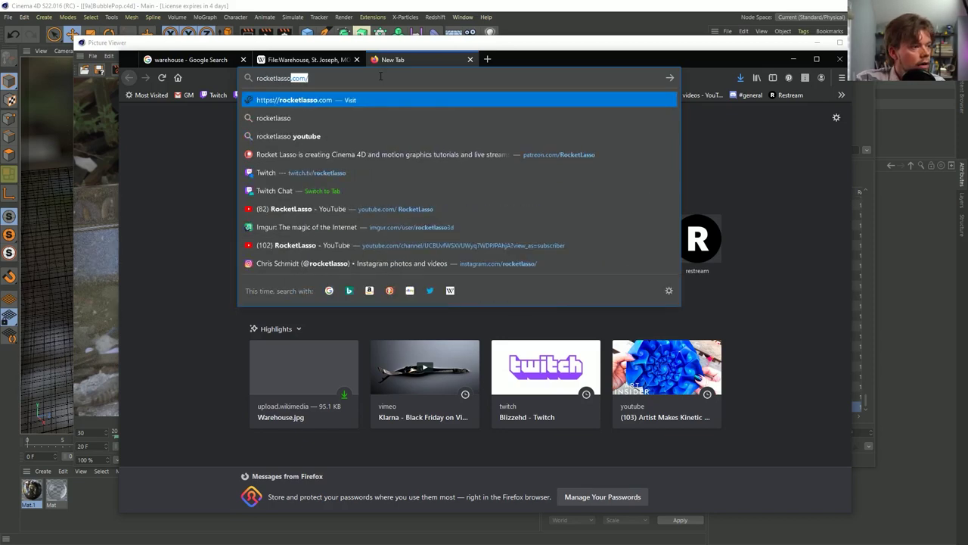
{"action": "type", "text": "sicka"}
{"action": "key", "text": "BackSpace"}
{"action": "key", "text": "BackSpace"}
{"action": "key", "text": "BackSpace"}
{"action": "type", "text": "l"}
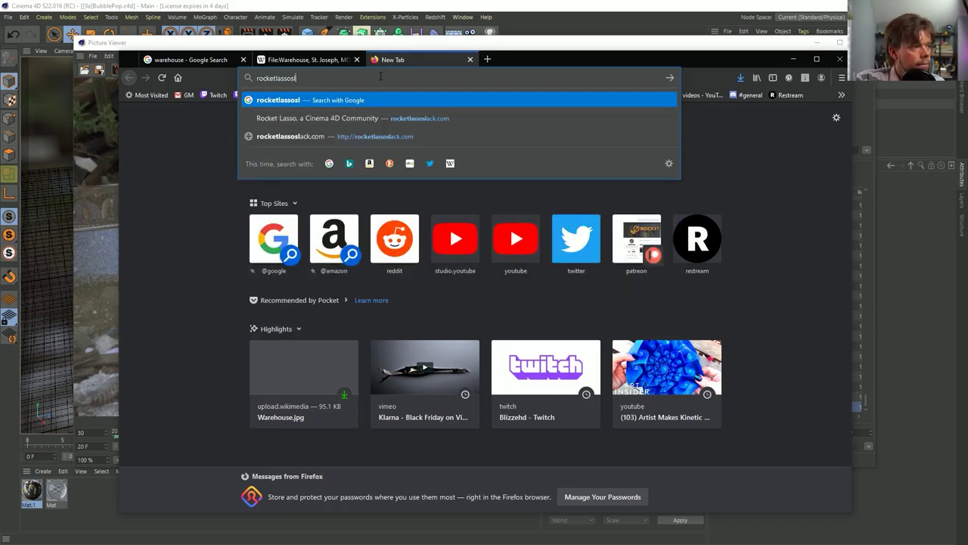
{"action": "type", "text": "ack.com"}
{"action": "key", "text": "Return"}
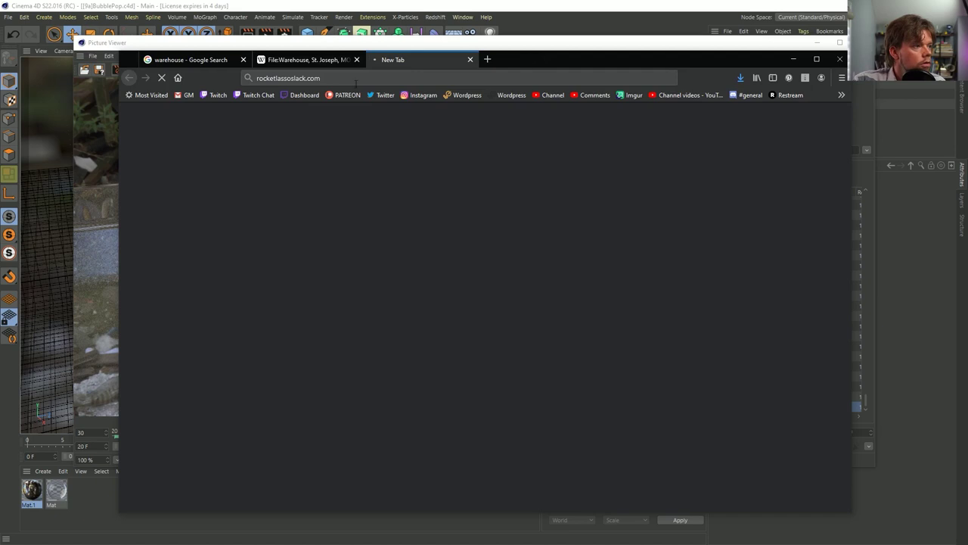
{"action": "left_click_drag", "start_coordinate": [521, 61], "coordinate": [494, 50]}
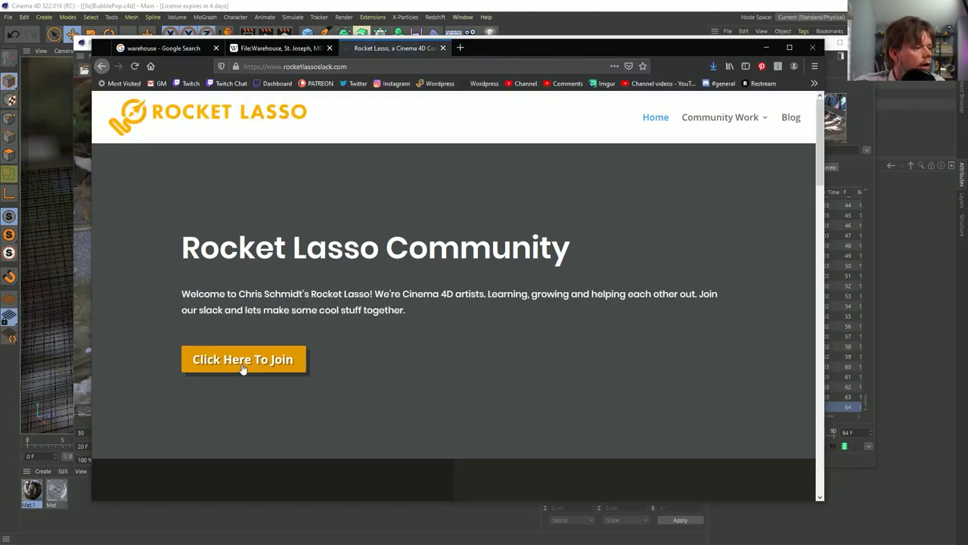
{"action": "left_click_drag", "start_coordinate": [591, 49], "coordinate": [967, 93]}
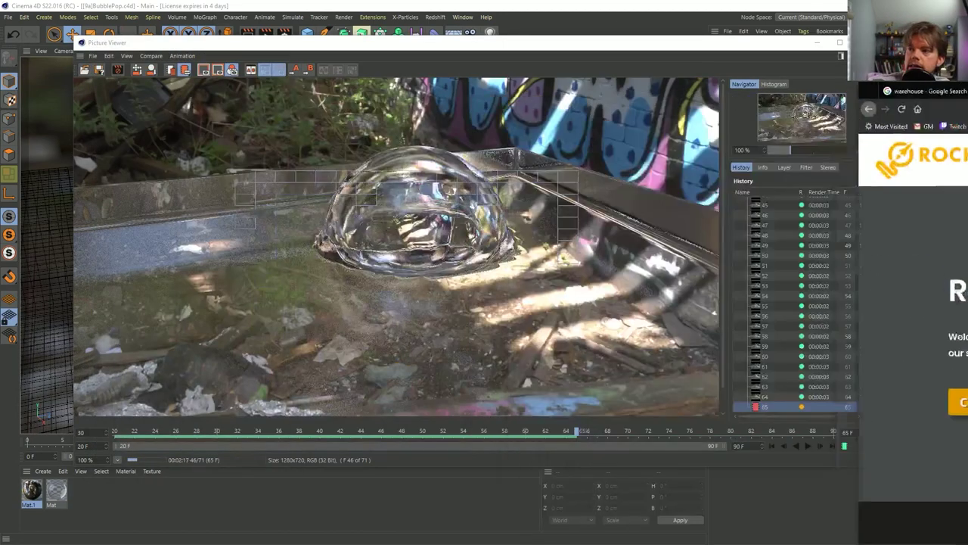
- Move the Picture Viewer lower to uncover the scene while the BubblePop render reaches frame 87
{"action": "key", "text": "alt+Tab"}
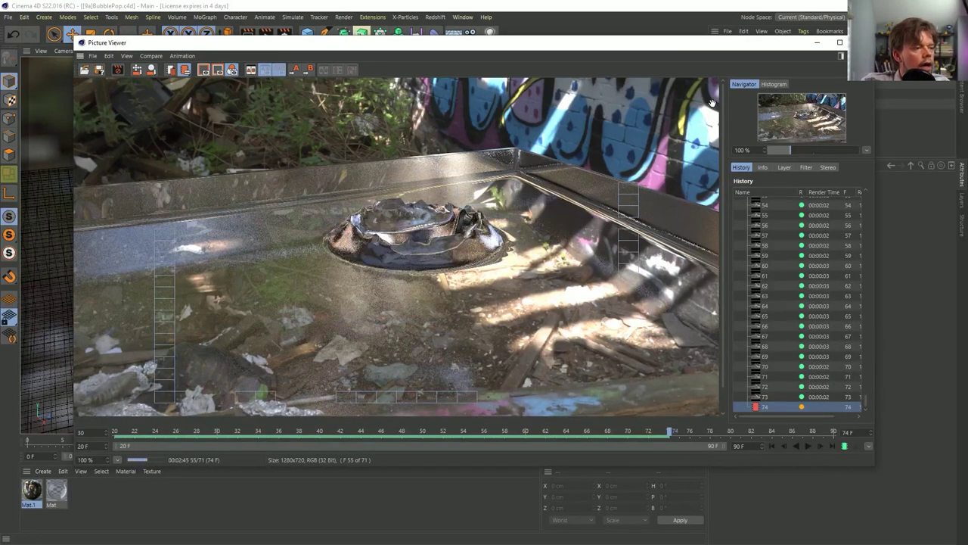
{"action": "left_click_drag", "start_coordinate": [695, 45], "coordinate": [676, 71]}
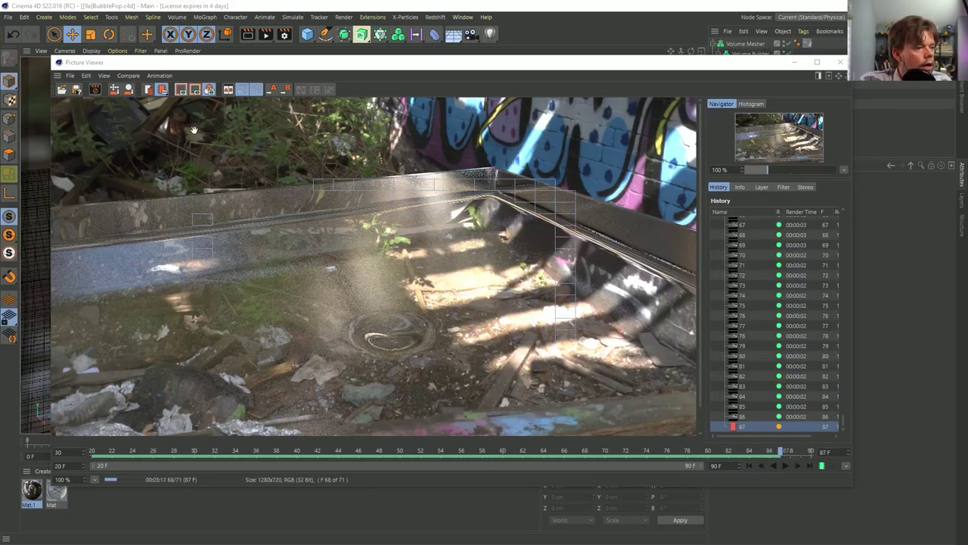
- Stop the render after frame 88 and play the animation back from frame 20
{"action": "left_click", "coordinate": [95, 89]}
{"action": "left_click", "coordinate": [502, 314]}
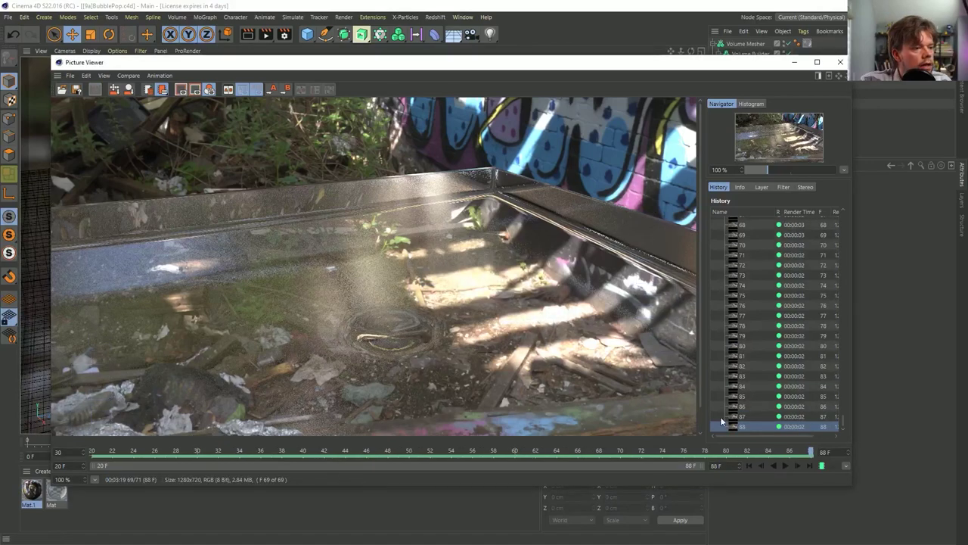
{"action": "left_click", "coordinate": [749, 465]}
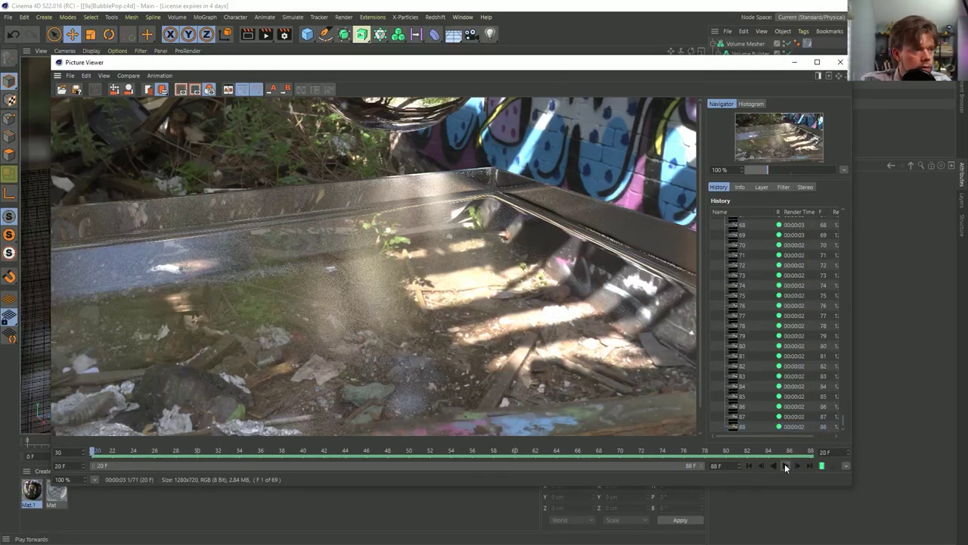
{"action": "left_click", "coordinate": [784, 466]}
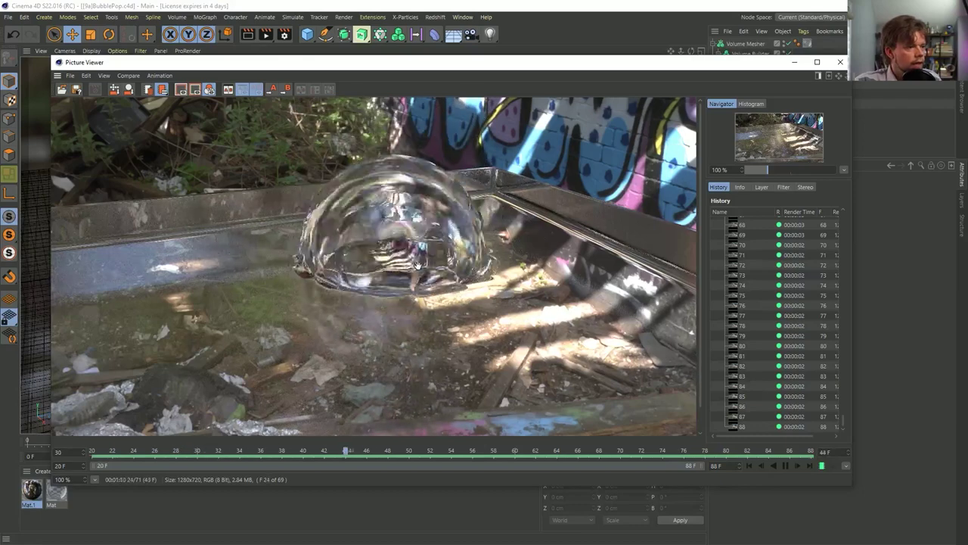
- Scrub frames 28 to 60 to inspect the bubble forming, deforming and flattening, then return to the start
{"action": "left_click", "coordinate": [201, 445]}
{"action": "left_click_drag", "start_coordinate": [201, 444], "coordinate": [315, 431]}
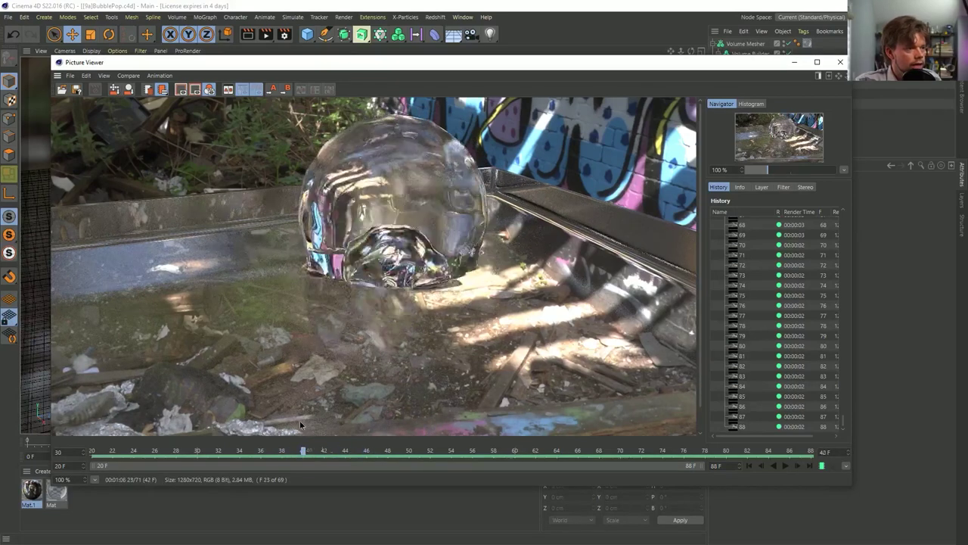
{"action": "left_click_drag", "start_coordinate": [301, 425], "coordinate": [267, 428]}
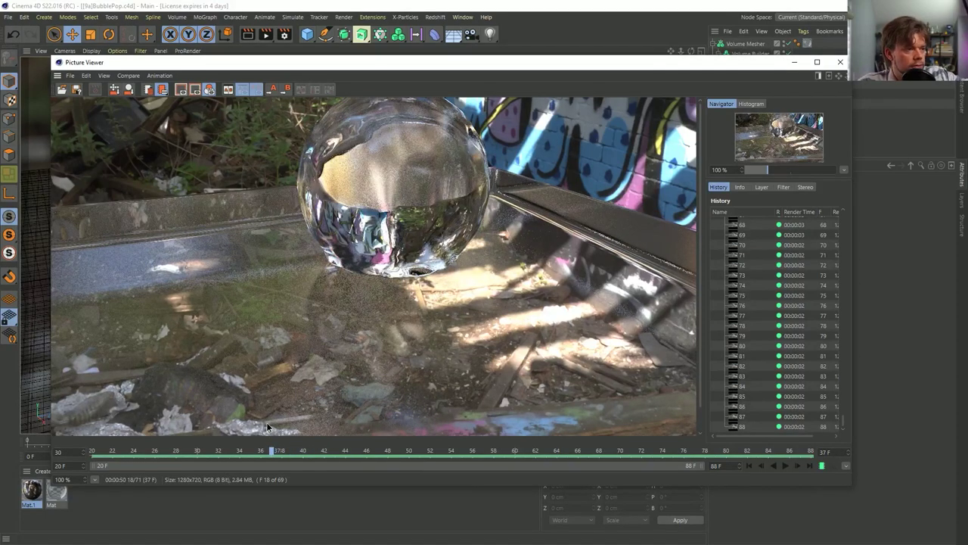
{"action": "left_click_drag", "start_coordinate": [266, 427], "coordinate": [328, 432]}
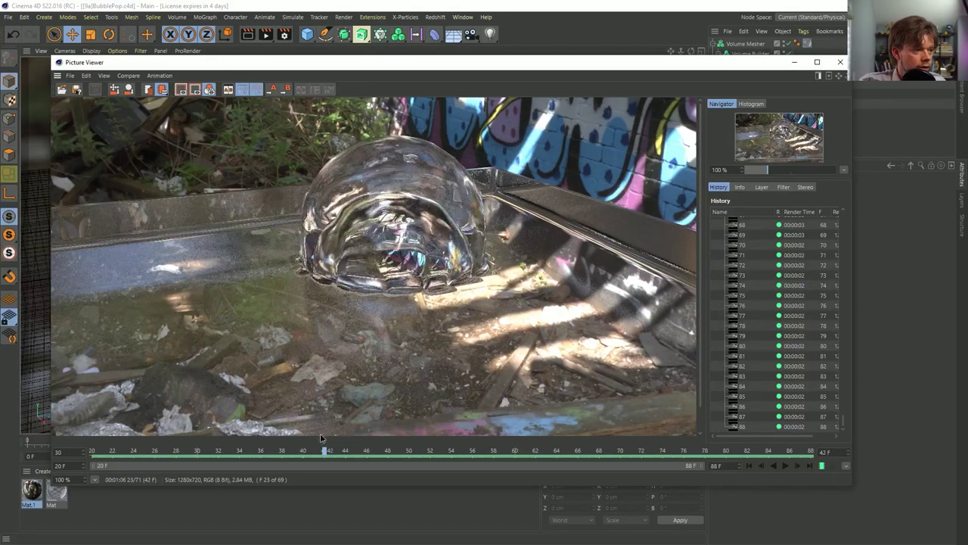
{"action": "mouse_move", "coordinate": [321, 438]}
{"action": "left_mouse_down"}
{"action": "mouse_move", "coordinate": [285, 446]}
{"action": "mouse_move", "coordinate": [327, 445]}
{"action": "left_mouse_up"}
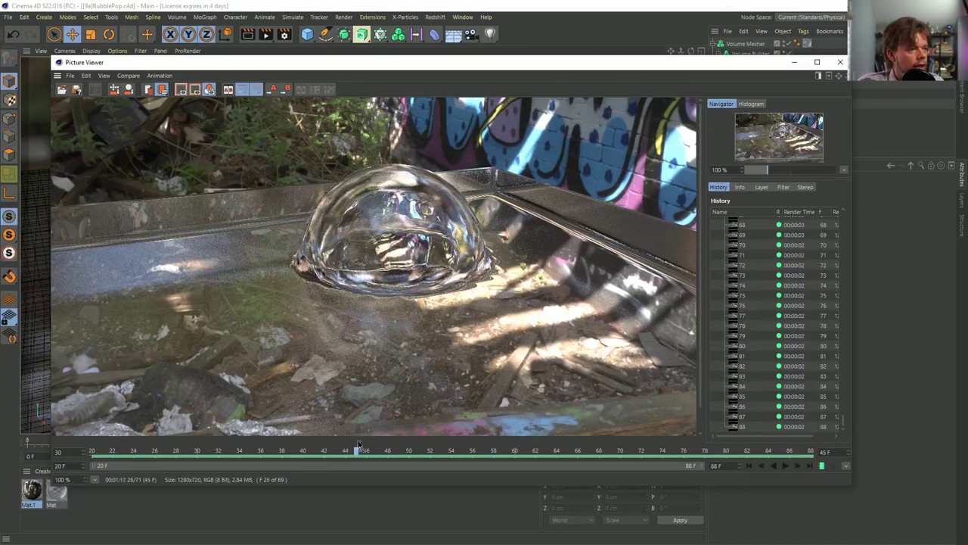
{"action": "mouse_move", "coordinate": [400, 450]}
{"action": "left_mouse_down"}
{"action": "mouse_move", "coordinate": [306, 447]}
{"action": "mouse_move", "coordinate": [386, 438]}
{"action": "left_mouse_up"}
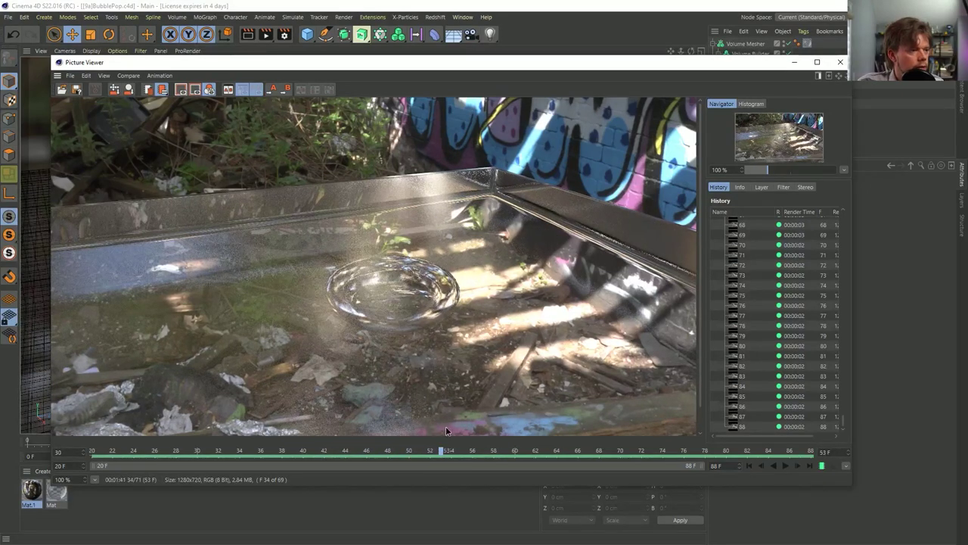
{"action": "left_click_drag", "start_coordinate": [481, 431], "coordinate": [593, 432]}
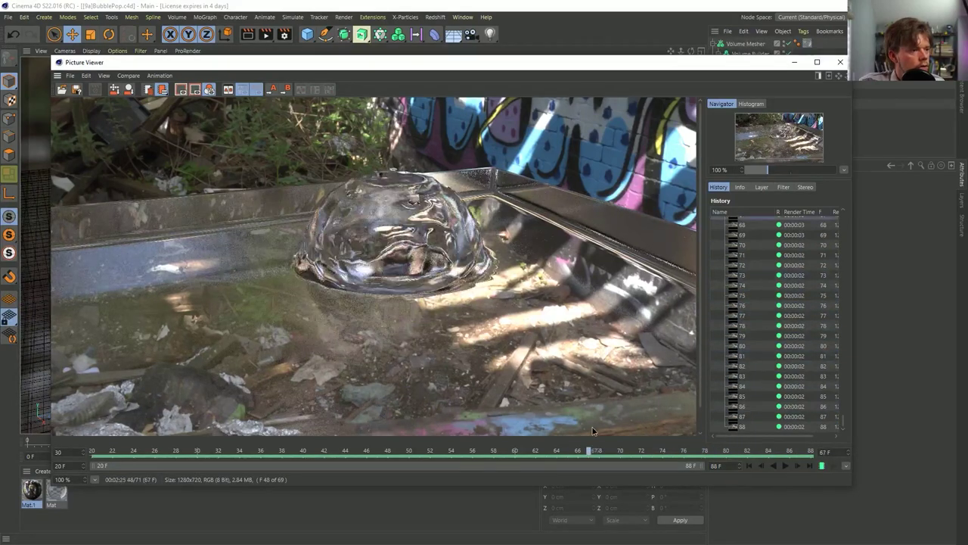
{"action": "left_click_drag", "start_coordinate": [362, 410], "coordinate": [85, 433]}
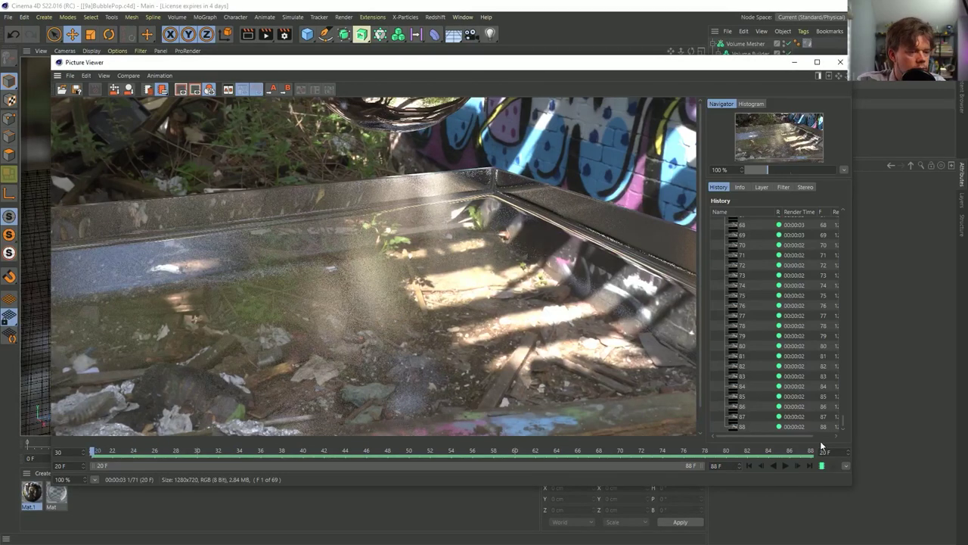
- Replay the animation and scrub from frame 20 until the bubble collapses into a ring
{"action": "left_click", "coordinate": [786, 463]}
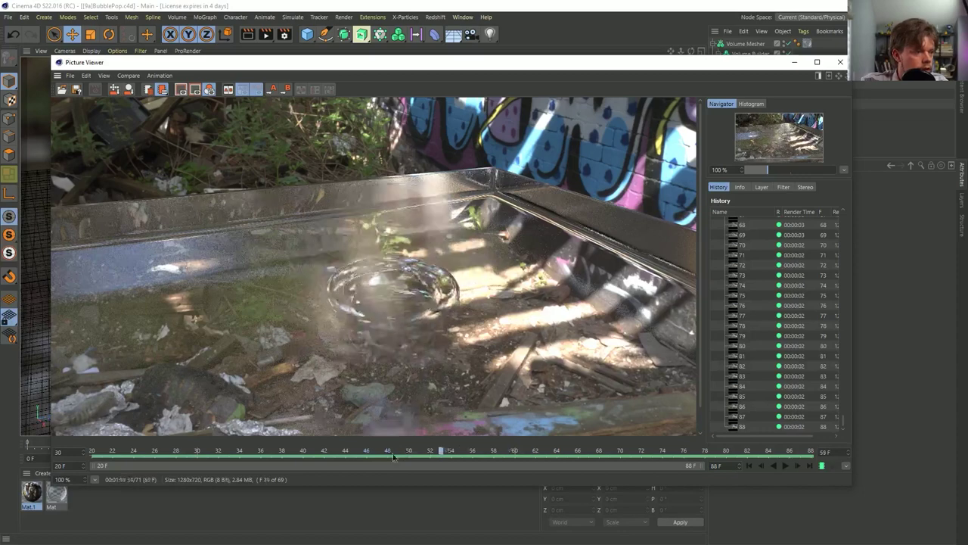
{"action": "left_click", "coordinate": [111, 452]}
{"action": "left_click_drag", "start_coordinate": [111, 452], "coordinate": [92, 453]}
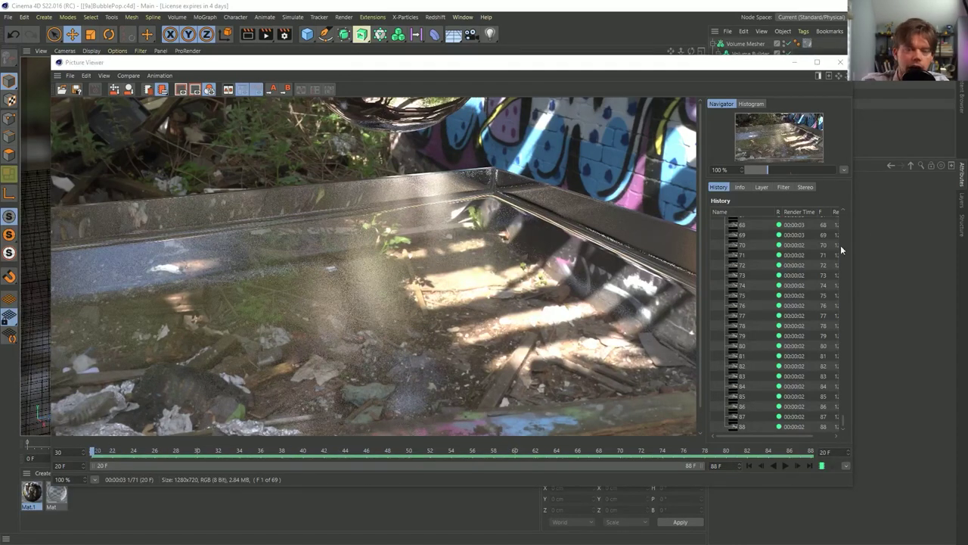
{"action": "left_click_drag", "start_coordinate": [96, 454], "coordinate": [315, 463]}
{"action": "left_click_drag", "start_coordinate": [325, 464], "coordinate": [826, 479]}
{"action": "left_click_drag", "start_coordinate": [407, 451], "coordinate": [360, 451]}
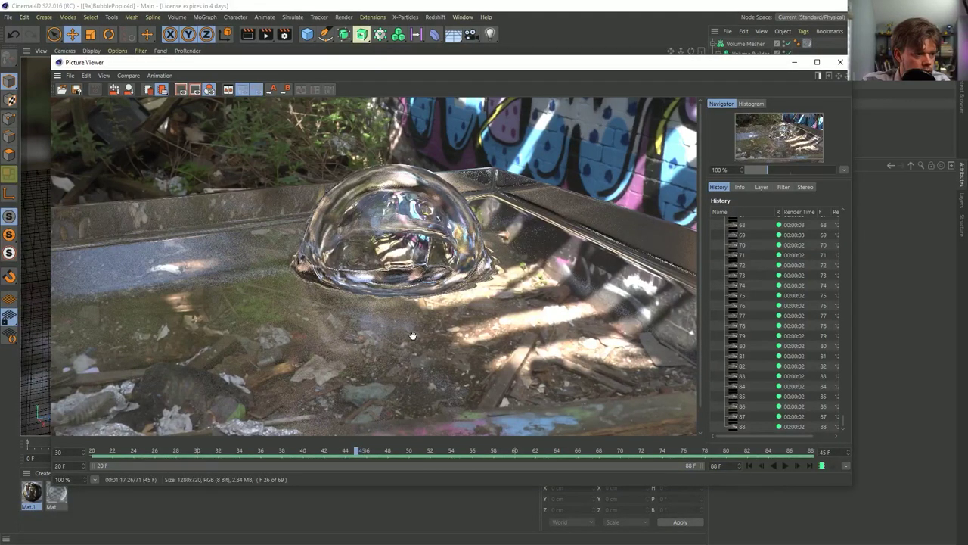
{"action": "left_click_drag", "start_coordinate": [360, 451], "coordinate": [872, 492]}
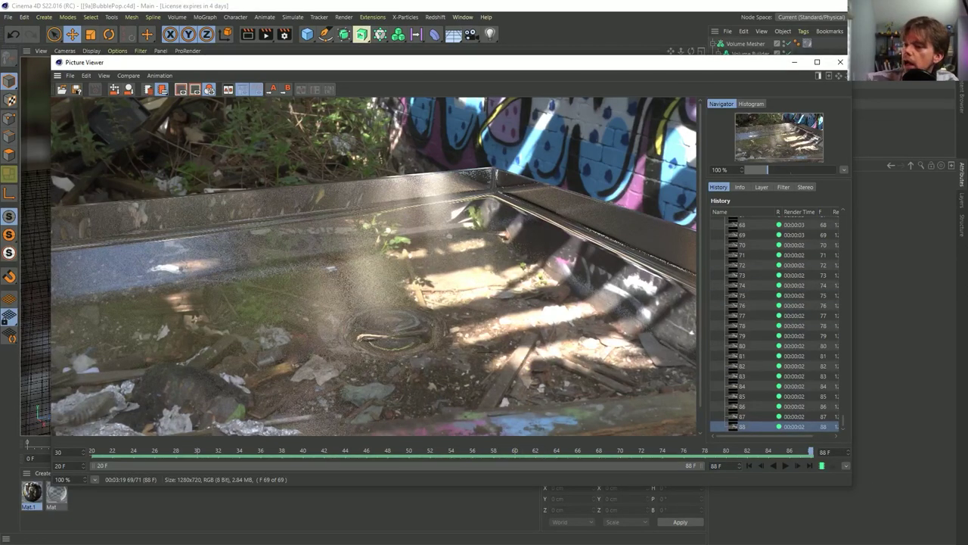